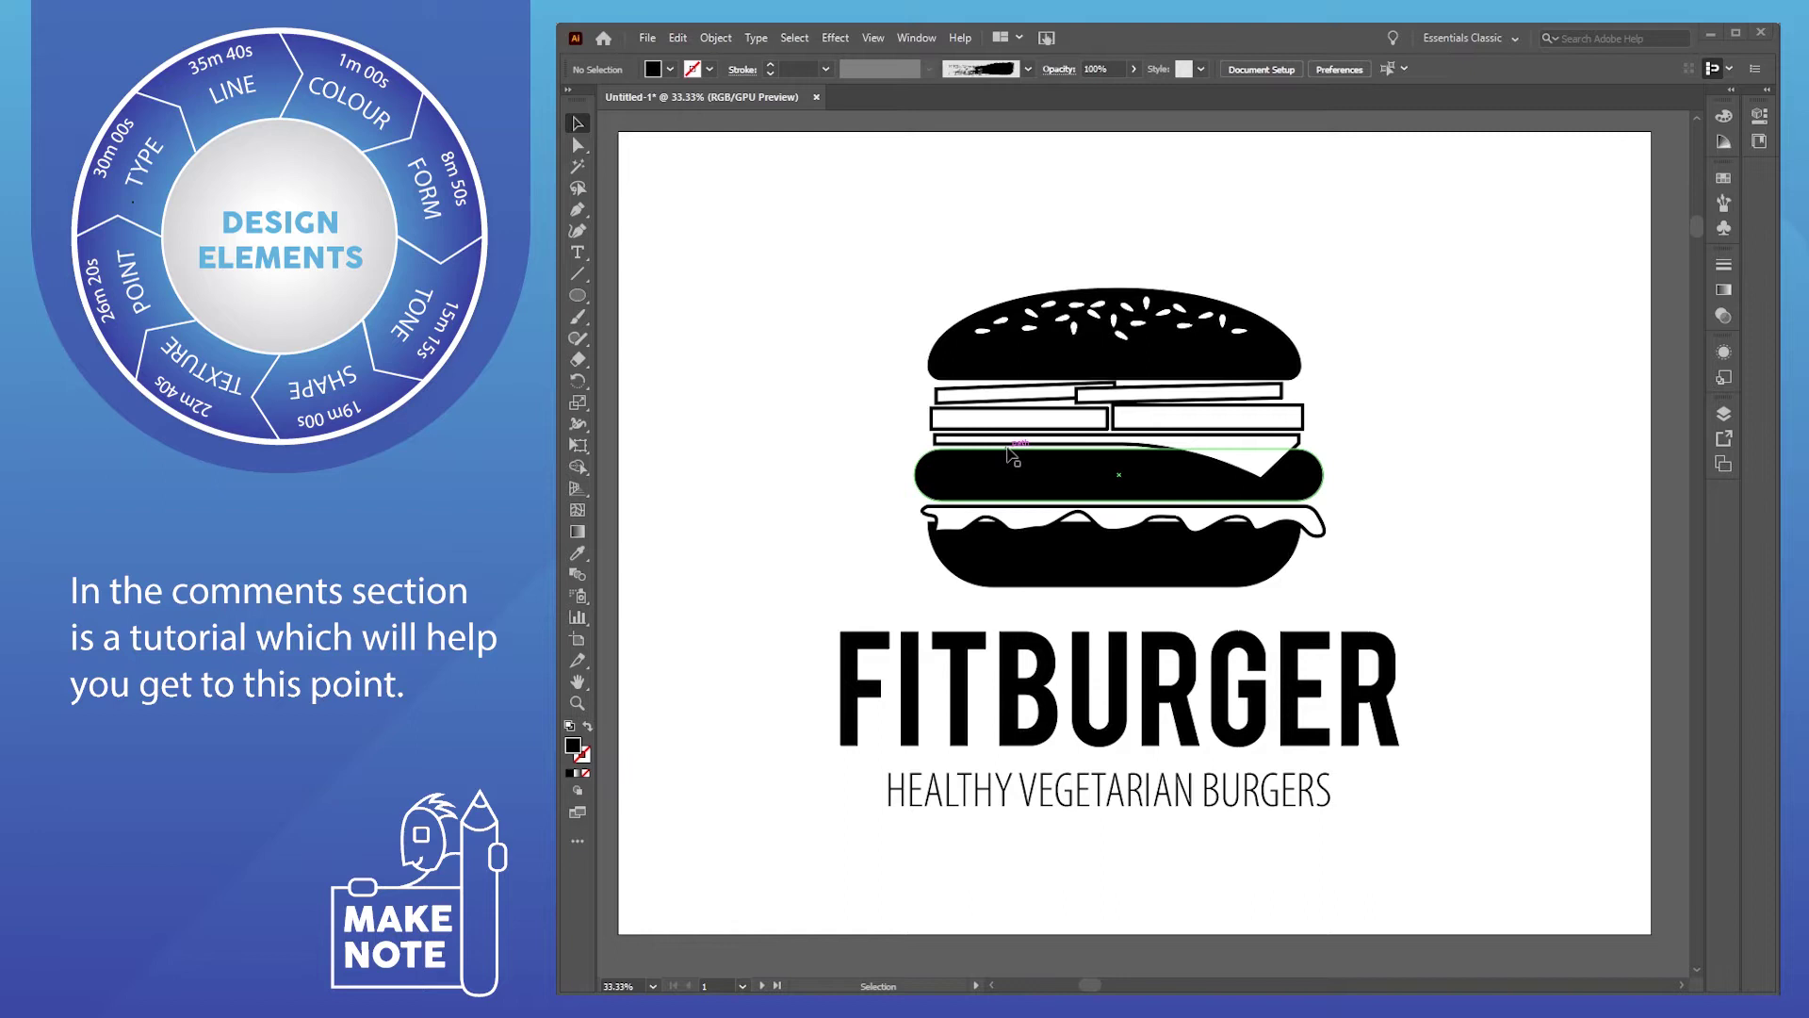
Switch to the Chrome window showing the burger image search results
{"action": "key", "text": "Tab"}
{"action": "key", "text": "Tab"}
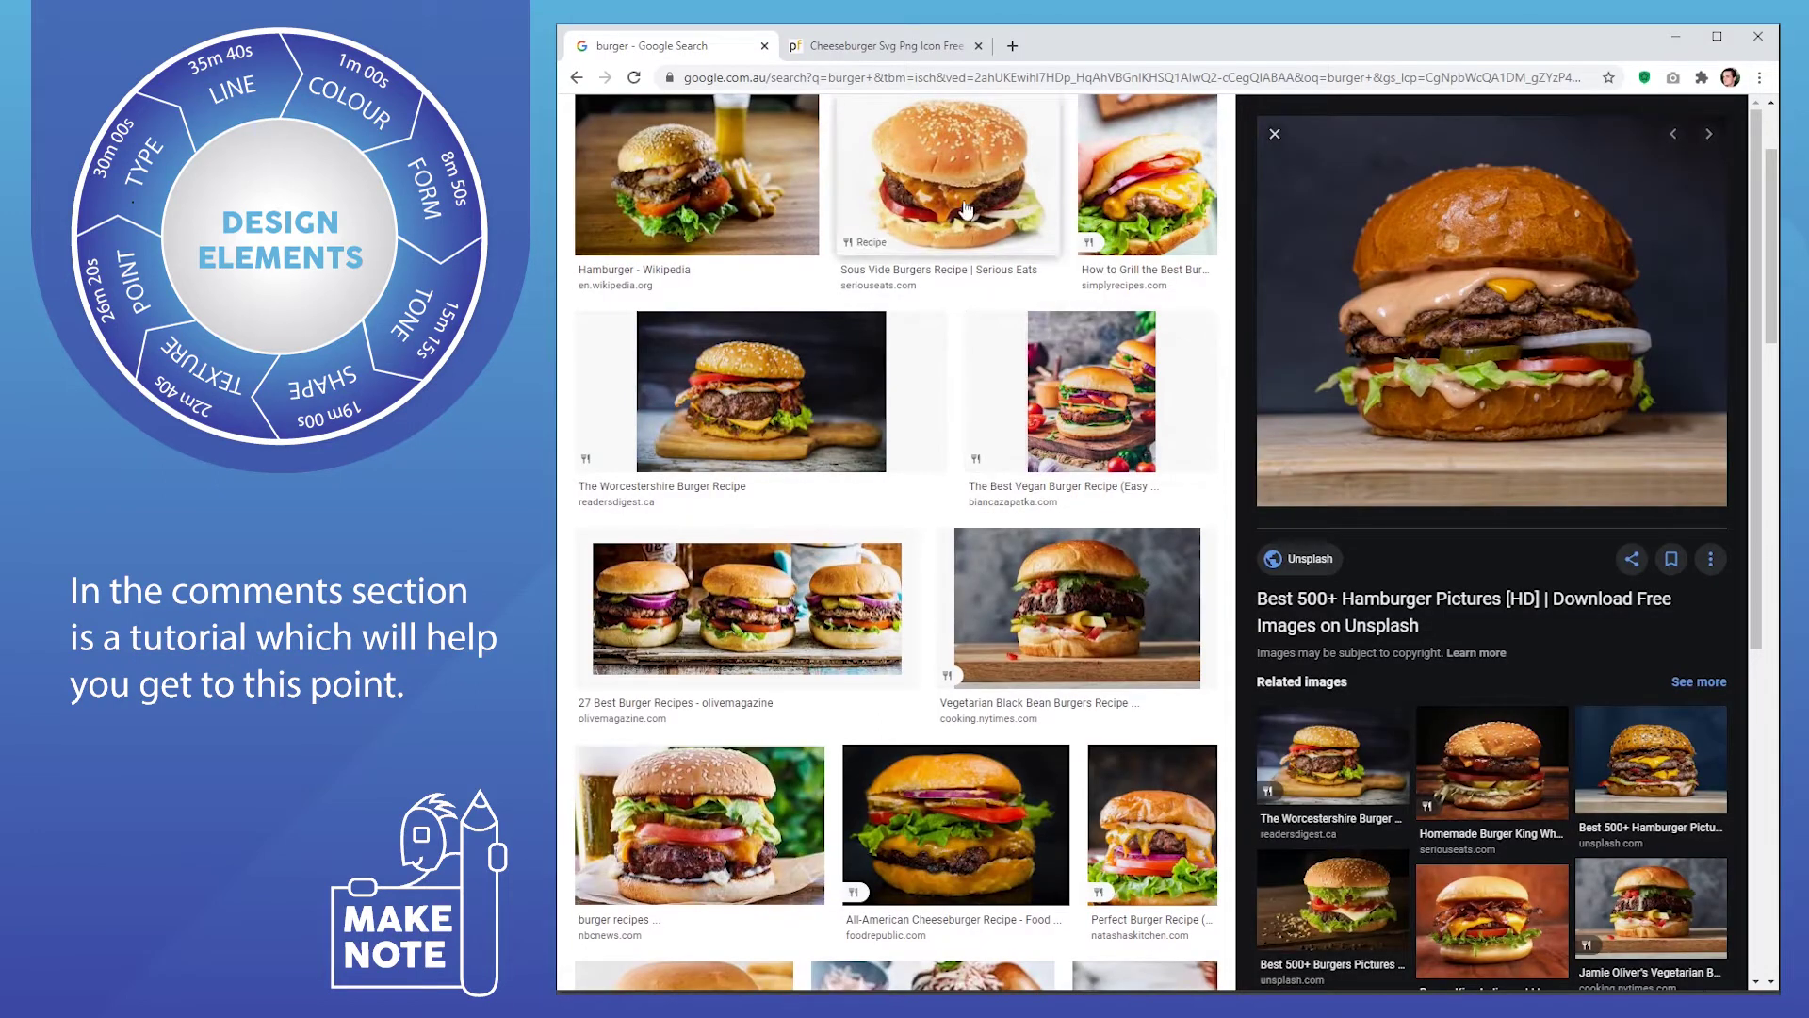
Browse the burger reference photos, then return to the FITBURGER logo in Illustrator
{"action": "scroll", "coordinate": [1338, 467], "scroll_direction": "up", "scroll_amount": 2}
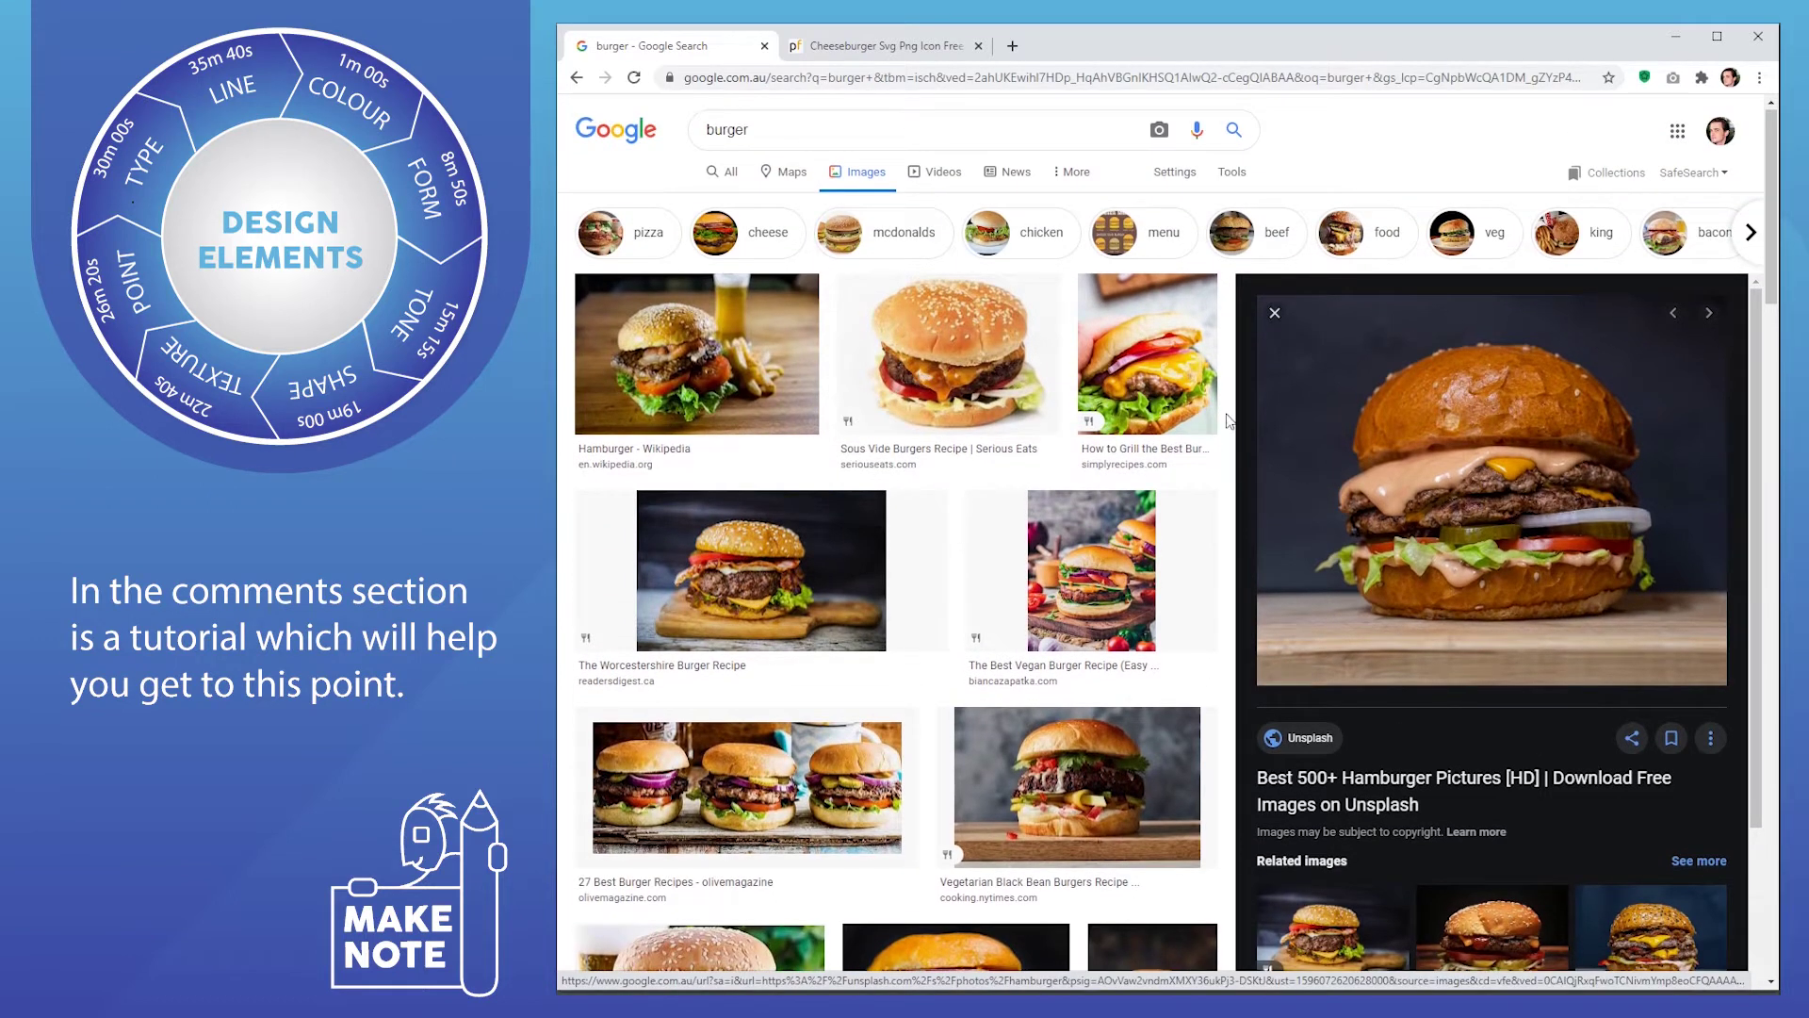
{"action": "scroll", "coordinate": [1383, 554], "scroll_direction": "down", "scroll_amount": 1}
{"action": "key", "text": "alt+Tab"}
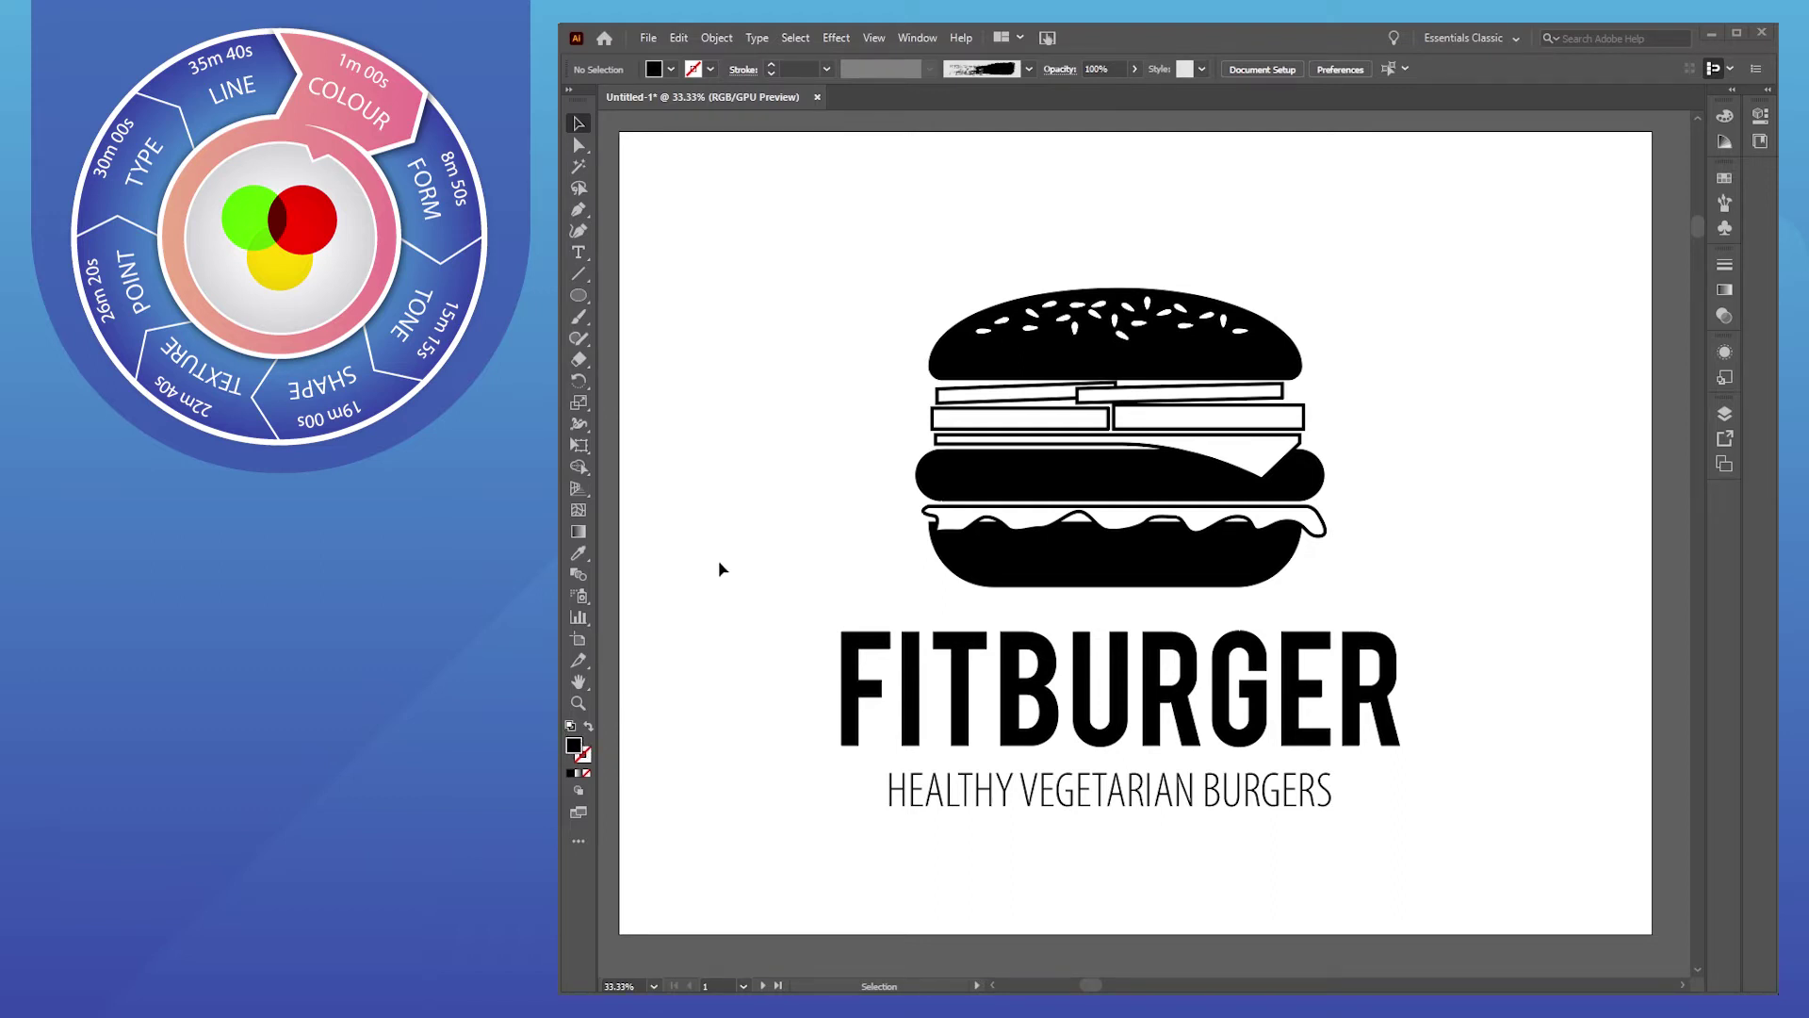
Fill the bottom bun with a pale yellow
{"action": "left_click", "coordinate": [978, 568]}
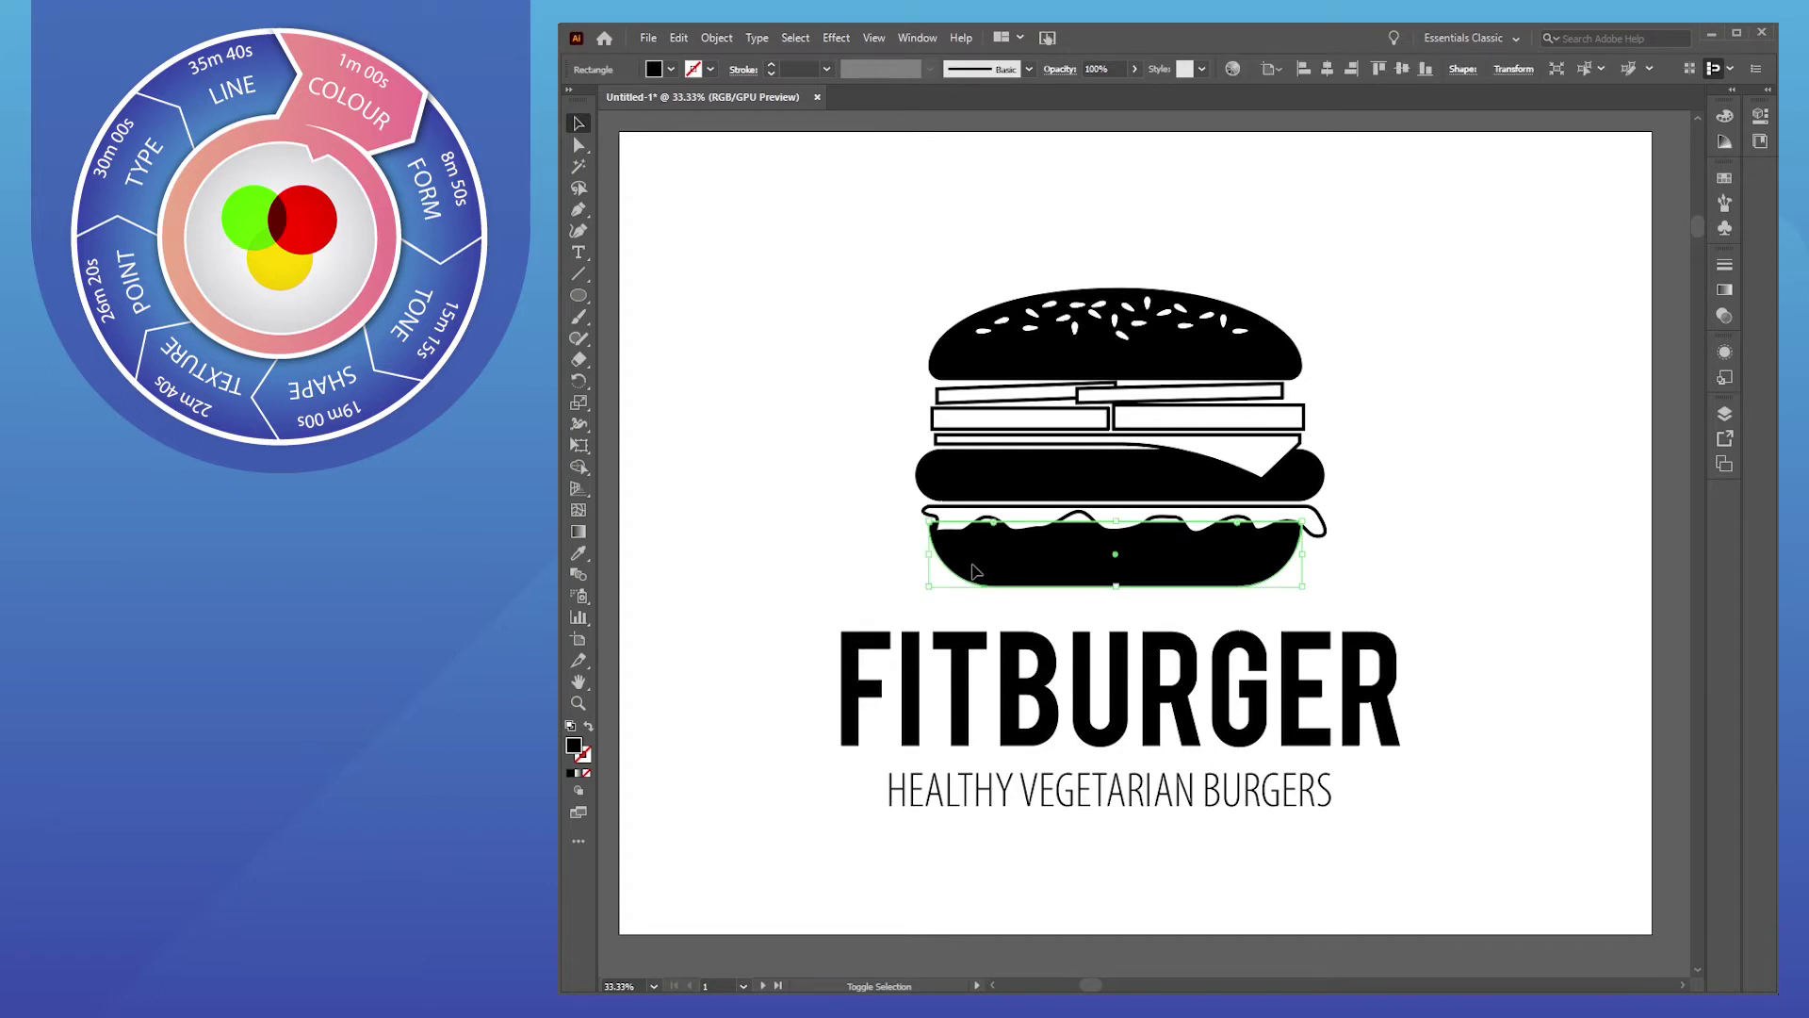
{"action": "double_click", "coordinate": [573, 746]}
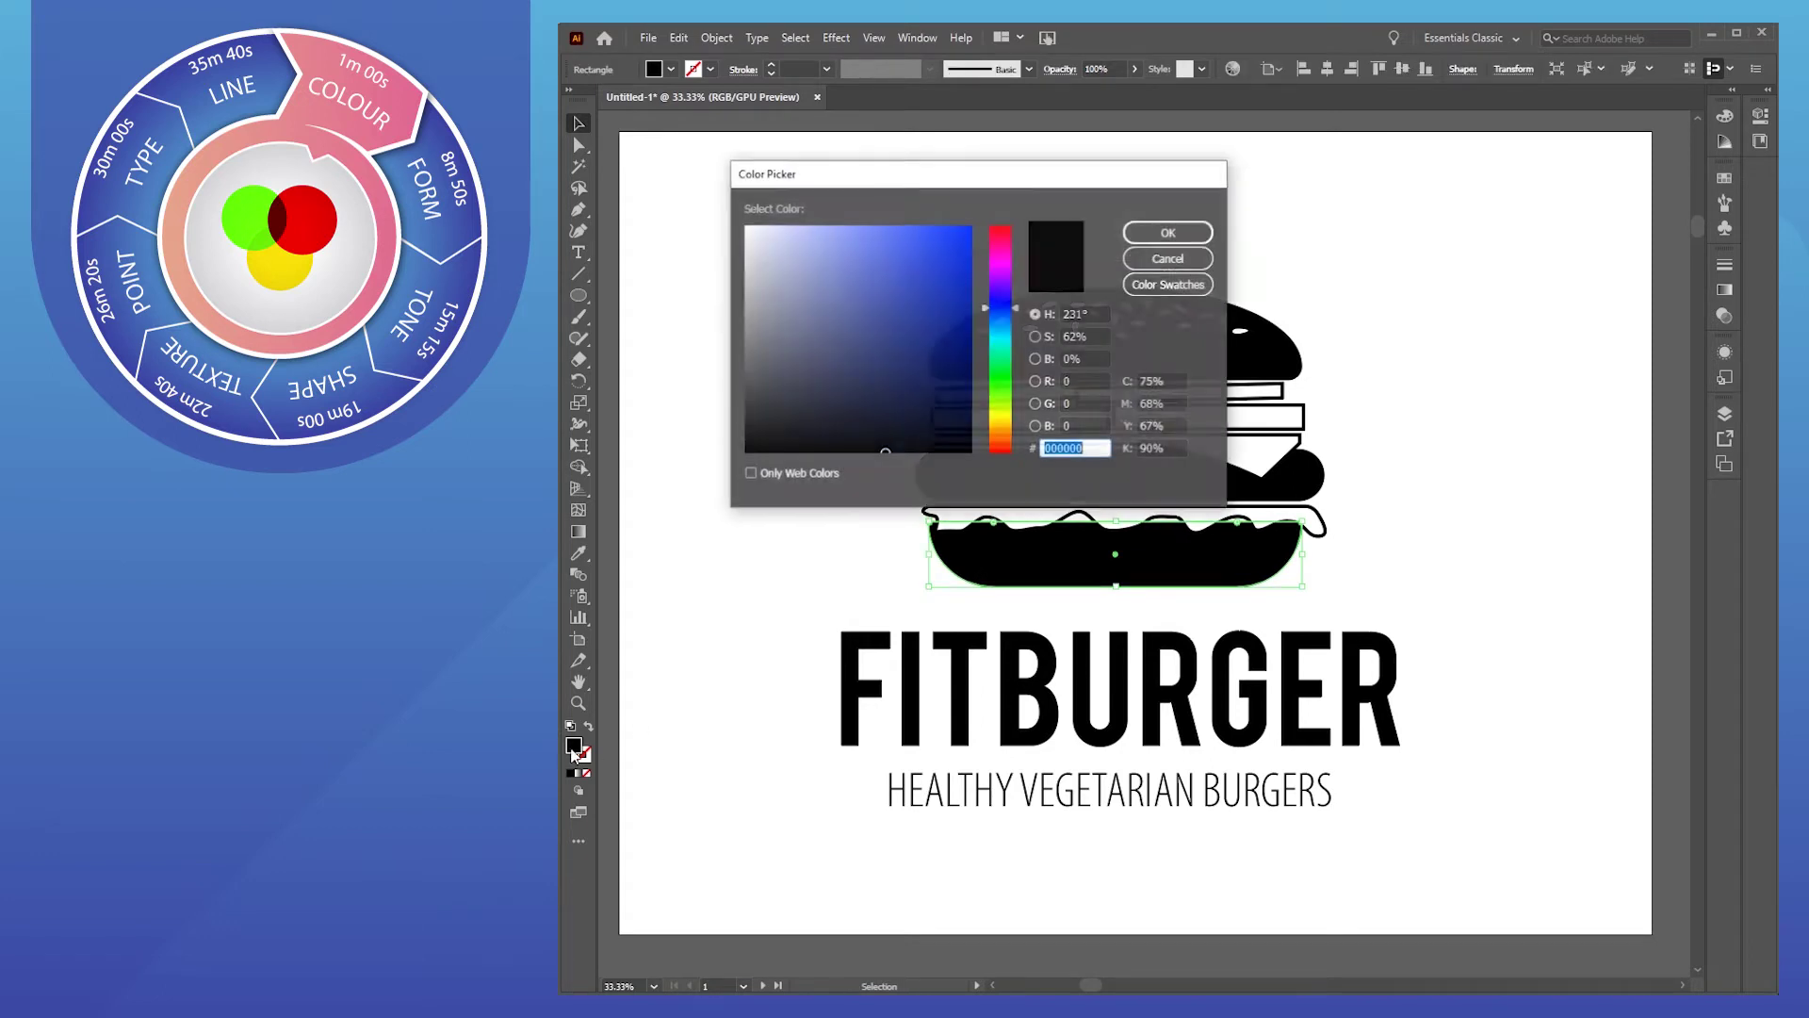
{"action": "left_click", "coordinate": [998, 429]}
{"action": "left_click", "coordinate": [850, 237]}
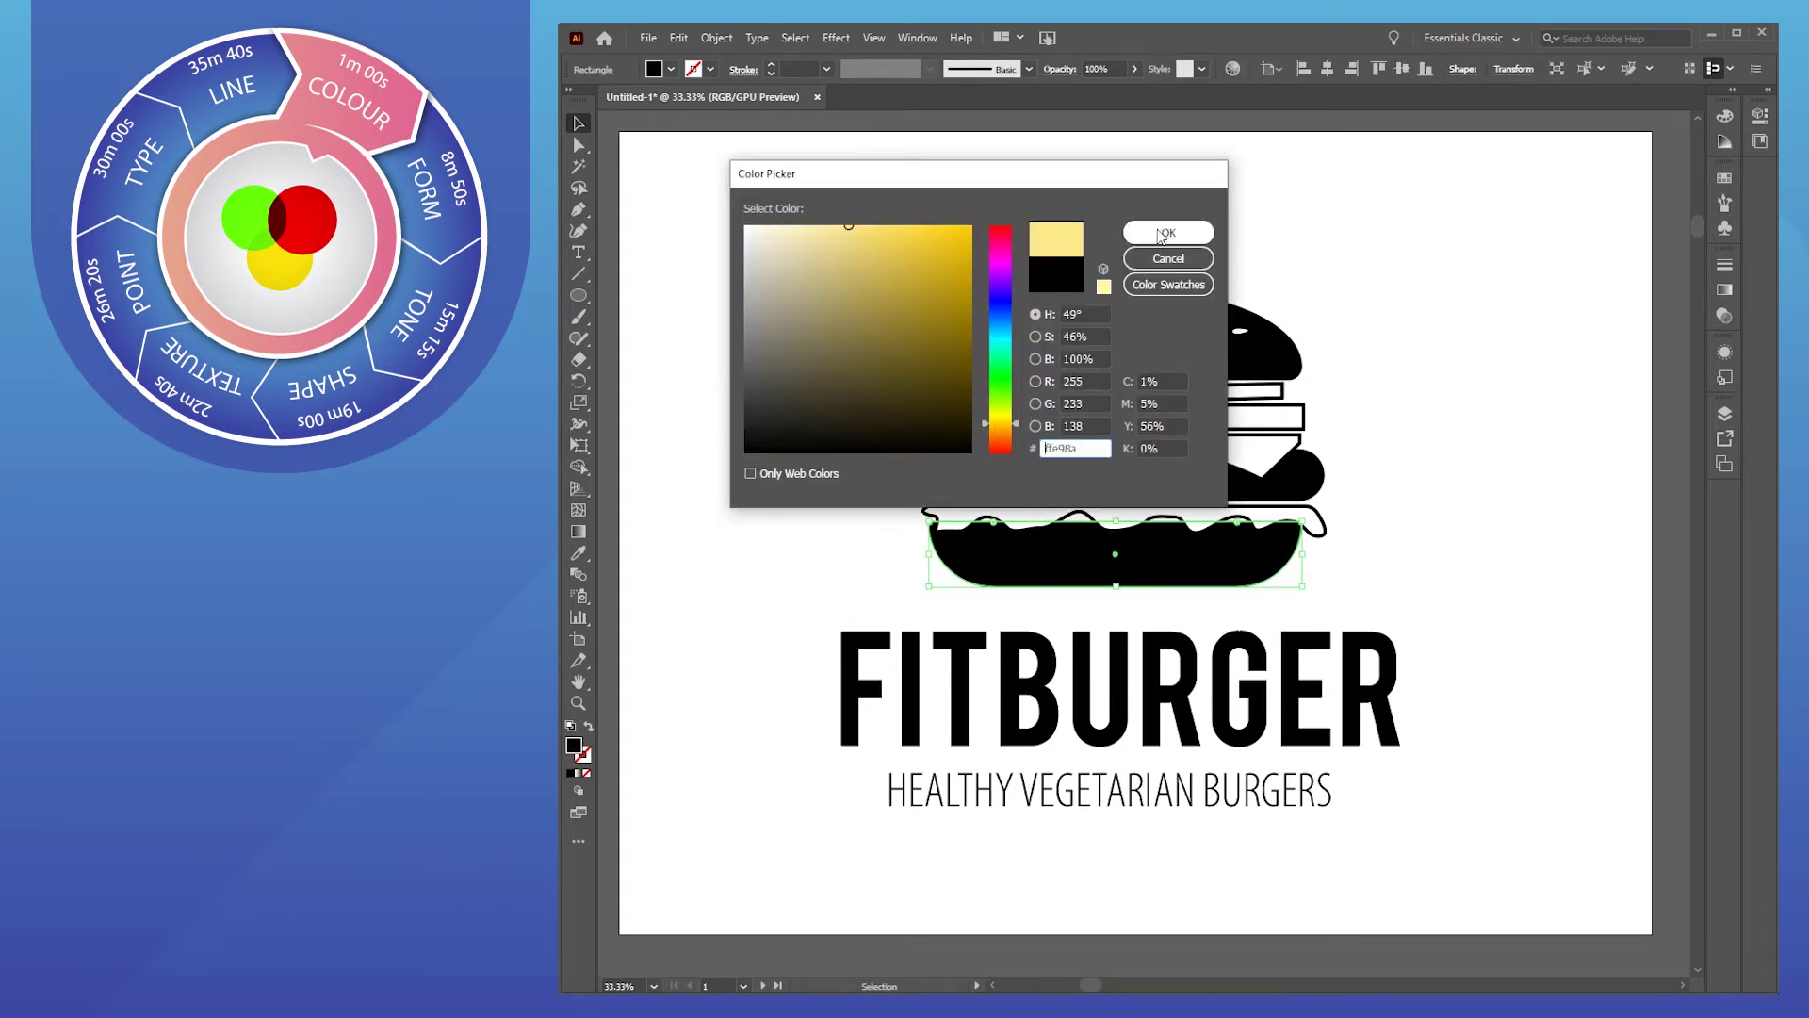
{"action": "left_click", "coordinate": [1167, 233]}
{"action": "left_click", "coordinate": [788, 368]}
Fill the top bun with light yellow-orange #FFD578
{"action": "left_click", "coordinate": [942, 337]}
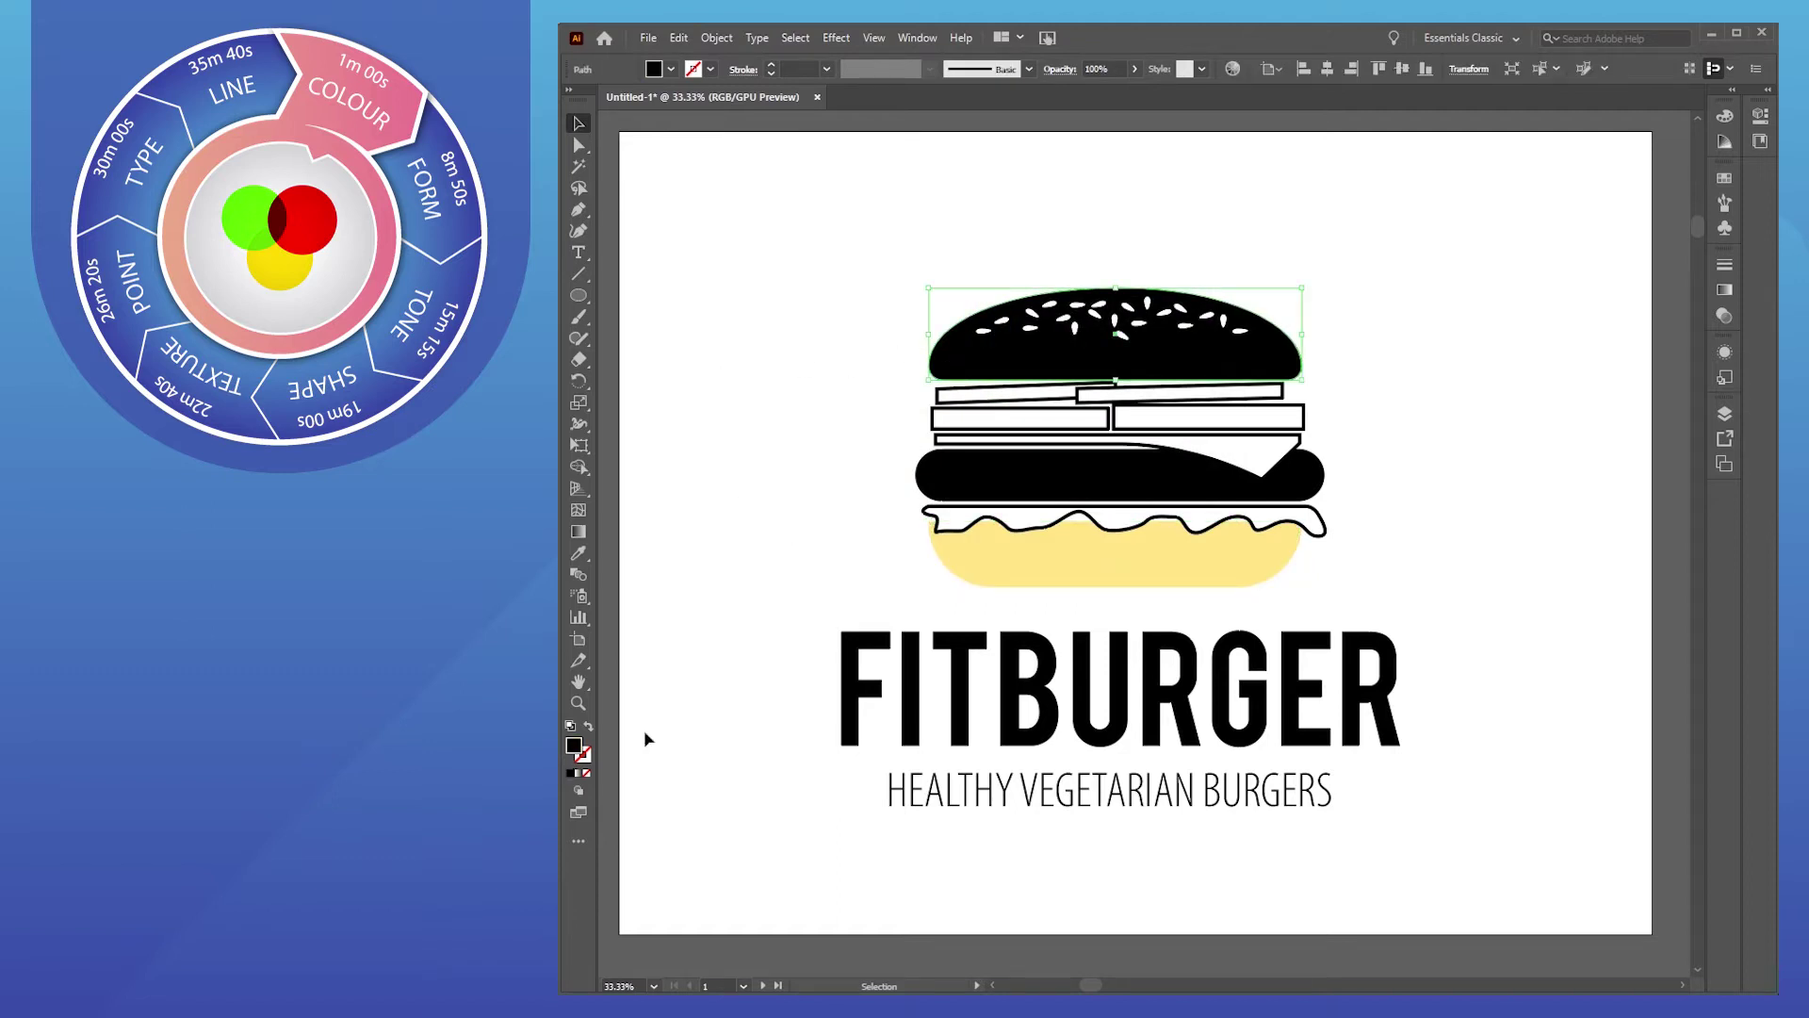
{"action": "double_click", "coordinate": [572, 747]}
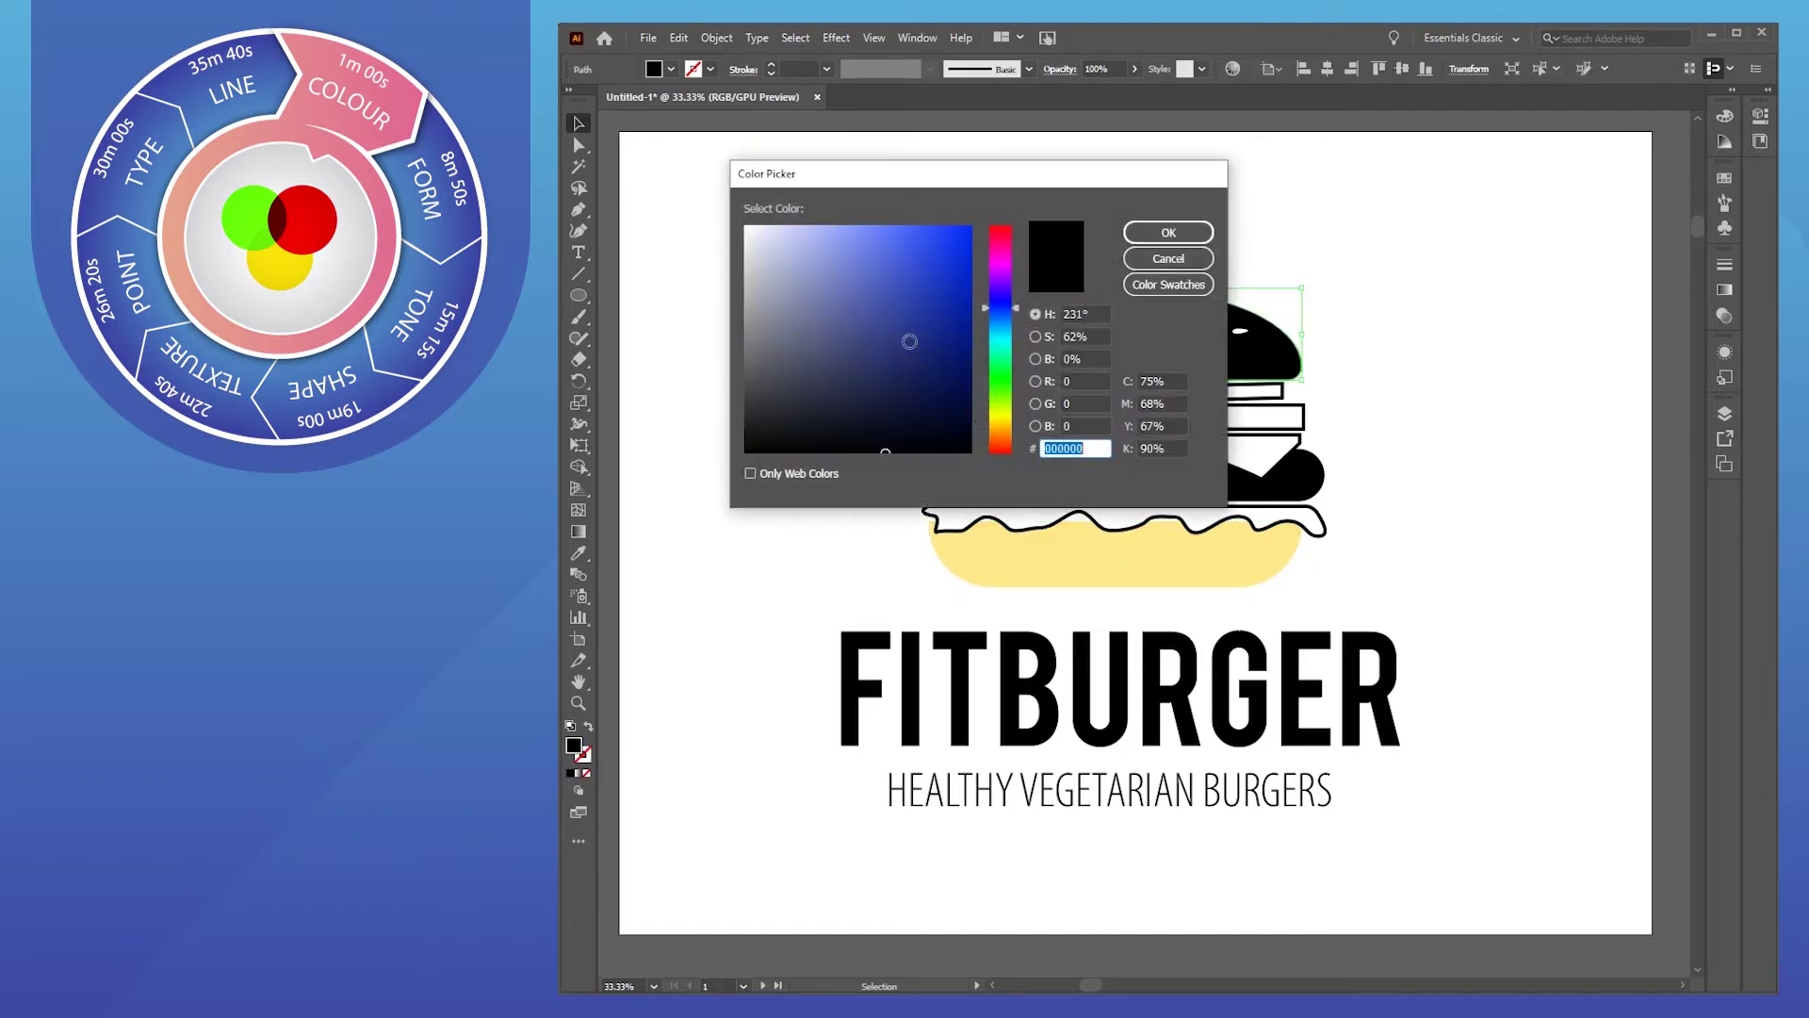
{"action": "left_click", "coordinate": [1000, 430]}
{"action": "left_click_drag", "start_coordinate": [930, 252], "coordinate": [867, 223]}
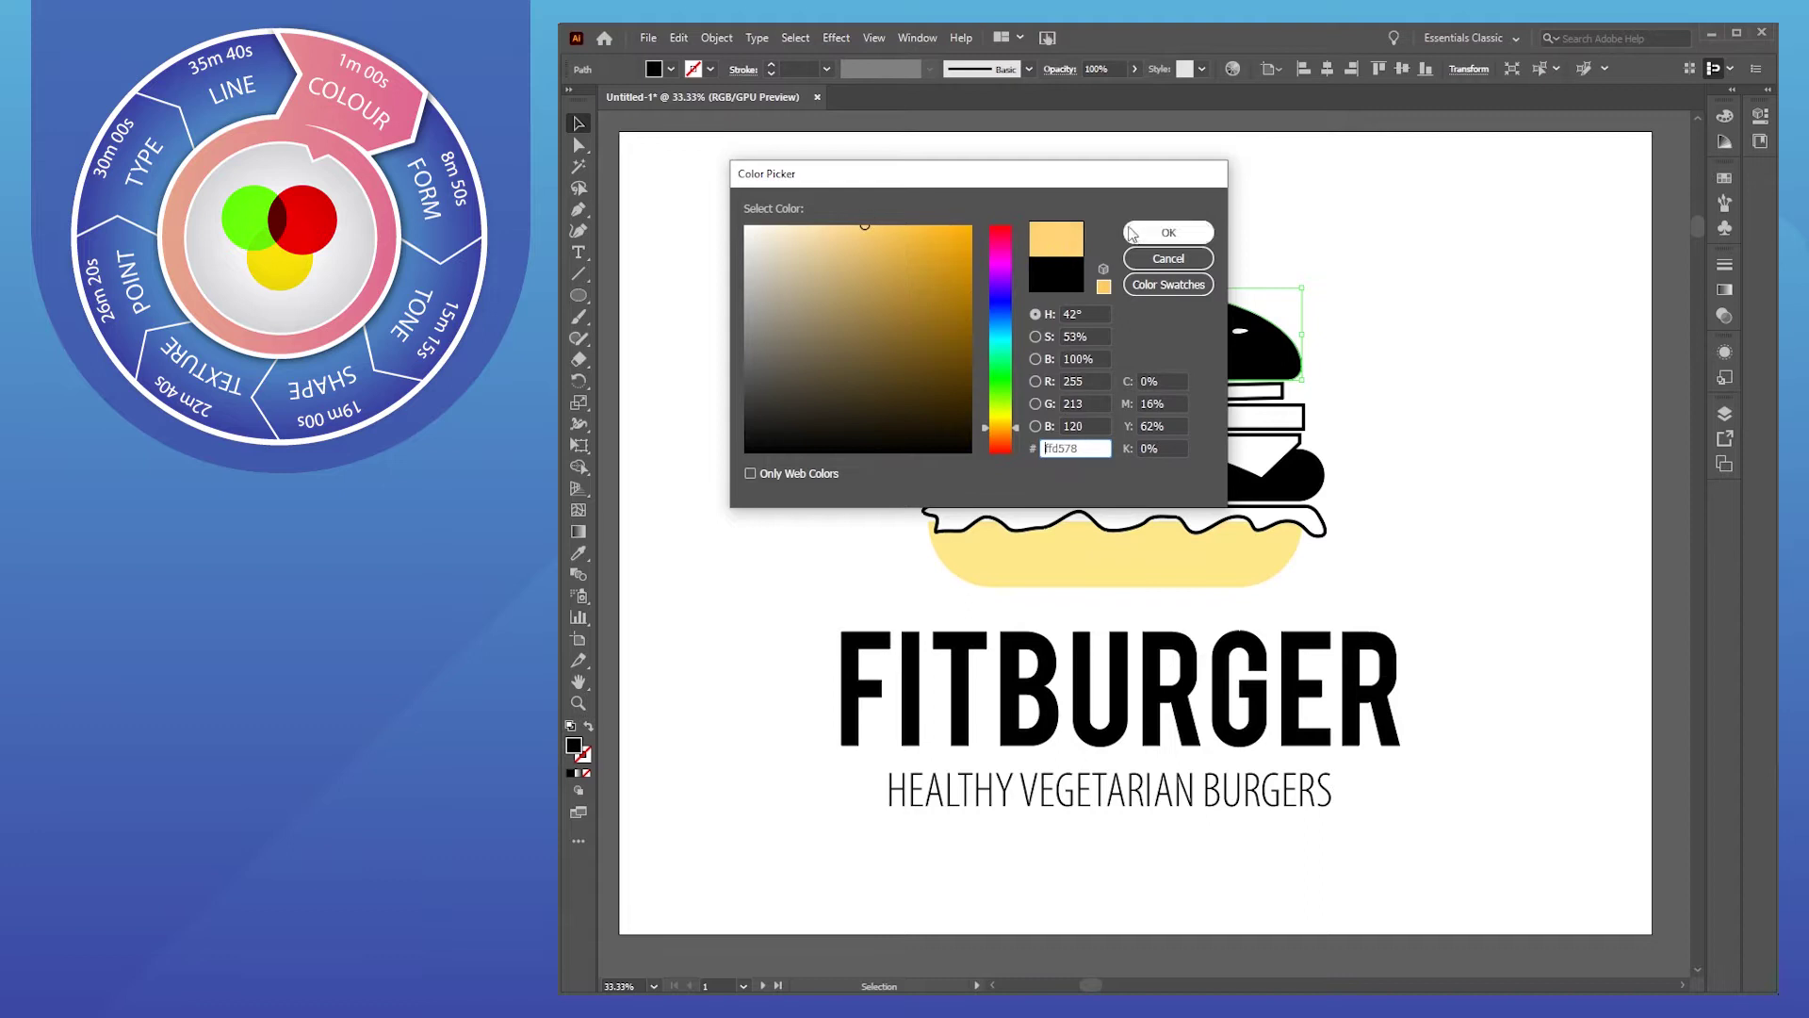
{"action": "left_click", "coordinate": [1167, 233]}
{"action": "left_click", "coordinate": [808, 352]}
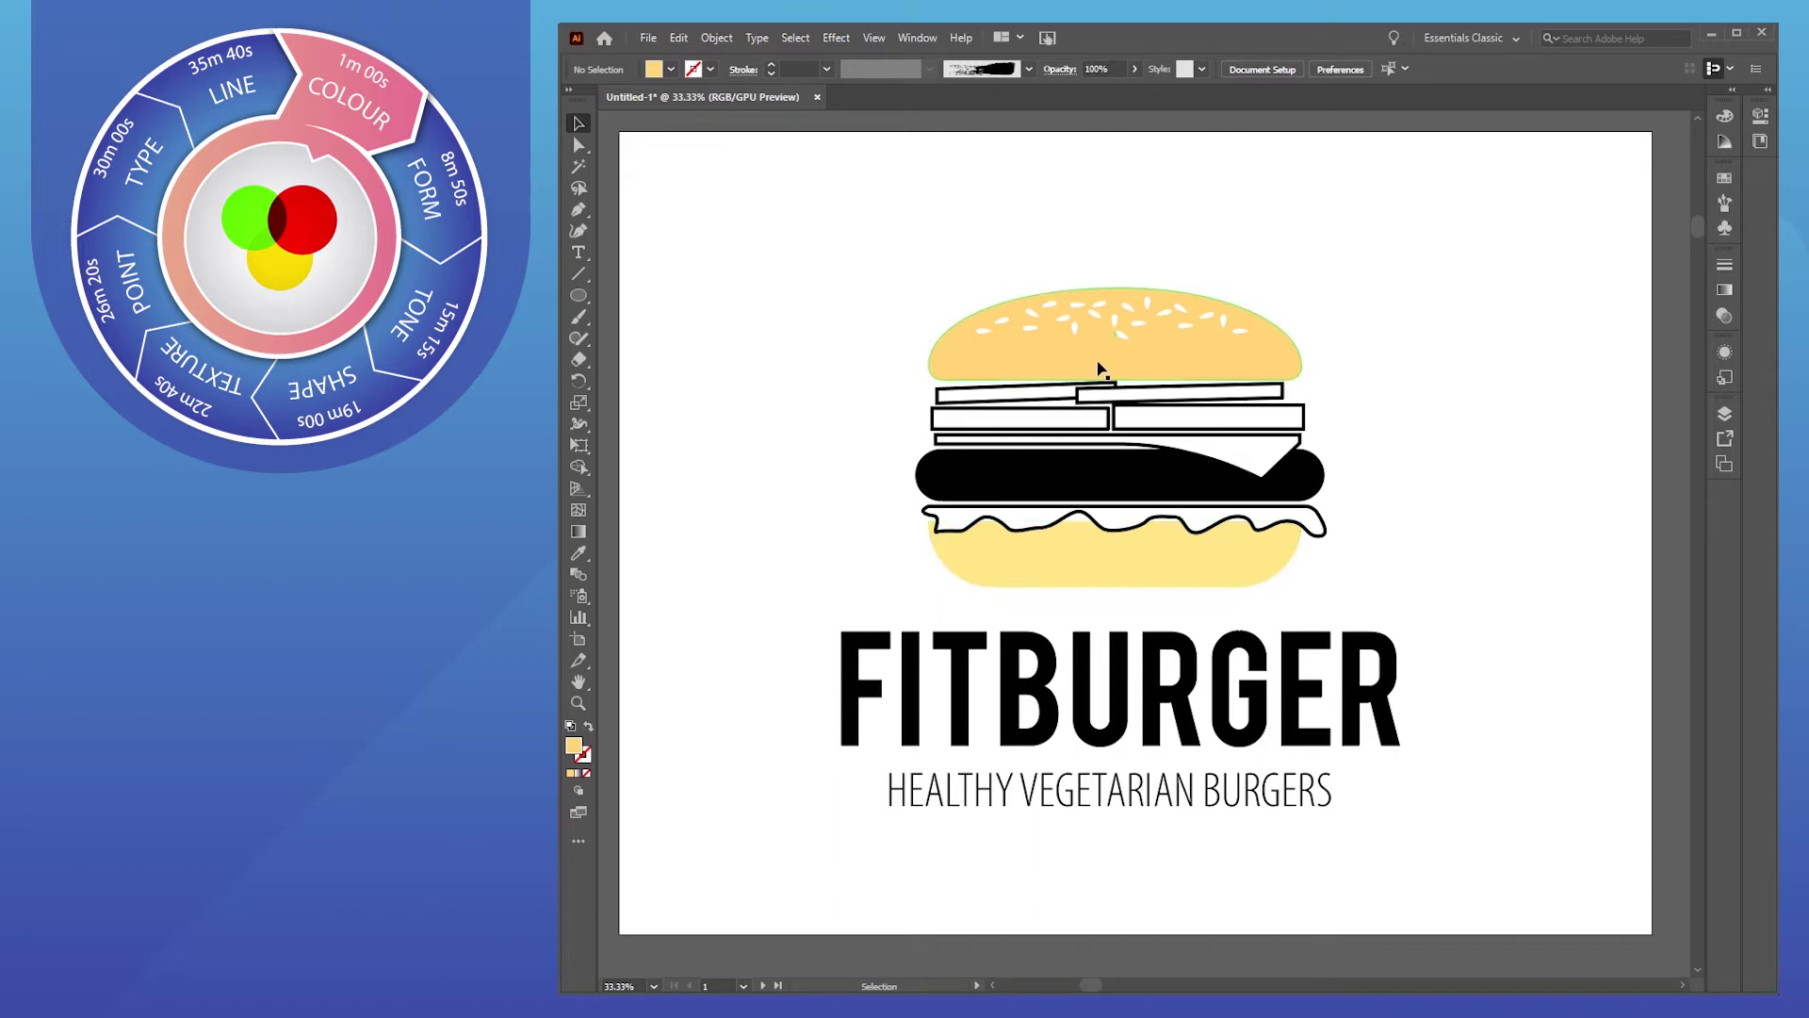
{"action": "left_click", "coordinate": [1078, 575]}
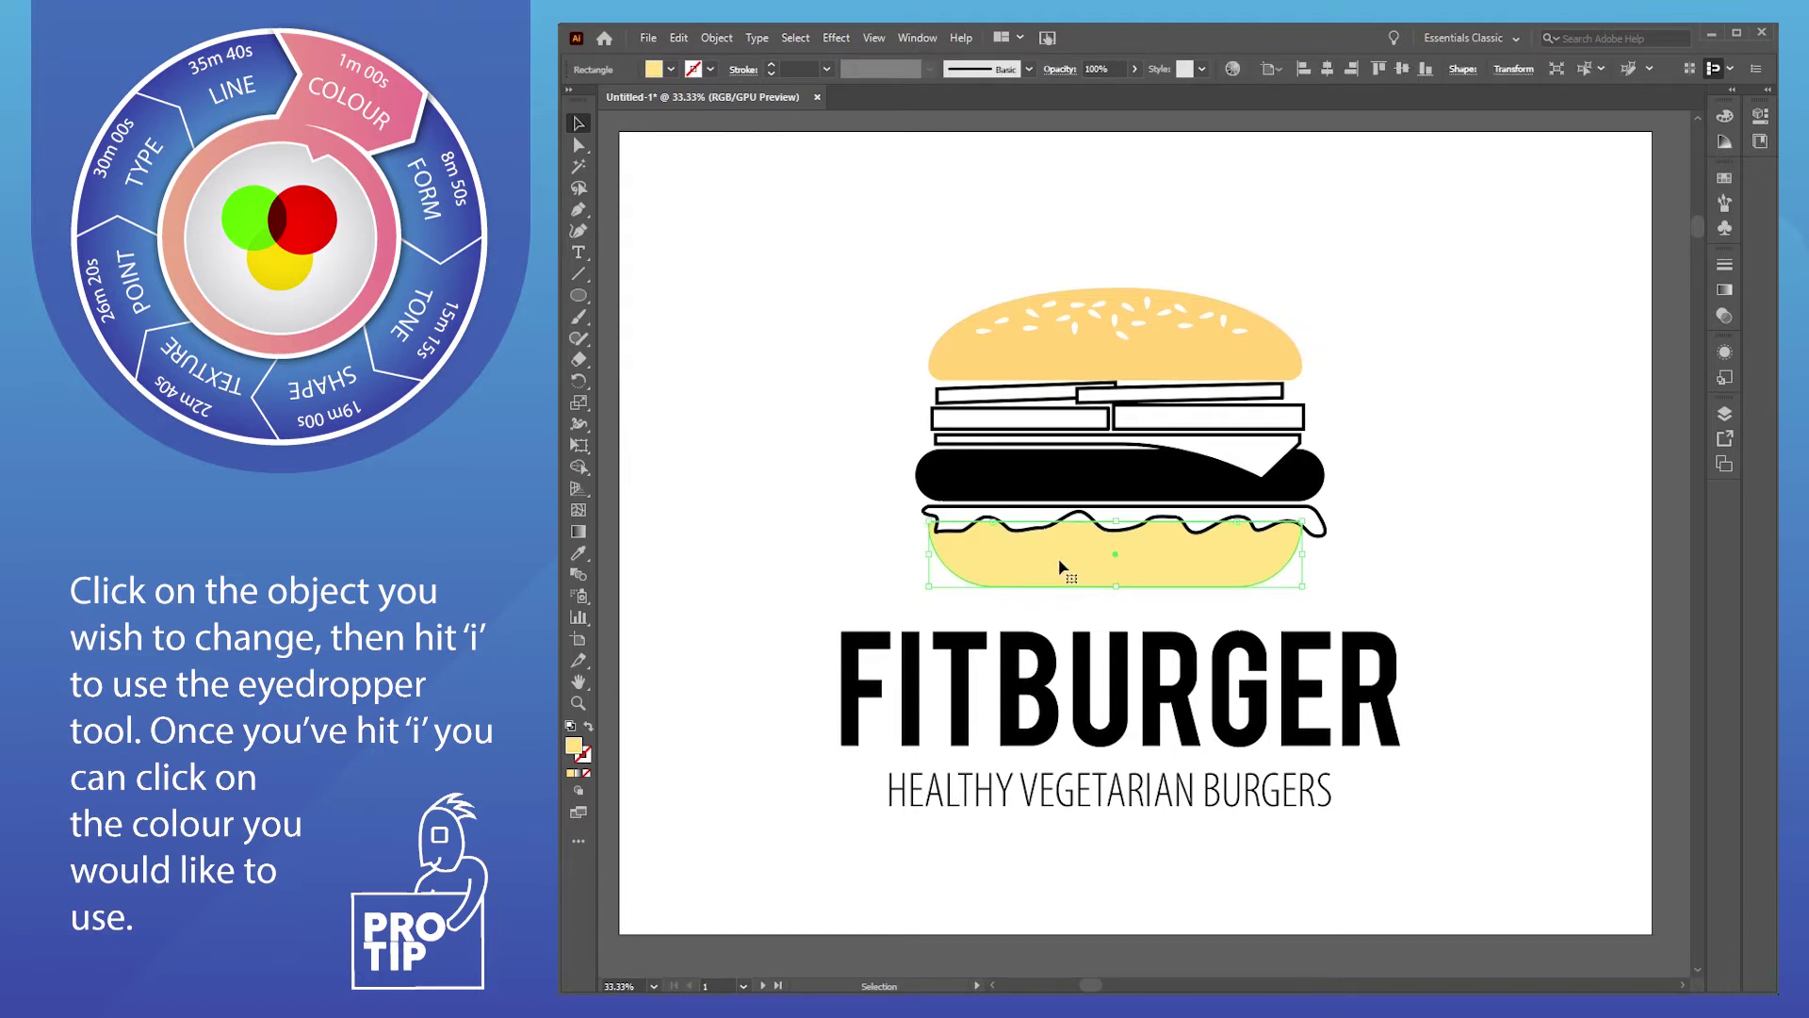
Eyedrop the top bun's #FFD578 onto the bottom bun so both buns match
{"action": "key", "text": "i"}
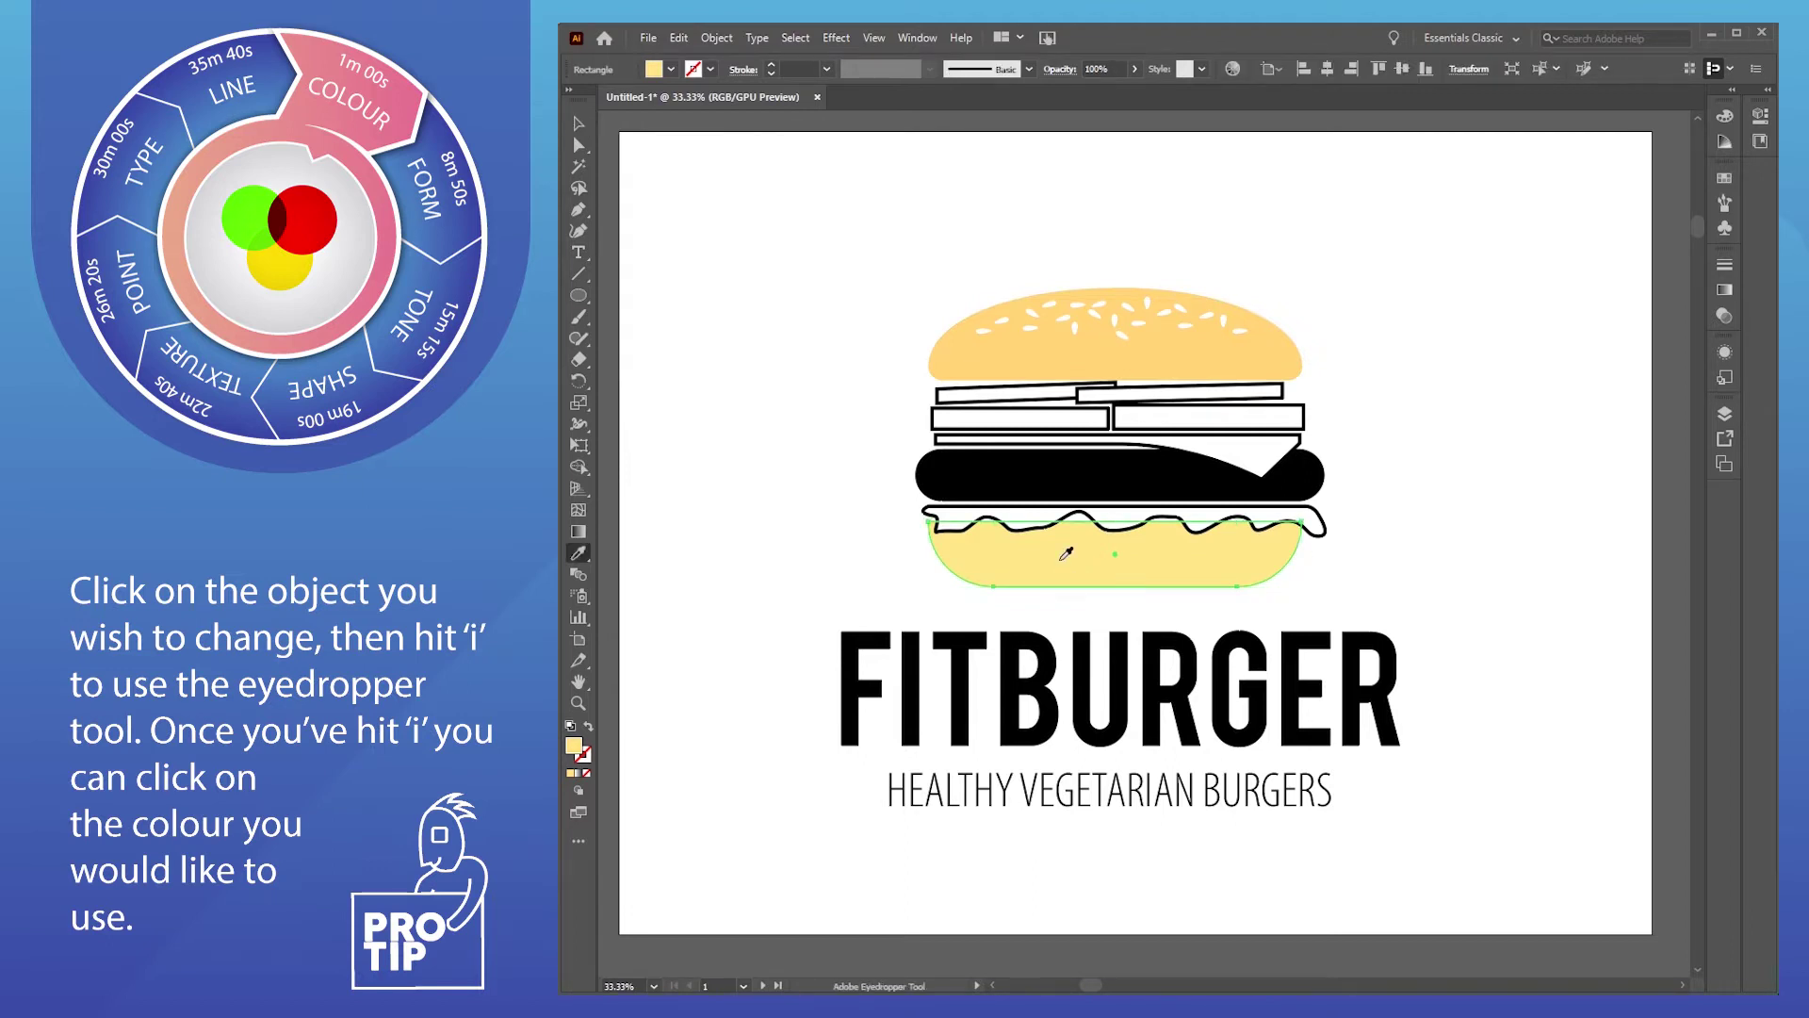
{"action": "left_click", "coordinate": [1051, 347]}
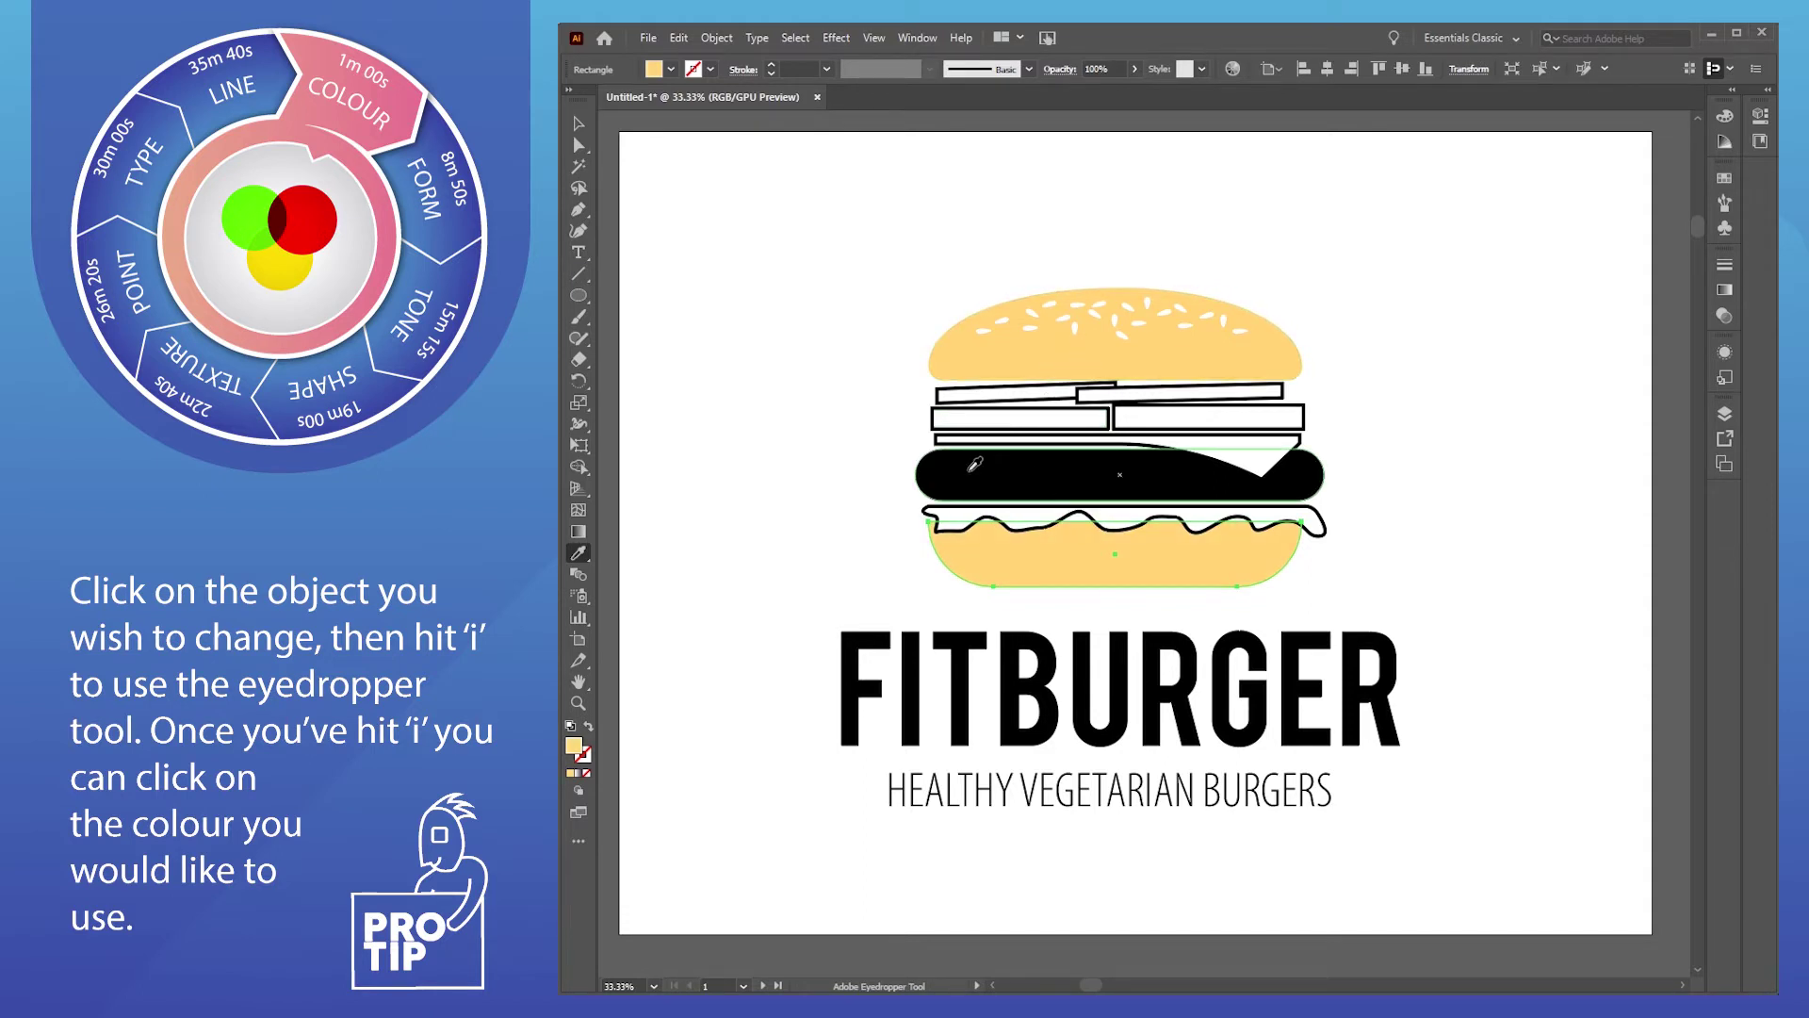
{"action": "left_click", "coordinate": [576, 125]}
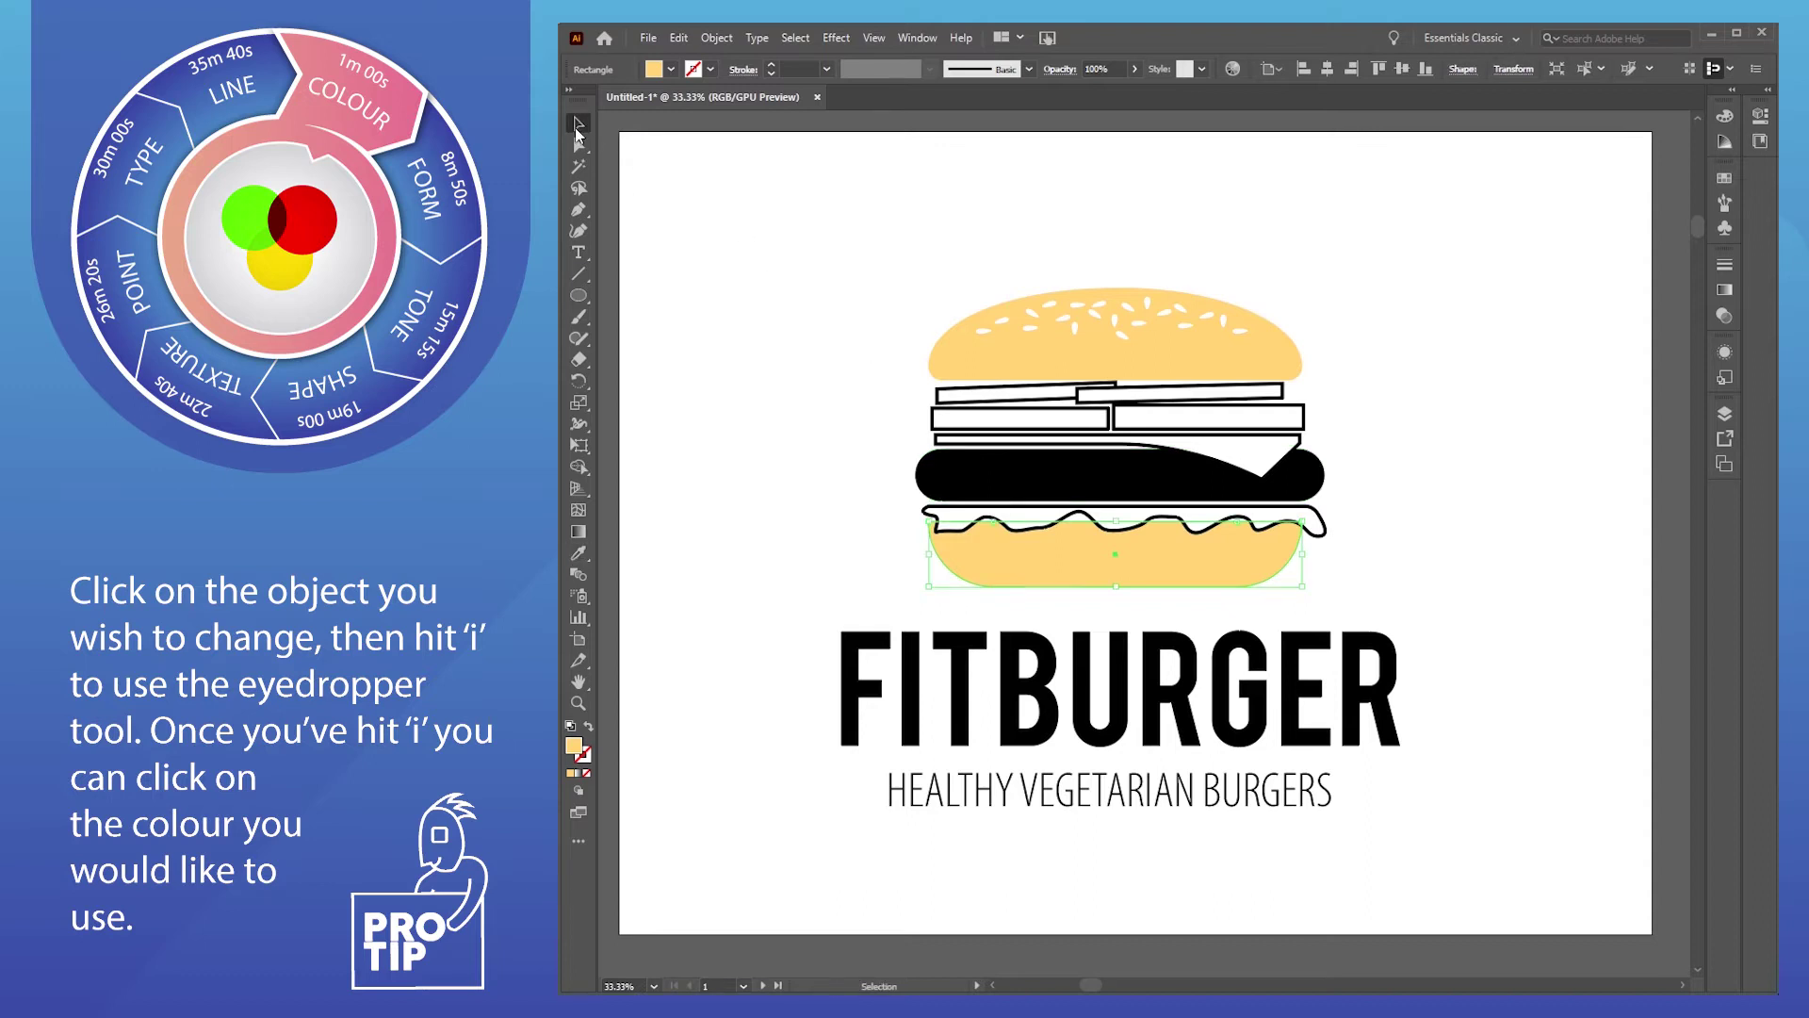
{"action": "left_click", "coordinate": [752, 323]}
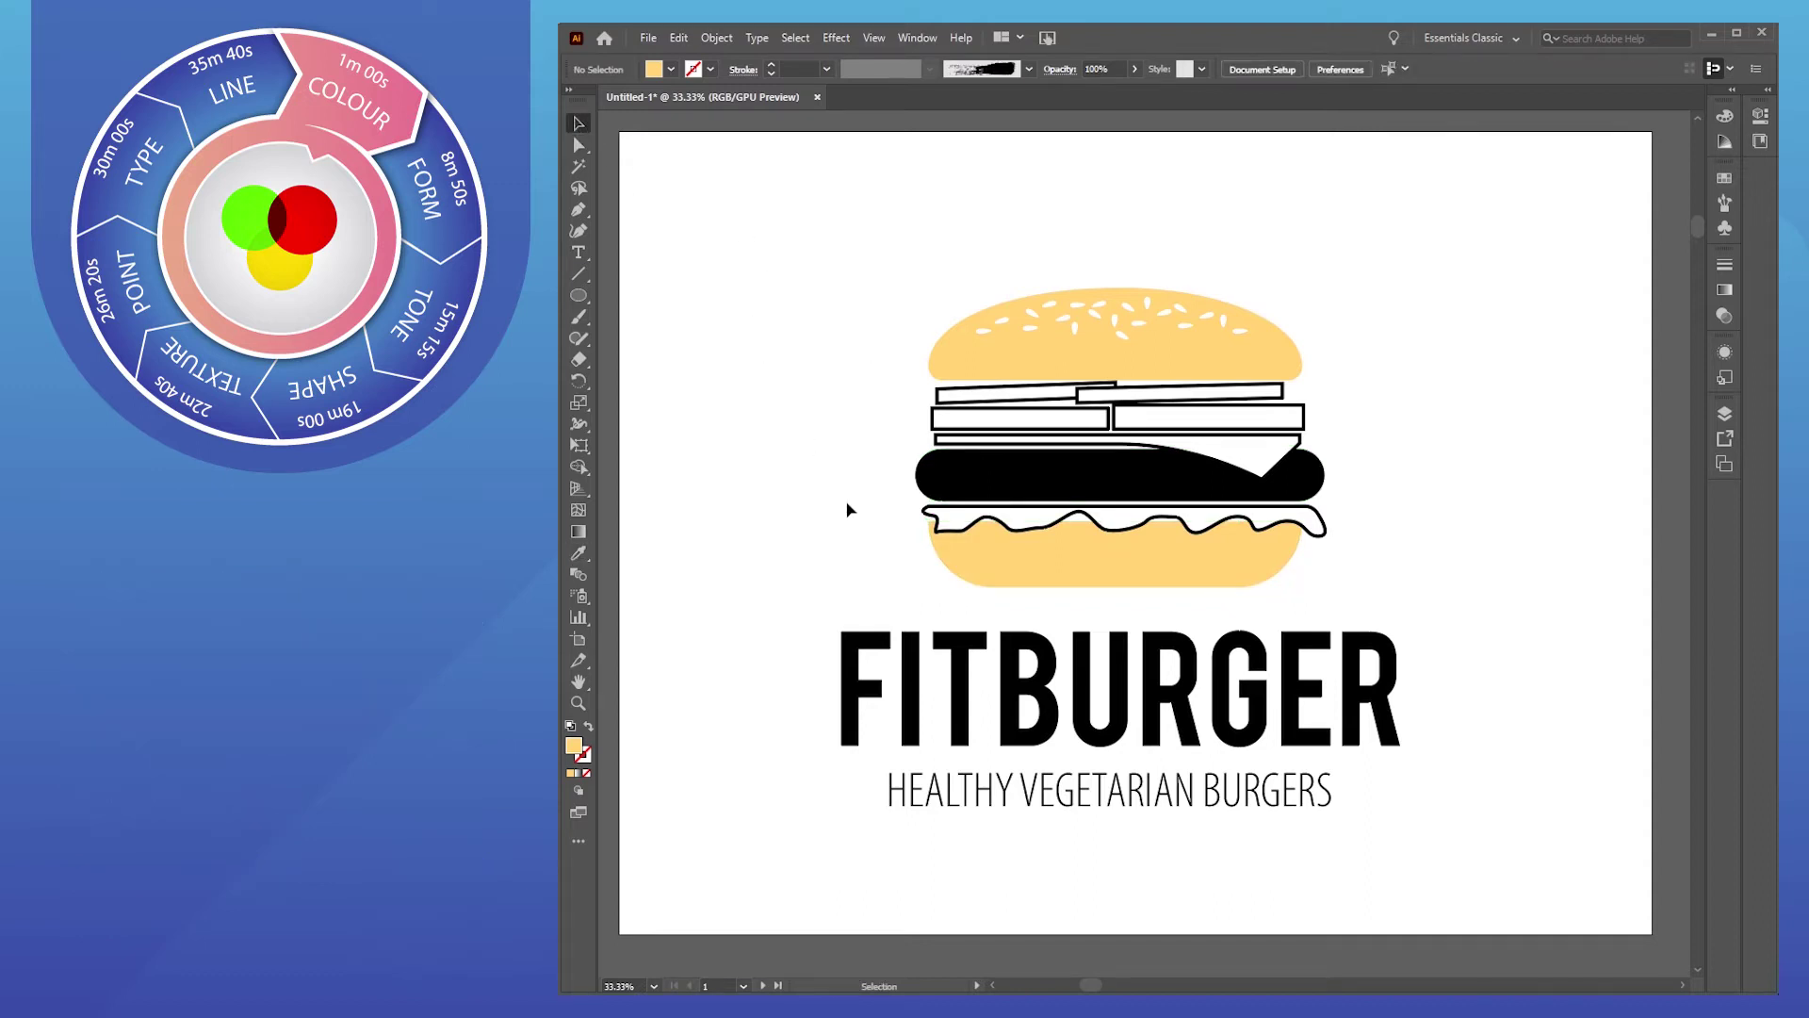
{"action": "left_click", "coordinate": [947, 528]}
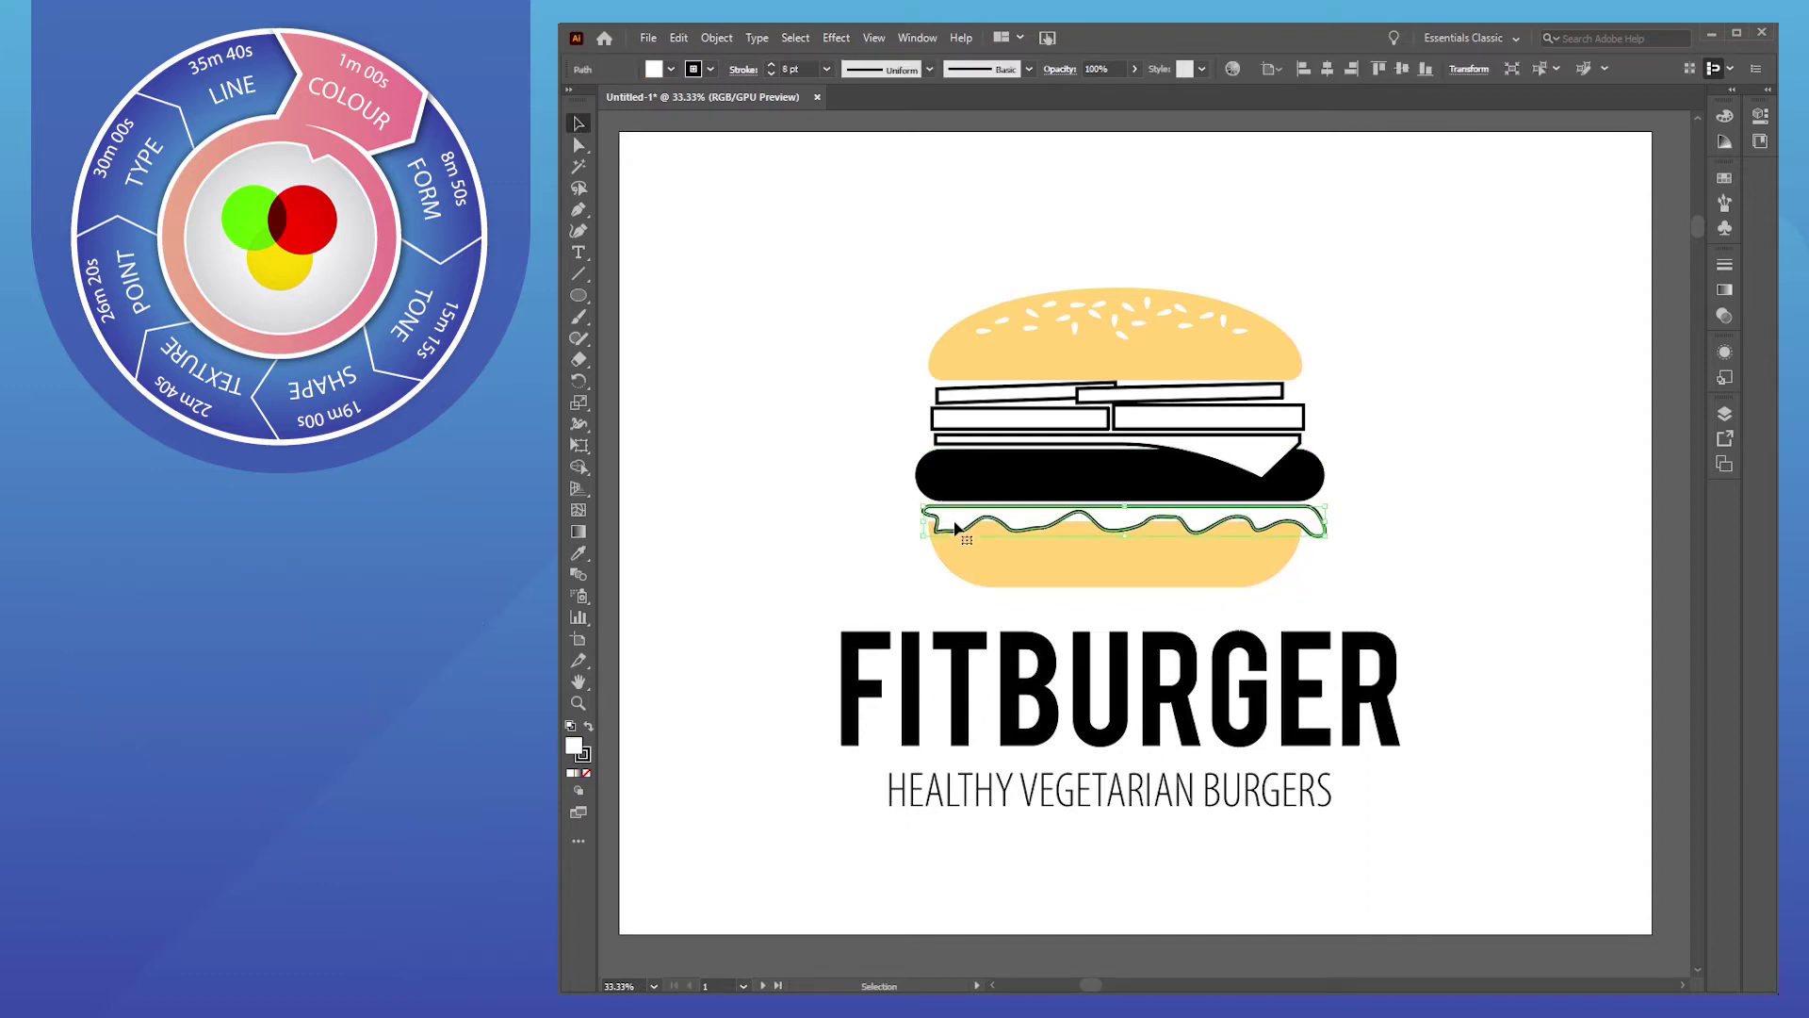
Give the lettuce a light green fill with no outline
{"action": "left_click", "coordinate": [586, 772]}
{"action": "left_click", "coordinate": [572, 746]}
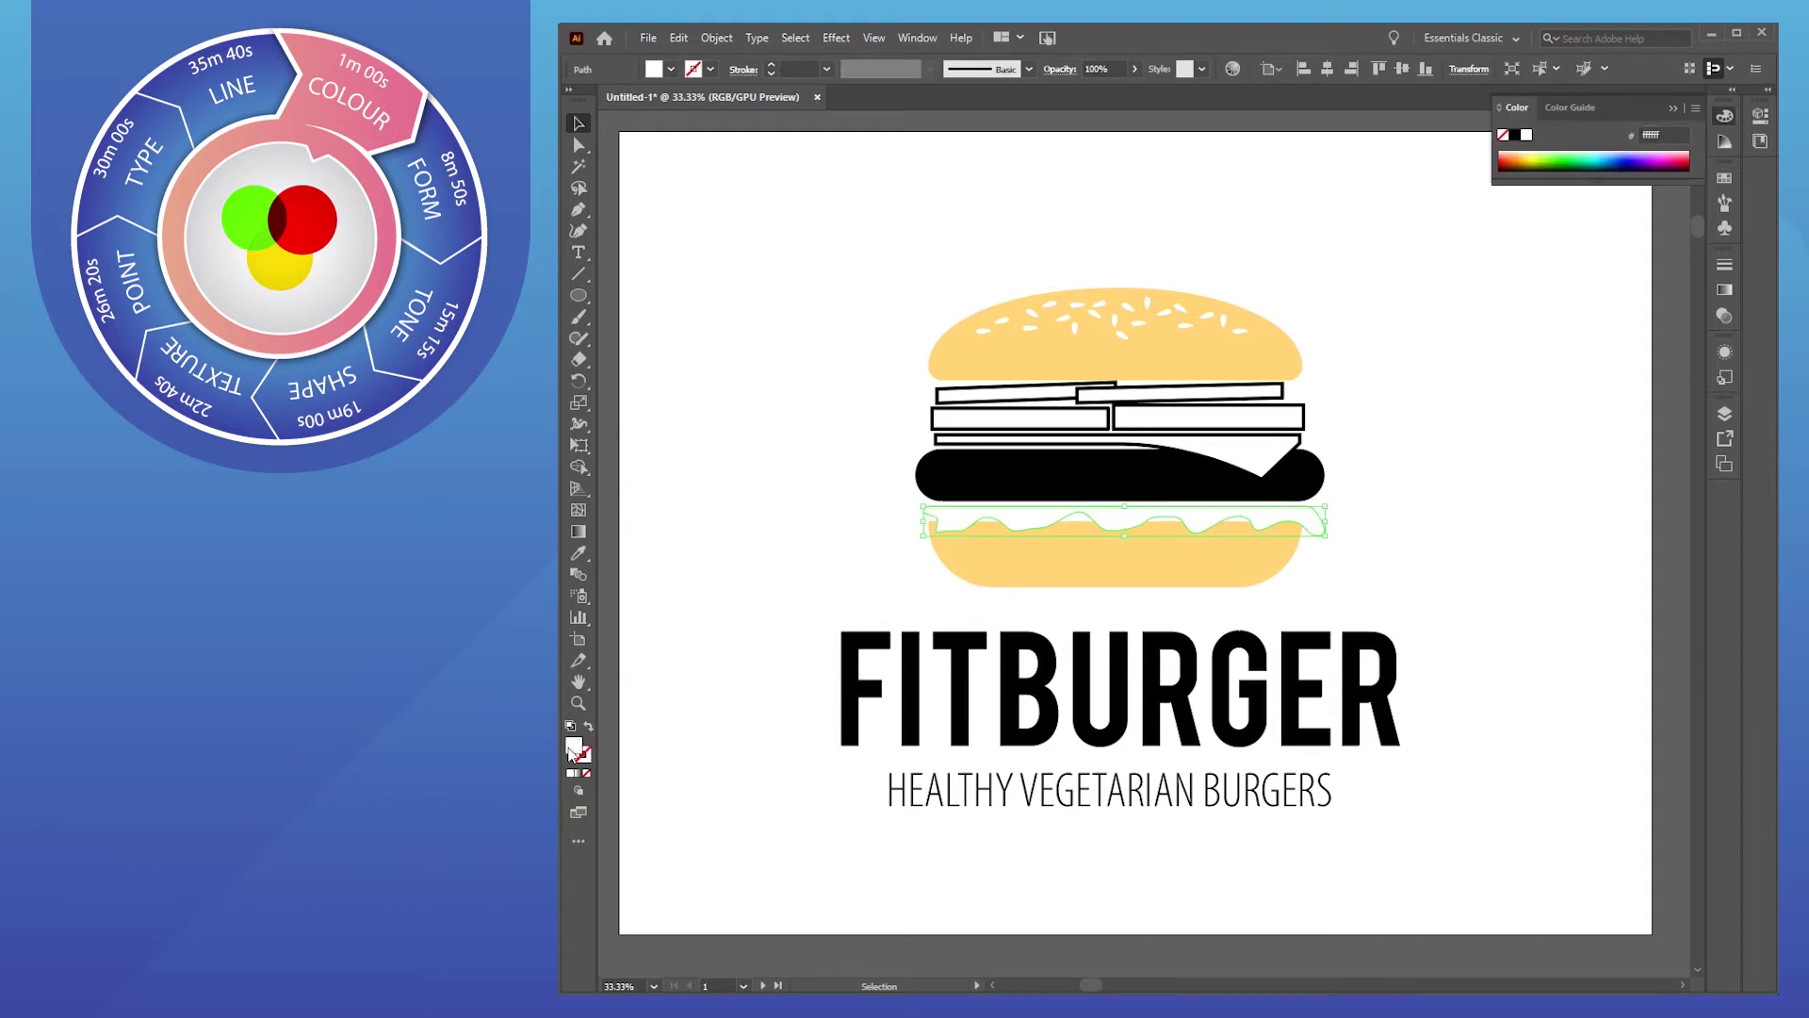
{"action": "double_click", "coordinate": [572, 749]}
{"action": "left_click", "coordinate": [1000, 403]}
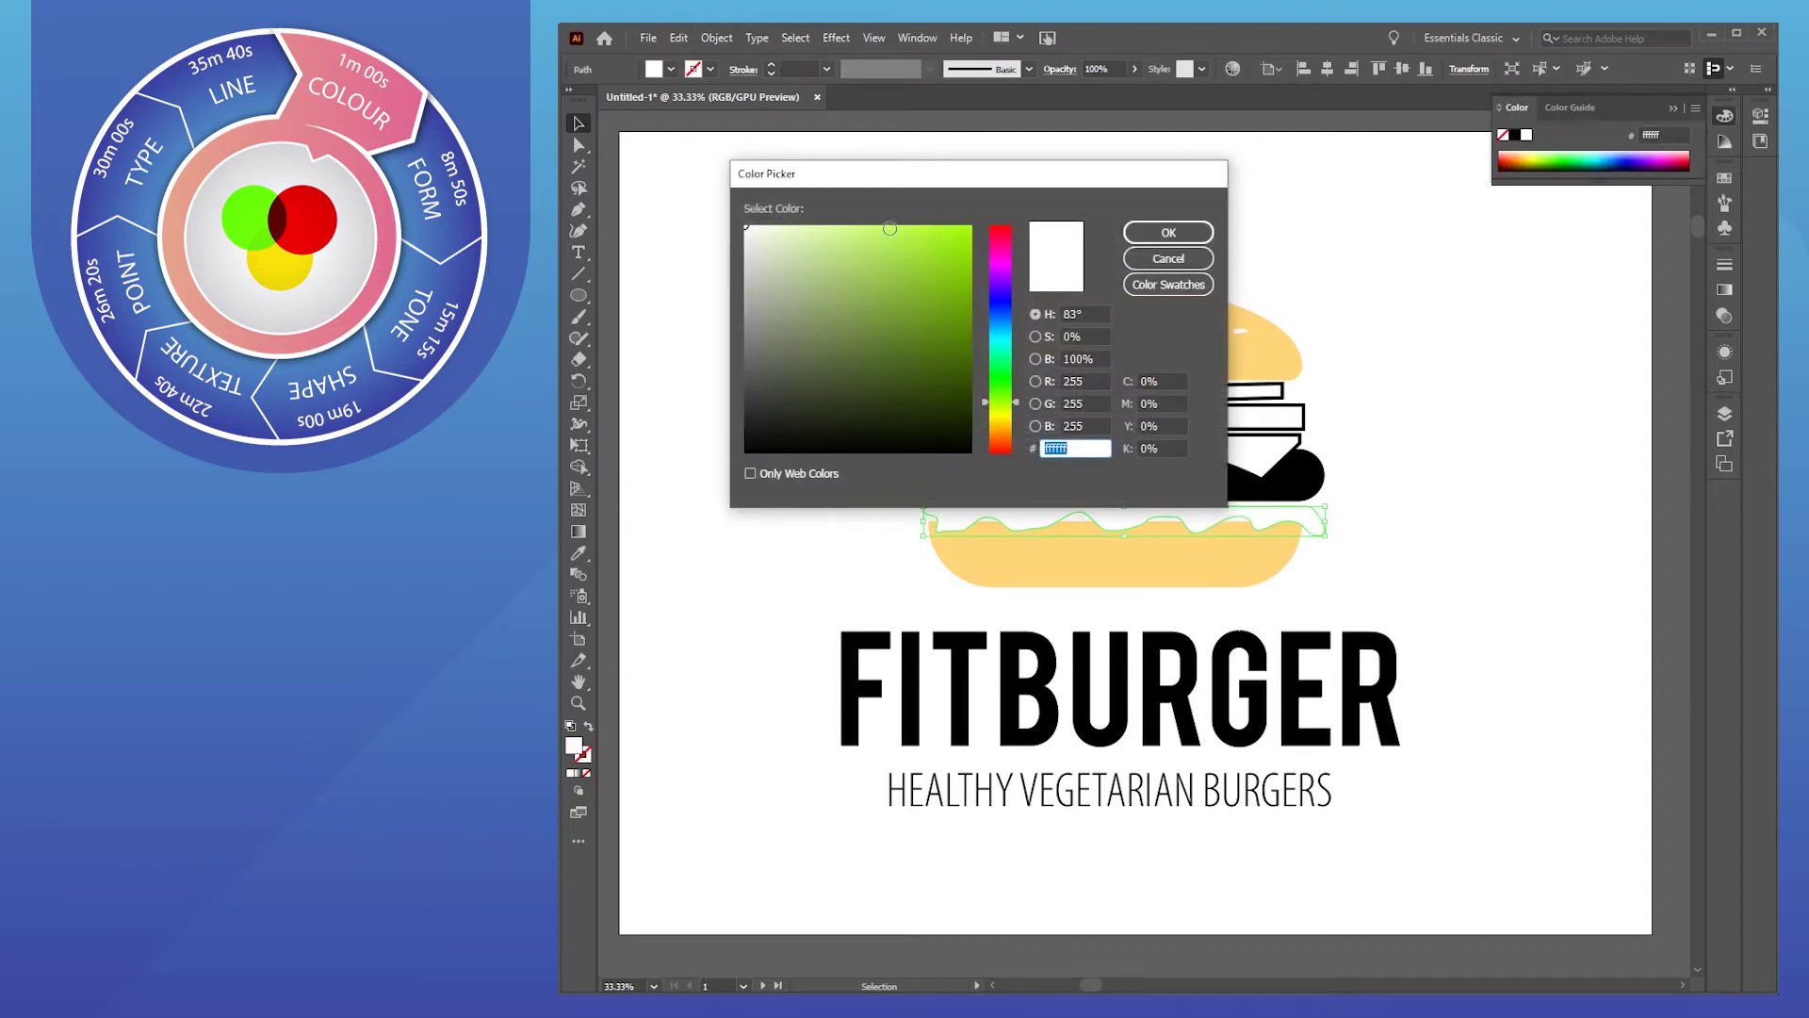
{"action": "left_click", "coordinate": [843, 224]}
{"action": "left_click", "coordinate": [1168, 231]}
{"action": "left_click", "coordinate": [767, 456]}
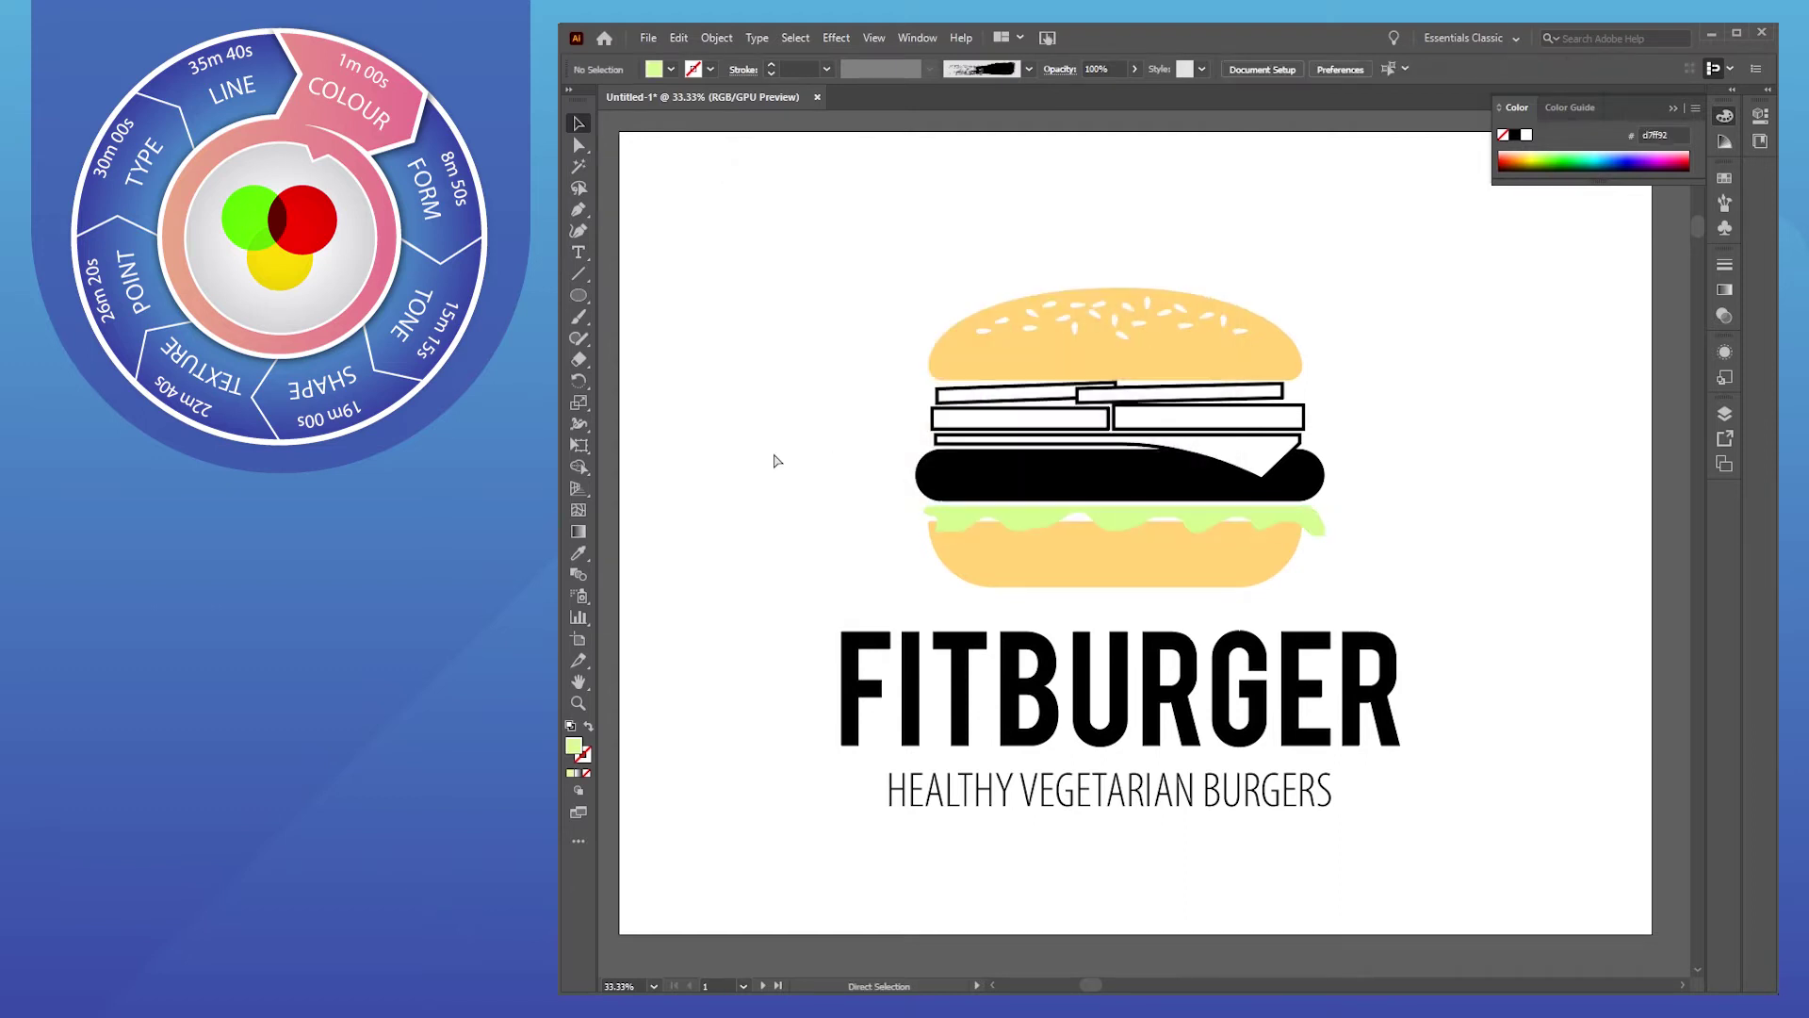
{"action": "left_click", "coordinate": [980, 521]}
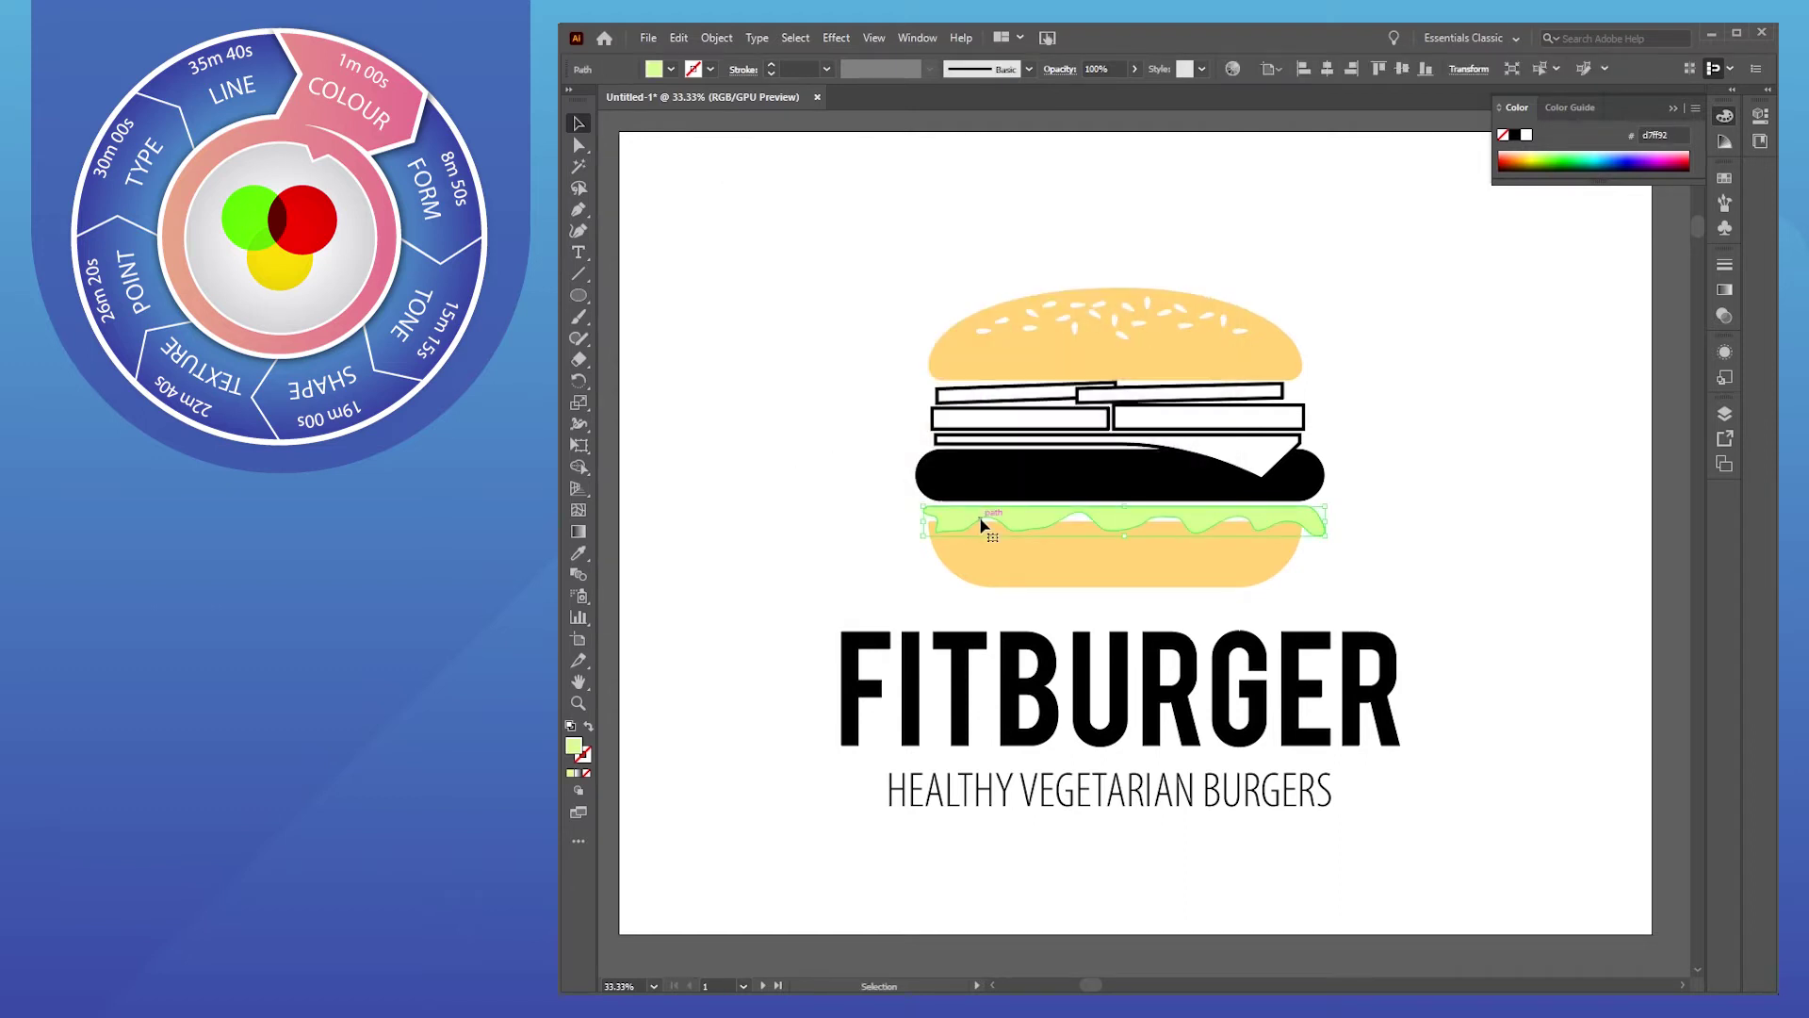
Remove the black outline from the left rectangle in the middle row
{"action": "left_click", "coordinate": [985, 477]}
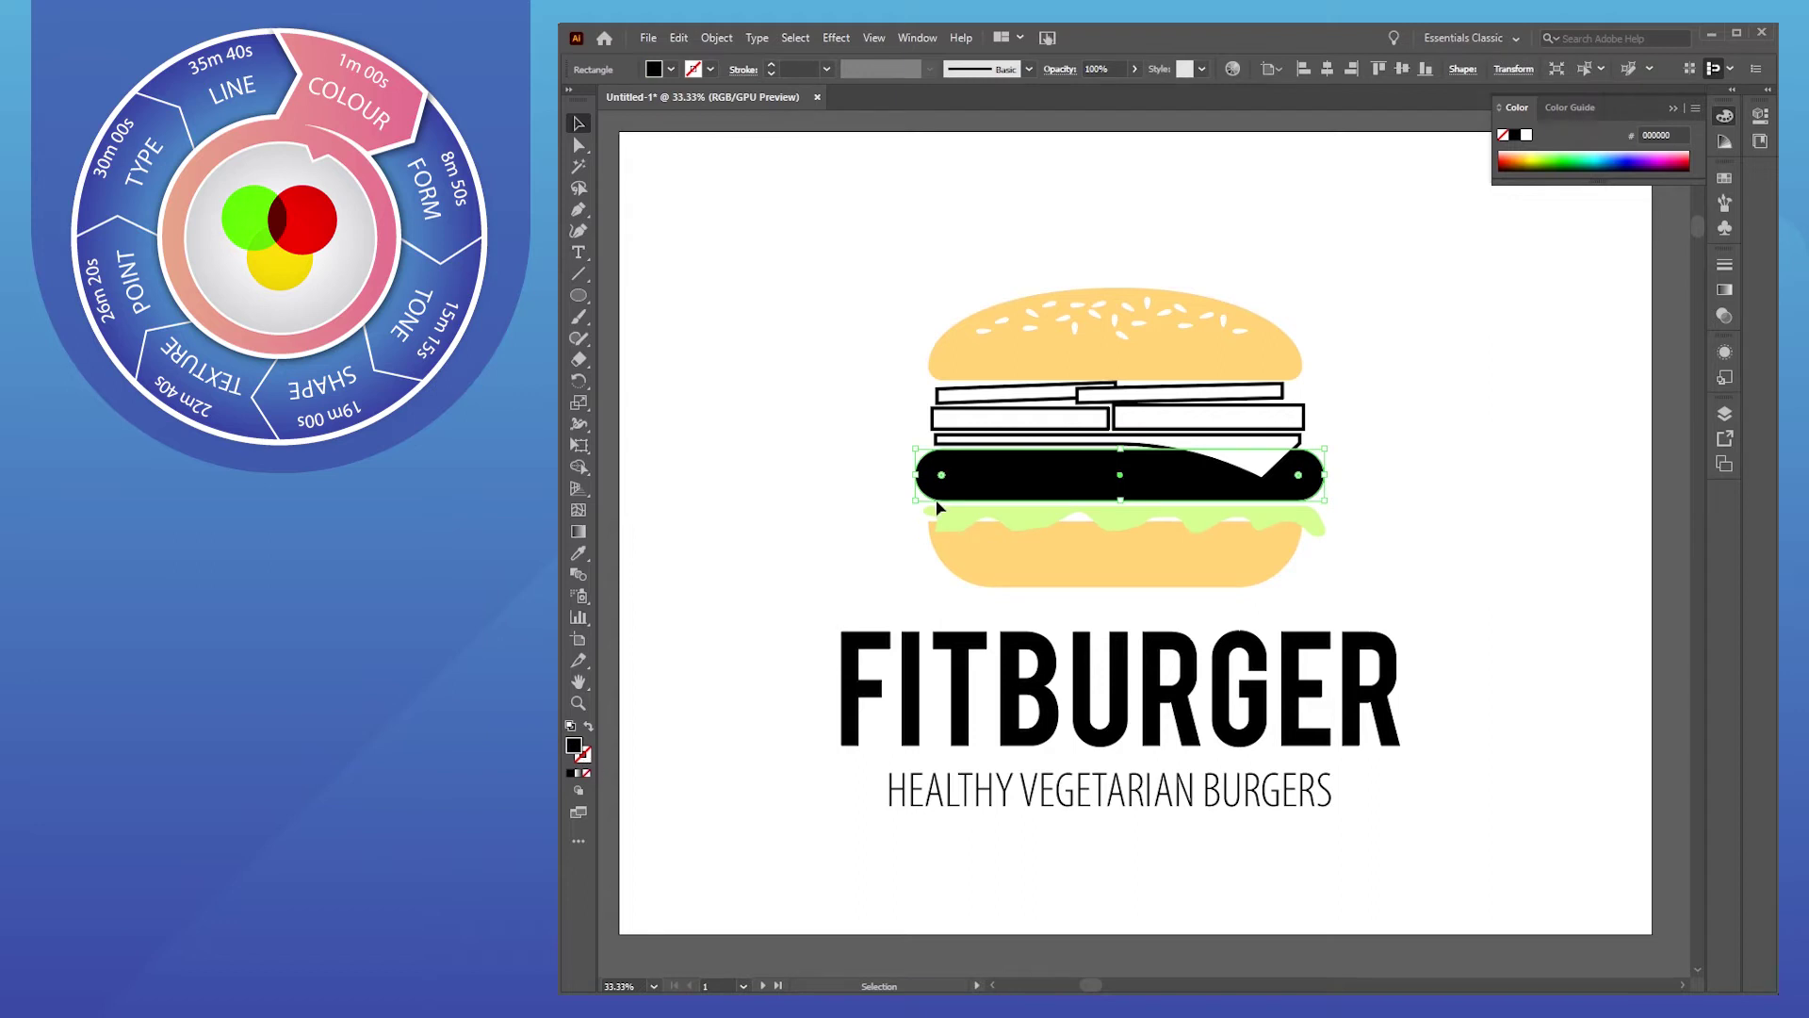
{"action": "left_click", "coordinate": [959, 421]}
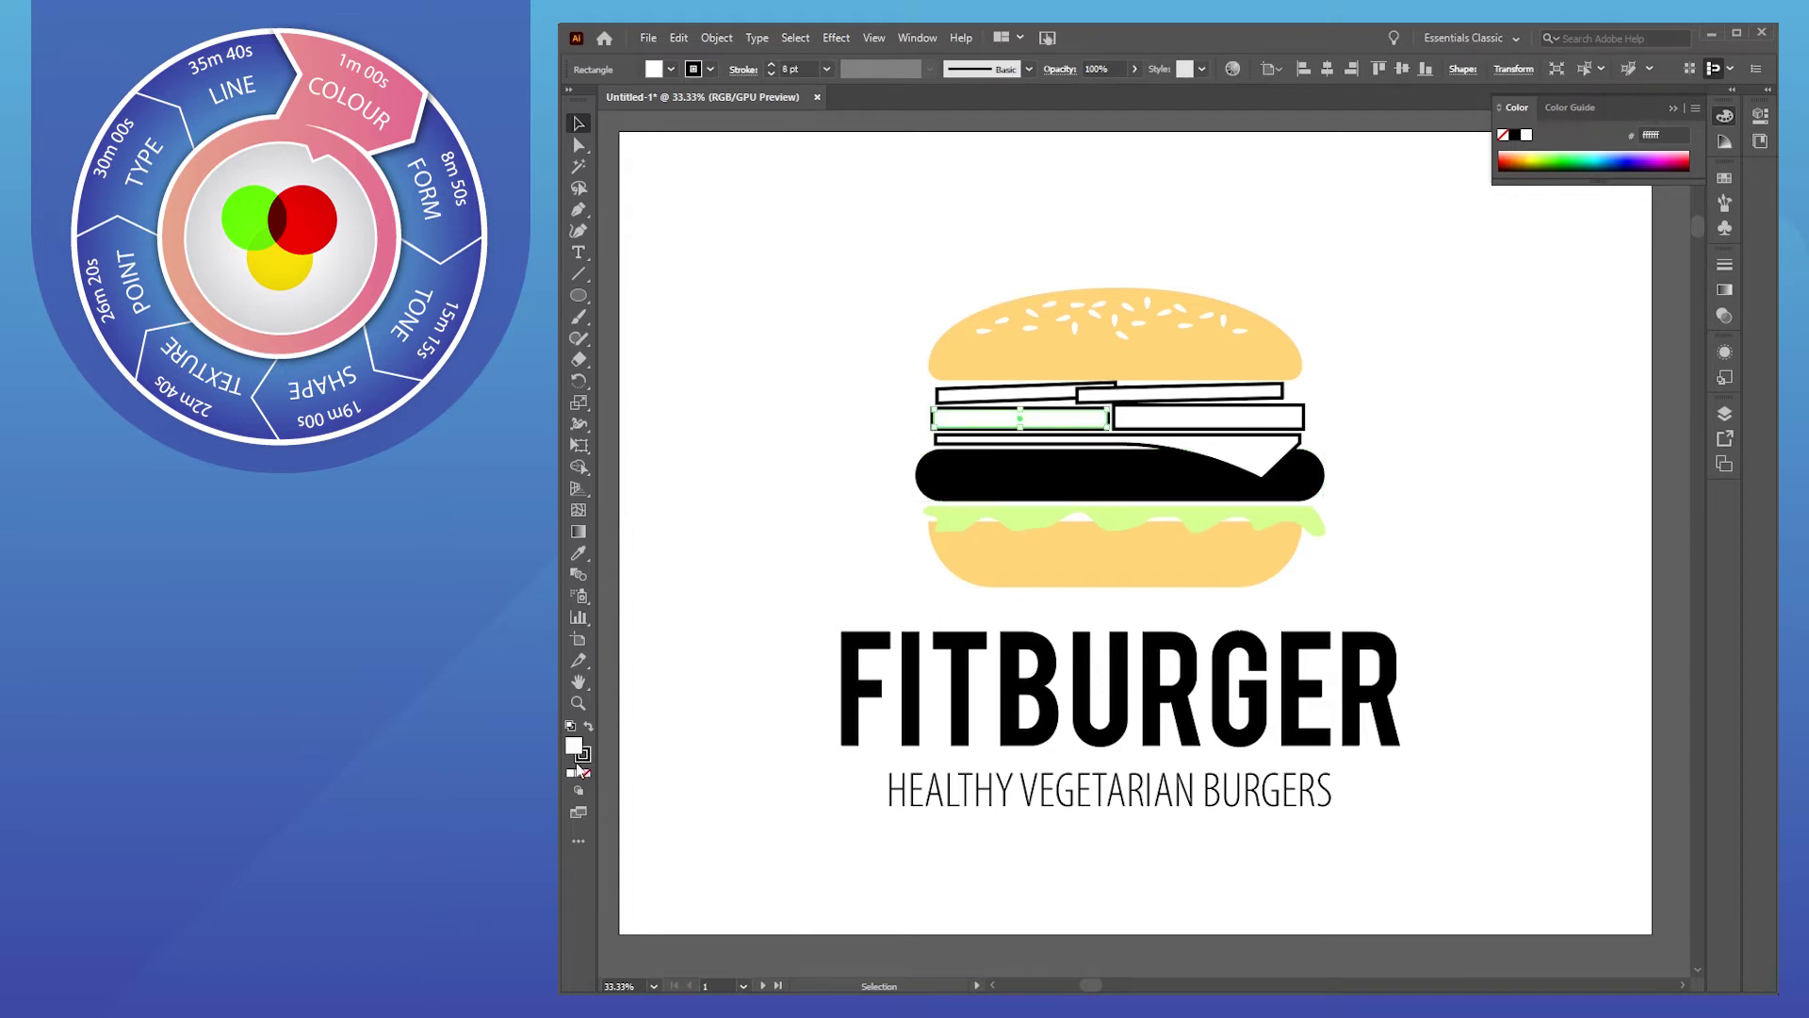
{"action": "left_click", "coordinate": [585, 758]}
{"action": "left_click", "coordinate": [571, 747]}
{"action": "left_click", "coordinate": [584, 759]}
{"action": "left_click", "coordinate": [572, 747]}
{"action": "left_click", "coordinate": [584, 759]}
{"action": "left_click", "coordinate": [586, 775]}
Fill the left rectangle with dark red c10000 as a tomato slice
{"action": "left_click", "coordinate": [572, 751]}
{"action": "double_click", "coordinate": [574, 751]}
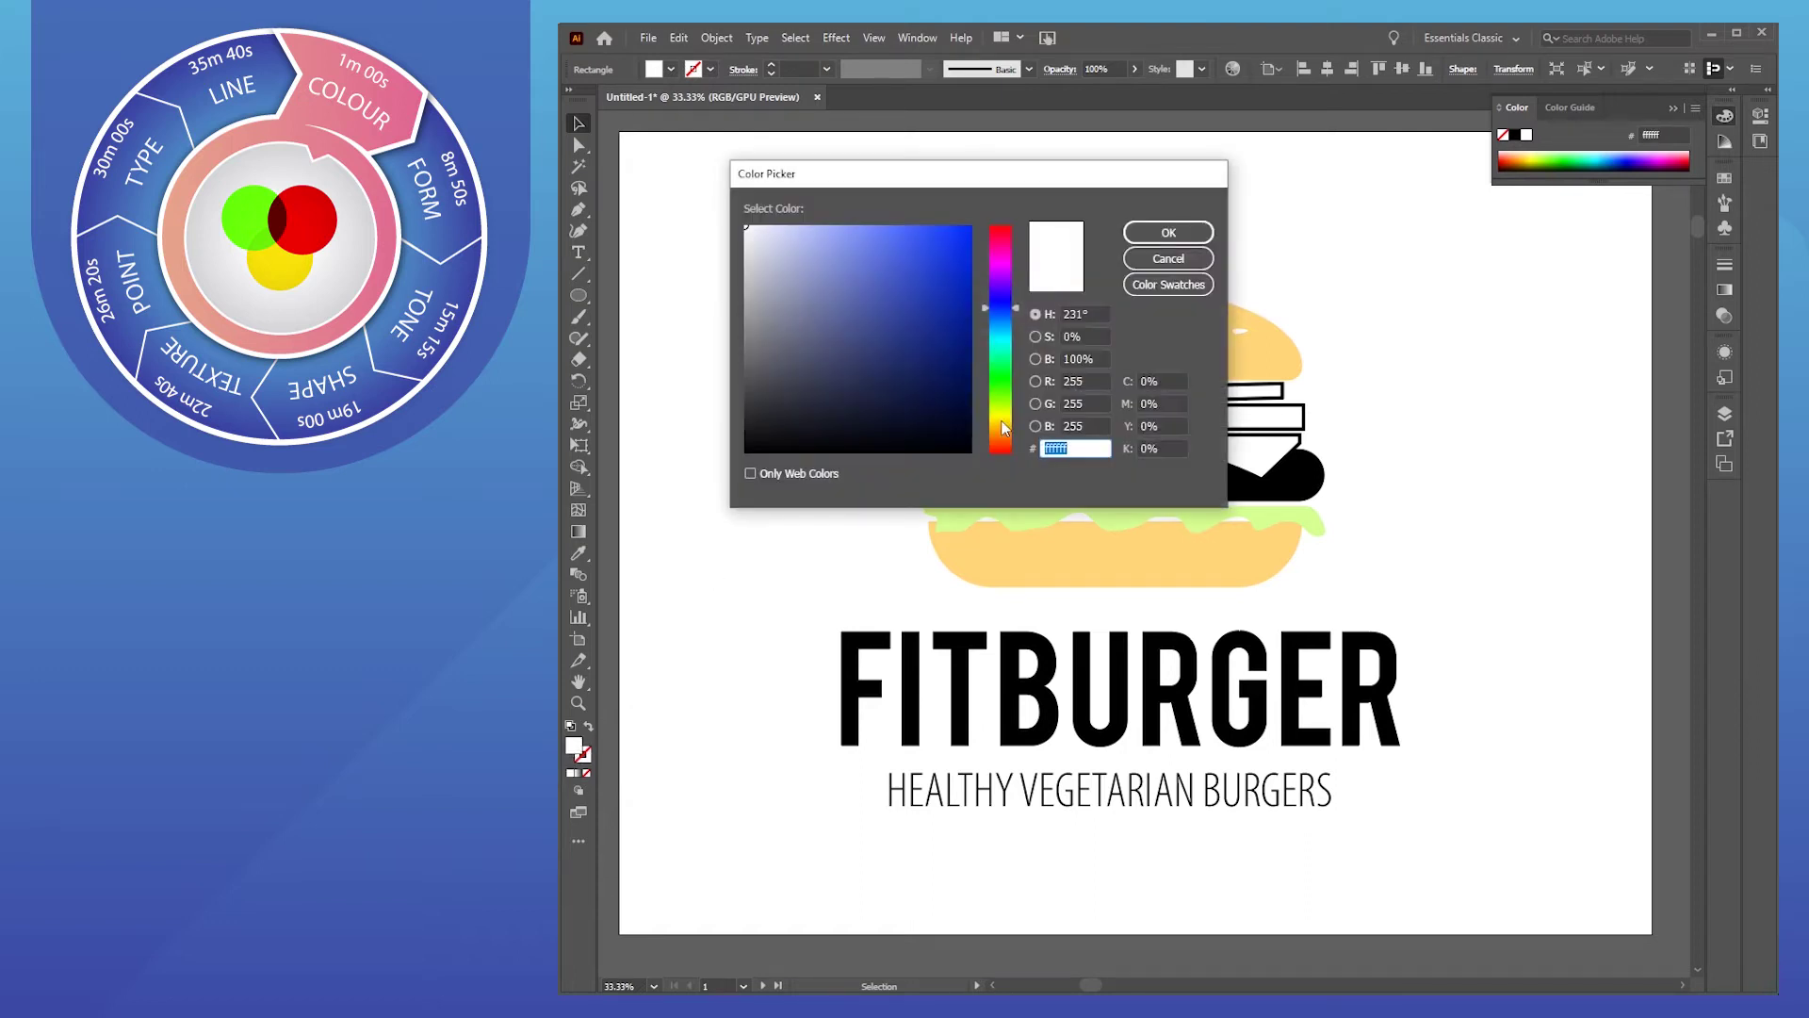
{"action": "left_click", "coordinate": [1006, 435]}
{"action": "left_click", "coordinate": [996, 234]}
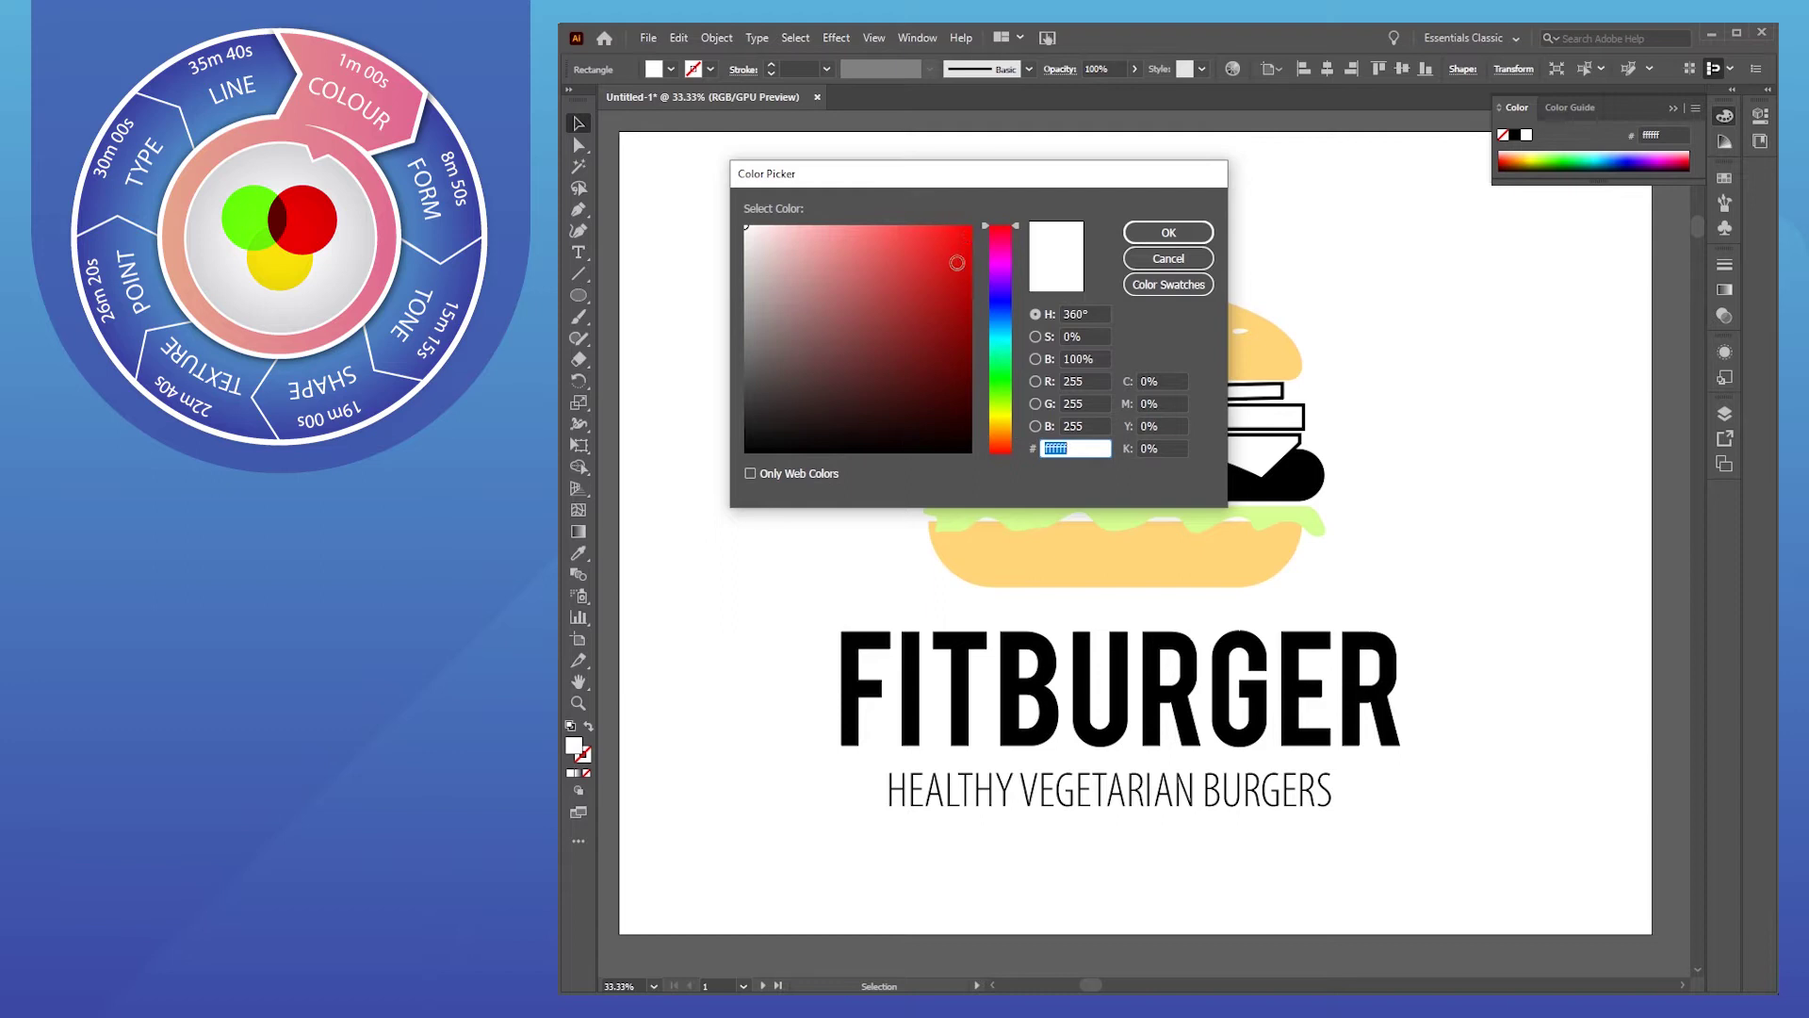
{"action": "left_click", "coordinate": [970, 278]}
{"action": "left_click", "coordinate": [1169, 233]}
{"action": "left_click", "coordinate": [1131, 423]}
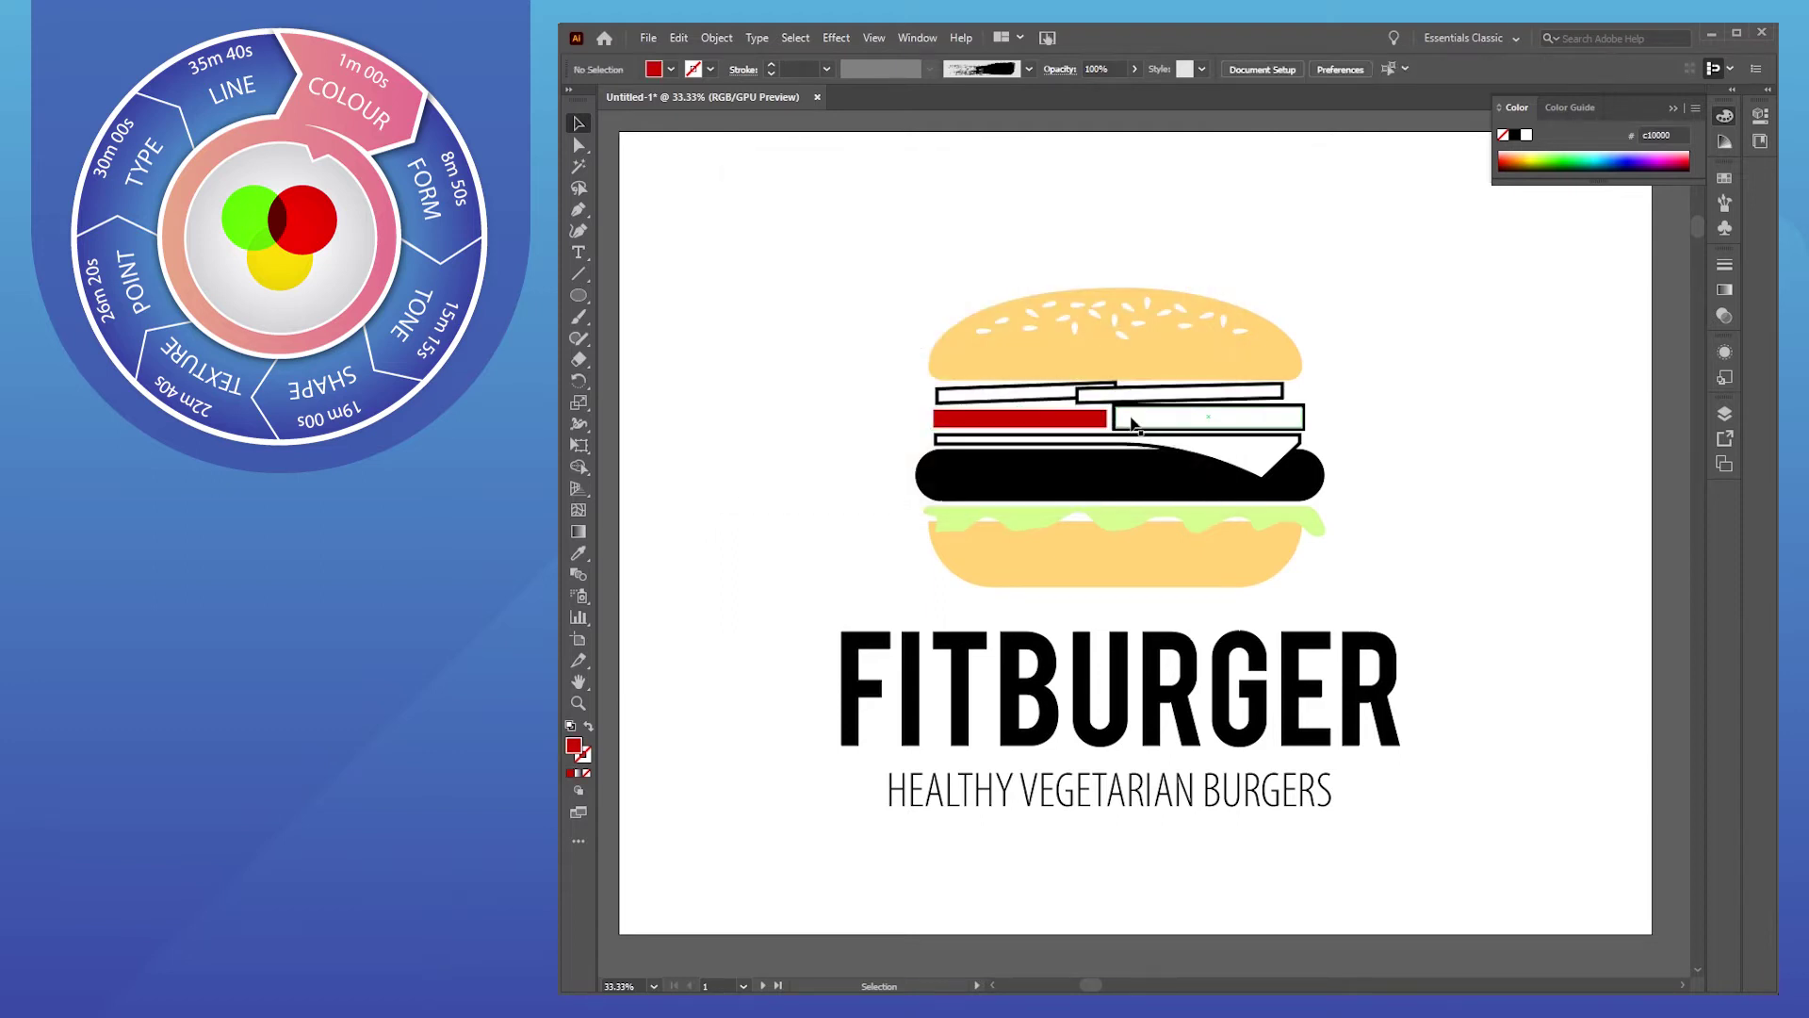
Copy the red onto the right slice and make the cheese #FFCE00 with no outline
{"action": "key", "text": "i"}
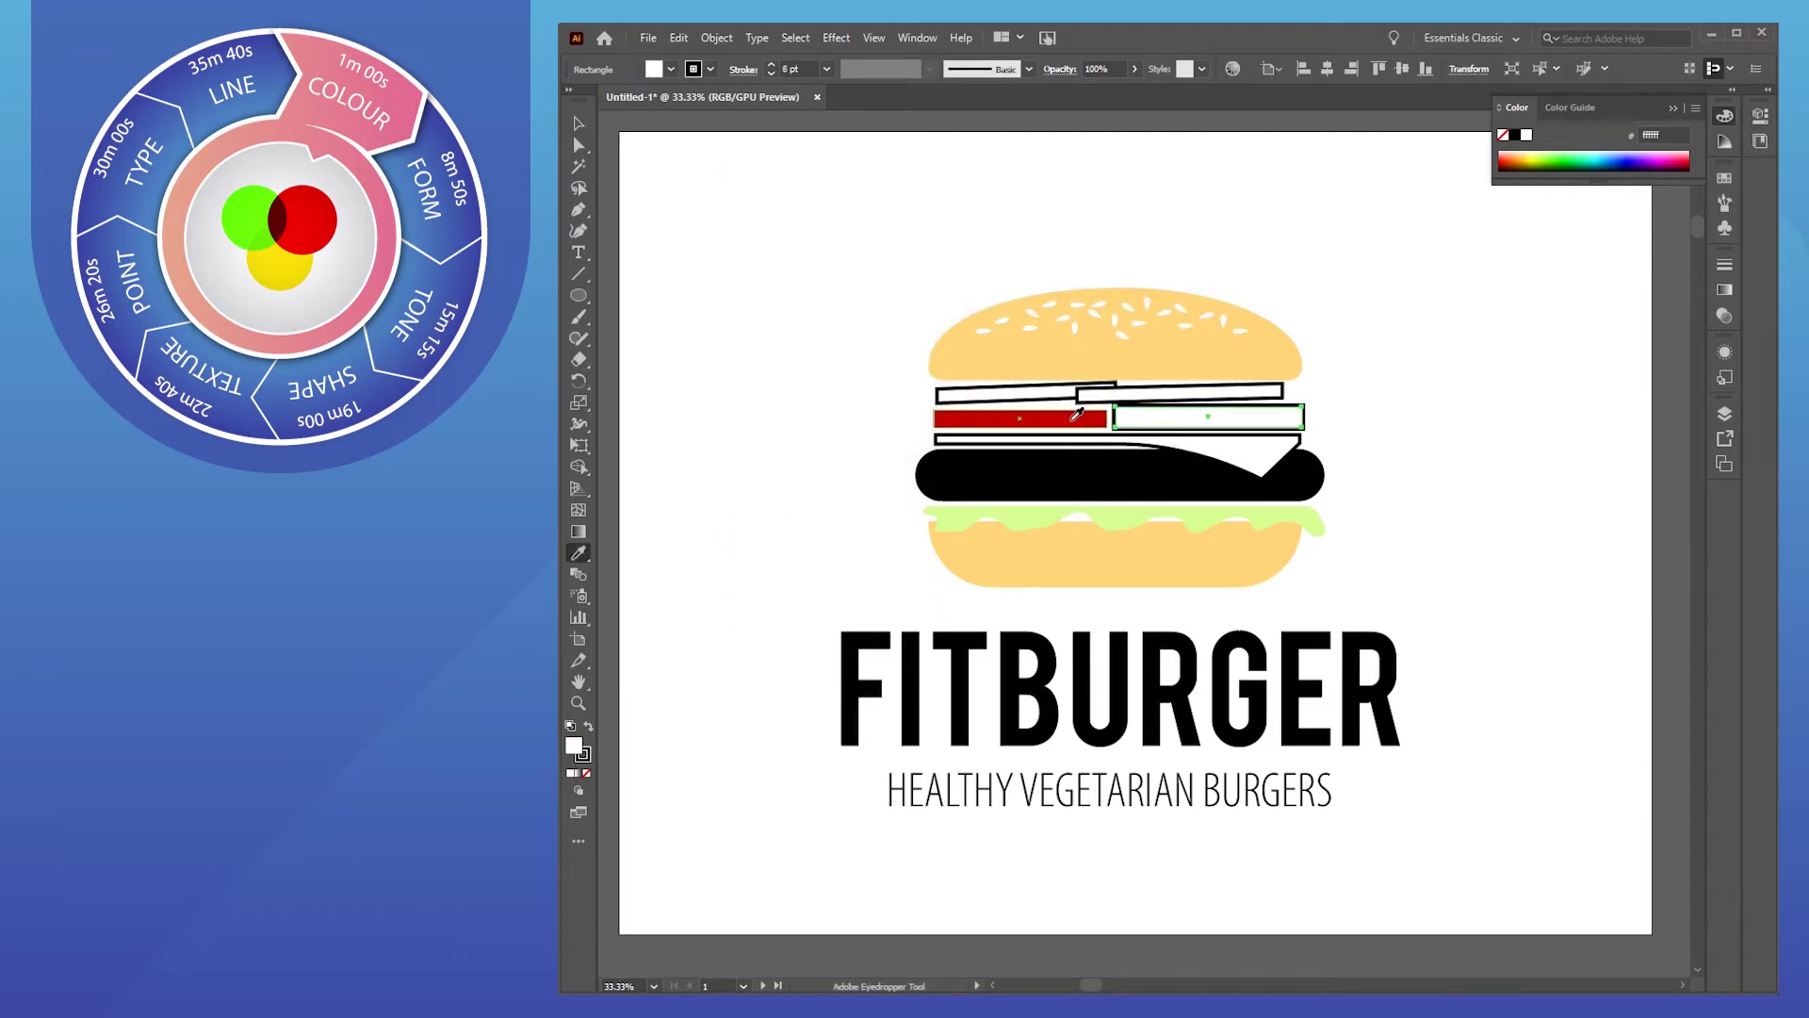
{"action": "left_click", "coordinate": [1018, 419]}
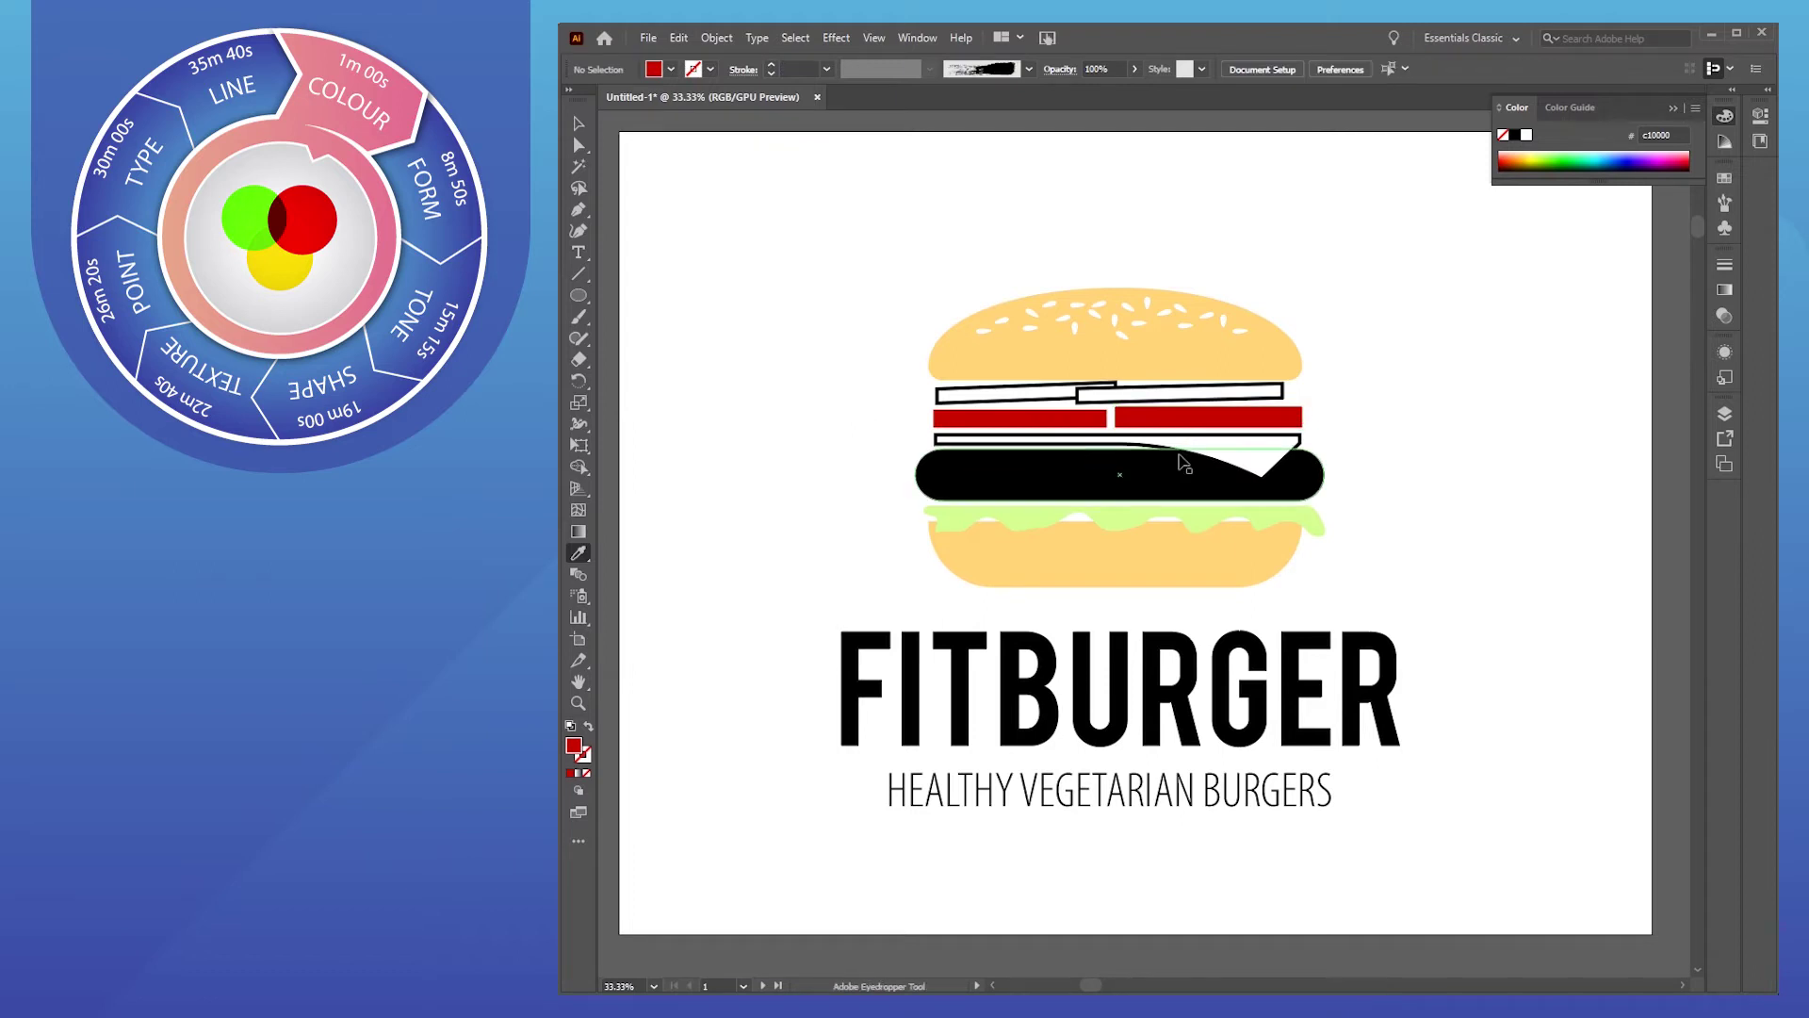
{"action": "left_click", "coordinate": [1121, 440], "text": "ctrl"}
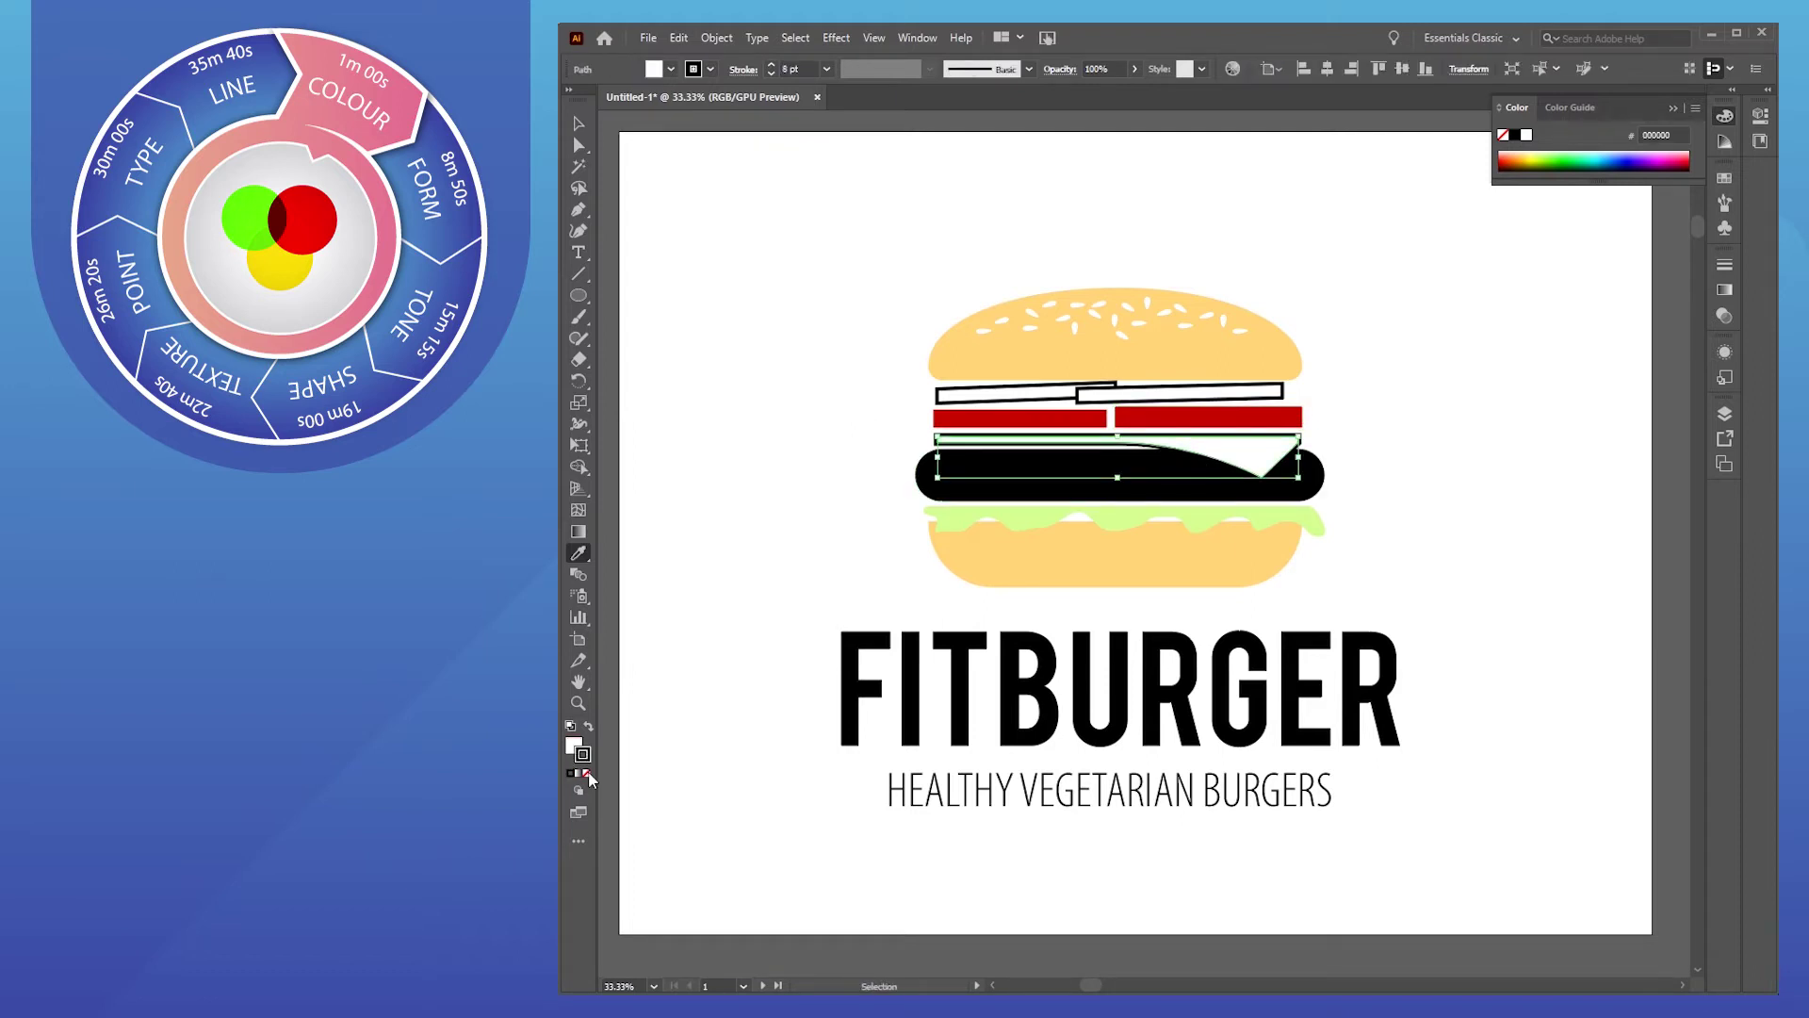
{"action": "left_click", "coordinate": [588, 773]}
{"action": "double_click", "coordinate": [573, 747]}
{"action": "left_click", "coordinate": [1002, 426]}
{"action": "left_click", "coordinate": [882, 233]}
{"action": "left_click_drag", "start_coordinate": [902, 232], "coordinate": [981, 222]}
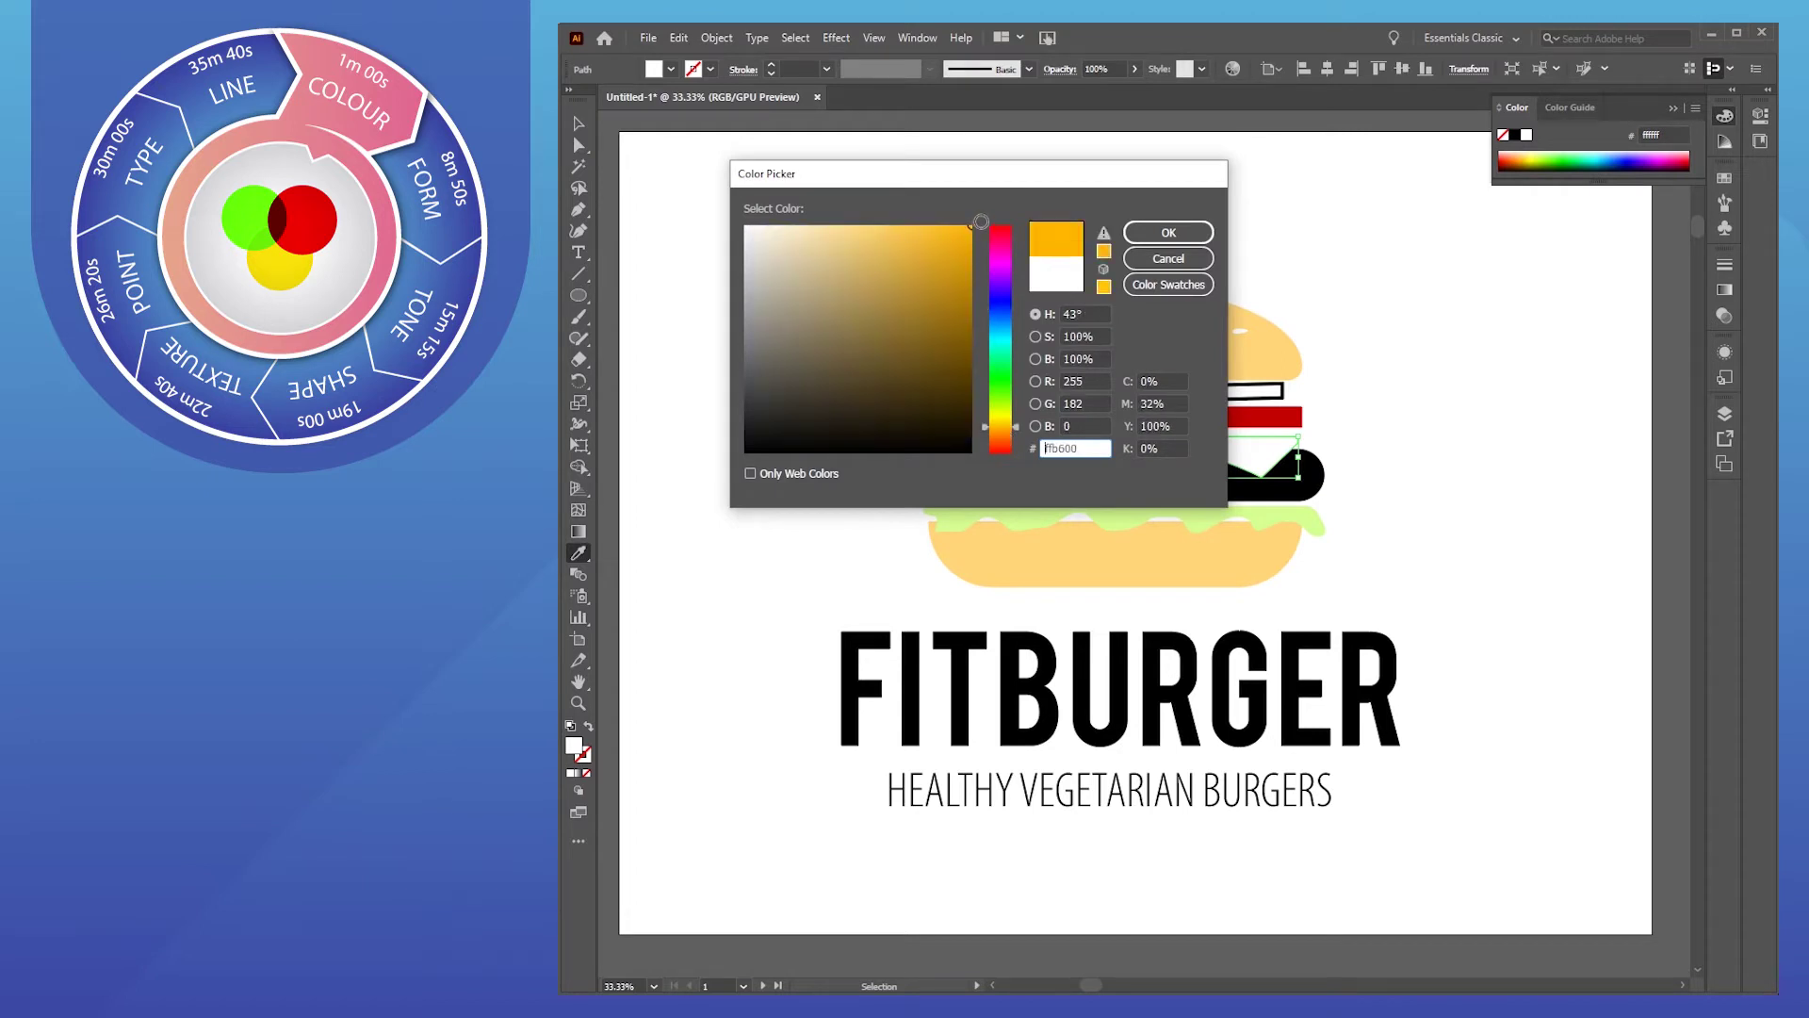
{"action": "left_click", "coordinate": [1165, 229]}
Fill the patty with dark brown #723600
{"action": "left_click", "coordinate": [1053, 472], "text": "ctrl"}
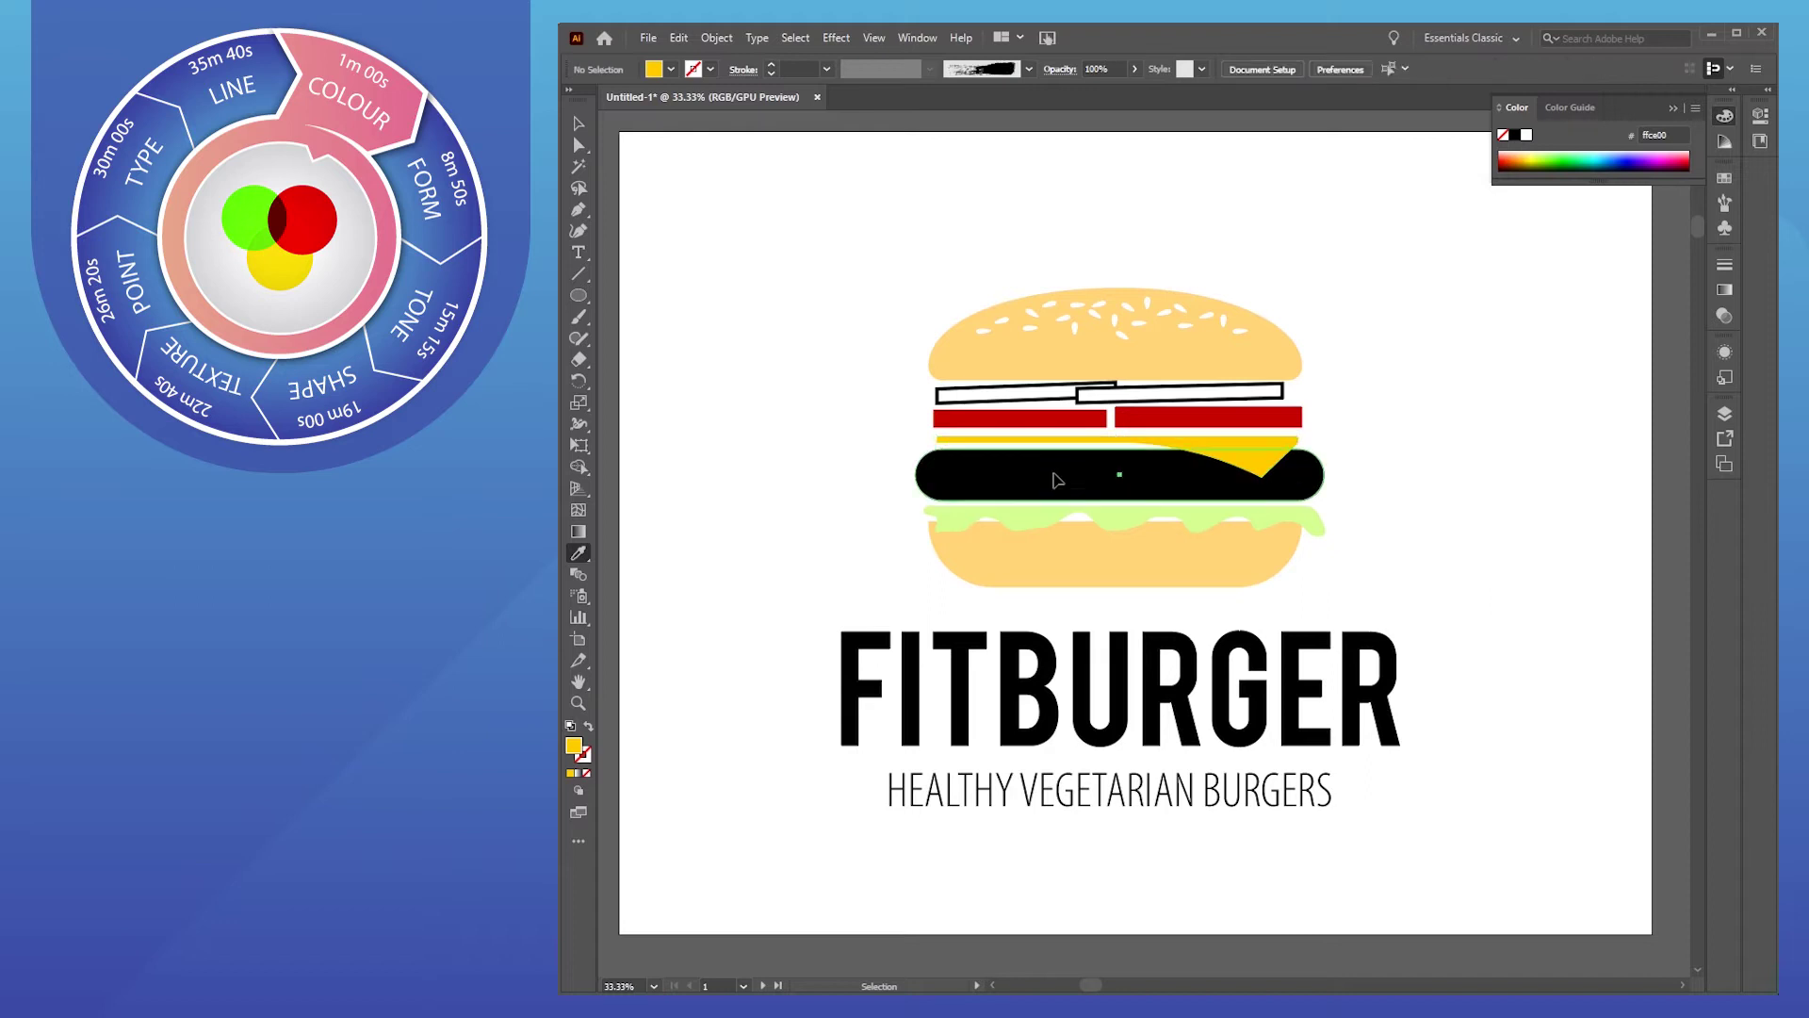
{"action": "double_click", "coordinate": [574, 749]}
{"action": "left_click", "coordinate": [1000, 437]}
{"action": "left_click_drag", "start_coordinate": [956, 358], "coordinate": [986, 348]}
{"action": "left_click", "coordinate": [1168, 232]}
Select the two white stripes, then deselect and switch to the Chrome burger search
{"action": "left_click", "coordinate": [1056, 394]}
{"action": "left_click", "coordinate": [1142, 401], "text": "shift"}
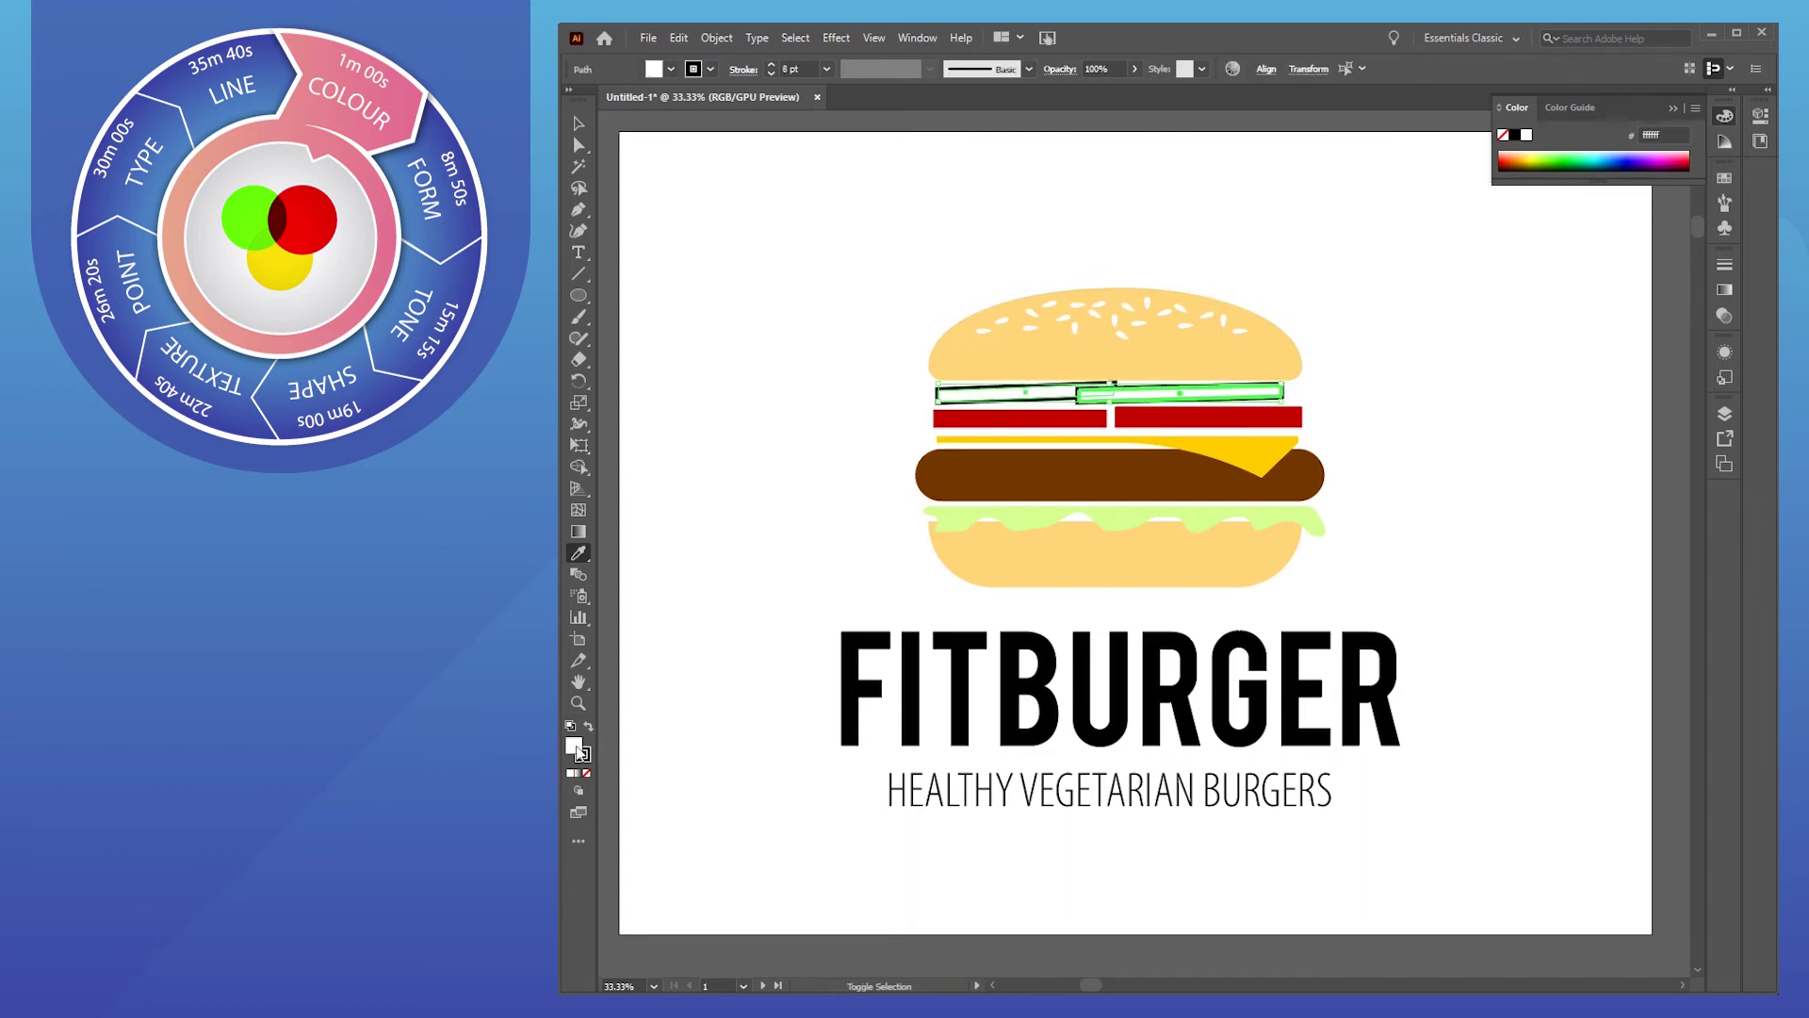
{"action": "left_click", "coordinate": [797, 486], "text": "ctrl"}
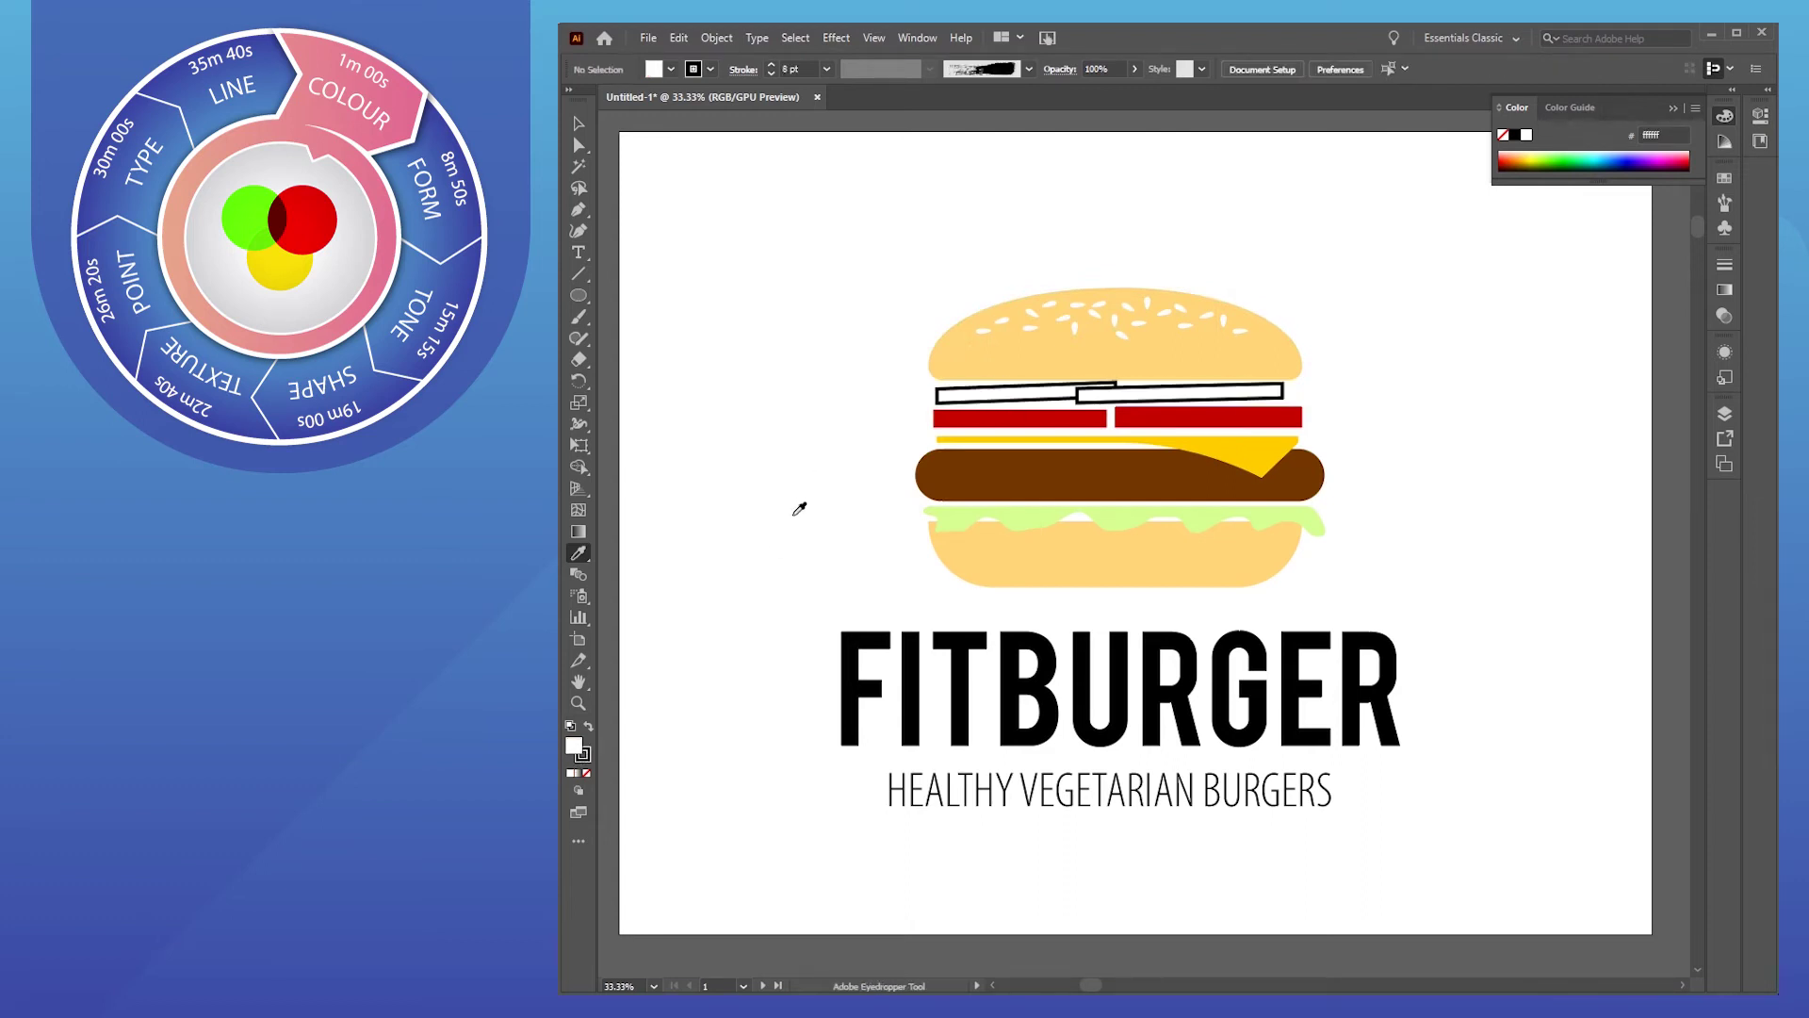
{"action": "key", "text": "alt+Tab"}
{"action": "key", "text": "alt+Tab"}
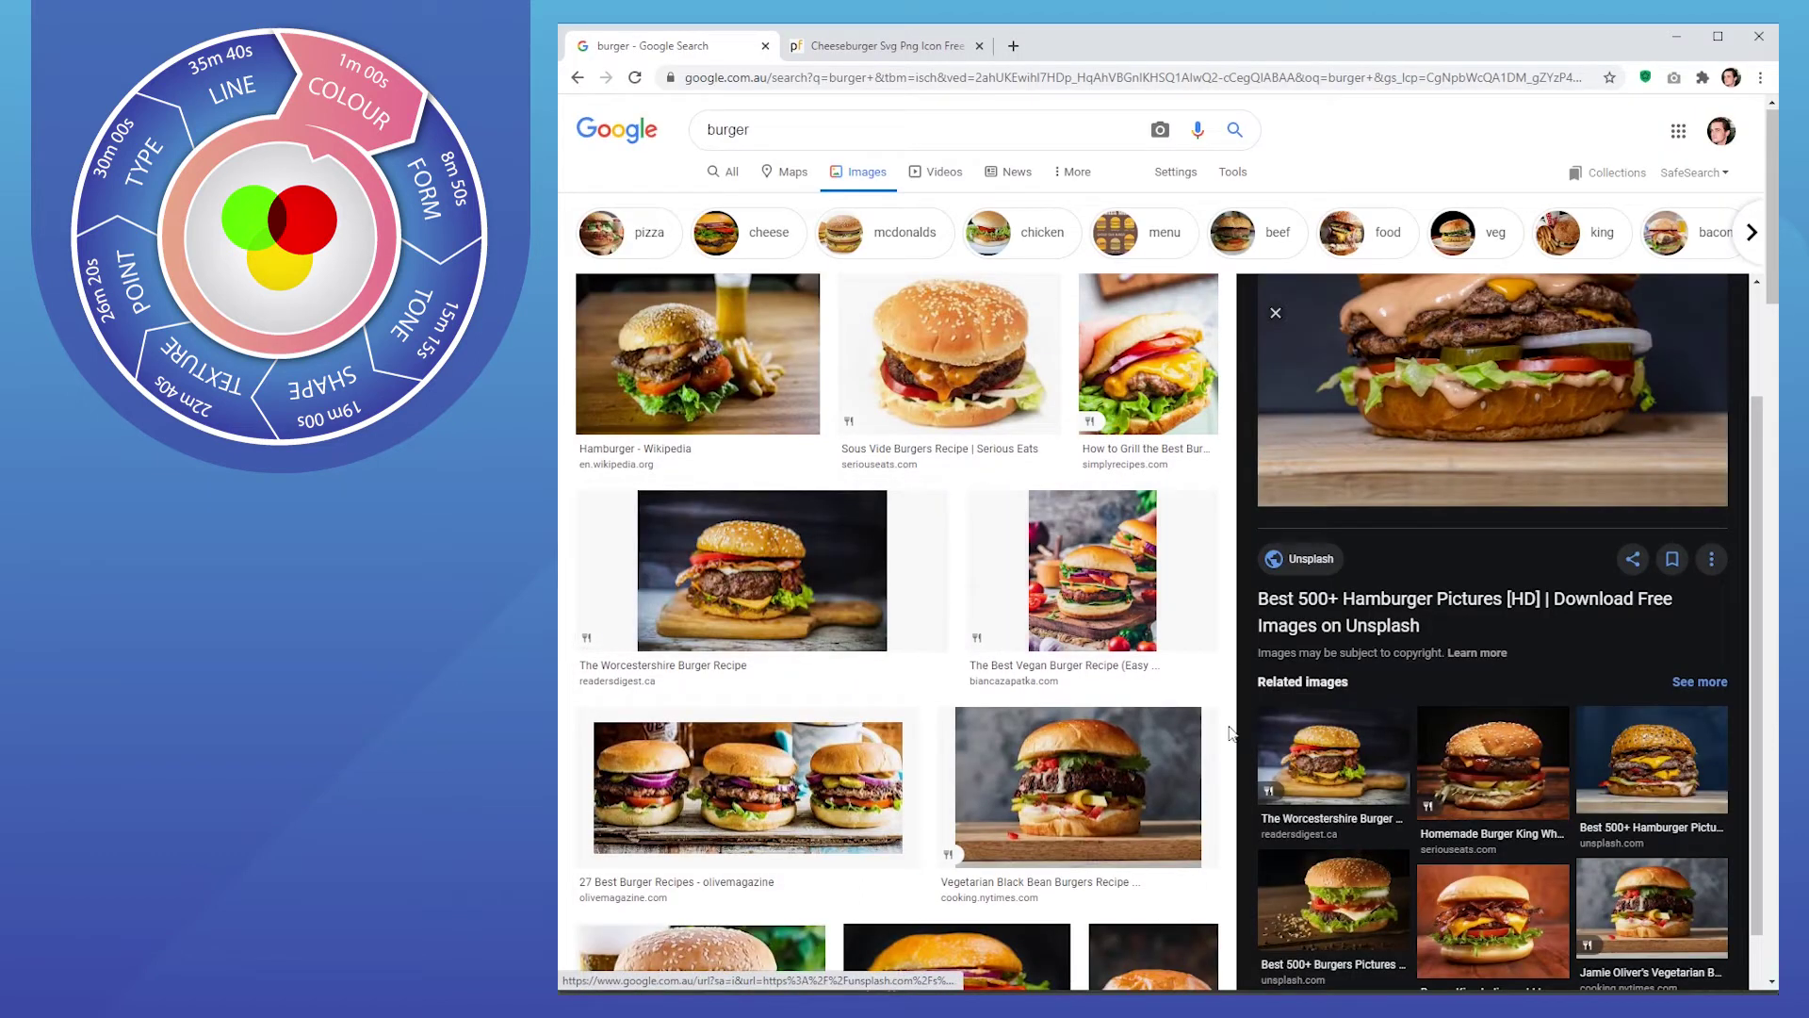
Copy the Vegan Burger Recipe photo from the image results and return to Illustrator
{"action": "scroll", "coordinate": [1131, 754], "scroll_direction": "down", "scroll_amount": 1}
{"action": "scroll", "coordinate": [1129, 749], "scroll_direction": "down", "scroll_amount": 1}
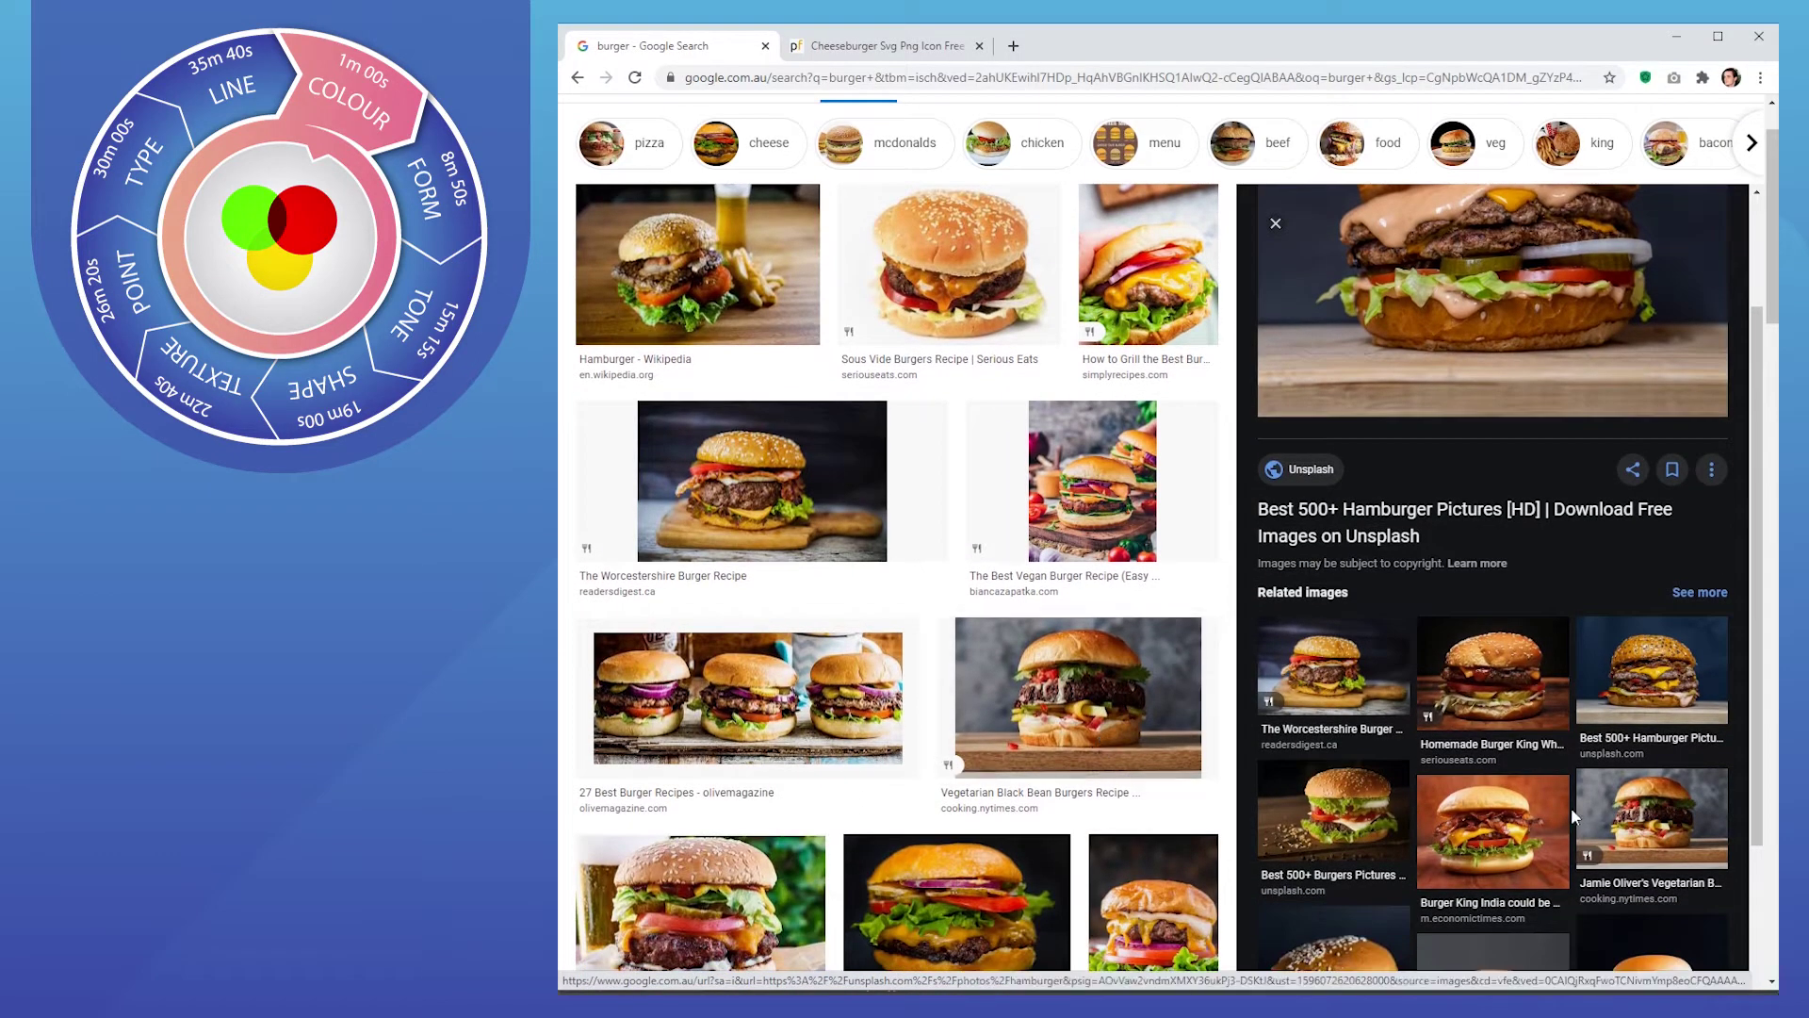
{"action": "scroll", "coordinate": [1466, 849], "scroll_direction": "up", "scroll_amount": 2}
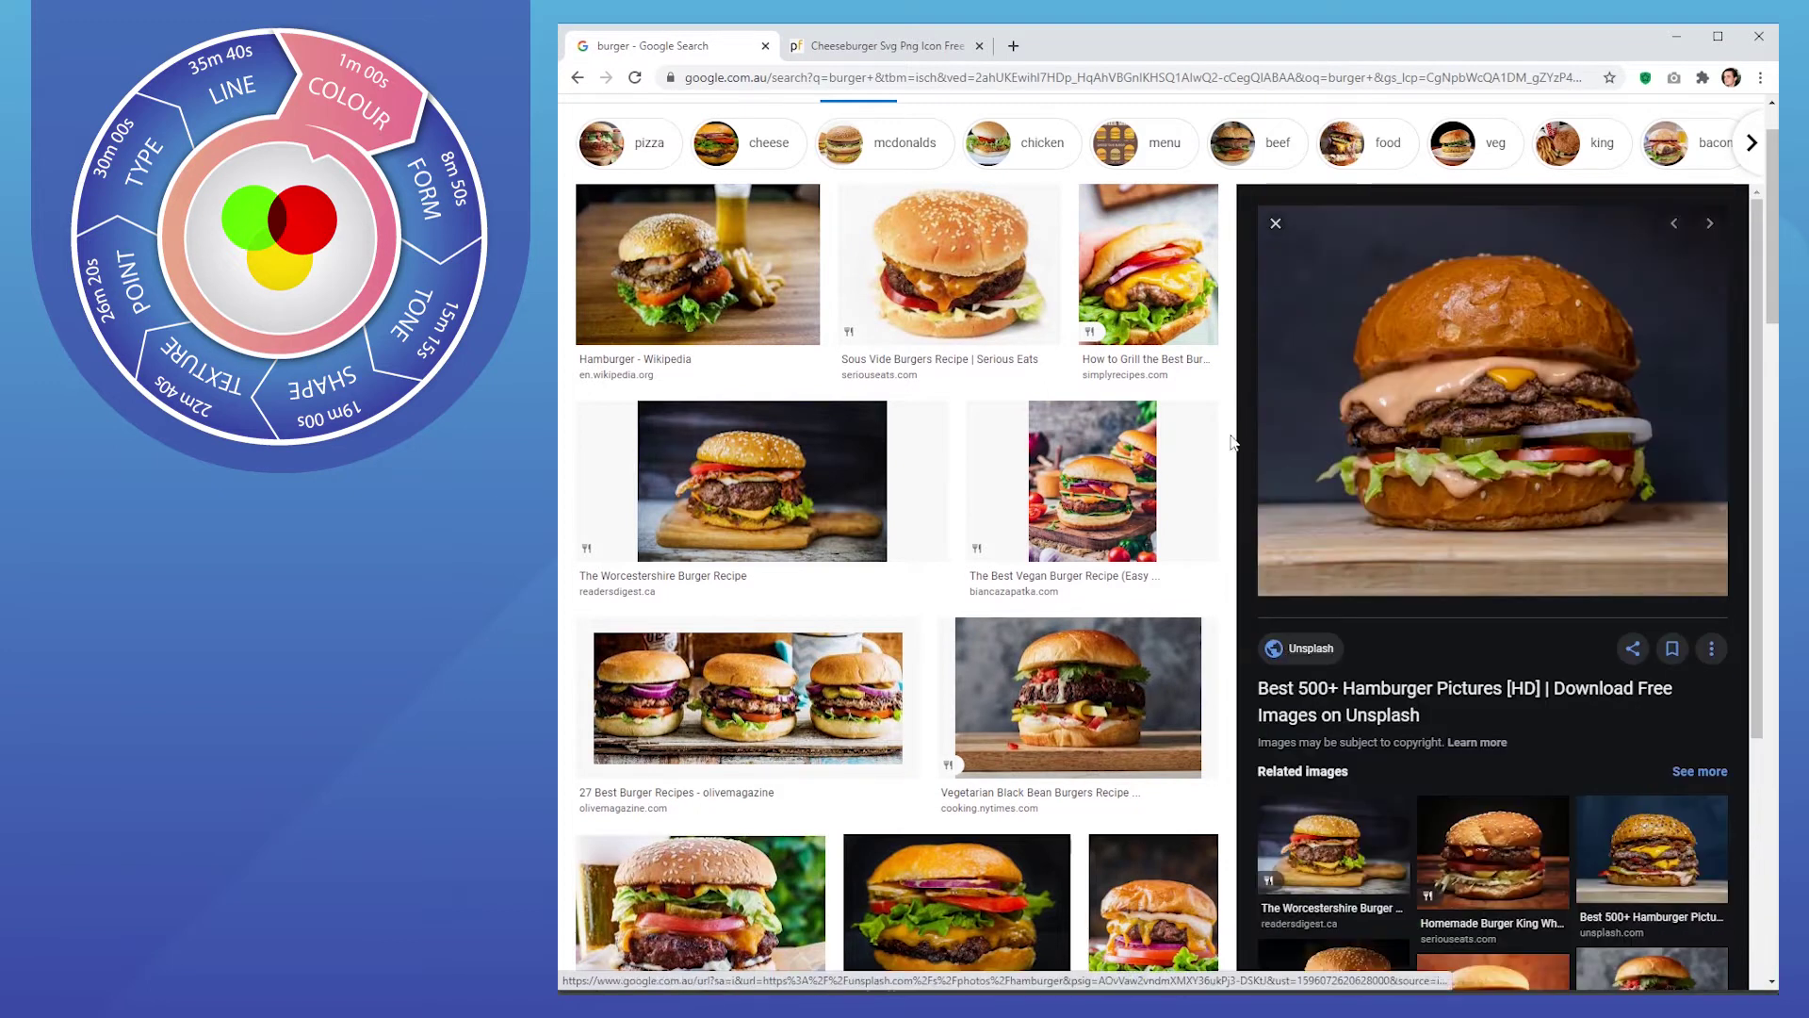
{"action": "left_click", "coordinate": [1105, 547]}
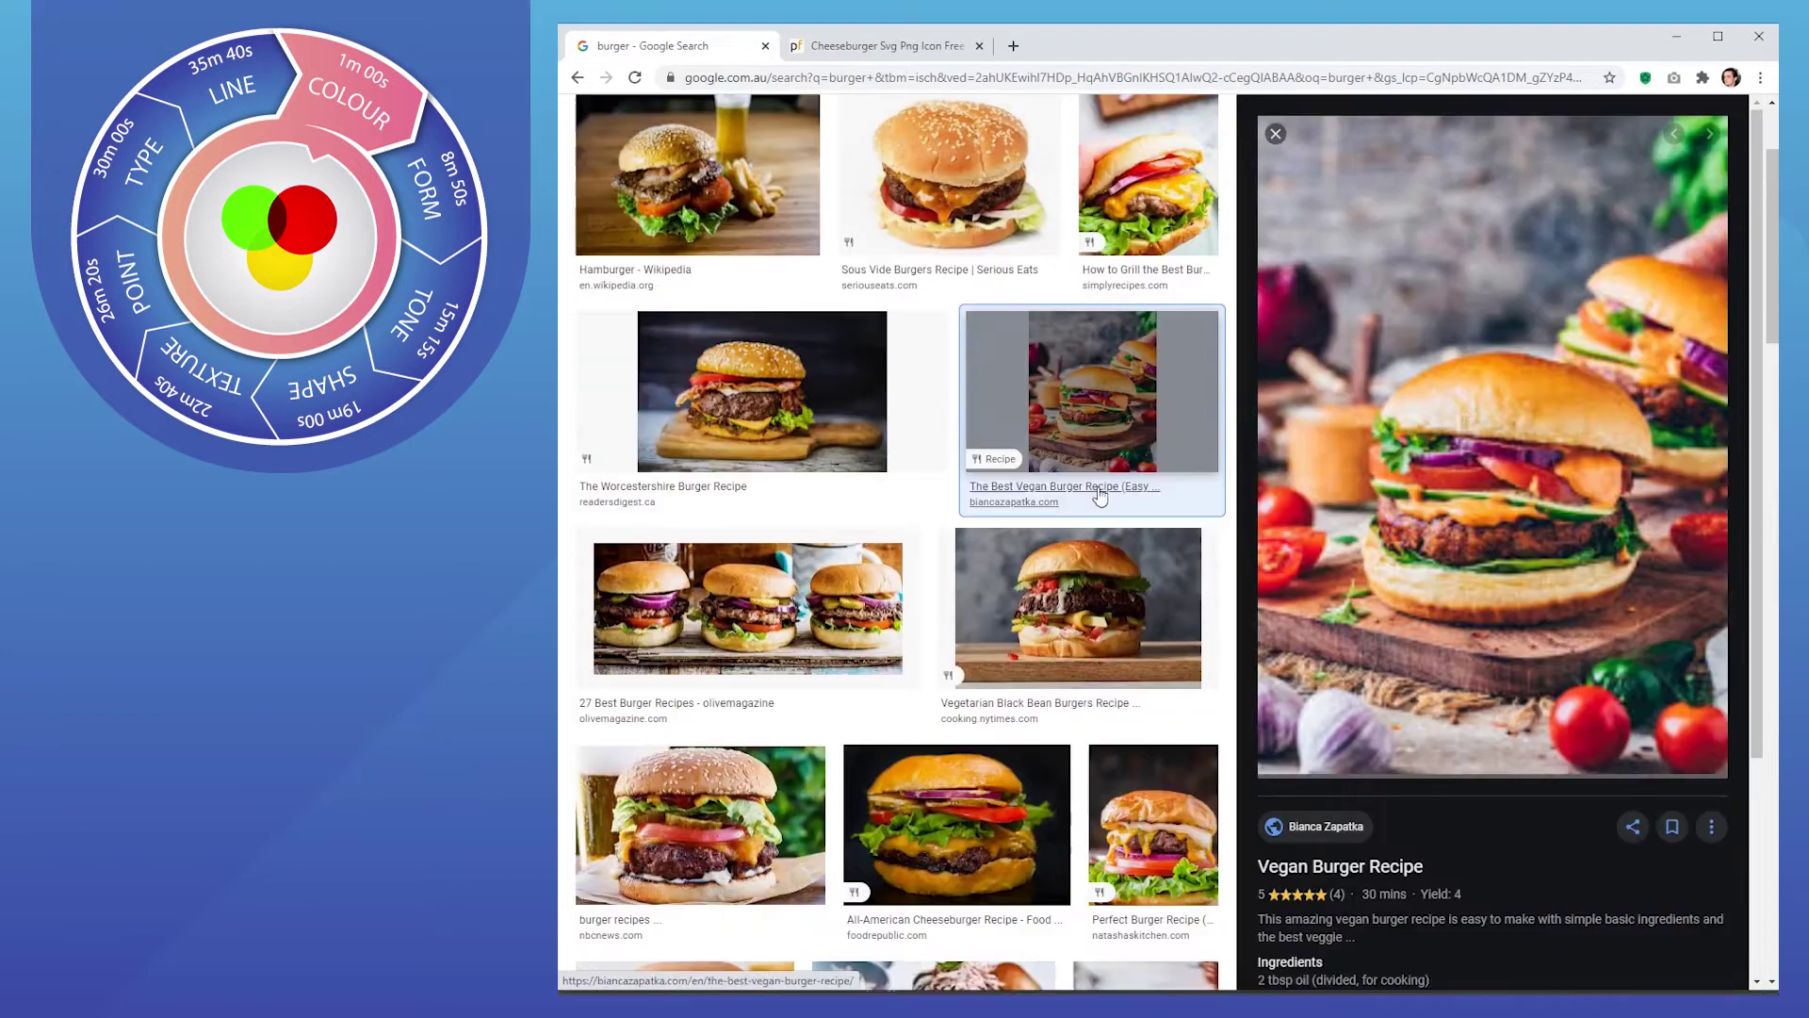
{"action": "right_click", "coordinate": [1497, 510]}
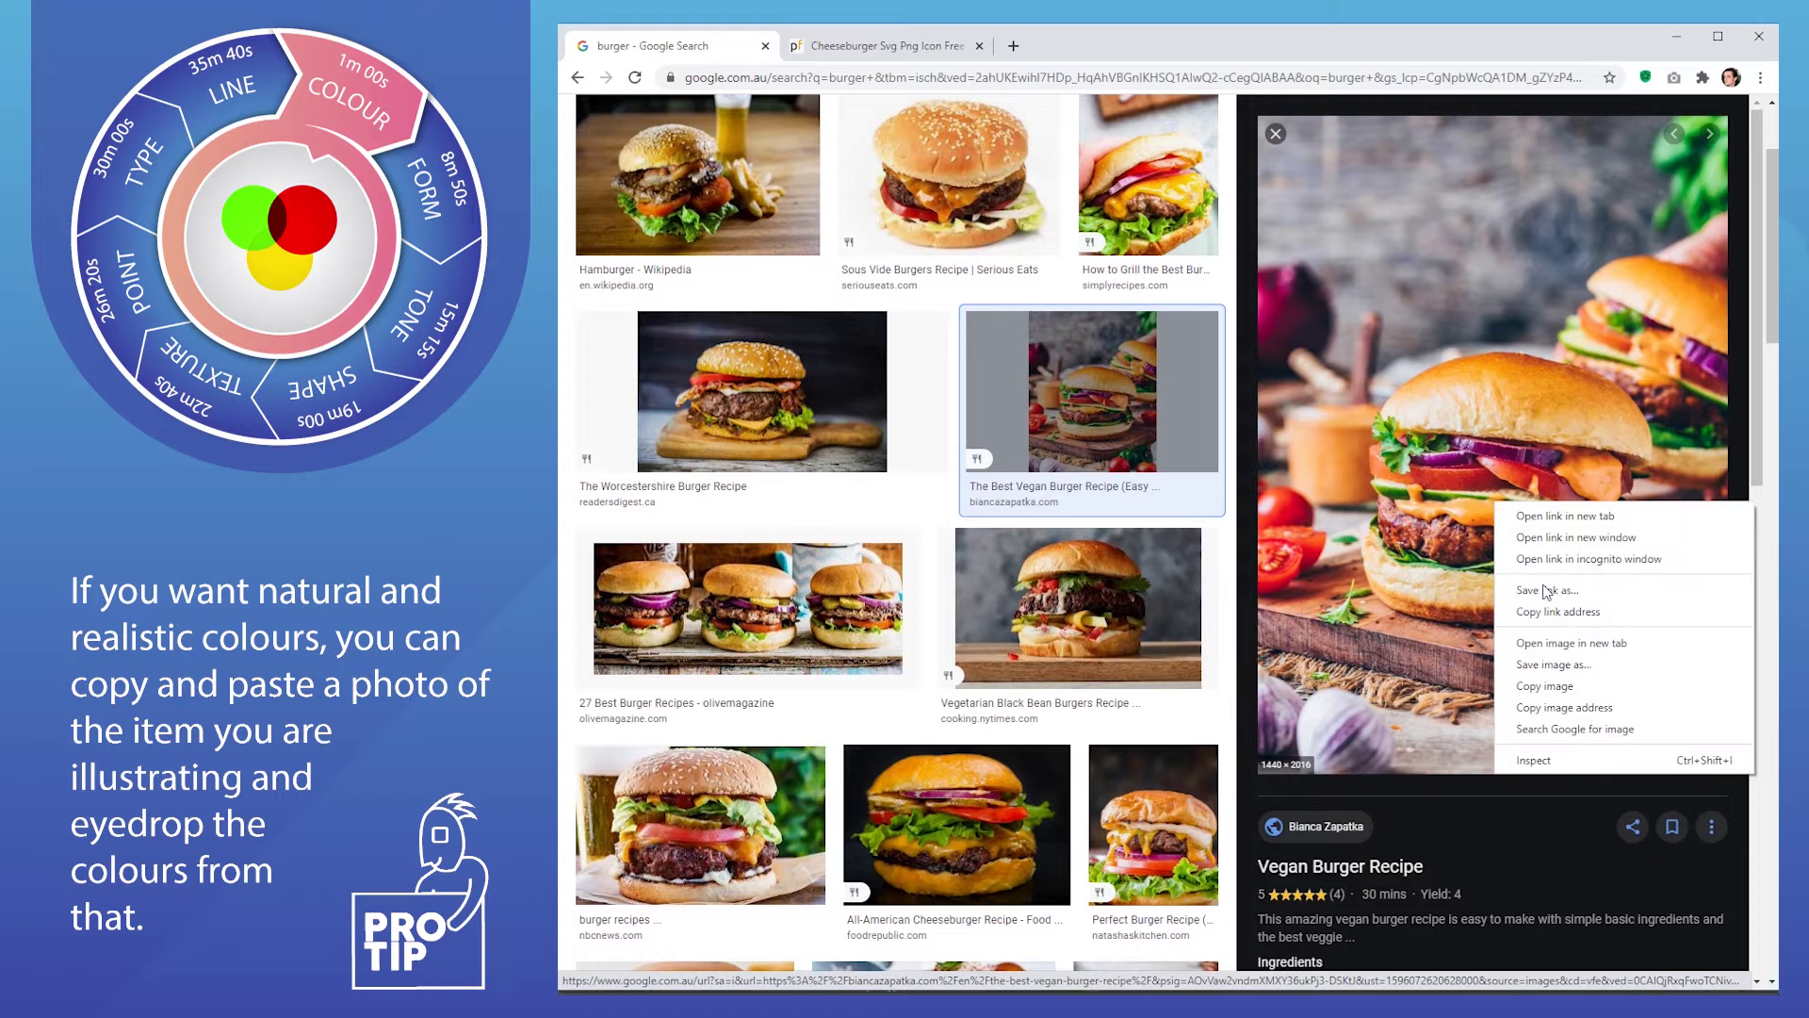
{"action": "left_click", "coordinate": [1545, 697]}
{"action": "key", "text": "alt+Tab"}
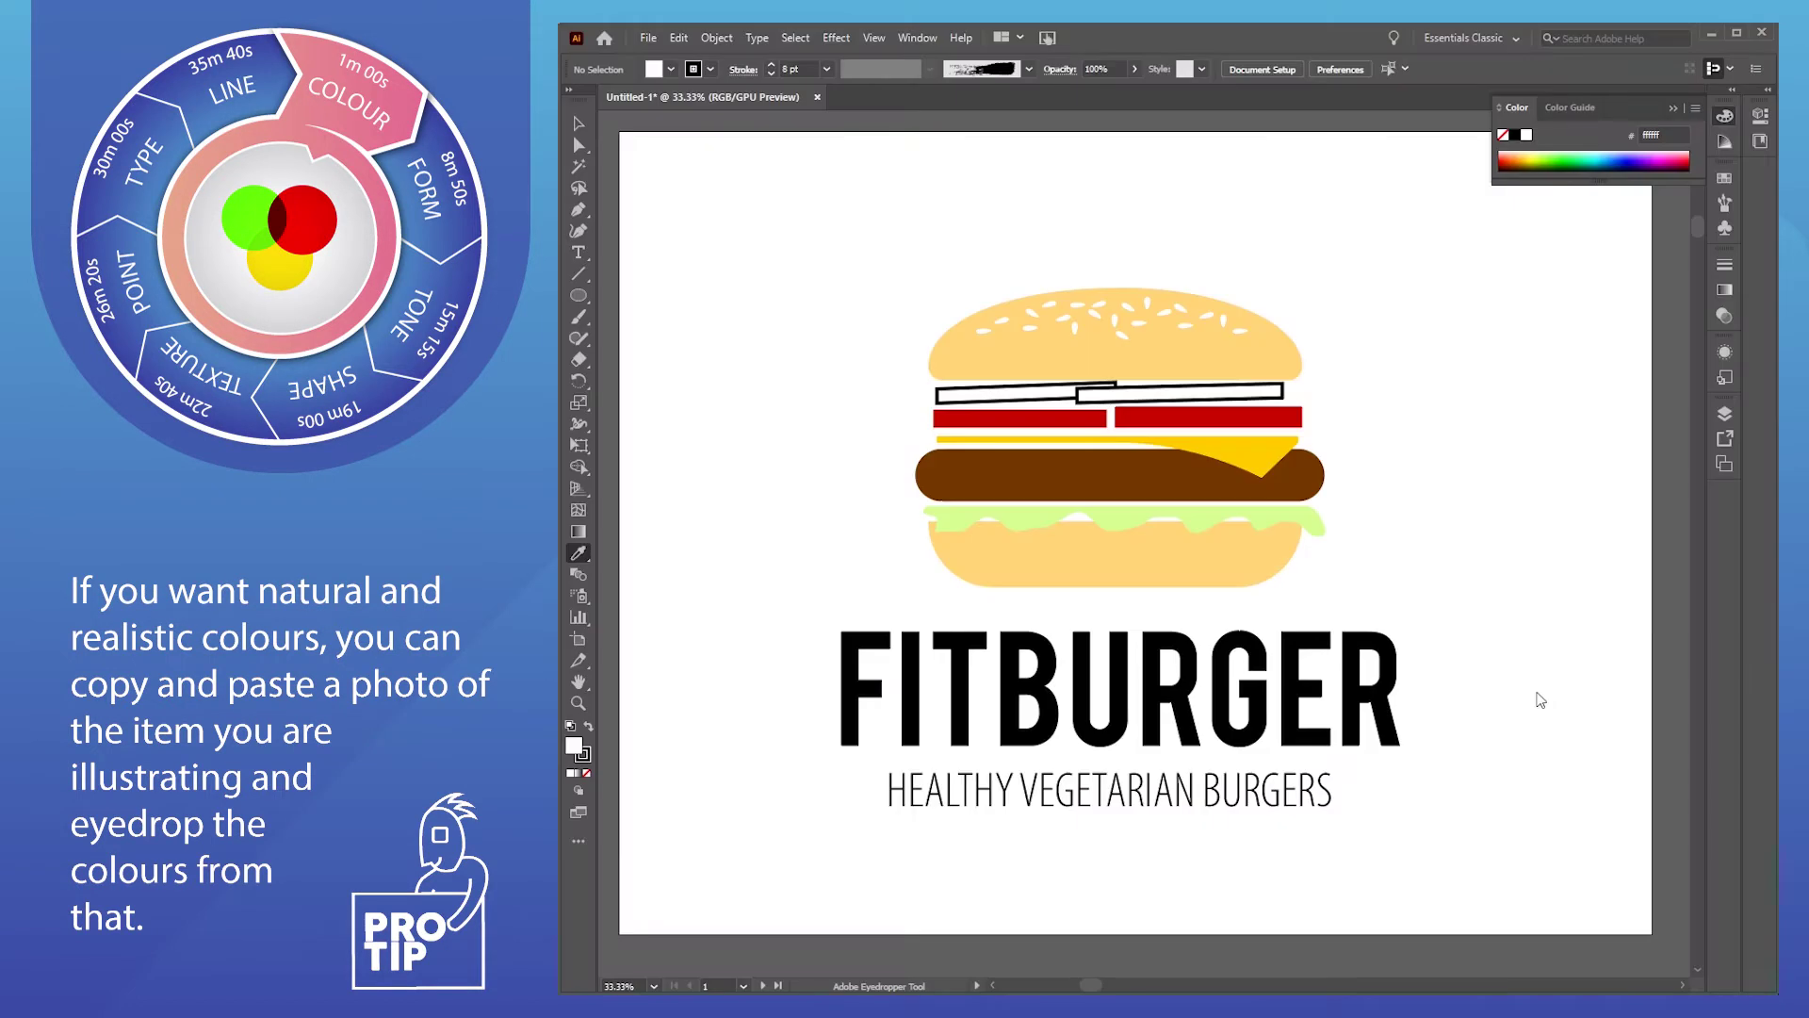
Paste the vegan burger photo, shrink it and place it right of the logo
{"action": "key", "text": "ctrl+v"}
{"action": "key", "text": "v"}
{"action": "left_click_drag", "start_coordinate": [1422, 156], "coordinate": [1209, 438]}
{"action": "left_click_drag", "start_coordinate": [1152, 521], "coordinate": [1507, 384]}
Eyedrop a purple from the photo onto the two white stripes
{"action": "left_click", "coordinate": [1177, 392]}
{"action": "left_click", "coordinate": [999, 394], "text": "shift"}
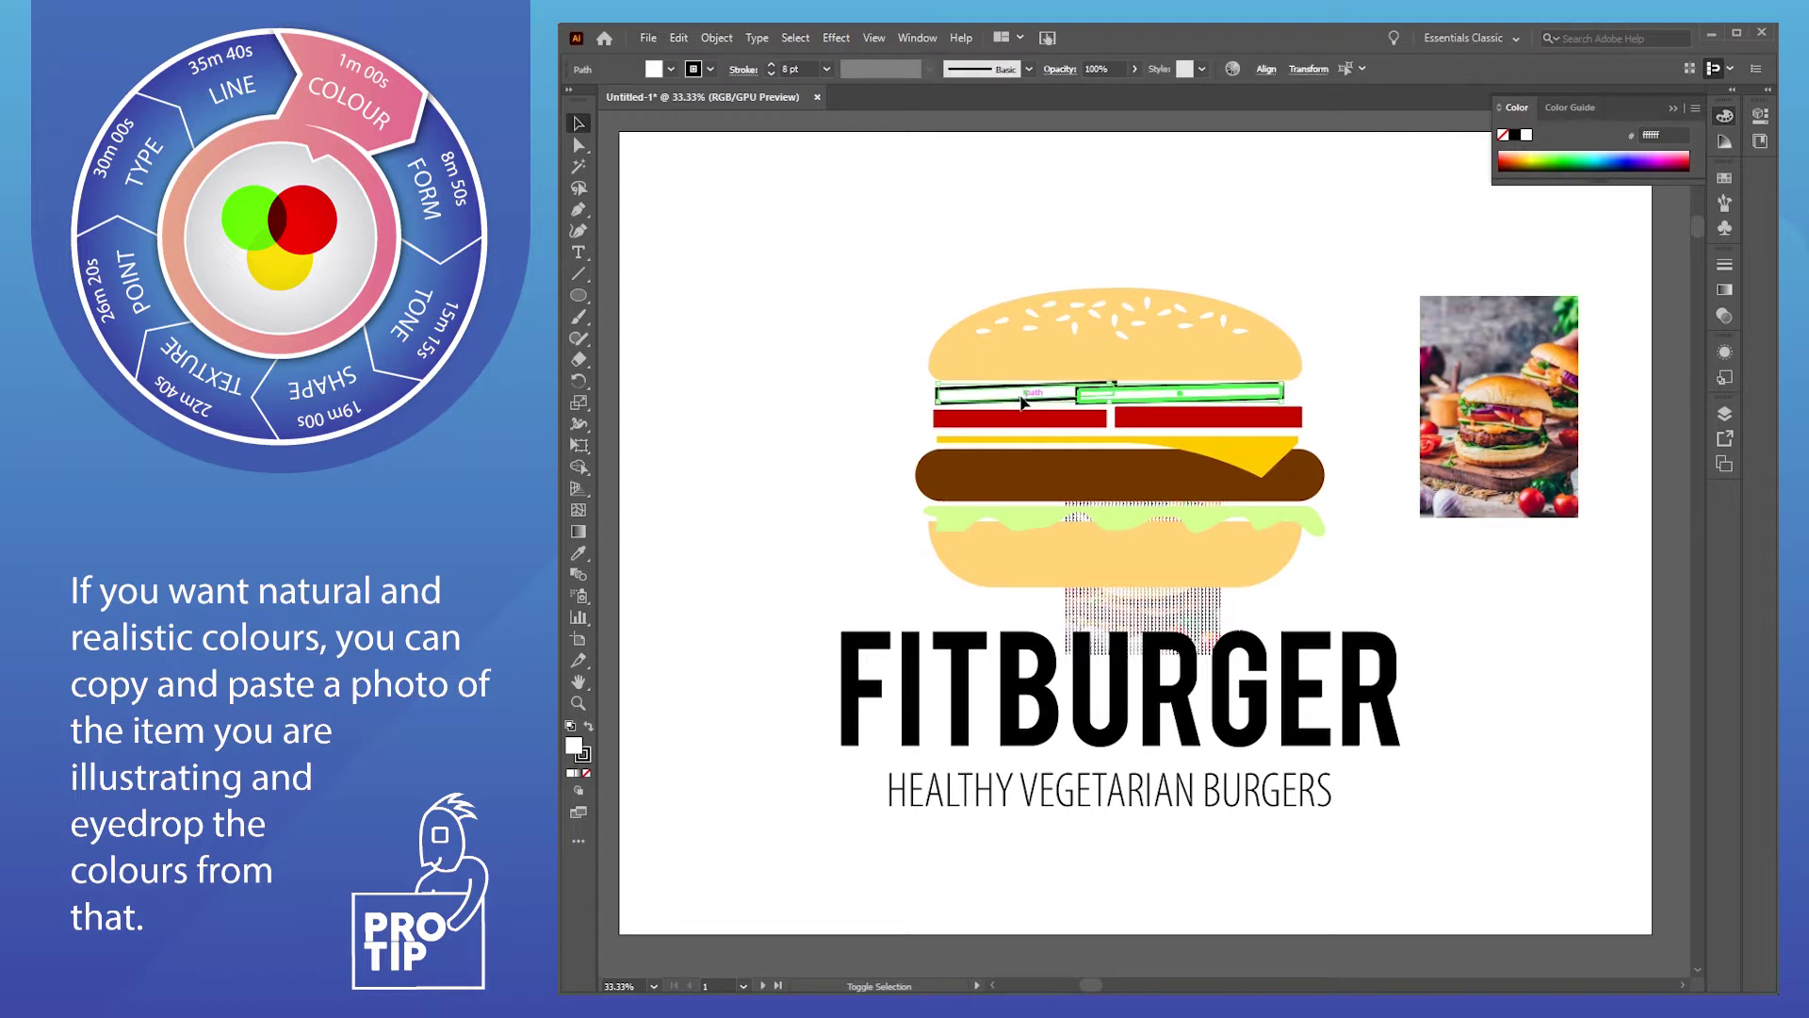
{"action": "left_click", "coordinate": [579, 556]}
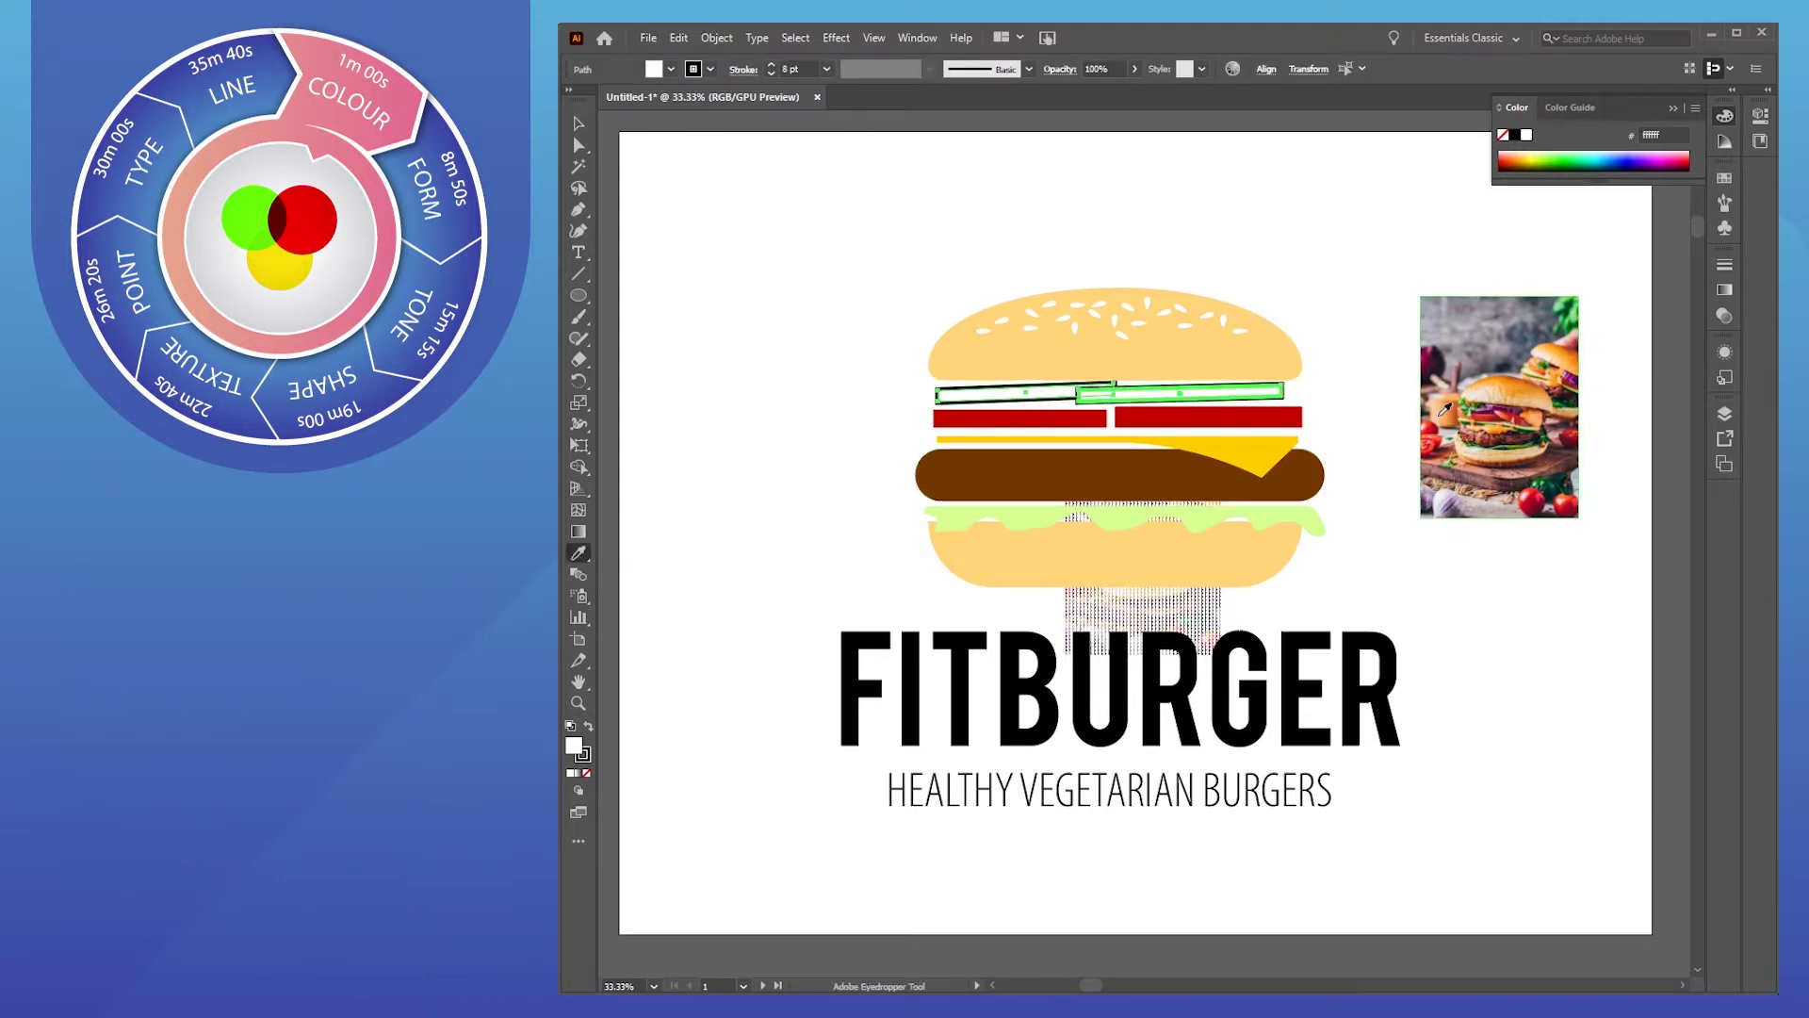
{"action": "left_click", "coordinate": [1516, 410]}
{"action": "left_click", "coordinate": [1524, 404]}
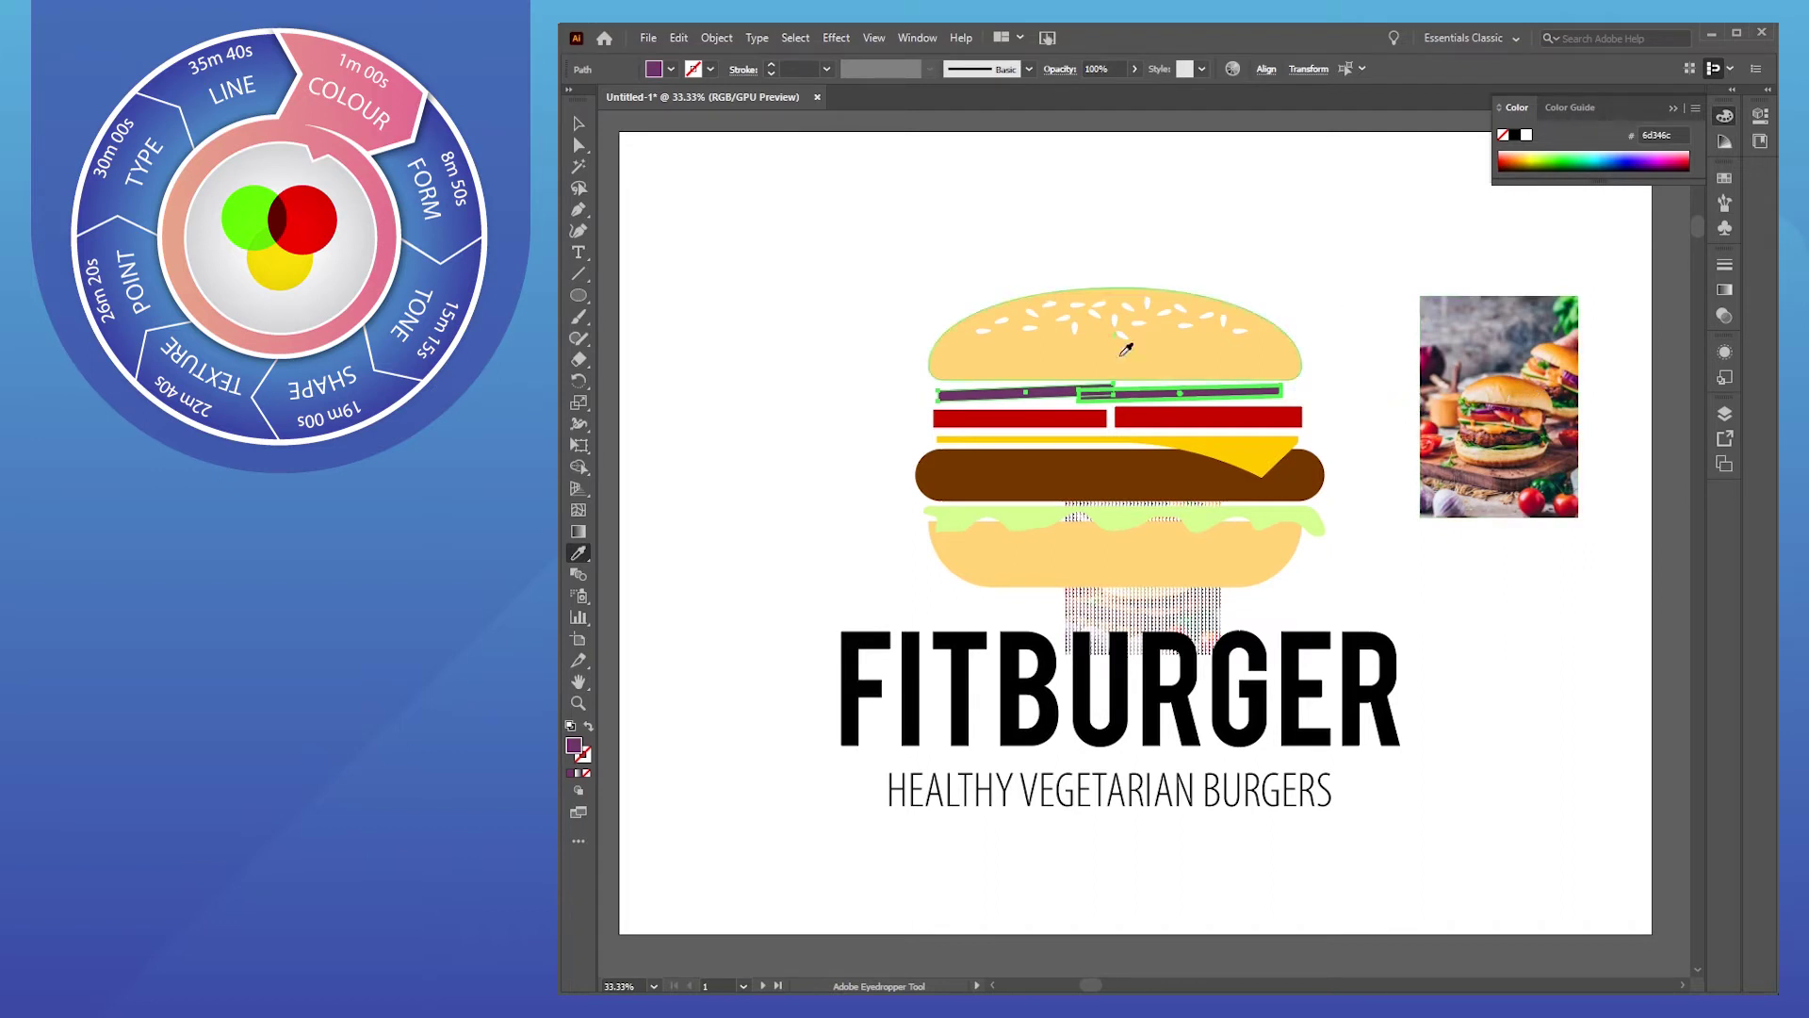
{"action": "left_click", "coordinate": [579, 124]}
{"action": "left_click", "coordinate": [710, 204]}
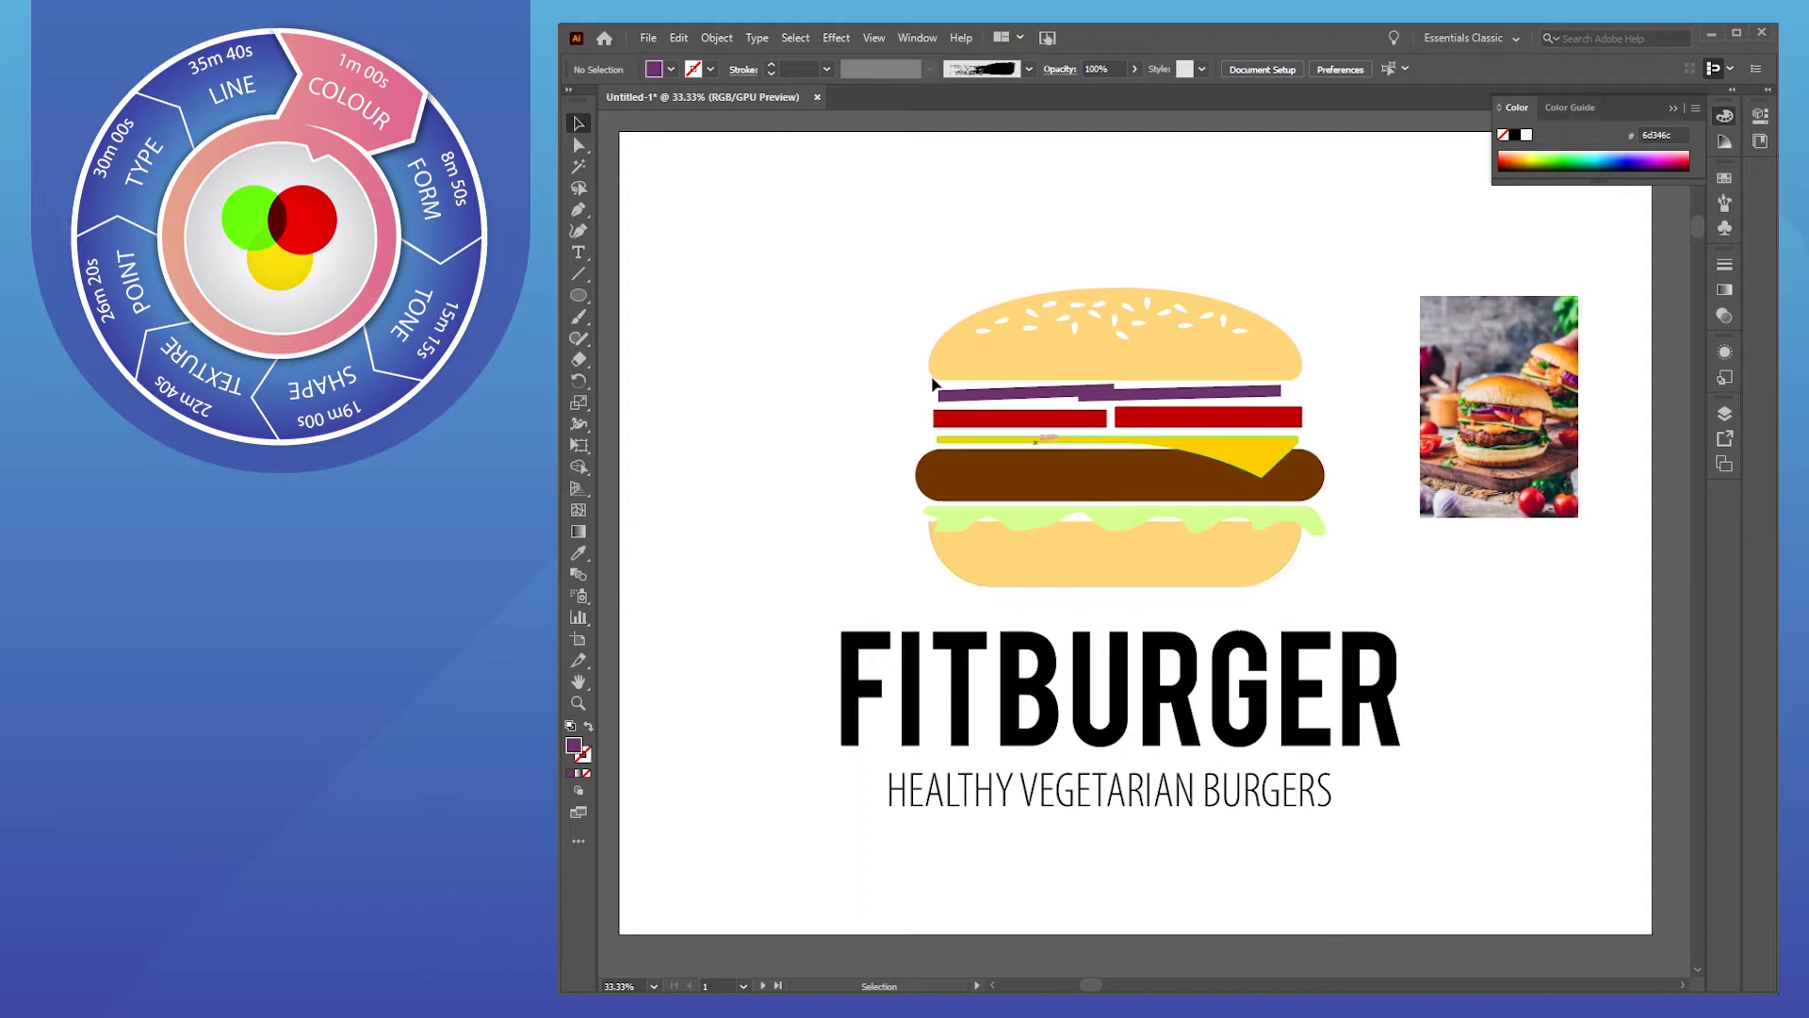
Give the FITBURGER title the stripes' purple
{"action": "left_click", "coordinate": [919, 729]}
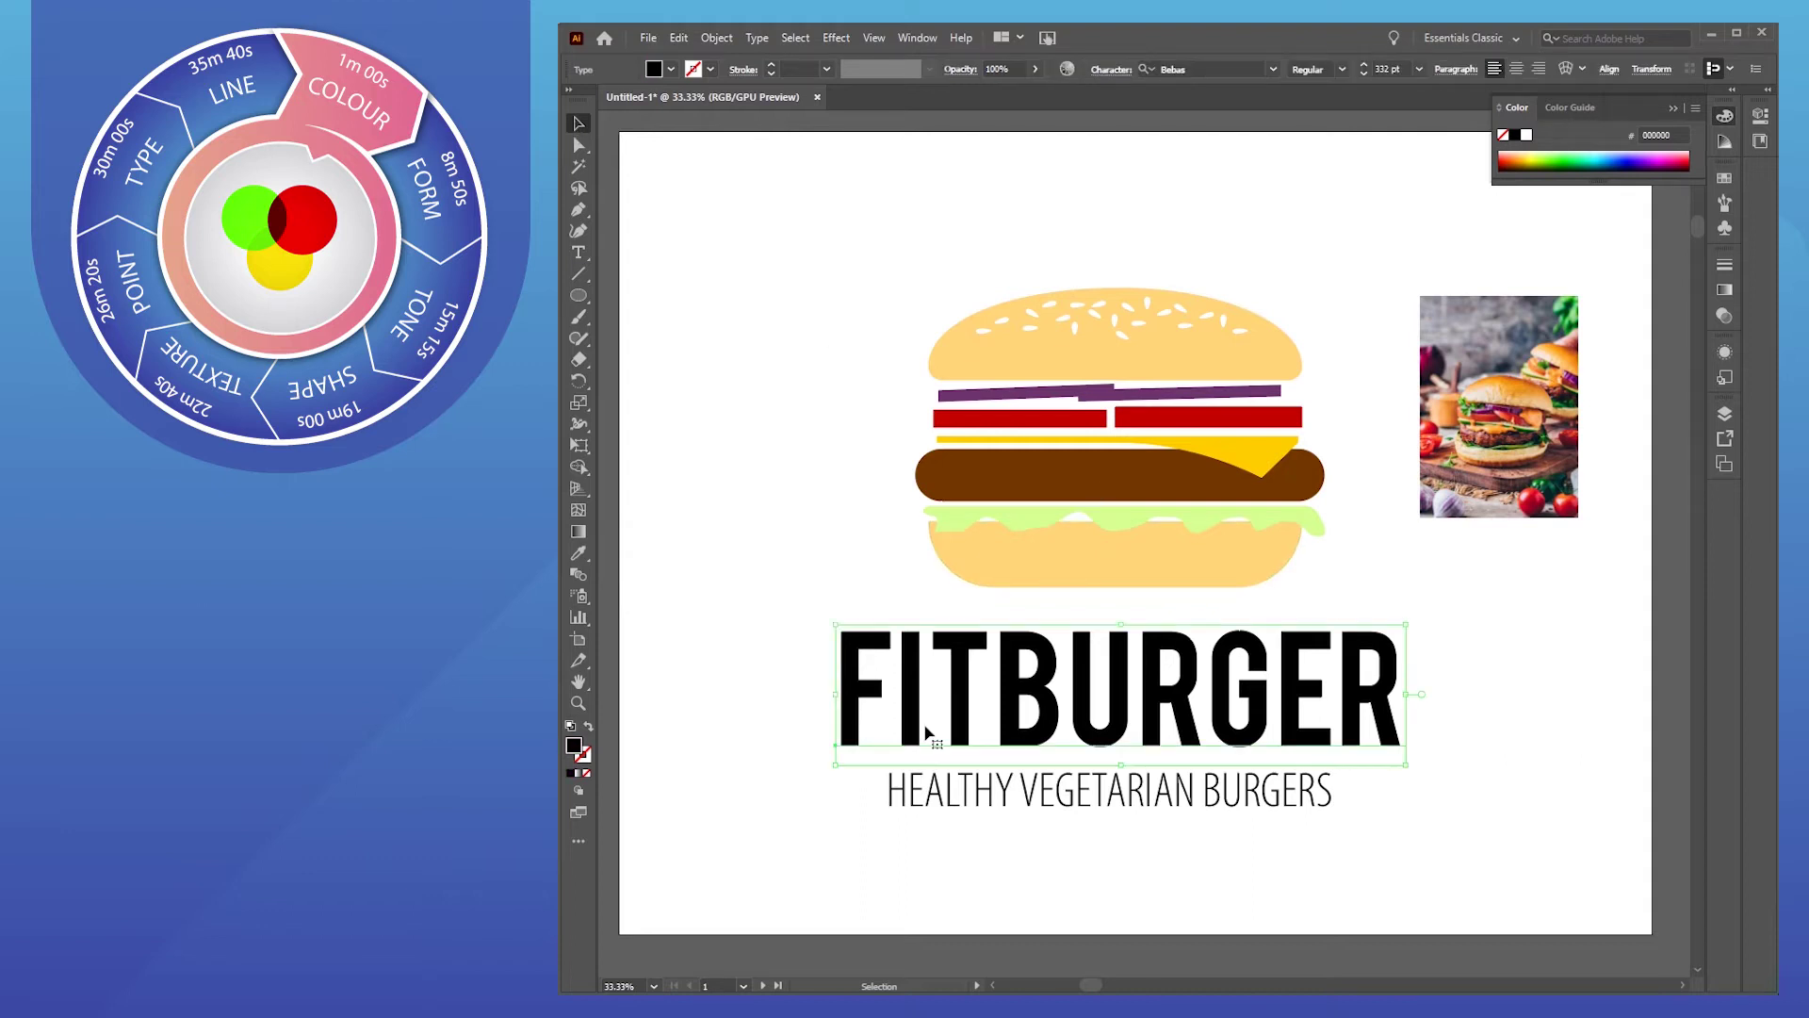
{"action": "key", "text": "i"}
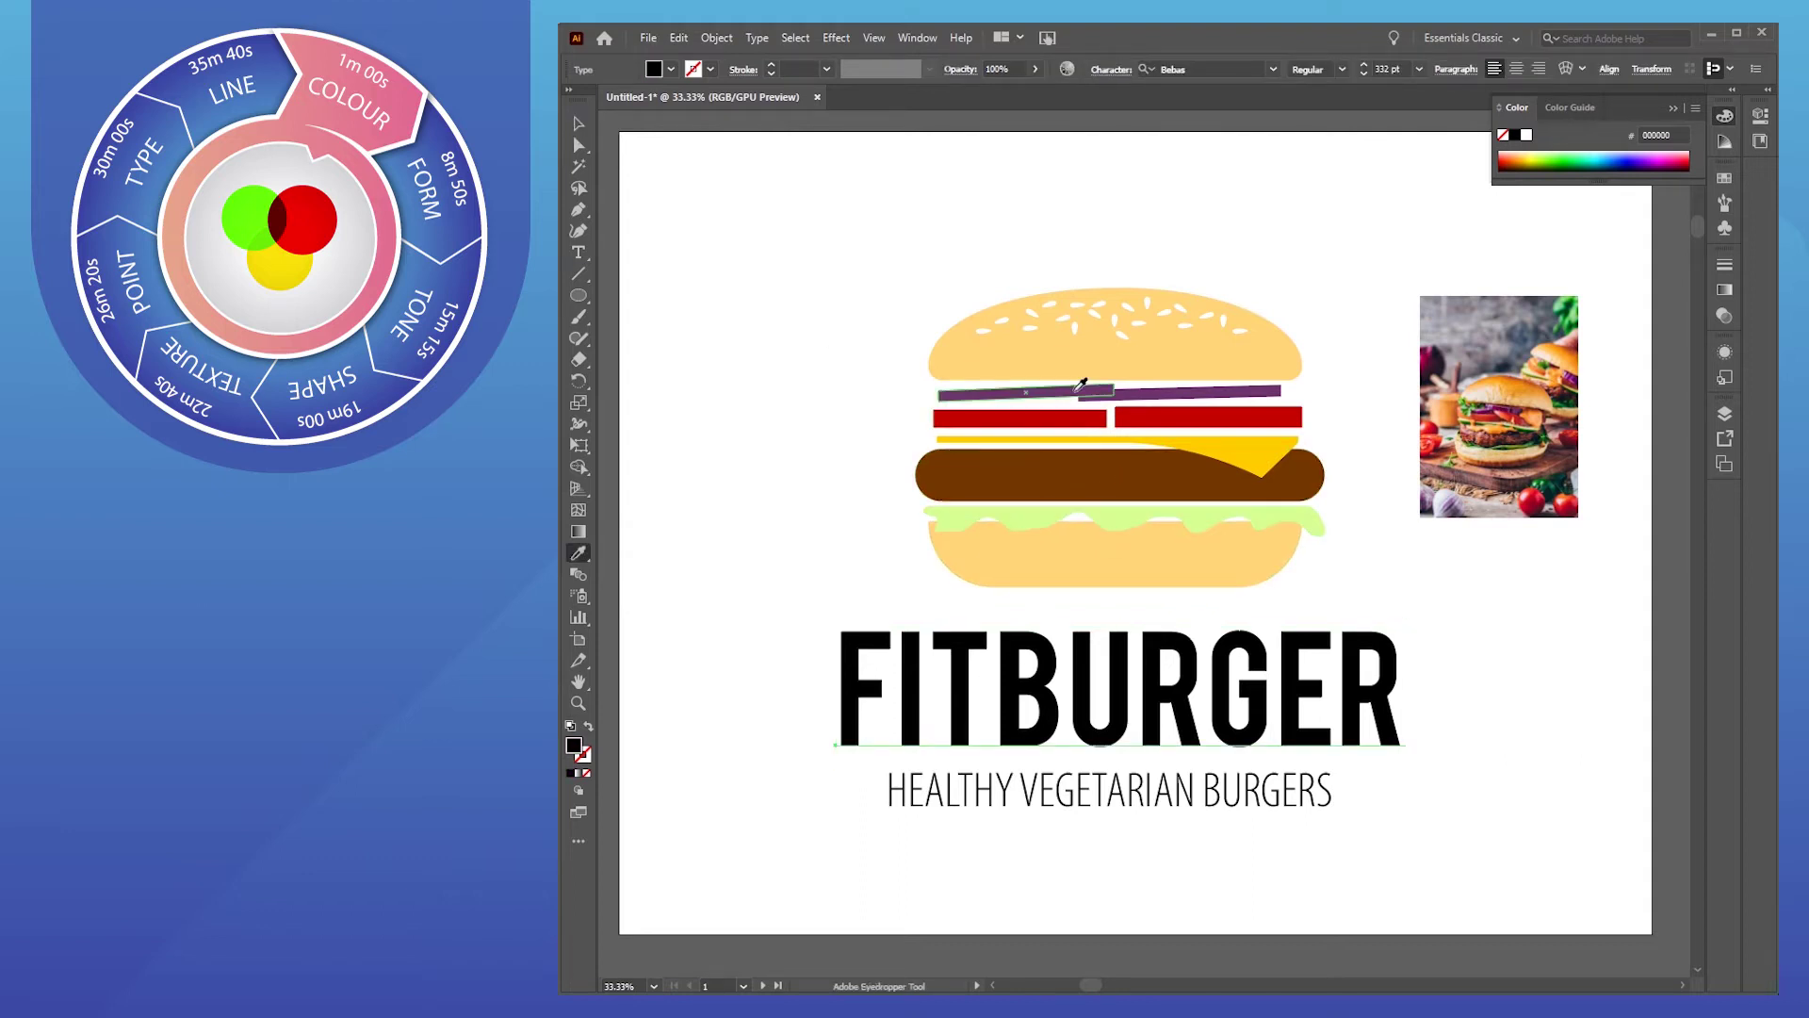
{"action": "left_click", "coordinate": [1091, 392]}
{"action": "left_click", "coordinate": [687, 521], "text": "ctrl"}
Recolour the tagline purple, then select and delete the reference photo
{"action": "left_click", "coordinate": [982, 780], "text": "ctrl"}
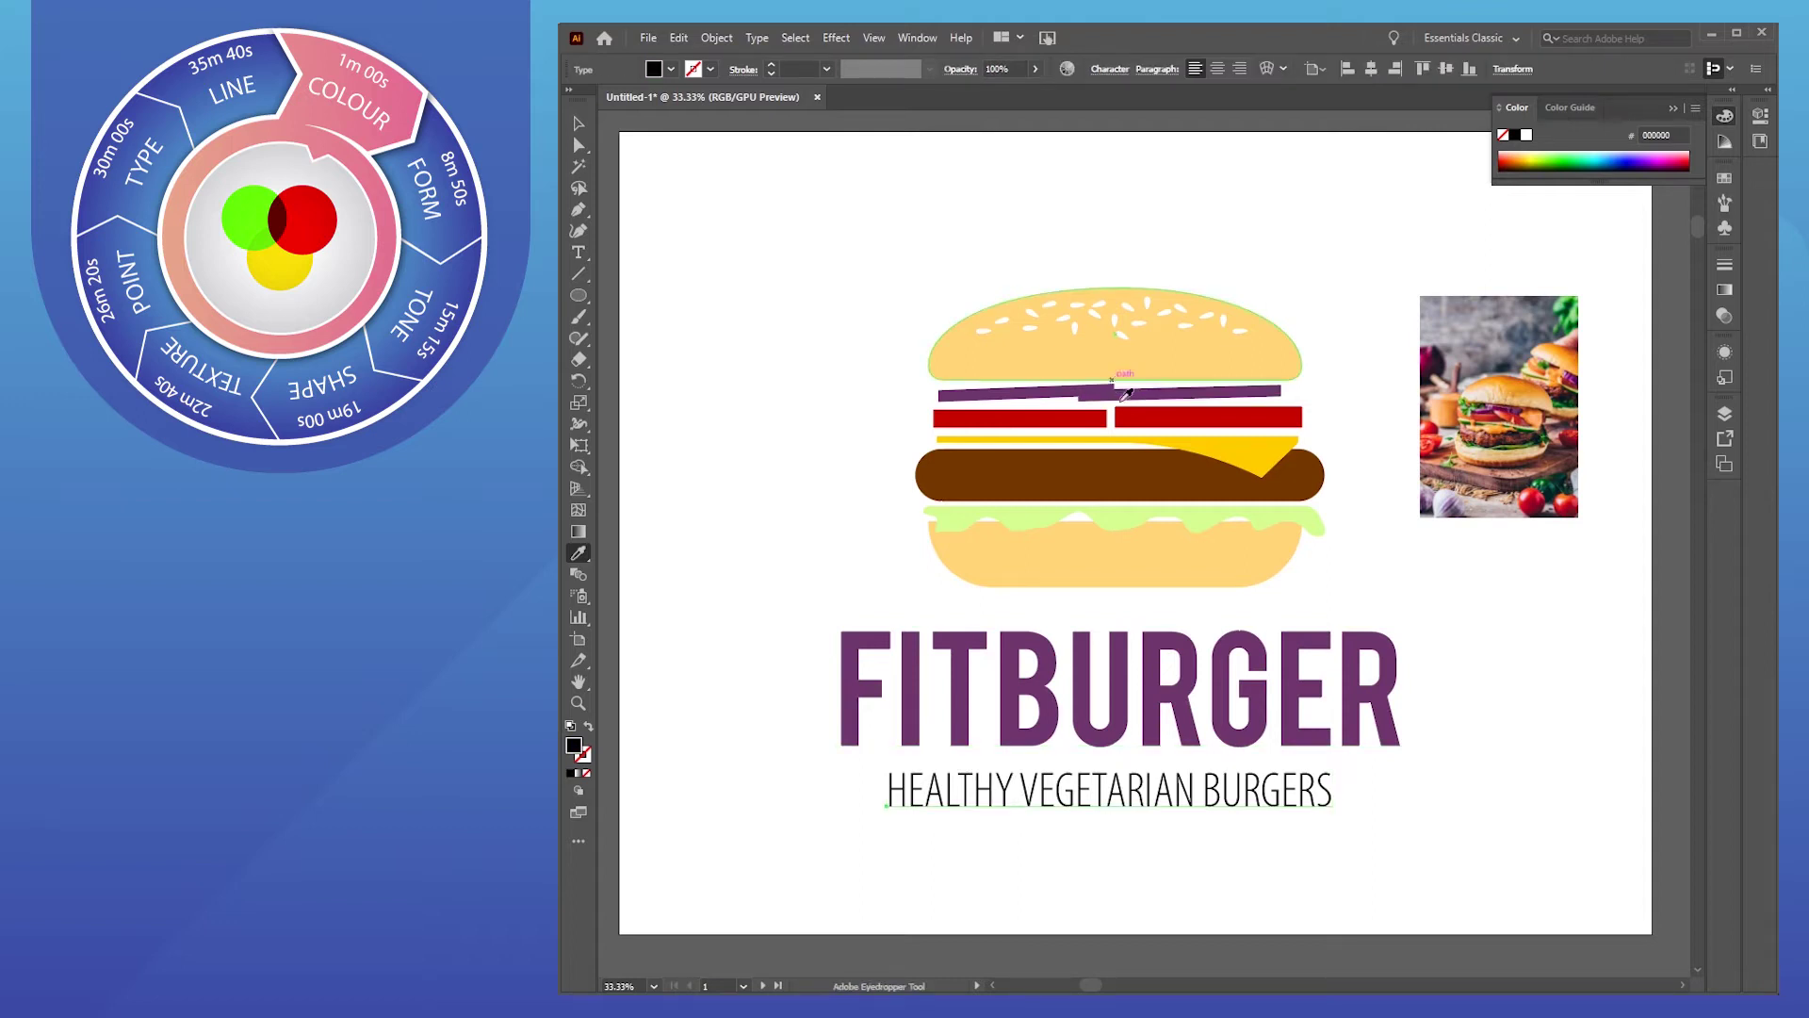
{"action": "left_click", "coordinate": [1245, 441]}
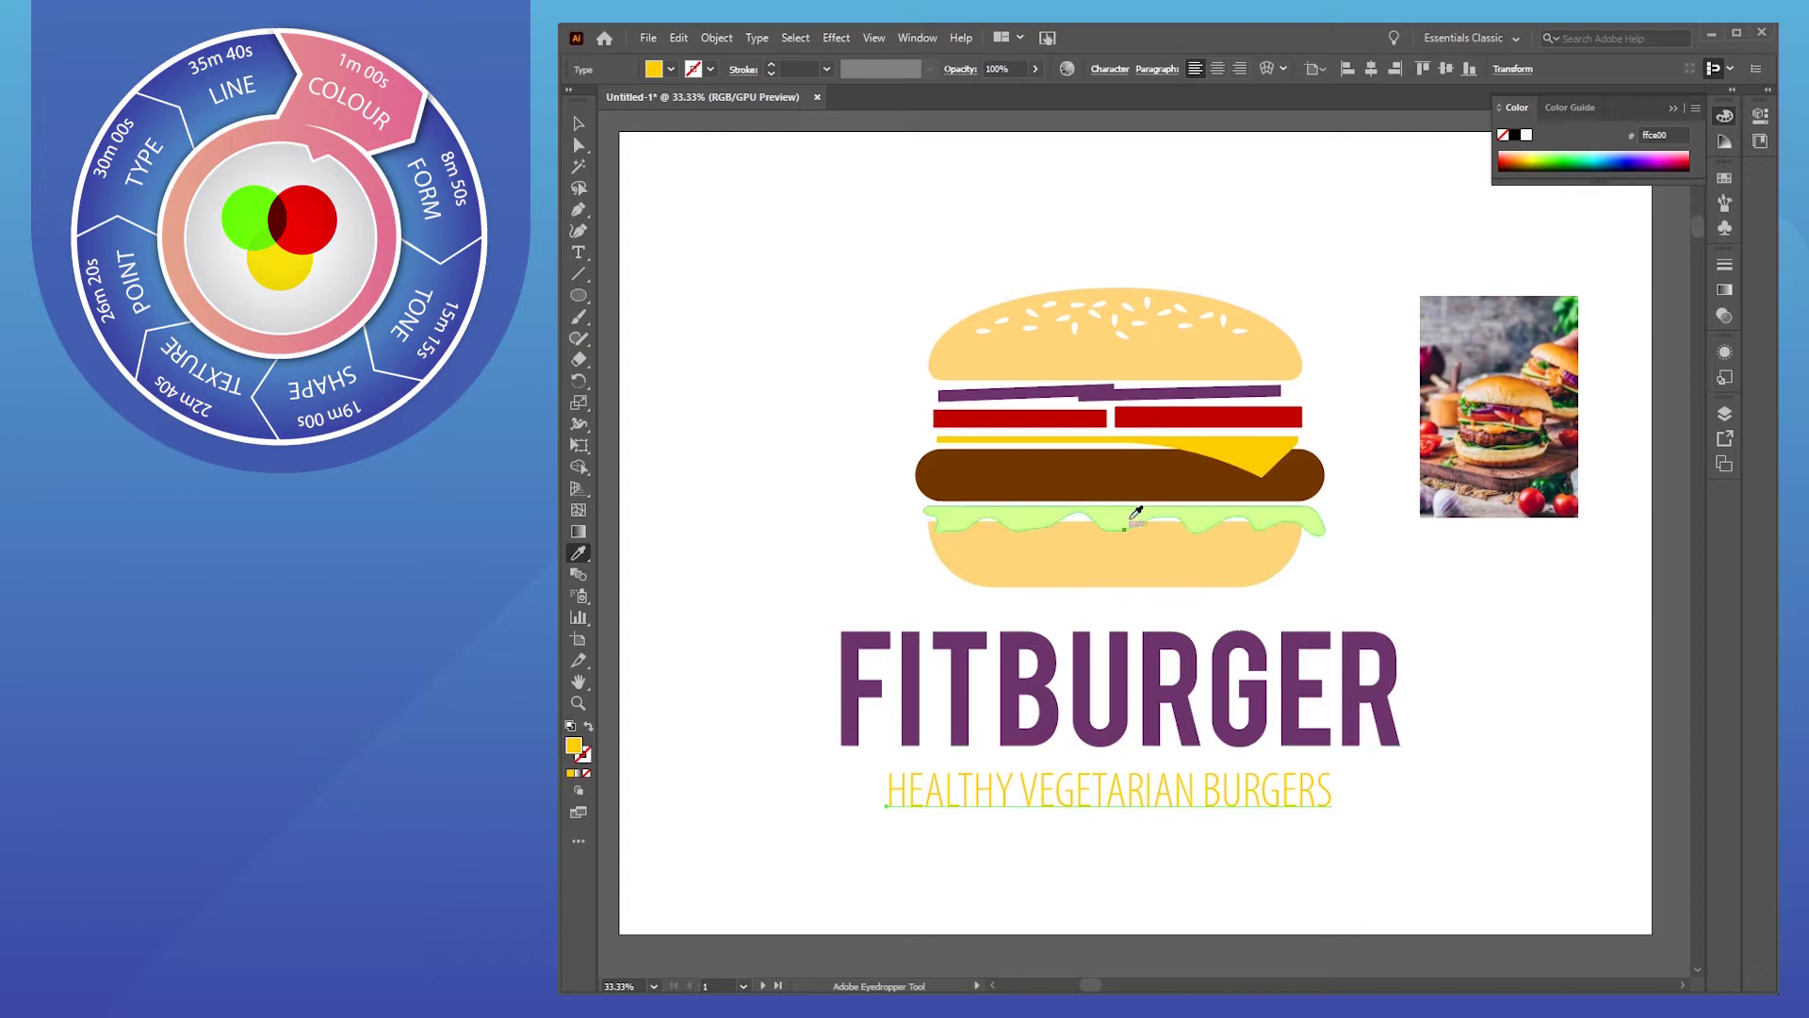
{"action": "left_click", "coordinate": [1157, 391]}
{"action": "left_click", "coordinate": [808, 456], "text": "ctrl"}
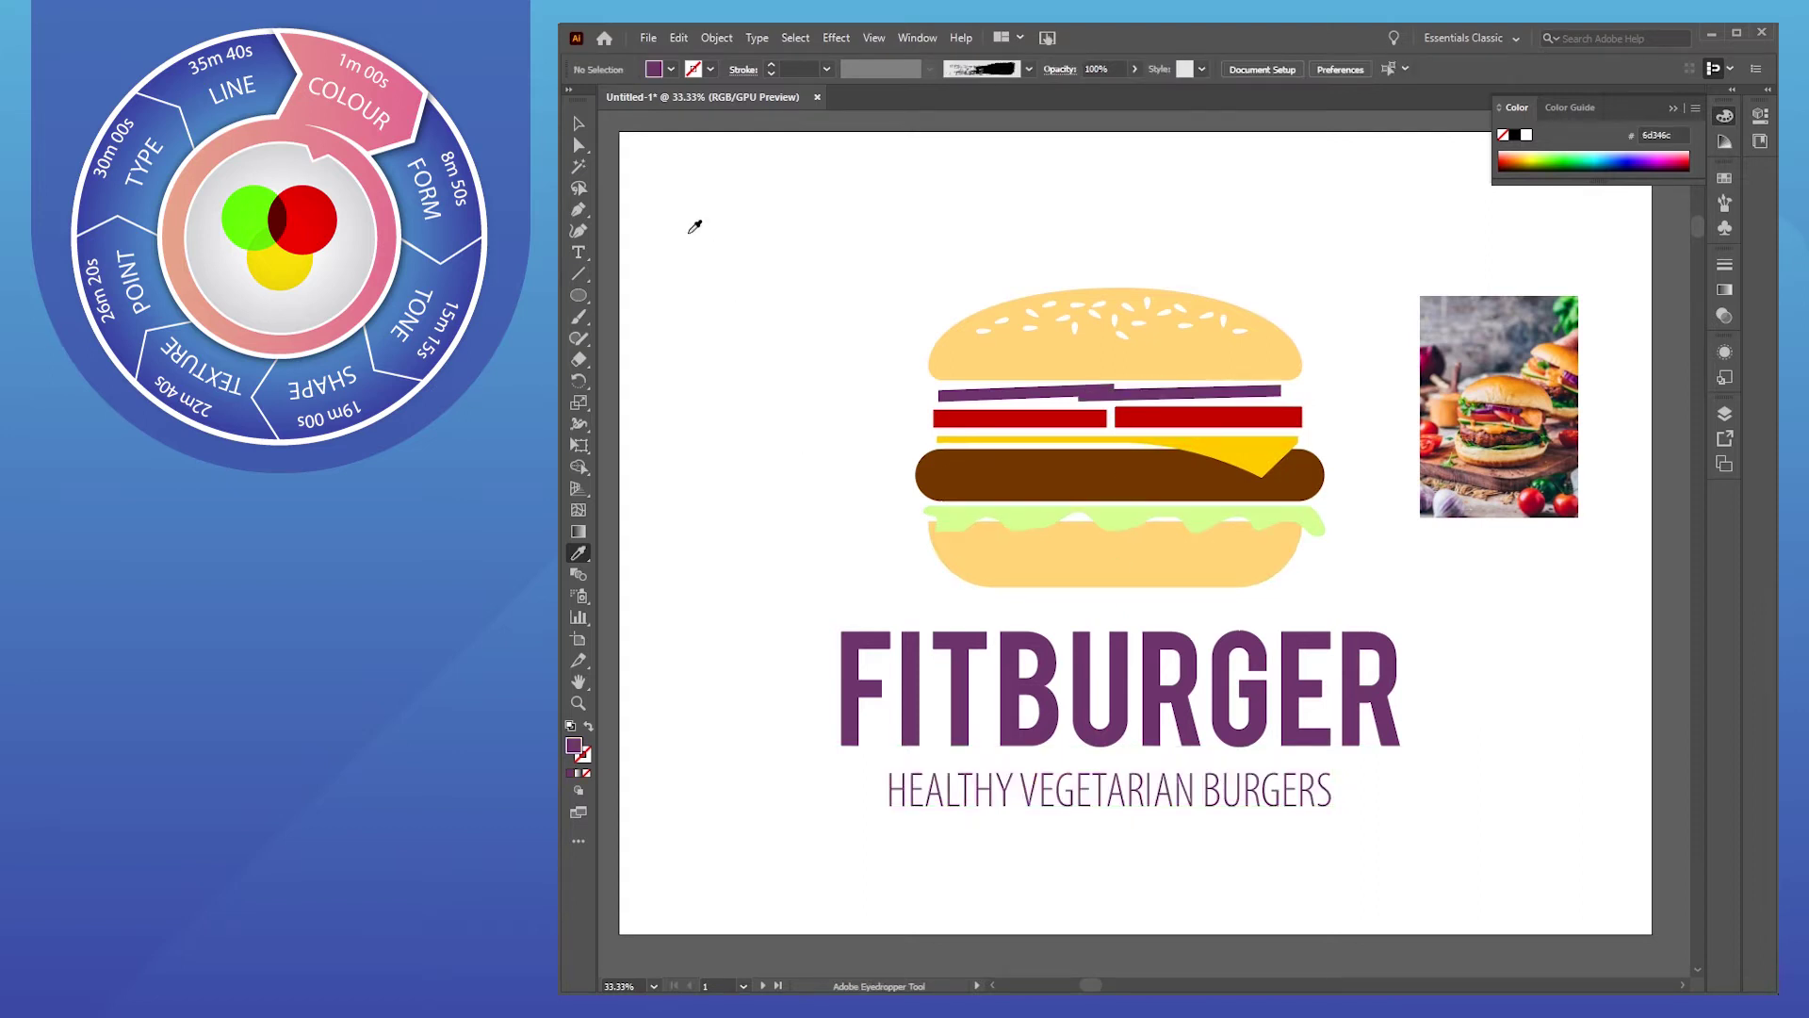
{"action": "key", "text": "v"}
{"action": "left_click", "coordinate": [1484, 412]}
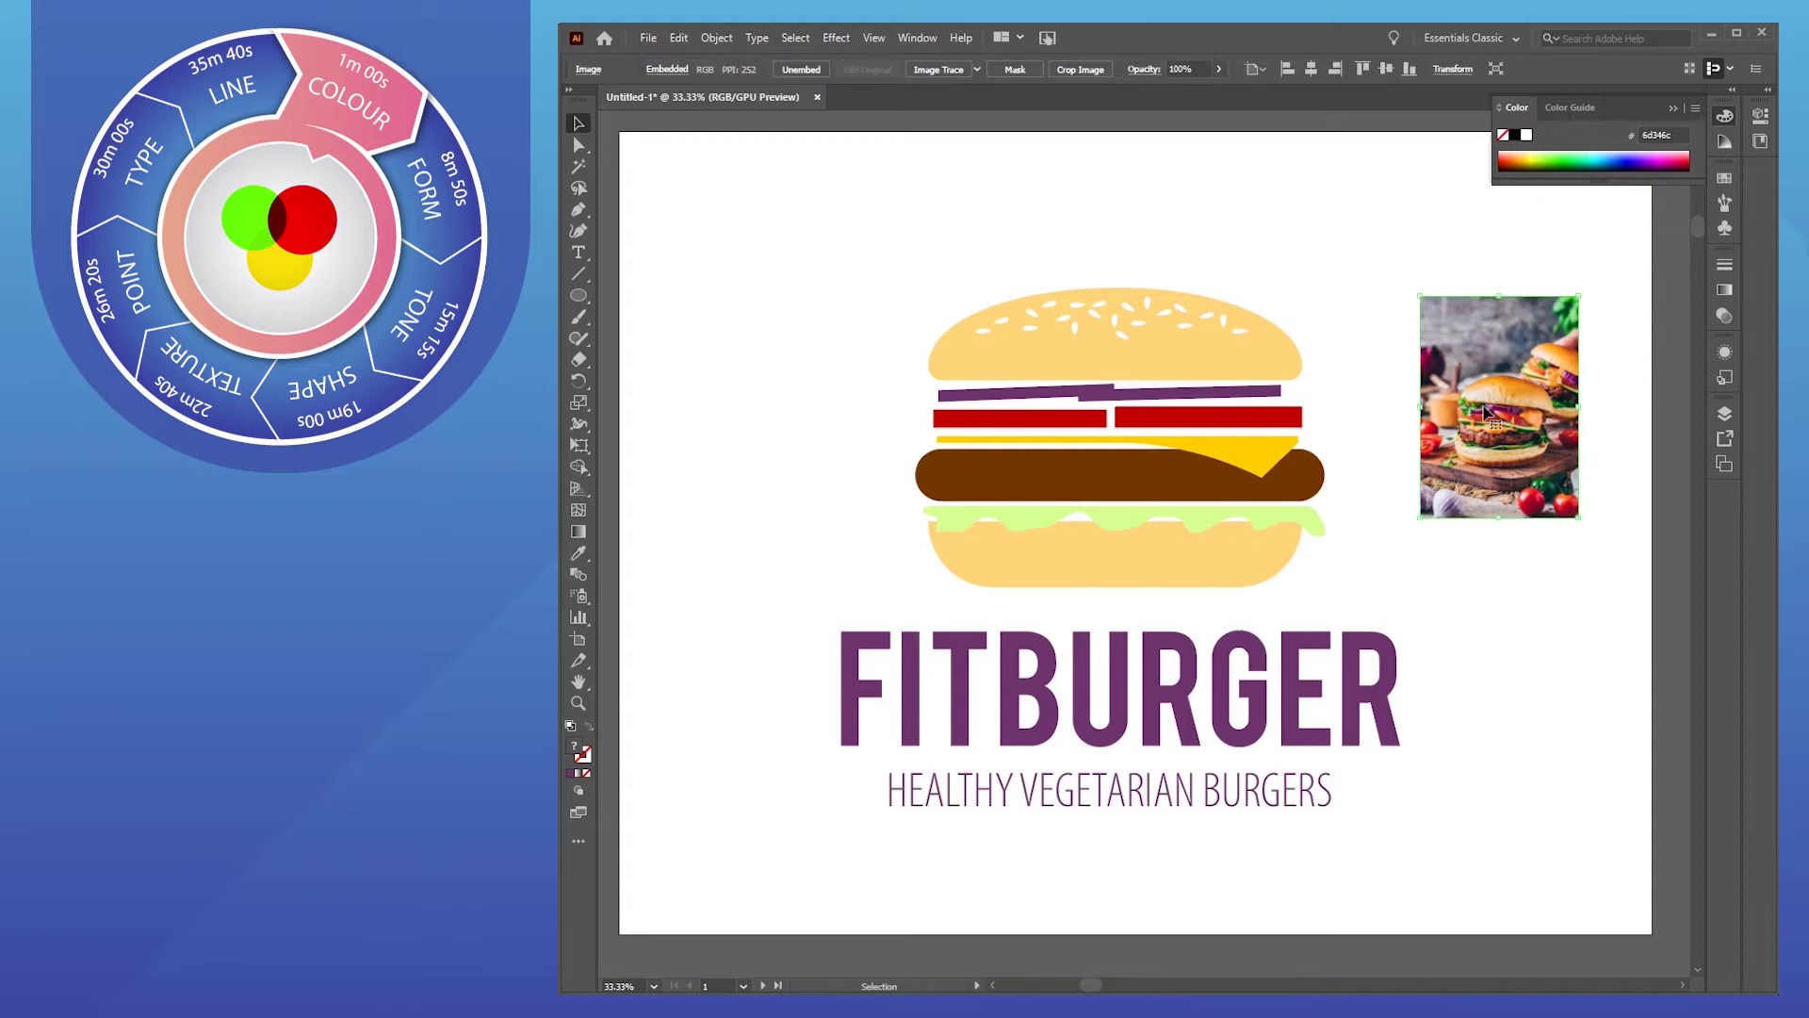
{"action": "key", "text": "Delete"}
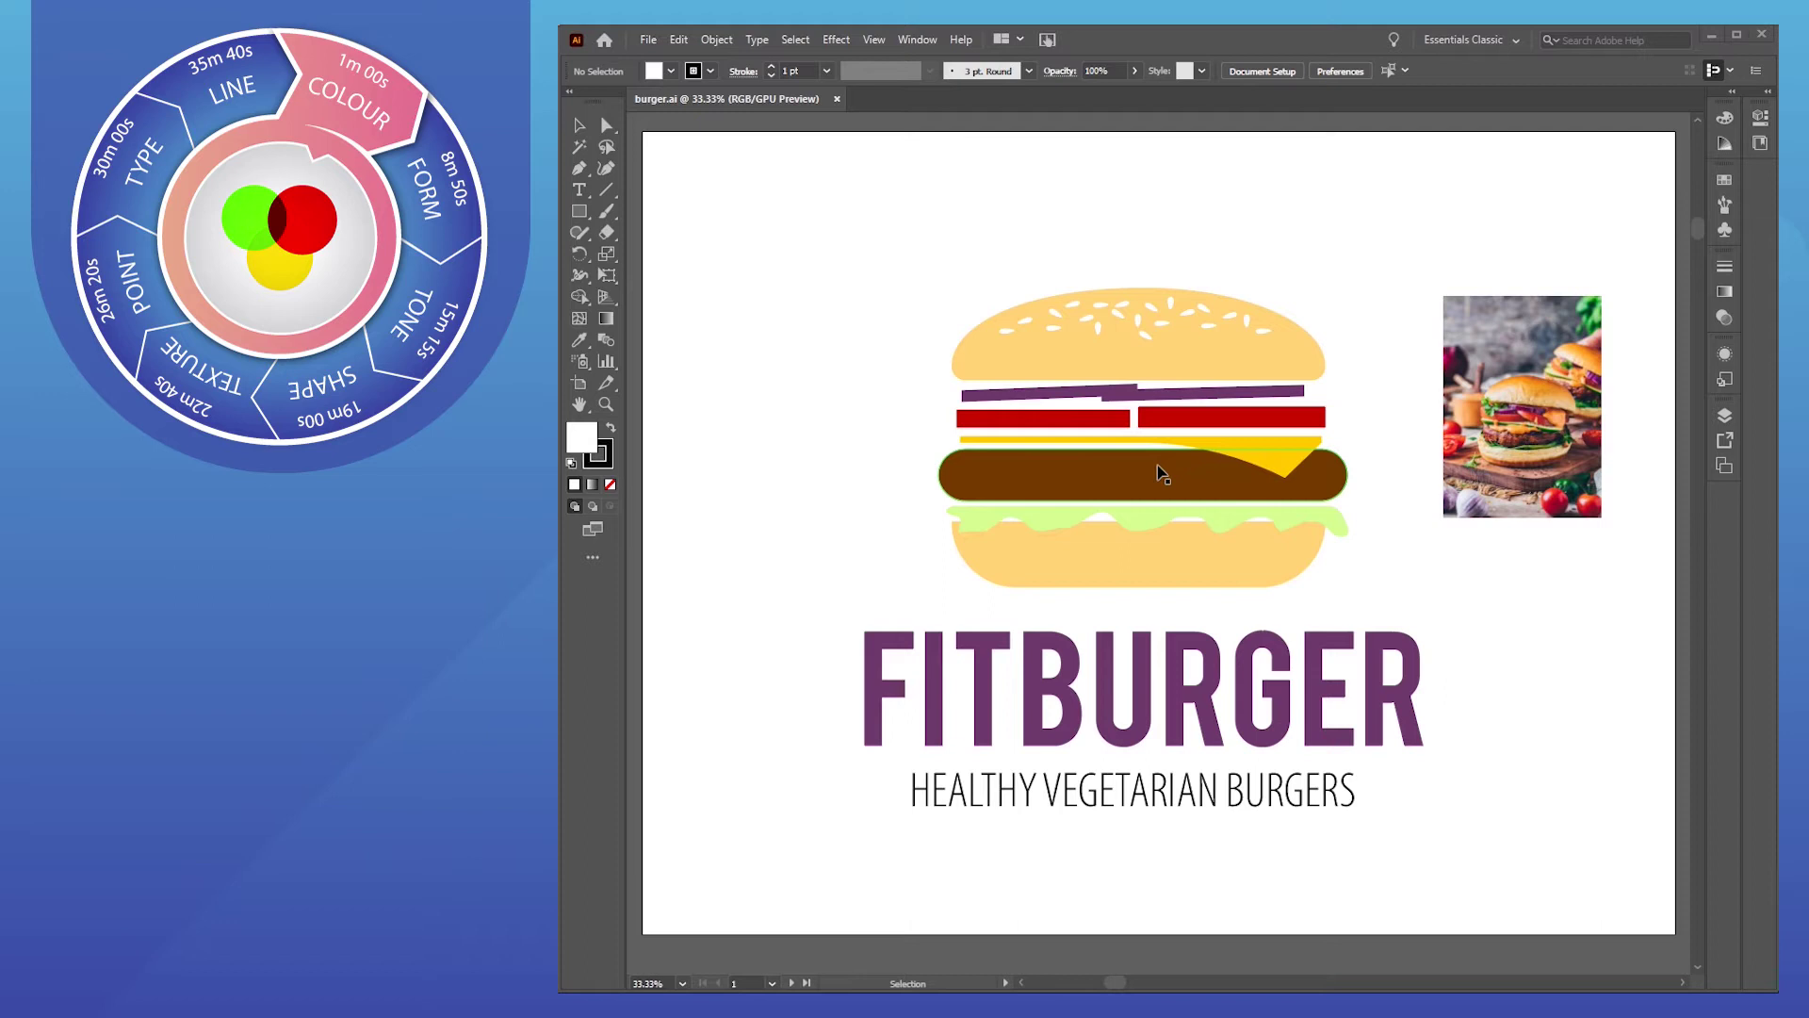
Delete the pasted vegan burger photo and marquee-select the whole logo
{"action": "left_click", "coordinate": [579, 125]}
{"action": "left_click", "coordinate": [1489, 394]}
{"action": "key", "text": "Delete"}
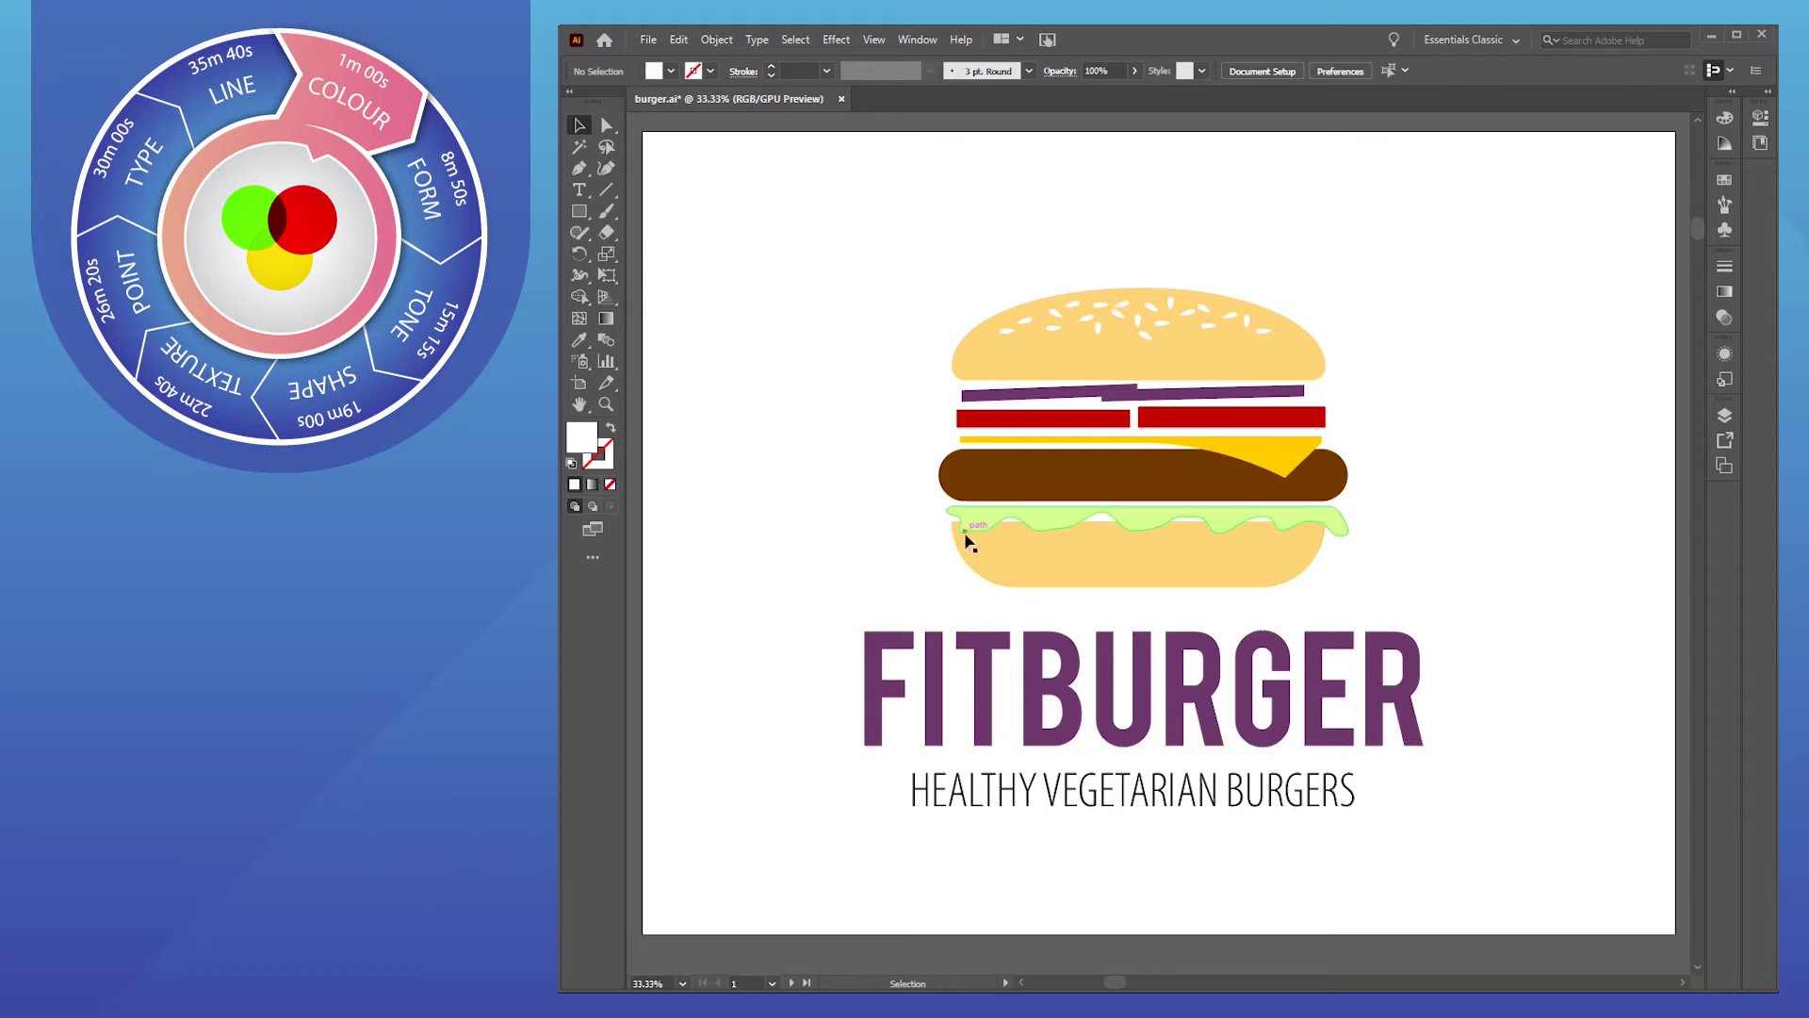
{"action": "left_click_drag", "start_coordinate": [818, 261], "coordinate": [1511, 857]}
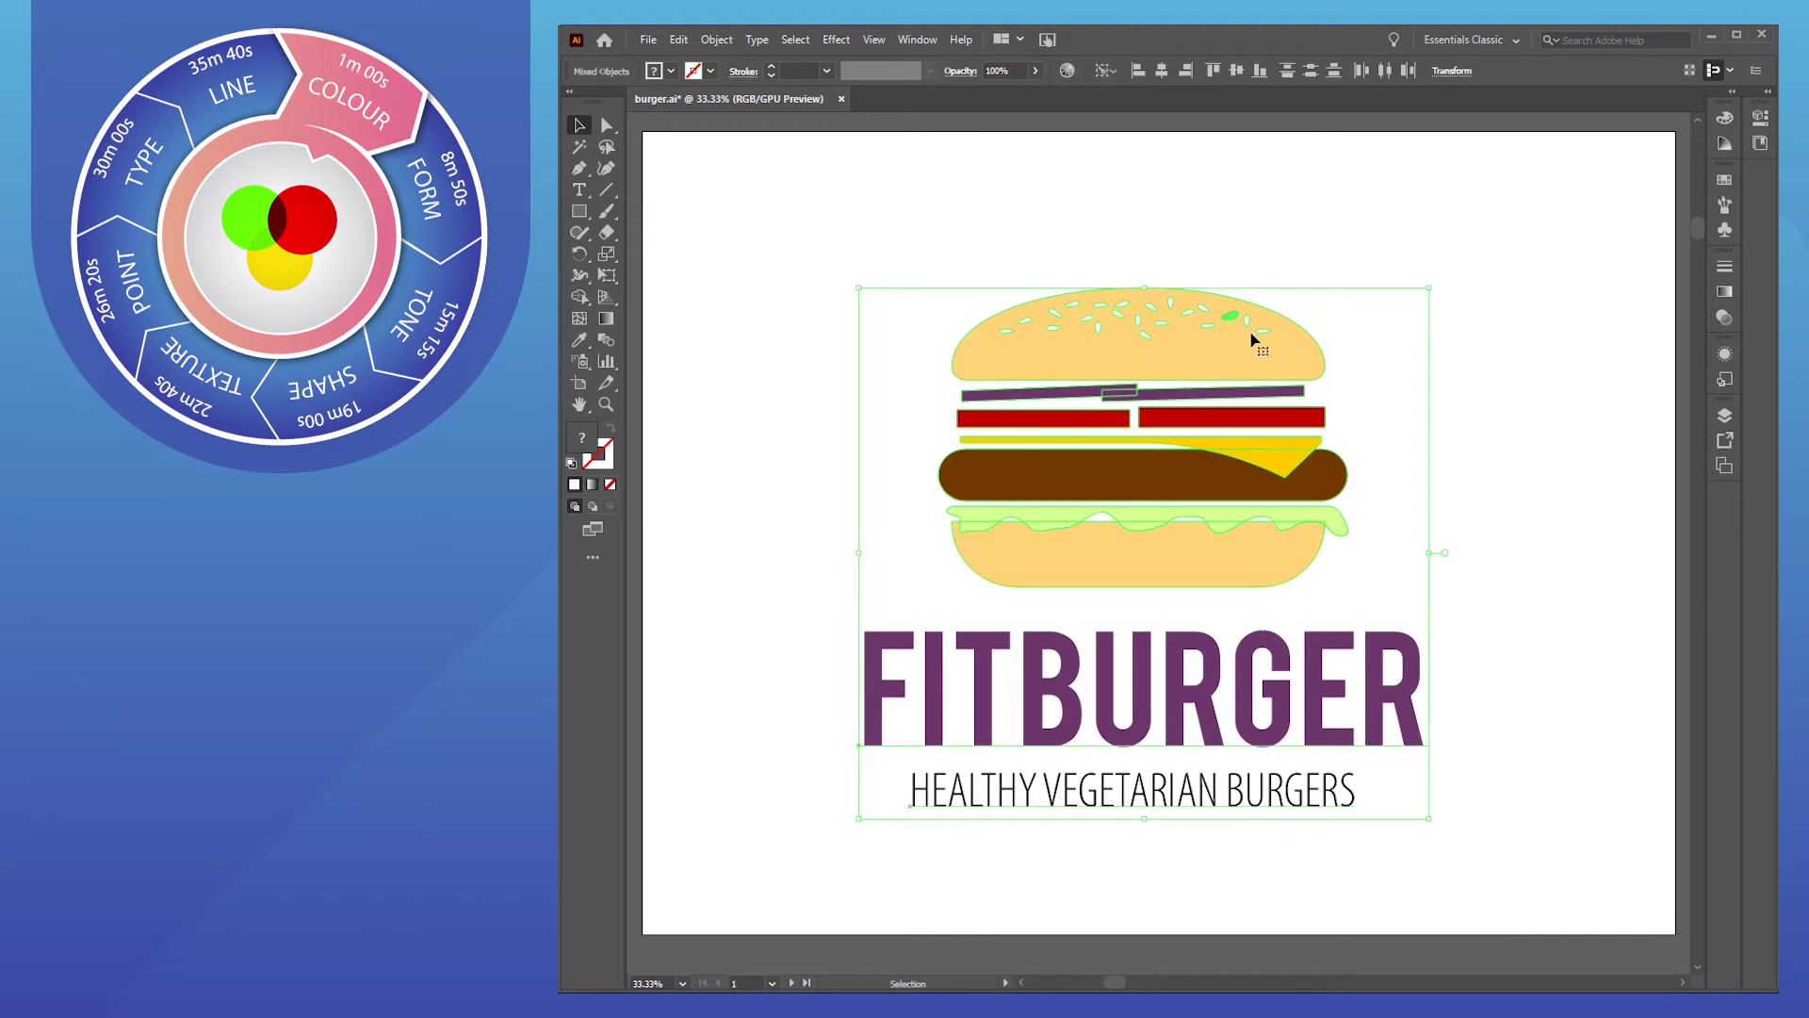
Shrink the logo and Alt-drag a duplicate of it to the right
{"action": "left_click_drag", "start_coordinate": [1428, 288], "coordinate": [1313, 389]}
{"action": "left_click_drag", "start_coordinate": [1180, 445], "coordinate": [906, 221]}
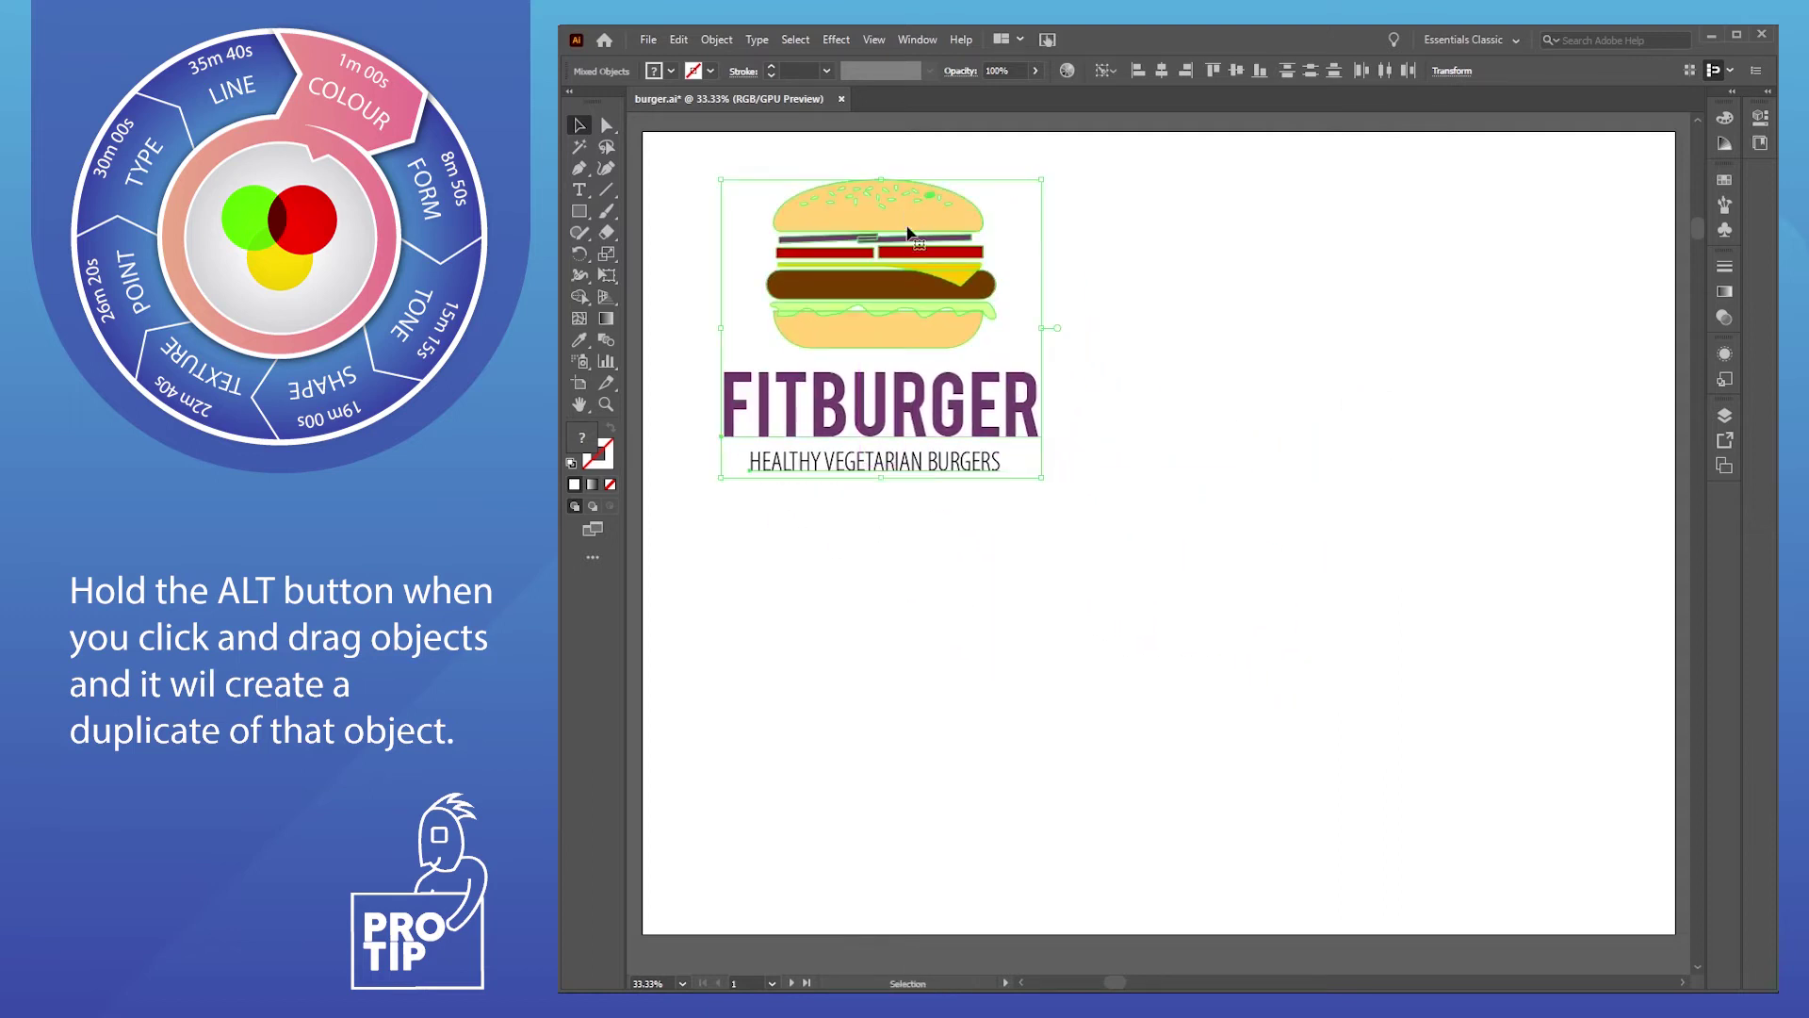
{"action": "left_click_drag", "start_coordinate": [910, 224], "coordinate": [1356, 222]}
{"action": "left_click_drag", "start_coordinate": [721, 162], "coordinate": [1452, 369]}
{"action": "left_click", "coordinate": [1227, 348]}
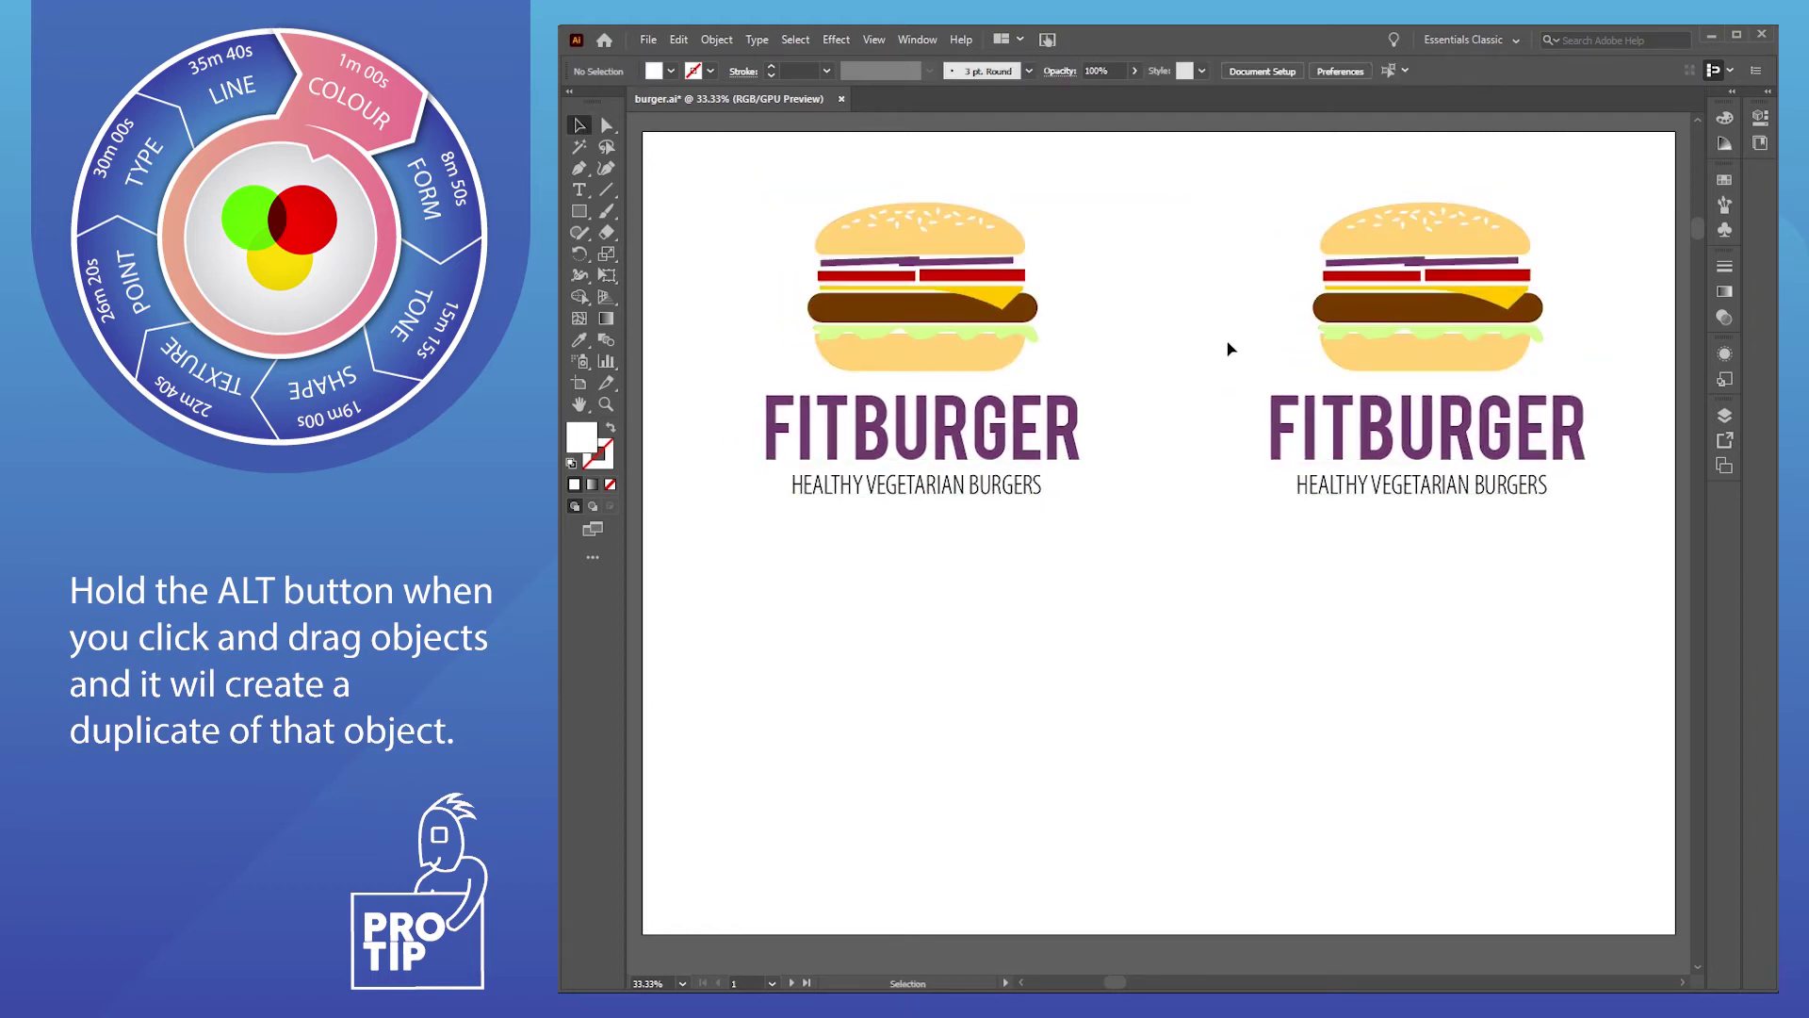
Fill every path of the copy's burger with the FITBURGER title's dark purple, and save
{"action": "key", "text": "a"}
{"action": "left_click_drag", "start_coordinate": [1238, 160], "coordinate": [1546, 374]}
{"action": "key", "text": "v"}
{"action": "key", "text": "ctrl+s"}
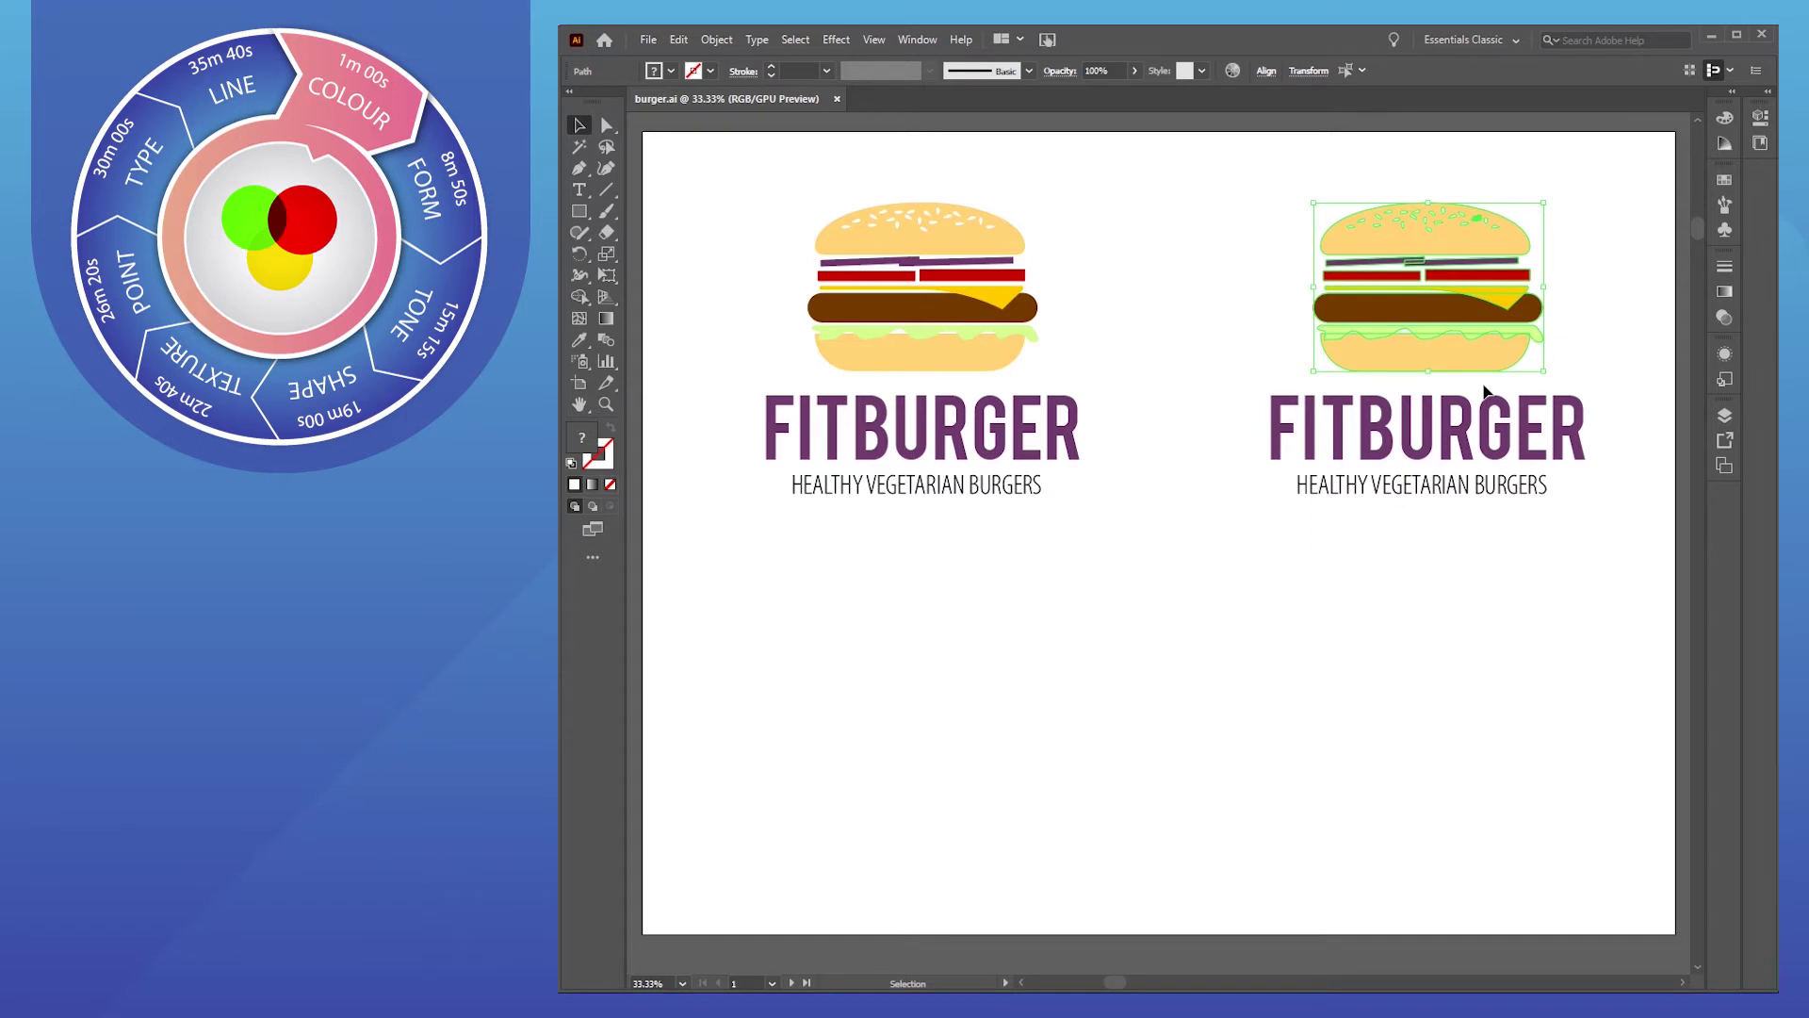
{"action": "key", "text": "i"}
{"action": "left_click", "coordinate": [1468, 403]}
{"action": "left_click", "coordinate": [1225, 297], "text": "ctrl"}
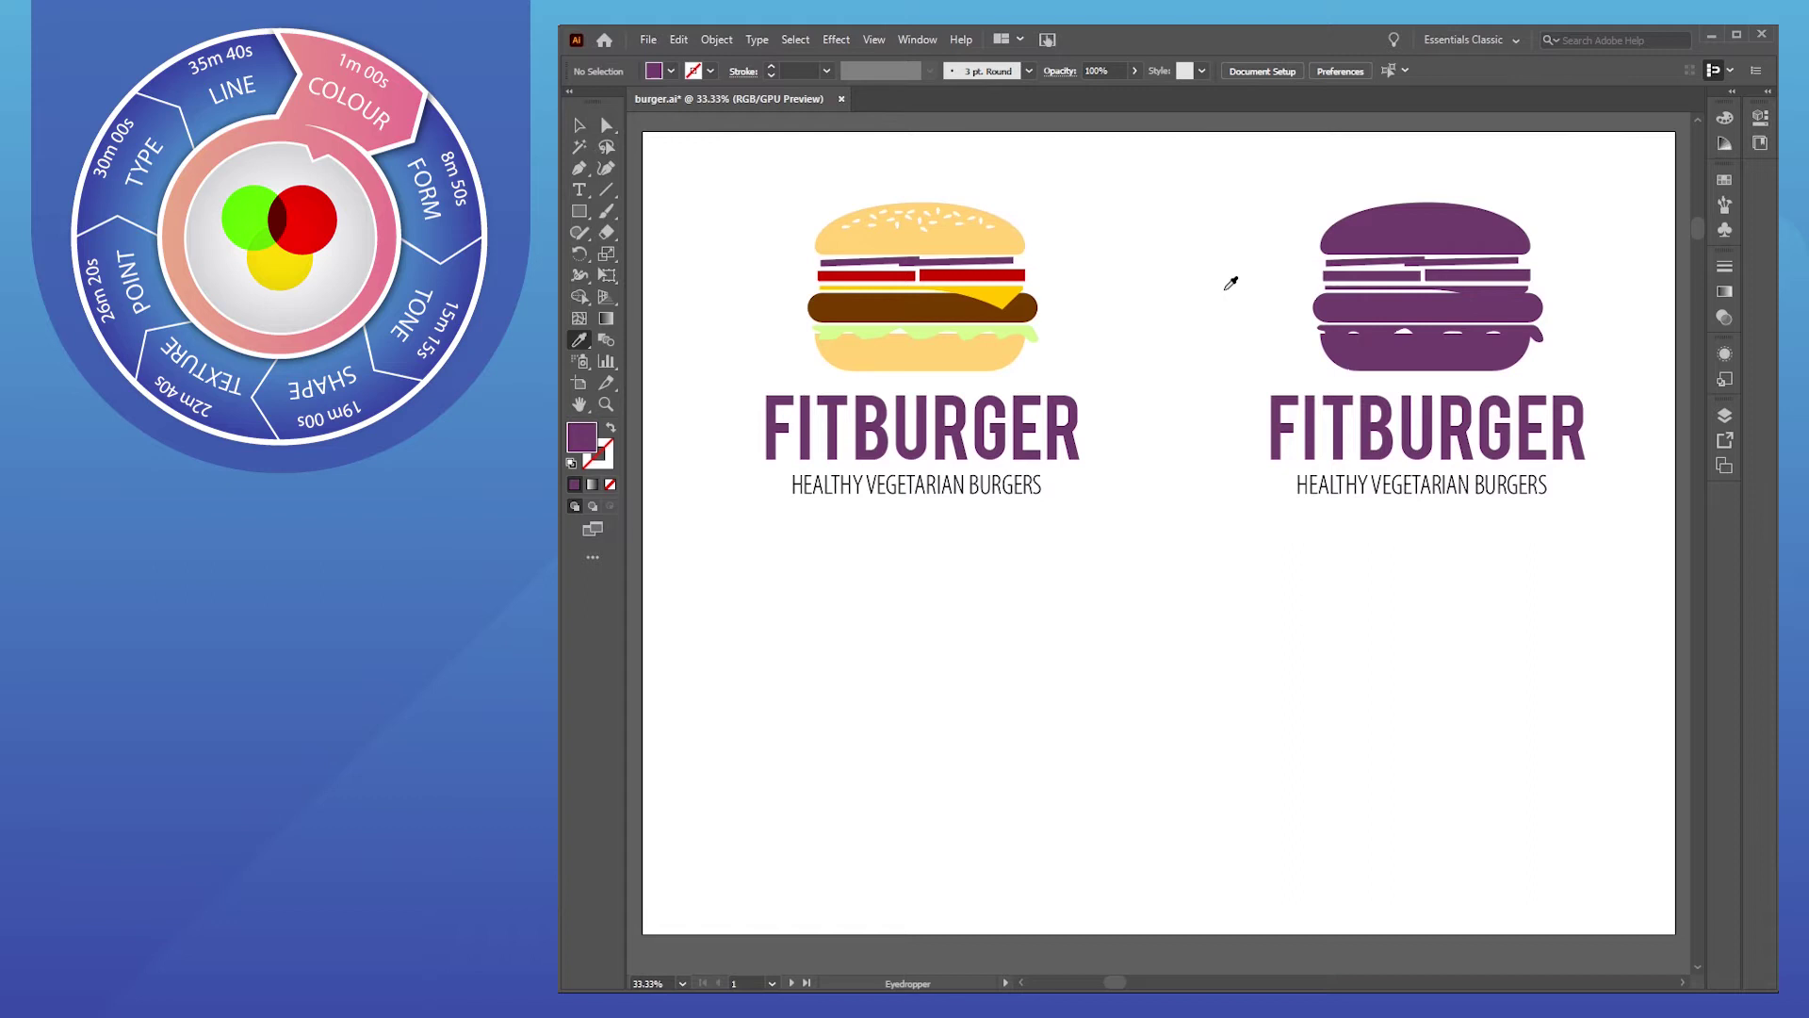
{"action": "key", "text": "v"}
{"action": "scroll", "coordinate": [1451, 292], "scroll_direction": "up", "scroll_amount": 2}
Give the lettuce and cheese lines a white 5 pt stroke, then select the whole purple logo
{"action": "left_click_drag", "start_coordinate": [1531, 311], "coordinate": [1400, 421]}
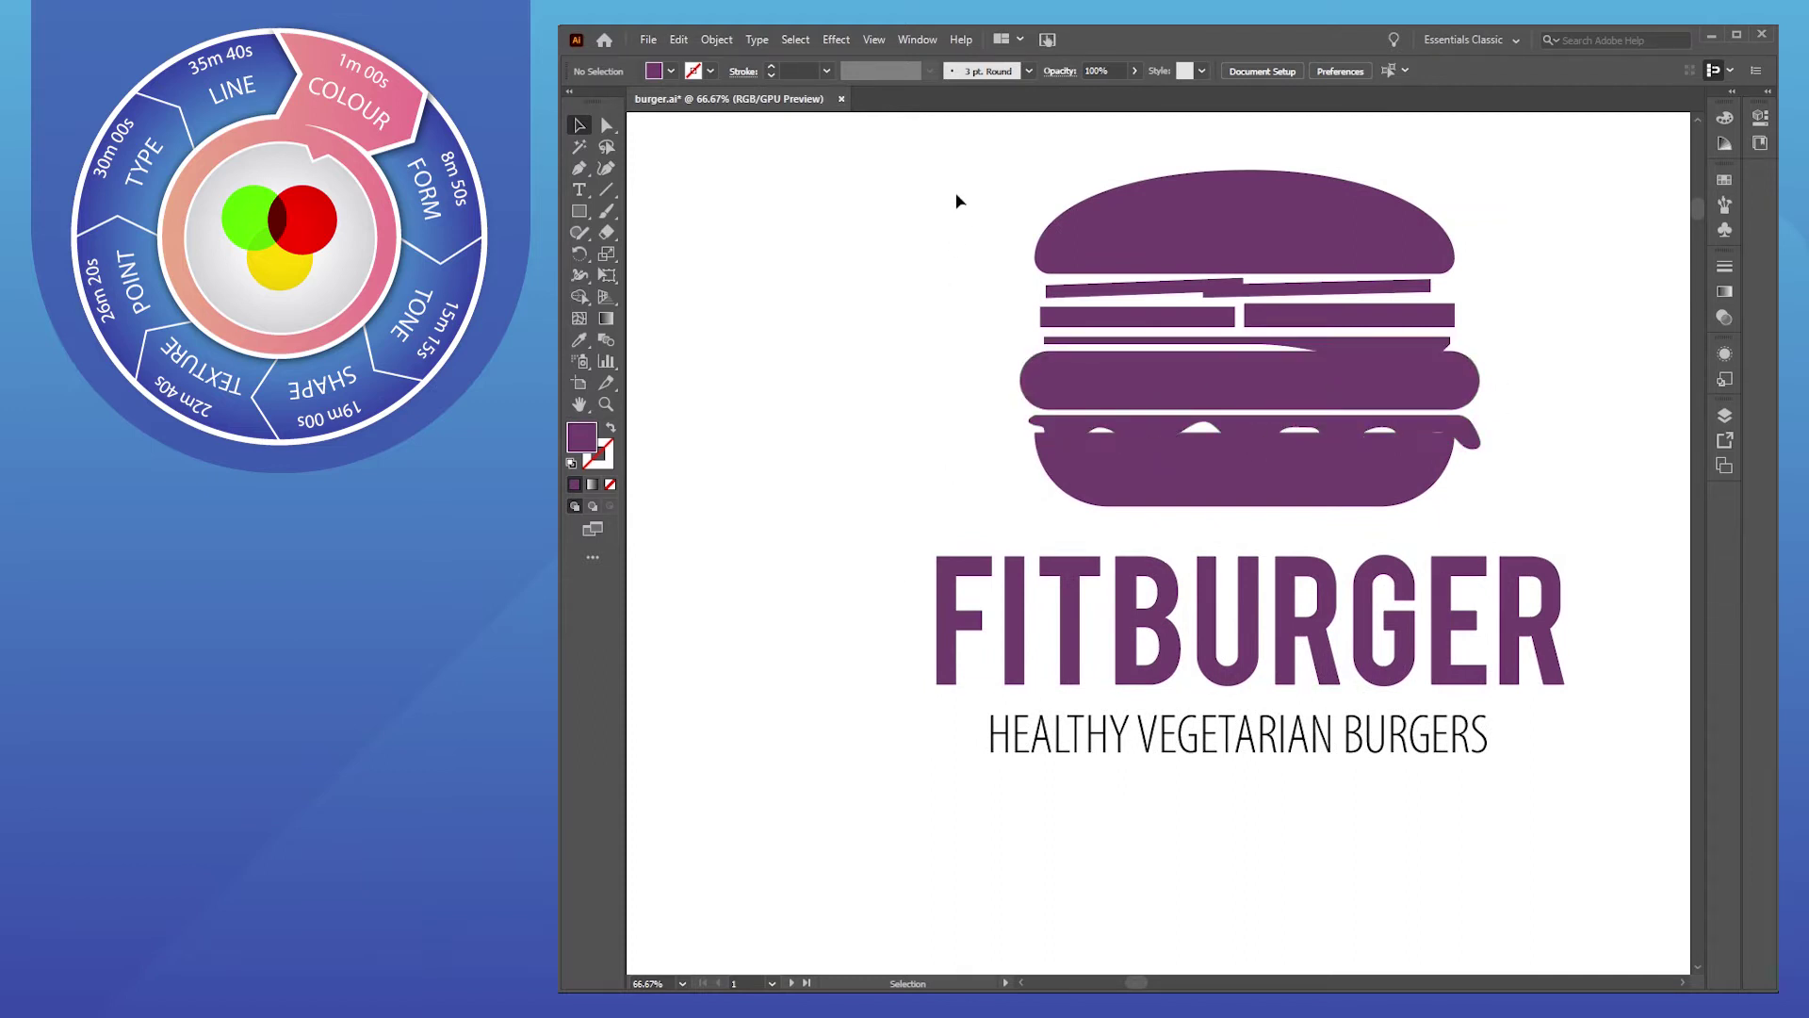
{"action": "left_click", "coordinate": [1090, 436]}
{"action": "left_click", "coordinate": [1366, 369], "text": "shift"}
{"action": "left_click", "coordinate": [601, 456]}
{"action": "left_click", "coordinate": [1527, 138]}
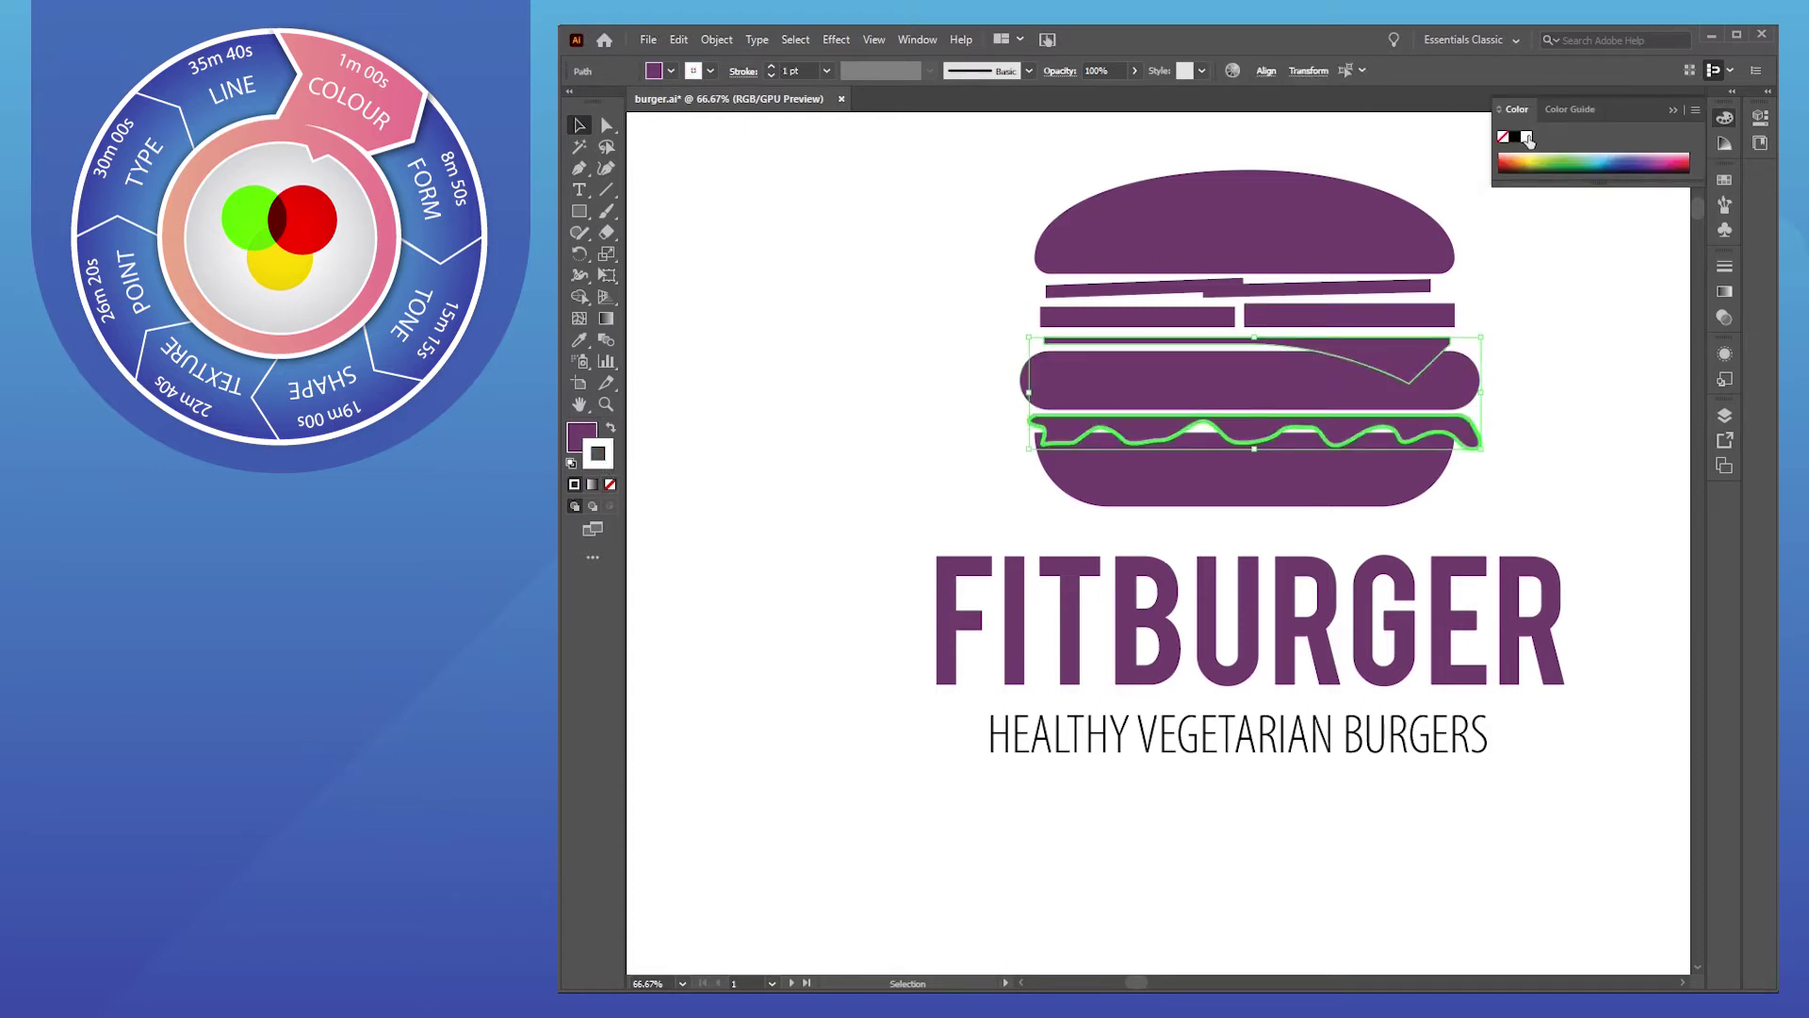
{"action": "left_click", "coordinate": [1725, 269]}
{"action": "left_click", "coordinate": [1567, 281]}
{"action": "left_click", "coordinate": [1567, 281]}
{"action": "left_click", "coordinate": [1567, 280]}
{"action": "left_click", "coordinate": [1567, 281]}
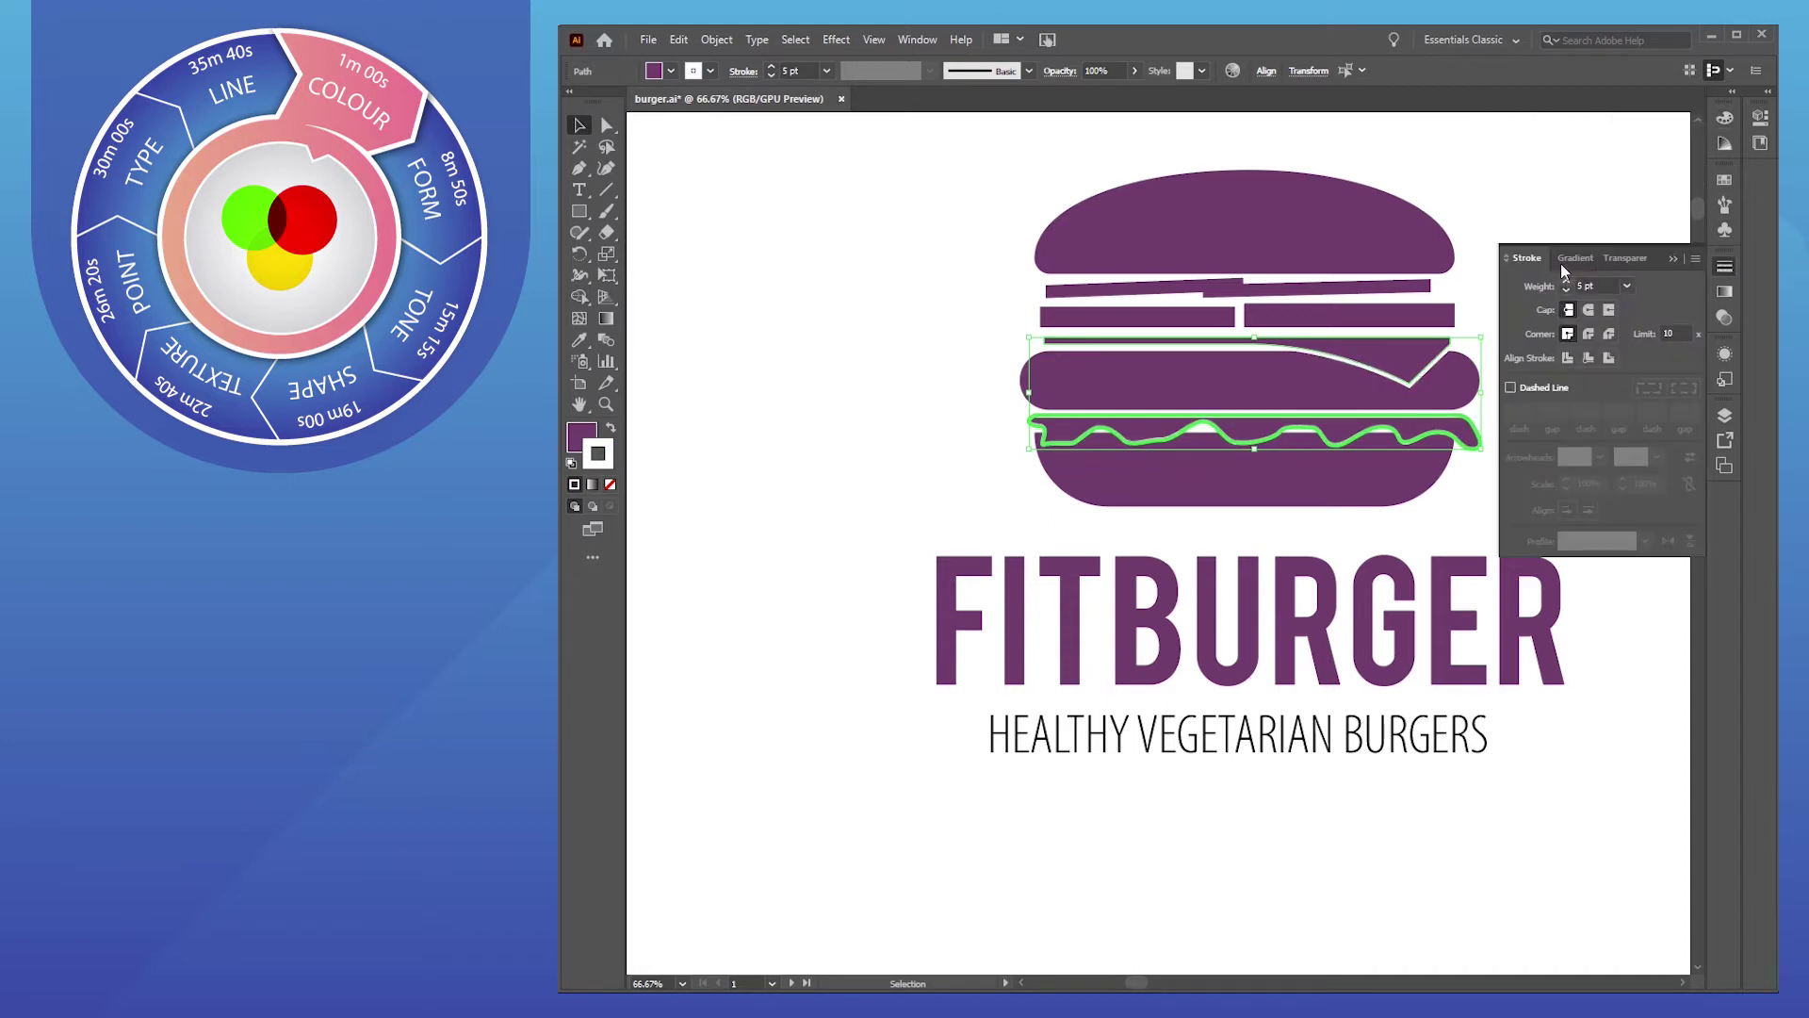
{"action": "left_click", "coordinate": [1493, 126]}
{"action": "left_click", "coordinate": [1675, 257]}
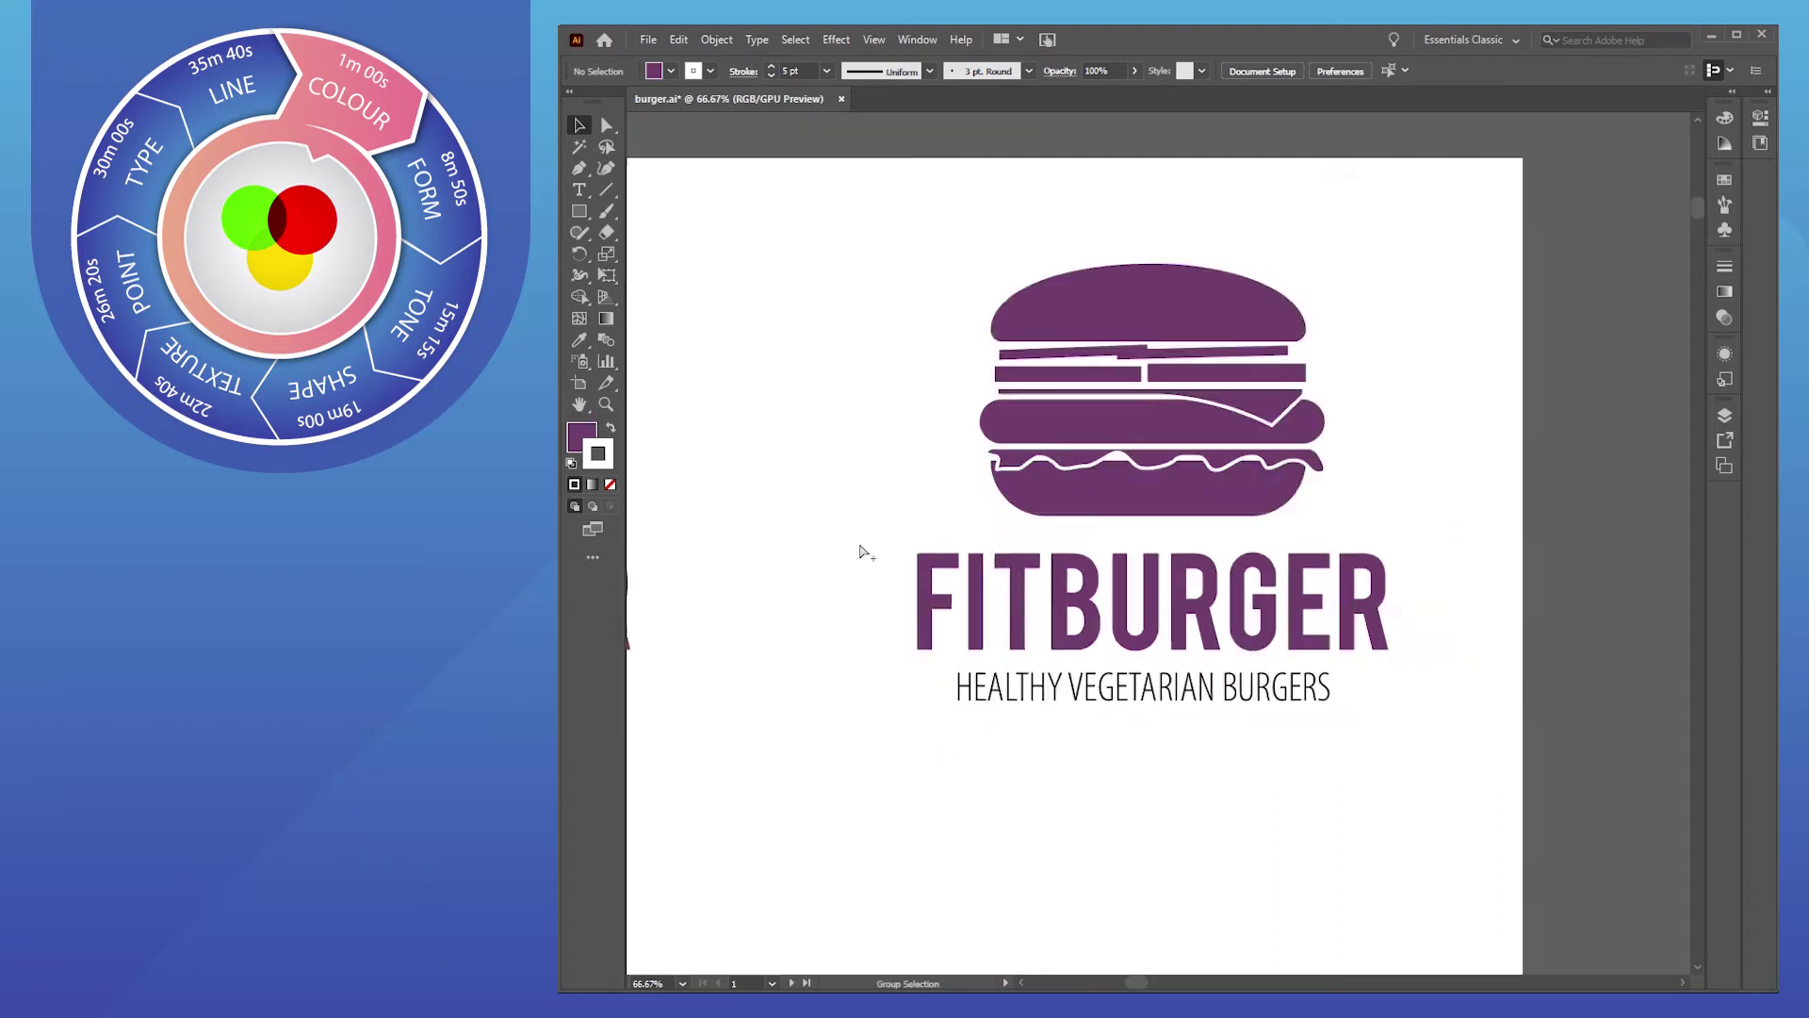
{"action": "scroll", "coordinate": [861, 551], "scroll_direction": "down", "scroll_amount": 2}
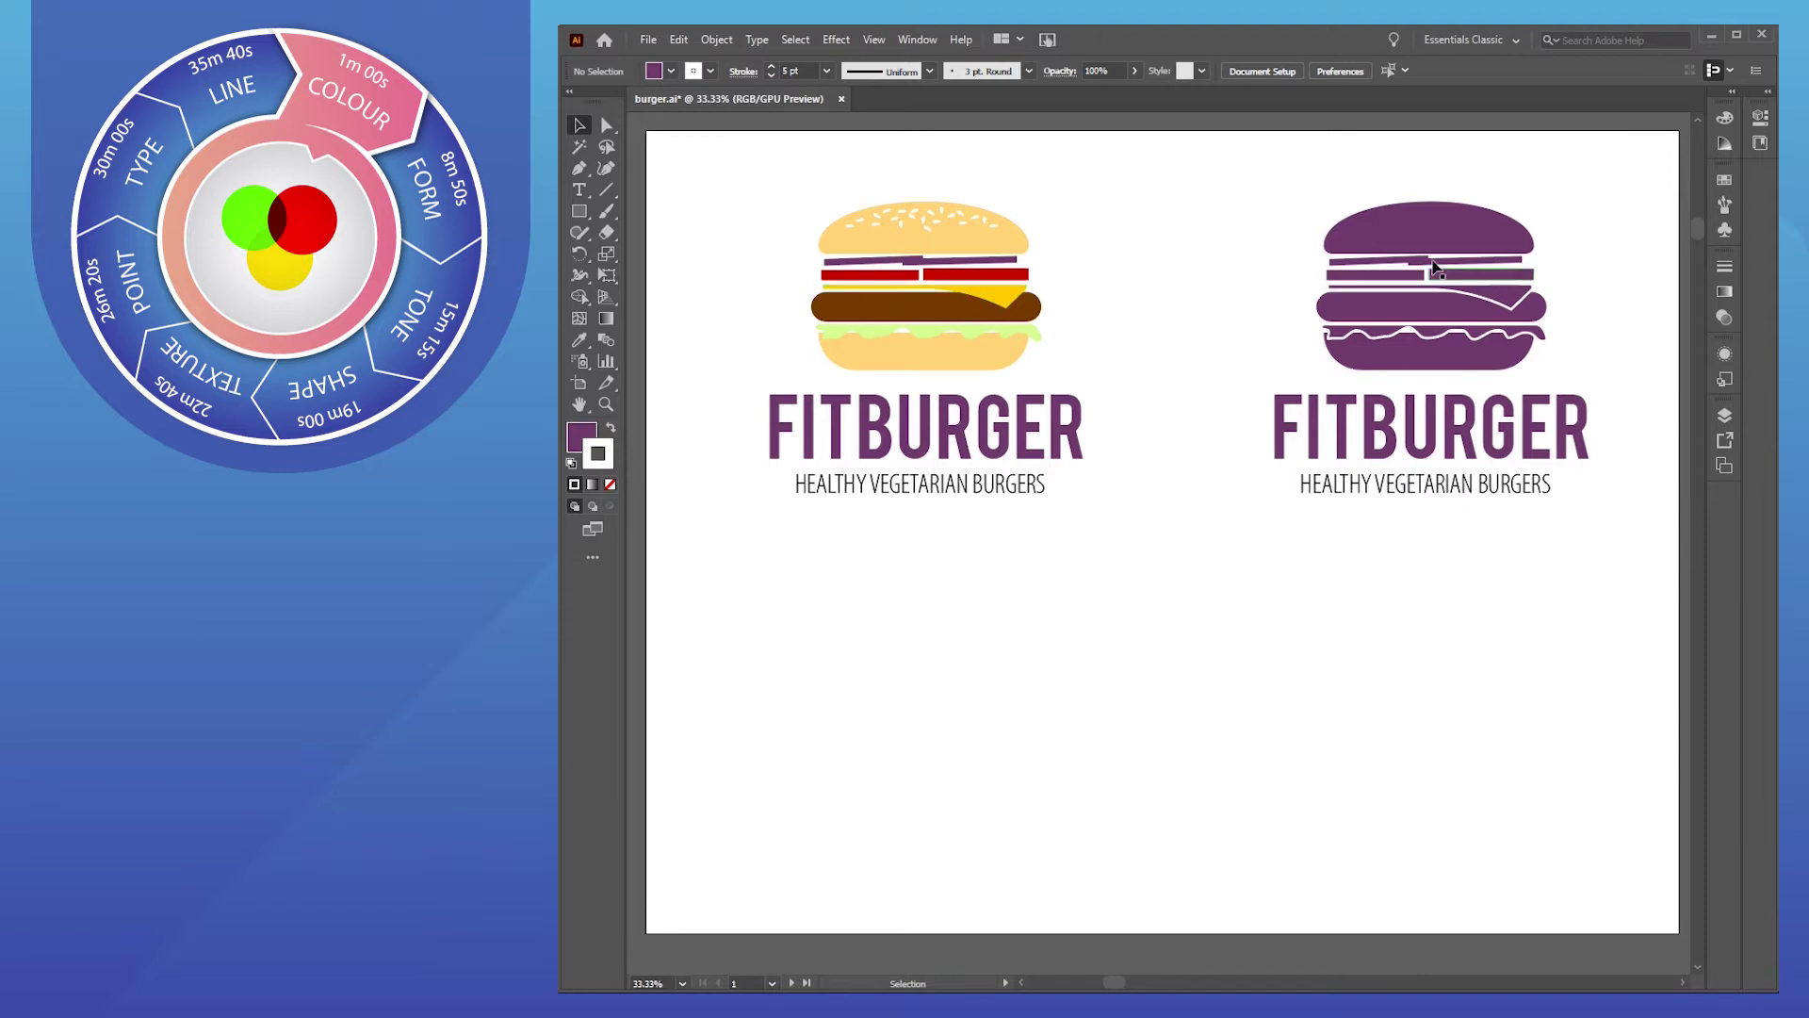
{"action": "left_click_drag", "start_coordinate": [1237, 186], "coordinate": [1629, 587]}
Place a copy of the purple logo below the original and zoom in on it
{"action": "left_click_drag", "start_coordinate": [1470, 290], "coordinate": [1473, 643]}
{"action": "scroll", "coordinate": [1555, 746], "scroll_direction": "up", "scroll_amount": 1}
{"action": "left_click_drag", "start_coordinate": [1341, 668], "coordinate": [1091, 435]}
{"action": "scroll", "coordinate": [1168, 509], "scroll_direction": "down", "scroll_amount": 1}
{"action": "scroll", "coordinate": [1376, 631], "scroll_direction": "up", "scroll_amount": 1}
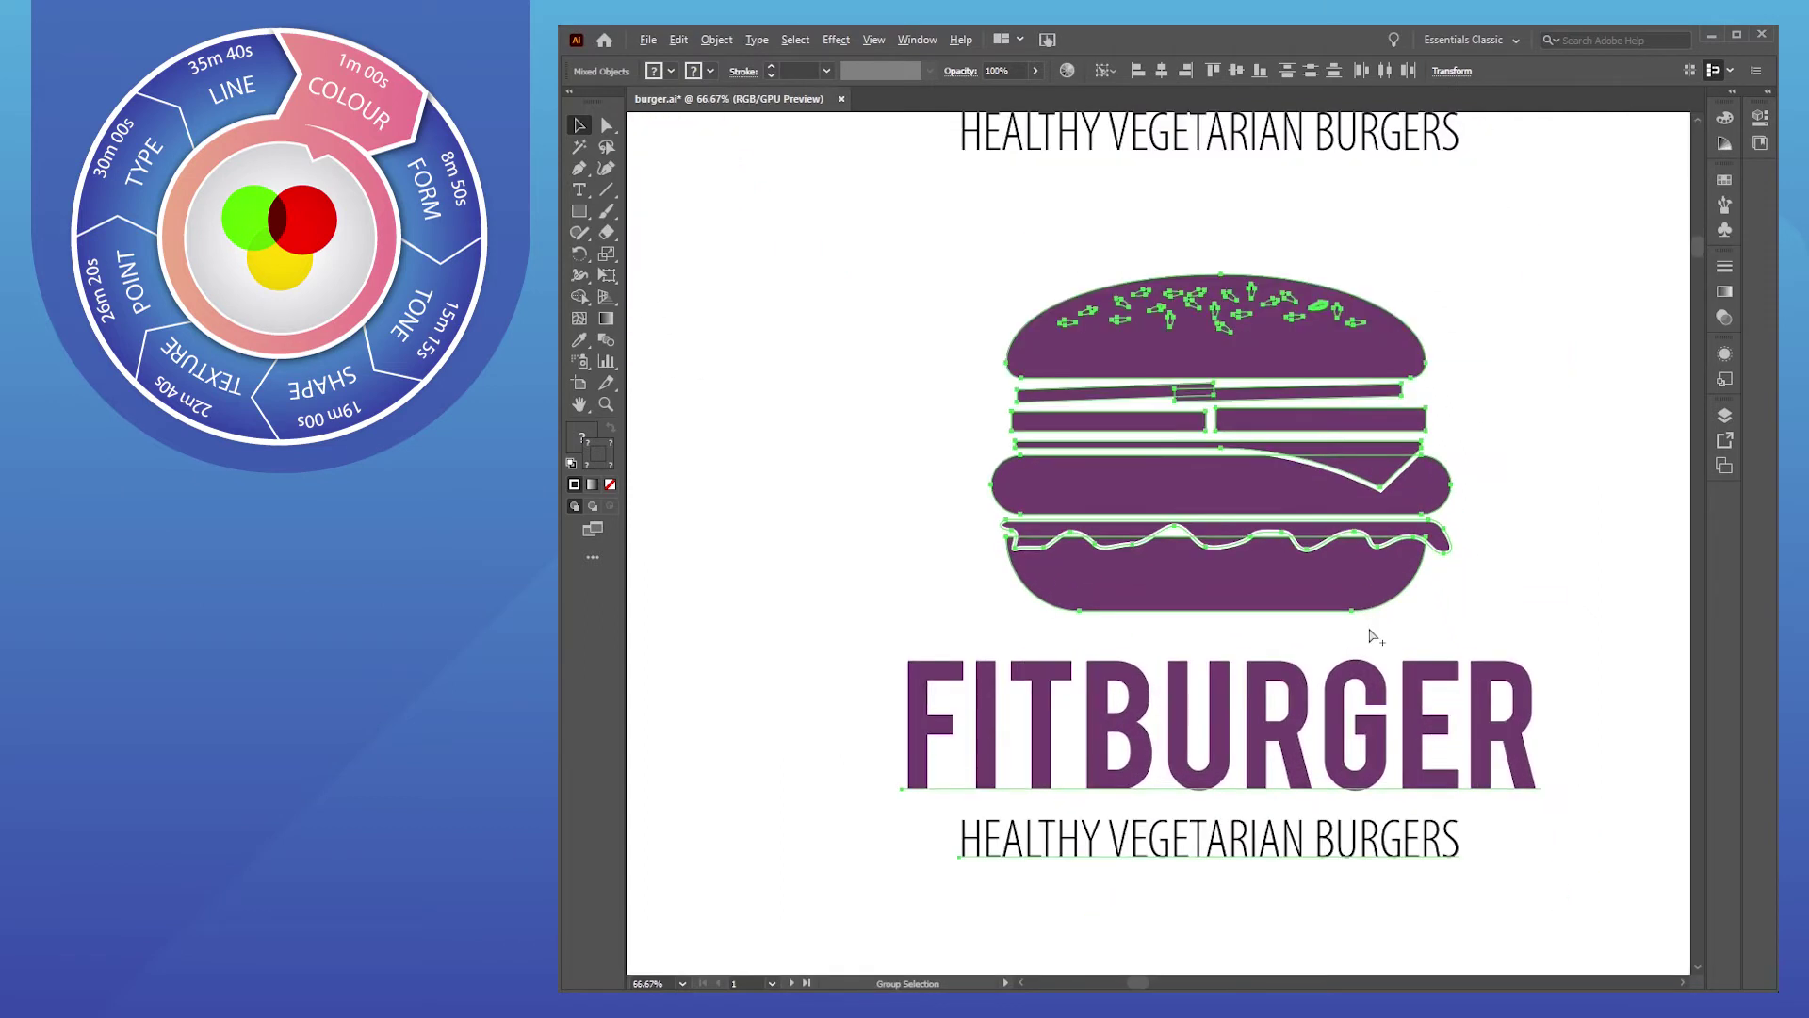
Recolour the burger patty a darker deep purple
{"action": "left_click", "coordinate": [659, 485]}
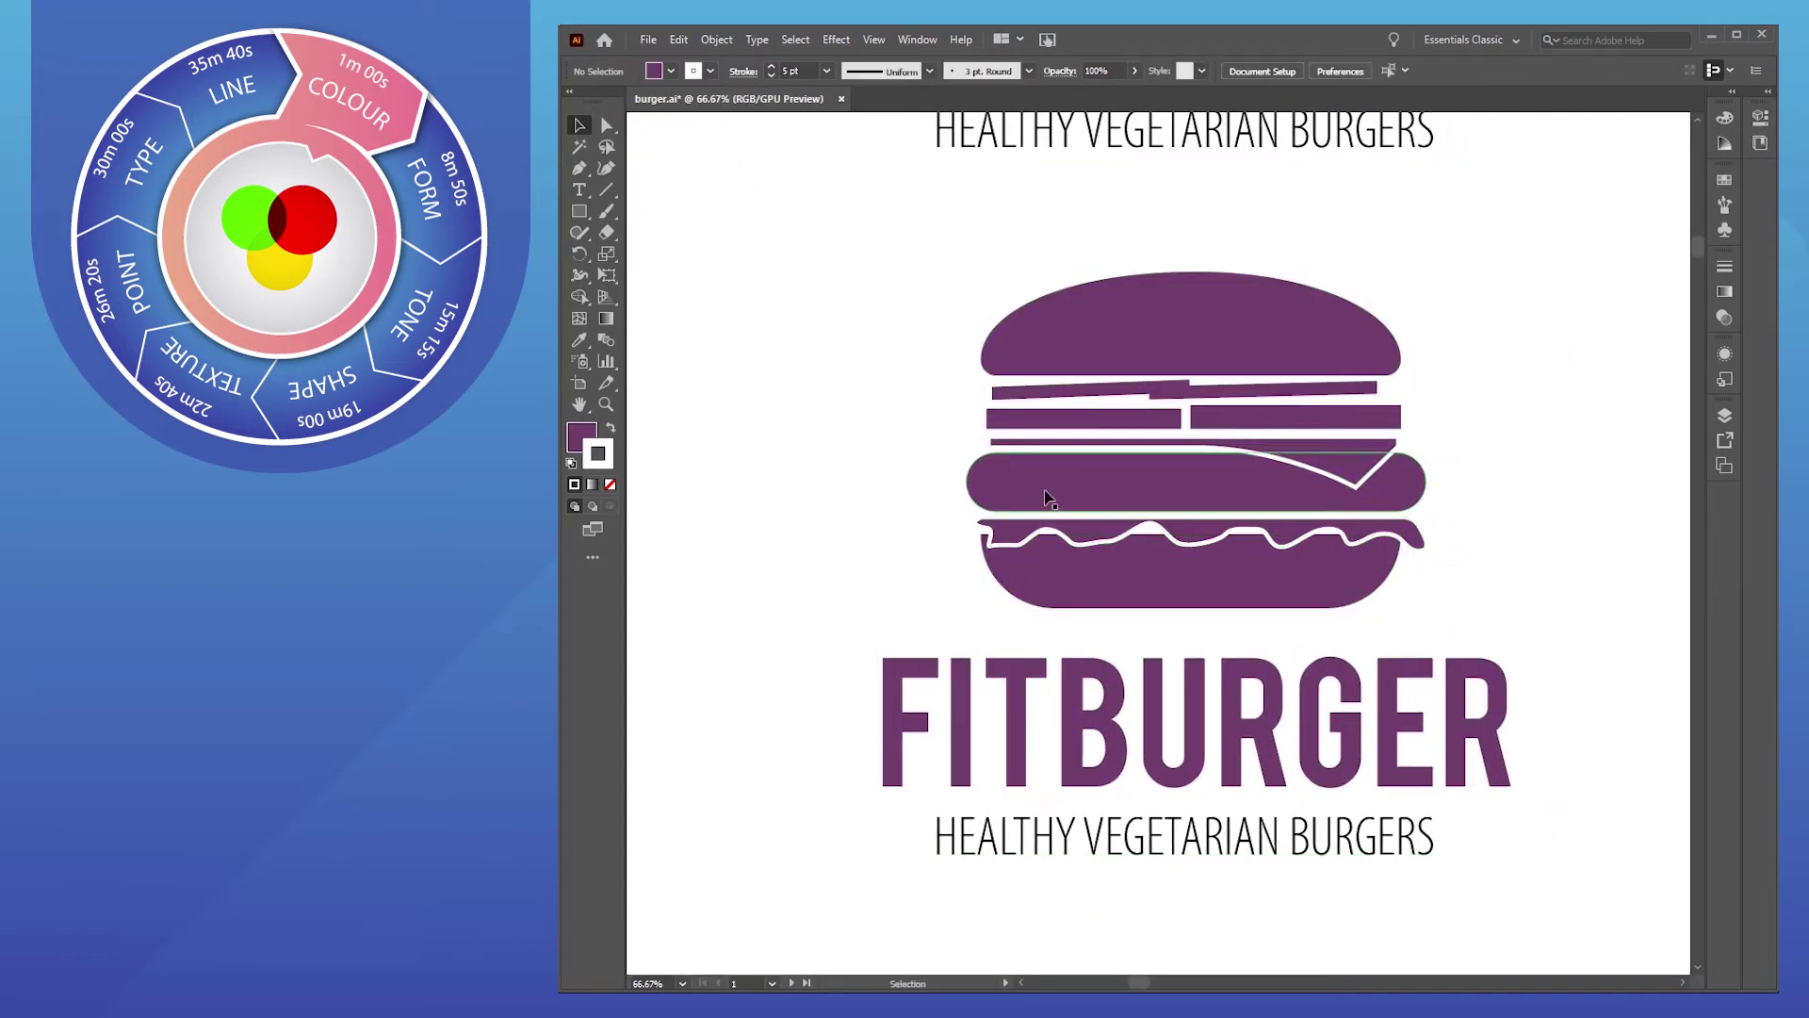
{"action": "left_click", "coordinate": [1081, 487]}
{"action": "double_click", "coordinate": [582, 437]}
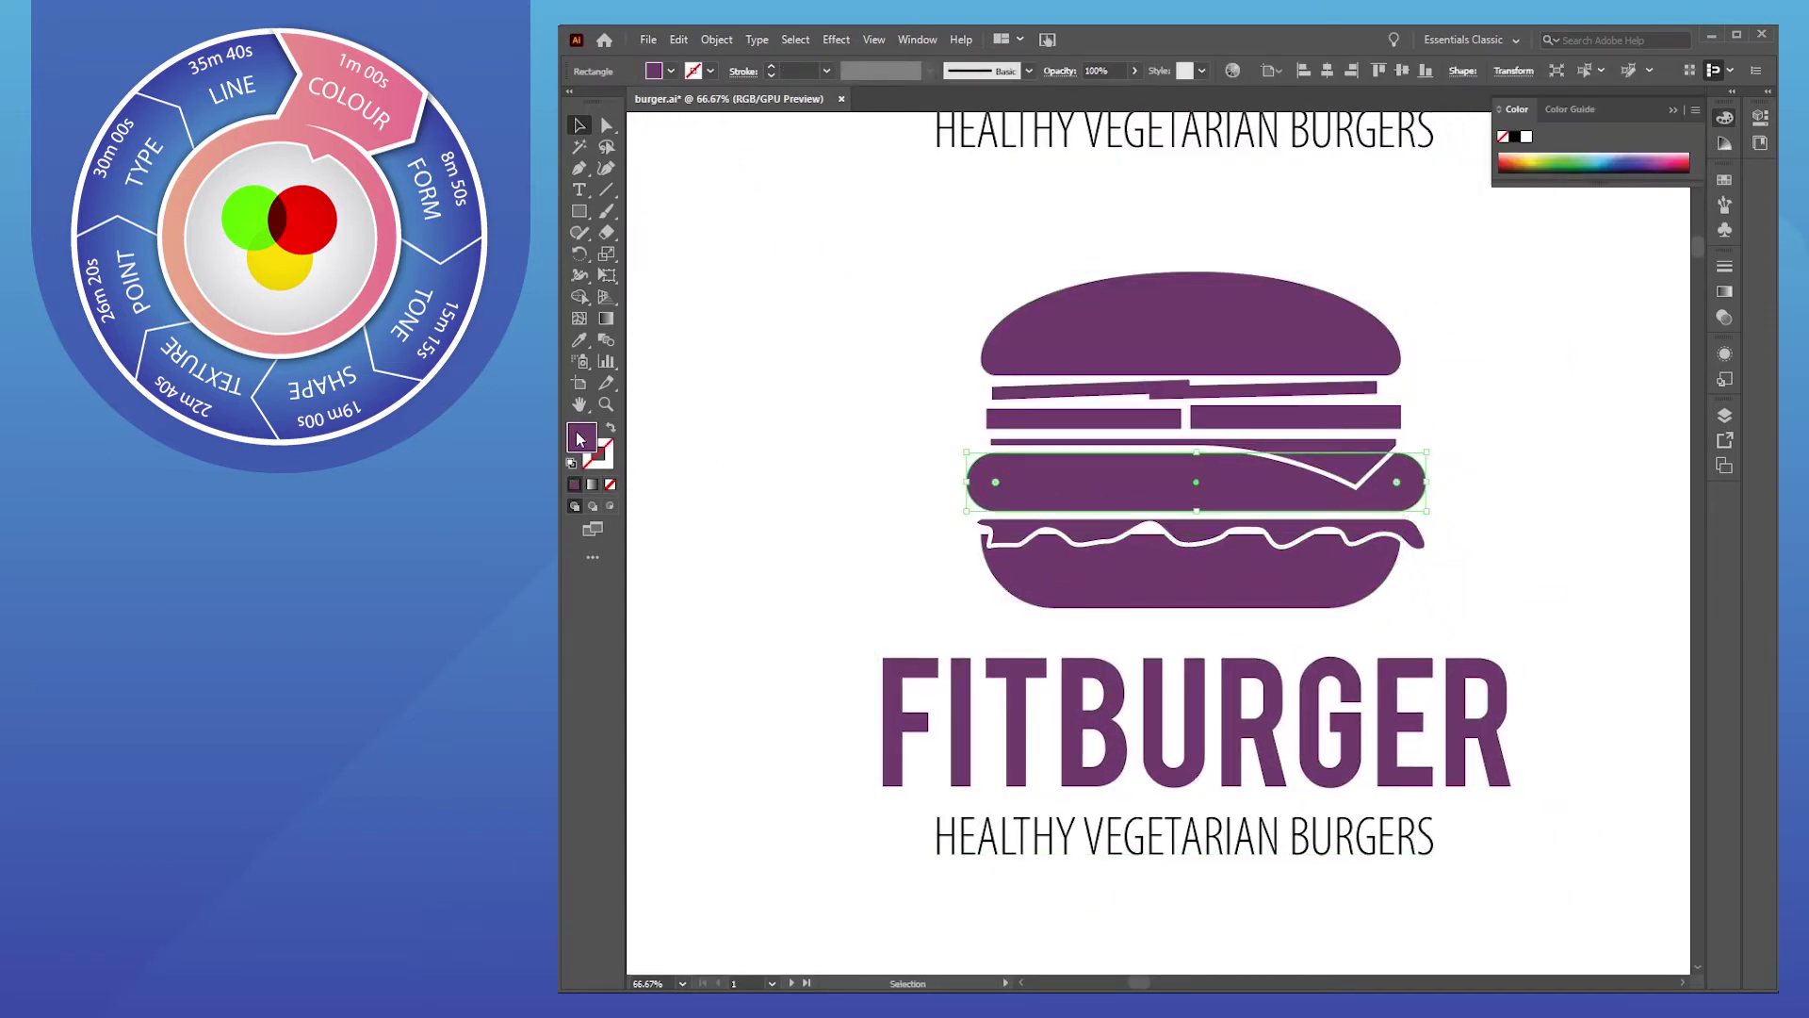
{"action": "left_click", "coordinate": [901, 409]}
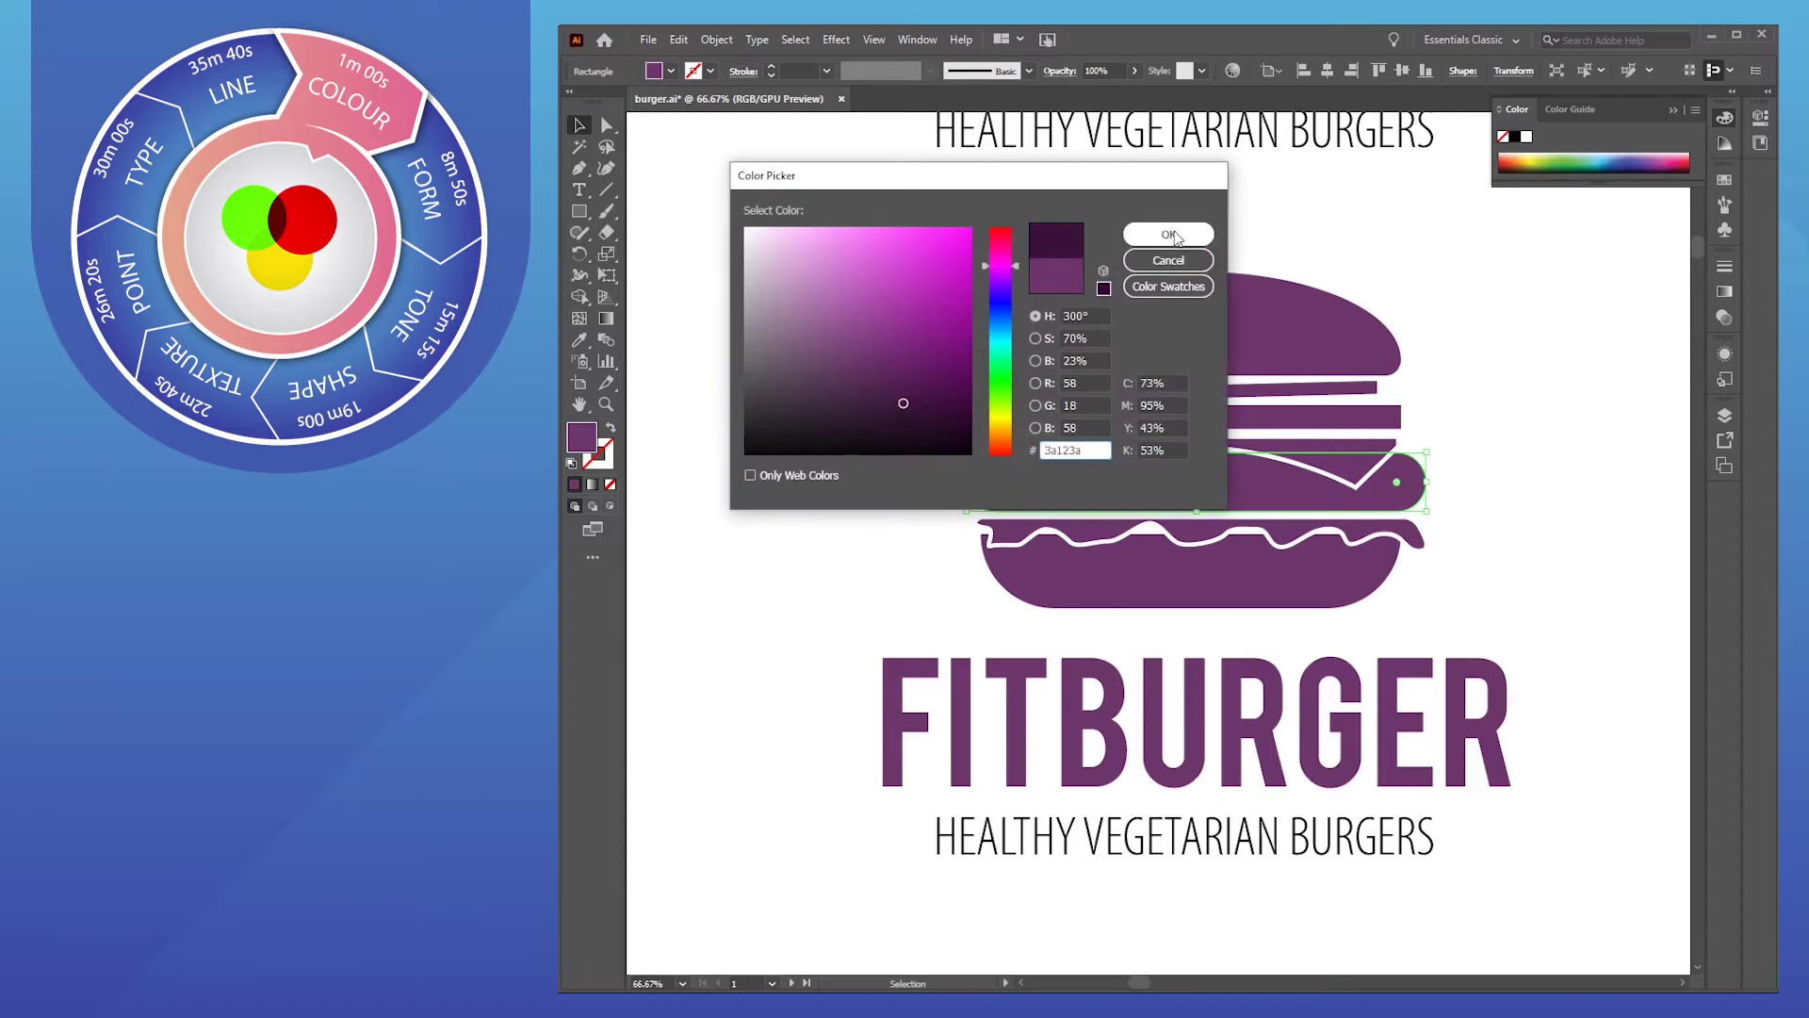
{"action": "left_click", "coordinate": [1168, 234]}
{"action": "left_click", "coordinate": [828, 486]}
Eyedrop the patty's dark purple onto the two thin top bars
{"action": "left_click", "coordinate": [1077, 390]}
{"action": "left_click", "coordinate": [1253, 388], "text": "shift"}
{"action": "key", "text": "i"}
{"action": "left_click", "coordinate": [1187, 474]}
{"action": "left_click", "coordinate": [720, 413], "text": "ctrl"}
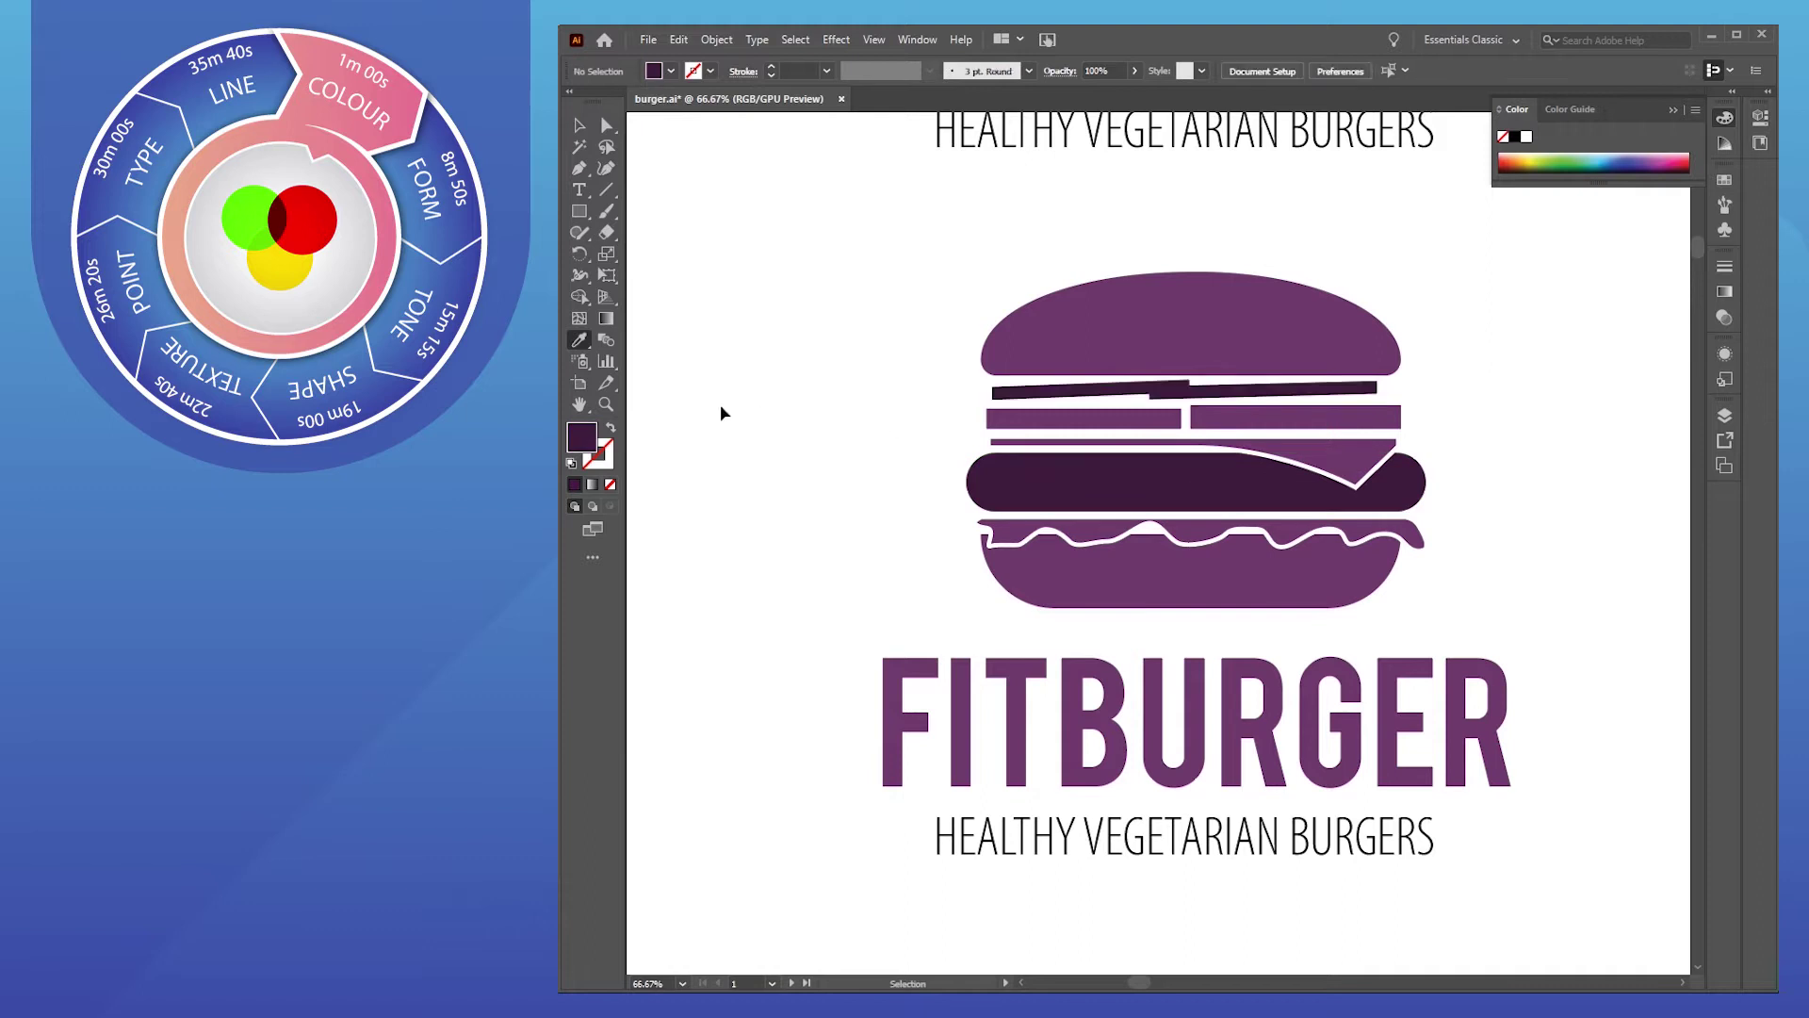
{"action": "key", "text": "v"}
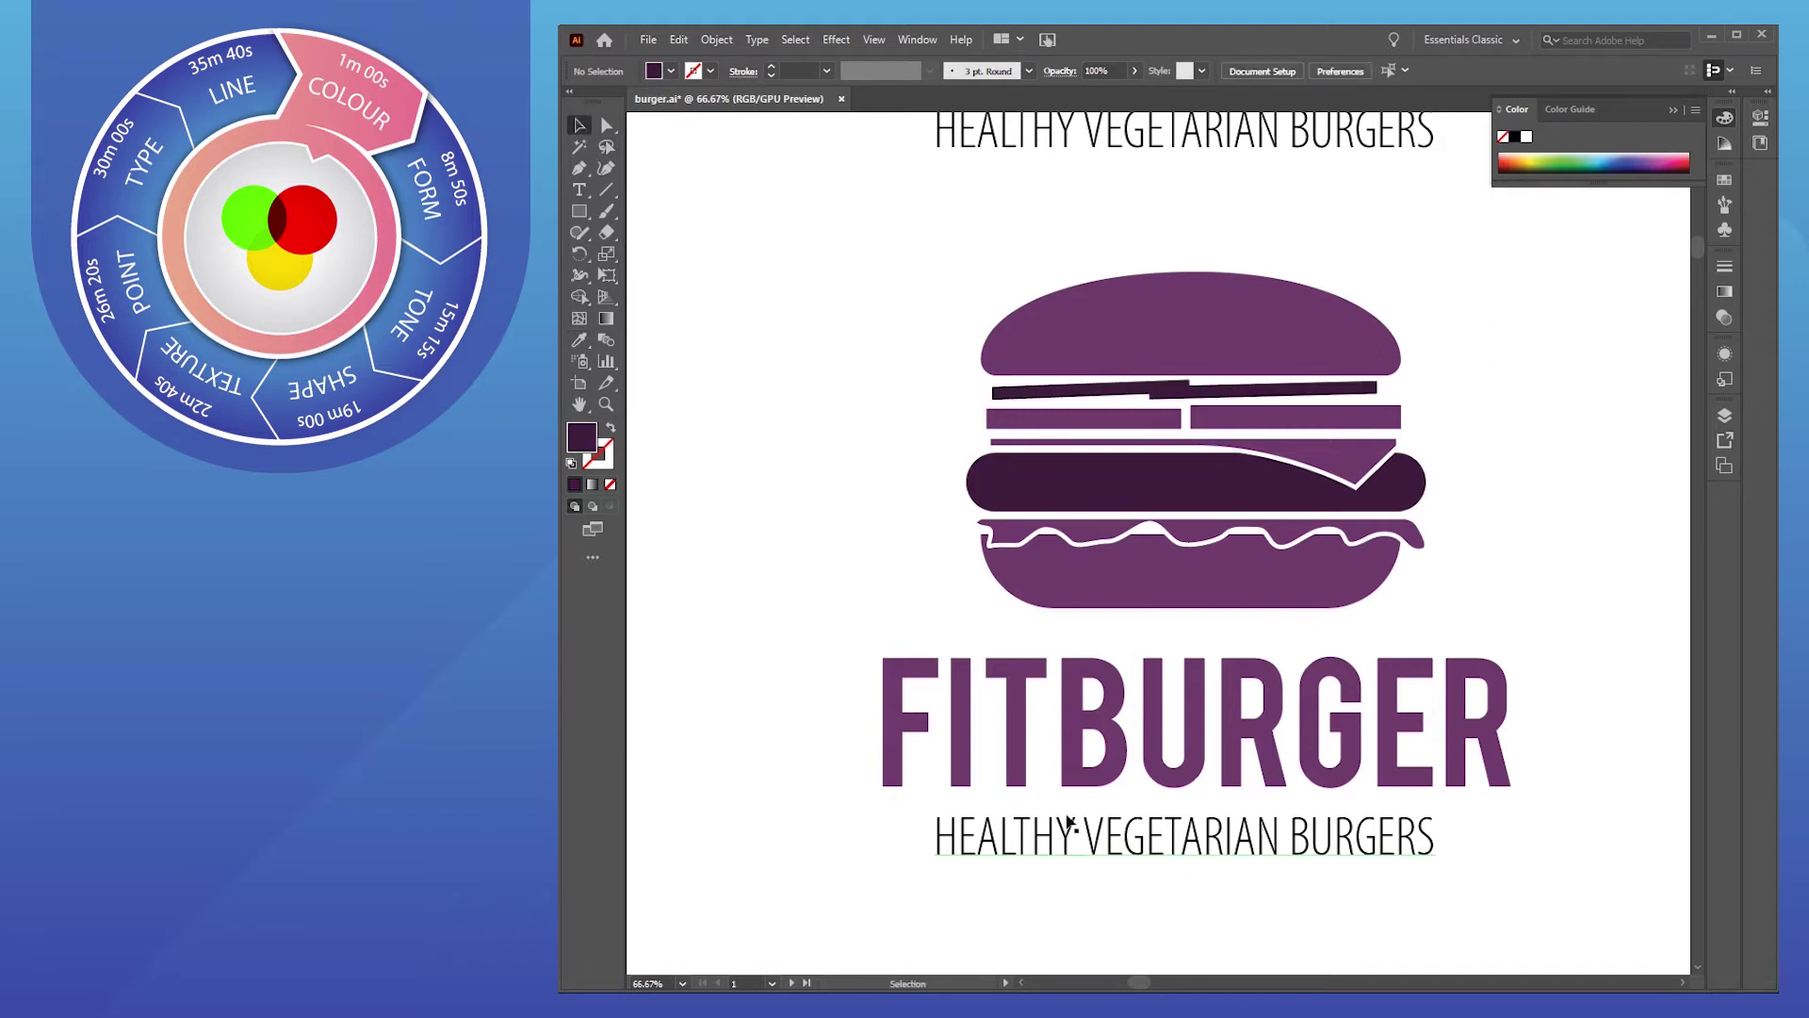
Give the lower tagline the patty's dark purple
{"action": "left_click", "coordinate": [1063, 835]}
{"action": "key", "text": "i"}
{"action": "left_click", "coordinate": [1115, 476]}
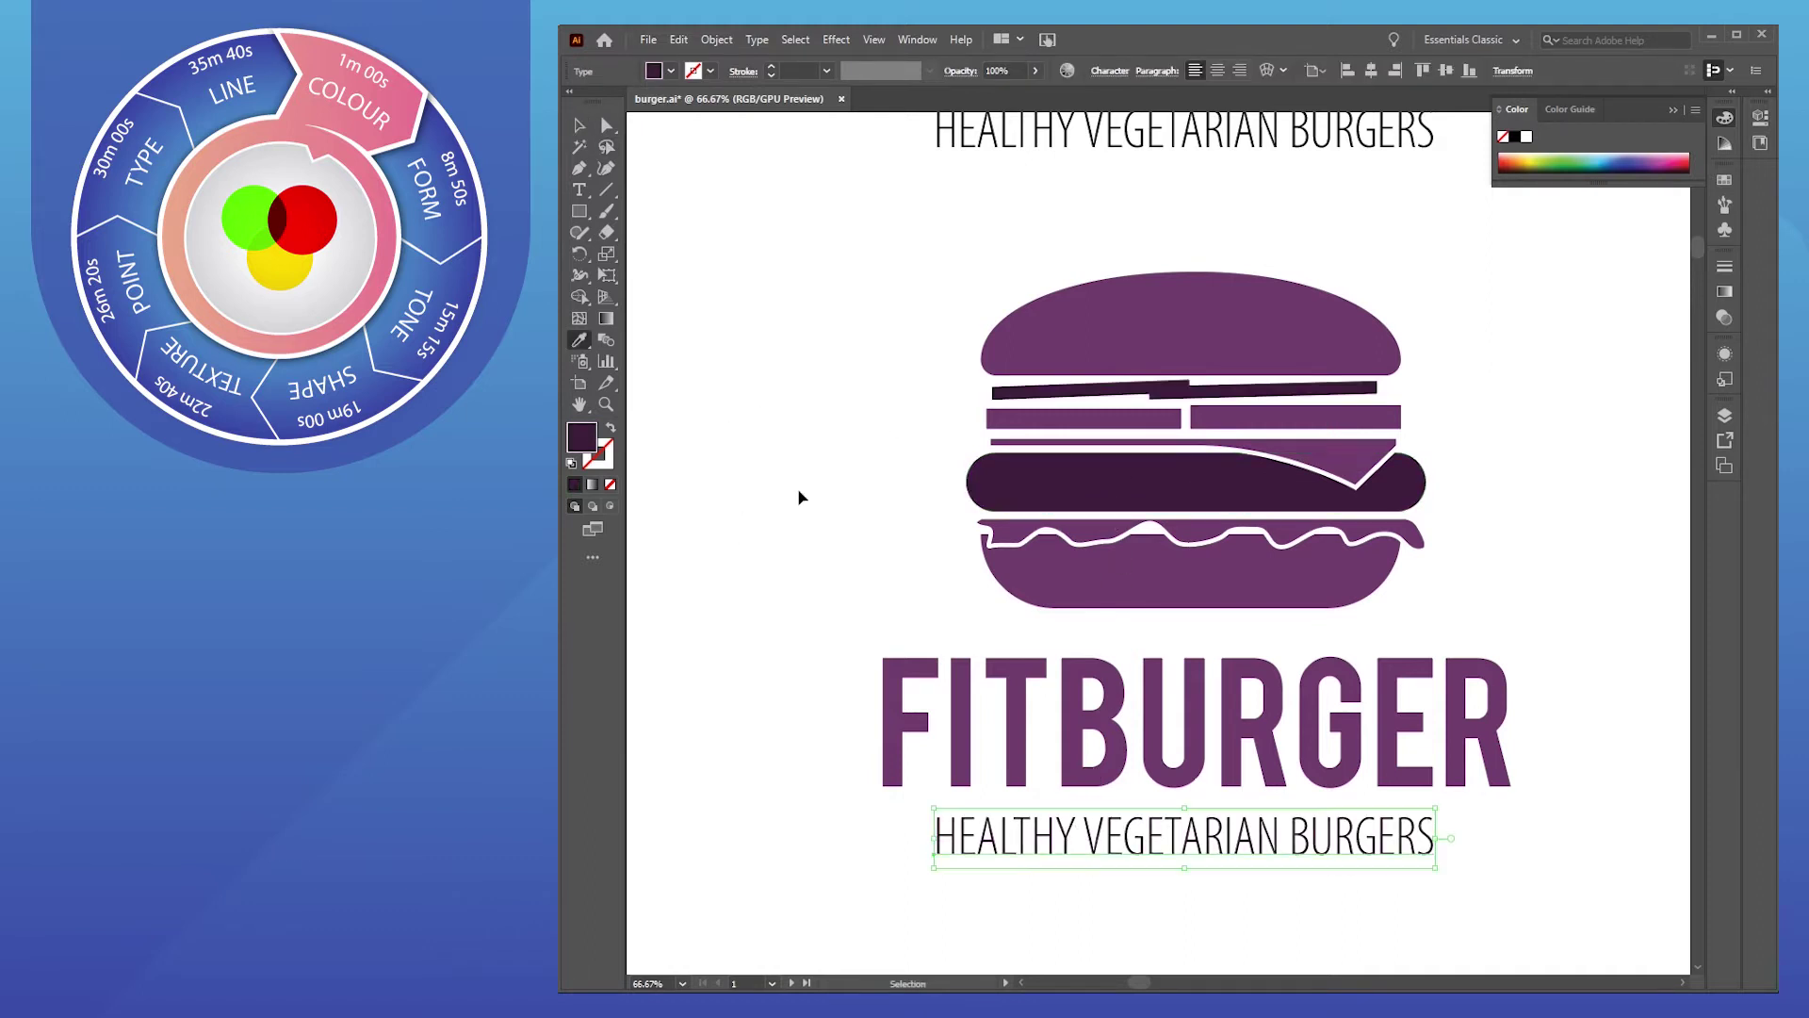
{"action": "left_click", "coordinate": [803, 490], "text": "ctrl"}
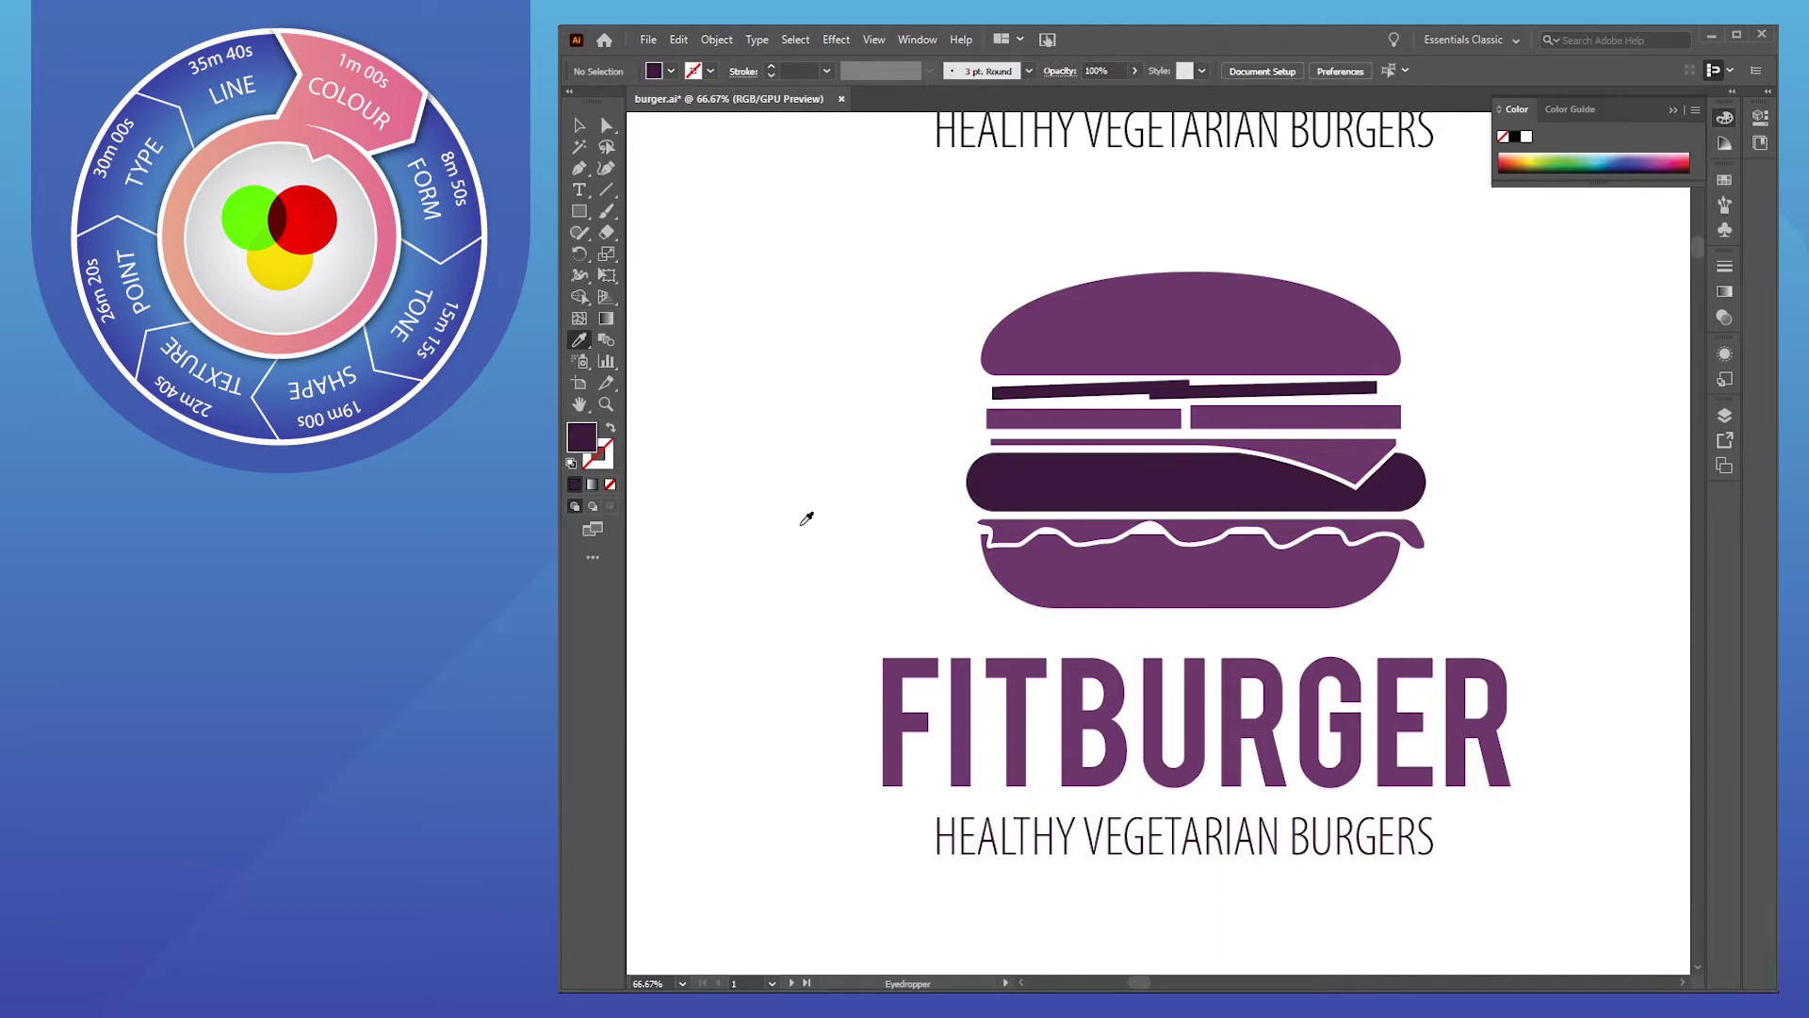
{"action": "left_click", "coordinate": [579, 124]}
Fill the cheese slice with bright gold #ffc408
{"action": "double_click", "coordinate": [581, 437]}
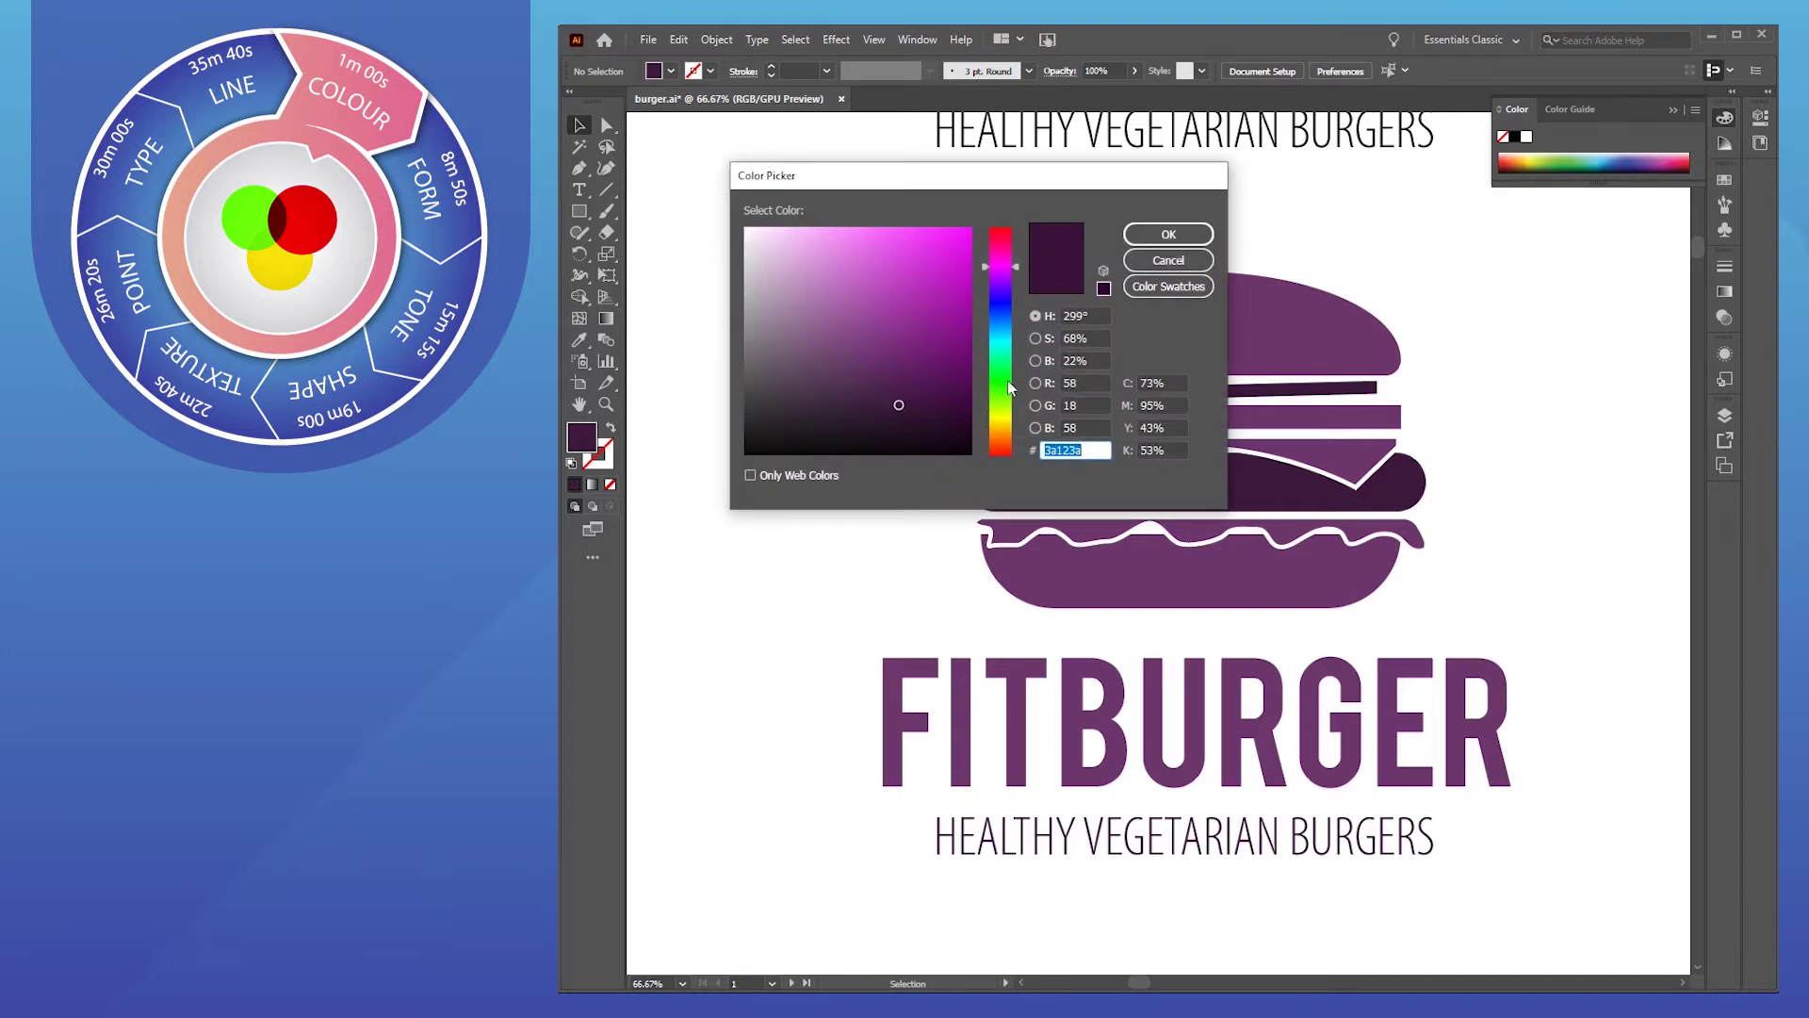
{"action": "left_click", "coordinate": [997, 426]}
{"action": "left_click_drag", "start_coordinate": [951, 247], "coordinate": [971, 235]}
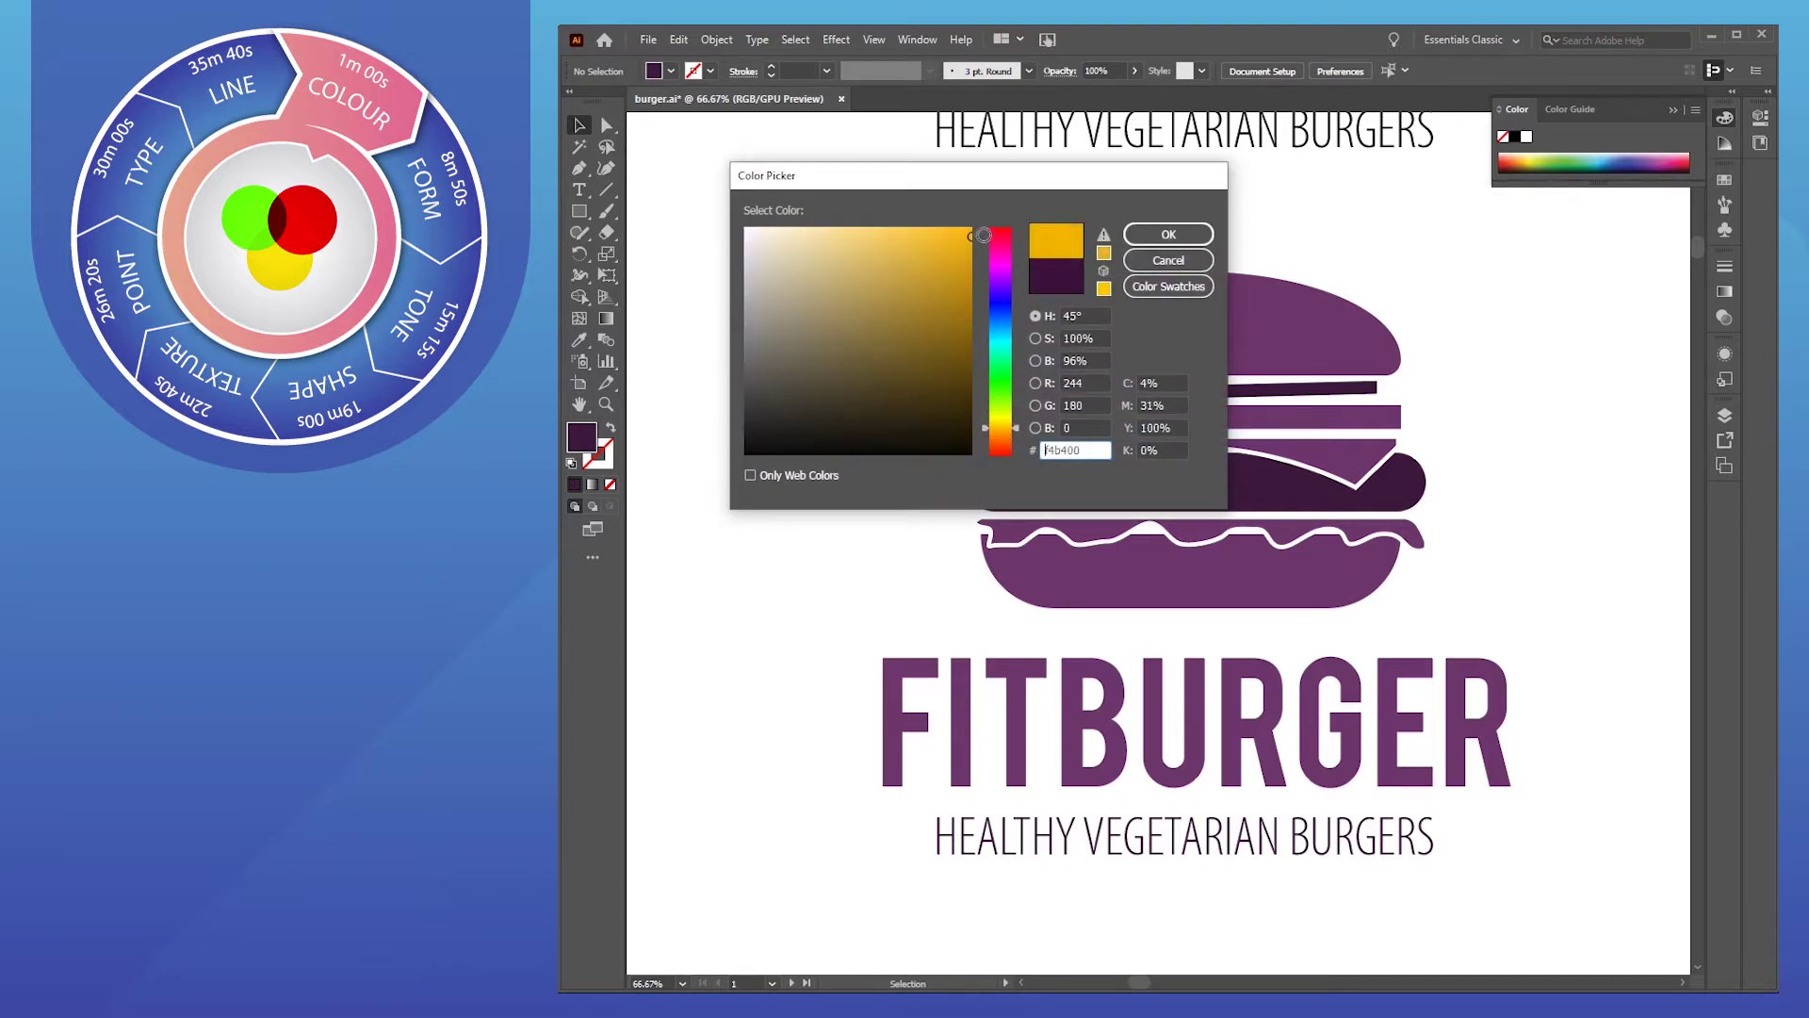
{"action": "left_click", "coordinate": [1154, 240]}
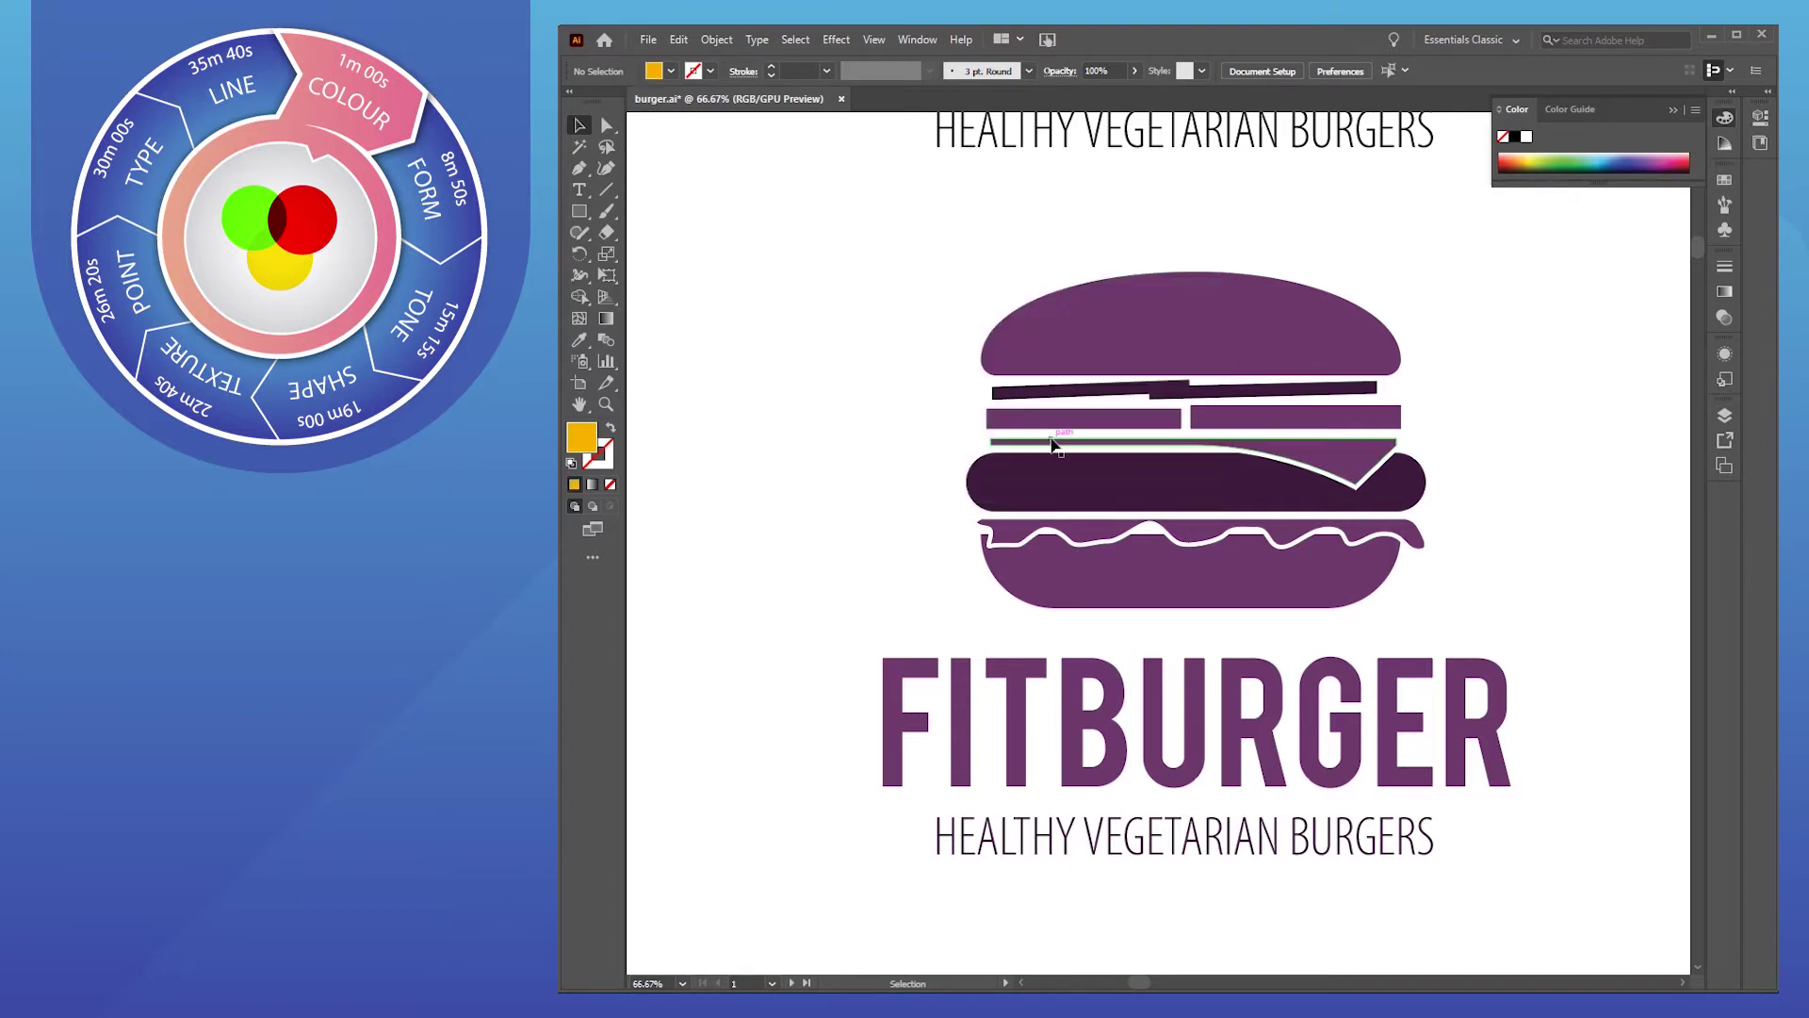
{"action": "left_click", "coordinate": [1055, 443]}
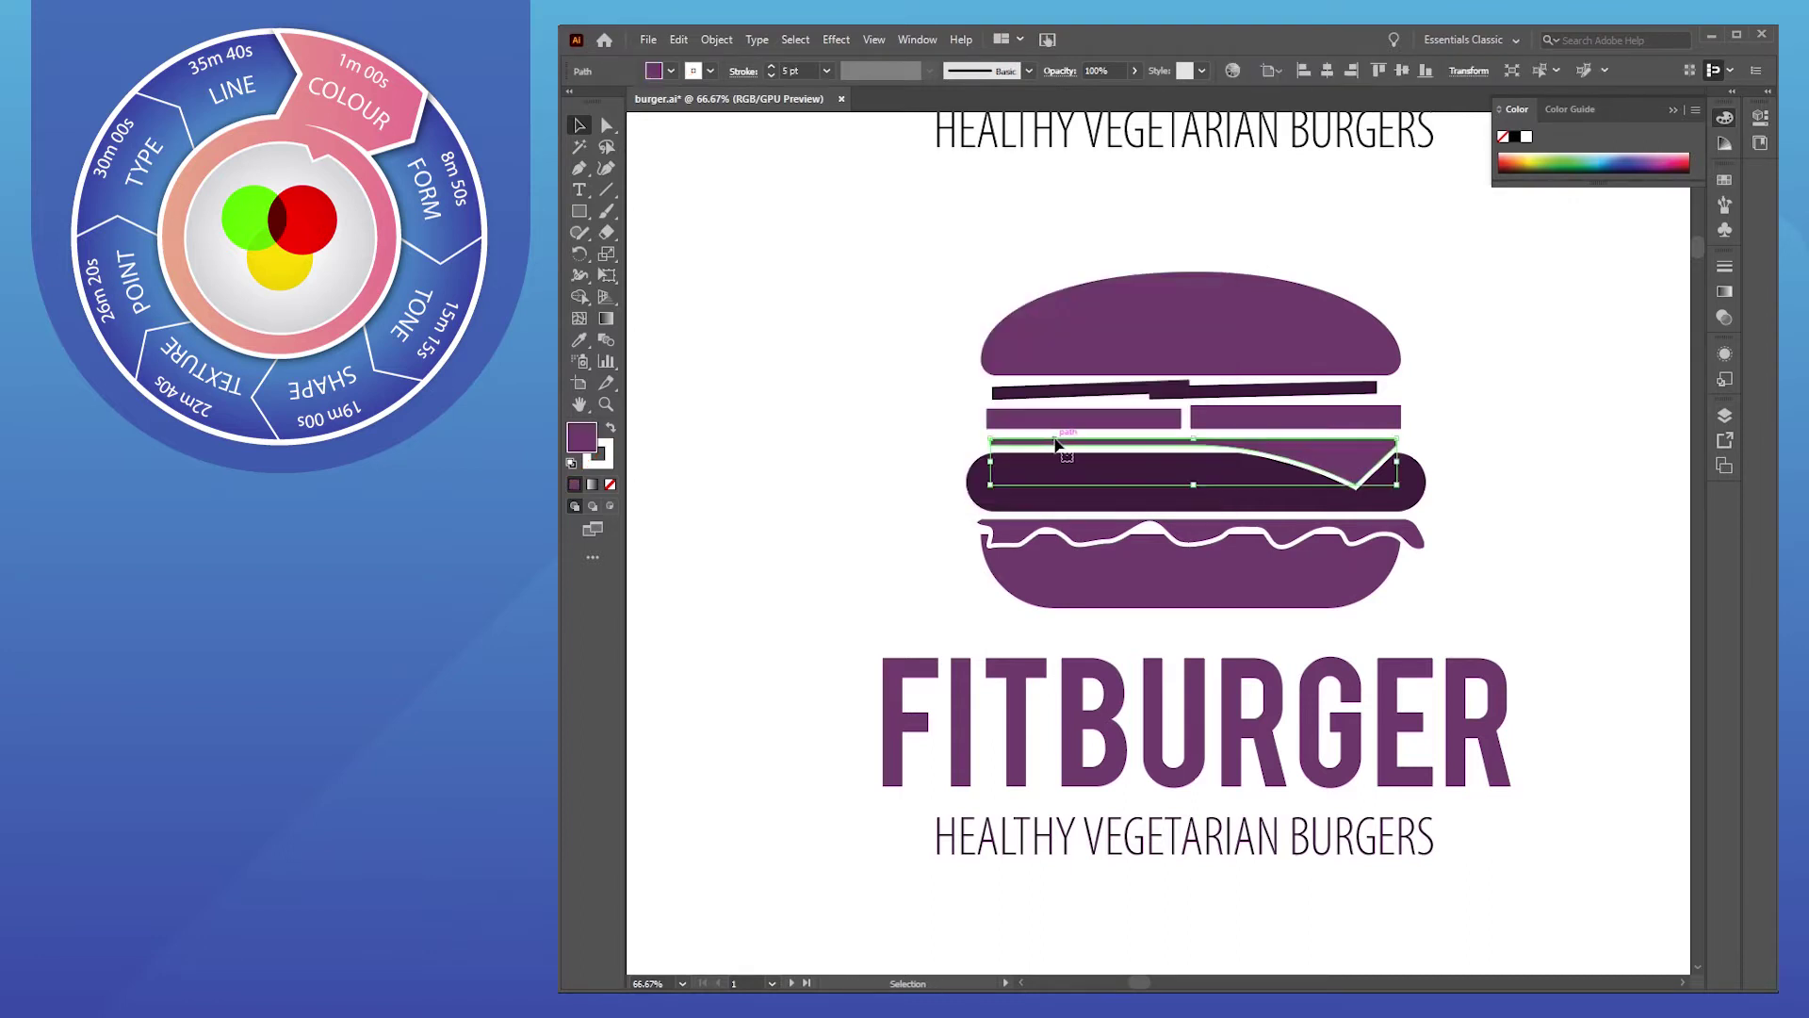
{"action": "double_click", "coordinate": [582, 440]}
{"action": "left_click", "coordinate": [998, 426]}
{"action": "left_click", "coordinate": [967, 223]}
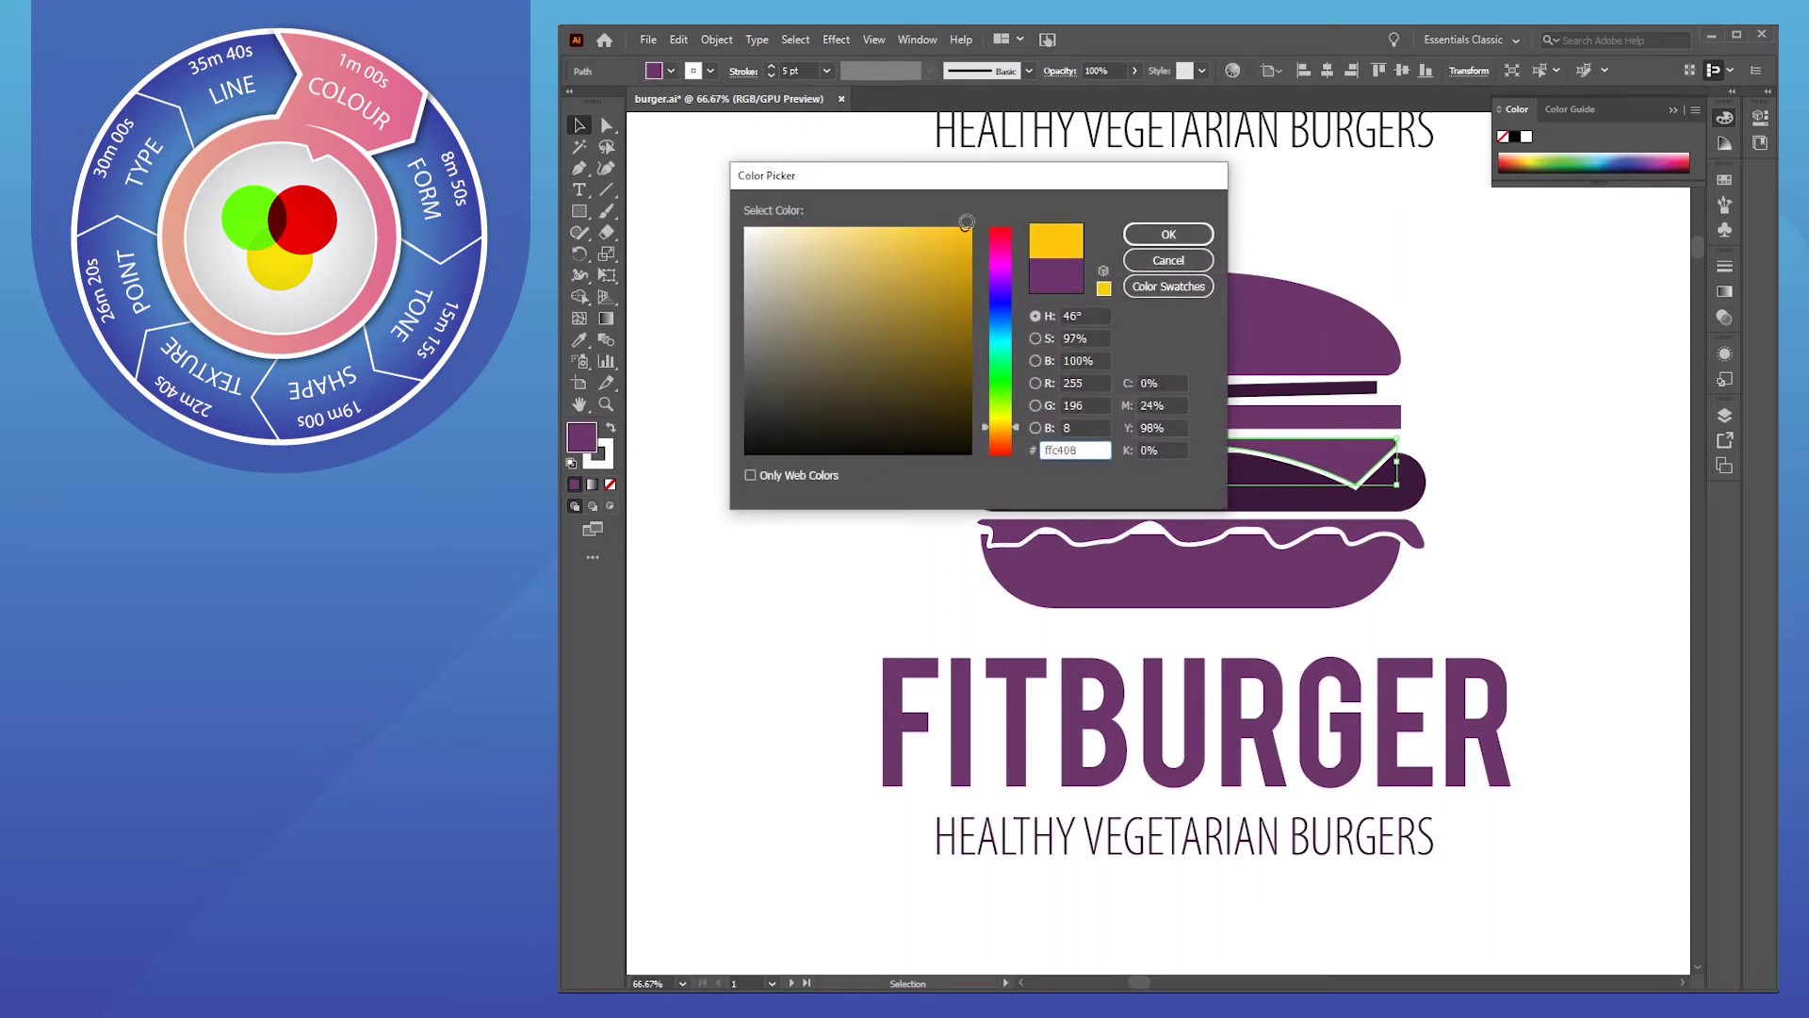
{"action": "left_click", "coordinate": [1169, 233]}
{"action": "left_click", "coordinate": [864, 323]}
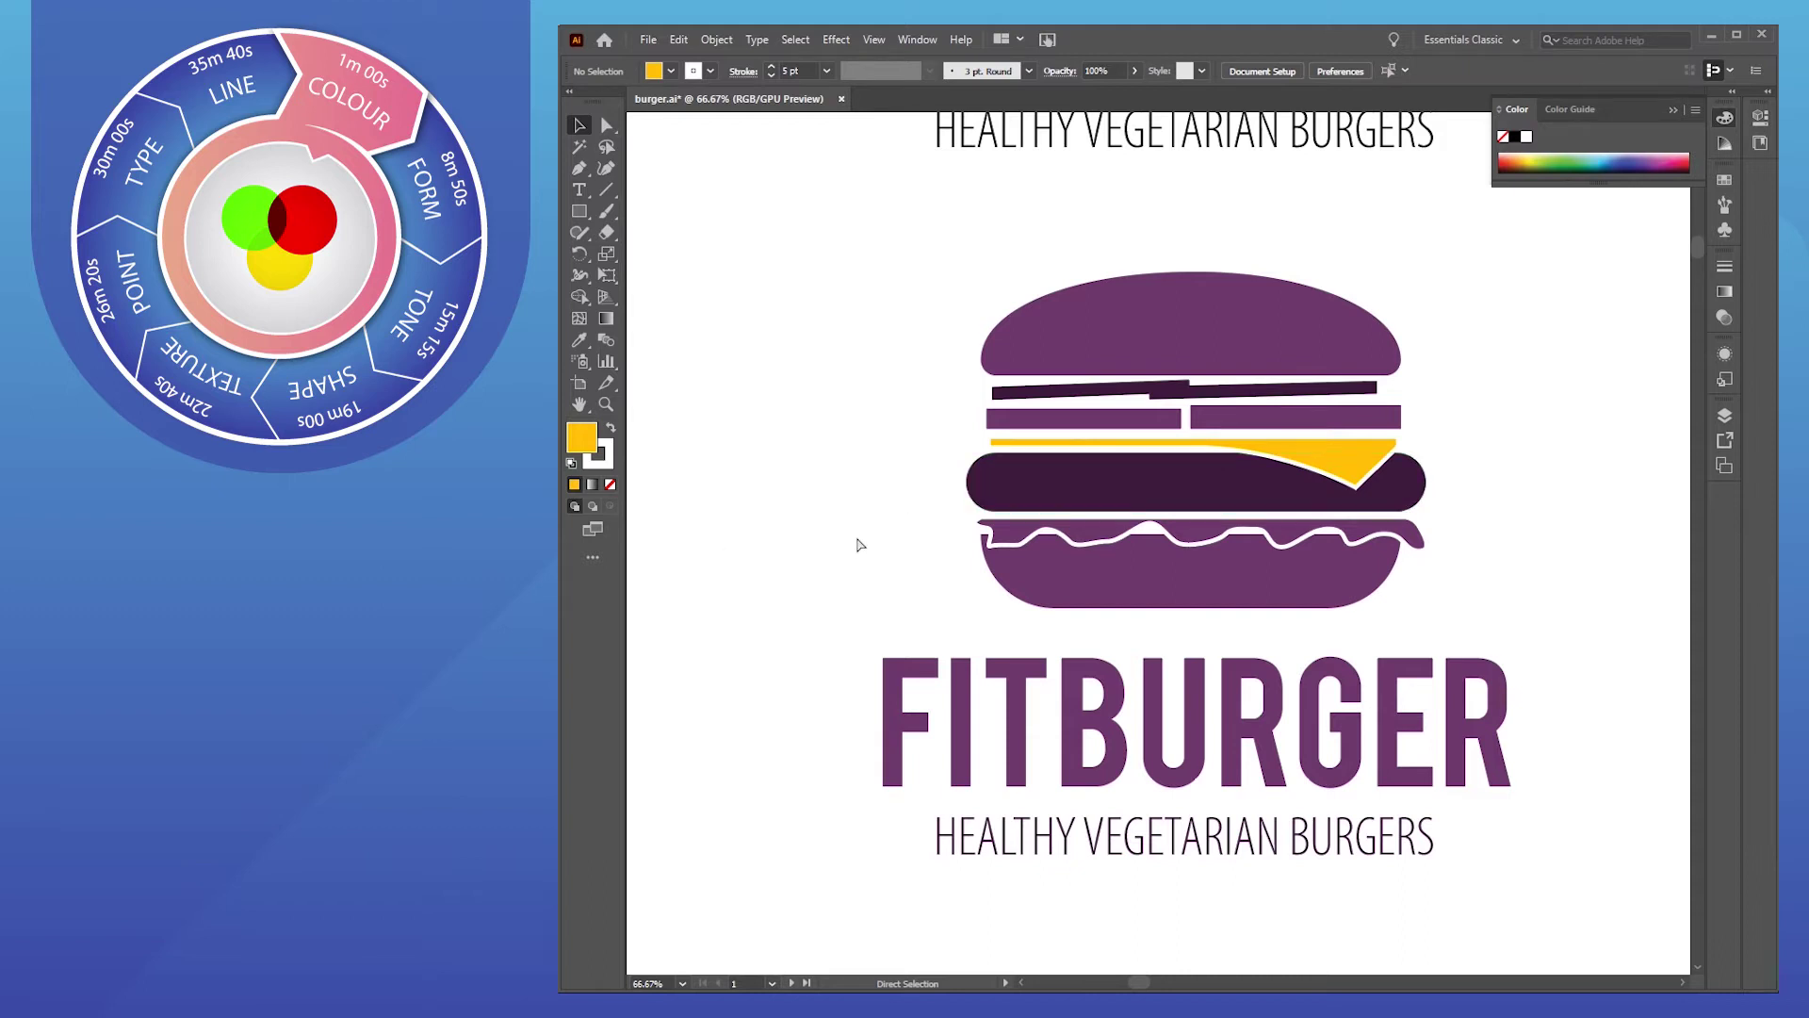
{"action": "left_click", "coordinate": [1127, 586]}
Eyedrop the cheese's gold onto the top and bottom buns
{"action": "key", "text": "o"}
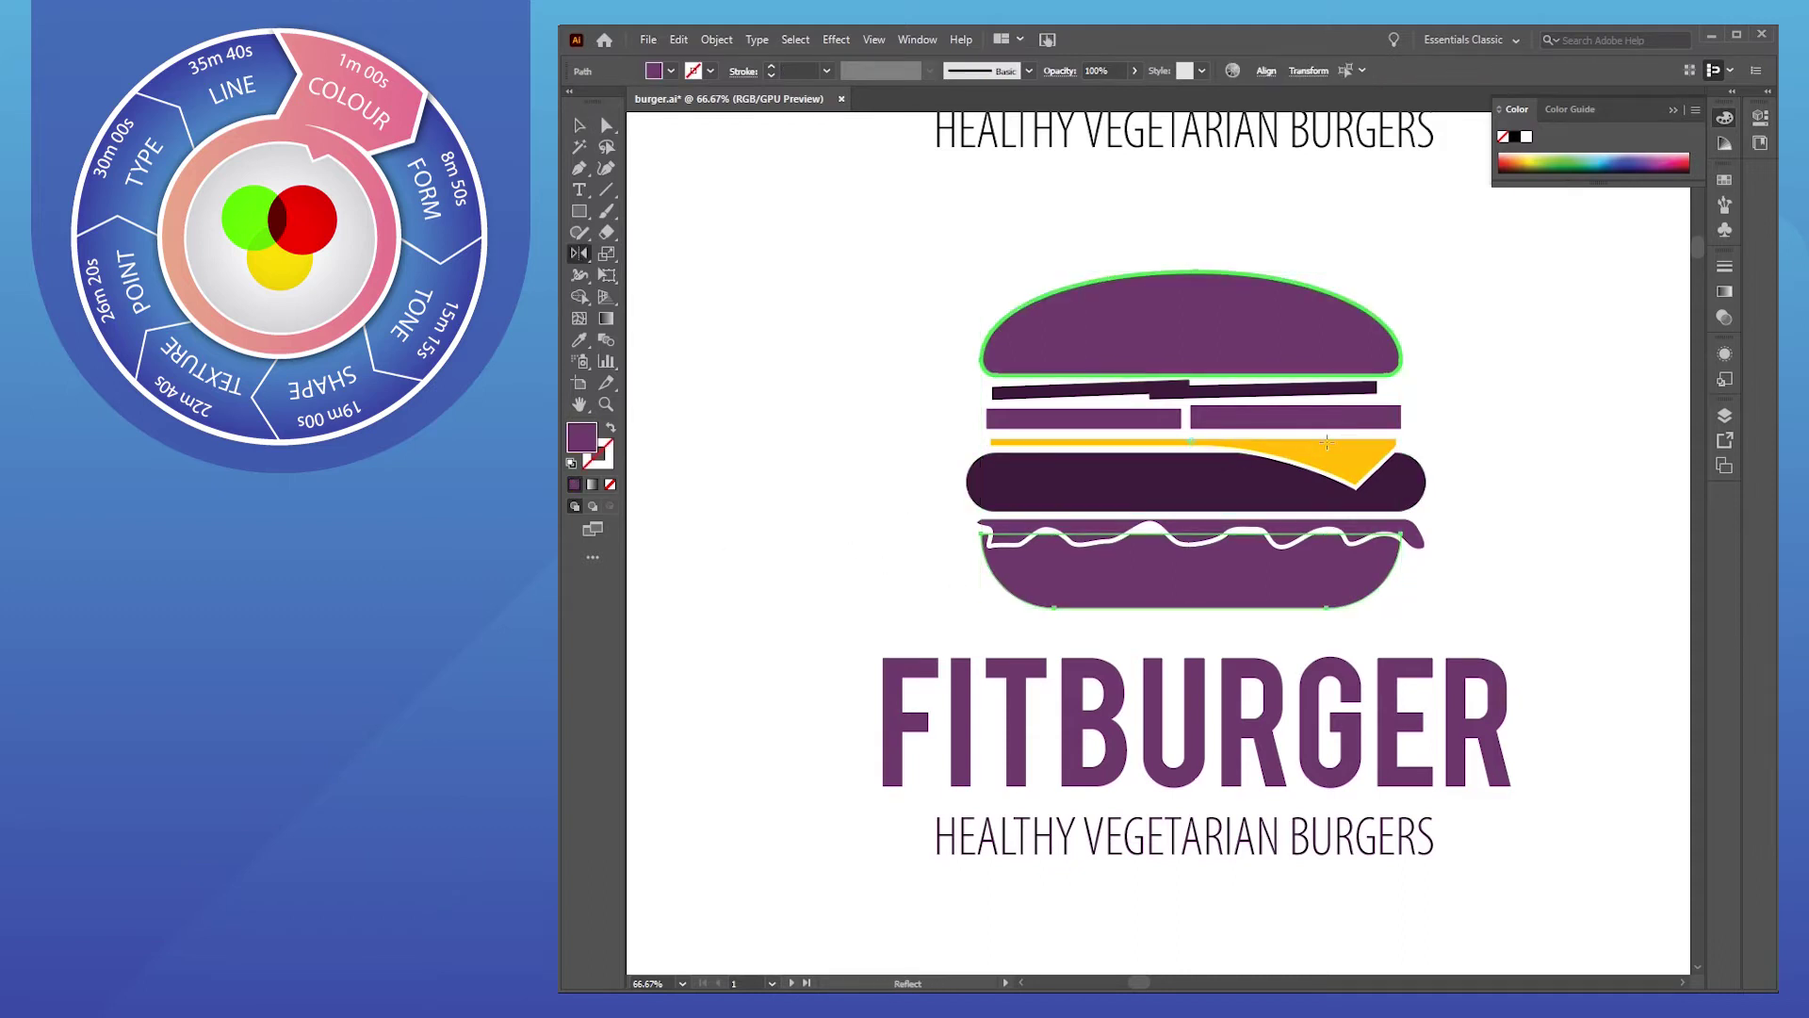
{"action": "key", "text": "i"}
{"action": "left_click", "coordinate": [1327, 442]}
{"action": "key", "text": "ctrl+shift+a"}
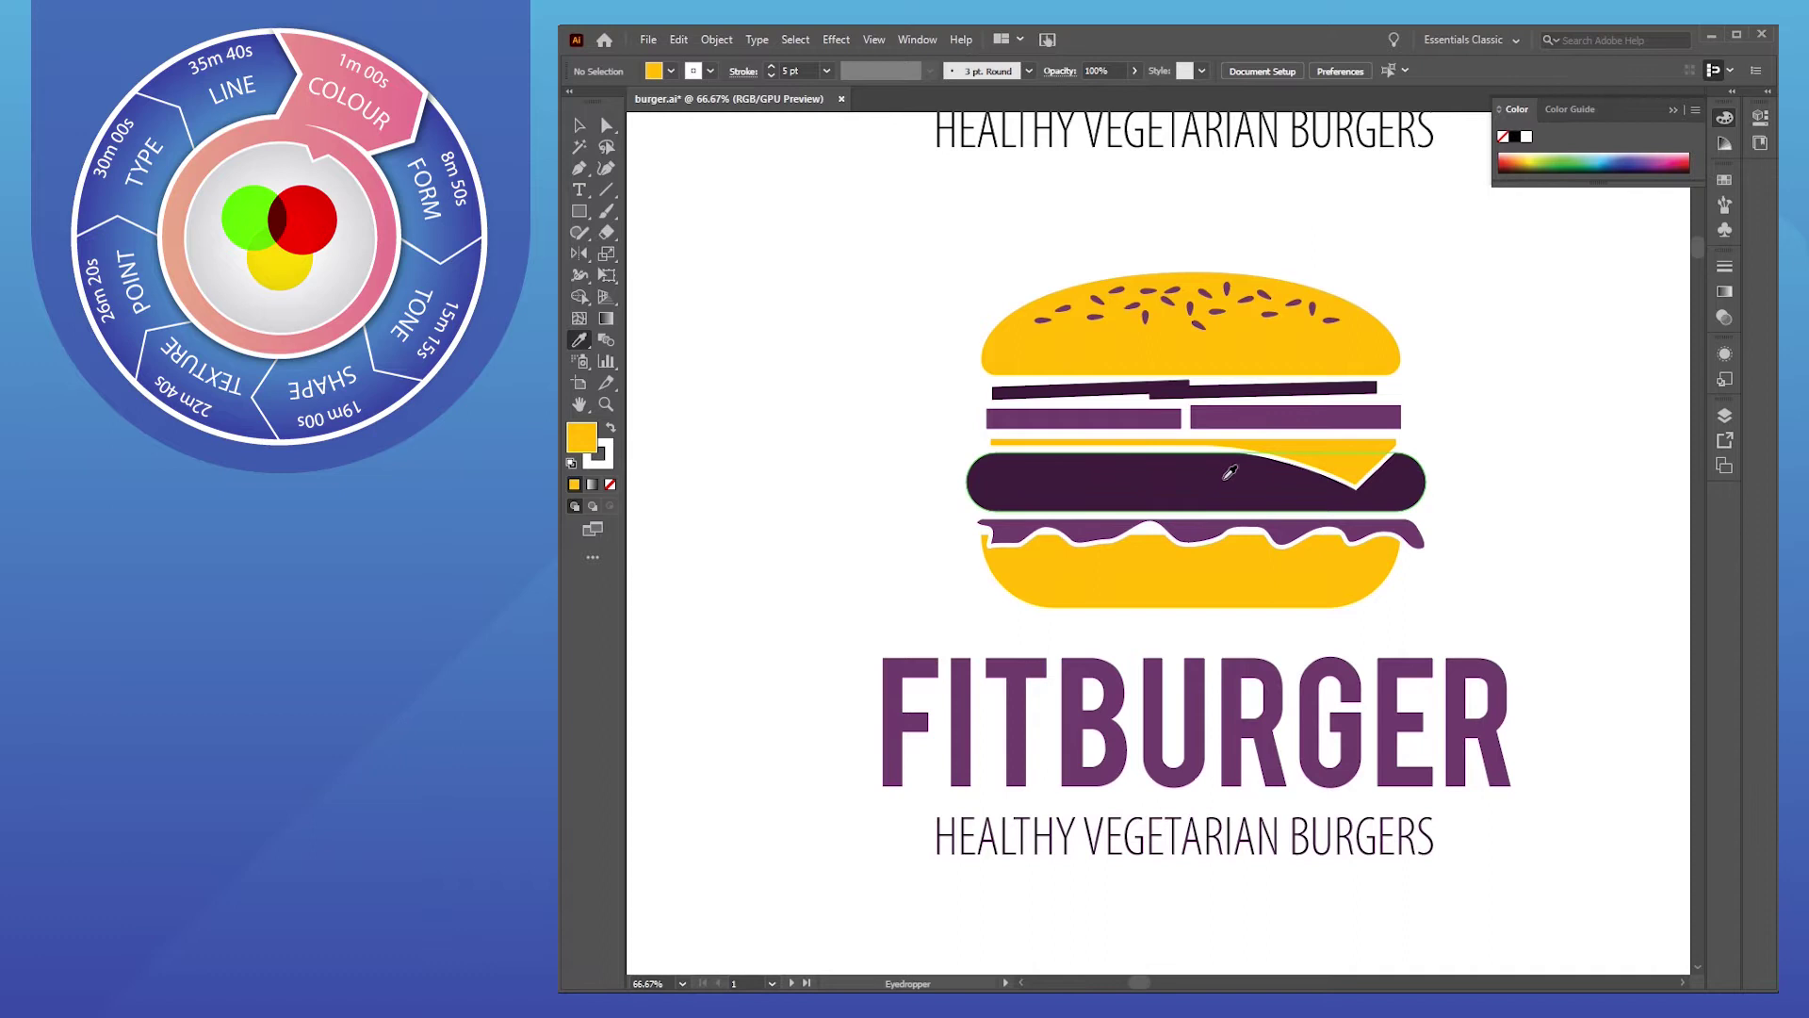
{"action": "key", "text": "v"}
Make the lower tagline gold from the bun and remove its white stroke
{"action": "left_click", "coordinate": [1066, 851]}
{"action": "key", "text": "i"}
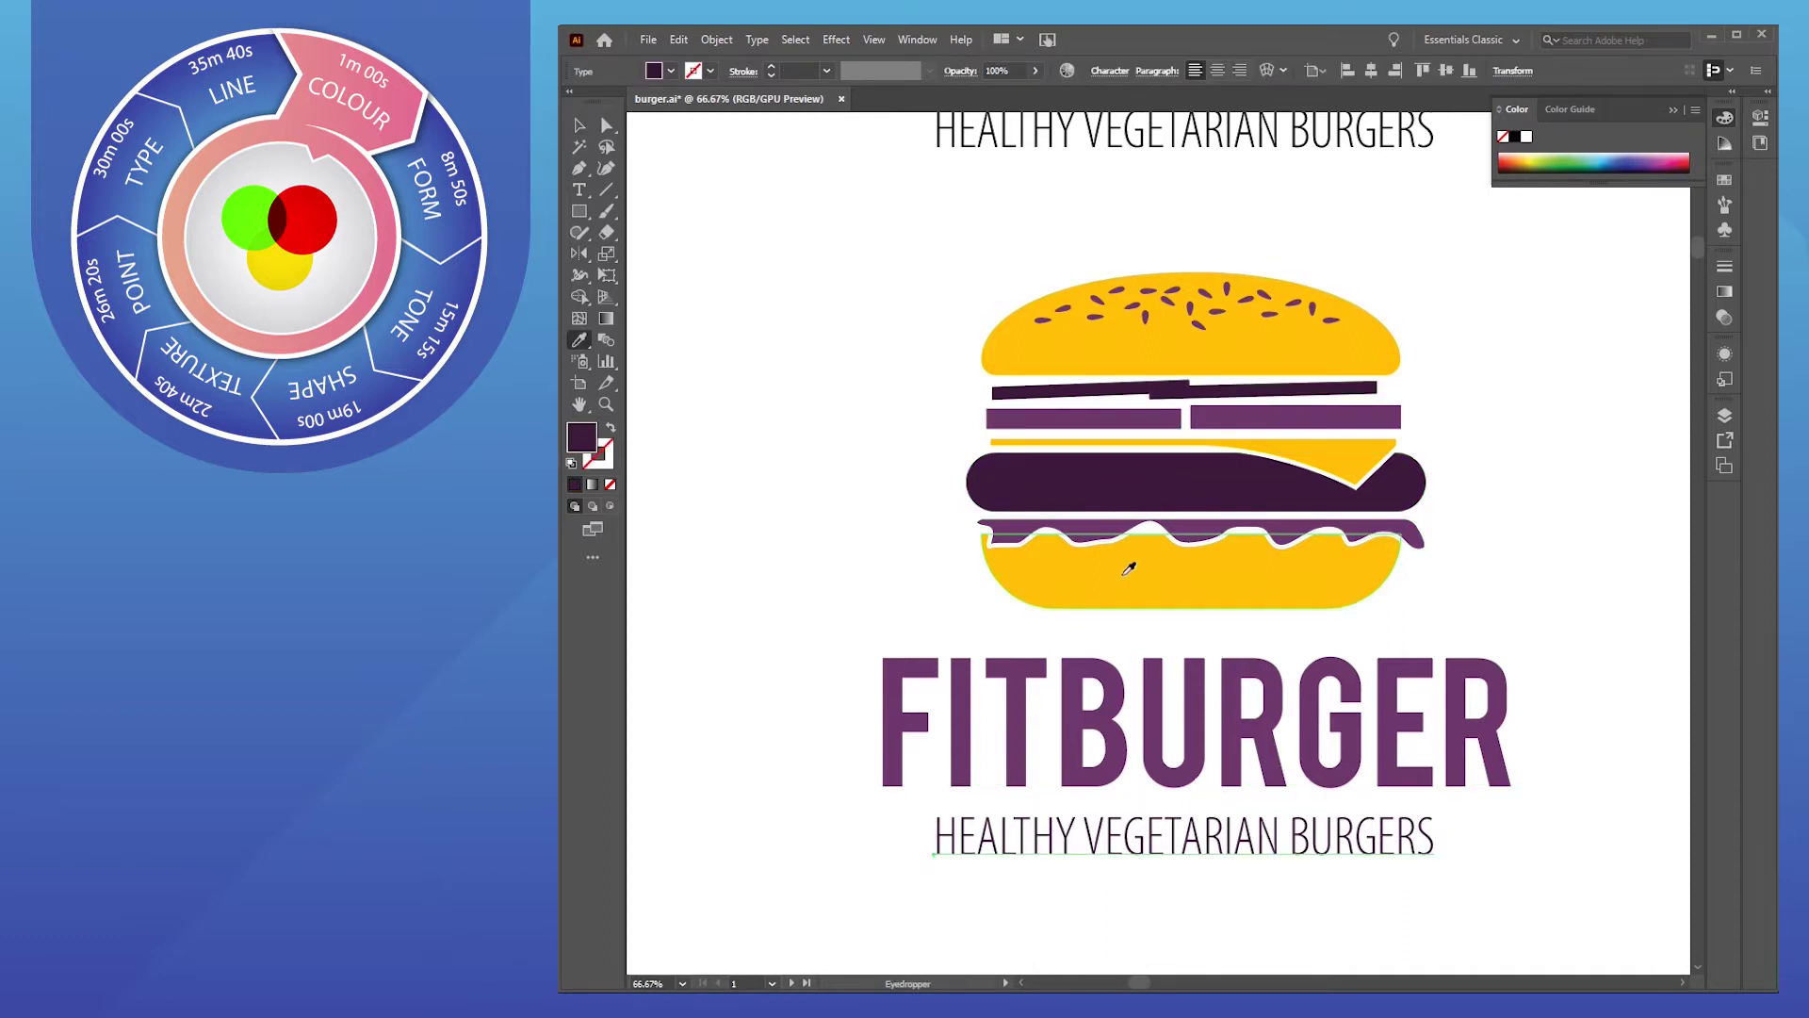
{"action": "left_click", "coordinate": [1138, 584]}
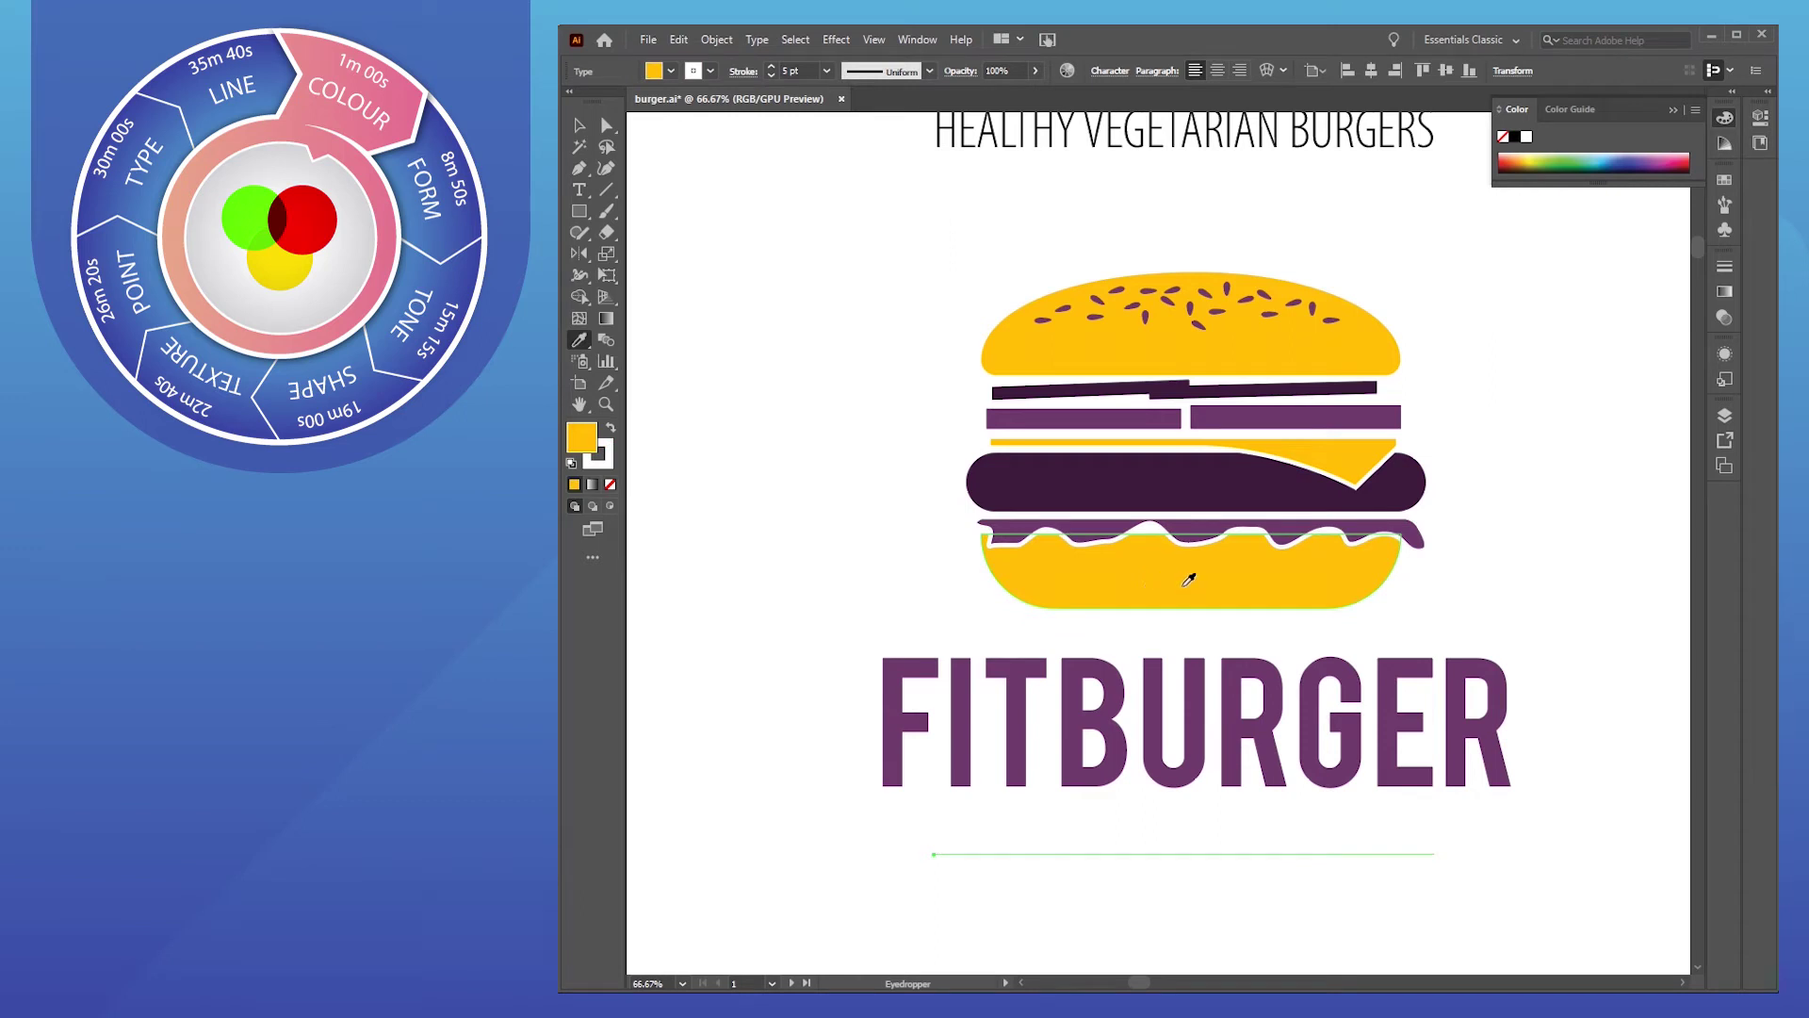
{"action": "left_click", "coordinate": [612, 454]}
{"action": "left_click", "coordinate": [610, 484]}
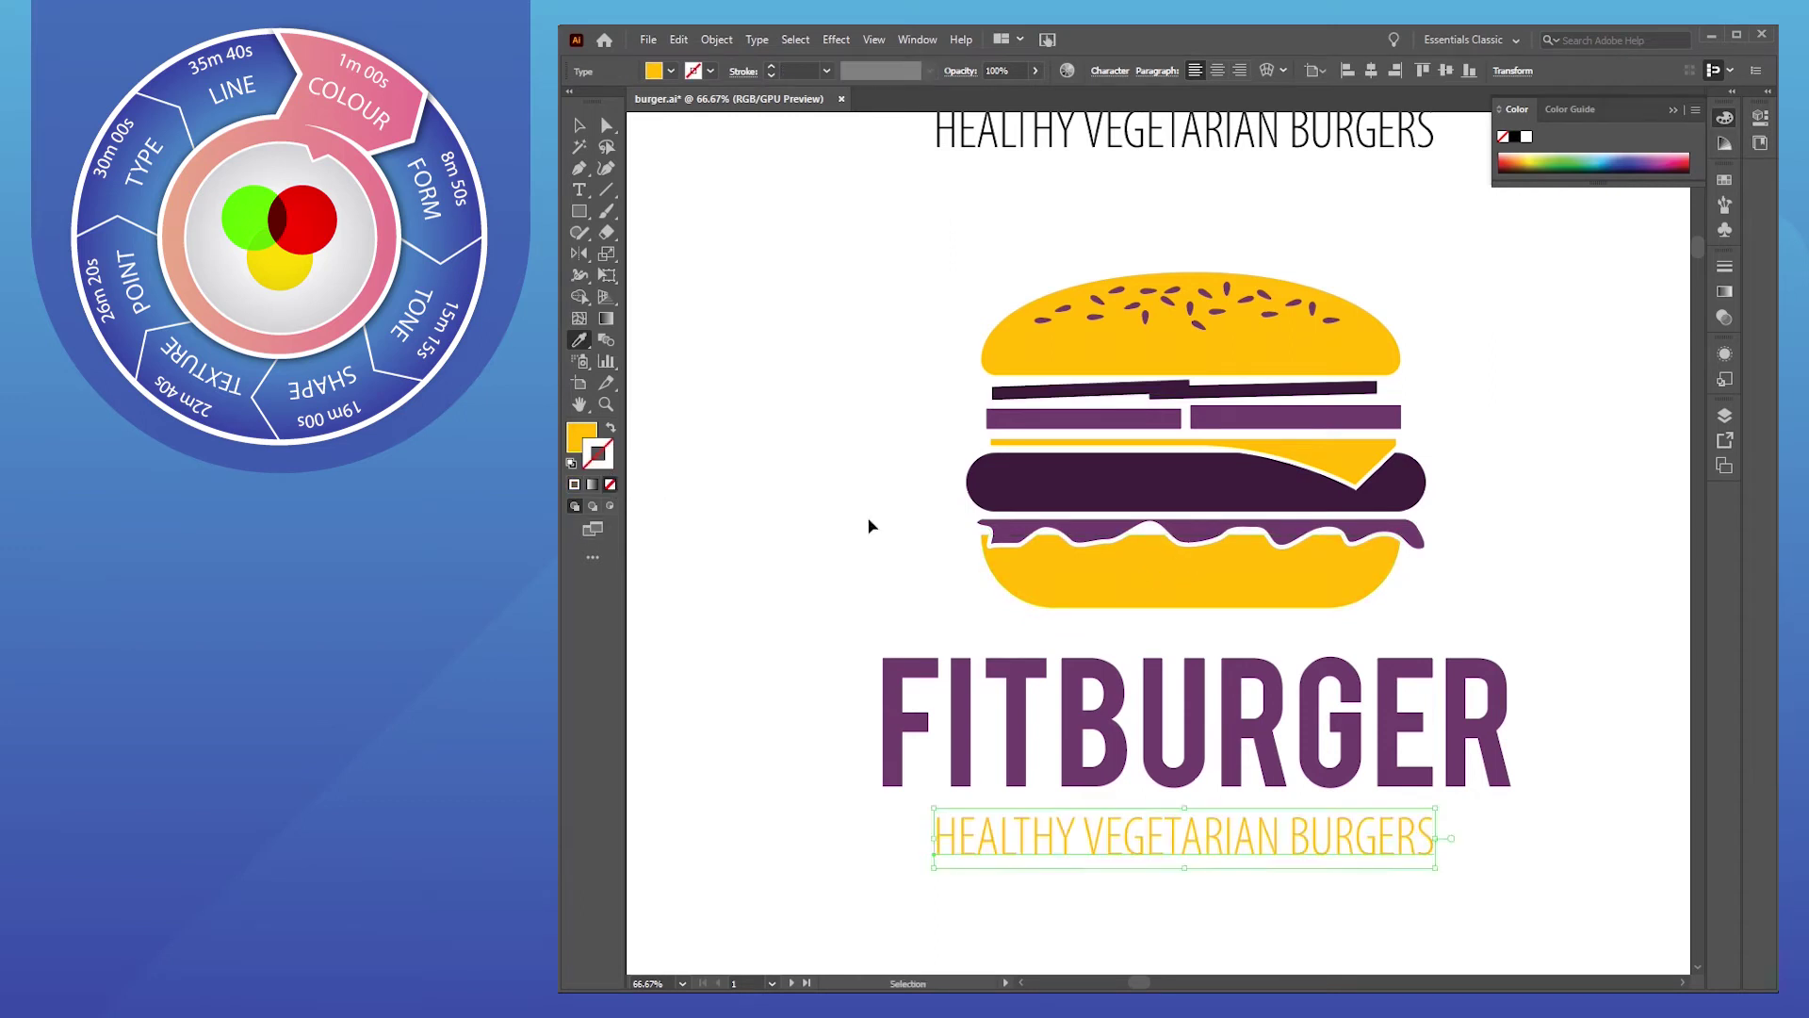
{"action": "left_click", "coordinate": [810, 538], "text": "ctrl"}
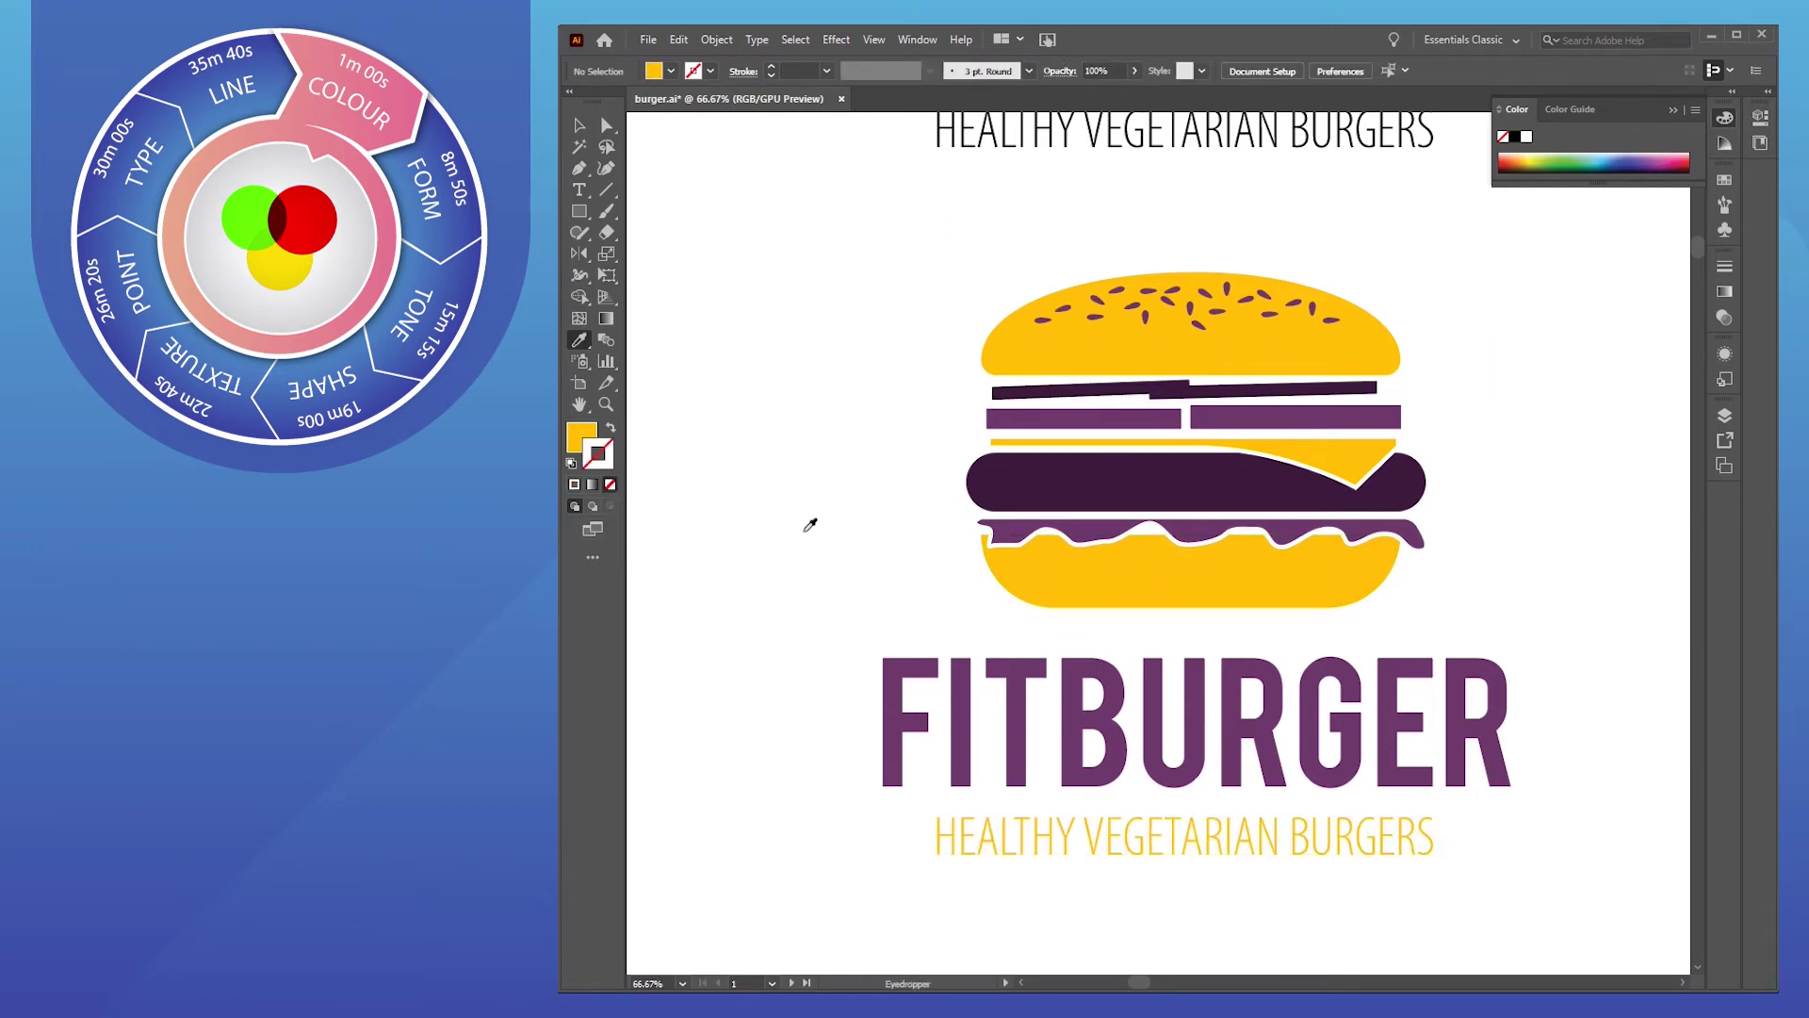
{"action": "key", "text": "ctrl+minus"}
{"action": "key", "text": "ctrl+minus"}
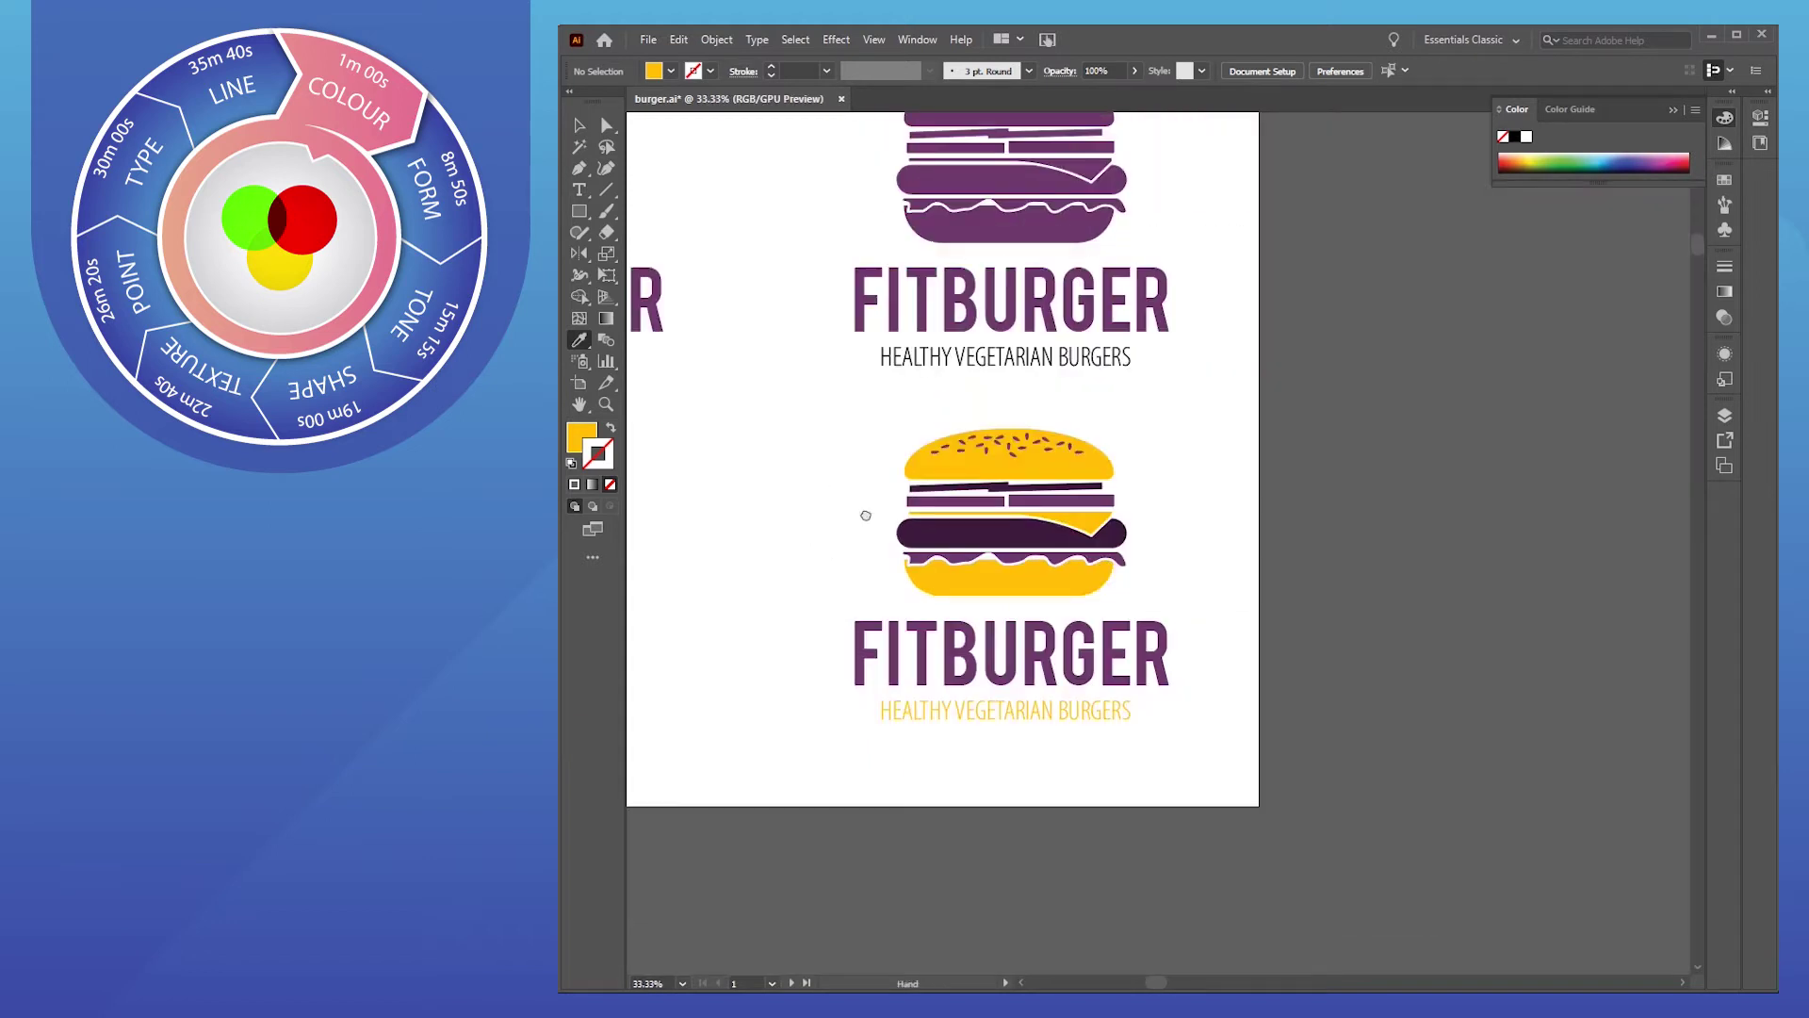
Drag a copy of the gold-and-purple logo straight left into the empty fourth slot
{"action": "left_click_drag", "start_coordinate": [860, 513], "coordinate": [1178, 654]}
{"action": "scroll", "coordinate": [1413, 782], "scroll_direction": "down", "scroll_amount": 1}
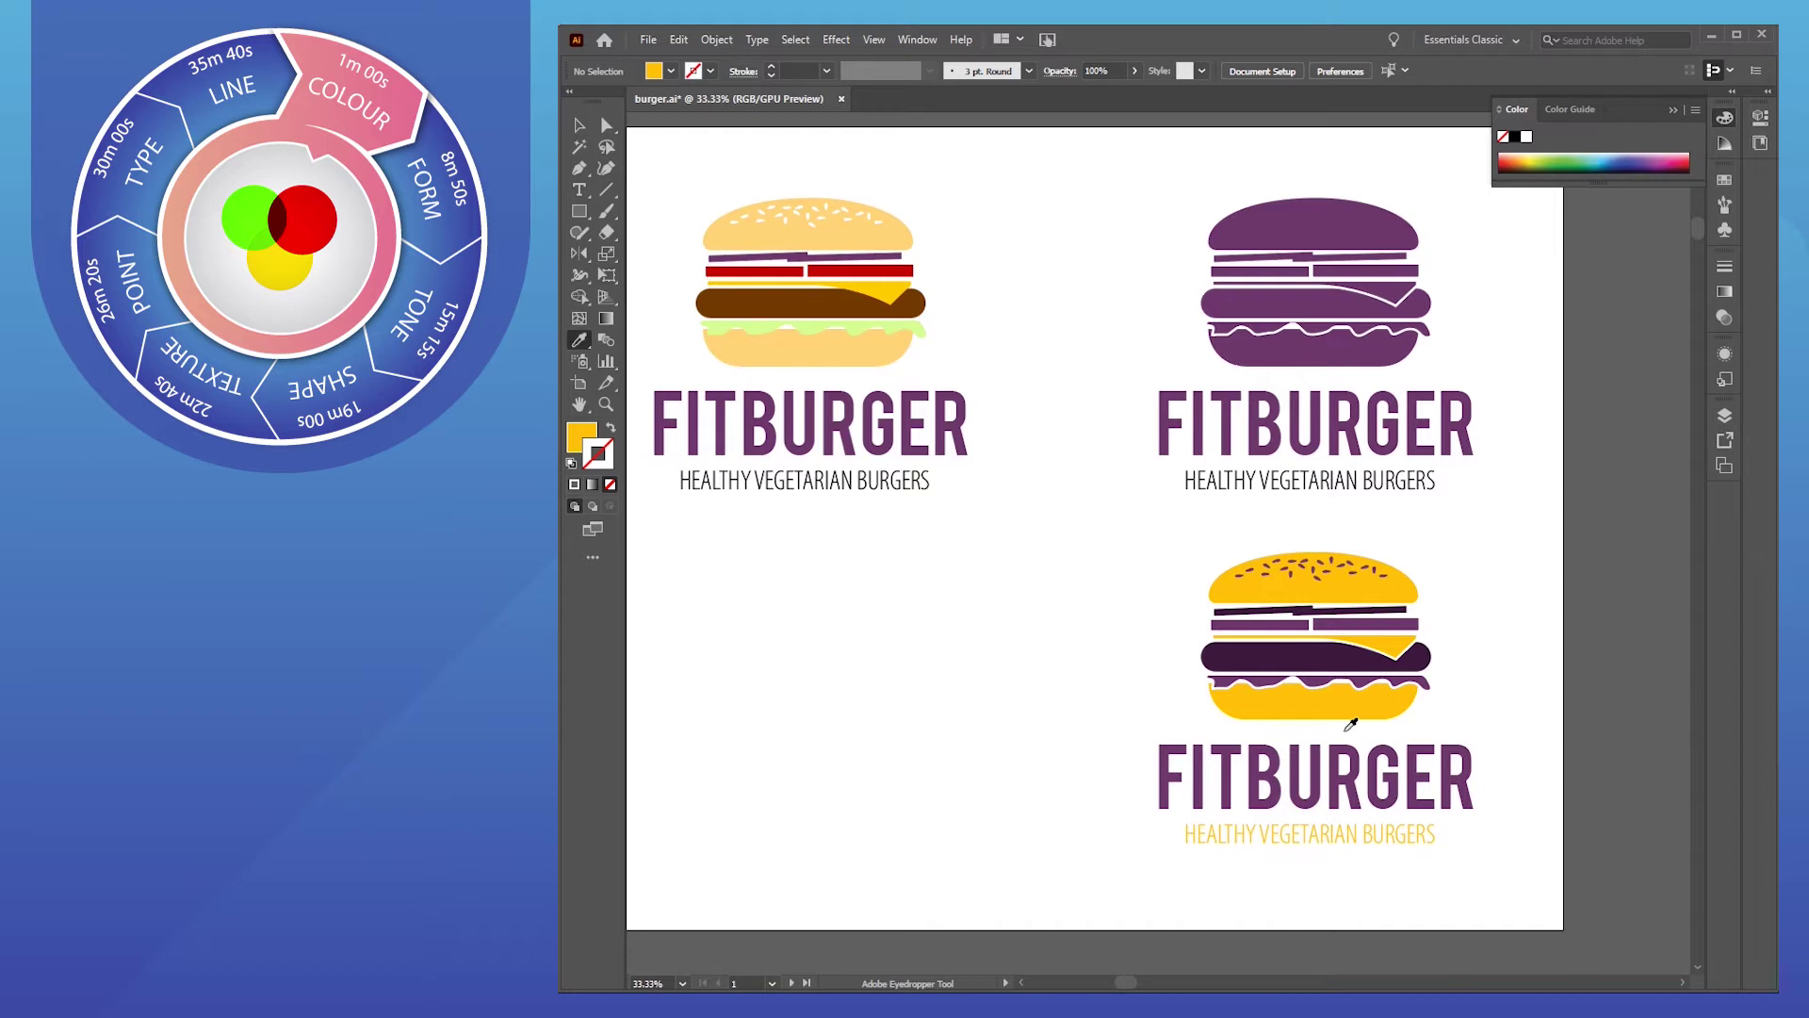
{"action": "scroll", "coordinate": [956, 575], "scroll_direction": "left", "scroll_amount": 1}
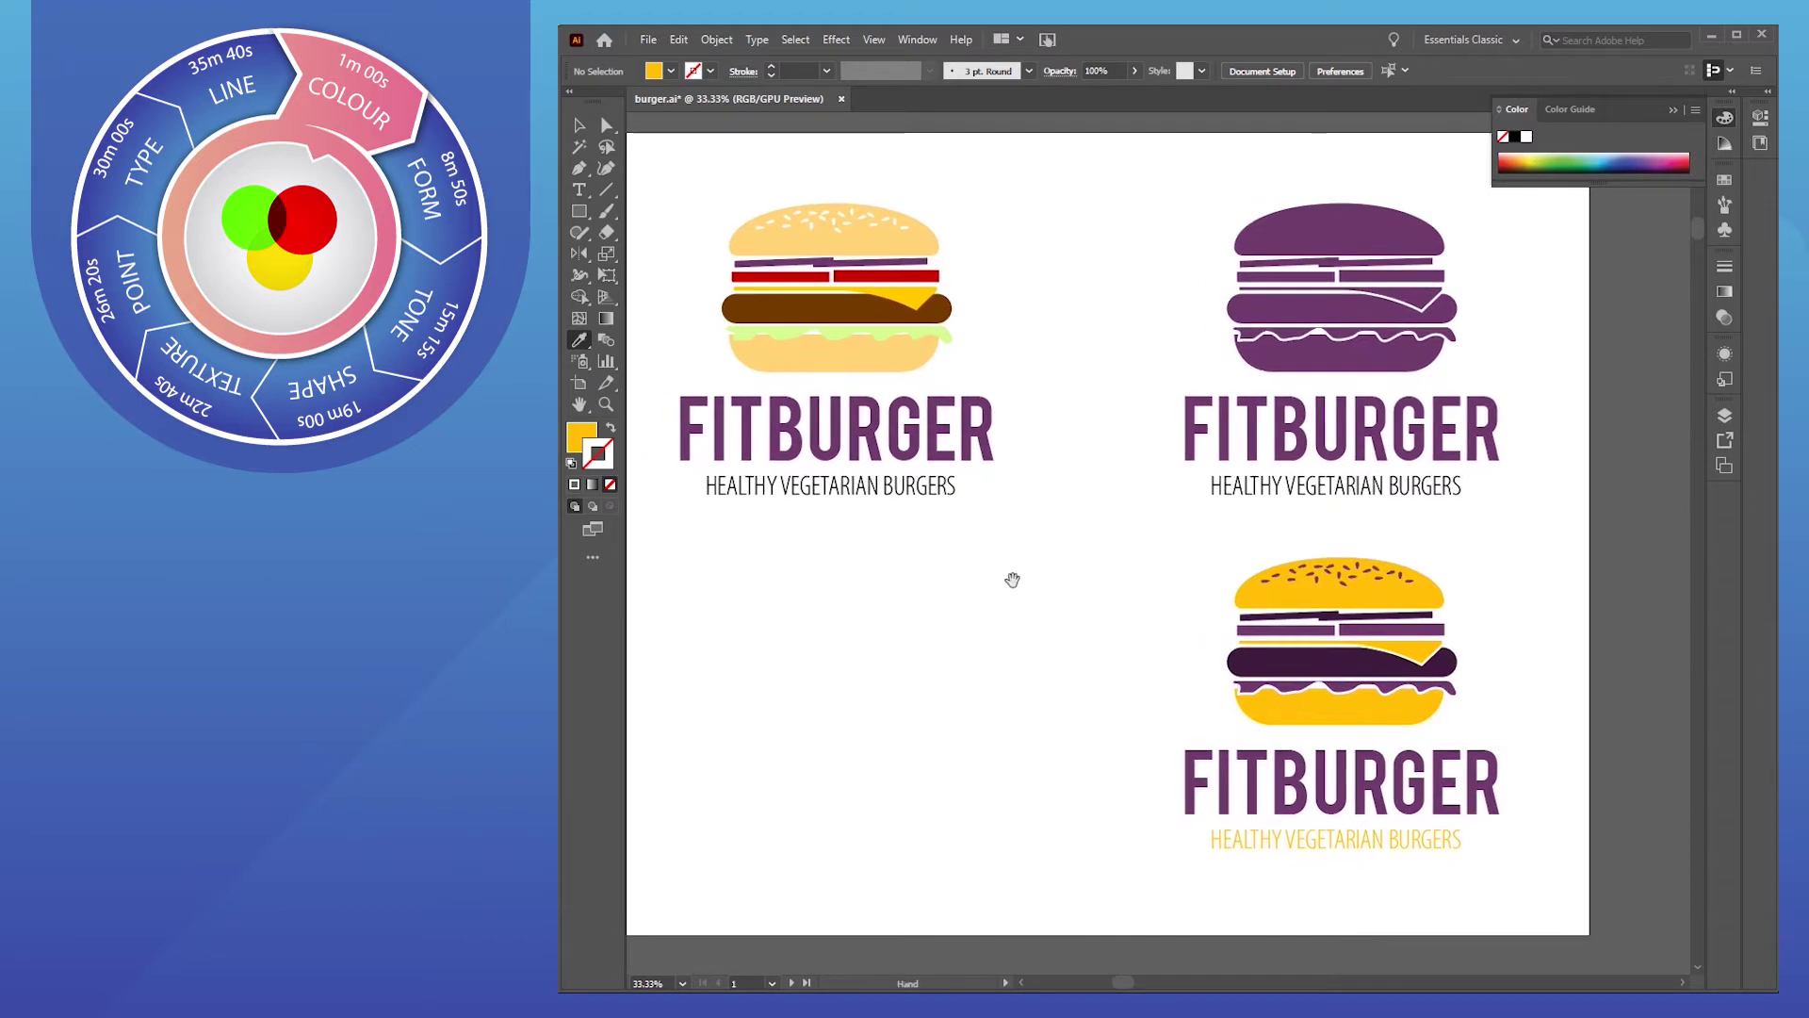
{"action": "left_click", "coordinate": [581, 124]}
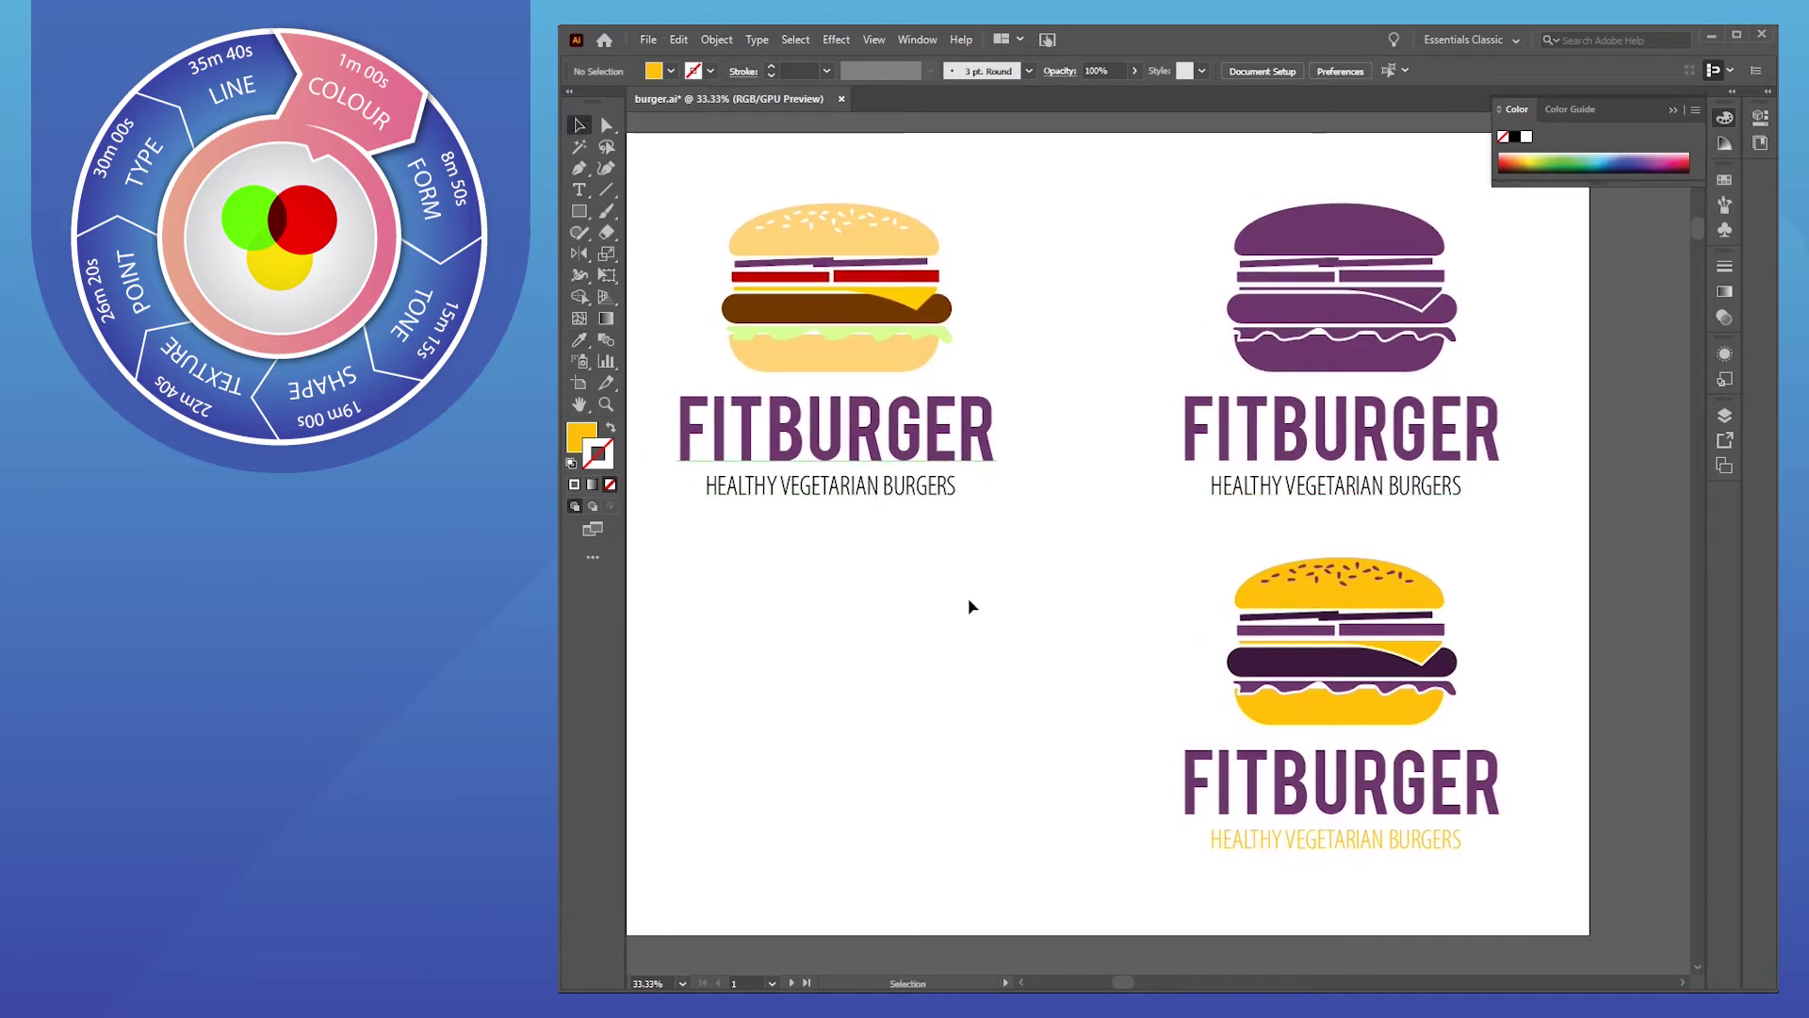
{"action": "scroll", "coordinate": [1402, 736], "scroll_direction": "up", "scroll_amount": 1}
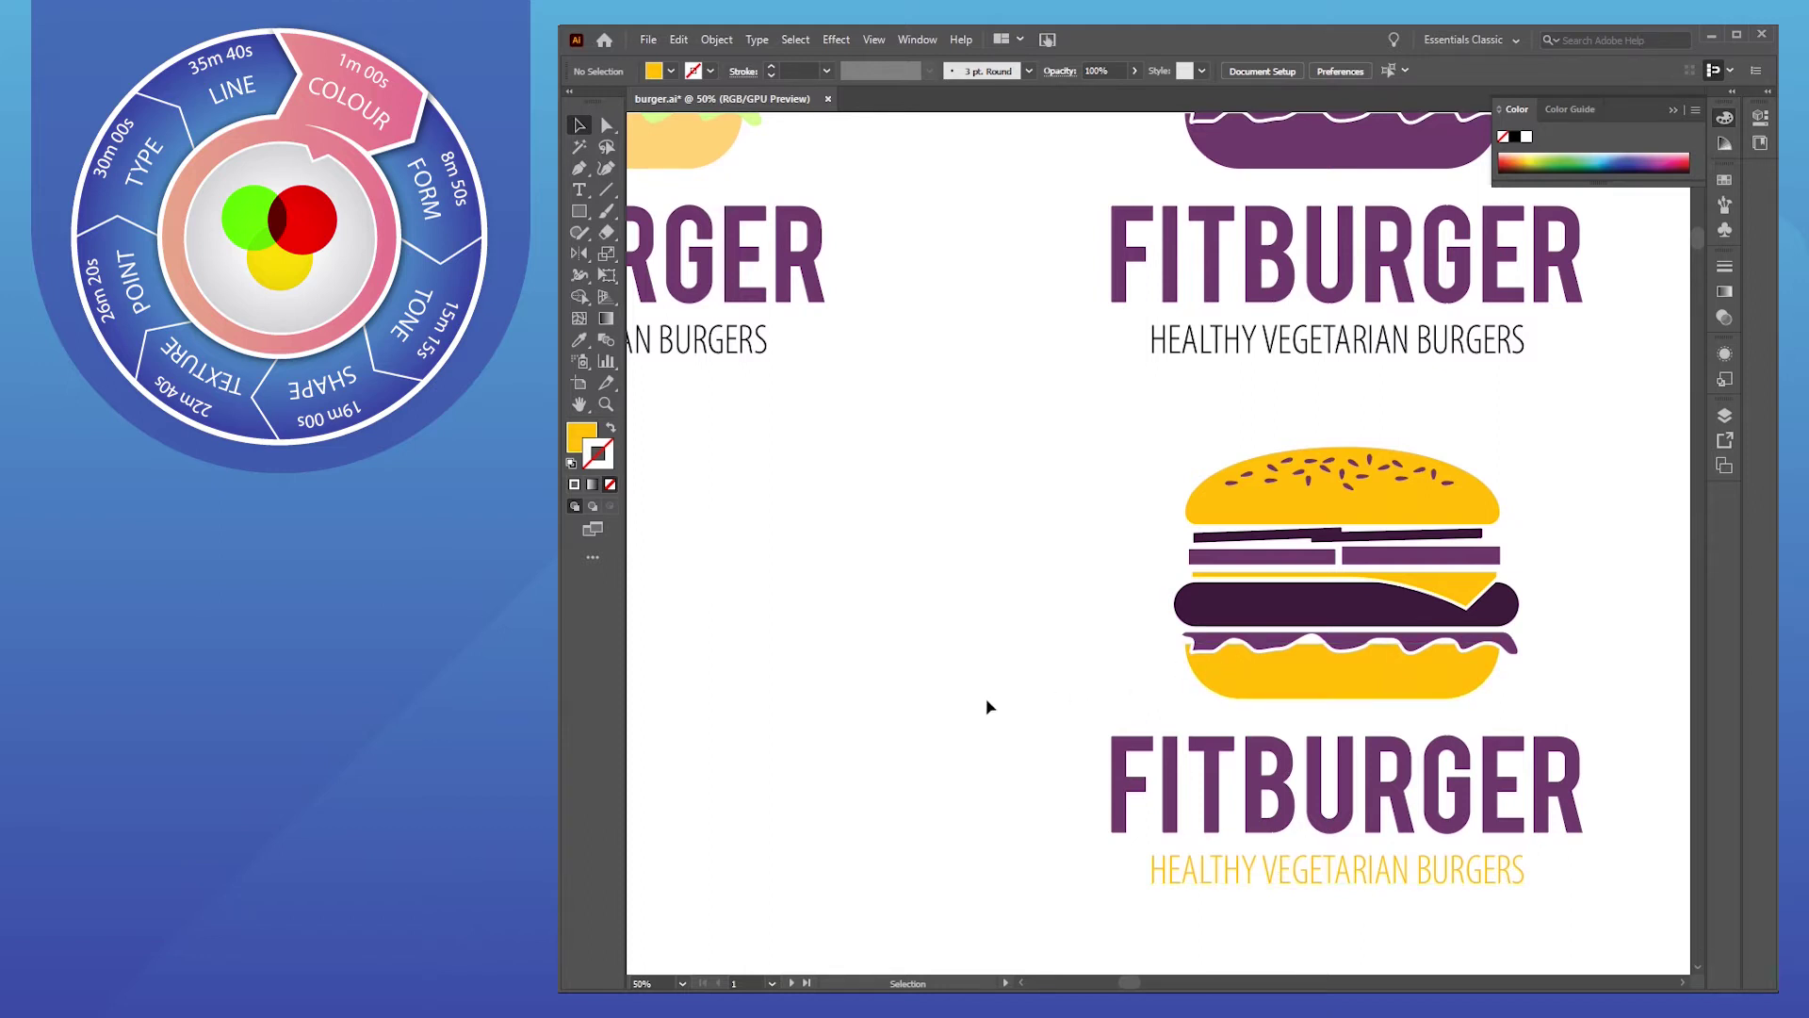
{"action": "scroll", "coordinate": [986, 707], "scroll_direction": "down", "scroll_amount": 1}
{"action": "scroll", "coordinate": [970, 687], "scroll_direction": "left", "scroll_amount": 2}
{"action": "left_click", "coordinate": [1514, 788]}
{"action": "left_click_drag", "start_coordinate": [1513, 788], "coordinate": [1001, 787]}
Turn the bottom-left burger's buns lime green
{"action": "left_click", "coordinate": [1078, 751]}
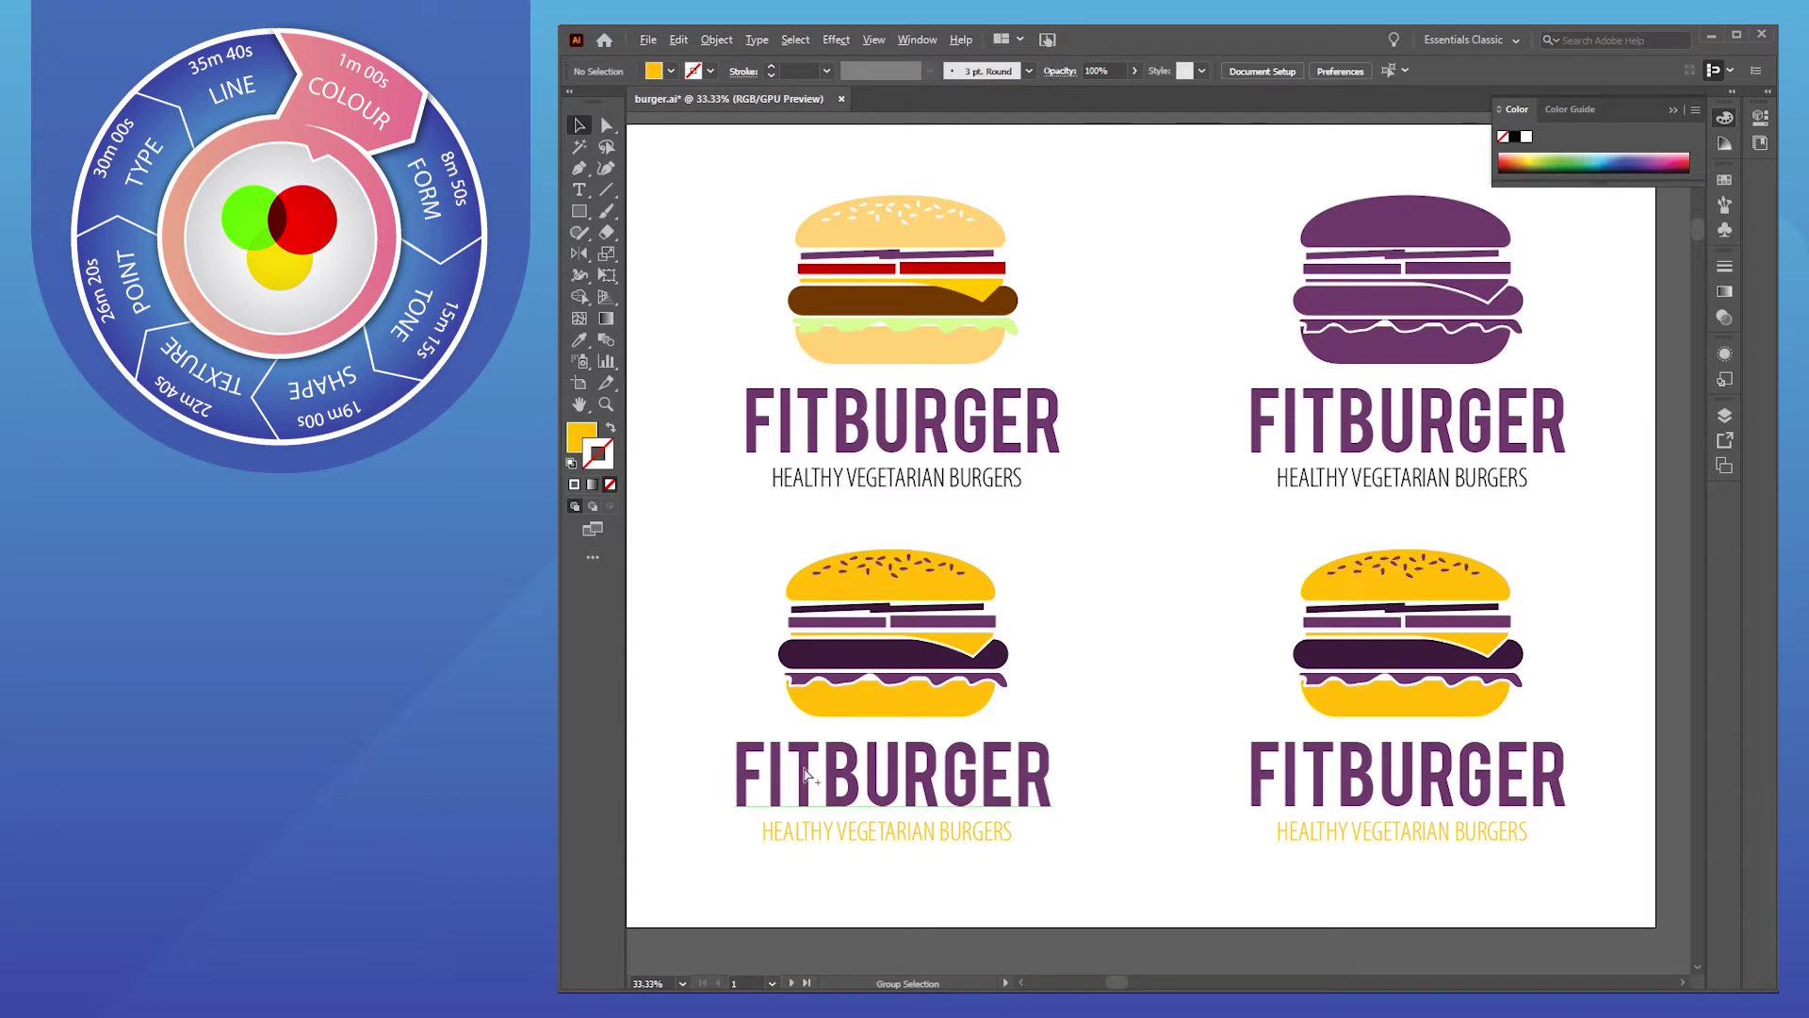
{"action": "scroll", "coordinate": [1037, 754], "scroll_direction": "up", "scroll_amount": 1}
{"action": "scroll", "coordinate": [1010, 735], "scroll_direction": "left", "scroll_amount": 1}
{"action": "scroll", "coordinate": [1037, 726], "scroll_direction": "up", "scroll_amount": 1}
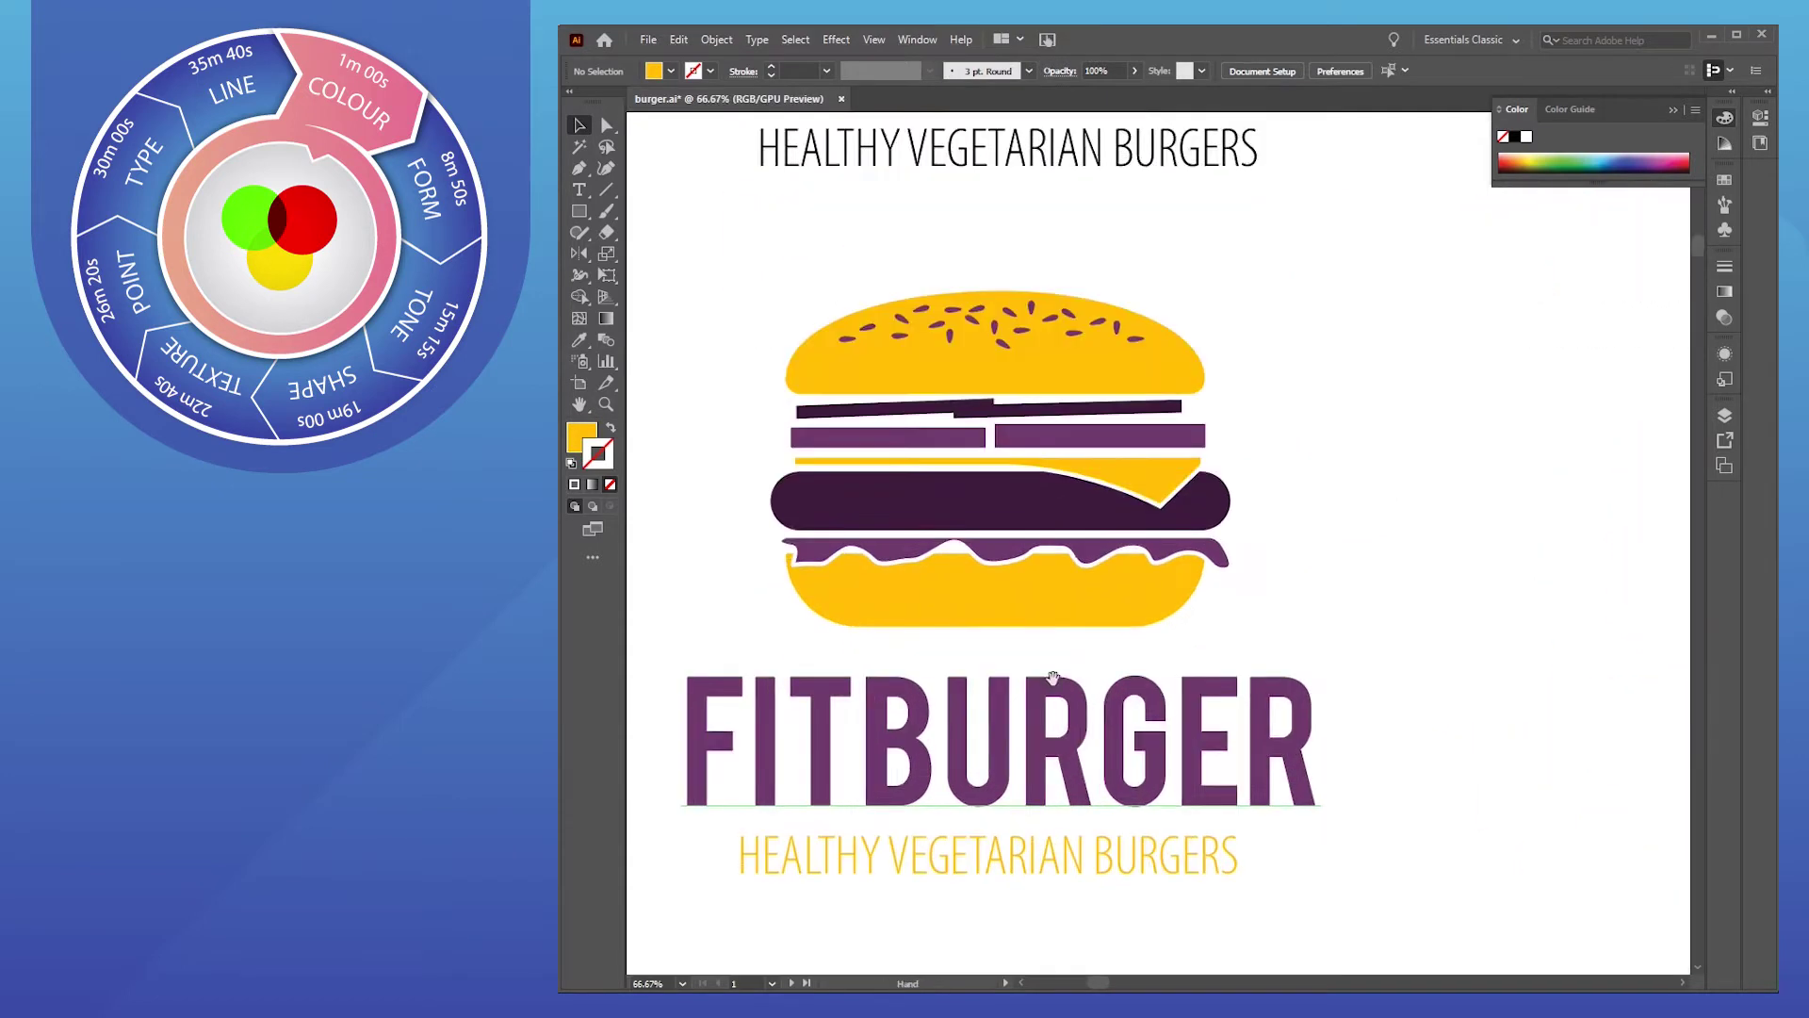
{"action": "scroll", "coordinate": [1110, 699], "scroll_direction": "left", "scroll_amount": 1}
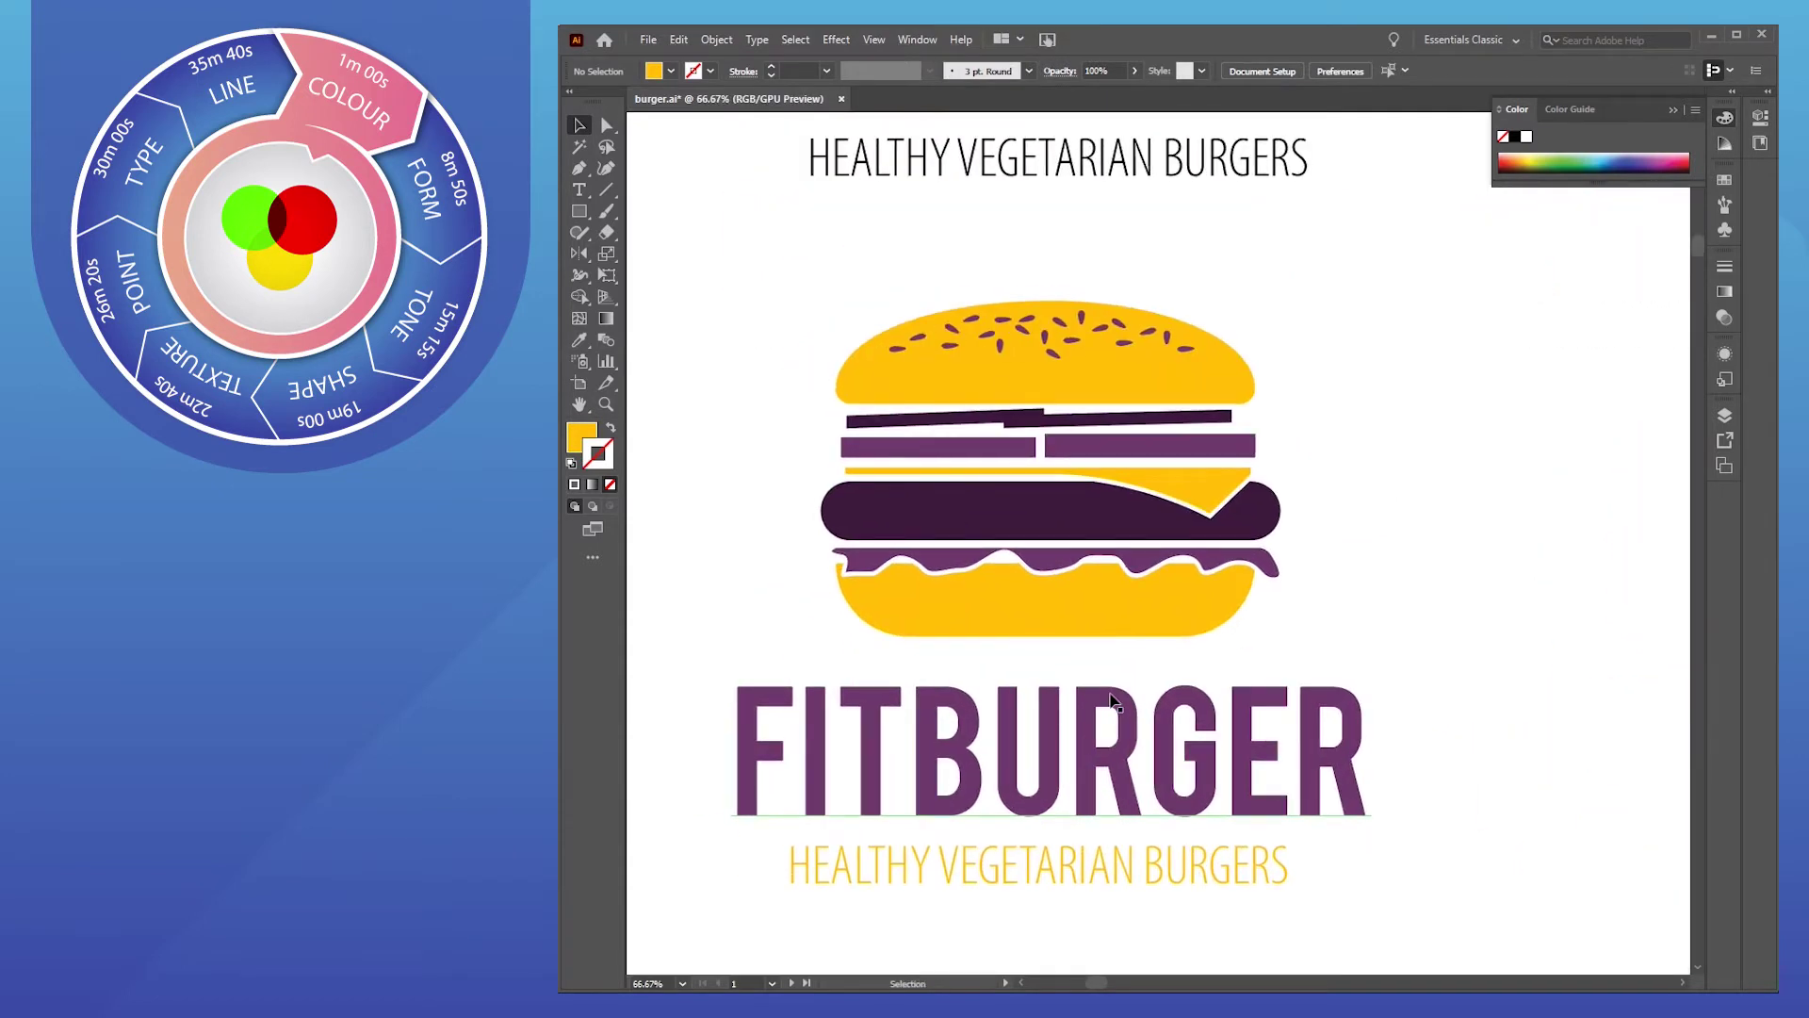
{"action": "scroll", "coordinate": [1112, 697], "scroll_direction": "down", "scroll_amount": 2}
{"action": "left_click_drag", "start_coordinate": [1157, 669], "coordinate": [1157, 680]}
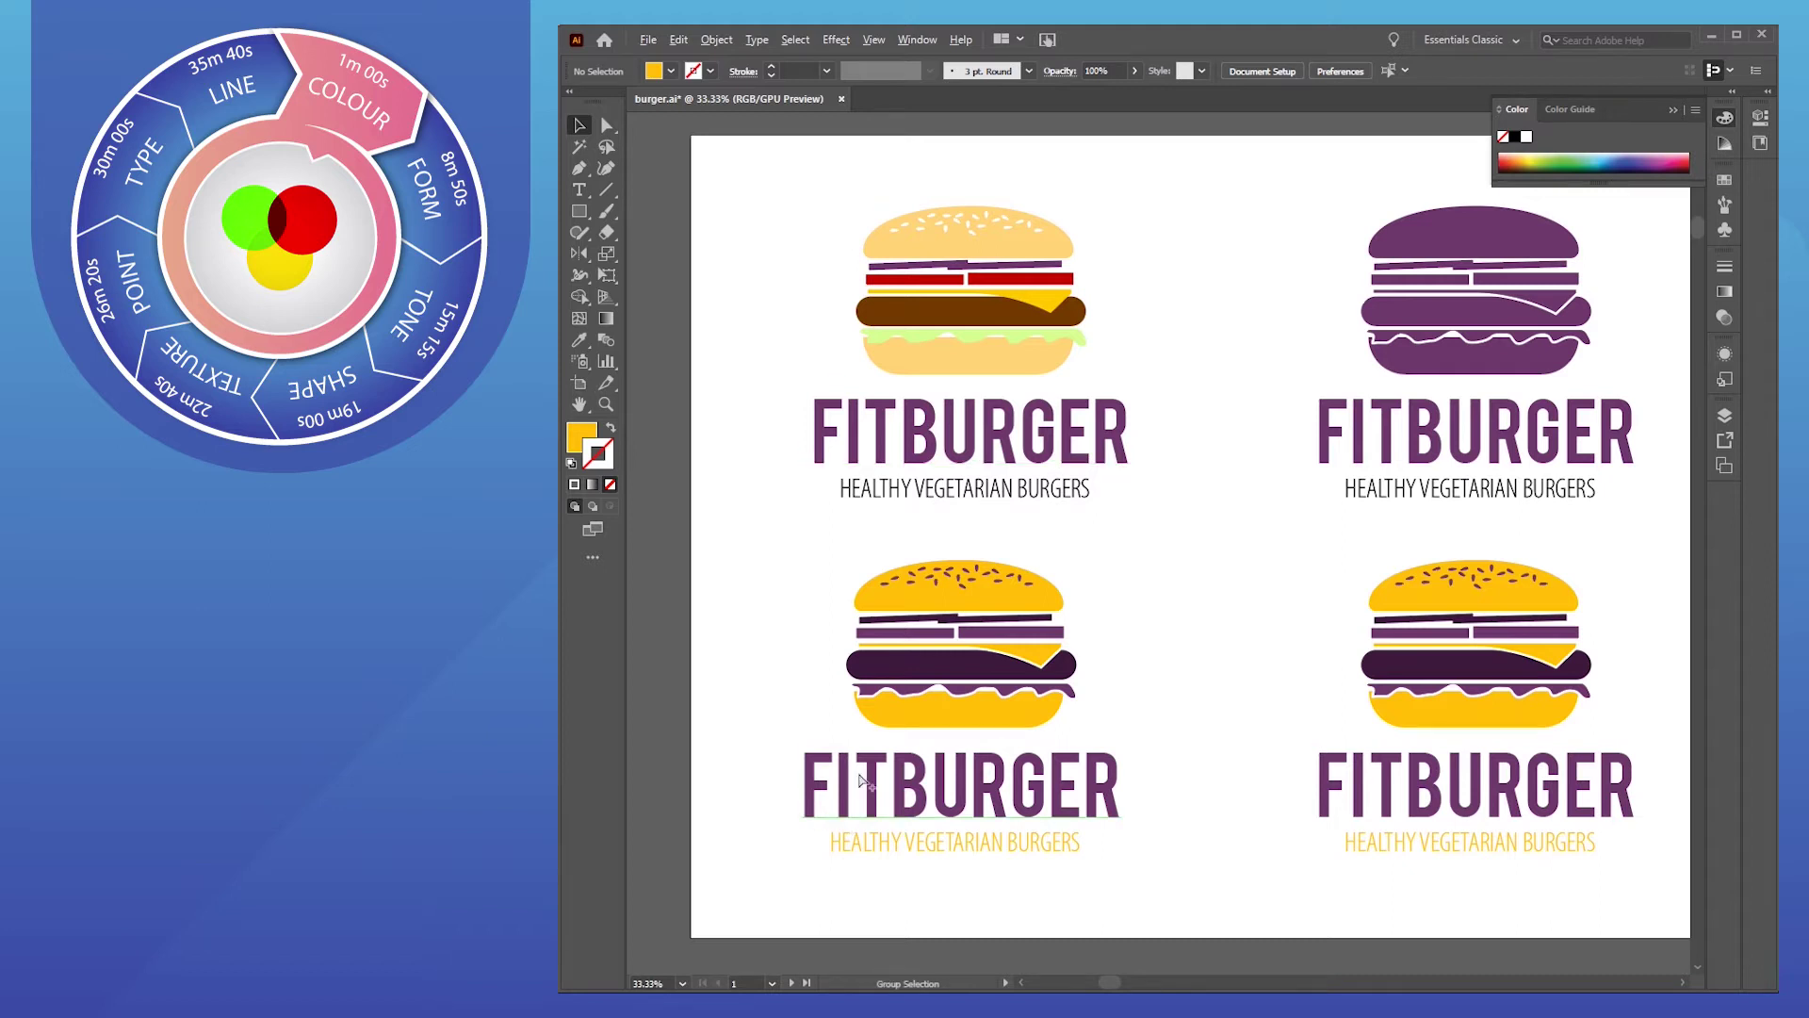
{"action": "scroll", "coordinate": [945, 735], "scroll_direction": "up", "scroll_amount": 2}
{"action": "left_click_drag", "start_coordinate": [984, 732], "coordinate": [1029, 606]}
{"action": "left_click", "coordinate": [1082, 566]}
{"action": "left_click", "coordinate": [579, 438]}
{"action": "double_click", "coordinate": [580, 438]}
{"action": "left_click", "coordinate": [999, 400]}
{"action": "left_click", "coordinate": [1168, 234]}
{"action": "left_click", "coordinate": [1470, 358]}
Colour the thin dark top bar bright magenta
{"action": "left_click", "coordinate": [1015, 377]}
{"action": "double_click", "coordinate": [581, 438]}
{"action": "left_click", "coordinate": [969, 231]}
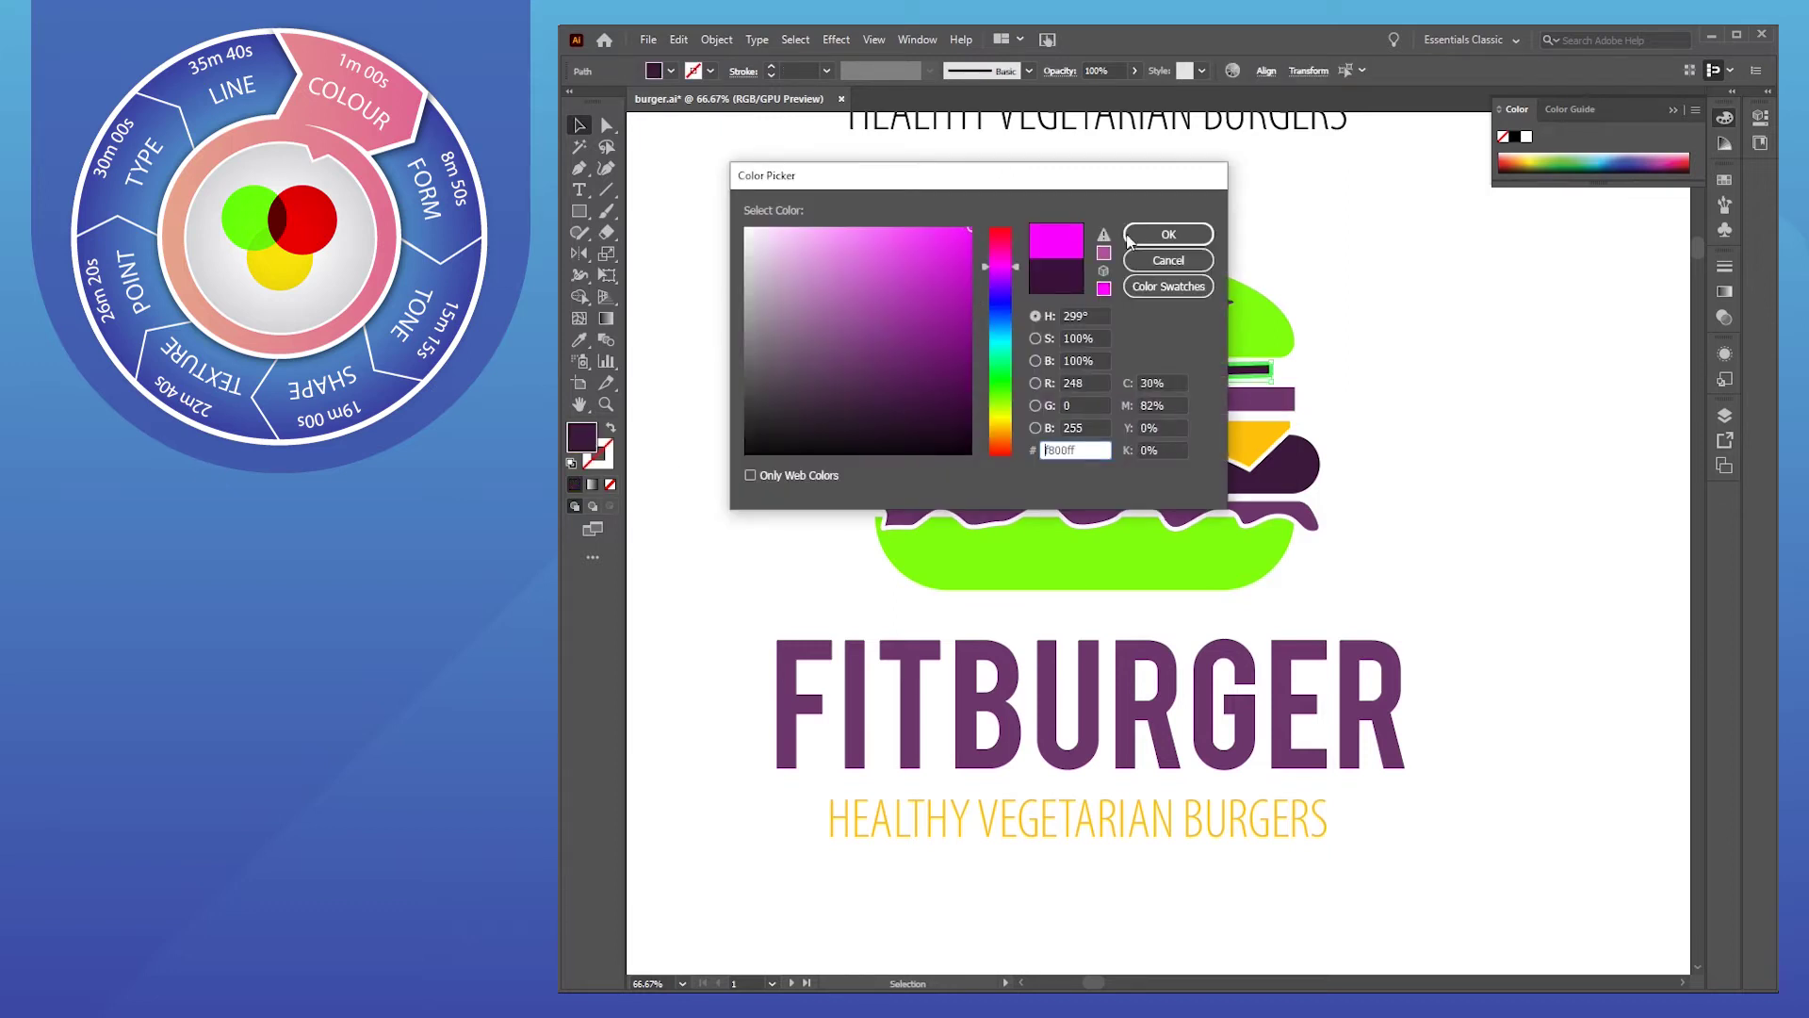
{"action": "left_click", "coordinate": [1168, 234]}
{"action": "left_click", "coordinate": [1518, 307]}
Recolour both purple bars a vivid bright blue
{"action": "left_click", "coordinate": [1147, 402]}
{"action": "left_click", "coordinate": [1030, 403], "text": "shift"}
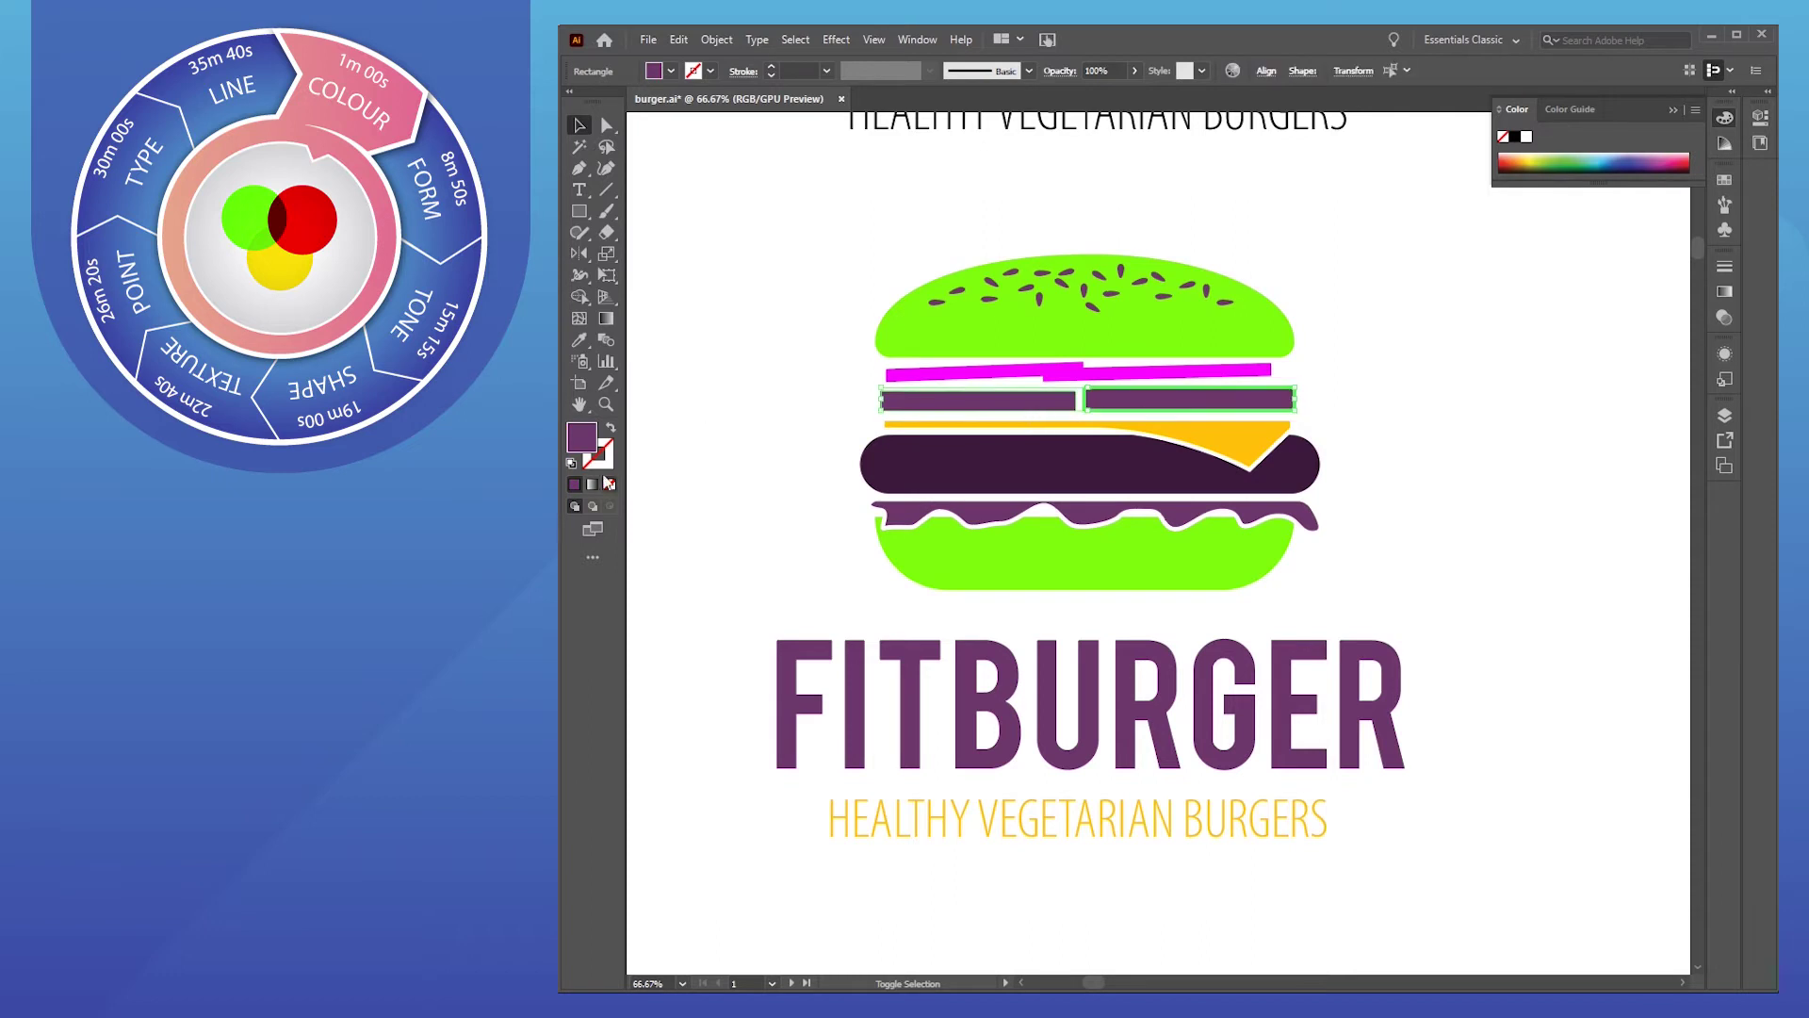
{"action": "double_click", "coordinate": [581, 438]}
{"action": "left_click", "coordinate": [1002, 327]}
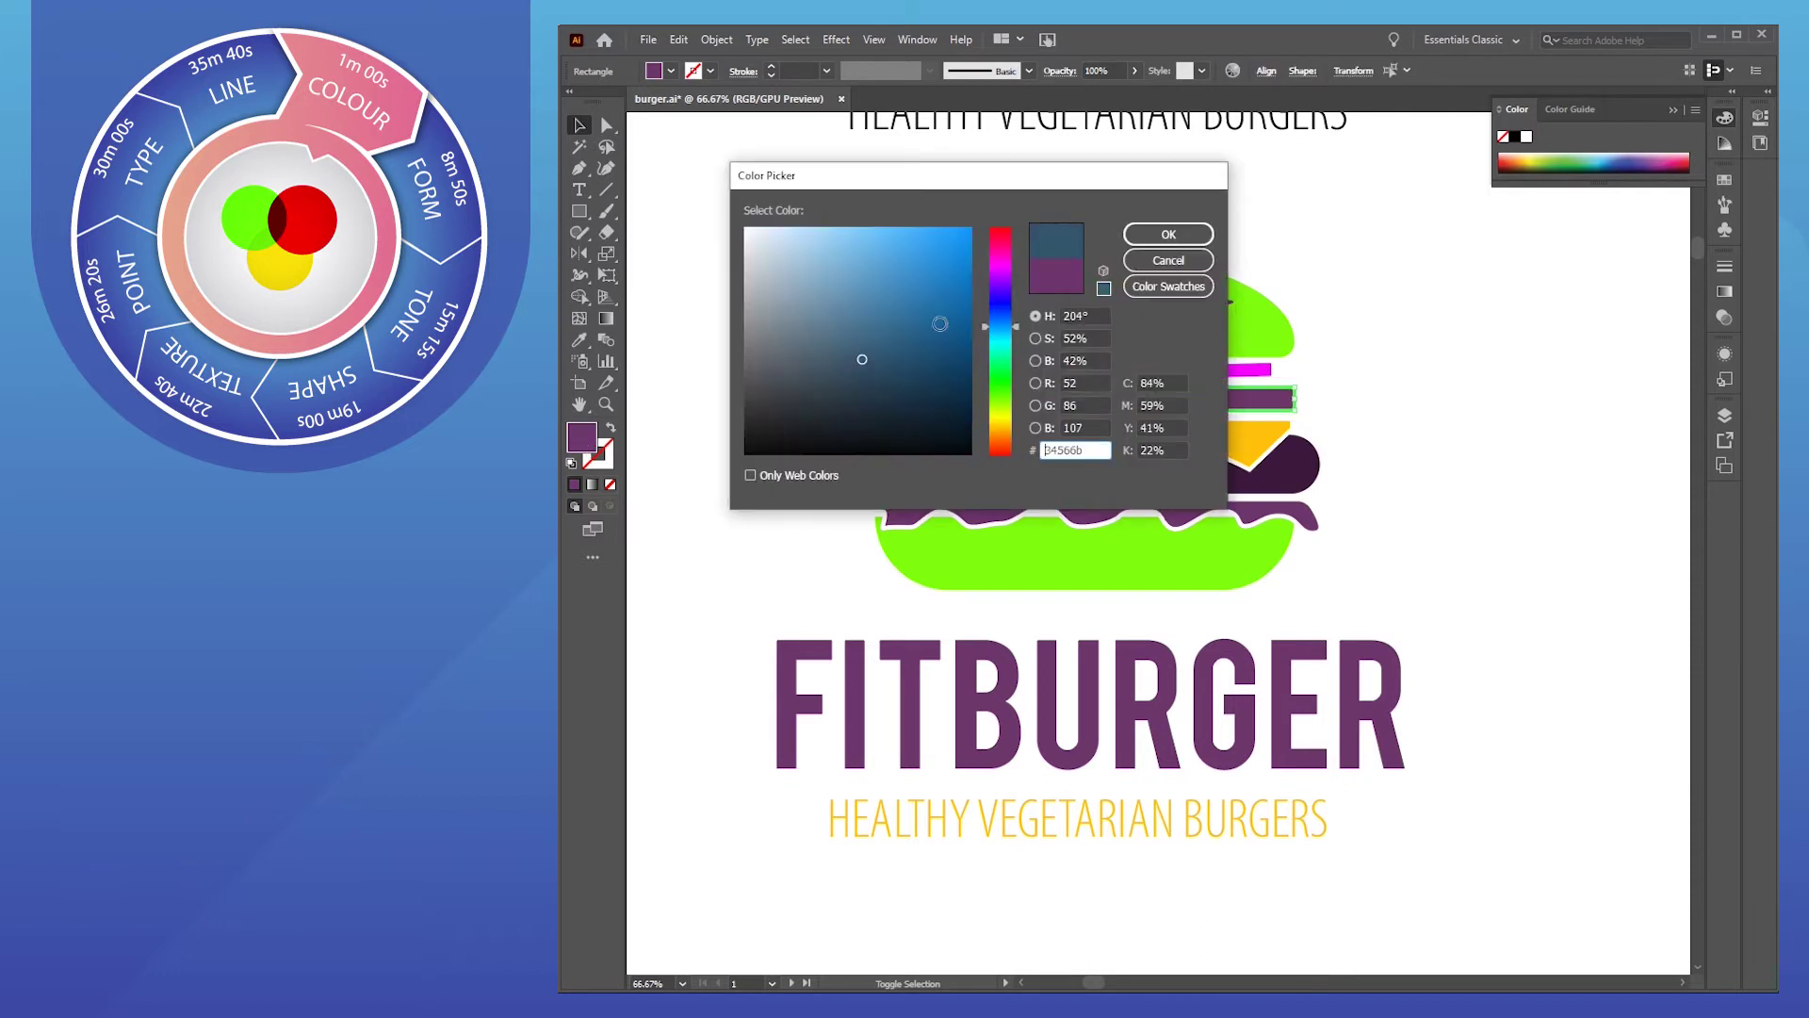
{"action": "left_click", "coordinate": [971, 229]}
{"action": "left_click", "coordinate": [1158, 235]}
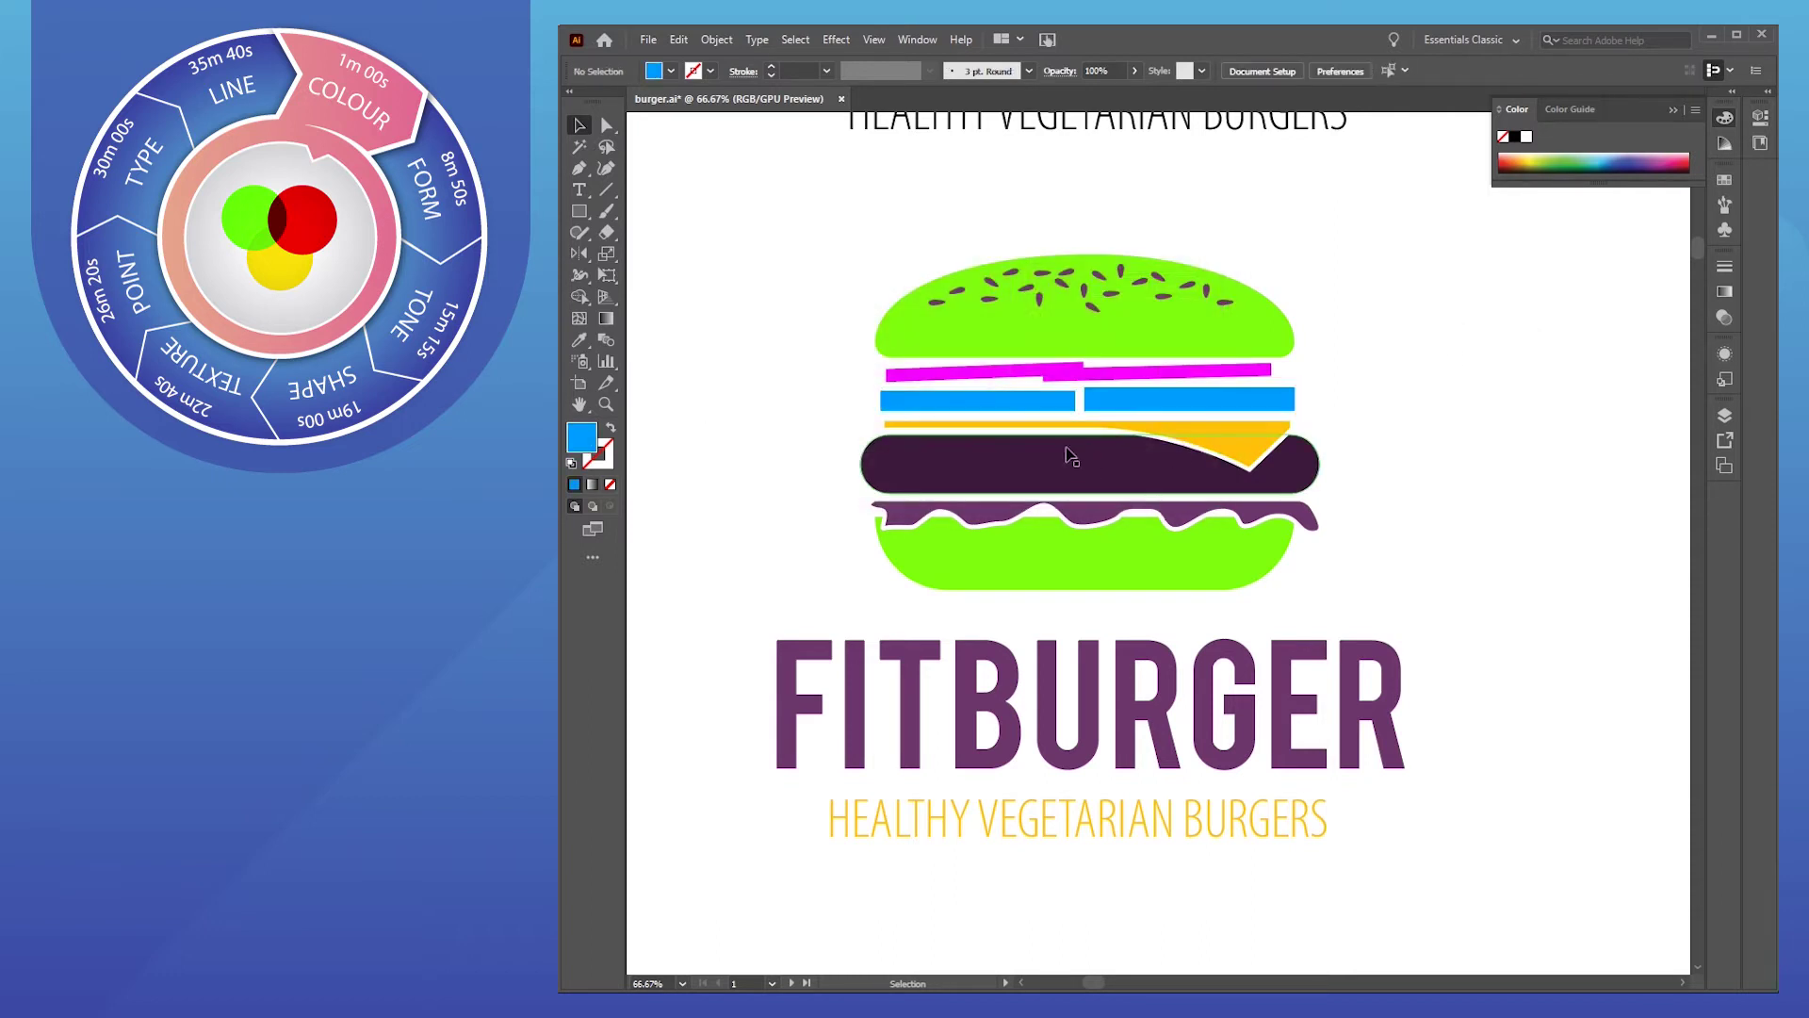
Change the gold cheese slice to magenta
{"action": "left_click", "coordinate": [1216, 443]}
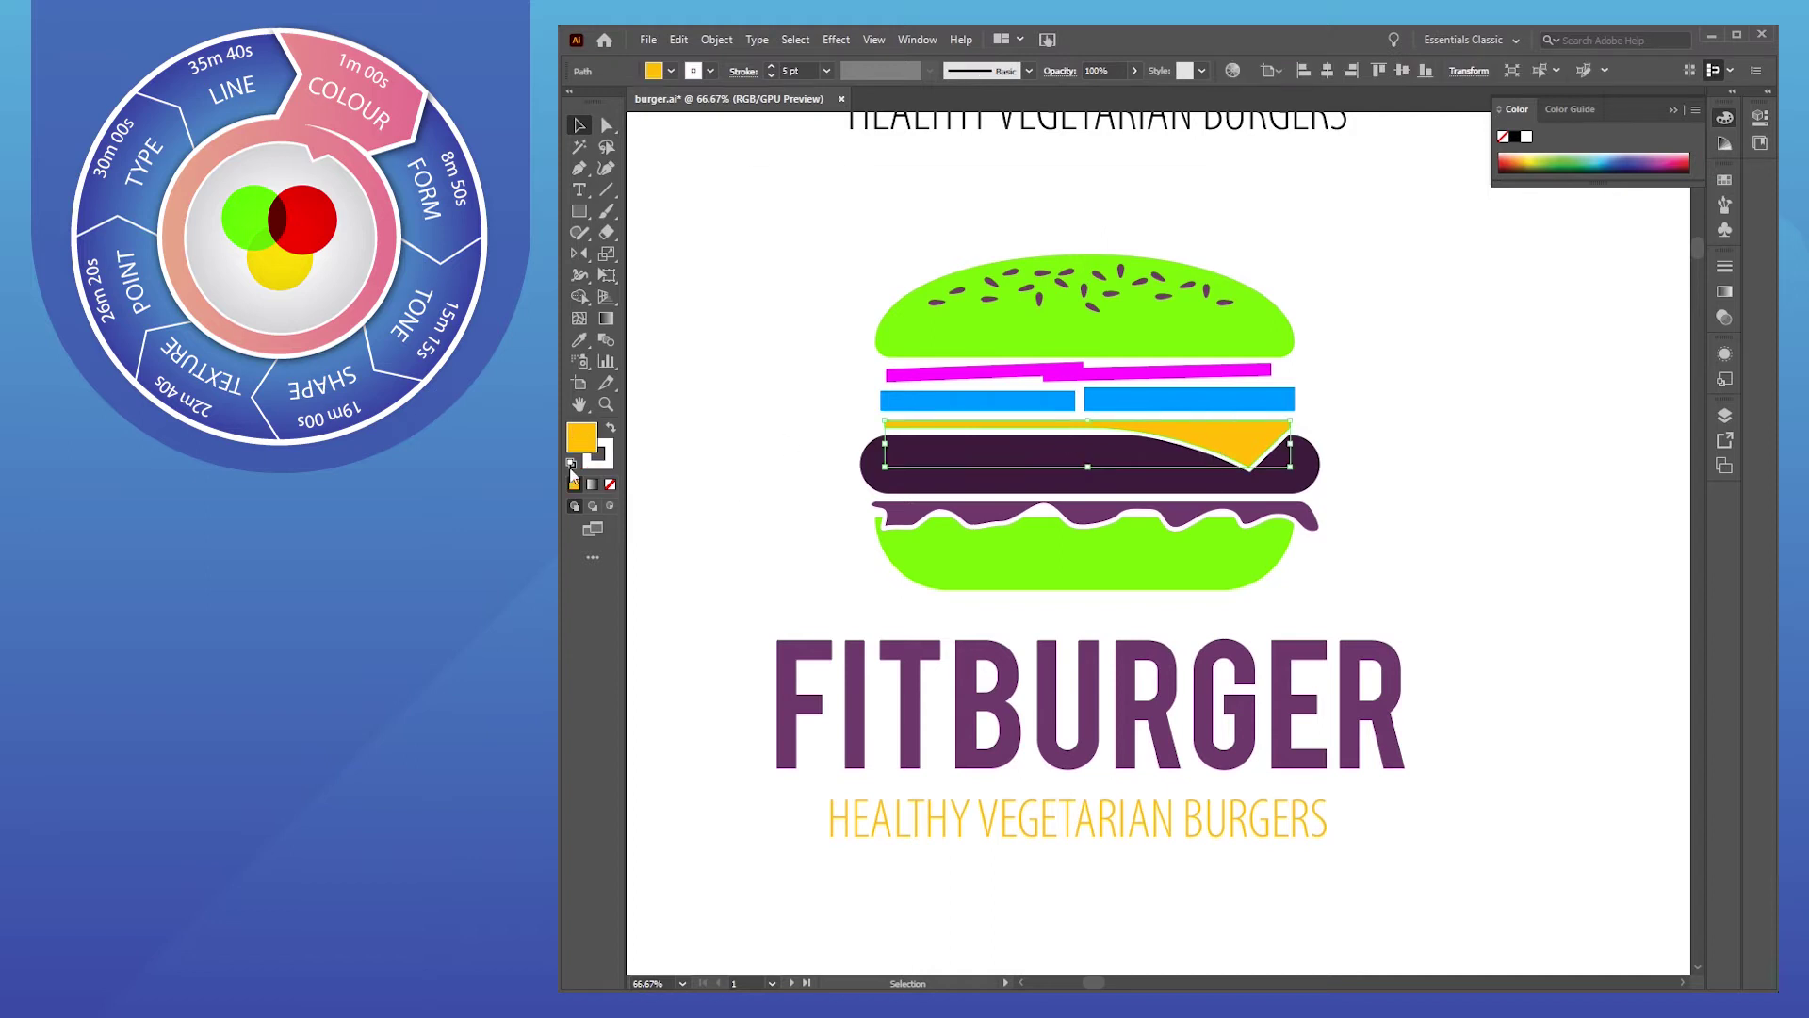
{"action": "double_click", "coordinate": [579, 435]}
{"action": "left_click", "coordinate": [1002, 264]}
{"action": "left_click", "coordinate": [811, 222]}
{"action": "left_click", "coordinate": [971, 229]}
{"action": "left_click_drag", "start_coordinate": [1015, 273], "coordinate": [1013, 263]}
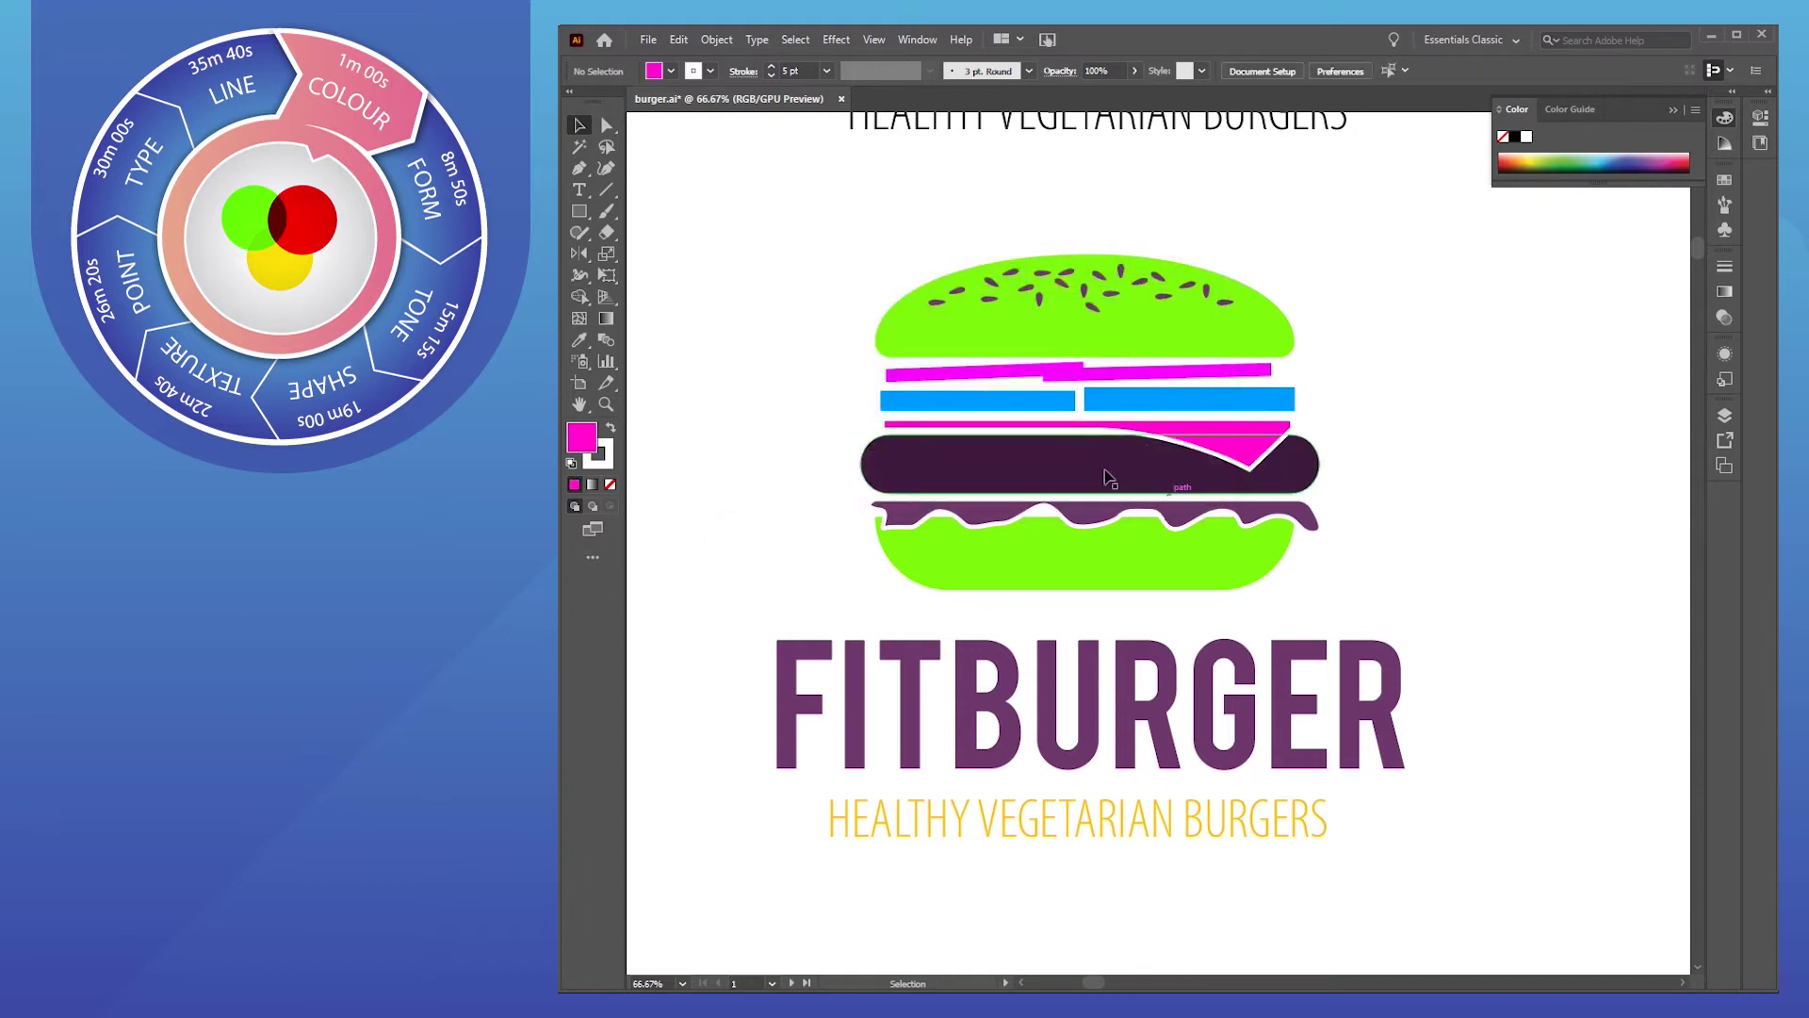
Fill the dark purple patty with bright yellow fff200
{"action": "left_click", "coordinate": [1065, 462]}
{"action": "double_click", "coordinate": [591, 447]}
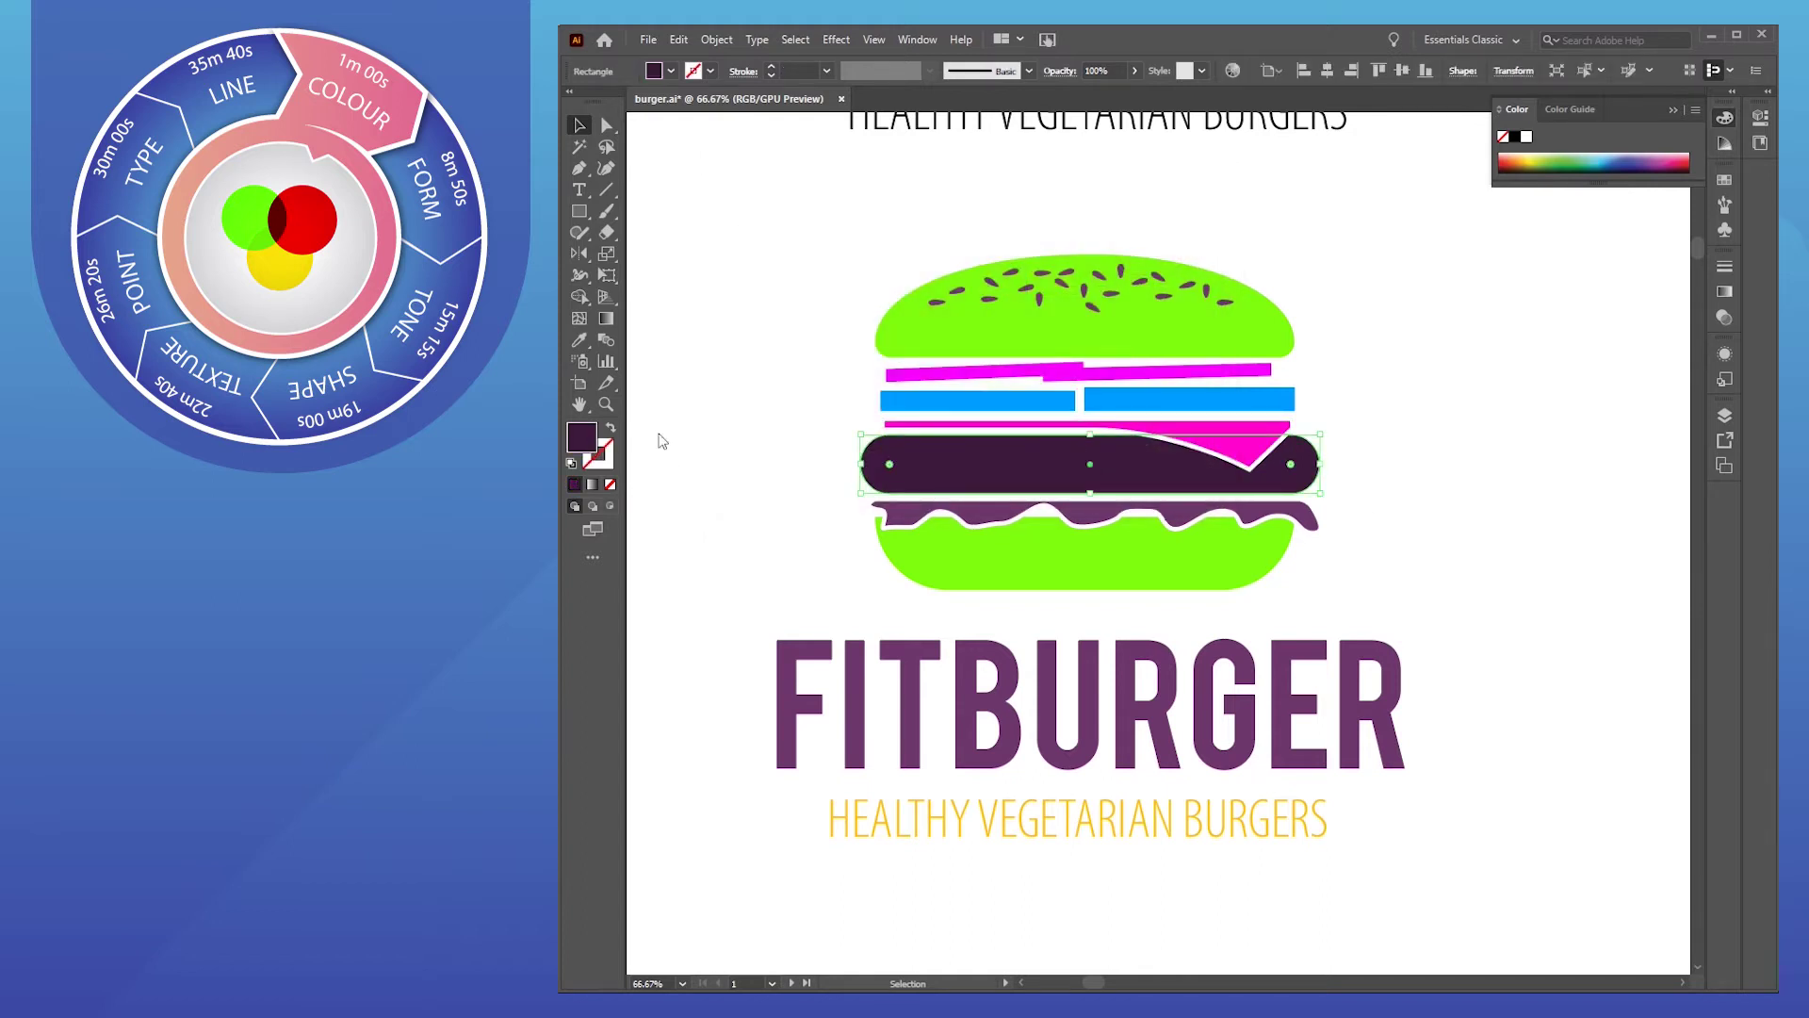
{"action": "left_click", "coordinate": [1000, 419]}
{"action": "left_click_drag", "start_coordinate": [970, 231], "coordinate": [976, 208]}
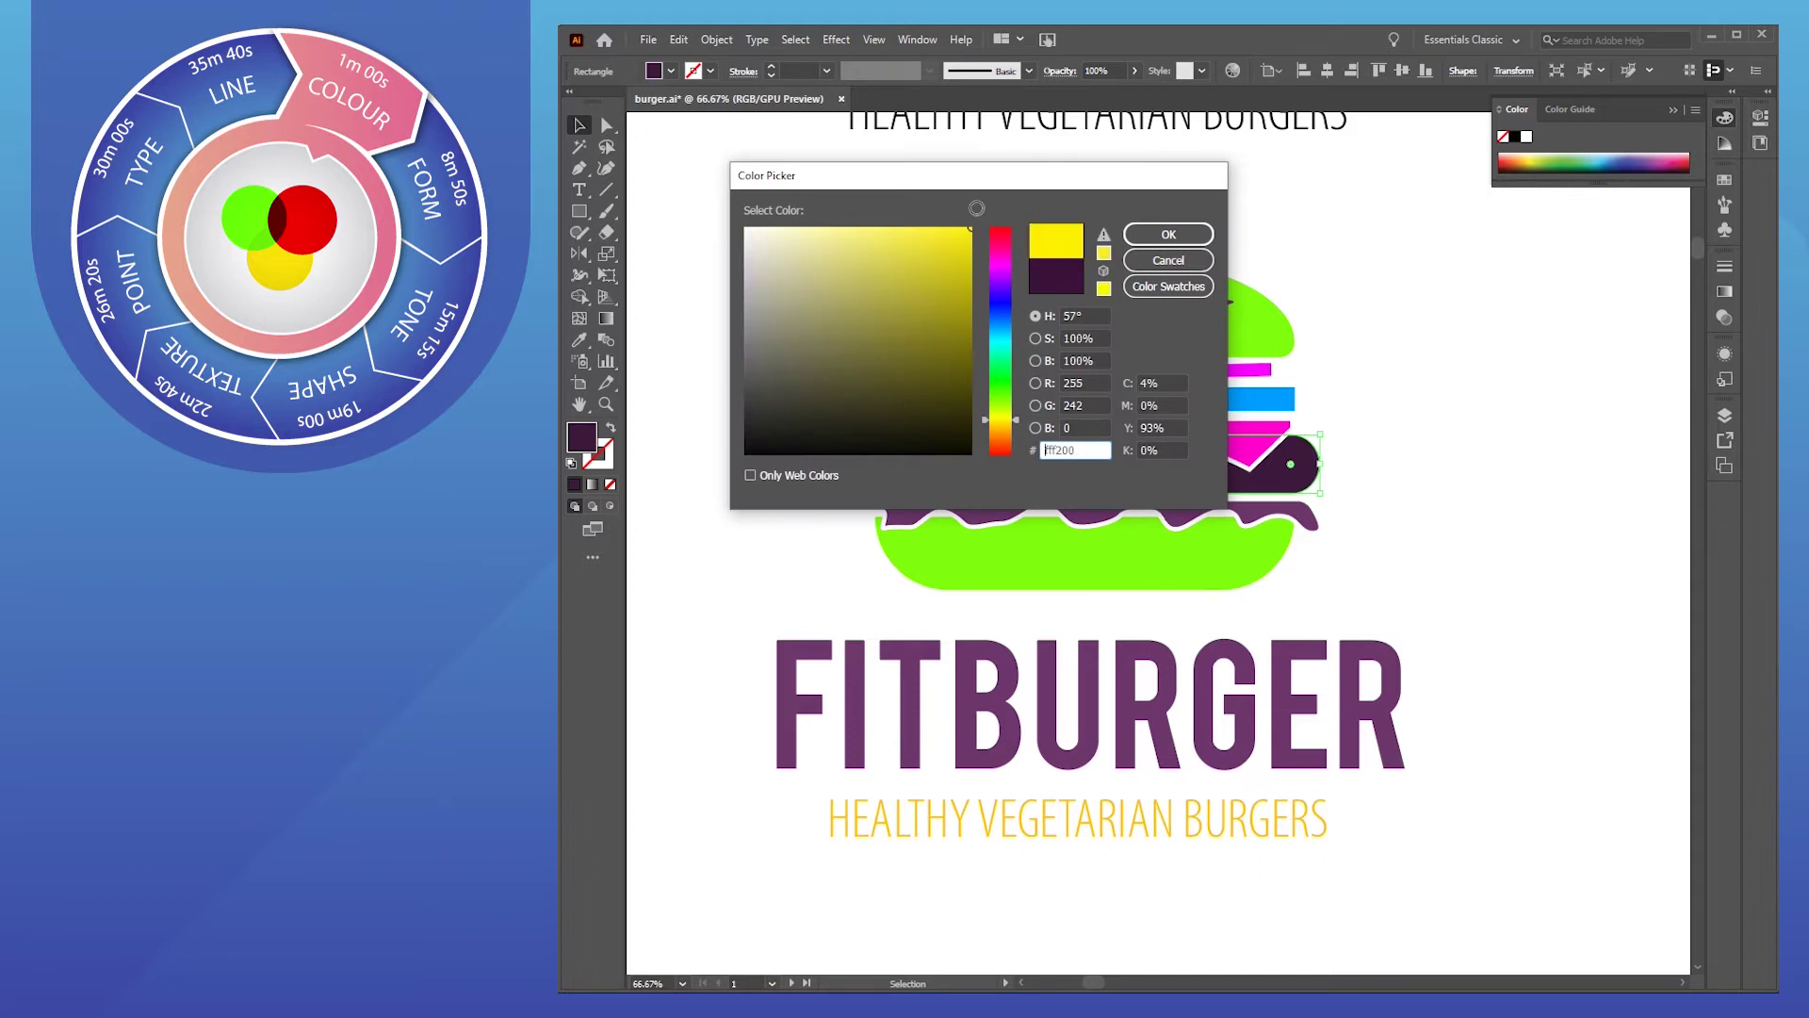
{"action": "left_click", "coordinate": [1168, 233]}
{"action": "left_click", "coordinate": [1445, 376]}
Eyedrop the magenta bar's colour onto the purple lettuce layer
{"action": "left_click", "coordinate": [1023, 736]}
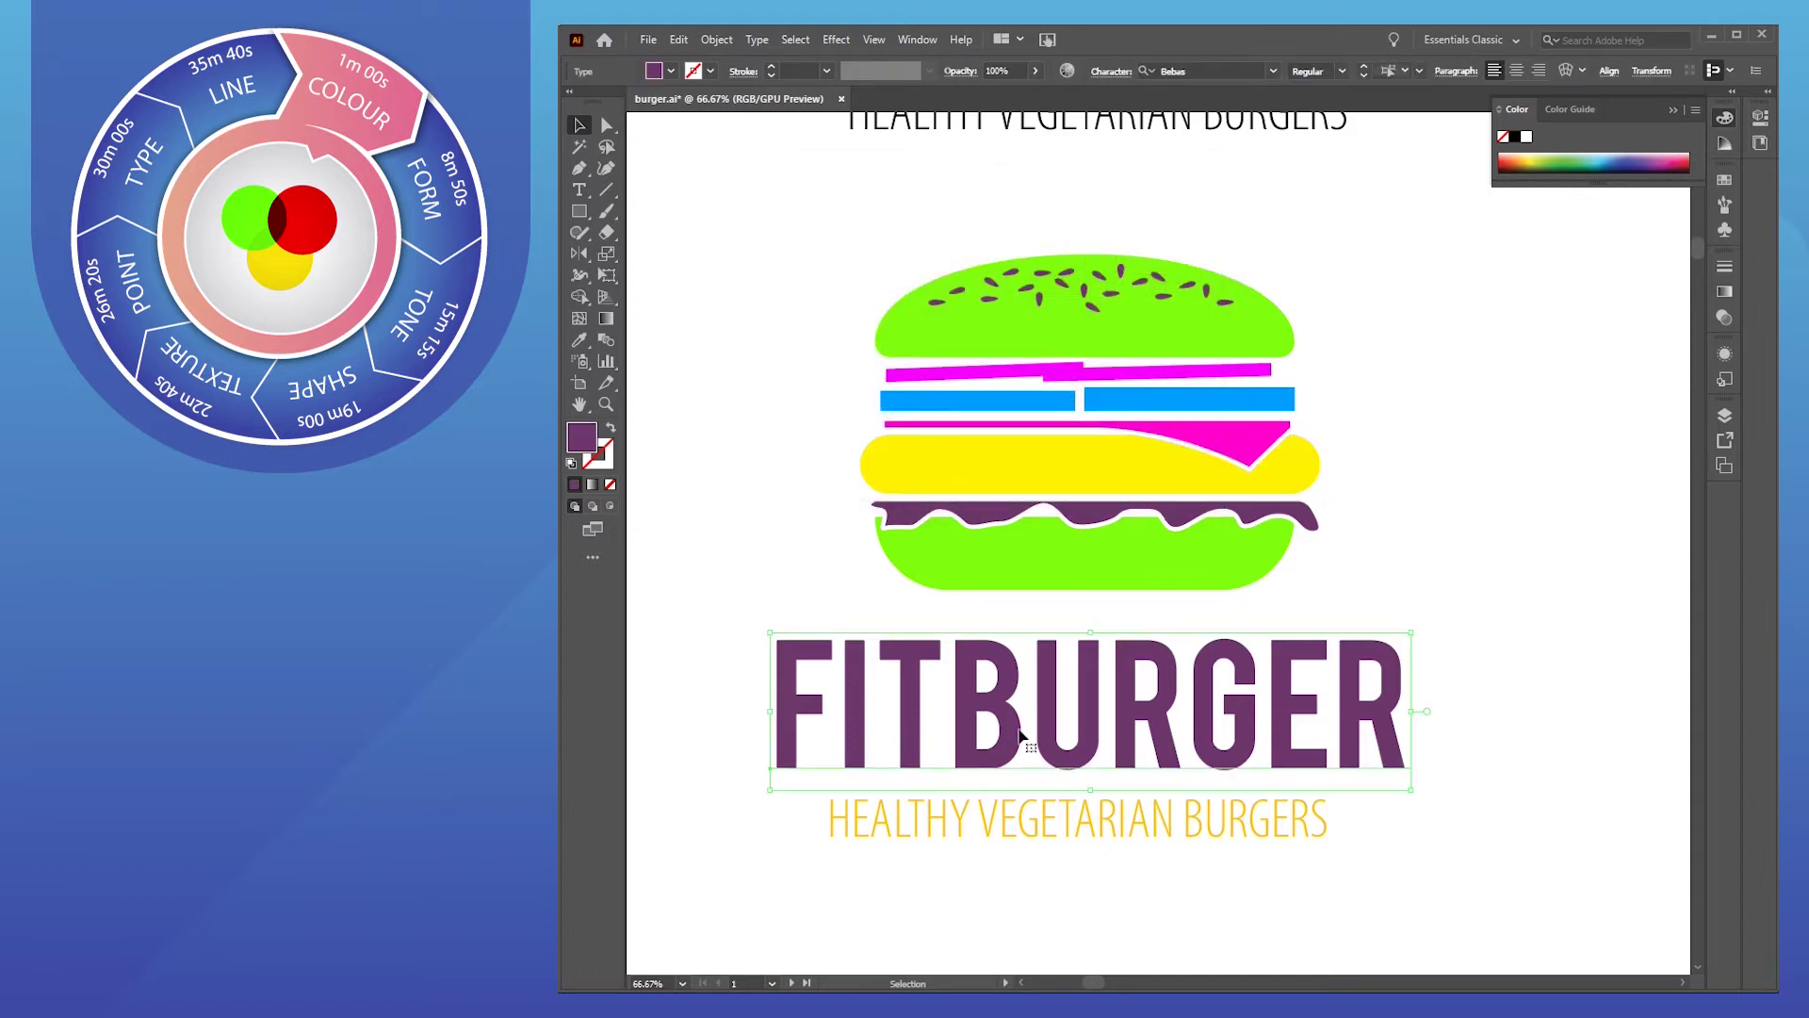
{"action": "left_click", "coordinate": [1053, 523]}
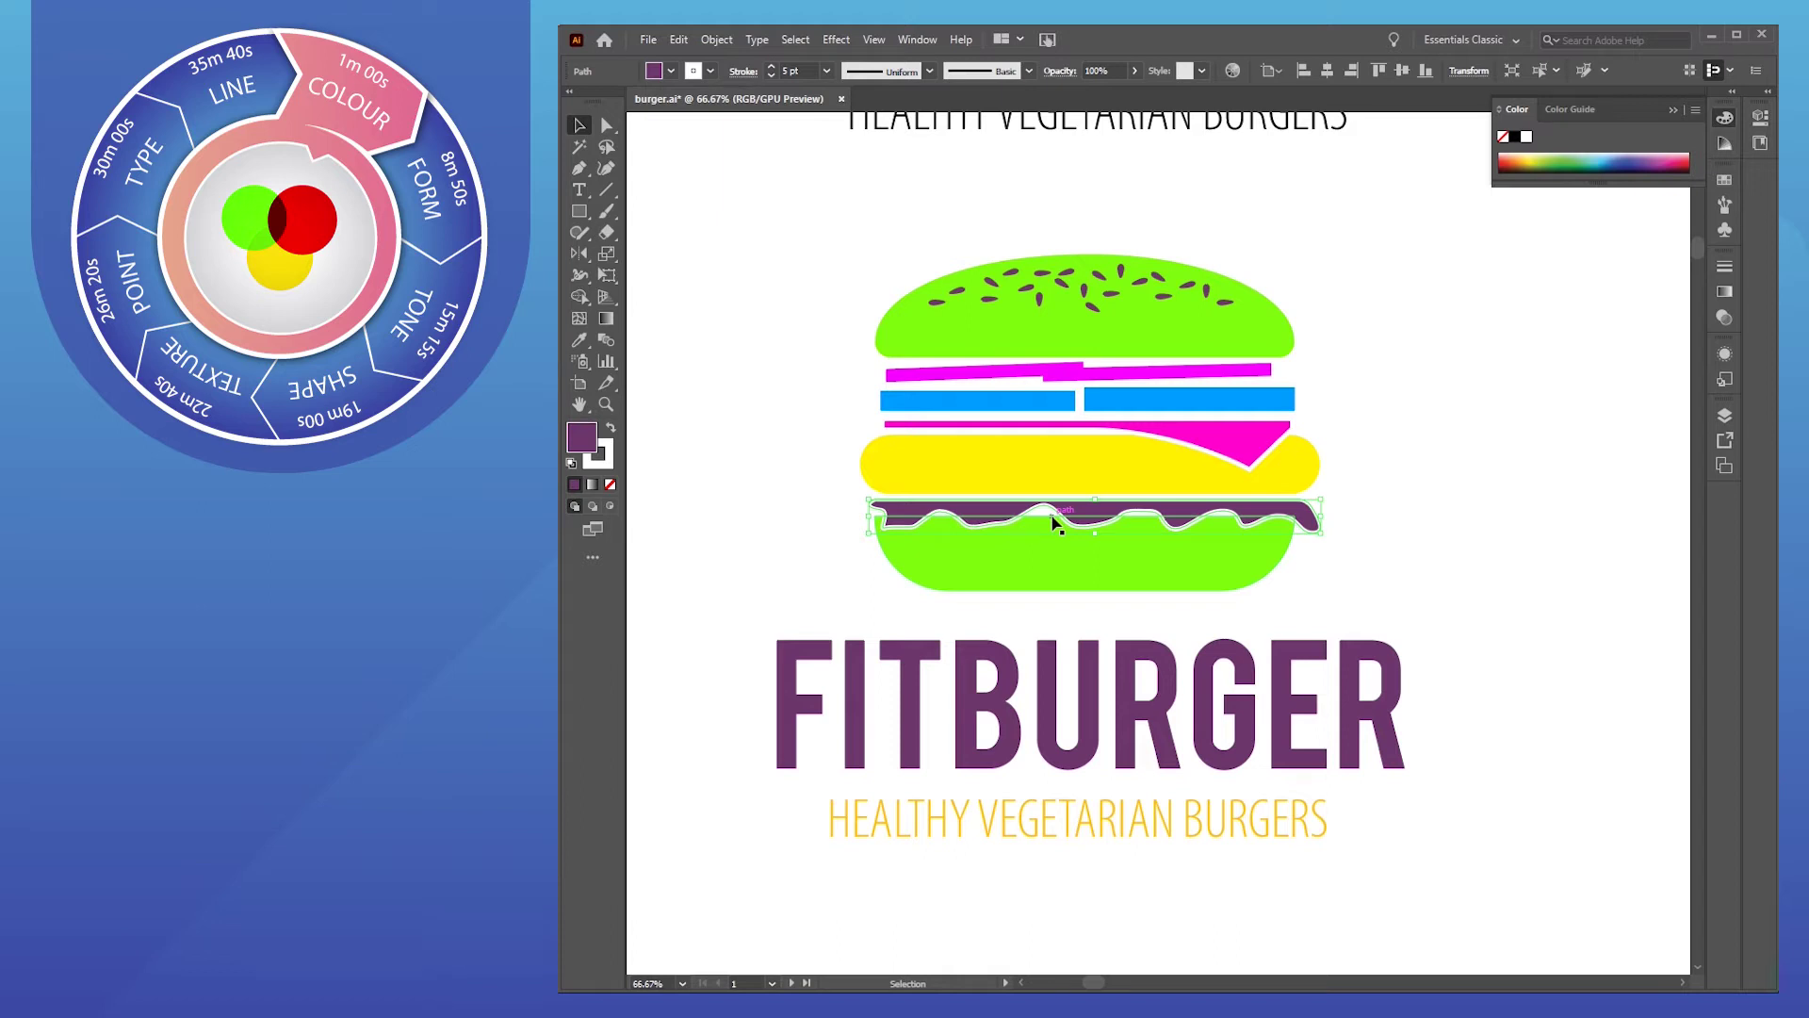
{"action": "key", "text": "i"}
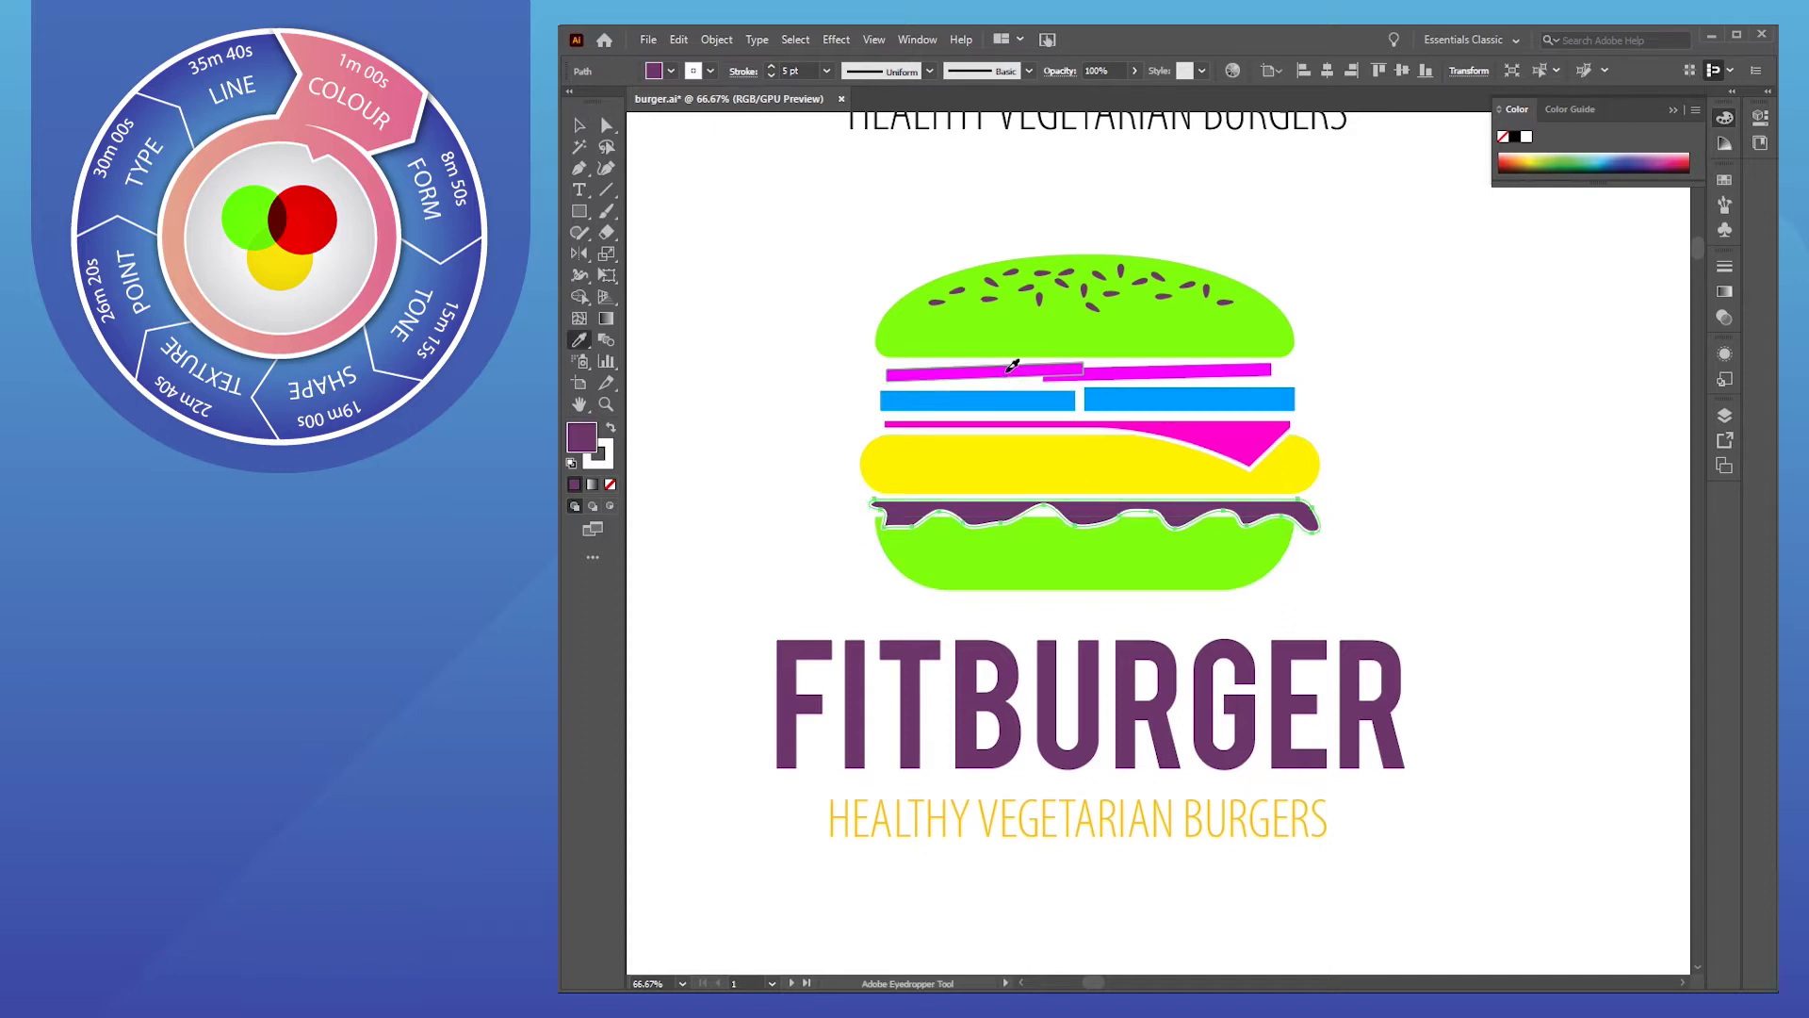
{"action": "left_click", "coordinate": [1018, 369]}
{"action": "key", "text": "ctrl+shift+a"}
Zoom out to show all four burger variants and collapse the colour panel
{"action": "scroll", "coordinate": [1398, 542], "scroll_direction": "down", "scroll_amount": 1}
{"action": "left_click_drag", "start_coordinate": [1398, 542], "coordinate": [1253, 660]}
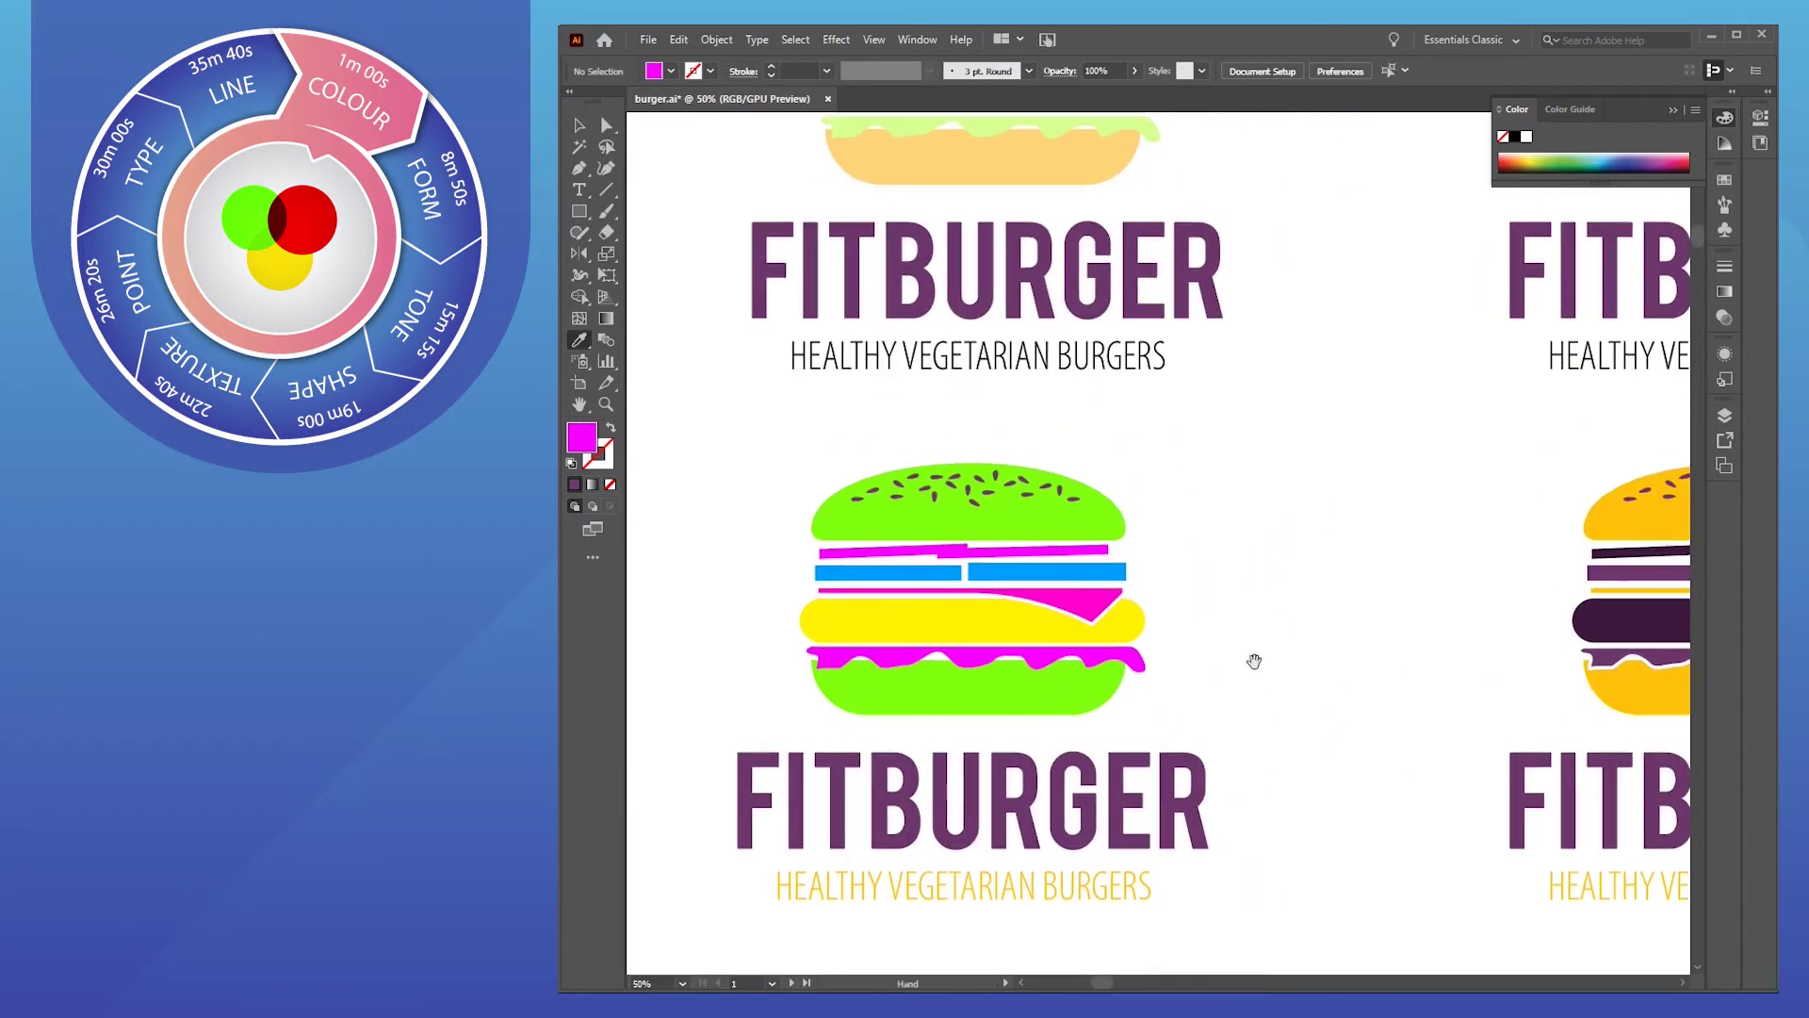
{"action": "scroll", "coordinate": [1254, 659], "scroll_direction": "down", "scroll_amount": 1}
{"action": "left_click_drag", "start_coordinate": [1242, 590], "coordinate": [1071, 563]}
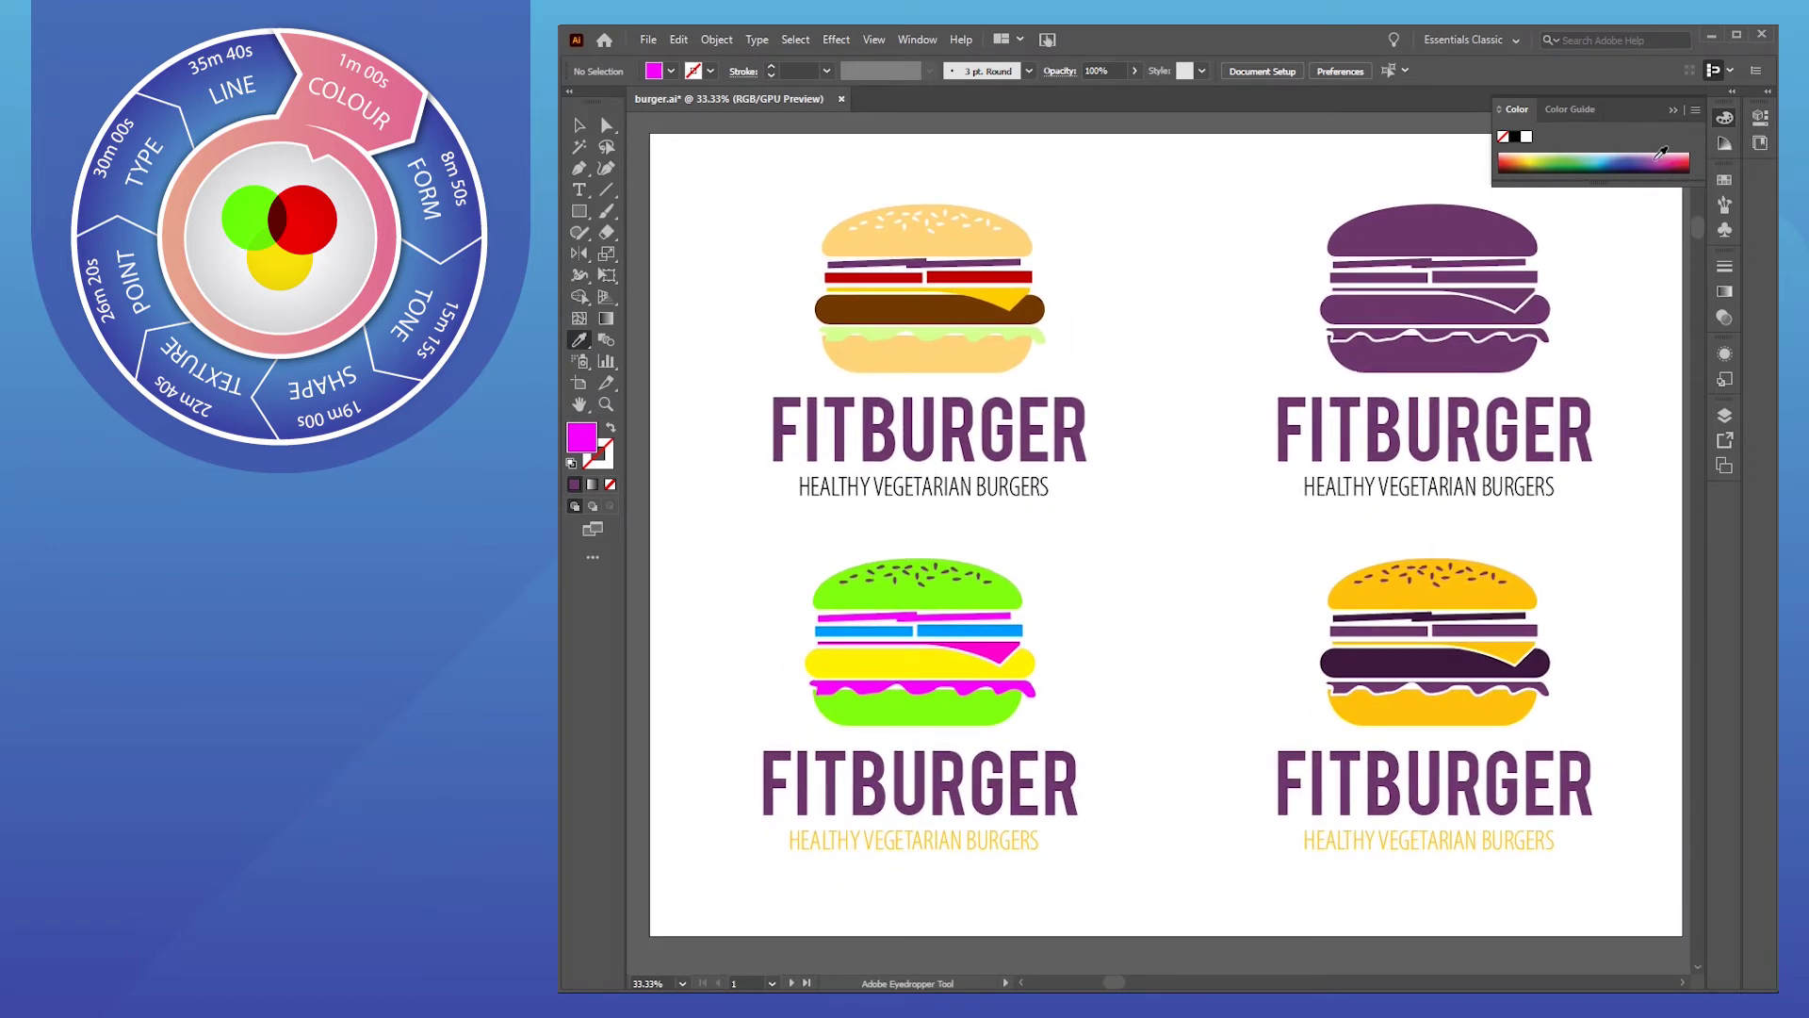
{"action": "left_click", "coordinate": [1675, 113]}
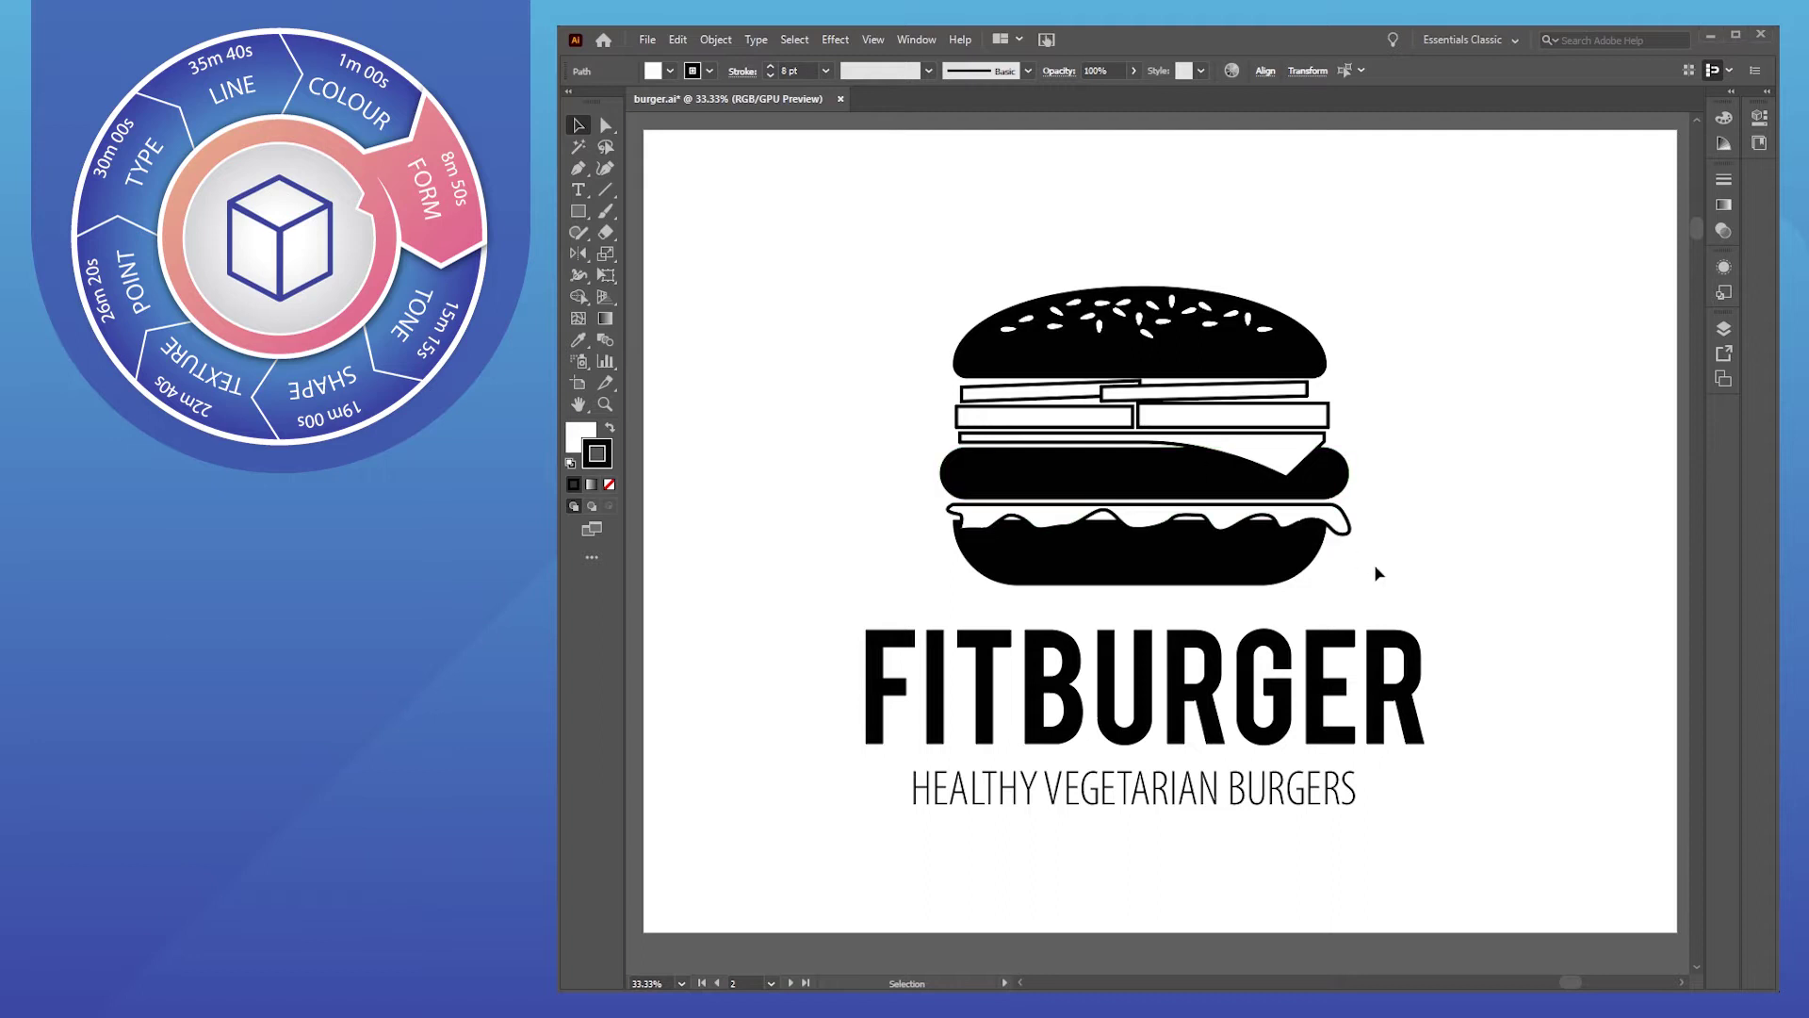
Drag-select the entire black burger artwork on the second artboard
{"action": "left_click_drag", "start_coordinate": [1382, 596], "coordinate": [927, 263]}
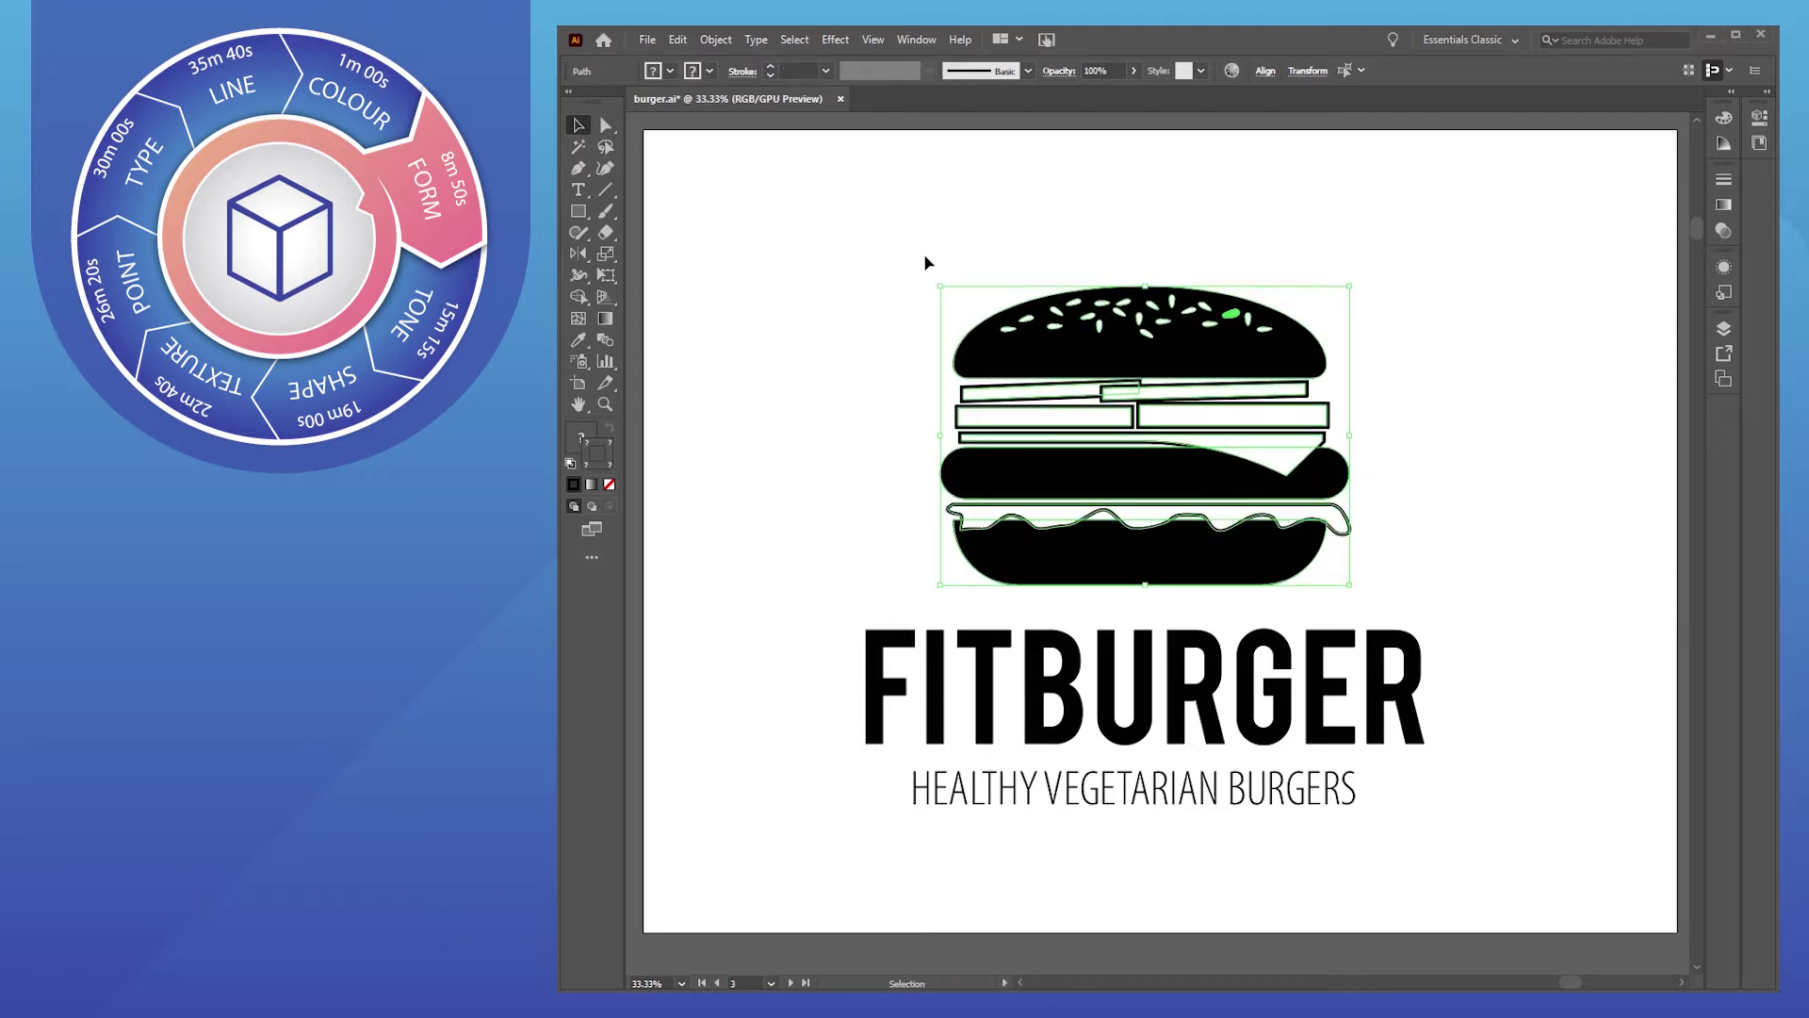
Switch between selection tools and undo an accidental move of the burger group
{"action": "key", "text": "a"}
{"action": "key", "text": "v"}
{"action": "key", "text": "a"}
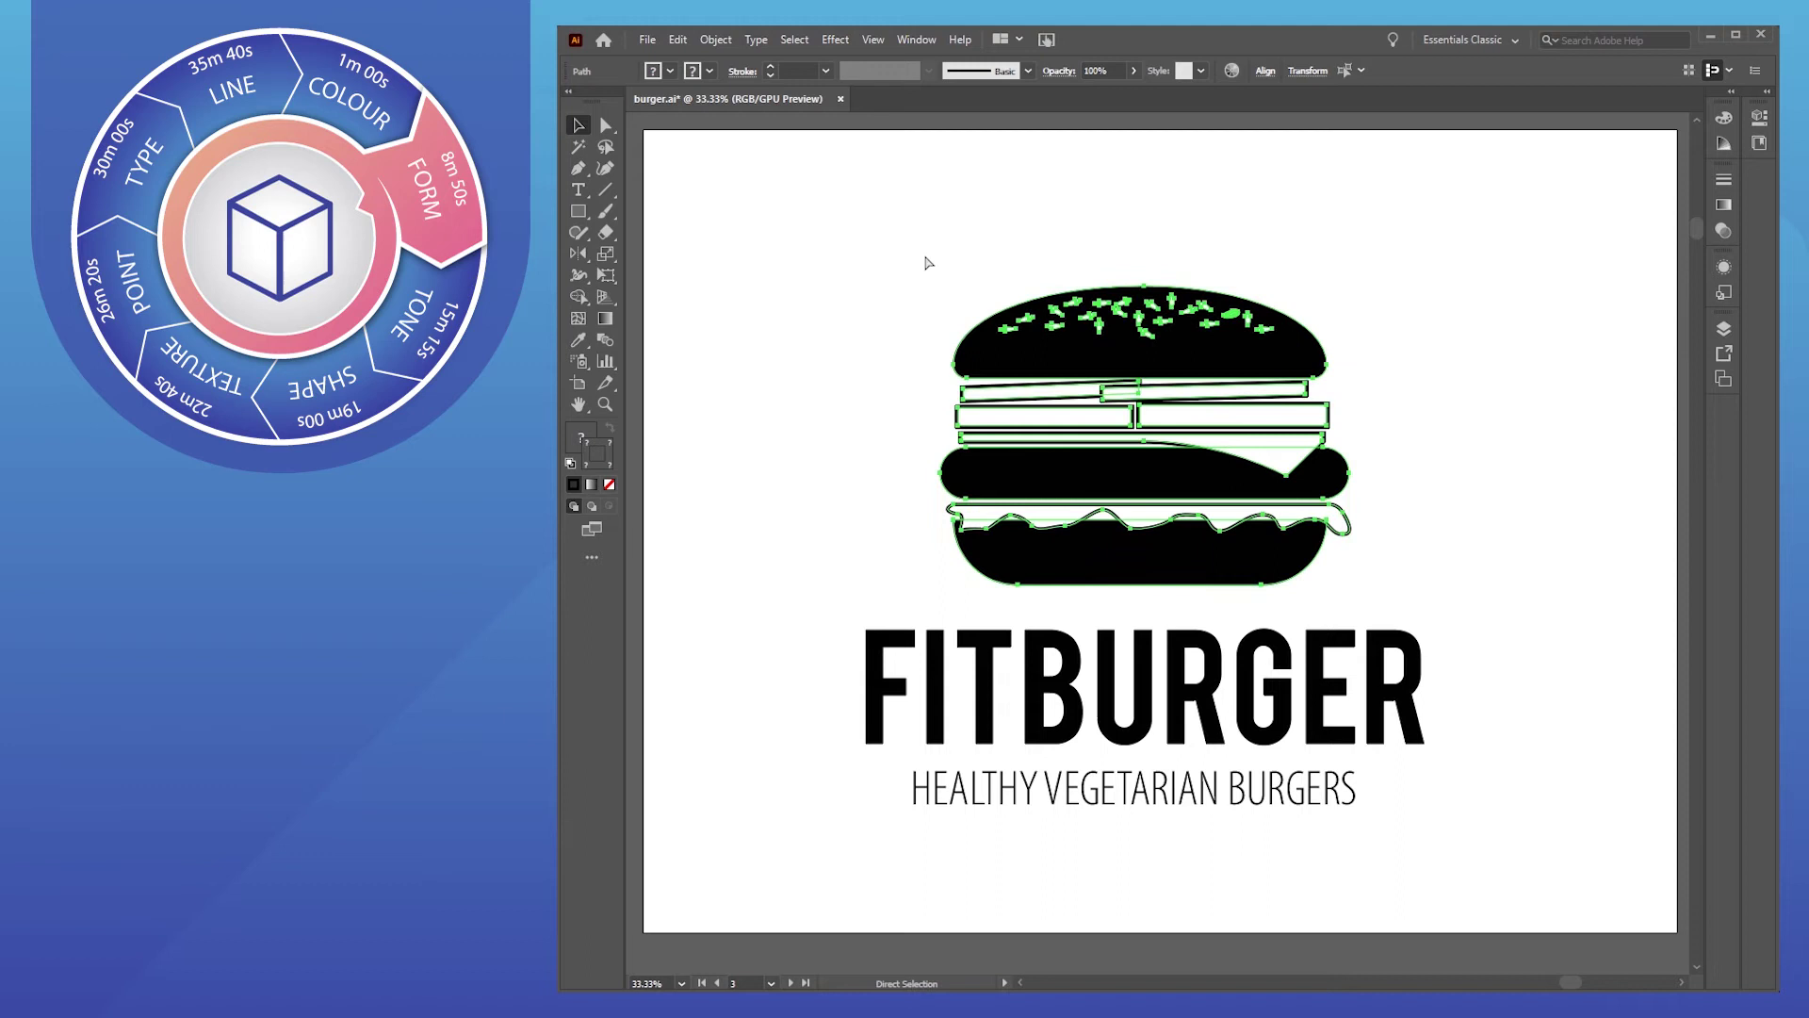
{"action": "key", "text": "v"}
{"action": "left_click_drag", "start_coordinate": [1030, 356], "coordinate": [1206, 240]}
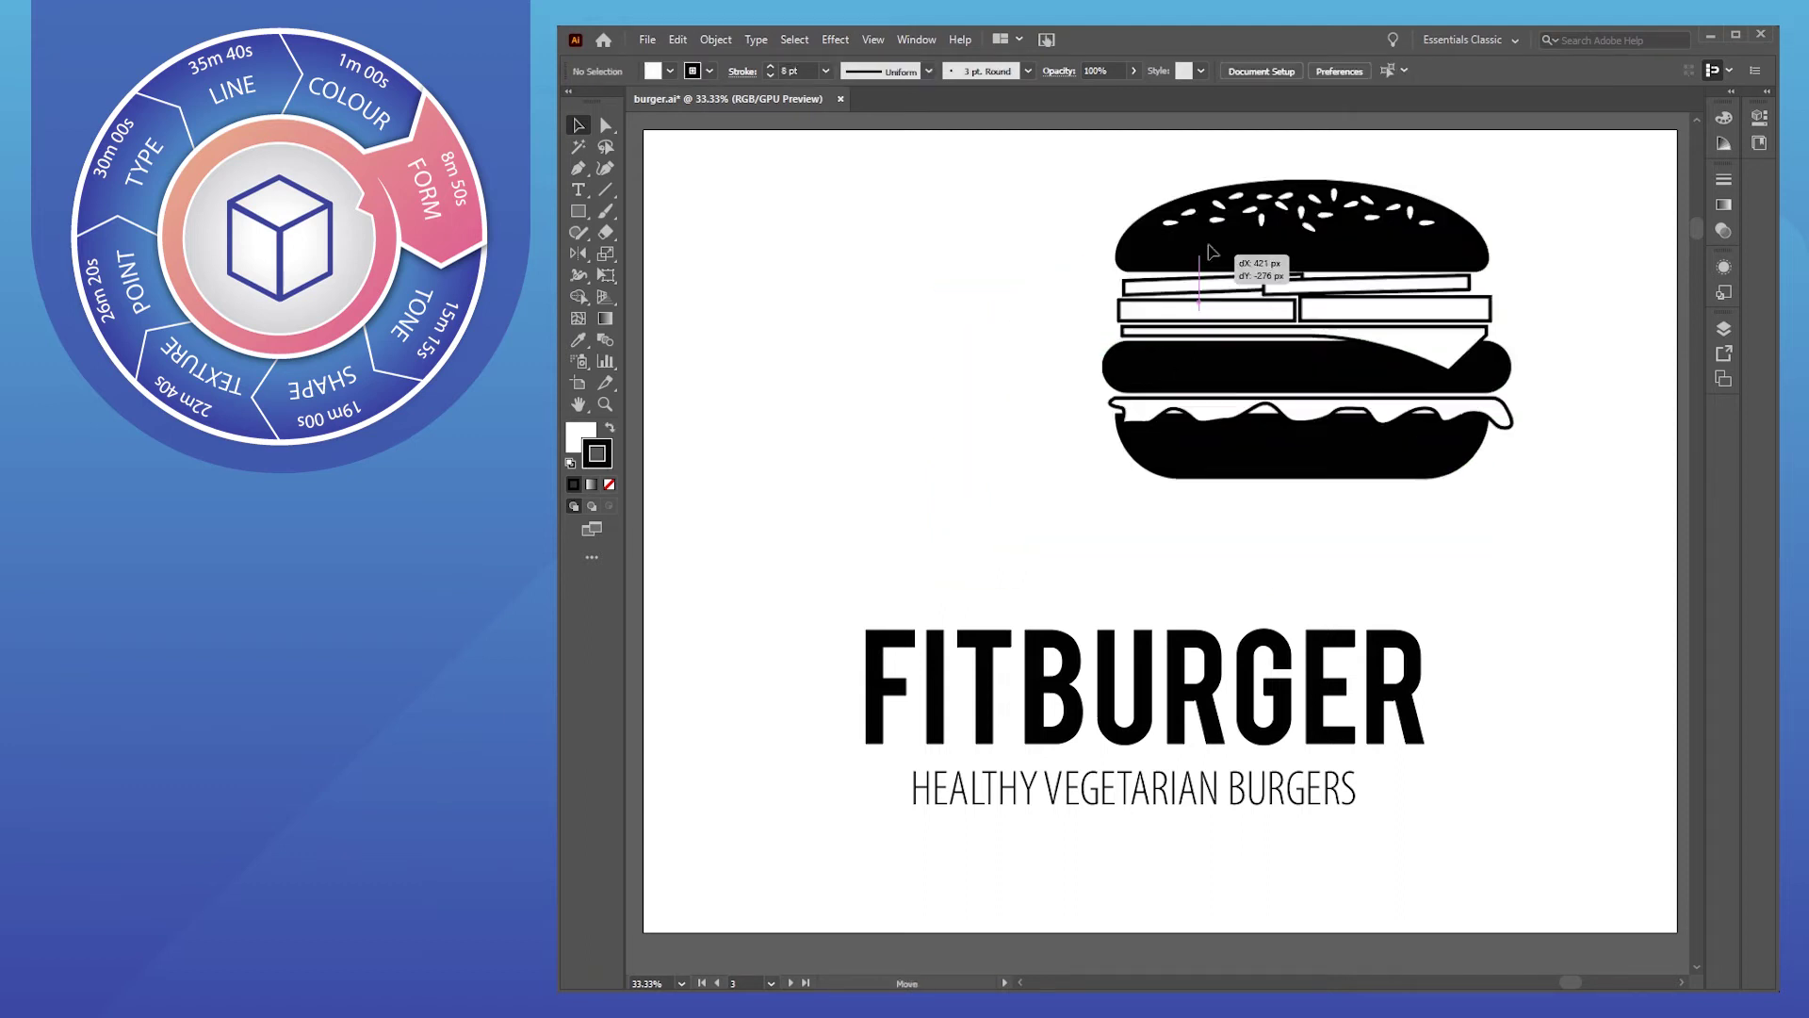
{"action": "key", "text": "ctrl+z"}
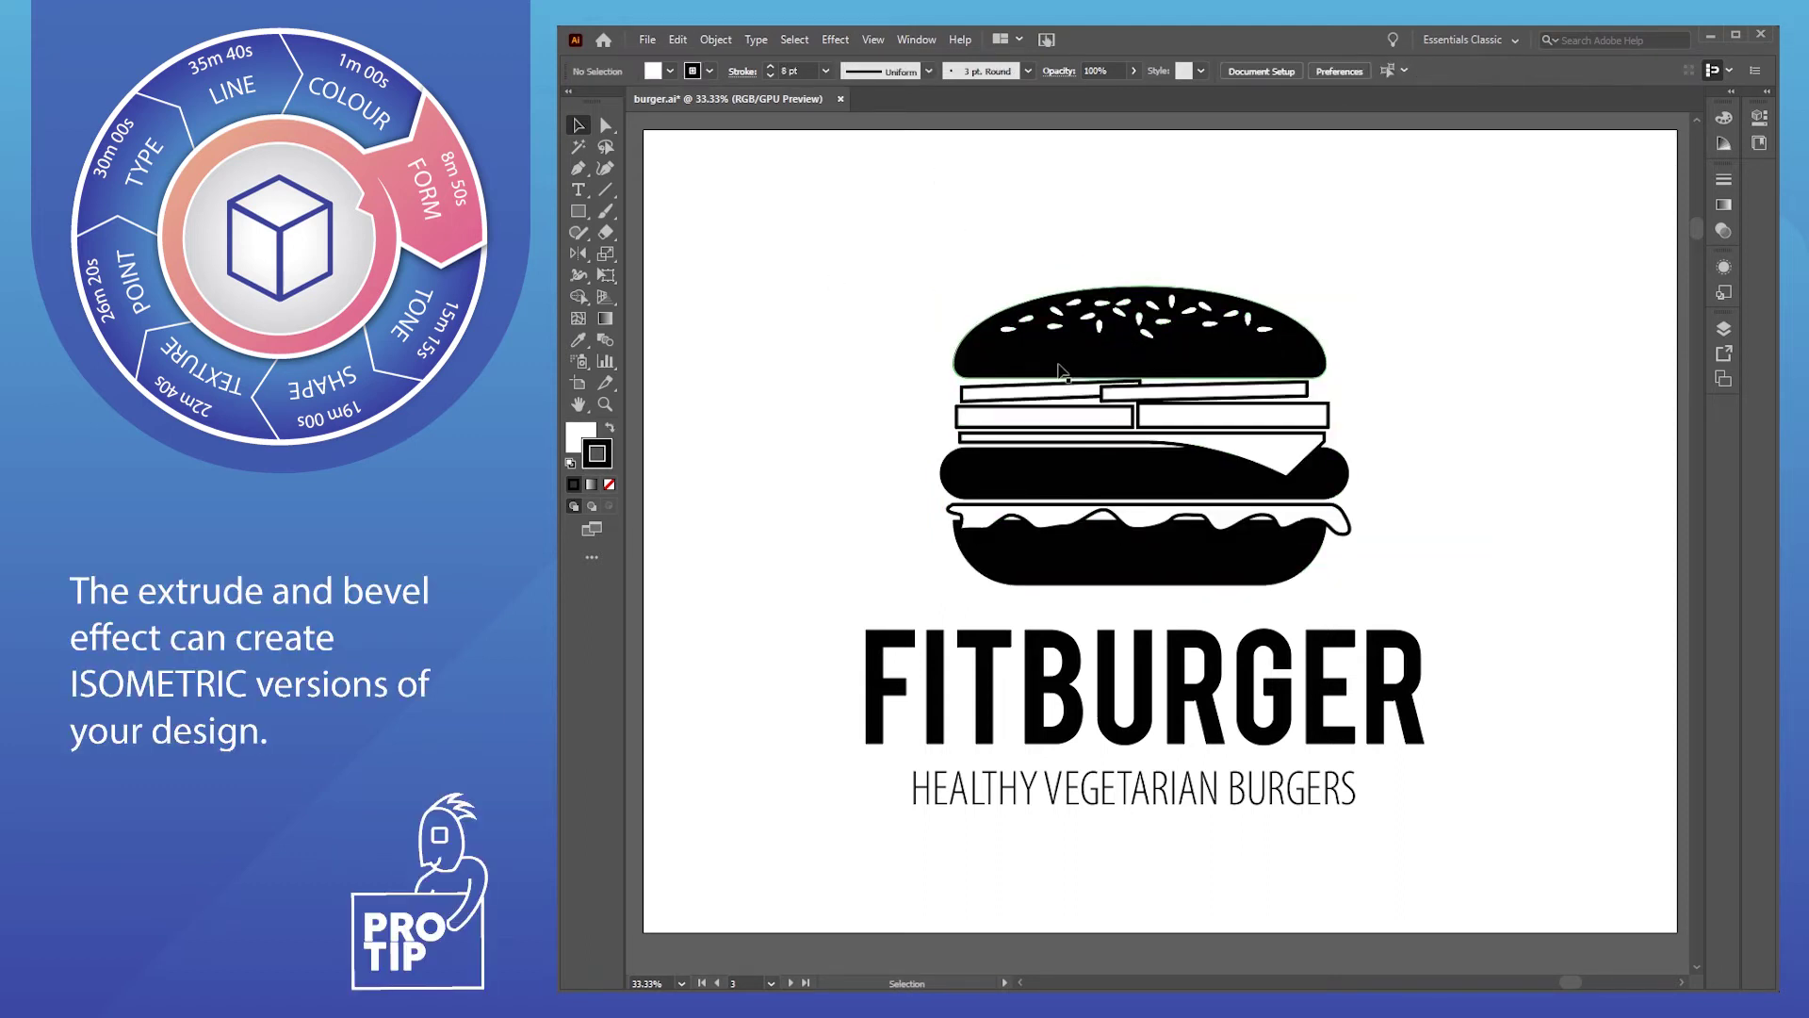
Apply a 3D Extrude & Bevel effect with 200 pt extrude depth
{"action": "left_click", "coordinate": [835, 39]}
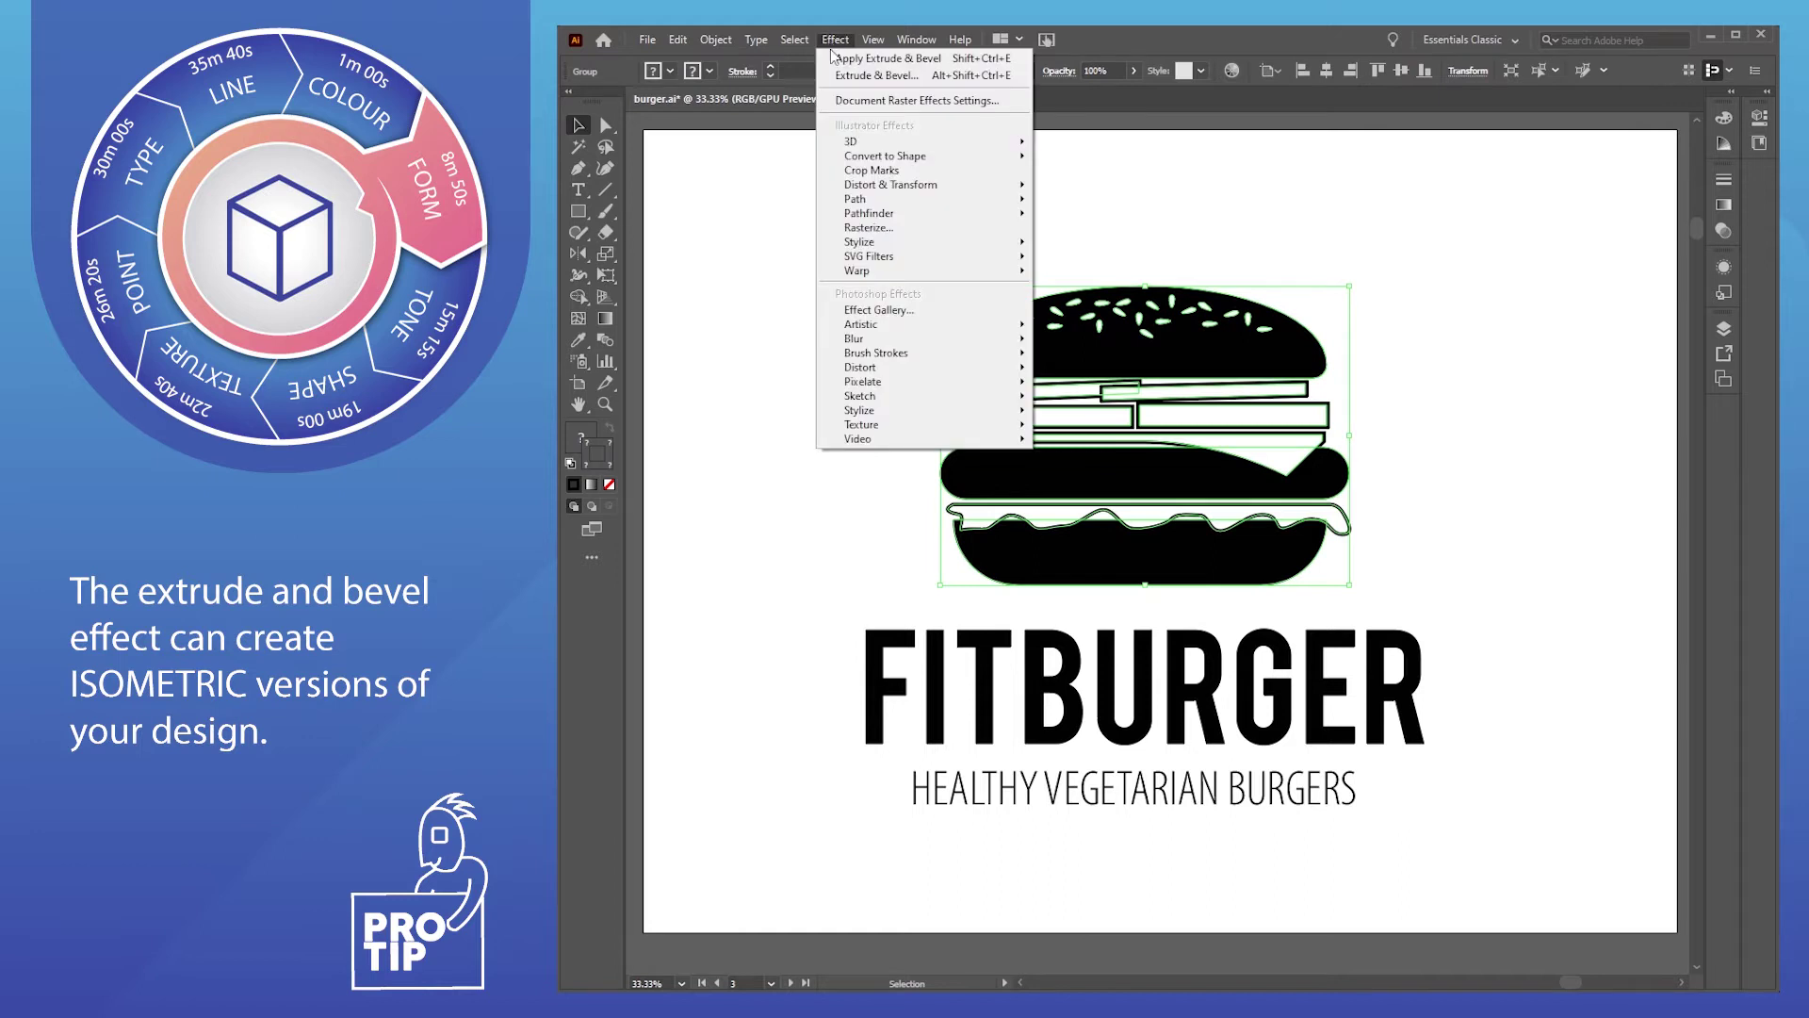
{"action": "mouse_move", "coordinate": [863, 143]}
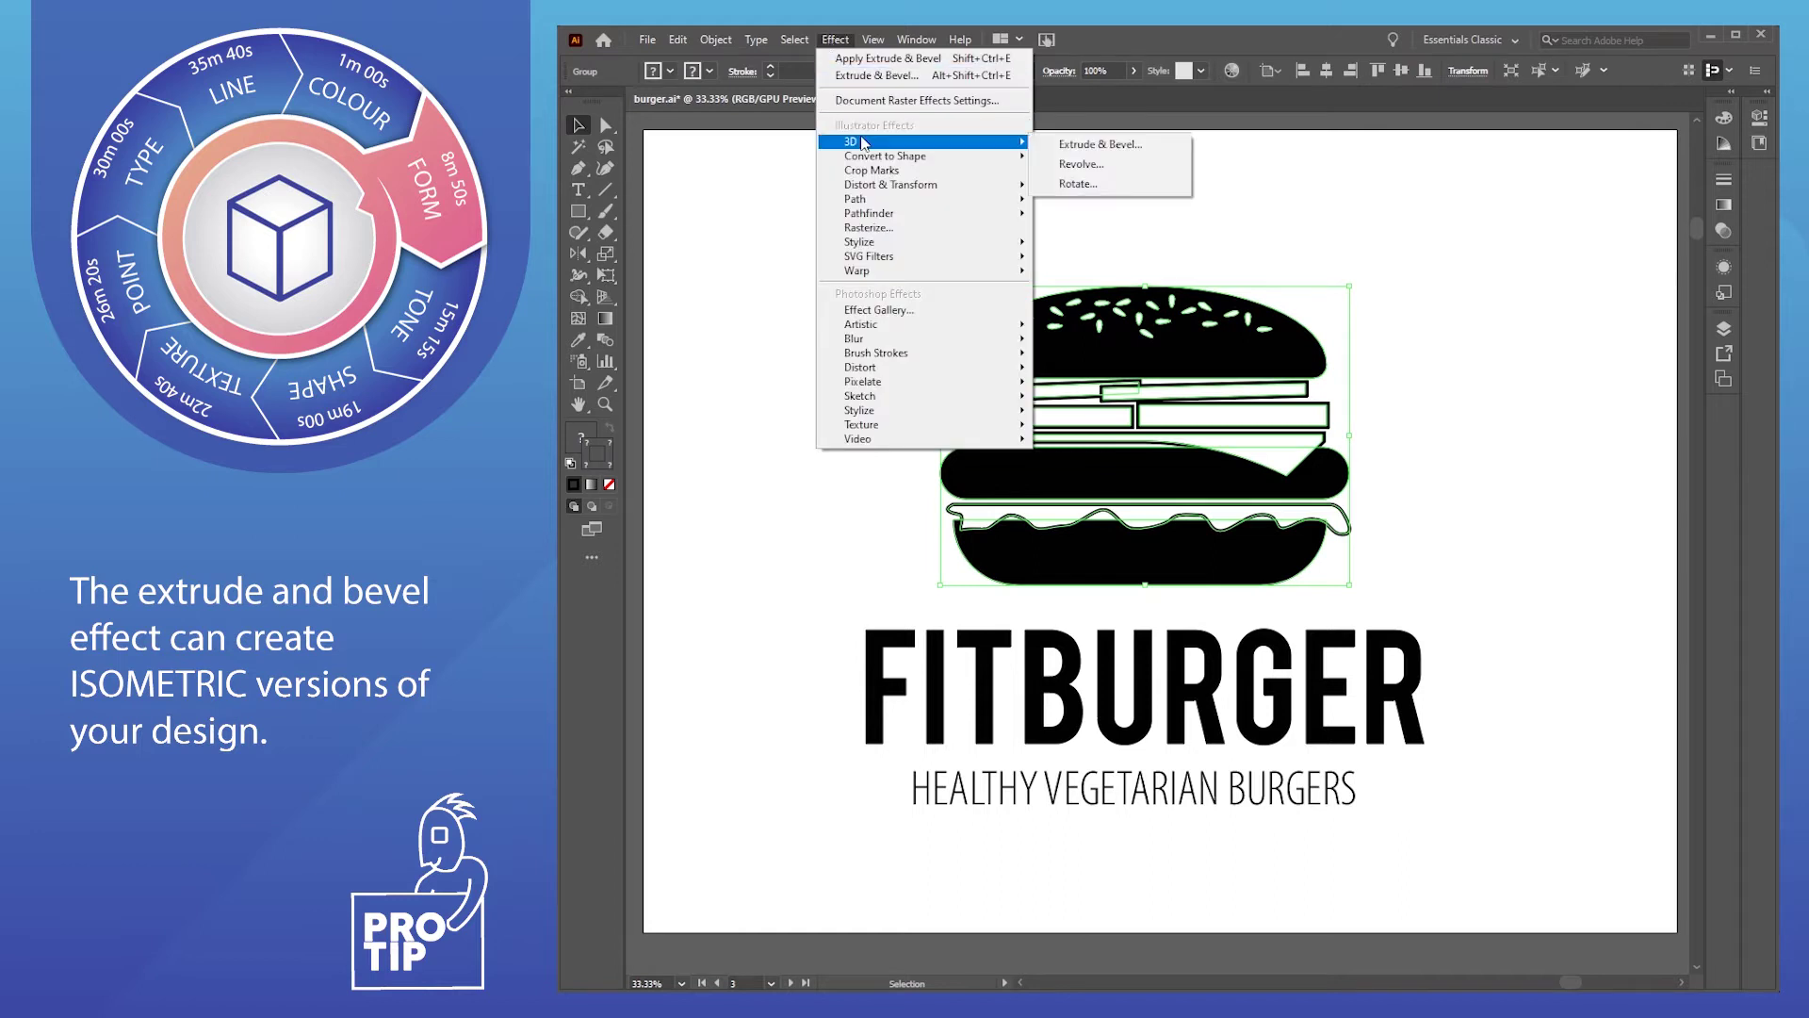
{"action": "left_click", "coordinate": [1100, 144]}
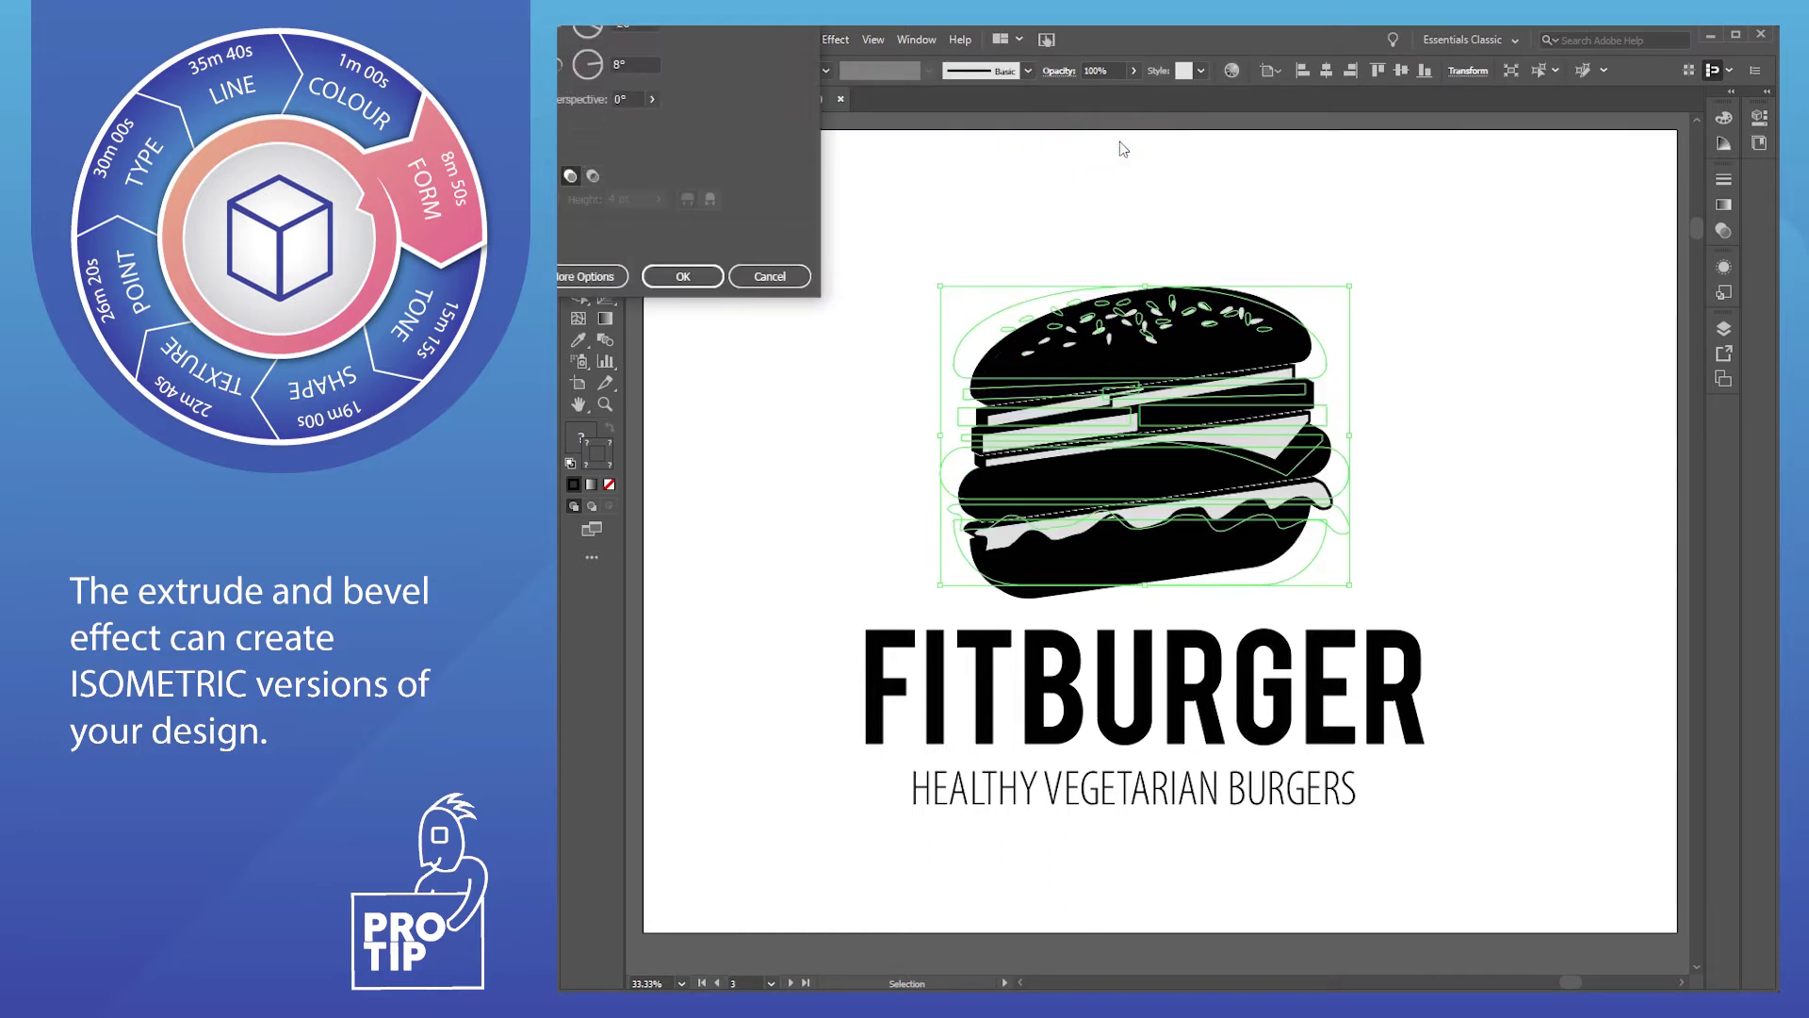
{"action": "left_click_drag", "start_coordinate": [660, 185], "coordinate": [1496, 318]}
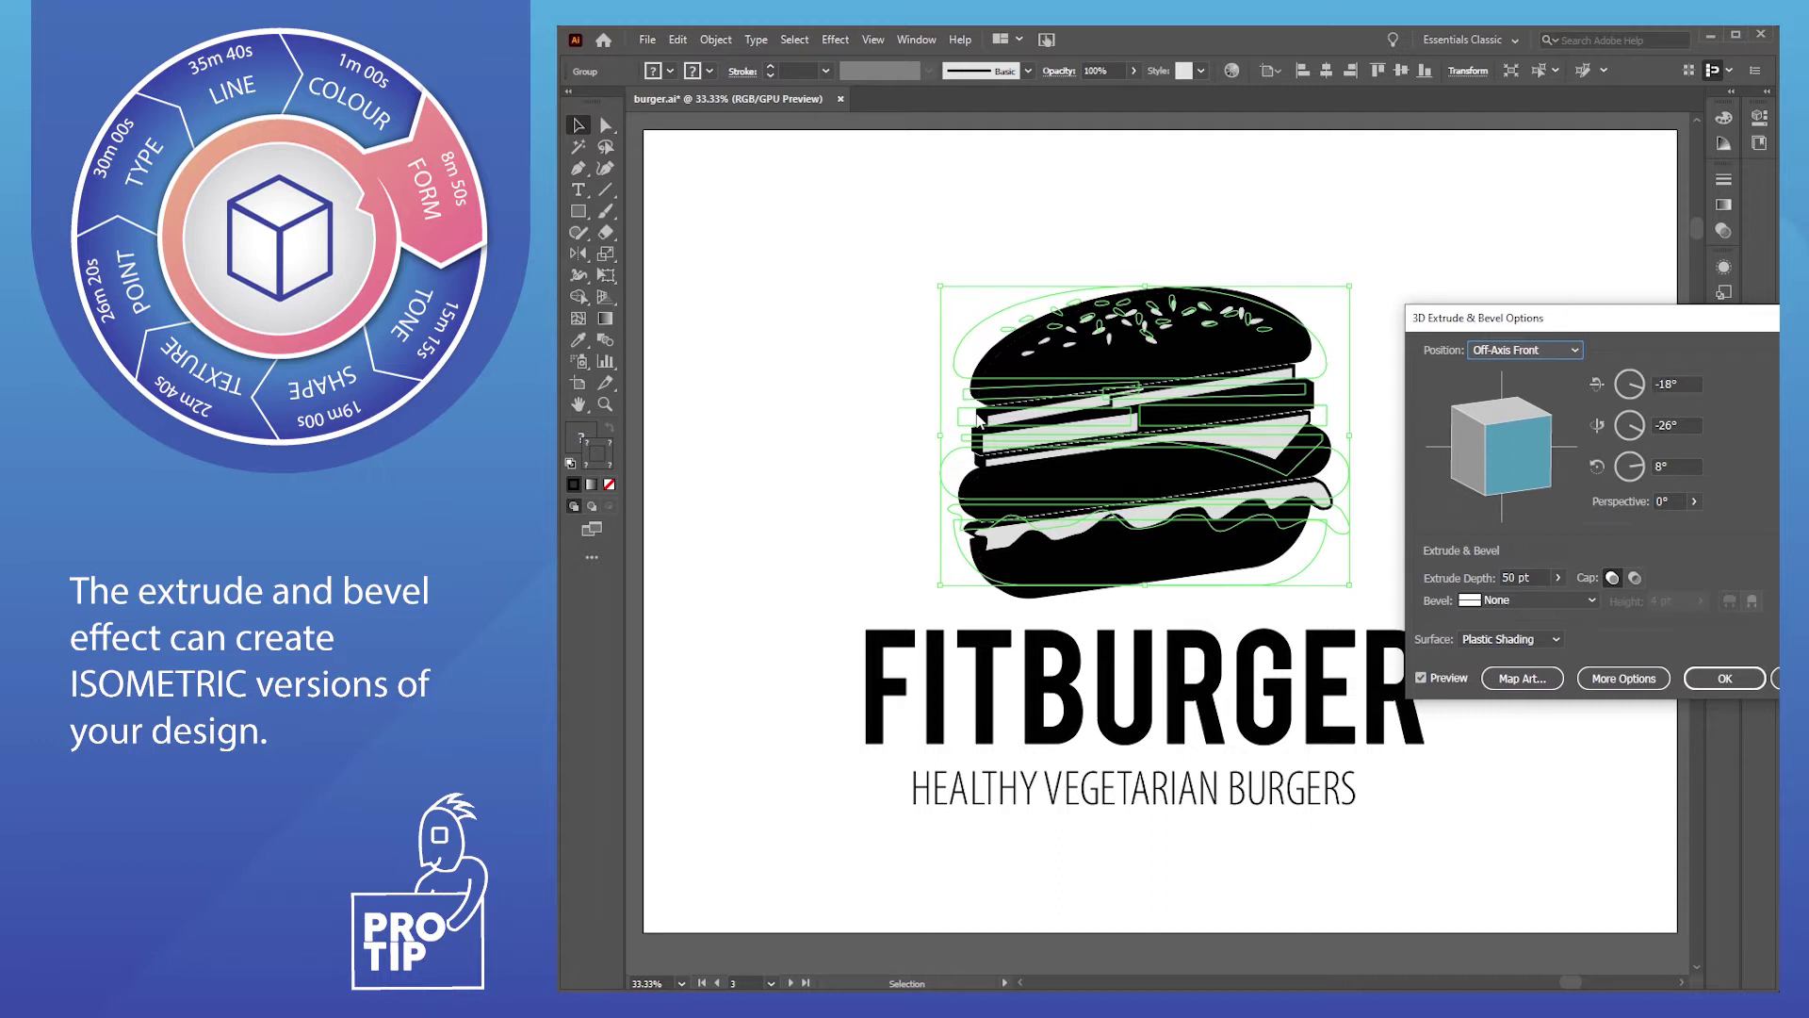
{"action": "left_click", "coordinate": [1521, 576]}
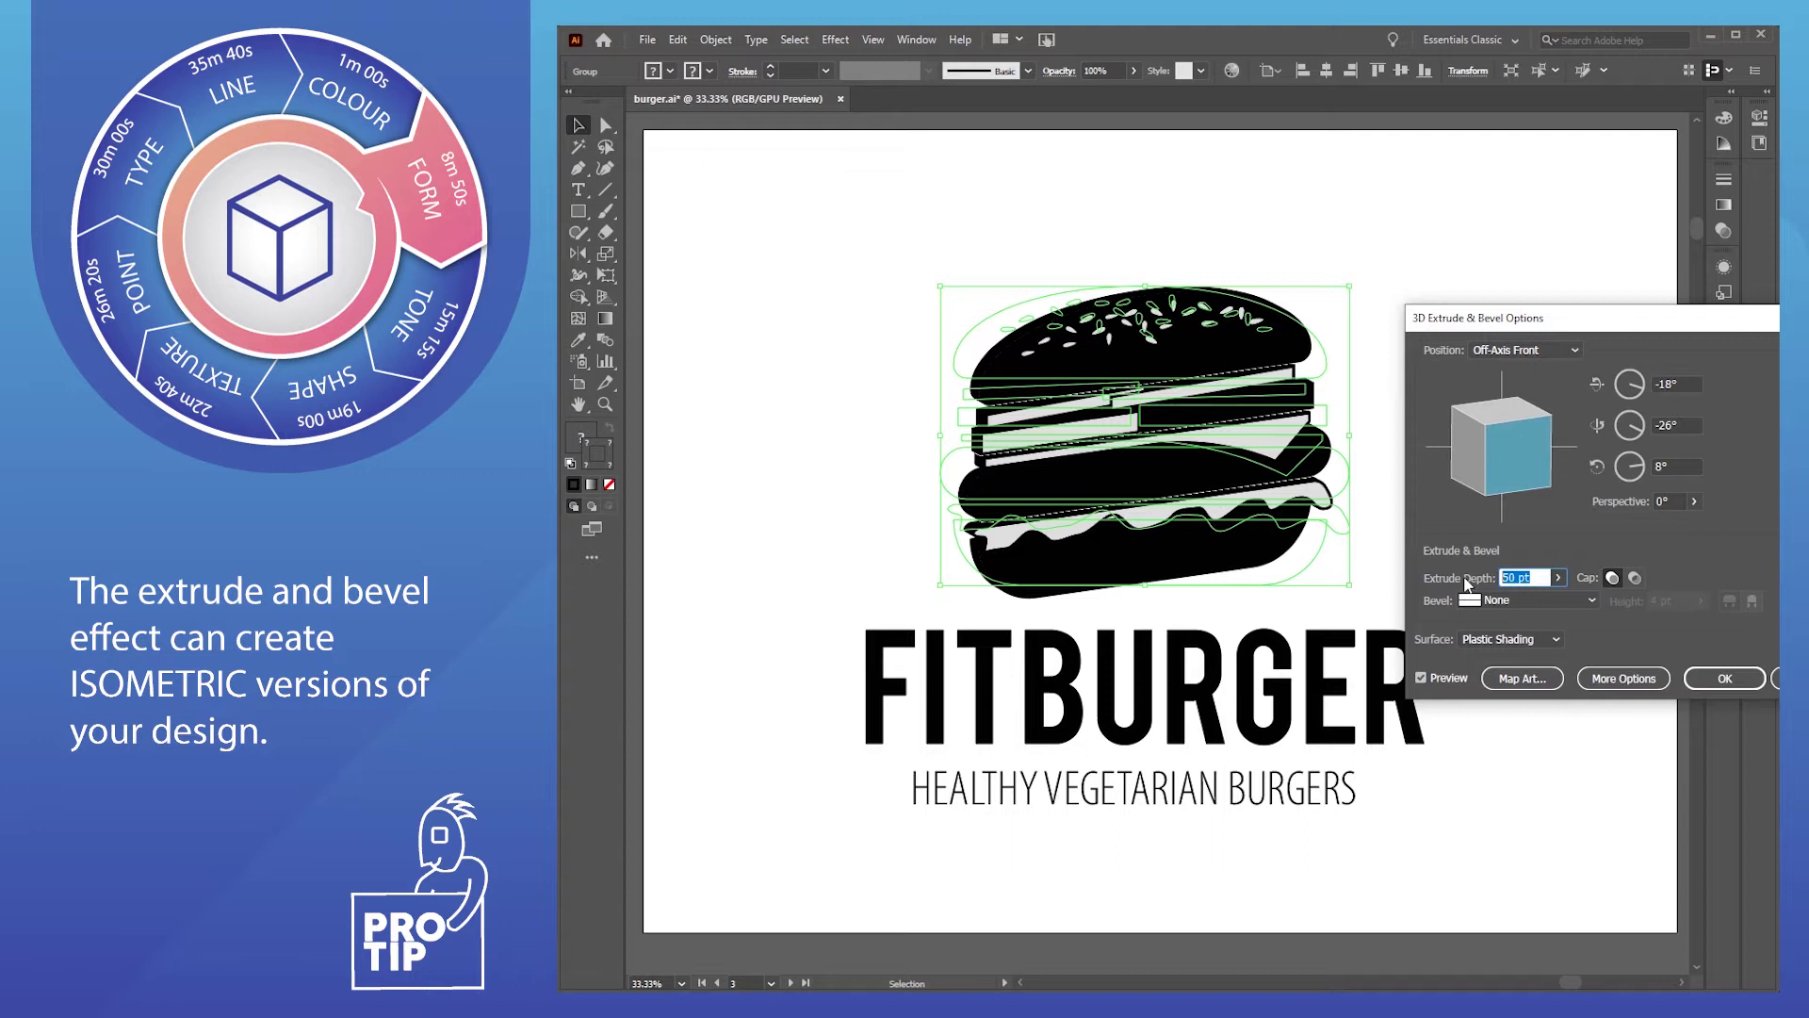
{"action": "type", "text": "150"}
{"action": "key", "text": "Tab"}
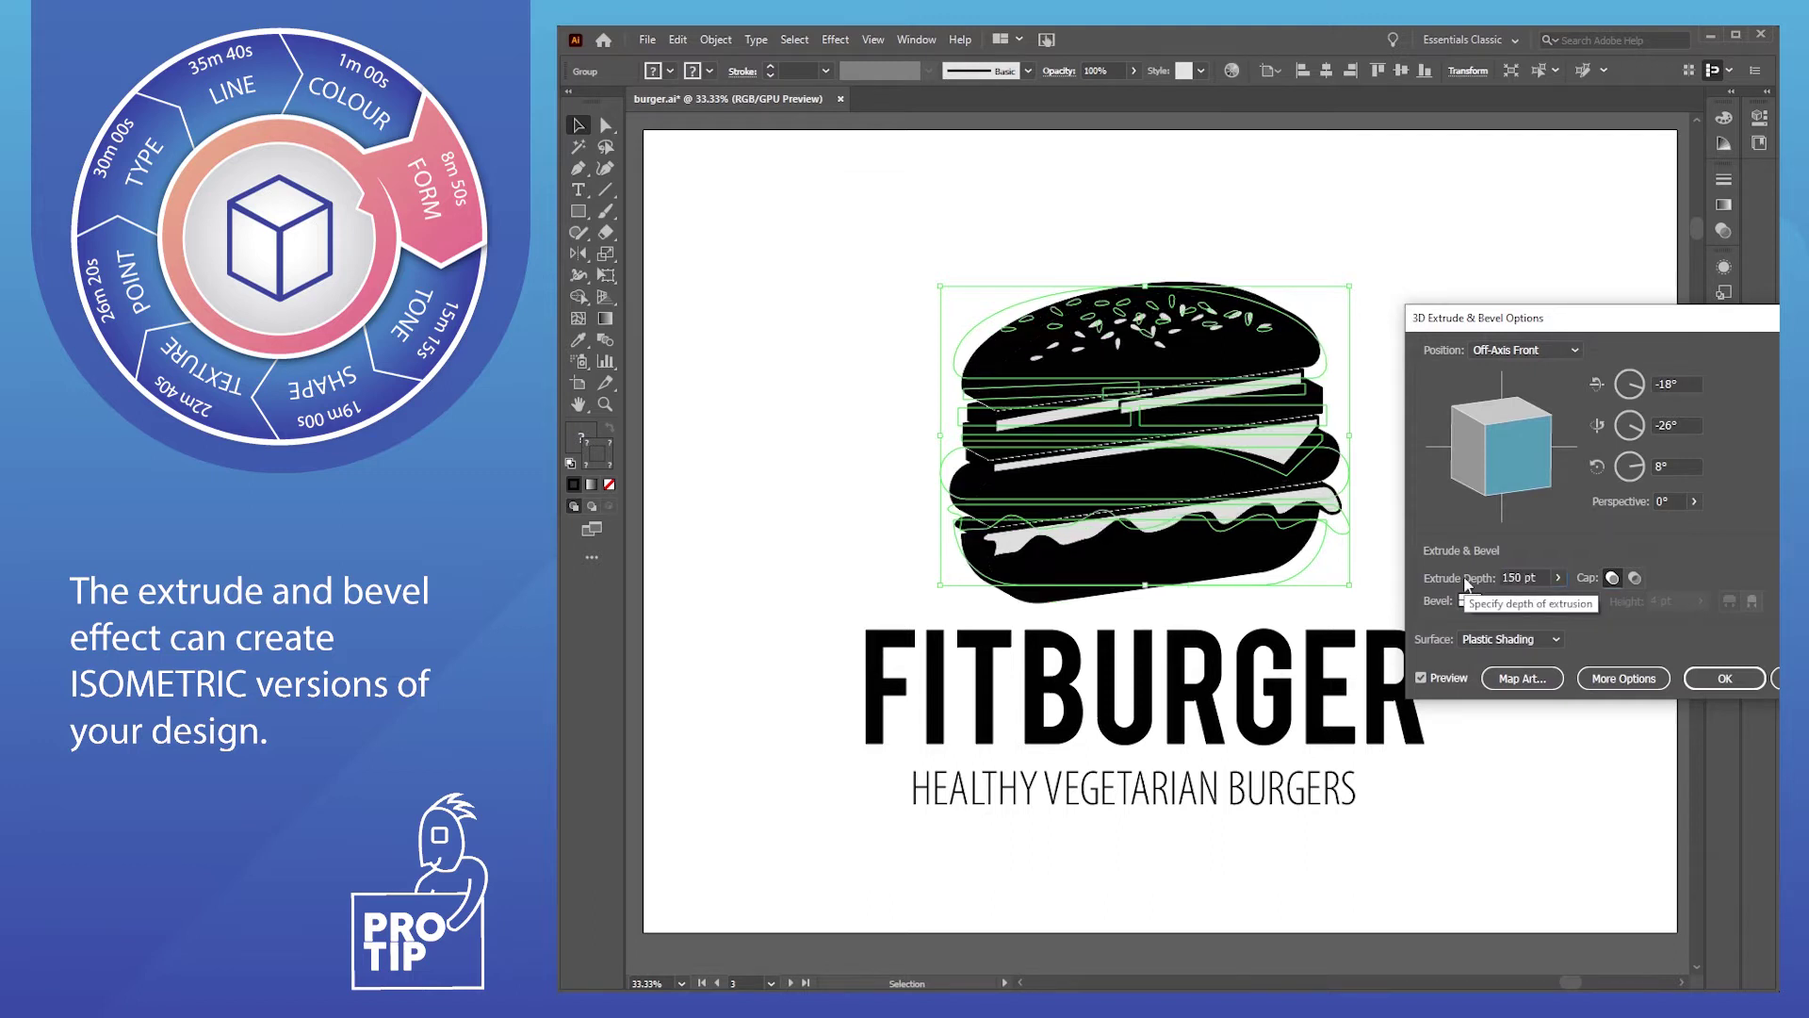
{"action": "left_click_drag", "start_coordinate": [1637, 329], "coordinate": [1689, 311]}
{"action": "left_click", "coordinate": [1579, 561]}
{"action": "type", "text": "2"}
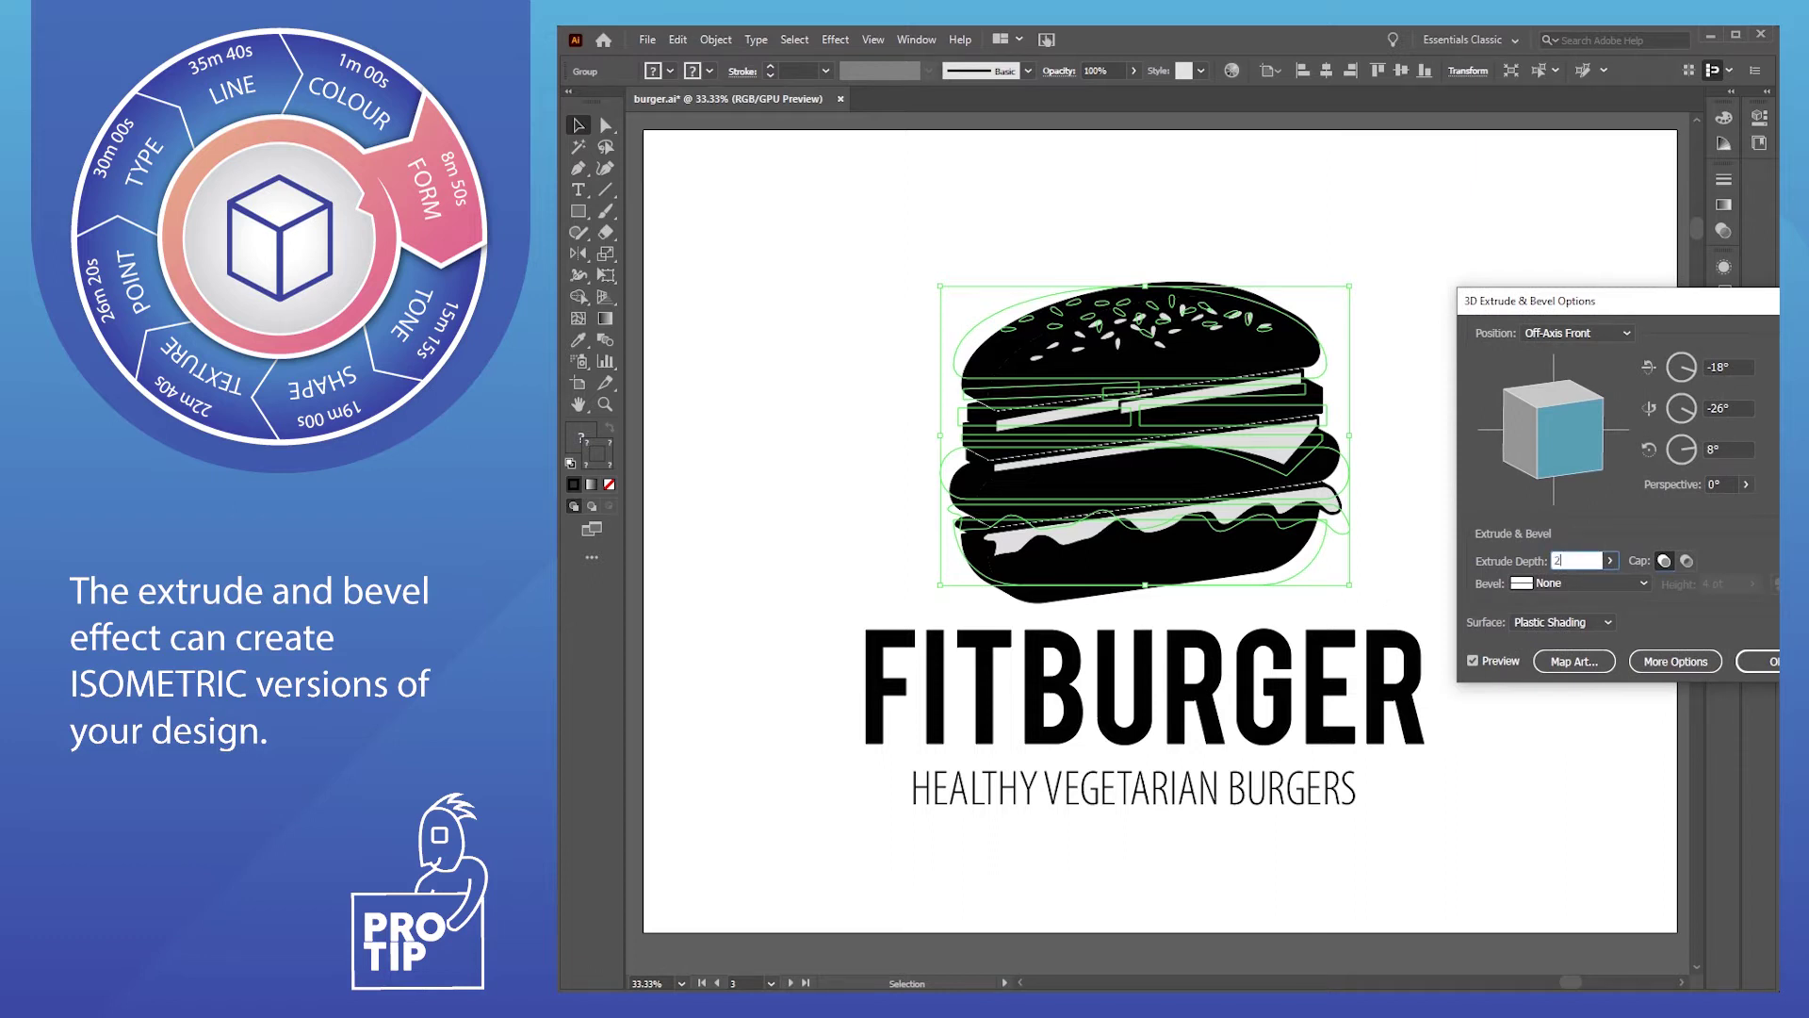
{"action": "type", "text": "00"}
{"action": "key", "text": "Tab"}
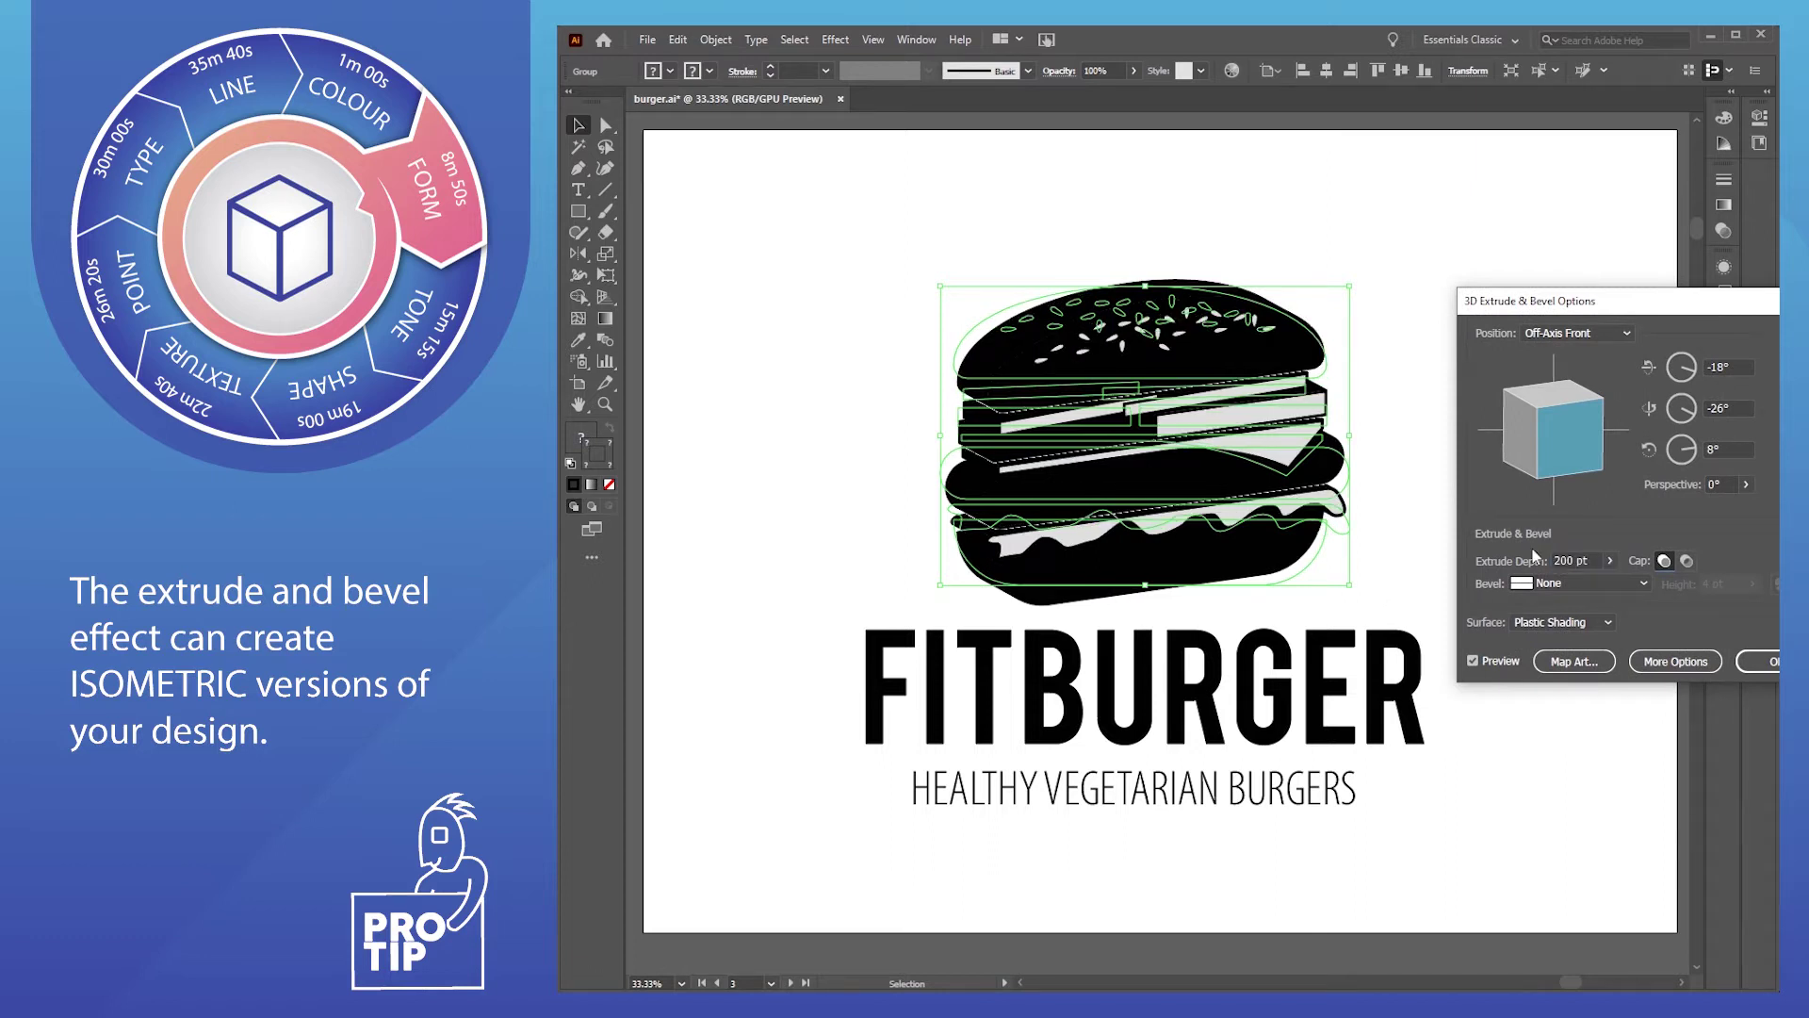
Set the extrusion surface to Diffuse Shading and confirm the 3D effect
{"action": "left_click", "coordinate": [1607, 621]}
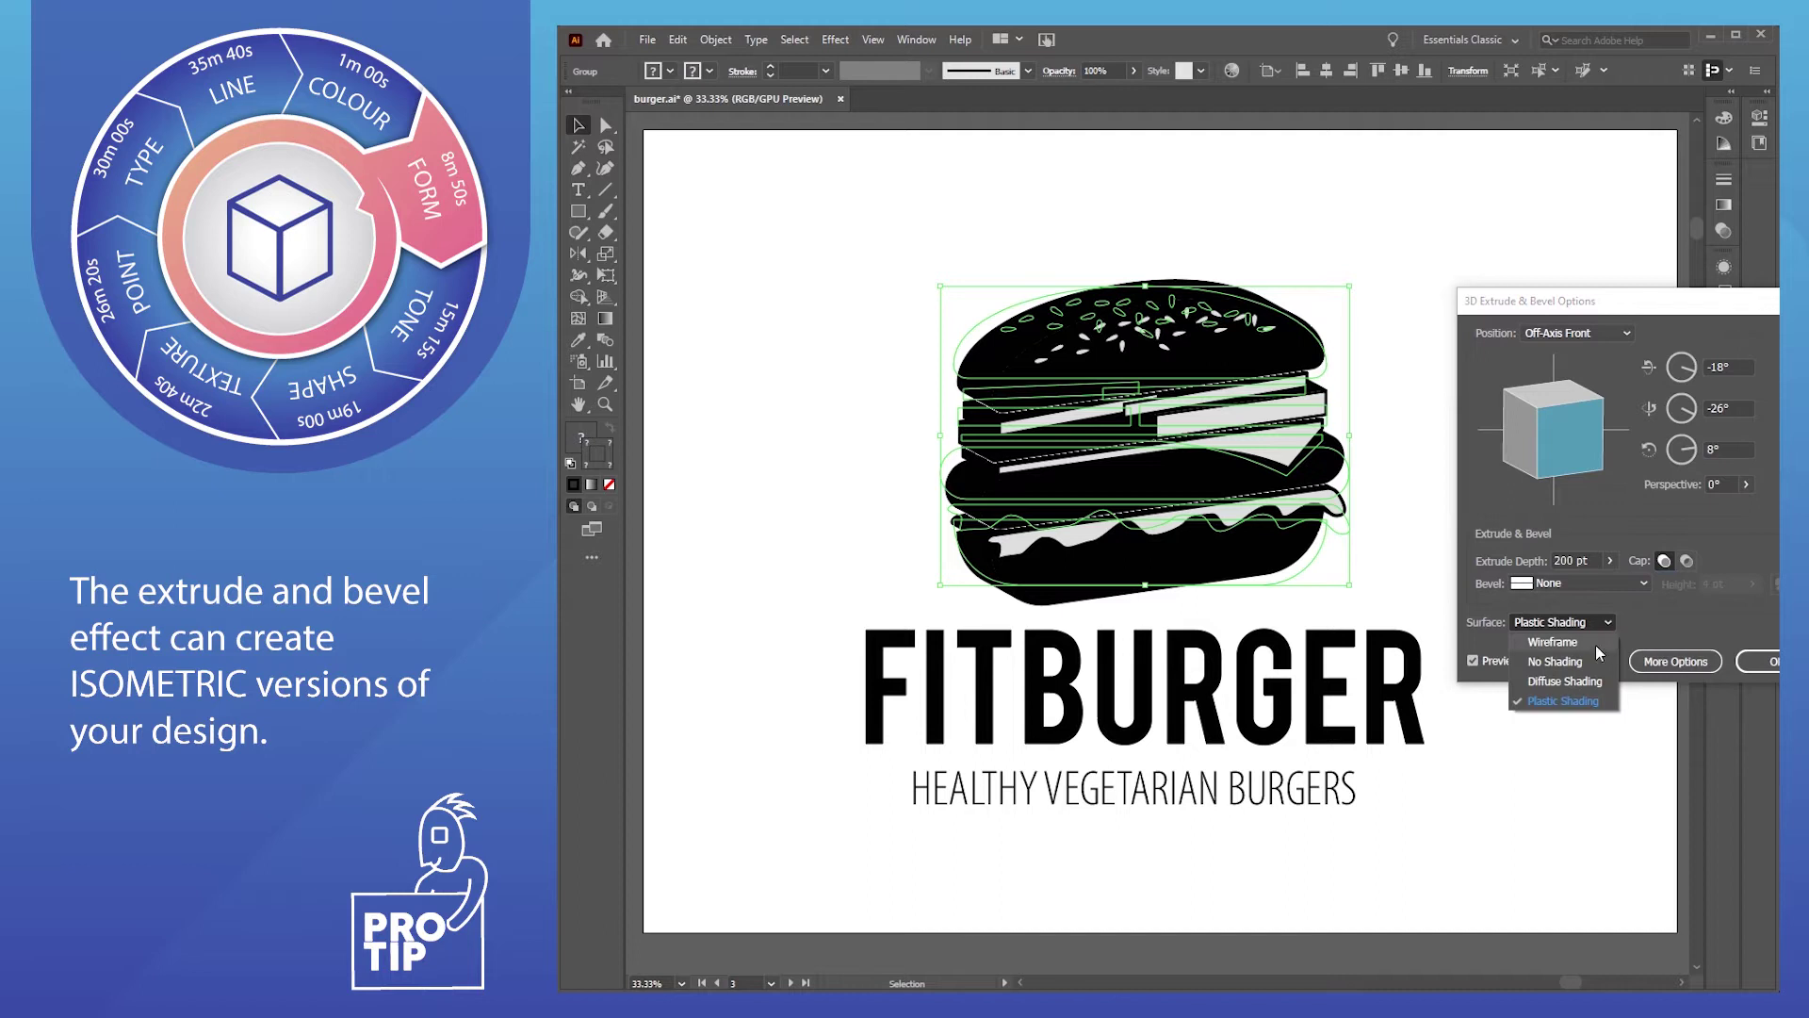
{"action": "left_click", "coordinate": [1580, 641]}
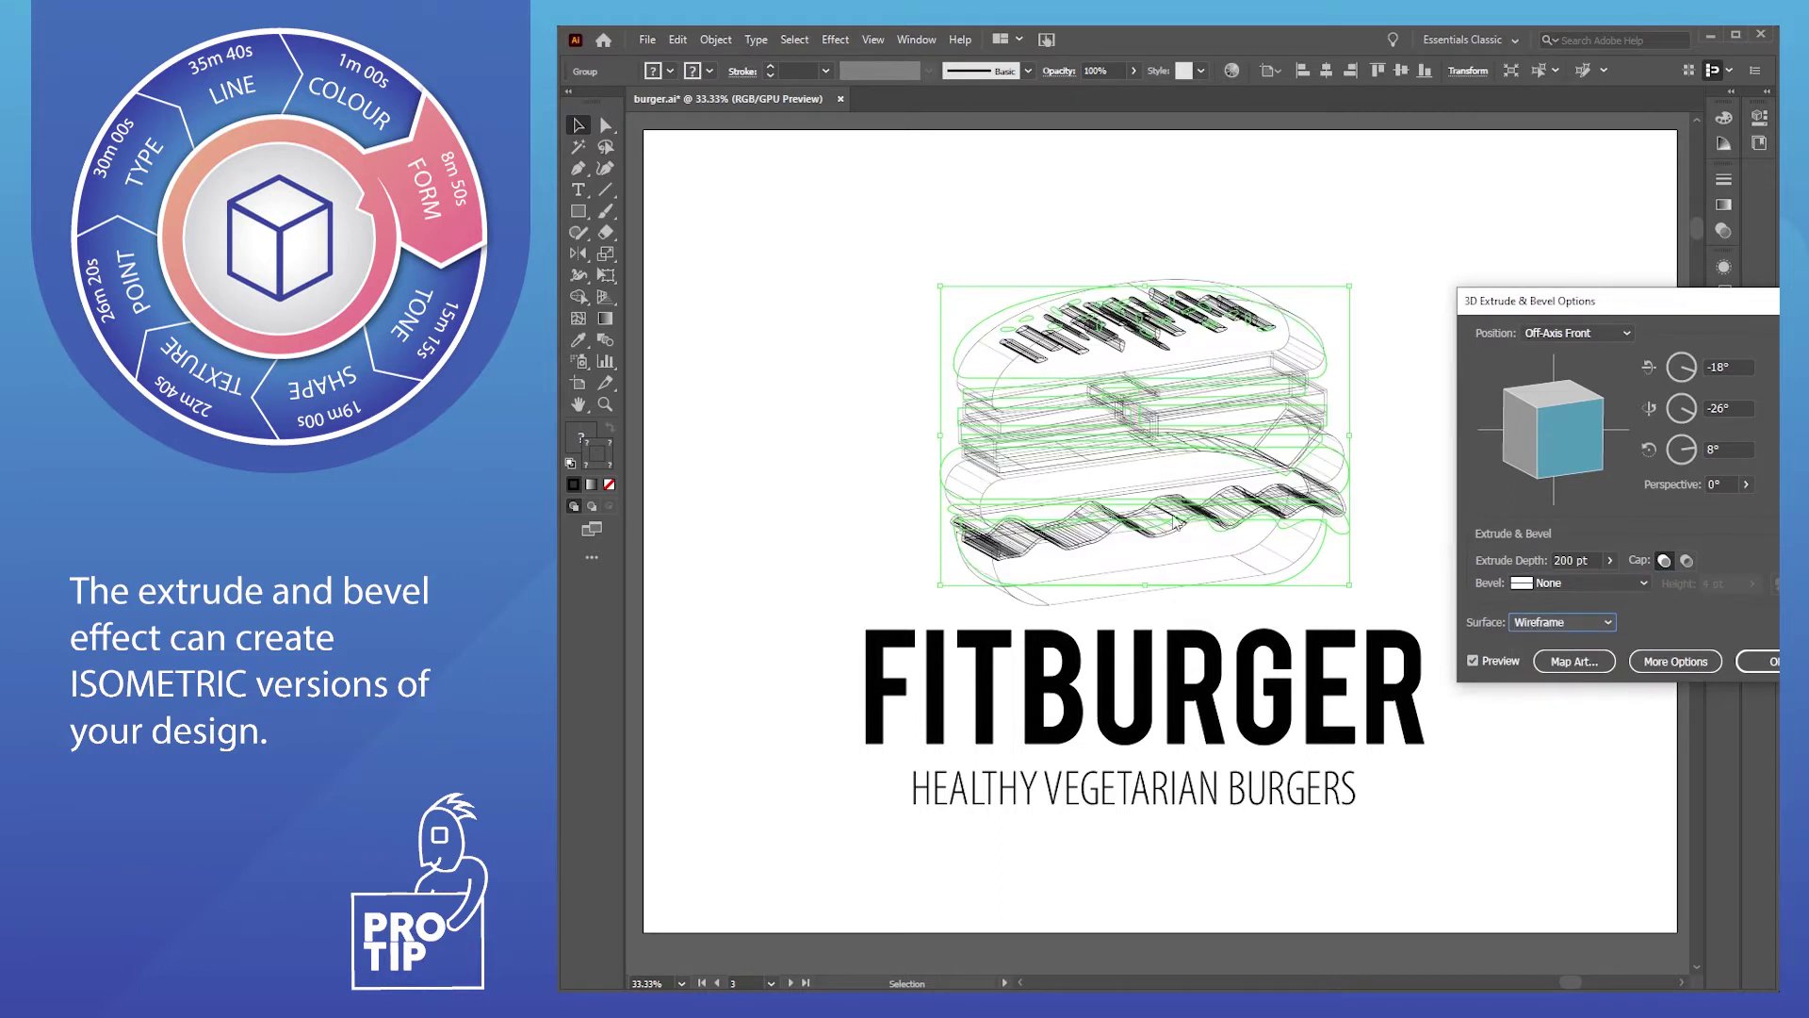
{"action": "left_click", "coordinate": [1600, 622]}
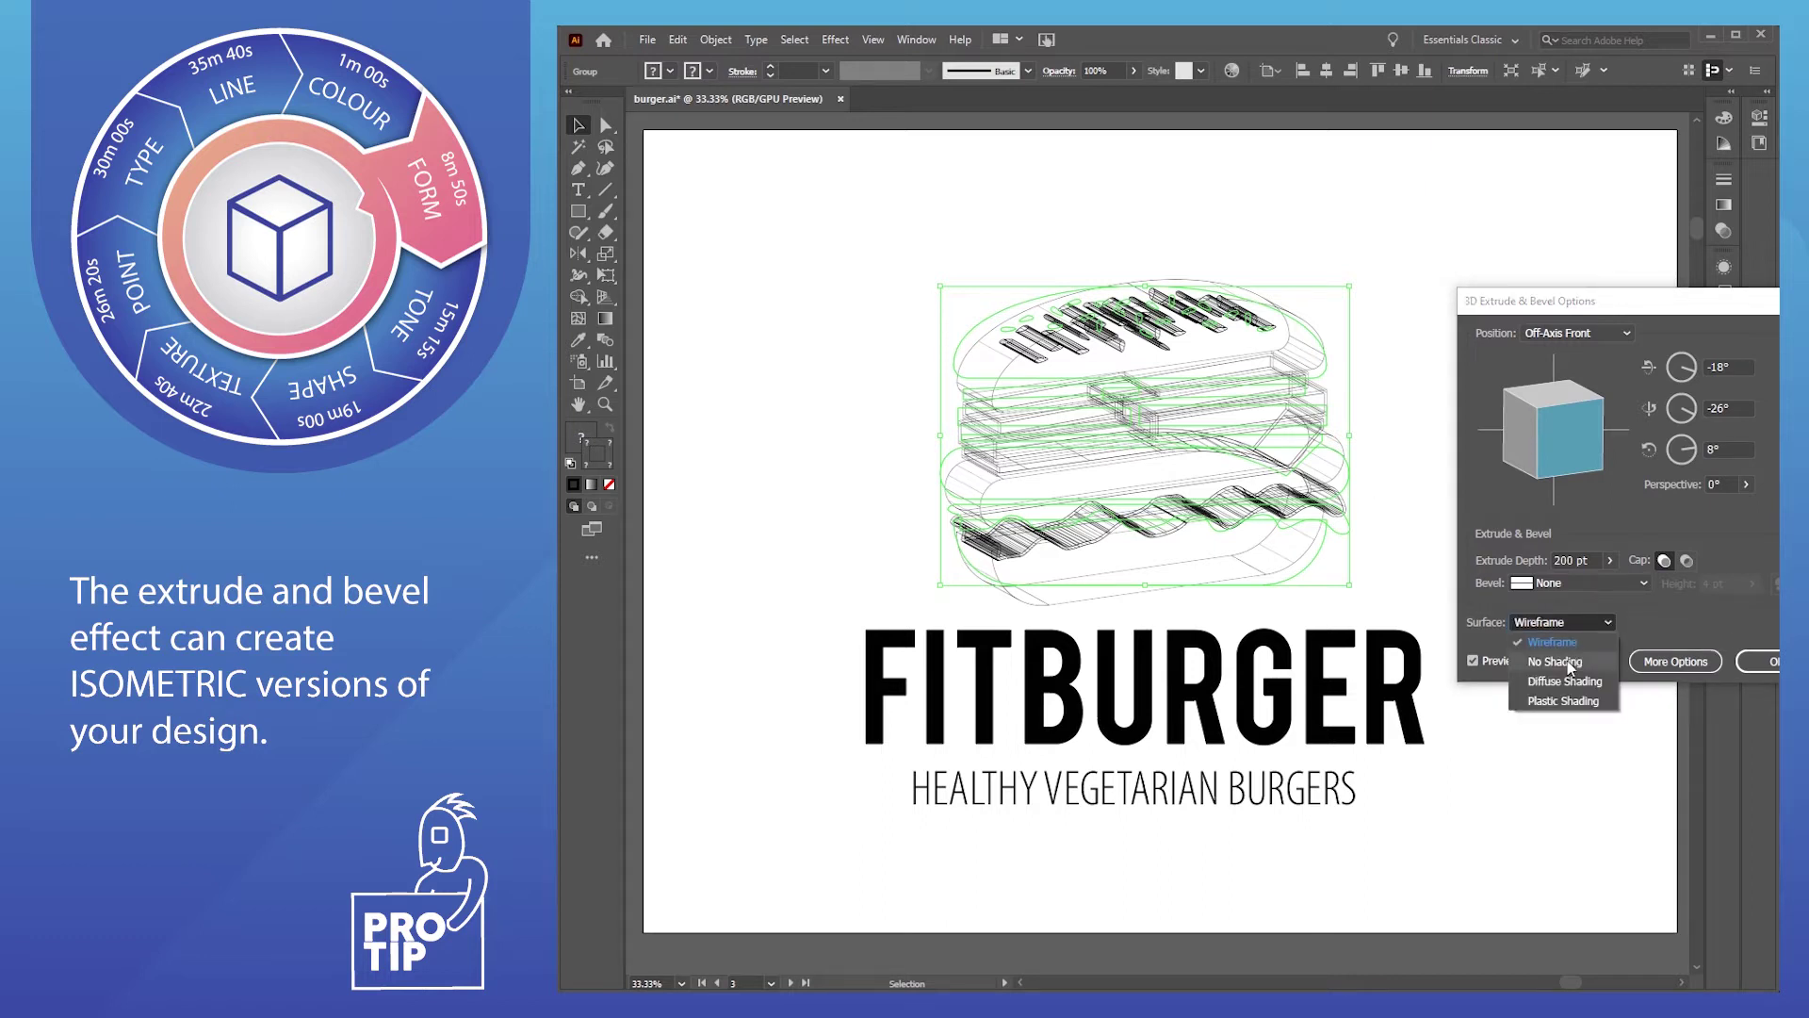
{"action": "left_click", "coordinate": [1568, 681]}
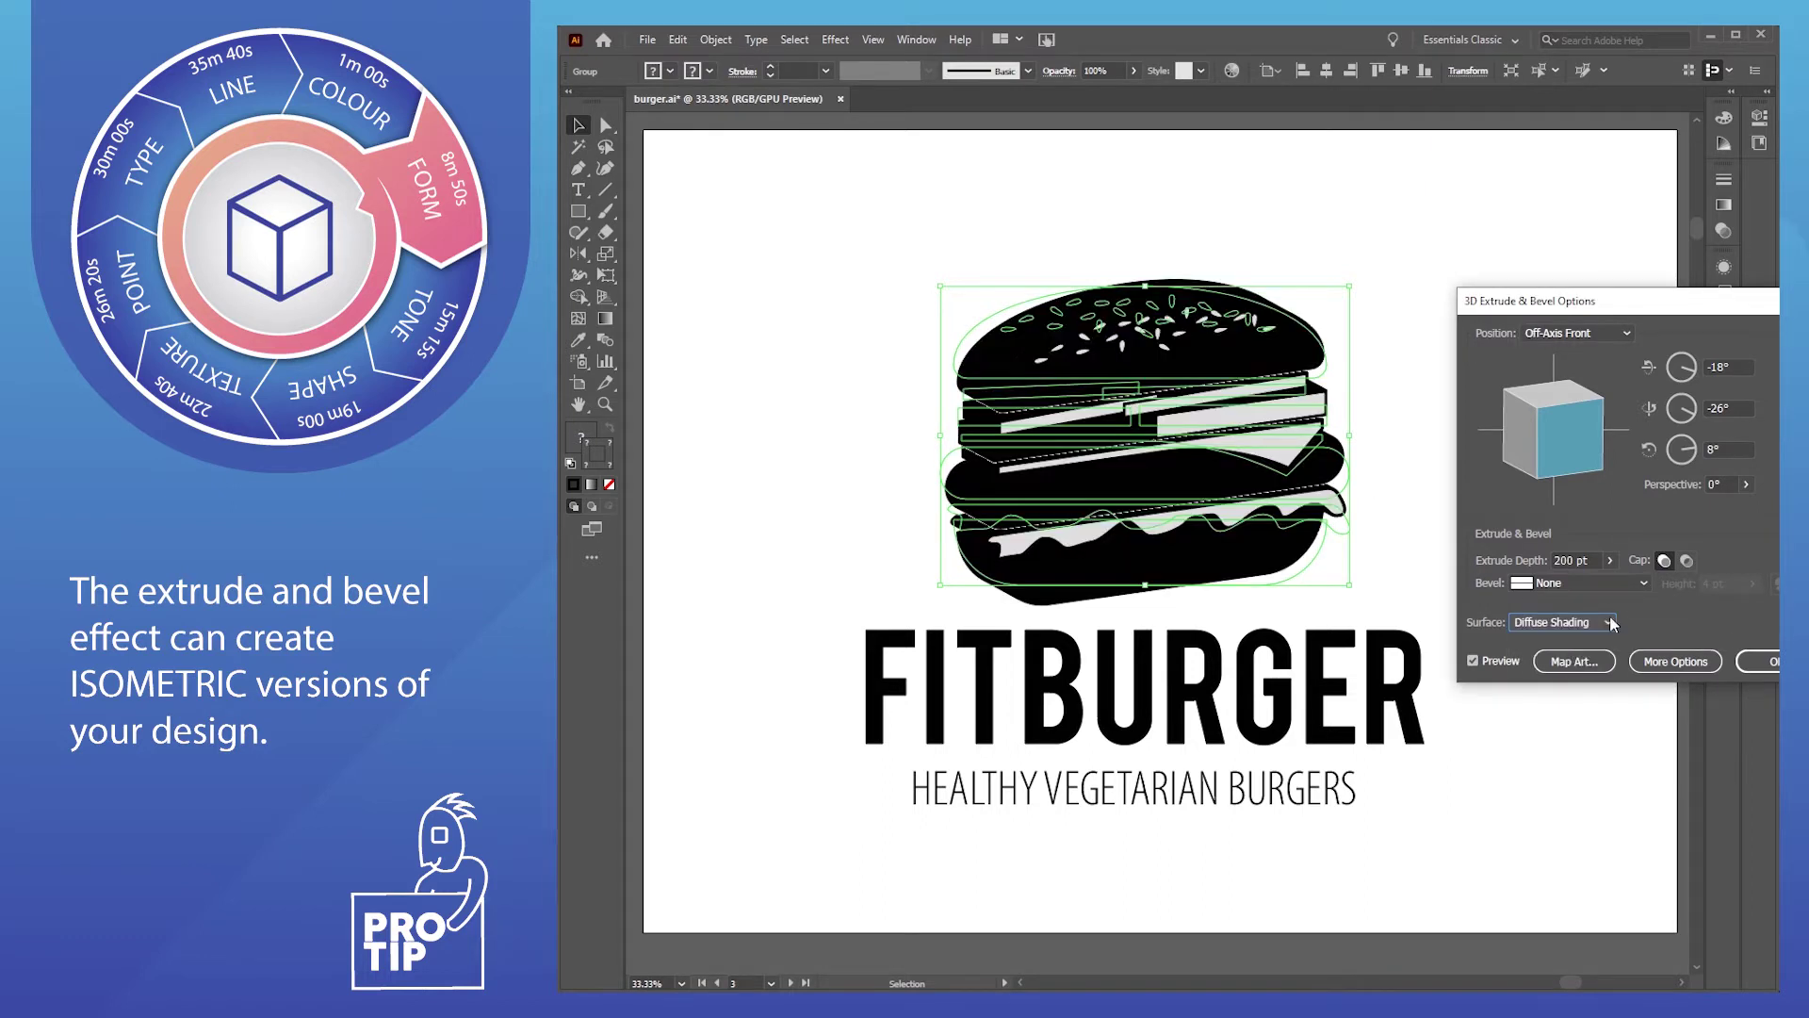
{"action": "left_click", "coordinate": [1758, 661]}
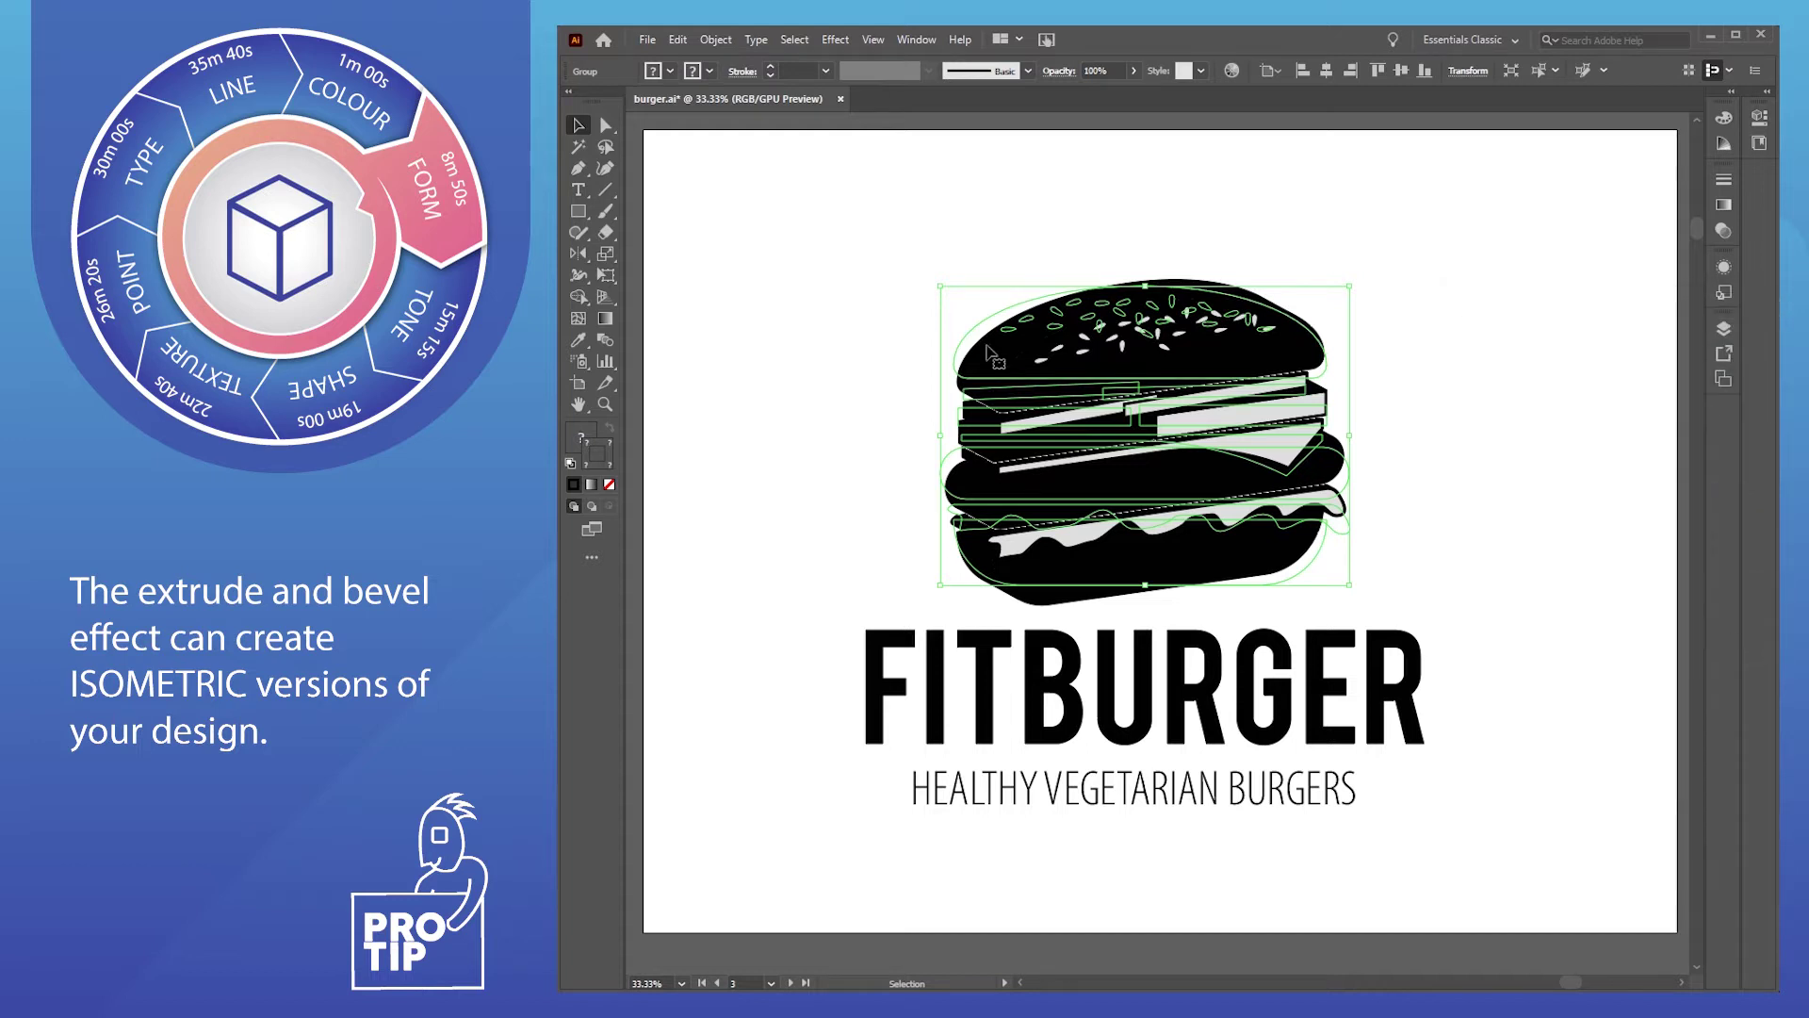
{"action": "left_click", "coordinate": [868, 352]}
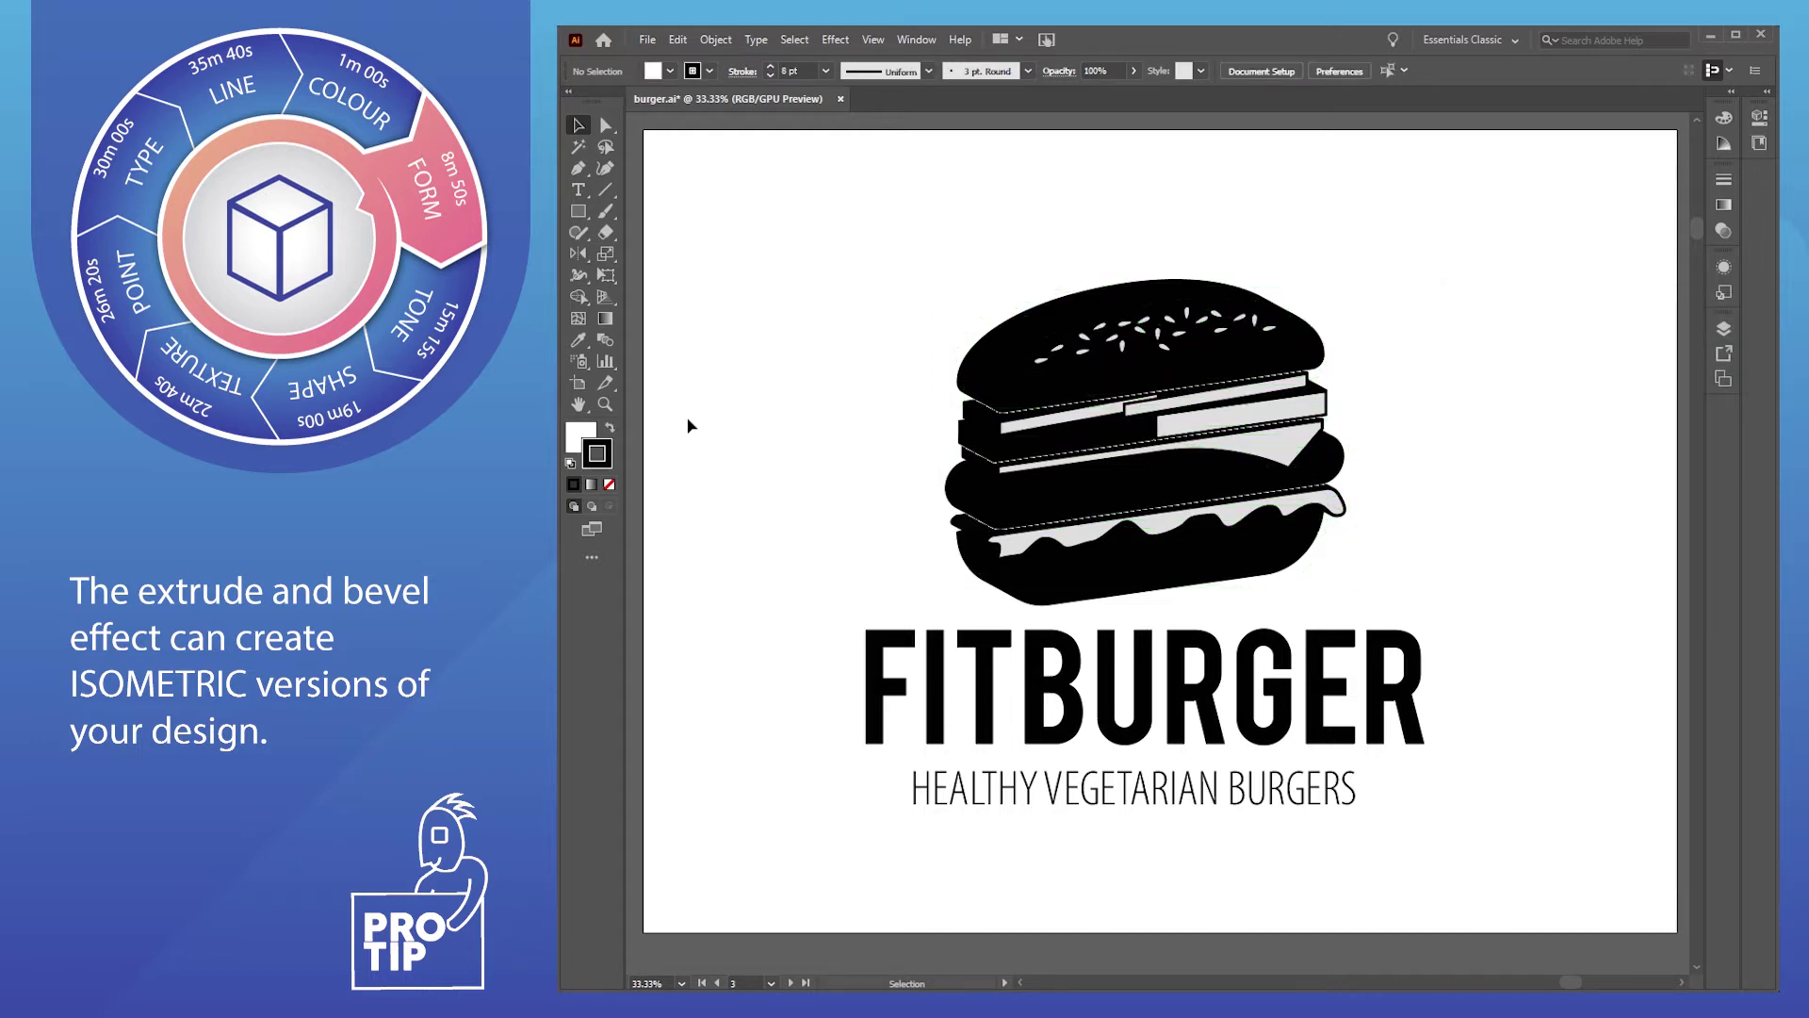
Direct-select the bottom and top bun paths and fill both grey #7a7a7a
{"action": "left_click", "coordinate": [1041, 482]}
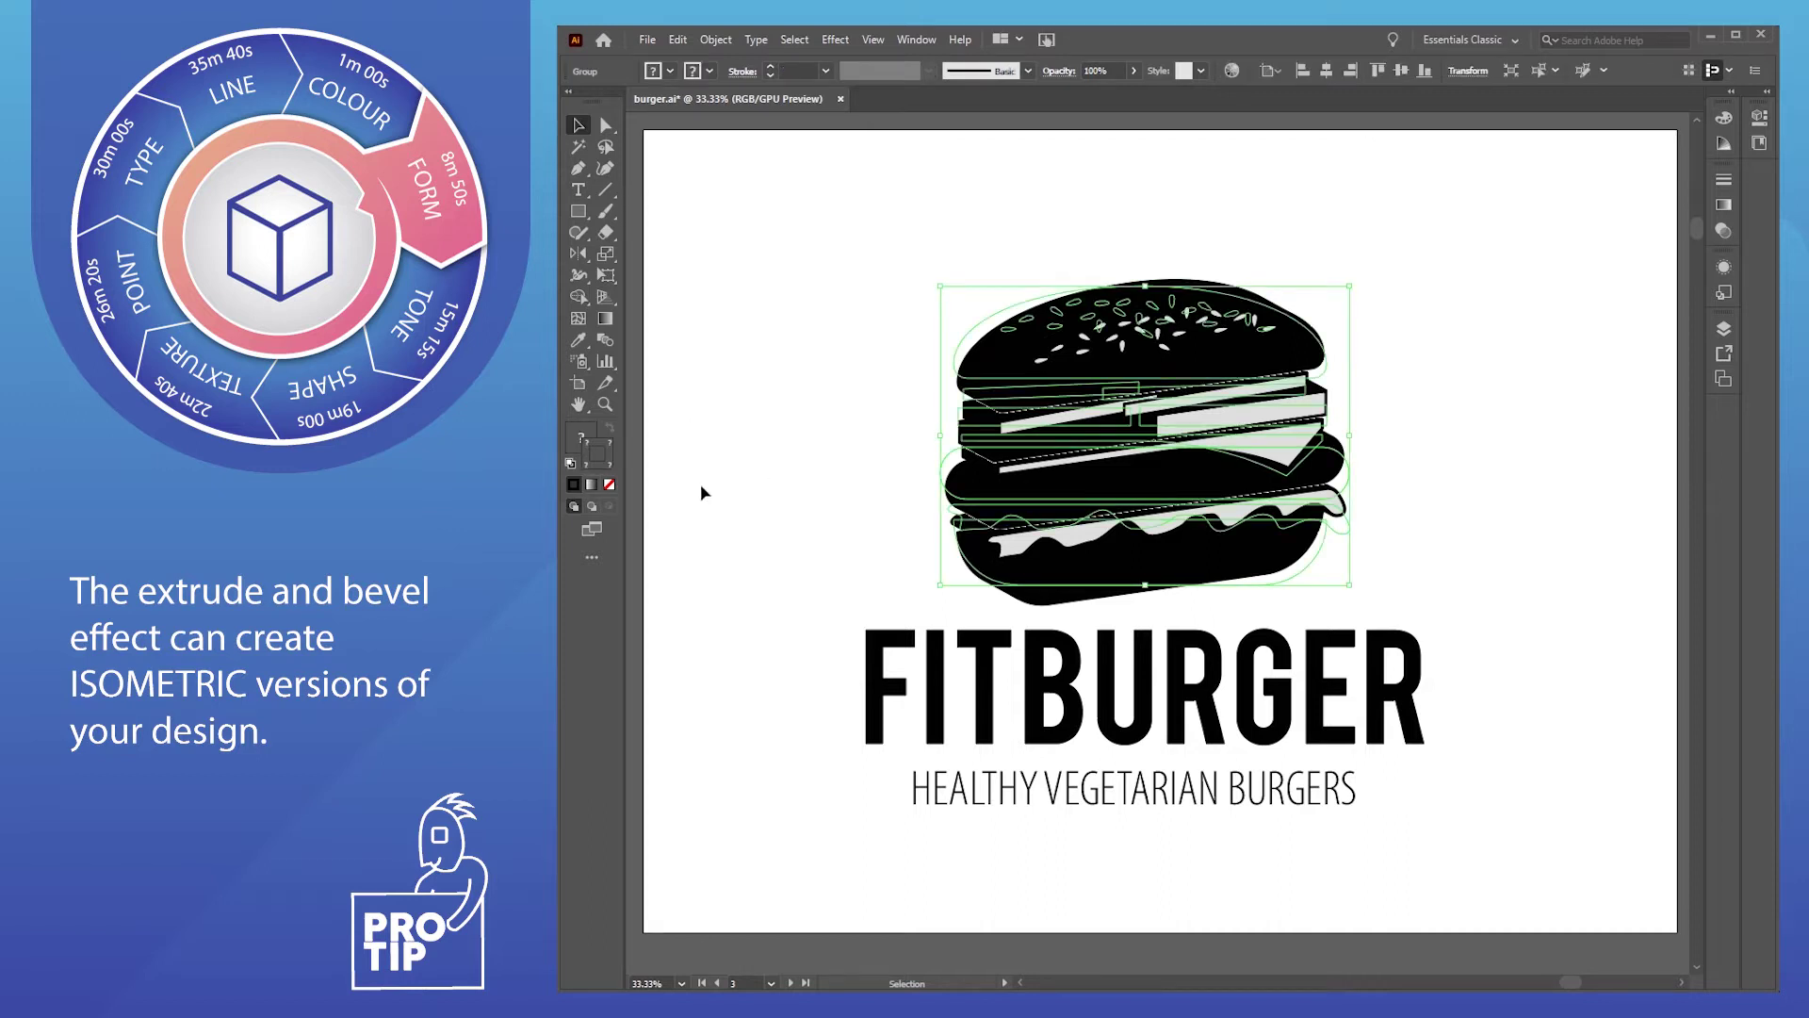
{"action": "left_click", "coordinate": [835, 409]}
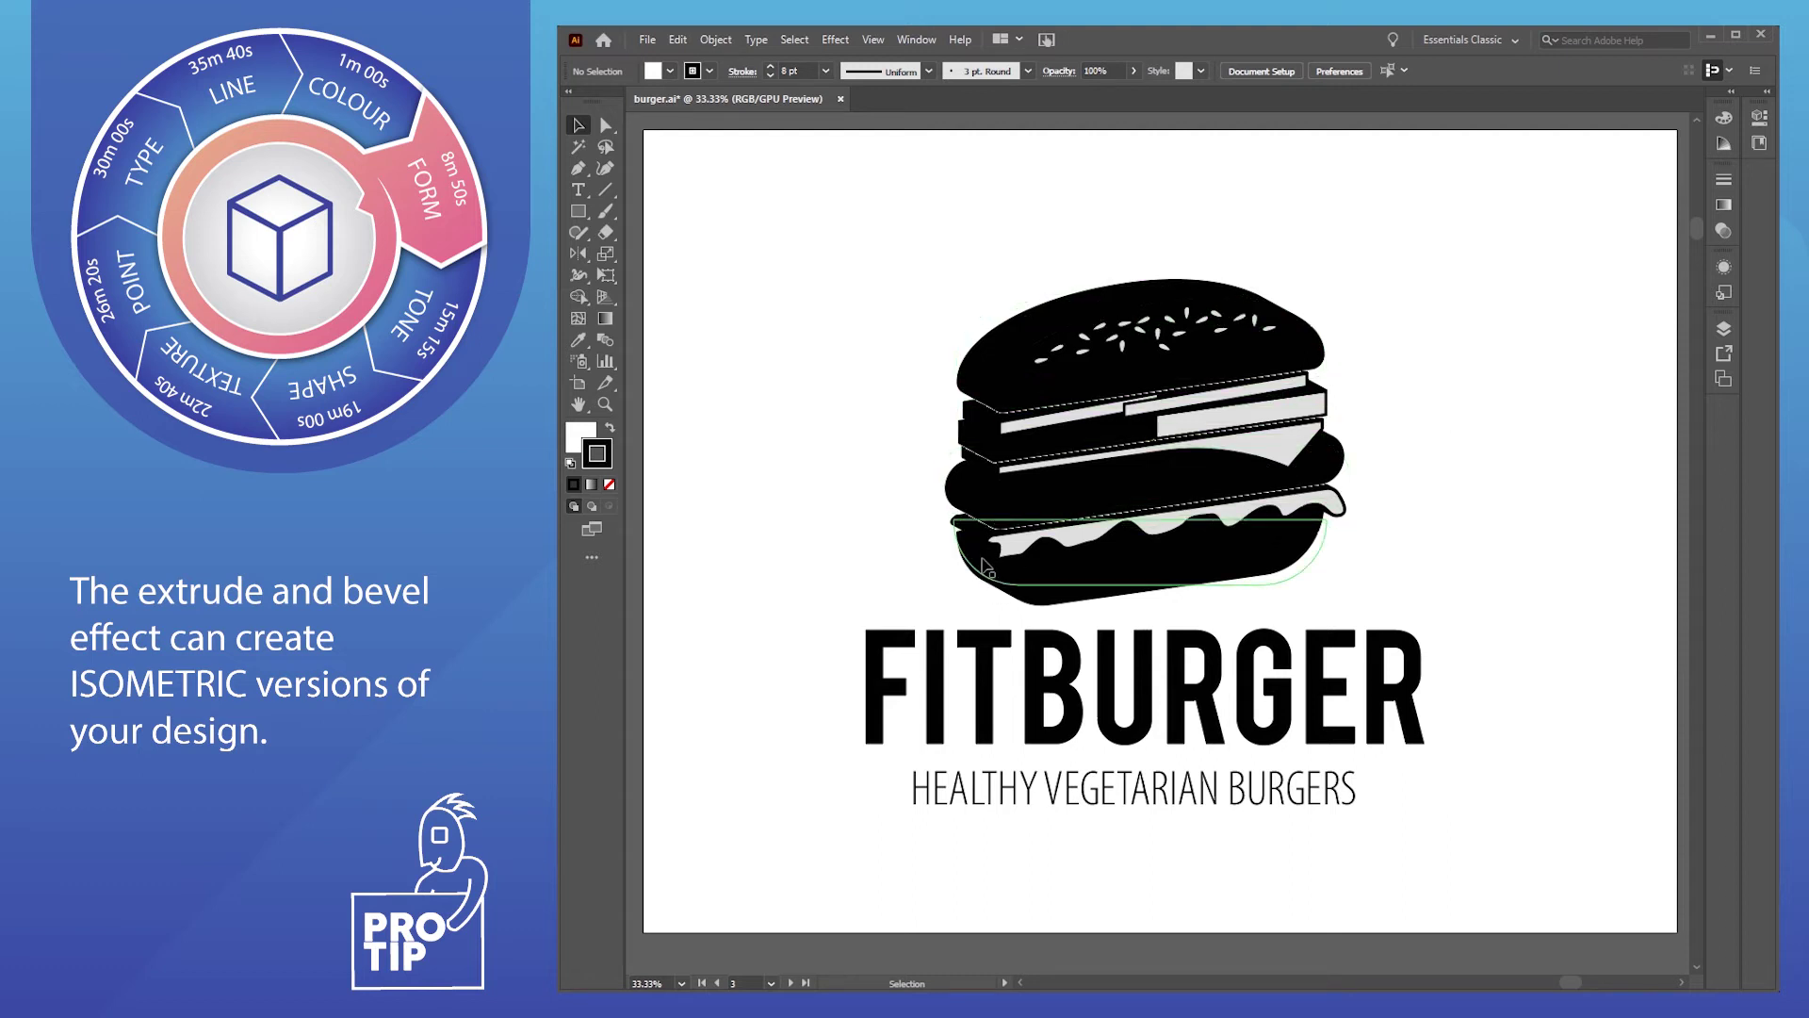
{"action": "key", "text": "a"}
{"action": "left_click", "coordinate": [1084, 556]}
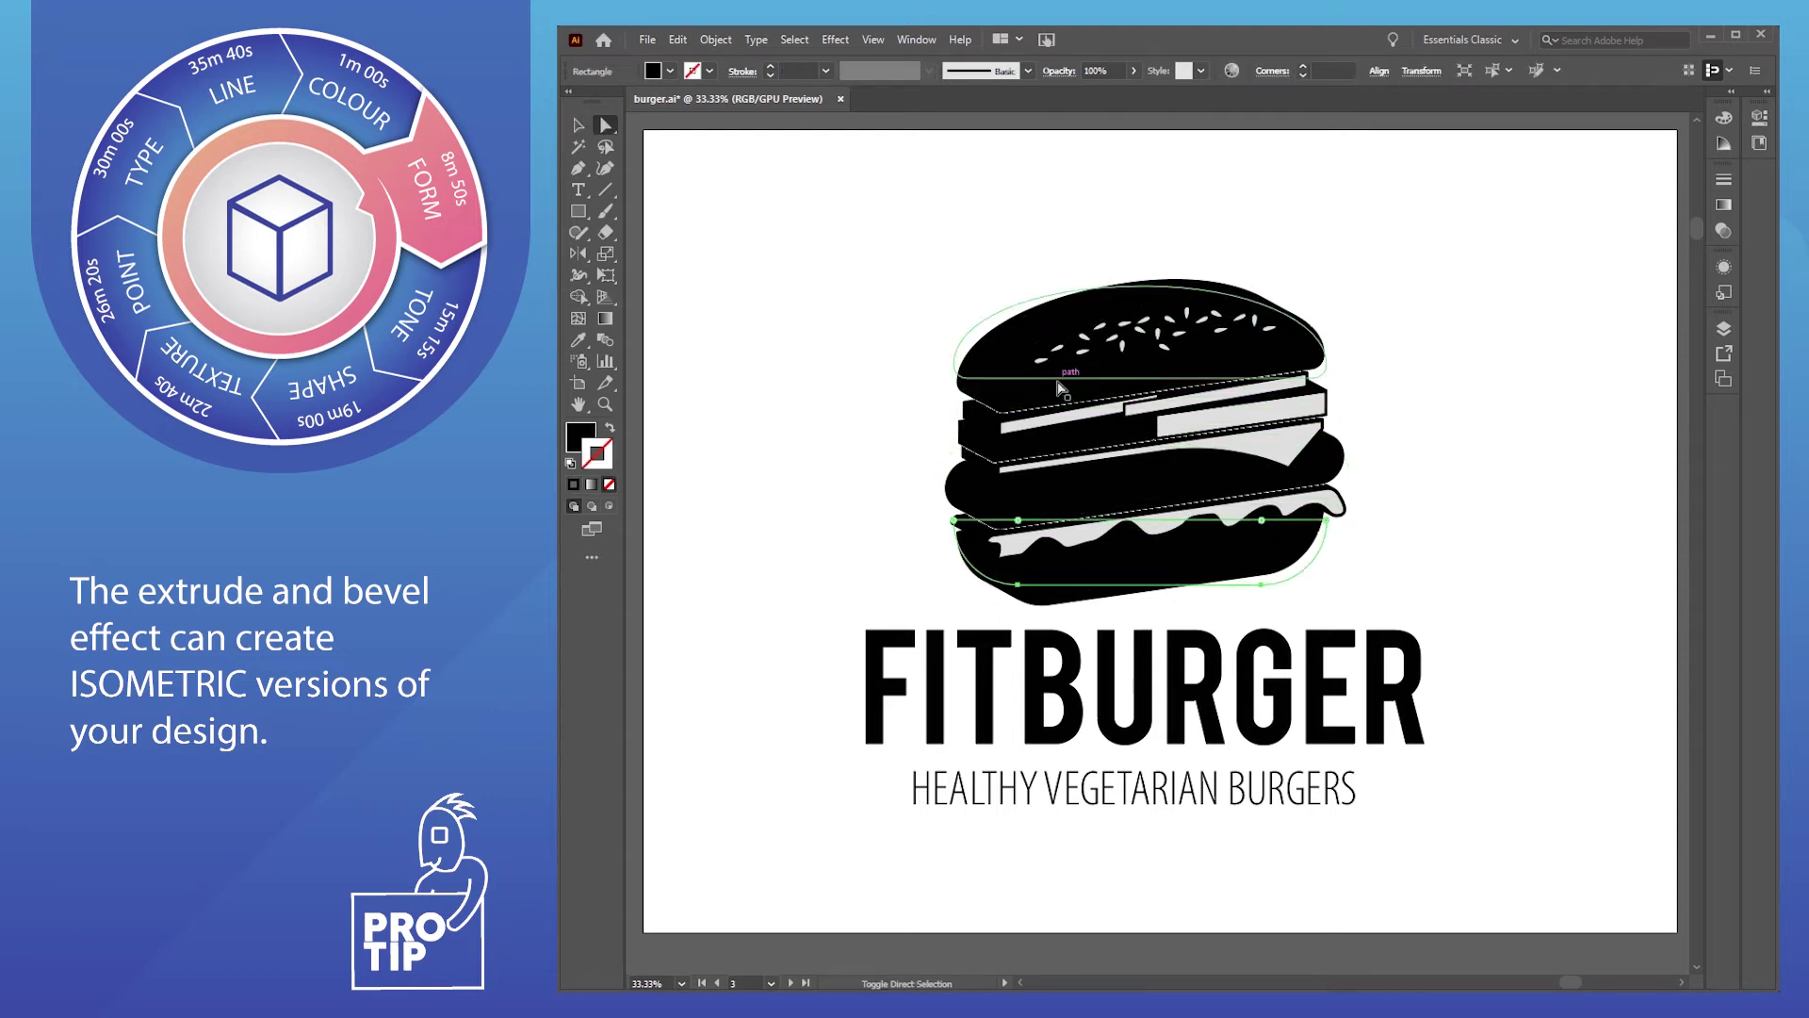
{"action": "left_click", "coordinate": [1100, 370], "text": "shift"}
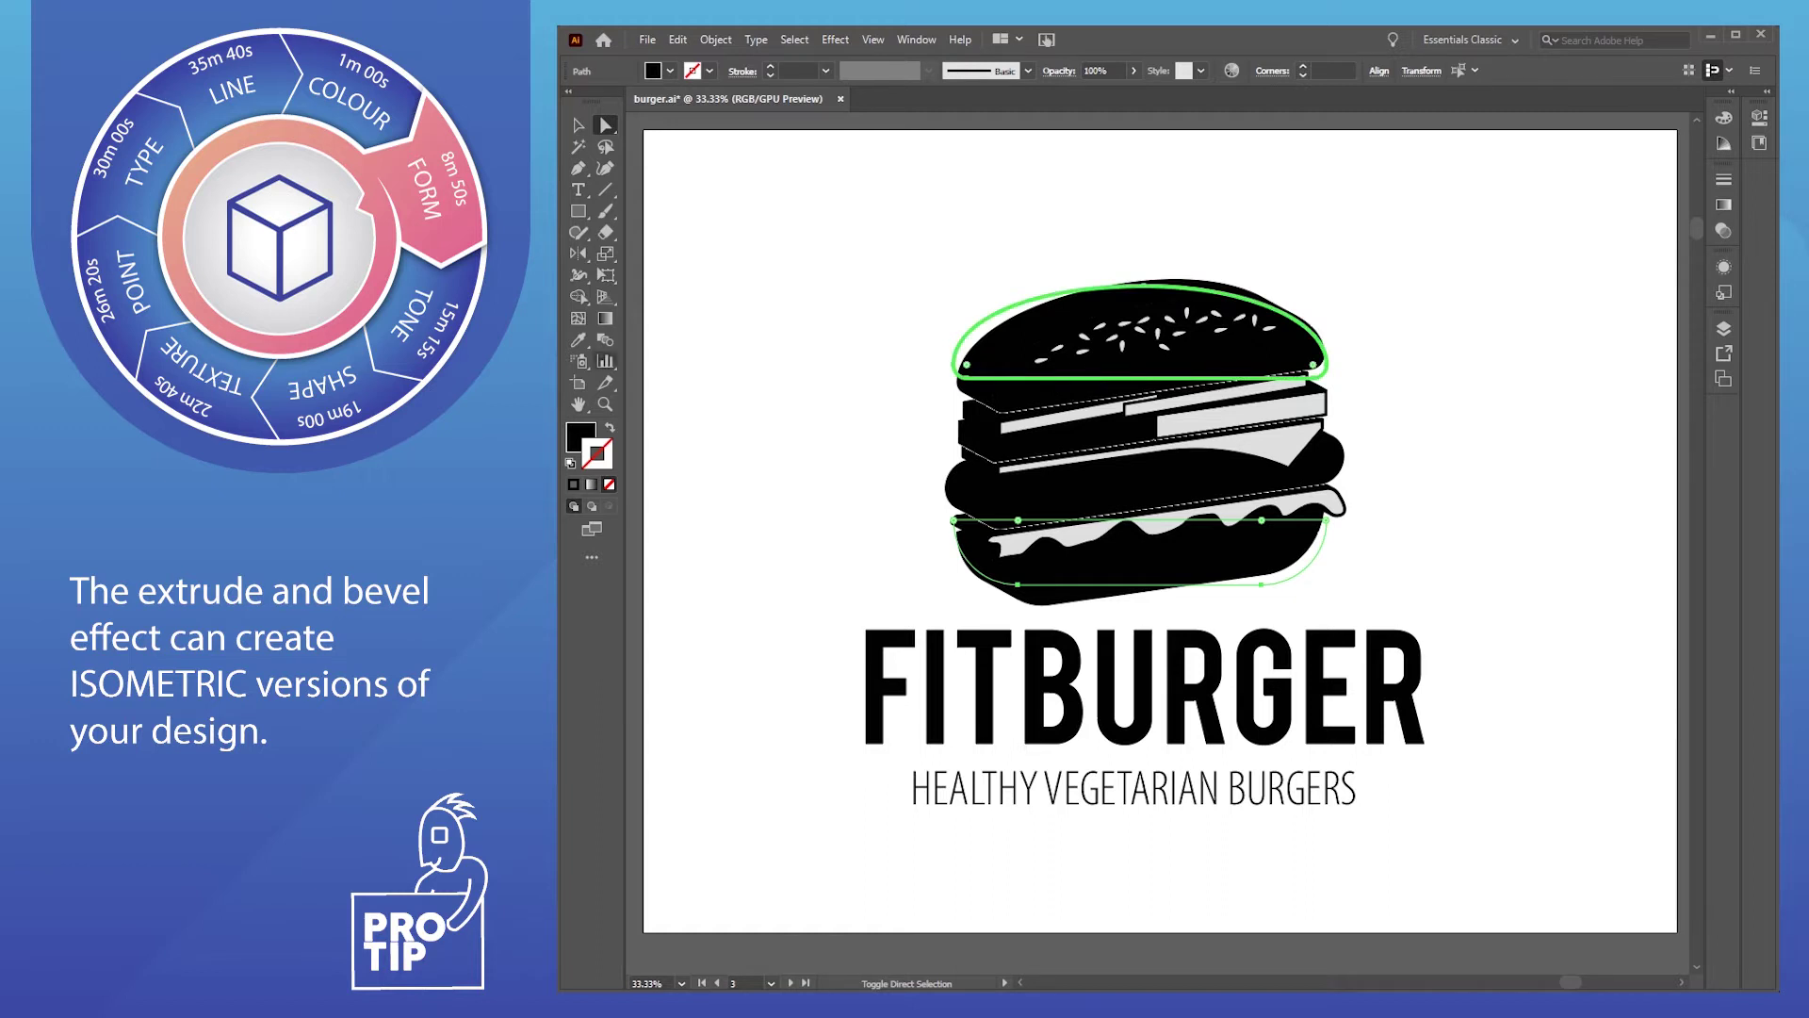
{"action": "left_click", "coordinate": [580, 437]}
{"action": "double_click", "coordinate": [581, 437]}
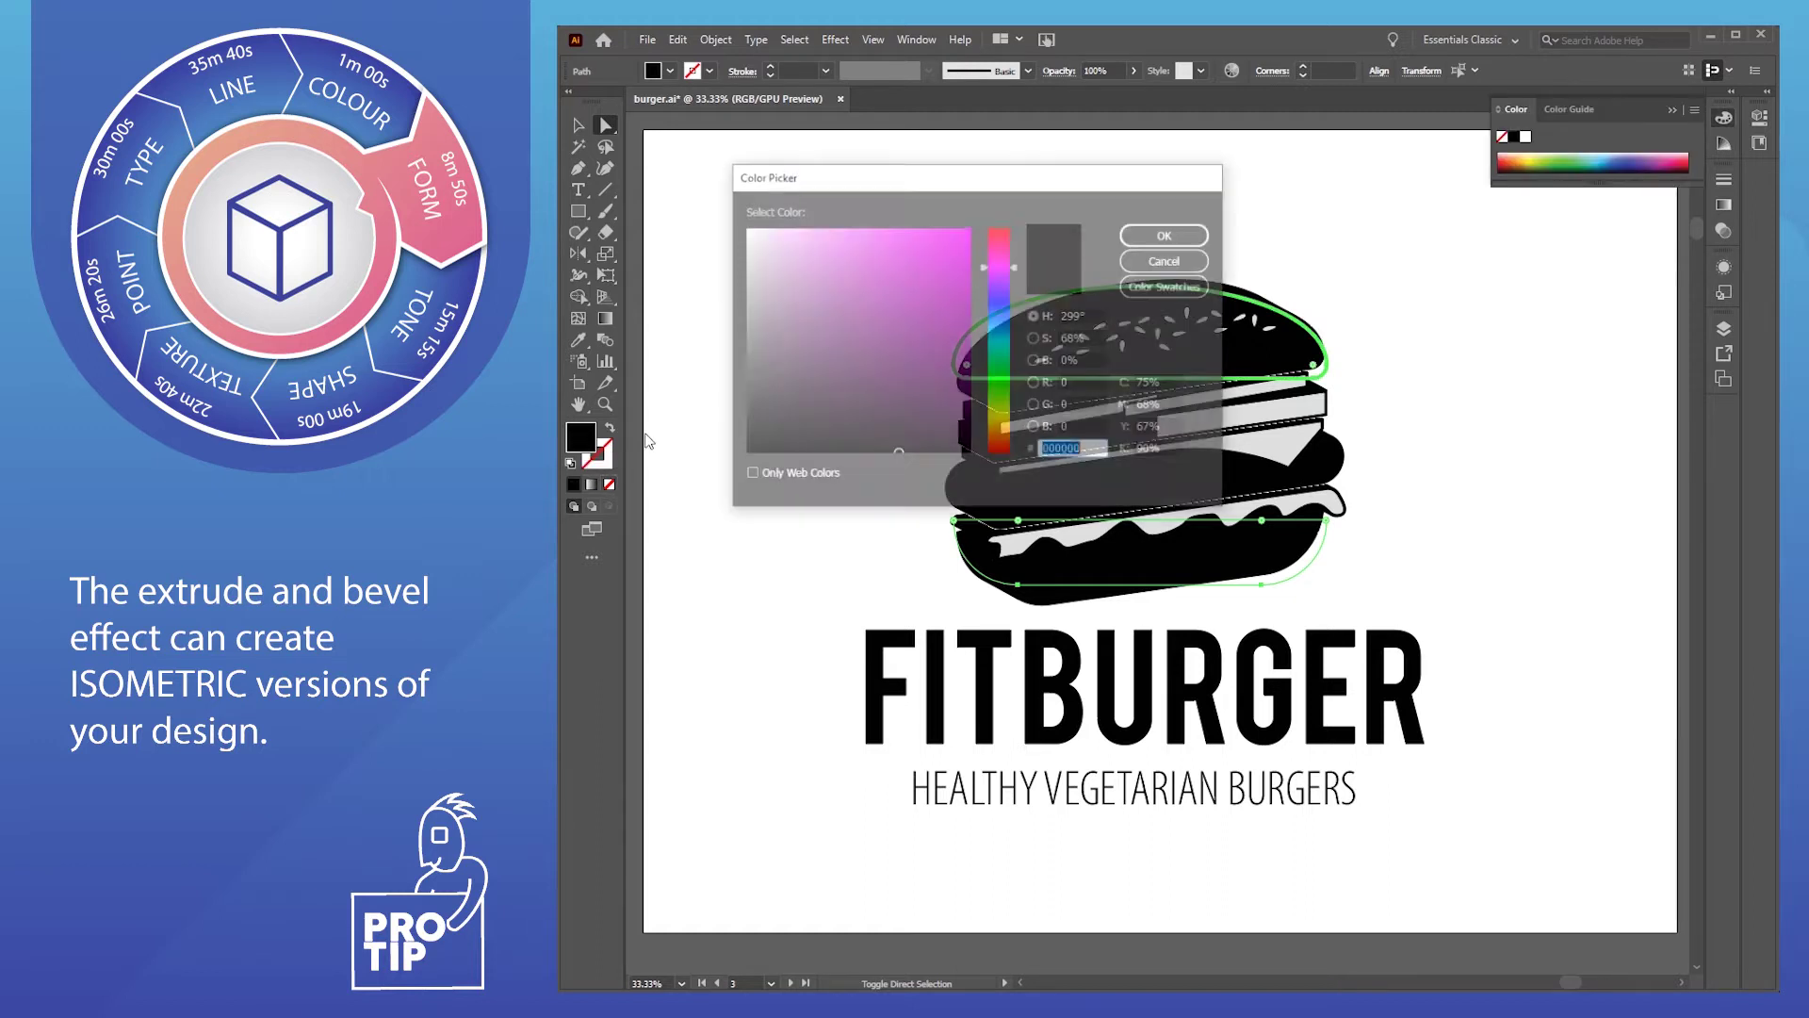
{"action": "left_click", "coordinate": [744, 345]}
{"action": "left_click", "coordinate": [1169, 234]}
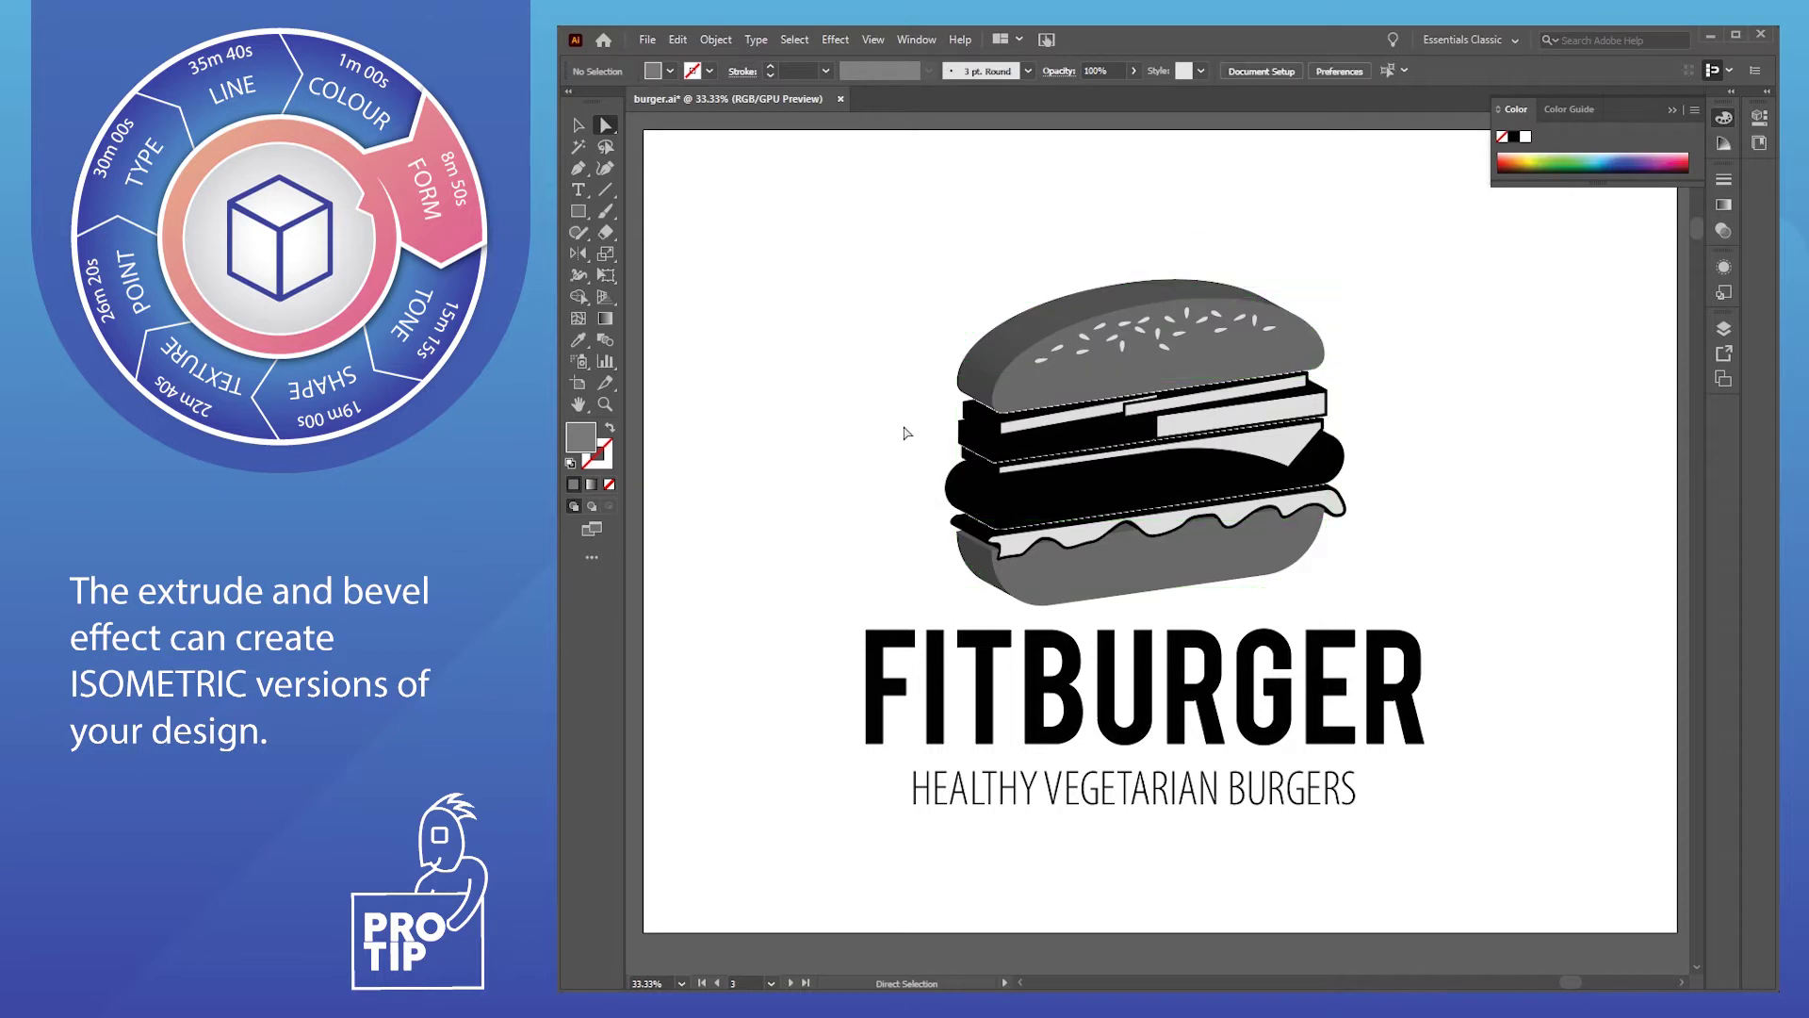
Reselect the top and bottom buns to give them a new fill colour
{"action": "left_click", "coordinate": [1044, 382]}
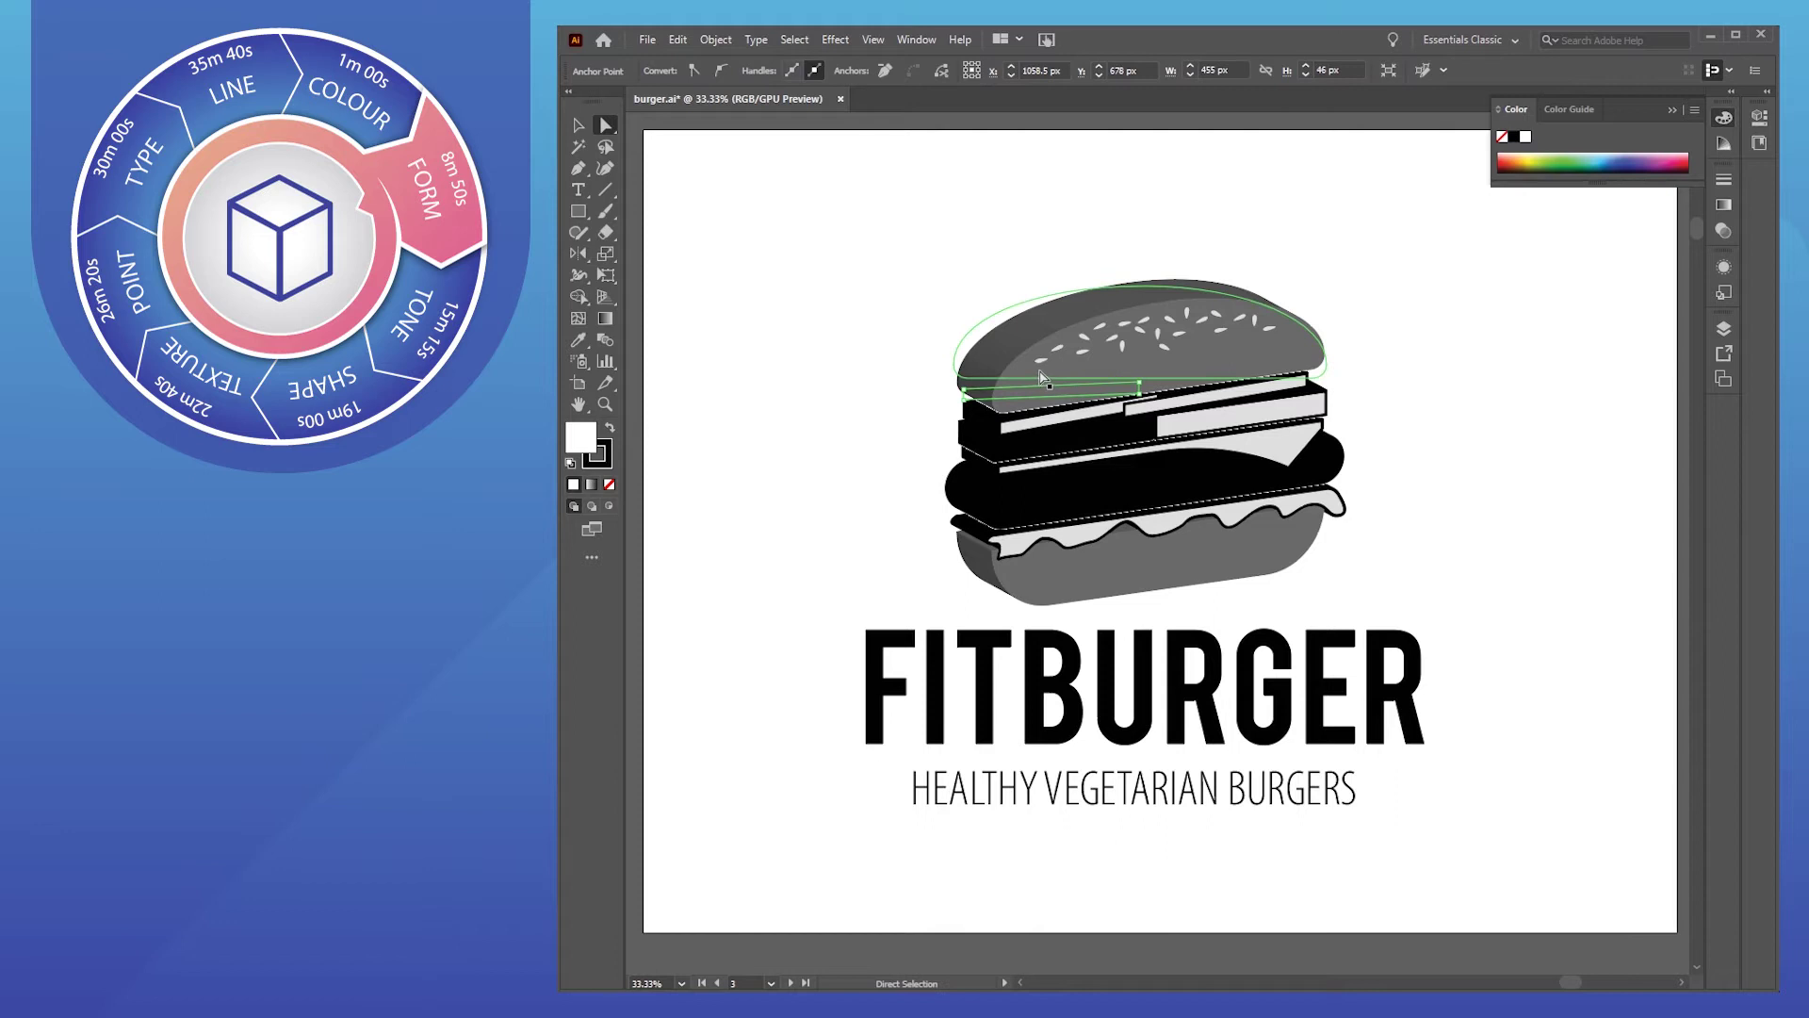
{"action": "left_click", "coordinate": [1037, 556], "text": "shift"}
{"action": "double_click", "coordinate": [582, 436]}
Fill both buns with a deep golden colour
{"action": "left_click", "coordinate": [1002, 430]}
{"action": "left_click_drag", "start_coordinate": [923, 356], "coordinate": [972, 291]}
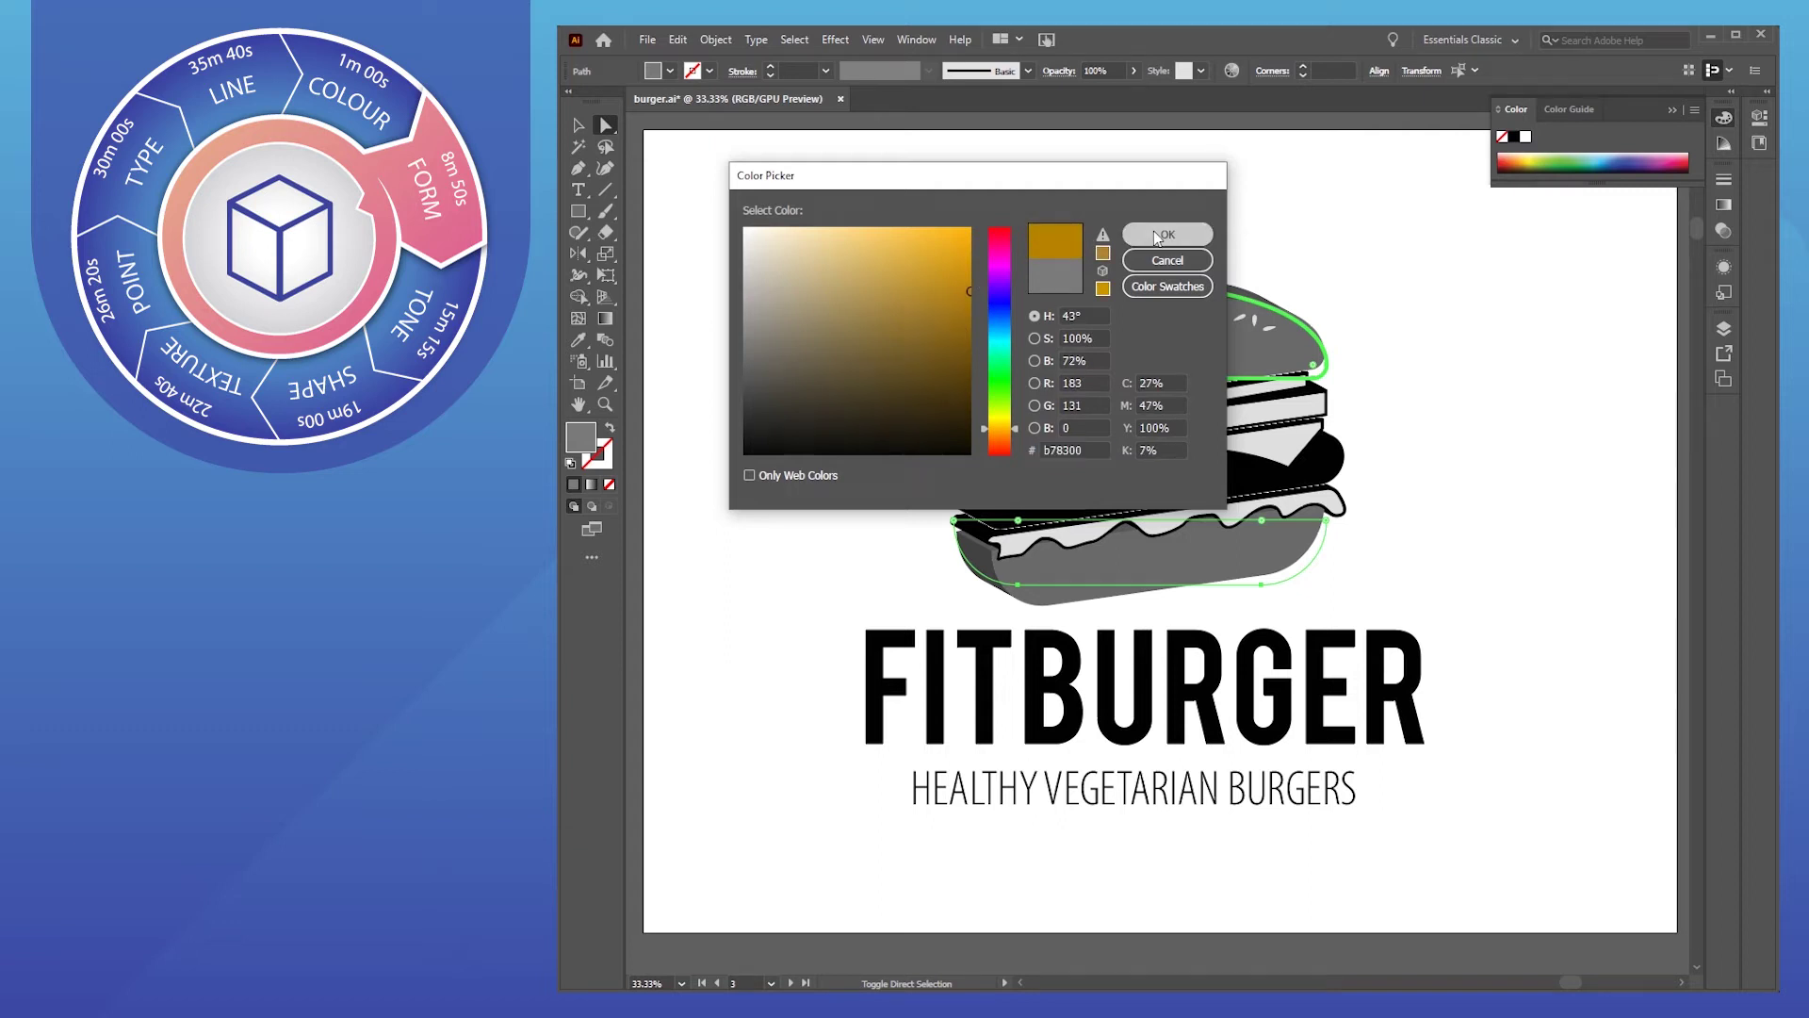
{"action": "left_click", "coordinate": [1168, 233]}
{"action": "left_click", "coordinate": [818, 247]}
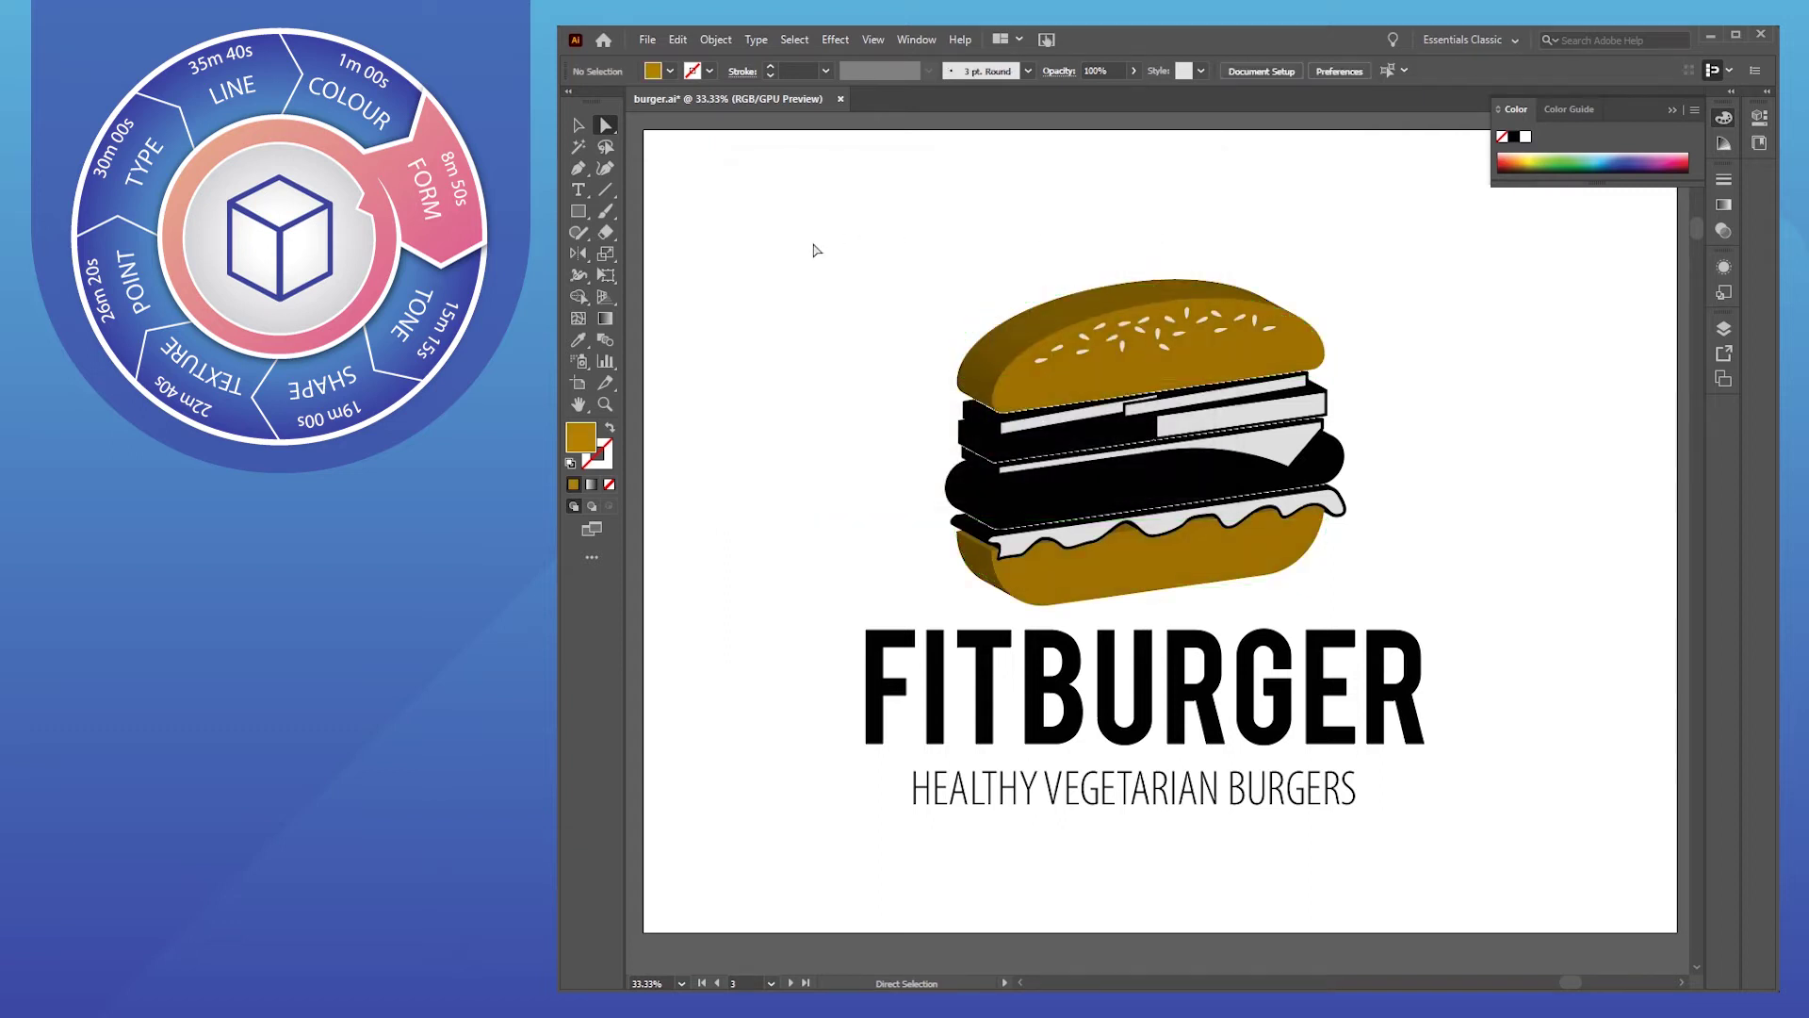
Colour the patty dark brown
{"action": "left_click", "coordinate": [1059, 491]}
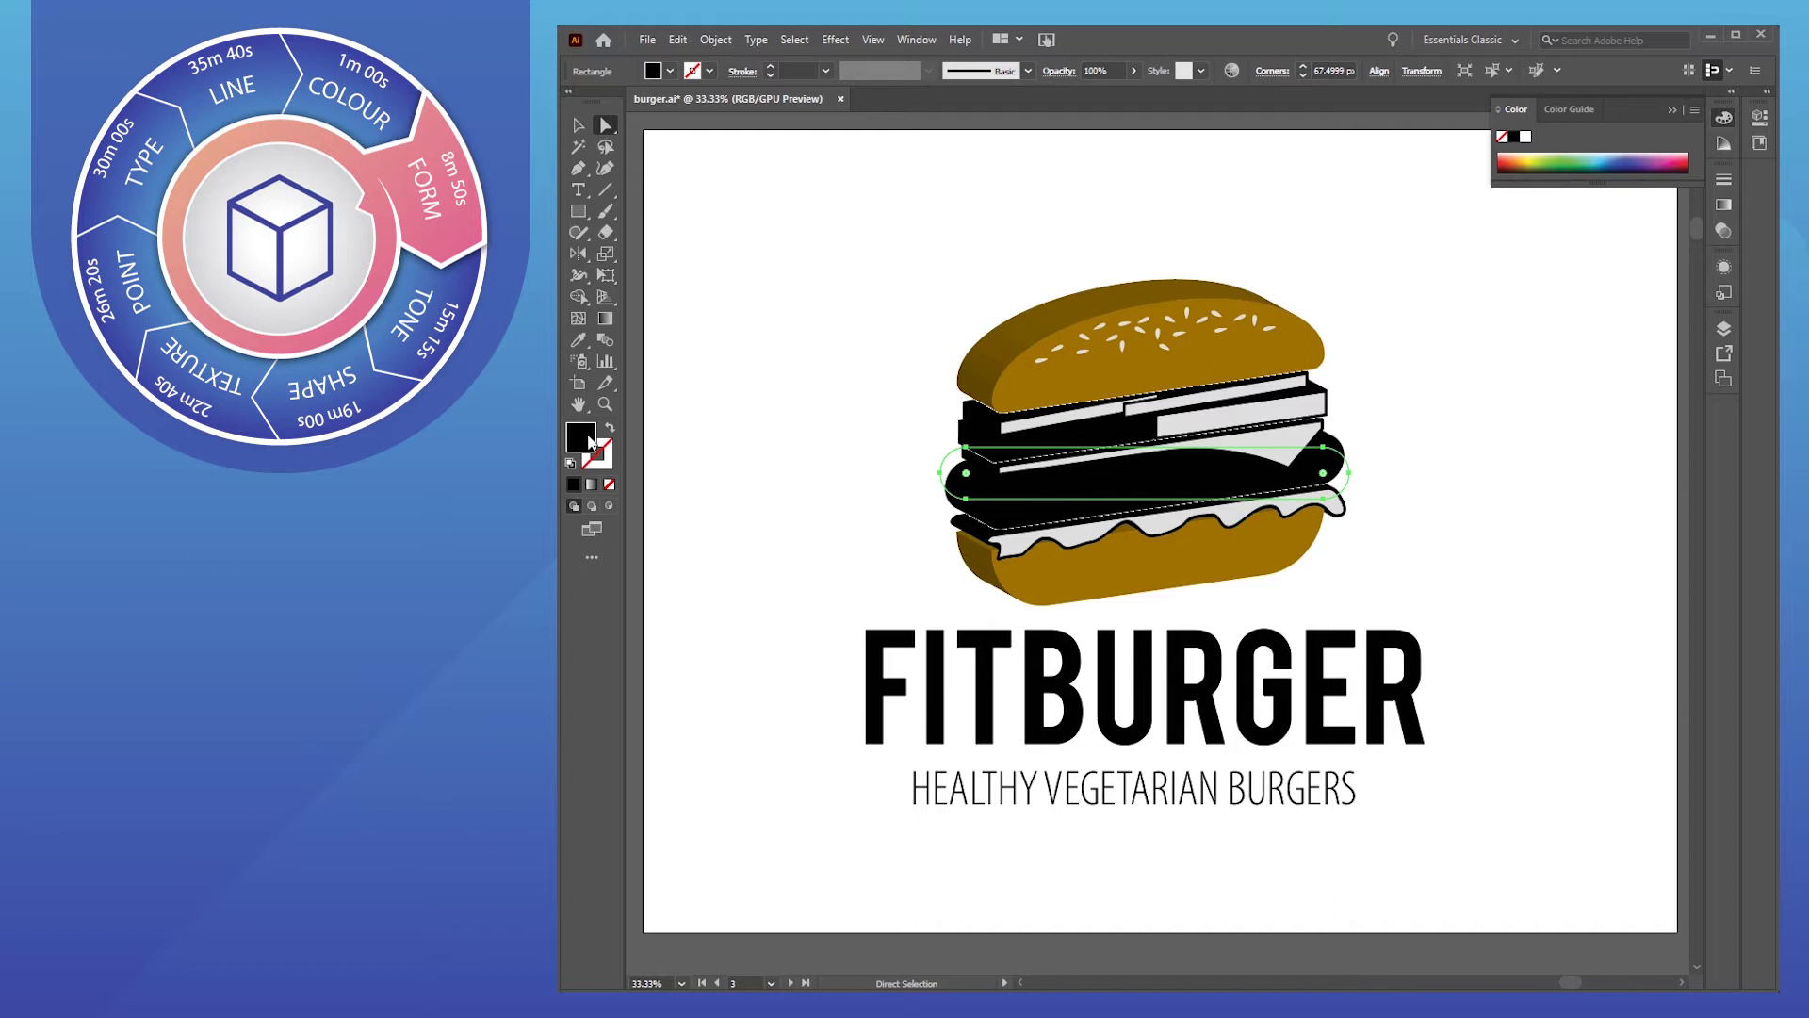
{"action": "double_click", "coordinate": [580, 437]}
{"action": "left_click", "coordinate": [1004, 436]}
{"action": "left_click", "coordinate": [892, 375]}
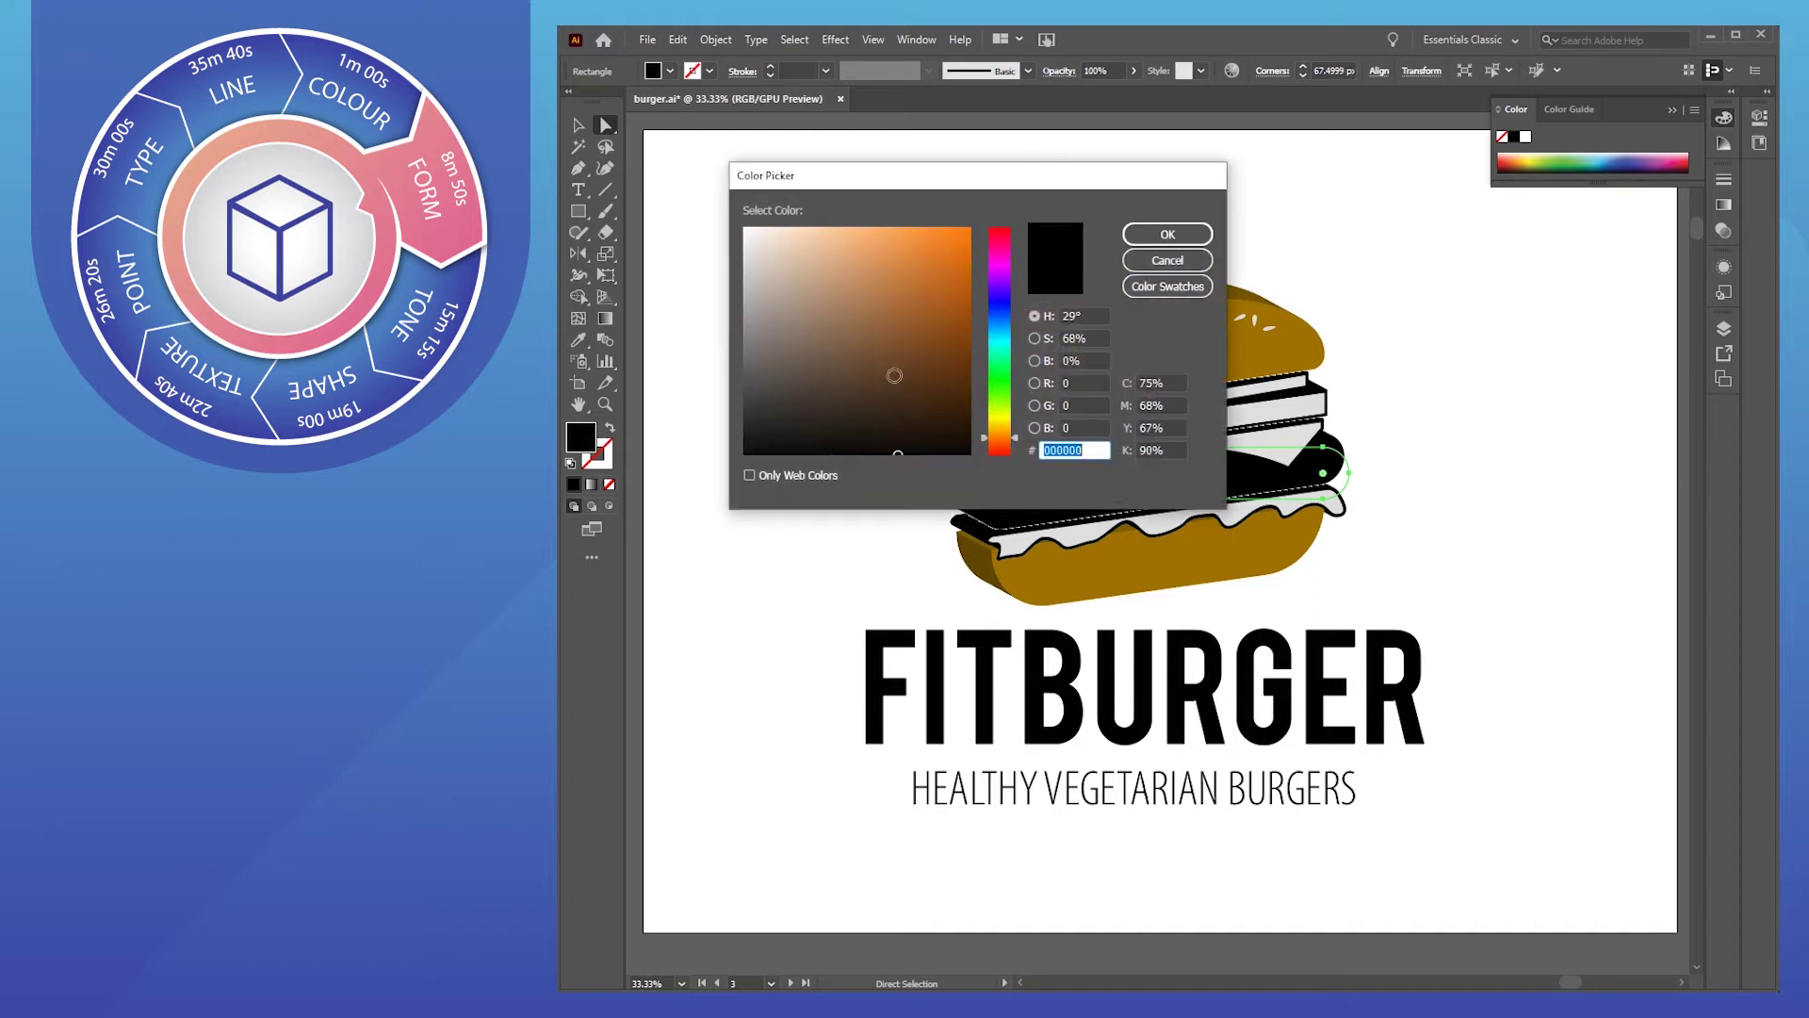
{"action": "left_click", "coordinate": [1167, 234]}
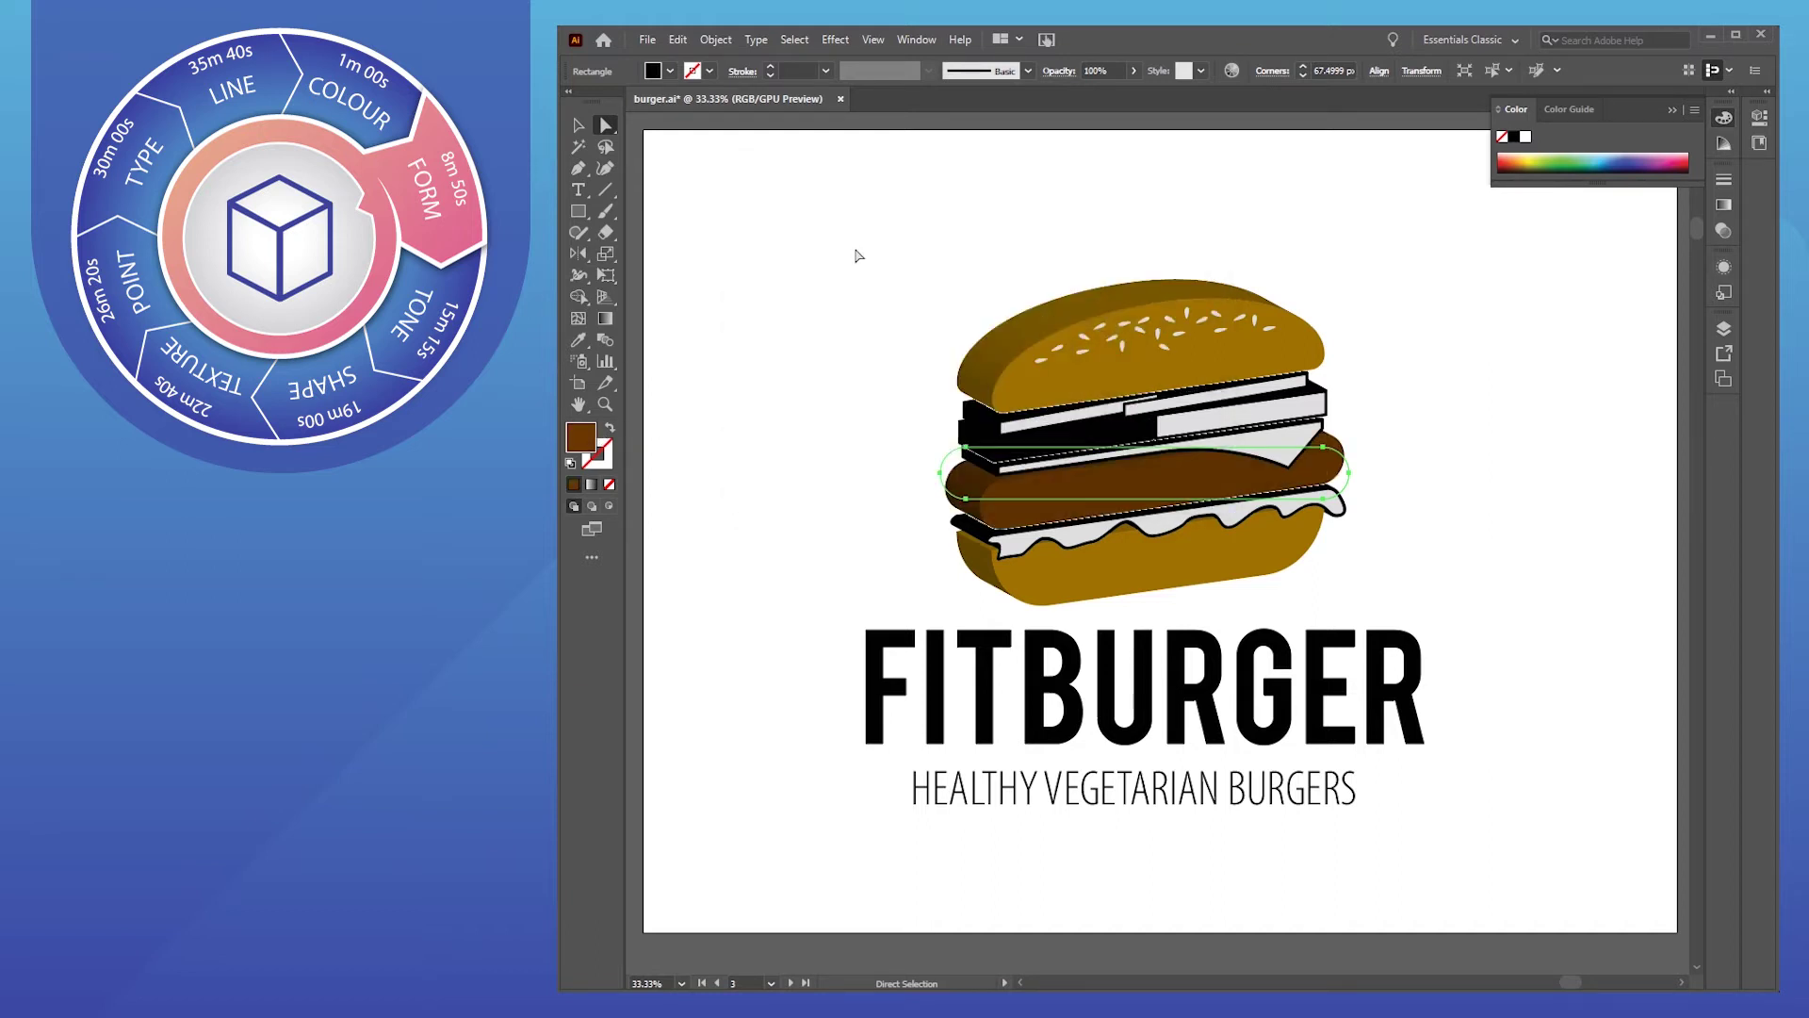
{"action": "left_click", "coordinate": [831, 461]}
Fill the cheese slice with a saturated yellow-orange
{"action": "left_click", "coordinate": [1148, 440]}
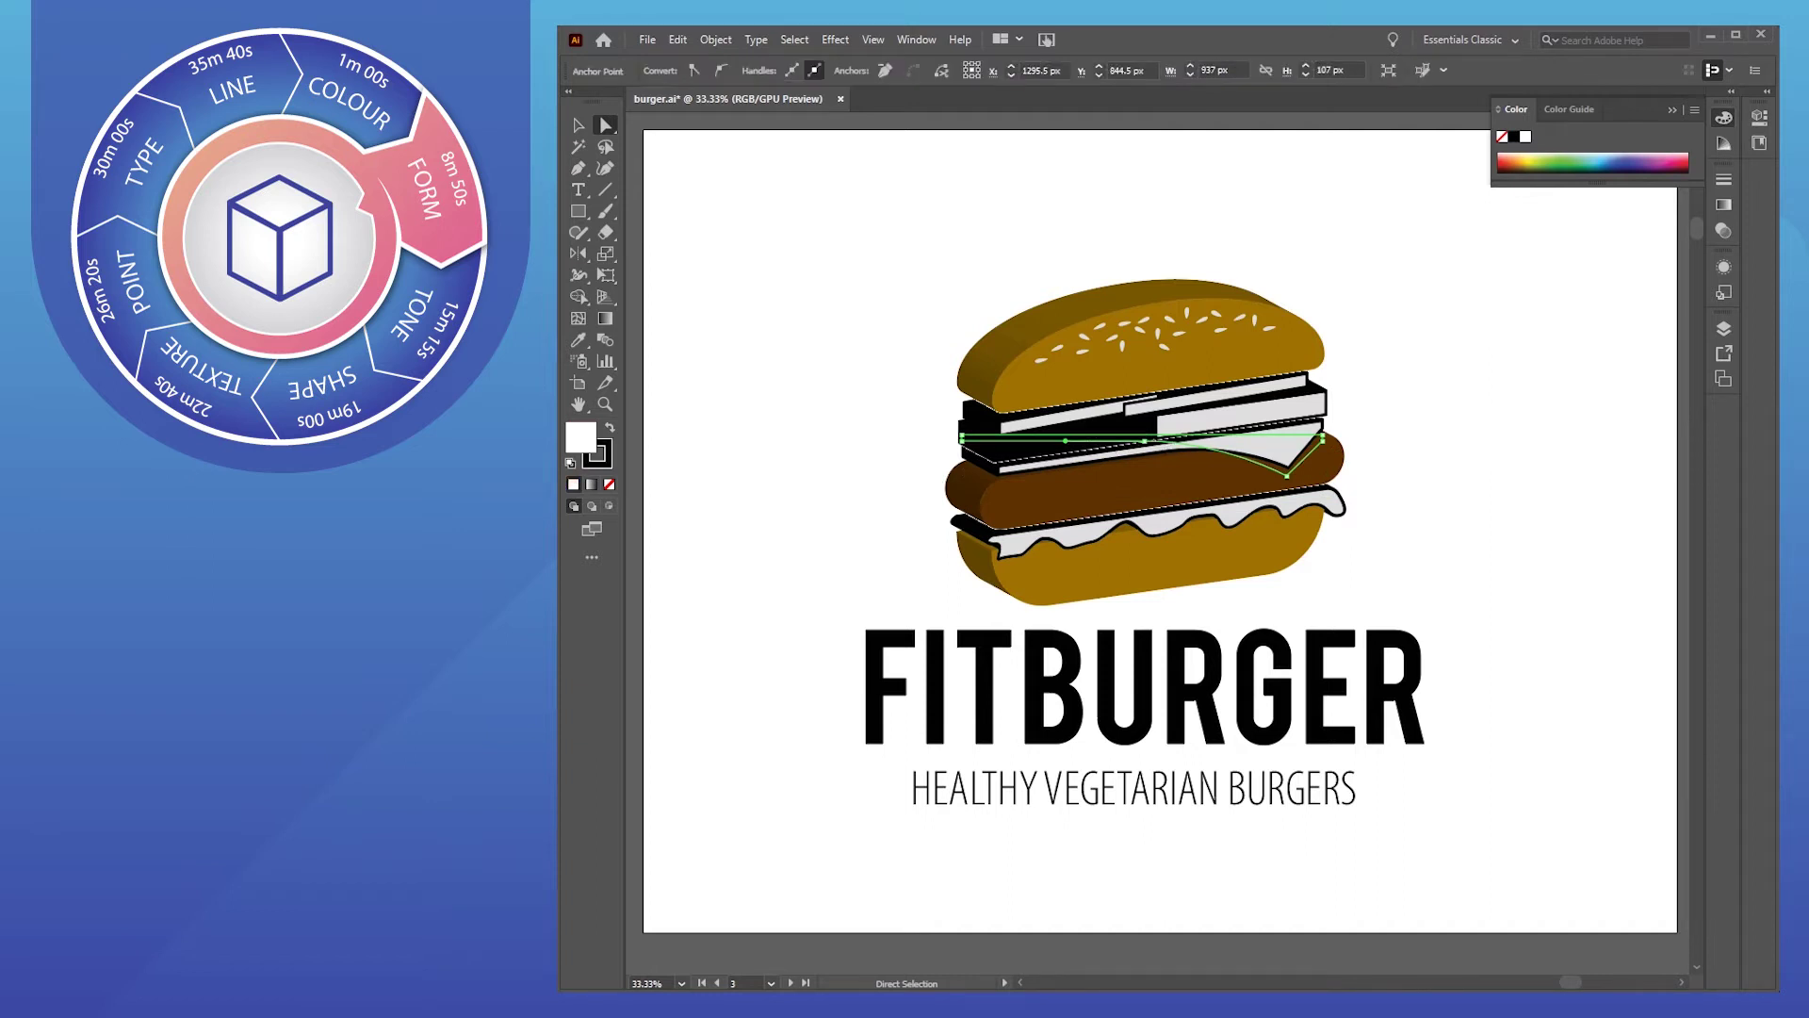
{"action": "double_click", "coordinate": [590, 445]}
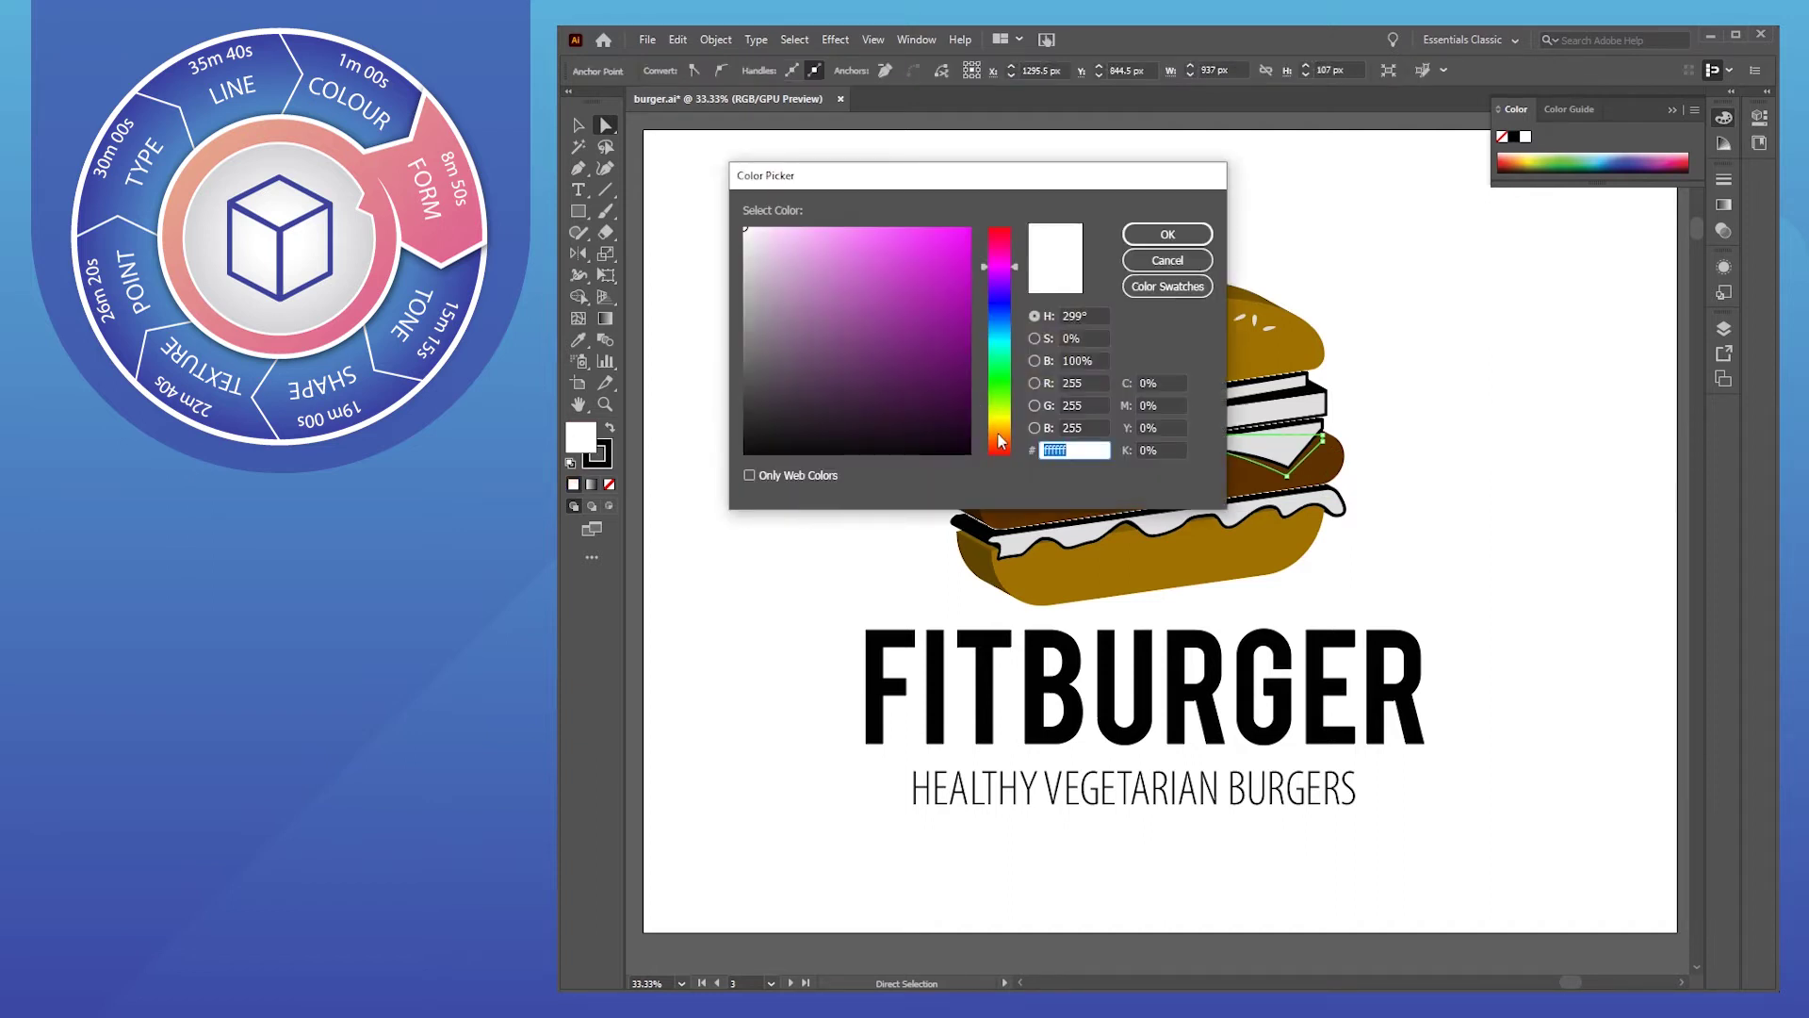
{"action": "left_click_drag", "start_coordinate": [1001, 441], "coordinate": [1001, 429]}
{"action": "left_click_drag", "start_coordinate": [948, 351], "coordinate": [969, 231]}
{"action": "left_click", "coordinate": [1157, 236]}
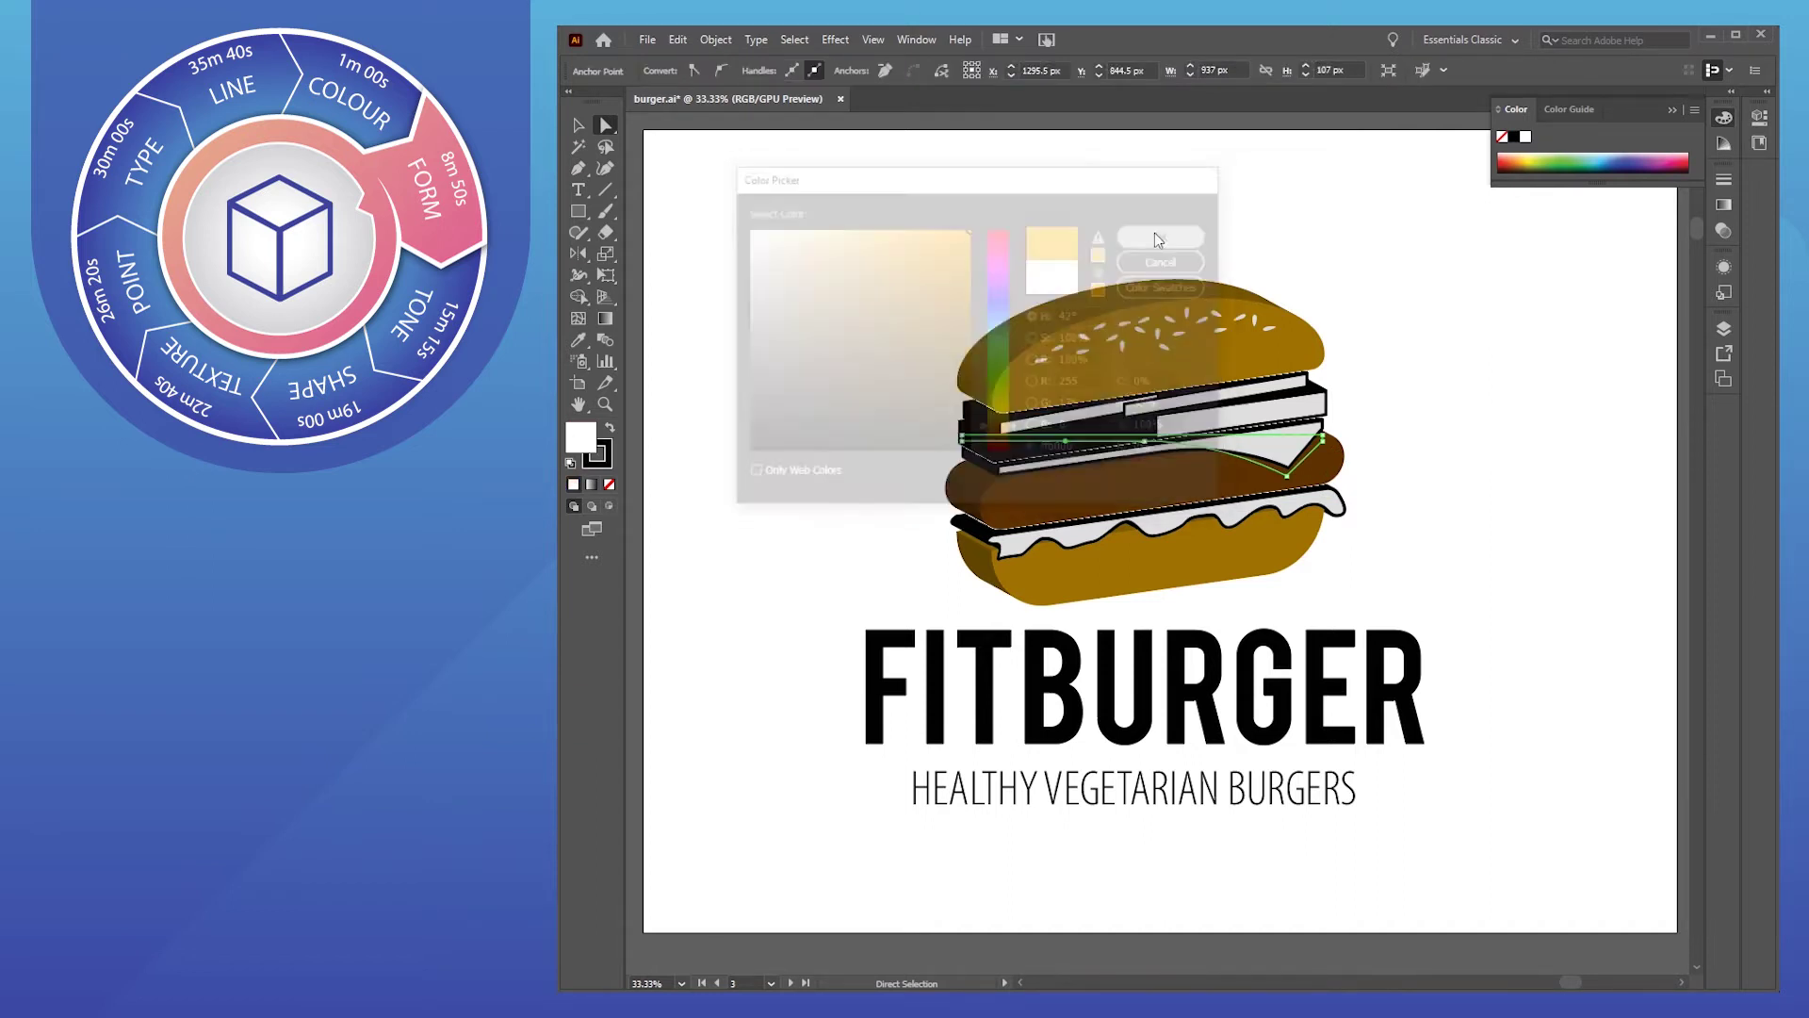
{"action": "left_click", "coordinate": [787, 404]}
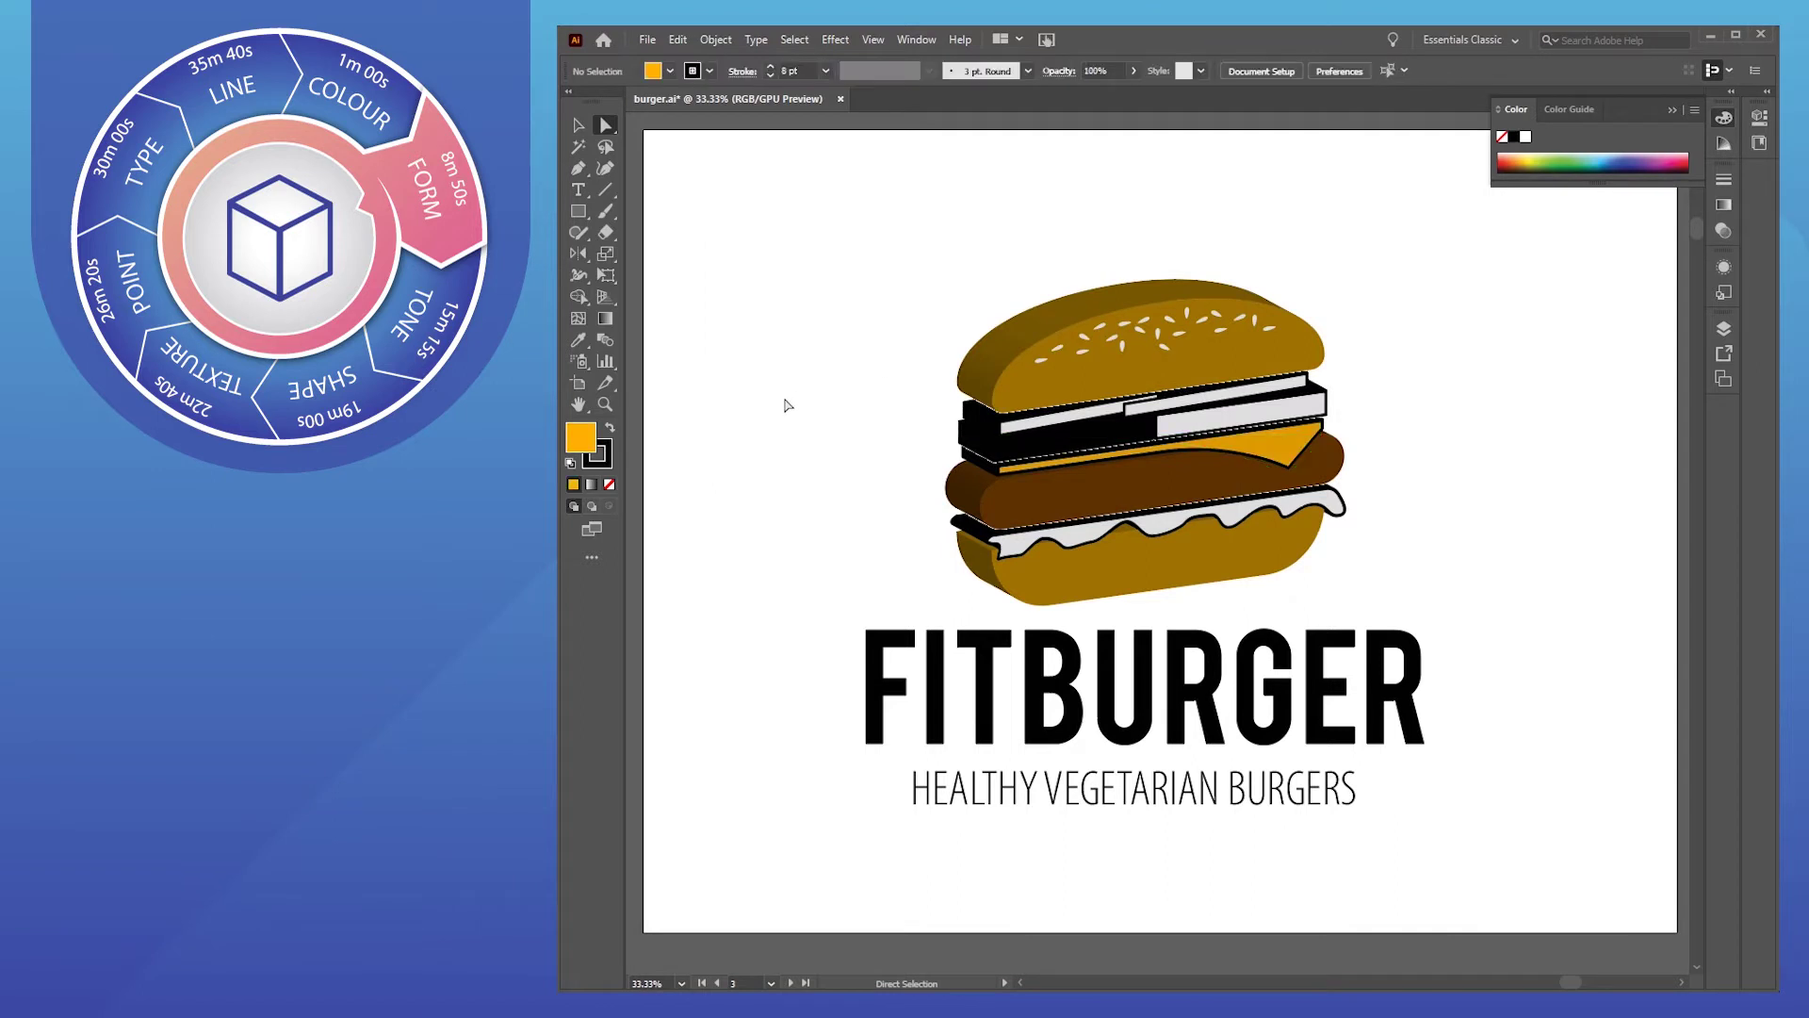
Colour the white strip above the cheese bright tomato red
{"action": "left_click", "coordinate": [1153, 418]}
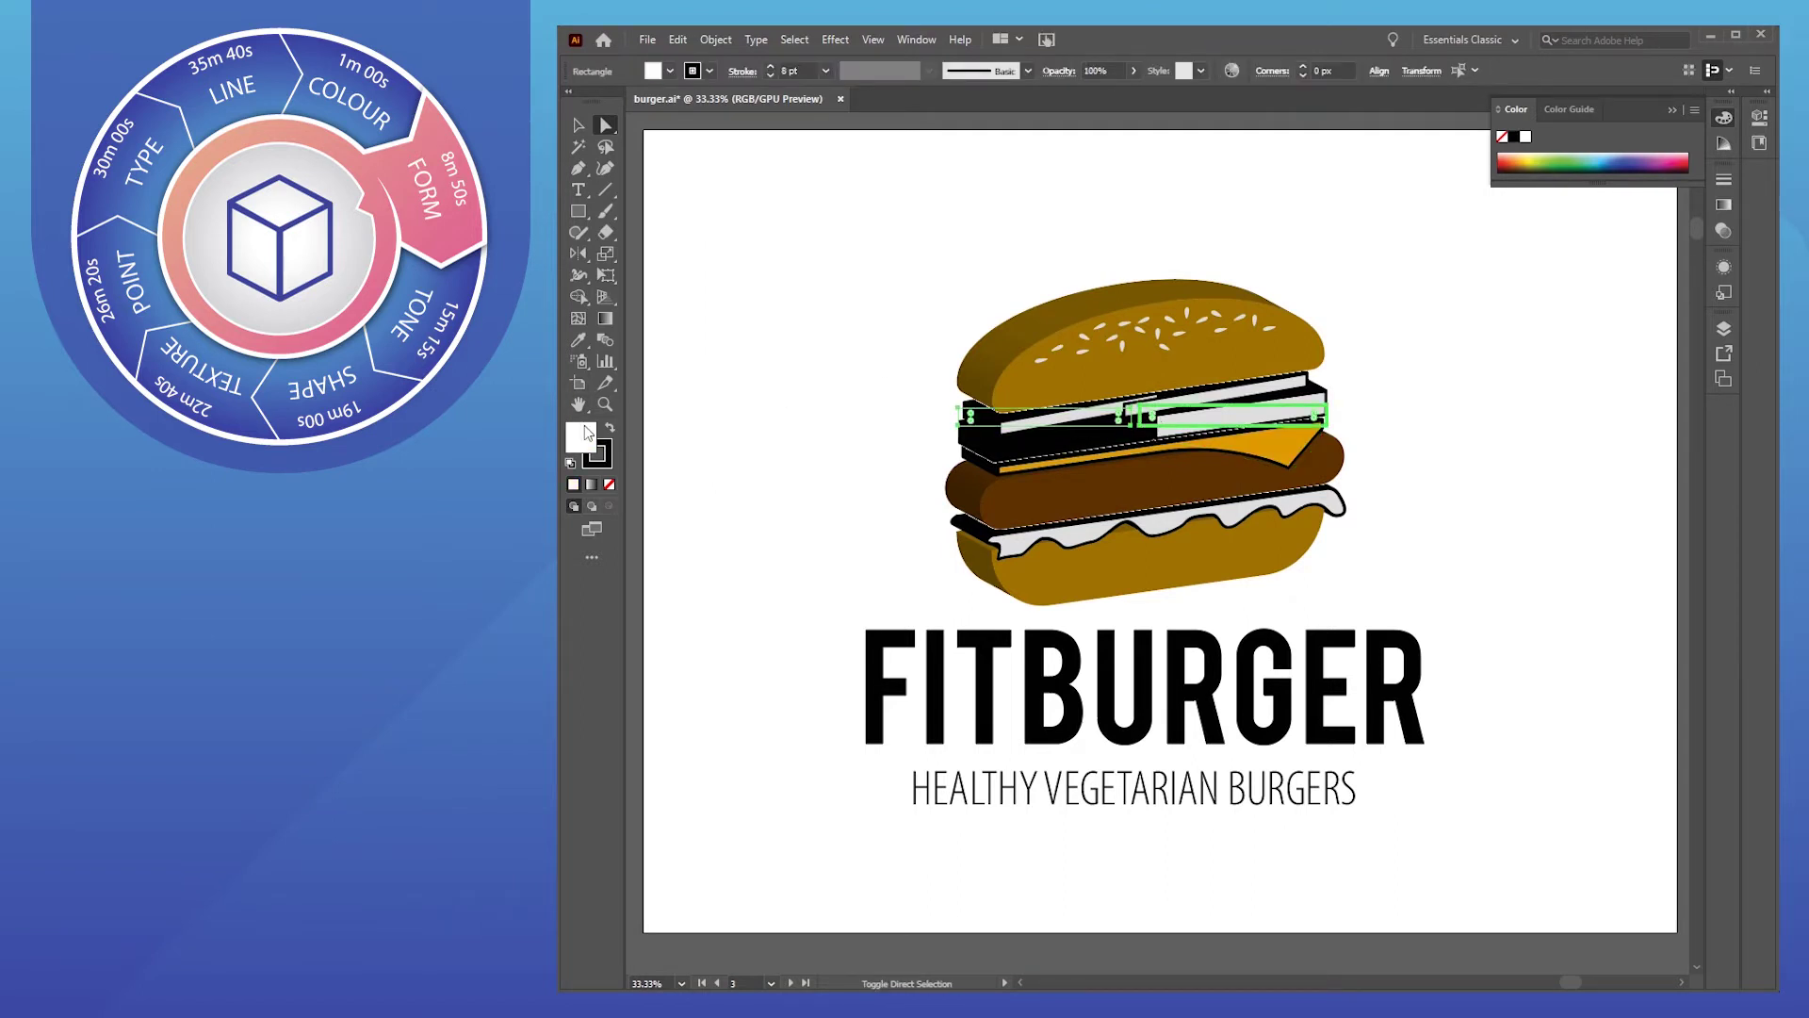
{"action": "double_click", "coordinate": [584, 431]}
{"action": "left_click_drag", "start_coordinate": [1001, 243], "coordinate": [1001, 227]}
{"action": "left_click", "coordinate": [973, 338]}
{"action": "left_click", "coordinate": [916, 294]}
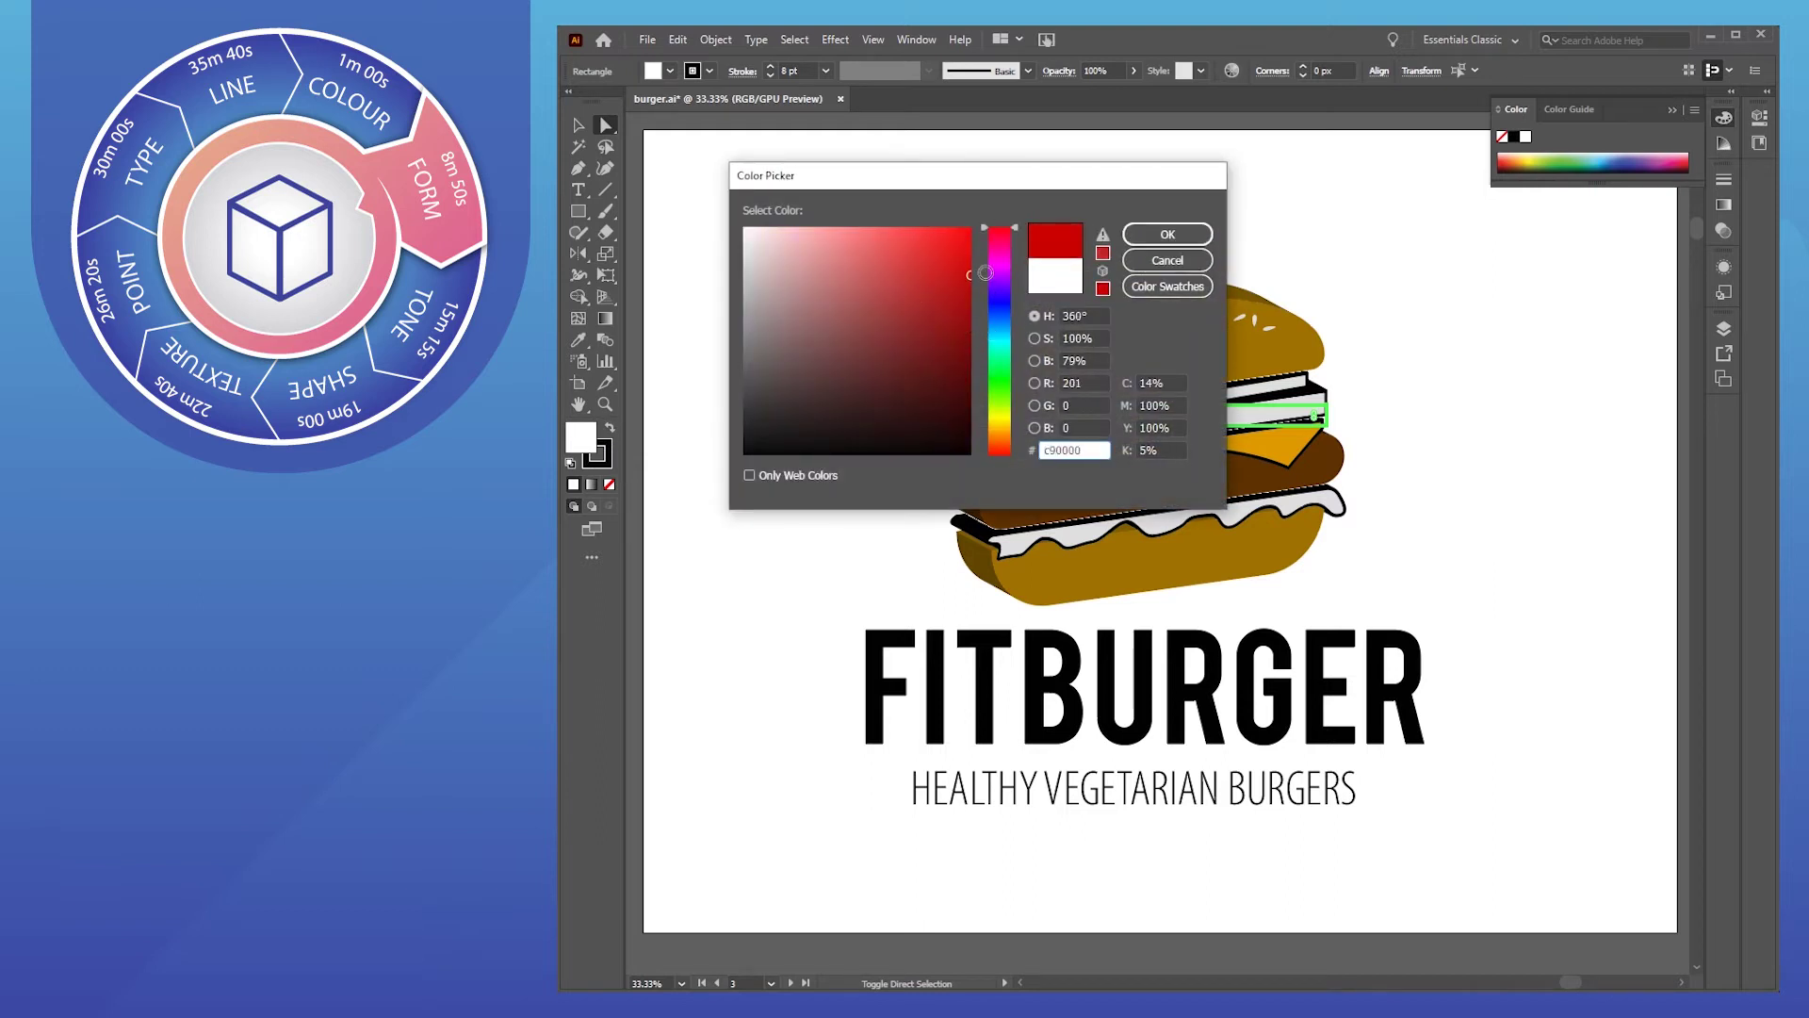
{"action": "left_click", "coordinate": [1168, 234]}
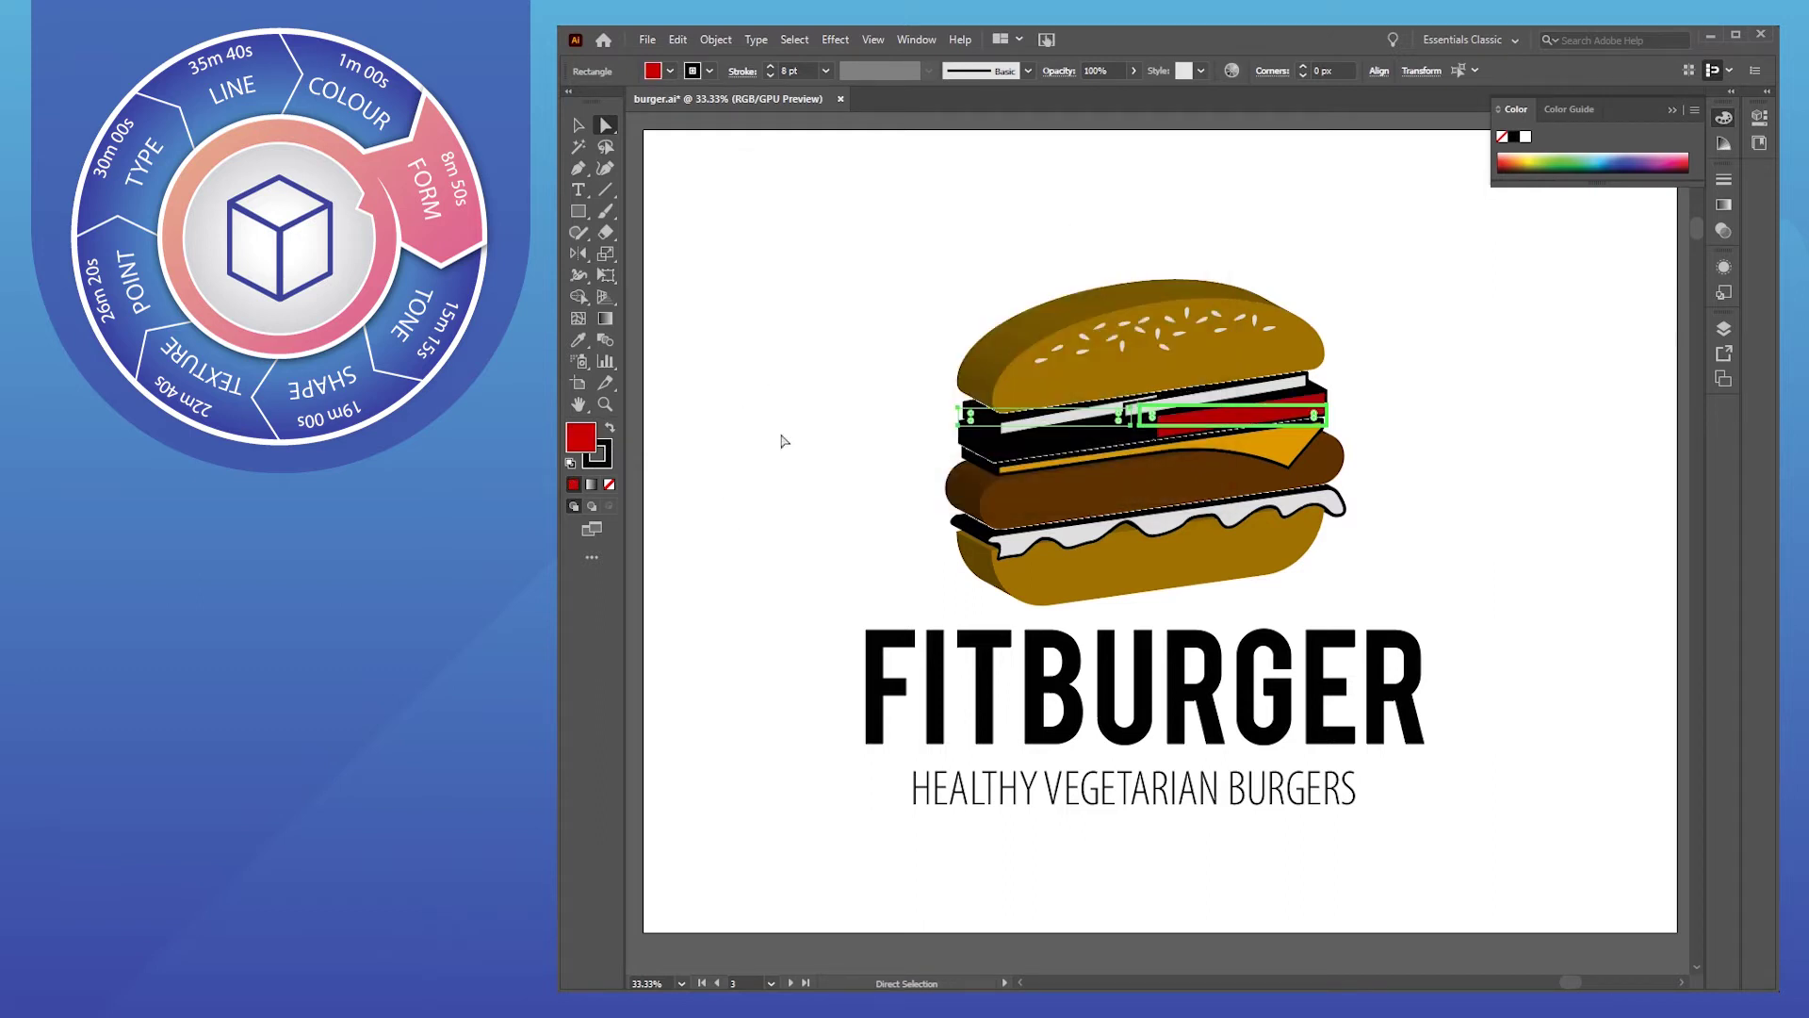
{"action": "left_click", "coordinate": [855, 445]}
Colour the white strip under the top bun magenta
{"action": "left_click", "coordinate": [1095, 421]}
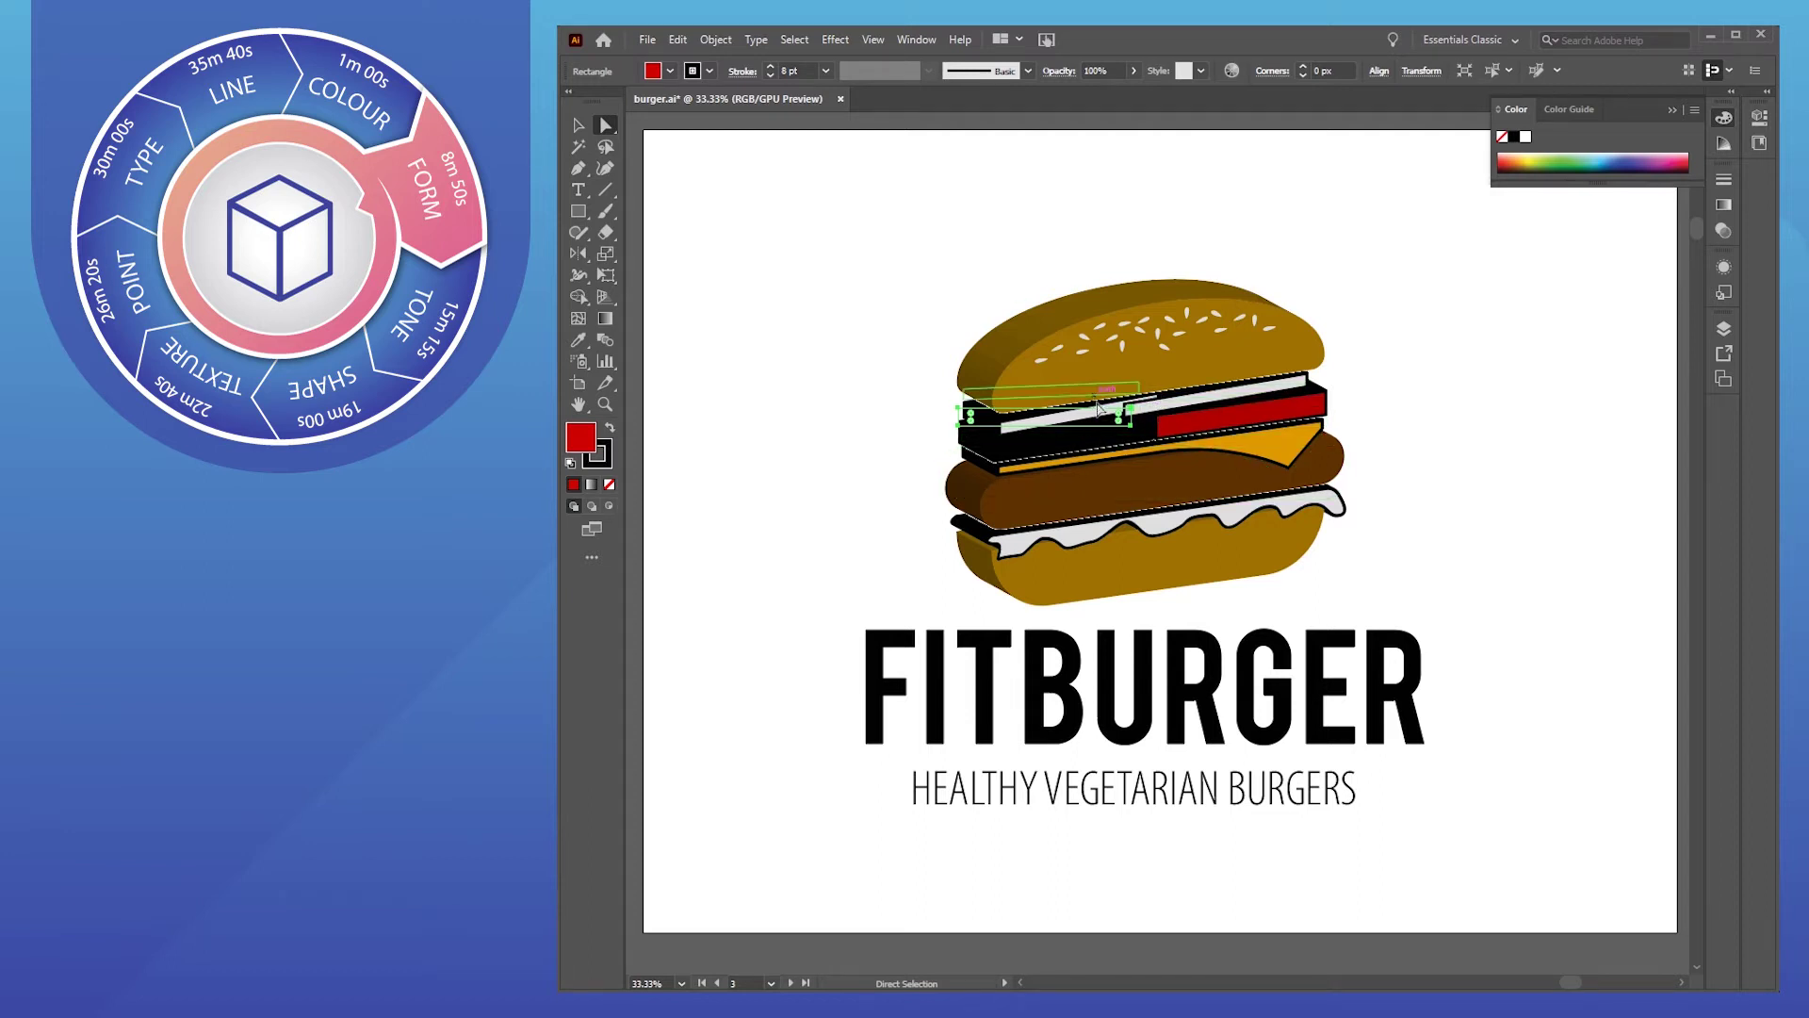
{"action": "left_click", "coordinate": [1187, 392]}
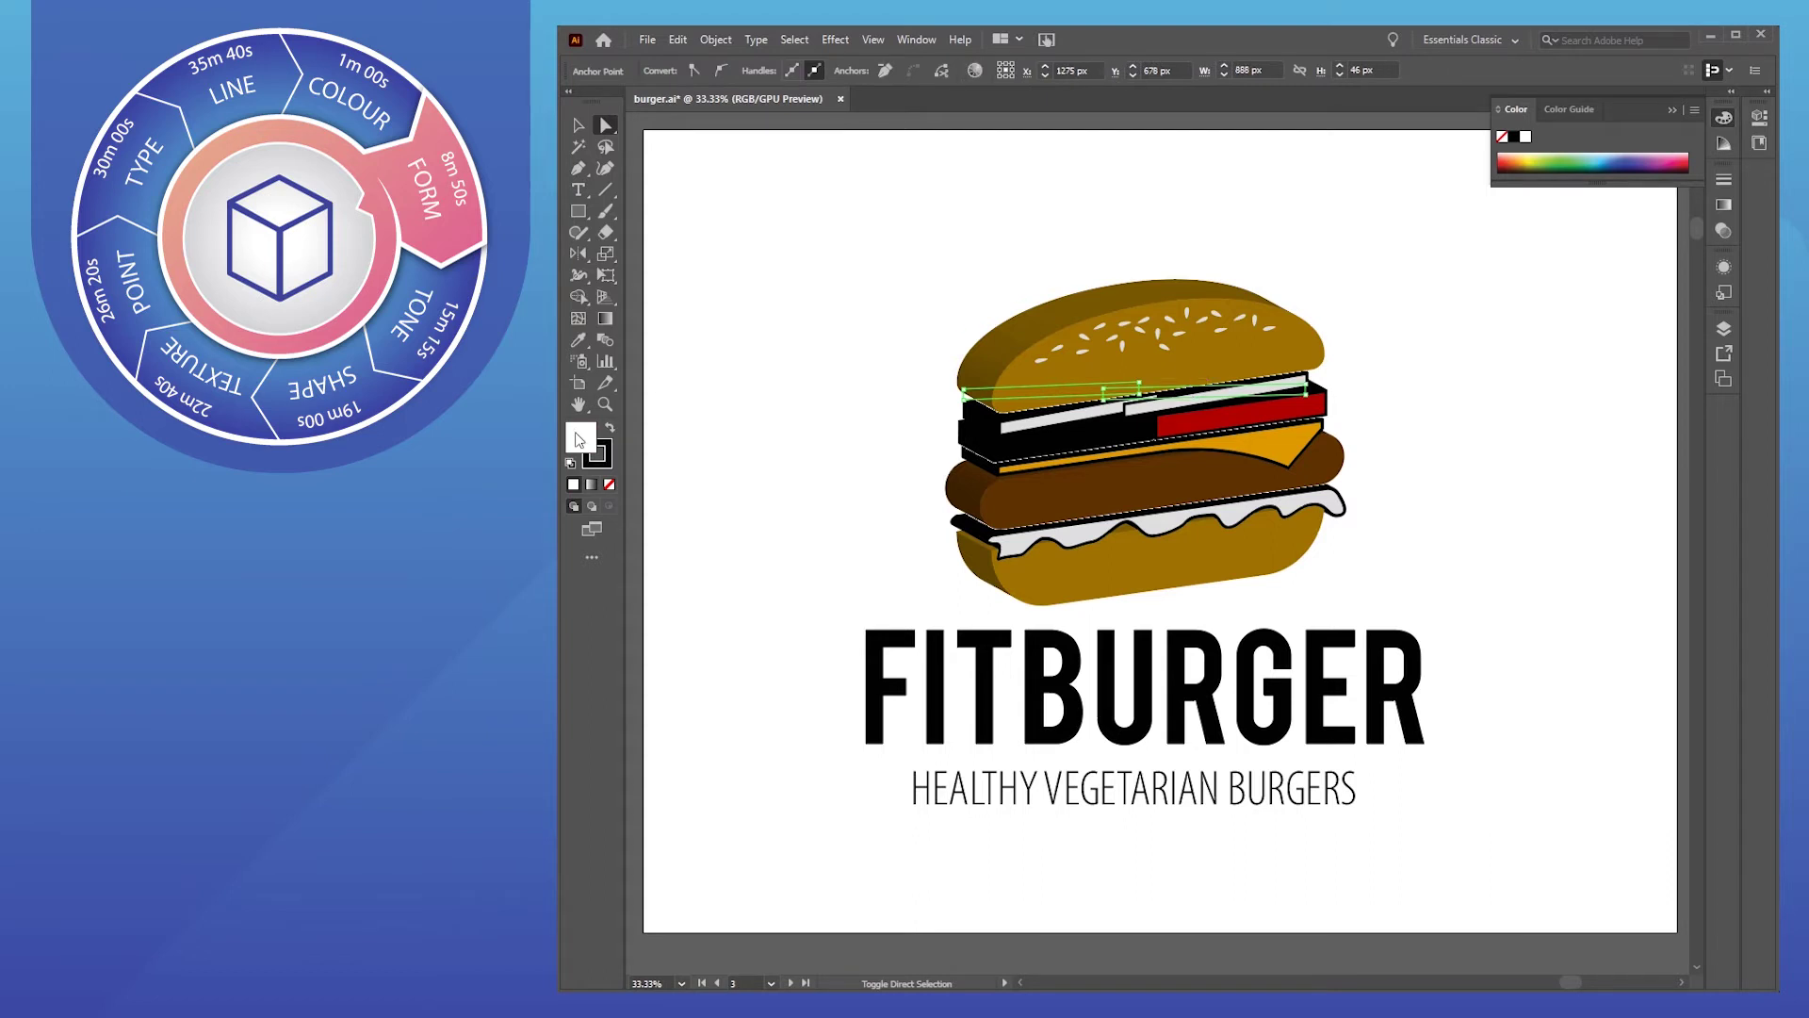
{"action": "double_click", "coordinate": [578, 439]}
{"action": "left_click", "coordinate": [969, 288]}
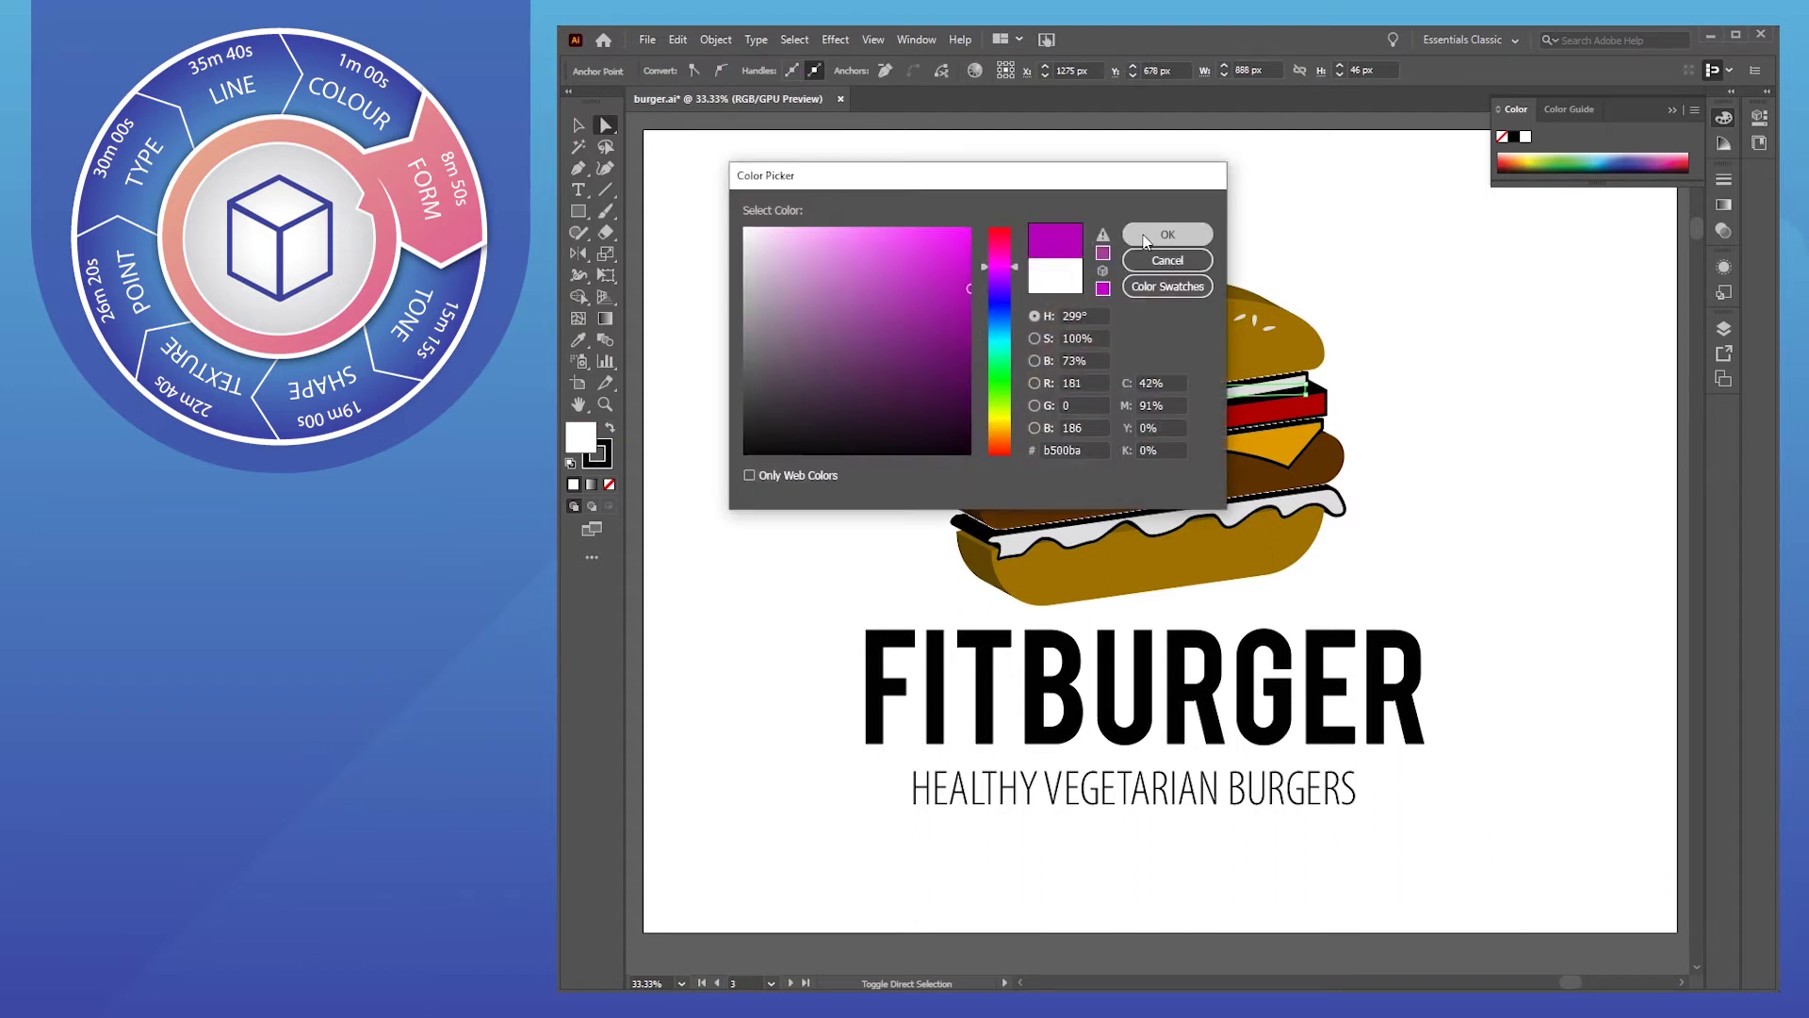
{"action": "left_click", "coordinate": [1146, 242]}
{"action": "left_click", "coordinate": [716, 341]}
Fill the lettuce layer with olive green
{"action": "left_click", "coordinate": [995, 545]}
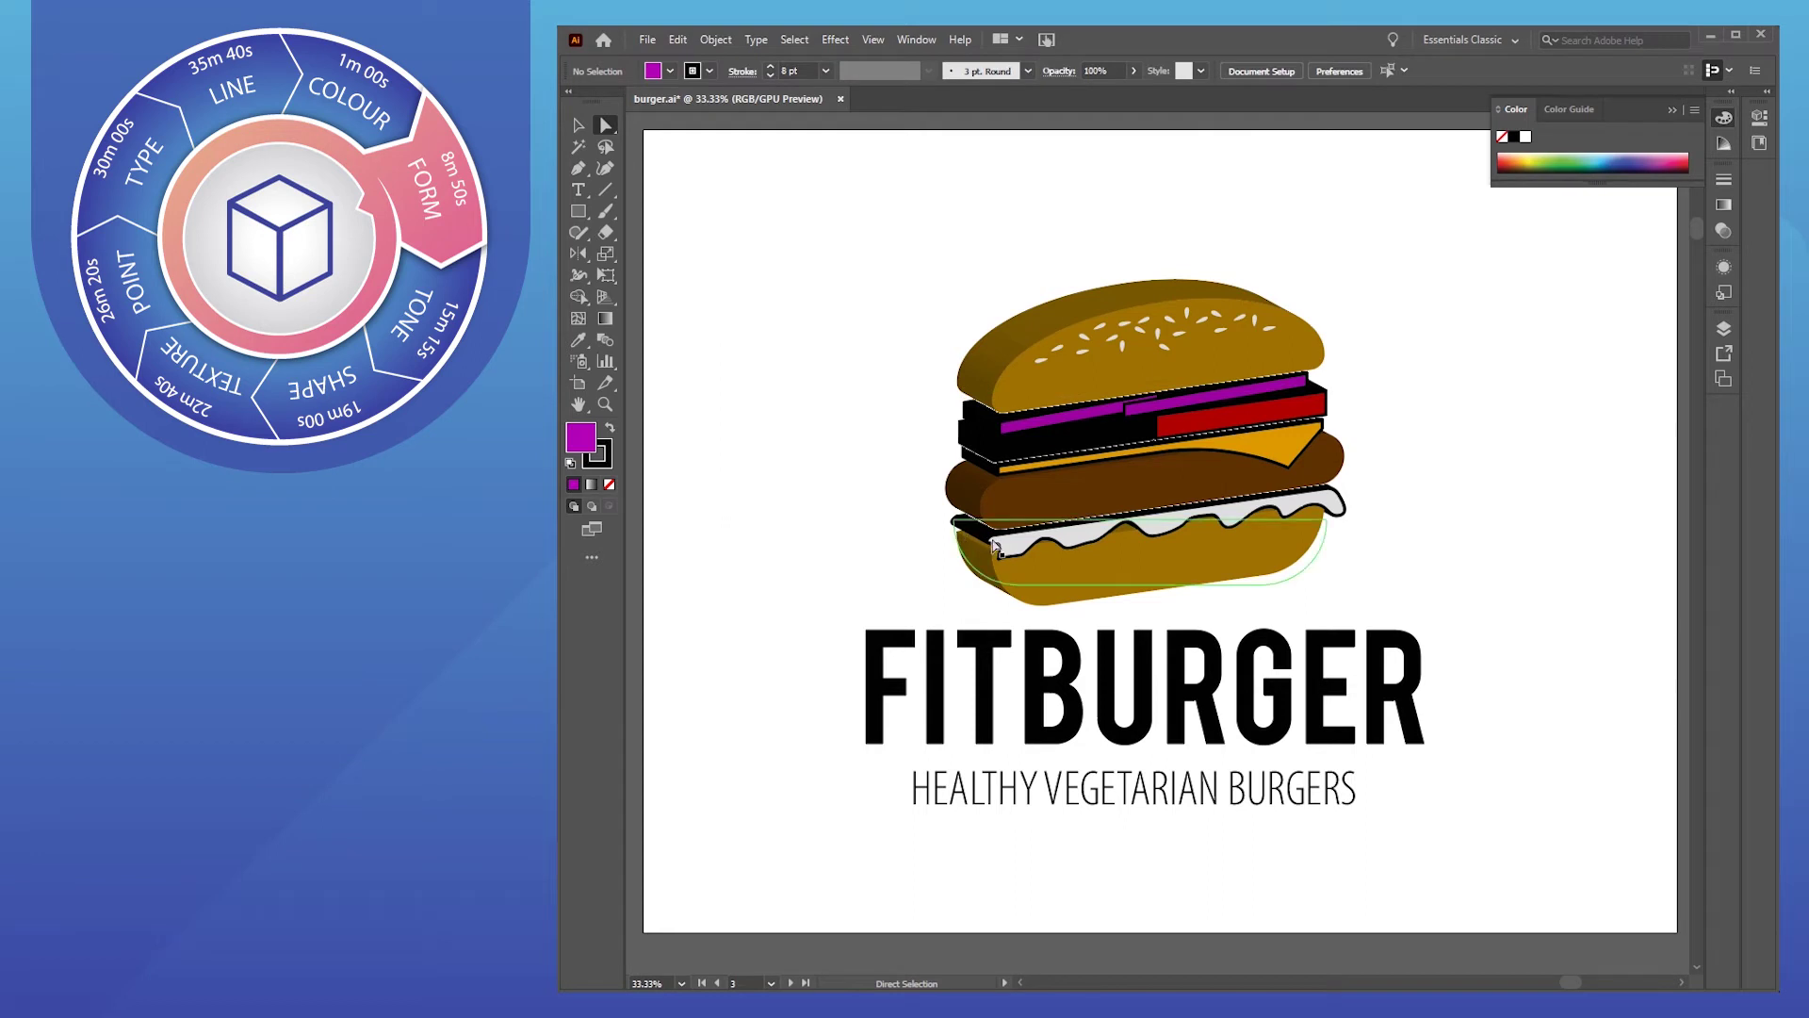
{"action": "left_click", "coordinate": [1067, 521]}
{"action": "double_click", "coordinate": [589, 443]}
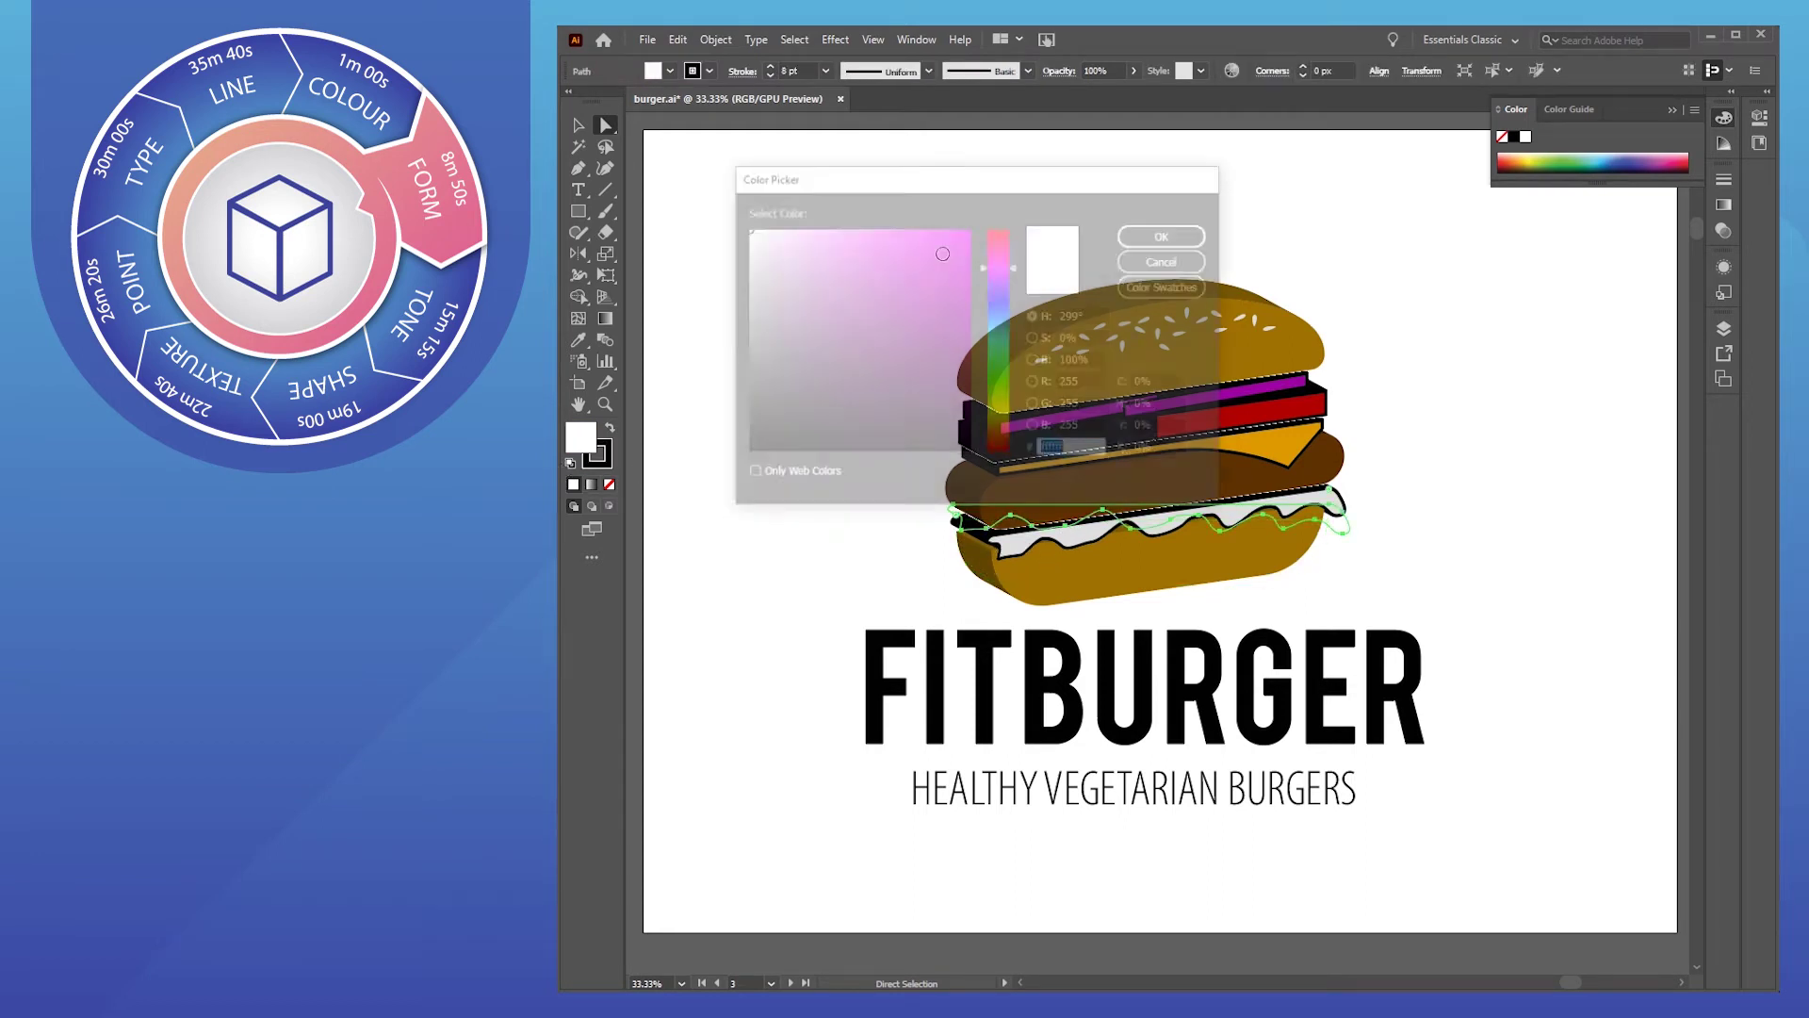
{"action": "left_click", "coordinate": [994, 405]}
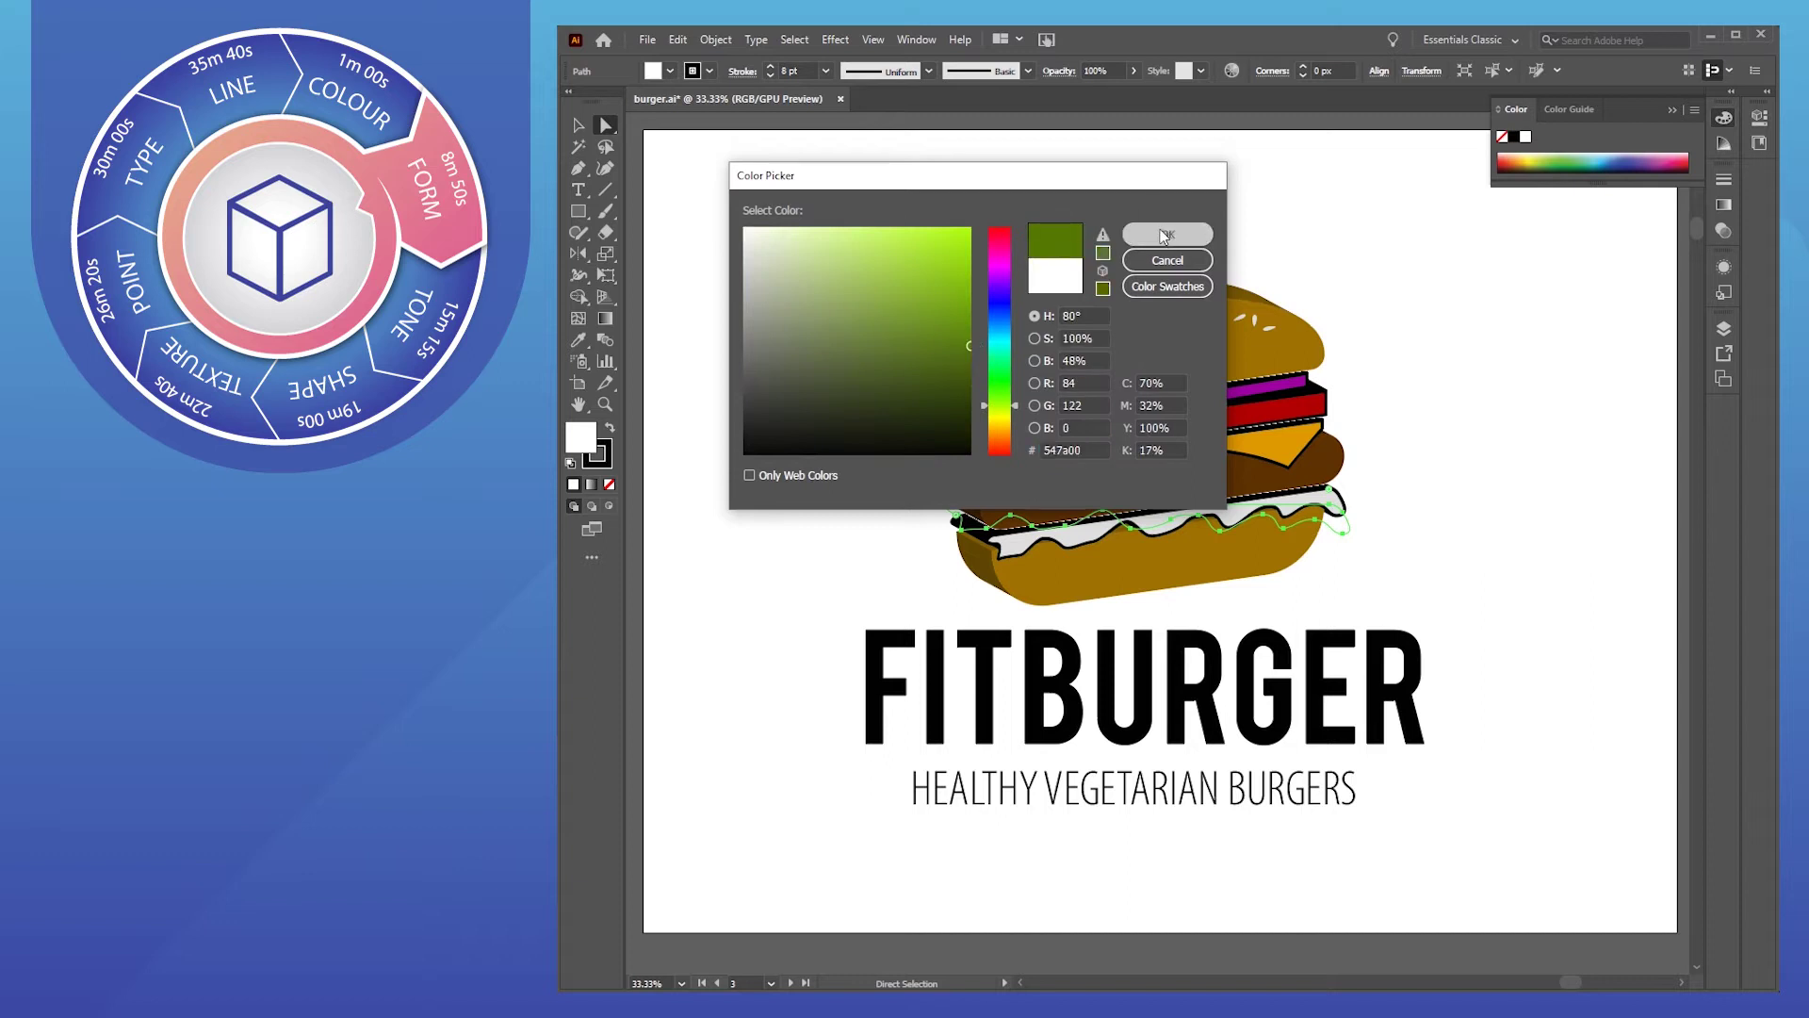
{"action": "left_click", "coordinate": [1167, 234]}
{"action": "left_click", "coordinate": [637, 574]}
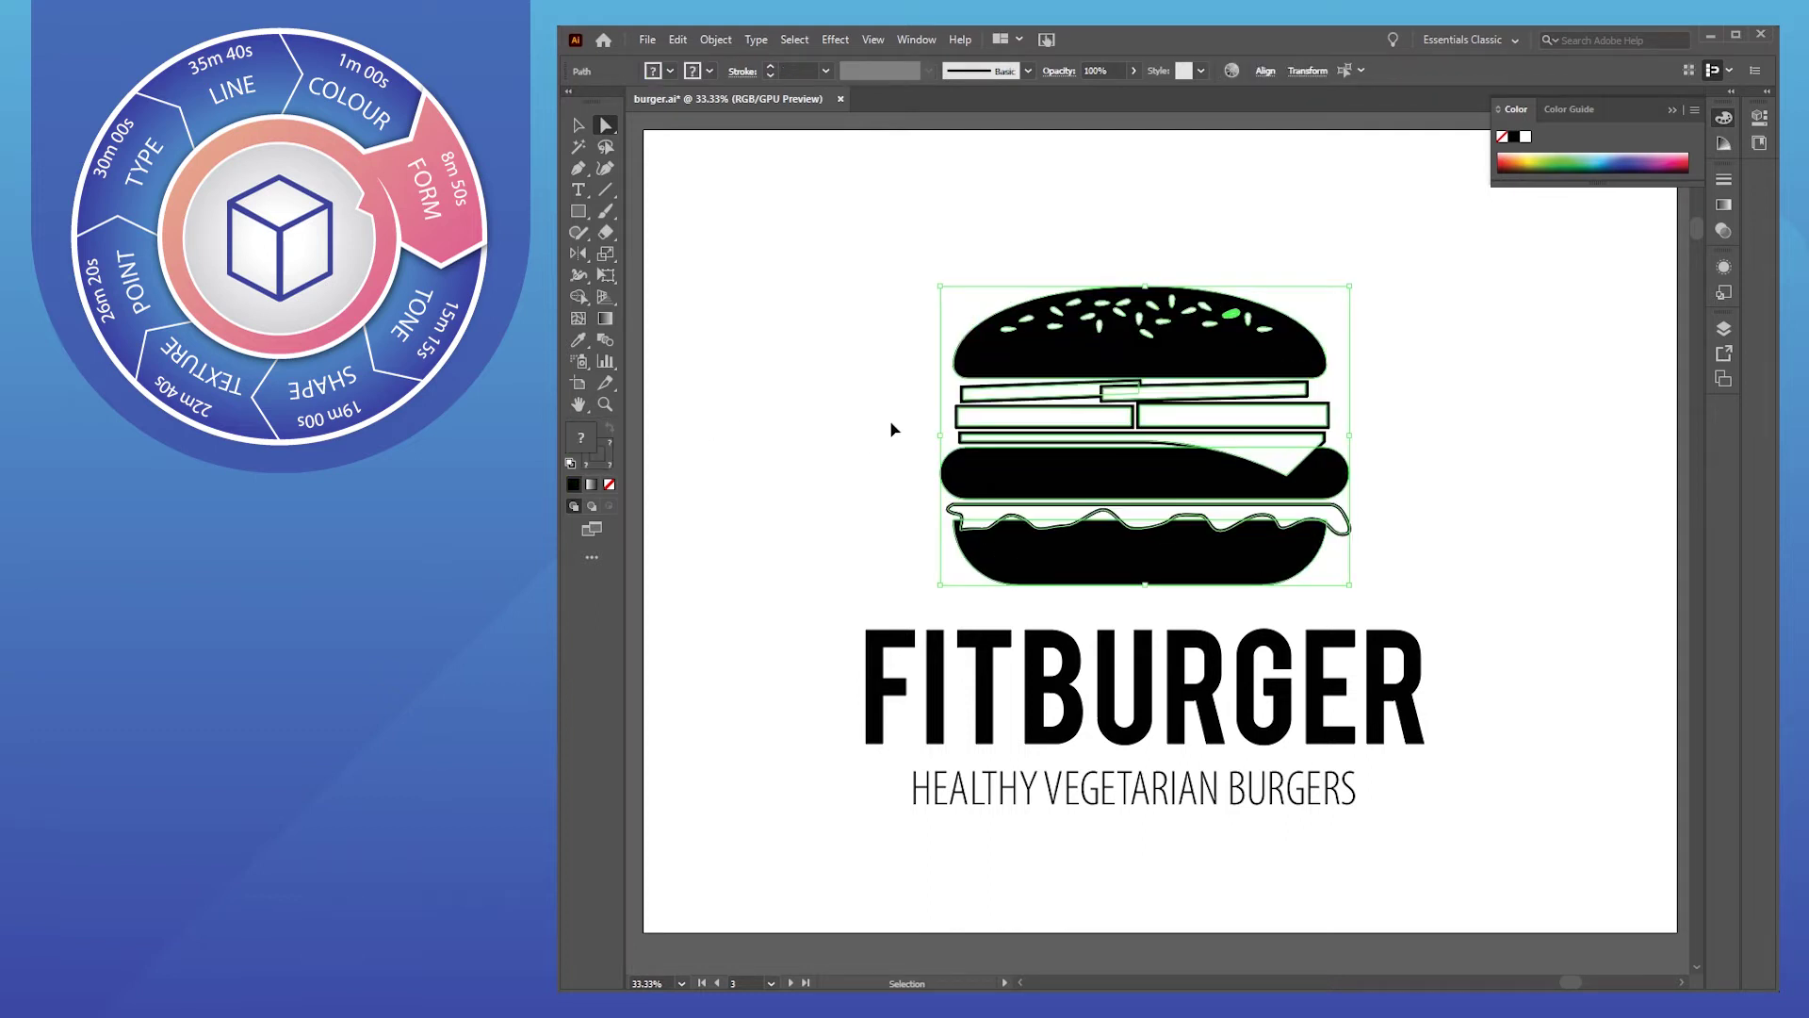
Fill the top and bottom bun paths with bright orange ce8400
{"action": "left_click", "coordinate": [861, 426]}
{"action": "left_click", "coordinate": [1051, 350]}
{"action": "left_click", "coordinate": [1060, 551], "text": "shift"}
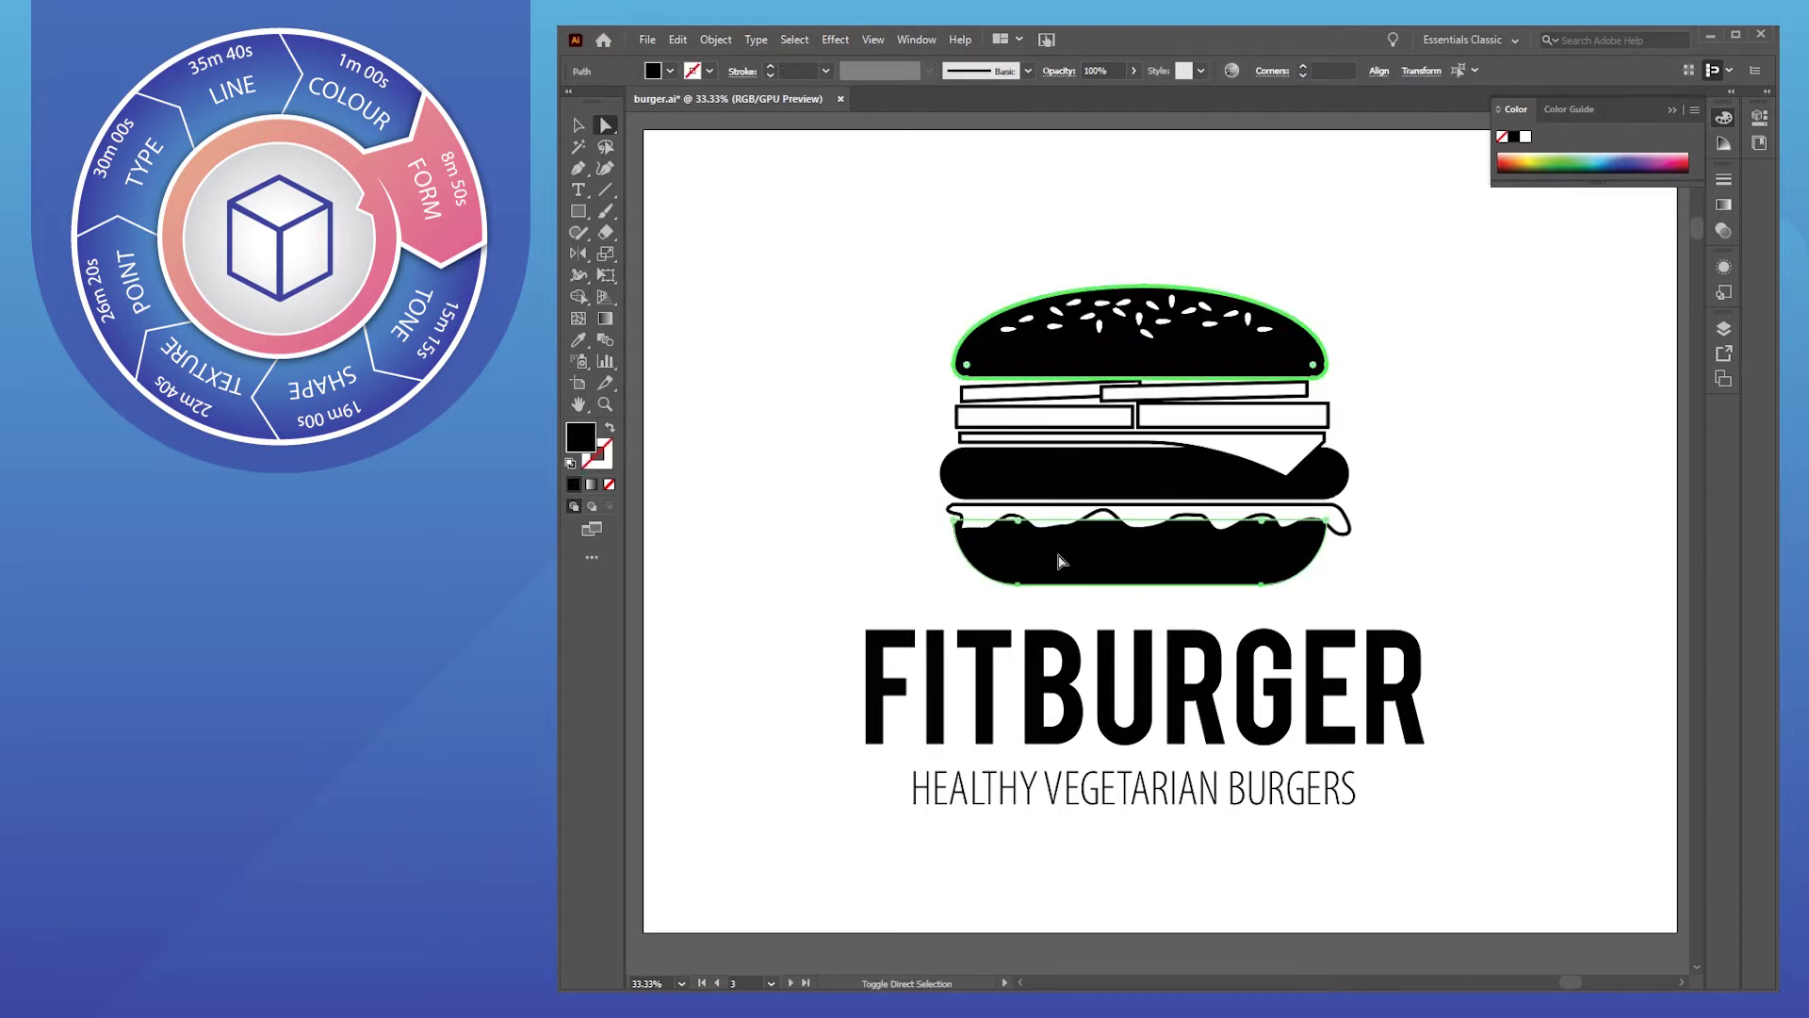
{"action": "double_click", "coordinate": [588, 439]}
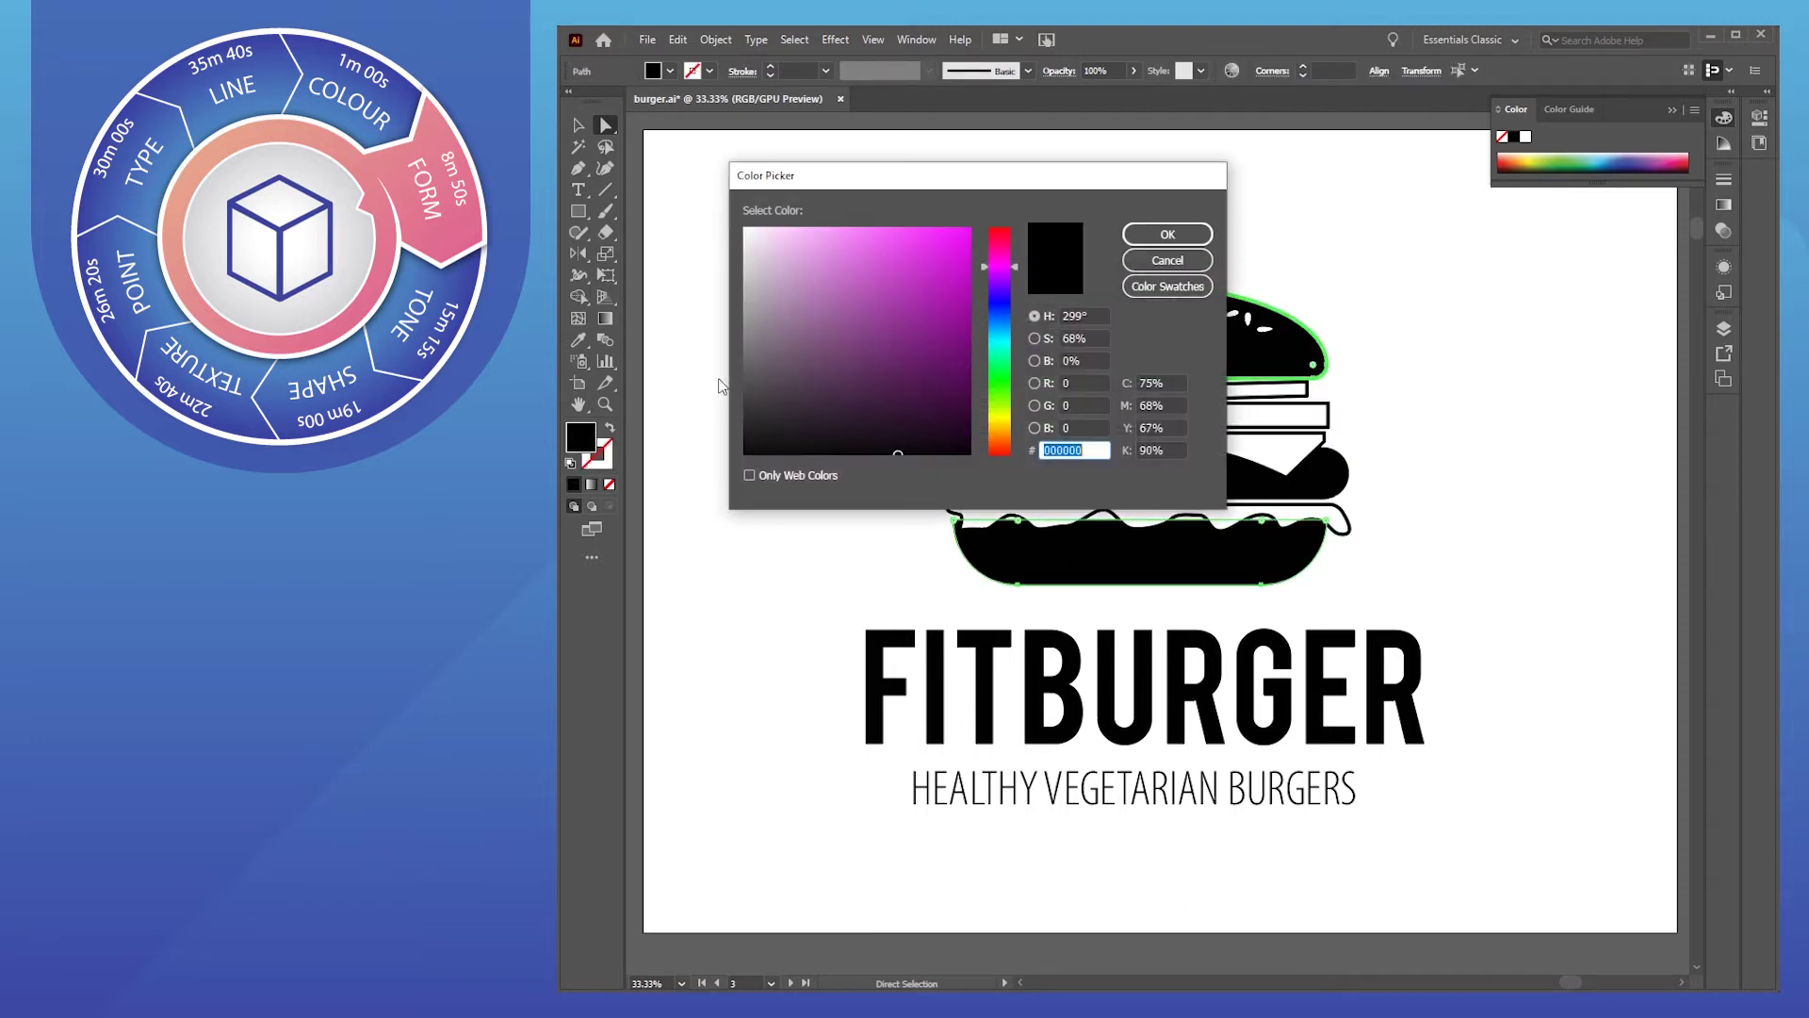
{"action": "left_click", "coordinate": [1002, 431]}
{"action": "left_click_drag", "start_coordinate": [959, 353], "coordinate": [992, 275]}
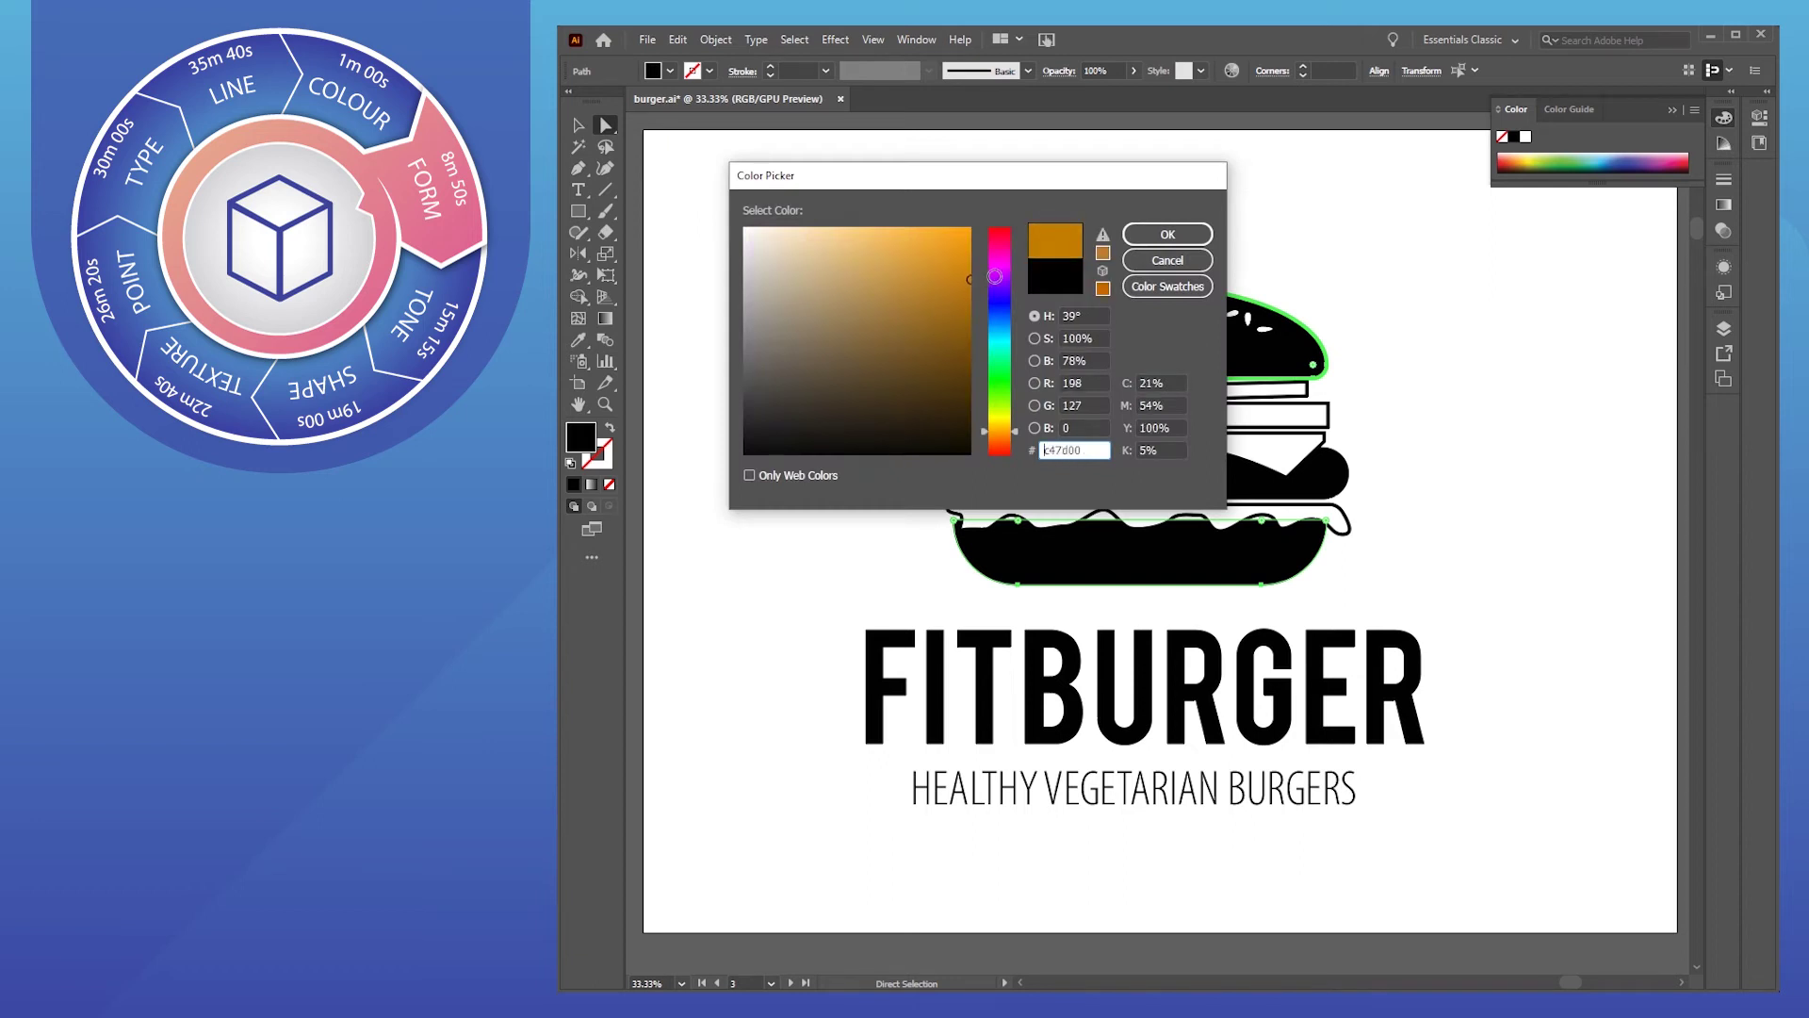
{"action": "left_click", "coordinate": [1165, 235]}
{"action": "left_click", "coordinate": [691, 371]}
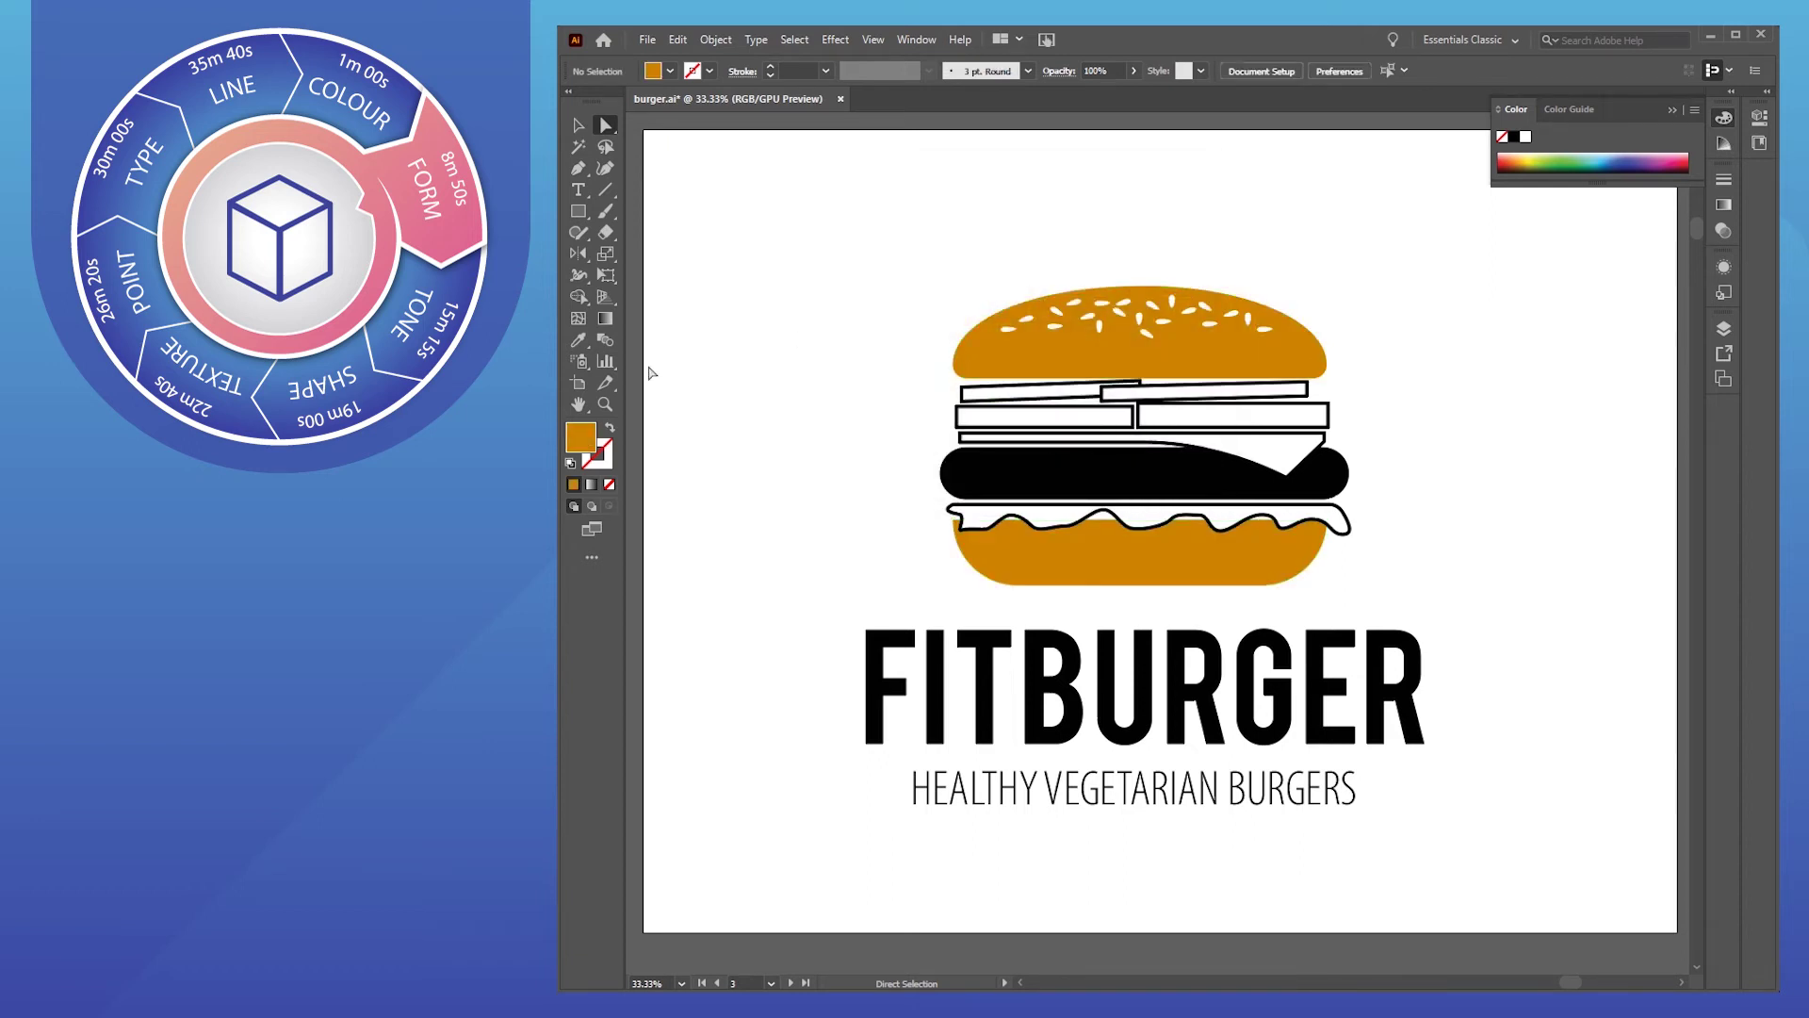
Add lighter-orange gradient mesh highlight points to the bottom and top buns with the Mesh tool
{"action": "left_click", "coordinate": [578, 321]}
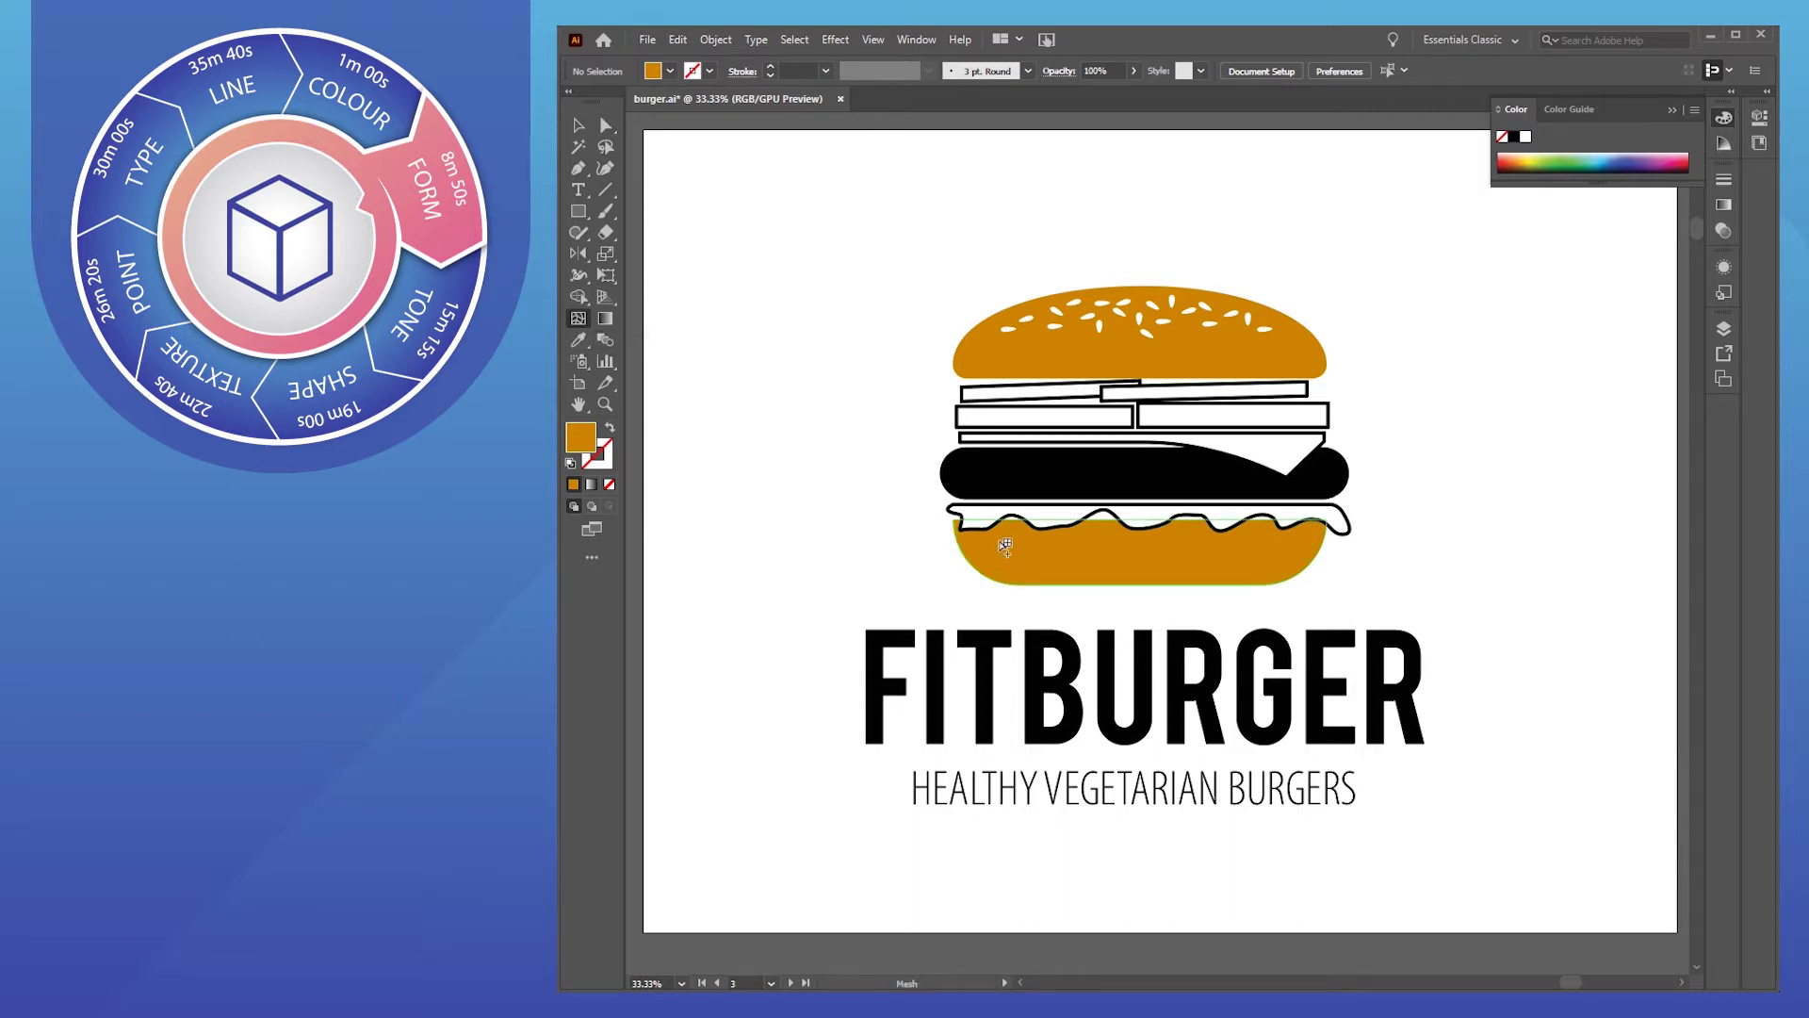
{"action": "left_click", "coordinate": [1007, 545]}
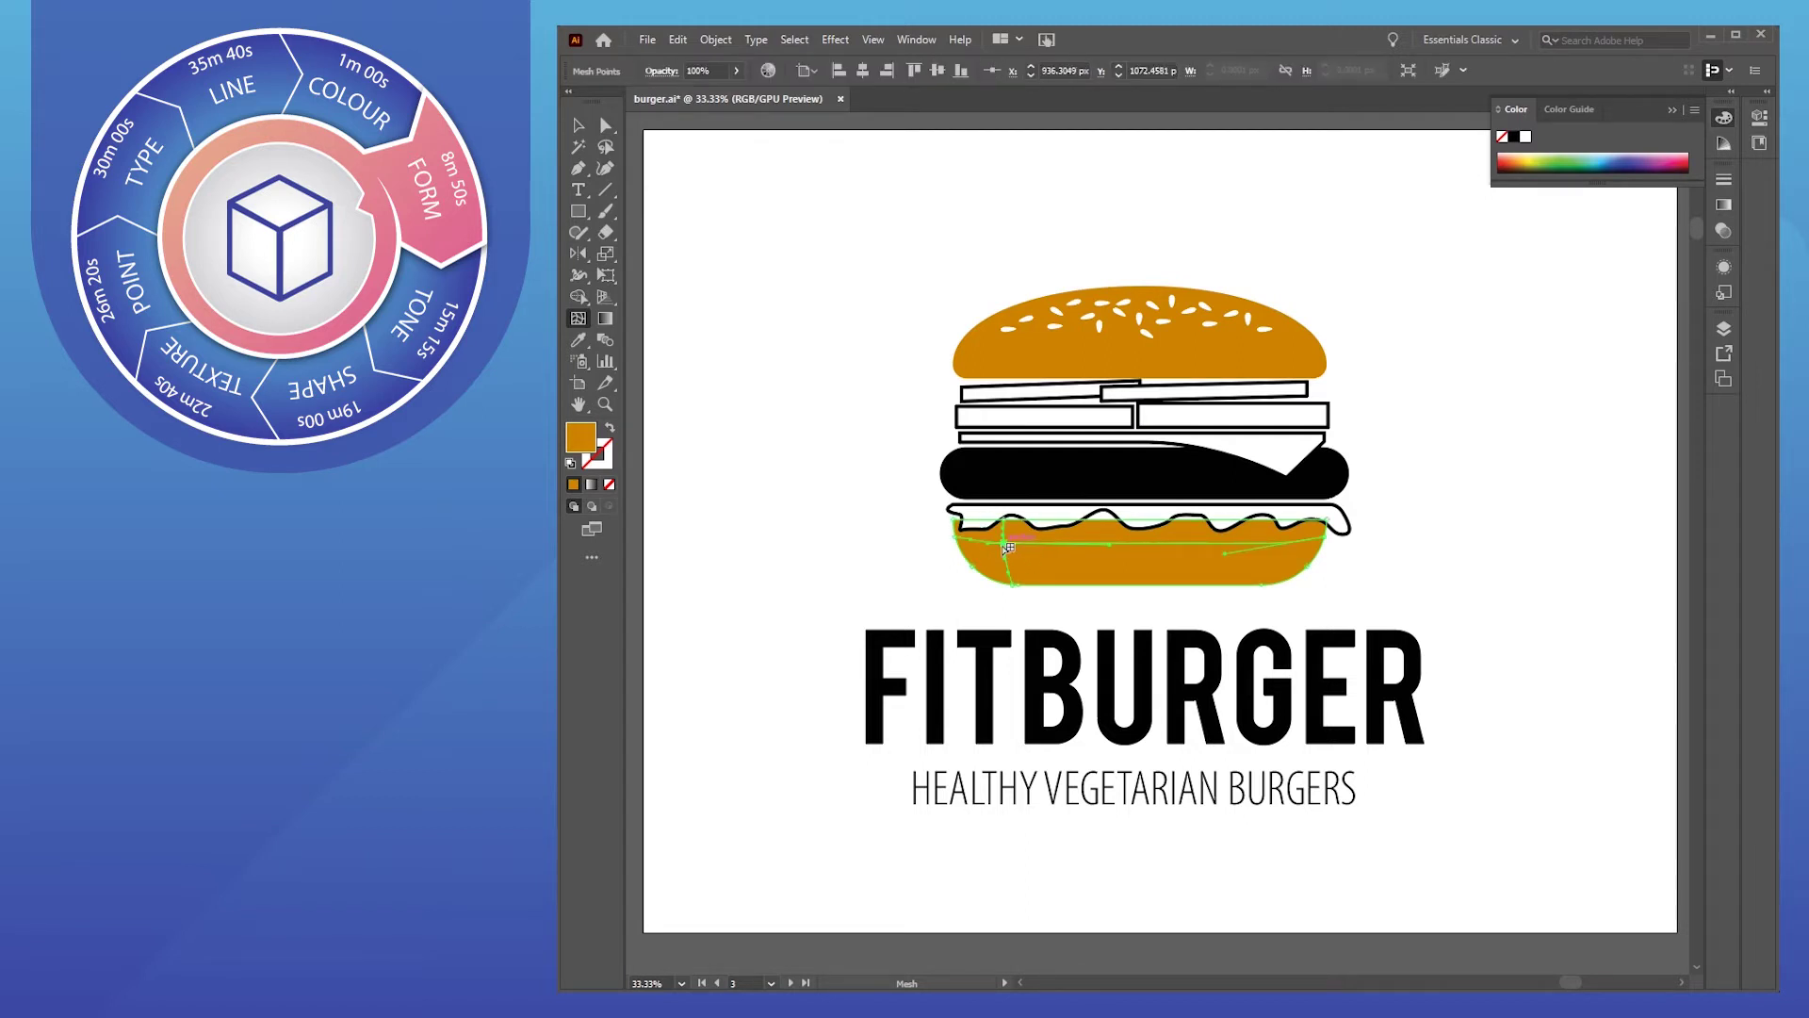
{"action": "double_click", "coordinate": [582, 439]}
{"action": "left_click_drag", "start_coordinate": [912, 250], "coordinate": [893, 222]}
{"action": "left_click", "coordinate": [1167, 234]}
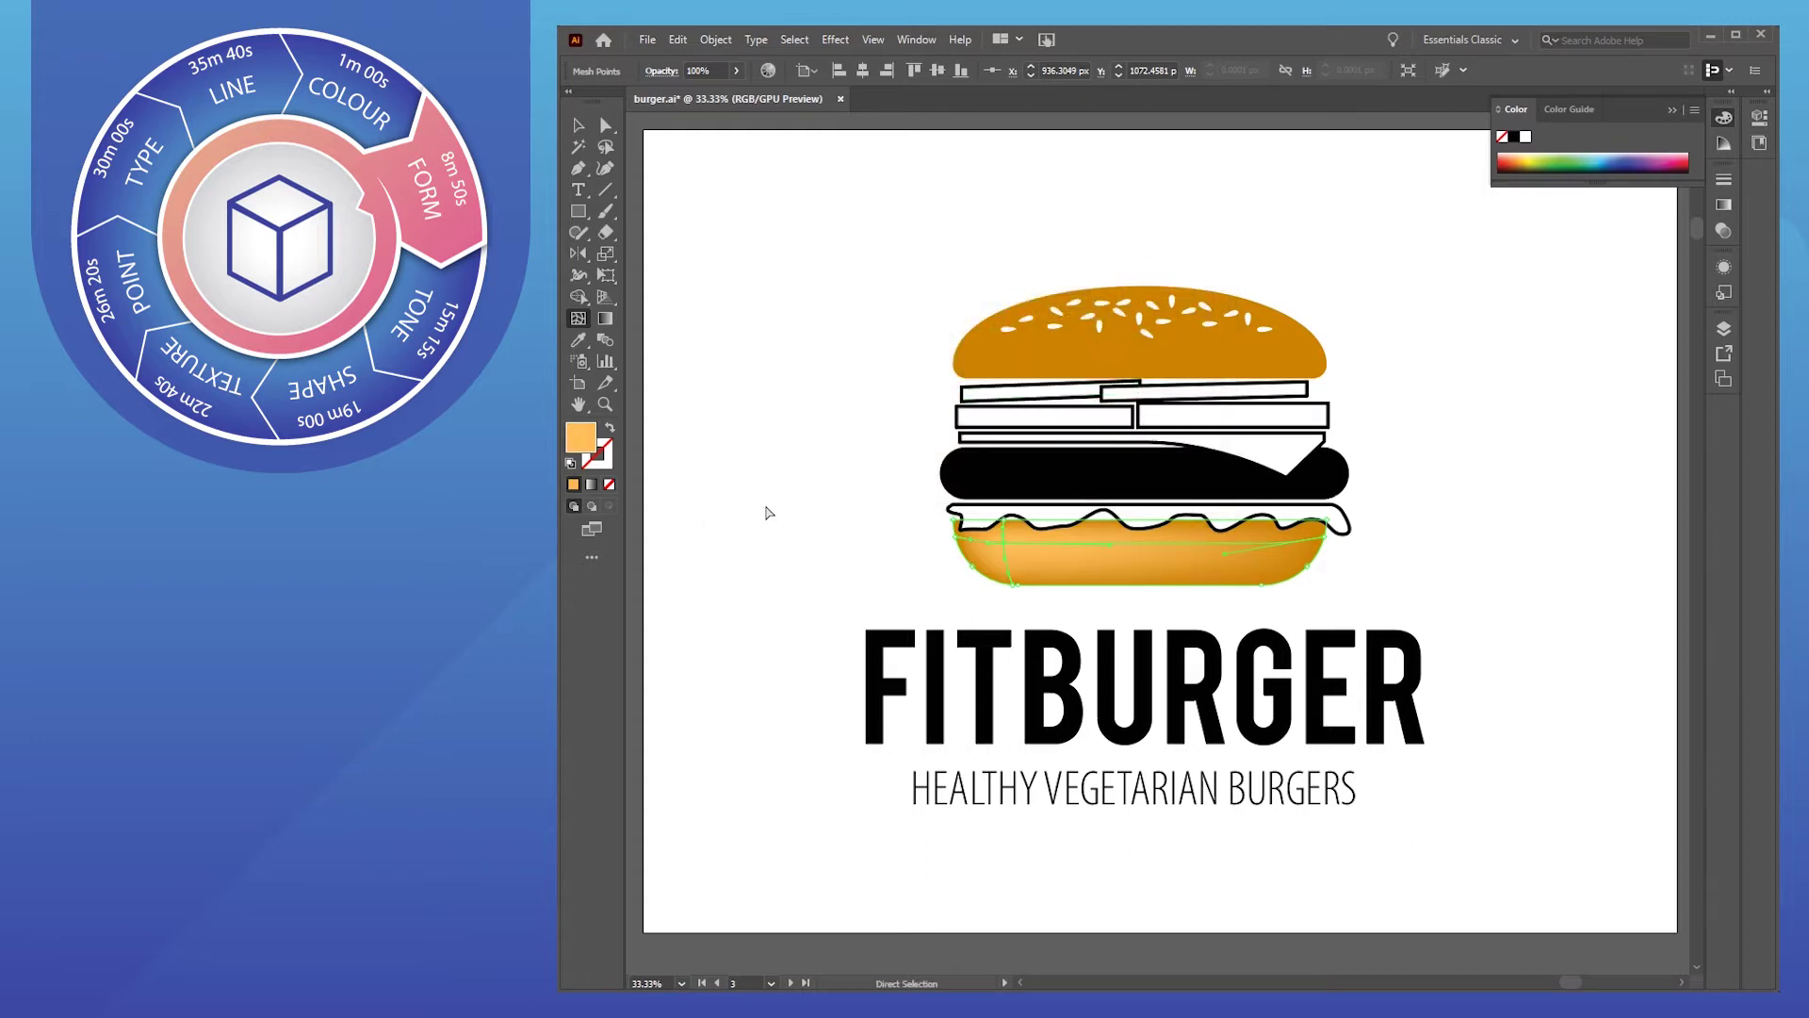
{"action": "left_click", "coordinate": [768, 512]}
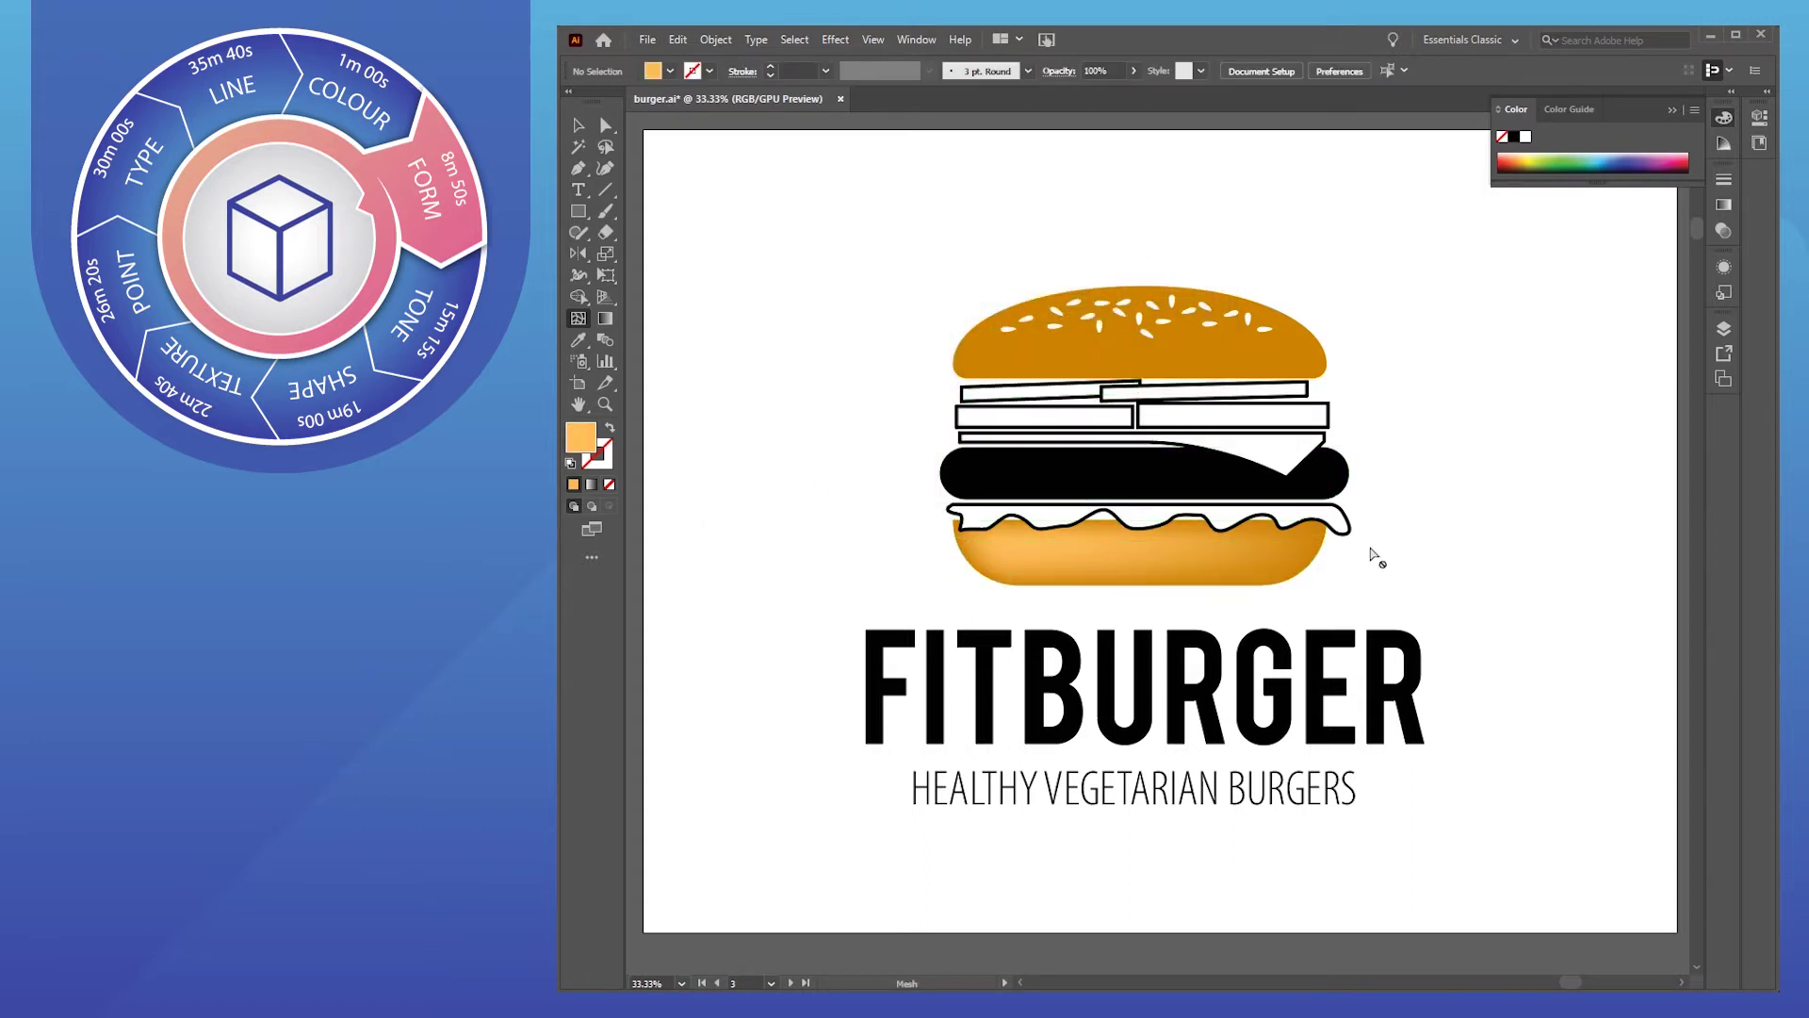
{"action": "left_click", "coordinate": [1279, 356]}
{"action": "left_click", "coordinate": [578, 126]}
{"action": "left_click", "coordinate": [741, 365]}
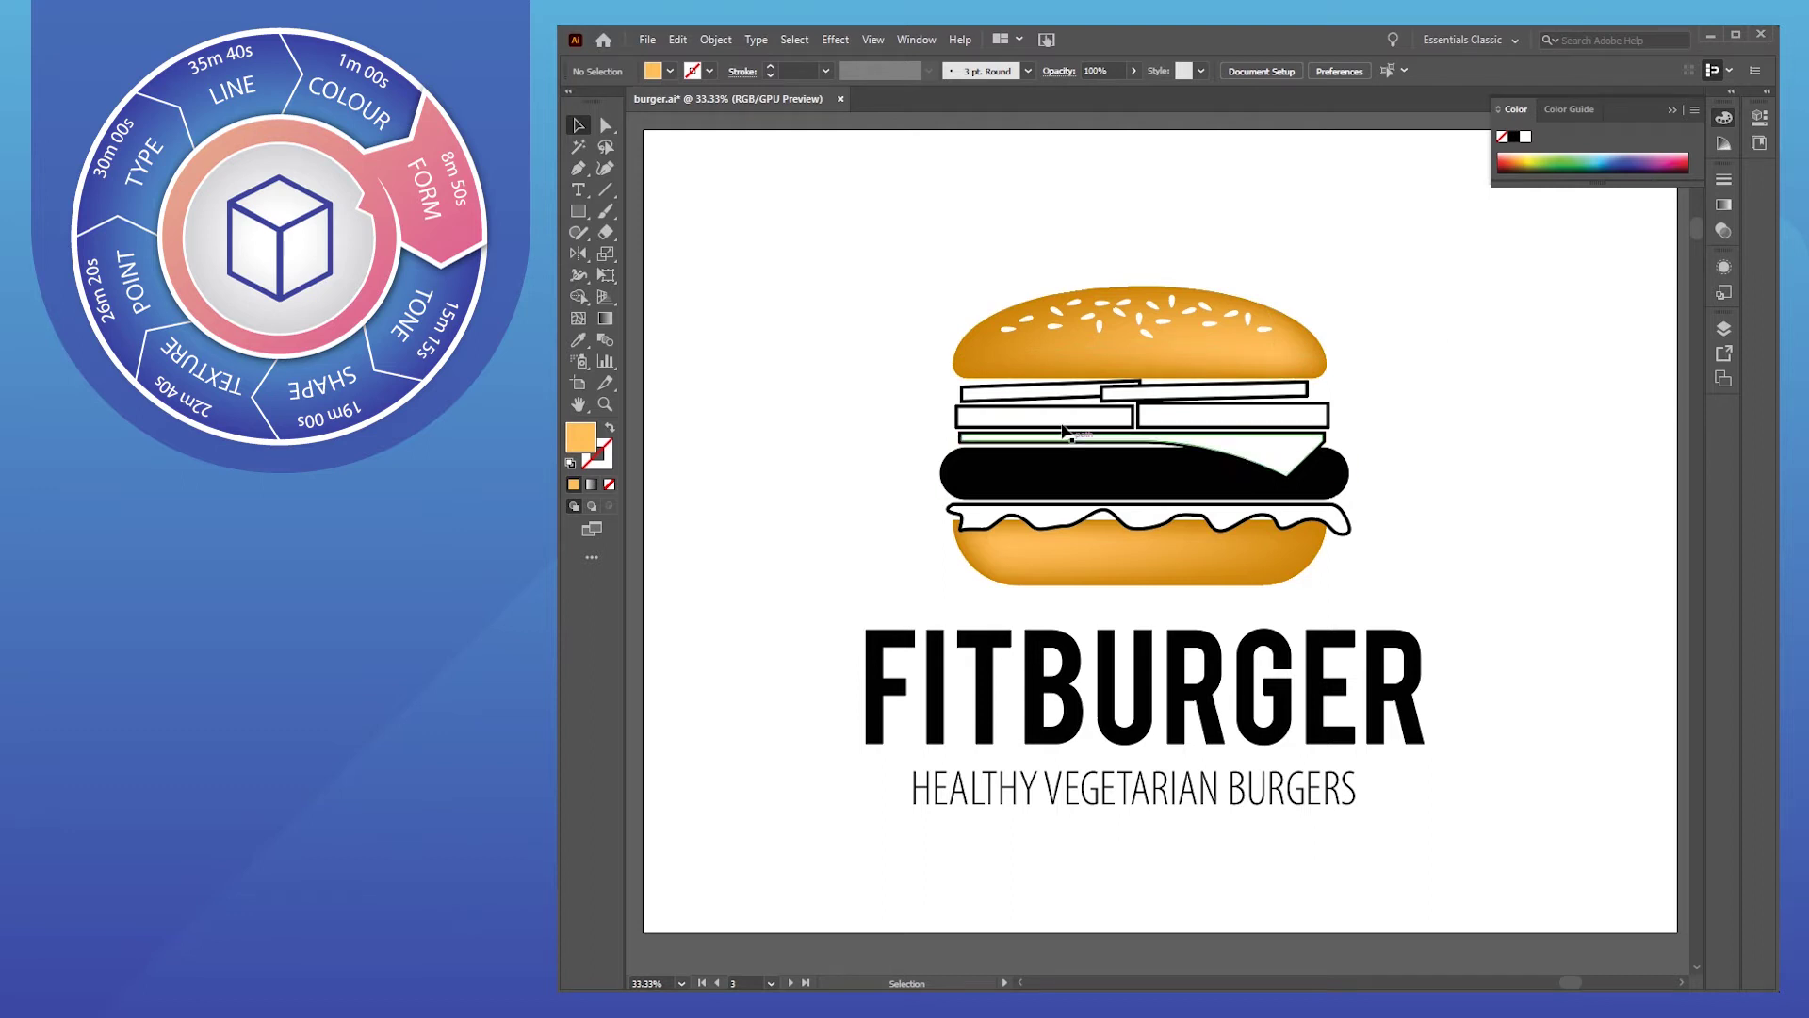
Give the upper strip a gradient with a 100% magenta right stop and a purple left stop
{"action": "left_click", "coordinate": [1204, 389]}
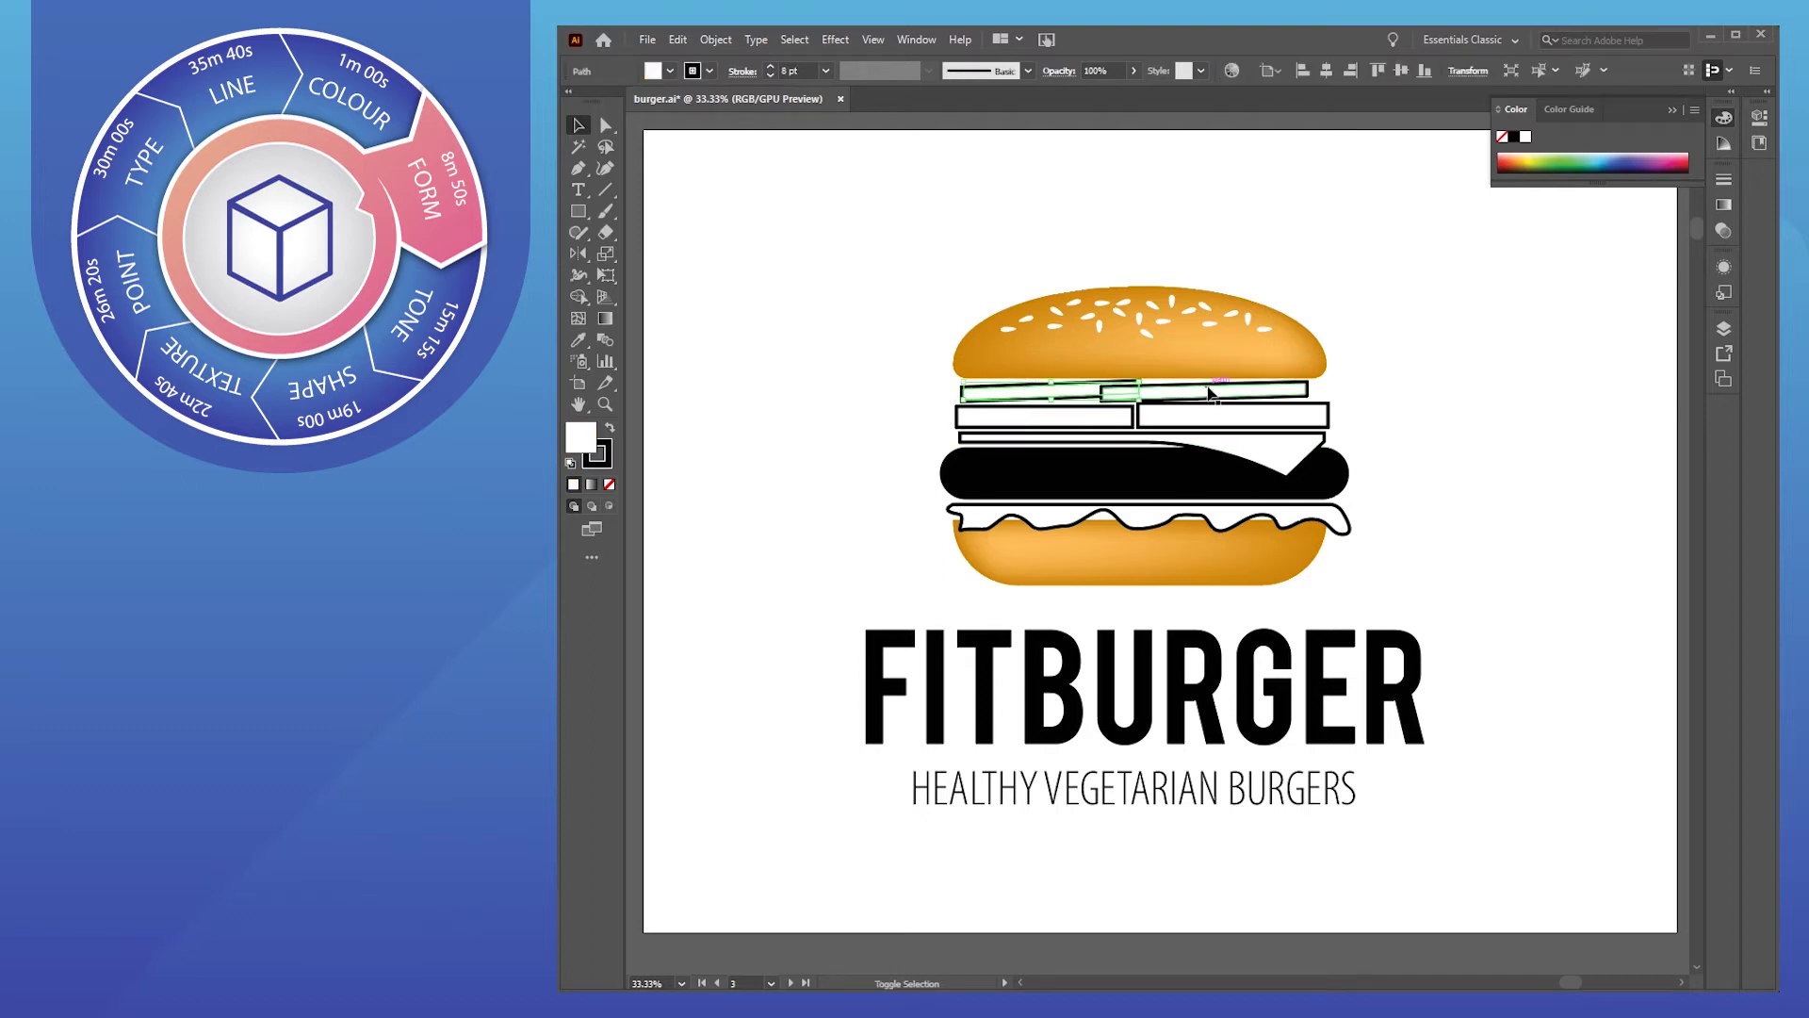
{"action": "left_click", "coordinate": [1722, 203]}
{"action": "left_click", "coordinate": [1579, 305]}
{"action": "left_click", "coordinate": [1669, 318]}
{"action": "double_click", "coordinate": [1669, 319]}
{"action": "left_click", "coordinate": [1668, 338]}
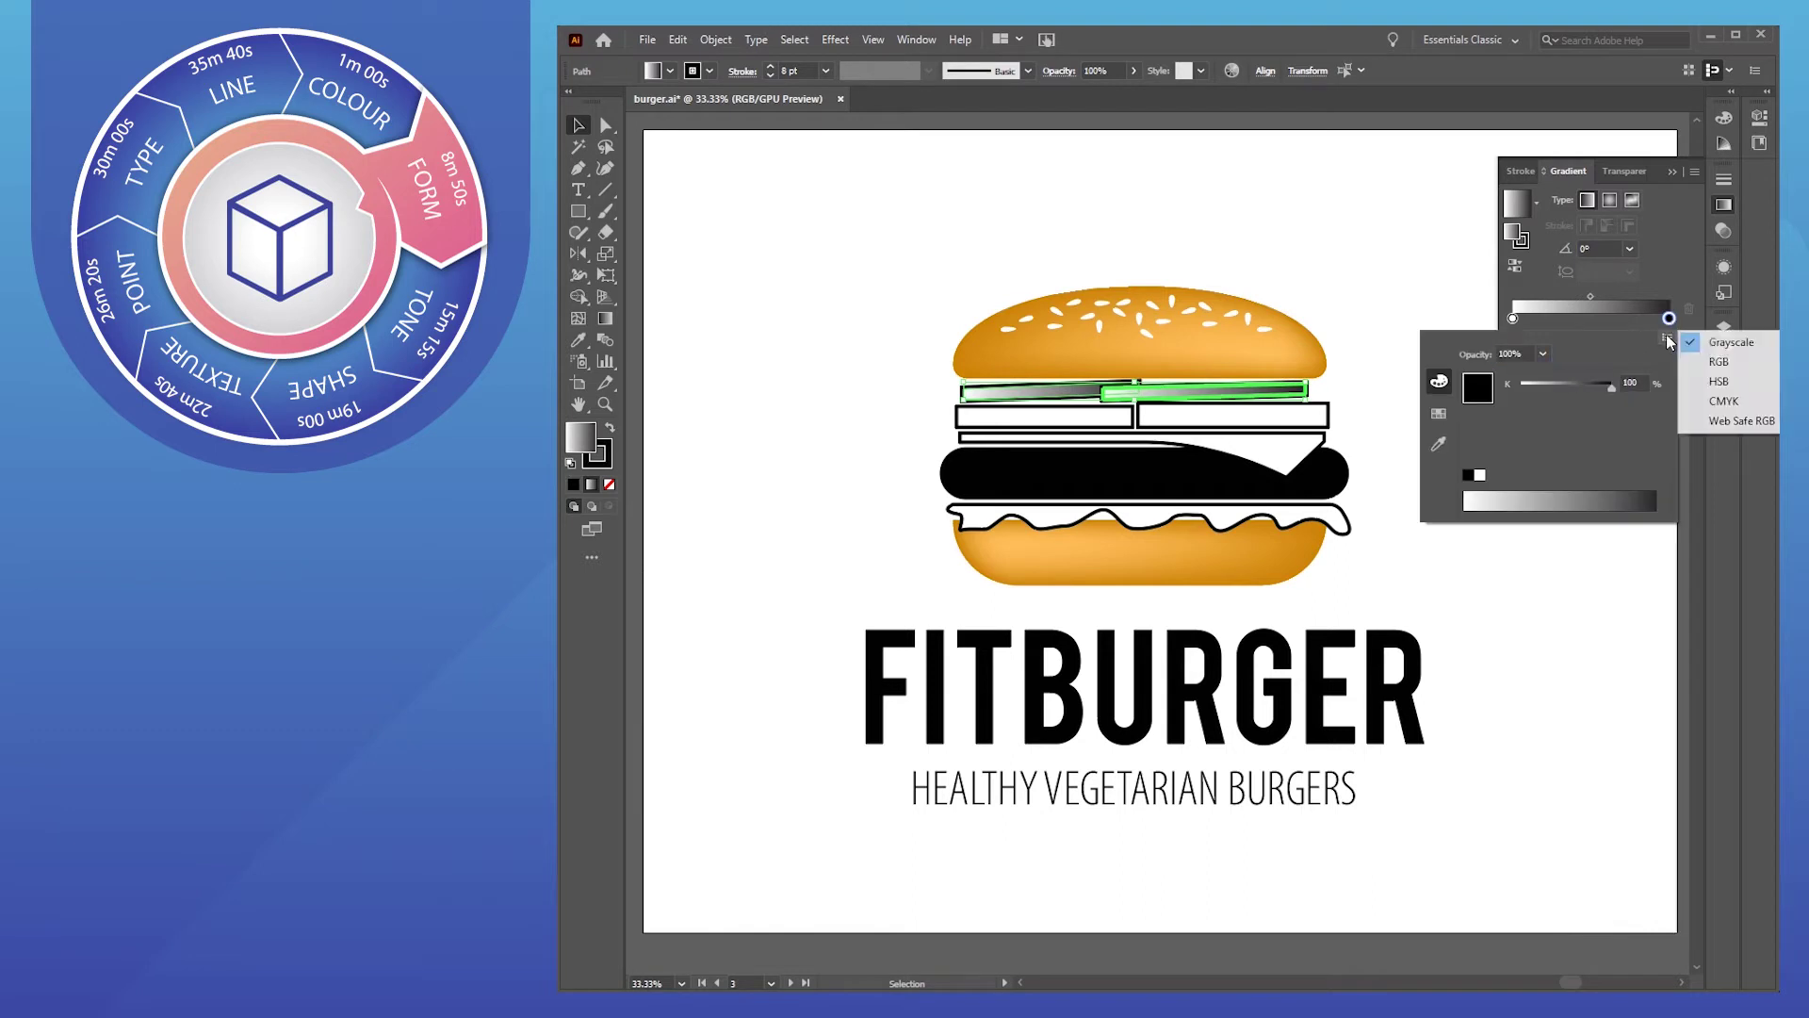
{"action": "left_click", "coordinate": [1701, 396]}
{"action": "left_click_drag", "start_coordinate": [1580, 409], "coordinate": [1613, 384]}
{"action": "left_click_drag", "start_coordinate": [1669, 319], "coordinate": [1512, 319]}
{"action": "left_click", "coordinate": [1513, 319]}
{"action": "double_click", "coordinate": [1512, 318]}
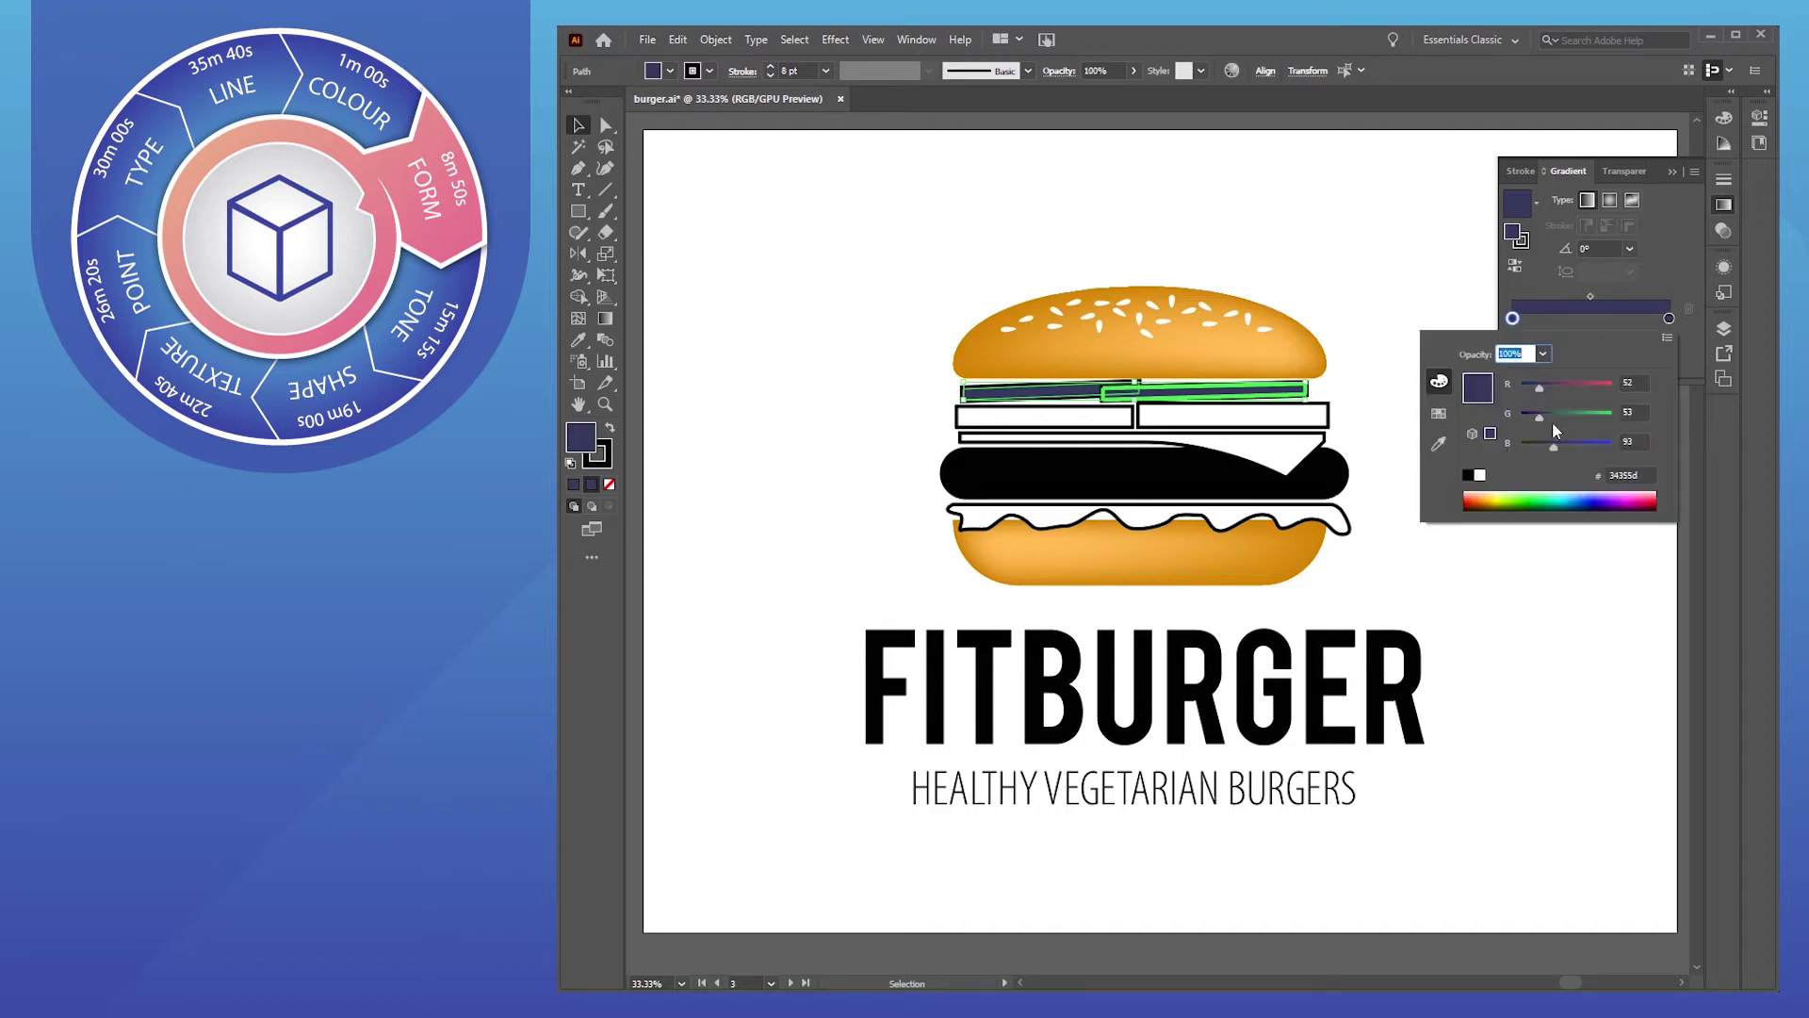
{"action": "left_click_drag", "start_coordinate": [1554, 453], "coordinate": [1594, 453]}
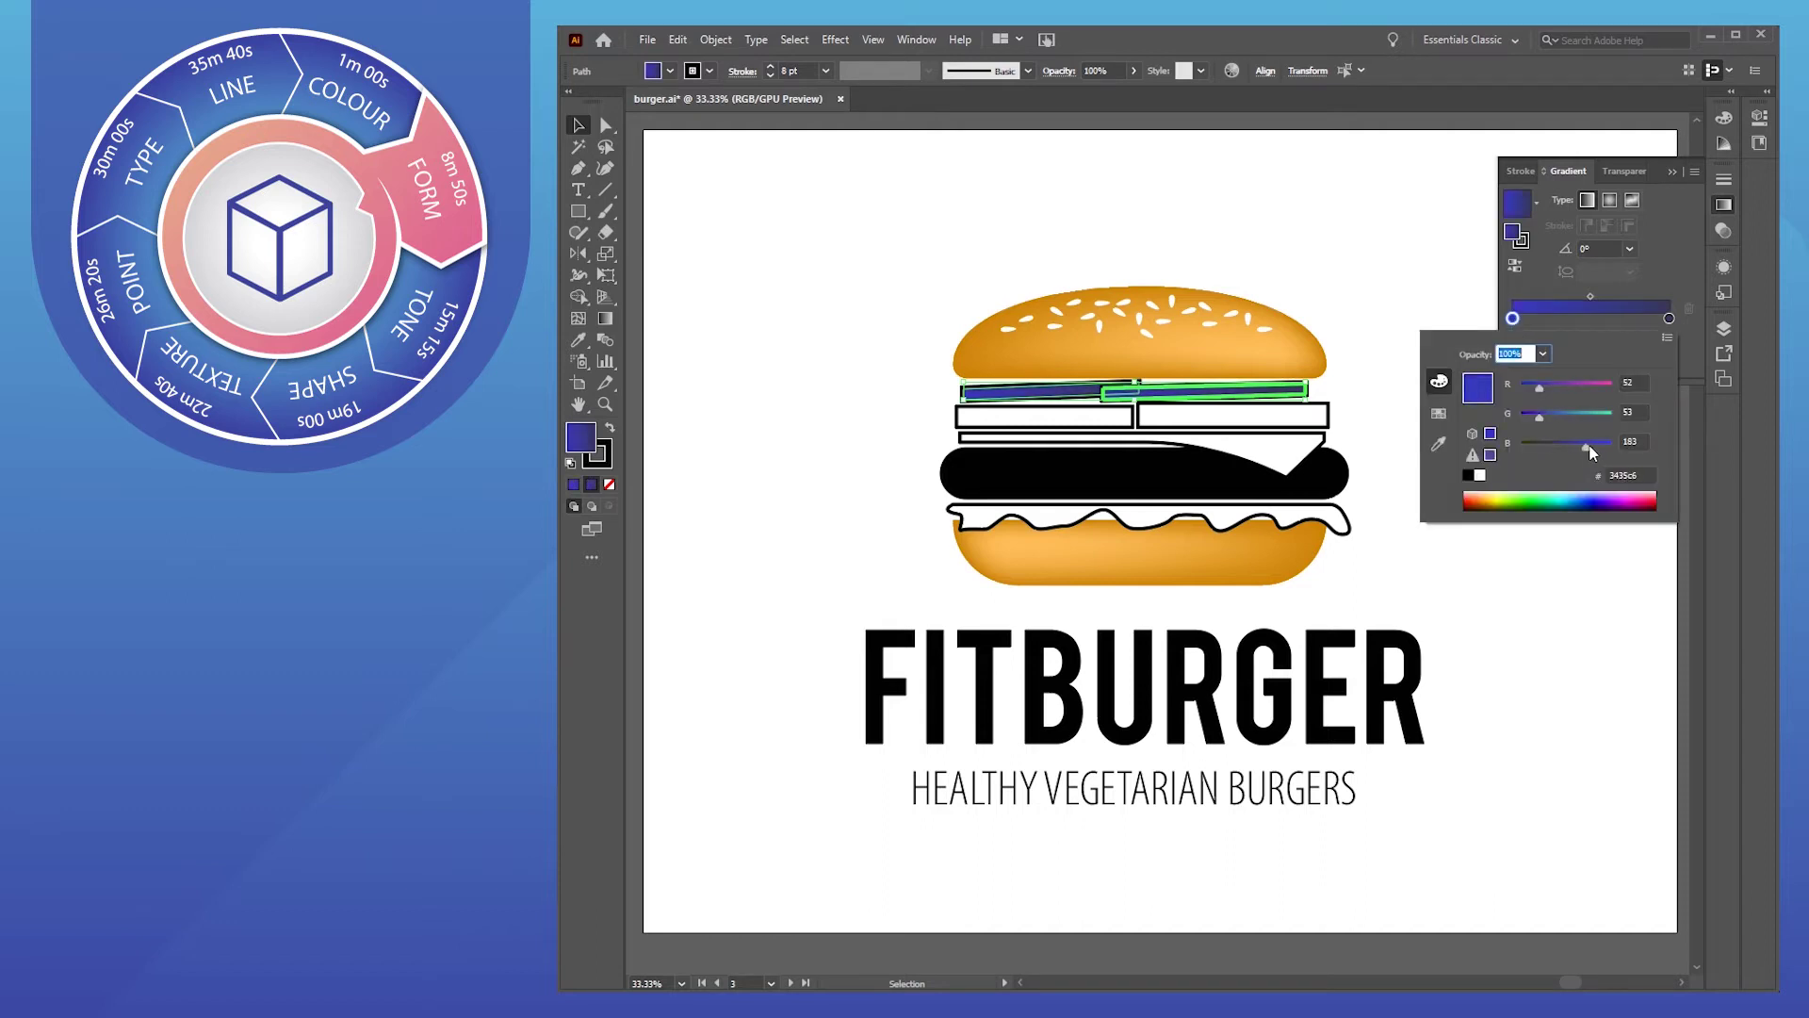
{"action": "left_click_drag", "start_coordinate": [1546, 388], "coordinate": [1575, 388]}
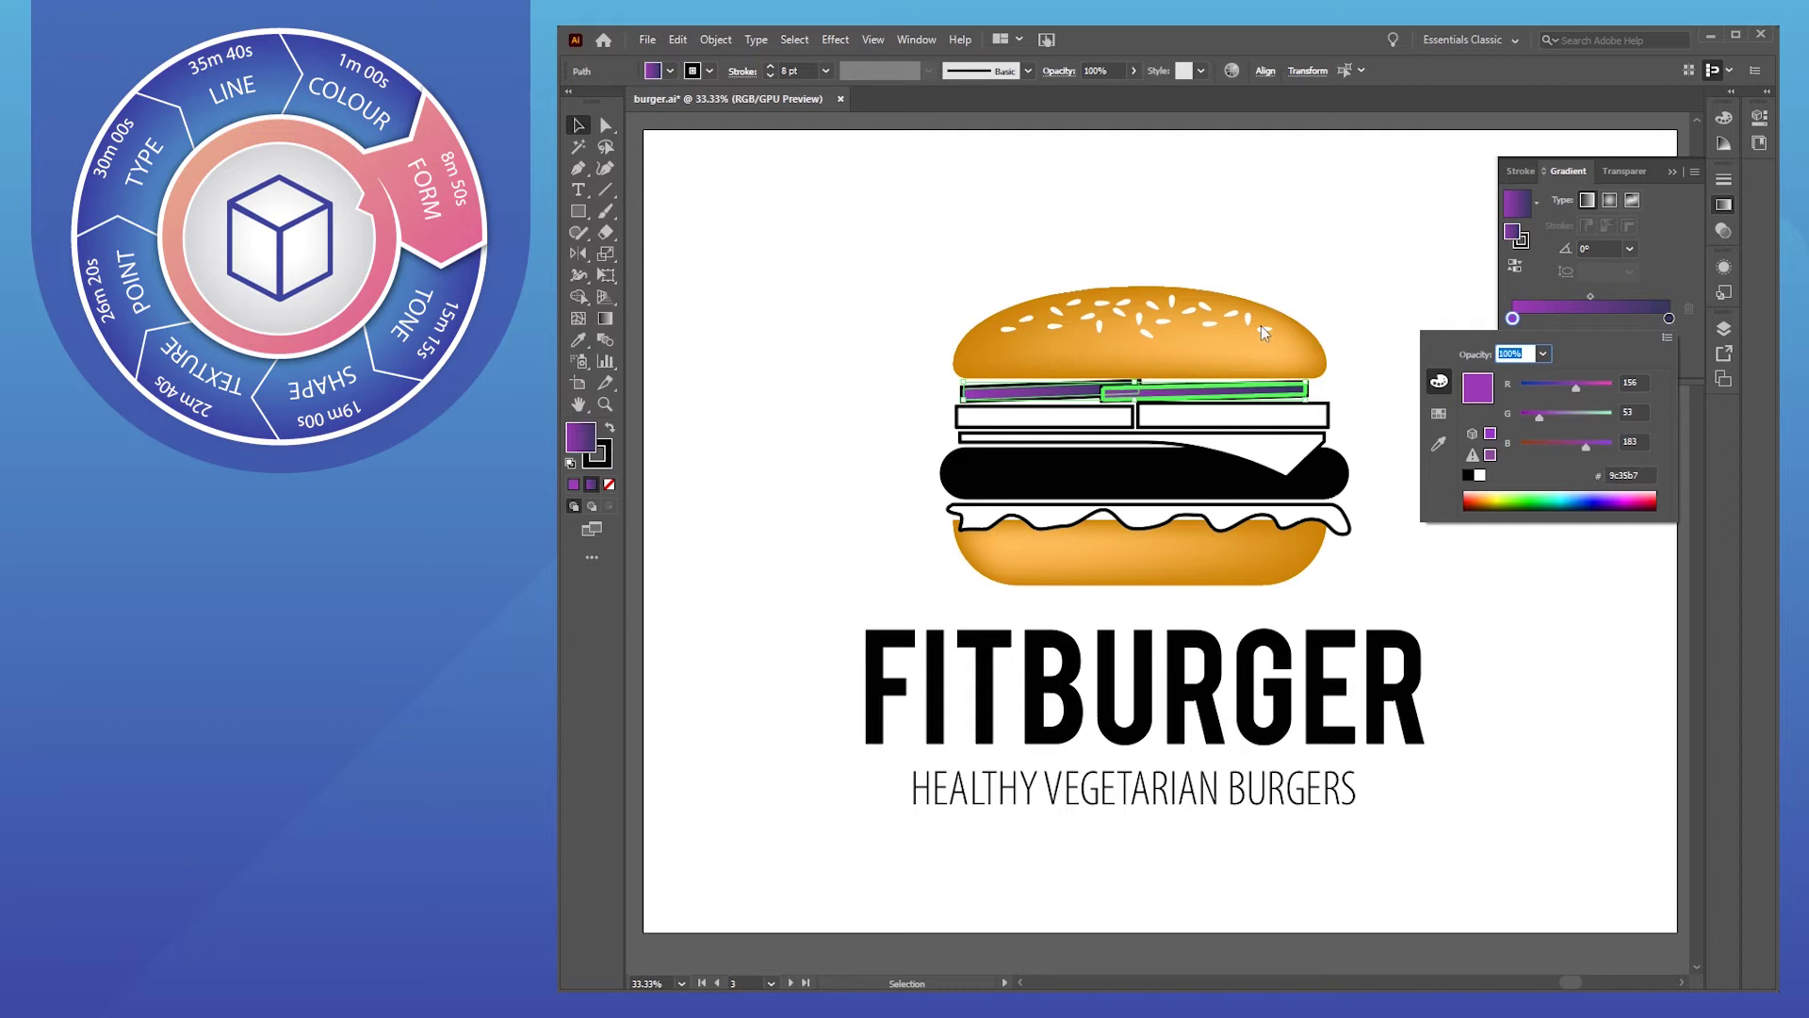
{"action": "left_click", "coordinate": [1257, 236]}
Fill both white rectangles with a dark red to orange-red gradient
{"action": "left_click", "coordinate": [1043, 416]}
{"action": "left_click", "coordinate": [1218, 415], "text": "shift"}
{"action": "left_click", "coordinate": [1649, 309]}
{"action": "double_click", "coordinate": [1669, 320]}
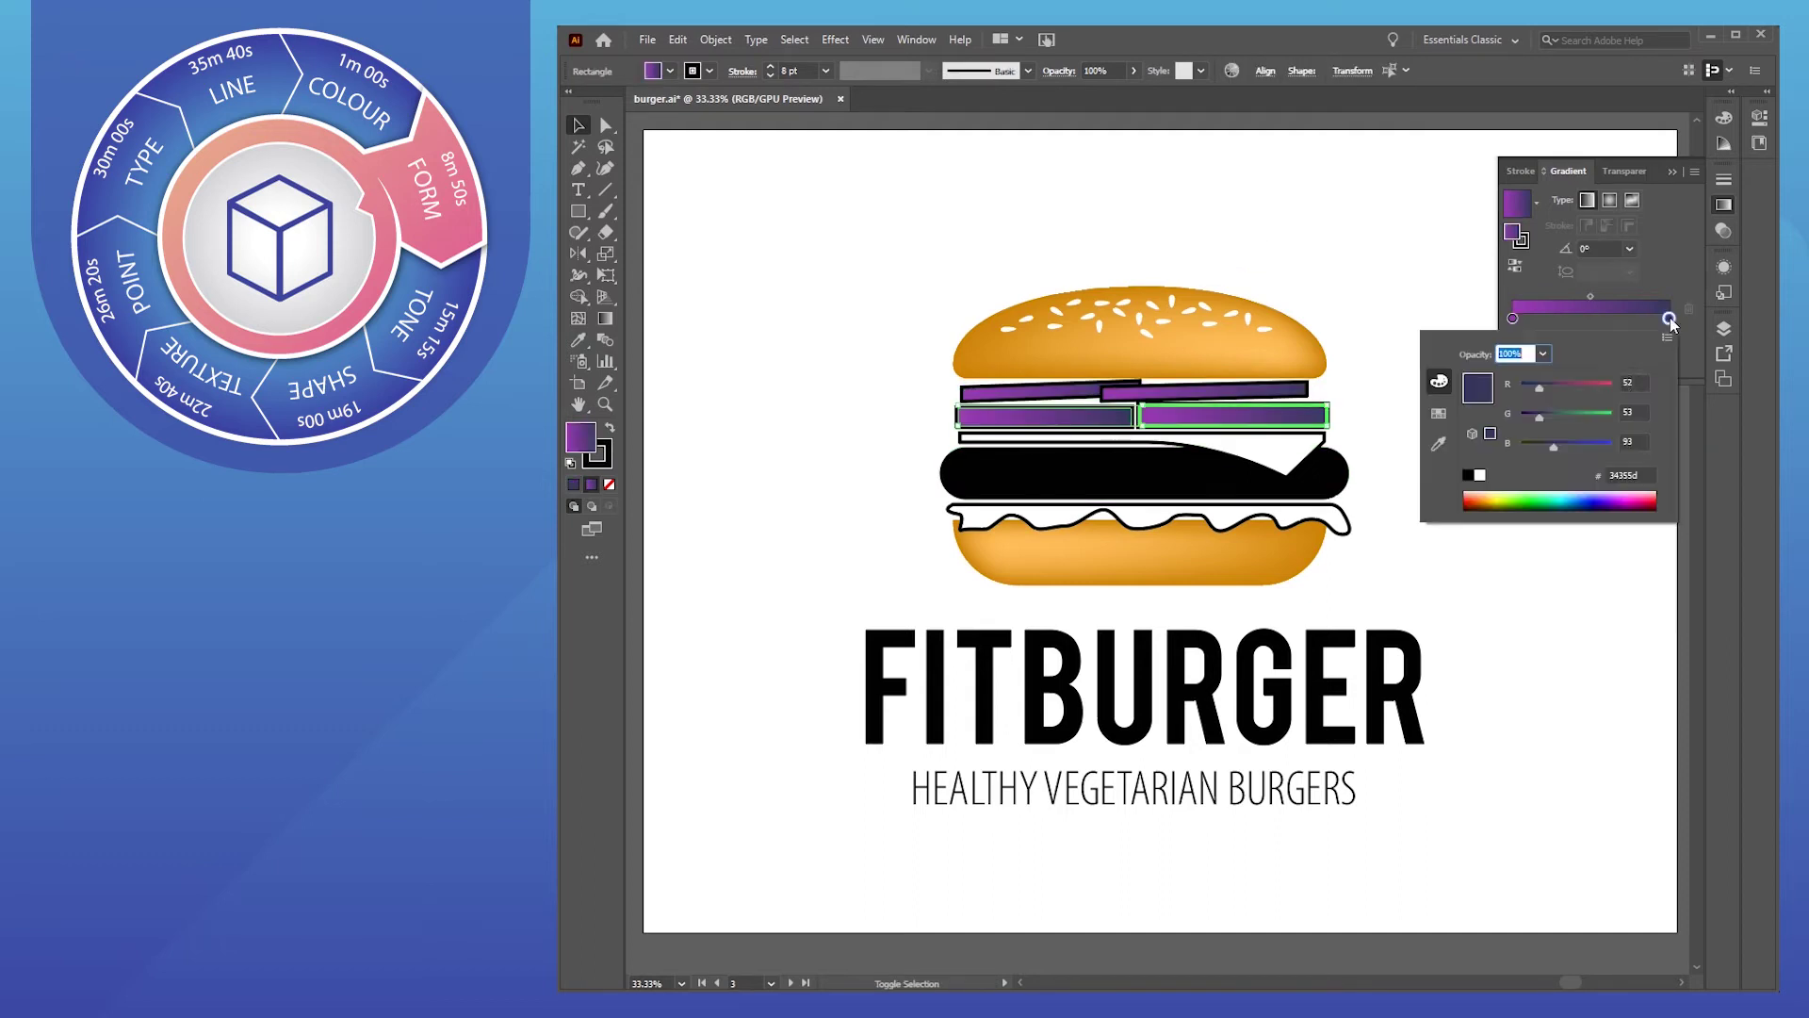
{"action": "left_click_drag", "start_coordinate": [1538, 388], "coordinate": [1662, 392]}
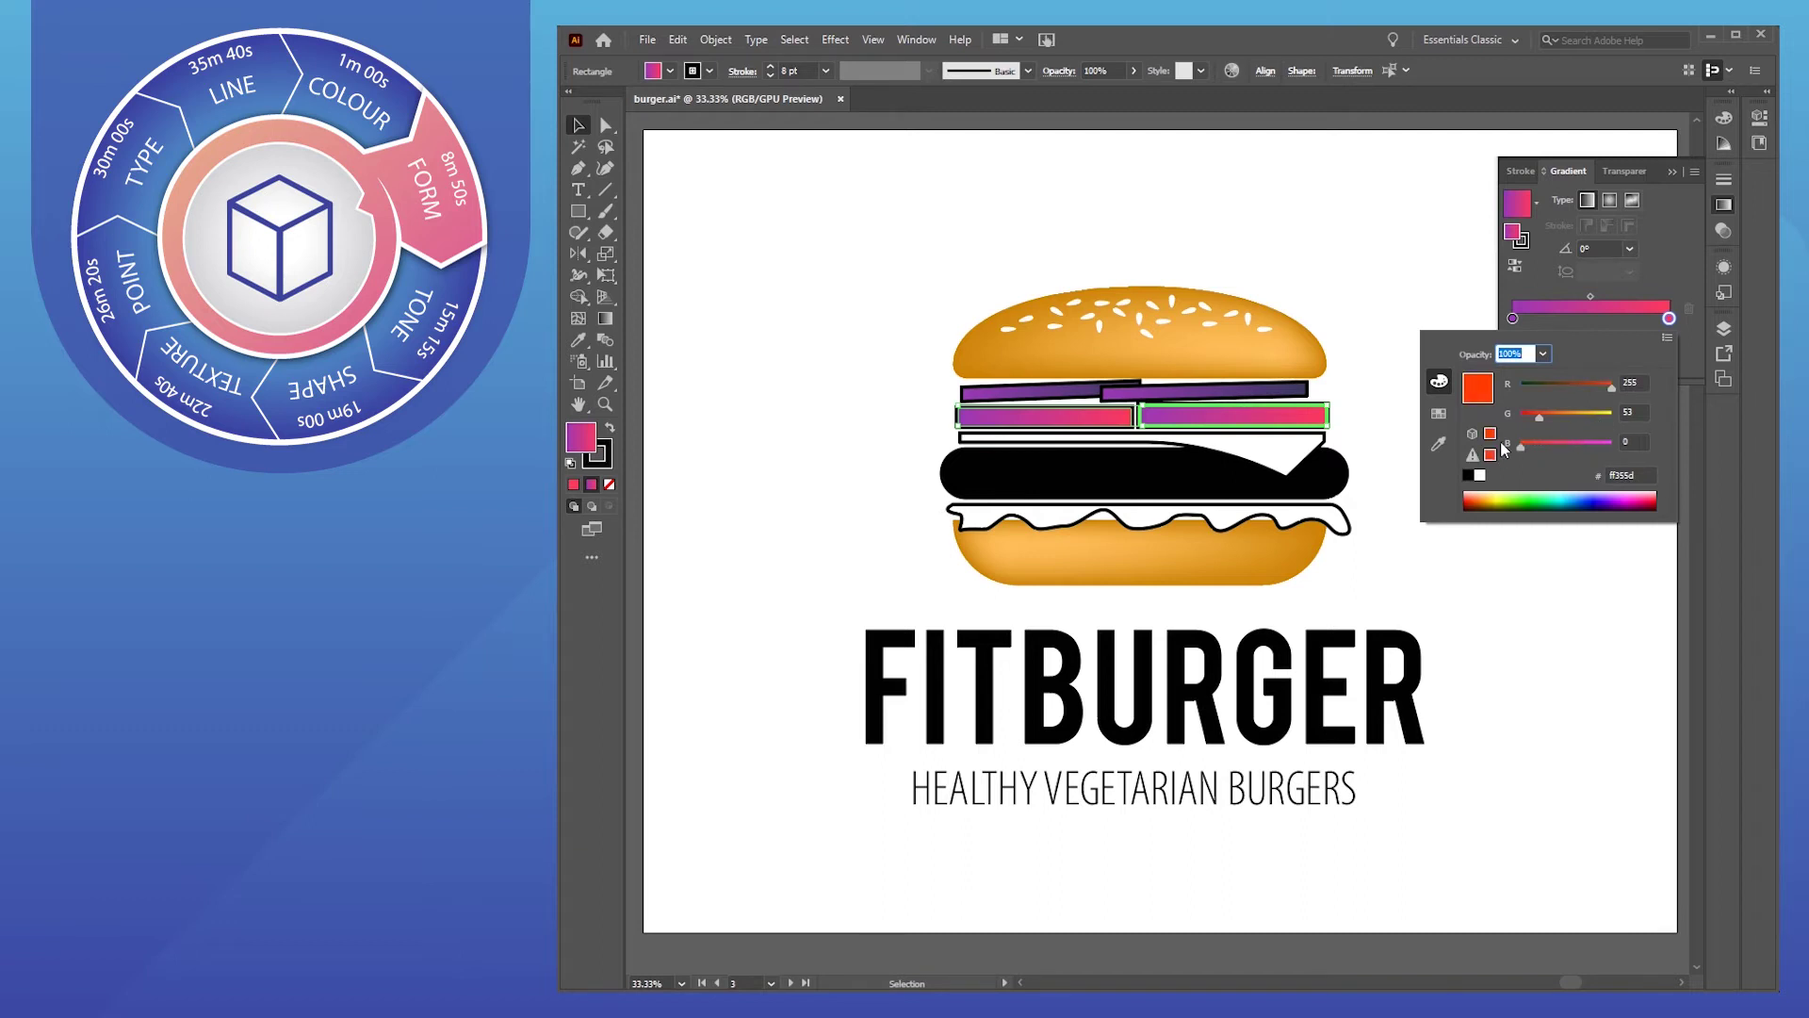
{"action": "left_click", "coordinate": [1647, 275]}
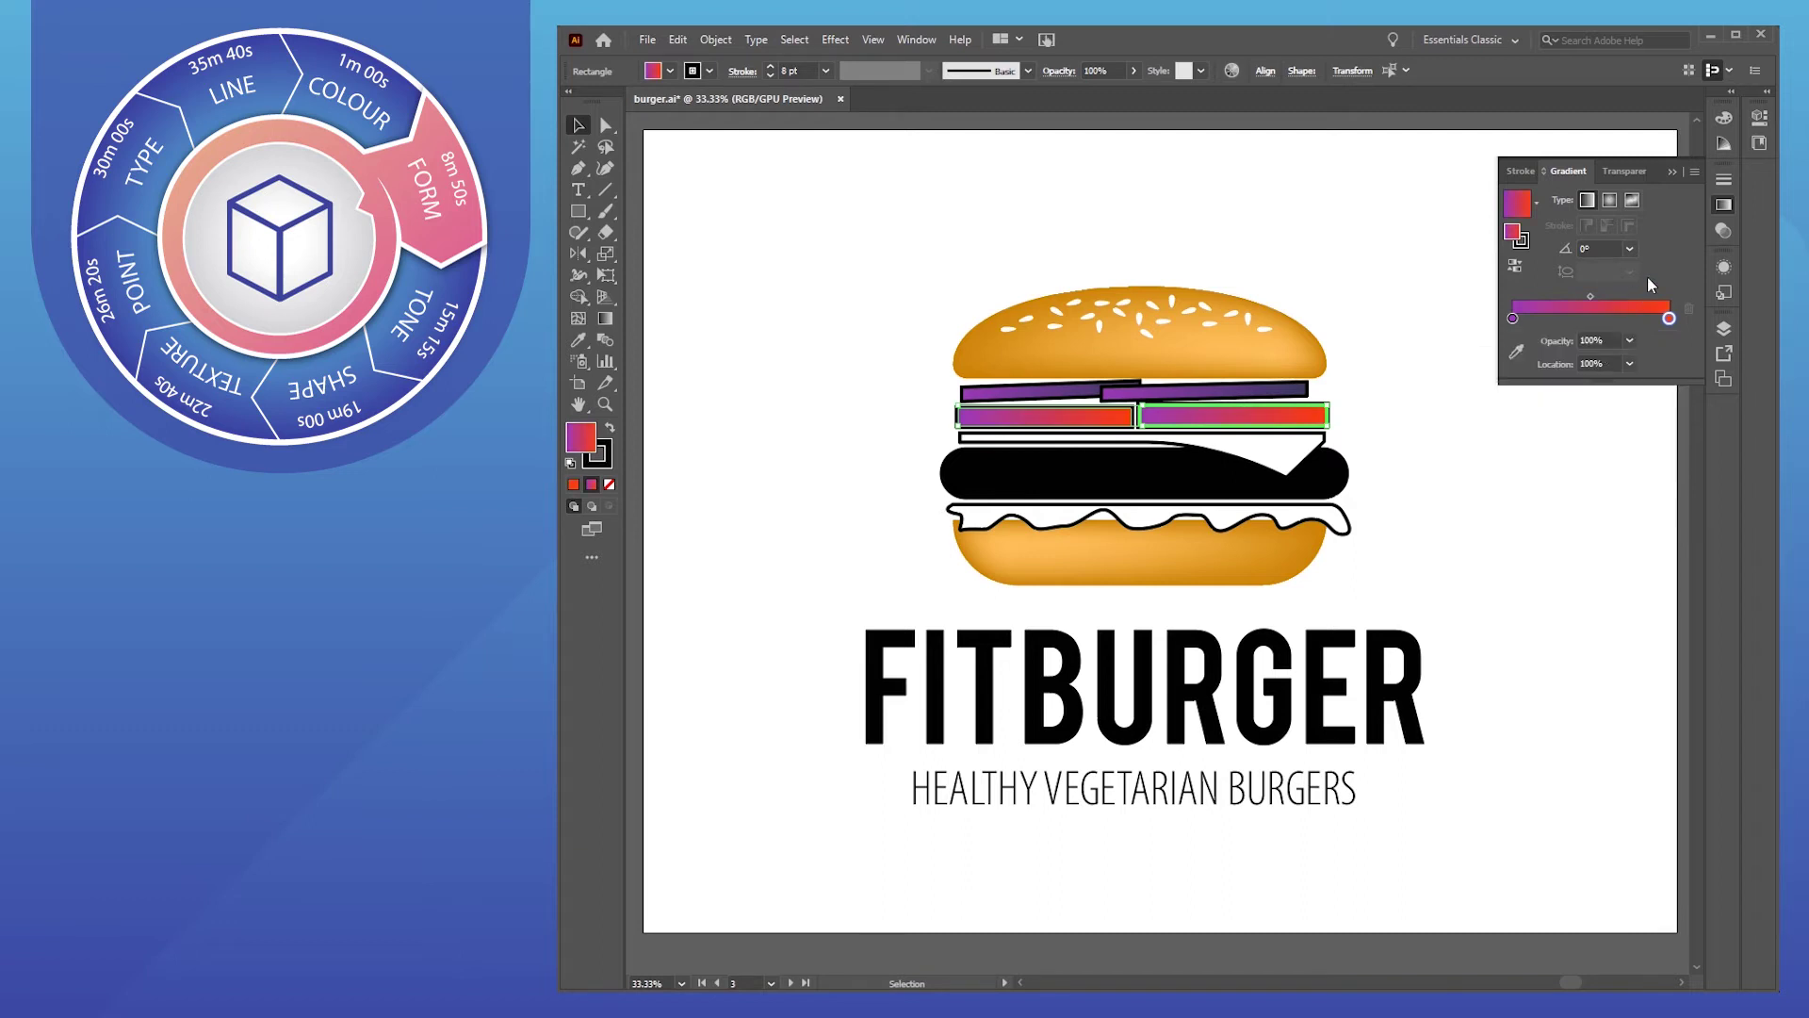
{"action": "double_click", "coordinate": [1513, 318]}
{"action": "left_click_drag", "start_coordinate": [1583, 443], "coordinate": [1553, 381]}
{"action": "left_click", "coordinate": [1149, 264]}
{"action": "left_click", "coordinate": [1149, 264]}
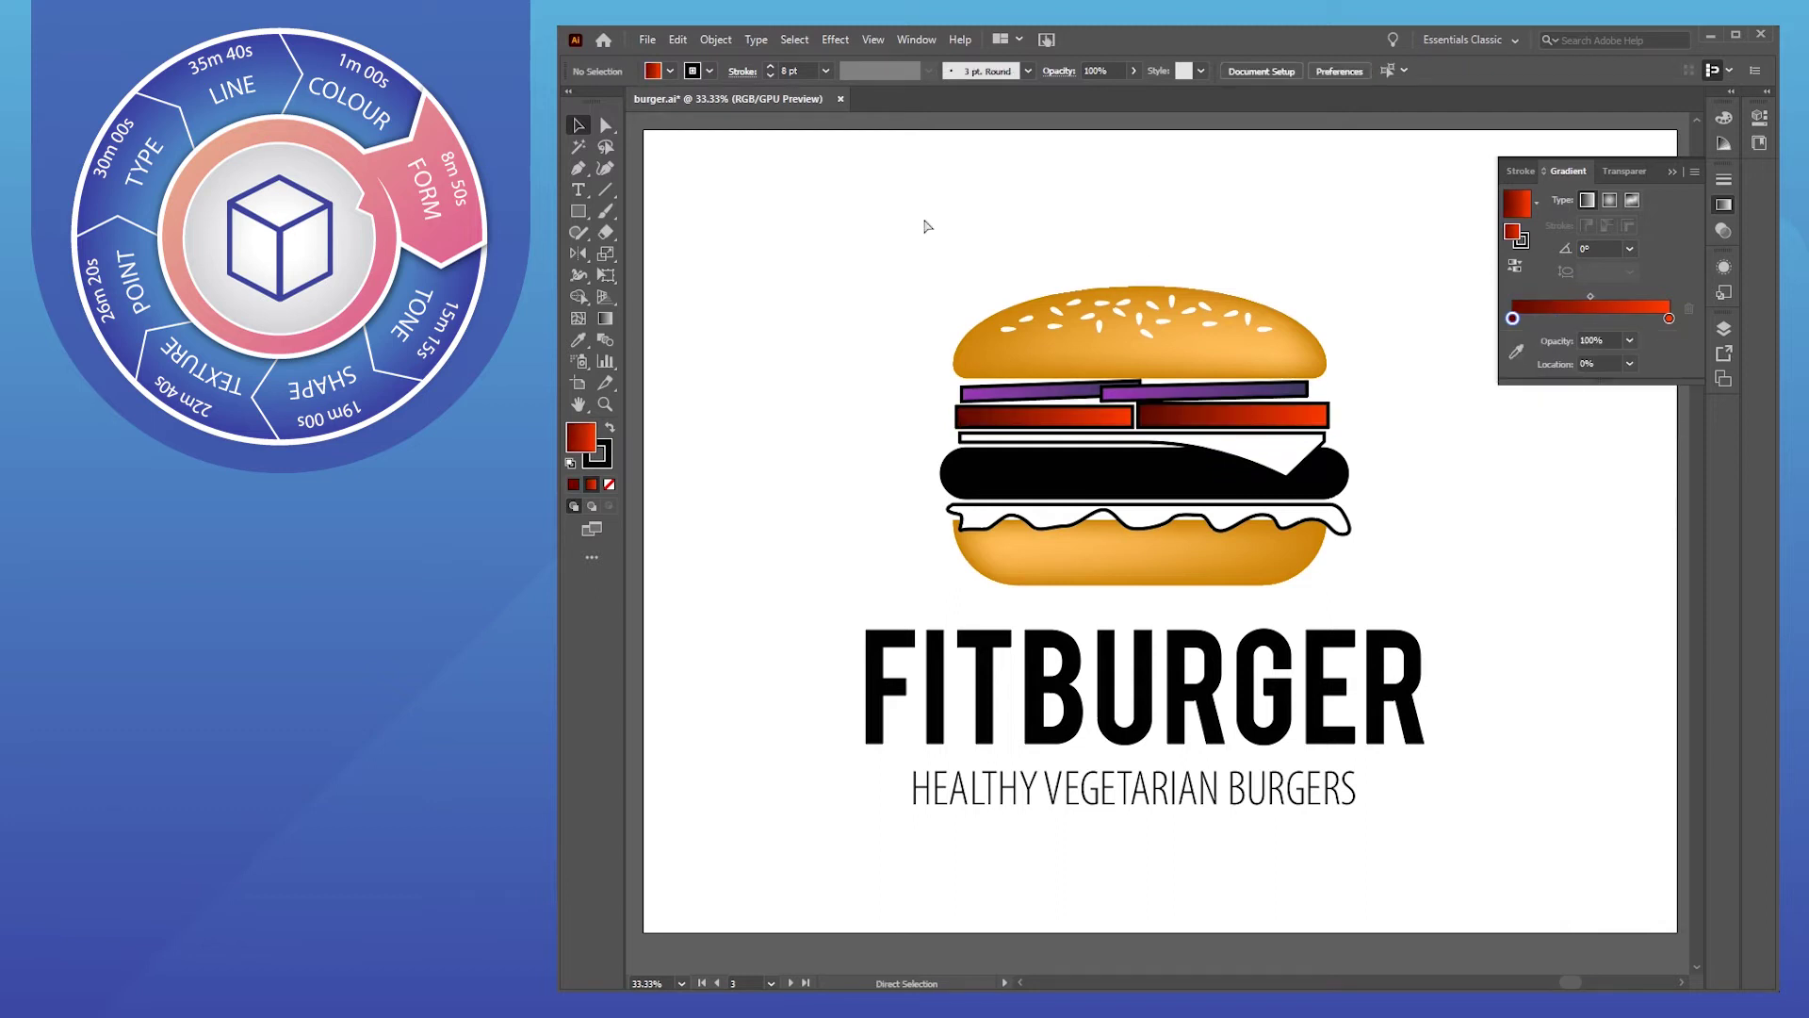
{"action": "left_click", "coordinate": [985, 438]}
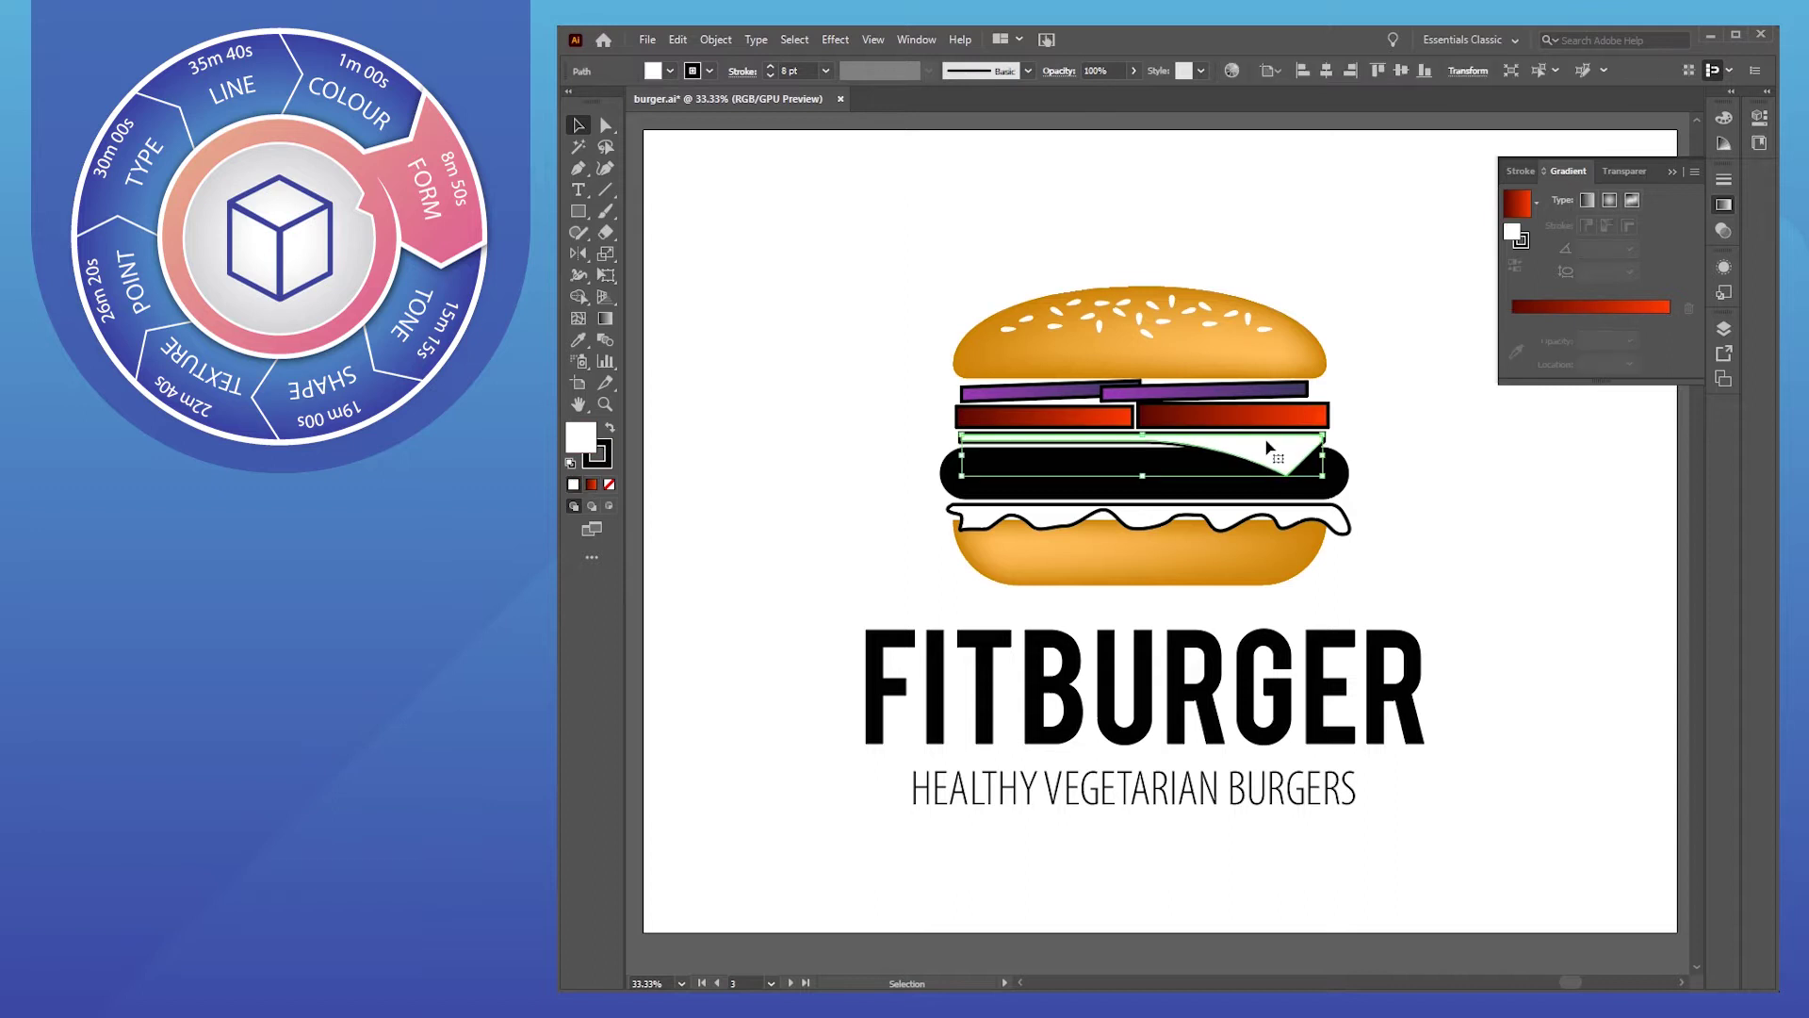
Fill the cheese with a gradient running from an orange left stop to a yellow right stop
{"action": "left_click", "coordinate": [1619, 319]}
{"action": "double_click", "coordinate": [1671, 340]}
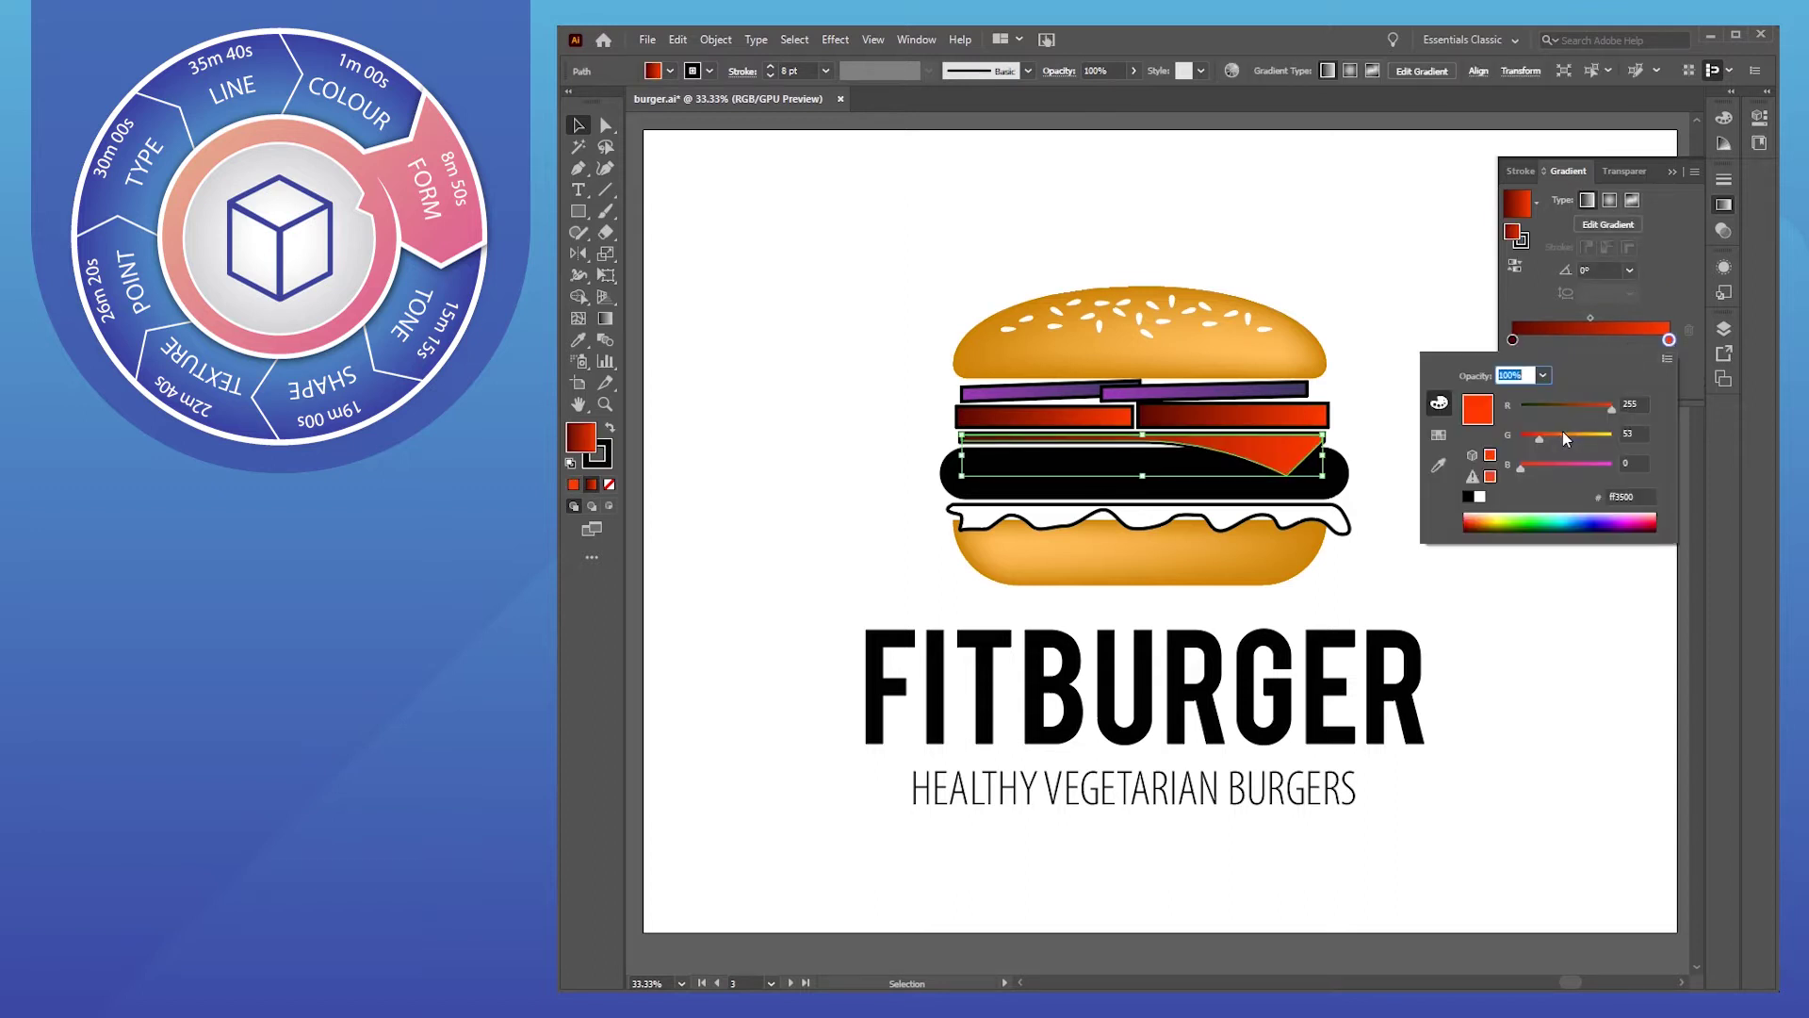
{"action": "left_click_drag", "start_coordinate": [1563, 431], "coordinate": [1591, 431]}
{"action": "left_click", "coordinate": [1658, 290]}
{"action": "double_click", "coordinate": [1512, 340]}
{"action": "left_click_drag", "start_coordinate": [1559, 407], "coordinate": [1648, 403]}
{"action": "left_click_drag", "start_coordinate": [1540, 432], "coordinate": [1580, 437]}
{"action": "left_click", "coordinate": [1366, 331]}
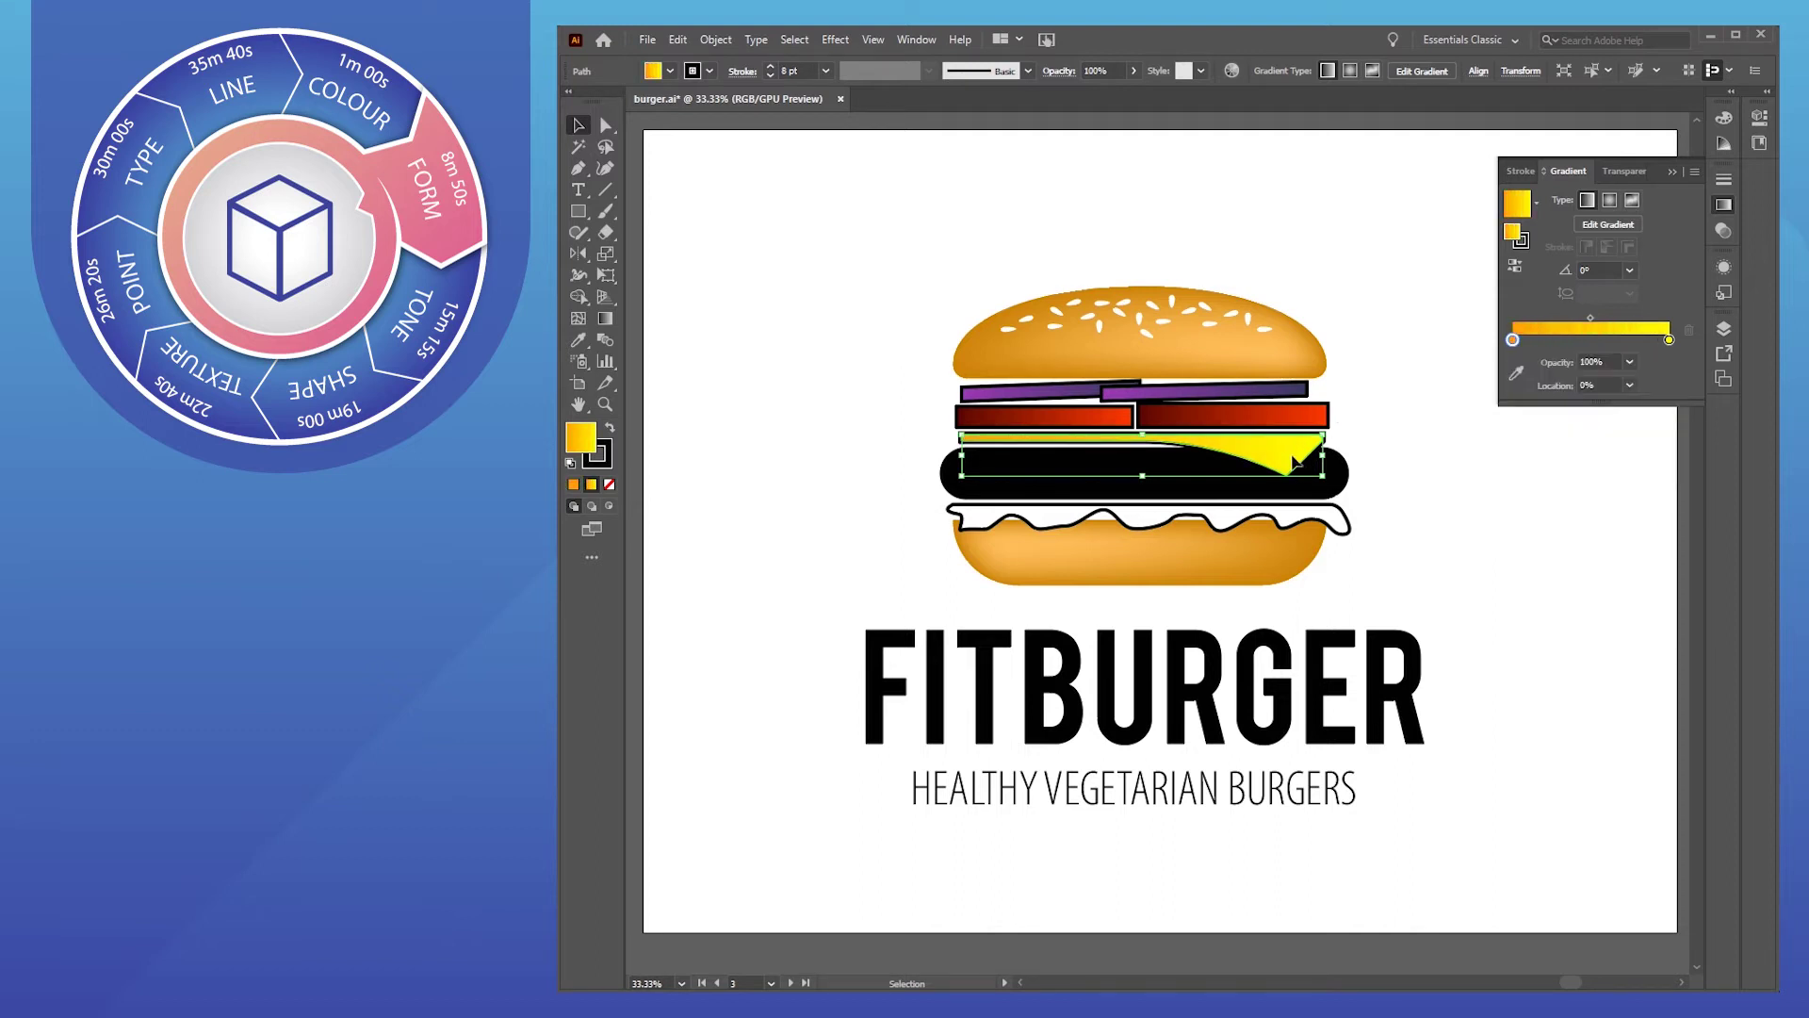
Turn the cheese gradient to run vertically top to bottom with the Gradient tool (G)
{"action": "key", "text": "g"}
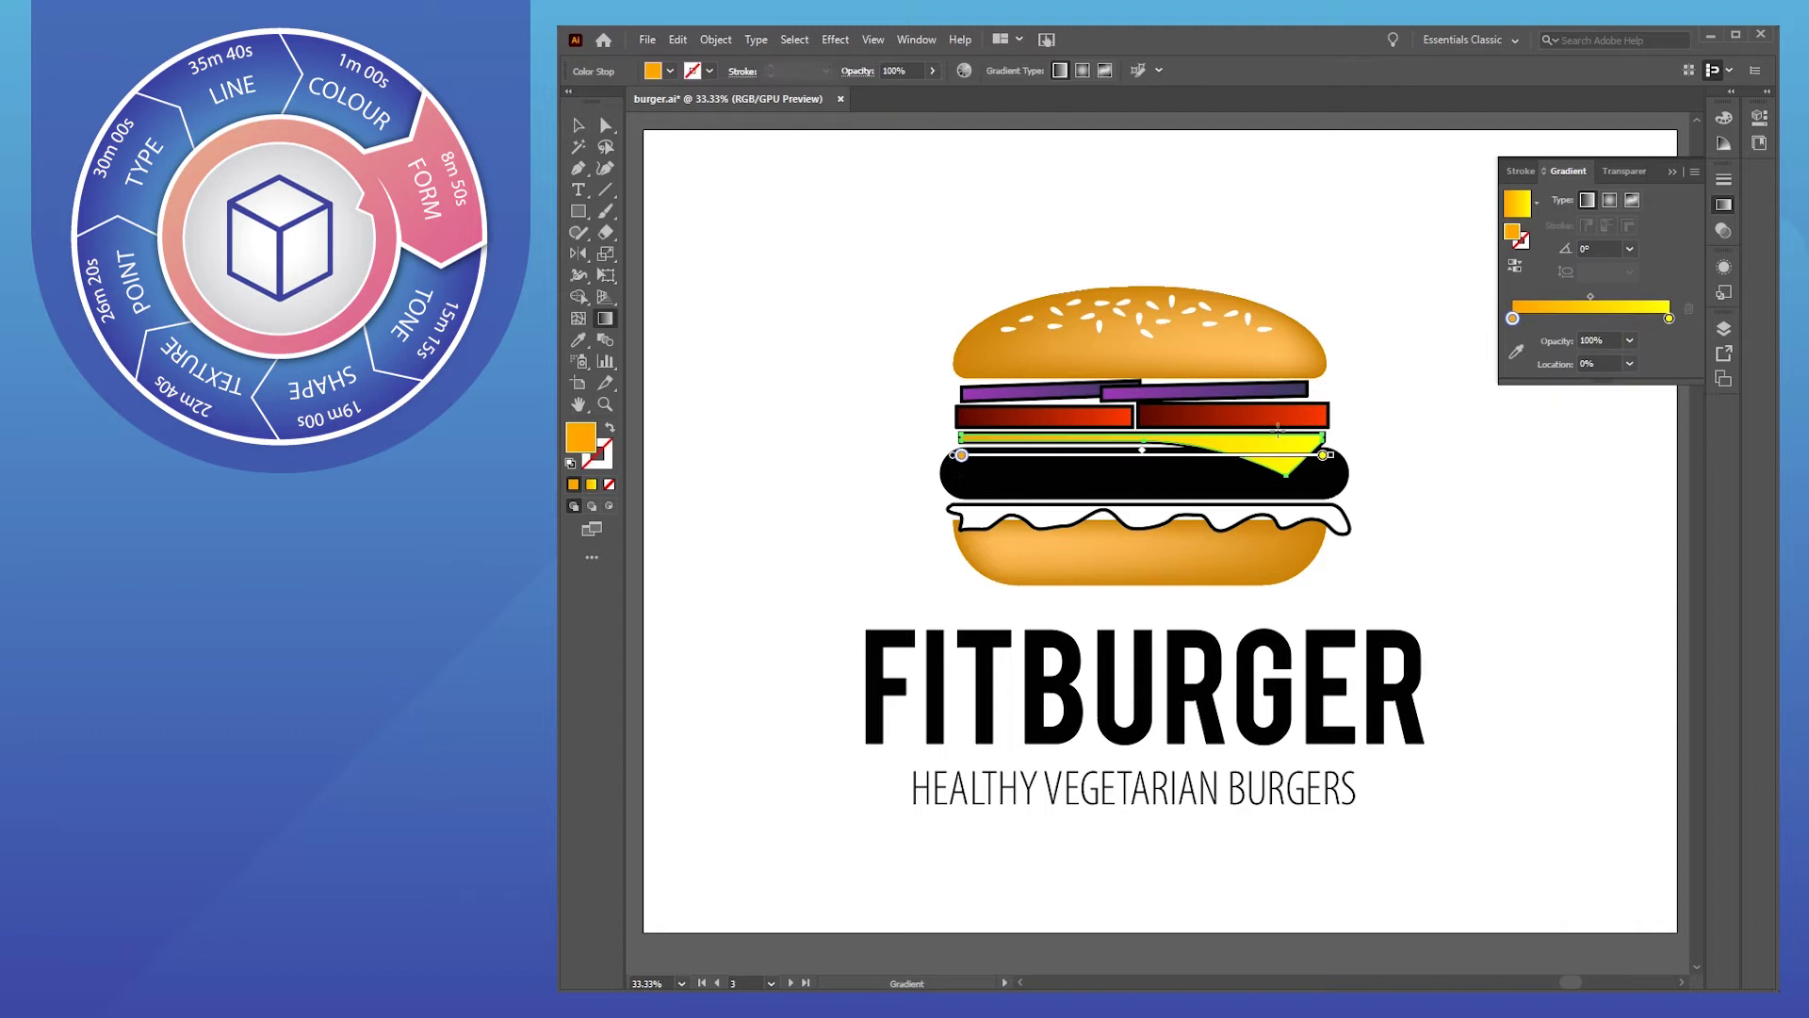
{"action": "left_click_drag", "start_coordinate": [1142, 431], "coordinate": [1142, 453]}
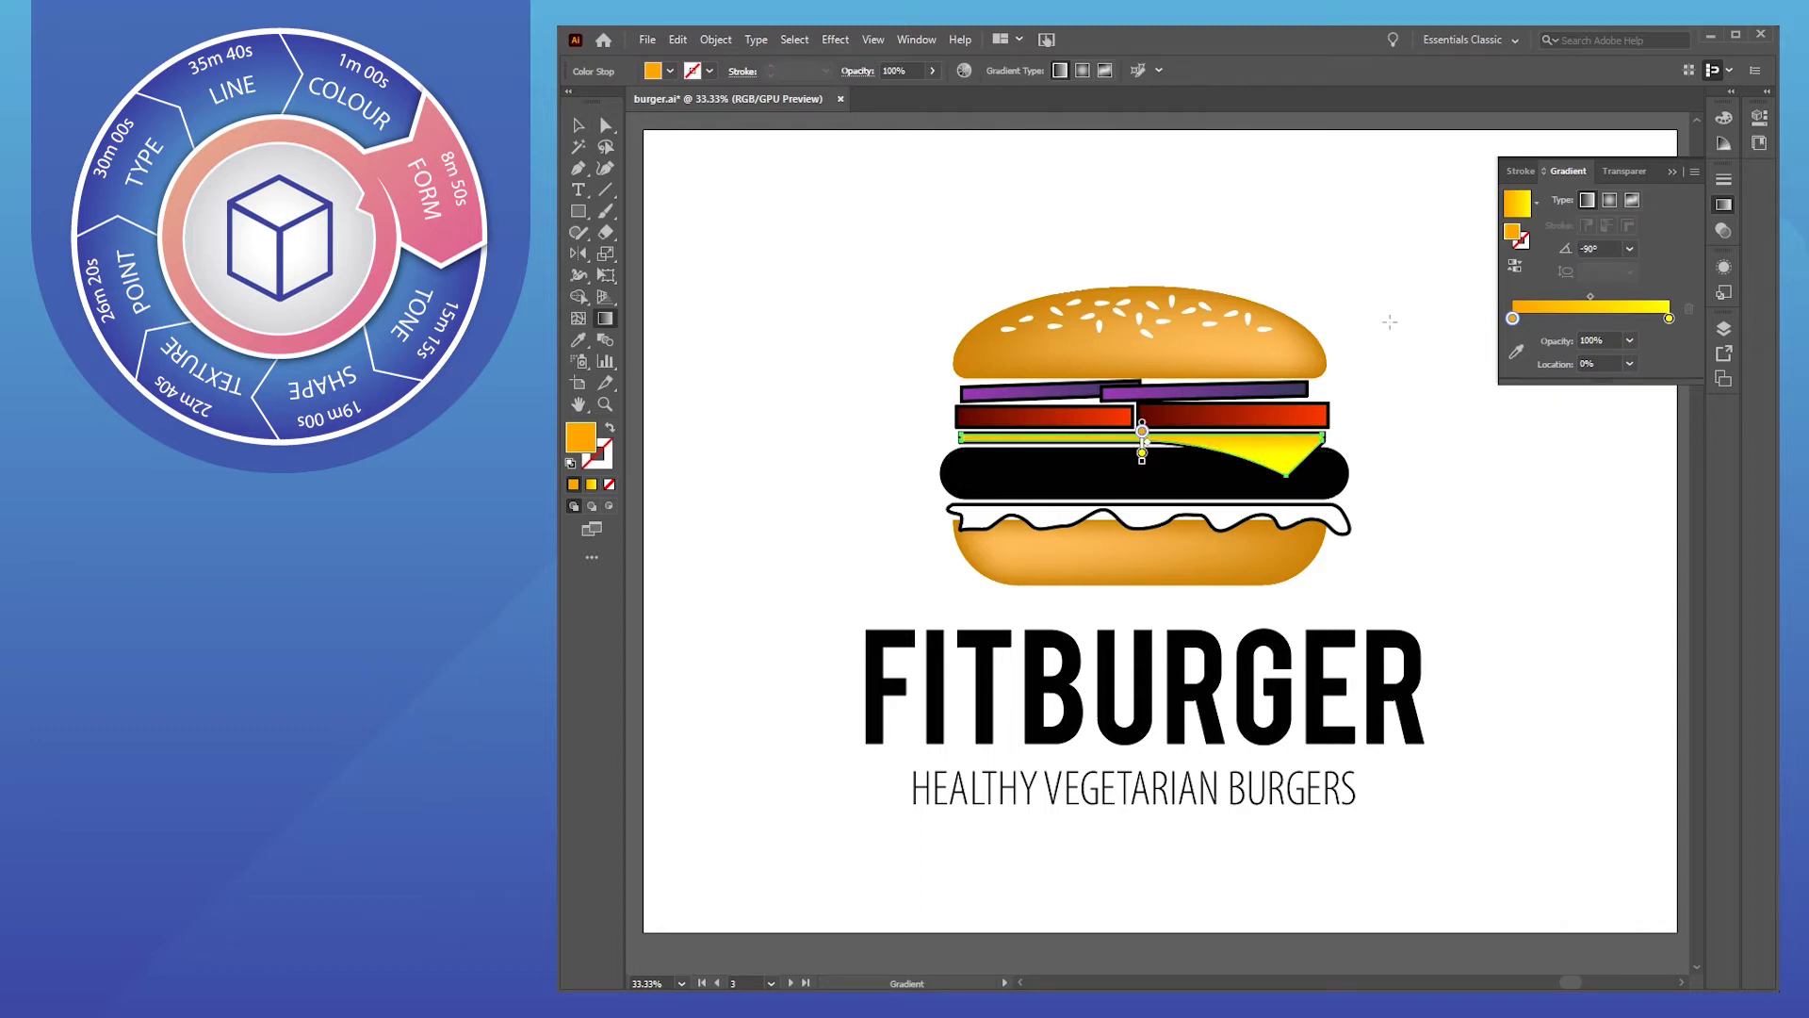
{"action": "key", "text": "ctrl+shift+a"}
{"action": "scroll", "coordinate": [1298, 478], "scroll_direction": "up", "scroll_amount": 5}
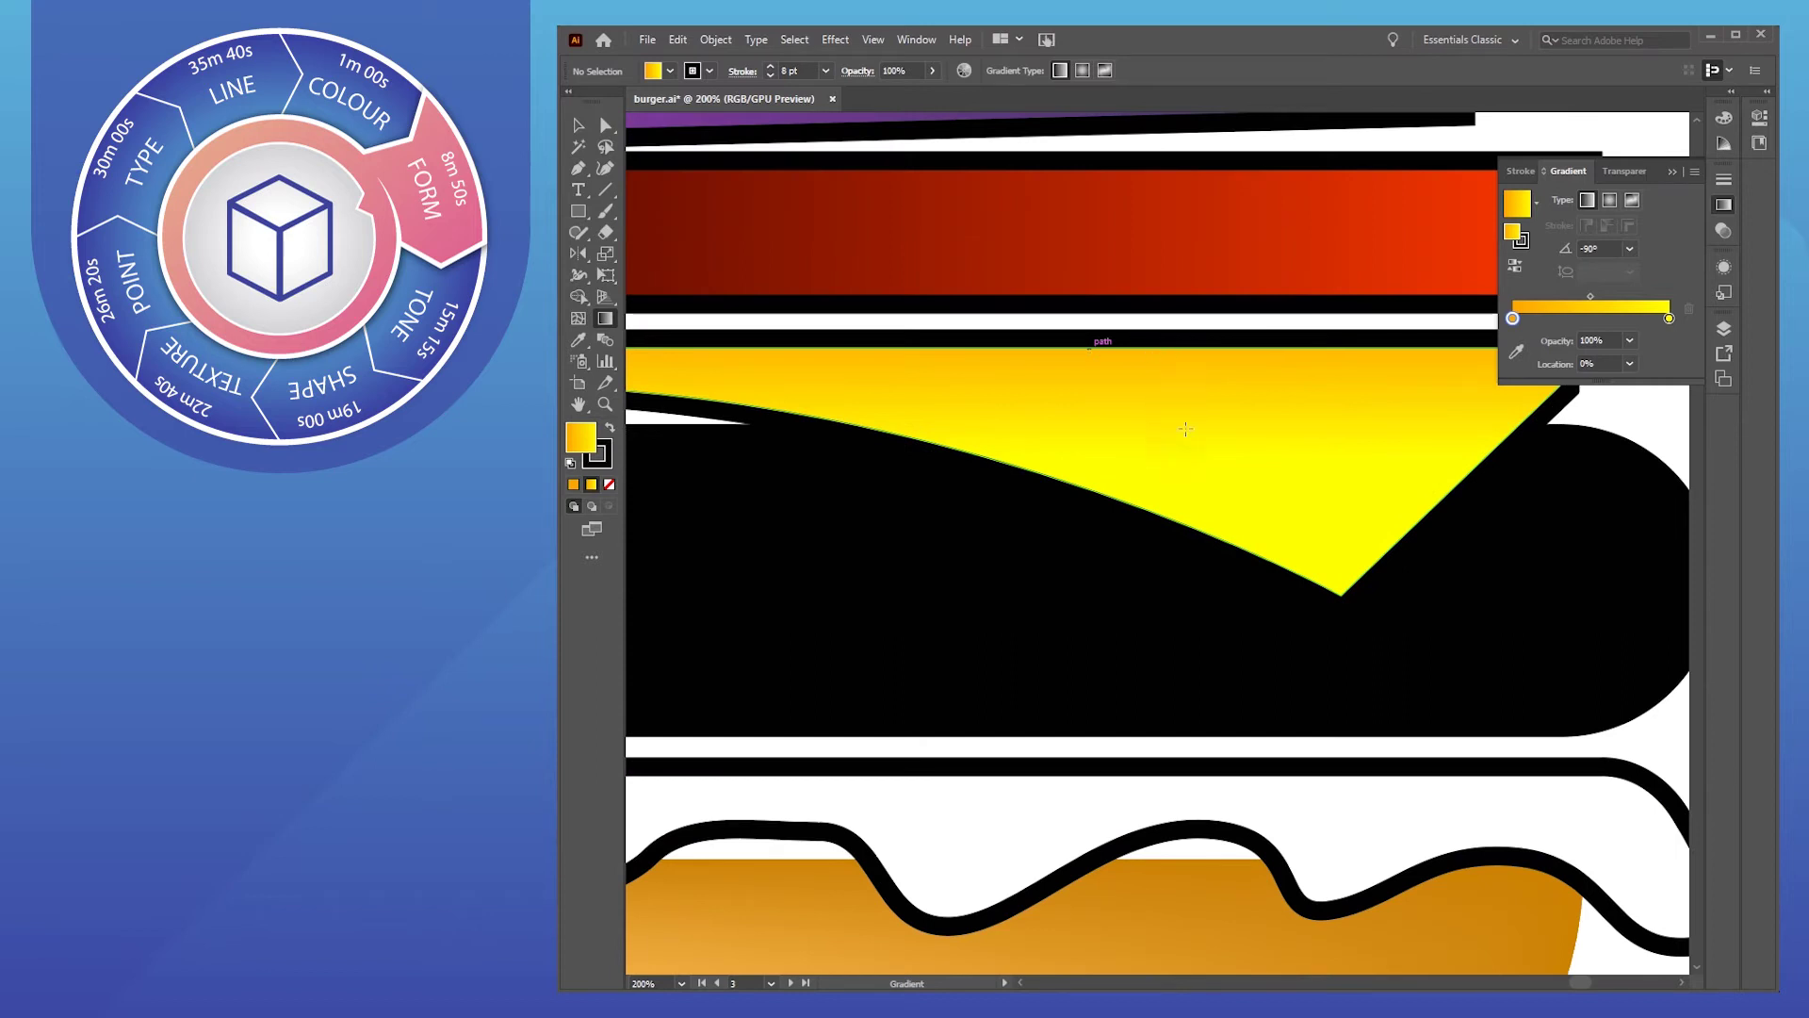
{"action": "scroll", "coordinate": [1009, 566], "scroll_direction": "down", "scroll_amount": 4}
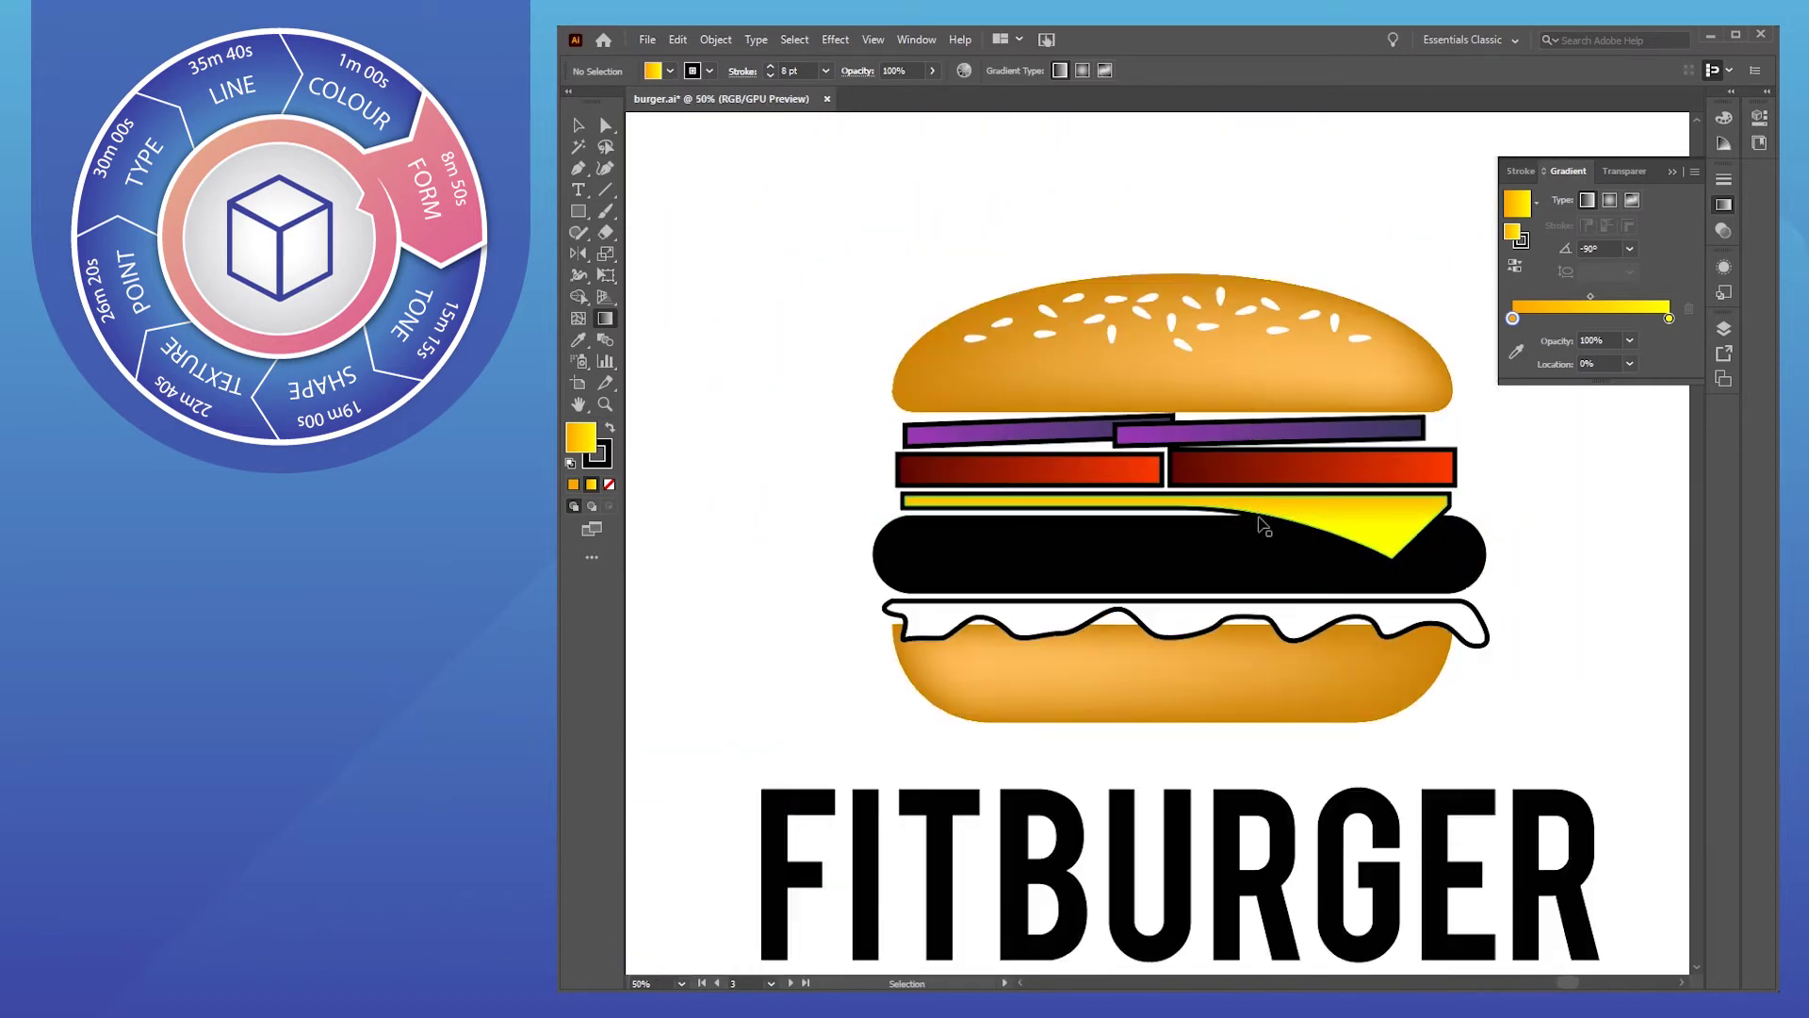
{"action": "left_click", "coordinate": [1173, 561]}
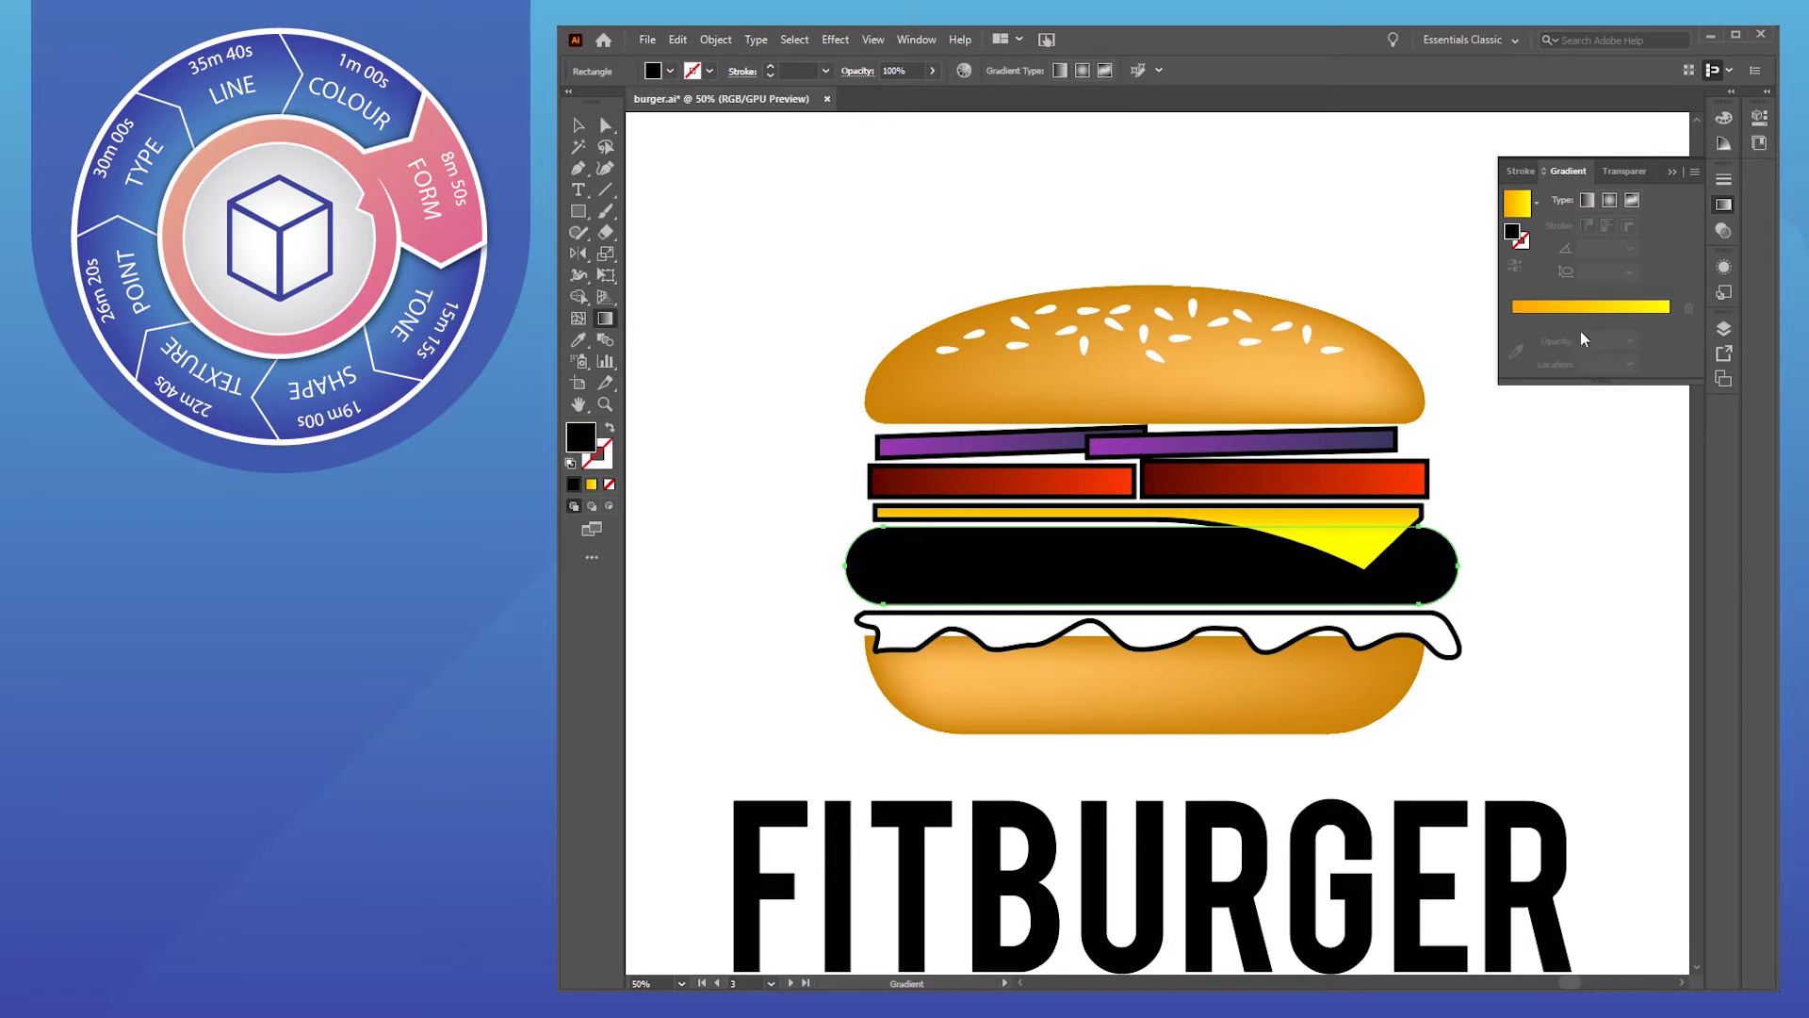
Recolour the black patty fill reddish-brown
{"action": "double_click", "coordinate": [589, 440]}
{"action": "left_click_drag", "start_coordinate": [952, 379], "coordinate": [973, 366]}
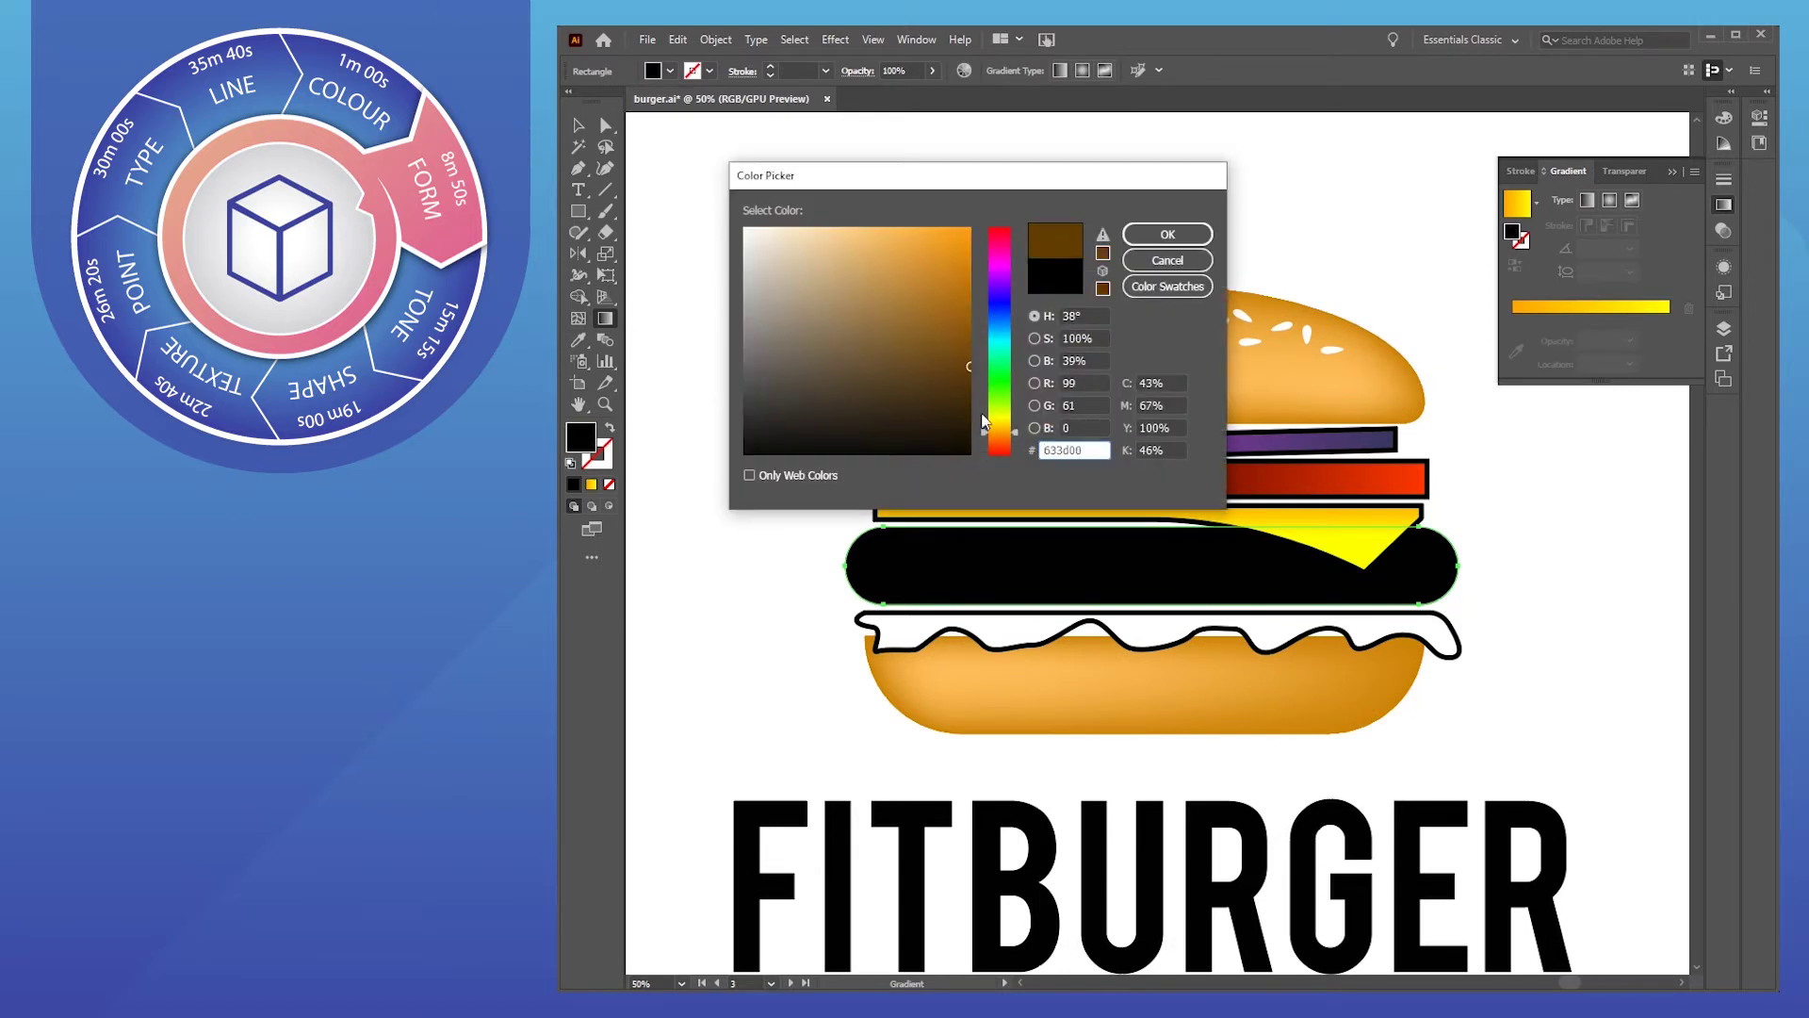
{"action": "left_click", "coordinate": [1000, 446]}
{"action": "left_click", "coordinate": [1165, 234]}
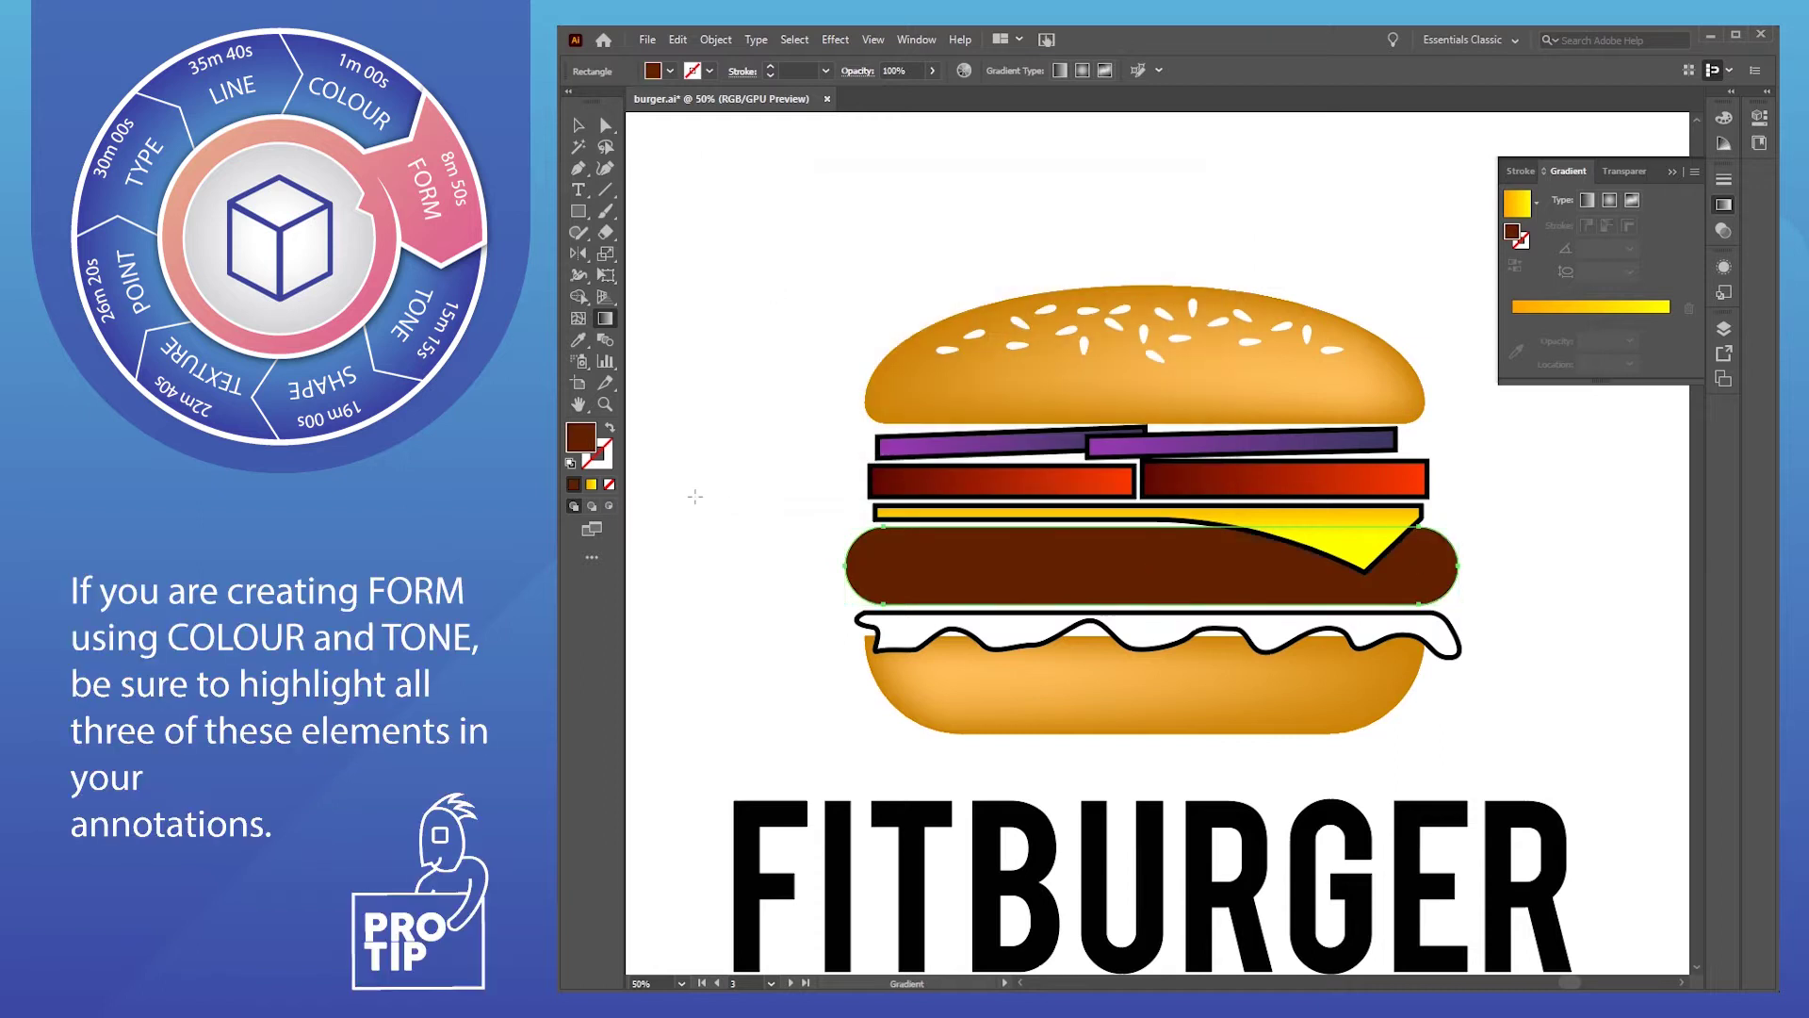
Add a brighter red gradient mesh highlight point on the patty
{"action": "left_click", "coordinate": [579, 319]}
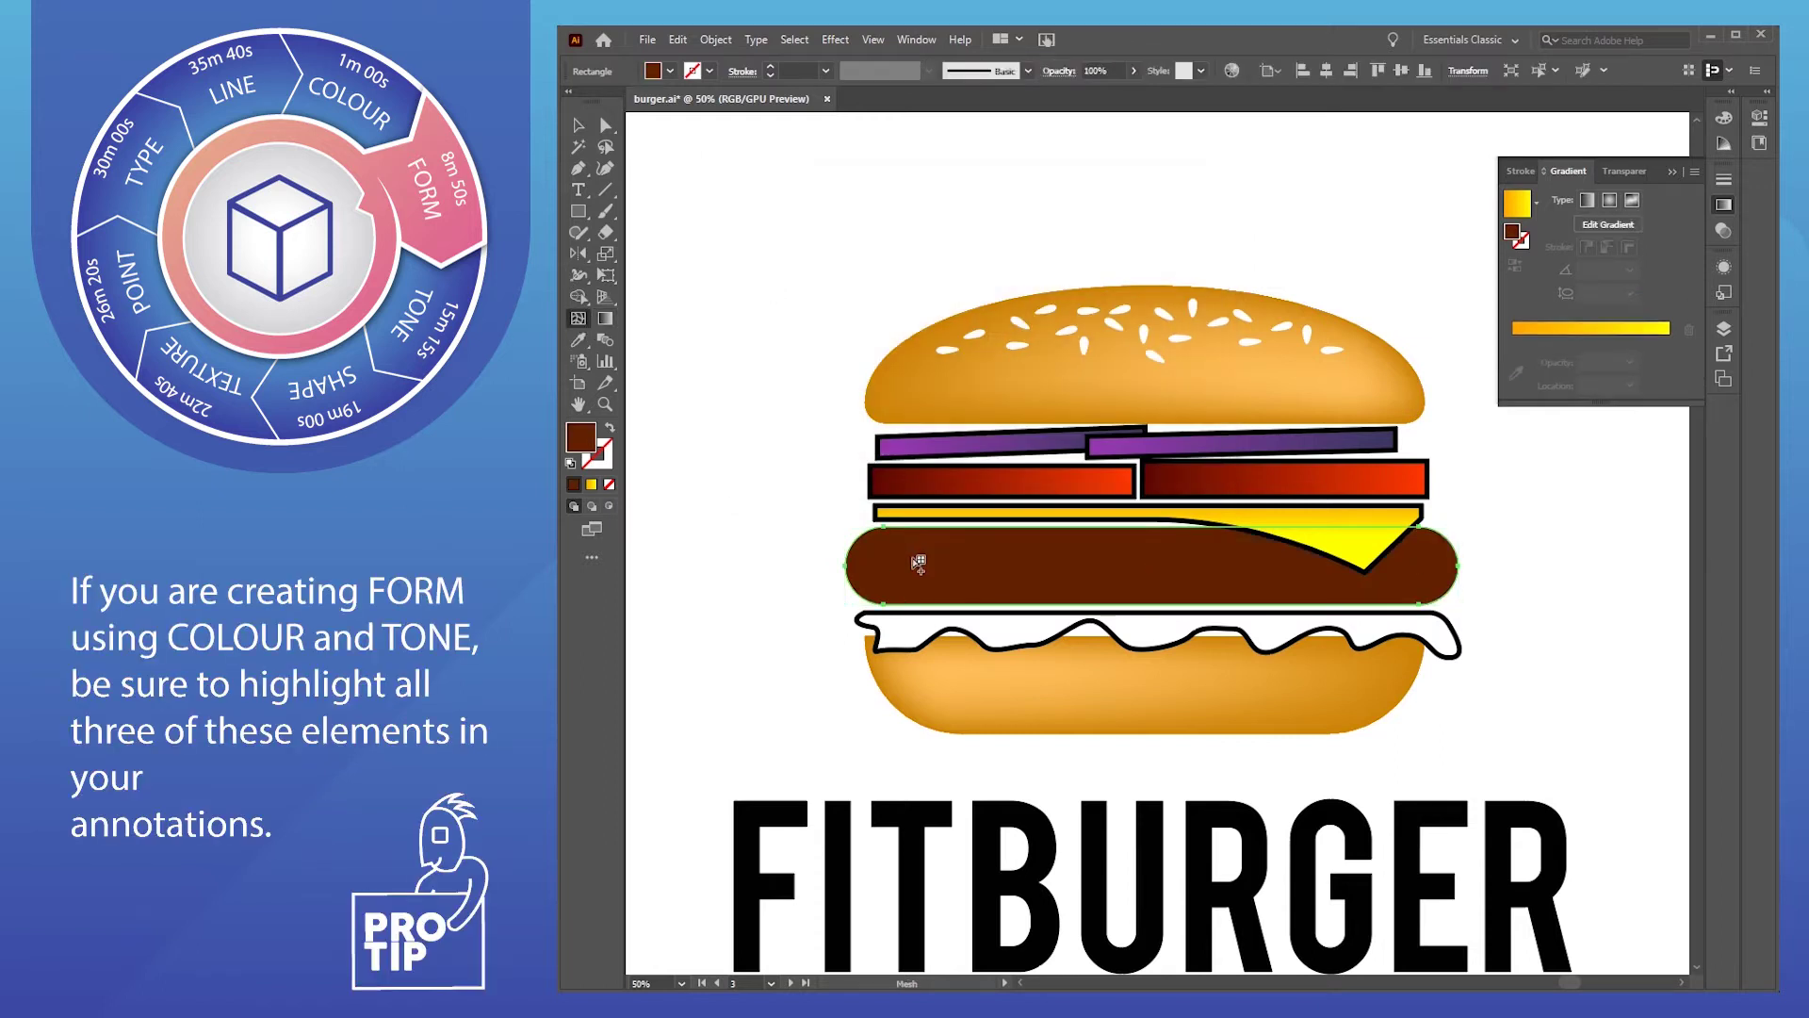
{"action": "left_click", "coordinate": [890, 557]}
{"action": "double_click", "coordinate": [582, 438]}
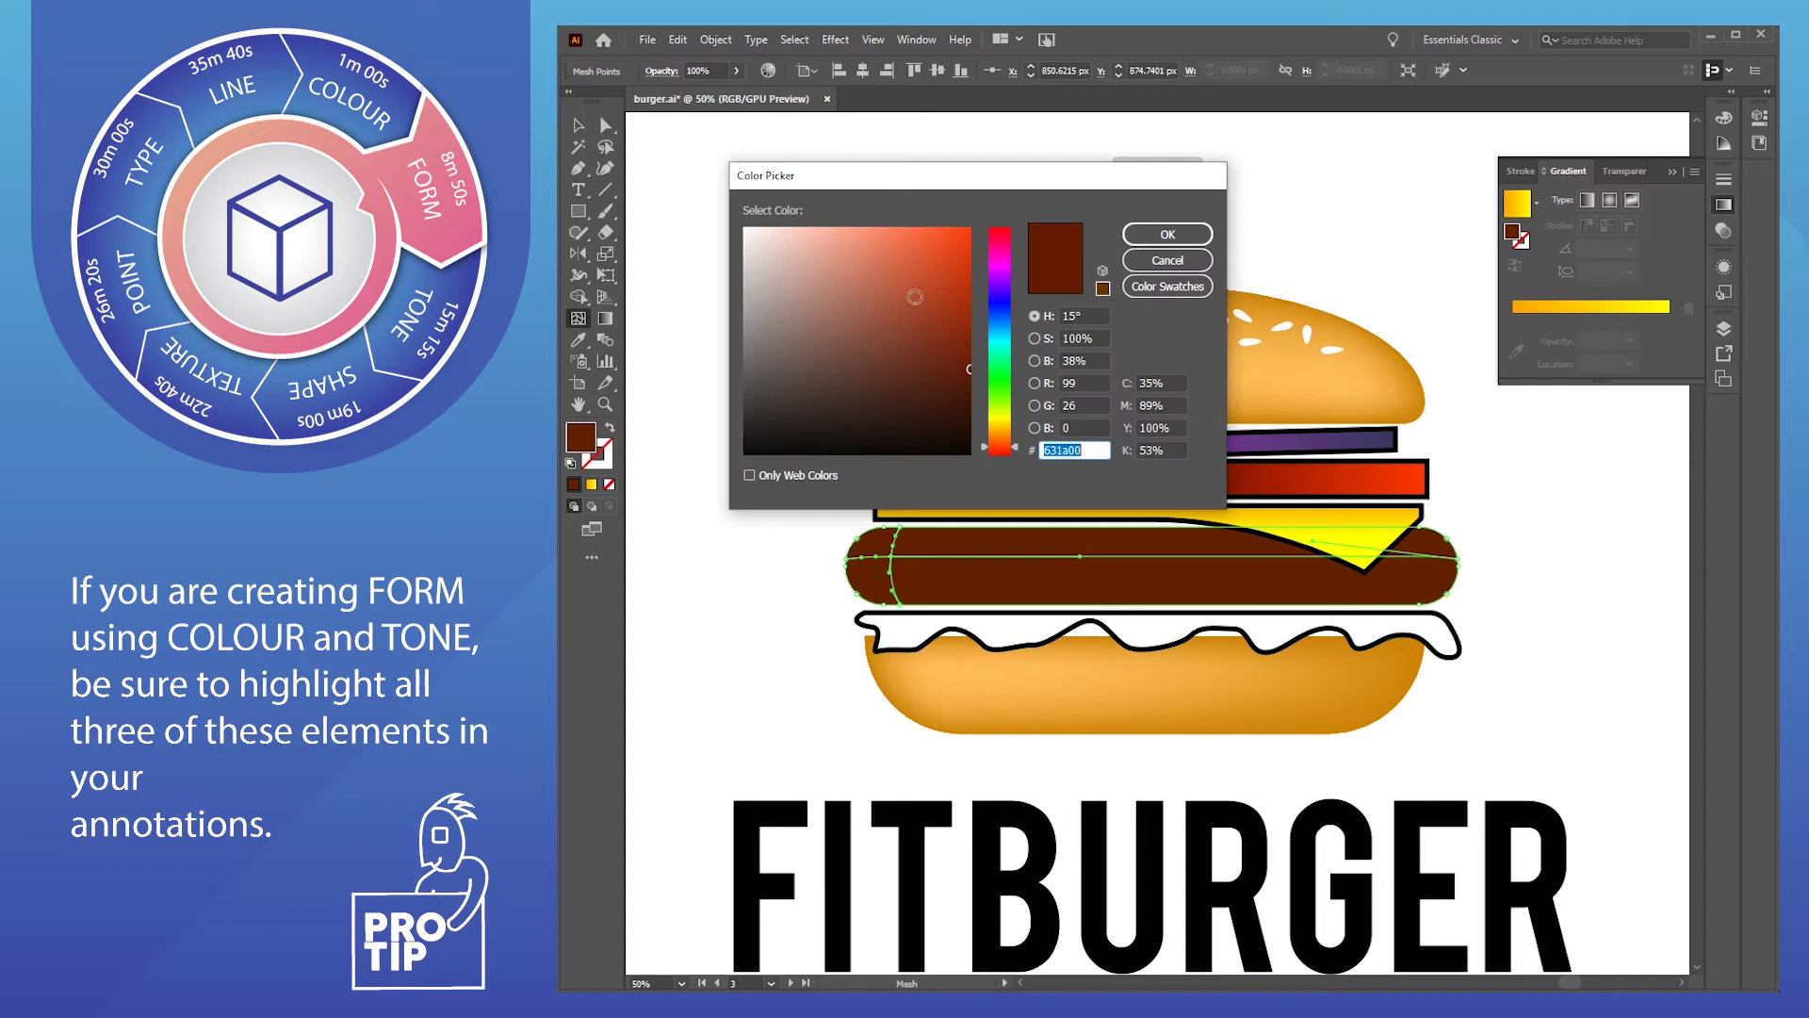
{"action": "left_click", "coordinate": [1000, 451]}
{"action": "left_click", "coordinate": [948, 307]}
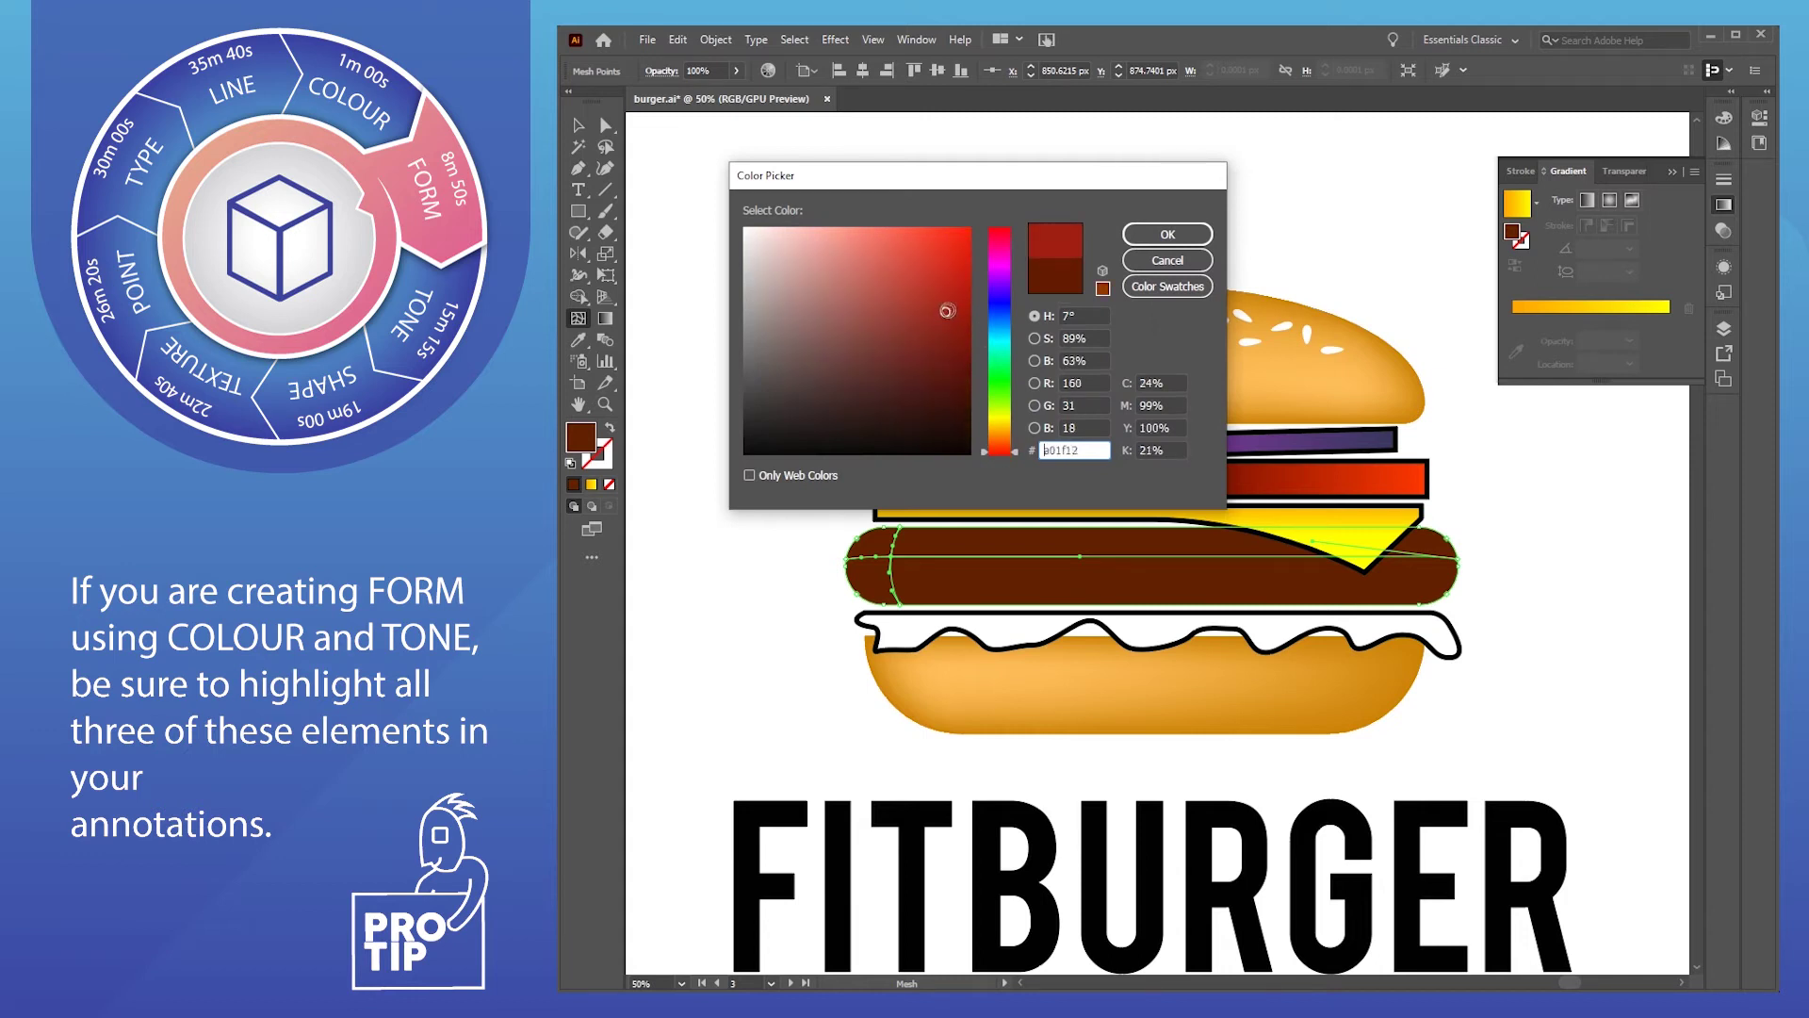
{"action": "left_click", "coordinate": [1162, 234]}
{"action": "left_click", "coordinate": [745, 349]}
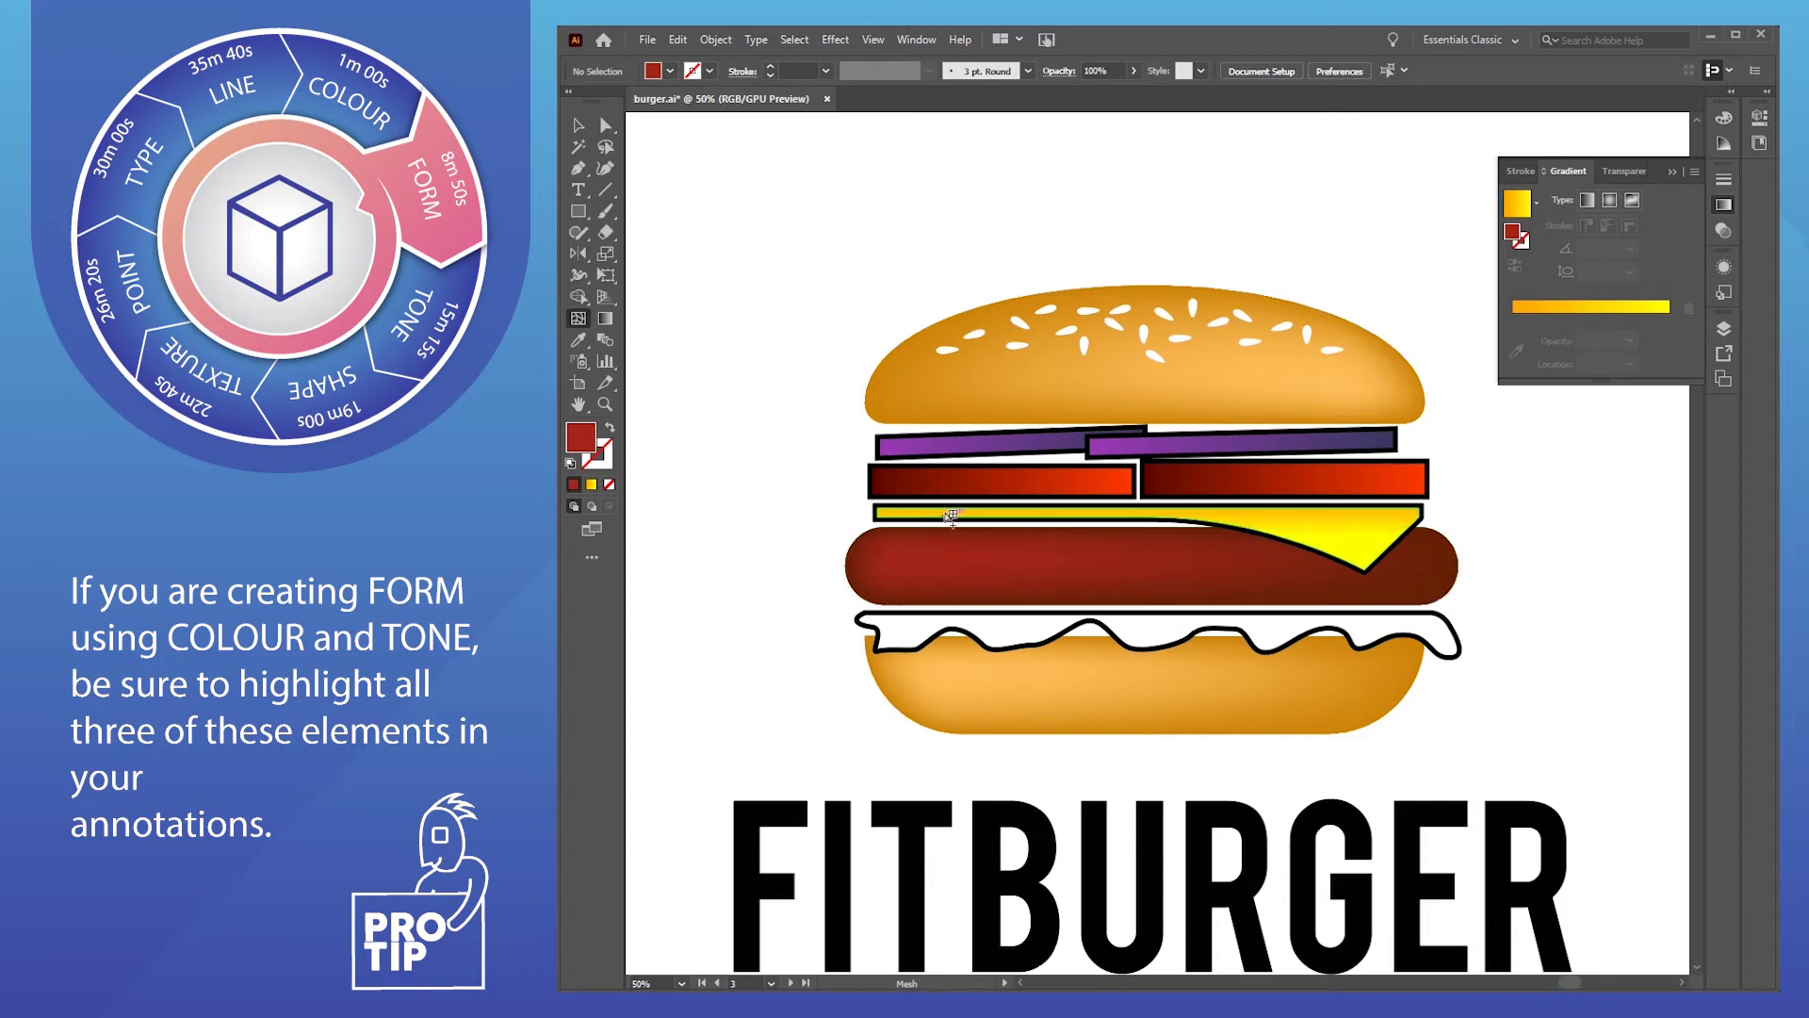
{"action": "key", "text": "v"}
{"action": "left_click", "coordinate": [976, 507]}
Set the stroke of the strips, red slices and cheese to None, then view the whole logo
{"action": "left_click", "coordinate": [973, 492], "text": "shift"}
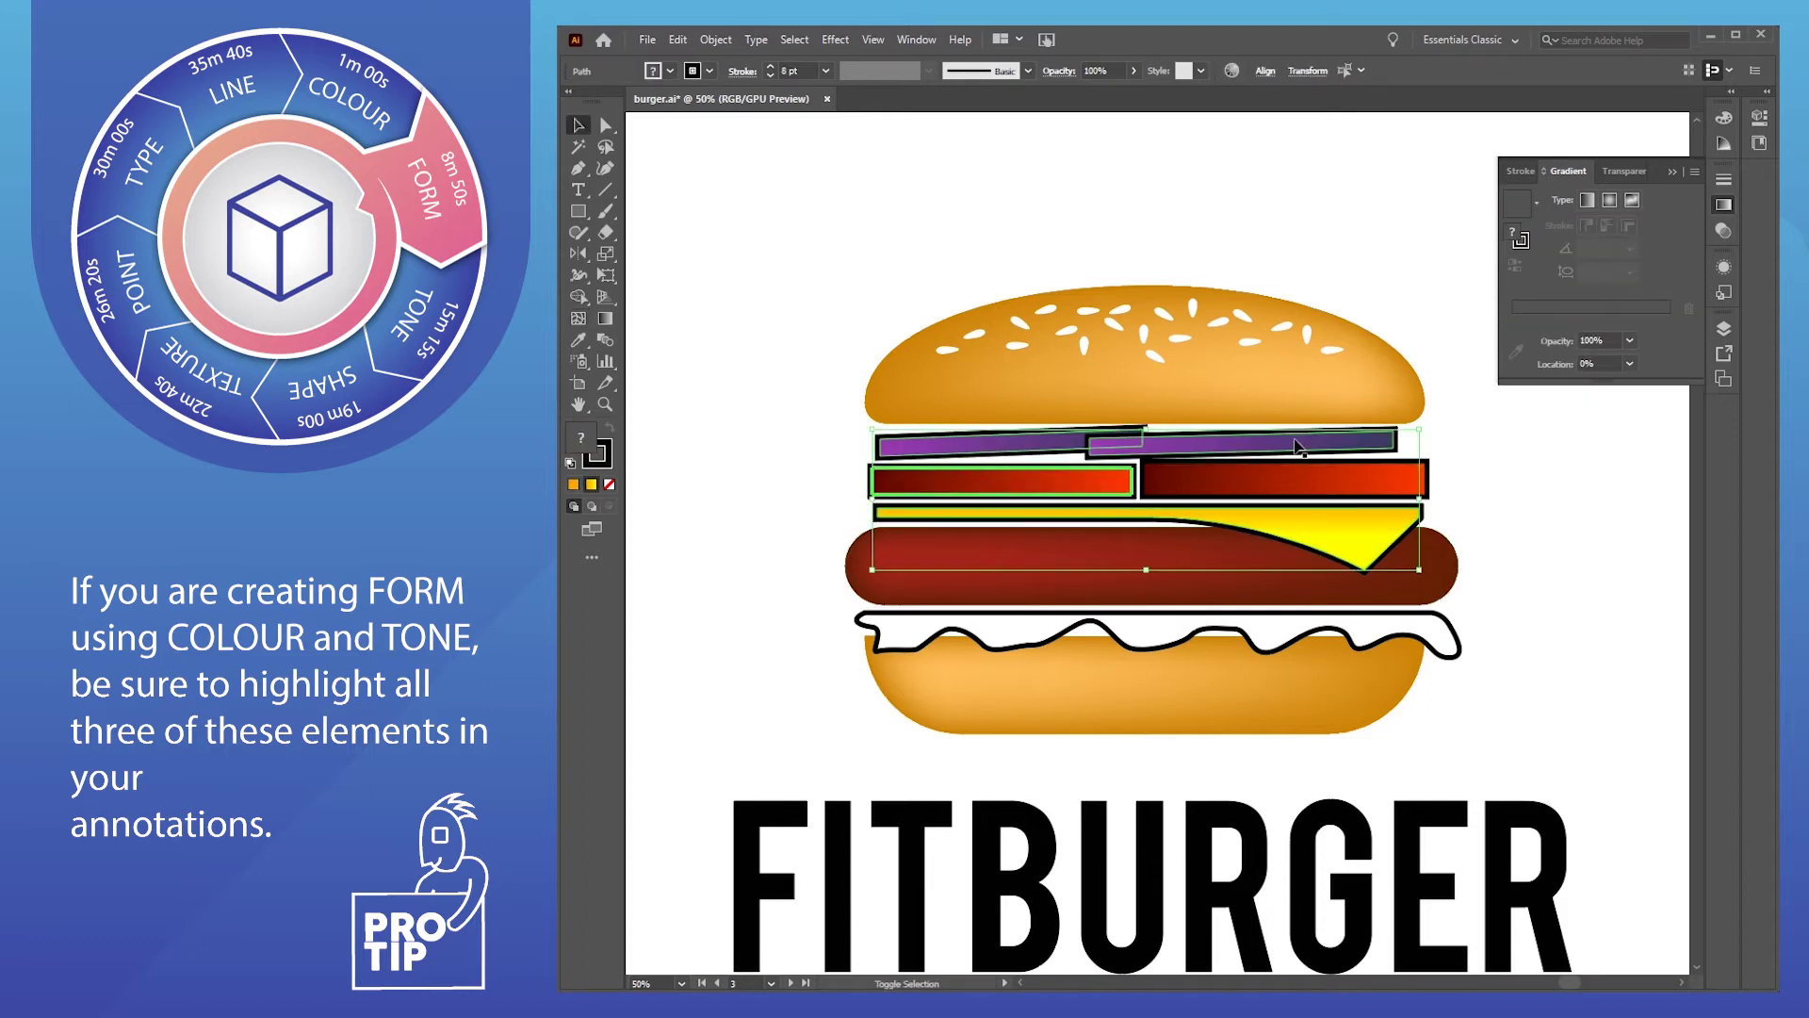
{"action": "left_click", "coordinate": [604, 456]}
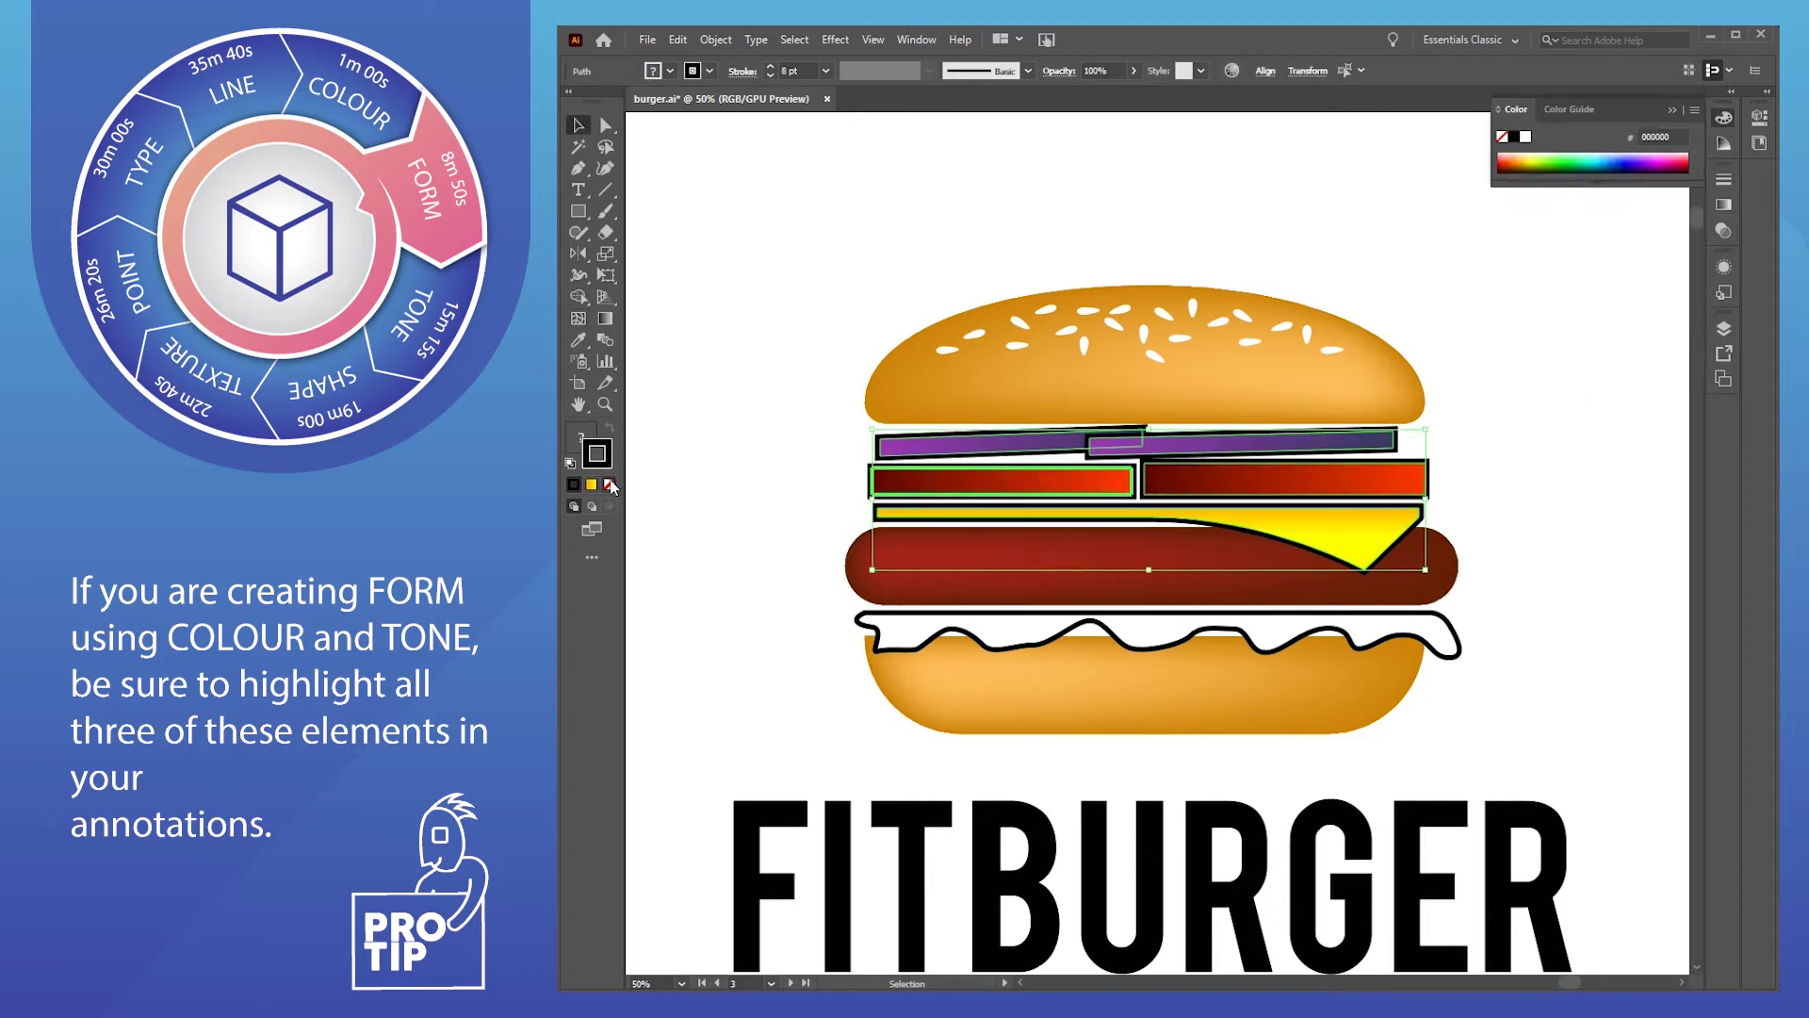
{"action": "left_click", "coordinate": [609, 484]}
{"action": "left_click", "coordinate": [664, 421]}
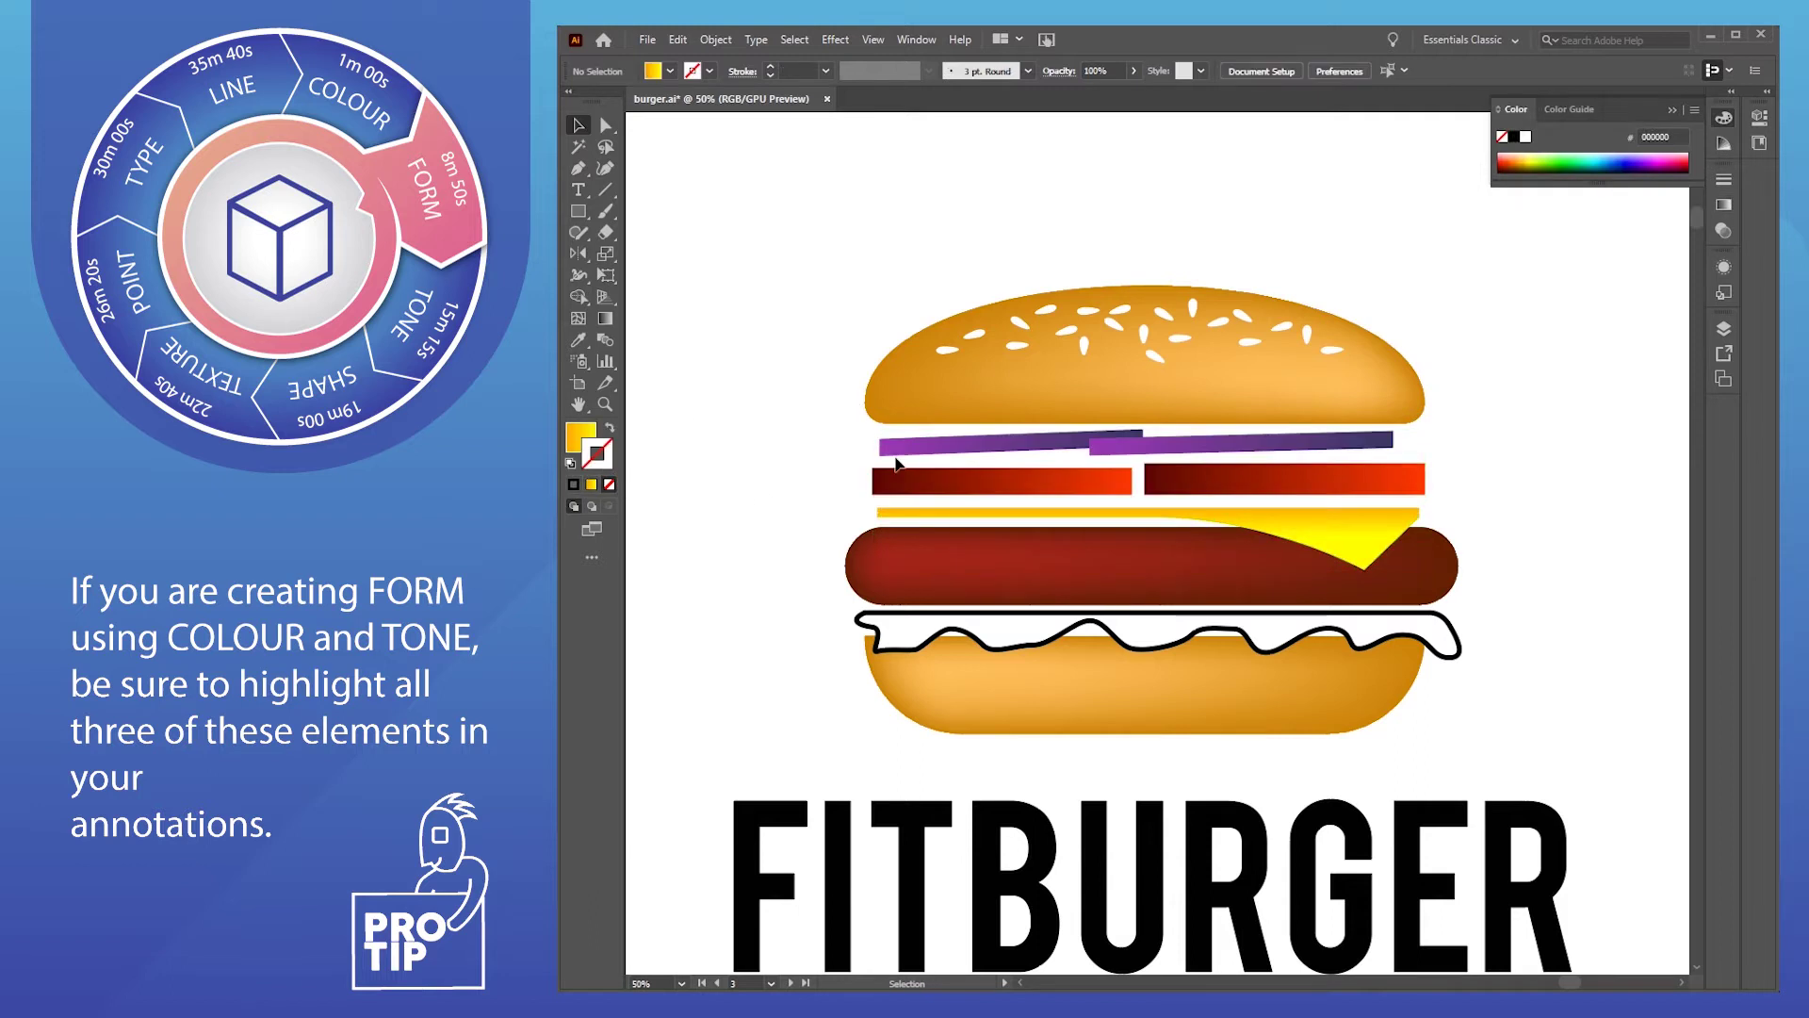
{"action": "scroll", "coordinate": [768, 584], "scroll_direction": "down", "scroll_amount": 1}
{"action": "left_click_drag", "start_coordinate": [796, 590], "coordinate": [922, 511]}
{"action": "left_click_drag", "start_coordinate": [1038, 519], "coordinate": [1049, 523]}
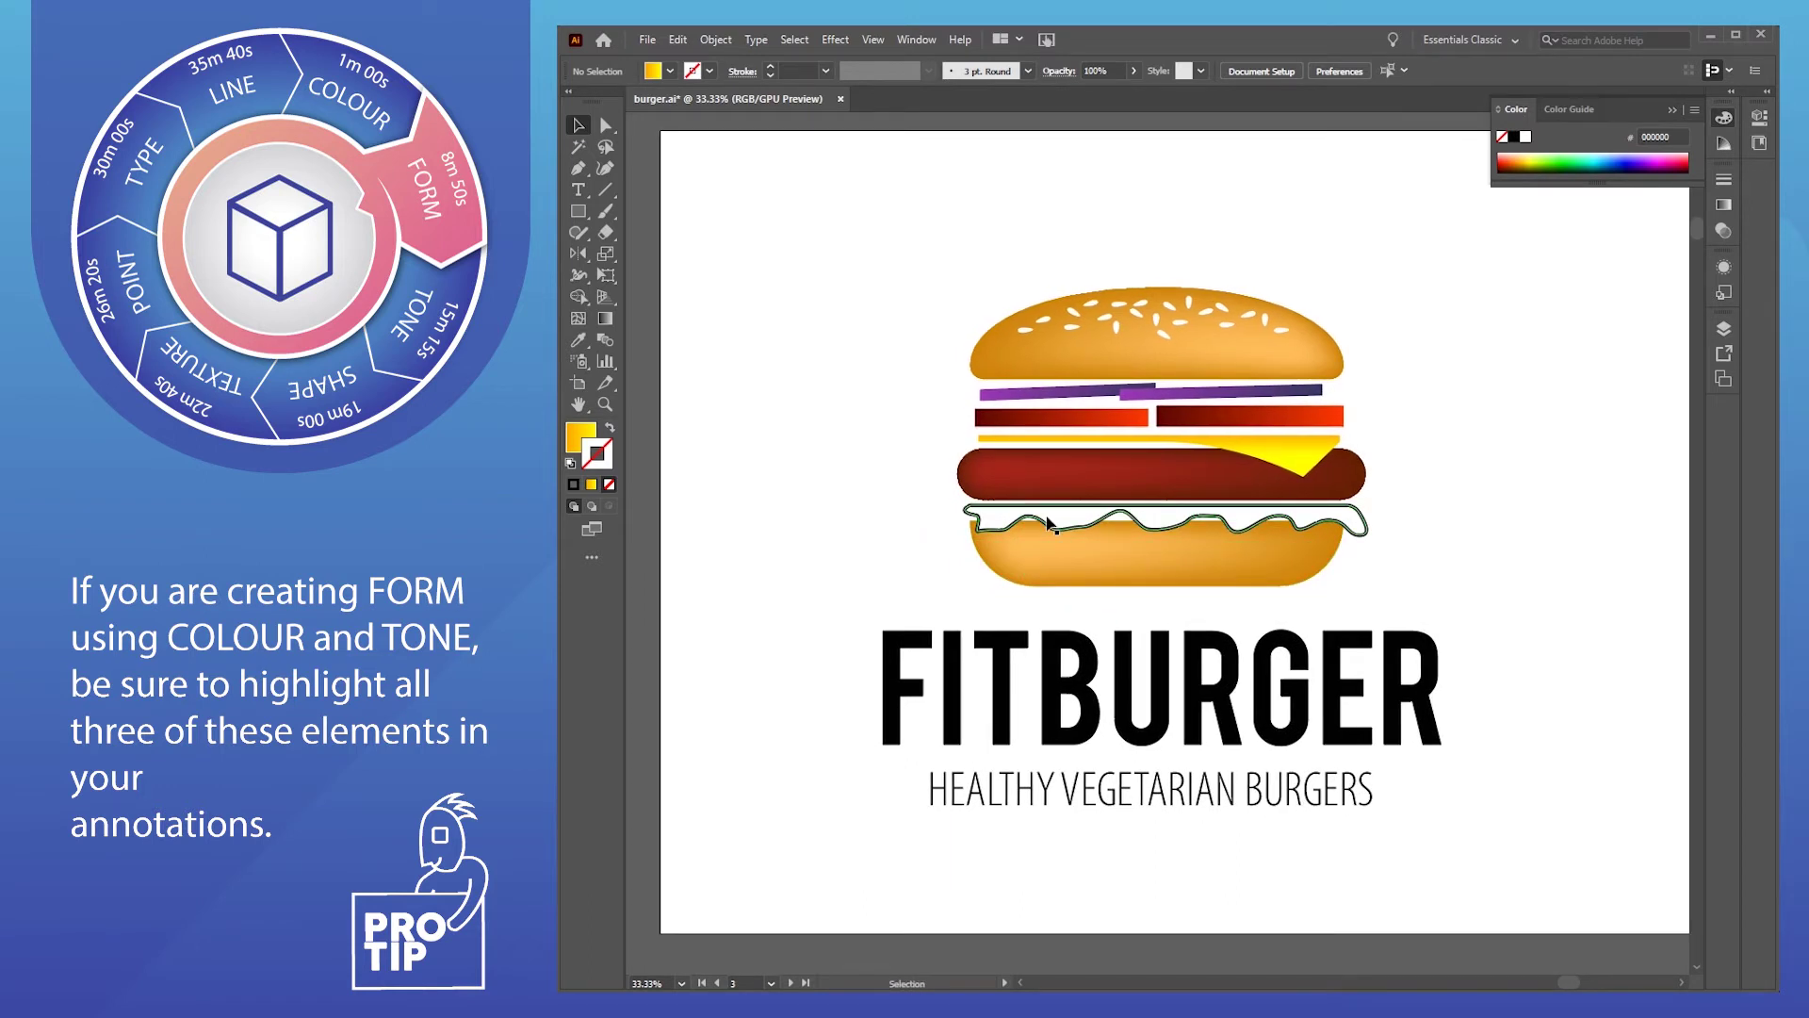
Fill the lettuce shape with a vivid green
{"action": "left_click", "coordinate": [1049, 523]}
{"action": "double_click", "coordinate": [575, 450]}
{"action": "left_click", "coordinate": [987, 394]}
{"action": "left_click", "coordinate": [970, 301]}
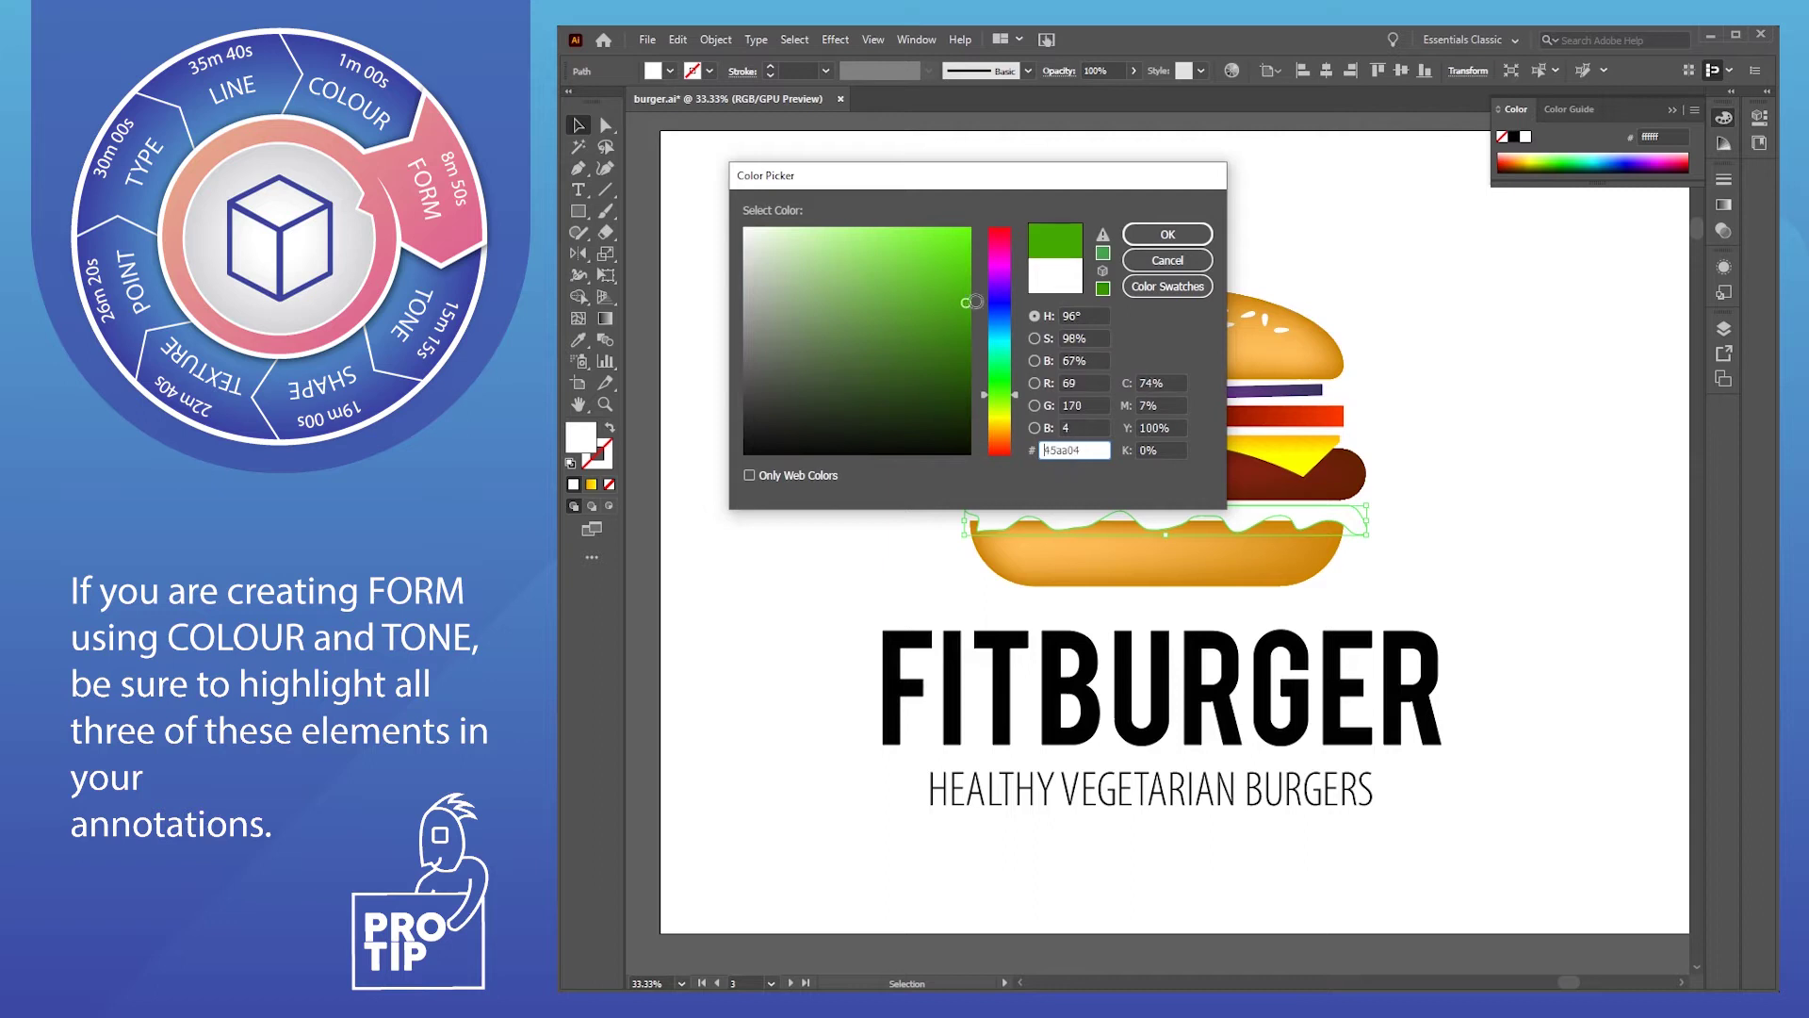
{"action": "left_click", "coordinate": [1168, 234]}
{"action": "left_click", "coordinate": [865, 525]}
{"action": "scroll", "coordinate": [1150, 509], "scroll_direction": "up", "scroll_amount": 4}
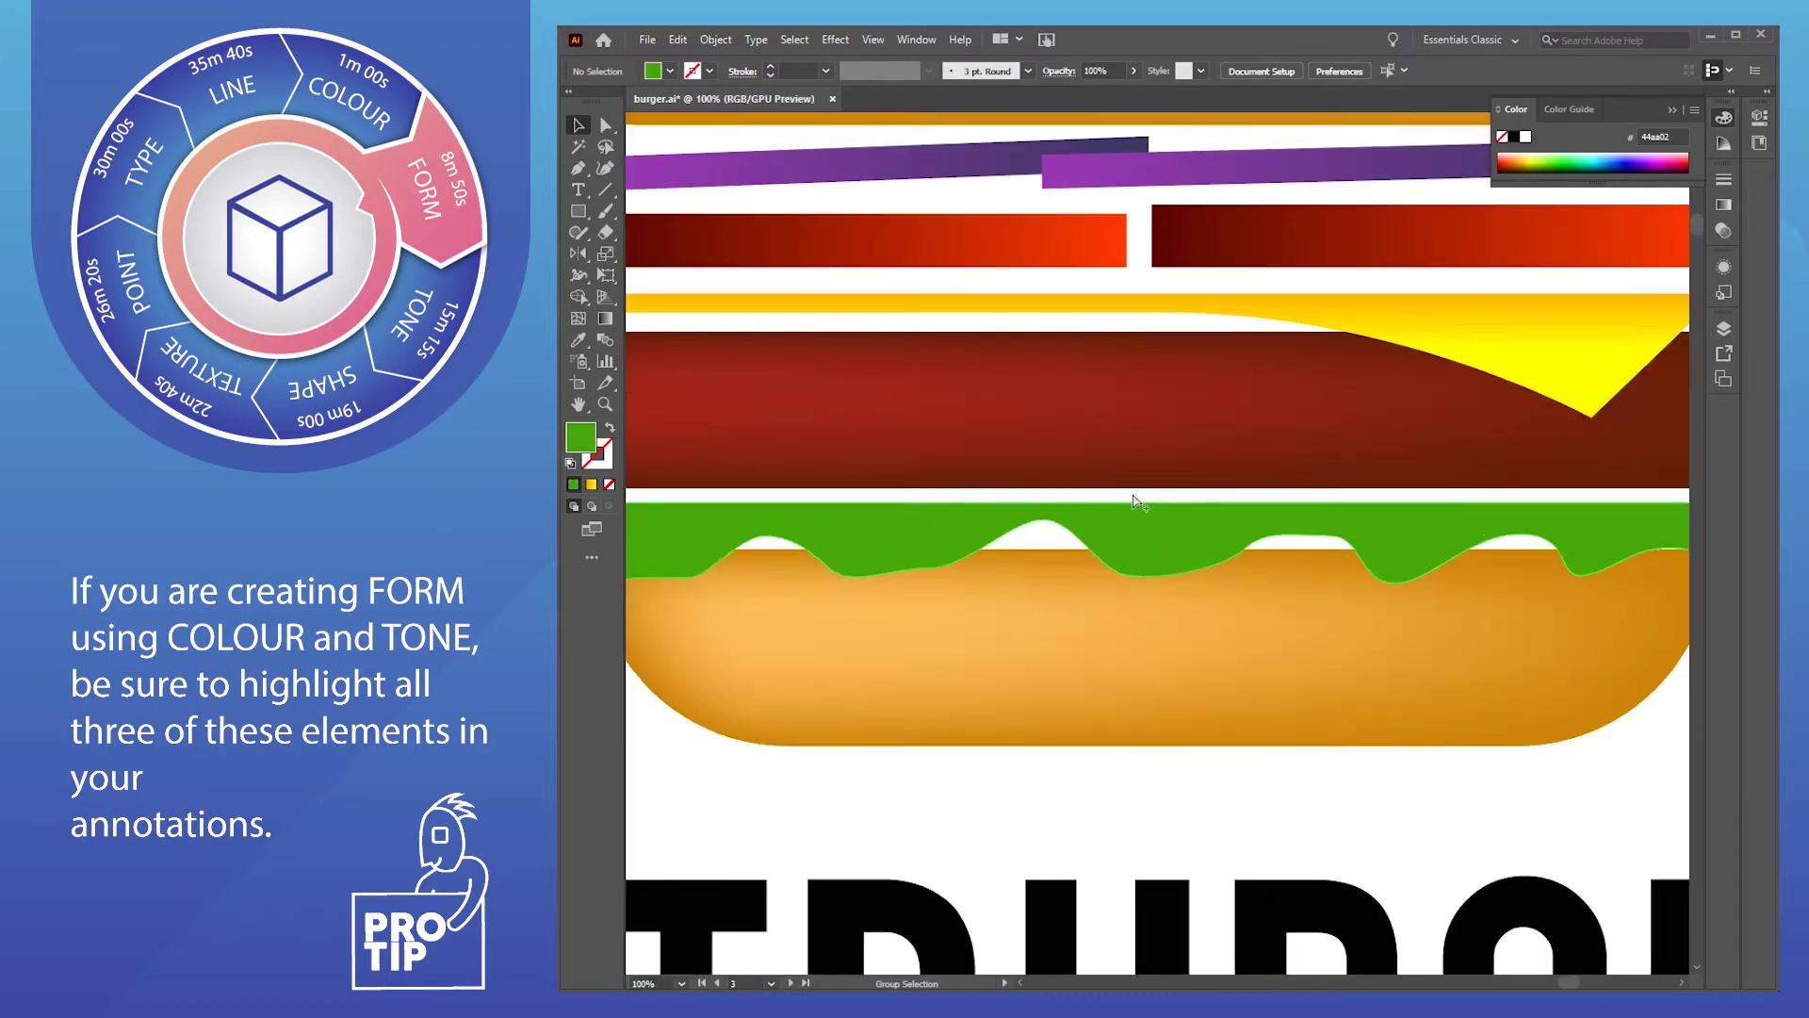
Add gradient mesh points with a lighter green highlight across the lettuce
{"action": "left_click", "coordinate": [578, 319]}
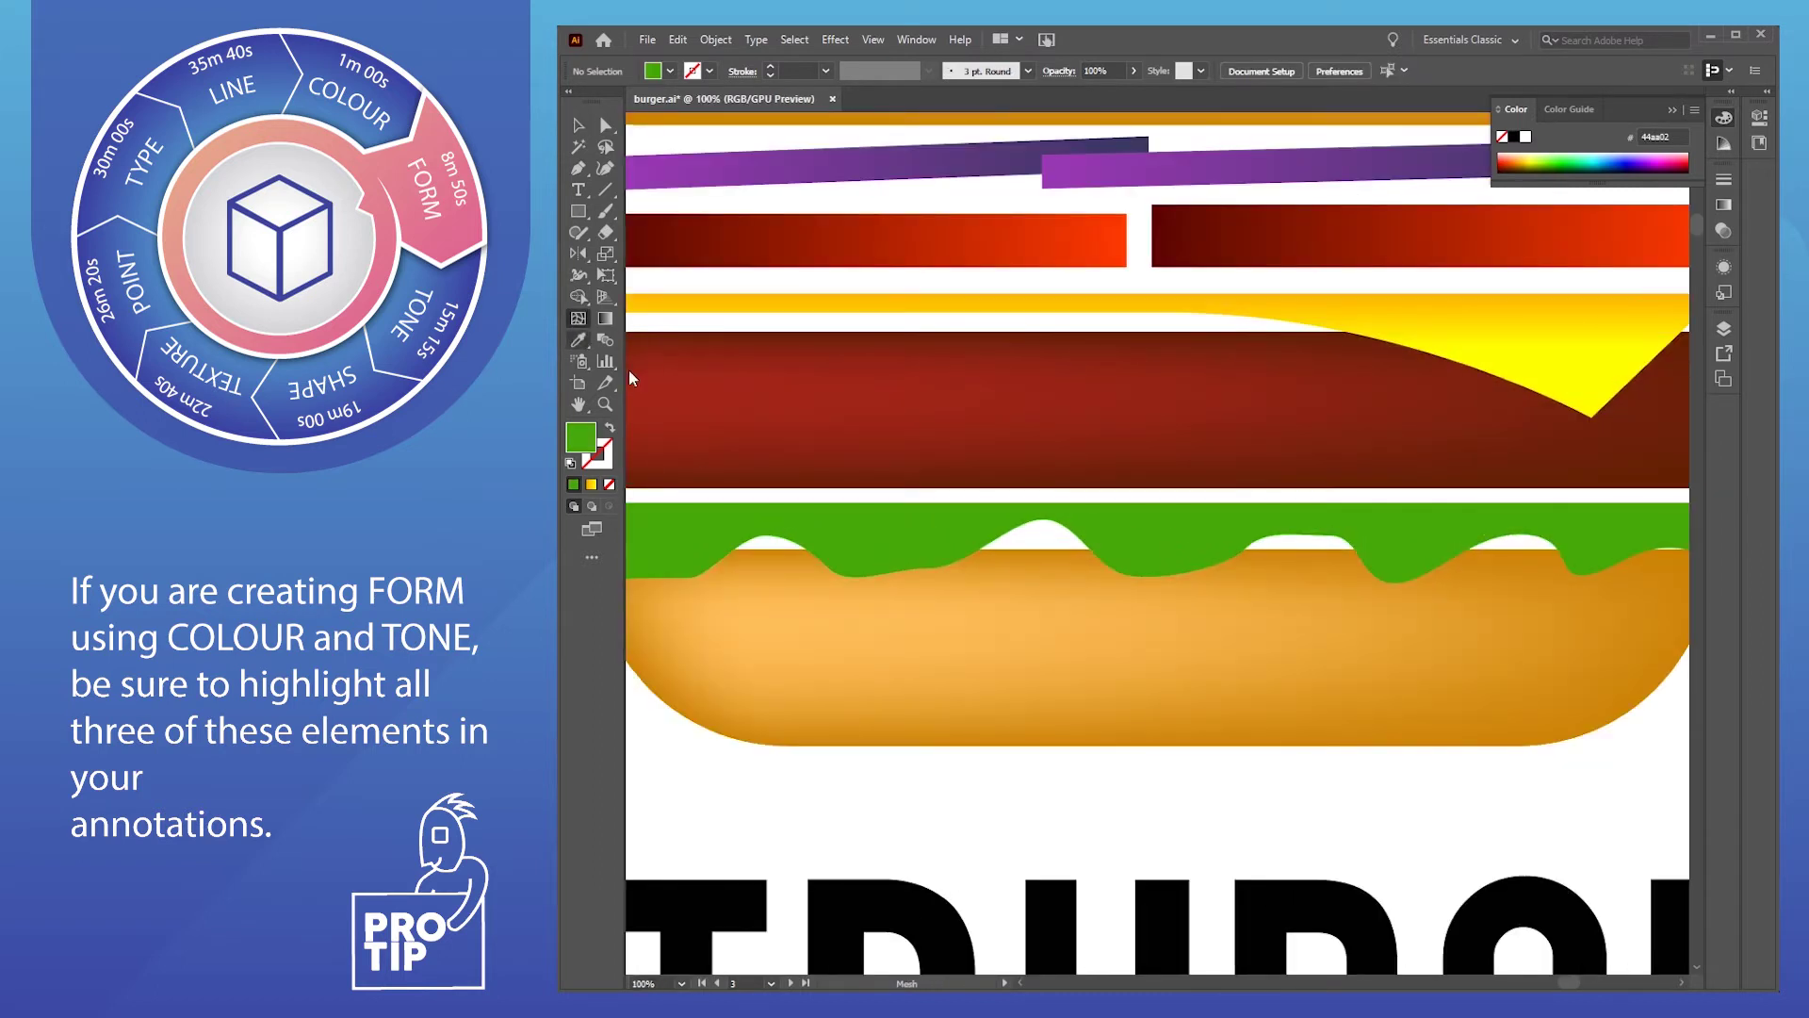
{"action": "left_click", "coordinate": [709, 505]}
{"action": "double_click", "coordinate": [581, 437]}
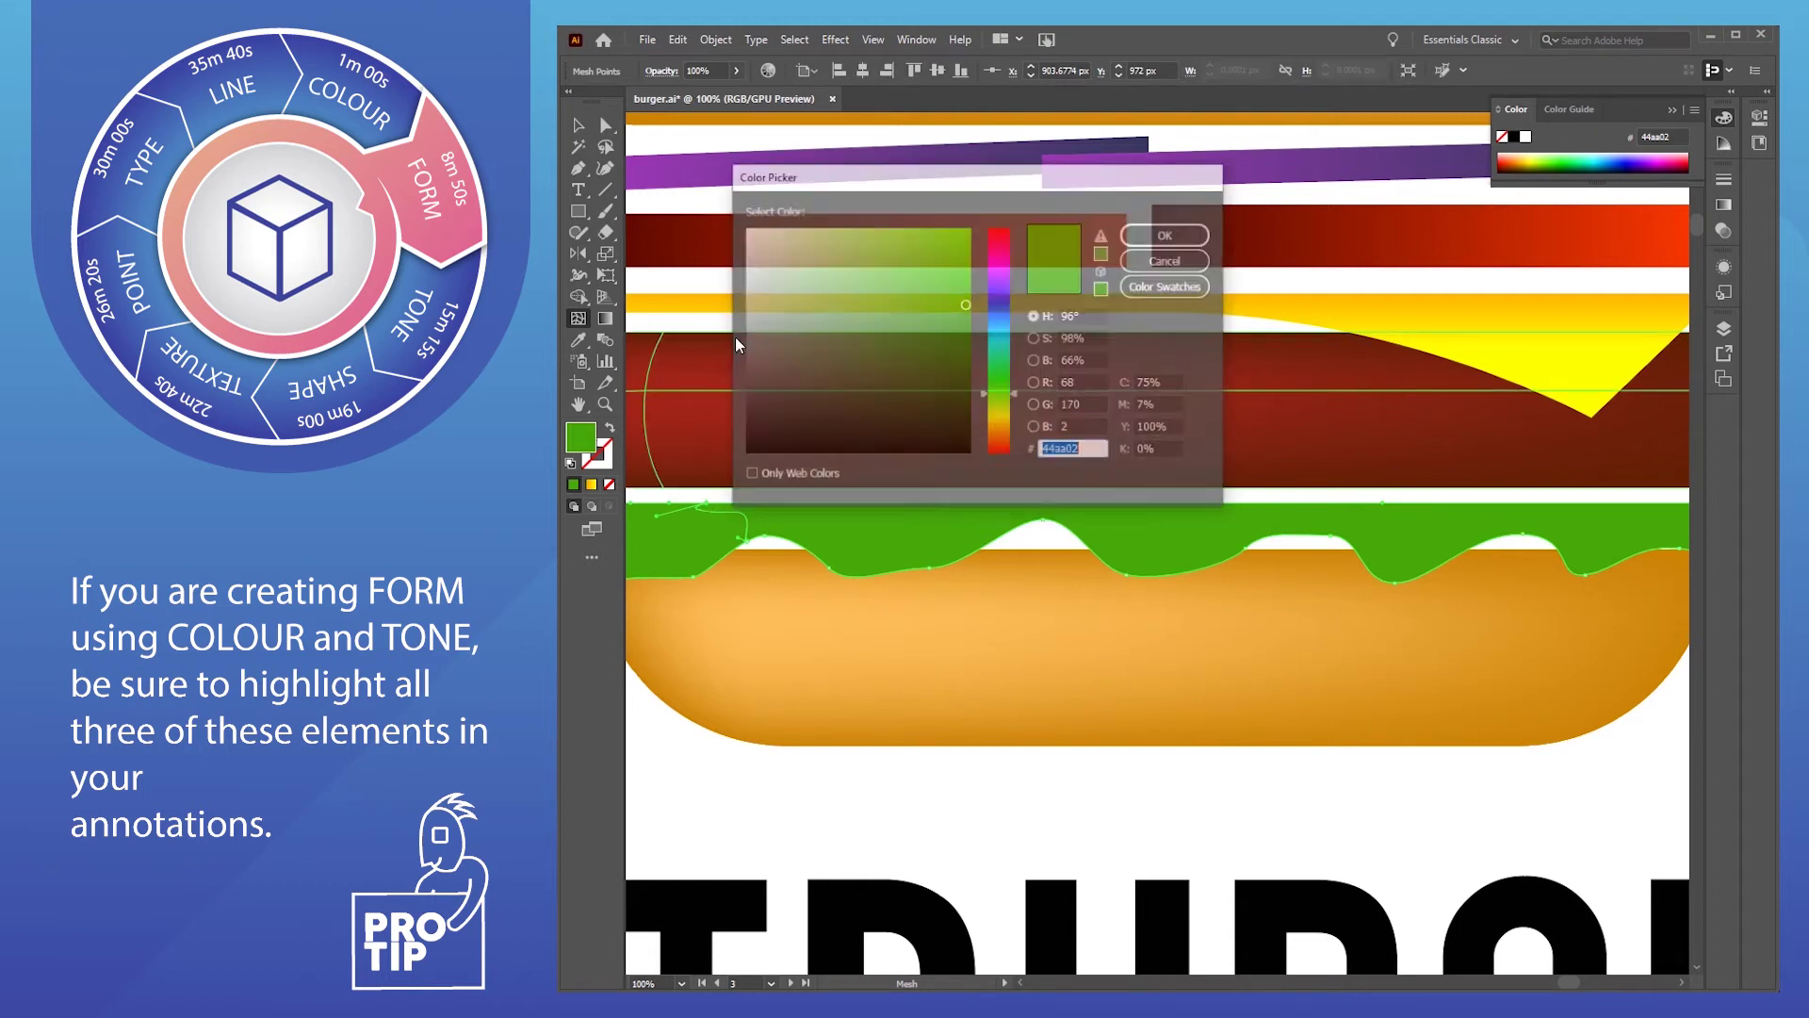
{"action": "left_click", "coordinate": [869, 258]}
{"action": "left_click", "coordinate": [1165, 234]}
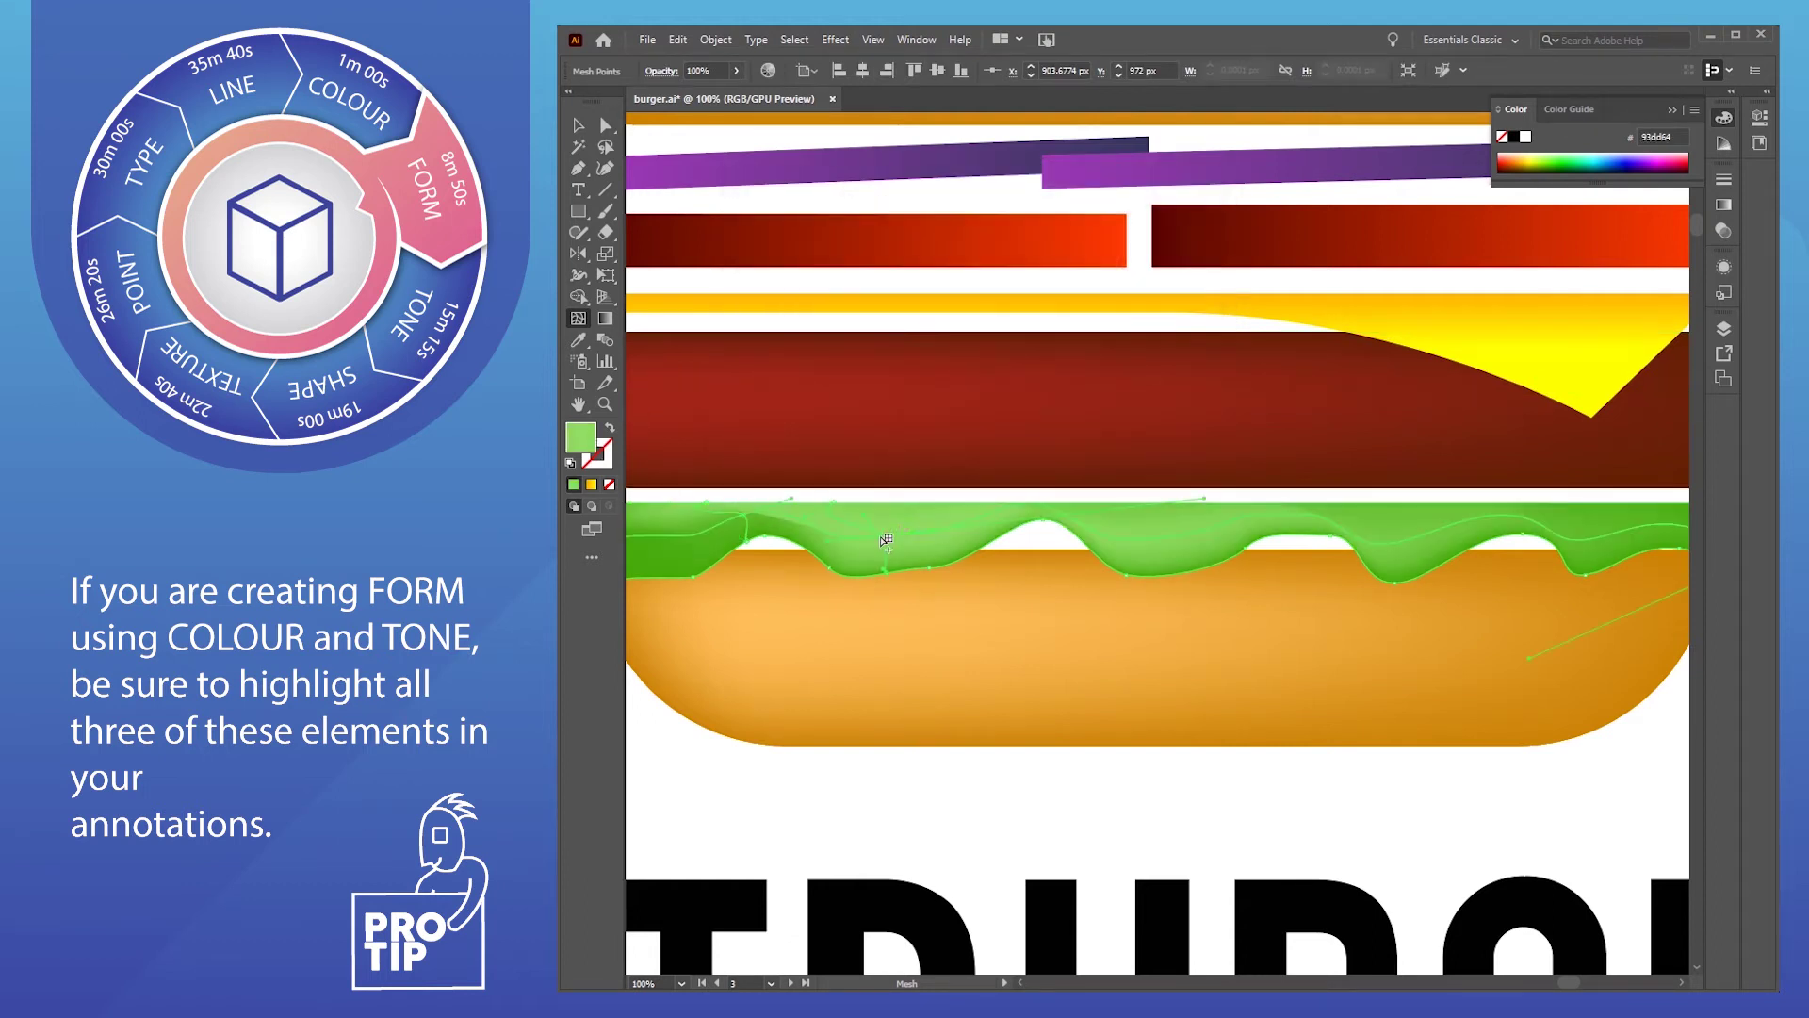
{"action": "left_click", "coordinate": [1427, 546]}
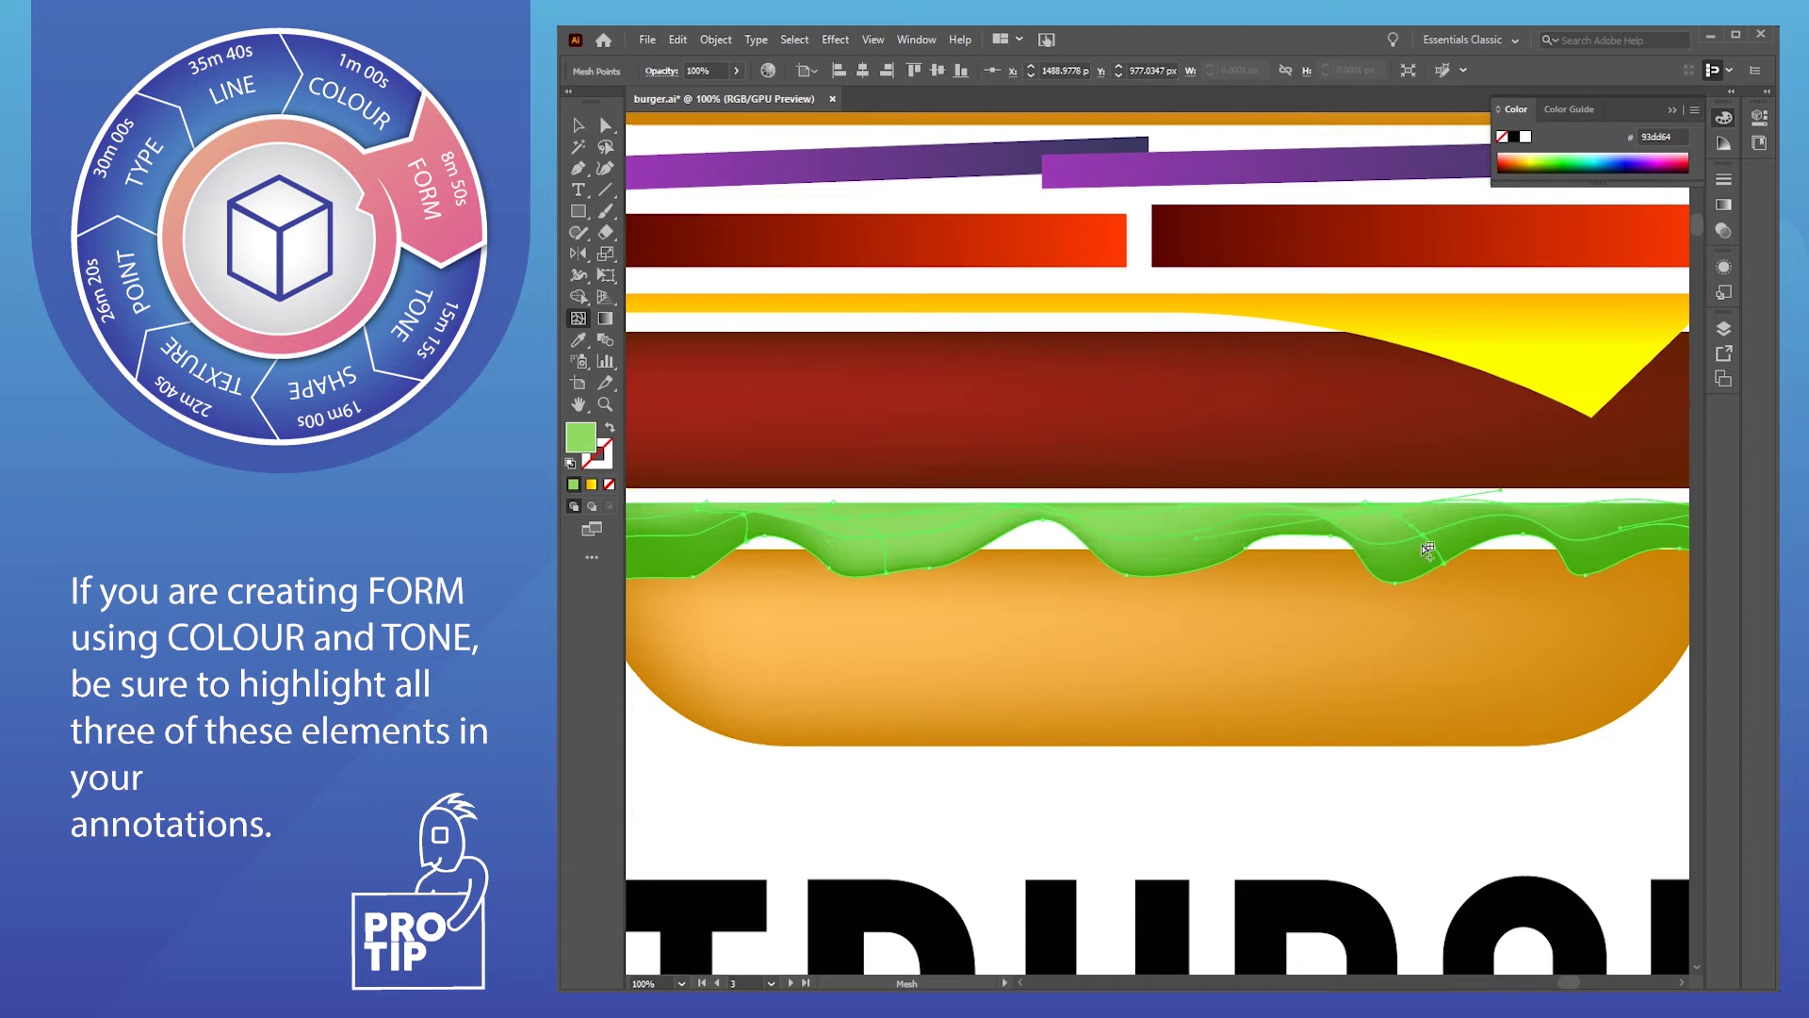
{"action": "key", "text": "v"}
{"action": "left_click", "coordinate": [1603, 795]}
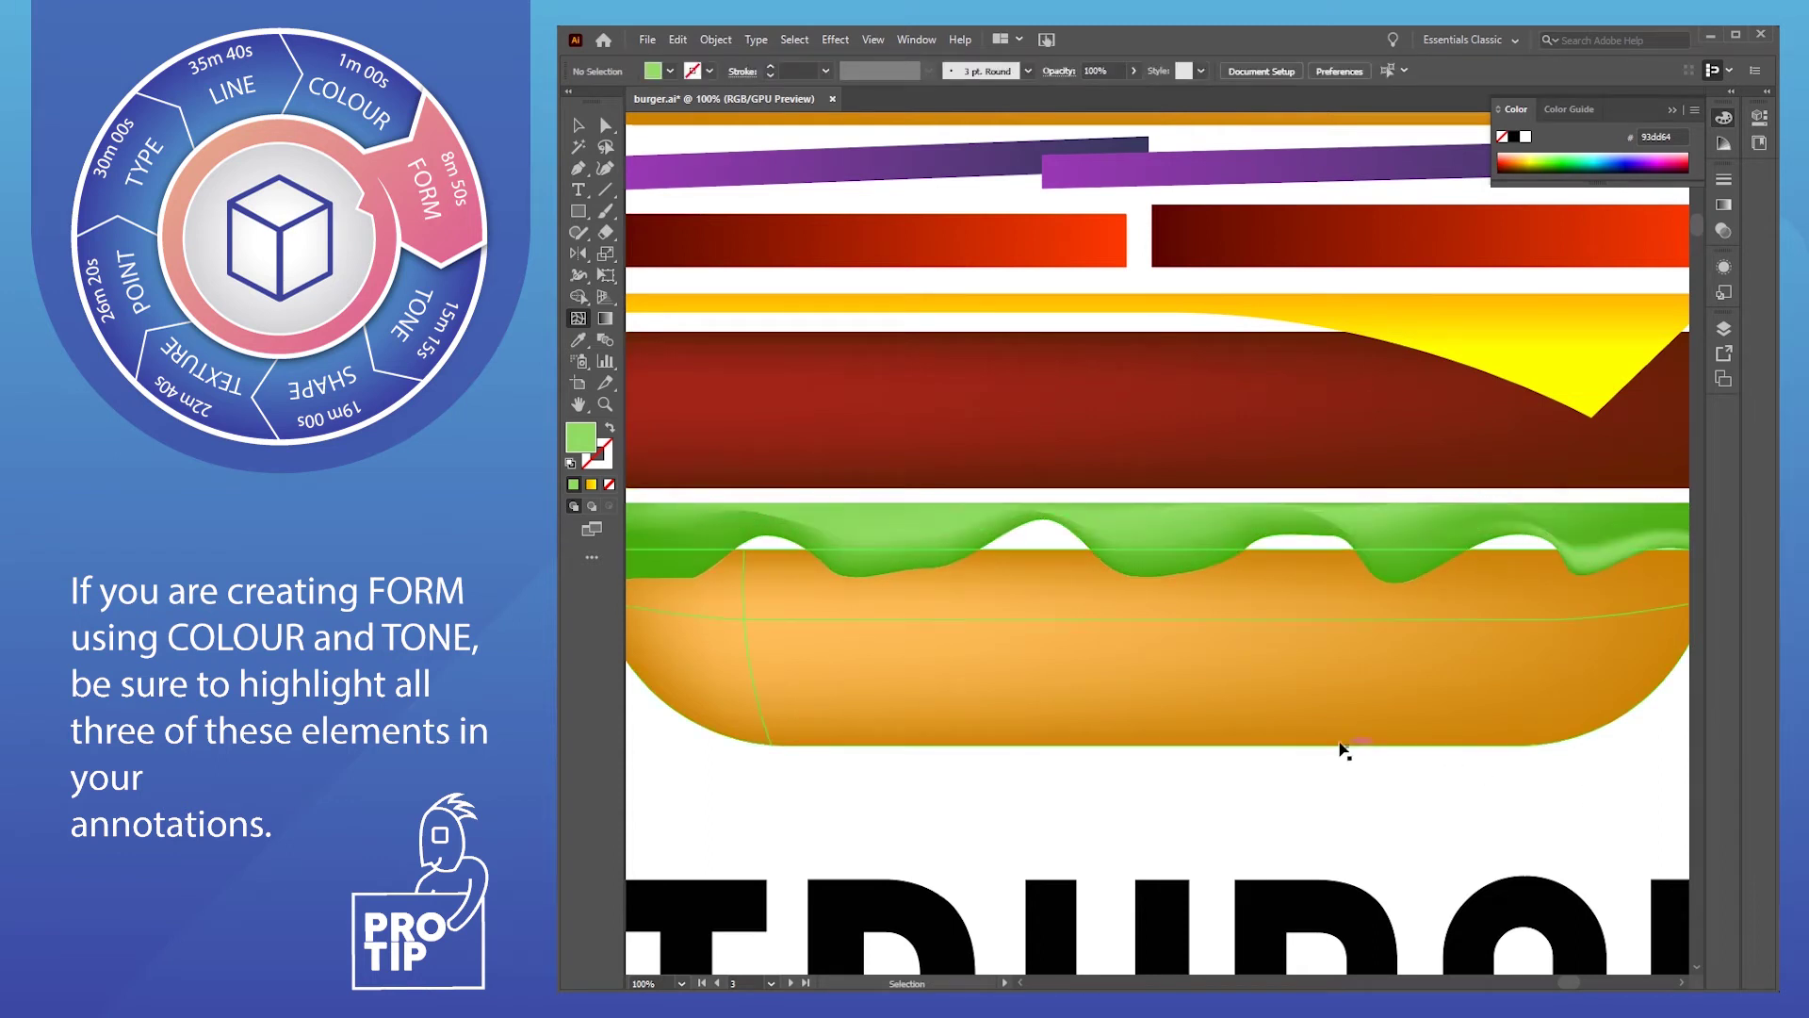
{"action": "scroll", "coordinate": [1344, 750], "scroll_direction": "down", "scroll_amount": 1}
{"action": "key", "text": "u"}
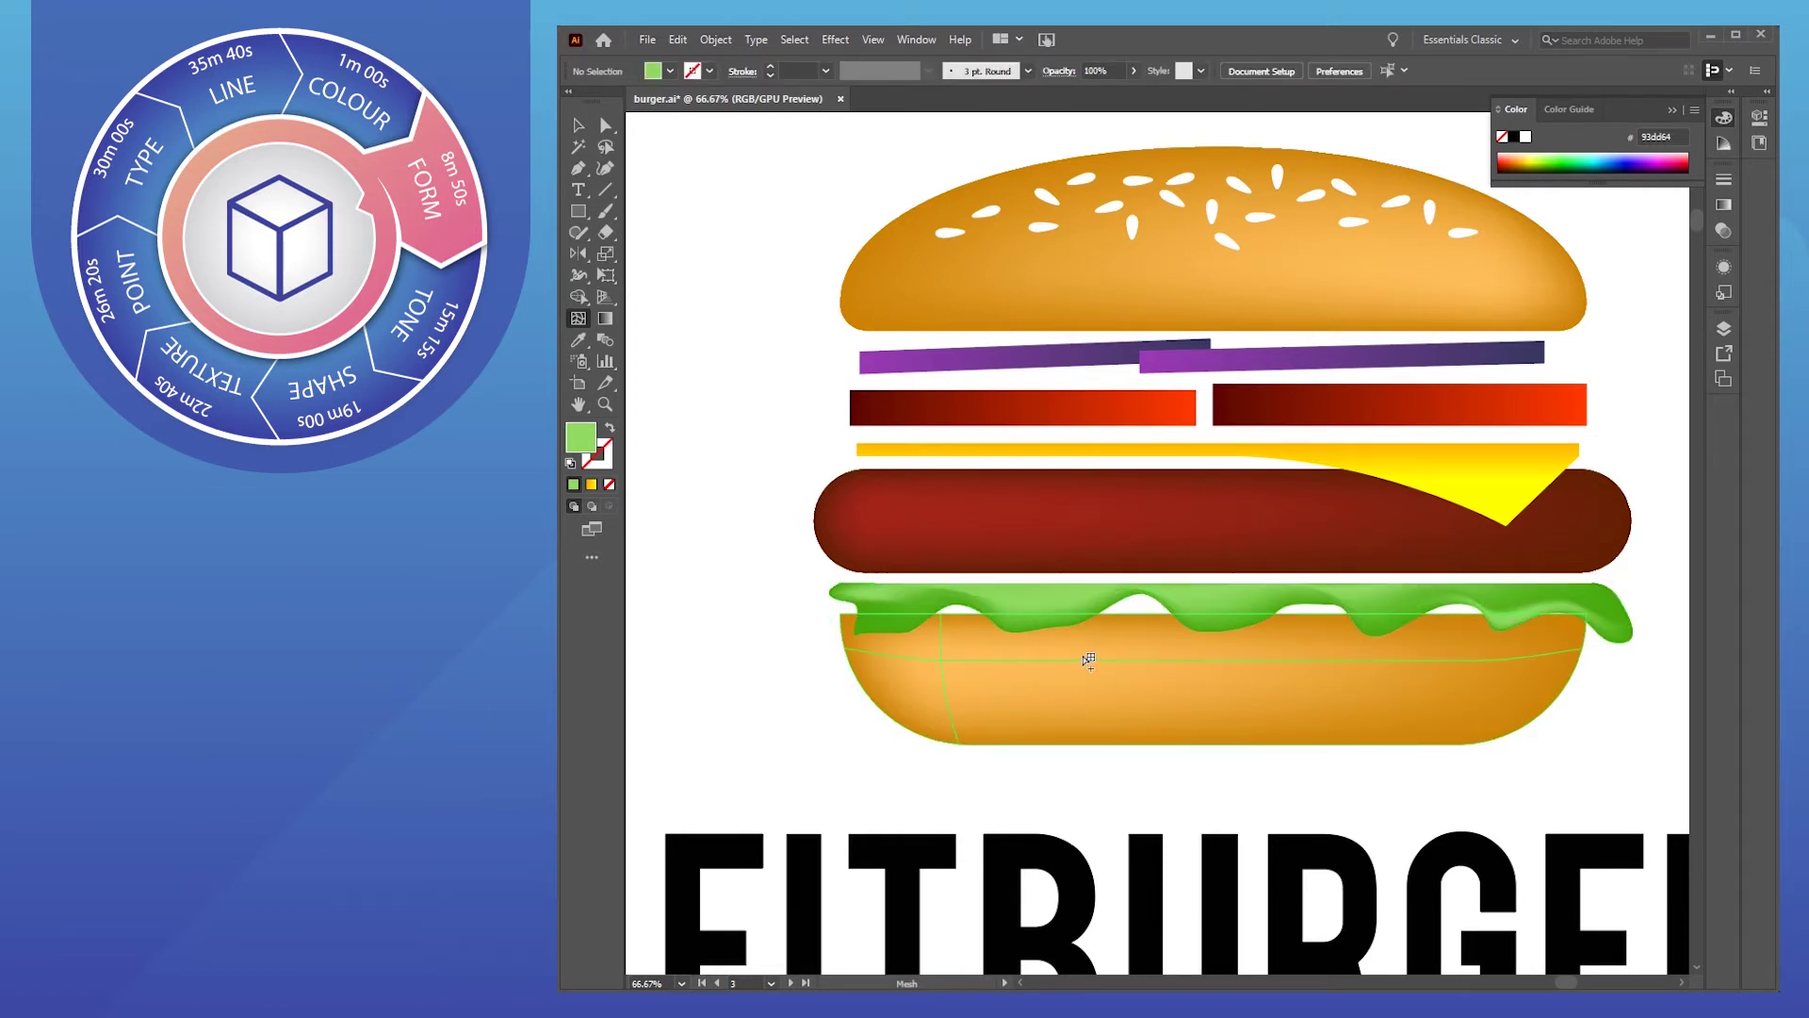
{"action": "key", "text": "v"}
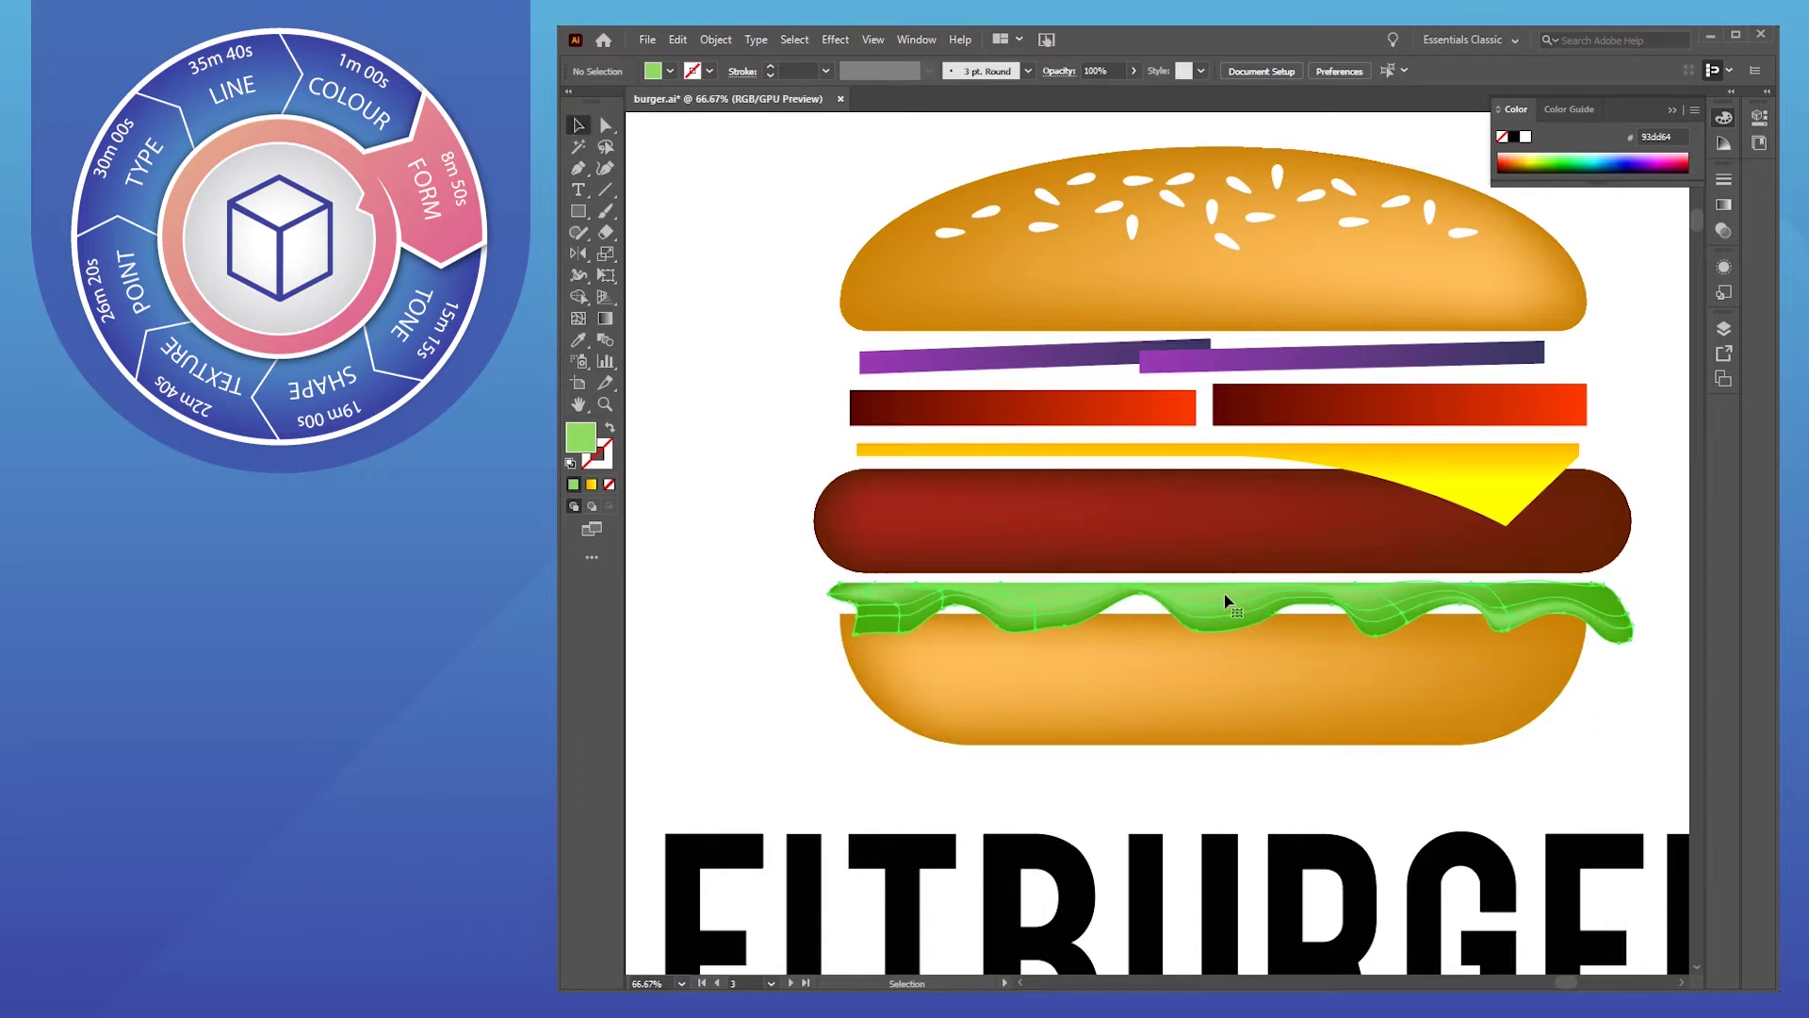
Move the patty up toward the cheese and nudge the left tomato strip down
{"action": "left_click", "coordinate": [1029, 527]}
{"action": "left_click_drag", "start_coordinate": [1222, 472], "coordinate": [1272, 418]}
{"action": "left_click_drag", "start_coordinate": [1122, 402], "coordinate": [1071, 377]}
Lower and widen the two purple onion strips, then drop the top bun onto them
{"action": "left_click", "coordinate": [1149, 359]}
{"action": "left_click", "coordinate": [1065, 358], "text": "shift"}
{"action": "left_click_drag", "start_coordinate": [1545, 357], "coordinate": [1589, 345]}
{"action": "left_click", "coordinate": [1508, 274]}
{"action": "left_click_drag", "start_coordinate": [1326, 239], "coordinate": [1330, 269]}
{"action": "left_click", "coordinate": [750, 324]}
{"action": "key", "text": "ctrl+minus"}
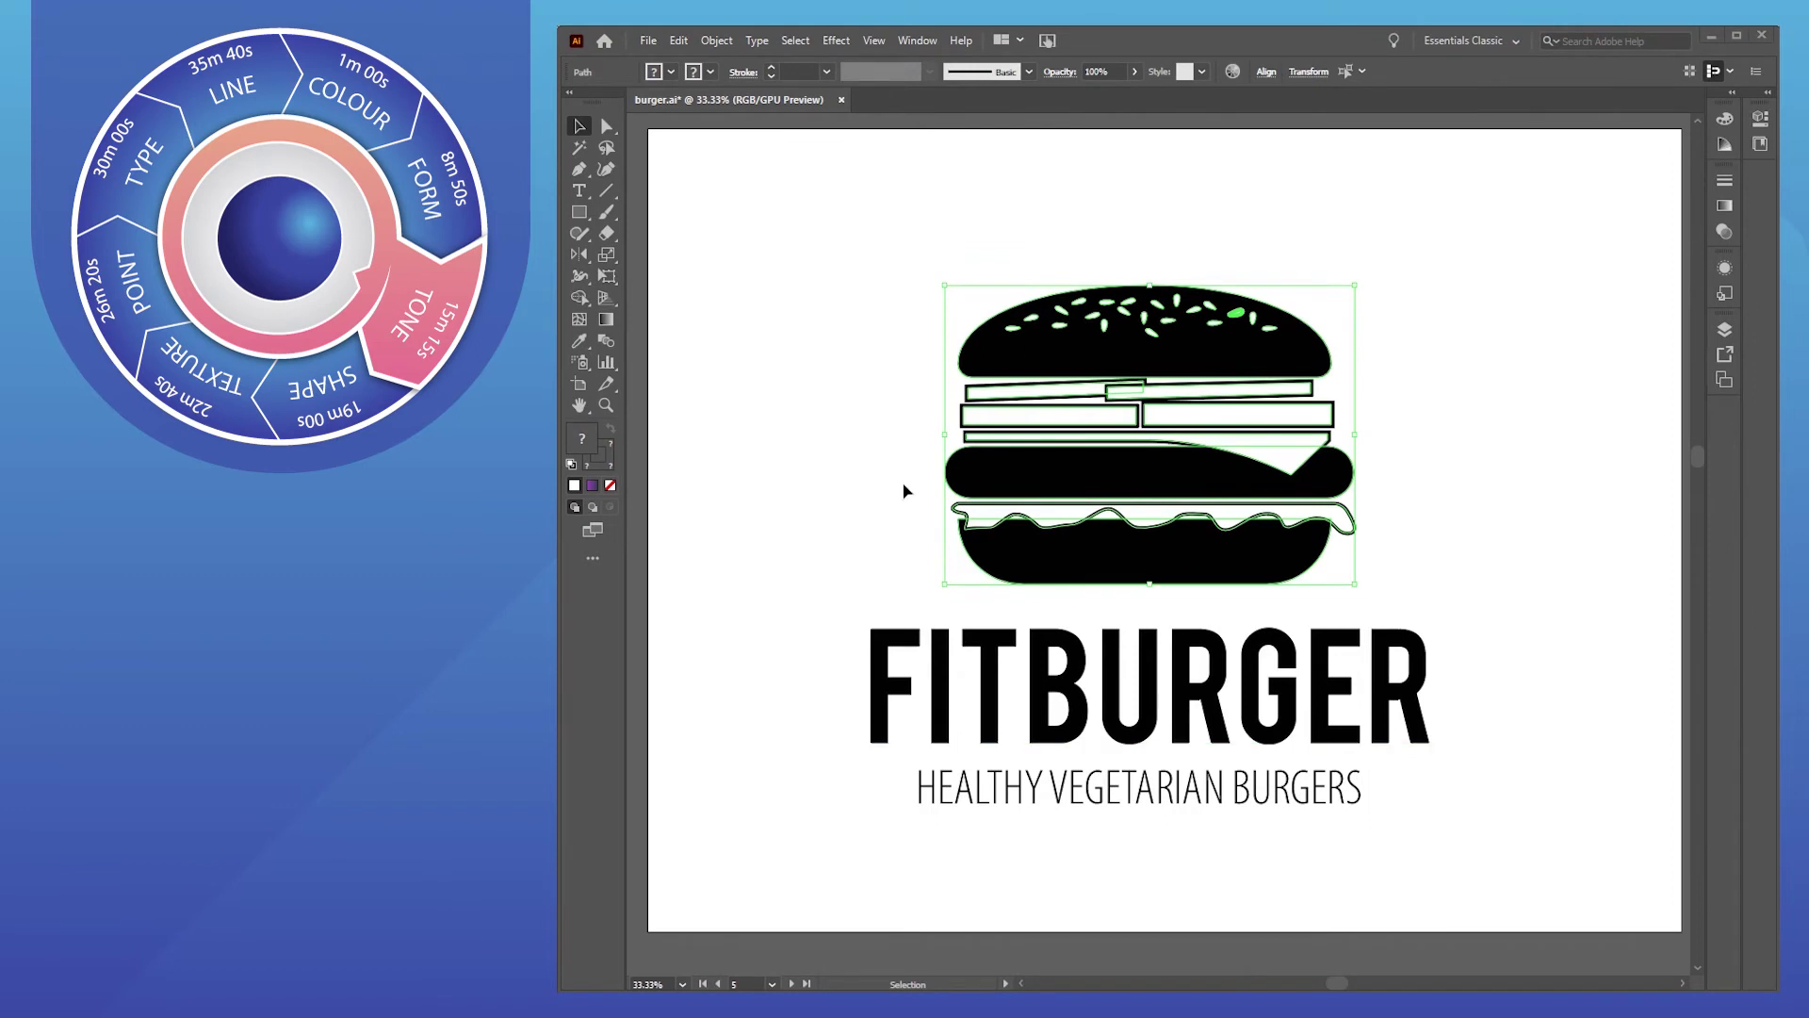
{"action": "left_click", "coordinate": [853, 304]}
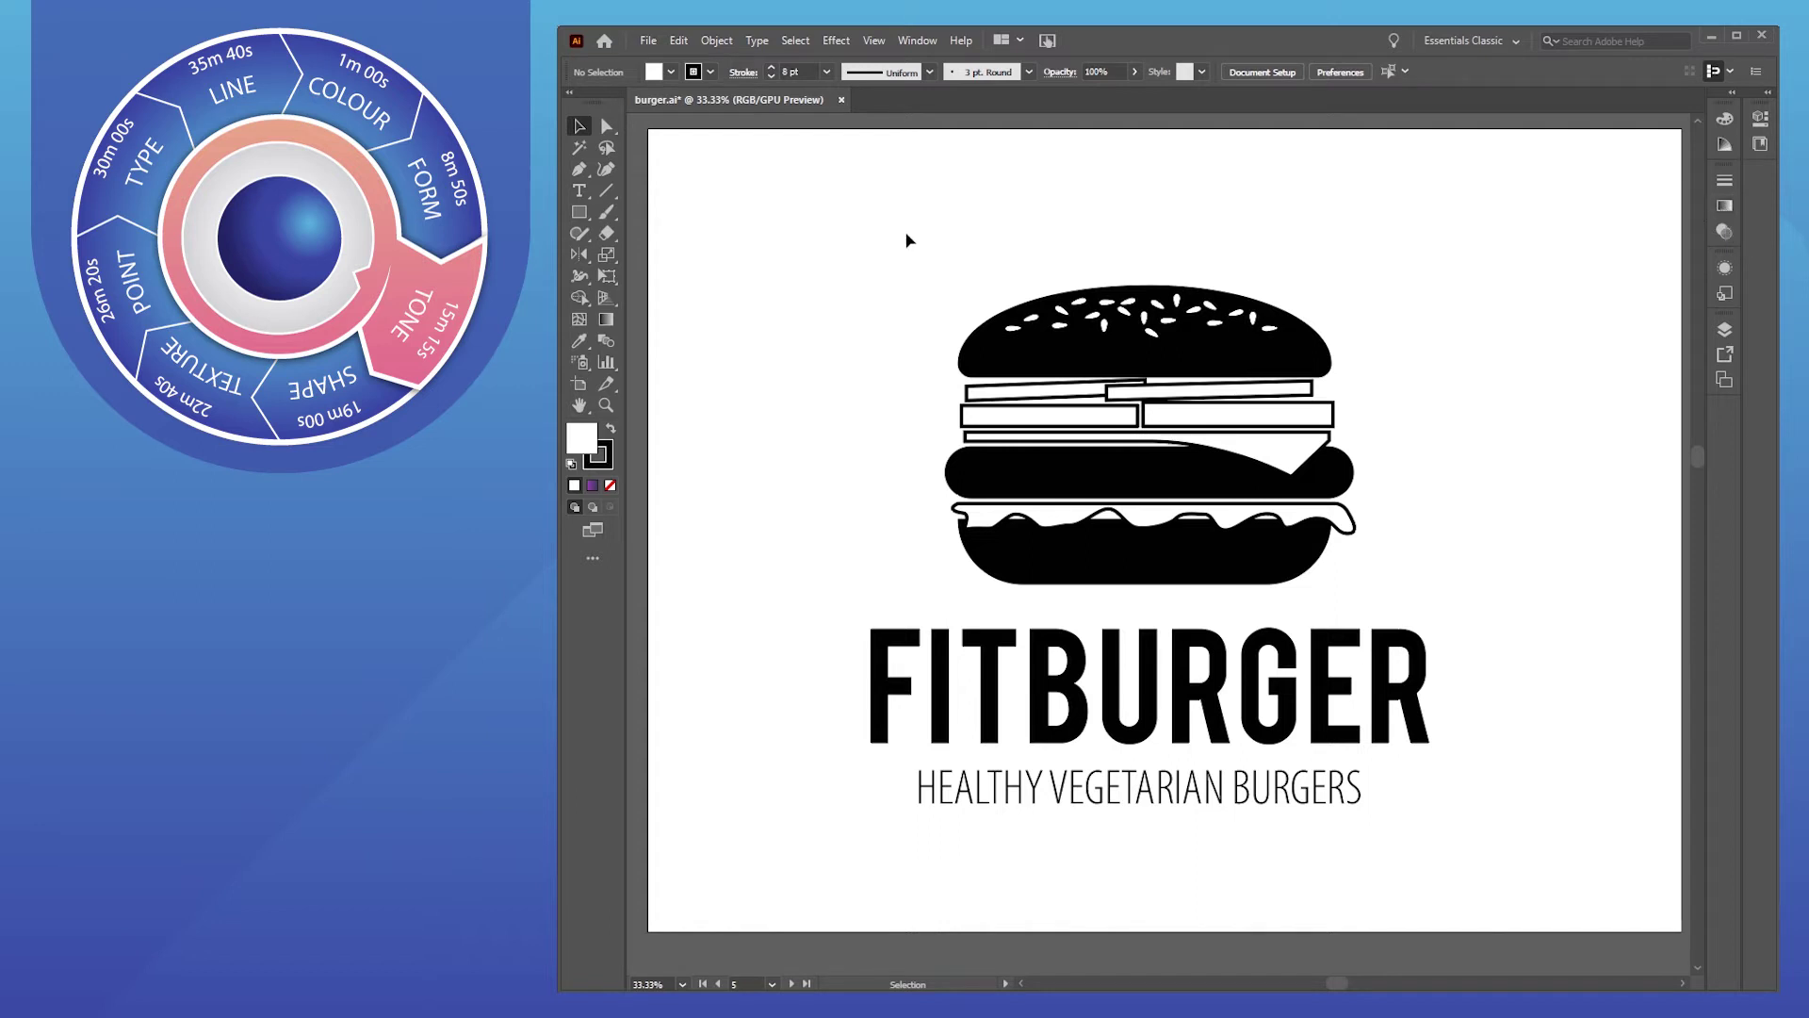
{"action": "left_click_drag", "start_coordinate": [907, 258], "coordinate": [1416, 598]}
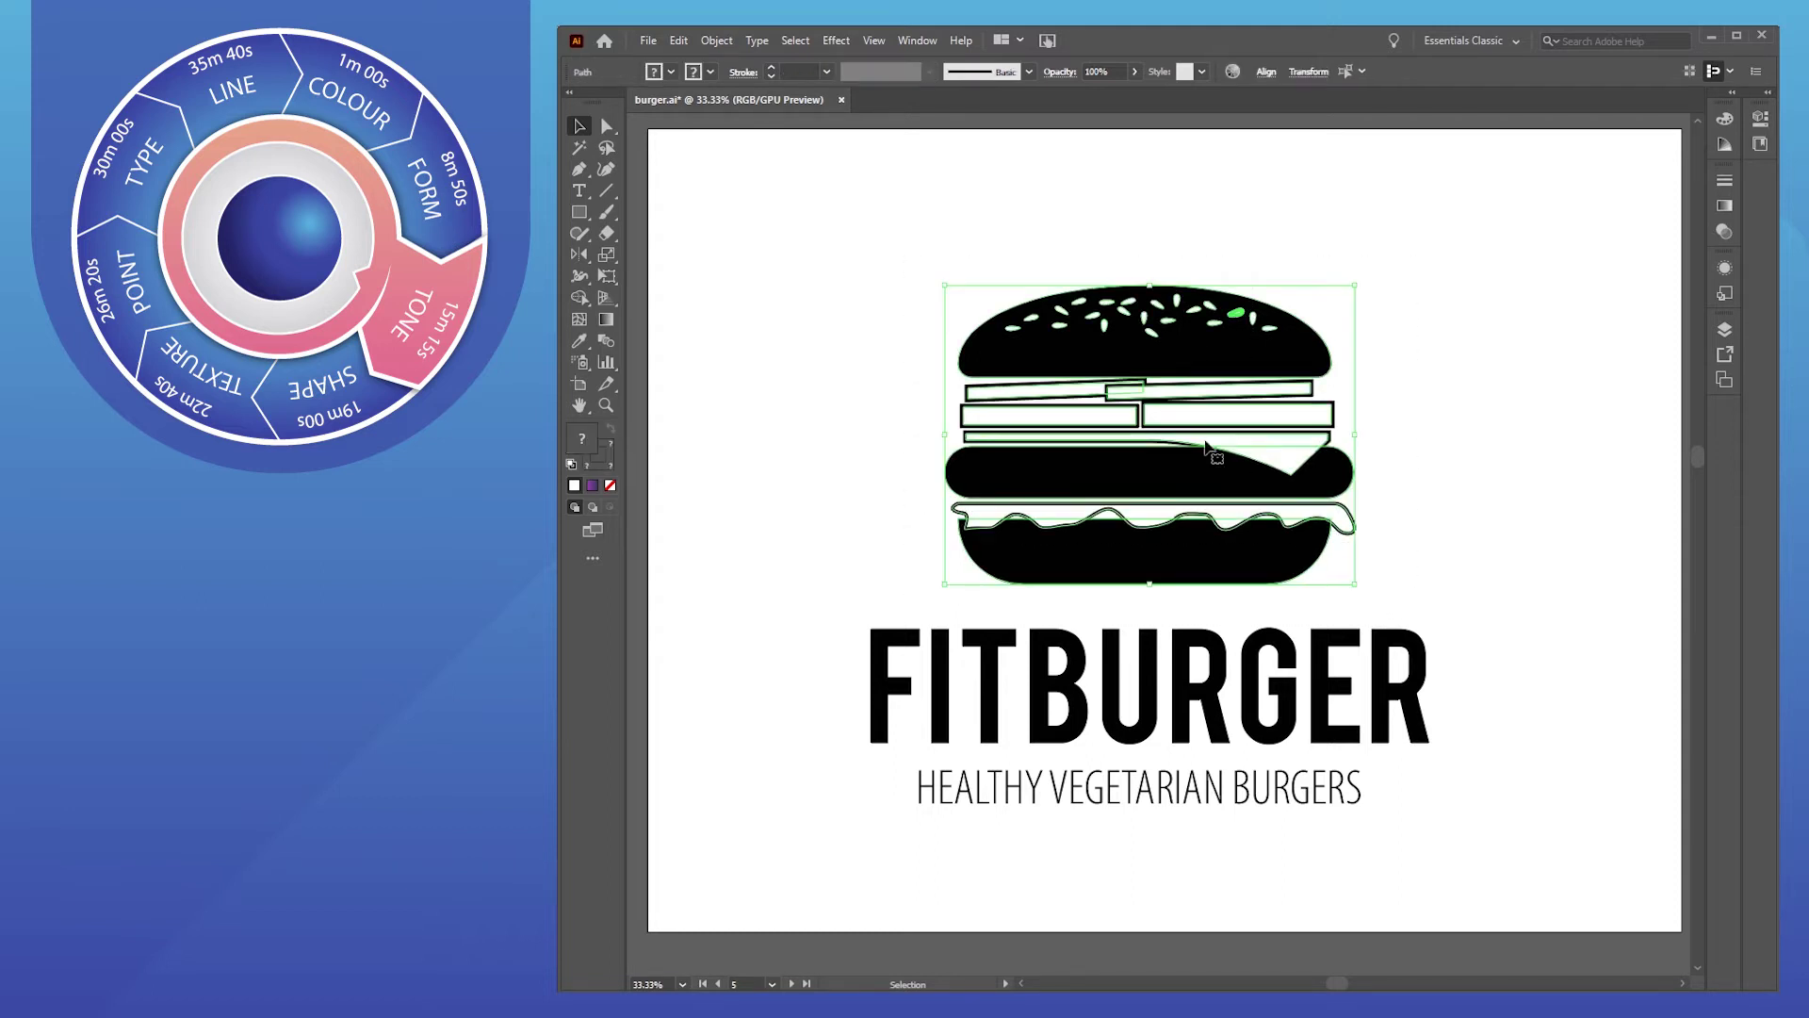
{"action": "scroll", "coordinate": [1151, 397], "scroll_direction": "up", "scroll_amount": 5}
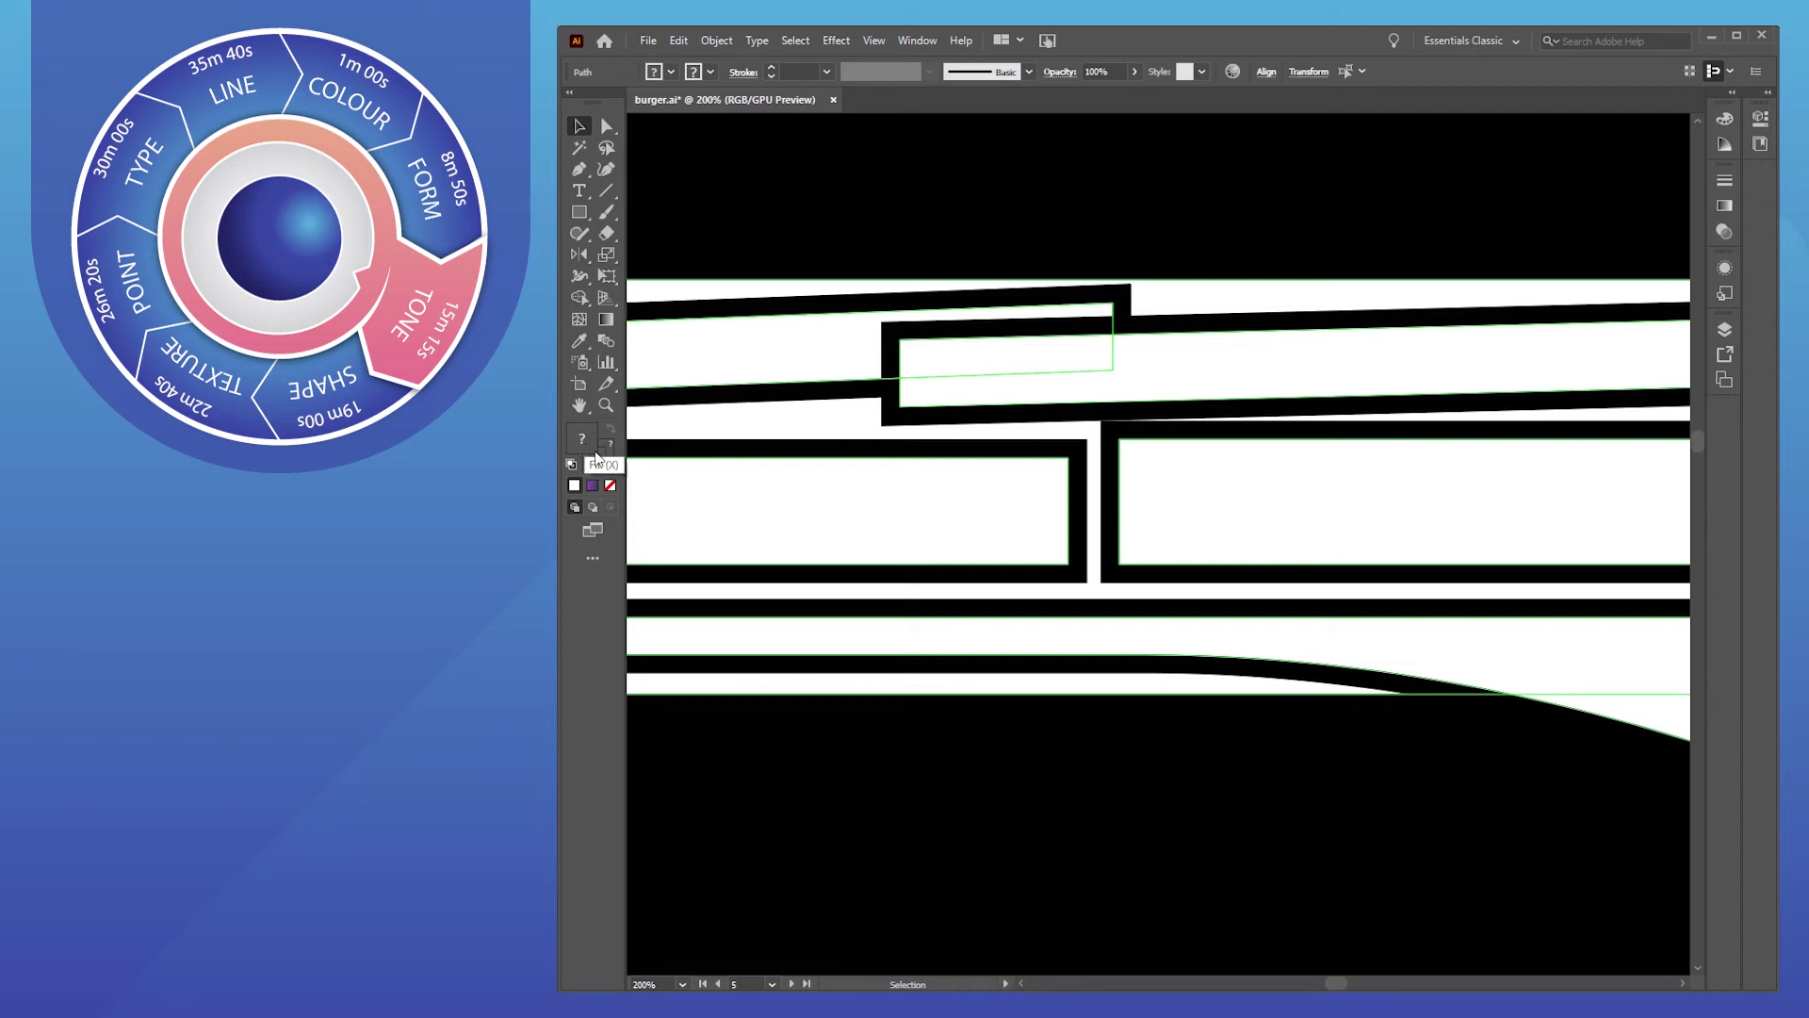
Convert the selected burger strokes to filled shapes with Object > Path > Outline Stroke
{"action": "key", "text": "ctrl"}
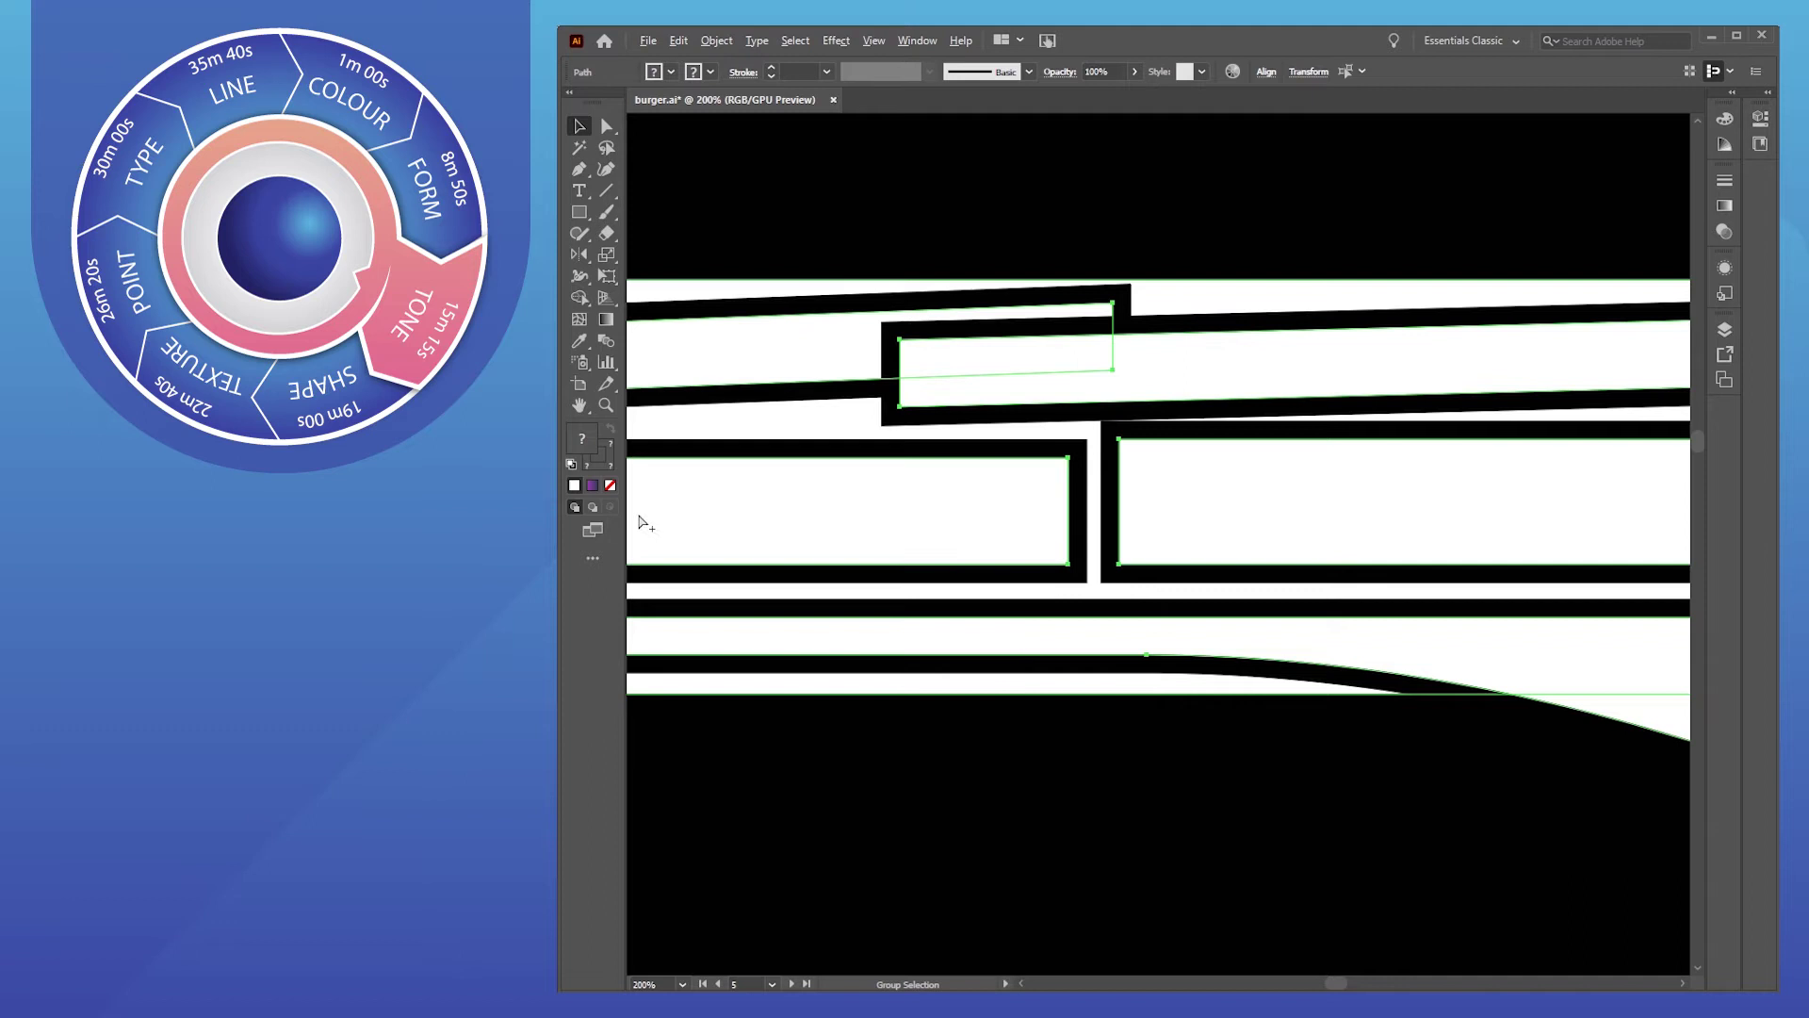
{"action": "key", "text": "ctrl+minus"}
{"action": "key", "text": "ctrl+minus"}
{"action": "key", "text": "ctrl+minus"}
{"action": "key", "text": "ctrl+minus"}
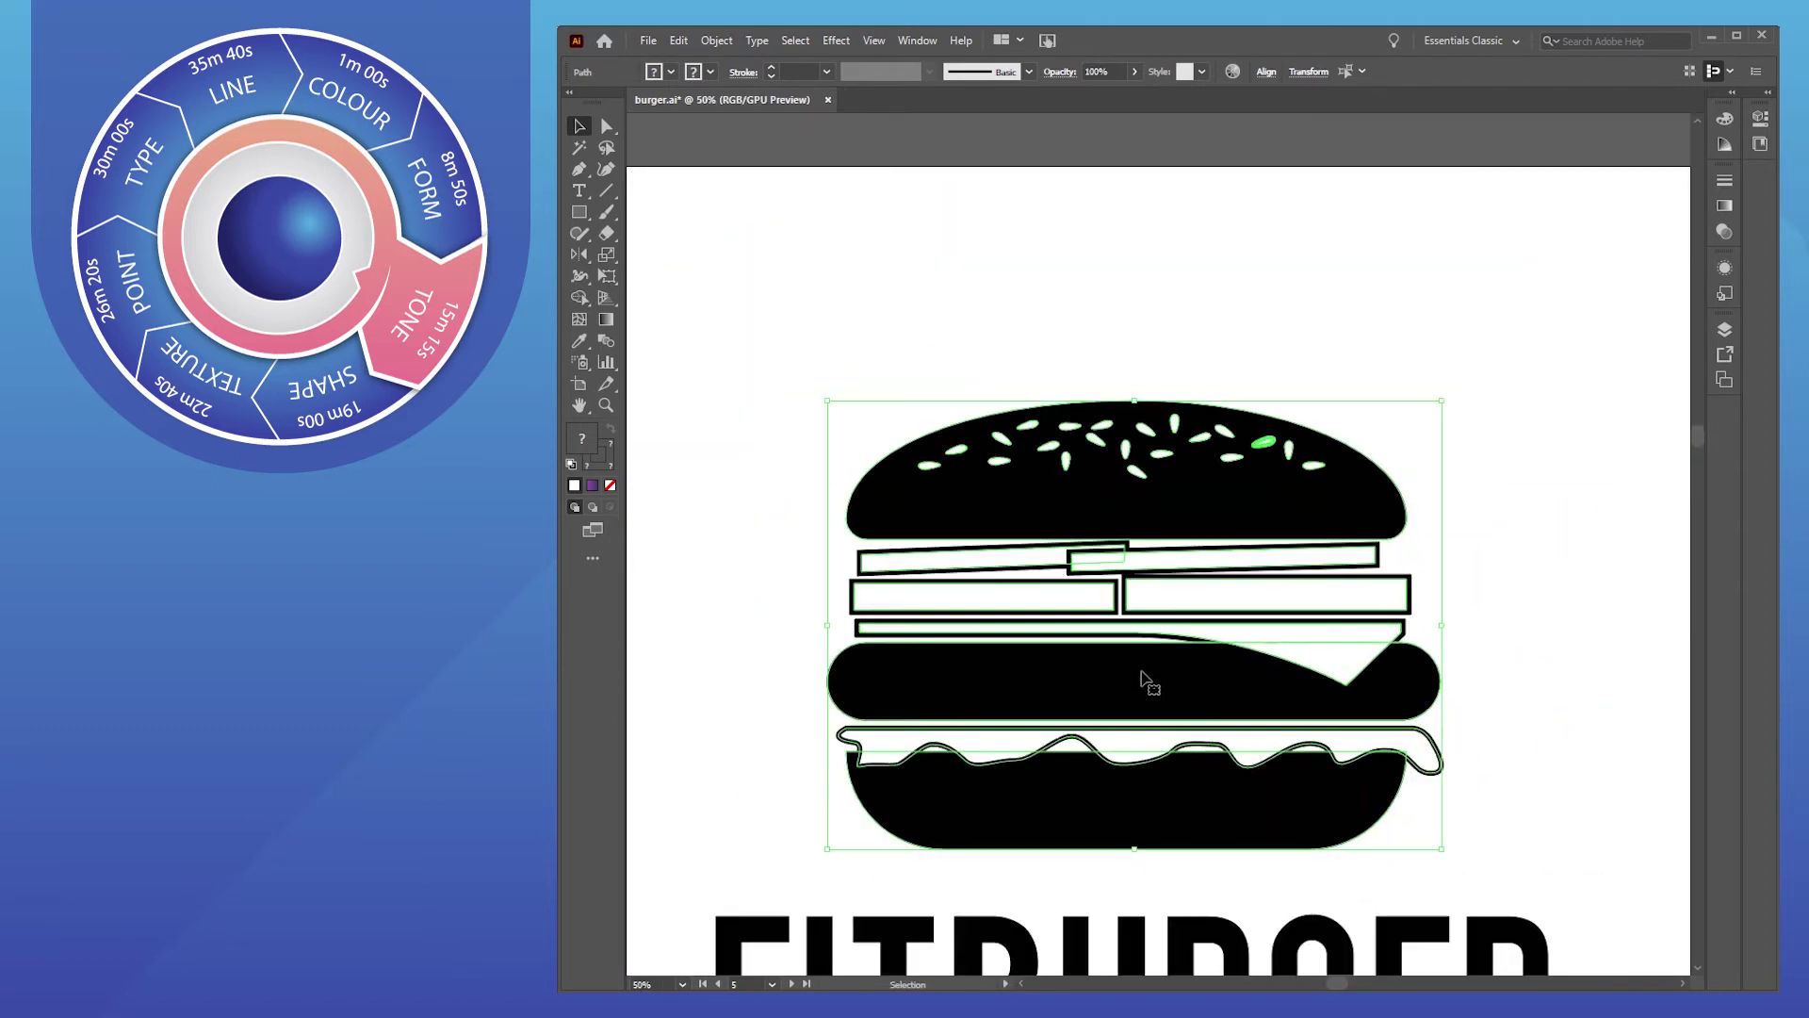
{"action": "scroll", "coordinate": [1140, 678], "scroll_direction": "down", "scroll_amount": 2}
{"action": "scroll", "coordinate": [1131, 594], "scroll_direction": "up", "scroll_amount": 1}
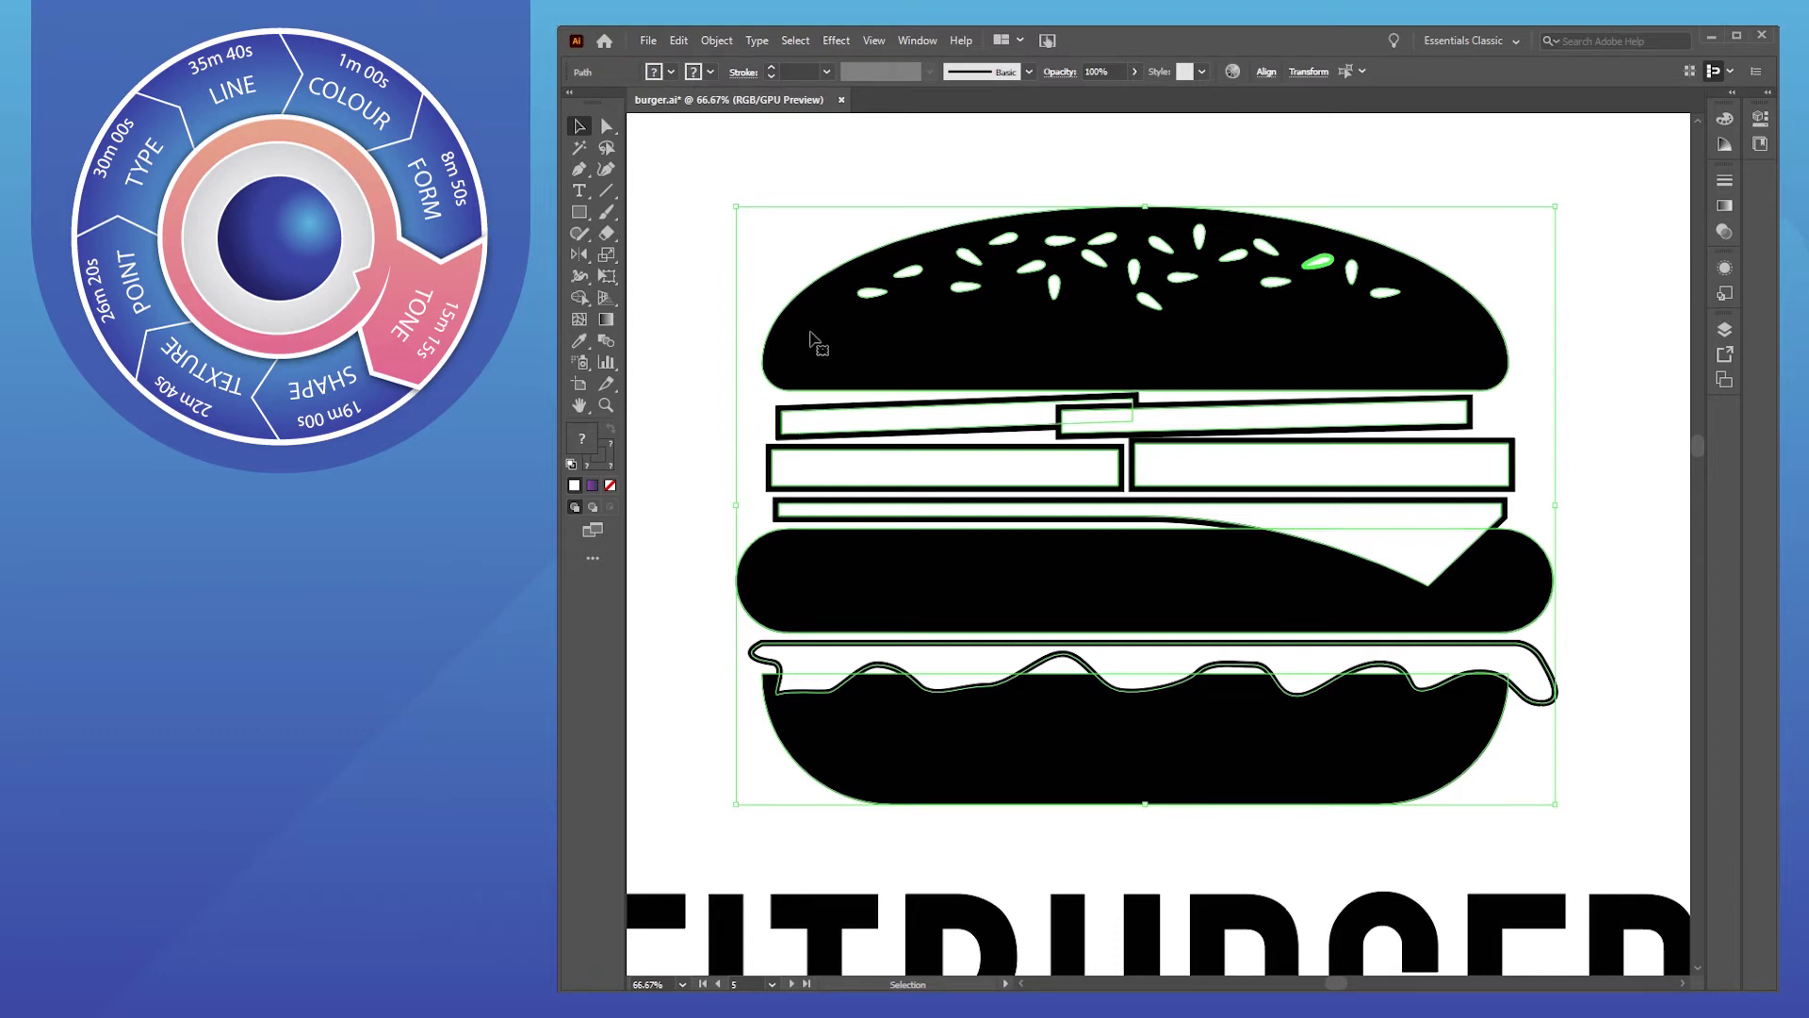
{"action": "left_click", "coordinate": [712, 42]}
{"action": "mouse_move", "coordinate": [800, 467]}
{"action": "left_click", "coordinate": [1031, 514]}
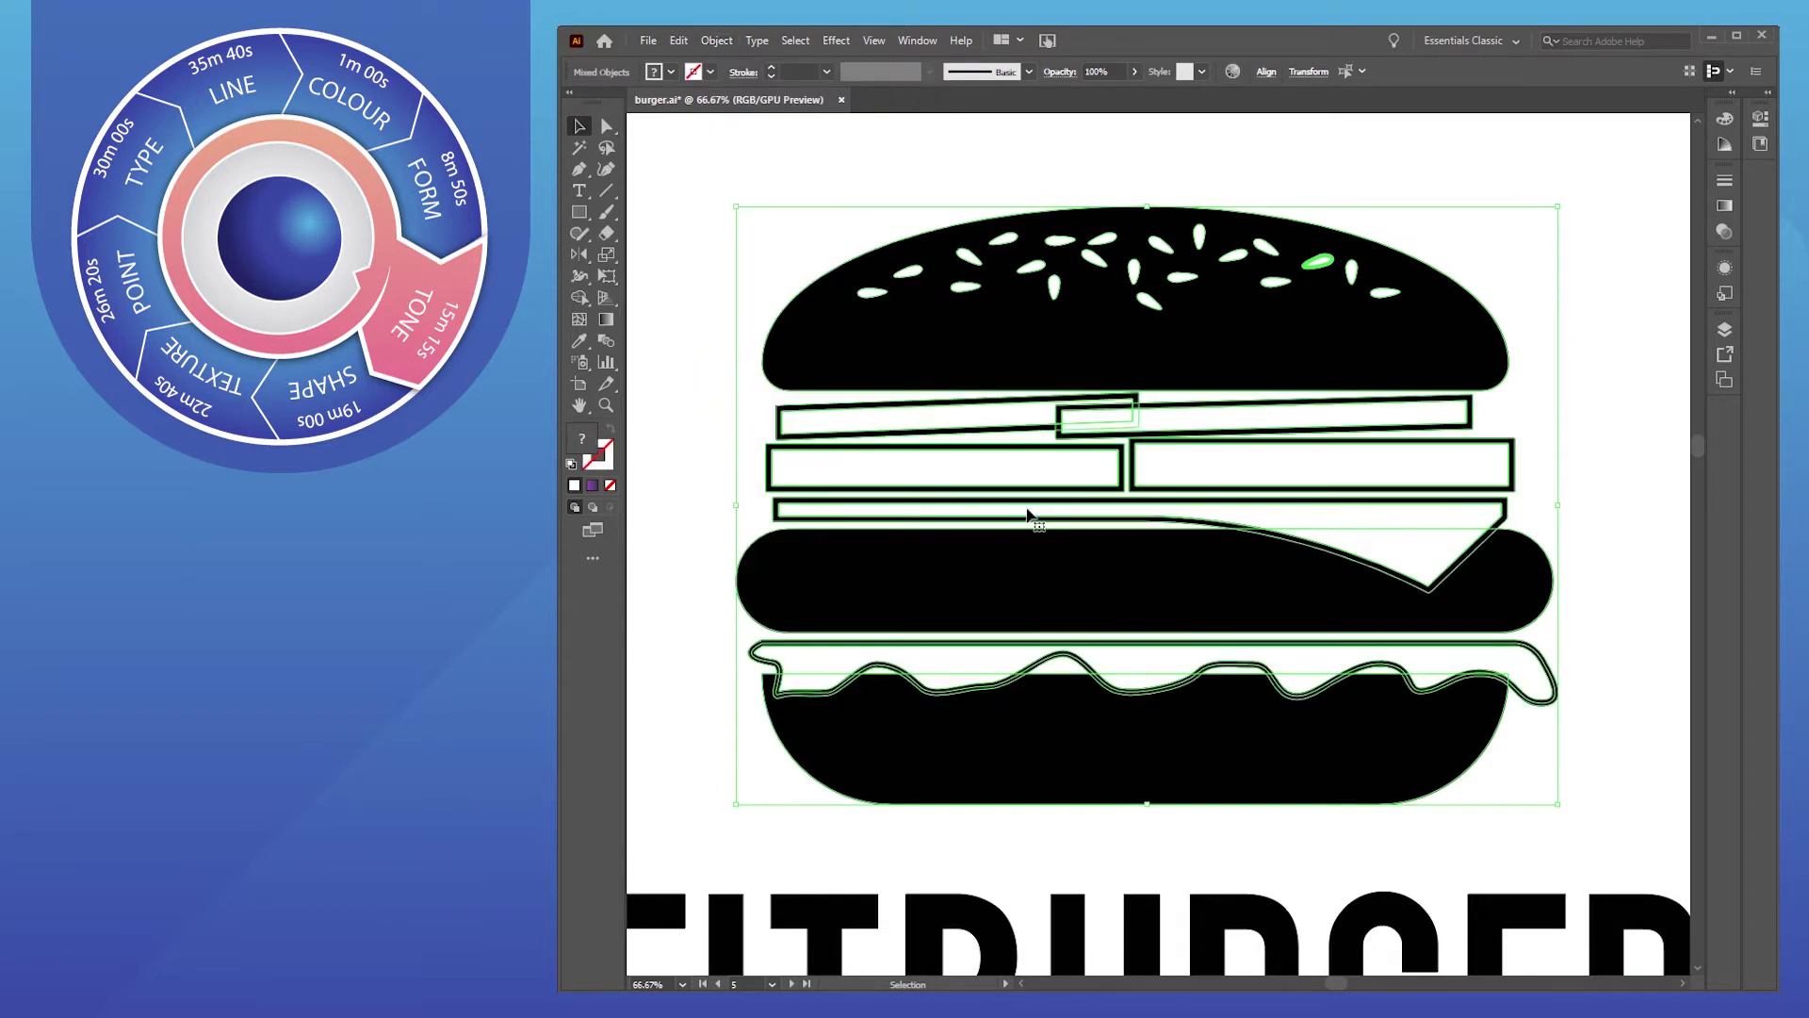
Inspect the outlined lettuce and middle slice paths with the Direct Selection tool
{"action": "scroll", "coordinate": [1482, 414], "scroll_direction": "up", "scroll_amount": 1}
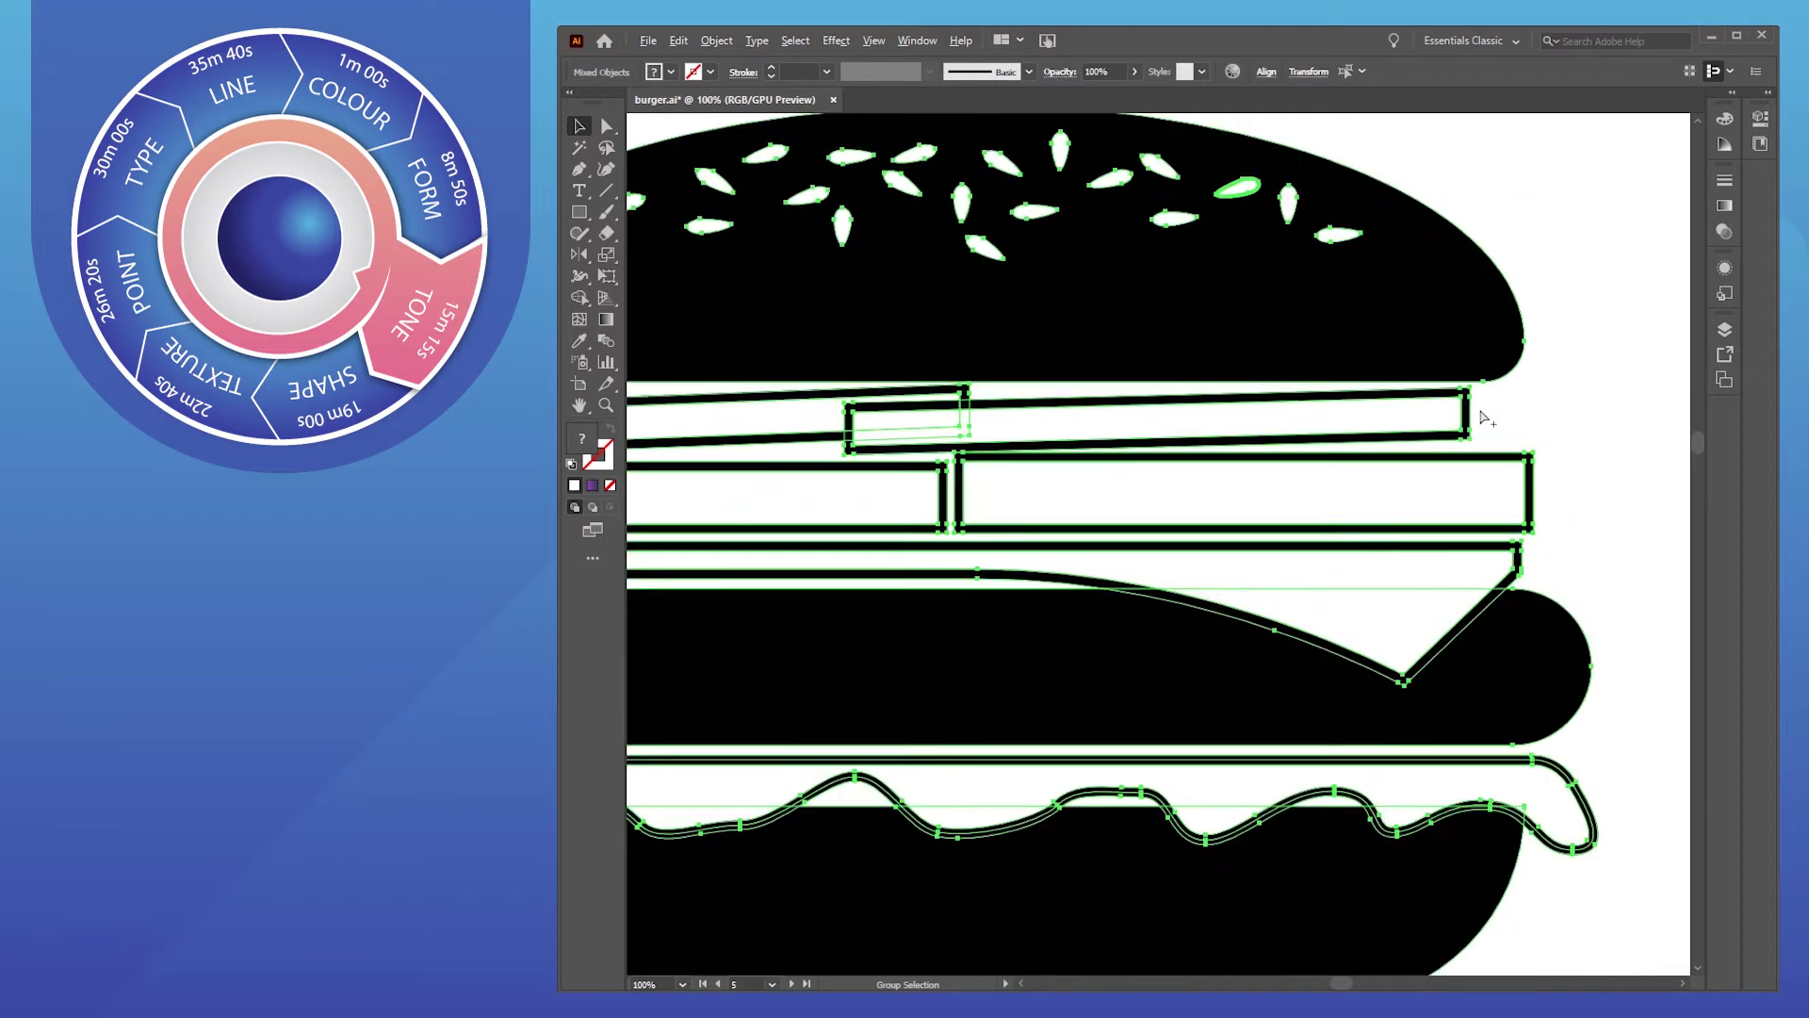
{"action": "scroll", "coordinate": [1482, 414], "scroll_direction": "up", "scroll_amount": 4}
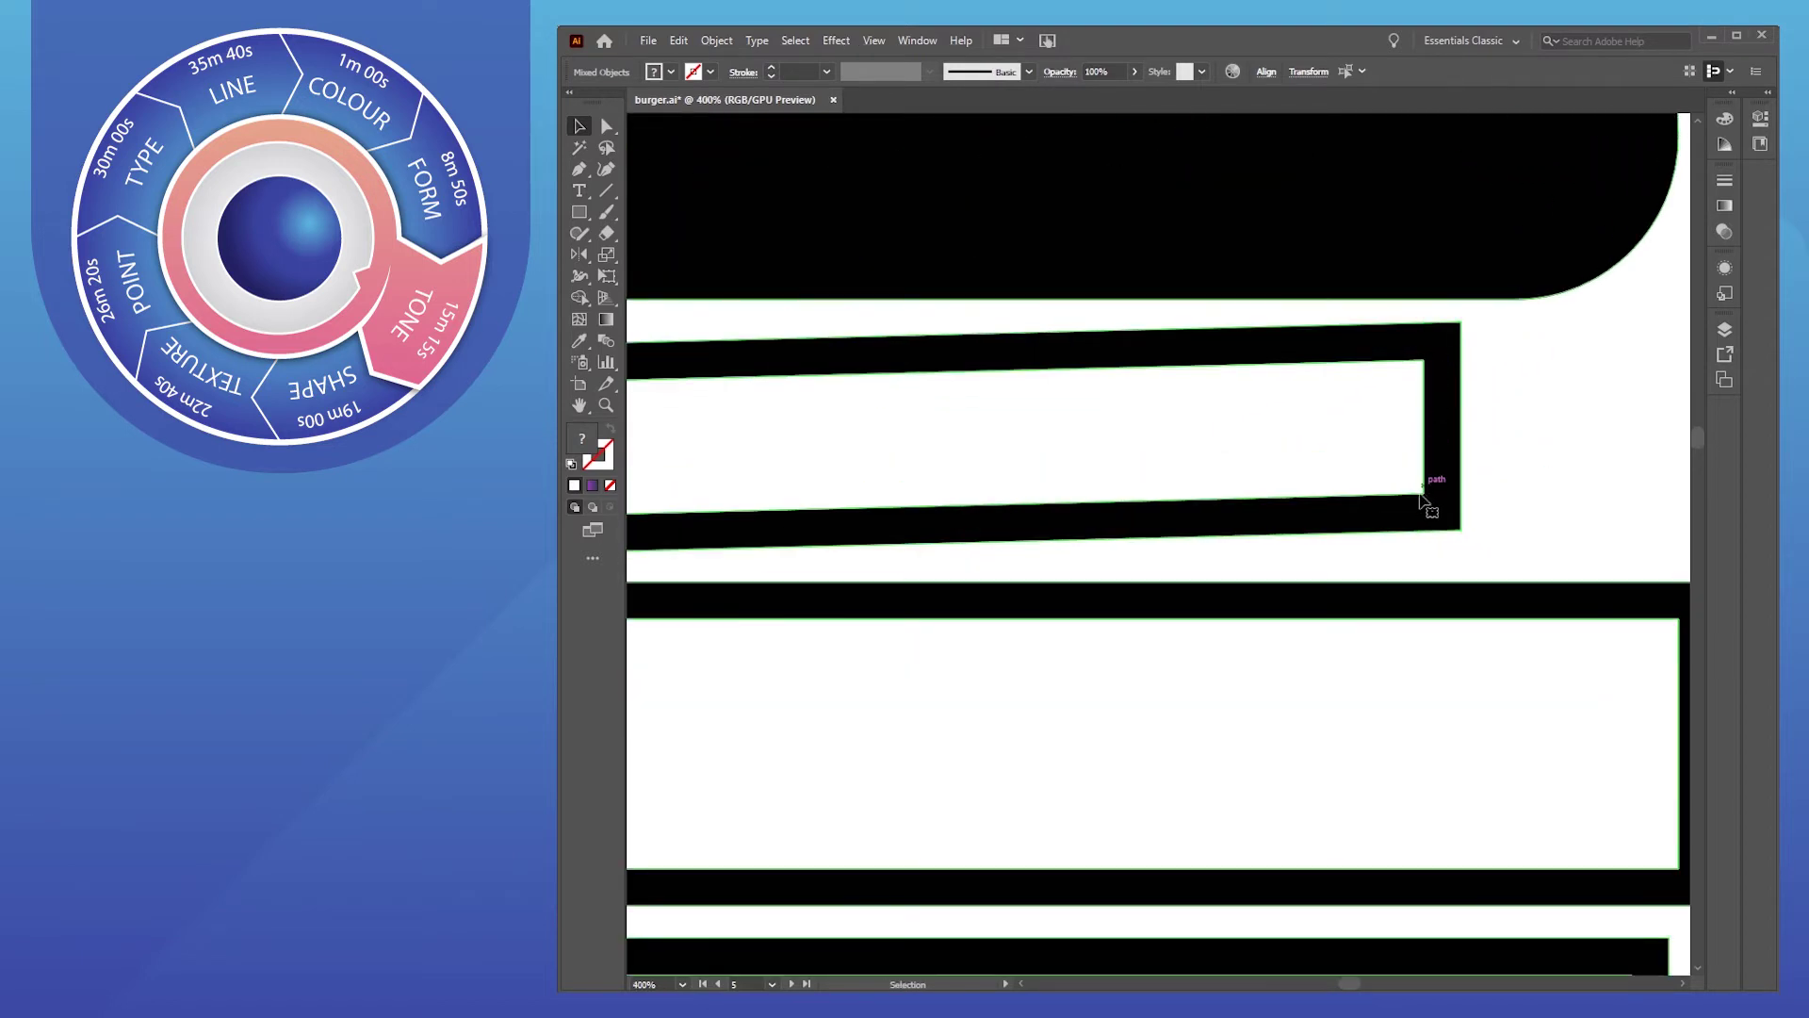
{"action": "scroll", "coordinate": [760, 597], "scroll_direction": "down", "scroll_amount": 5}
{"action": "left_click_drag", "start_coordinate": [828, 626], "coordinate": [1507, 491]}
{"action": "left_click_drag", "start_coordinate": [722, 178], "coordinate": [1591, 867]}
{"action": "left_click", "coordinate": [1660, 714]}
{"action": "key", "text": "a"}
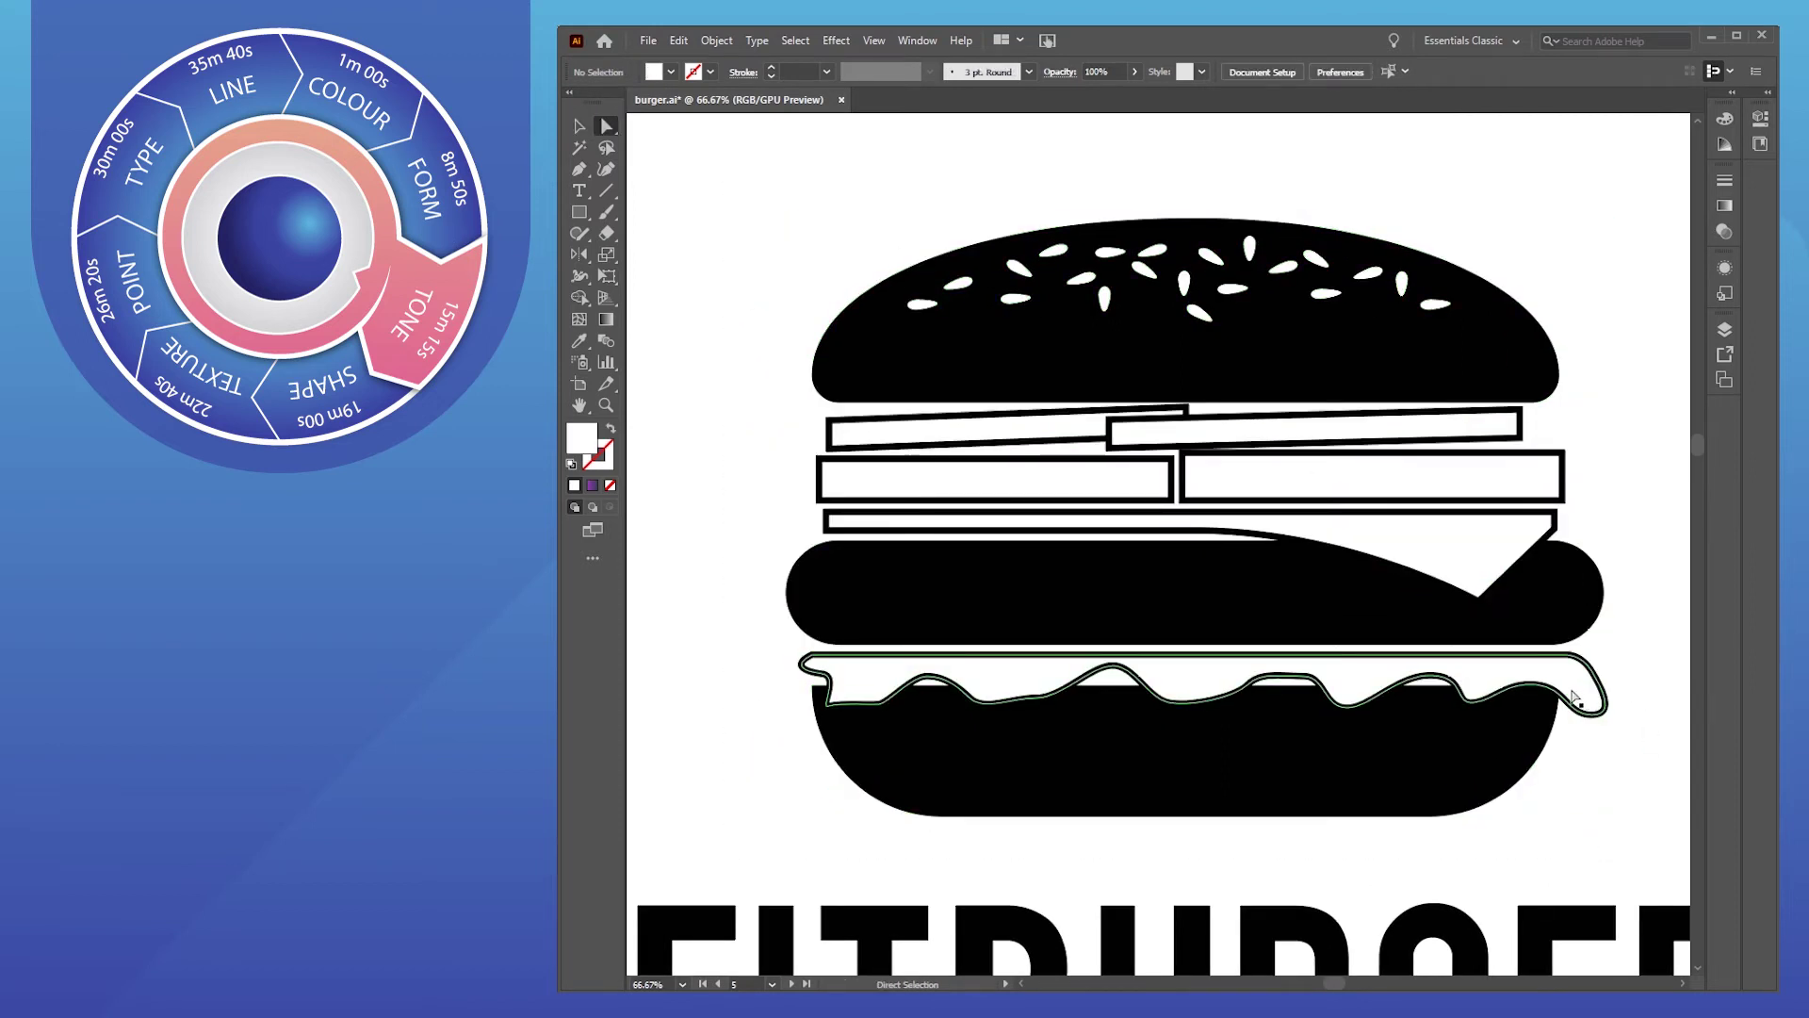
{"action": "left_click", "coordinate": [1497, 681]}
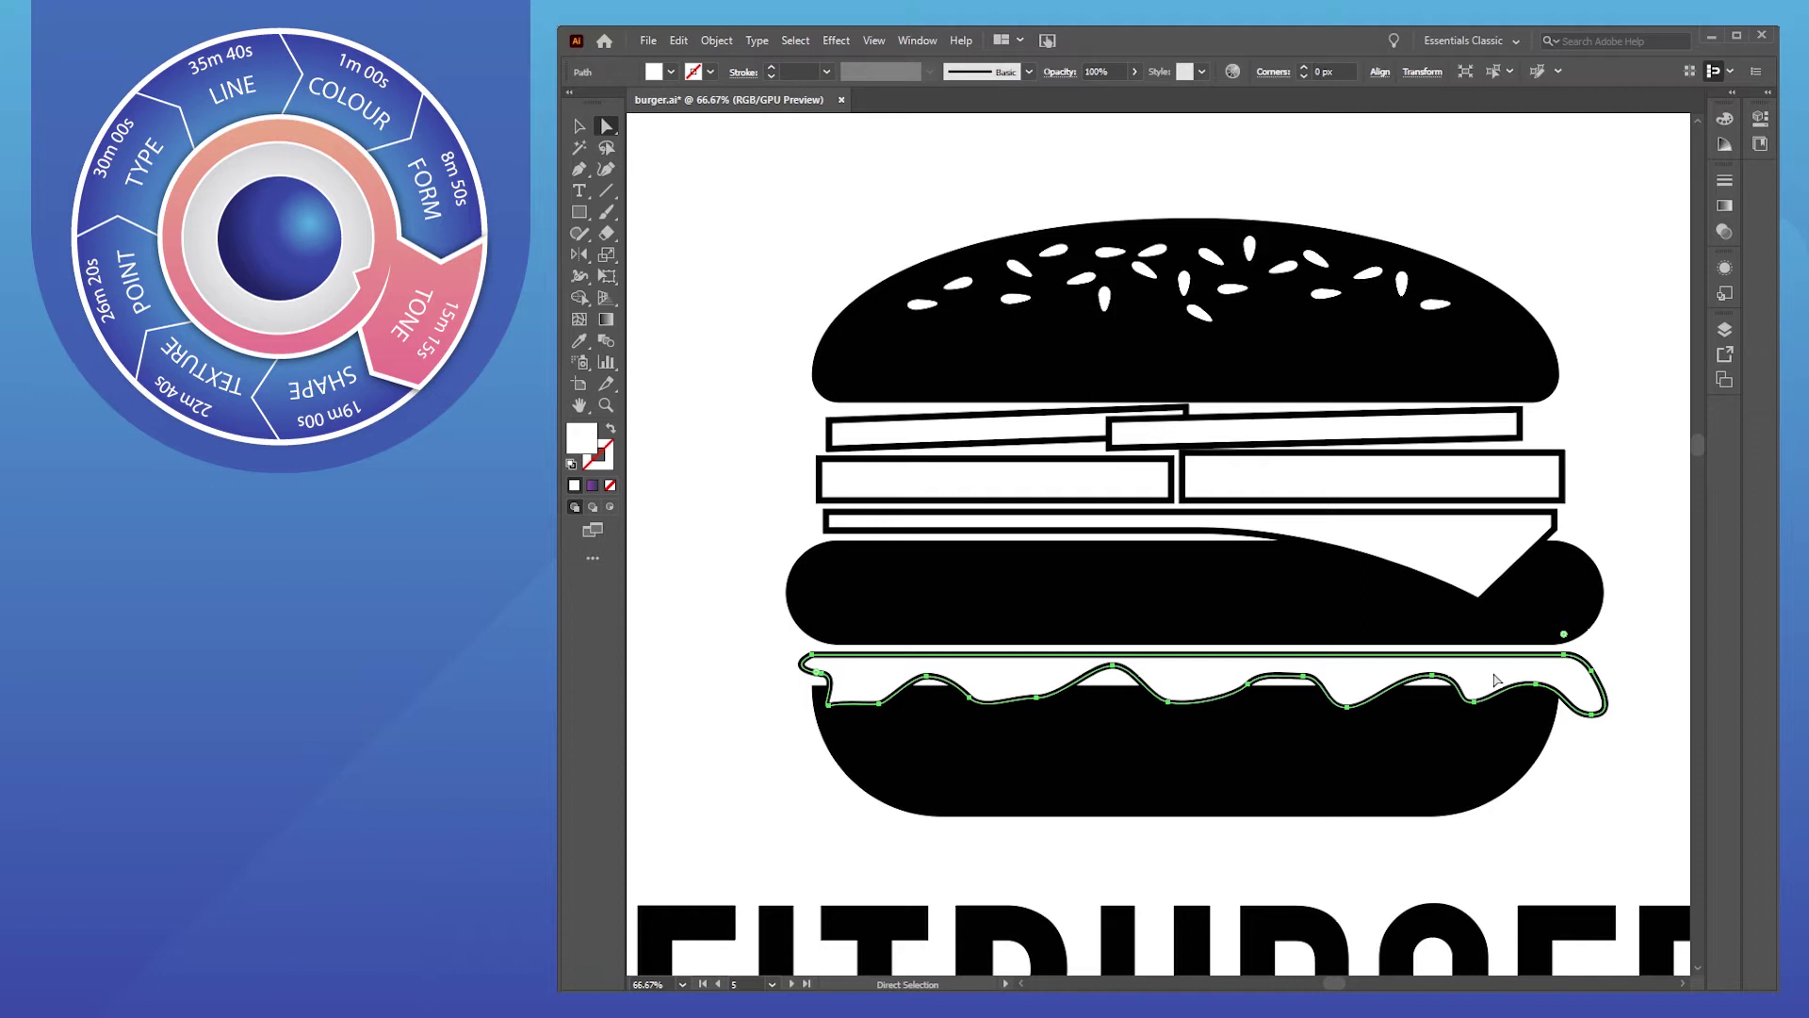
{"action": "mouse_move", "coordinate": [1470, 676]}
{"action": "left_mouse_down"}
{"action": "mouse_move", "coordinate": [1502, 606]}
{"action": "mouse_move", "coordinate": [1367, 612]}
{"action": "mouse_move", "coordinate": [1498, 660]}
{"action": "mouse_move", "coordinate": [1470, 676]}
{"action": "left_mouse_up"}
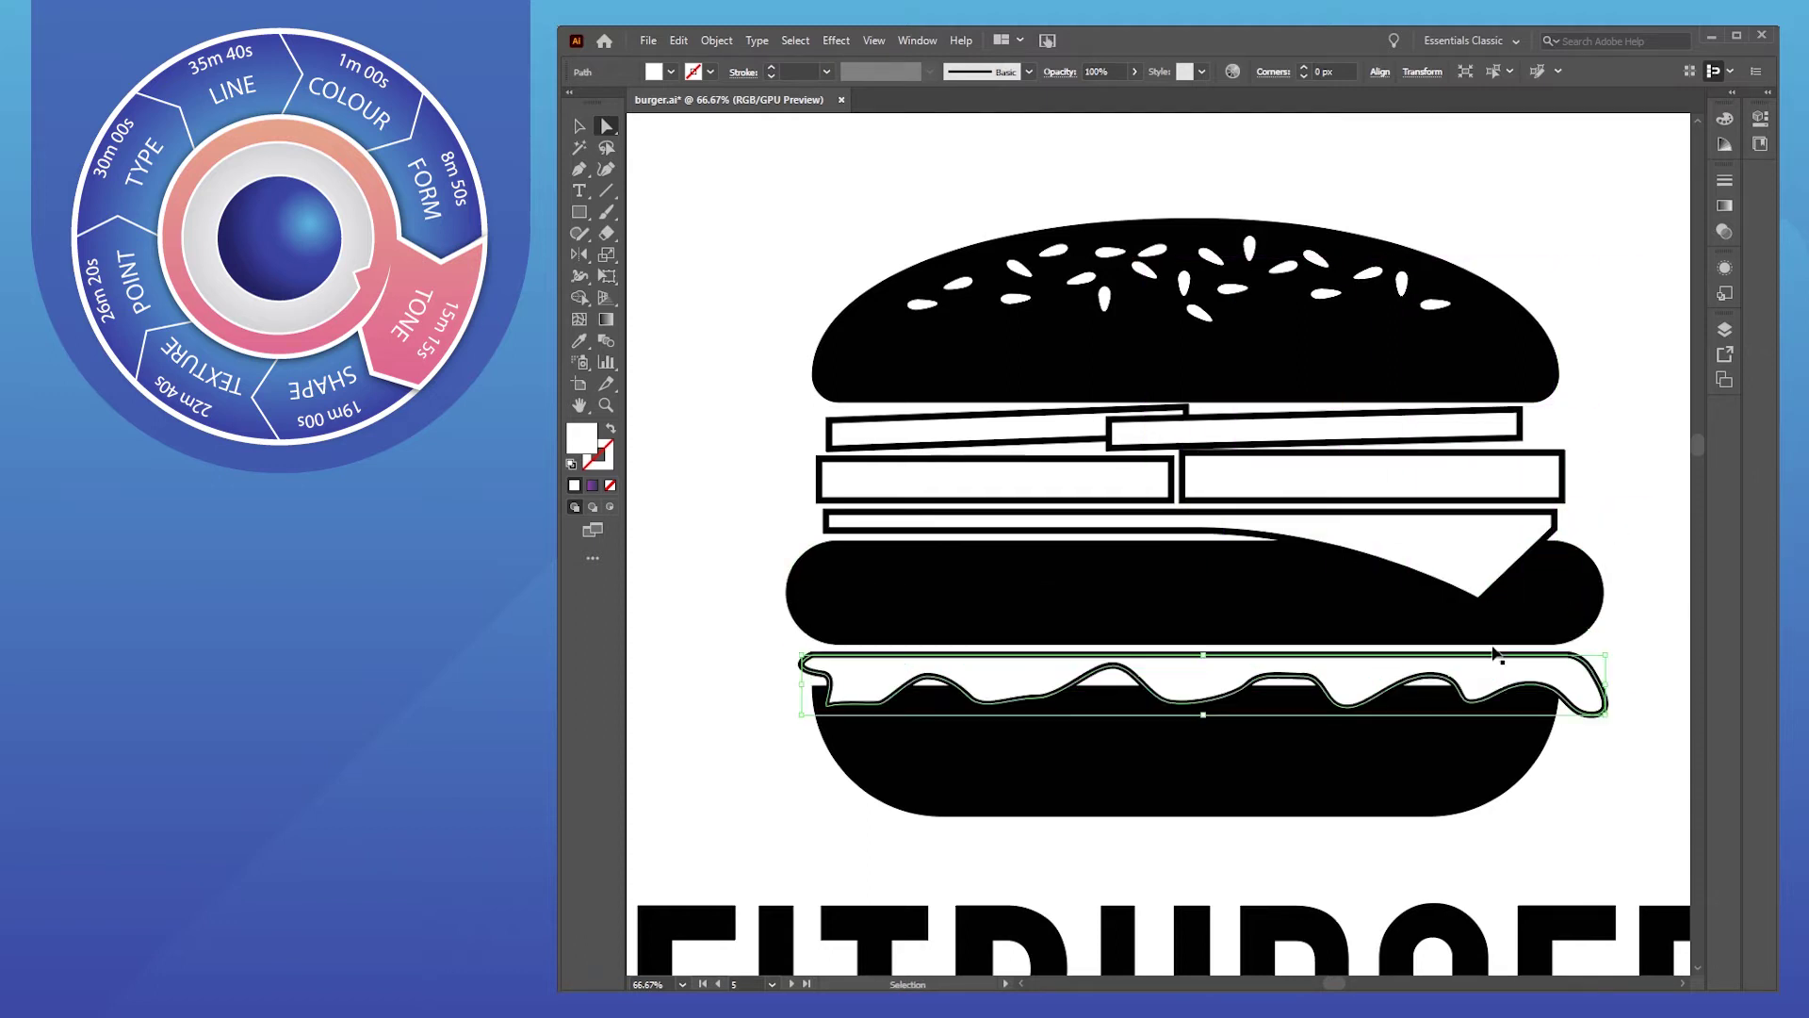
{"action": "left_click", "coordinate": [1274, 482]}
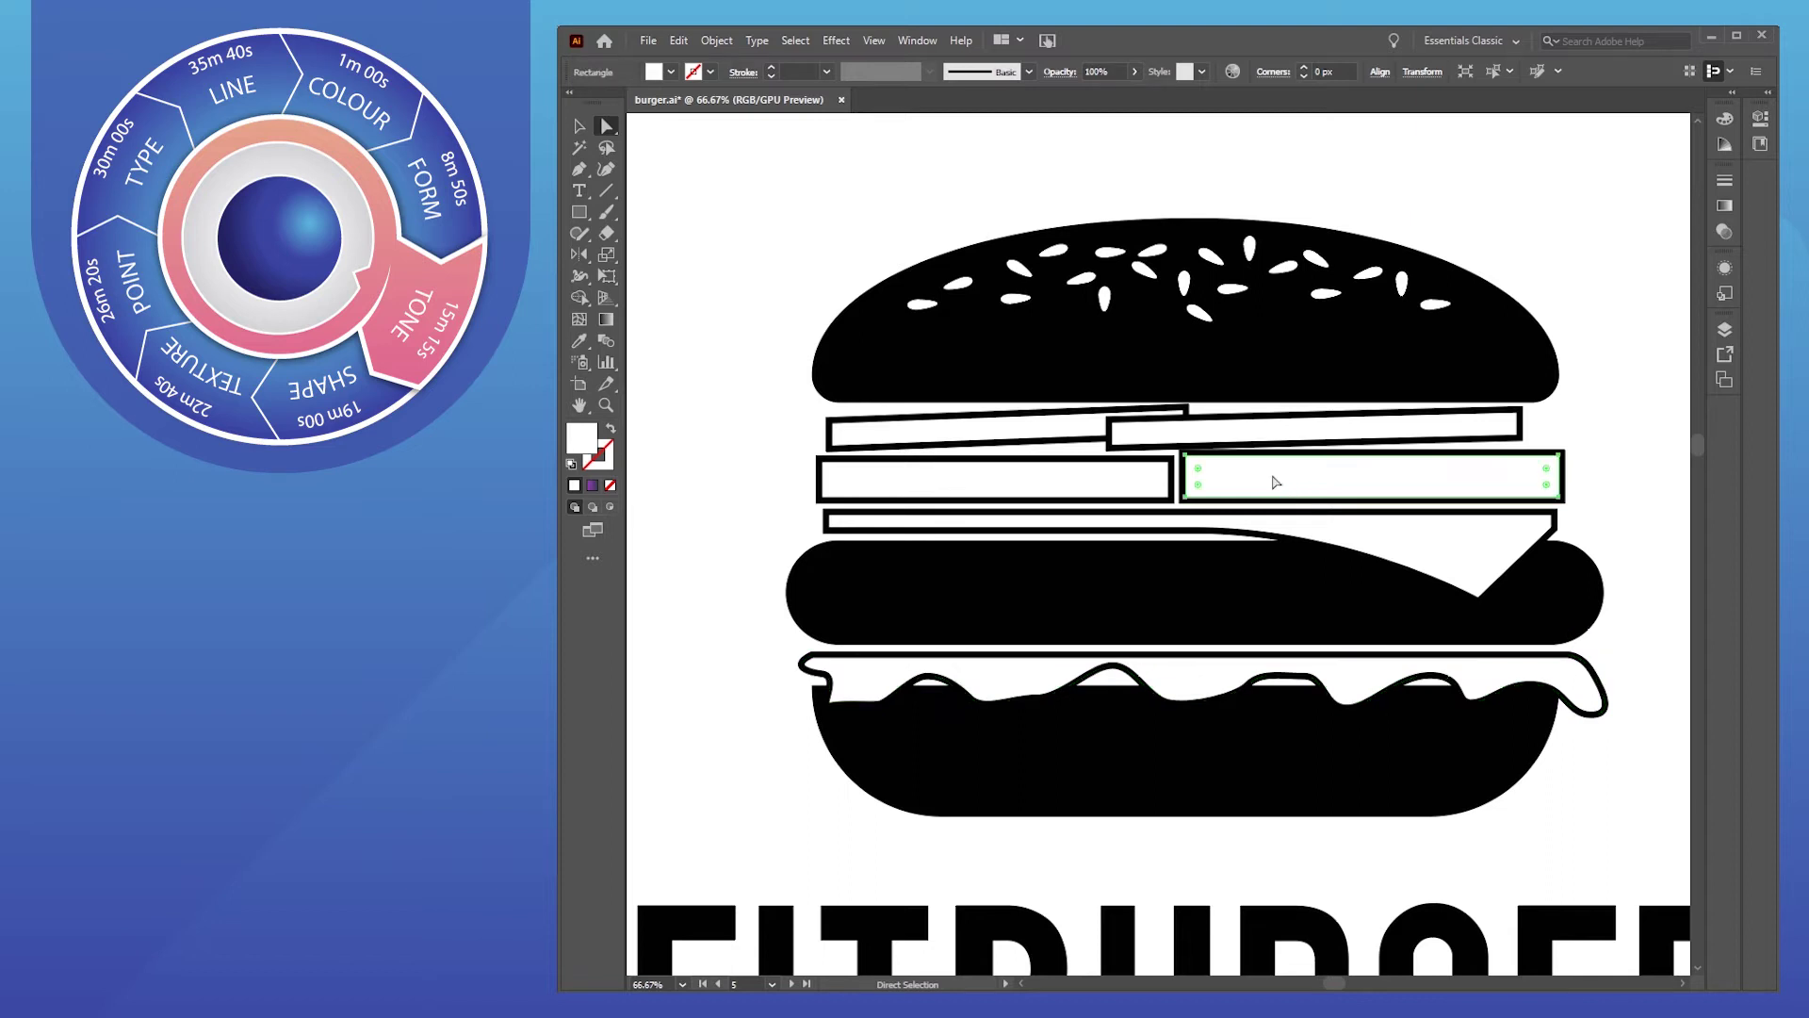
{"action": "key", "text": "ctrl+shift+a"}
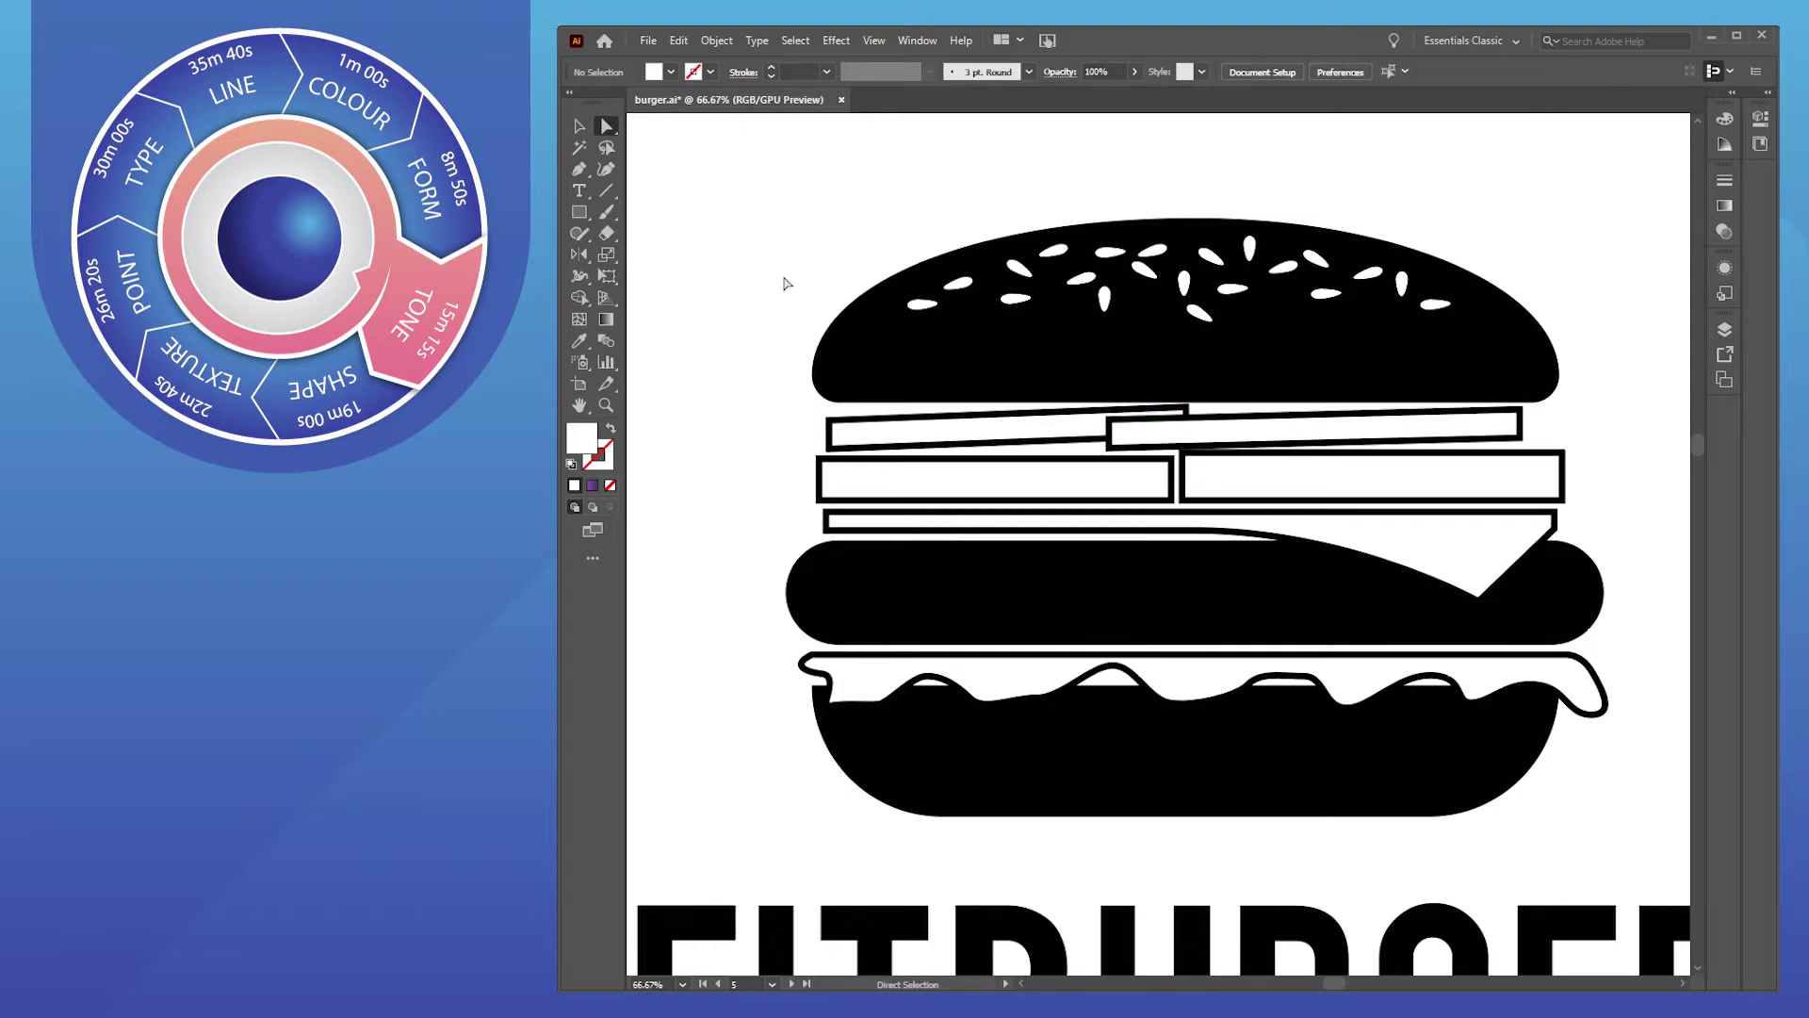
Shift-select every burger shape: buns, slices, cheese, patty and lettuce
{"action": "left_click", "coordinate": [914, 385]}
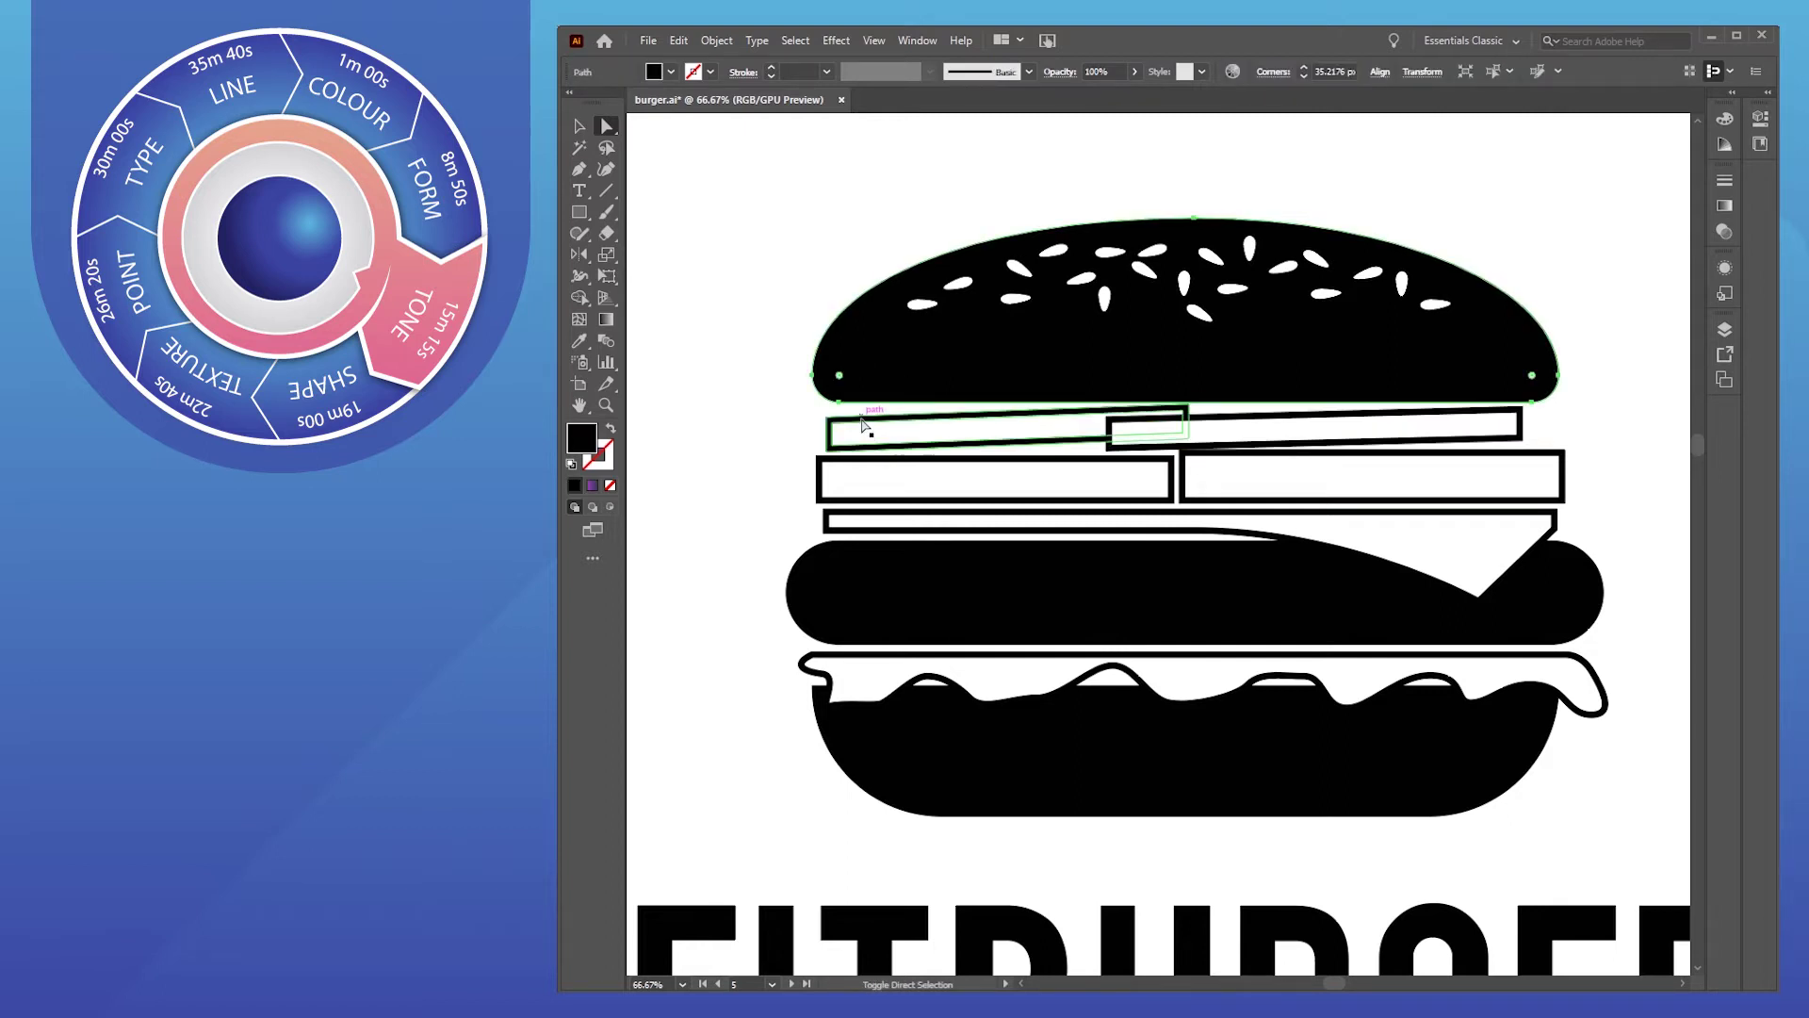
{"action": "left_click", "coordinate": [862, 424]}
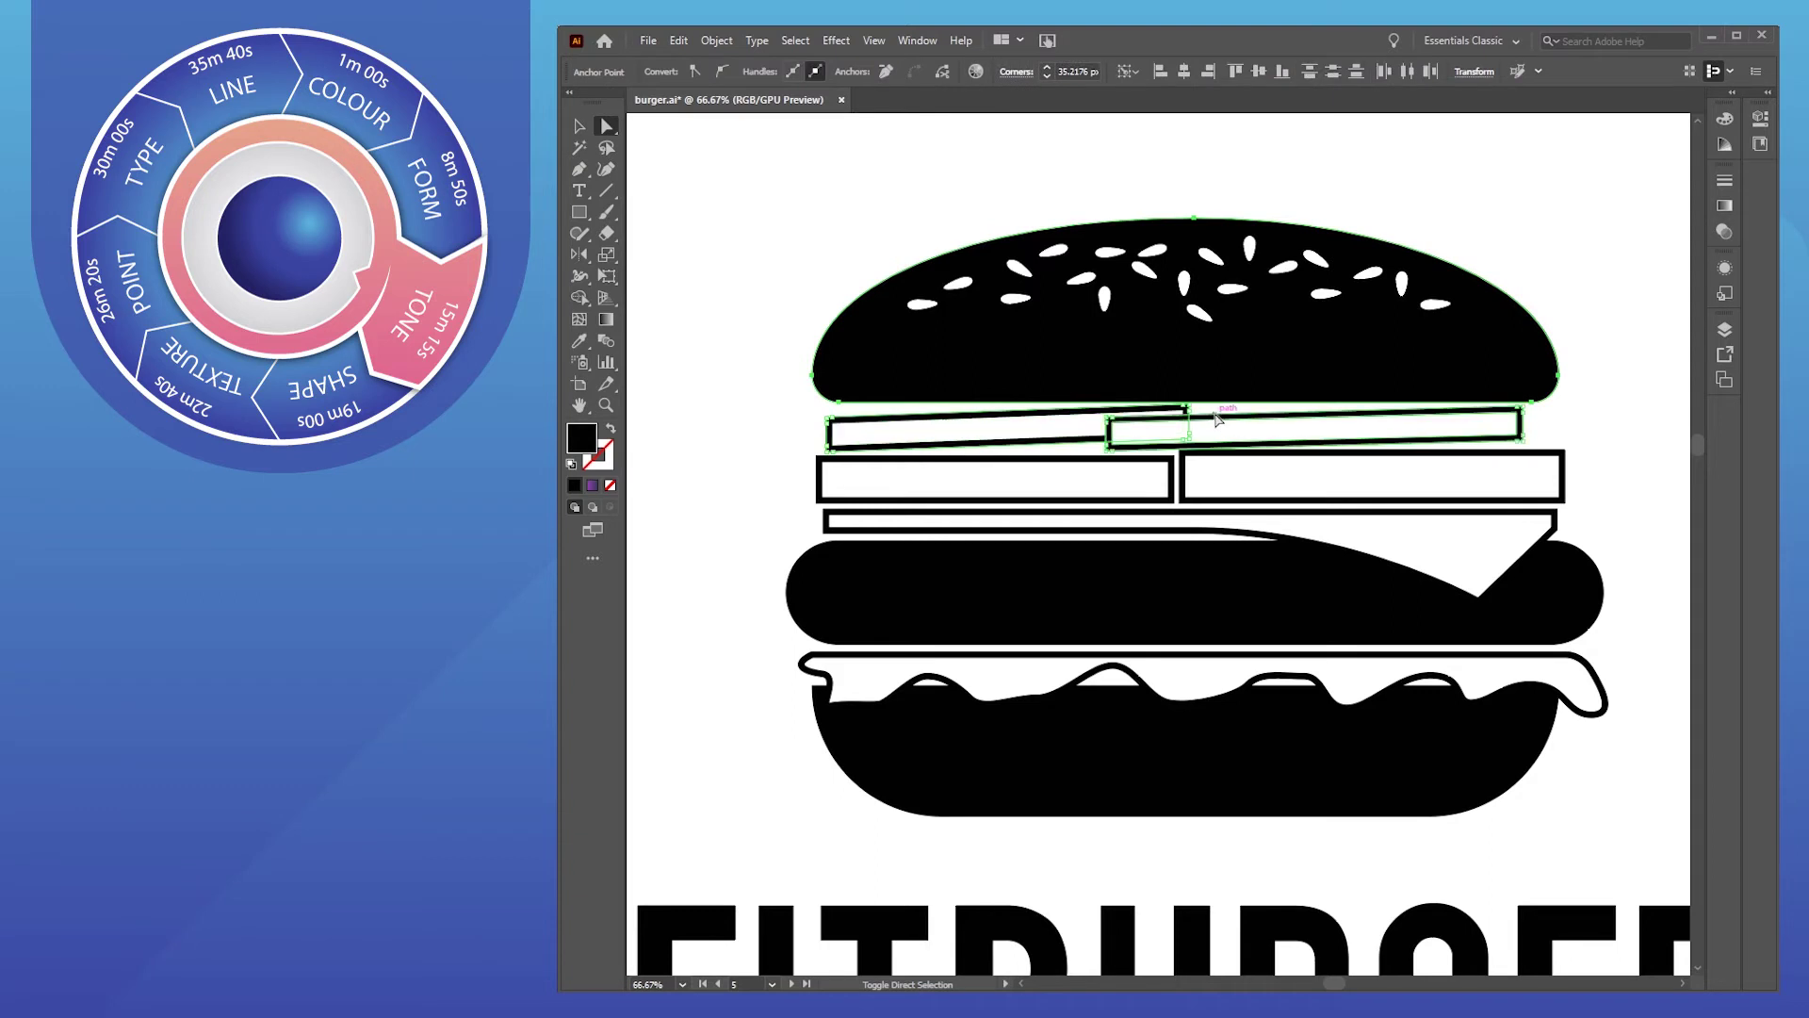
{"action": "left_click", "coordinate": [1140, 462], "text": "shift"}
{"action": "left_click", "coordinate": [1565, 461], "text": "shift"}
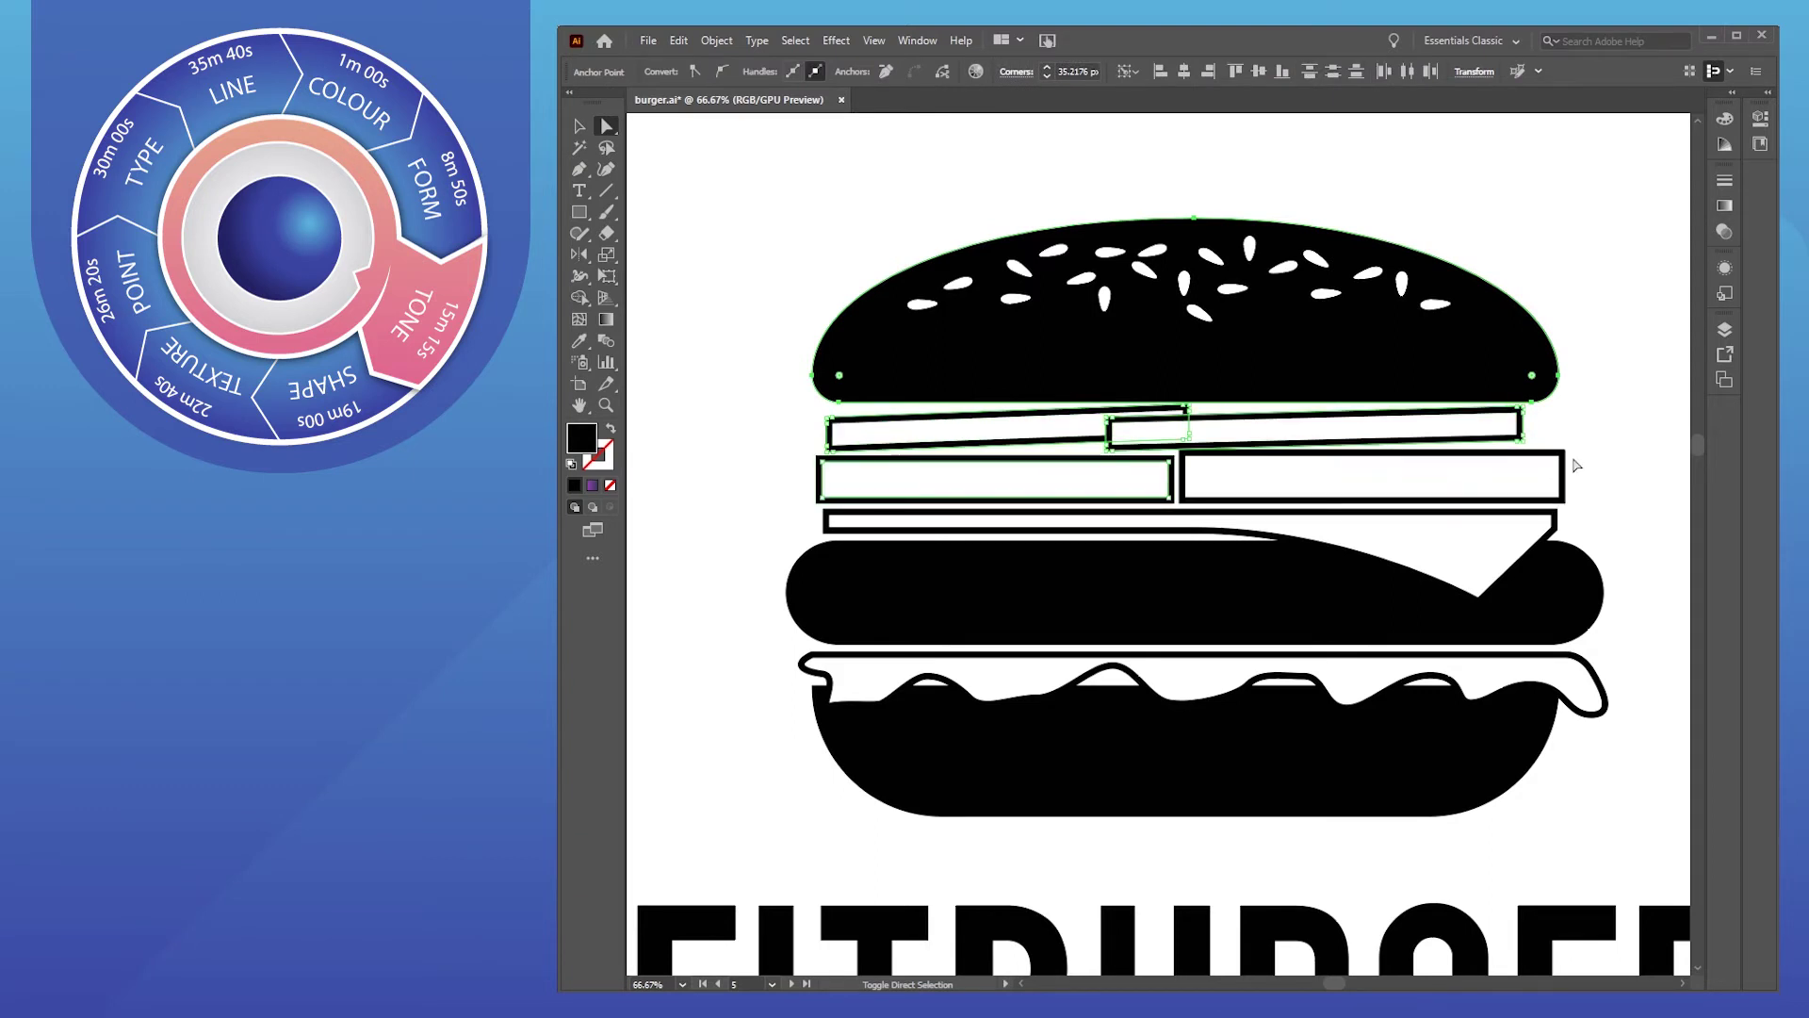
{"action": "left_click", "coordinate": [1554, 528], "text": "shift"}
{"action": "left_click", "coordinate": [1553, 520], "text": "shift"}
{"action": "left_click", "coordinate": [1600, 594], "text": "shift"}
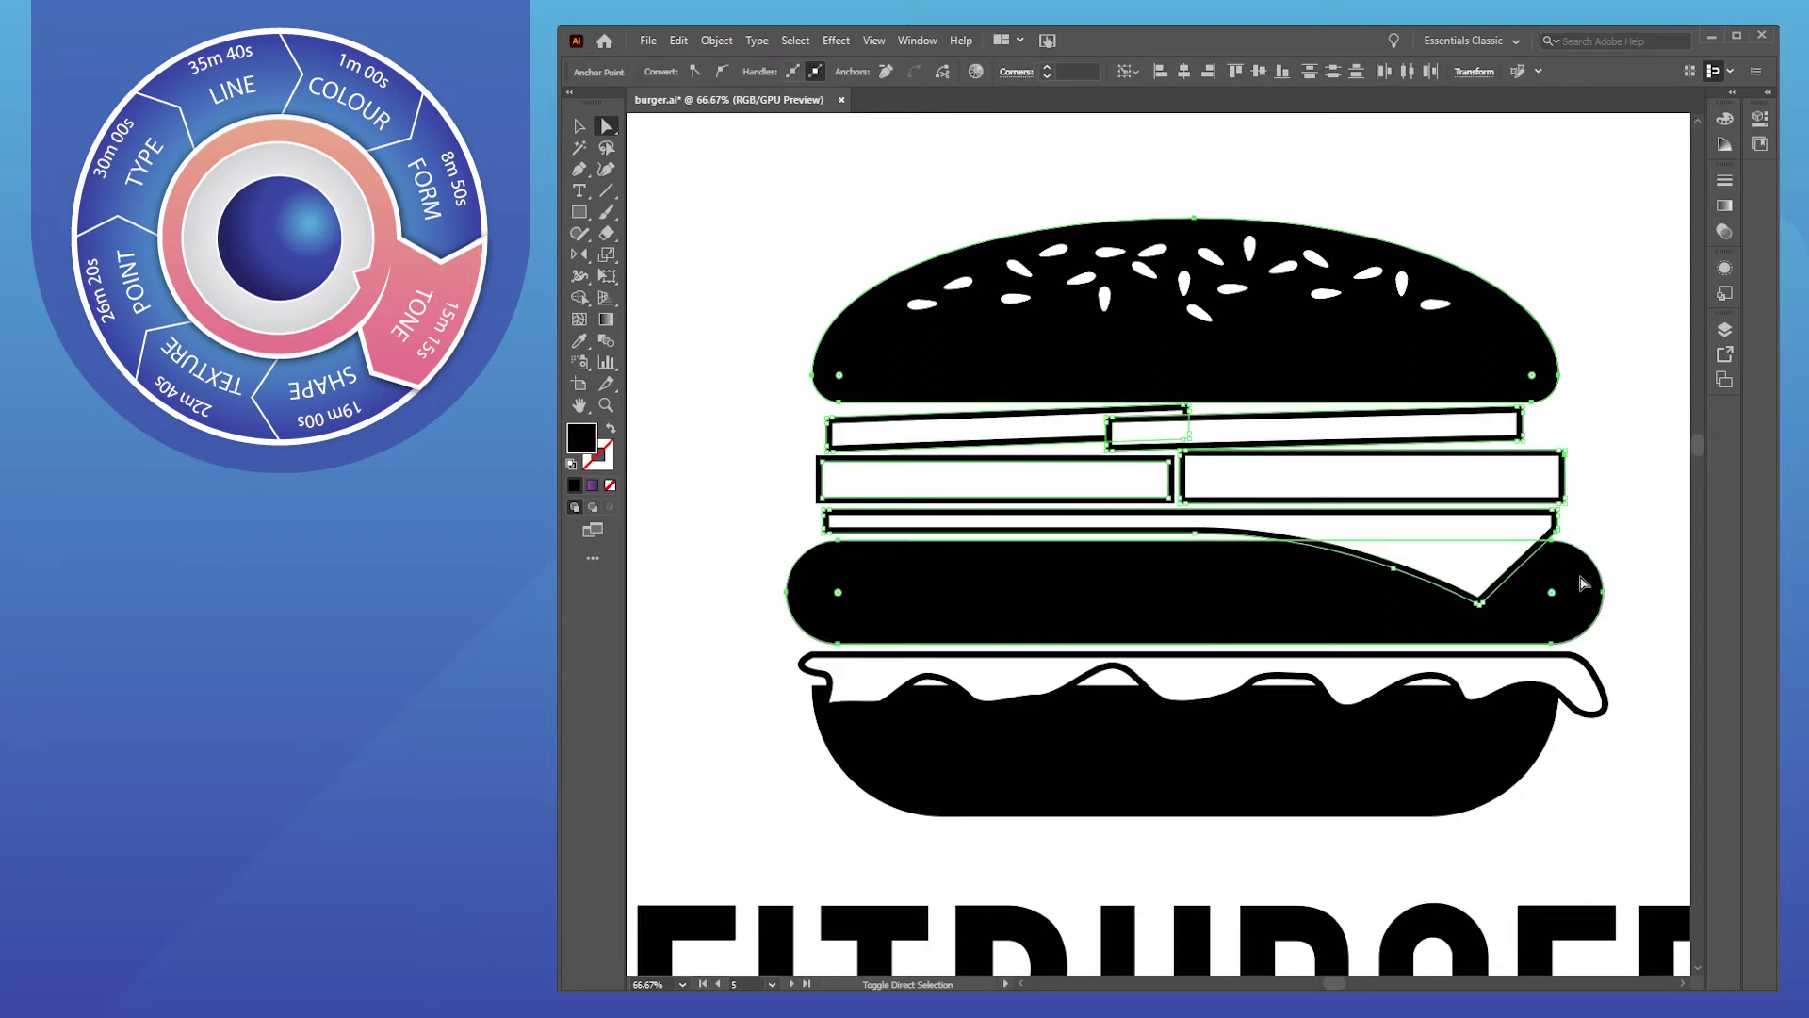
{"action": "left_click", "coordinate": [1591, 681], "text": "shift"}
{"action": "left_click", "coordinate": [1591, 681], "text": "shift"}
{"action": "left_click", "coordinate": [1531, 741], "text": "shift"}
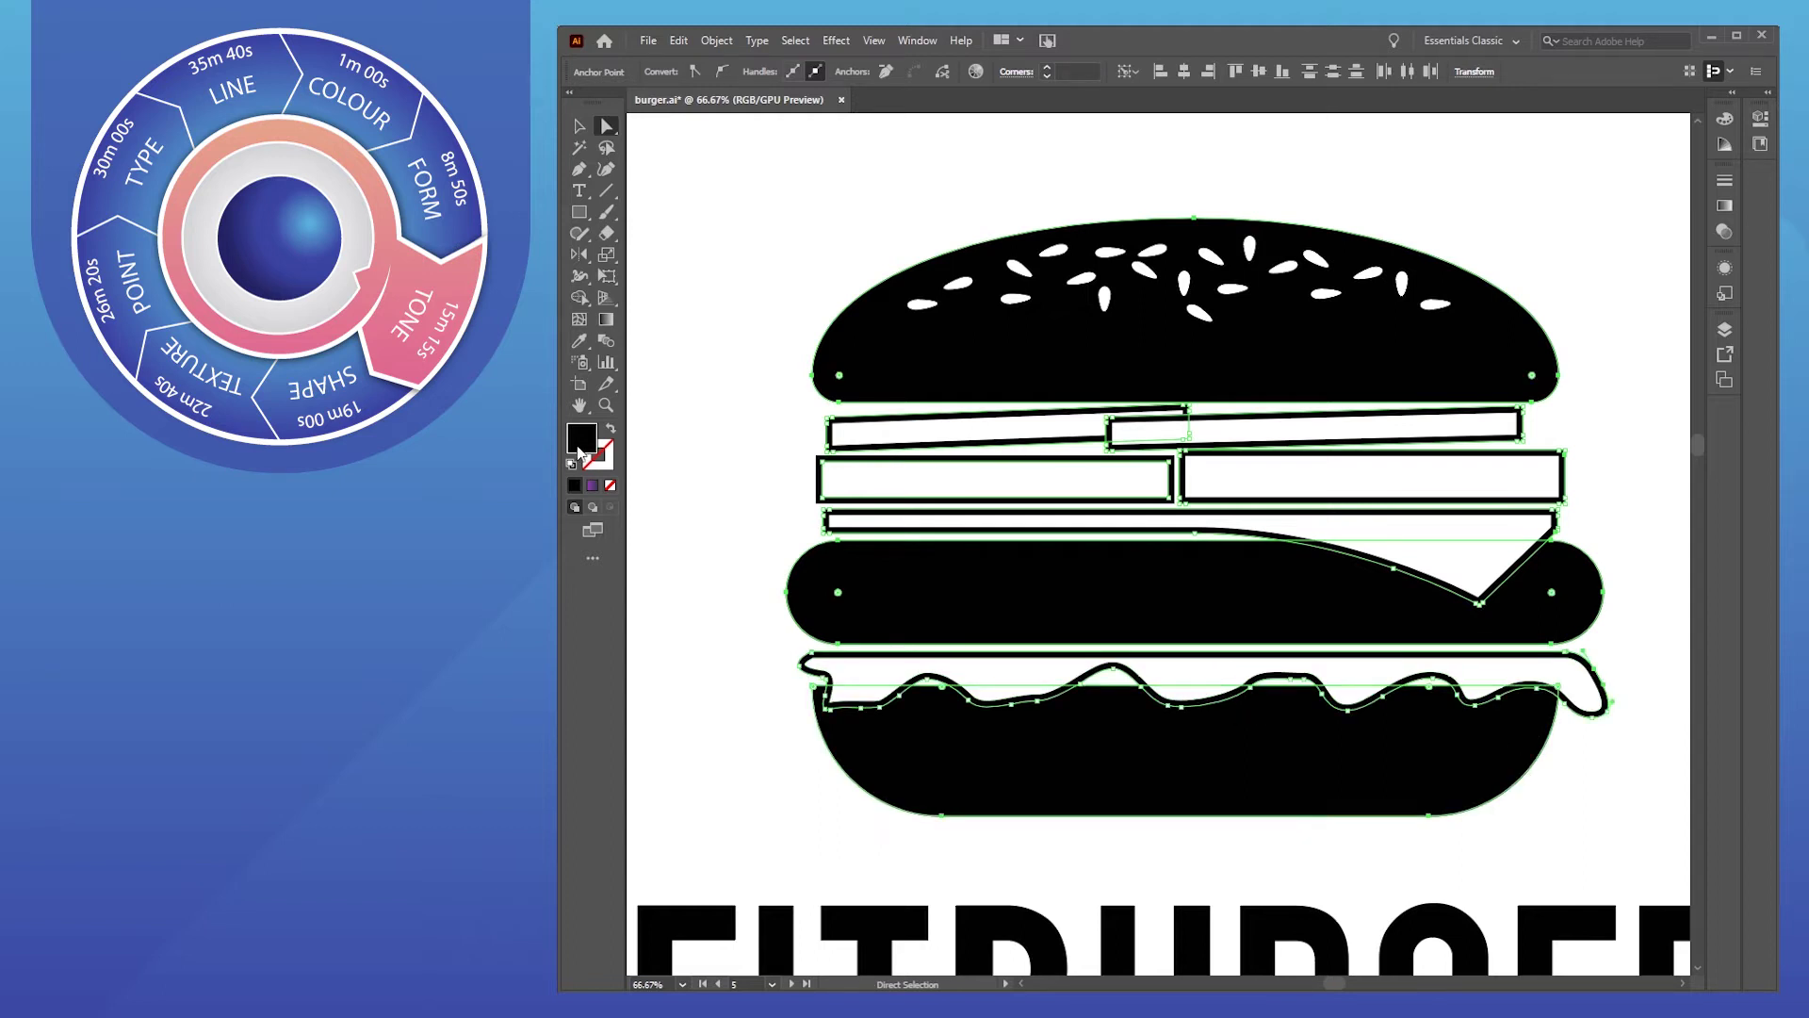
Apply a gradient fill and make its left stop a pinkish purple (R 202)
{"action": "left_click", "coordinate": [592, 486]}
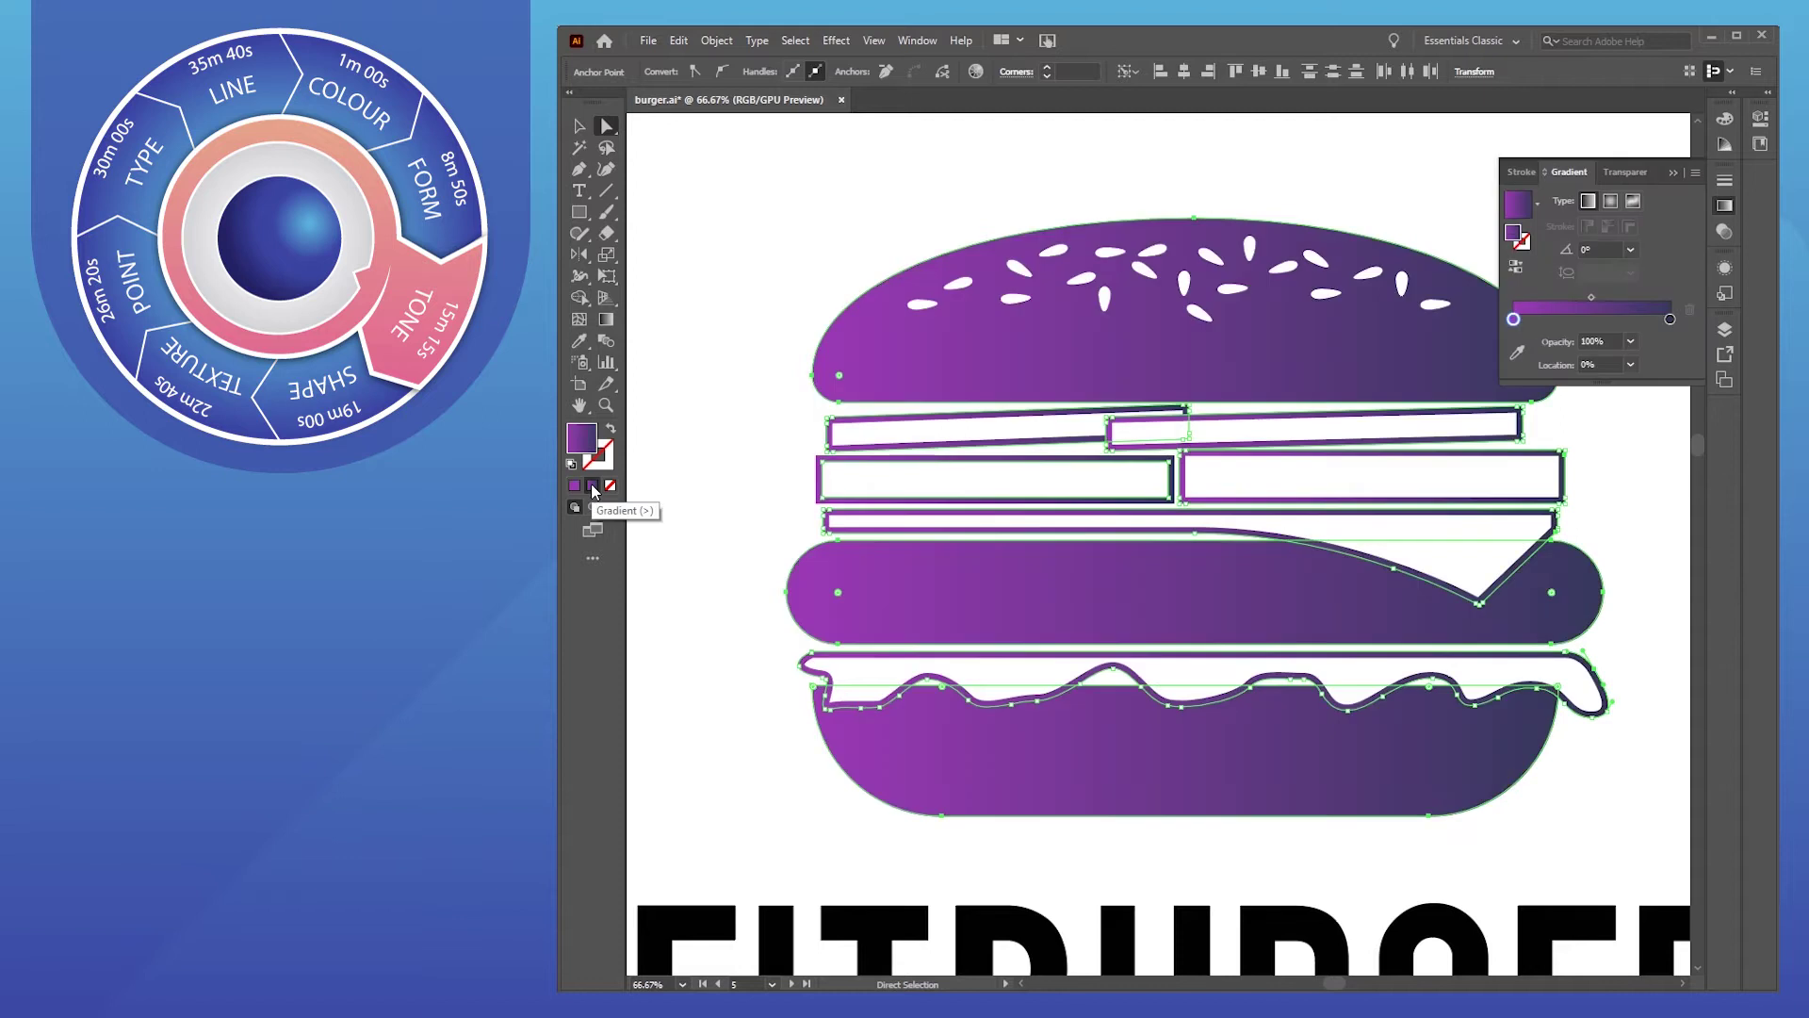
{"action": "left_click", "coordinate": [1674, 173]}
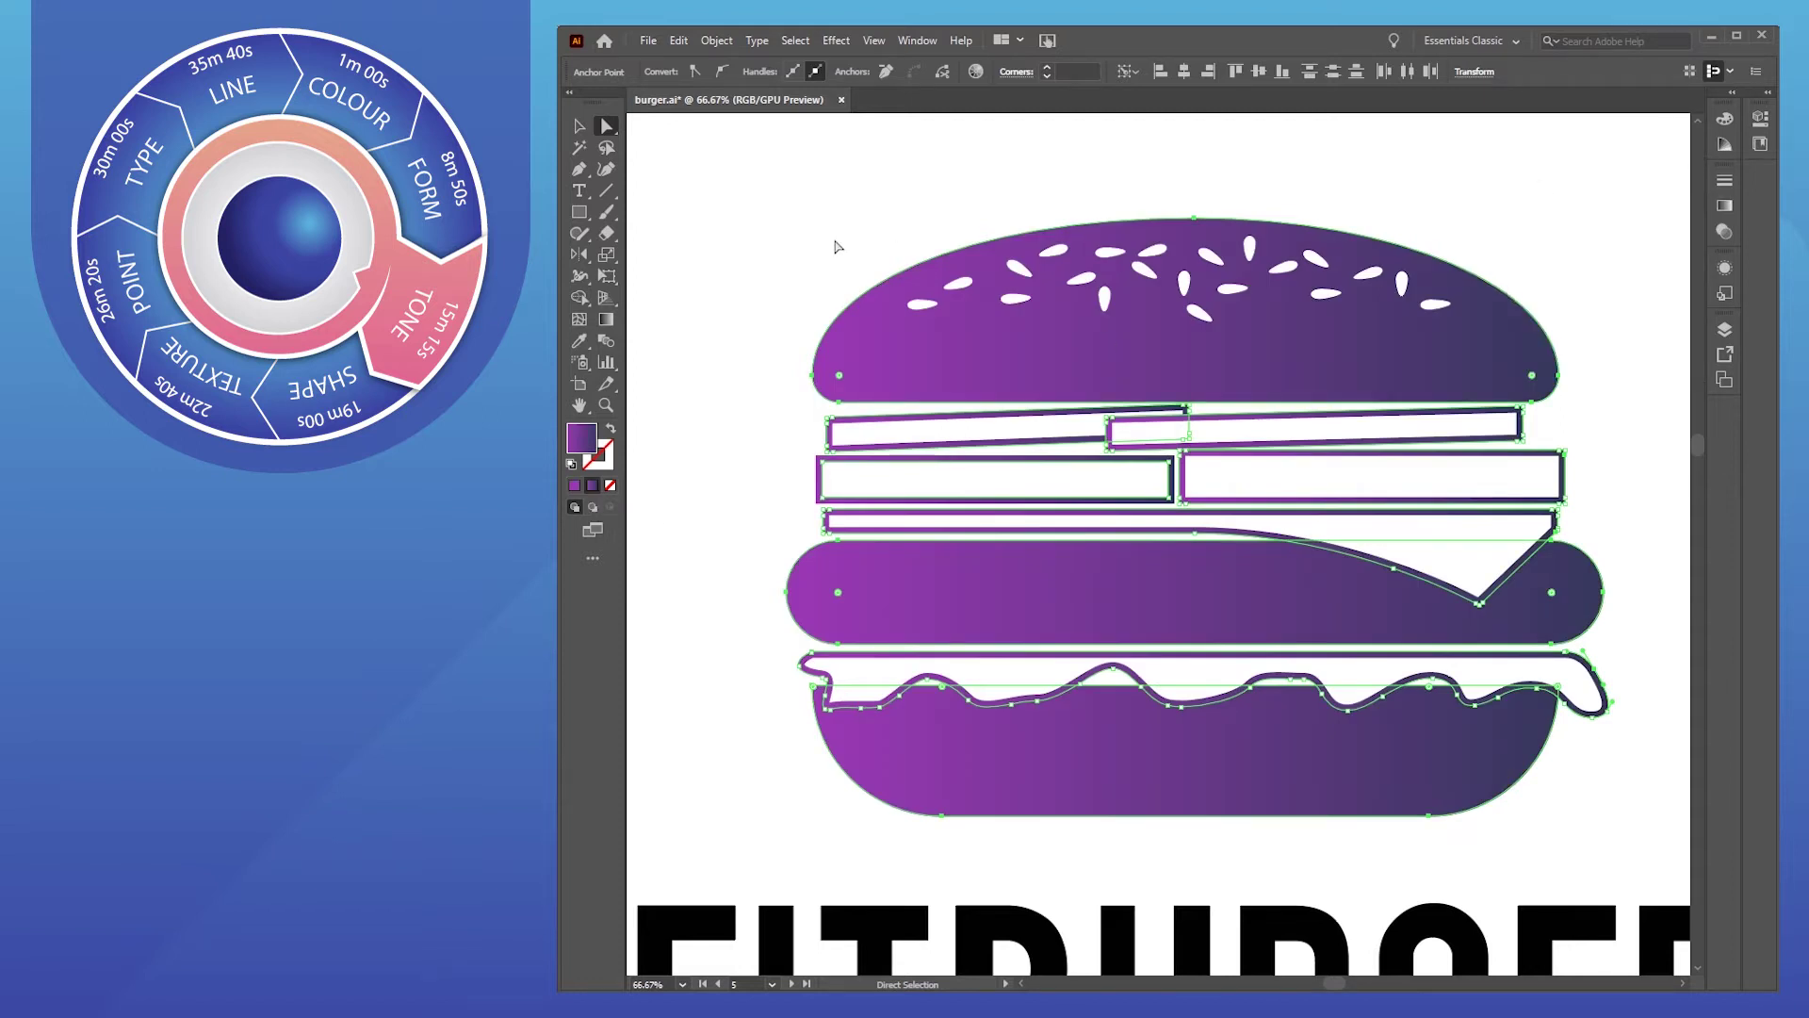
{"action": "left_click", "coordinate": [1722, 207]}
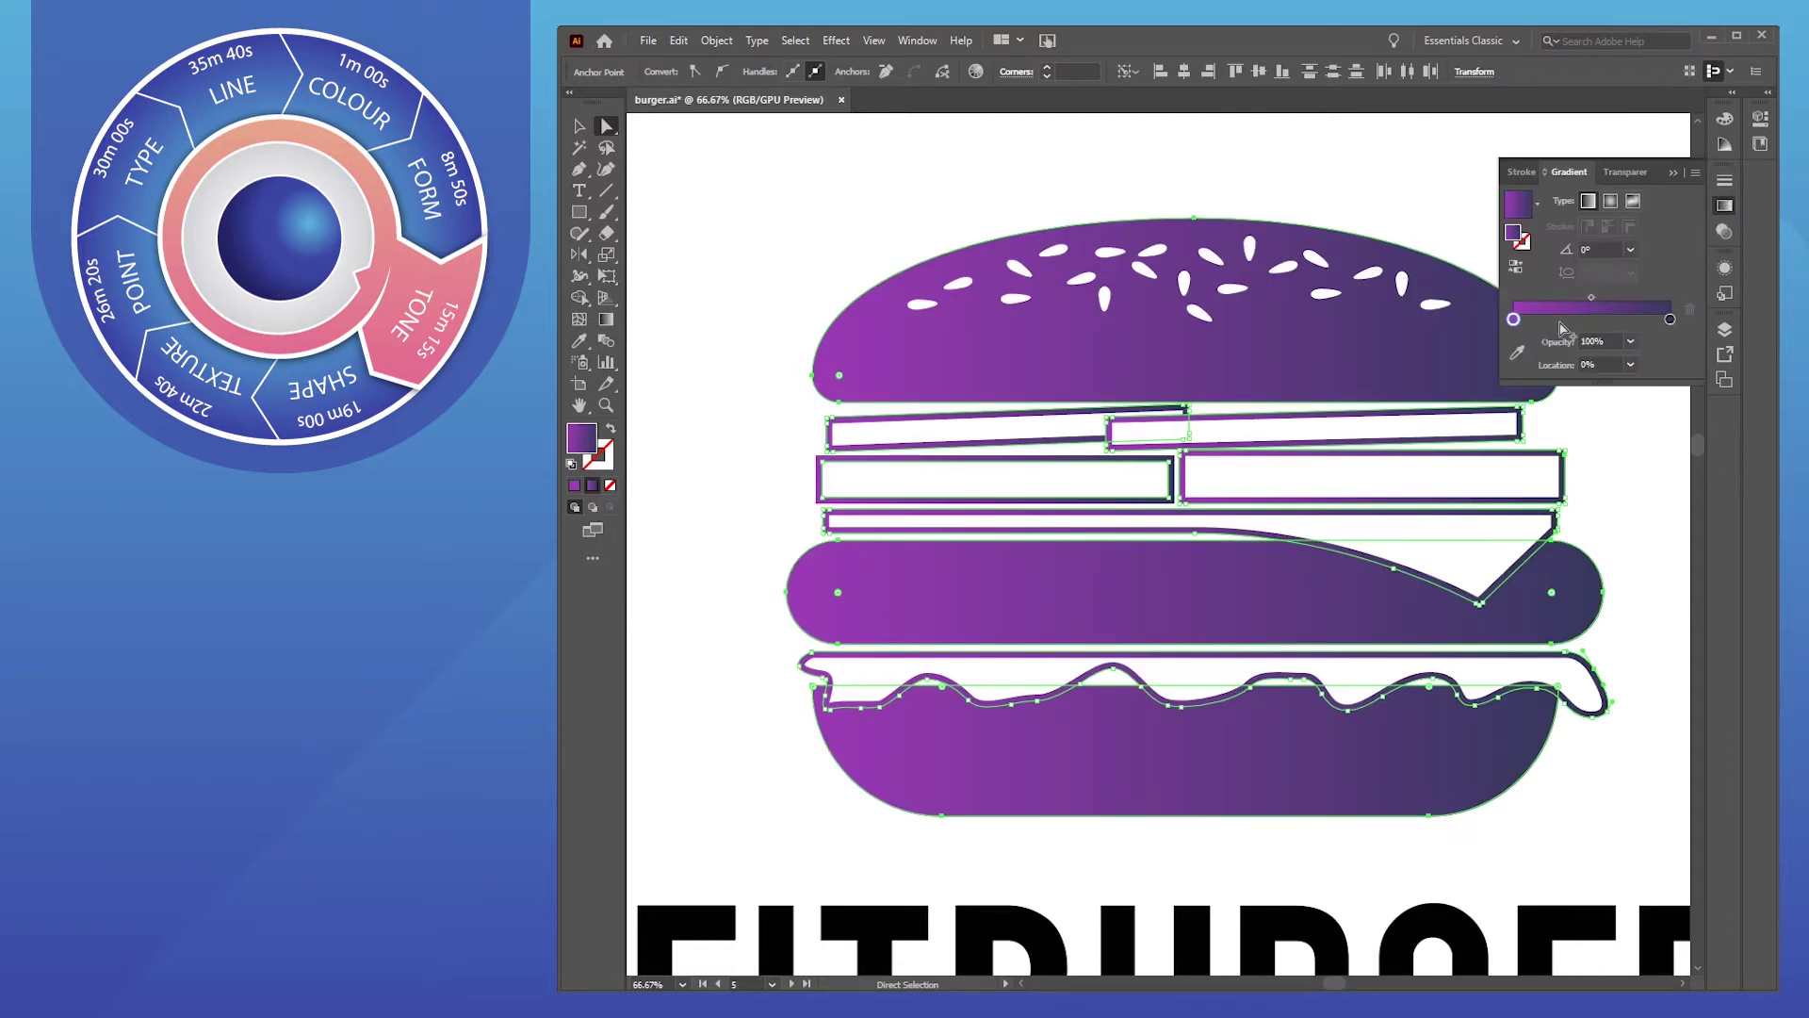
{"action": "double_click", "coordinate": [1514, 320]}
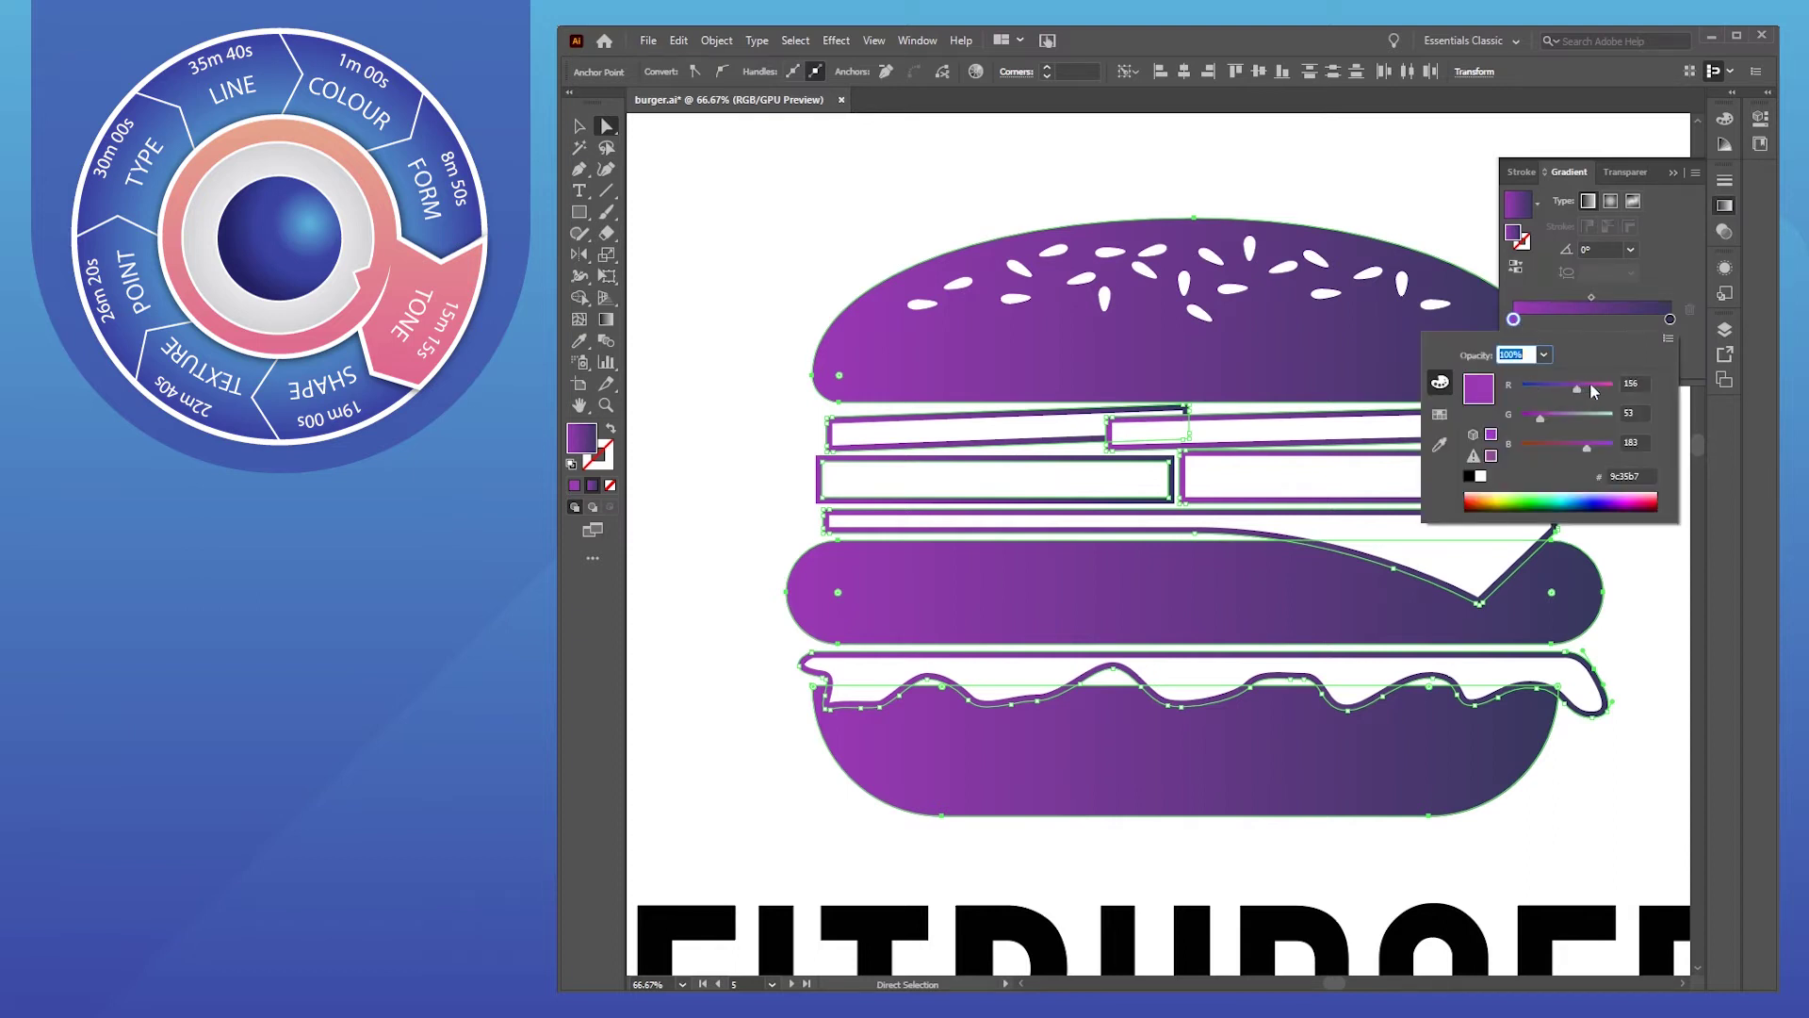
{"action": "left_click", "coordinate": [1591, 386]}
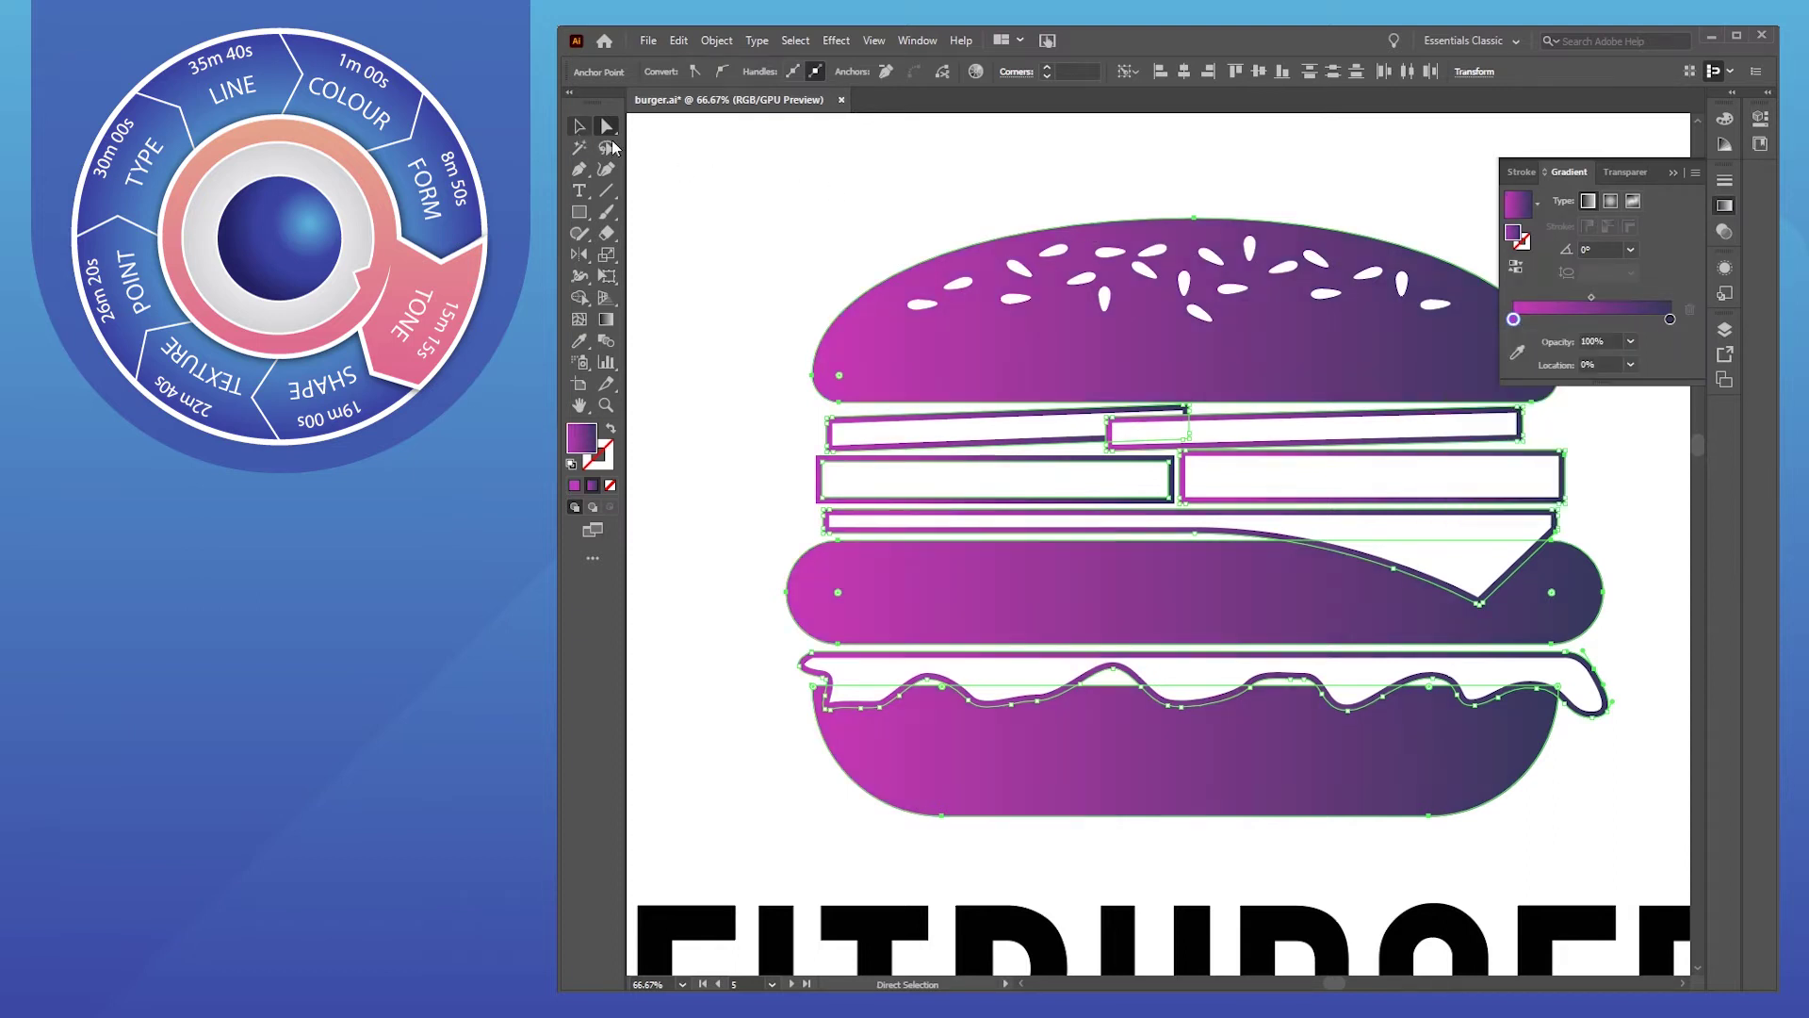
{"action": "left_click", "coordinate": [795, 170]}
{"action": "left_click", "coordinate": [1674, 173]}
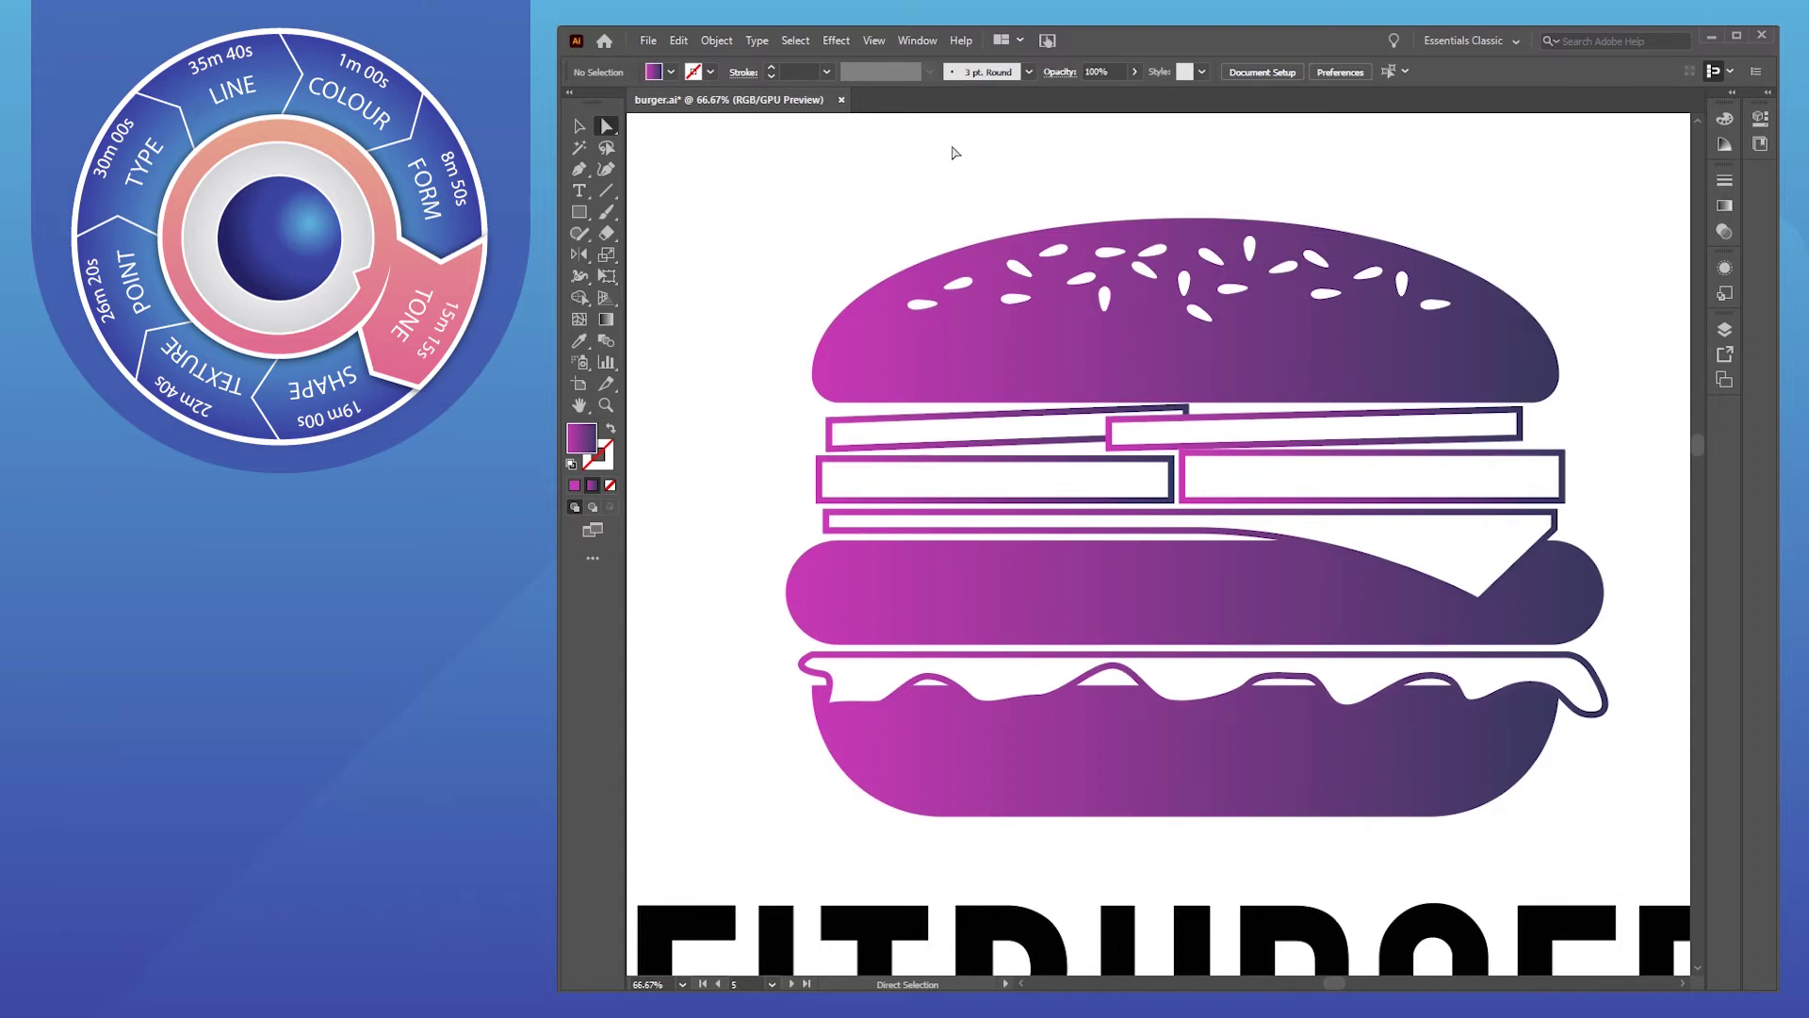
{"action": "scroll", "coordinate": [1042, 484], "scroll_direction": "down", "scroll_amount": 2}
{"action": "scroll", "coordinate": [1243, 560], "scroll_direction": "up", "scroll_amount": 1}
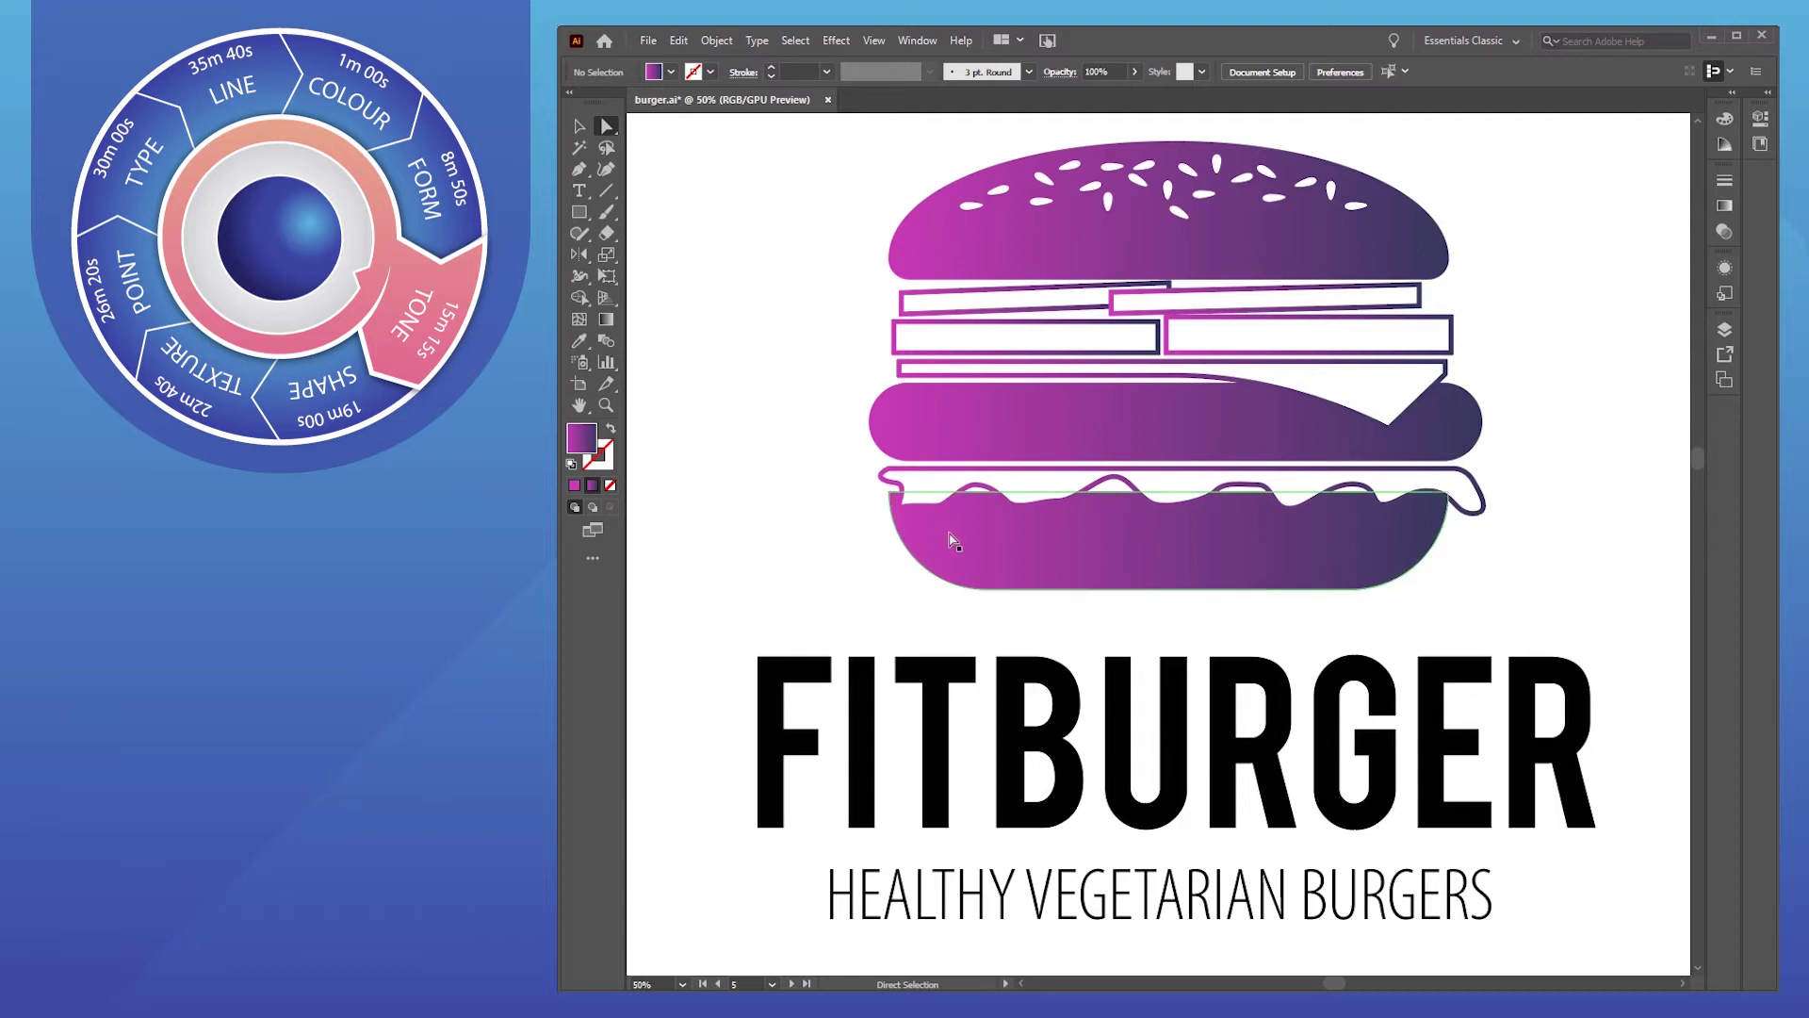
{"action": "left_click", "coordinate": [1044, 556]}
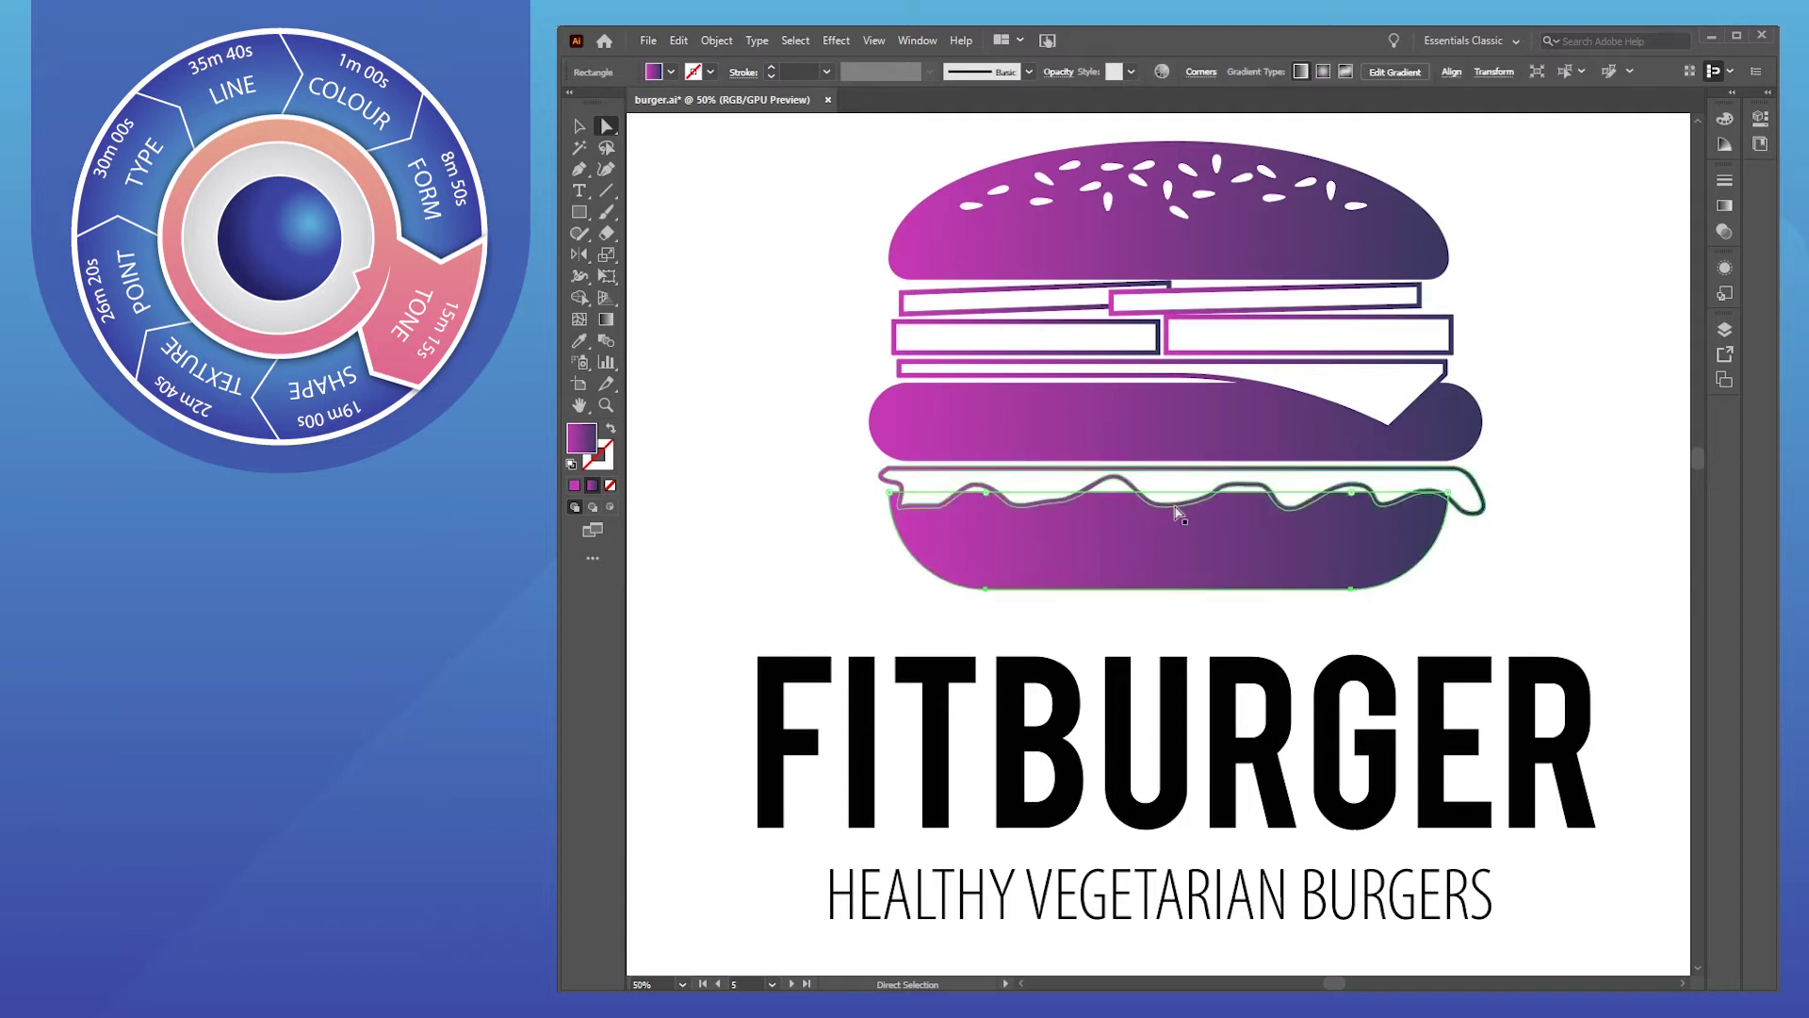
Select all same-fill burger pieces and drag one diagonal gradient across them, purple lower left
{"action": "left_click", "coordinate": [795, 41]}
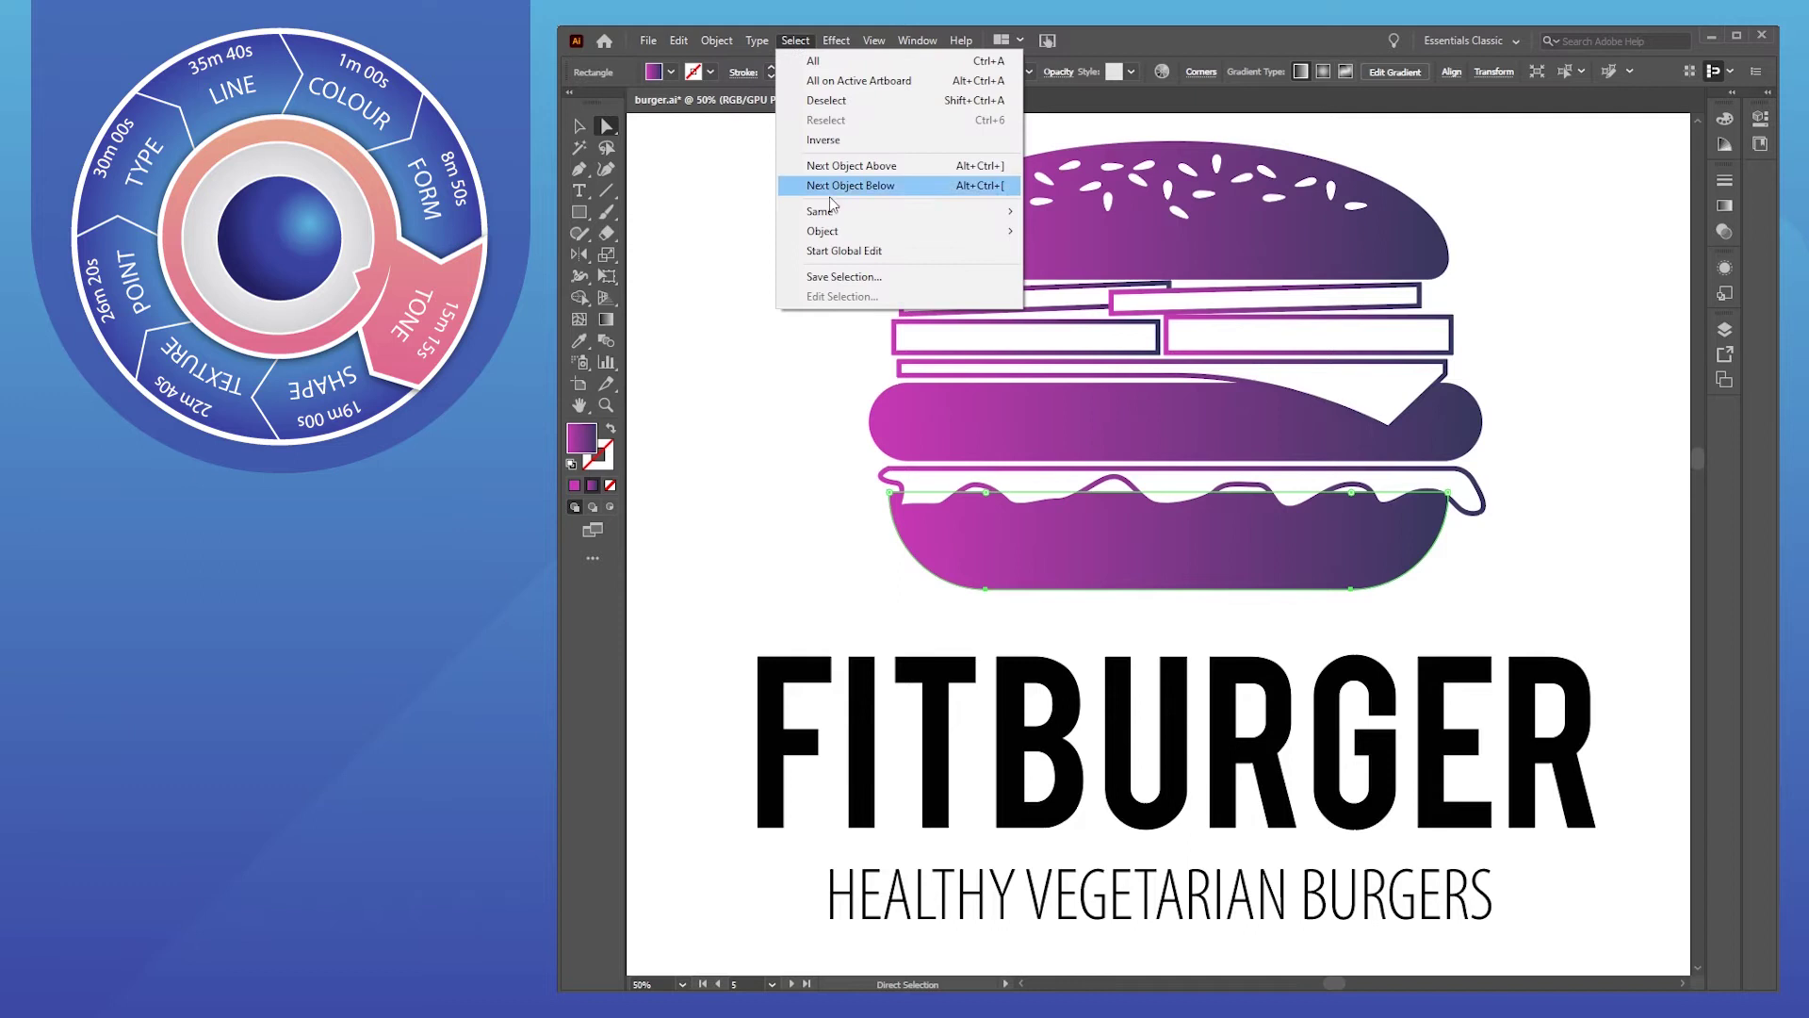
{"action": "mouse_move", "coordinate": [943, 212]}
{"action": "left_click", "coordinate": [1100, 291]}
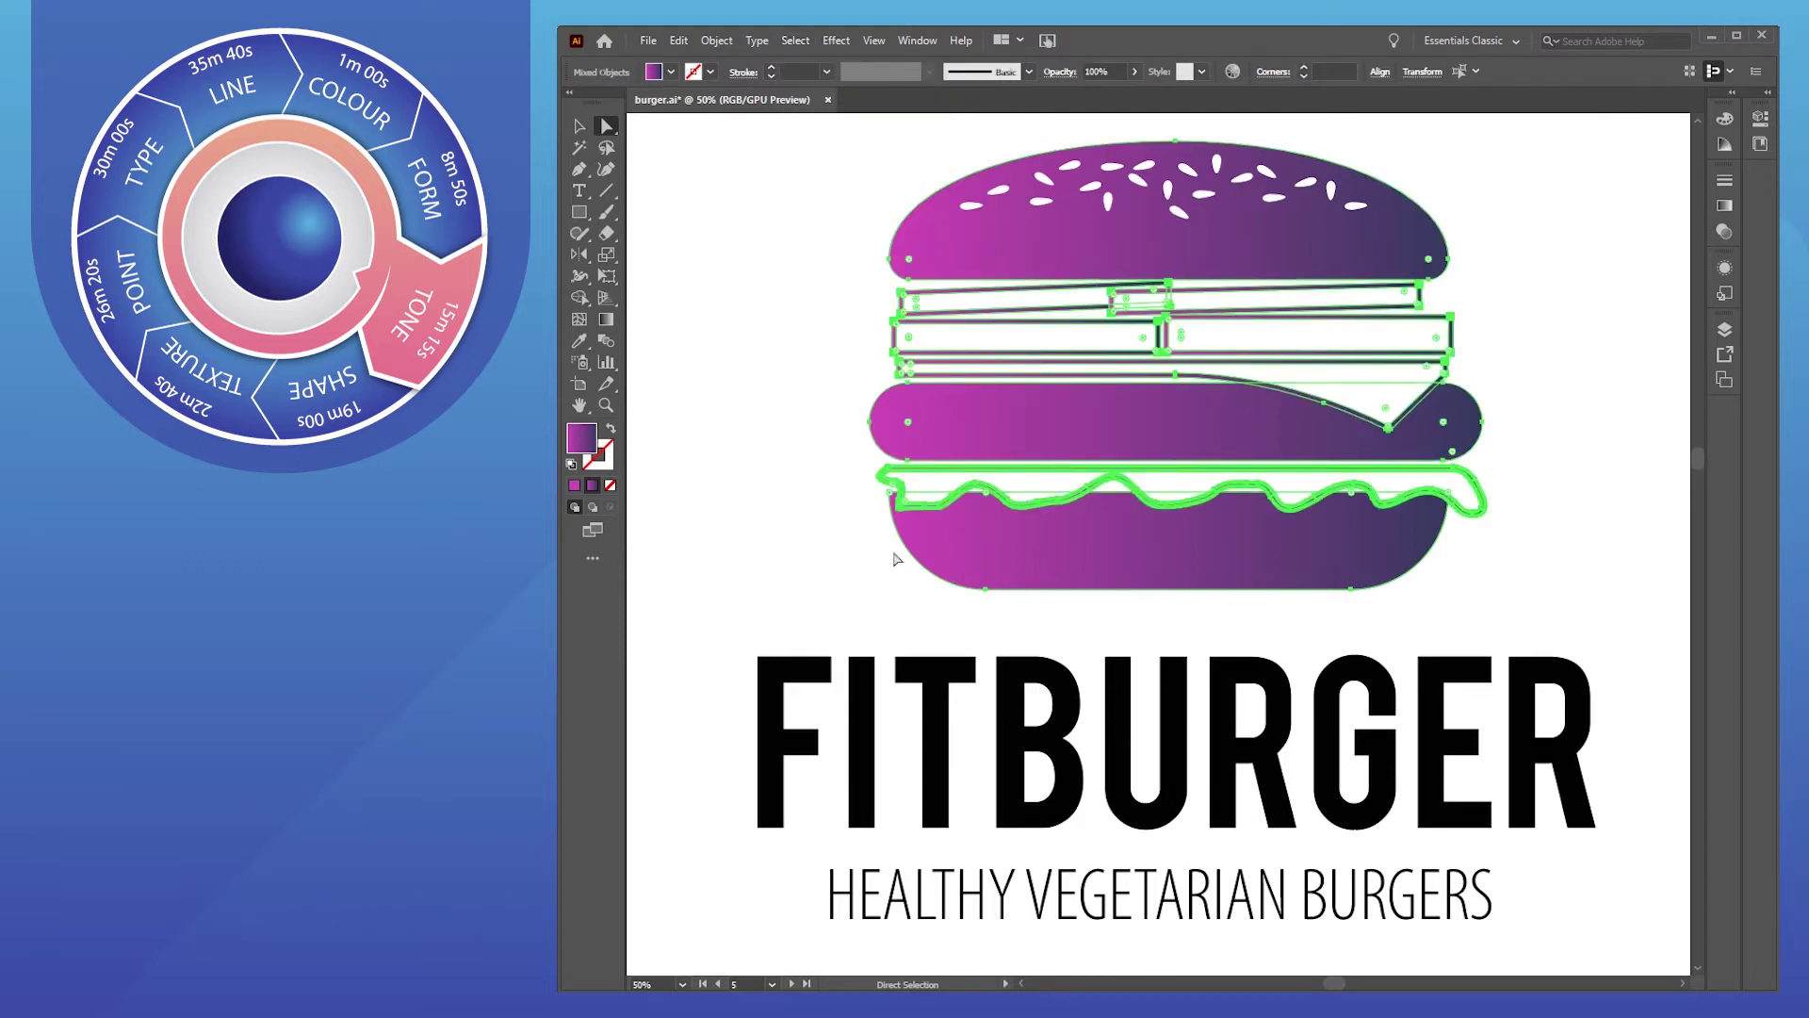
{"action": "left_click", "coordinate": [608, 320]}
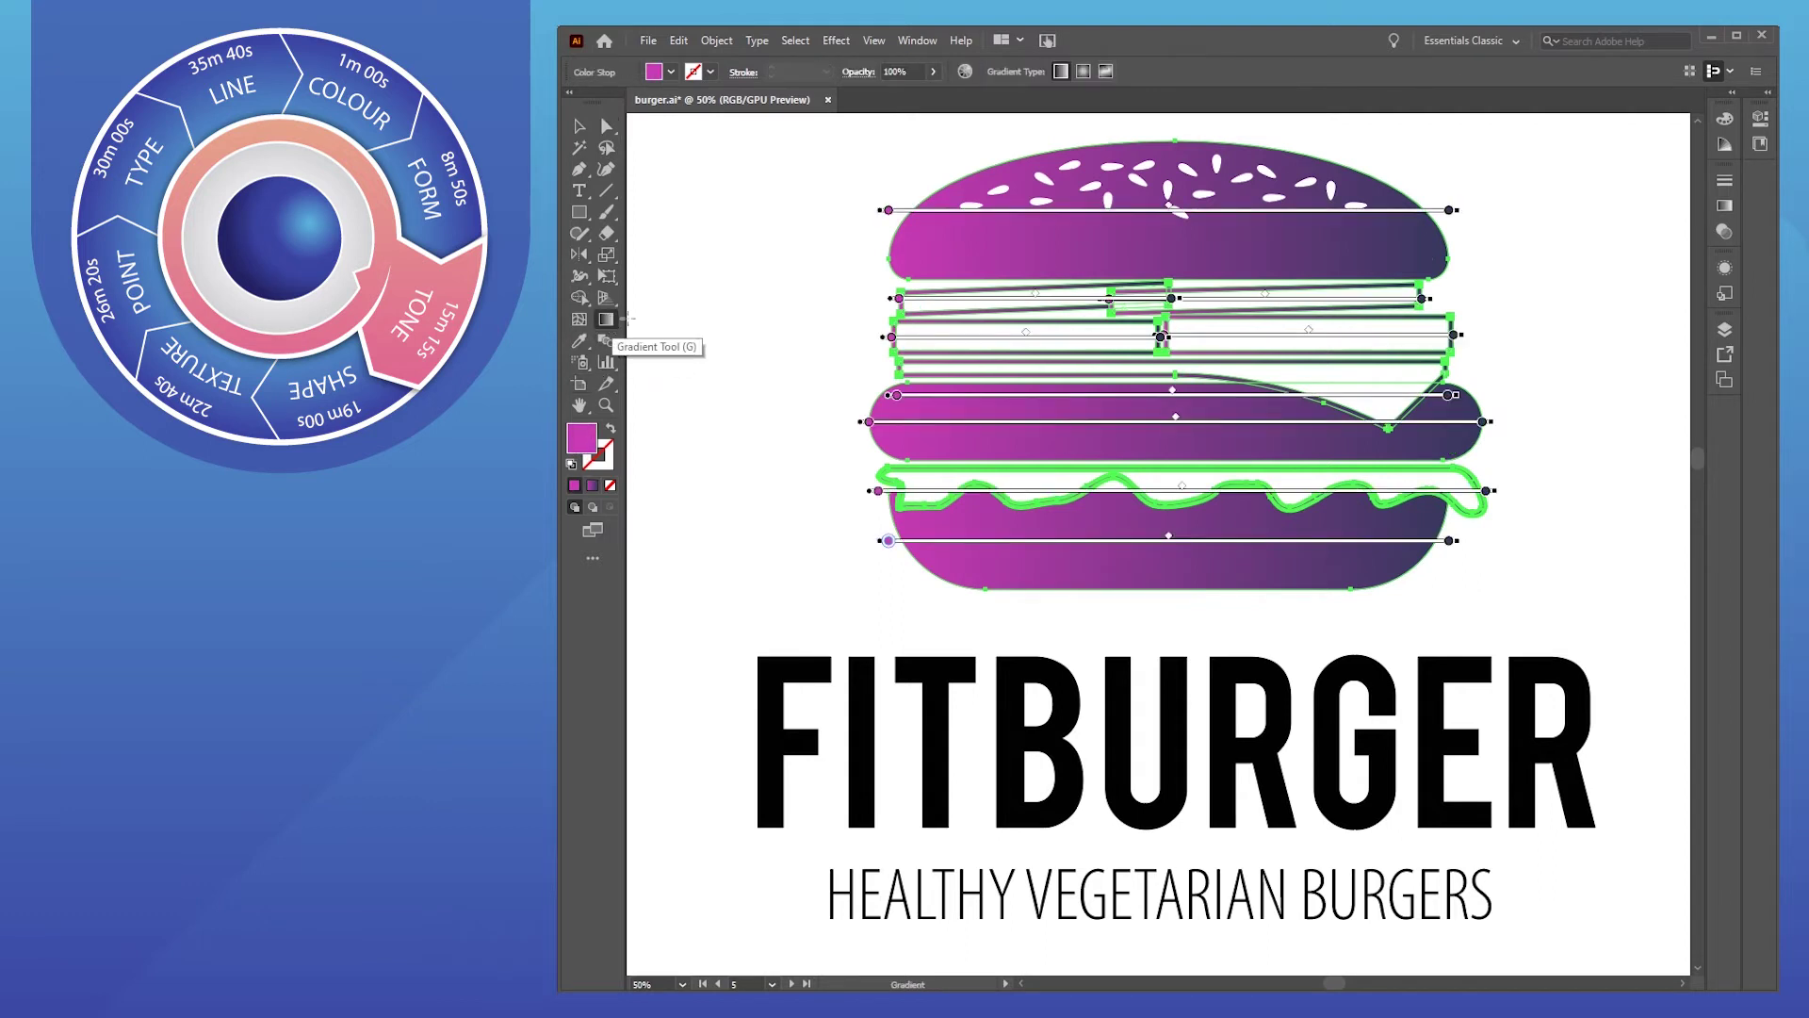
{"action": "left_click_drag", "start_coordinate": [1373, 157], "coordinate": [957, 456]}
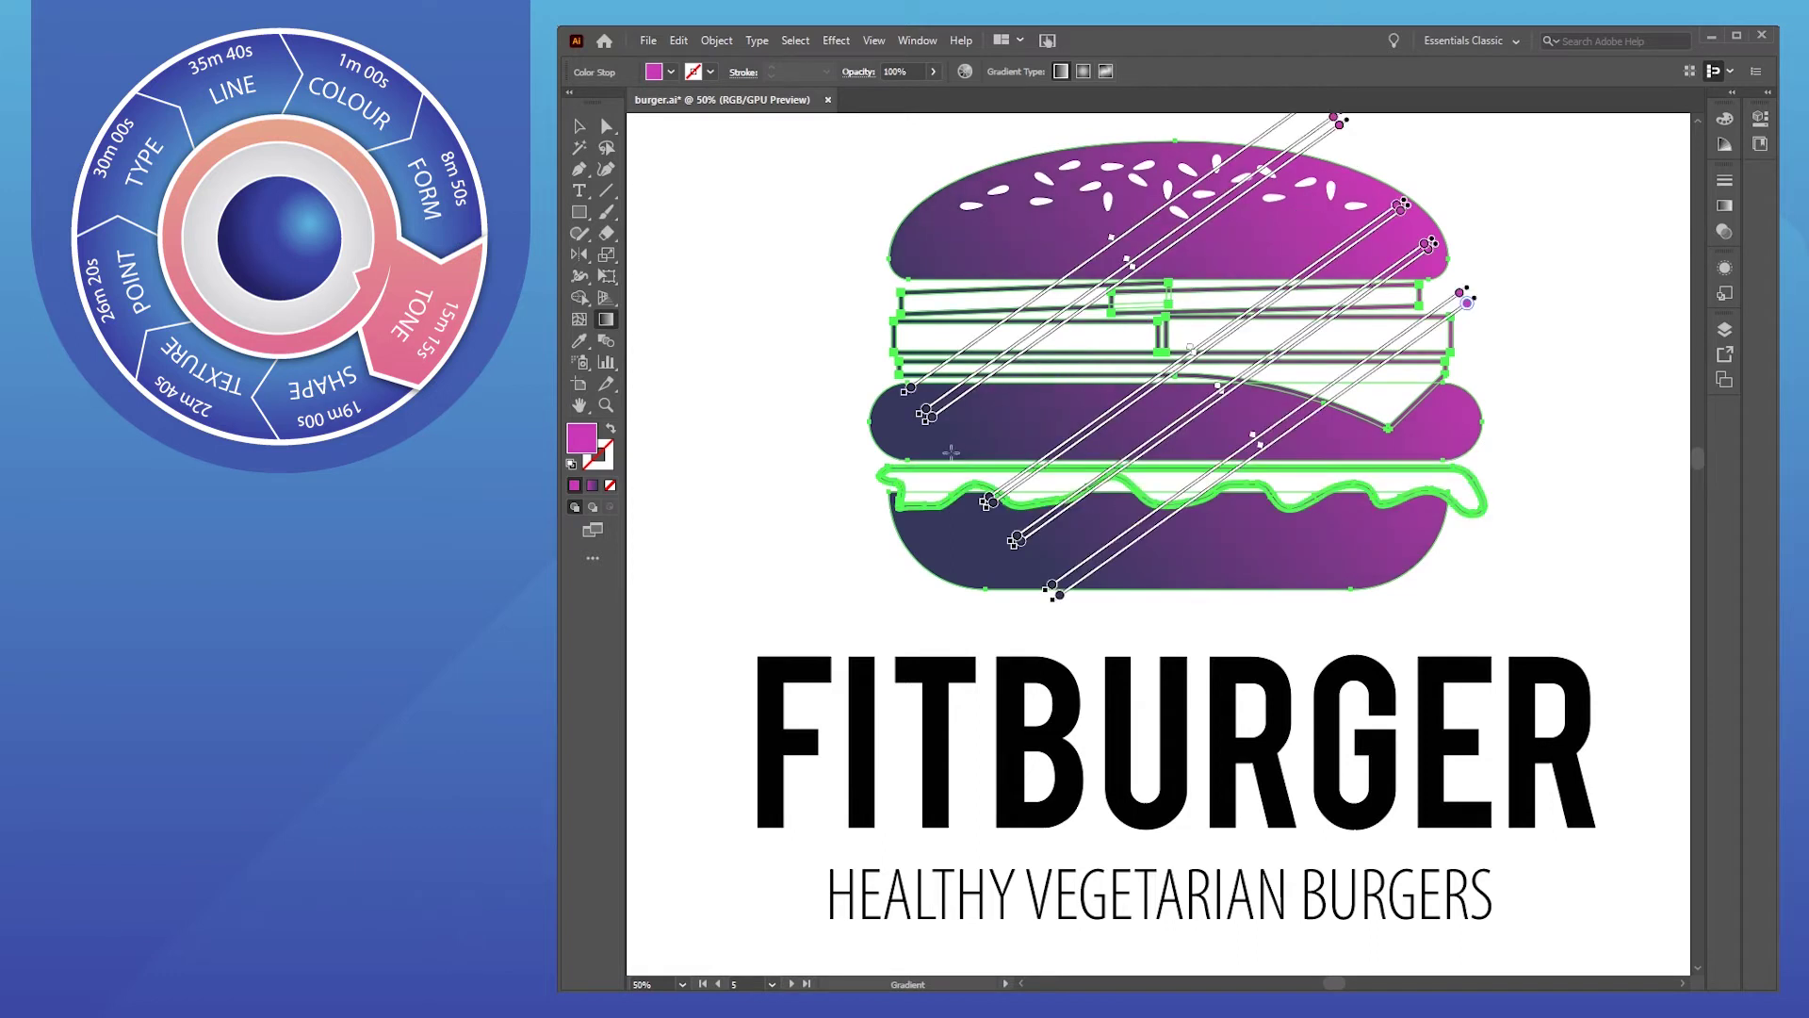
{"action": "left_click", "coordinate": [579, 126]}
{"action": "left_click", "coordinate": [718, 214]}
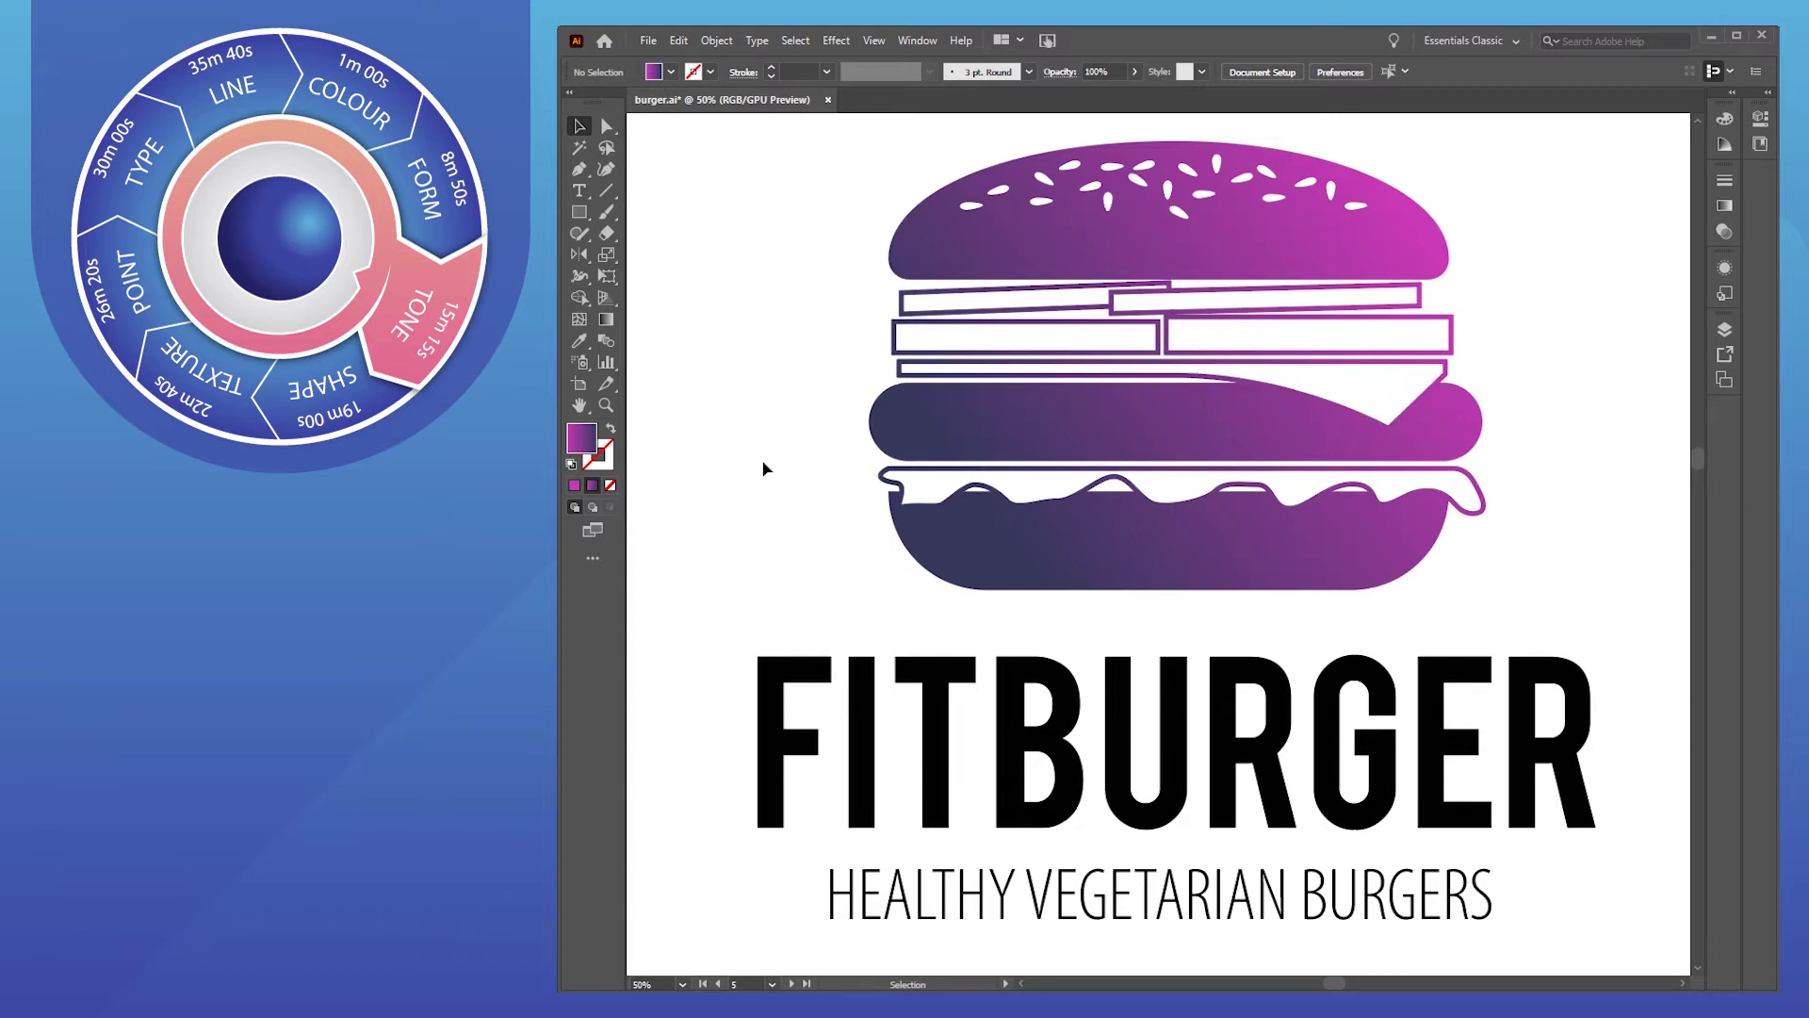
{"action": "left_click", "coordinate": [866, 758]}
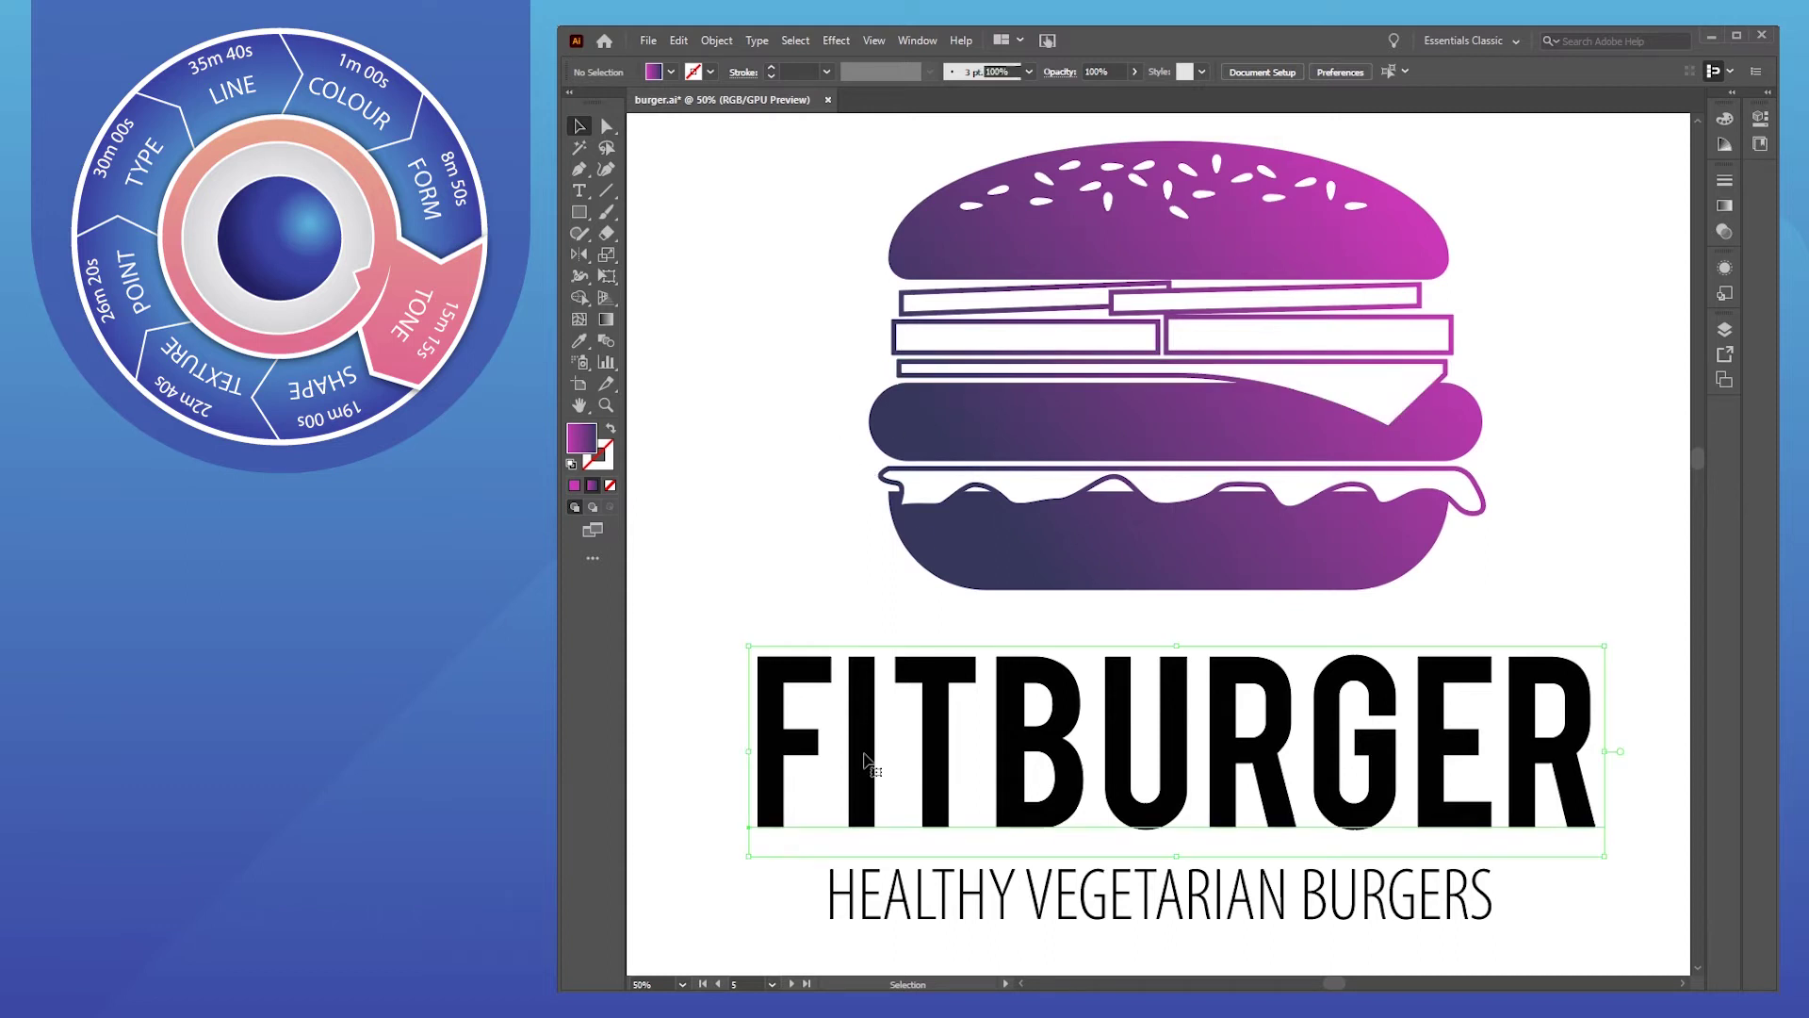
Convert the FITBURGER title to outlines and fill the letters with the purple gradient
{"action": "left_click", "coordinate": [1171, 896]}
{"action": "left_click", "coordinate": [1140, 767]}
{"action": "left_click", "coordinate": [1119, 906]}
{"action": "left_click", "coordinate": [1119, 768]}
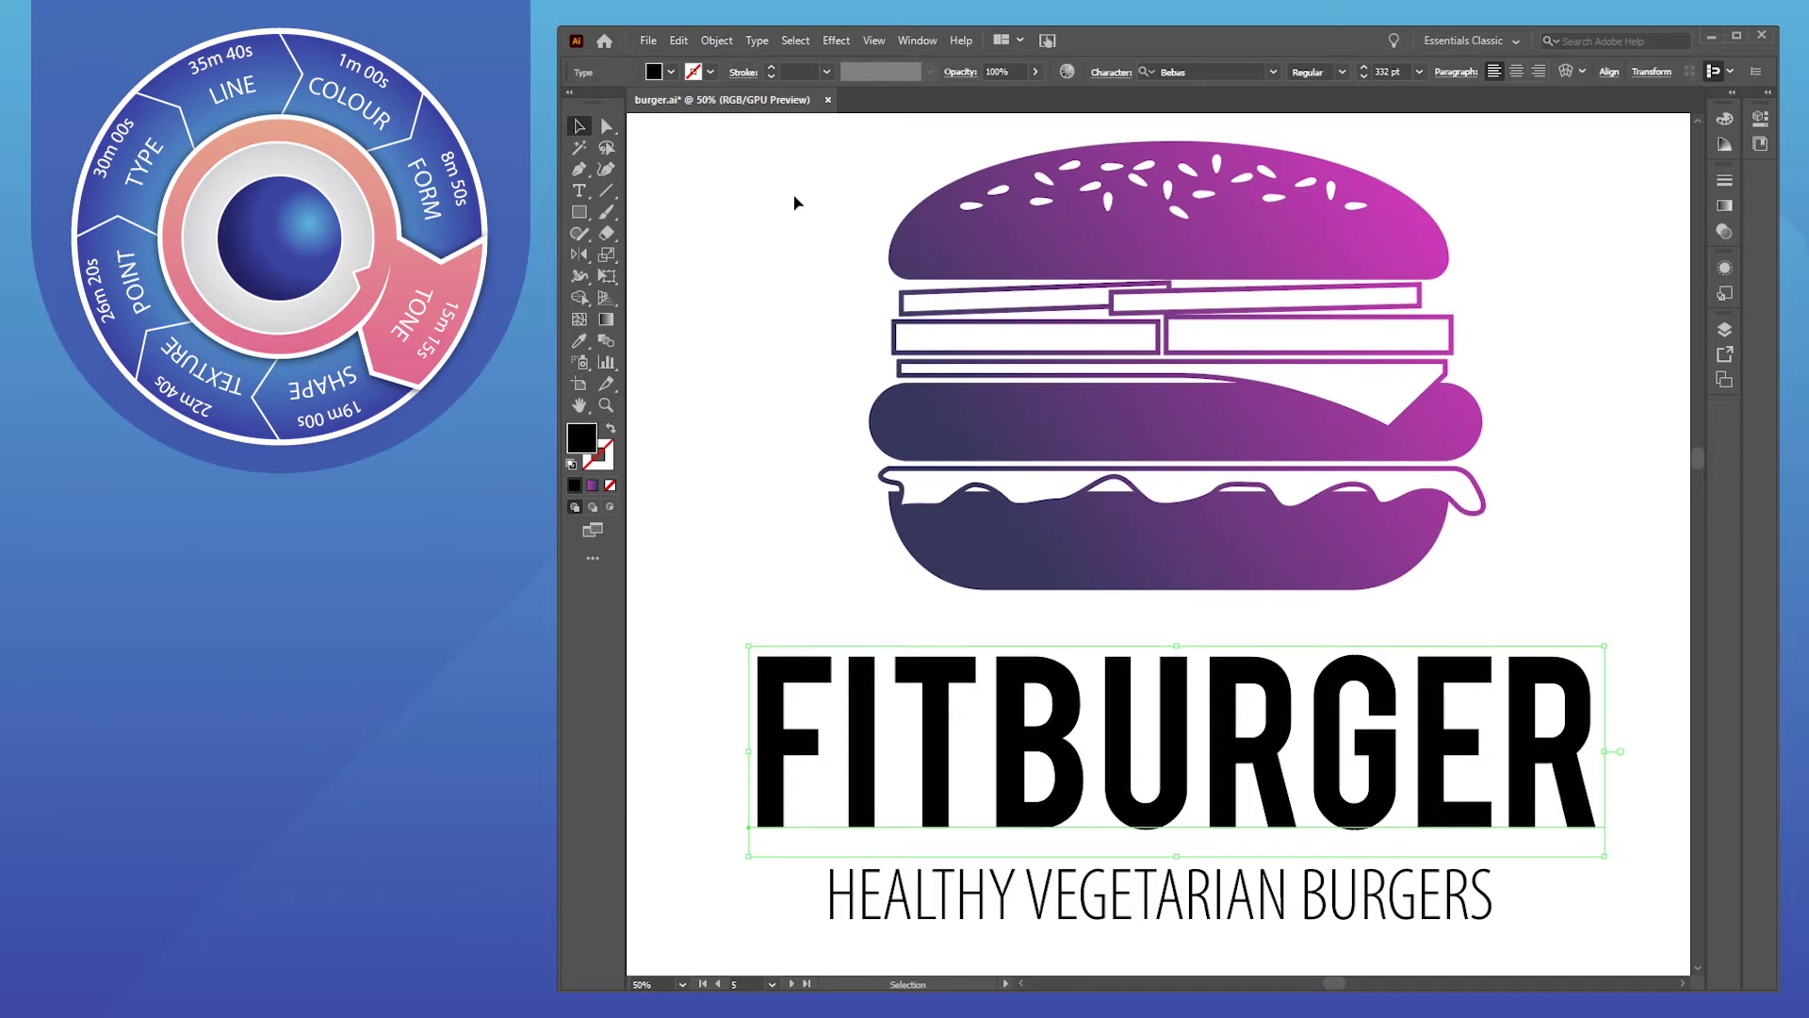
{"action": "left_click", "coordinate": [593, 485]}
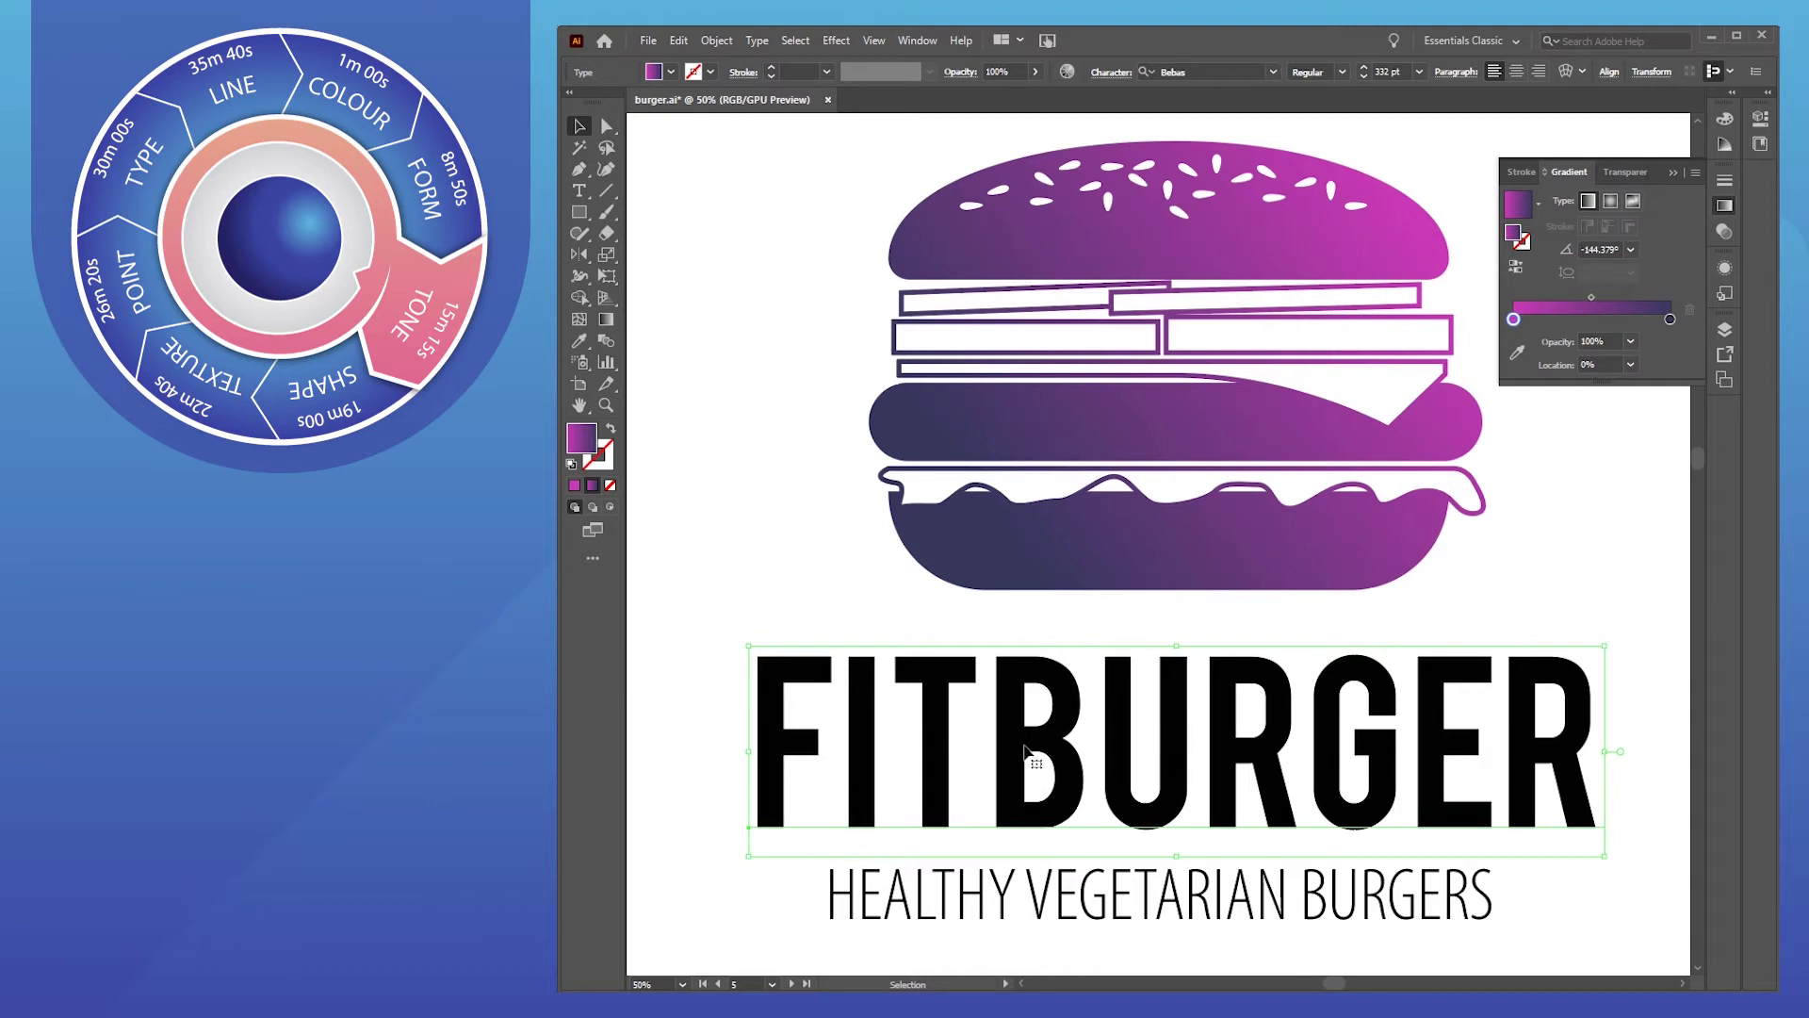
{"action": "left_click", "coordinate": [755, 41]}
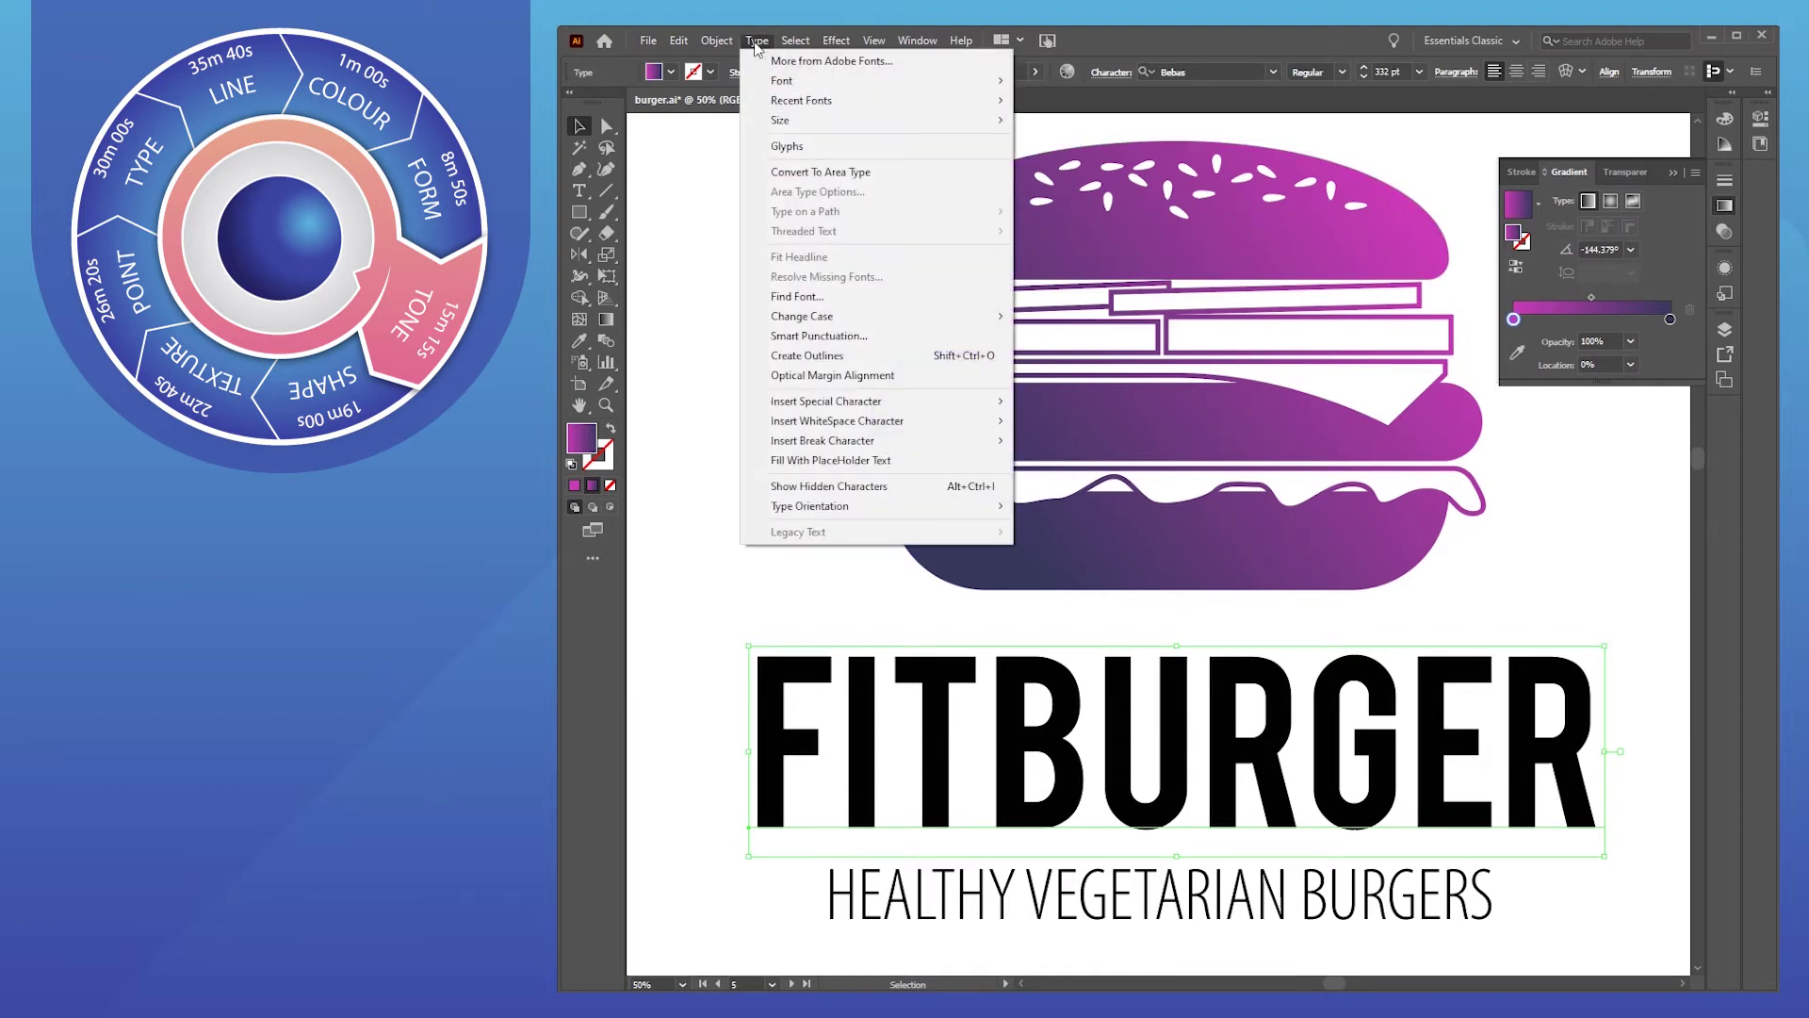
{"action": "left_click", "coordinate": [839, 356]}
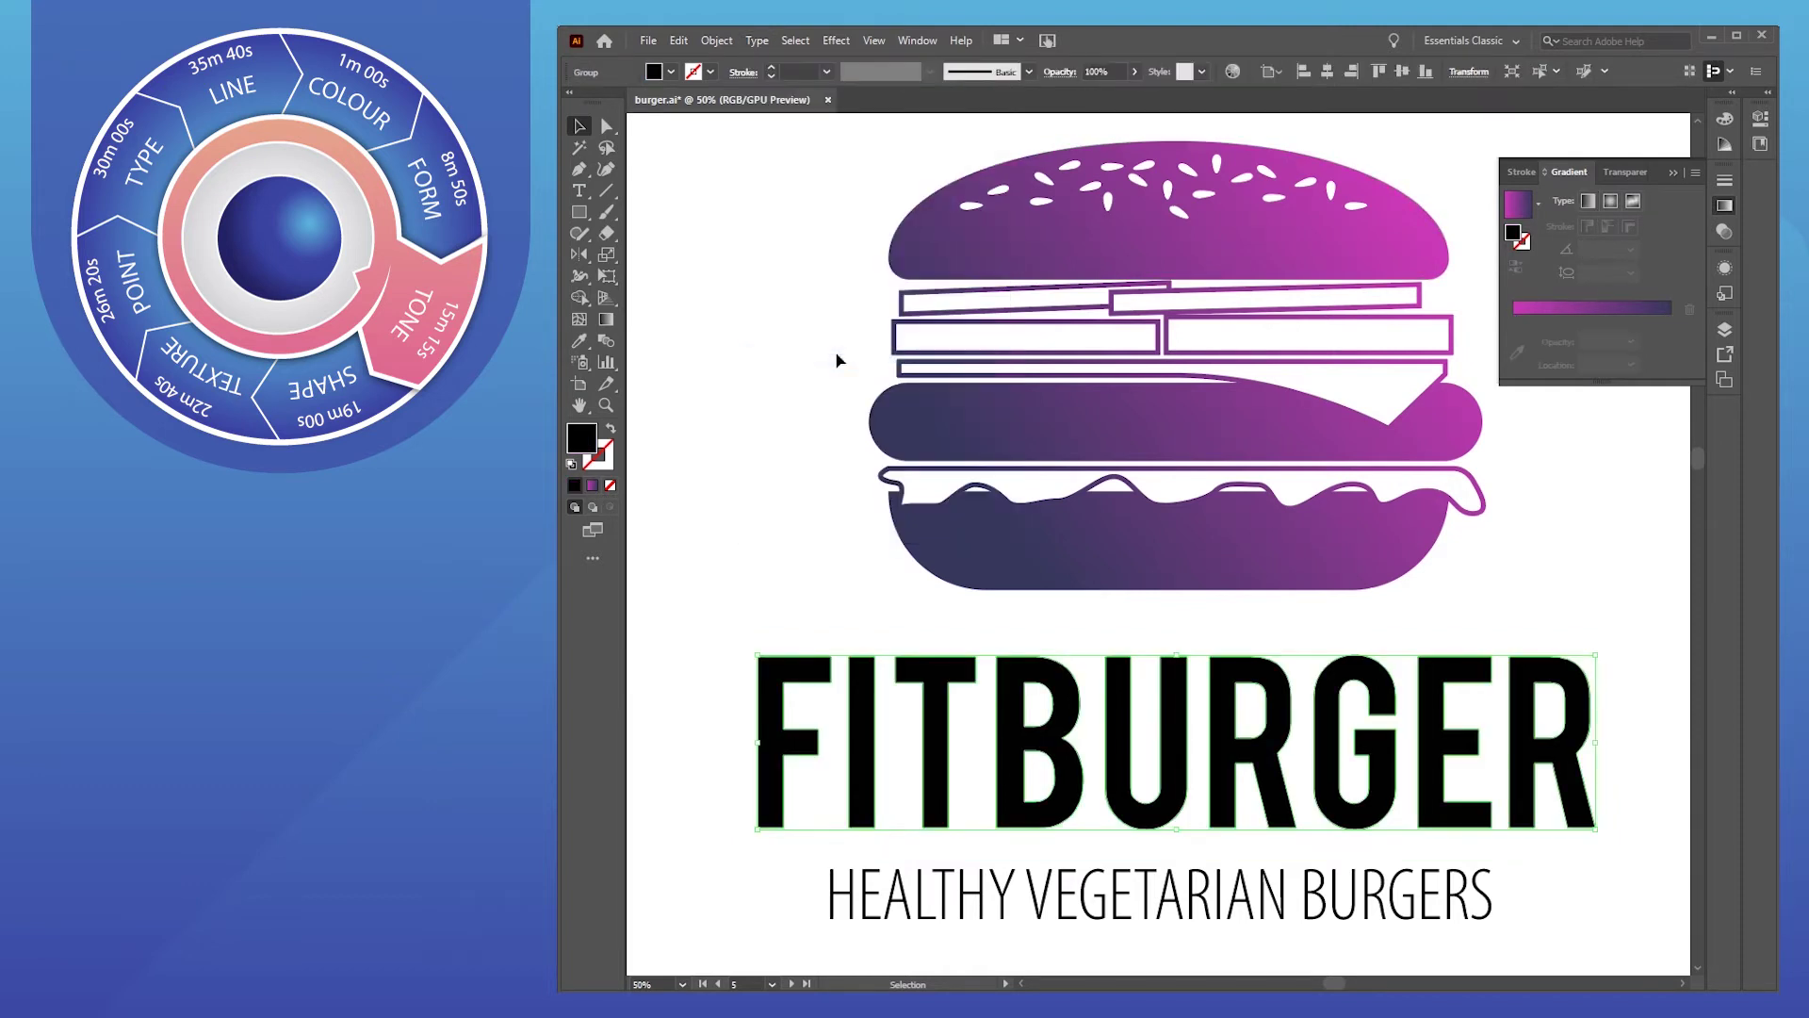
{"action": "left_click", "coordinate": [1602, 315]}
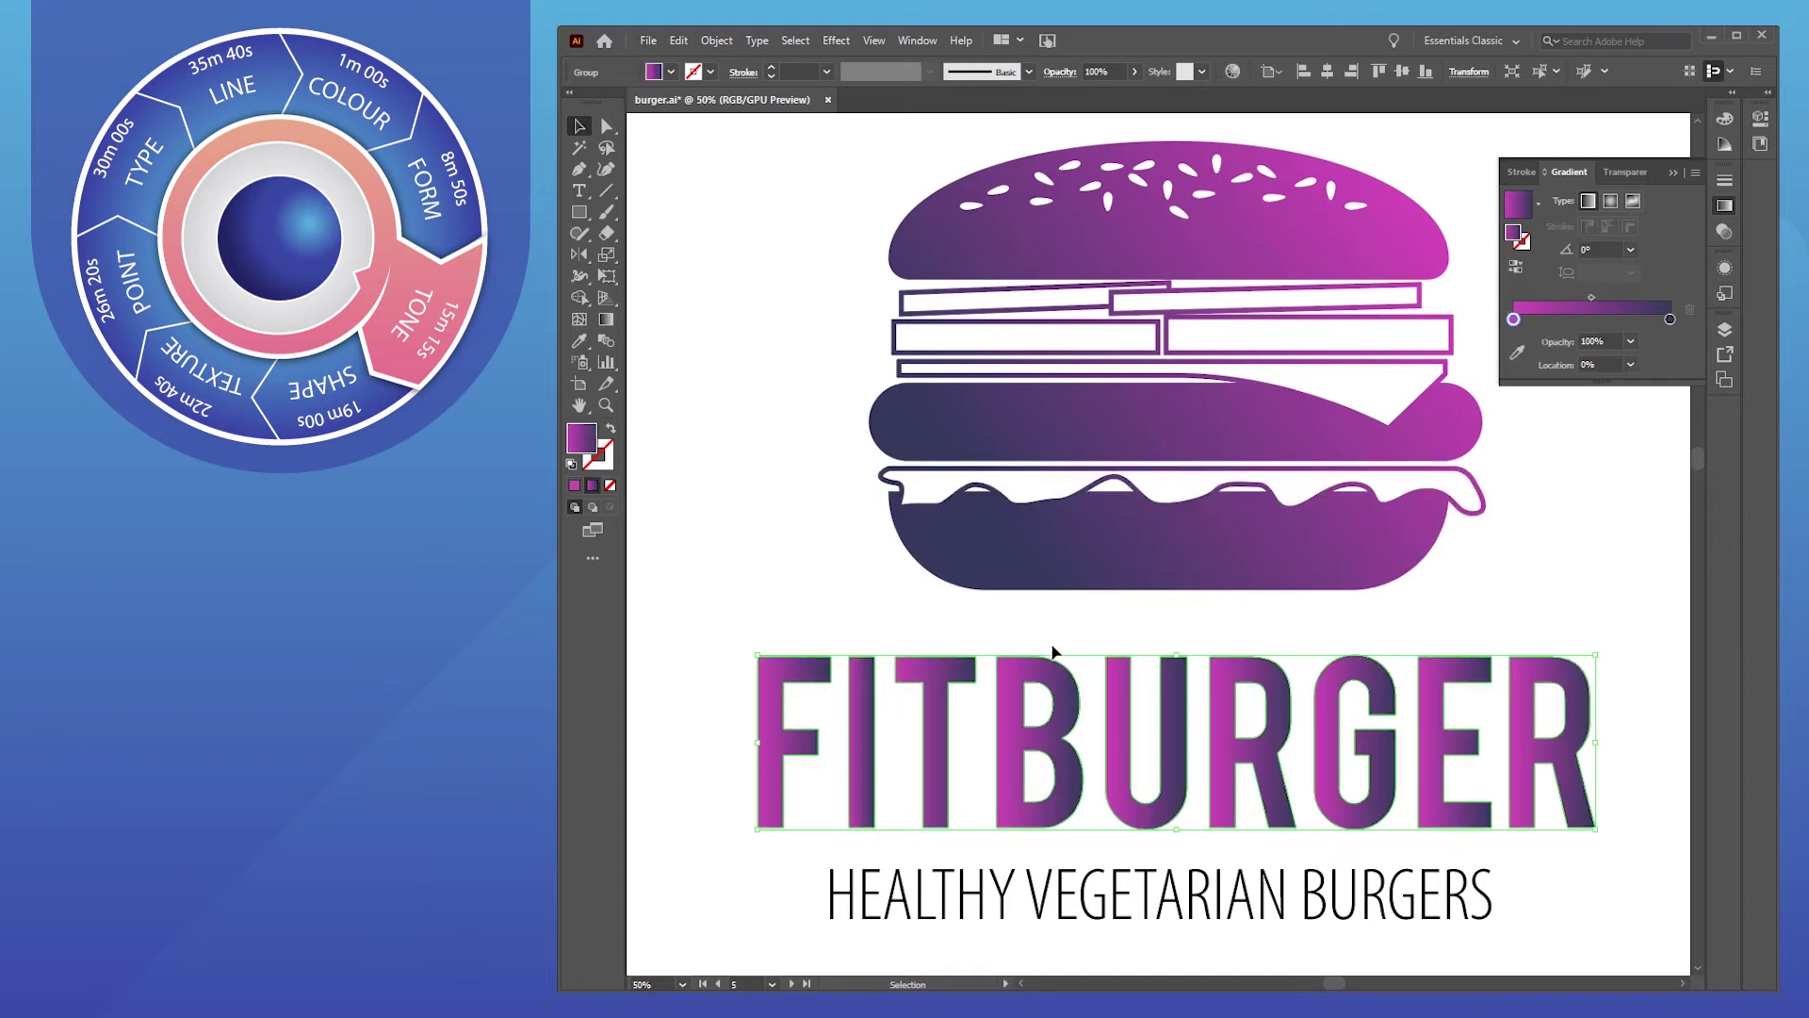
Make the title gradient radial and stretch it across FITBURGER from U to R
{"action": "left_click", "coordinate": [606, 320]}
{"action": "left_click_drag", "start_coordinate": [1190, 647], "coordinate": [1176, 813]}
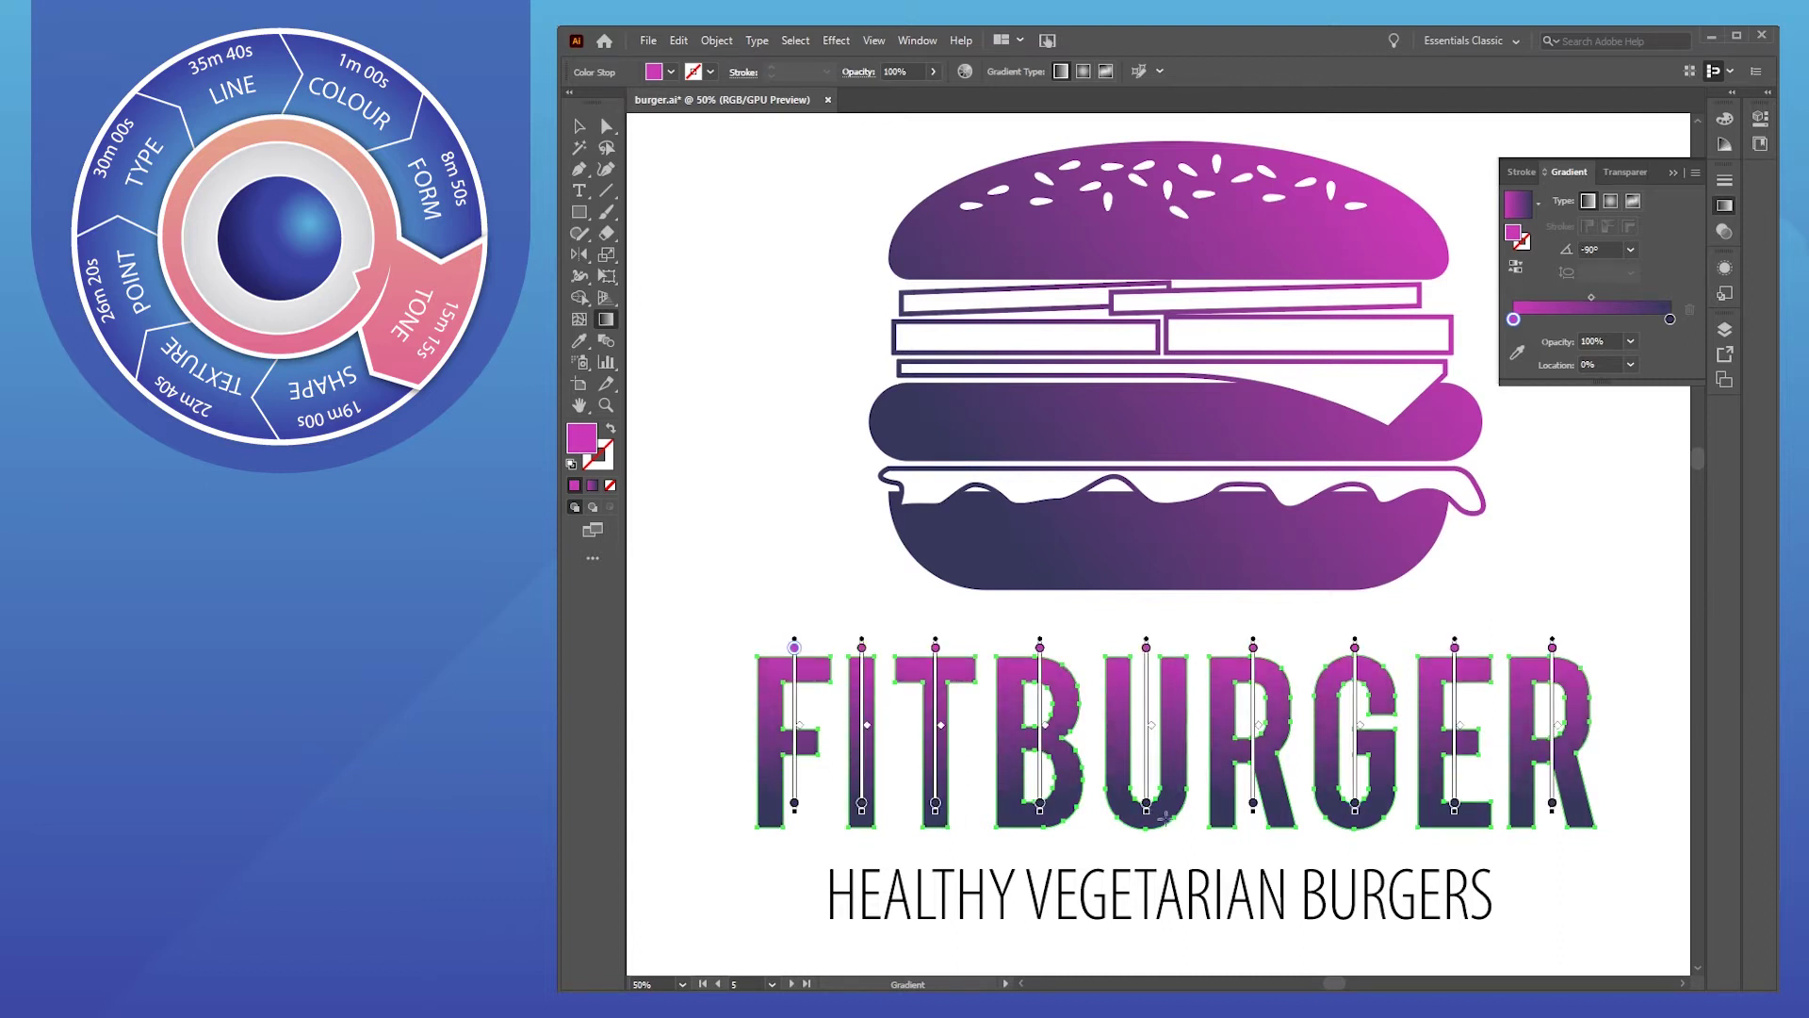
{"action": "left_click", "coordinate": [1610, 200]}
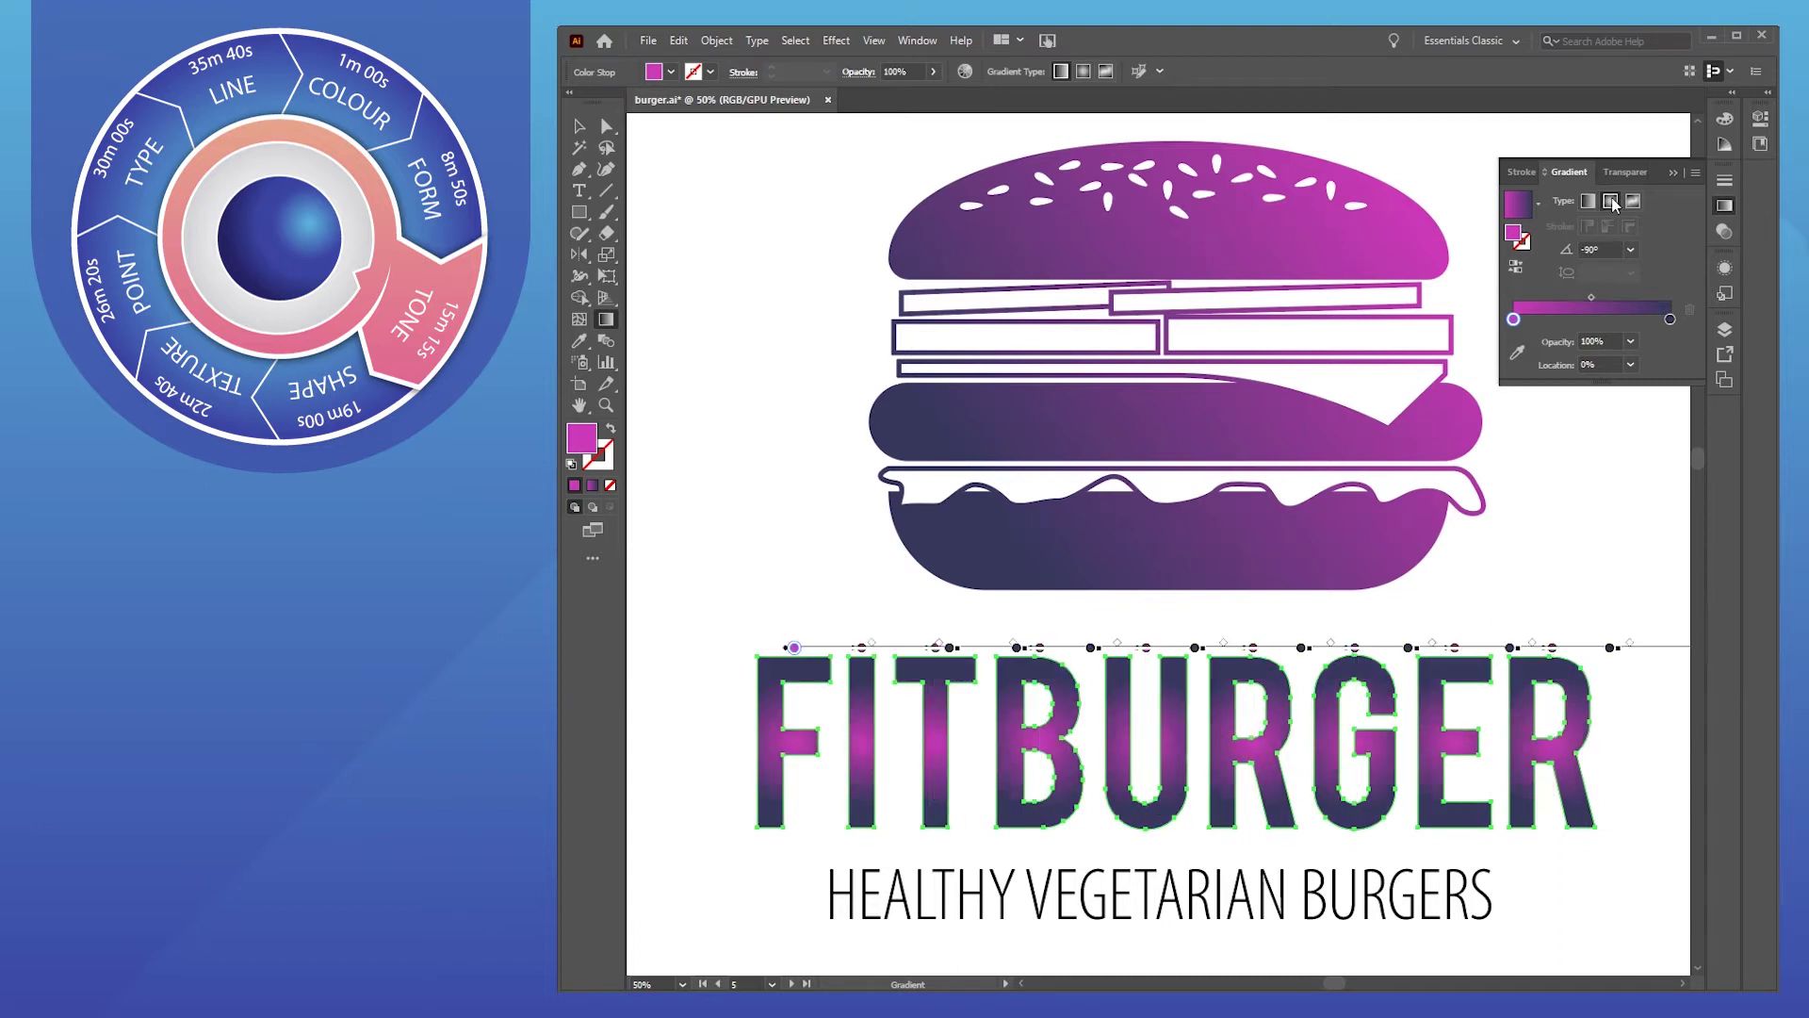
{"action": "left_click_drag", "start_coordinate": [1146, 716], "coordinate": [1590, 716]}
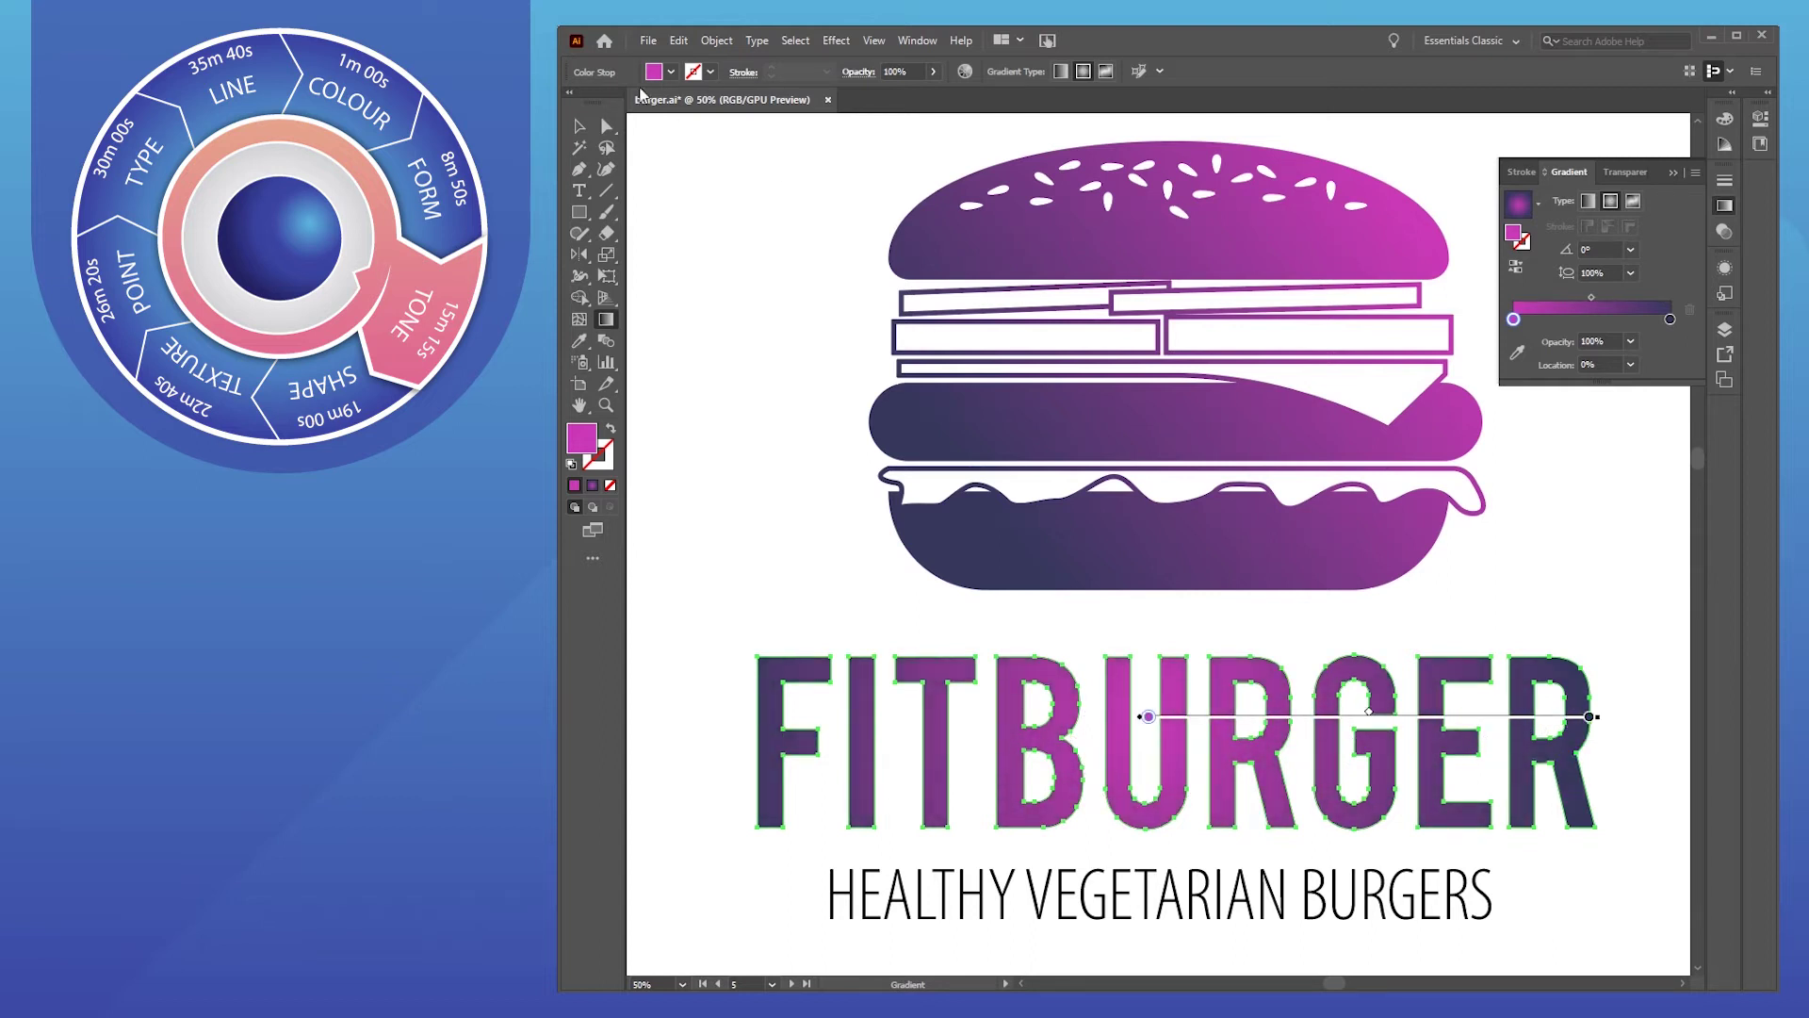
{"action": "left_click", "coordinate": [578, 125]}
{"action": "key", "text": "ctrl+shift+a"}
{"action": "key", "text": "ctrl+minus"}
{"action": "left_click_drag", "start_coordinate": [1333, 598], "coordinate": [1290, 615]}
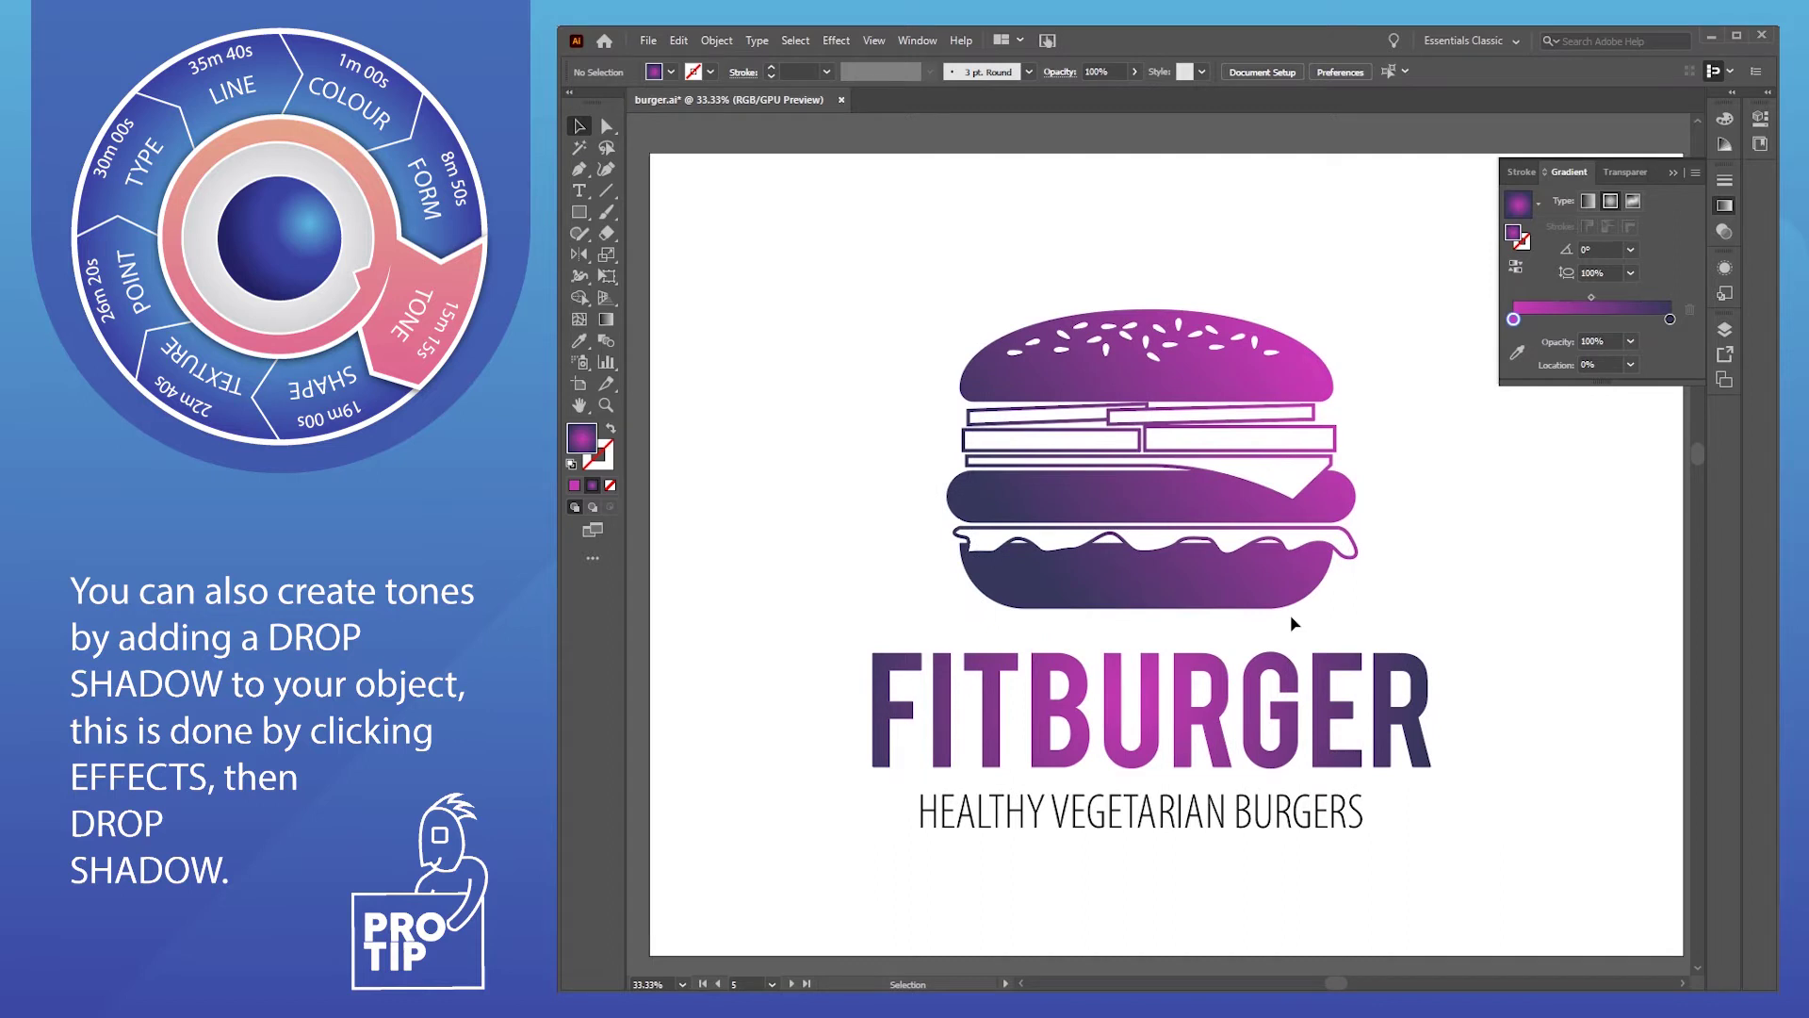
Select the top bun and every burger piece sharing its fill colour
{"action": "key", "text": "a"}
{"action": "left_click", "coordinate": [1157, 385]}
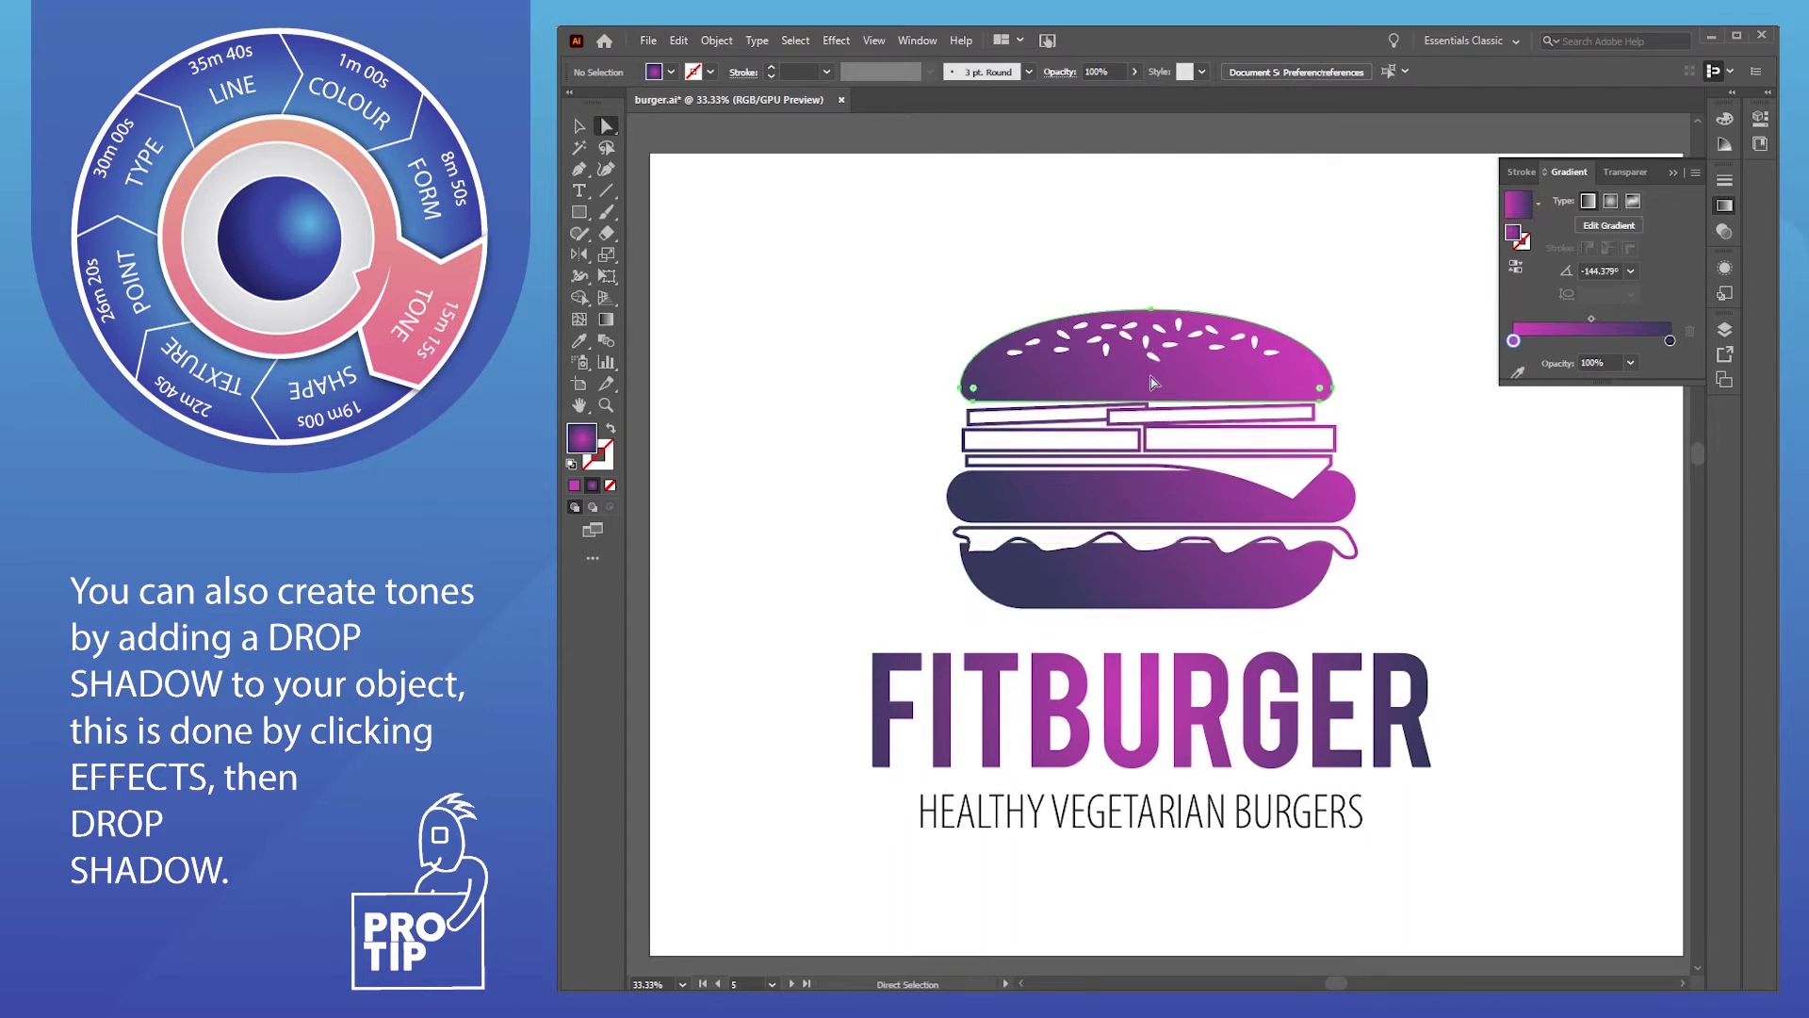
{"action": "left_click", "coordinate": [757, 40]}
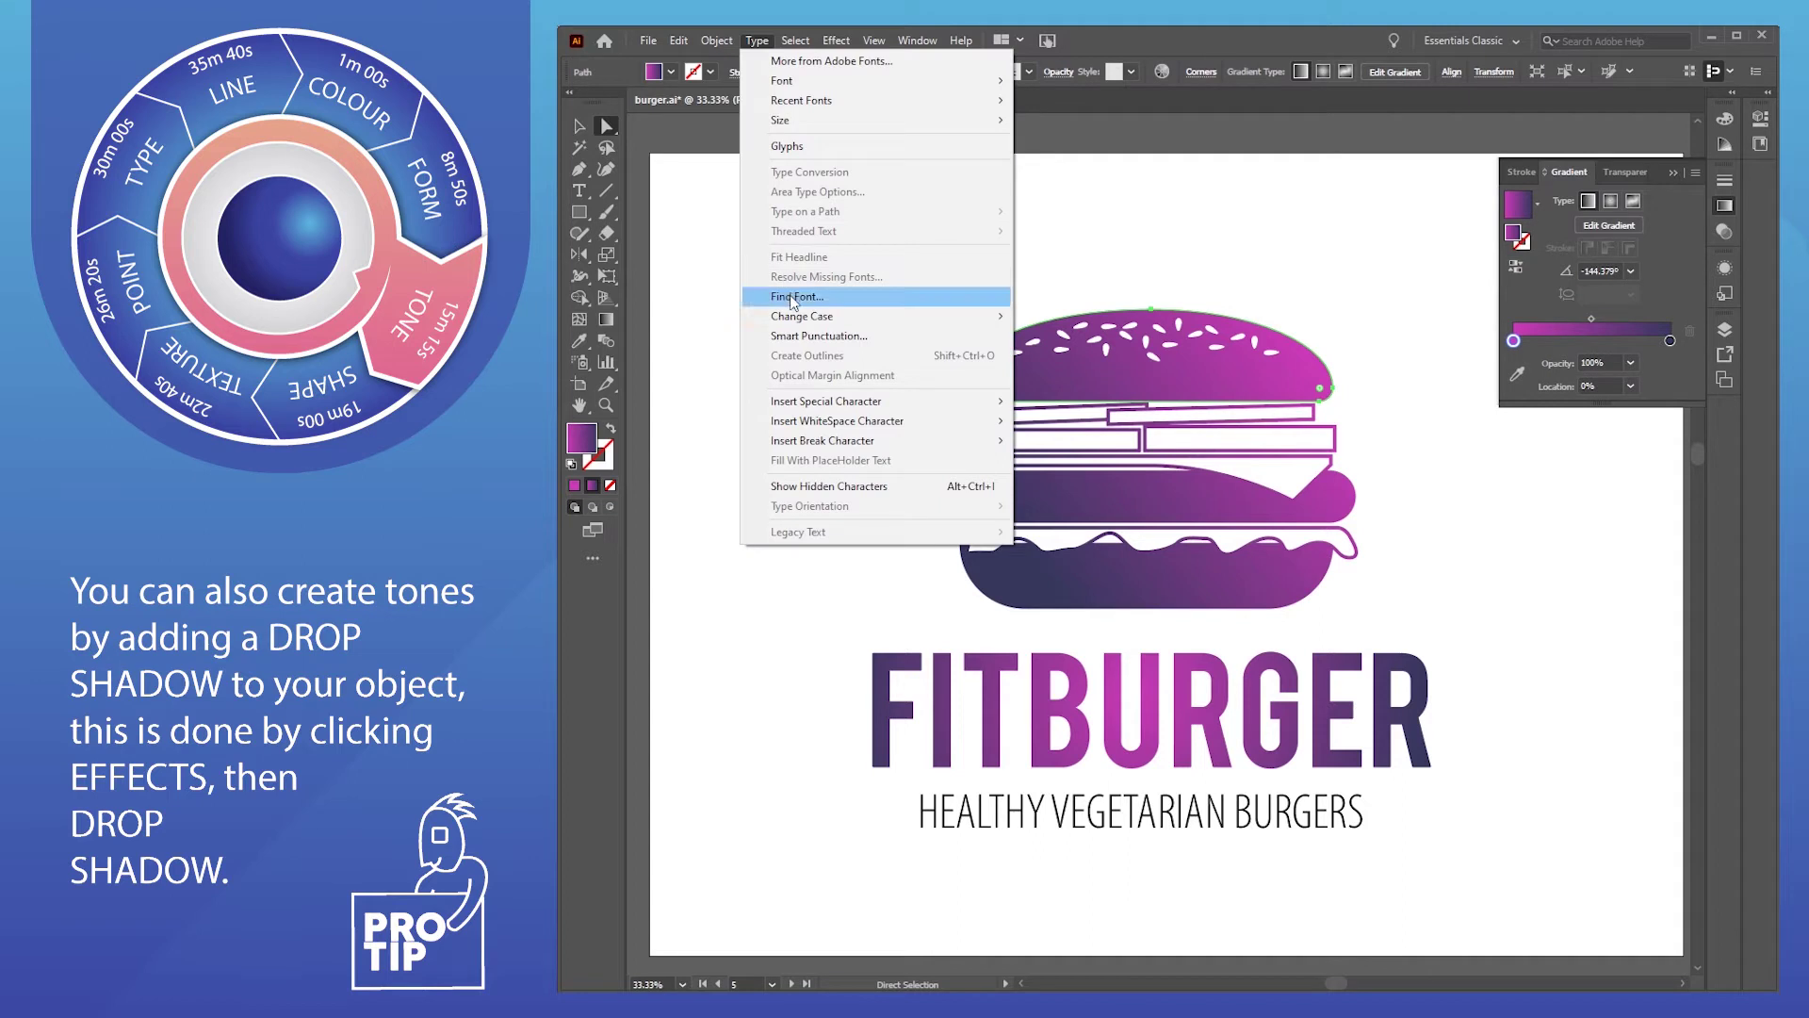
{"action": "mouse_move", "coordinate": [795, 40]}
{"action": "mouse_move", "coordinate": [905, 217]}
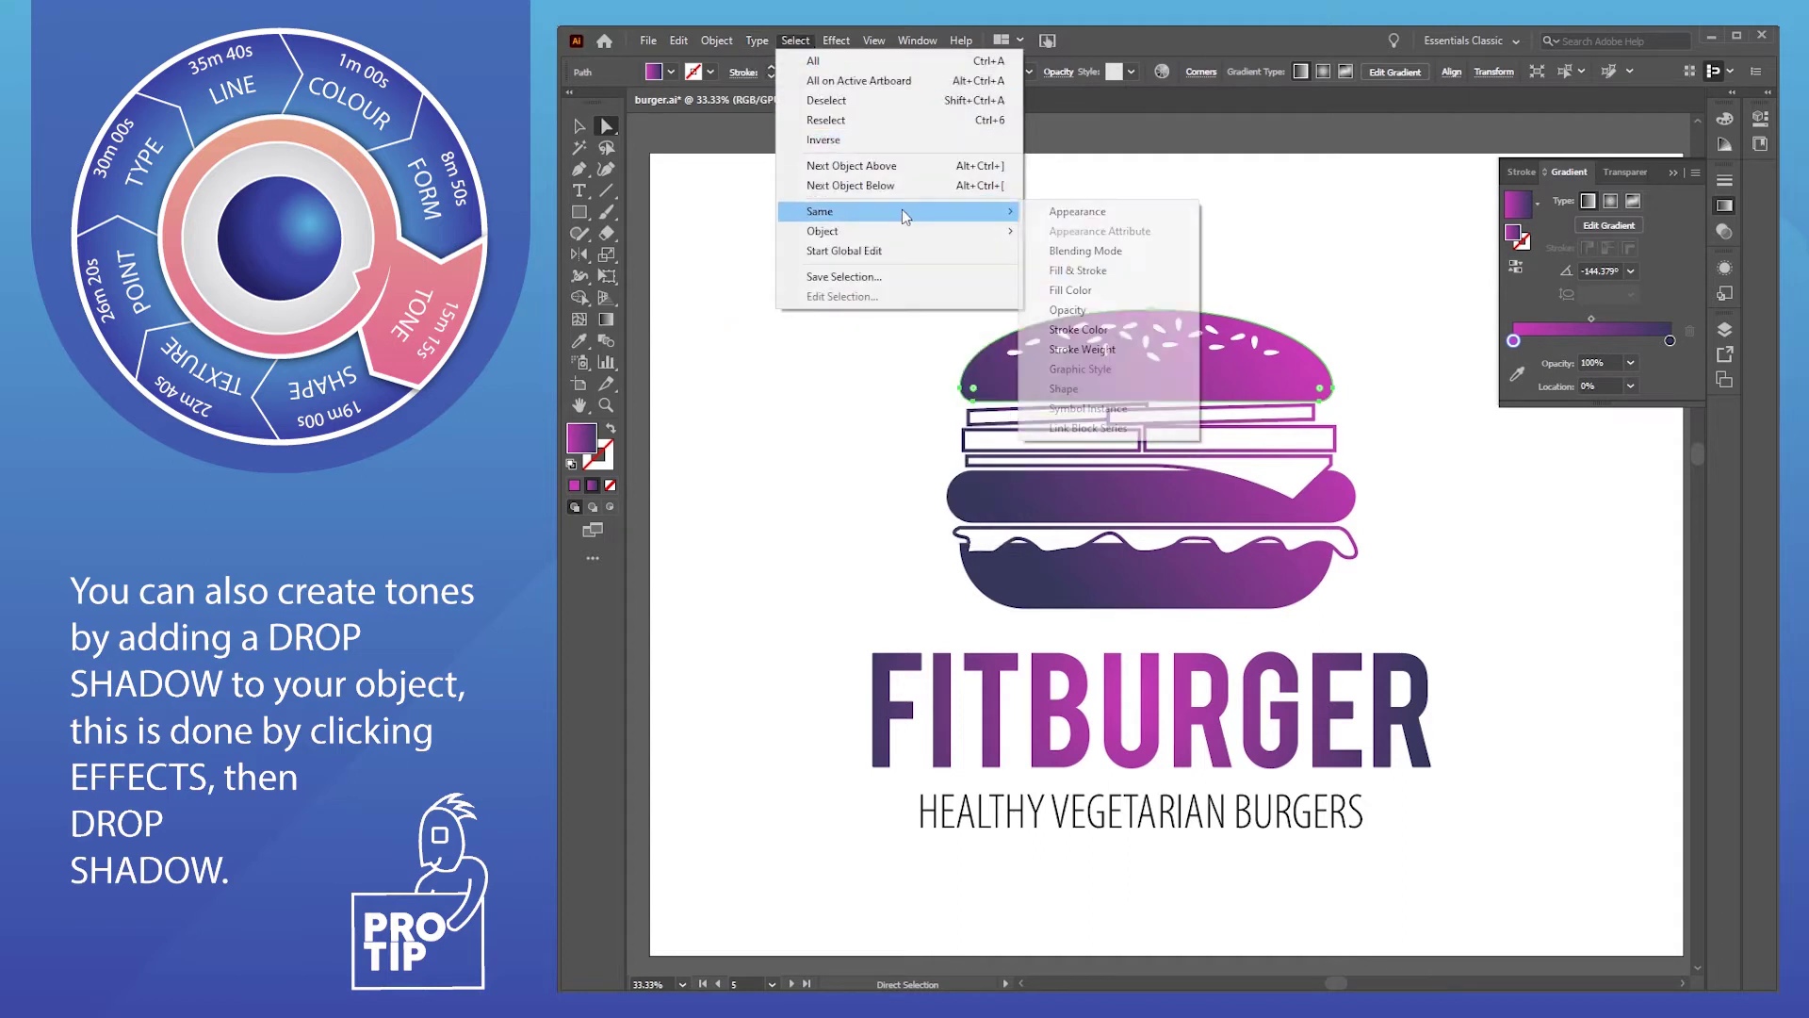
{"action": "left_click", "coordinate": [1110, 292]}
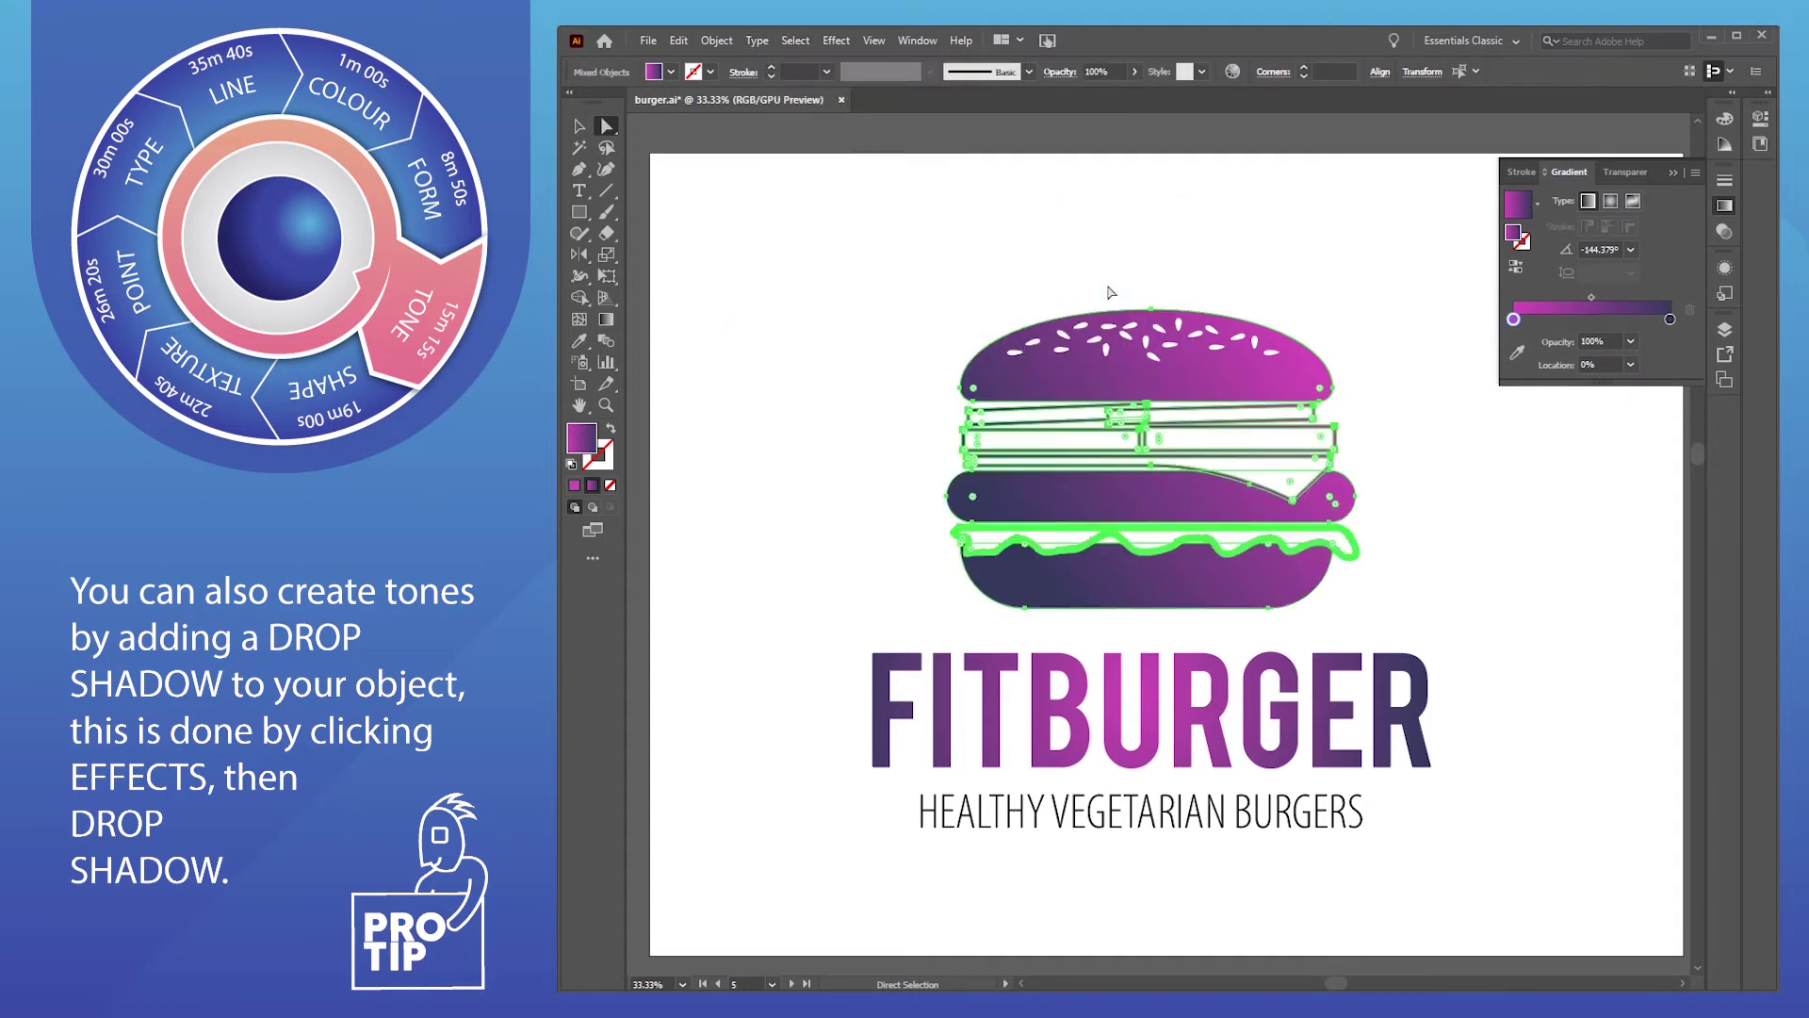
Set the left gradient stop to CMYK black
{"action": "double_click", "coordinate": [1512, 320]}
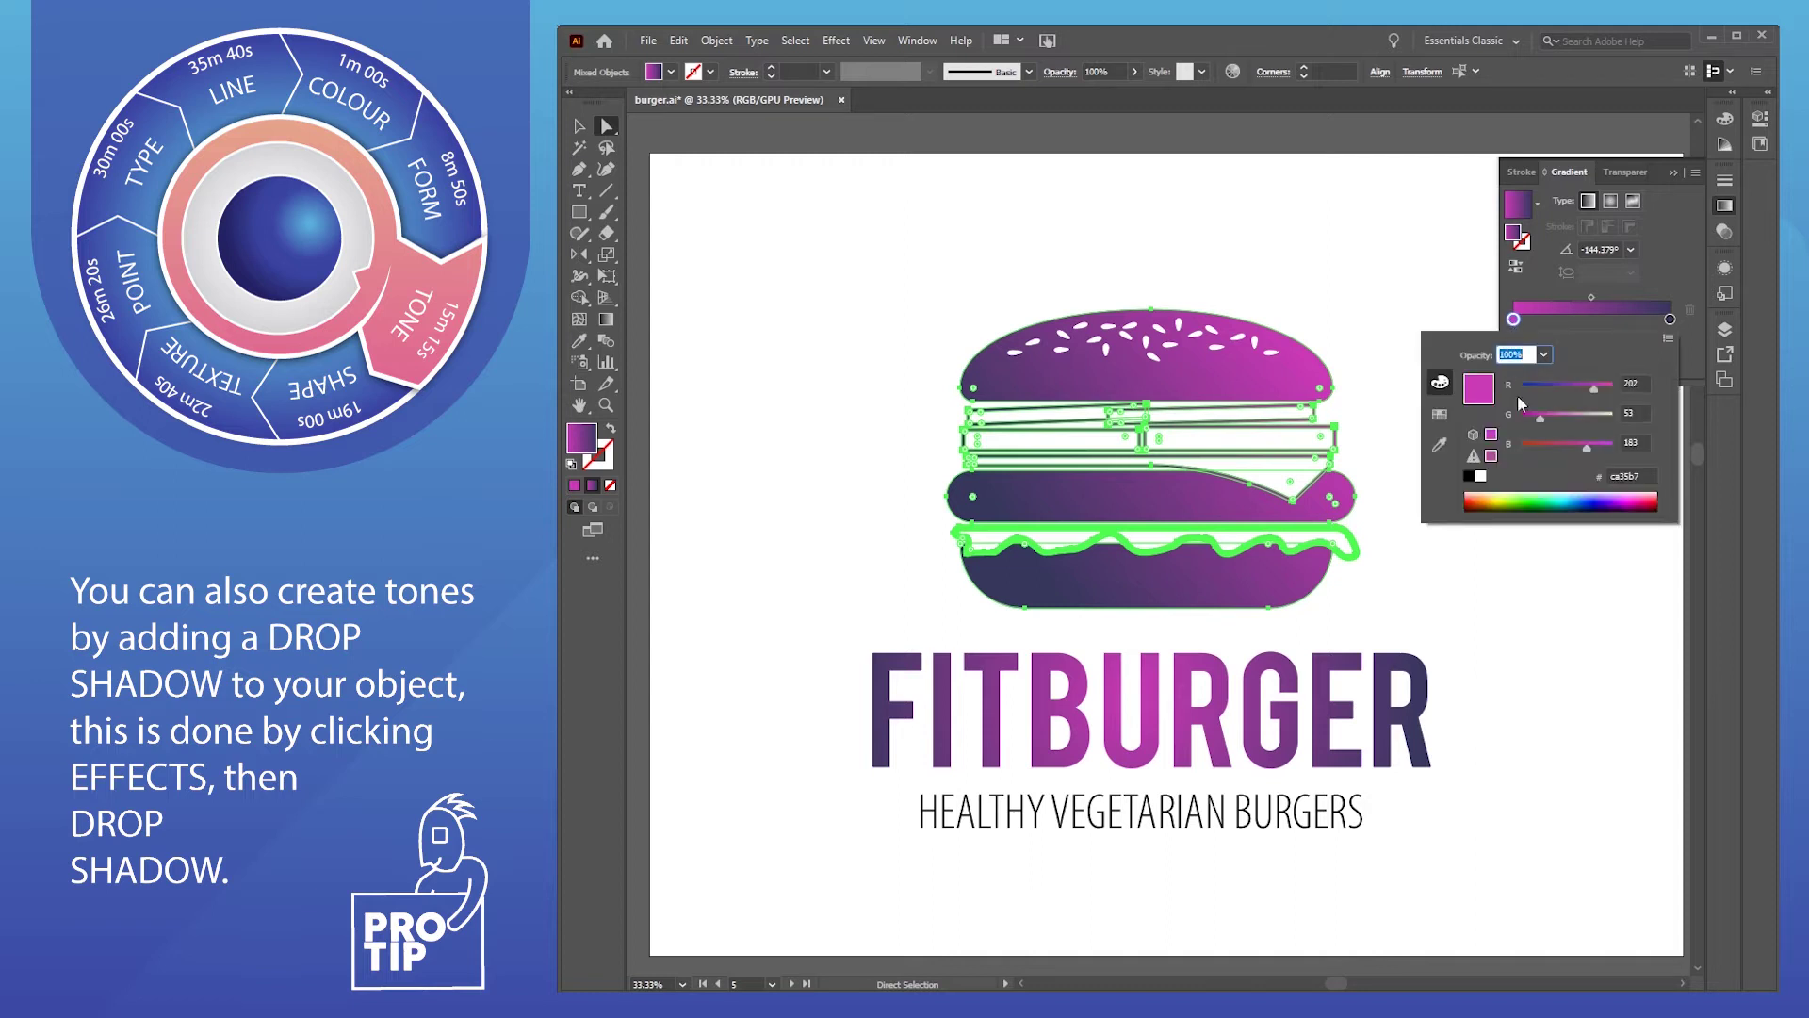
{"action": "left_click", "coordinate": [1668, 337]}
{"action": "left_click", "coordinate": [1724, 401]}
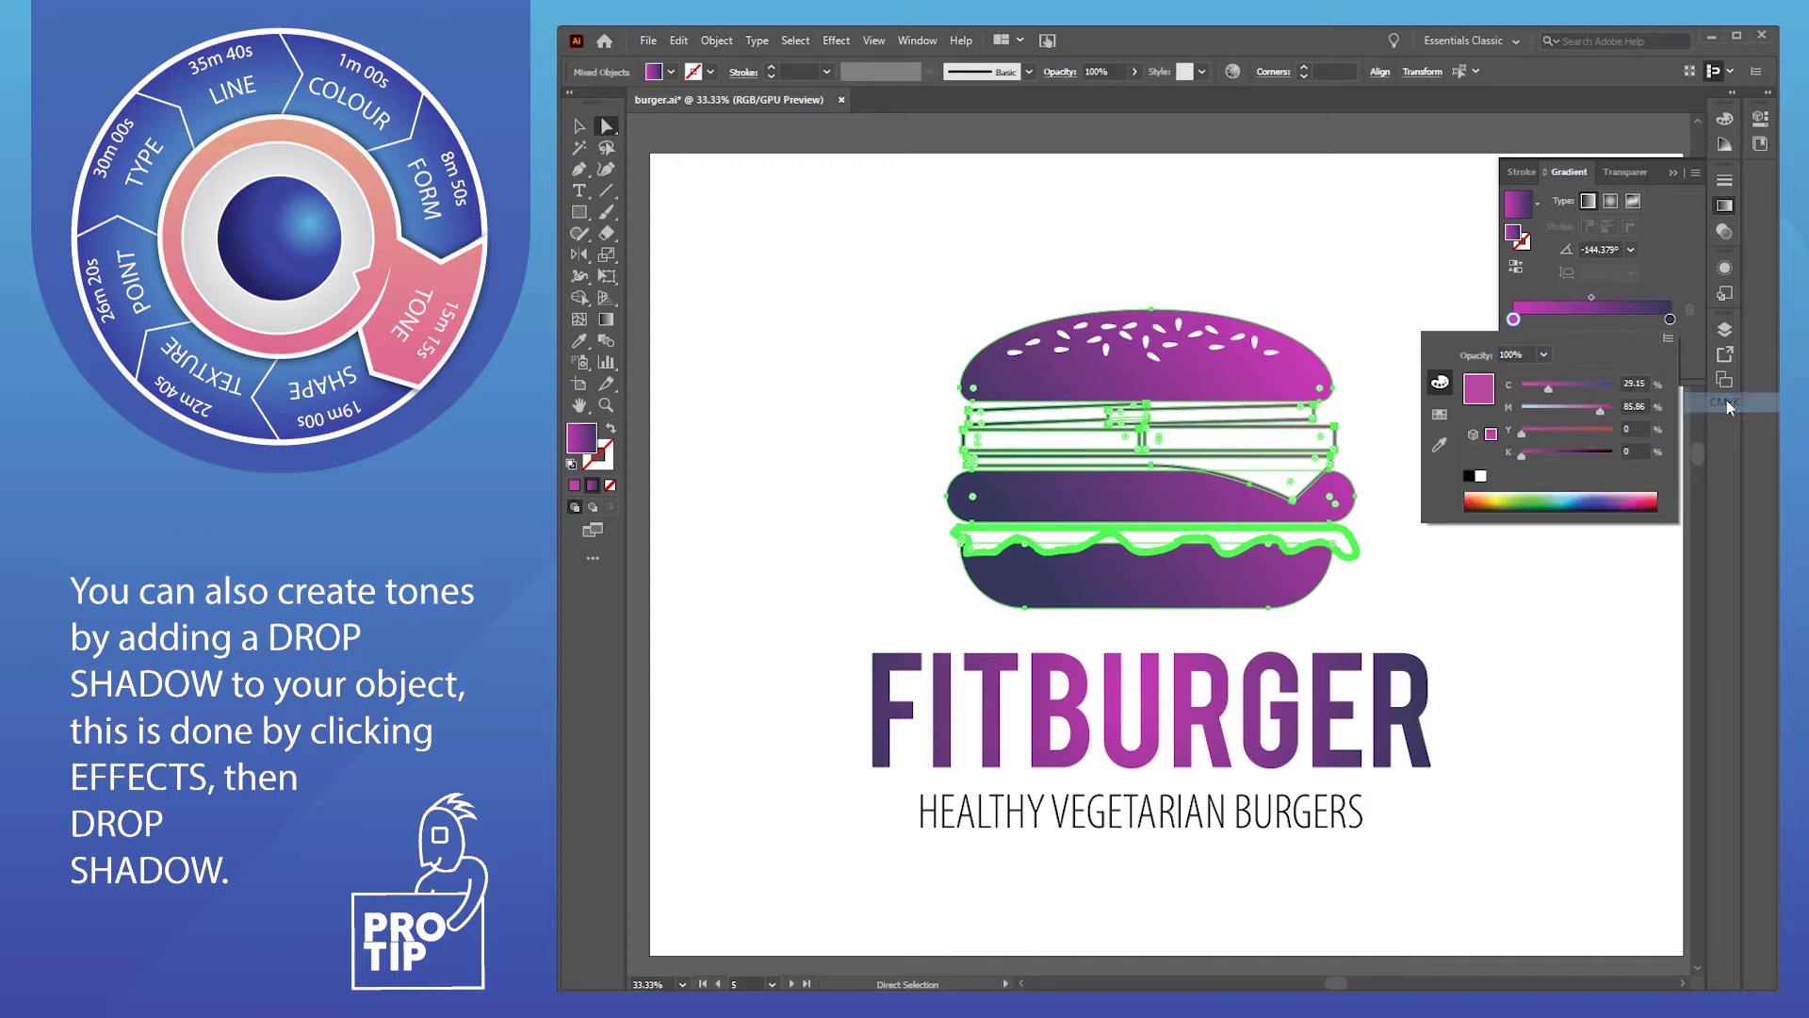
{"action": "left_click", "coordinate": [1468, 475]}
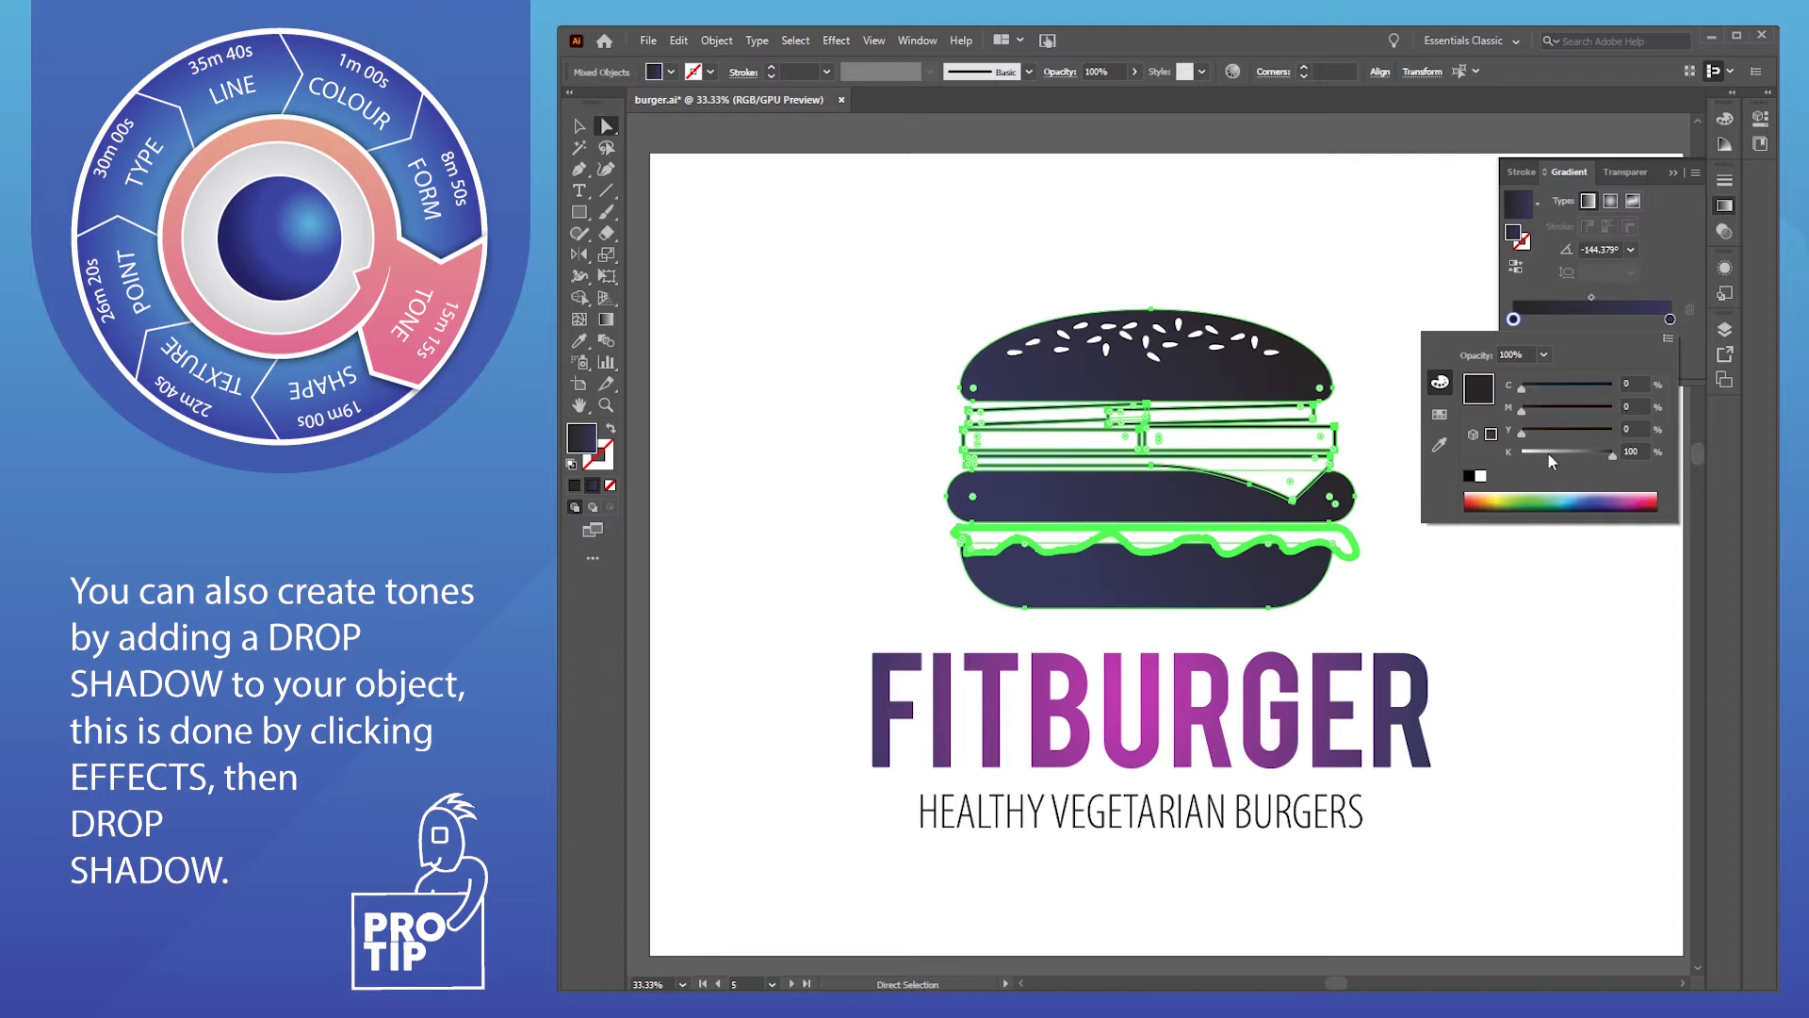
Set the right gradient stop to 50% K grey and reverse the gradient
{"action": "left_click", "coordinate": [1670, 321]}
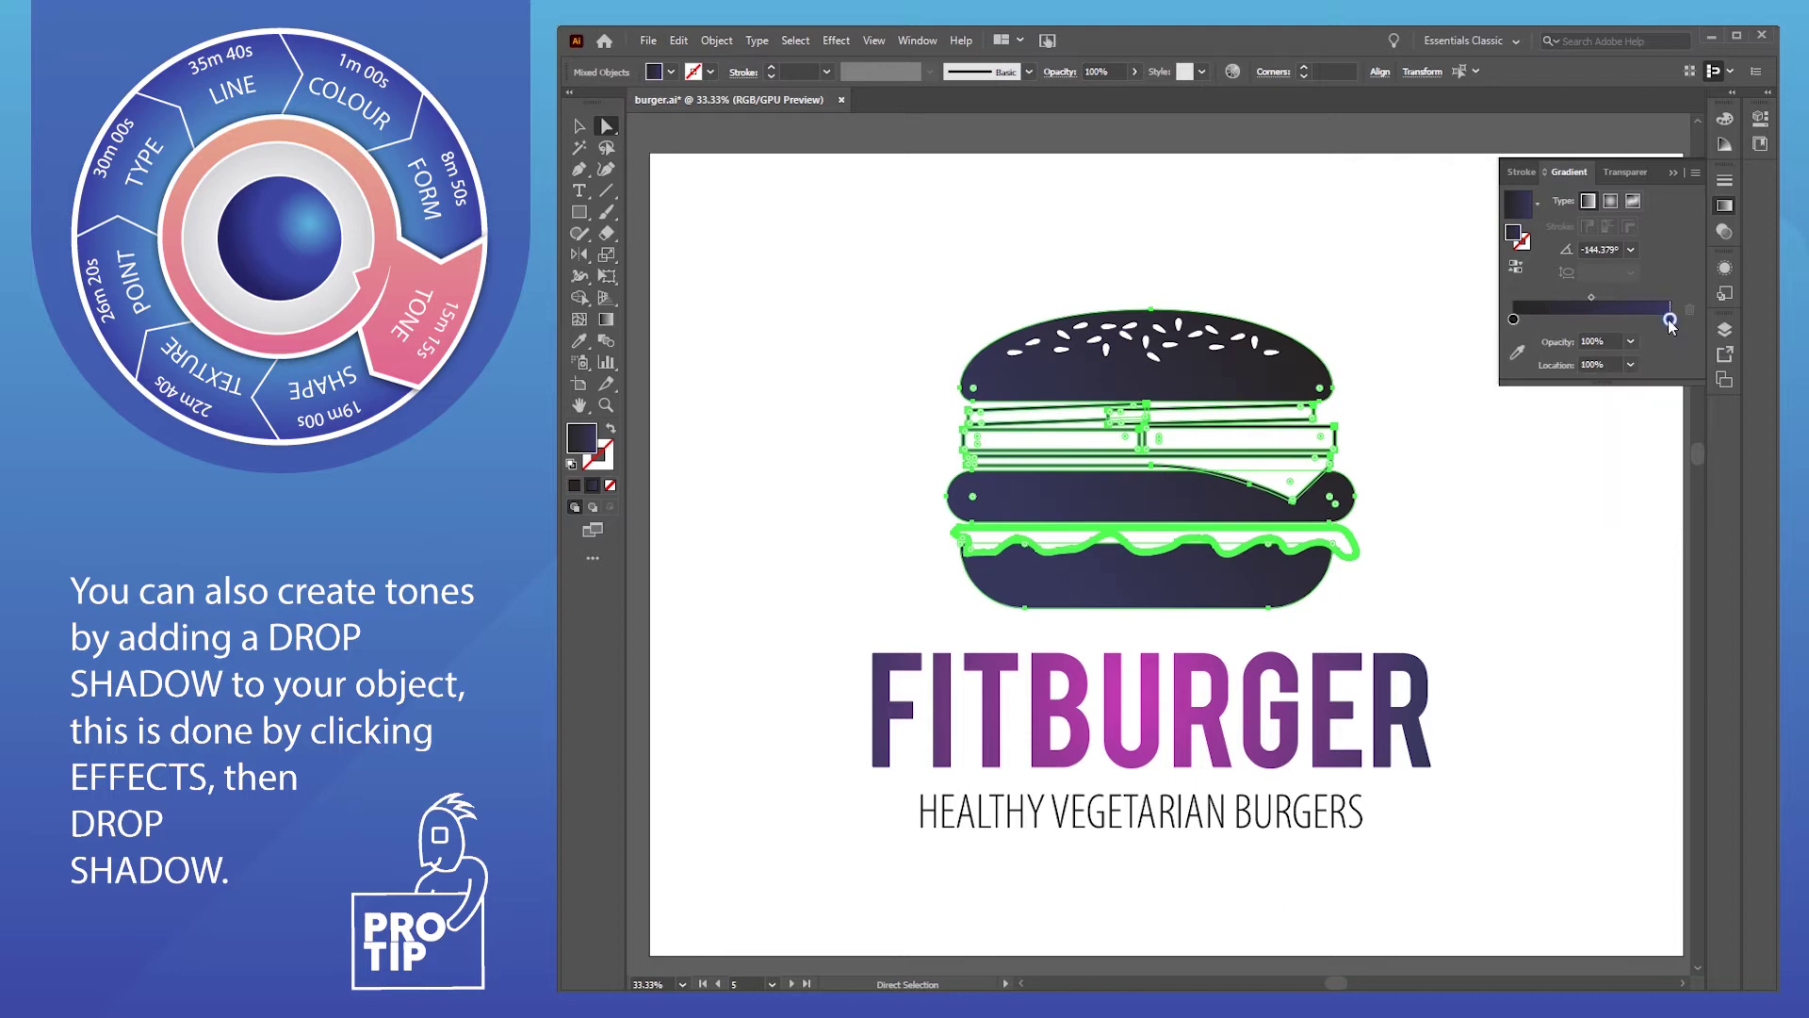
{"action": "double_click", "coordinate": [1670, 320]}
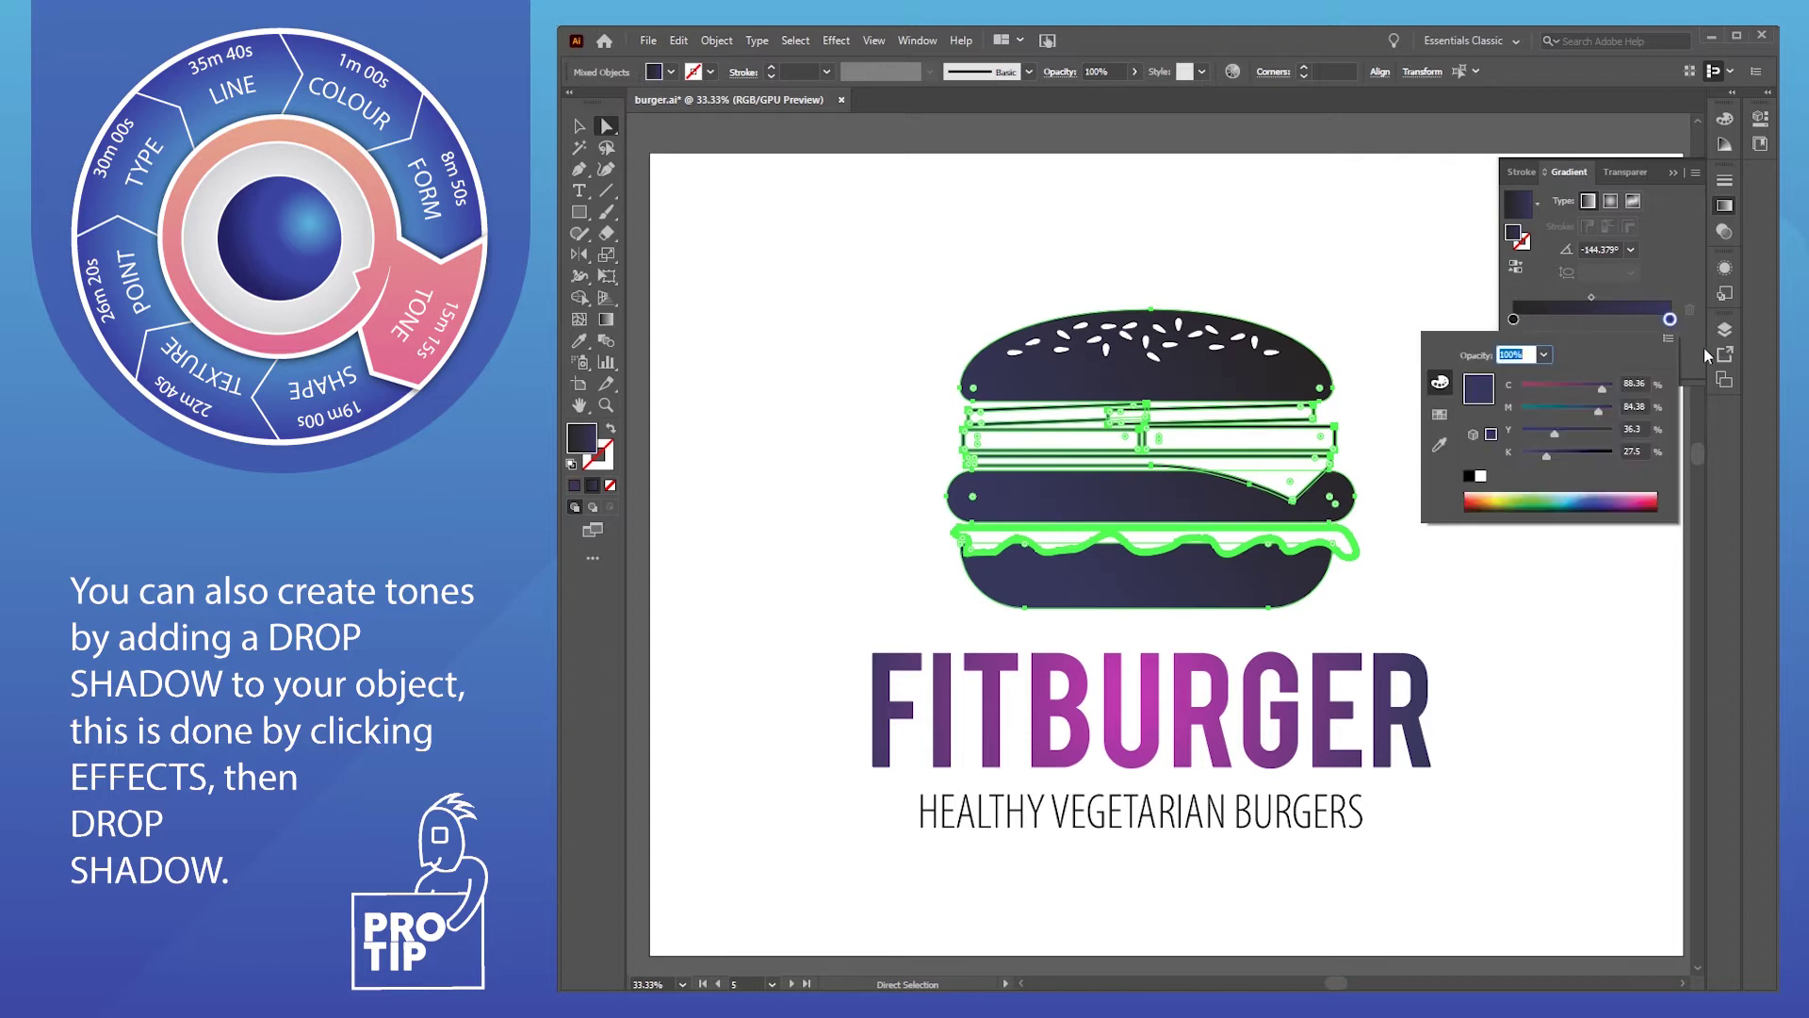
{"action": "left_click", "coordinate": [1468, 476]}
{"action": "left_click_drag", "start_coordinate": [1610, 452], "coordinate": [1559, 453]}
{"action": "left_click", "coordinate": [1676, 247]}
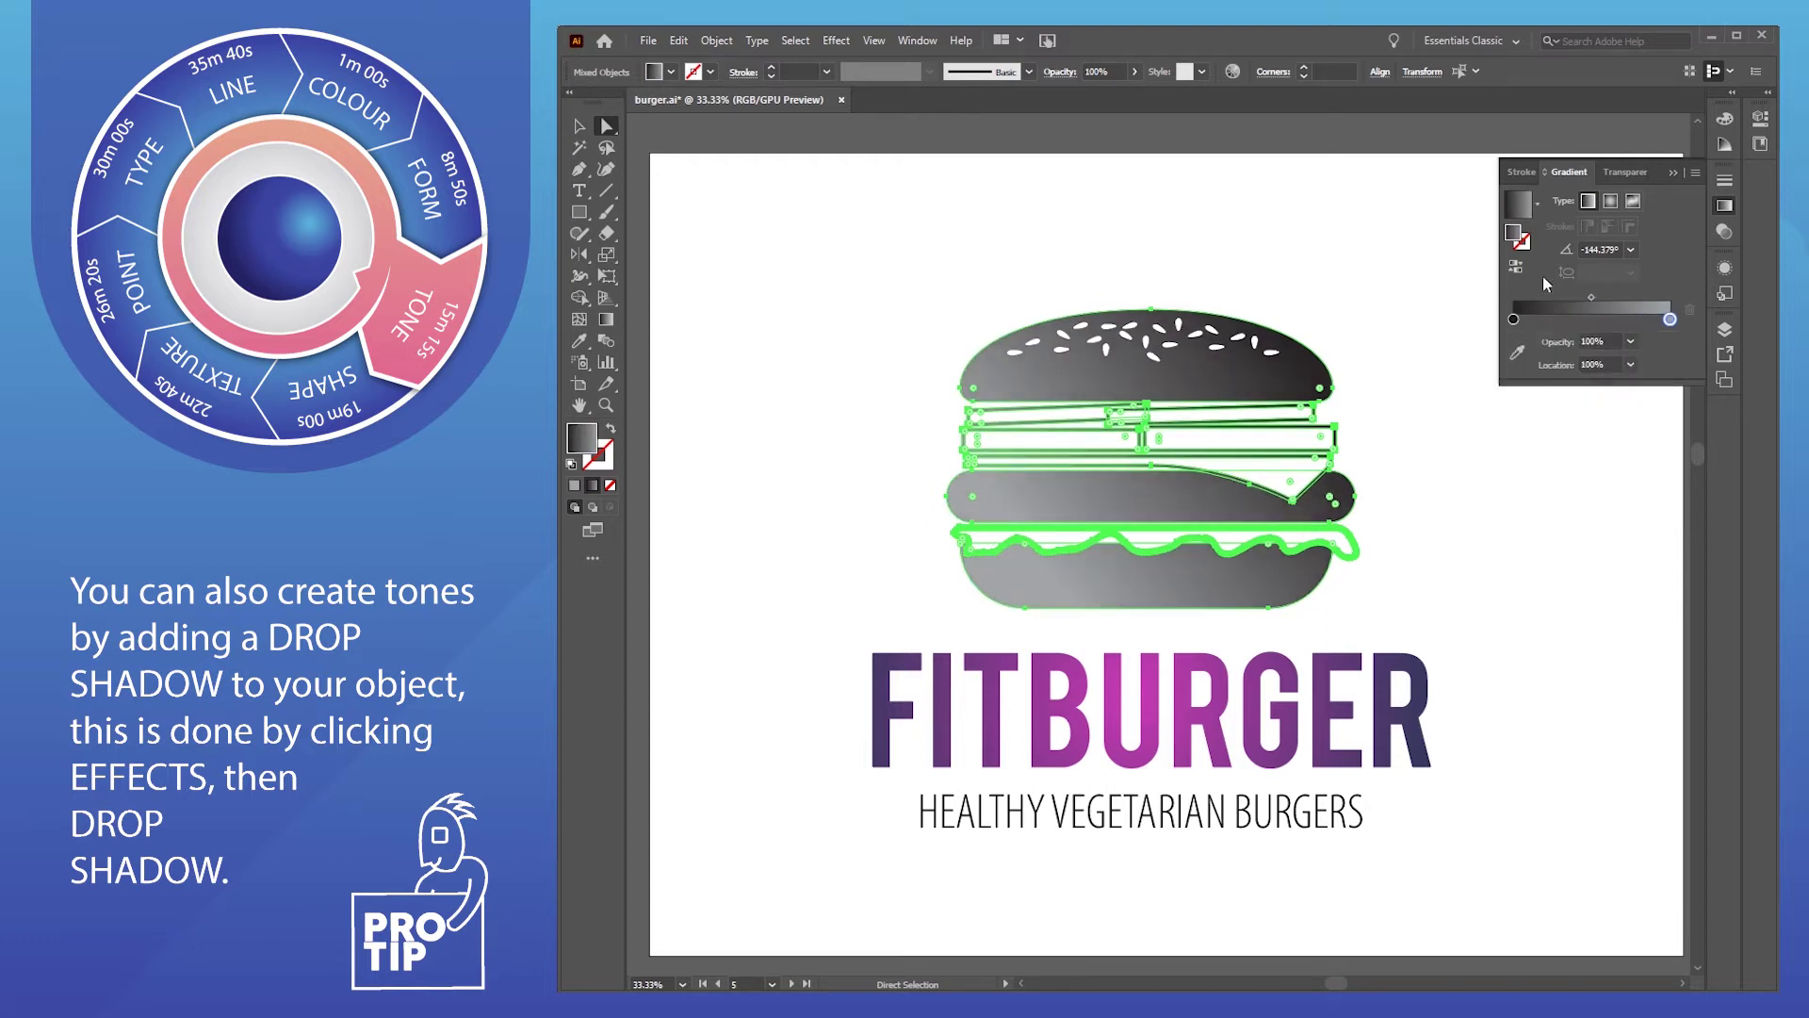
{"action": "left_click", "coordinate": [1516, 269]}
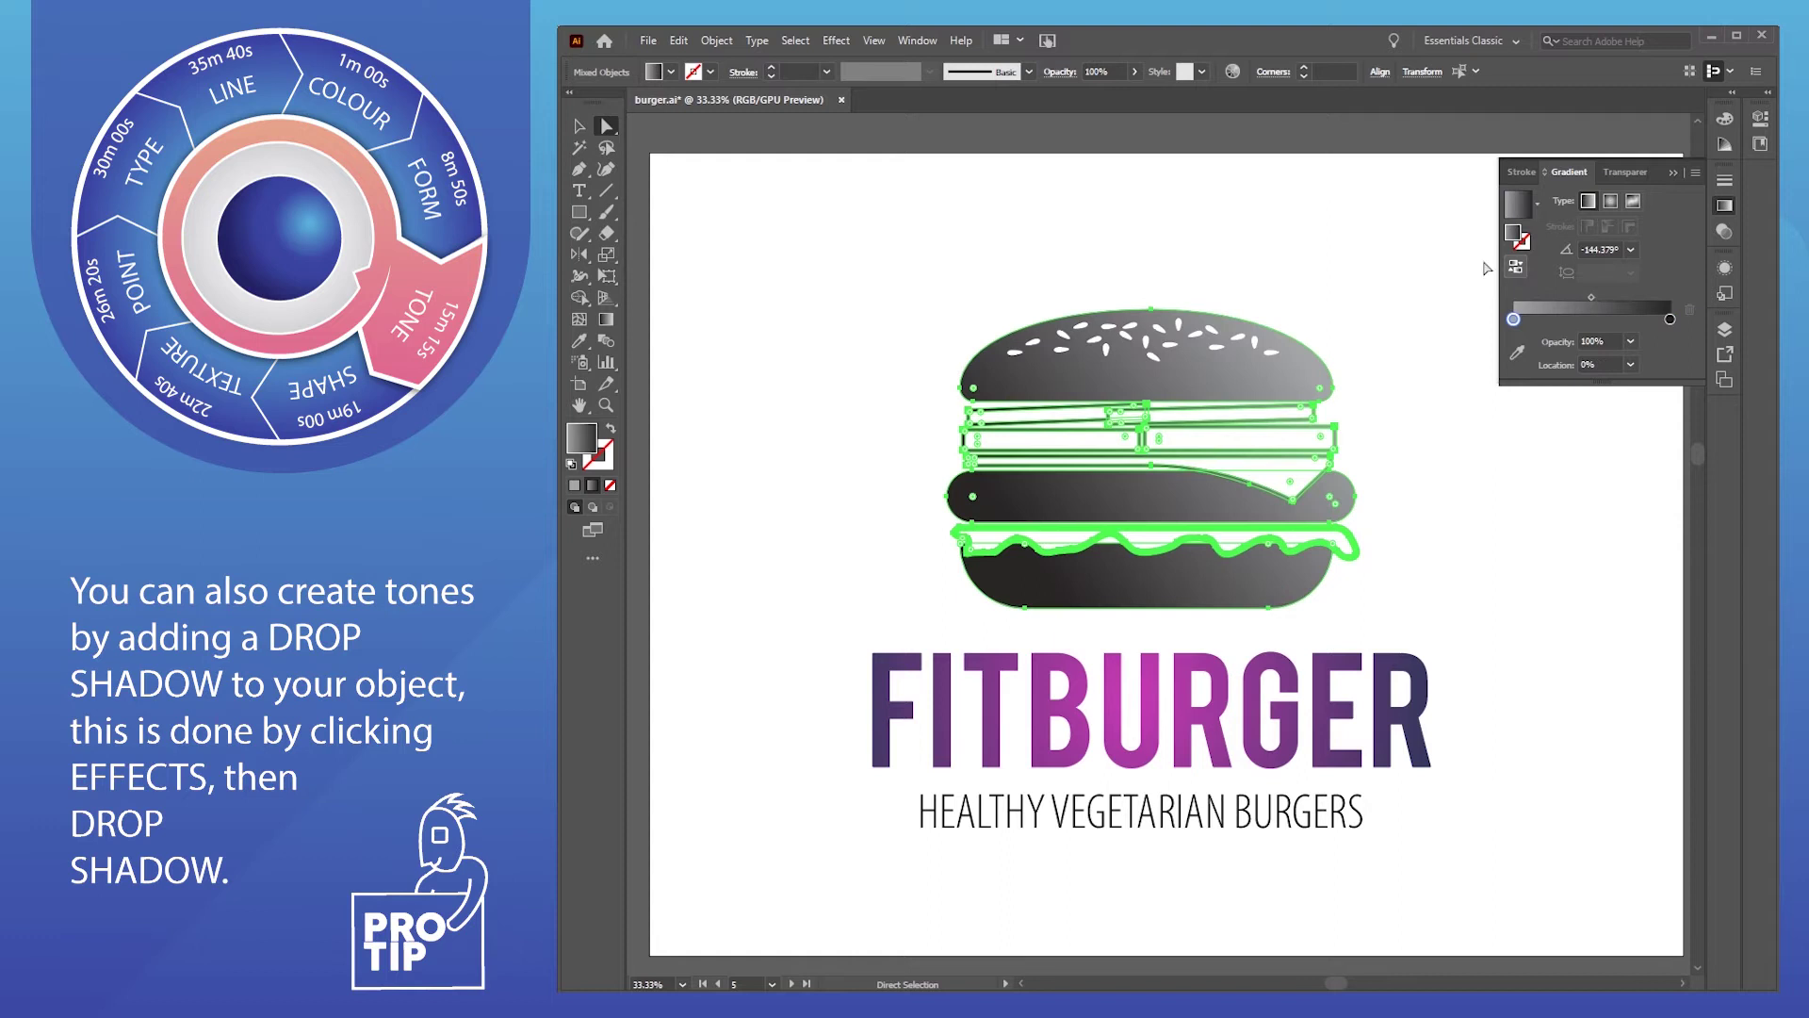
{"action": "left_click", "coordinate": [579, 126]}
{"action": "left_click", "coordinate": [754, 262]}
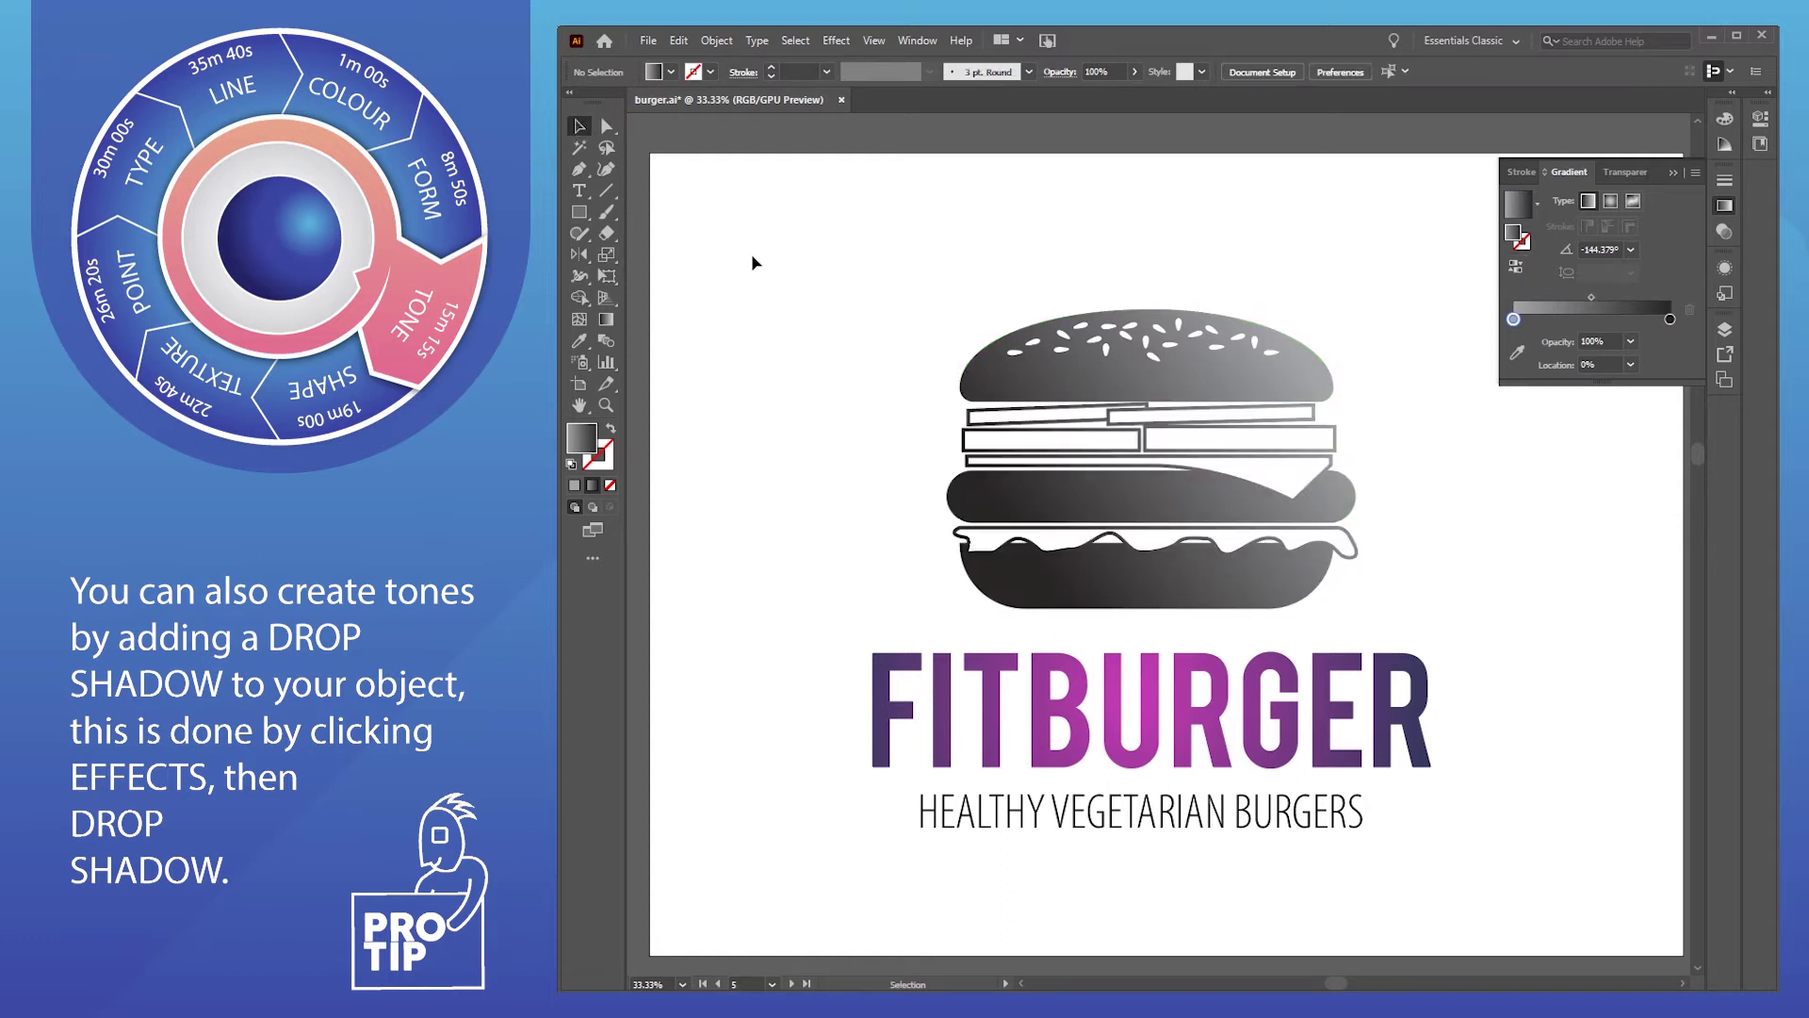
Select the top bun and all paths with the same grey gradient fill
{"action": "left_click", "coordinate": [1097, 395]}
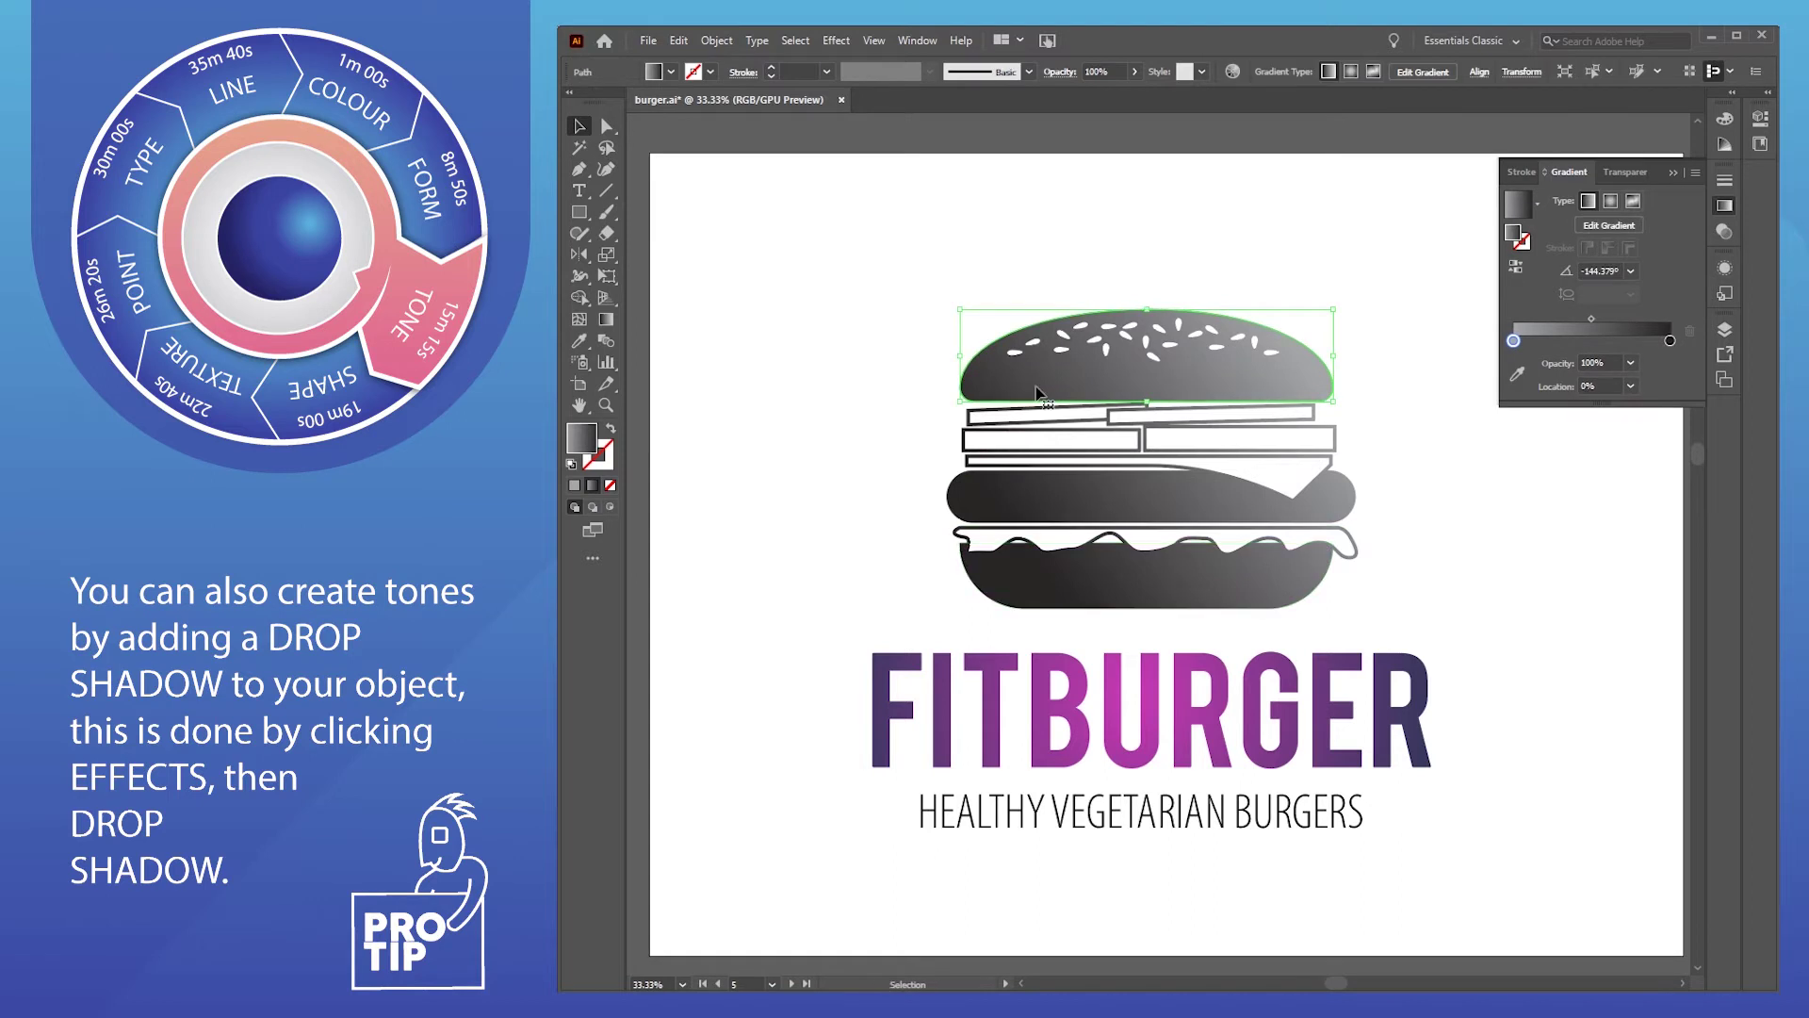
{"action": "left_click", "coordinate": [794, 40]}
{"action": "mouse_move", "coordinate": [905, 211]}
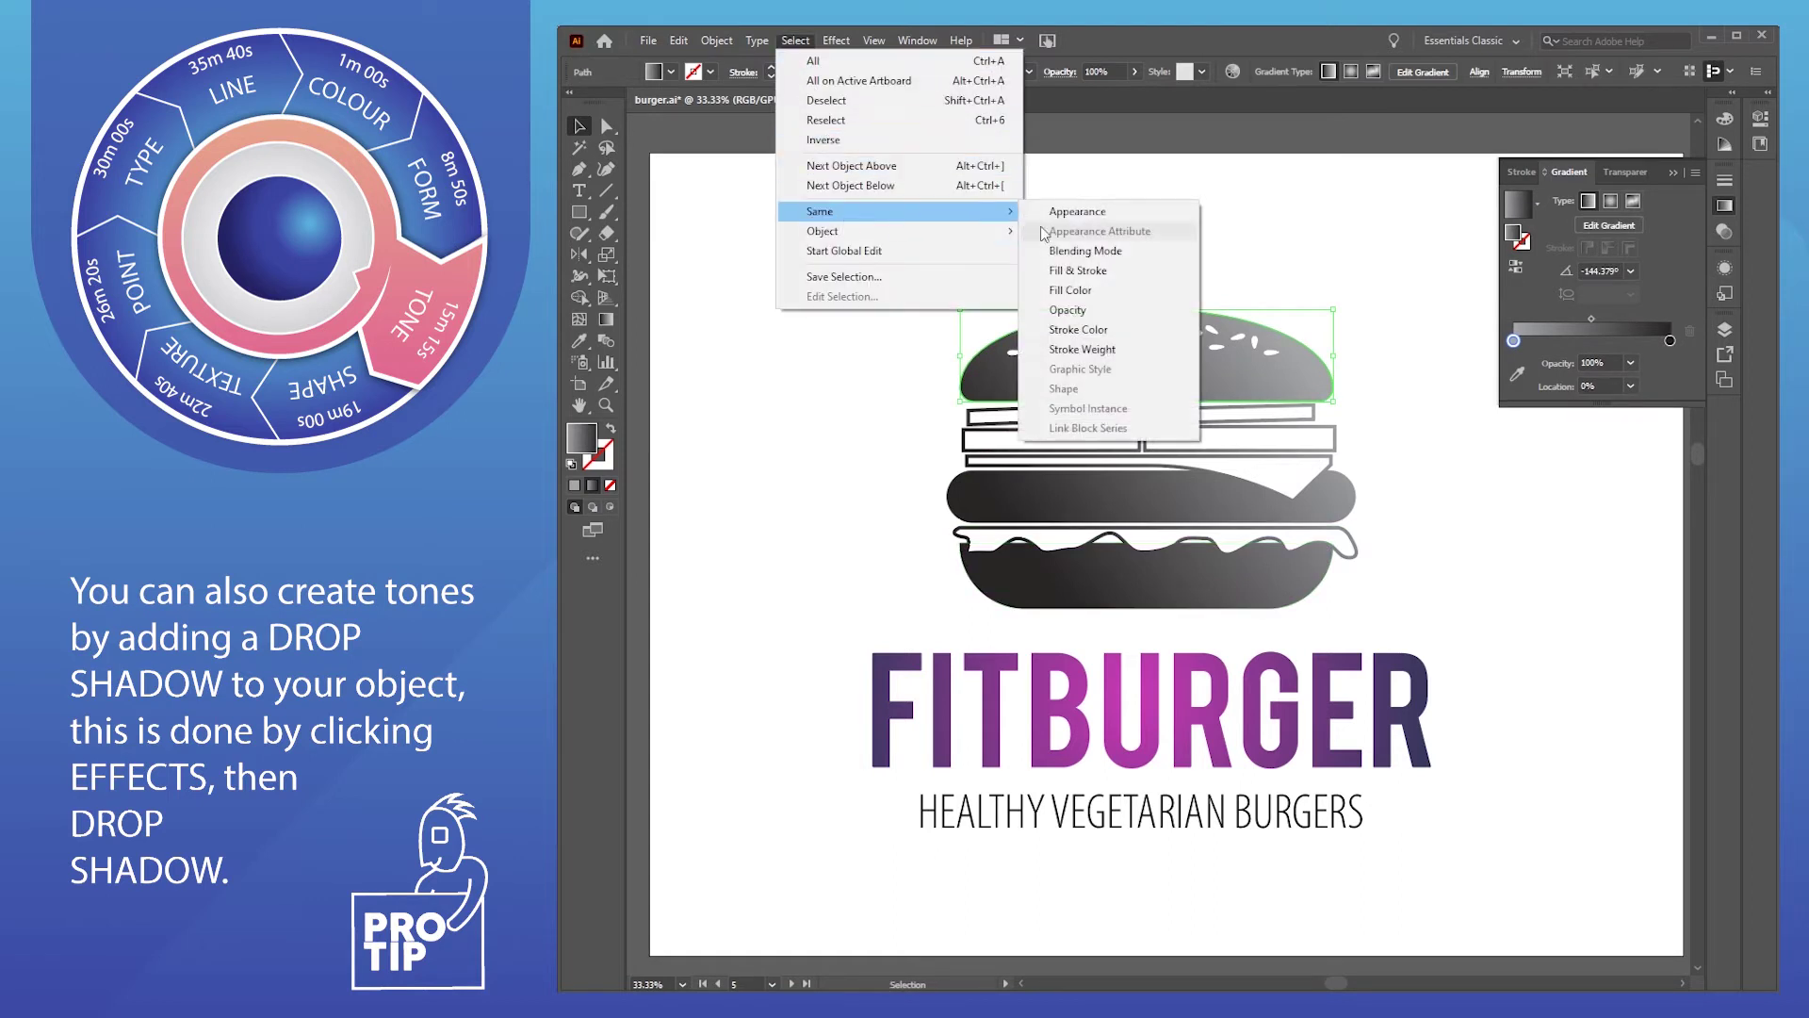
{"action": "left_click", "coordinate": [1074, 290]}
Switch the grey gradient to radial and drag it across the burger
{"action": "left_click", "coordinate": [1611, 201]}
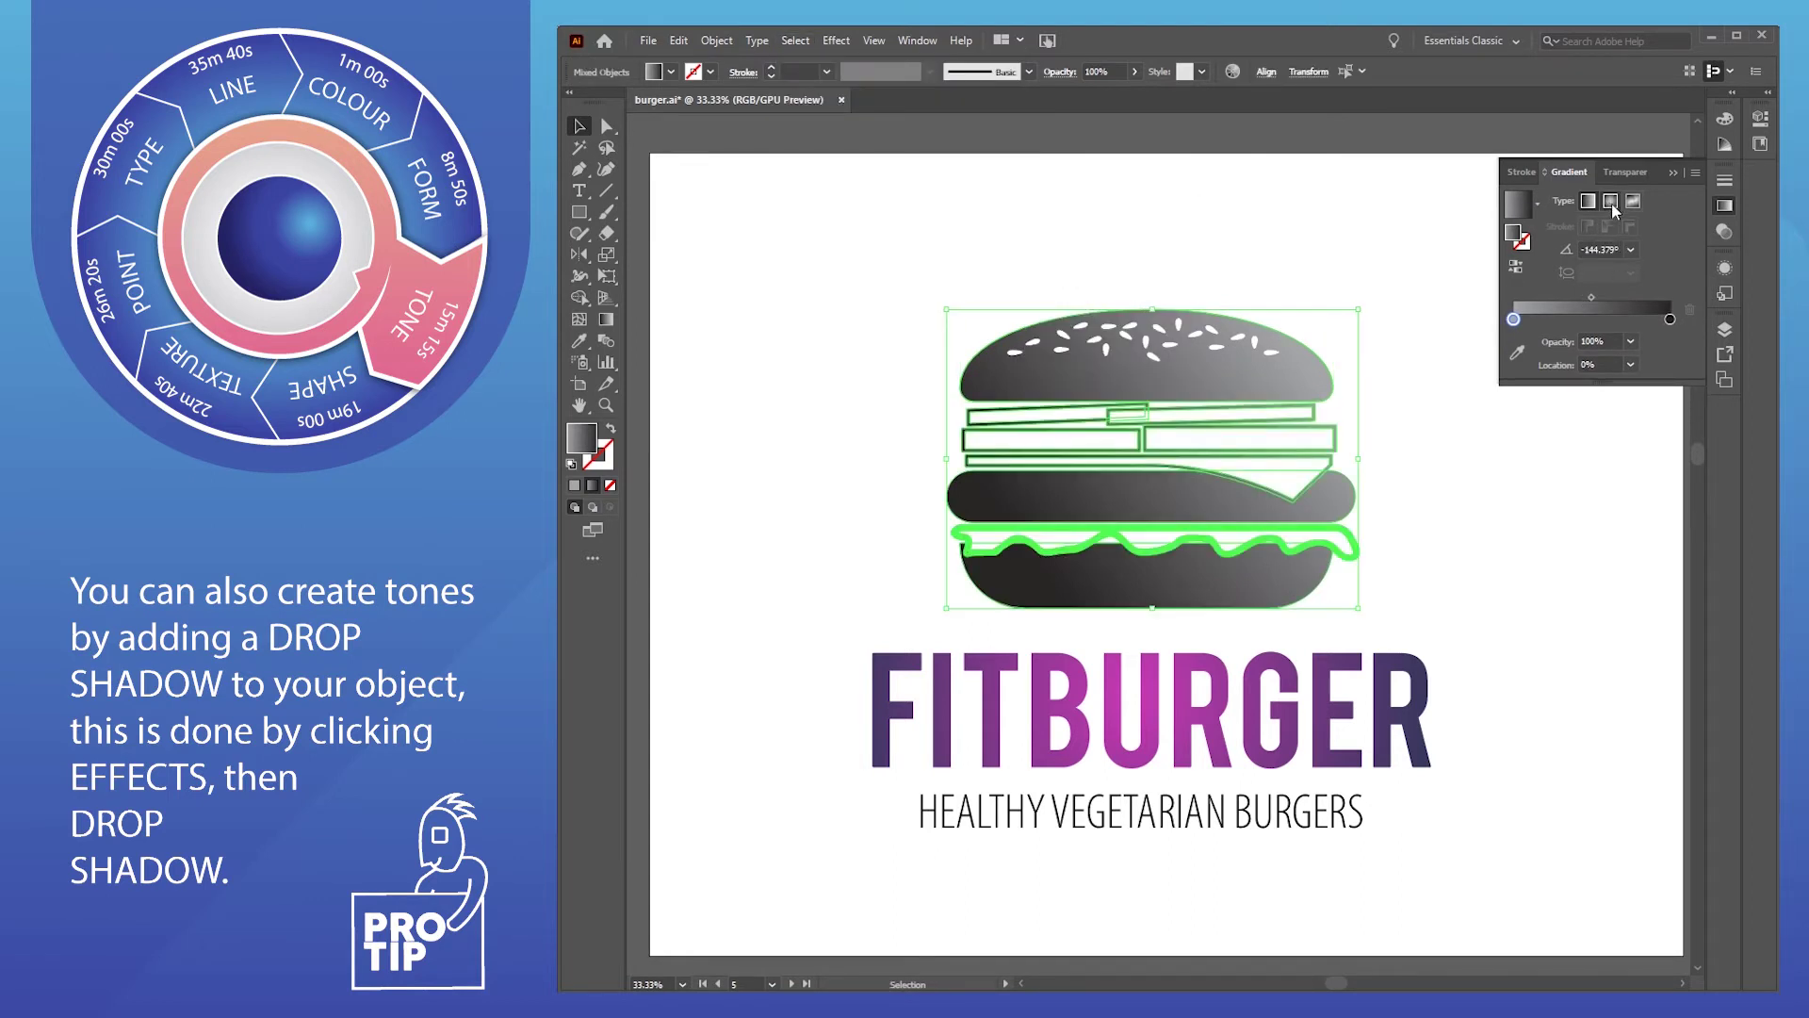
{"action": "key", "text": "g"}
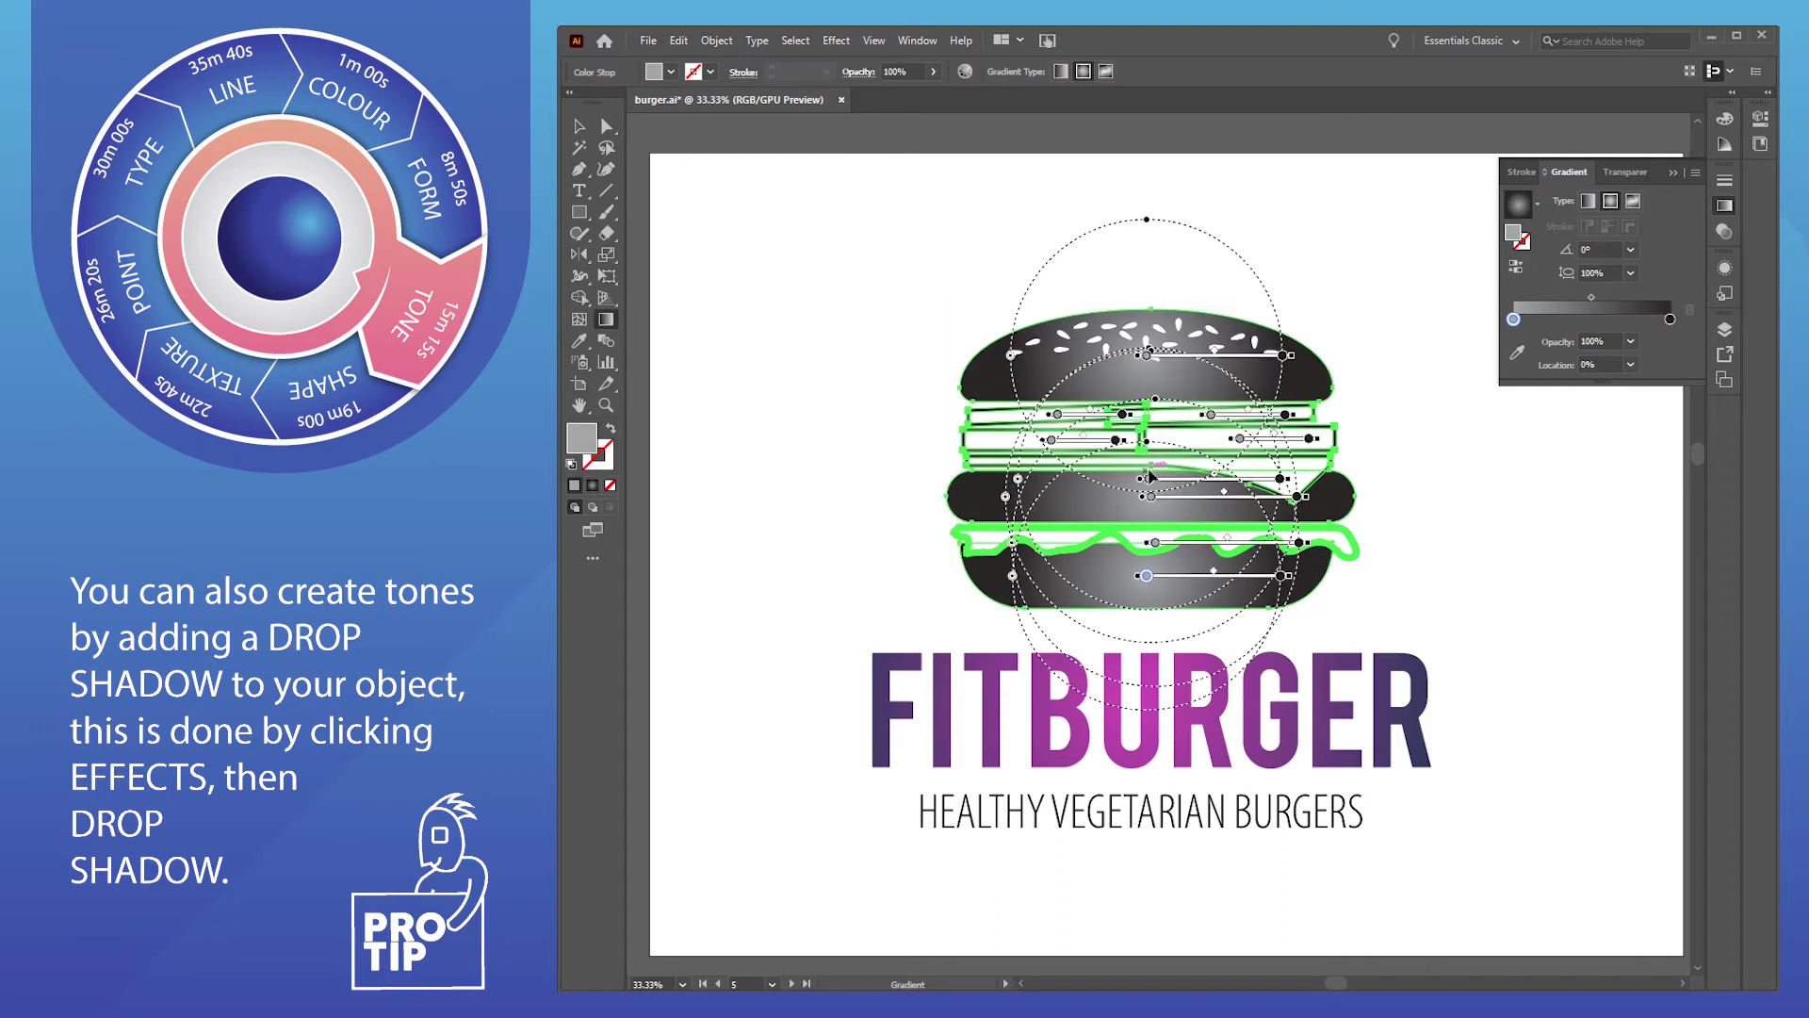
{"action": "left_click_drag", "start_coordinate": [1139, 462], "coordinate": [1389, 459]}
{"action": "key", "text": "v"}
{"action": "left_click", "coordinate": [765, 285]}
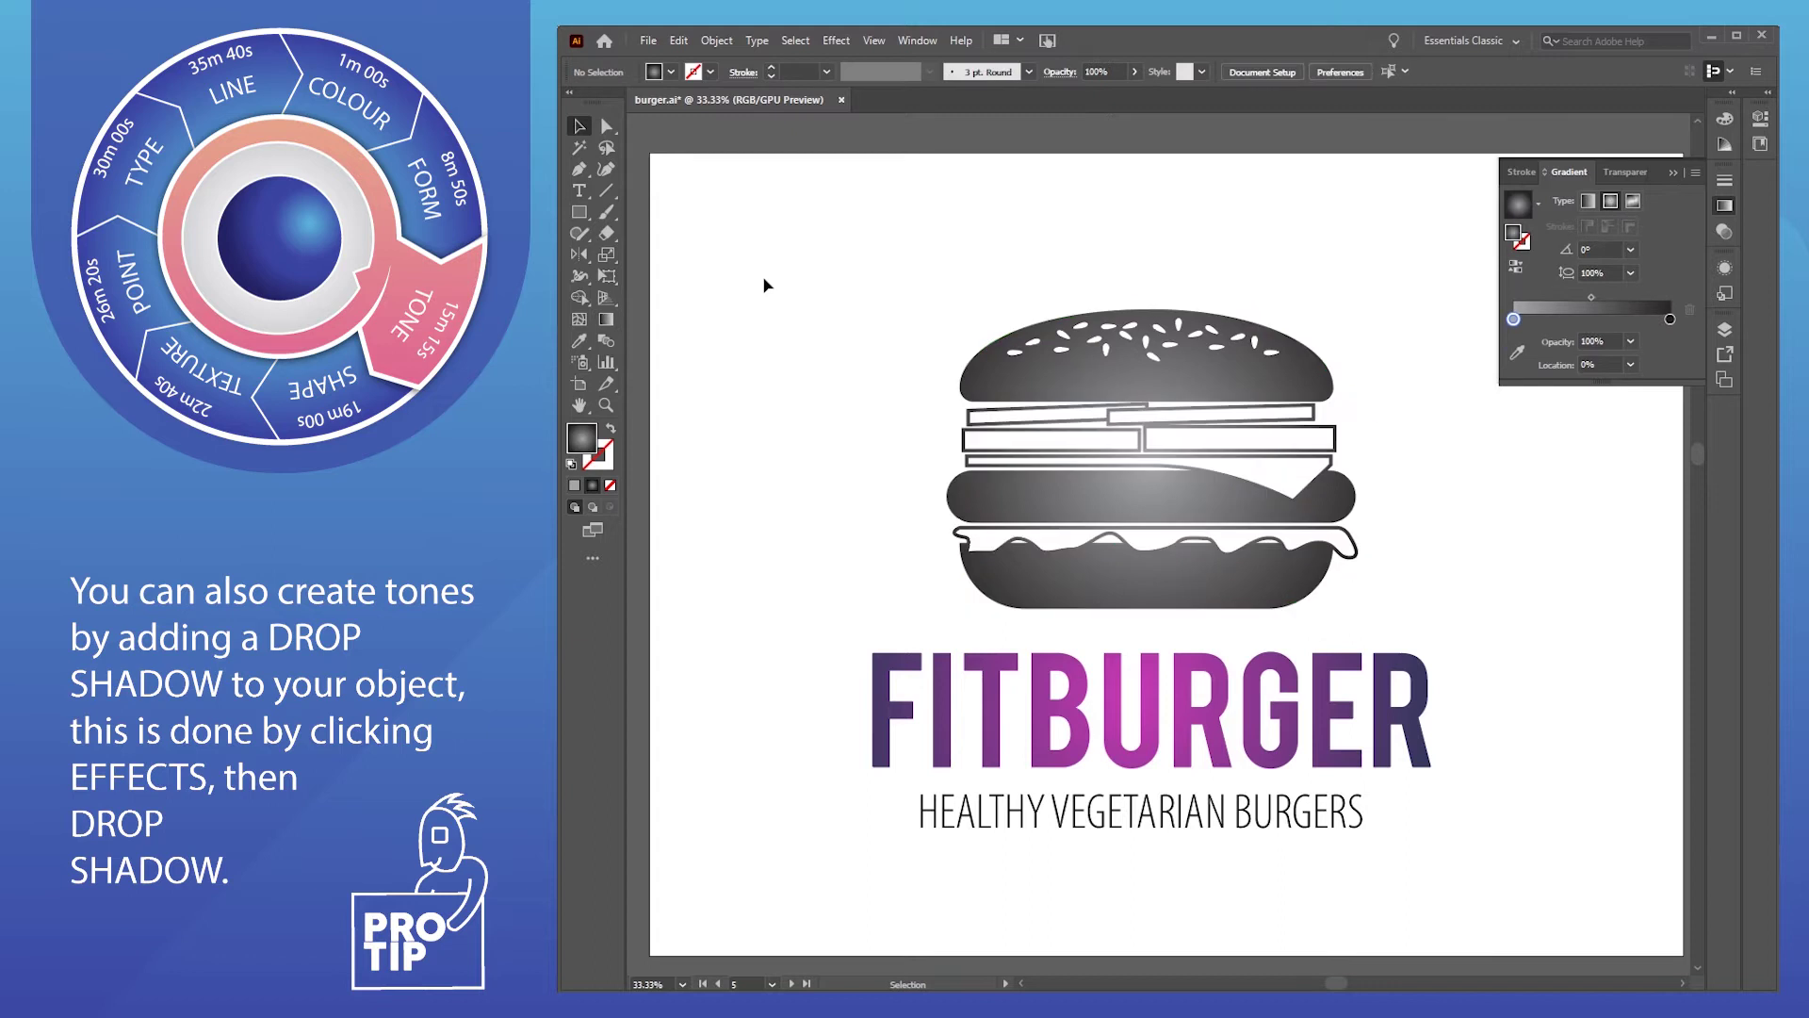
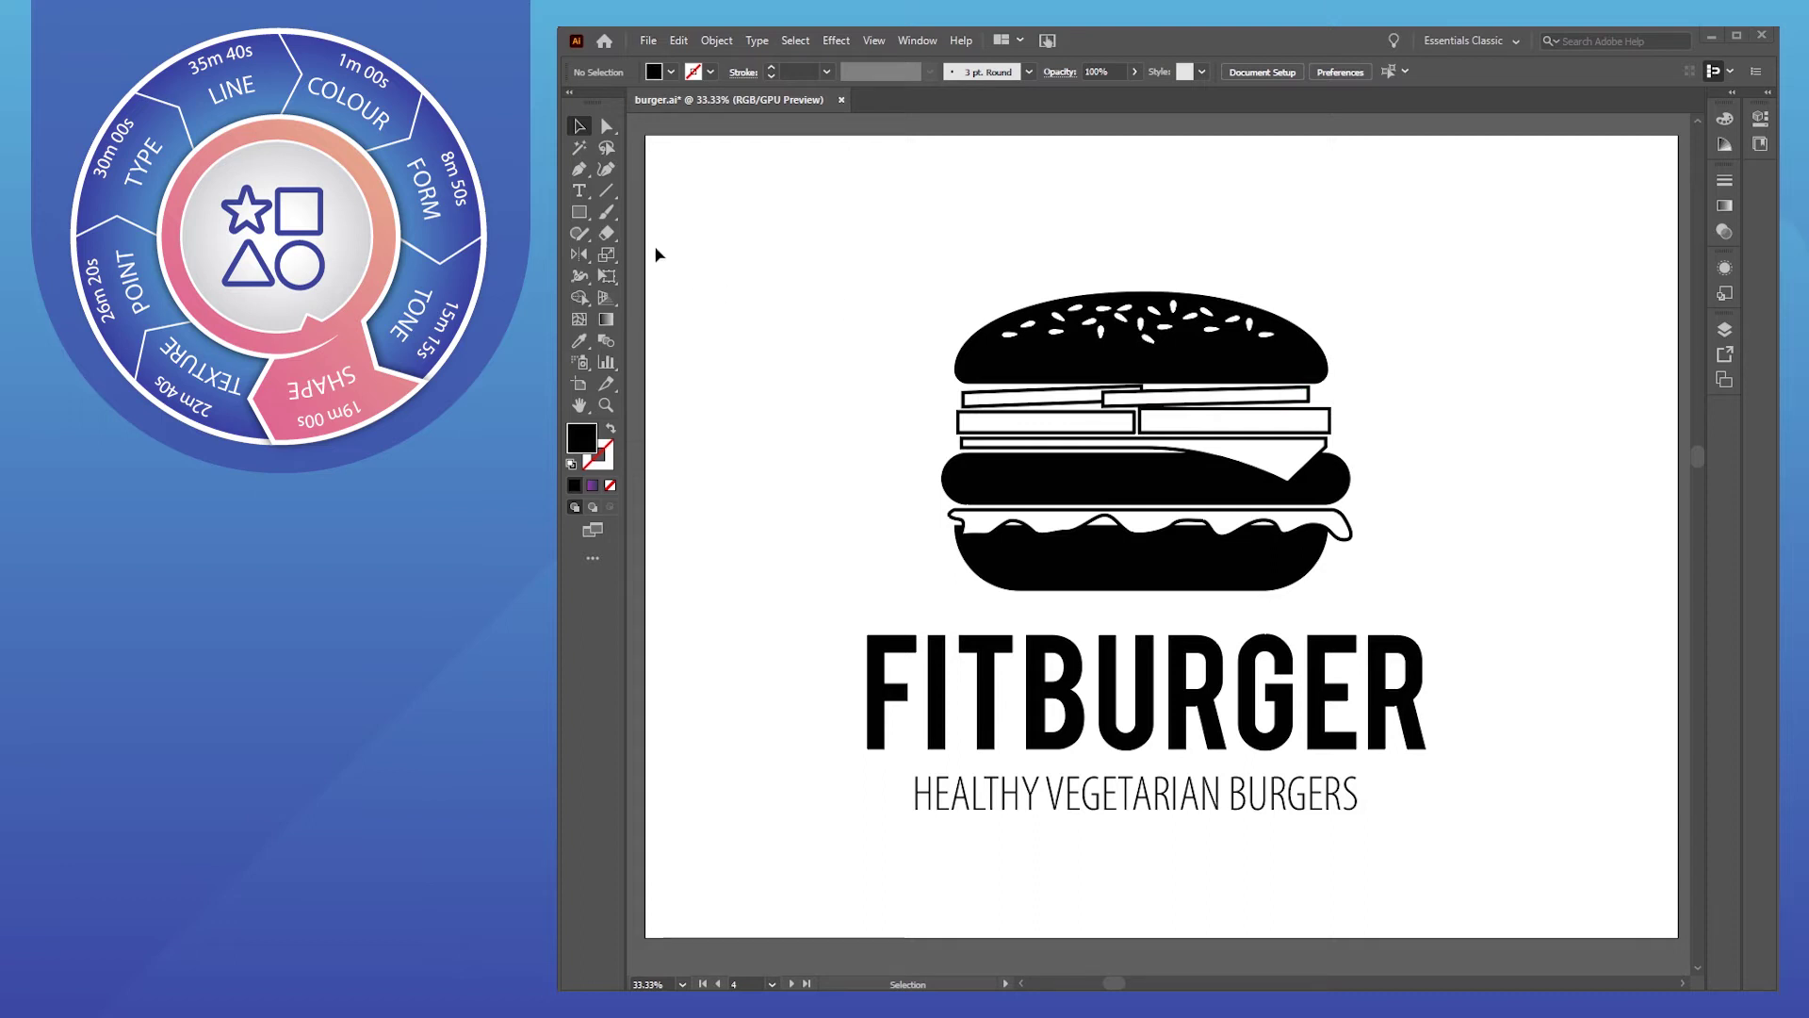
Fill the top bun light grey, settling on #dddddd after trying #cccccc
{"action": "double_click", "coordinate": [585, 438]}
{"action": "type", "text": "cccccc"}
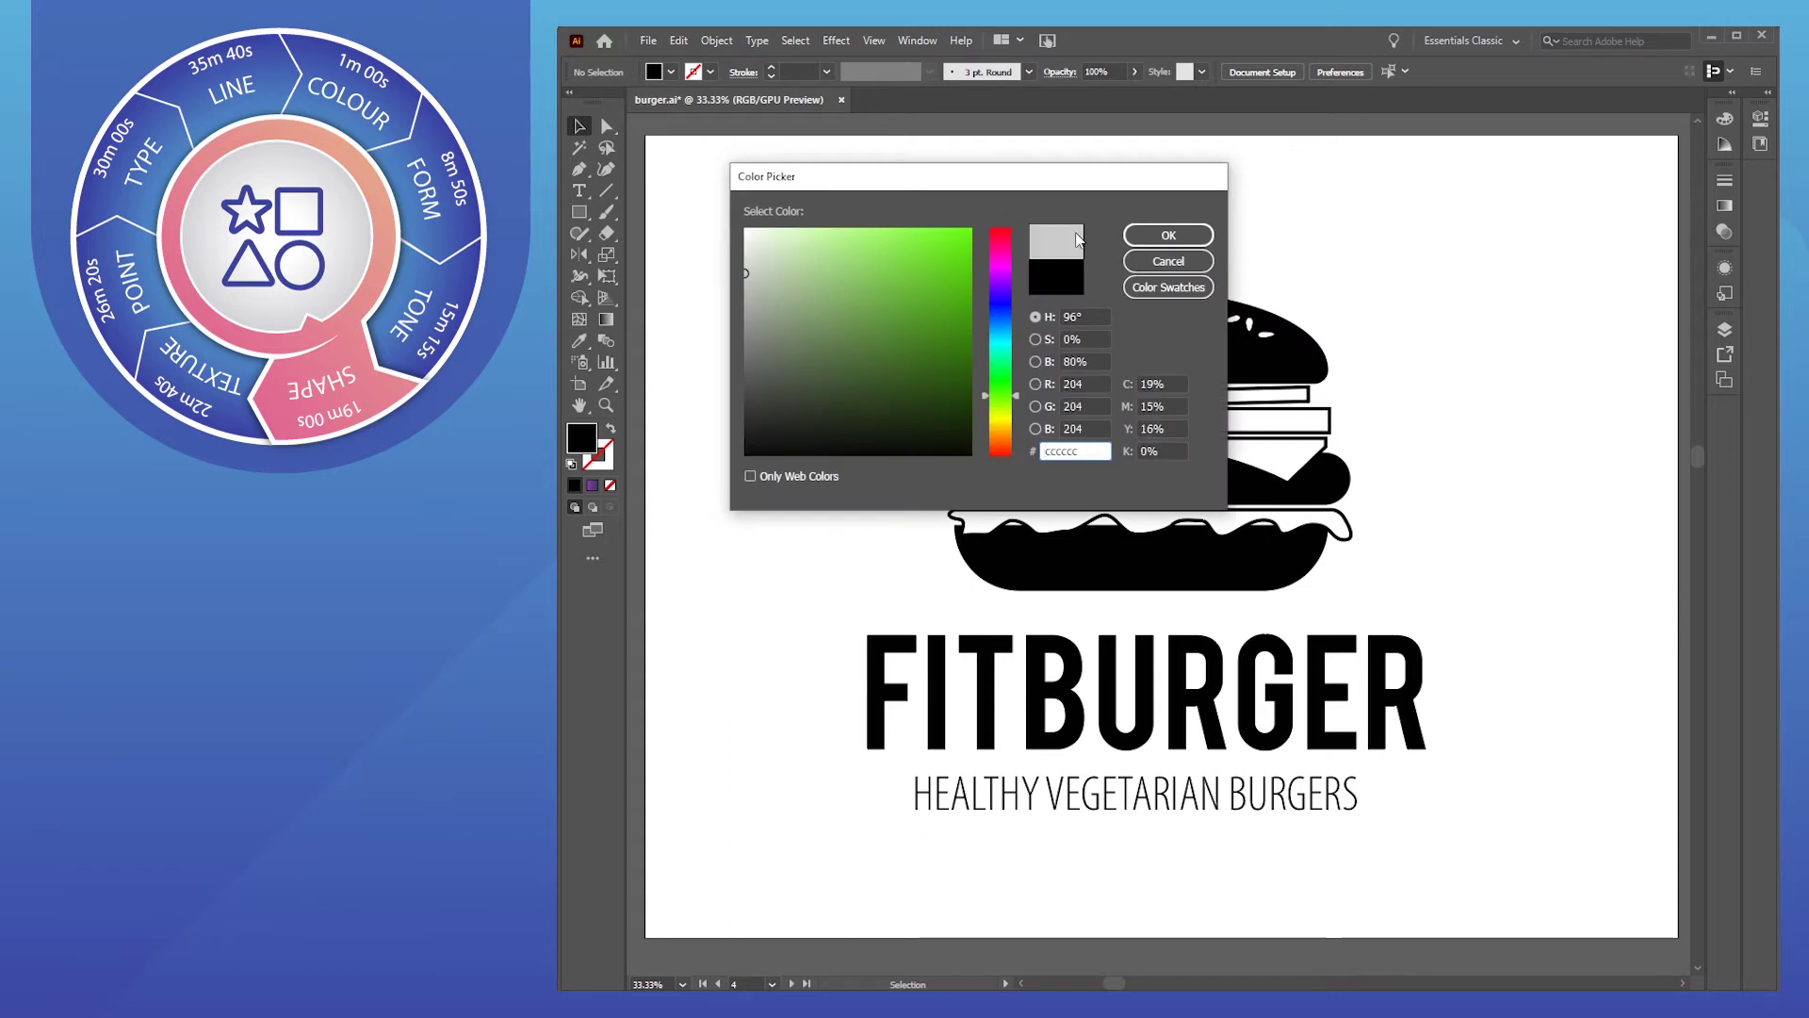
{"action": "left_click", "coordinate": [1165, 237]}
{"action": "left_click", "coordinate": [1140, 339]}
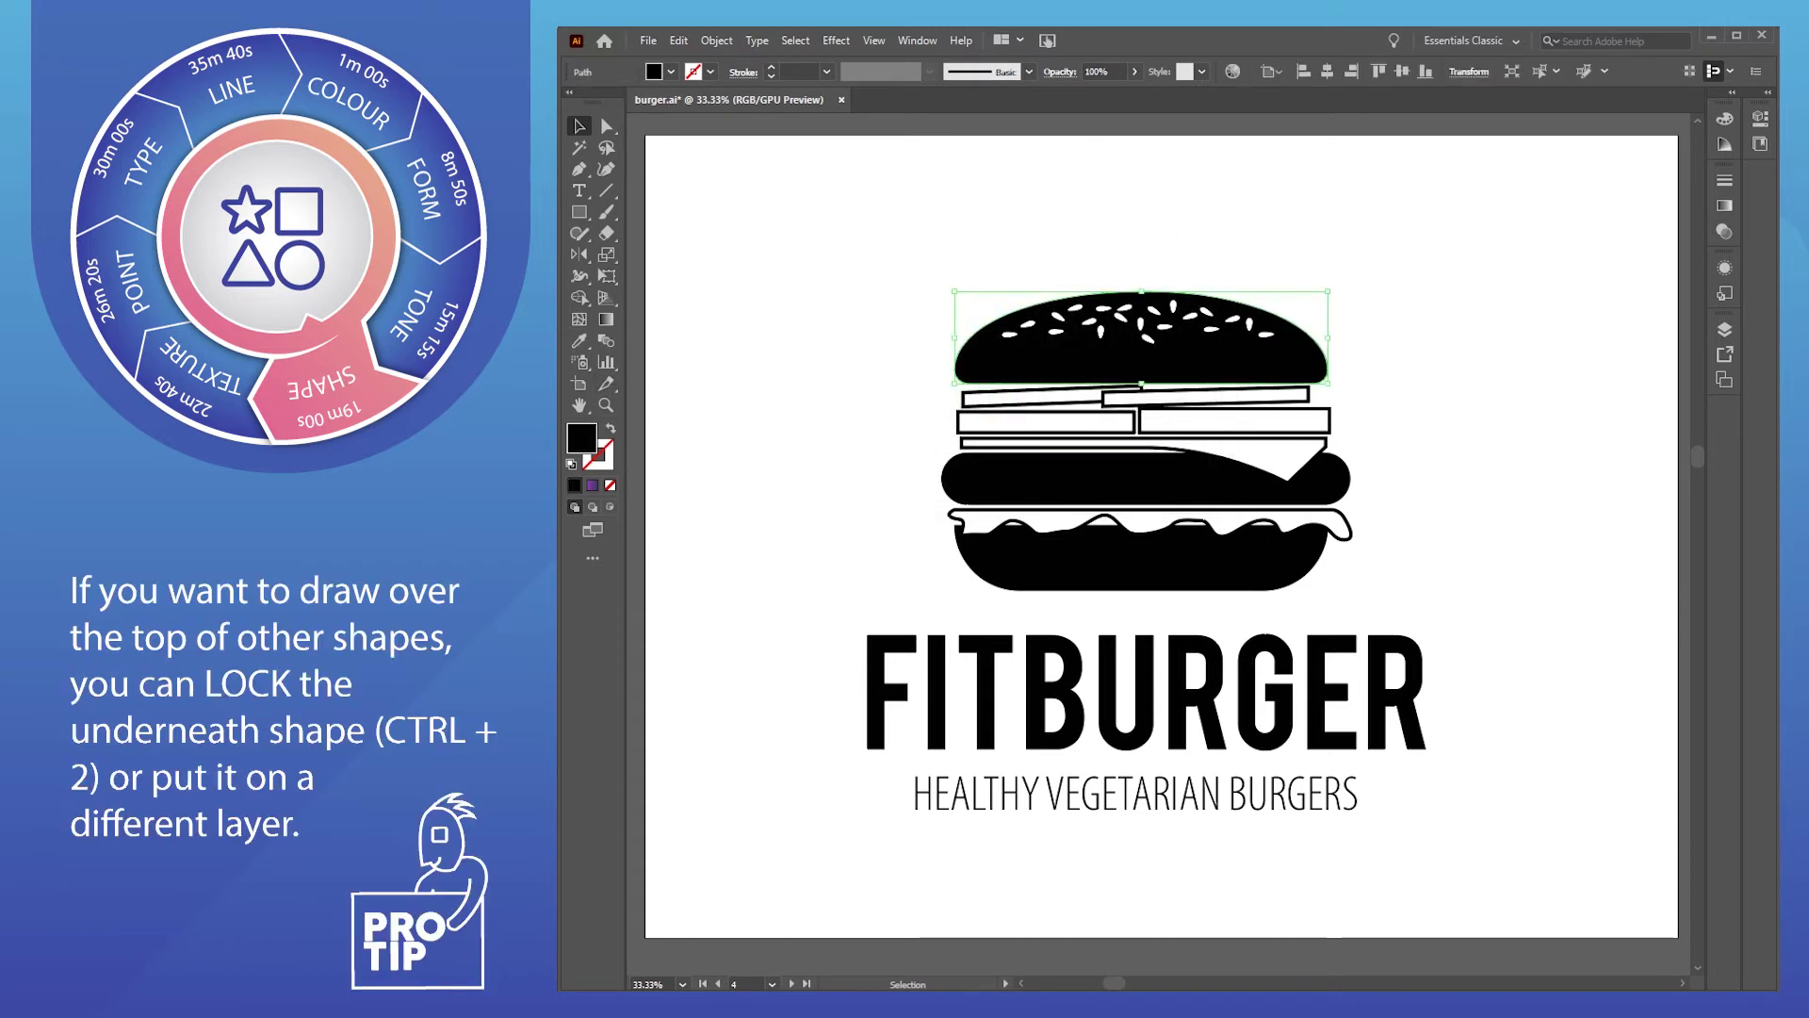
{"action": "double_click", "coordinate": [585, 438]}
{"action": "type", "text": "dddddd"}
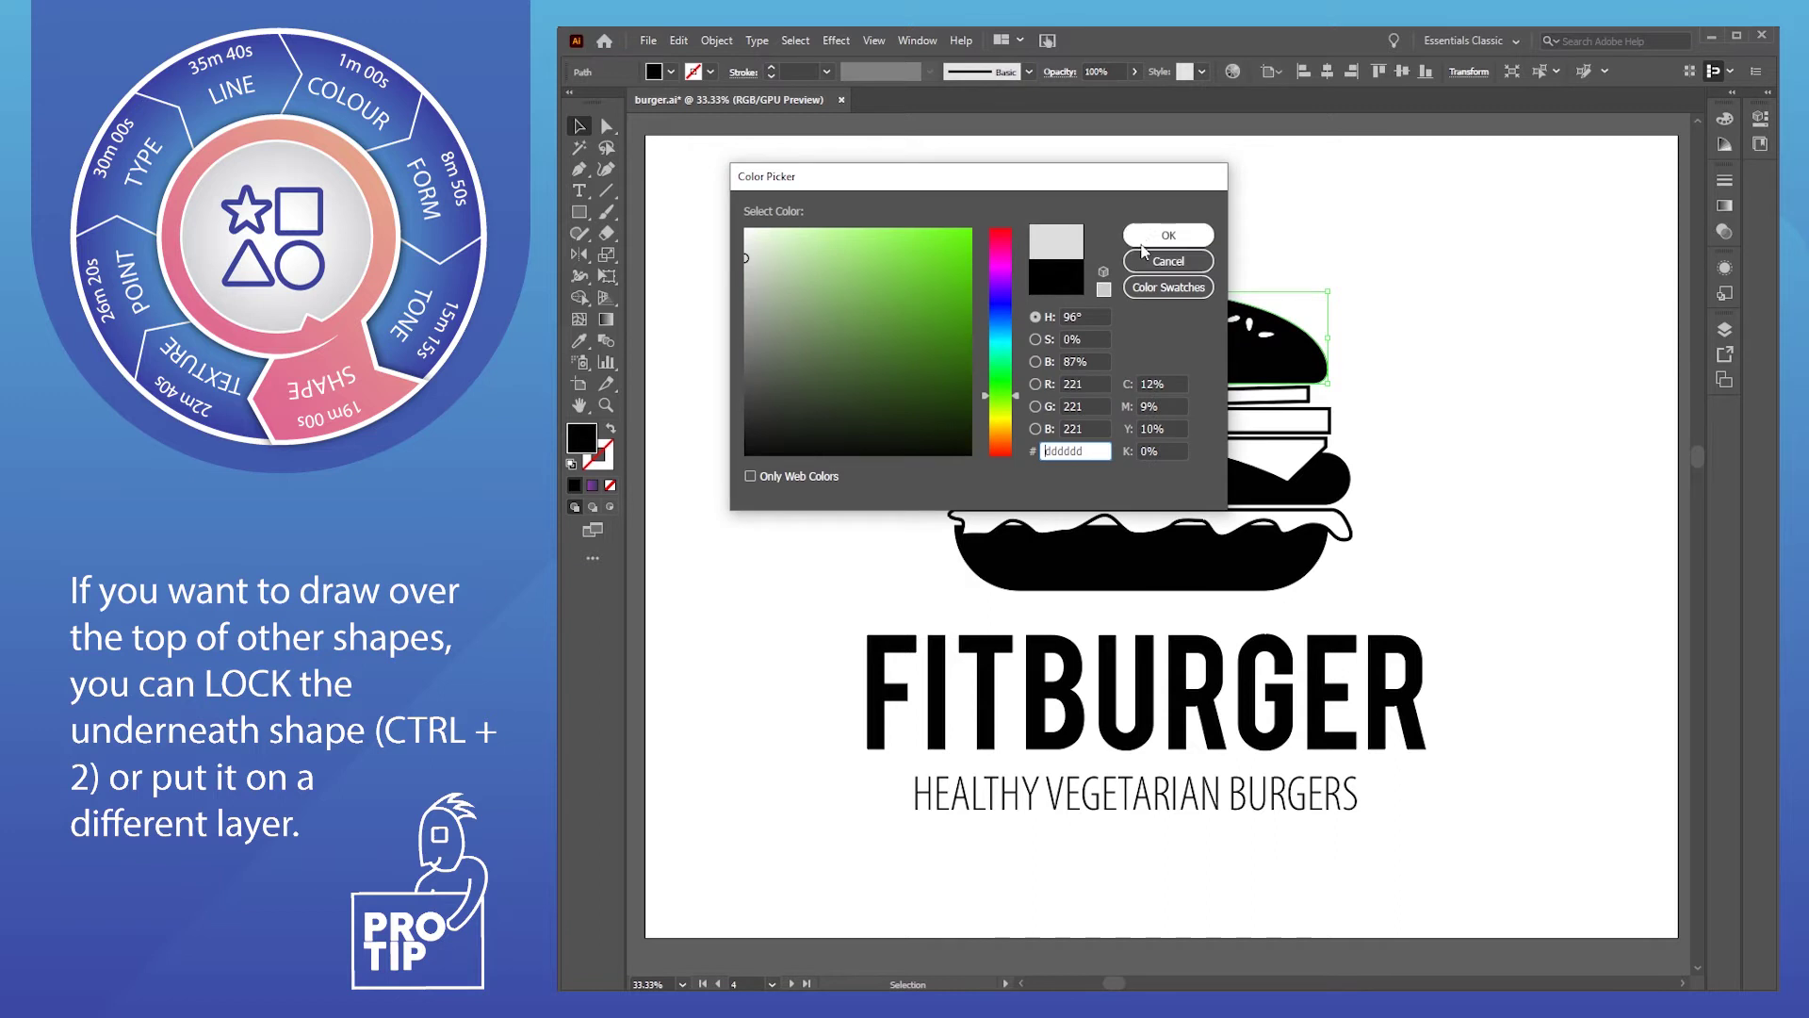
{"action": "left_click", "coordinate": [1142, 237]}
Reselect the top bun, switch between Direct Selection and Selection tools, and marquee-select
{"action": "left_click", "coordinate": [852, 248]}
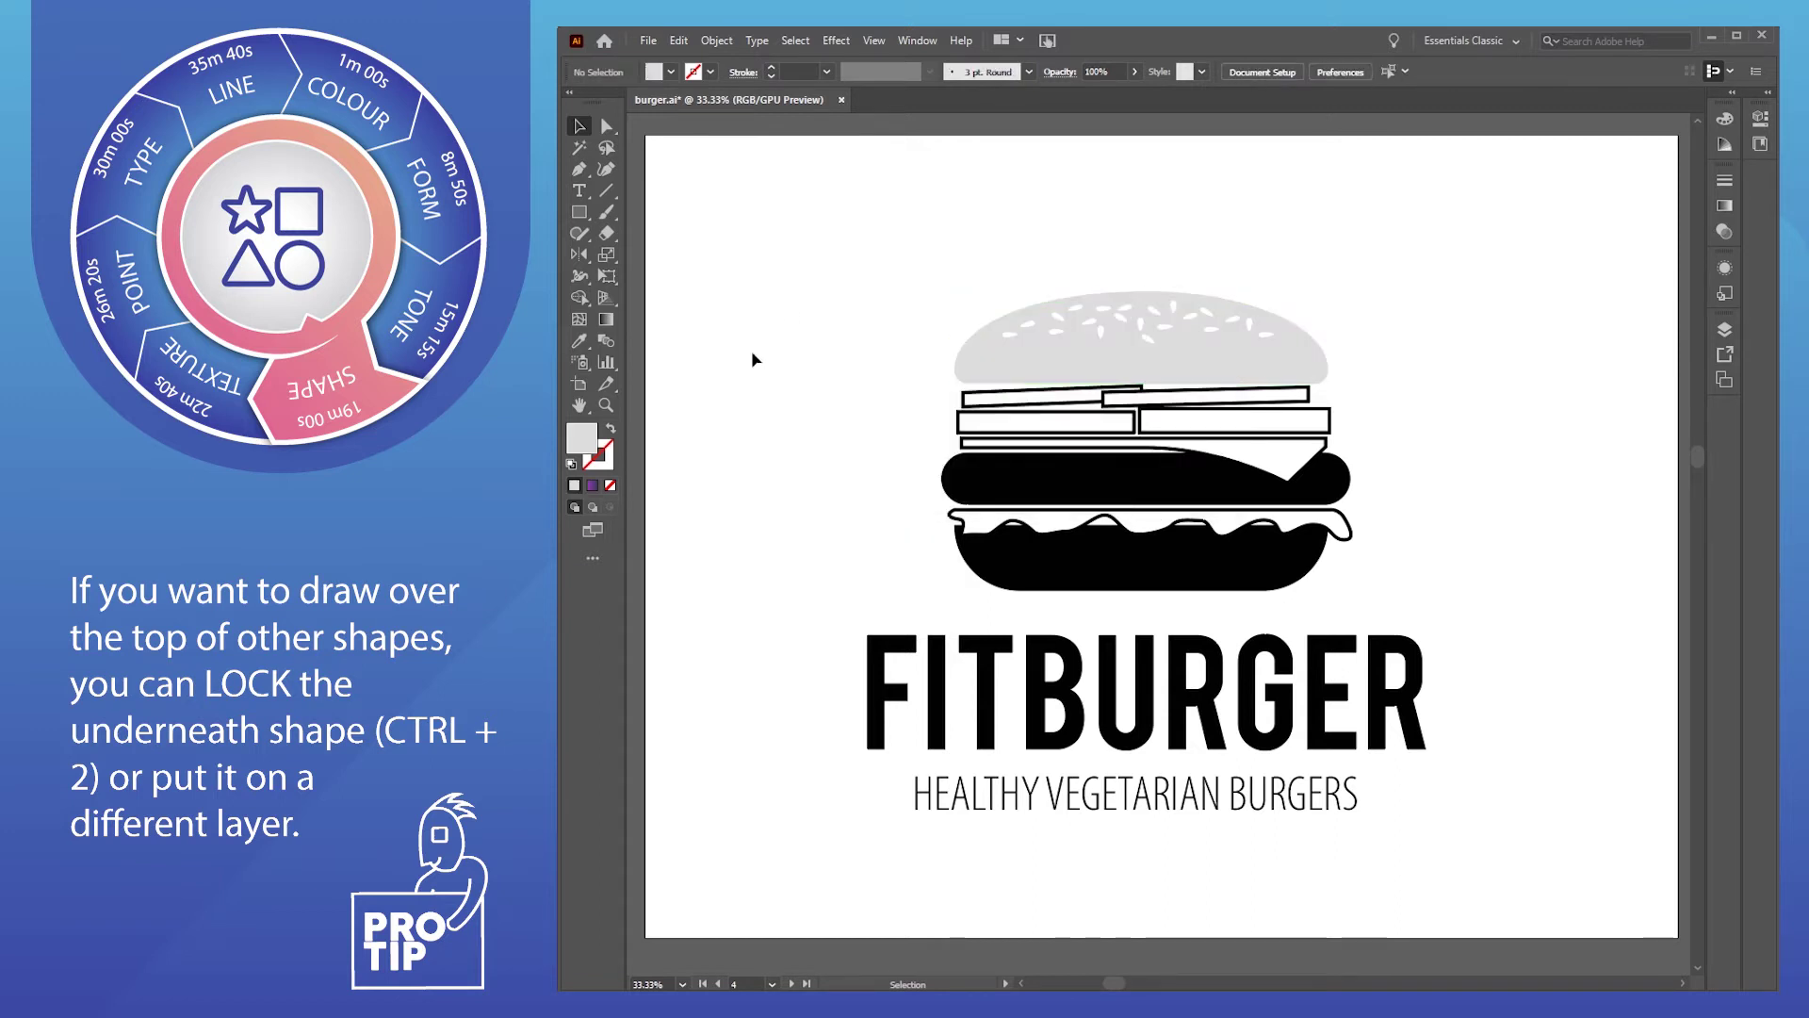
{"action": "left_click", "coordinate": [1084, 375]}
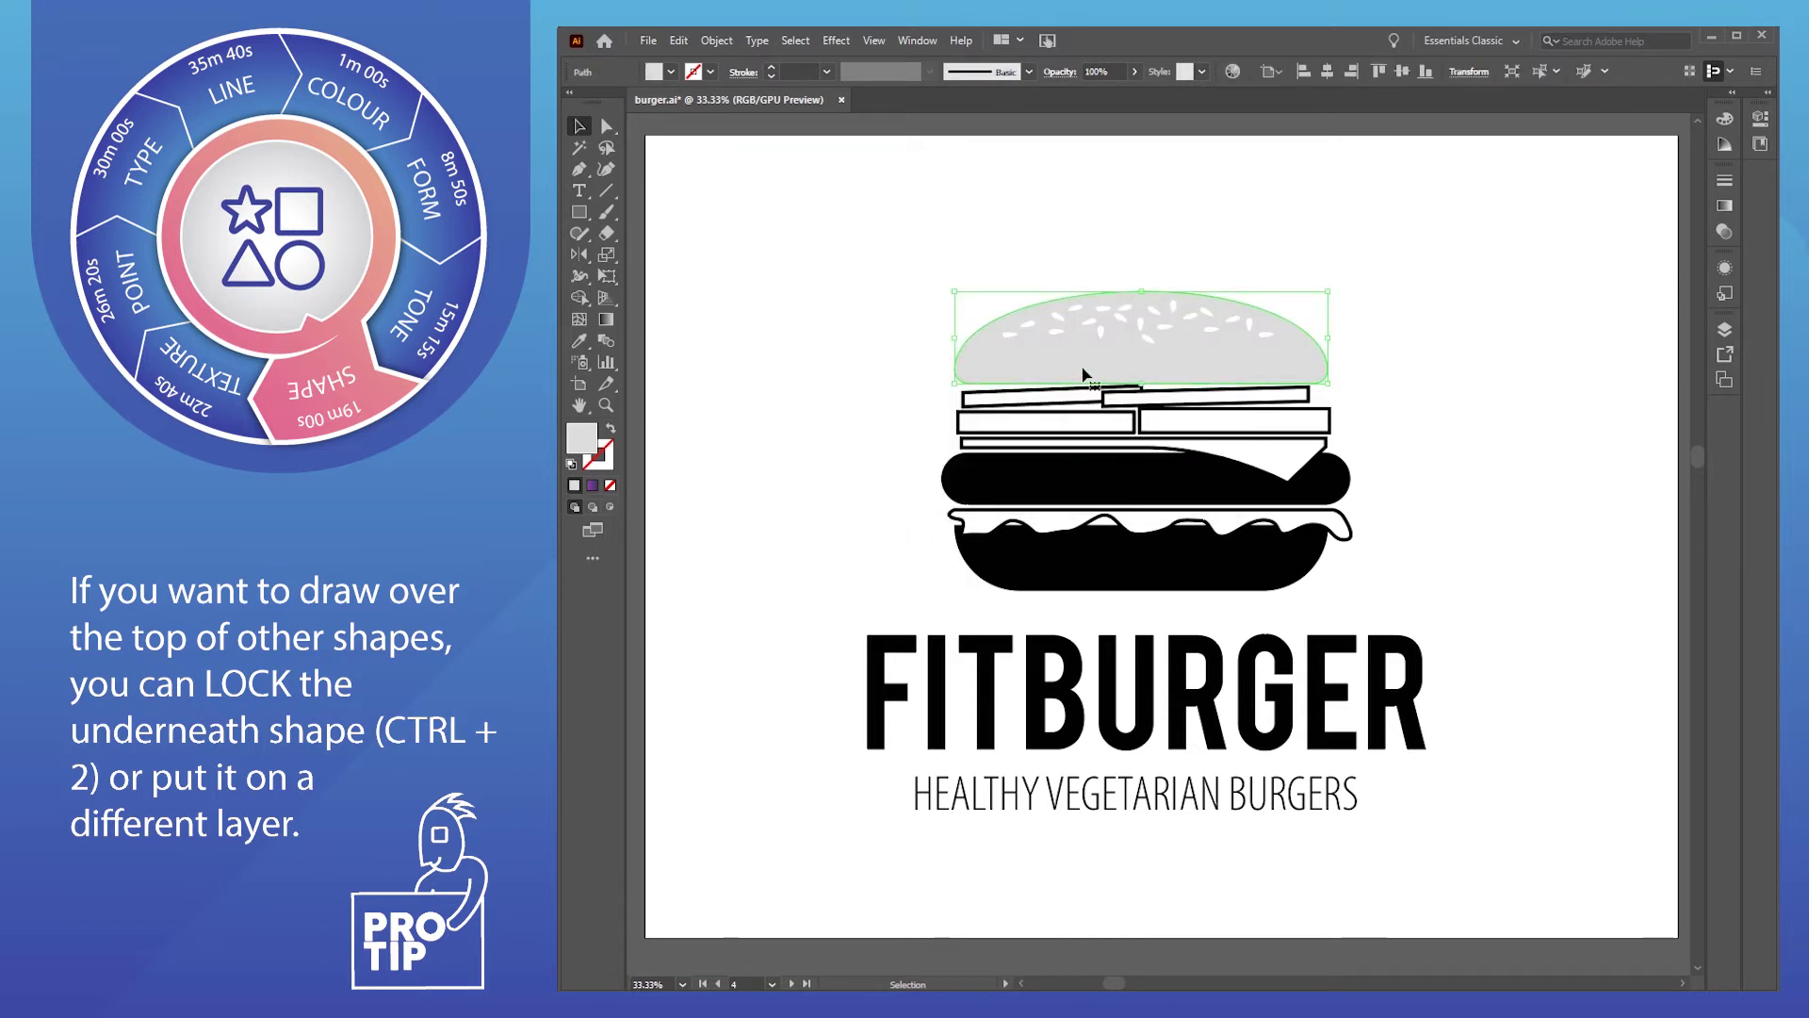
{"action": "key", "text": "a"}
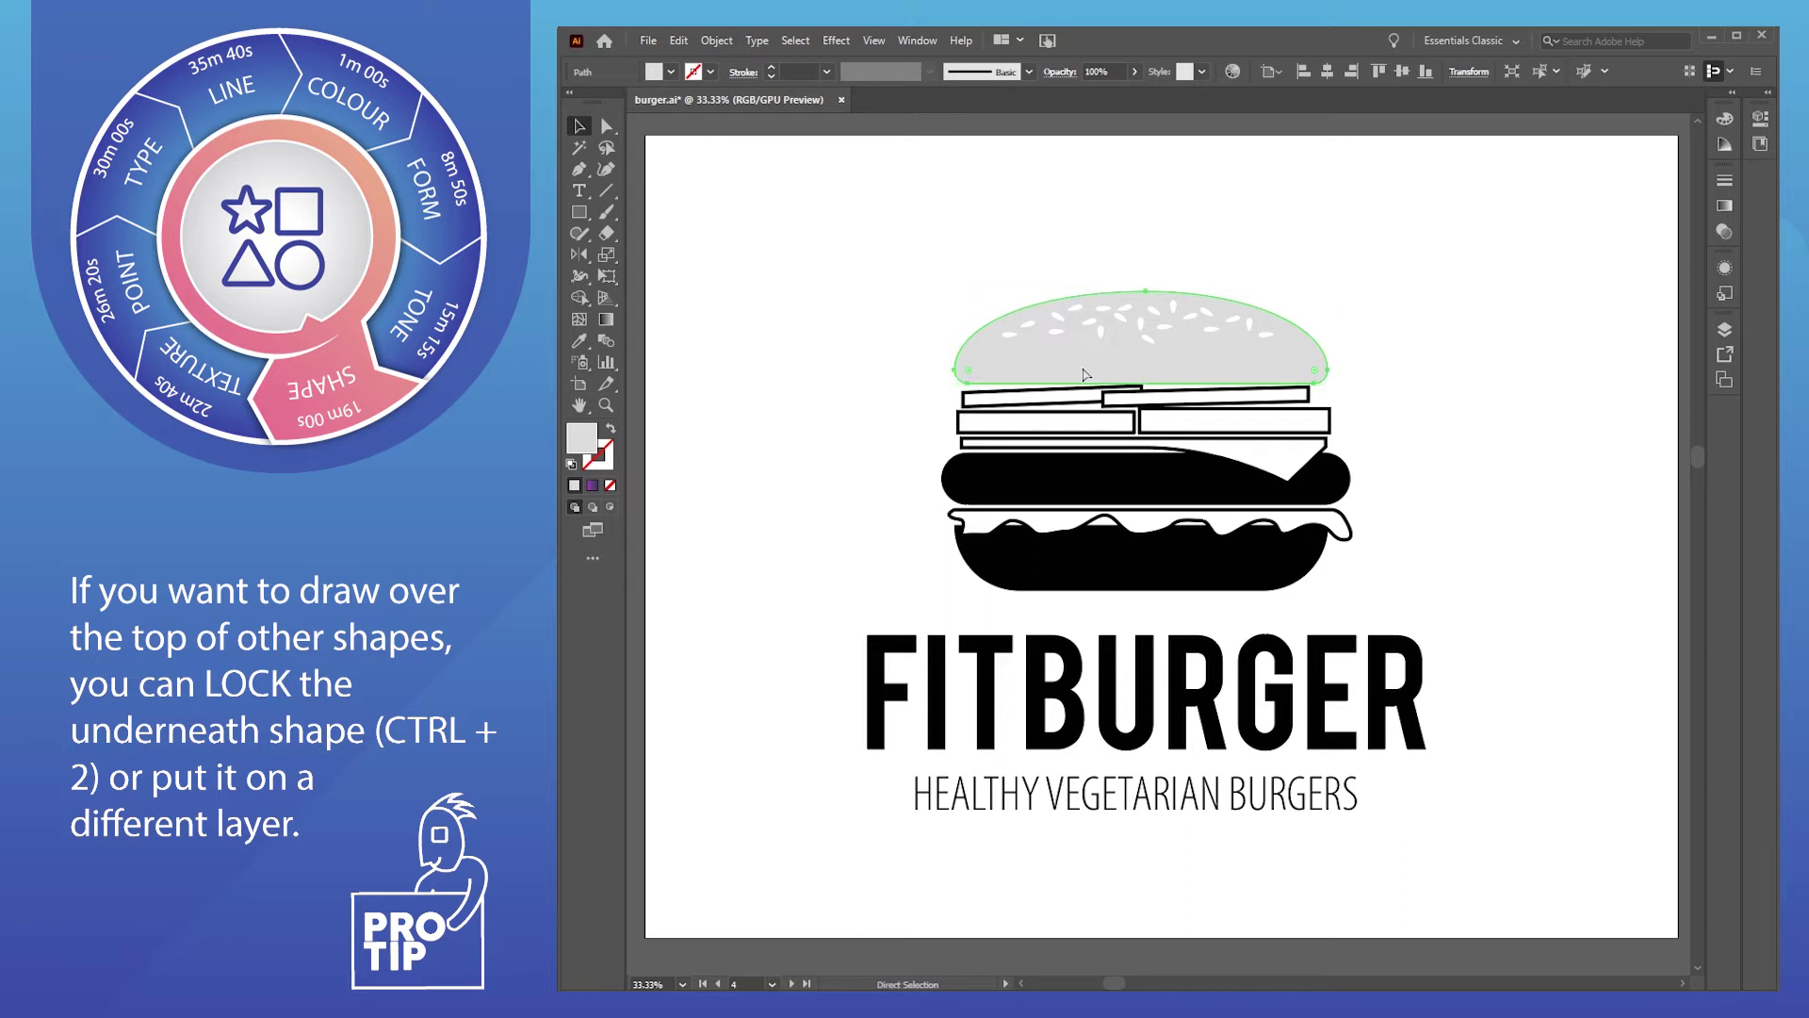
{"action": "key", "text": "ctrl+2"}
{"action": "key", "text": "v"}
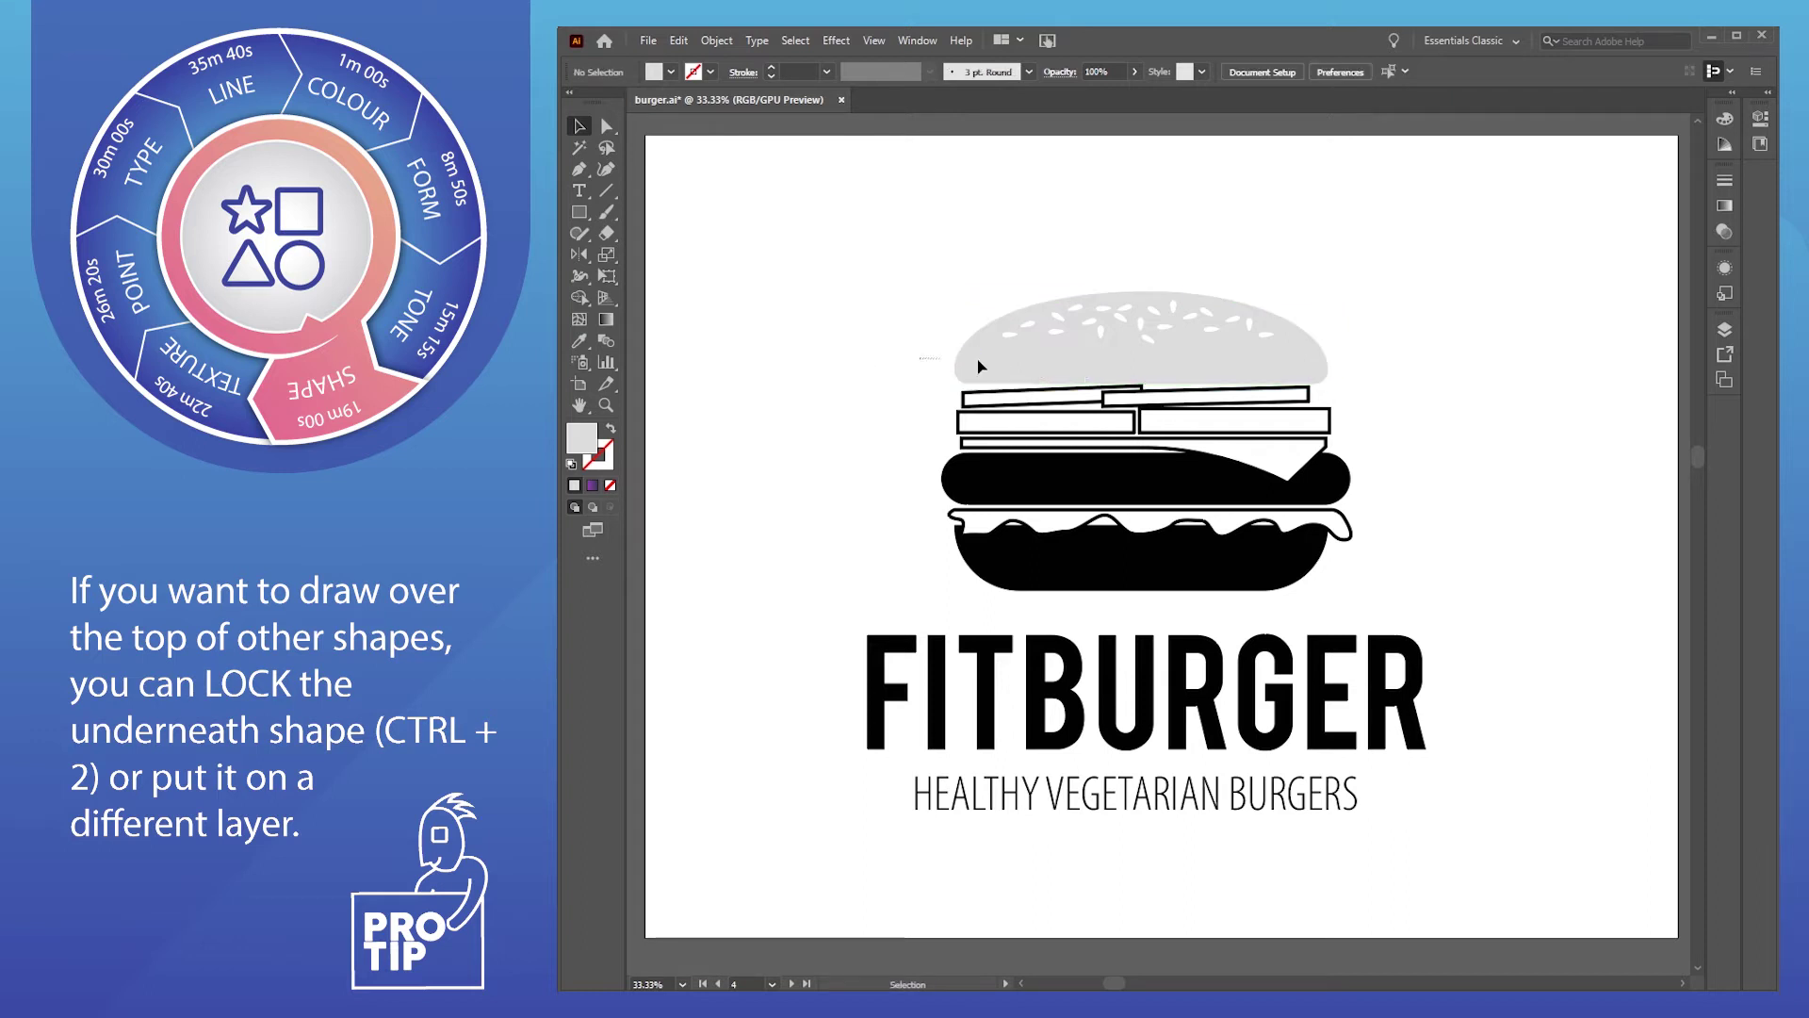
{"action": "left_click_drag", "start_coordinate": [816, 291], "coordinate": [980, 372]}
Pen-trace a closed, faceted top-bun outline over the grey bun
{"action": "left_click", "coordinate": [578, 168]}
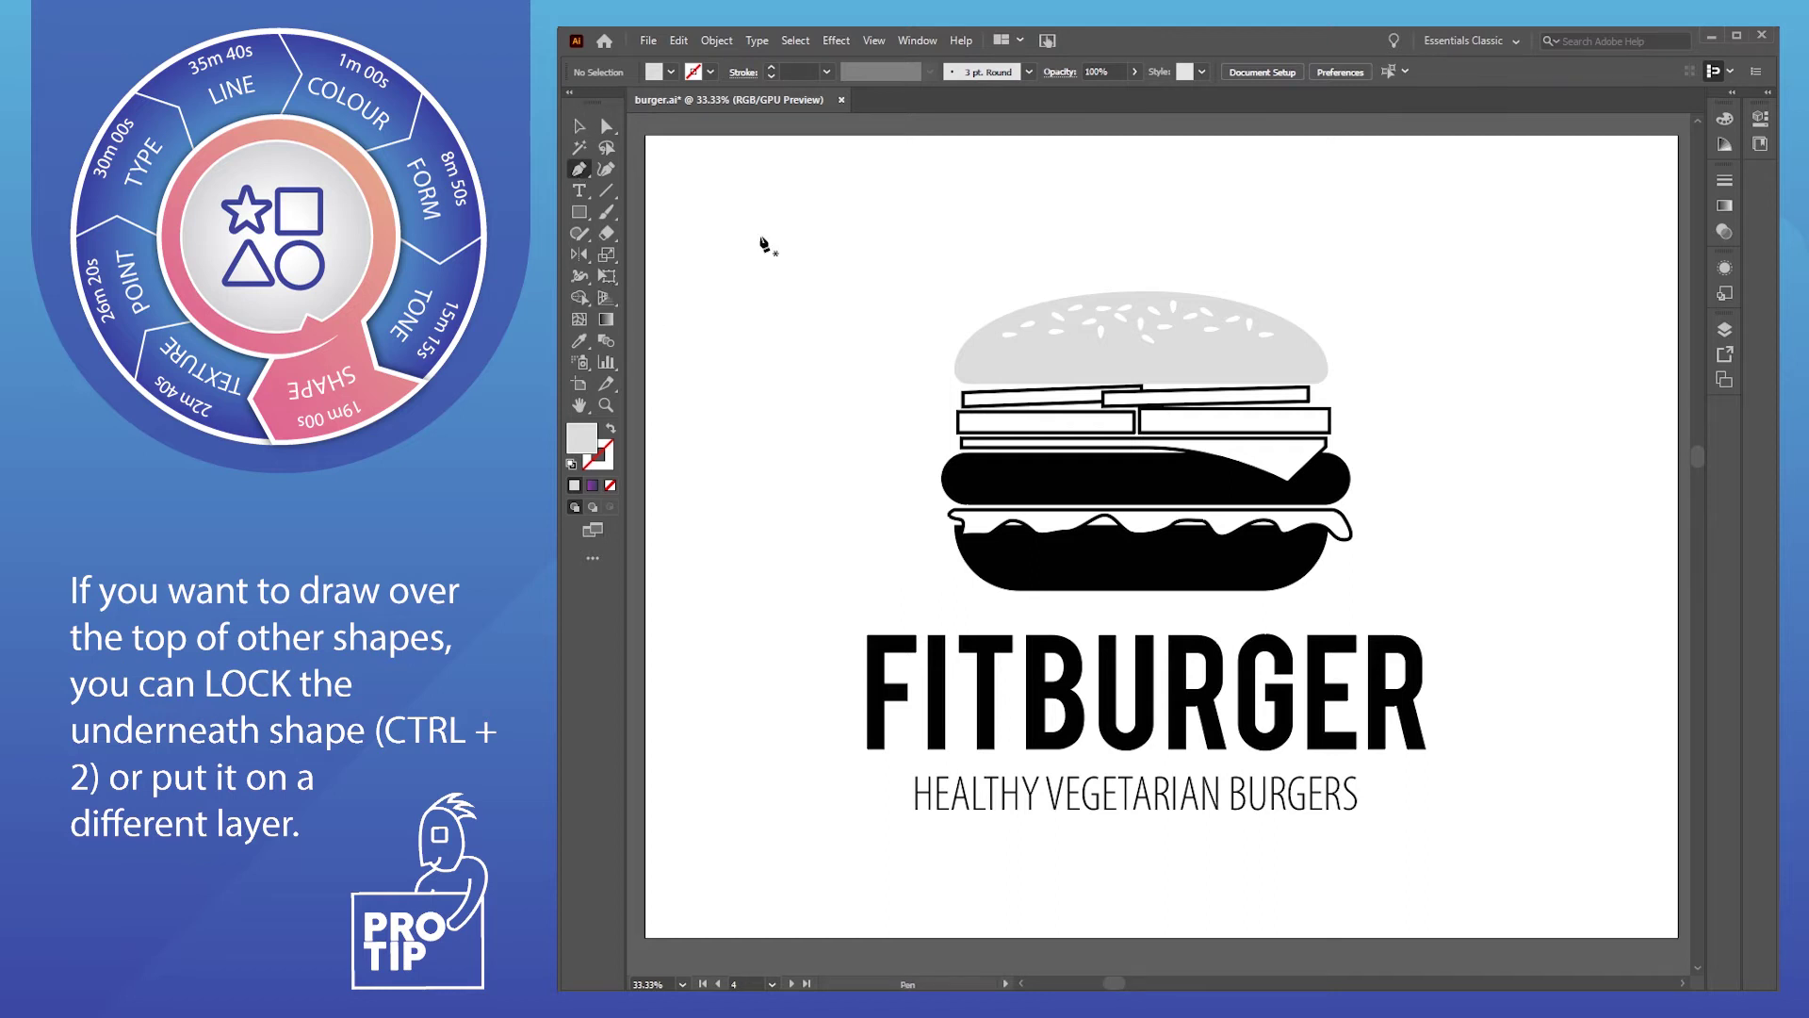
{"action": "left_click", "coordinate": [954, 351]}
{"action": "left_click", "coordinate": [1067, 291]}
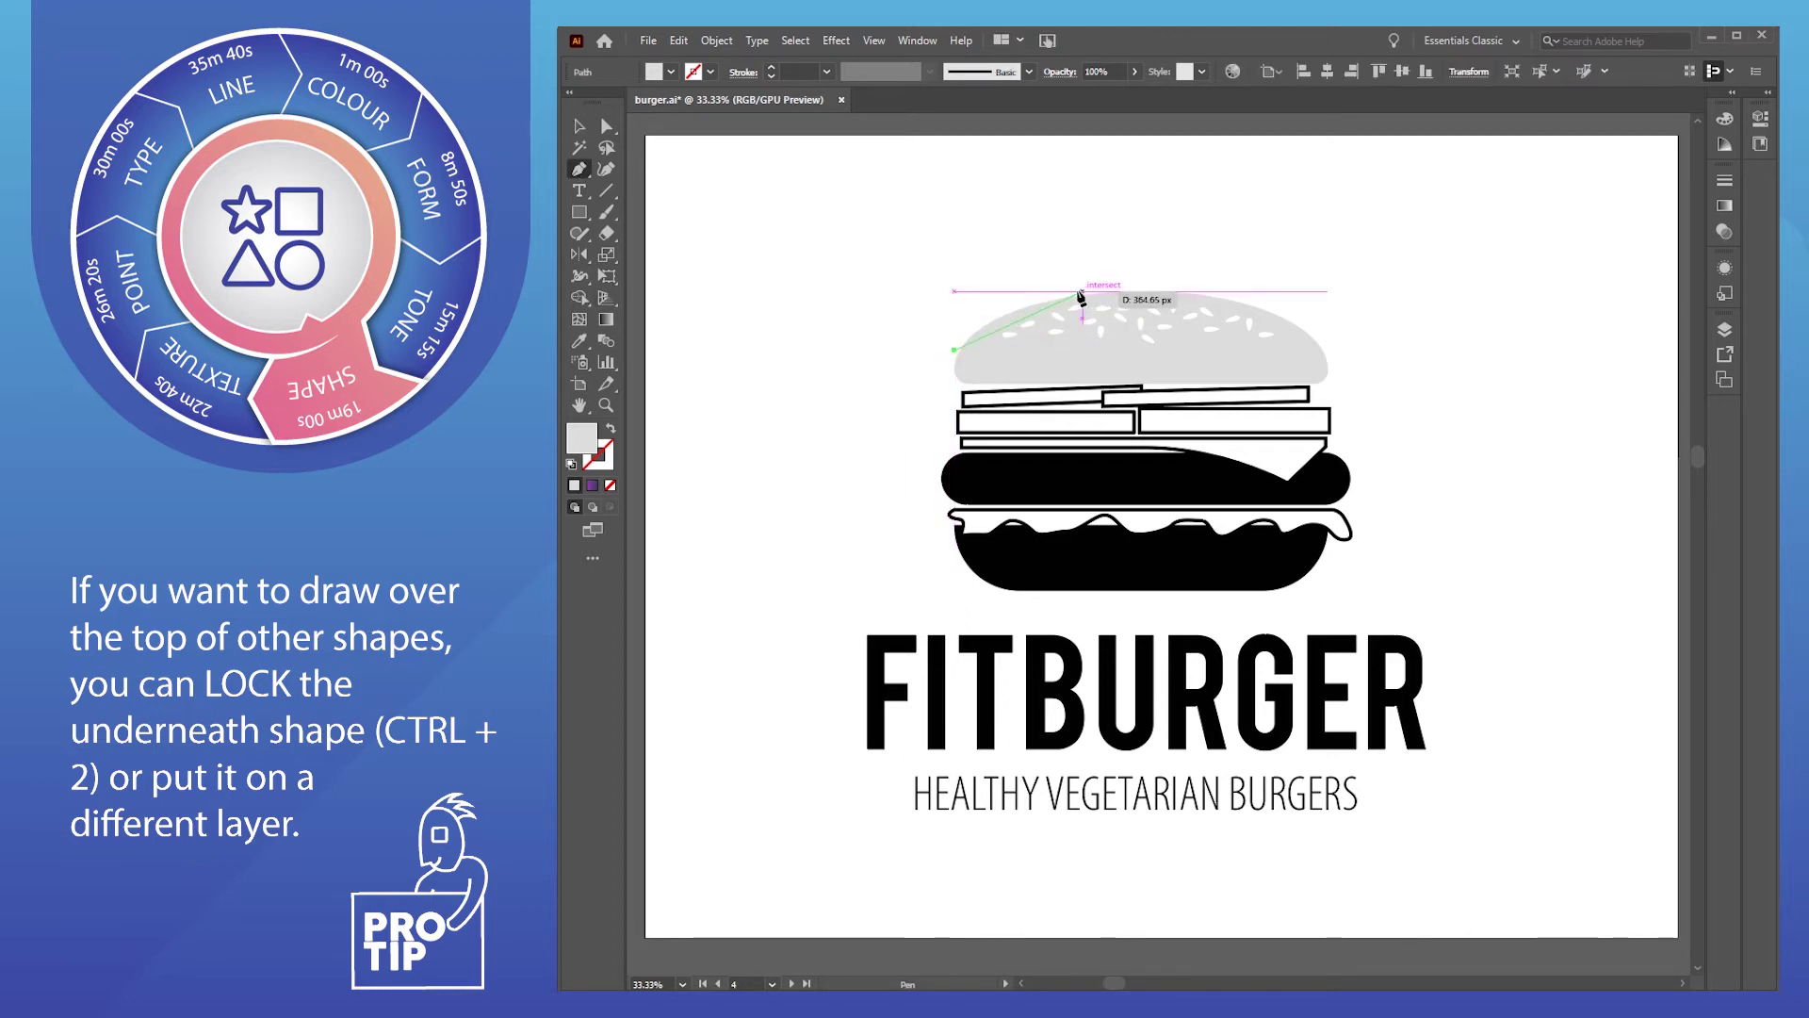
{"action": "left_click", "coordinate": [1146, 285]}
{"action": "left_click", "coordinate": [1264, 305]}
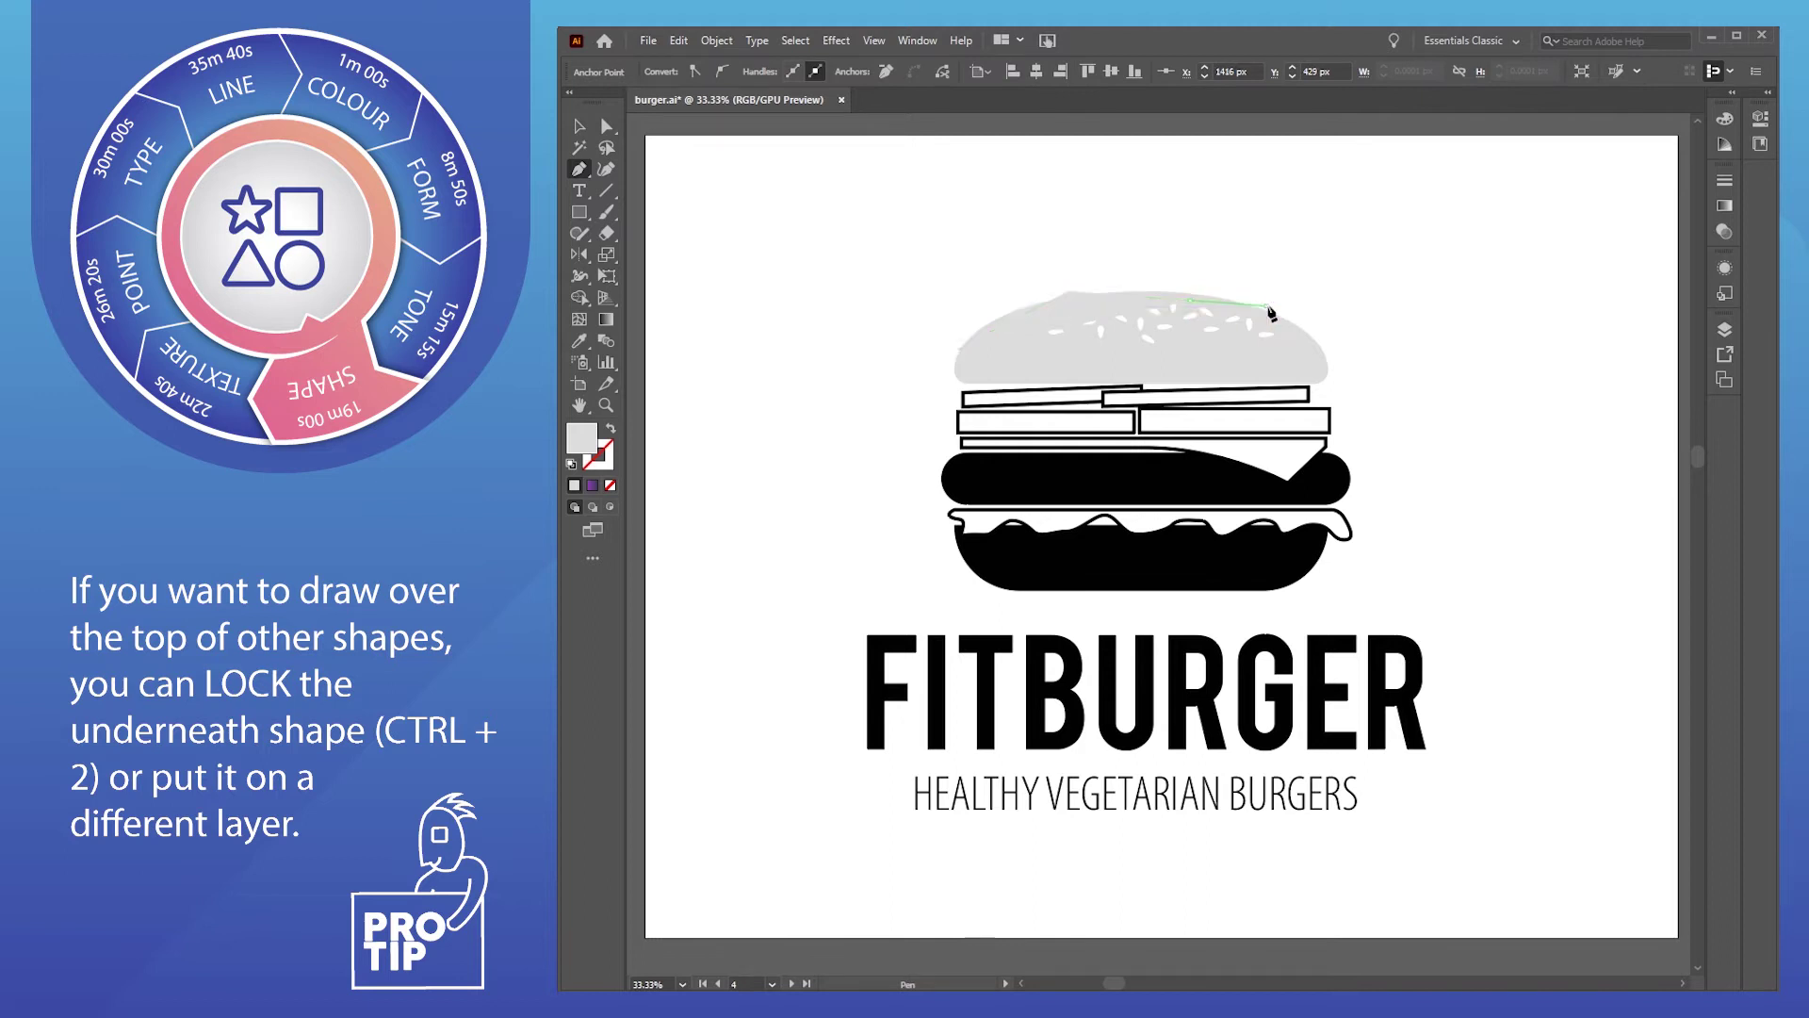
{"action": "left_click", "coordinate": [1331, 350]}
{"action": "left_click", "coordinate": [1319, 384]}
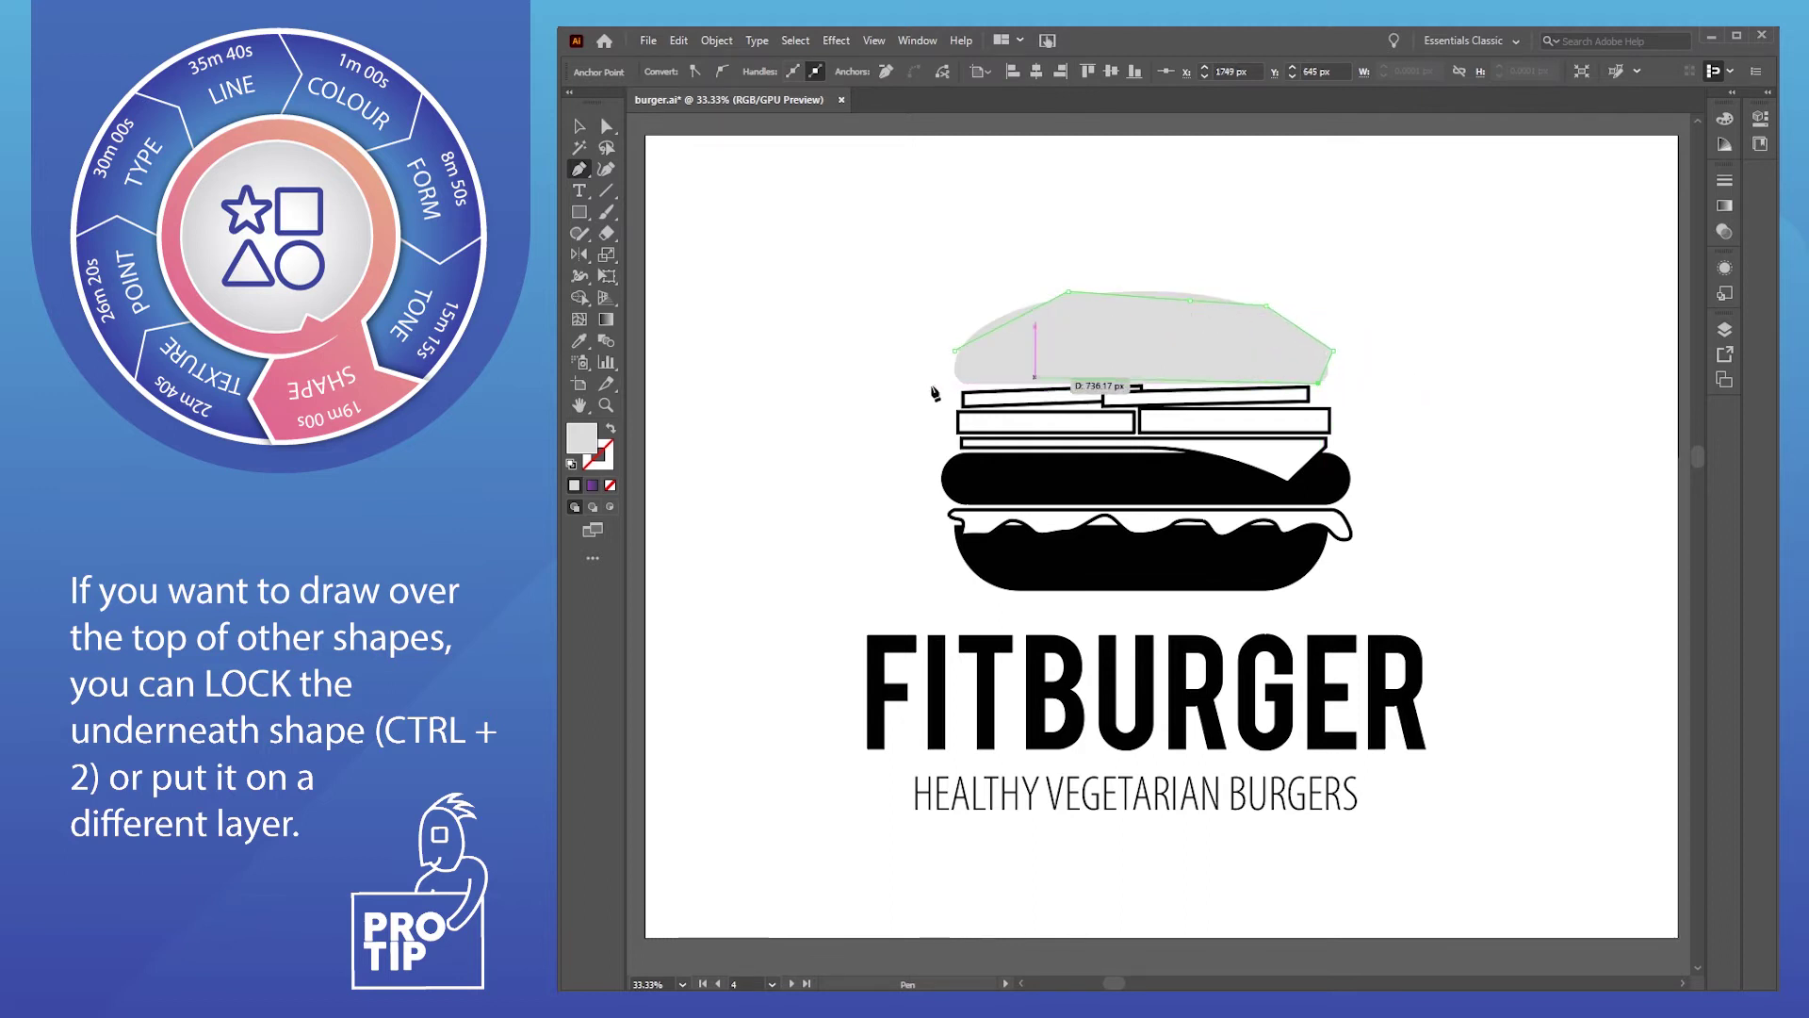
{"action": "left_click", "coordinate": [954, 387]}
{"action": "left_click", "coordinate": [955, 350]}
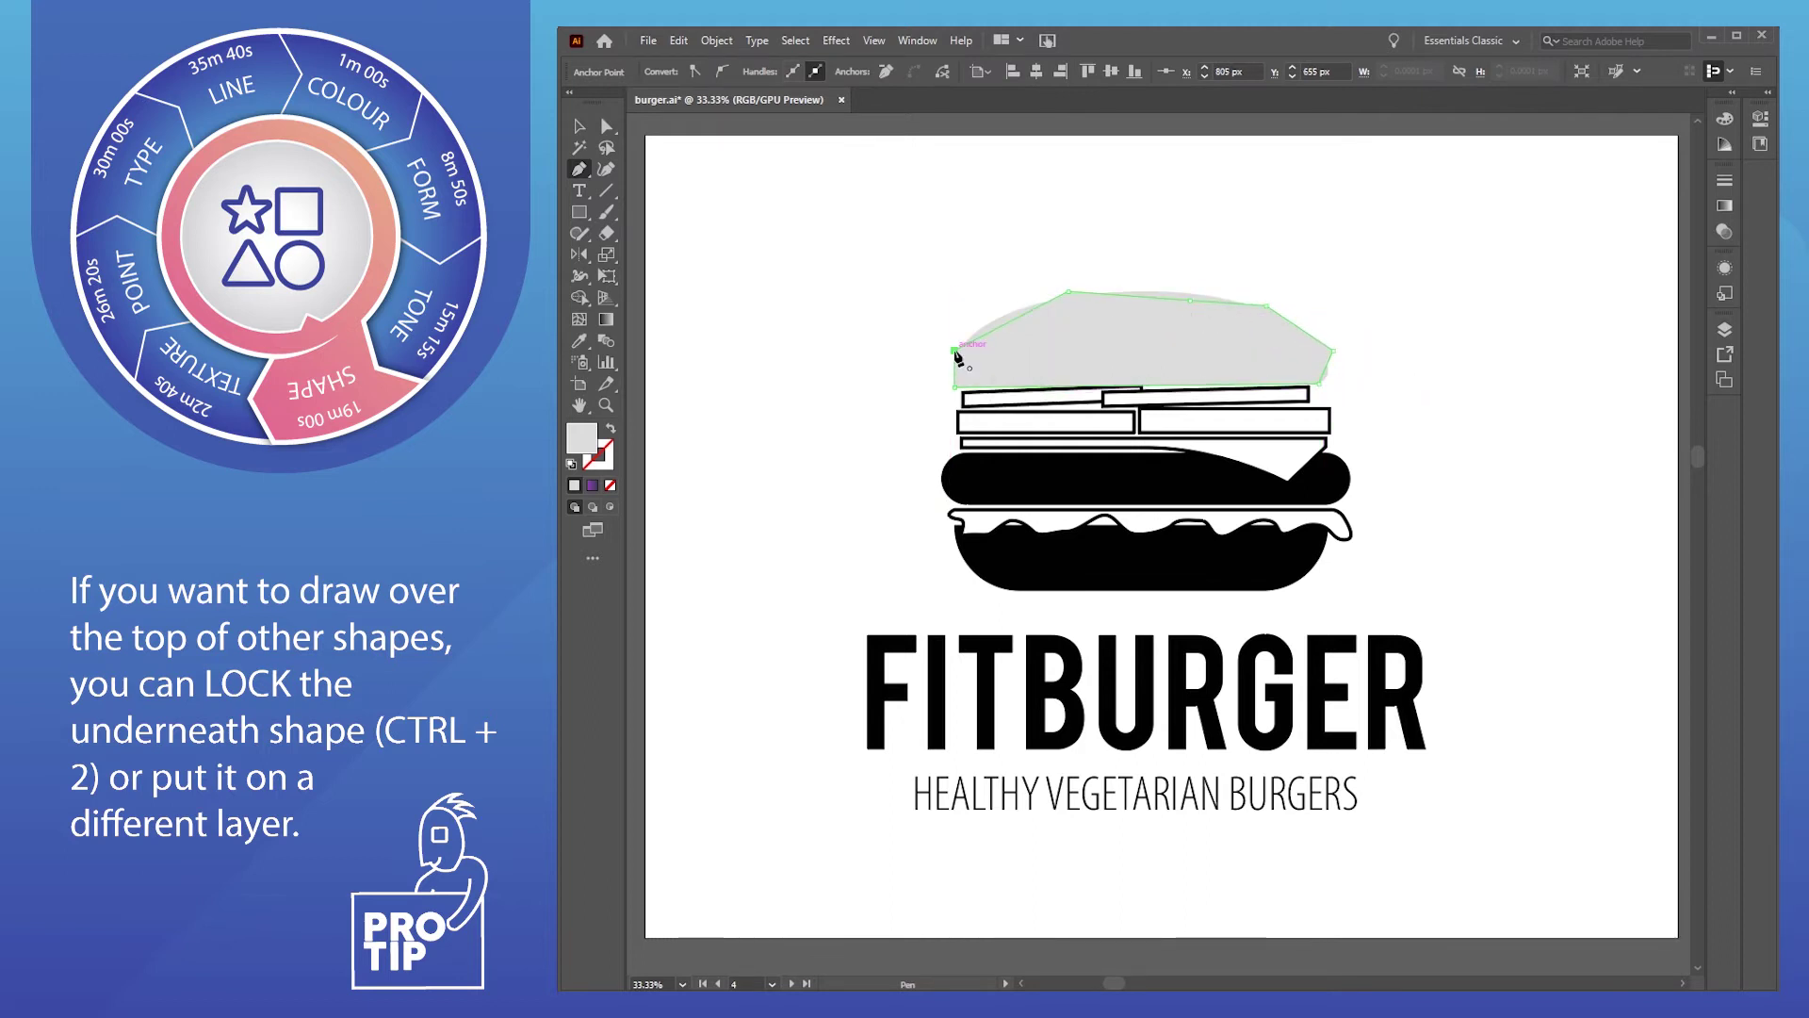
Fill the new top-bun shape black by sampling the bottom bun
{"action": "key", "text": "i"}
{"action": "left_click", "coordinate": [1089, 558]}
{"action": "key", "text": "ctrl+shift+a"}
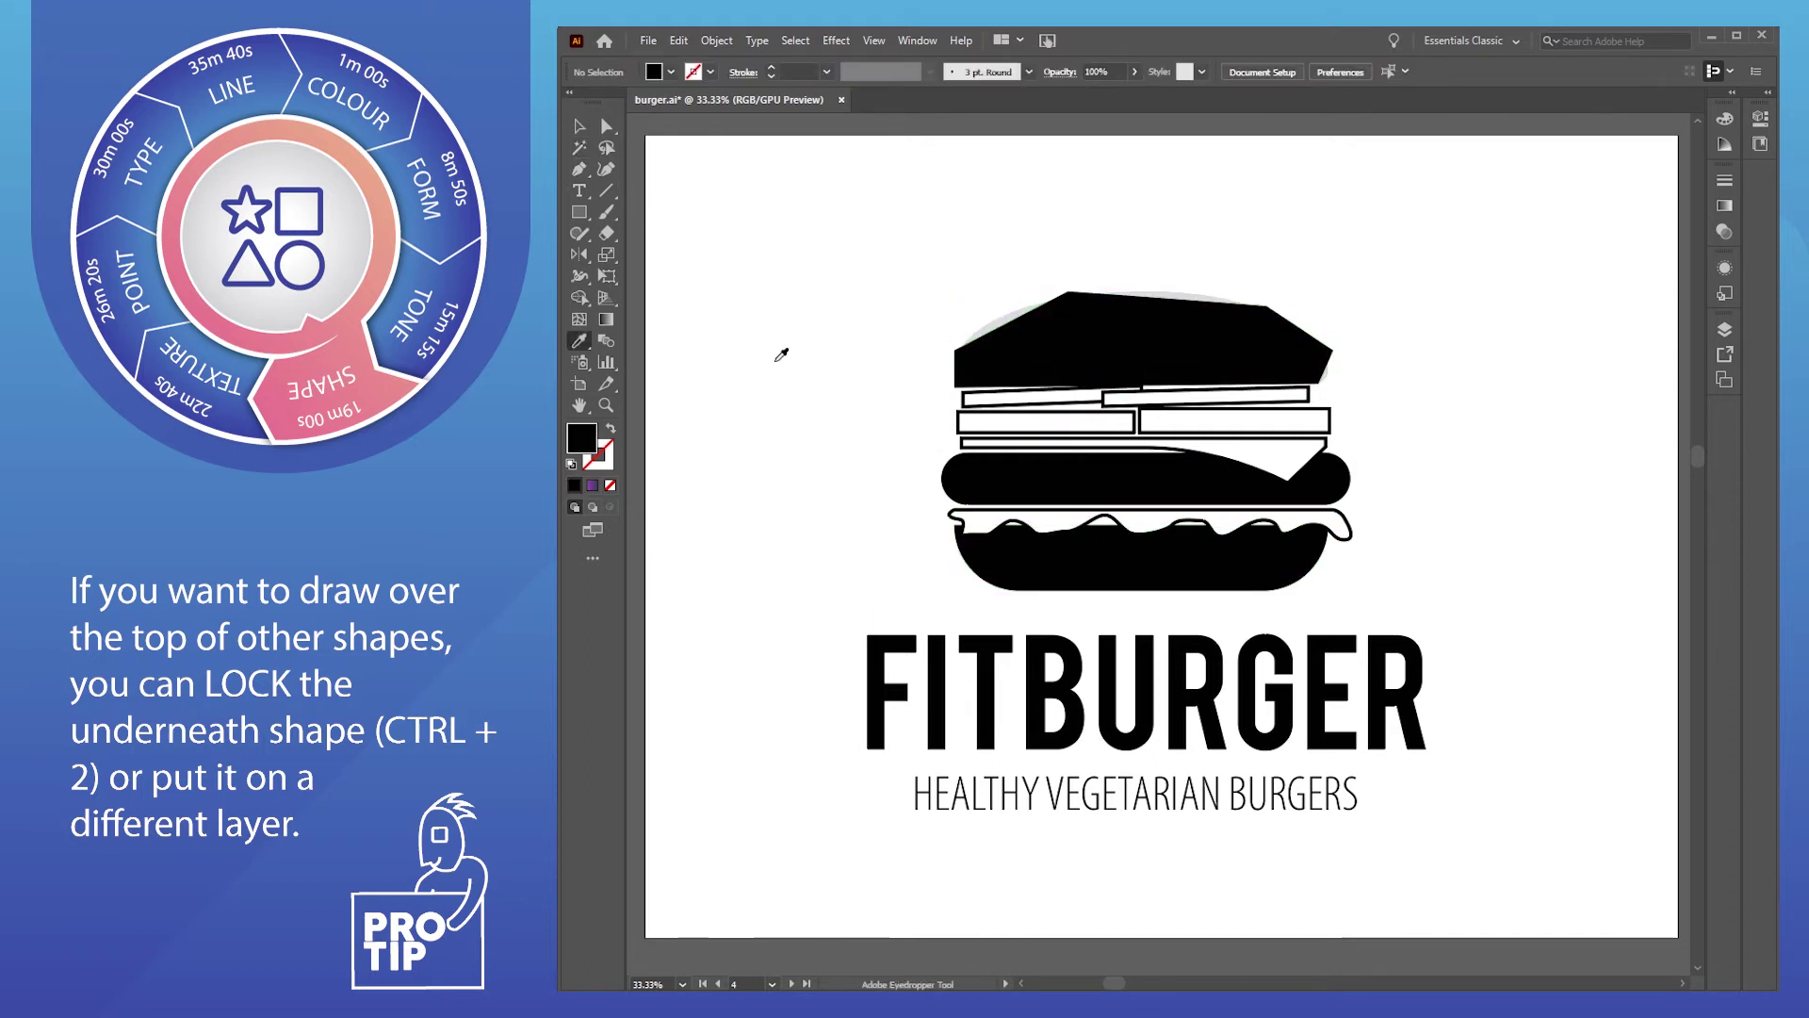
Give the rounded bottom bun the light grey fill sampled from the top bun
{"action": "key", "text": "v"}
{"action": "left_click", "coordinate": [1115, 570]}
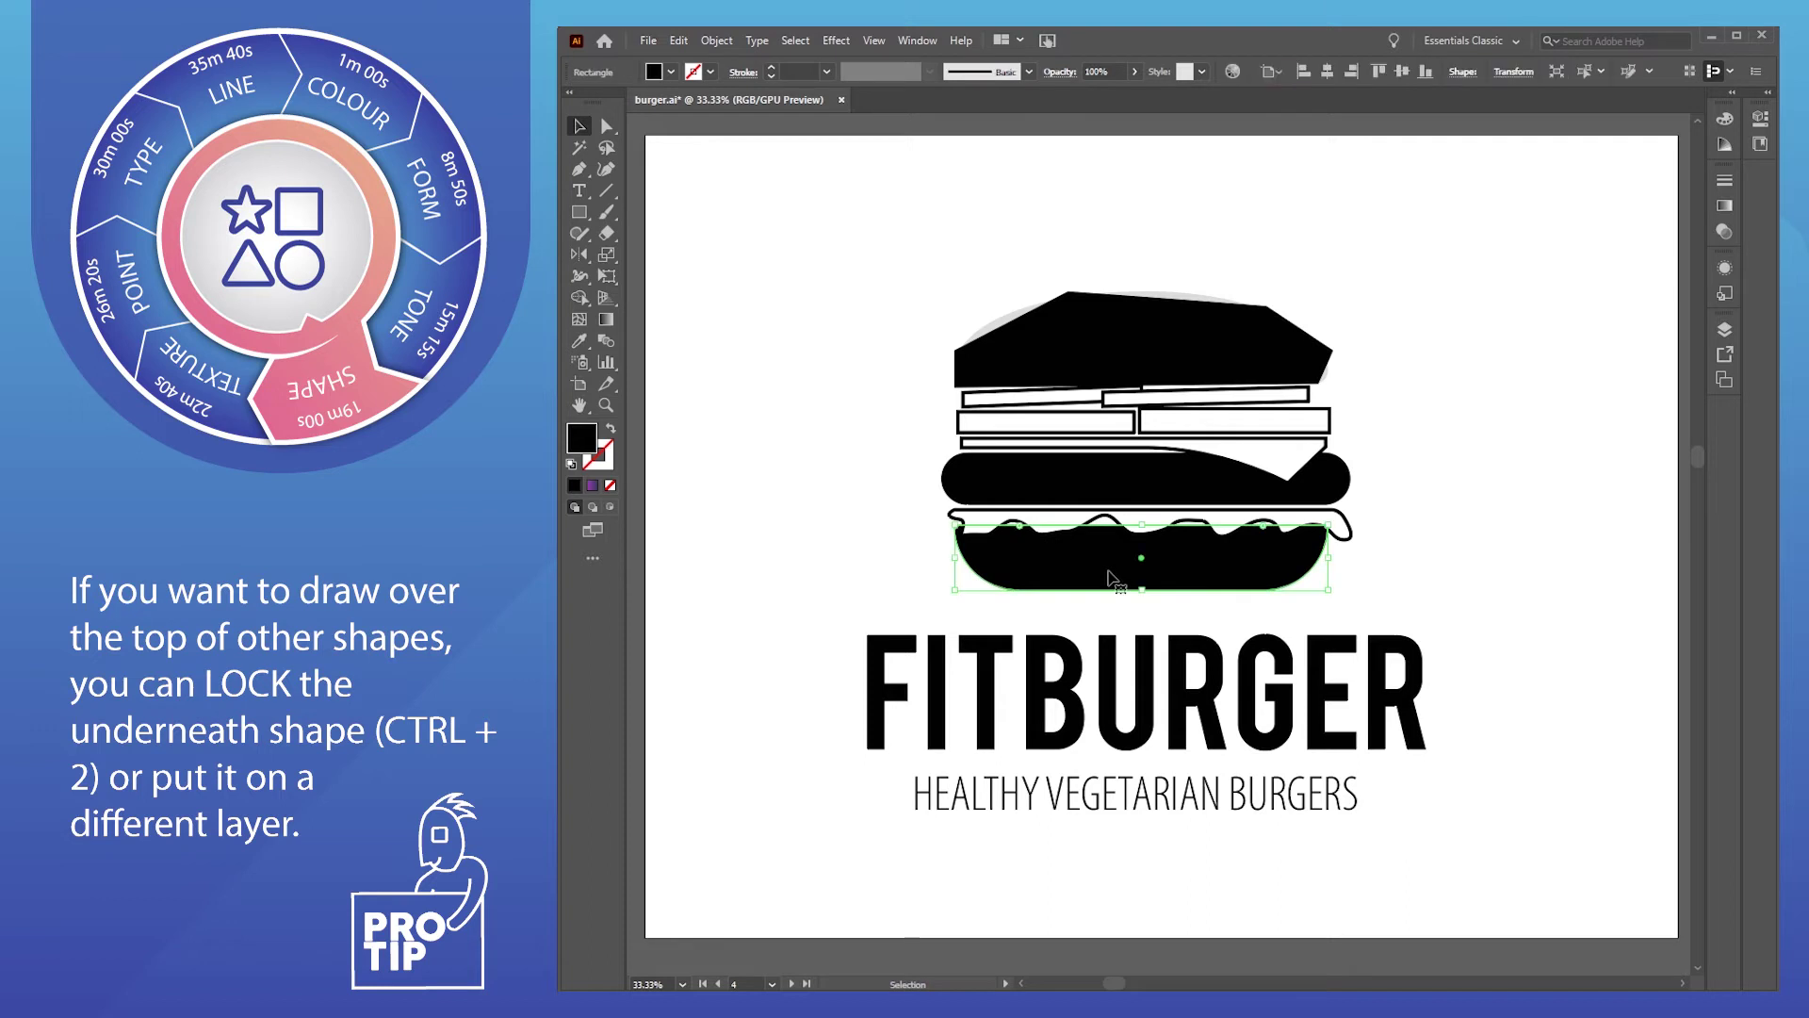
{"action": "key", "text": "i"}
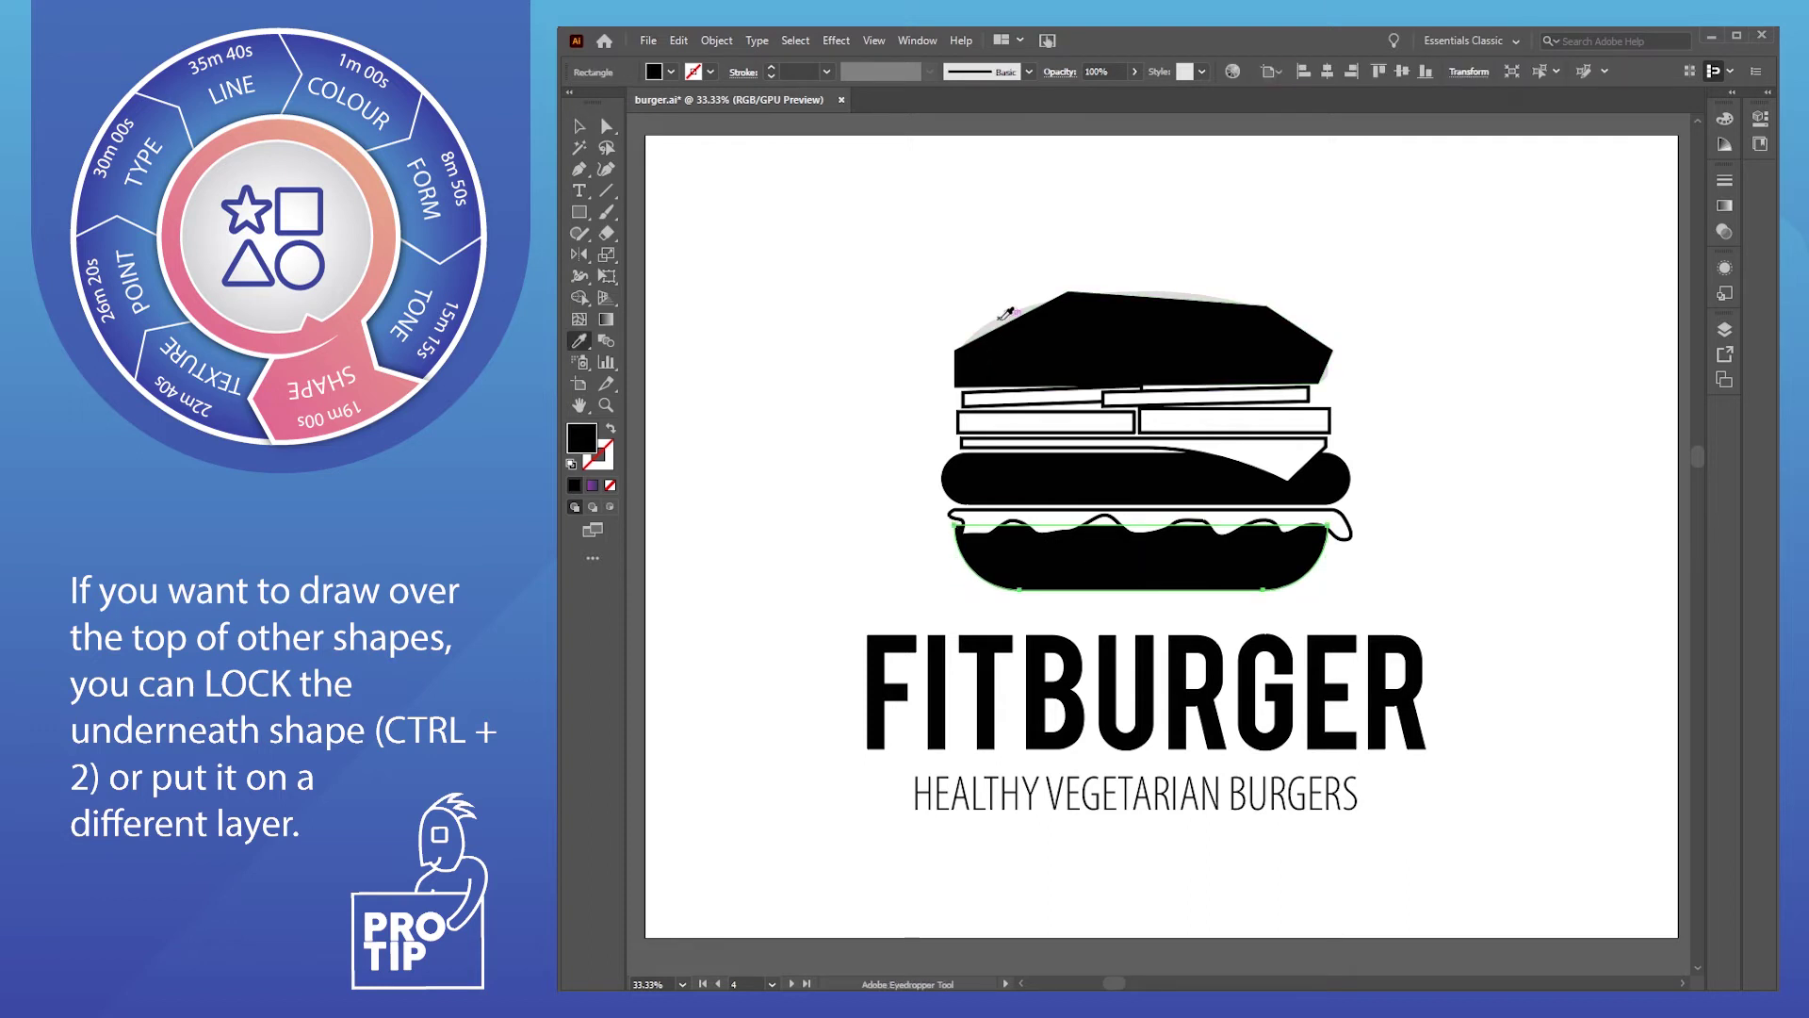
{"action": "left_click", "coordinate": [1001, 317]}
{"action": "key", "text": "ctrl+shift+a"}
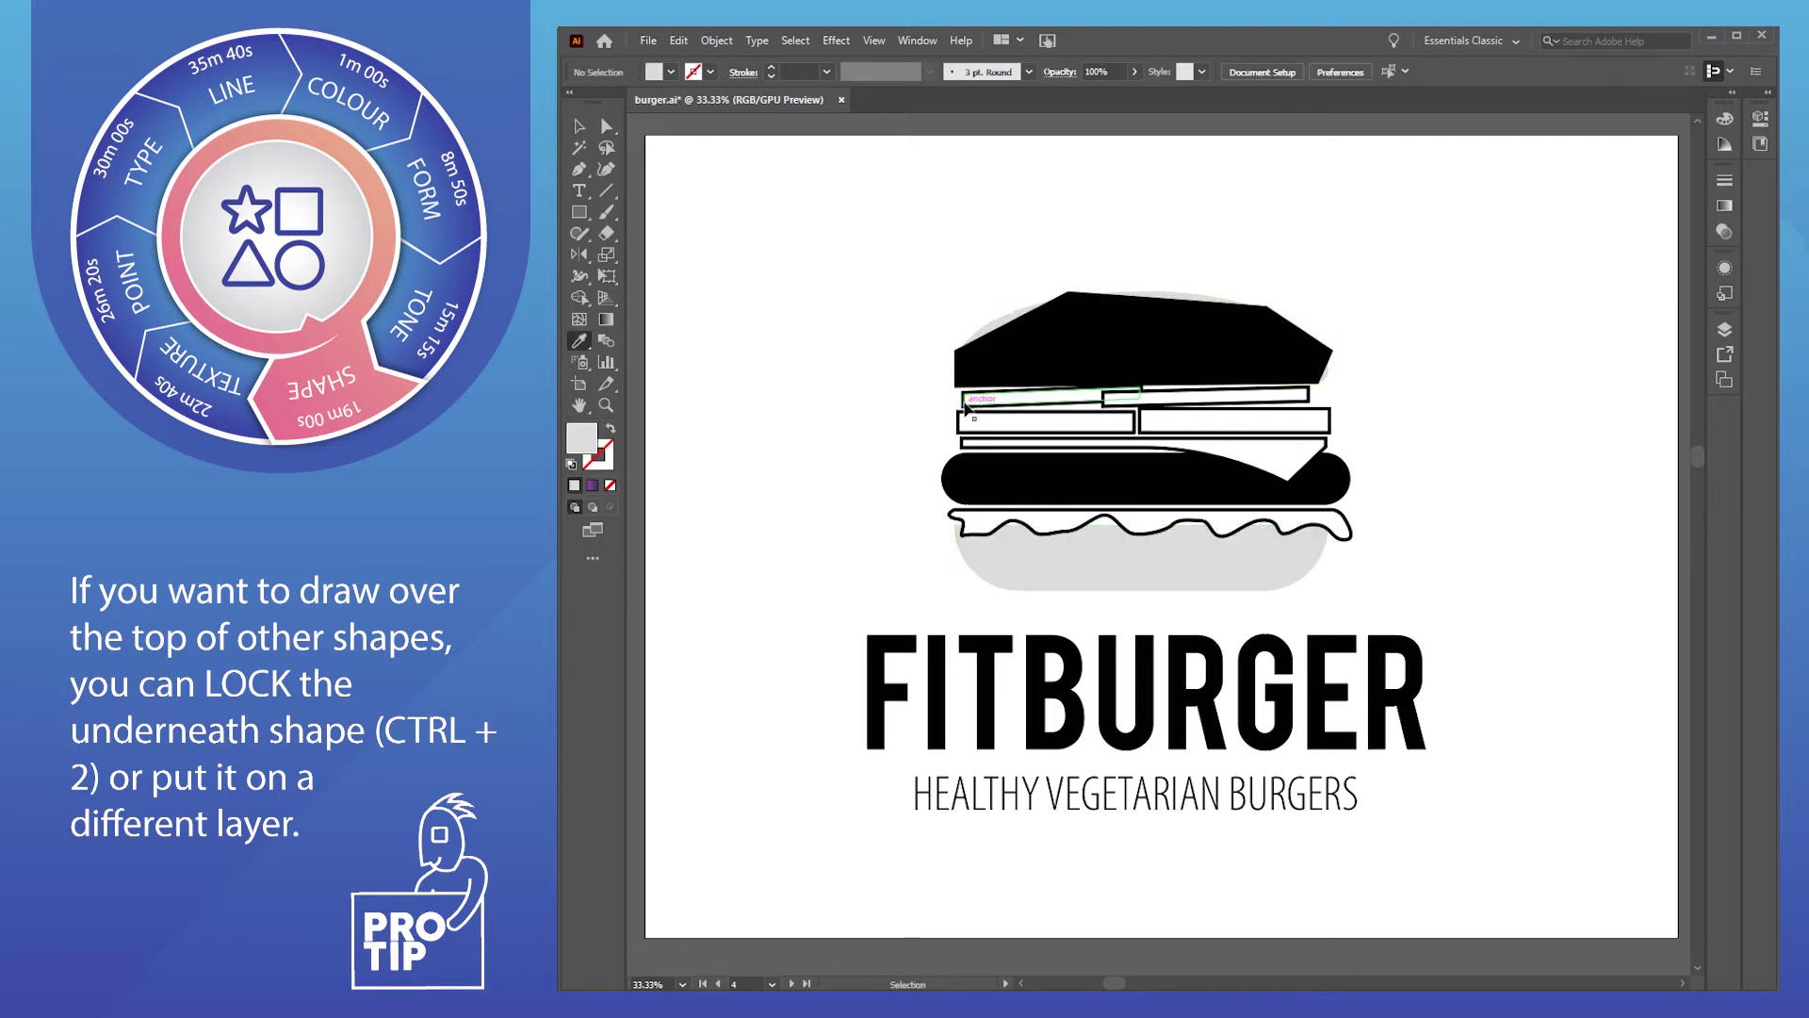
Pen-trace a closed angular outline over the lettuce and bottom bun
{"action": "key", "text": "p"}
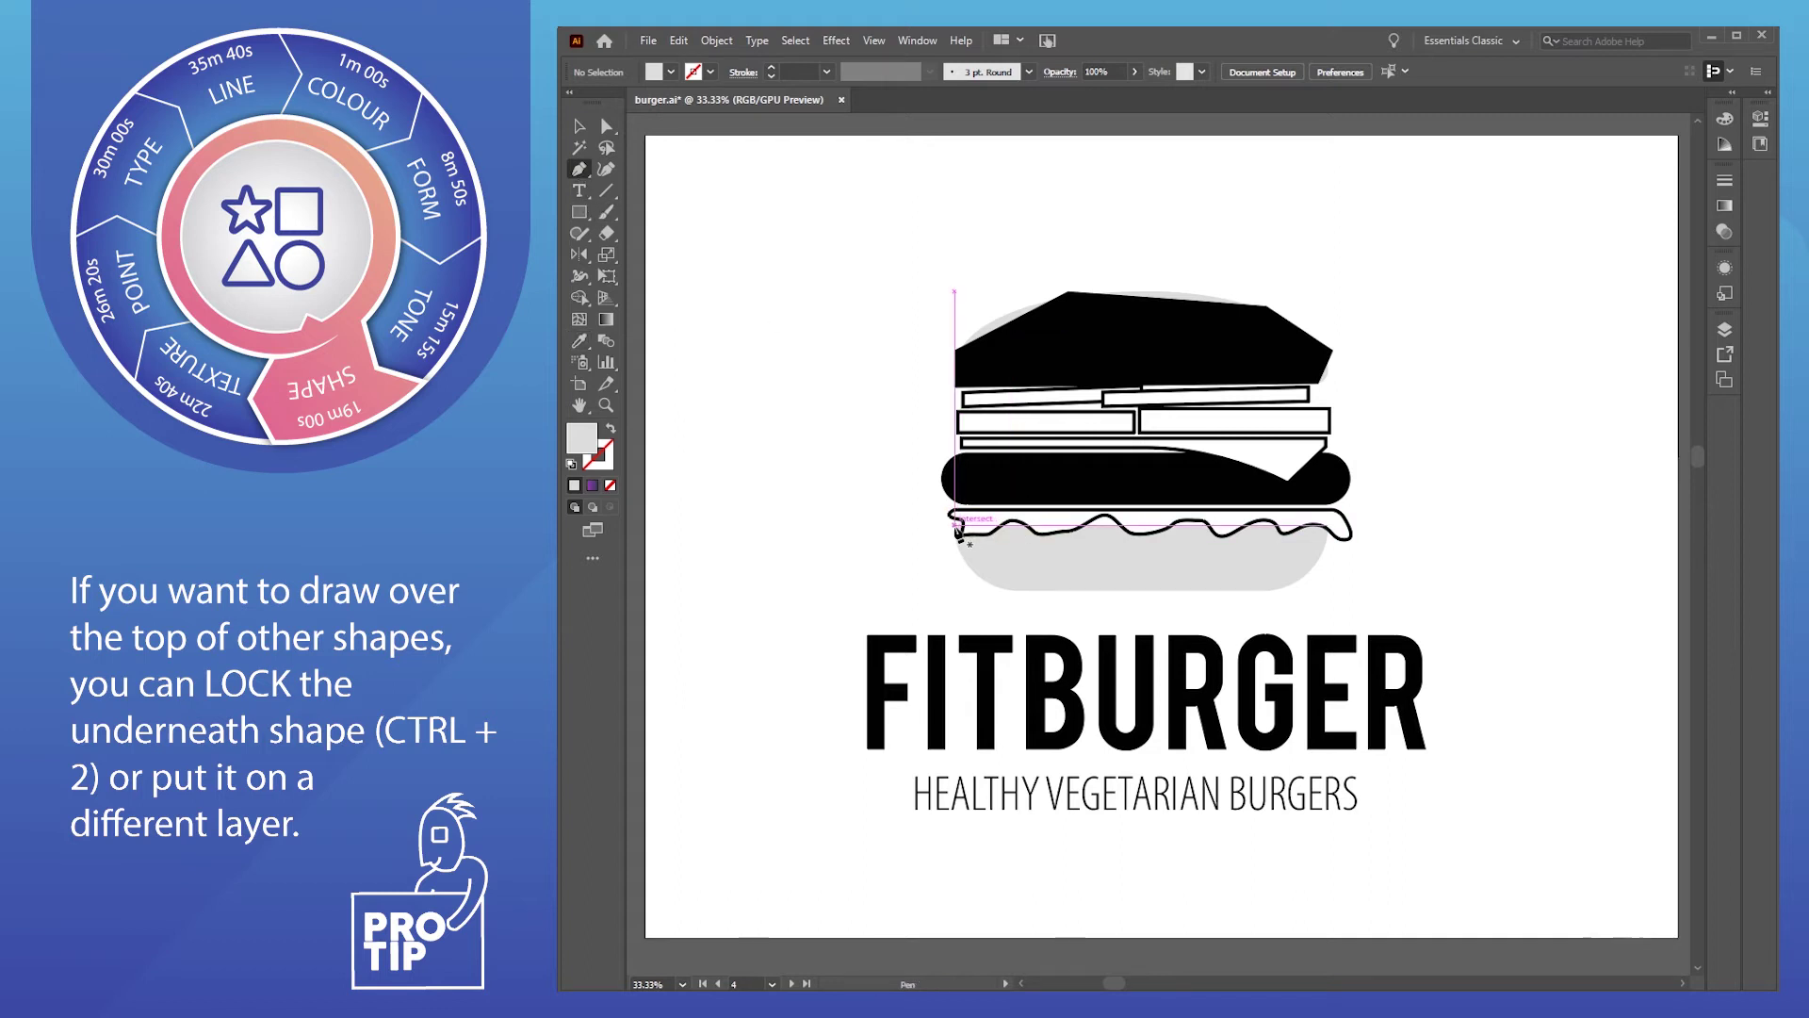
{"action": "left_click", "coordinate": [958, 519]}
{"action": "left_click", "coordinate": [1333, 520]}
{"action": "left_click", "coordinate": [1327, 557]}
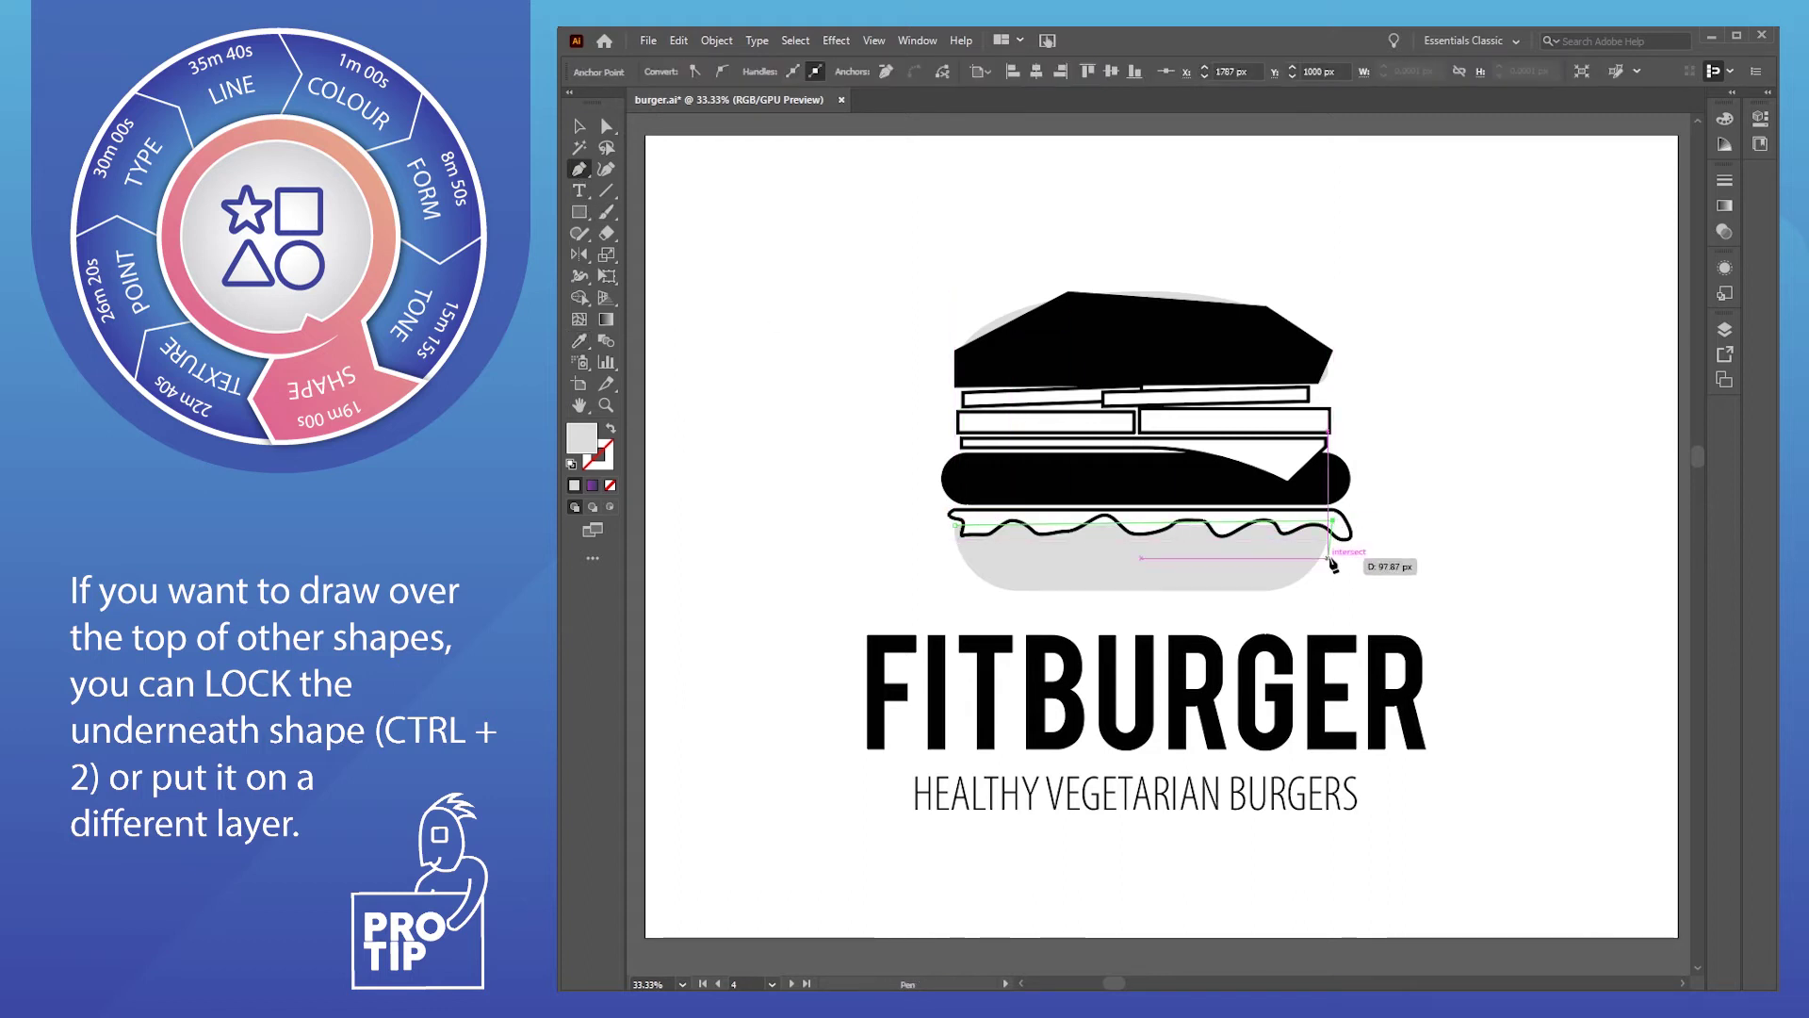
{"action": "left_click", "coordinate": [1261, 584]}
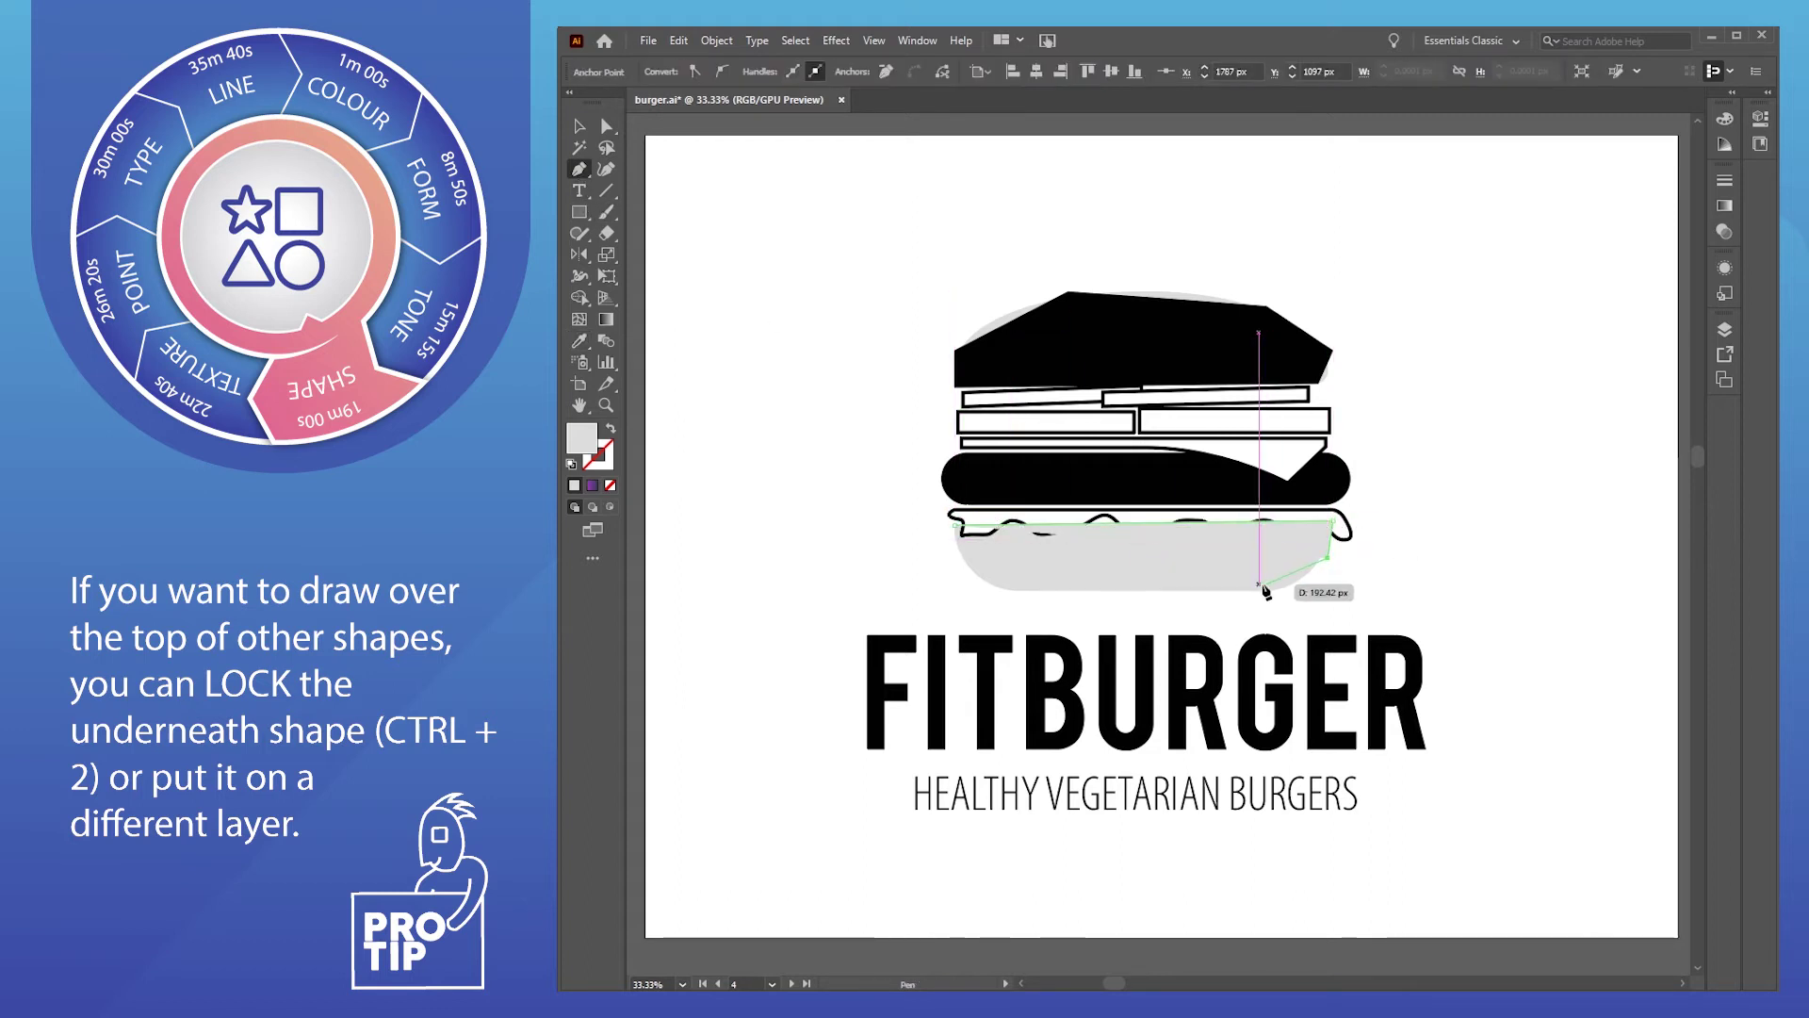
{"action": "left_click", "coordinate": [971, 568]}
{"action": "left_click", "coordinate": [956, 531]}
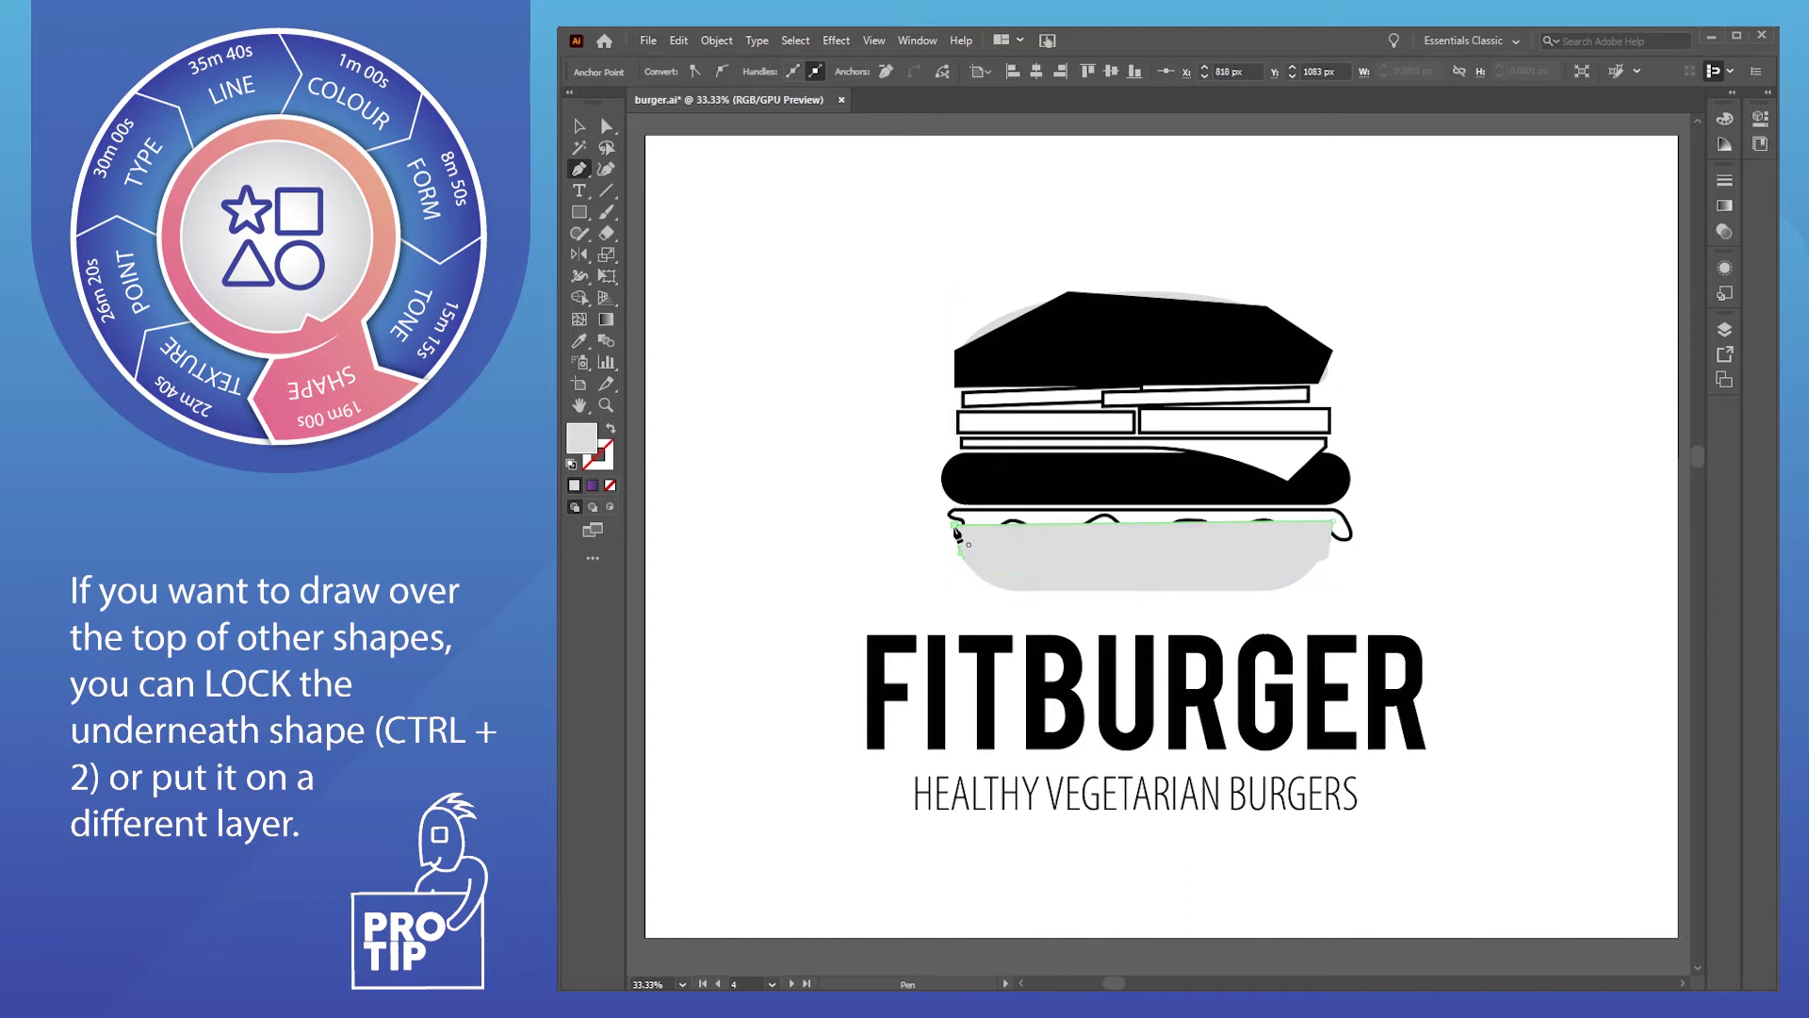
Fill the new bottom-bun shape black and nudge it slightly downward
{"action": "key", "text": "i"}
{"action": "left_click", "coordinate": [1010, 341]}
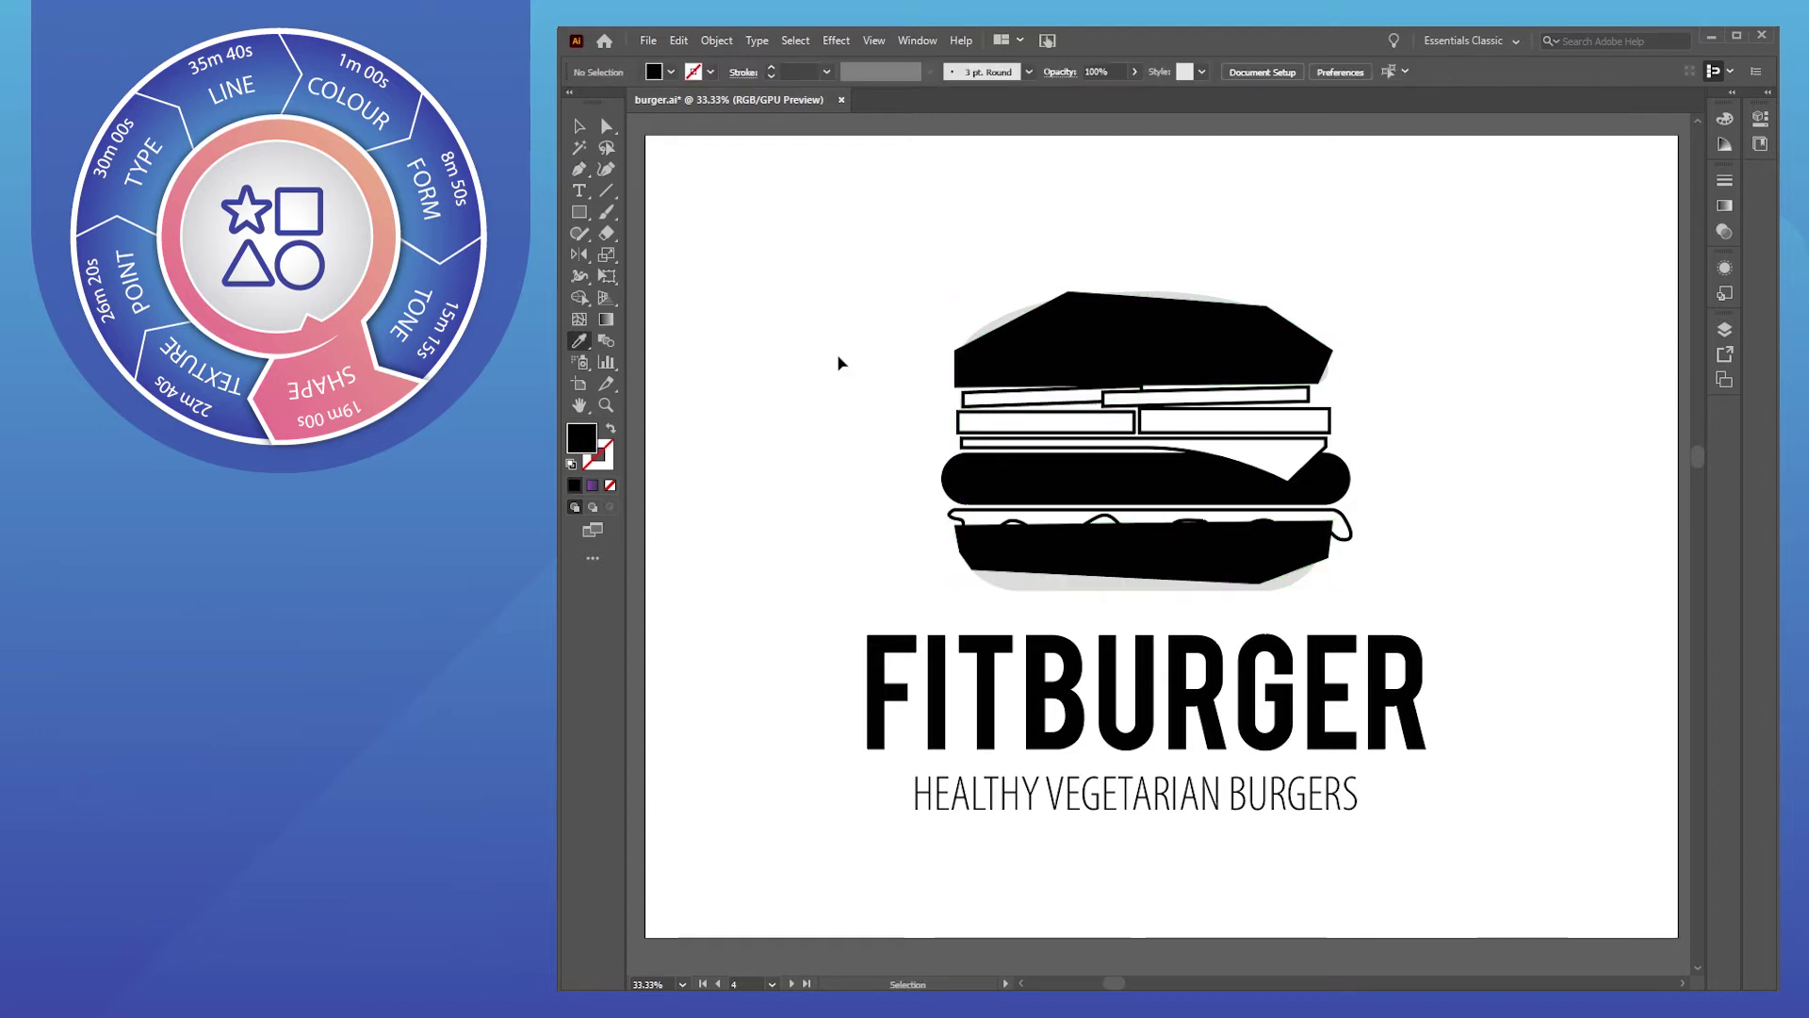
{"action": "key", "text": "ctrl+shift+a"}
{"action": "key", "text": "v"}
{"action": "left_click_drag", "start_coordinate": [1208, 555], "coordinate": [1208, 561]}
{"action": "left_click", "coordinate": [895, 564]}
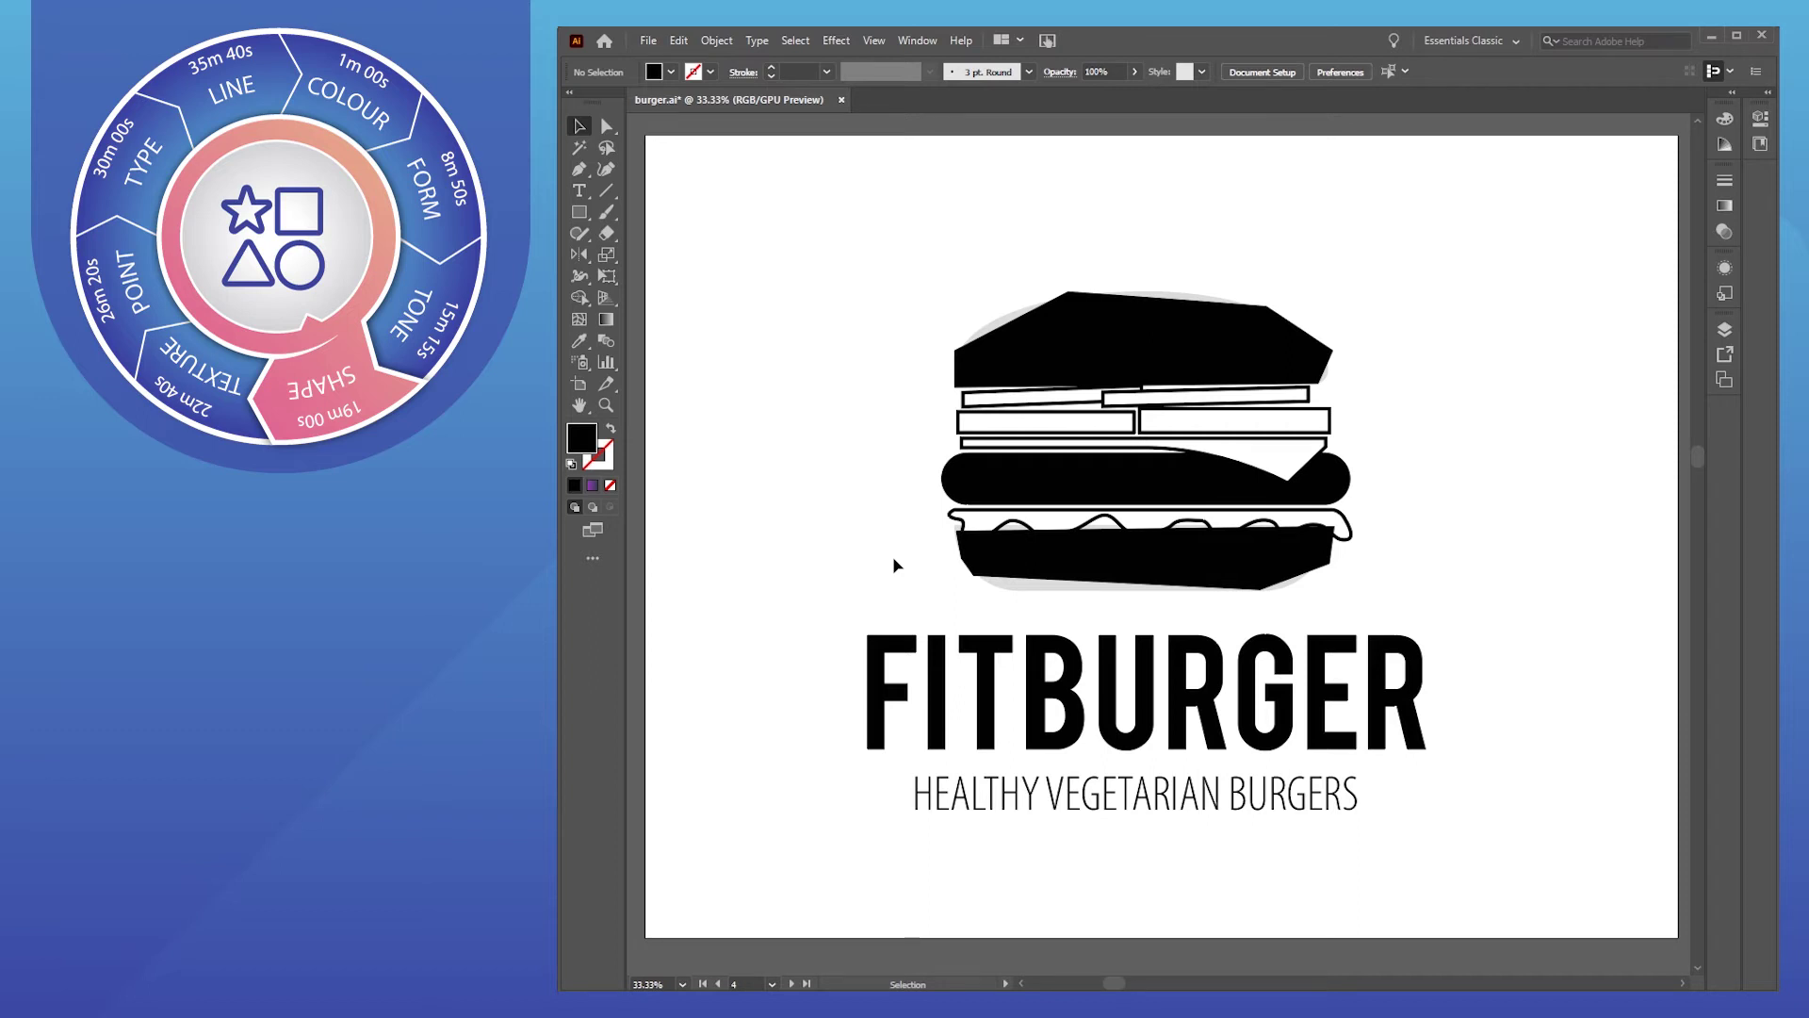
{"action": "left_click", "coordinate": [1086, 490]}
Give the rounded patty the light grey fill
{"action": "key", "text": "i"}
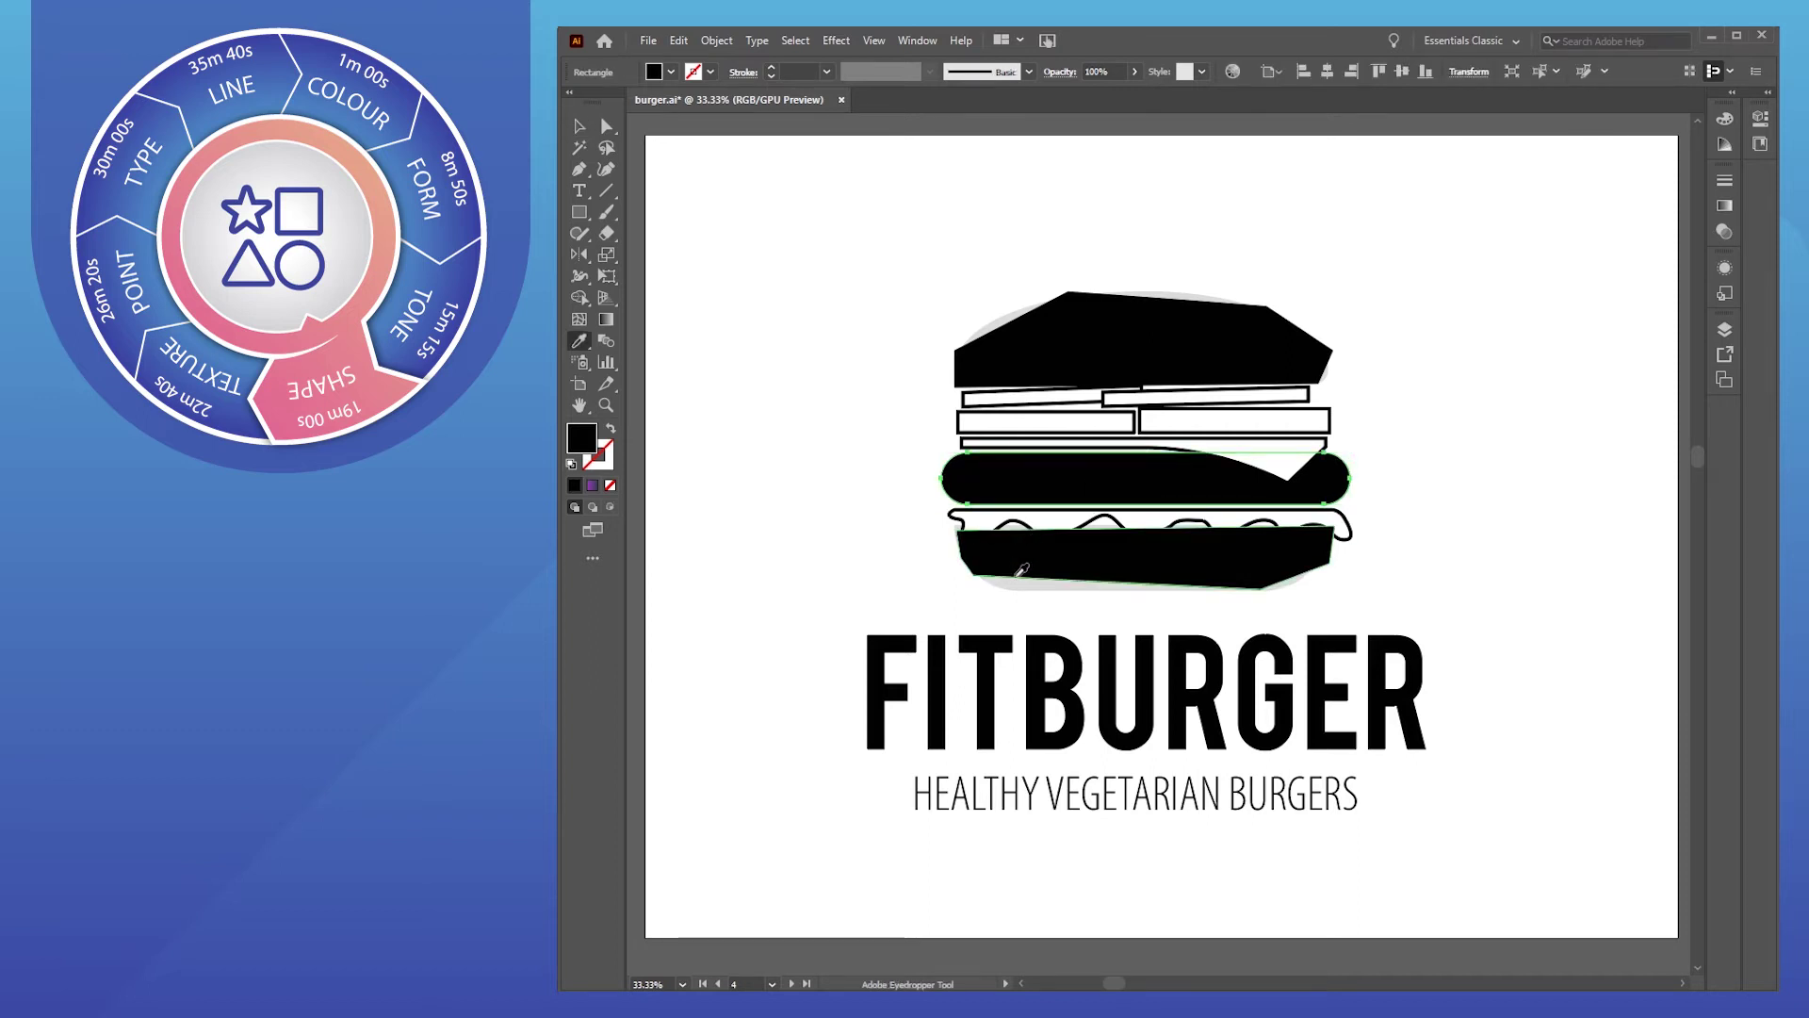
{"action": "left_click", "coordinate": [980, 584]}
{"action": "key", "text": "ctrl+shift+a"}
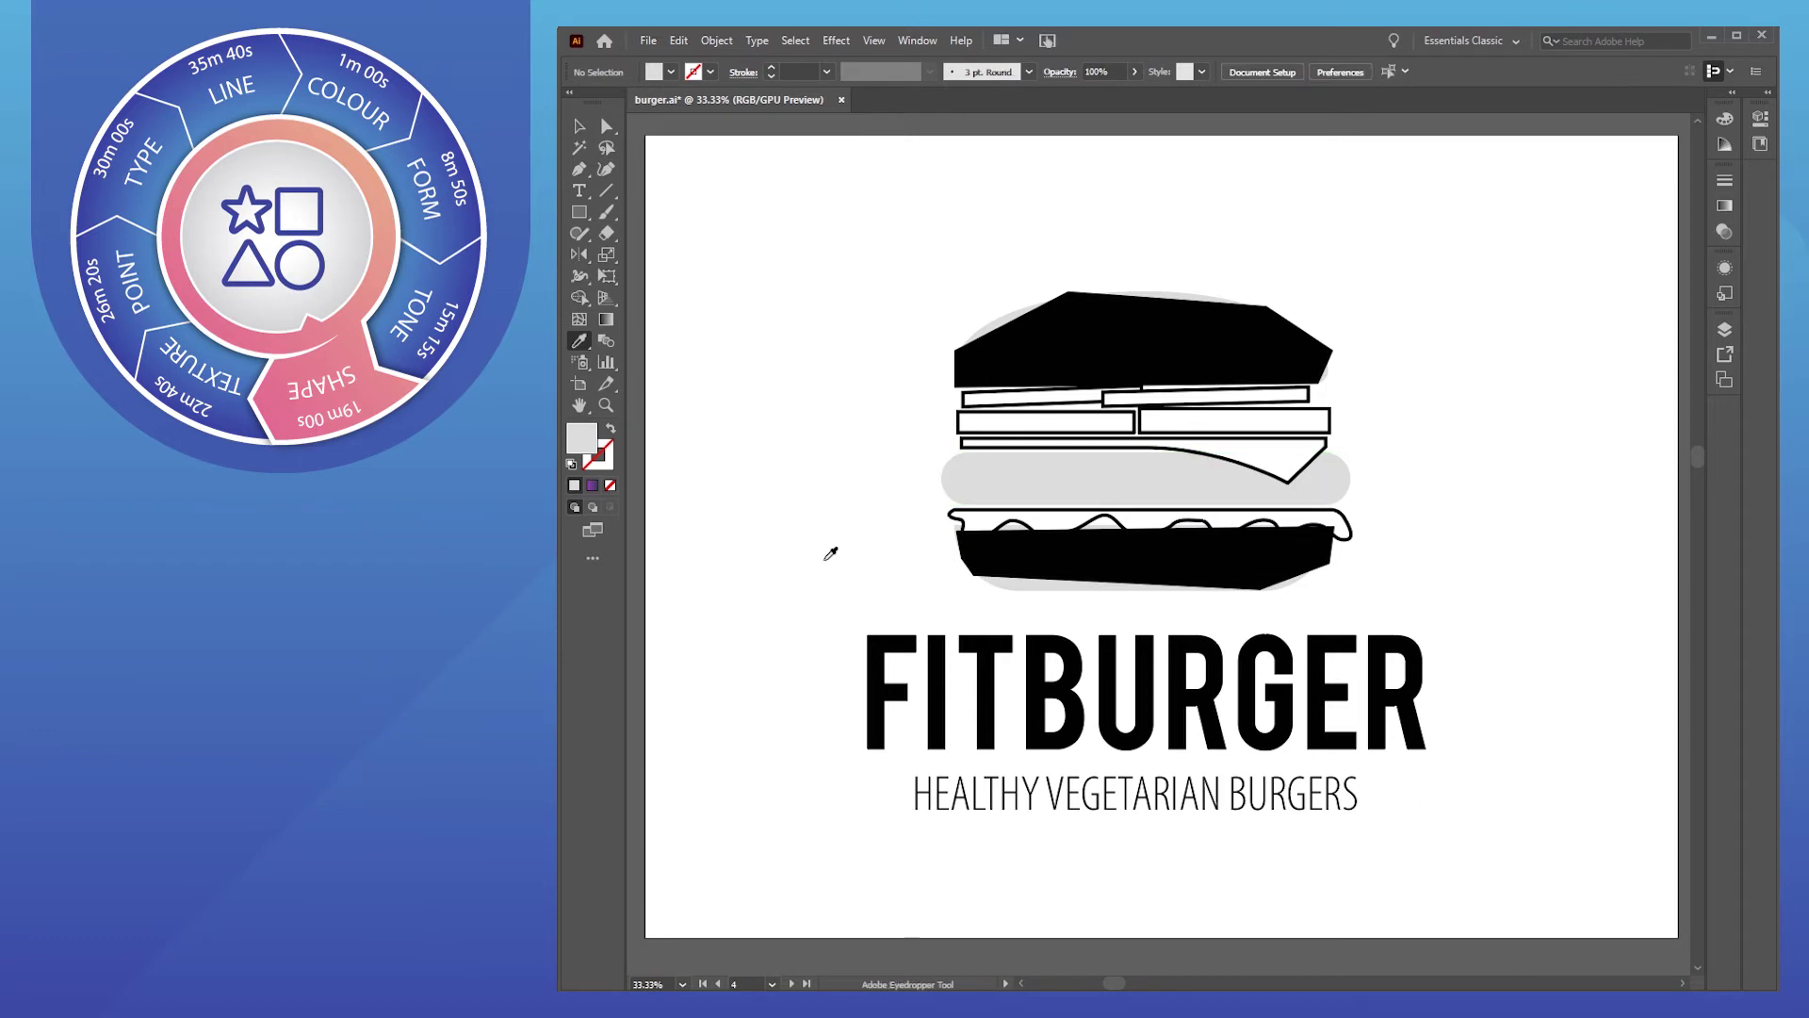
Pen-trace a closed patty outline with pointed ends over the grey patty
{"action": "left_click", "coordinate": [584, 170]}
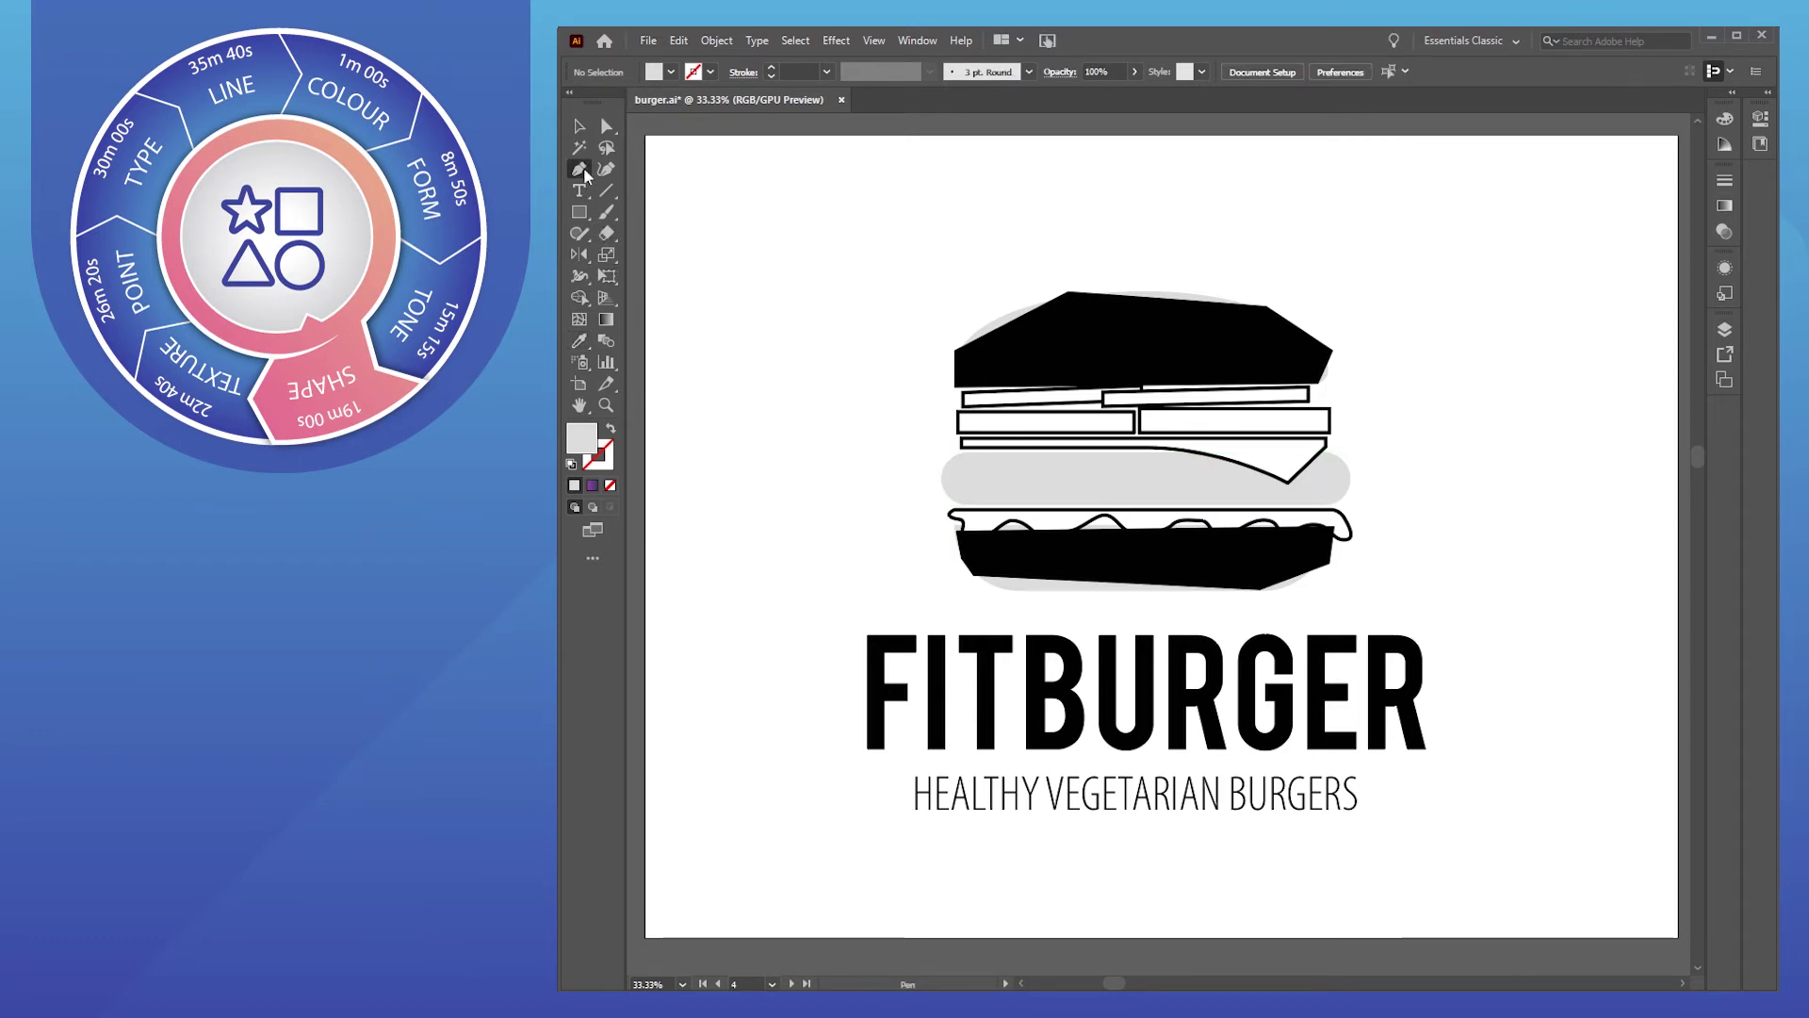
{"action": "left_click", "coordinate": [1181, 494], "text": "ctrl"}
{"action": "left_click", "coordinate": [1339, 460]}
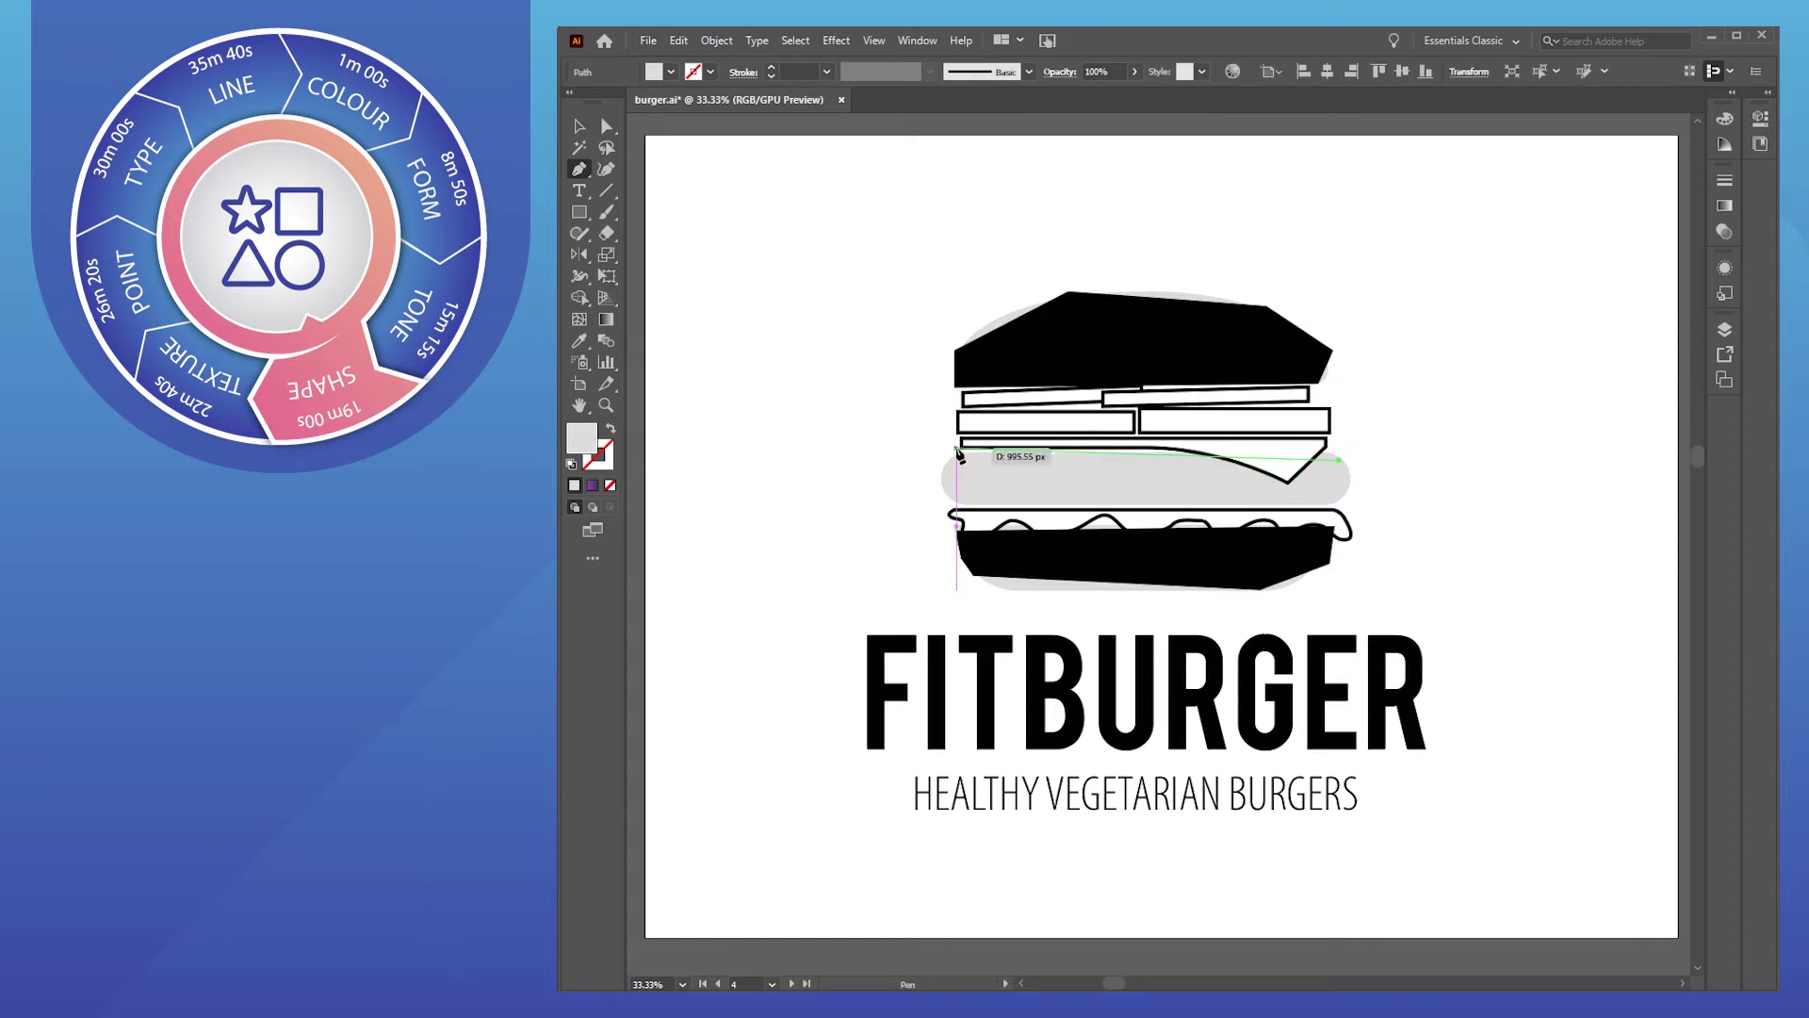
{"action": "left_click", "coordinate": [958, 455]}
{"action": "left_click", "coordinate": [949, 506]}
{"action": "left_click", "coordinate": [1350, 504]}
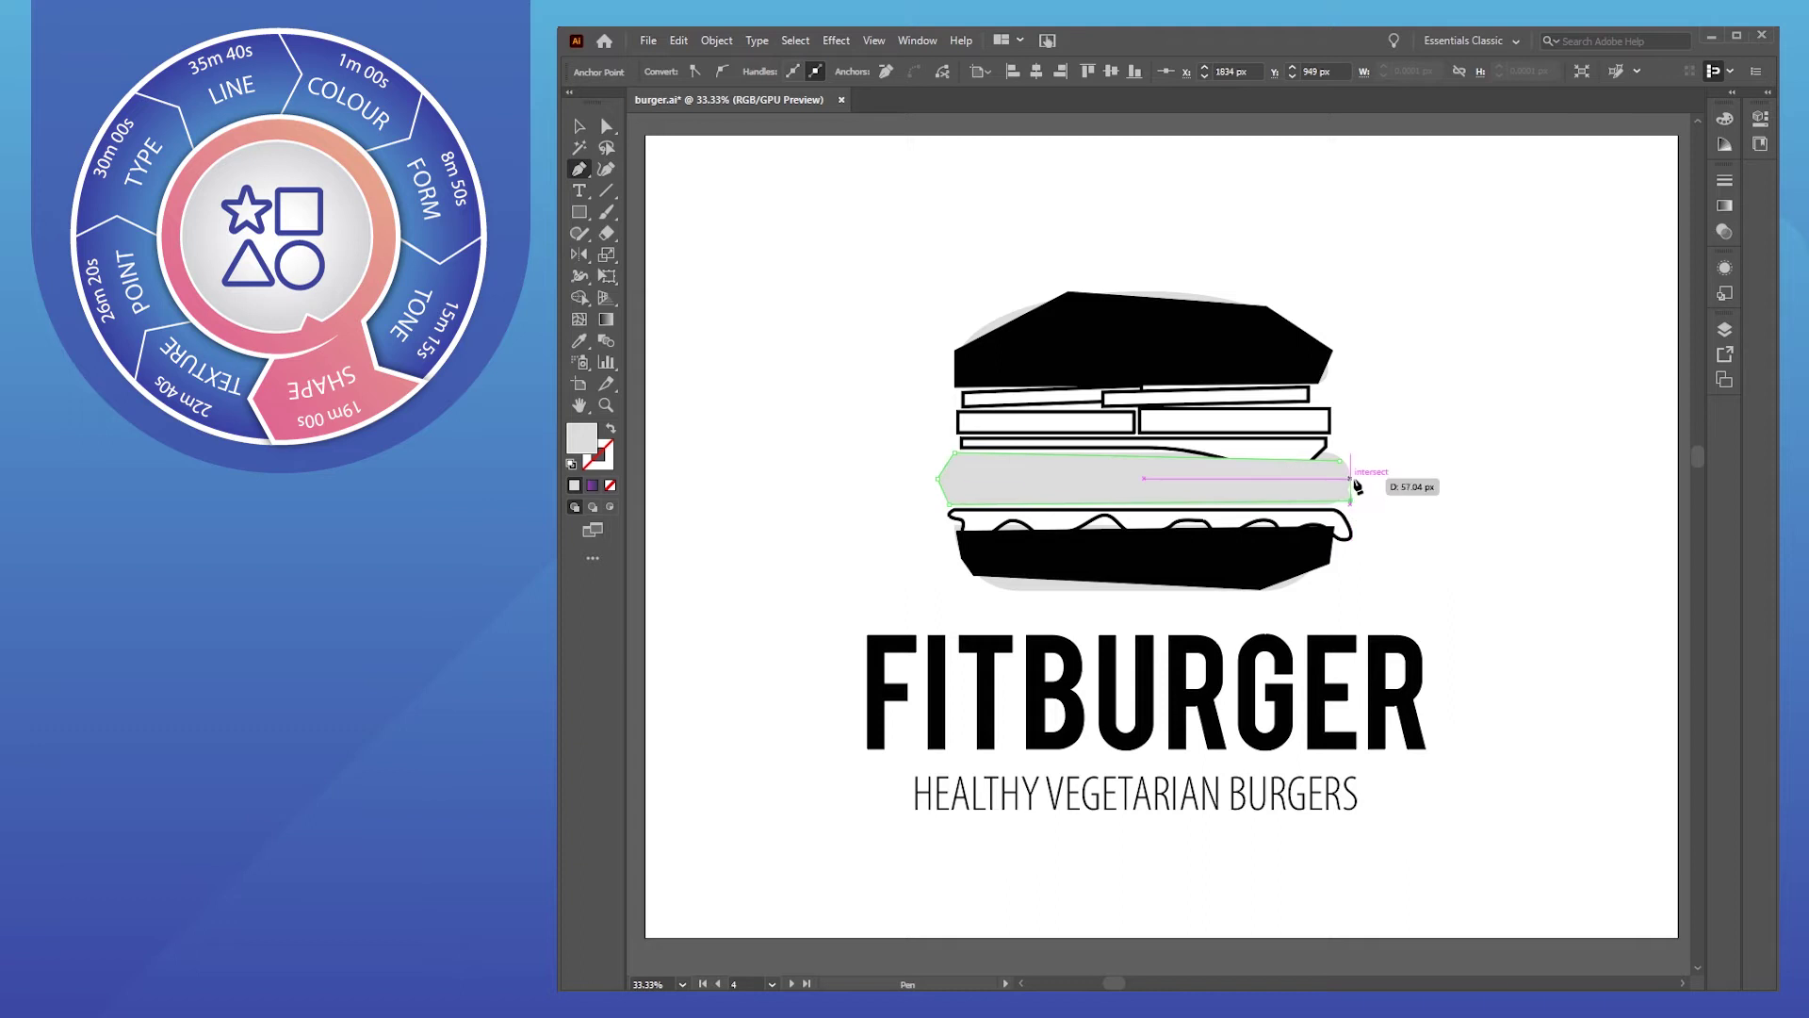
{"action": "left_click", "coordinate": [1363, 479]}
{"action": "left_click", "coordinate": [1339, 460]}
Fill the new pointed patty shape black with the Eyedropper
{"action": "key", "text": "i"}
{"action": "left_click", "coordinate": [1046, 354]}
{"action": "key", "text": "ctrl+shift+a"}
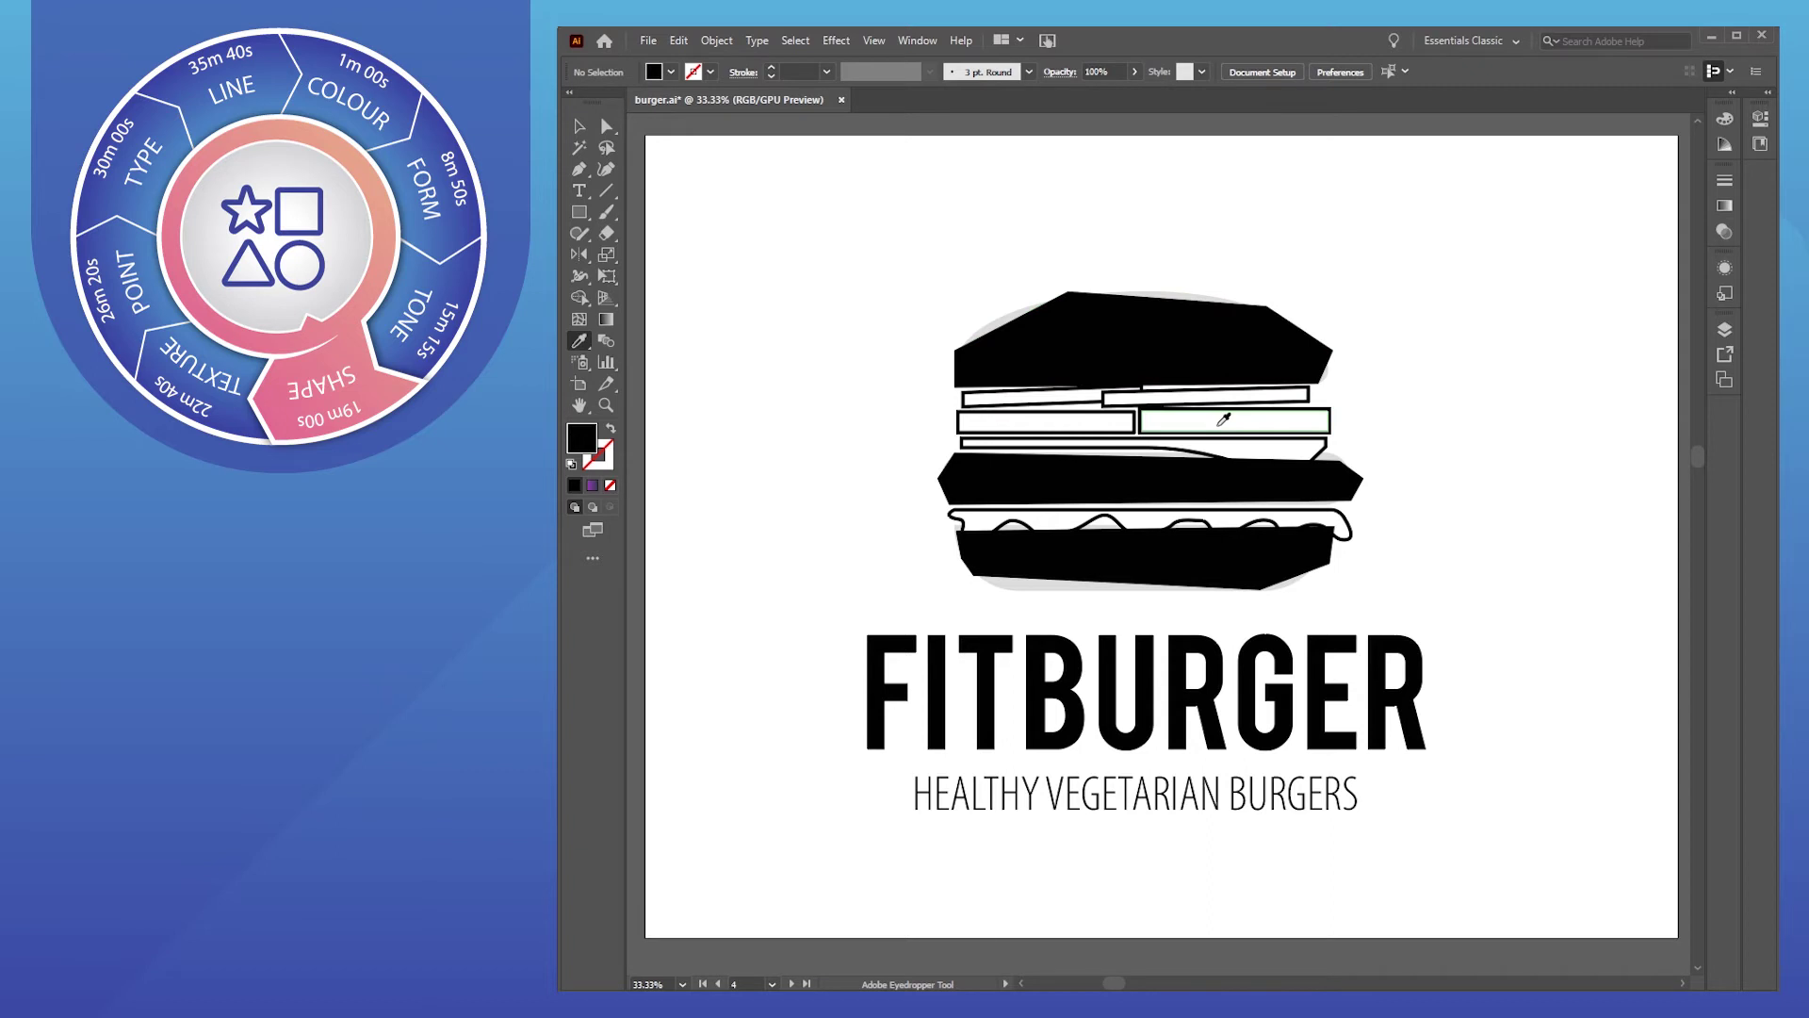
Select the wavy lettuce path lying across the top of the bottom bun
{"action": "key", "text": "v"}
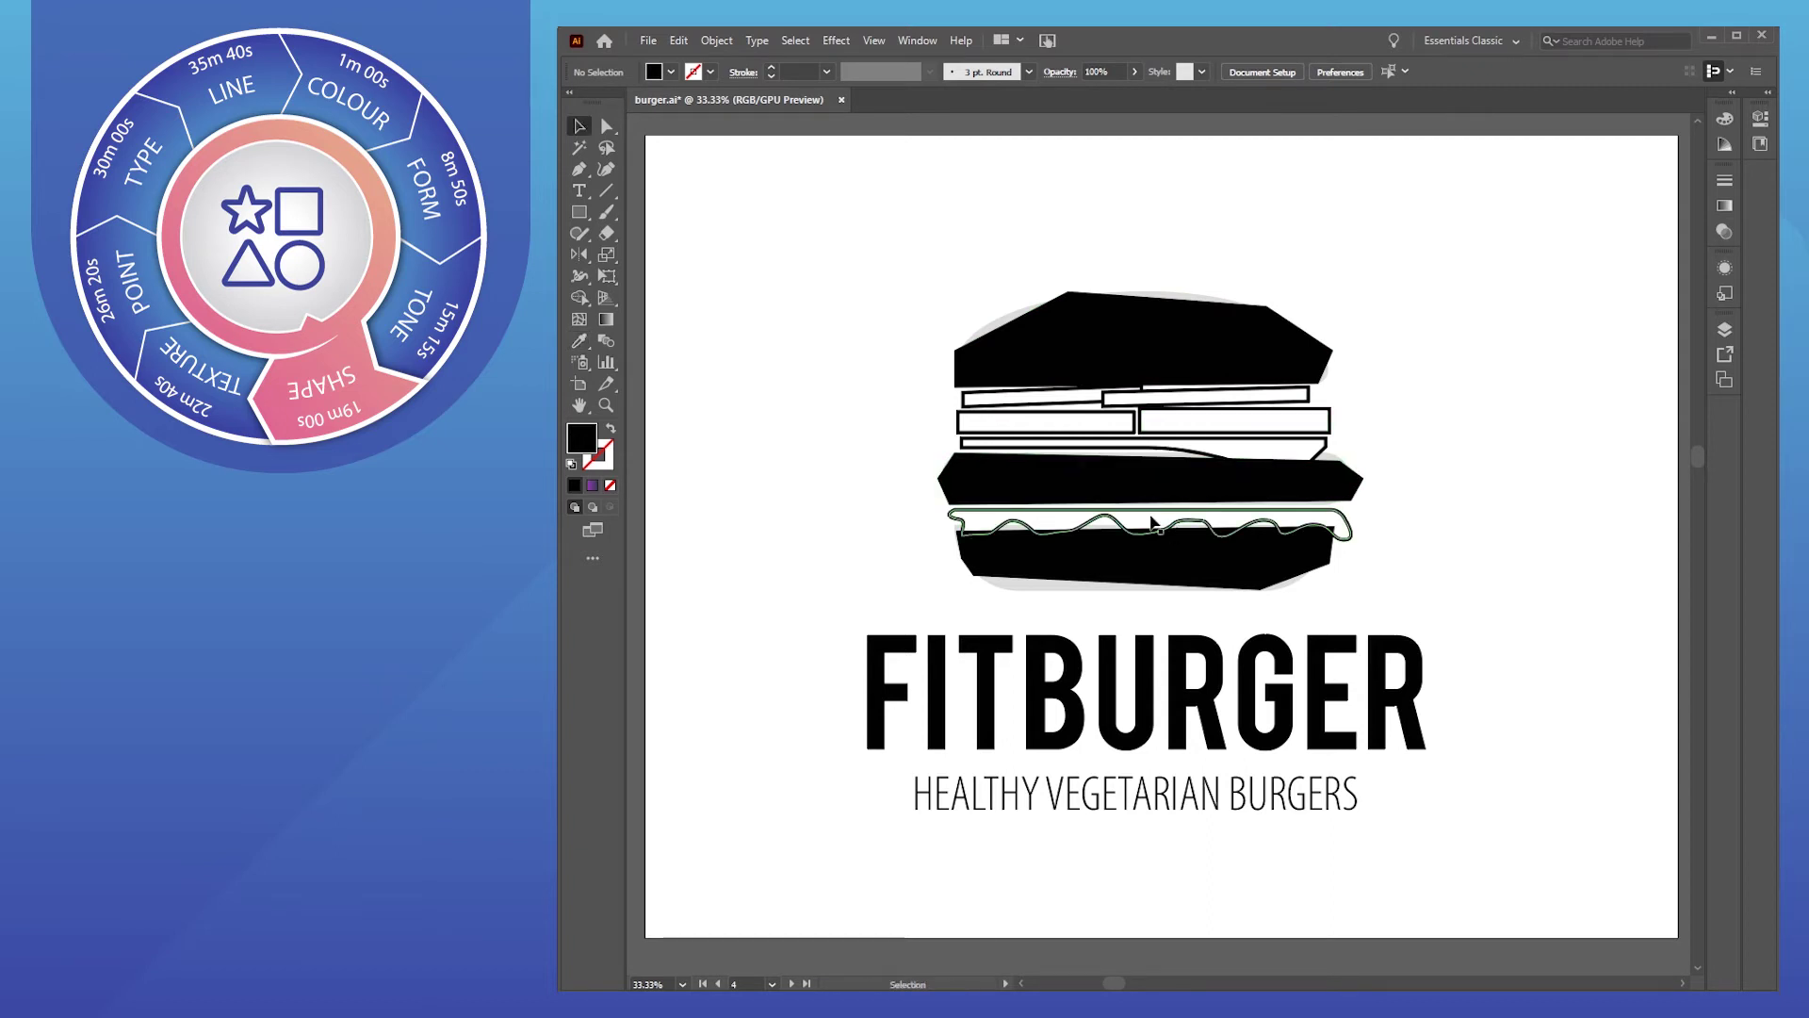
{"action": "left_click", "coordinate": [1151, 523]}
{"action": "left_click", "coordinate": [922, 345]}
{"action": "key", "text": "ctrl"}
{"action": "key", "text": "ctrl+z"}
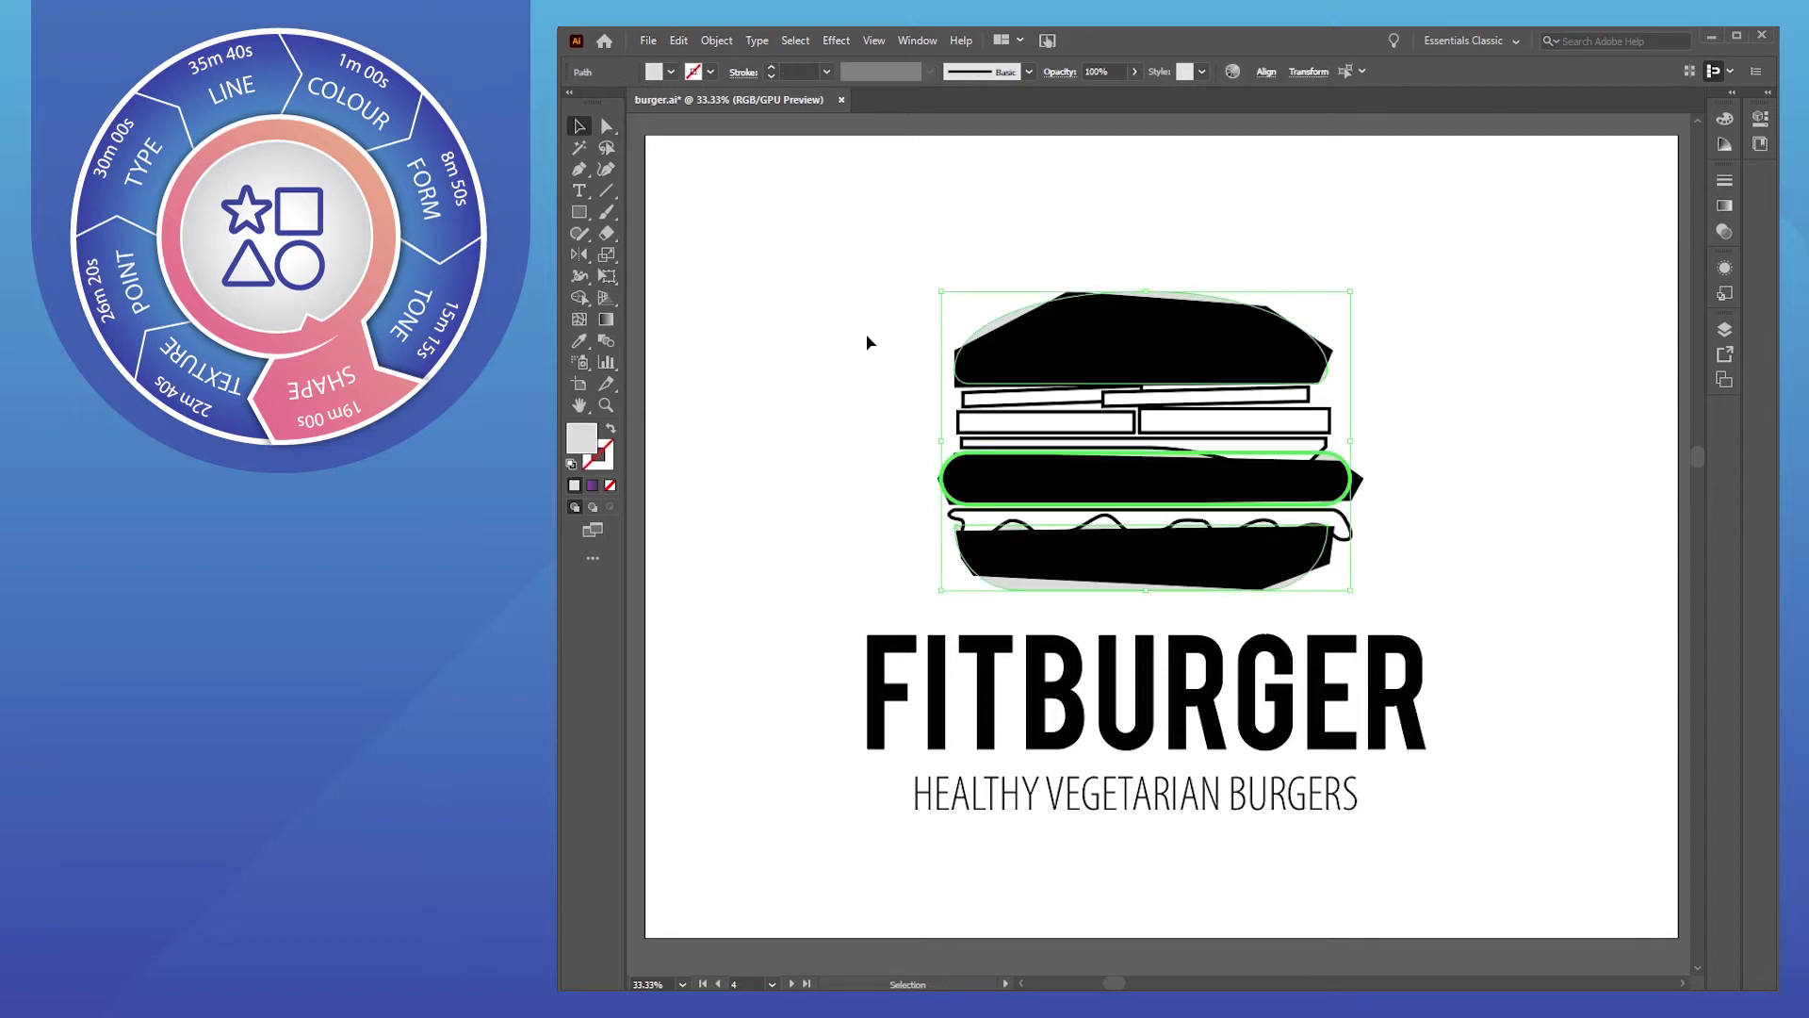
{"action": "key", "text": "ctrl+z"}
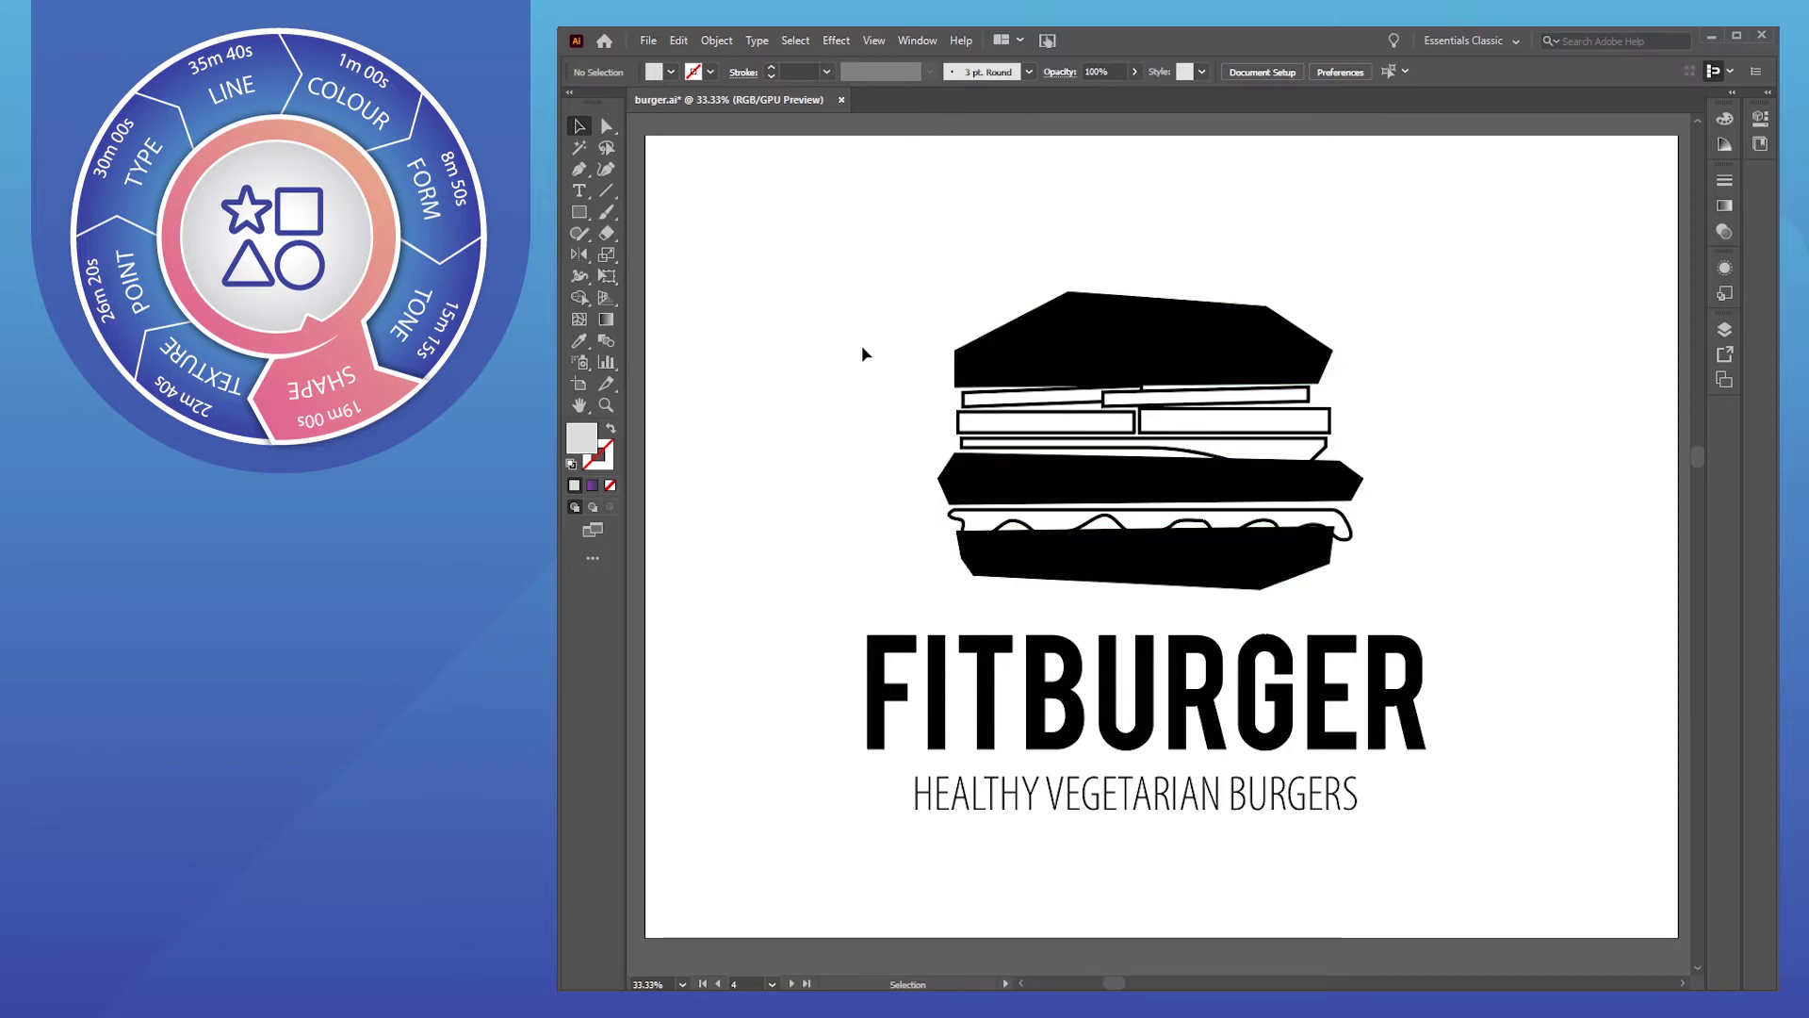
{"action": "left_click", "coordinate": [1056, 524]}
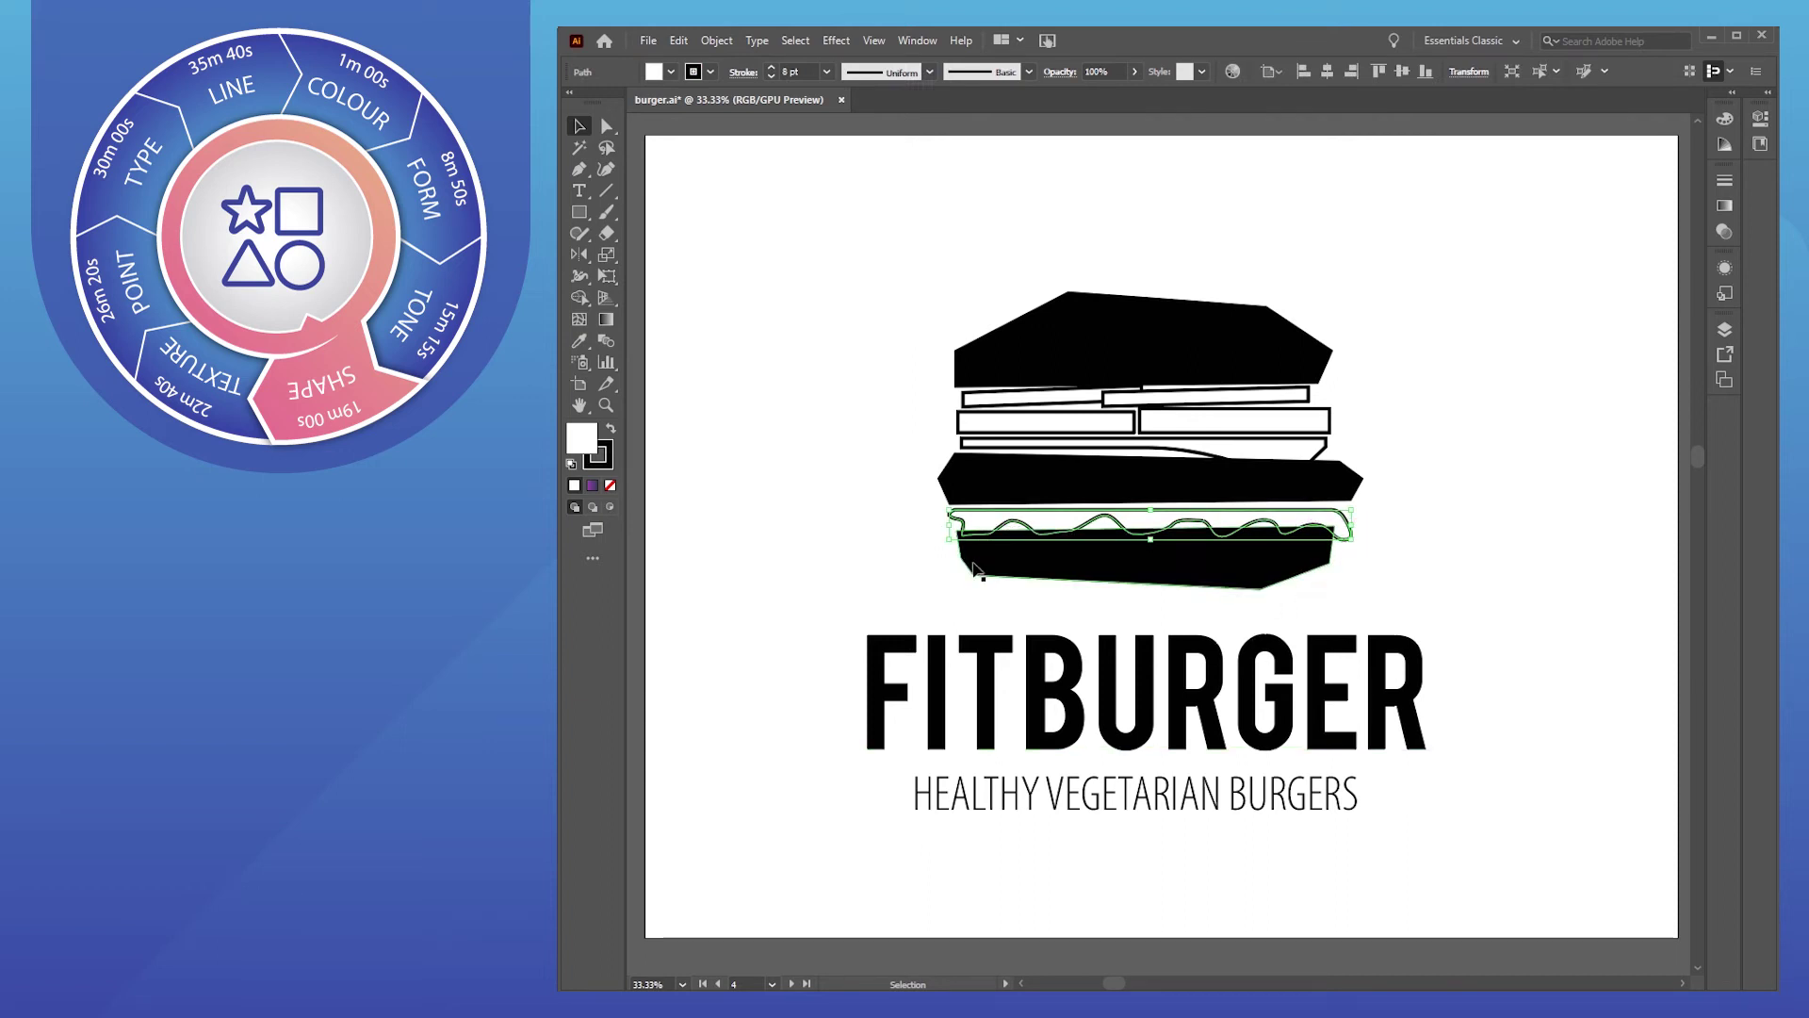
{"action": "right_click", "coordinate": [1145, 526]}
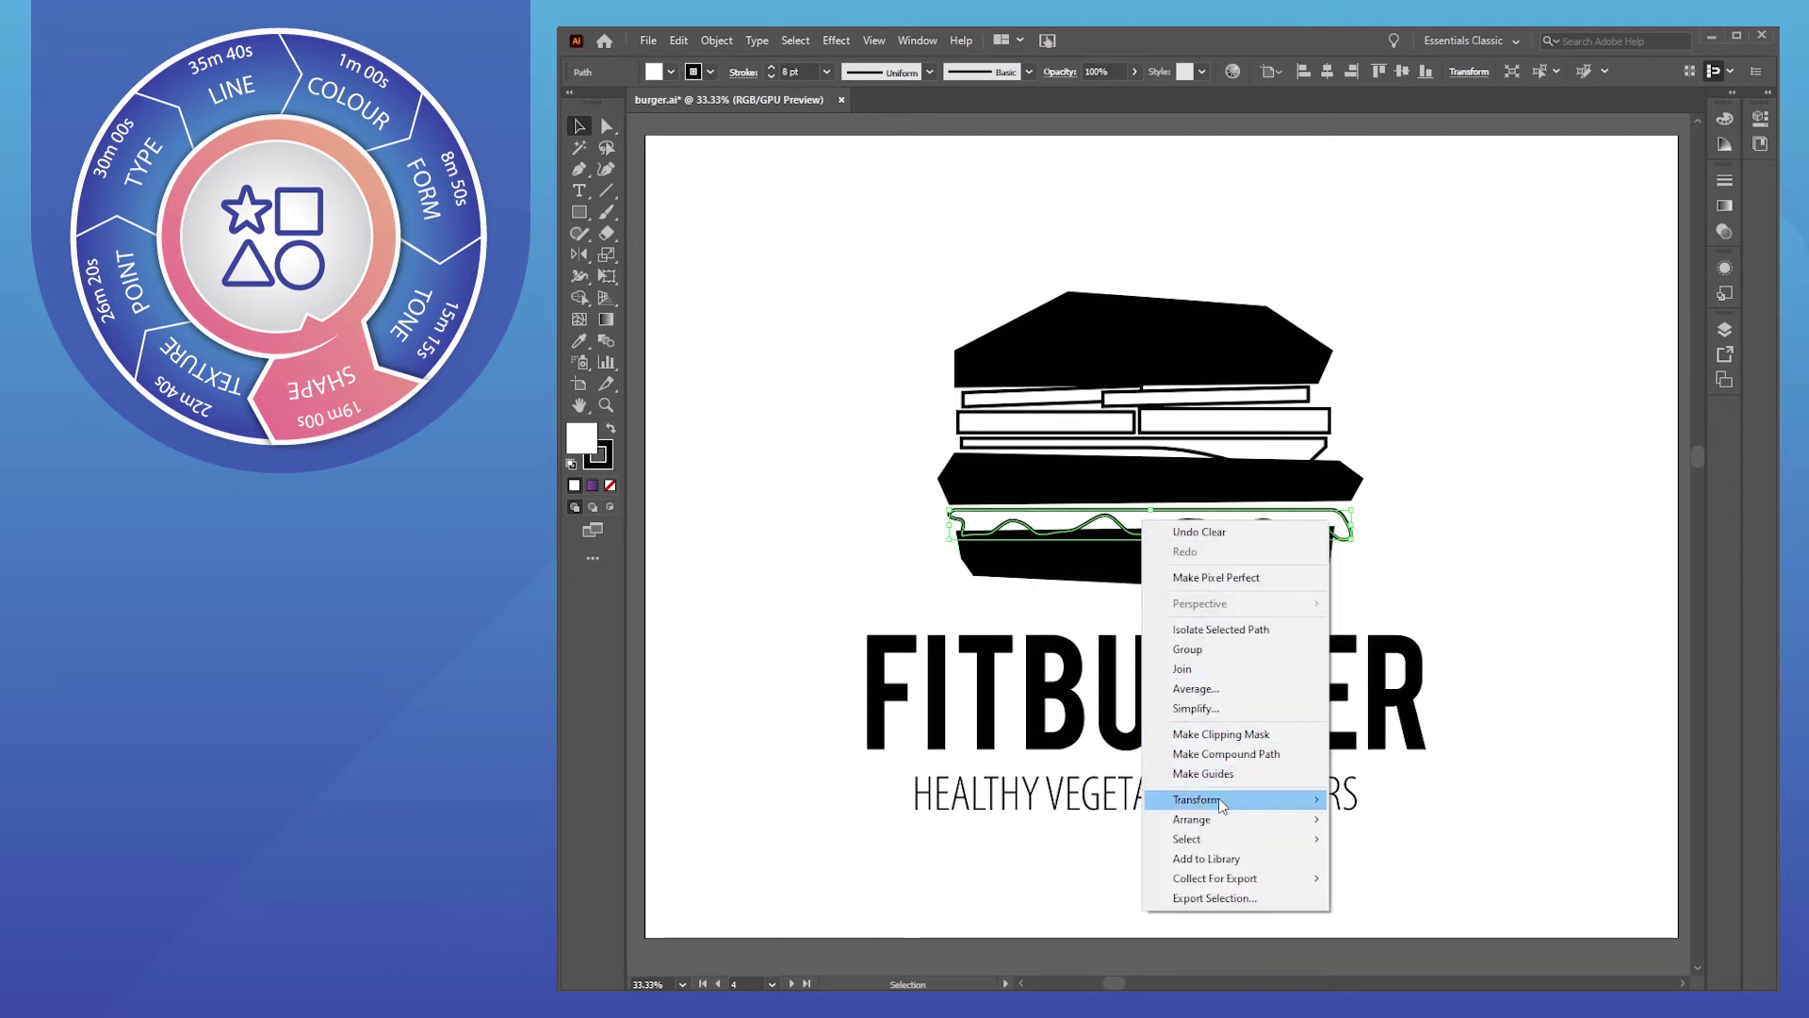
Bring the lettuce path to the front via Arrange > Bring to Front
{"action": "mouse_move", "coordinate": [1220, 827]}
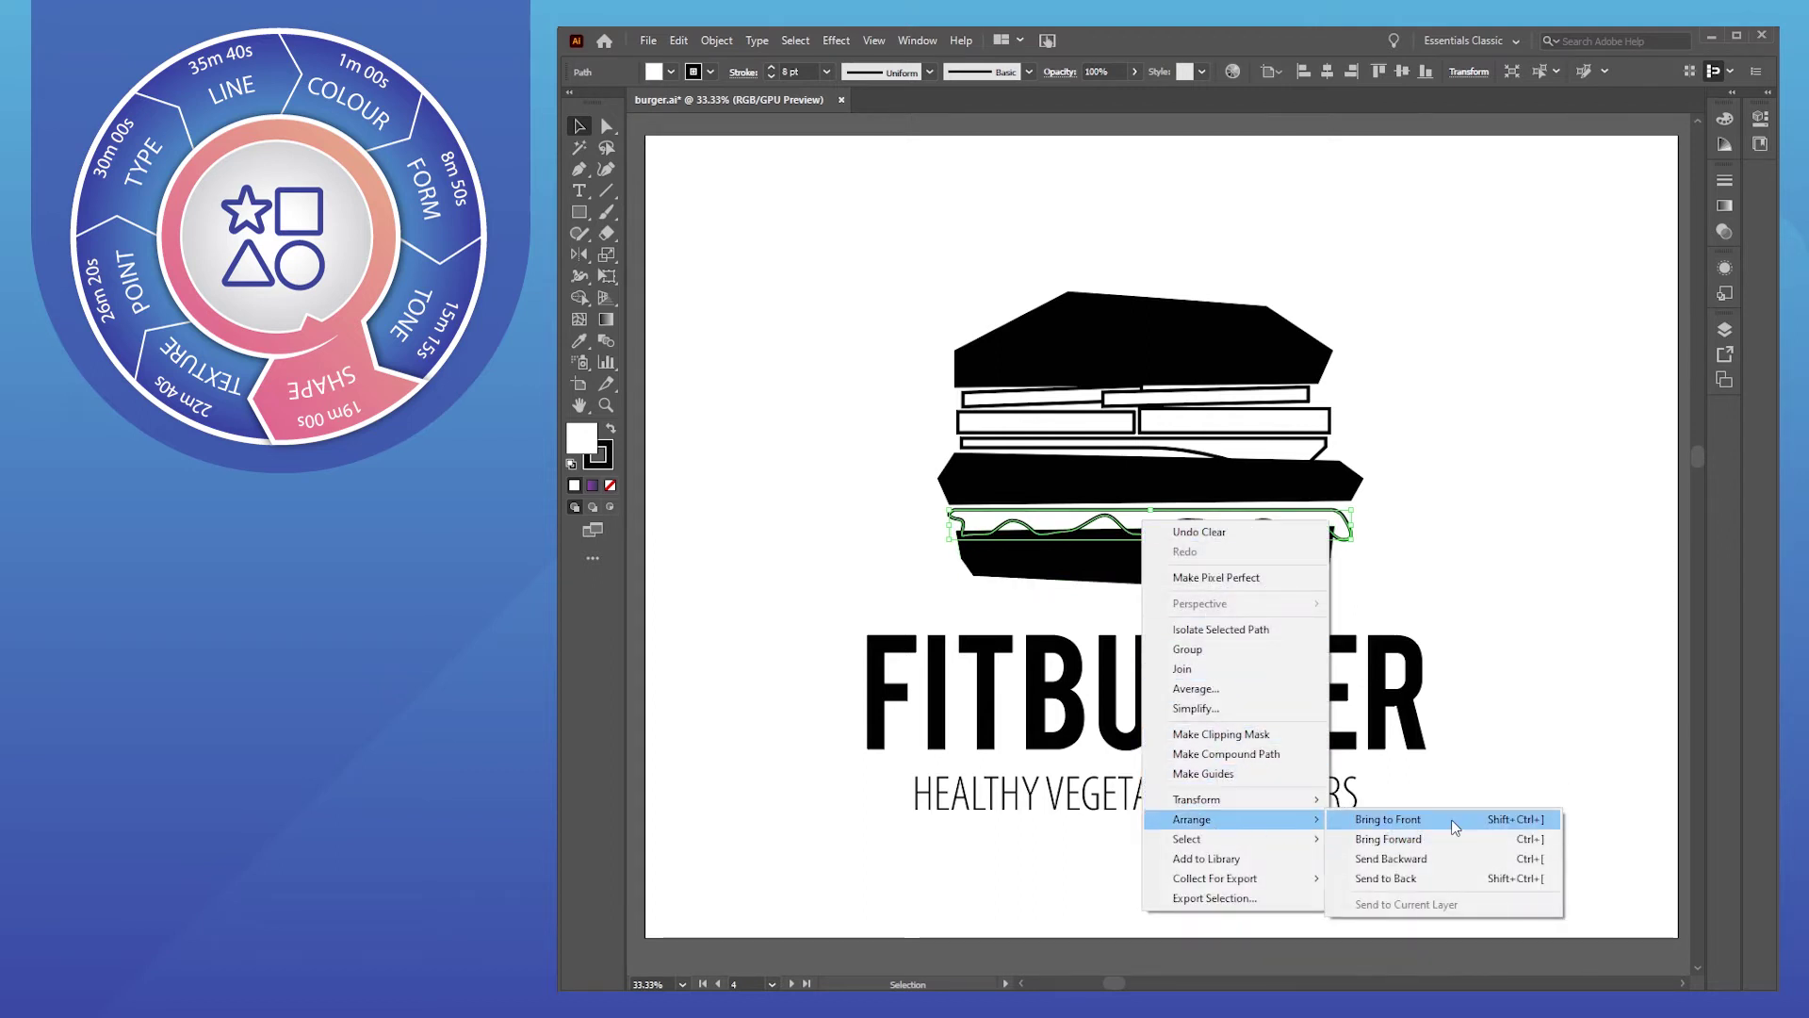
{"action": "left_click", "coordinate": [1441, 816]}
{"action": "left_click", "coordinate": [1532, 471]}
Pen-draw a closed zigzag lettuce shape along the bottom bun's edge
{"action": "key", "text": "p"}
{"action": "left_click", "coordinate": [950, 506]}
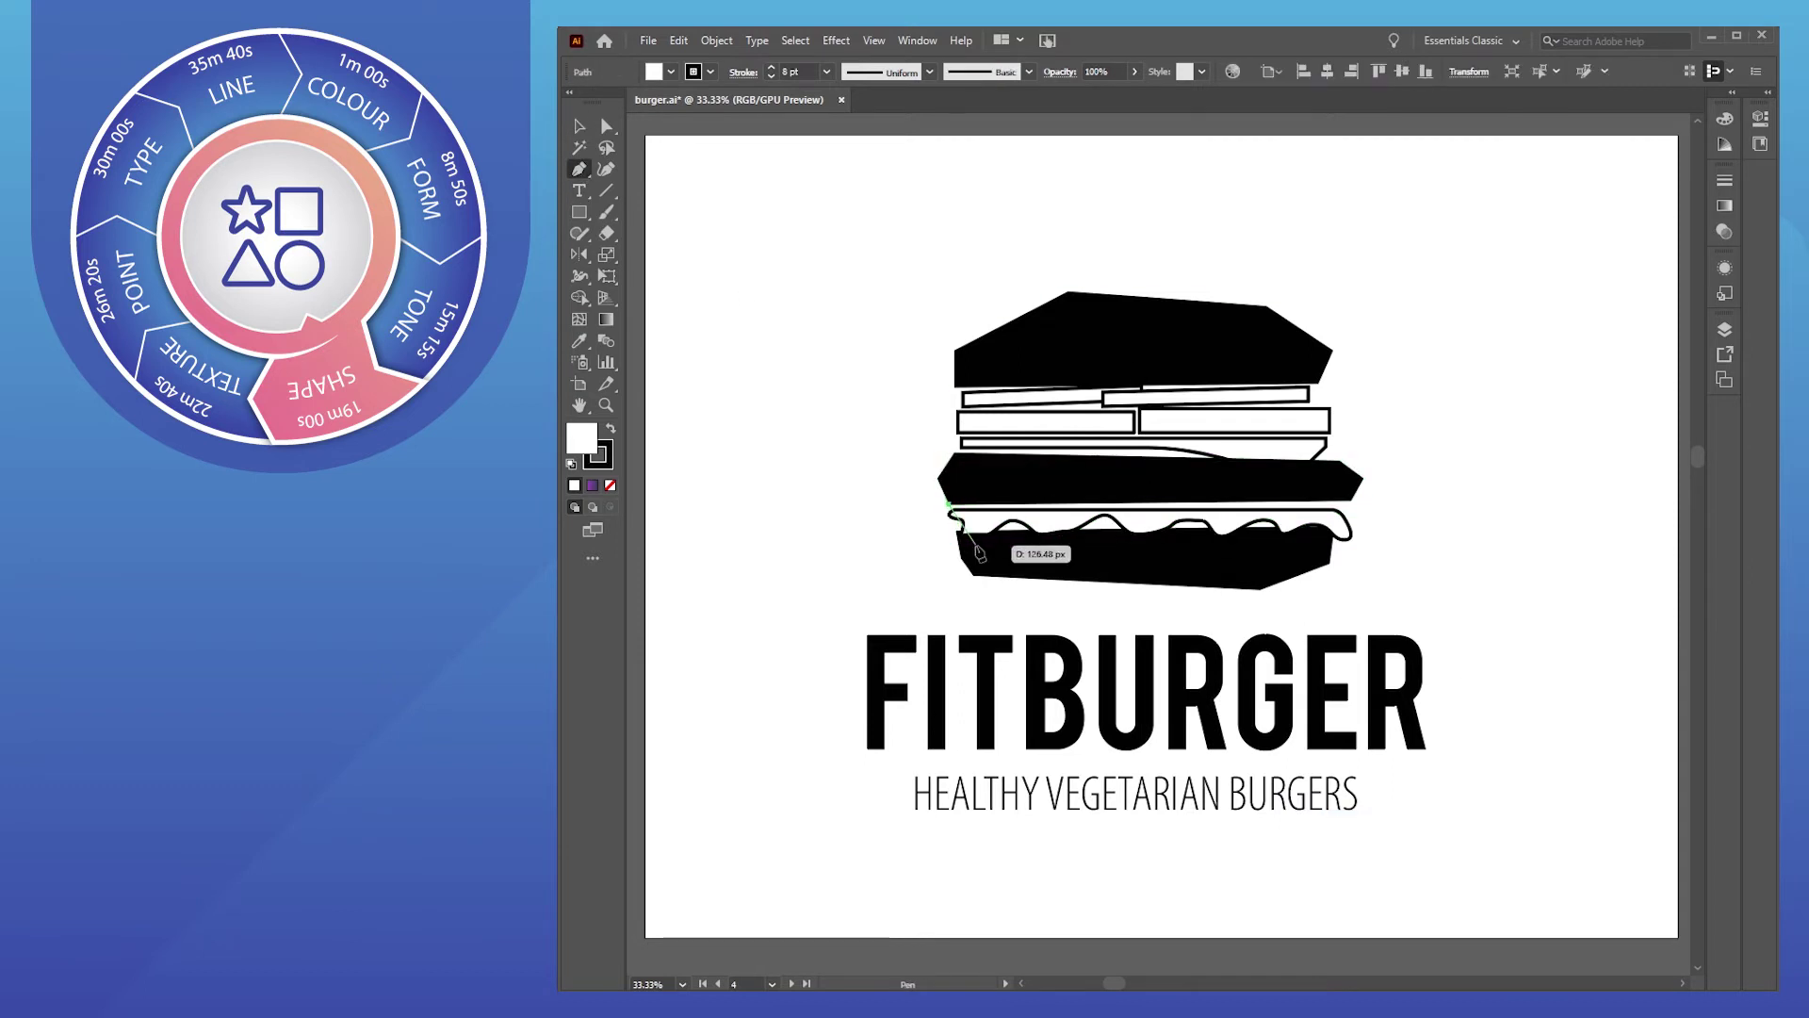
{"action": "left_click", "coordinate": [977, 546]}
{"action": "left_click", "coordinate": [1046, 535]}
{"action": "left_click", "coordinate": [1108, 517]}
{"action": "left_click", "coordinate": [1150, 536]}
{"action": "left_click", "coordinate": [1182, 518]}
{"action": "left_click", "coordinate": [1225, 525]}
{"action": "left_click", "coordinate": [1240, 539]}
{"action": "left_click", "coordinate": [1263, 517]}
{"action": "left_click", "coordinate": [1301, 538]}
{"action": "left_click", "coordinate": [1351, 543]}
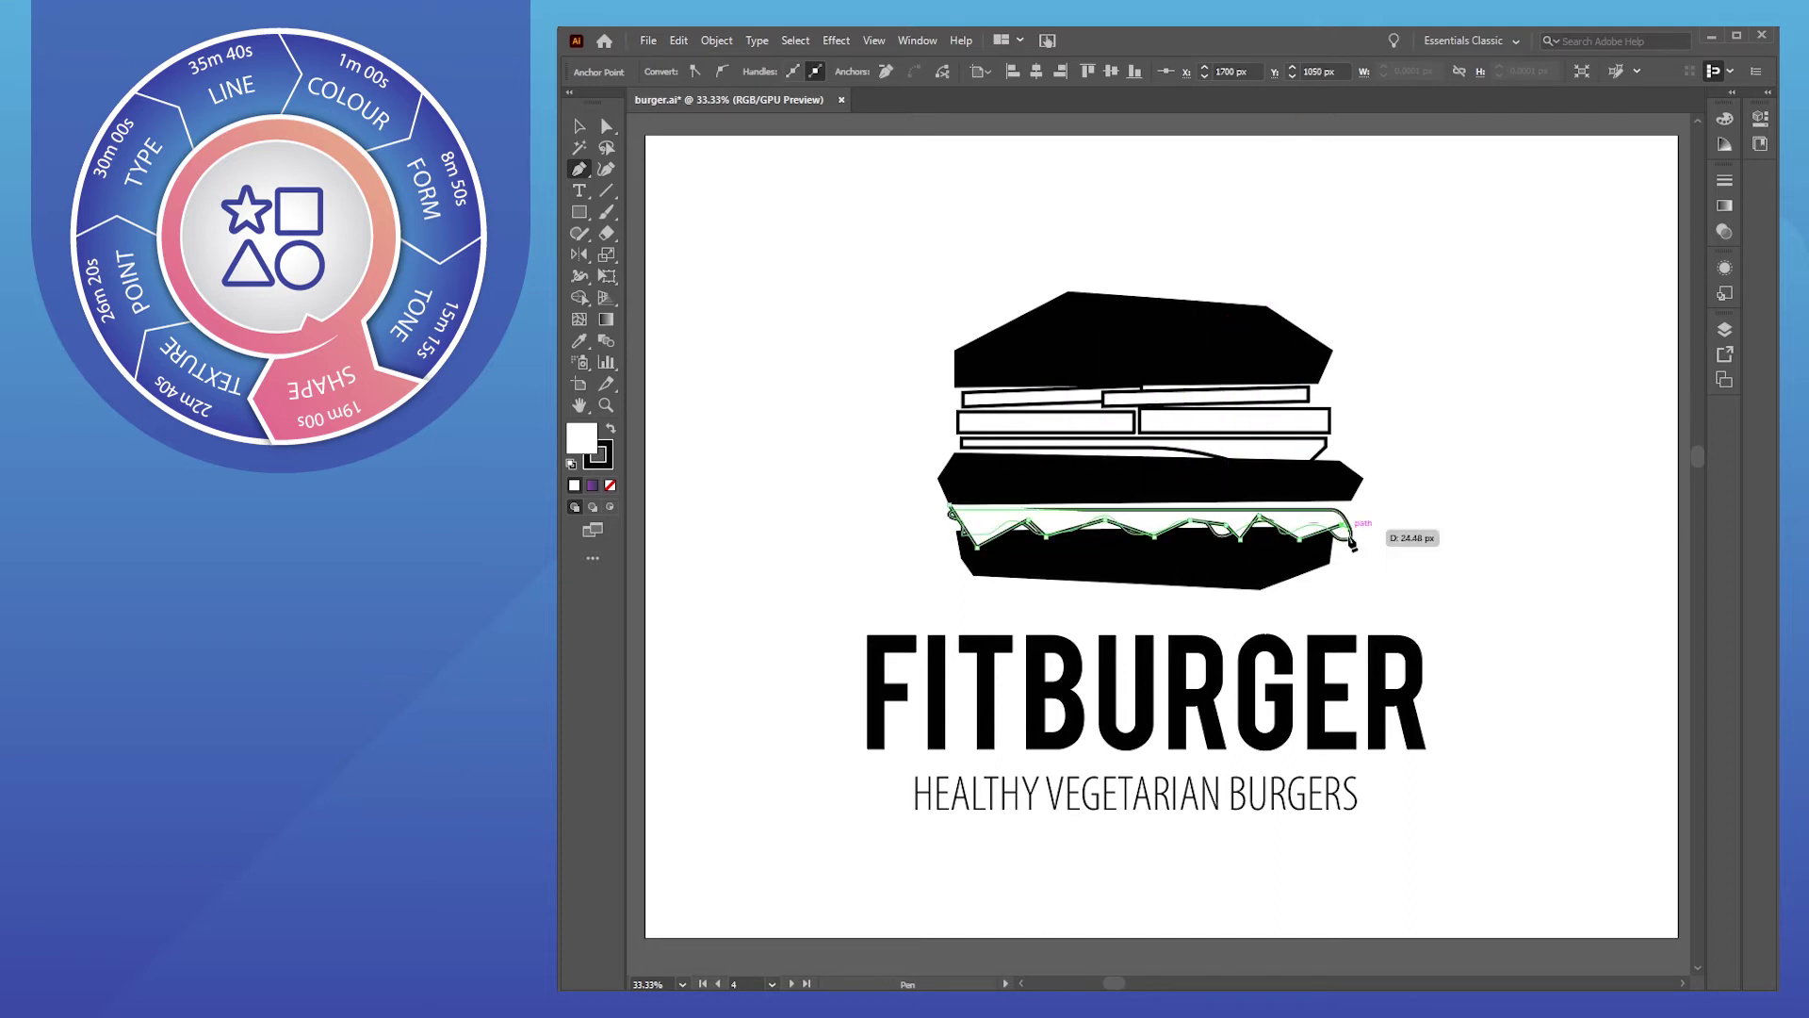
{"action": "left_click", "coordinate": [1364, 510]}
{"action": "left_click", "coordinate": [950, 512]}
Nudge one lettuce corner point slightly down with Direct Selection
{"action": "left_click", "coordinate": [578, 125]}
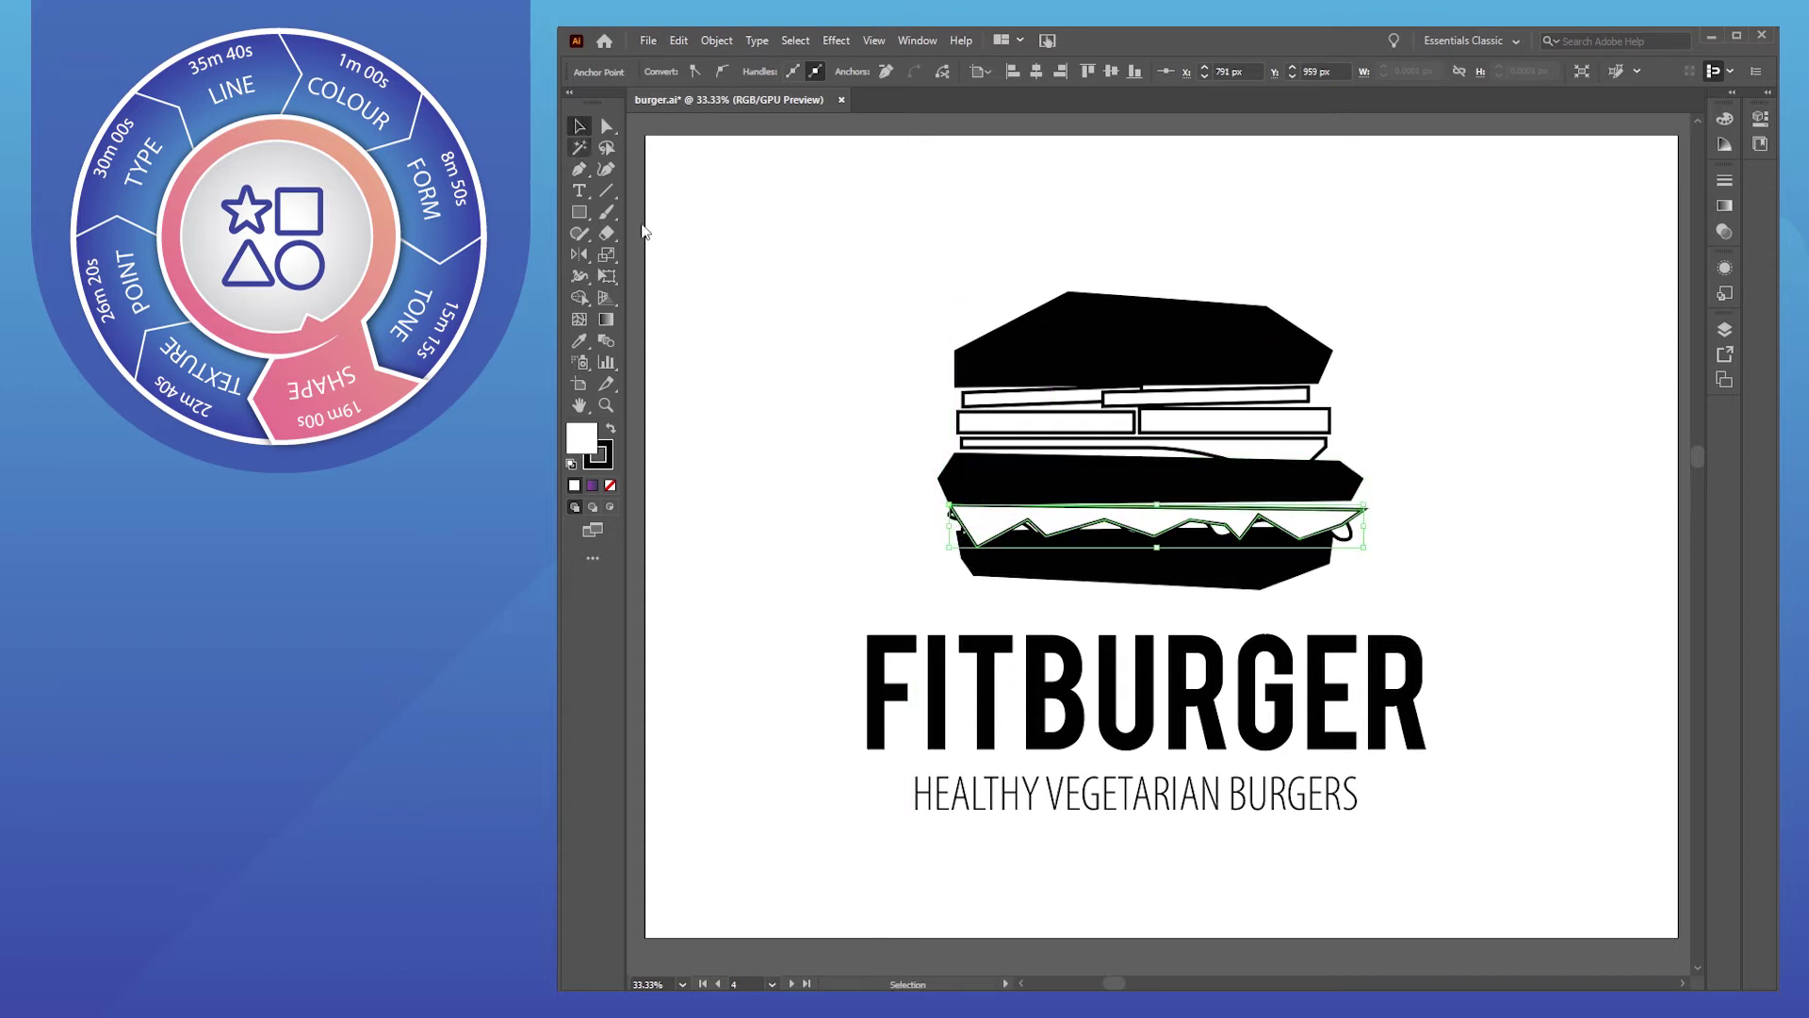
{"action": "left_click", "coordinate": [942, 513]}
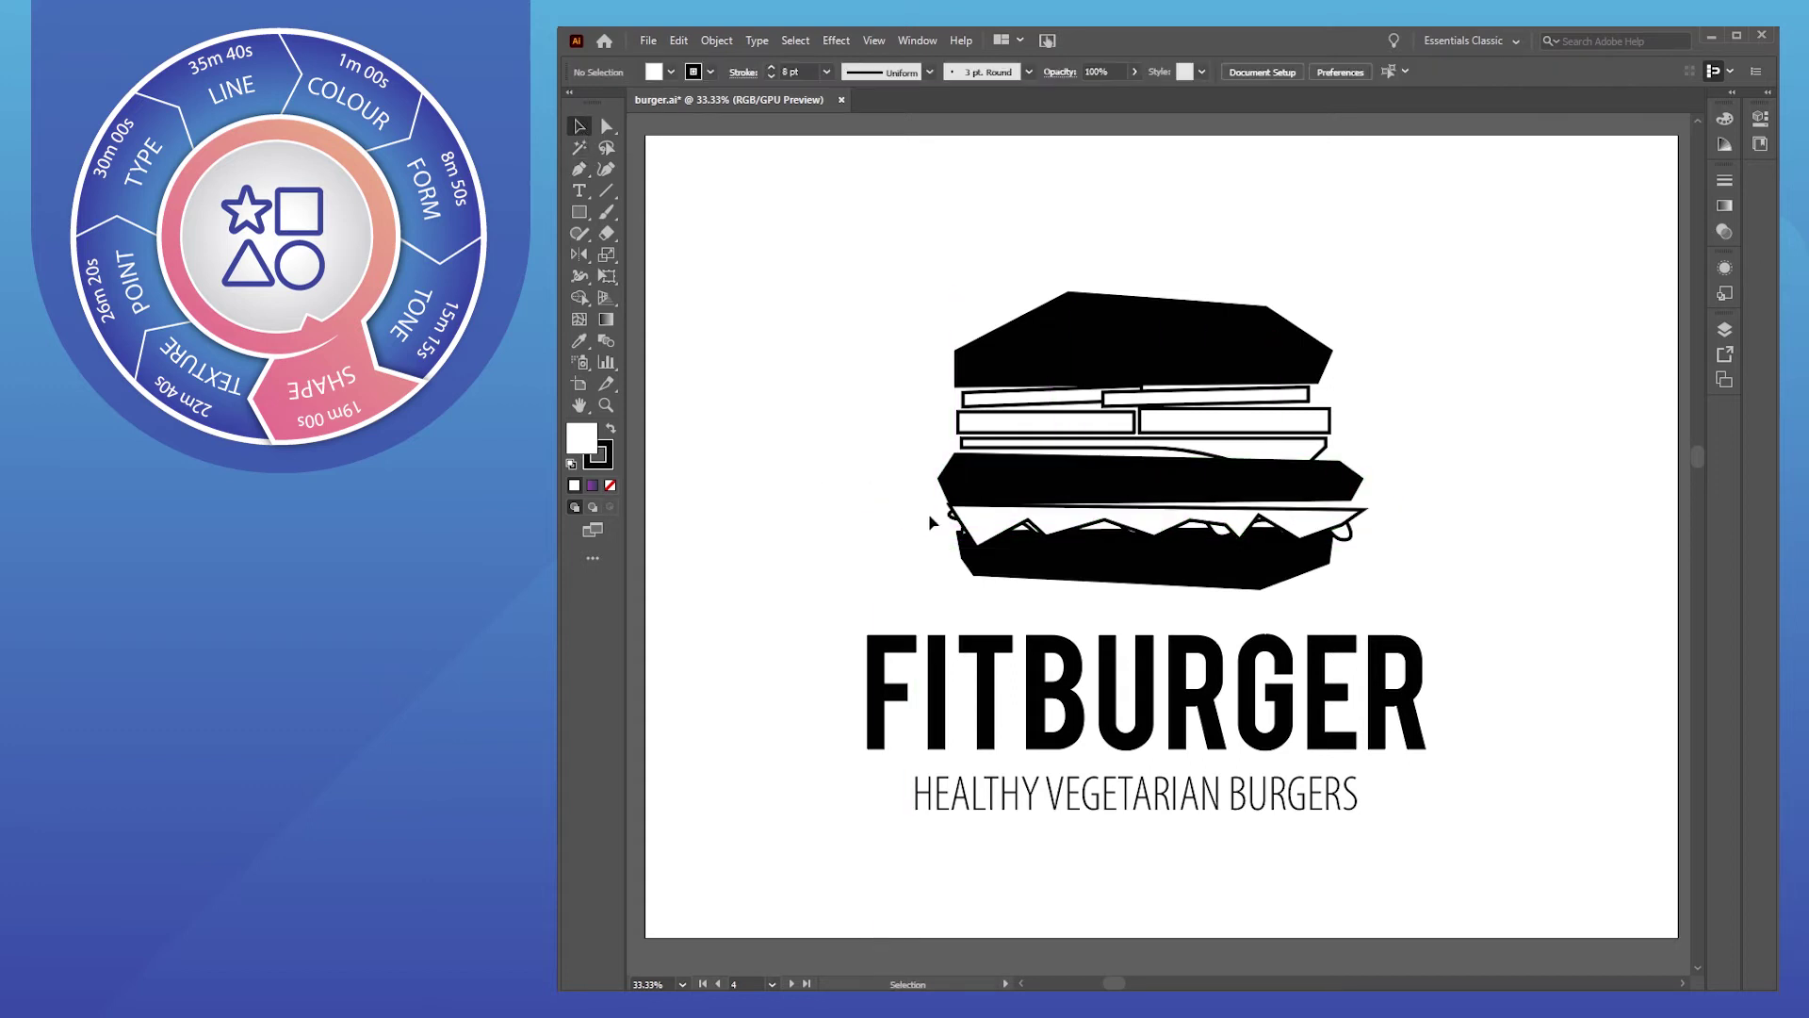
{"action": "left_click", "coordinate": [924, 573]}
{"action": "left_click_drag", "start_coordinate": [1026, 525], "coordinate": [1028, 528]}
{"action": "left_click", "coordinate": [1523, 534]}
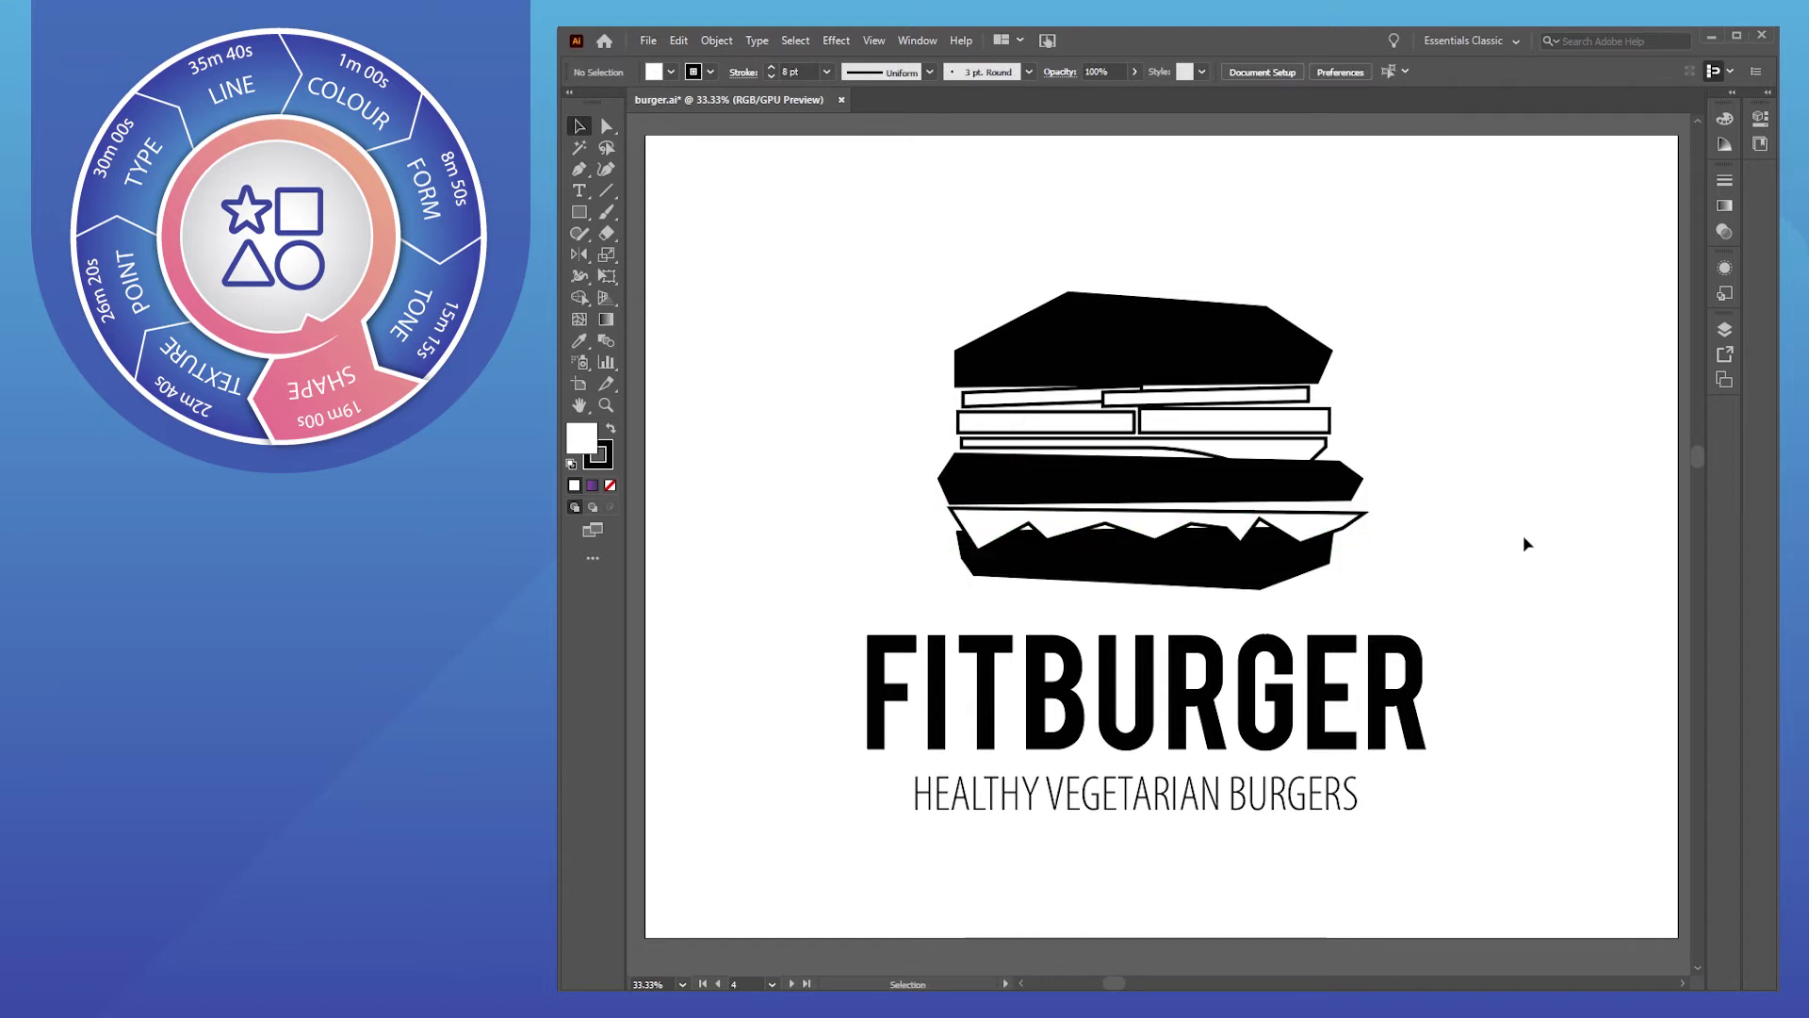
Bring the thin white strip above the patty to the front with Ctrl+Shift+]
{"action": "left_click", "coordinate": [1271, 460]}
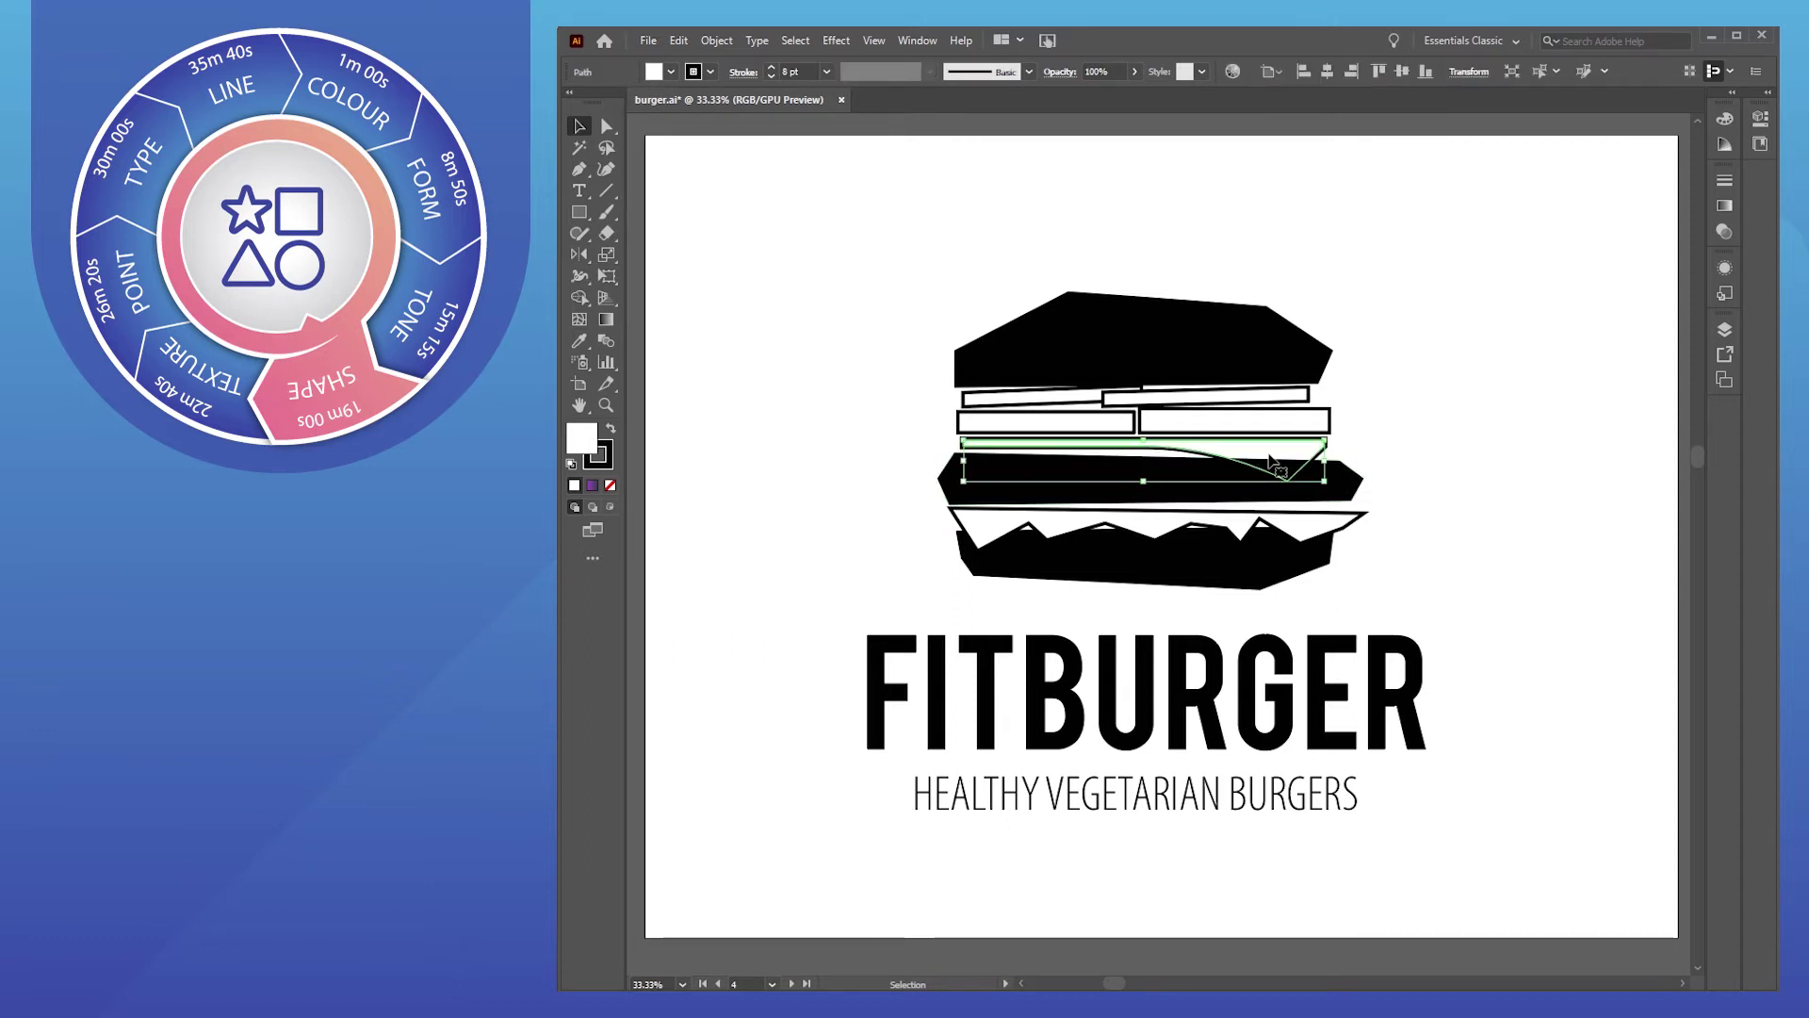
{"action": "key", "text": "ctrl+shift+bracketright"}
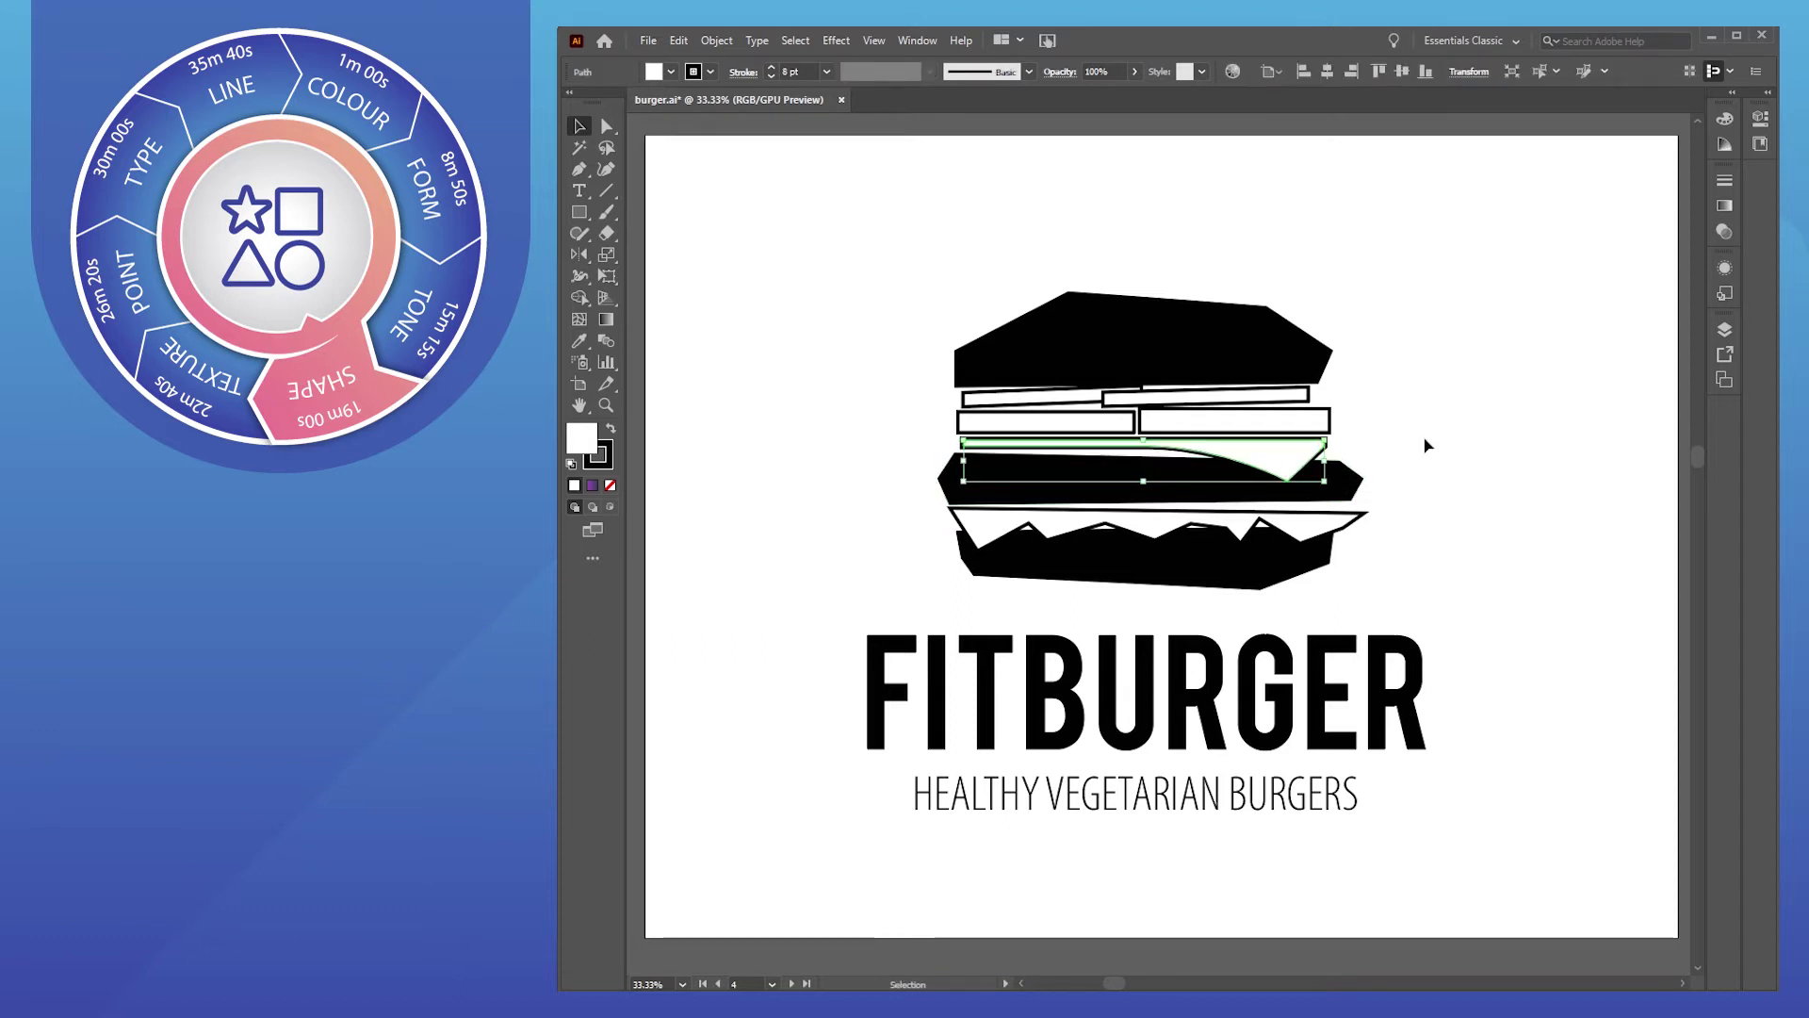
{"action": "left_click", "coordinate": [1378, 560]}
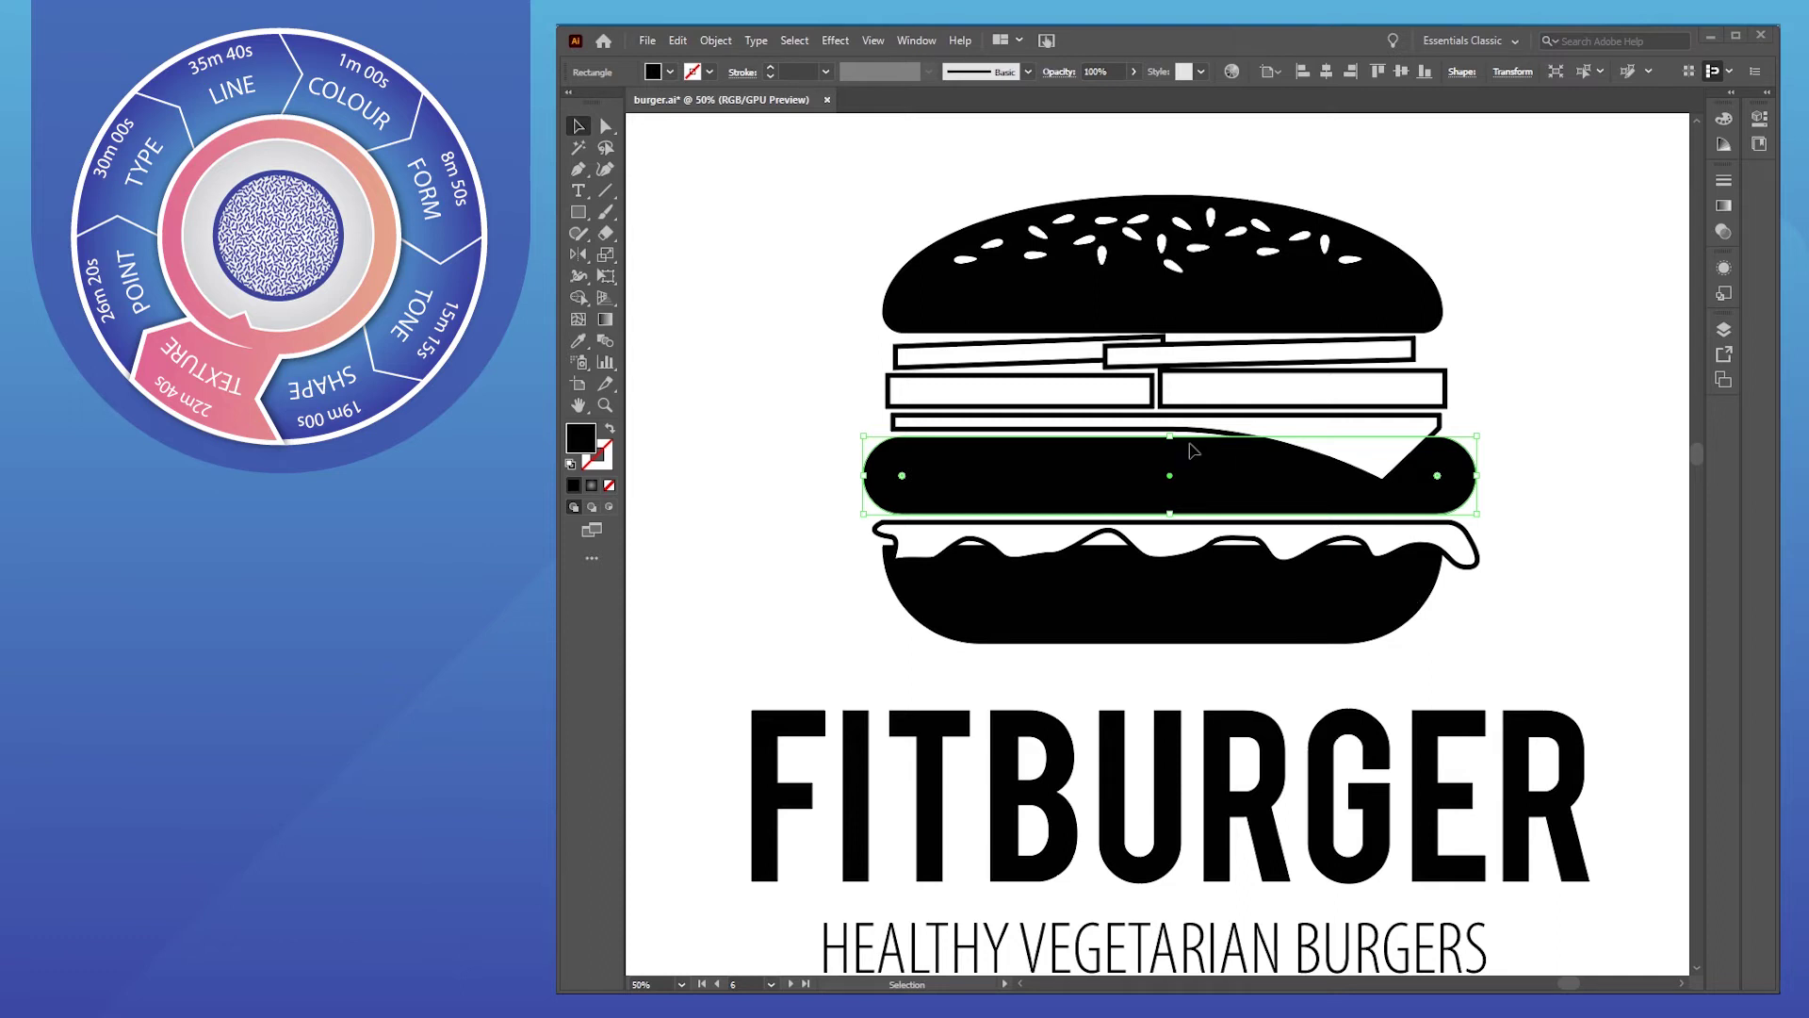
Select the black patty and open the Swatches panel from the Window menu
{"action": "left_click", "coordinate": [775, 420]}
{"action": "left_click", "coordinate": [1002, 486]}
{"action": "left_click", "coordinate": [914, 40]}
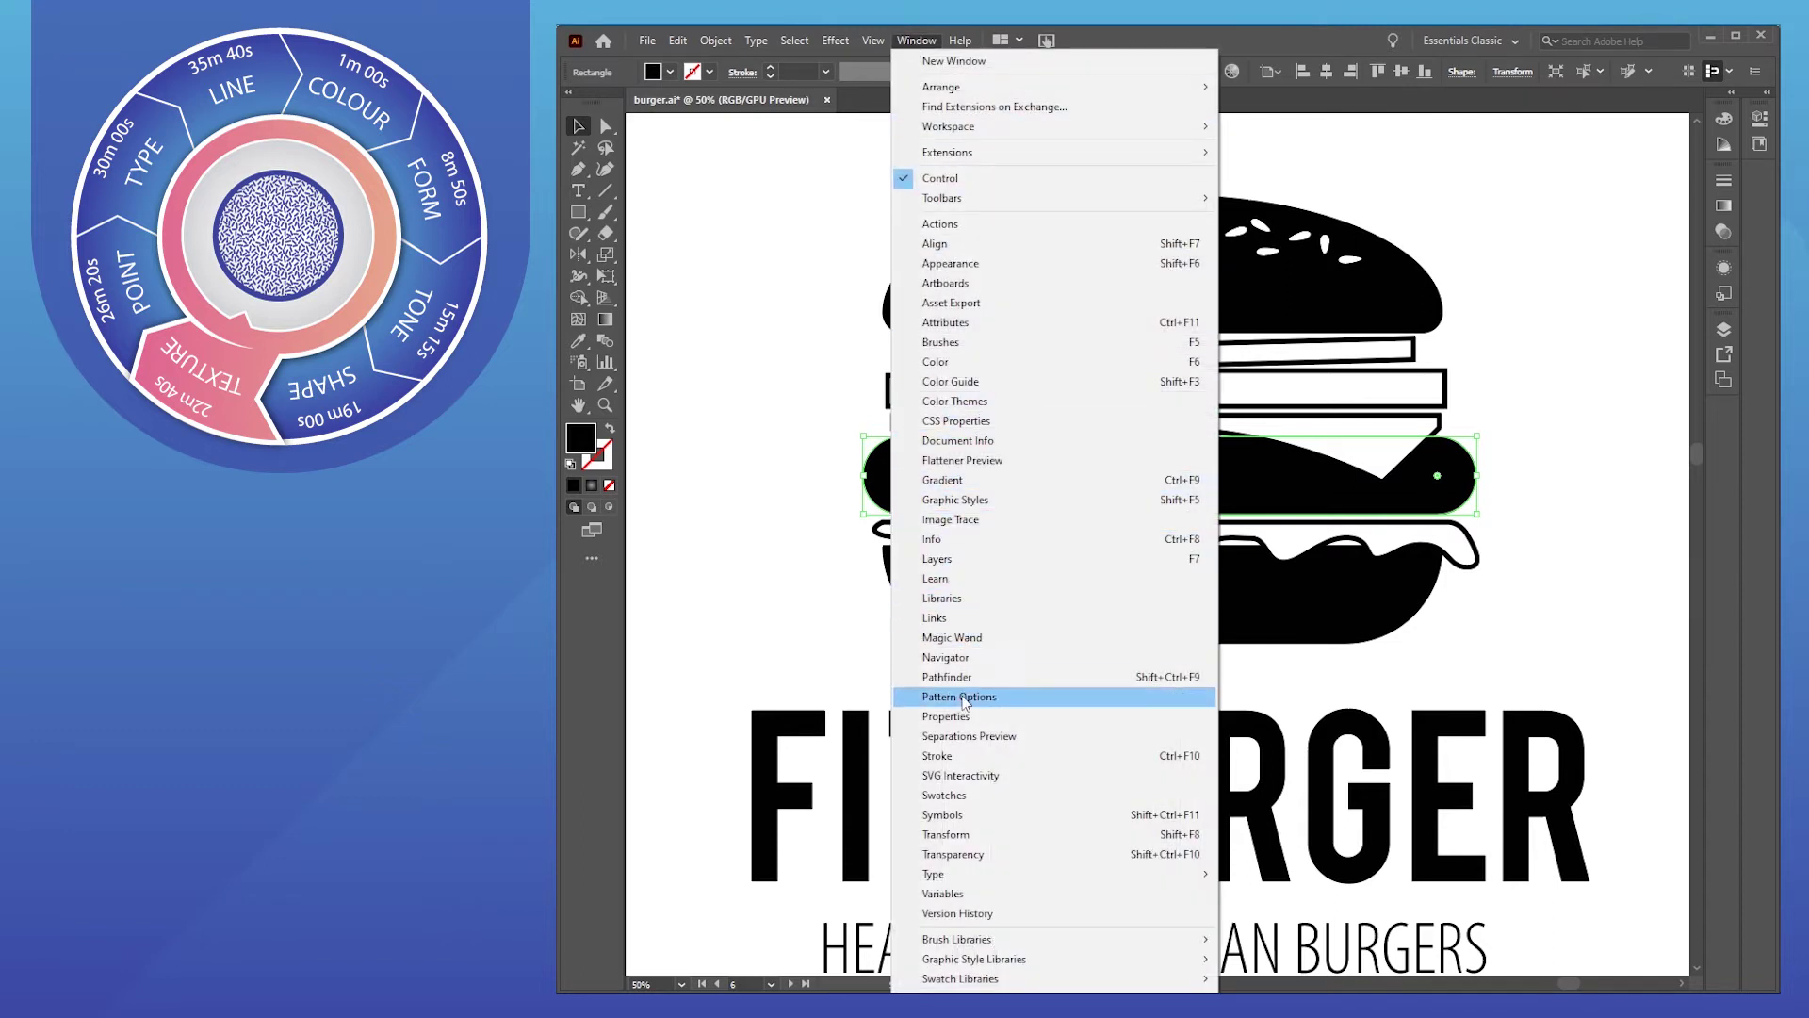
{"action": "left_click", "coordinate": [959, 800]}
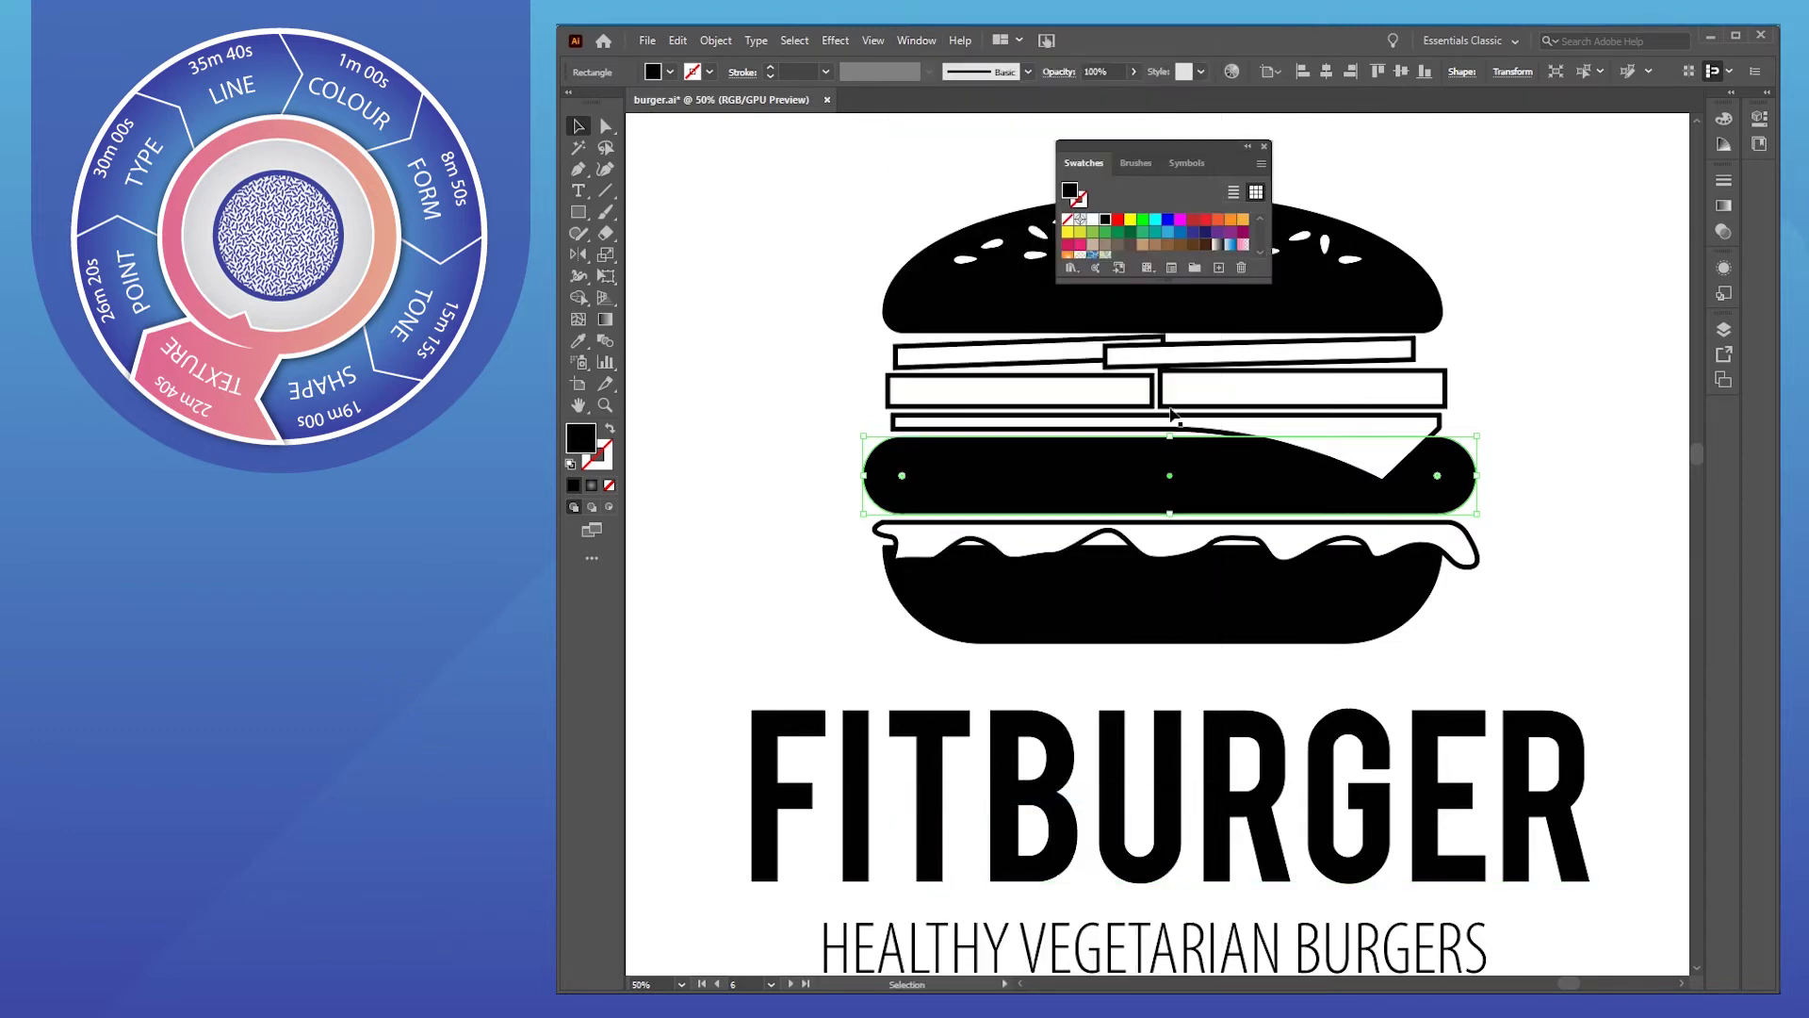
{"action": "left_click_drag", "start_coordinate": [1187, 147], "coordinate": [1388, 131]}
Open the Patterns > Basic Graphics > Basic Graphics_Textures swatch library
{"action": "left_click", "coordinate": [1496, 150]}
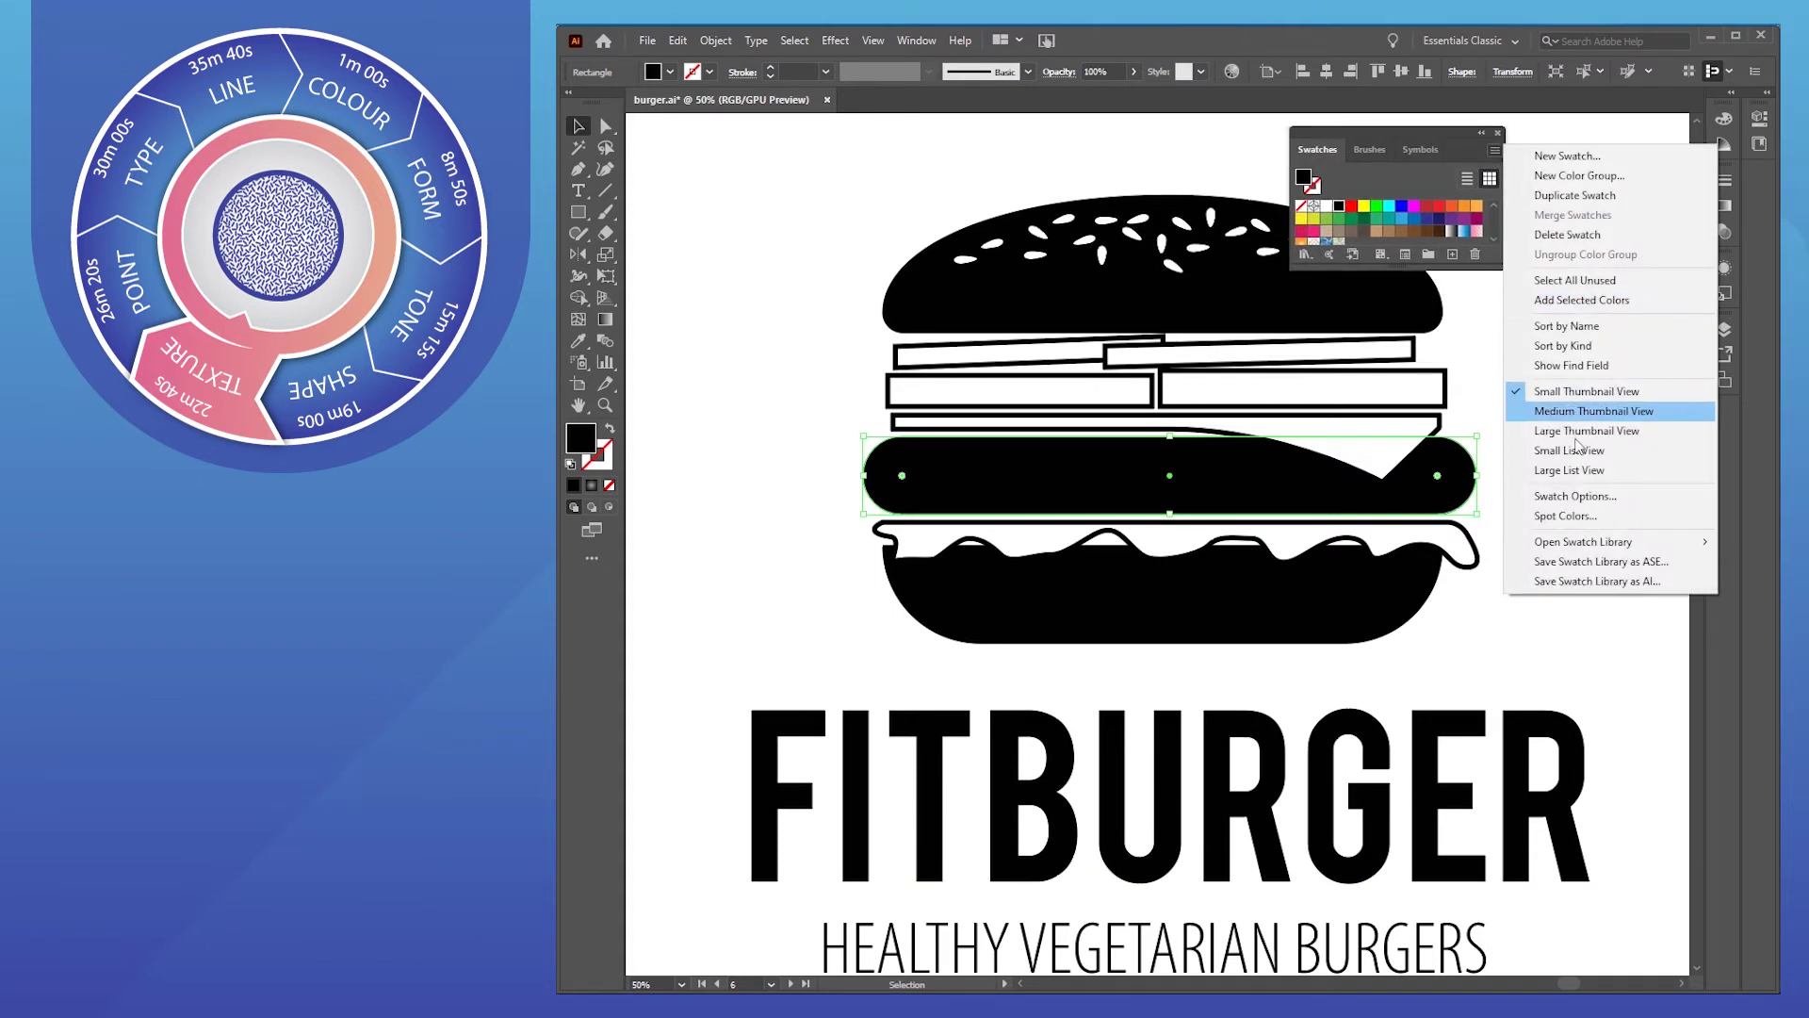
{"action": "left_click_drag", "start_coordinate": [1400, 127], "coordinate": [768, 132]}
{"action": "left_click", "coordinate": [859, 155]}
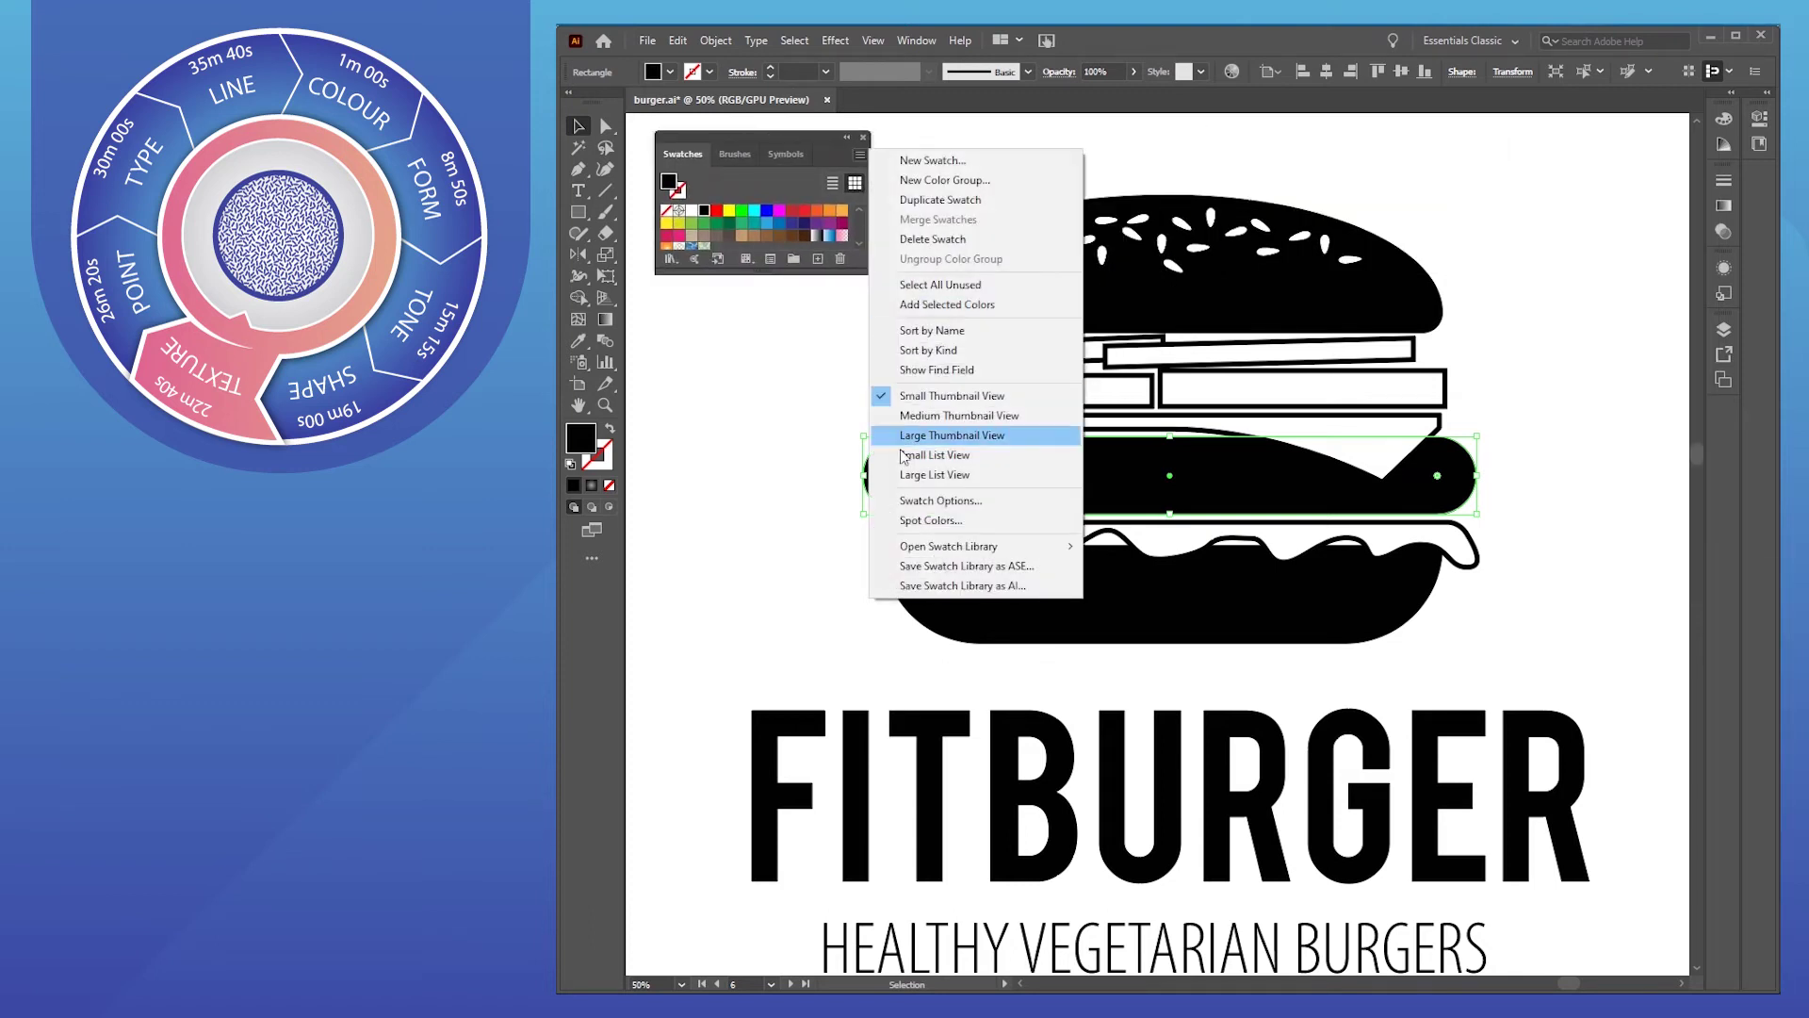
{"action": "mouse_move", "coordinate": [942, 562]}
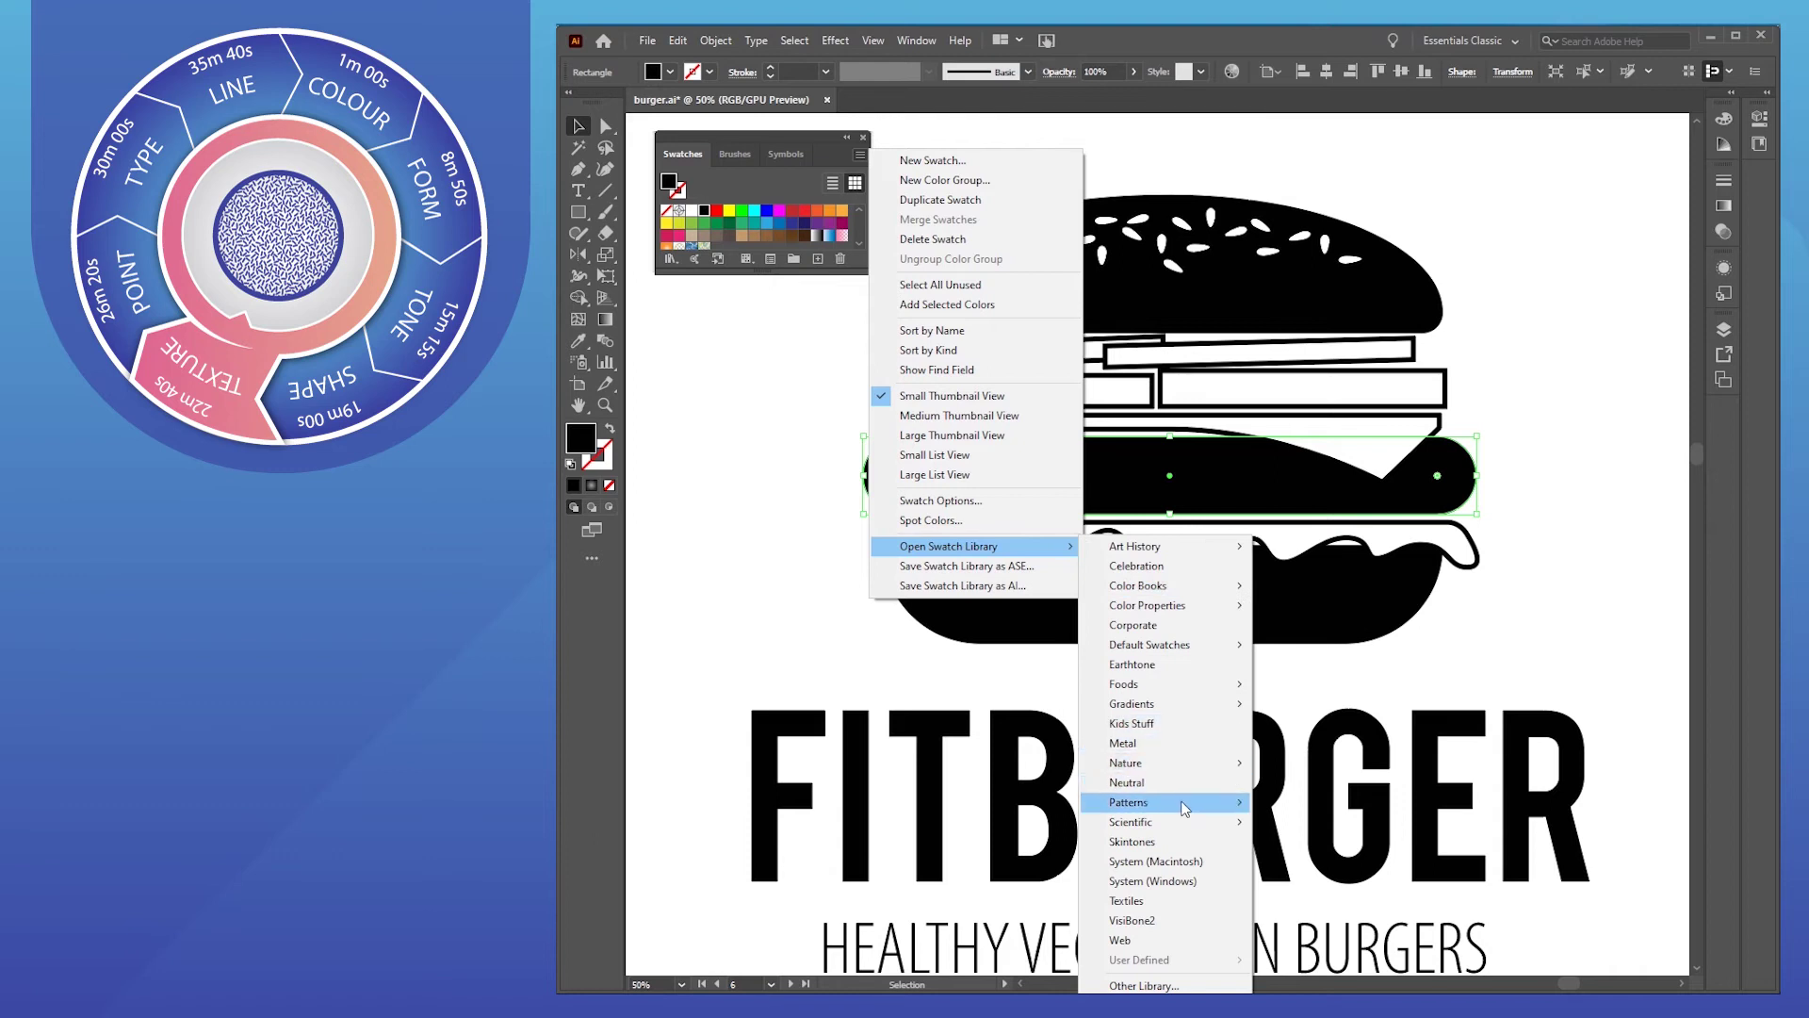
{"action": "mouse_move", "coordinate": [1185, 810]}
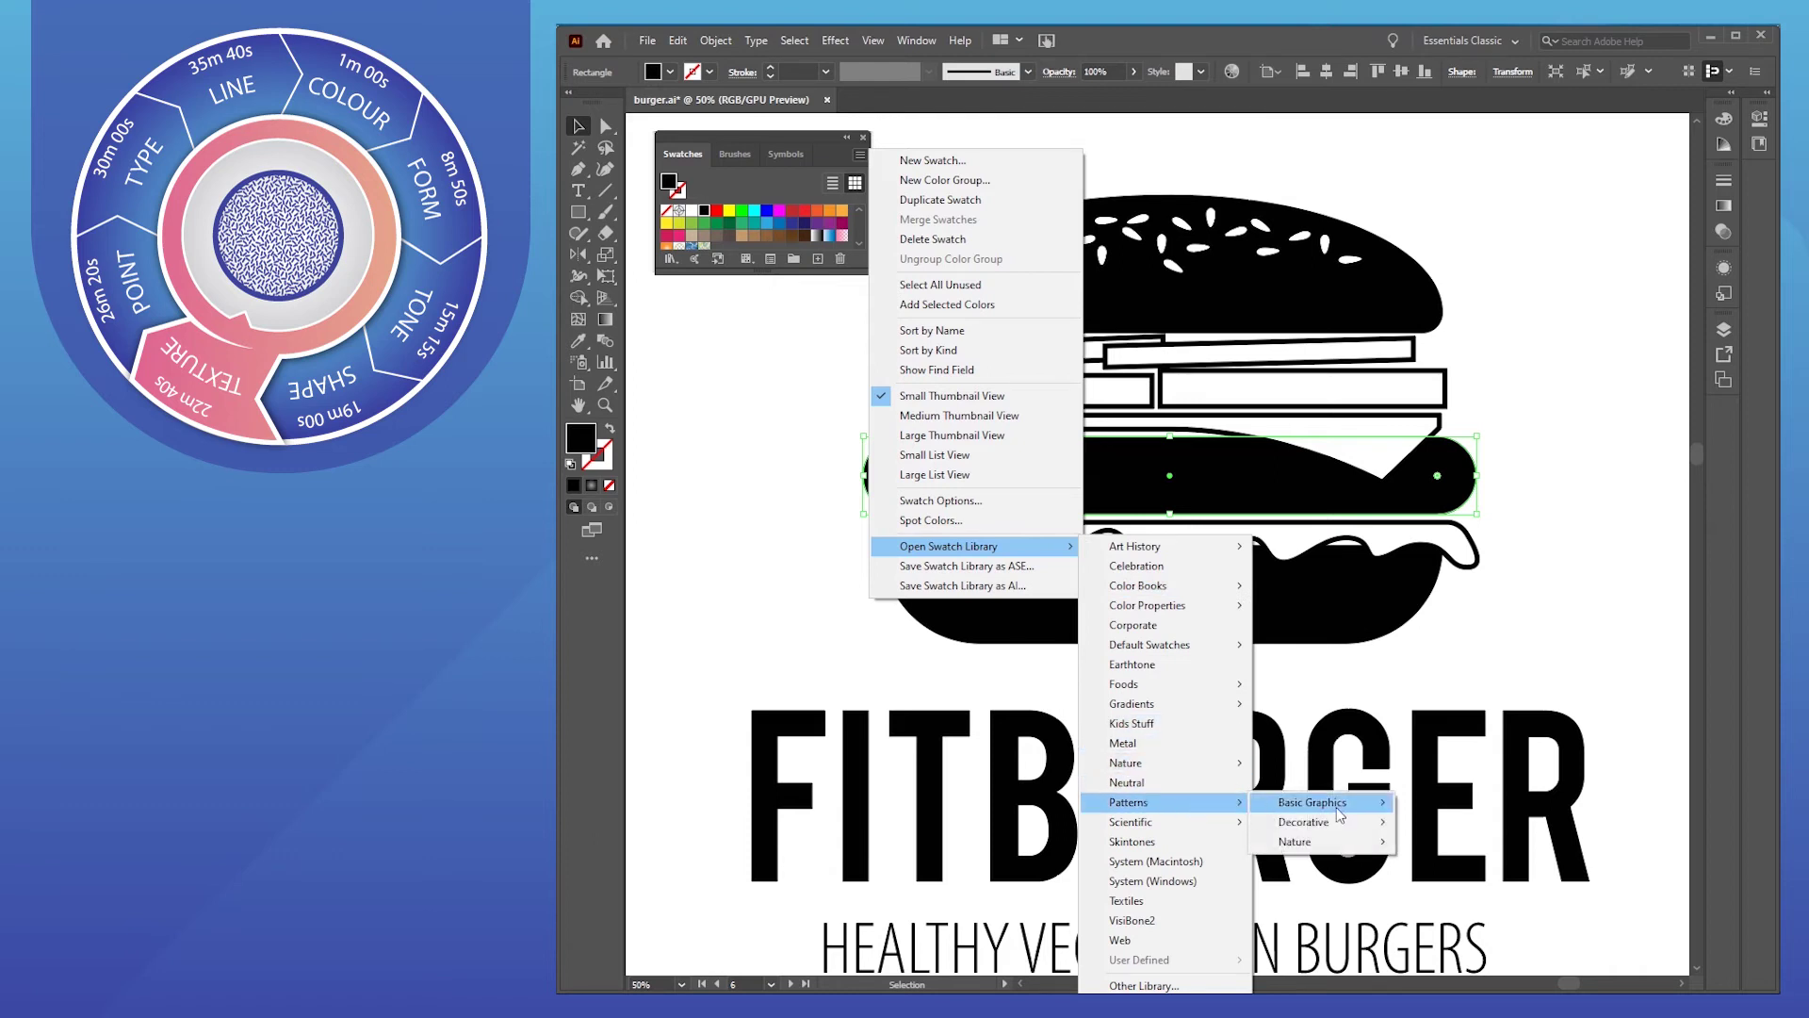
{"action": "mouse_move", "coordinate": [1341, 812]}
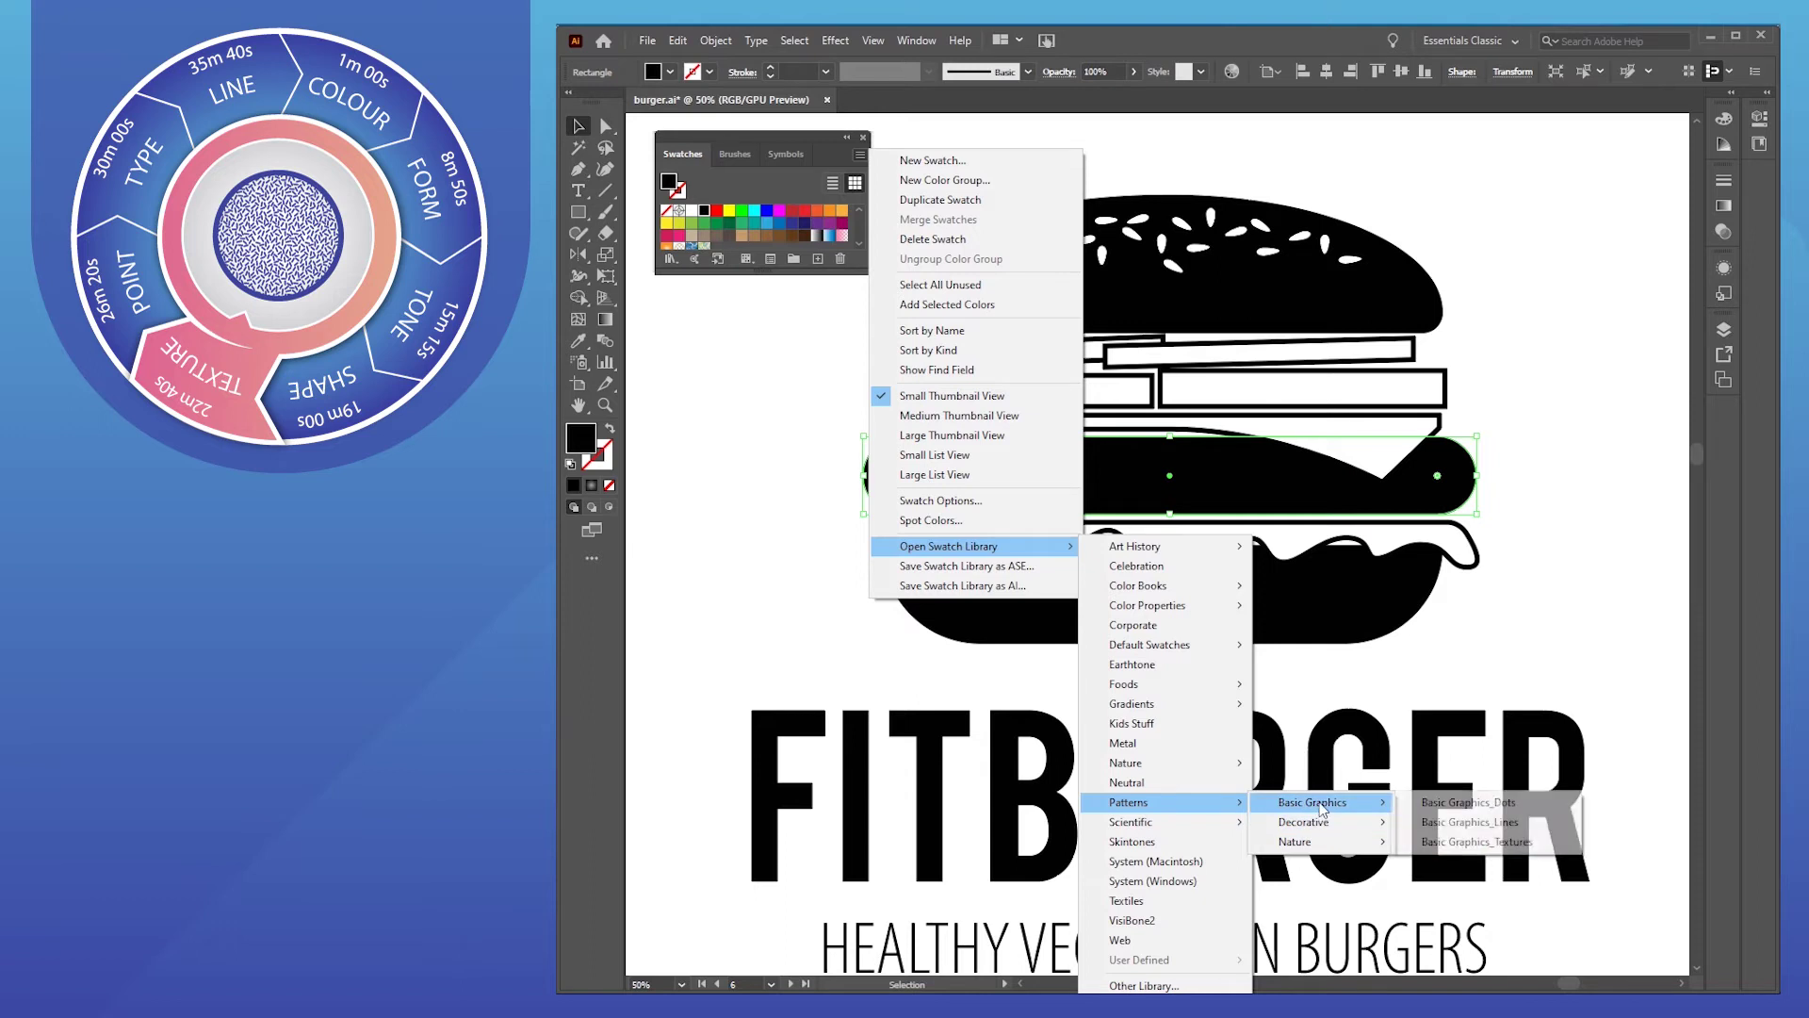
{"action": "left_click", "coordinate": [1452, 847]}
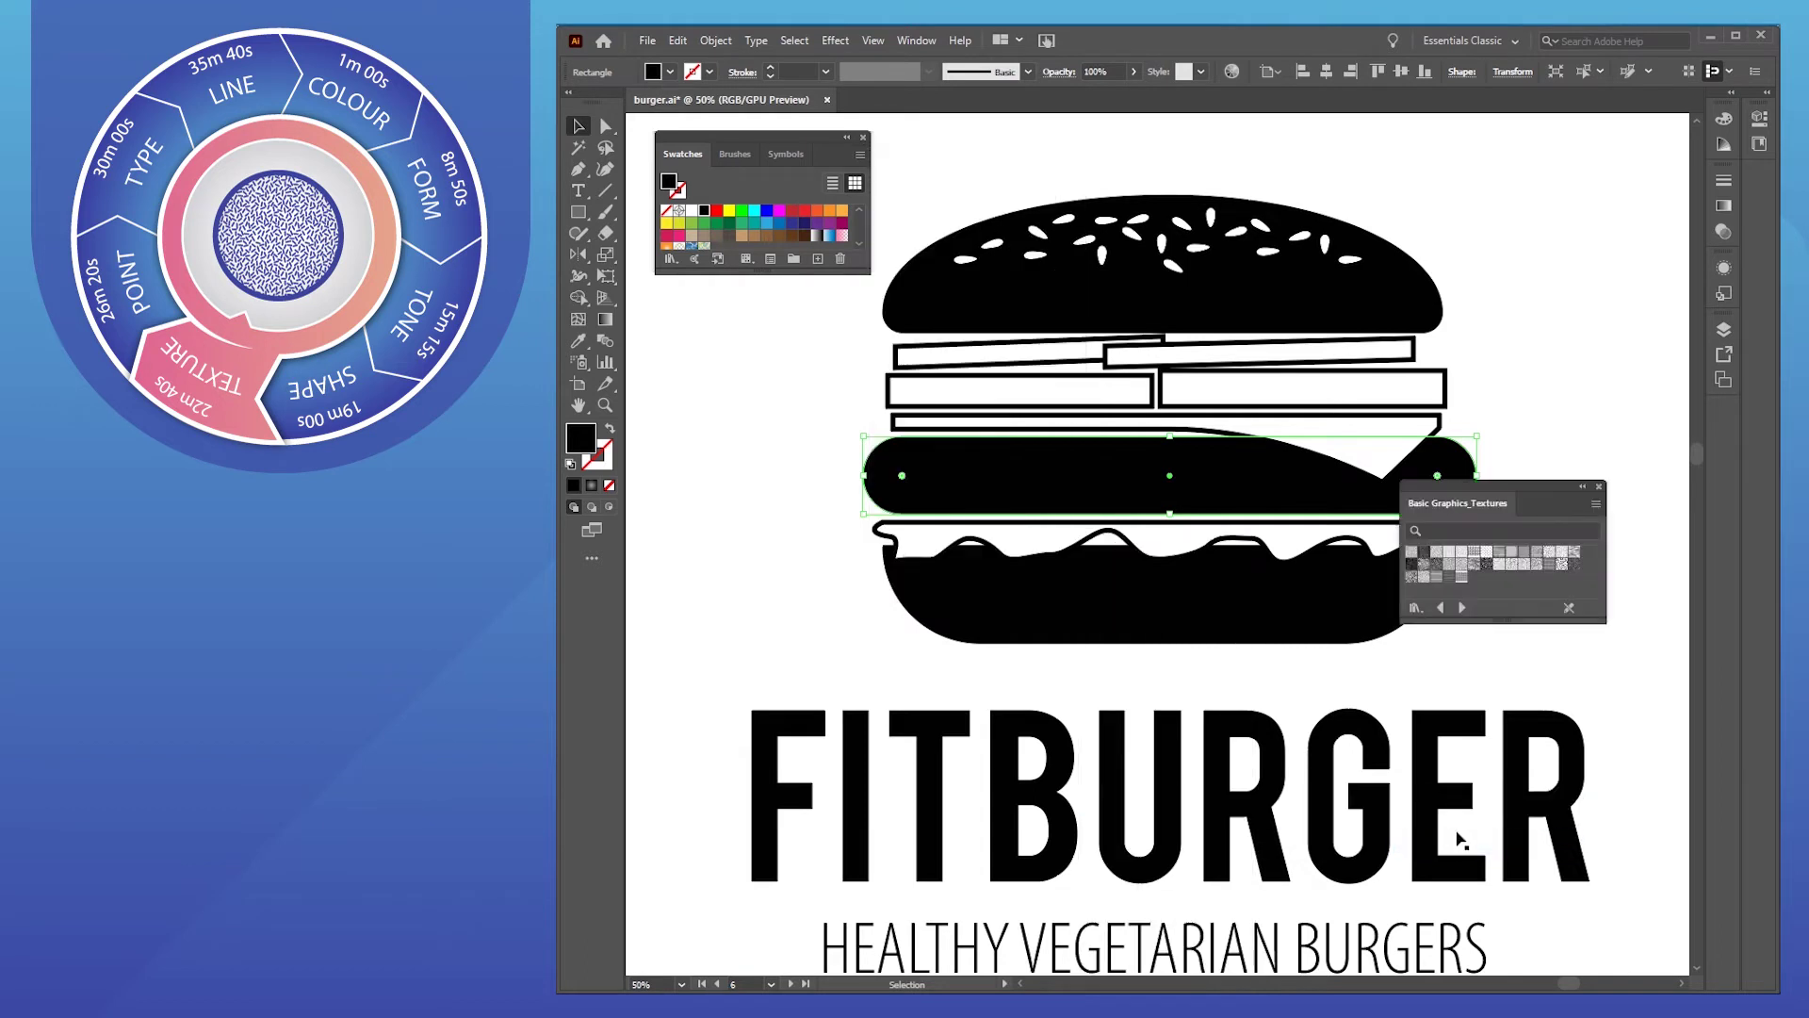
Try the Sand and horizontal-stripe textures on the patty
{"action": "left_click", "coordinate": [1475, 571]}
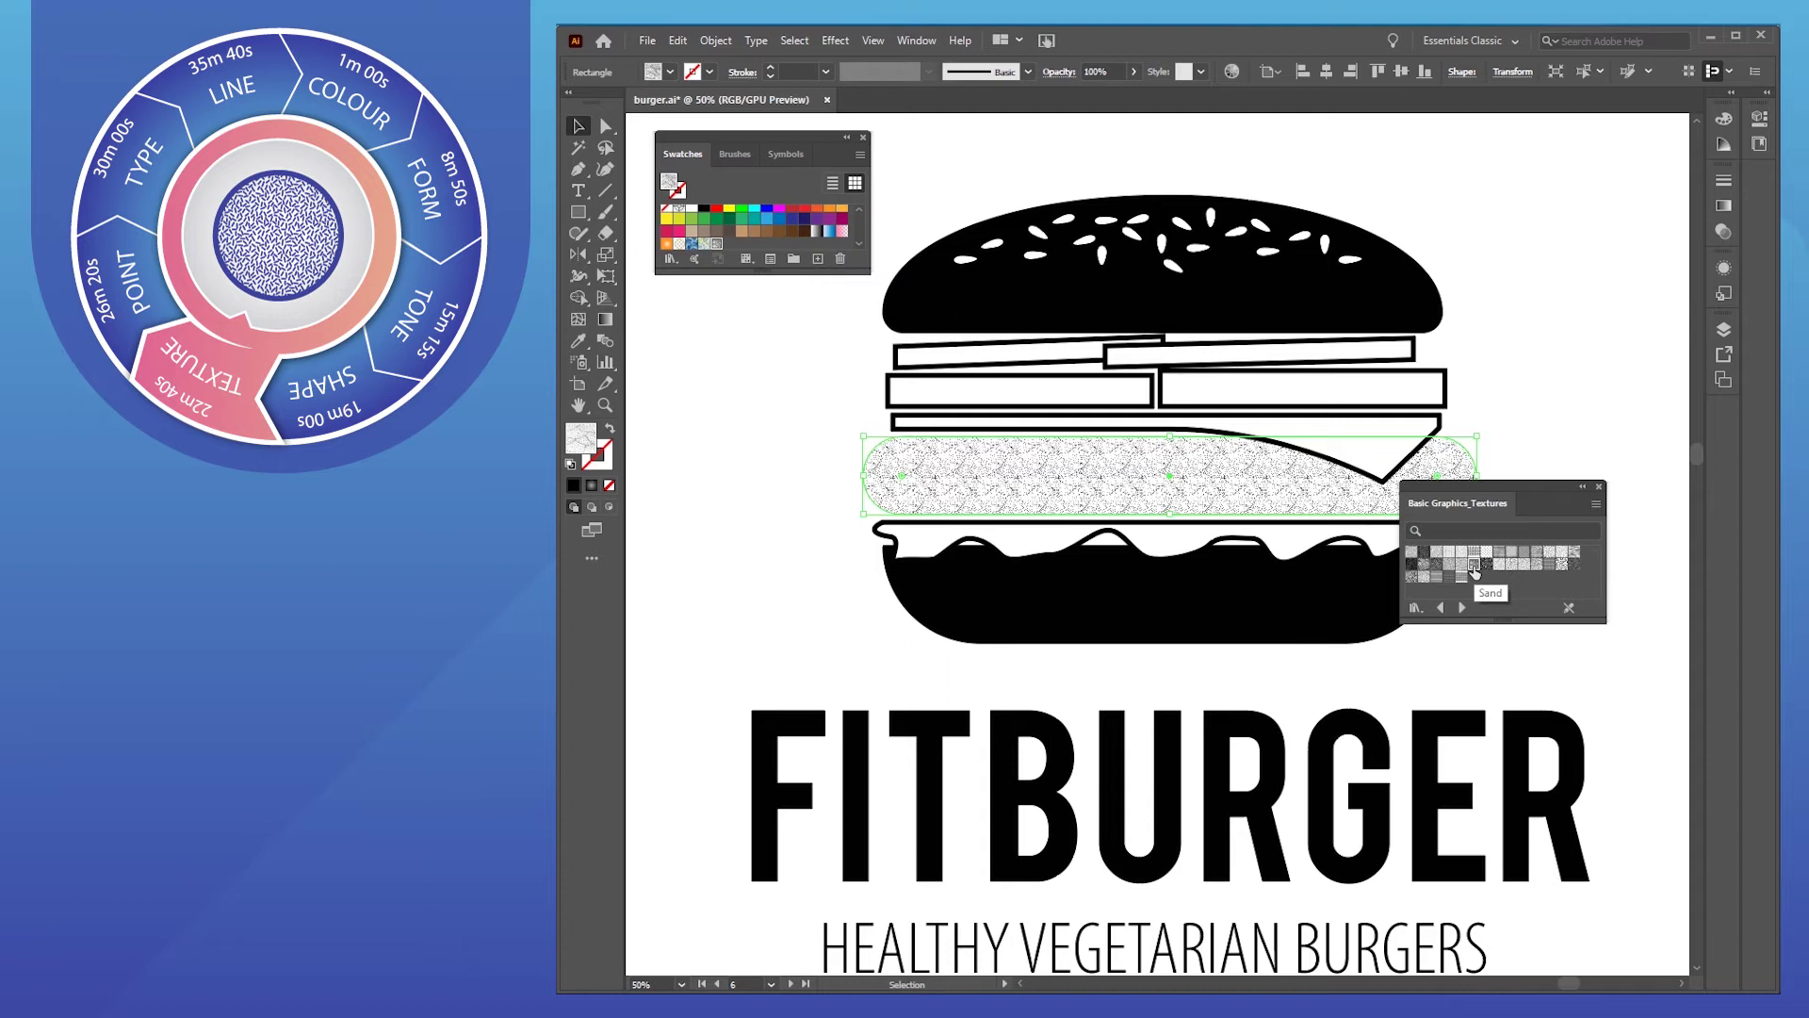
{"action": "left_click", "coordinate": [1542, 566]}
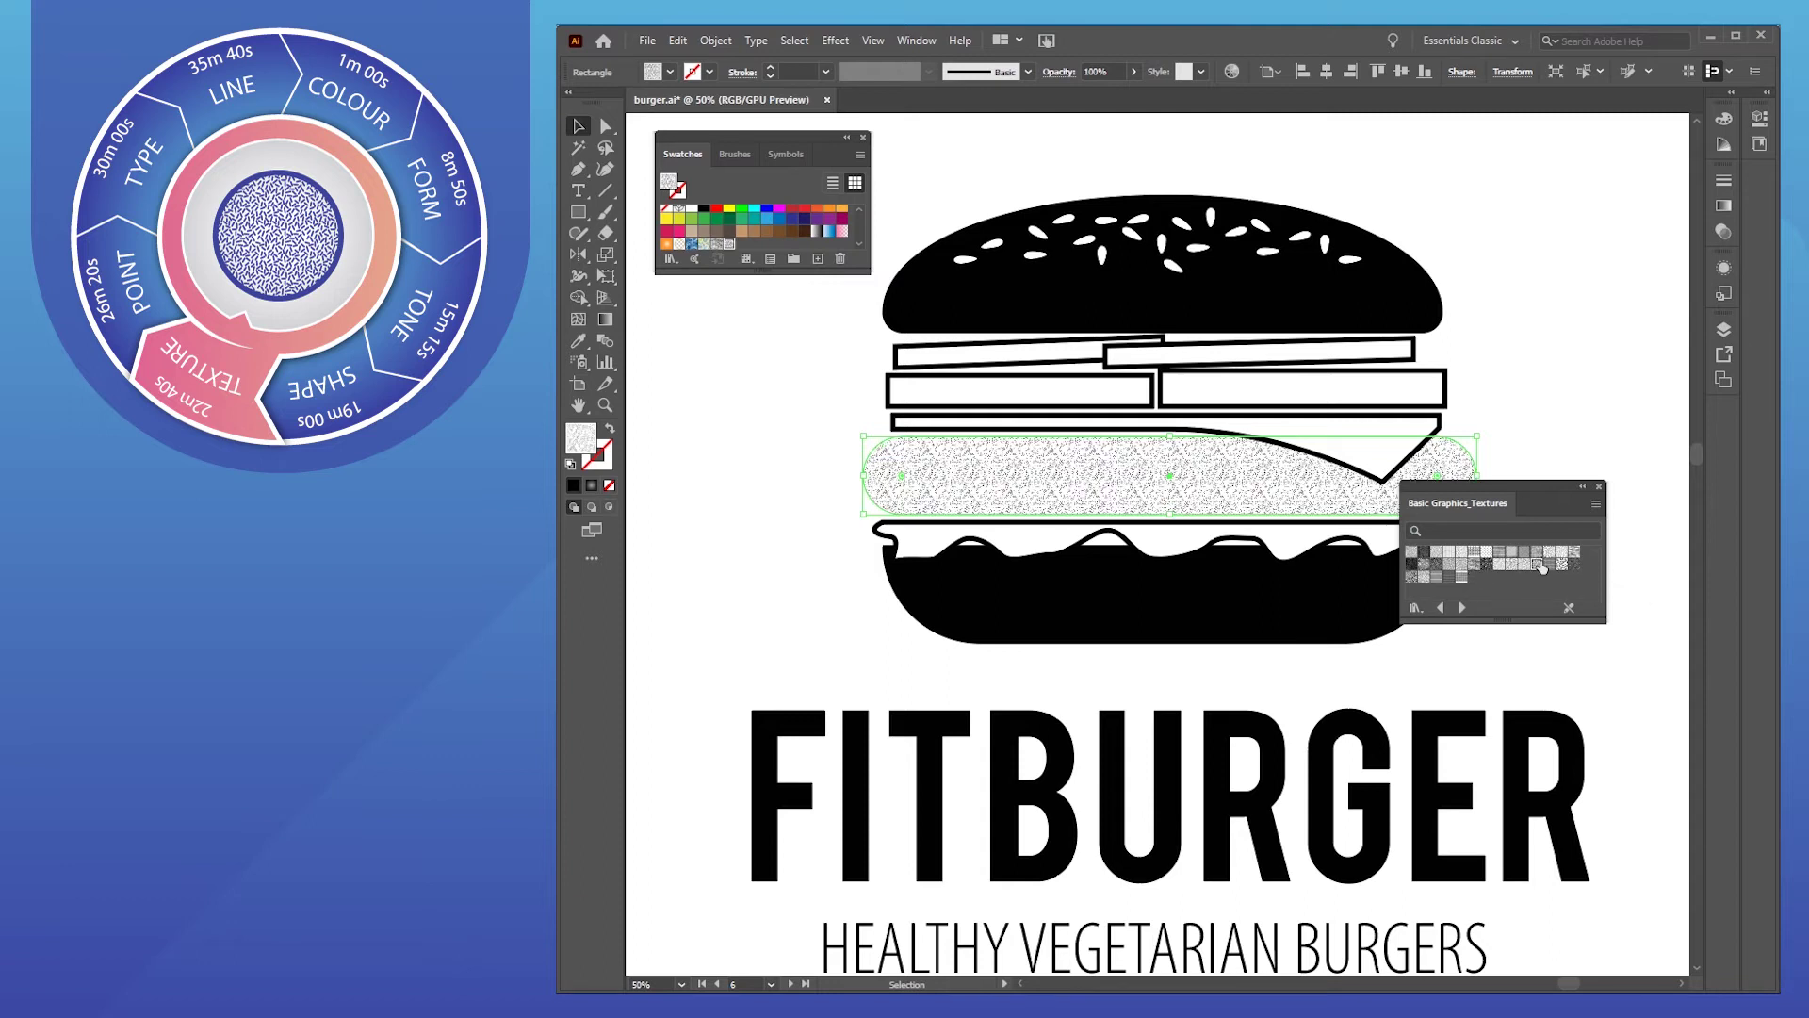
{"action": "left_click", "coordinate": [764, 540]}
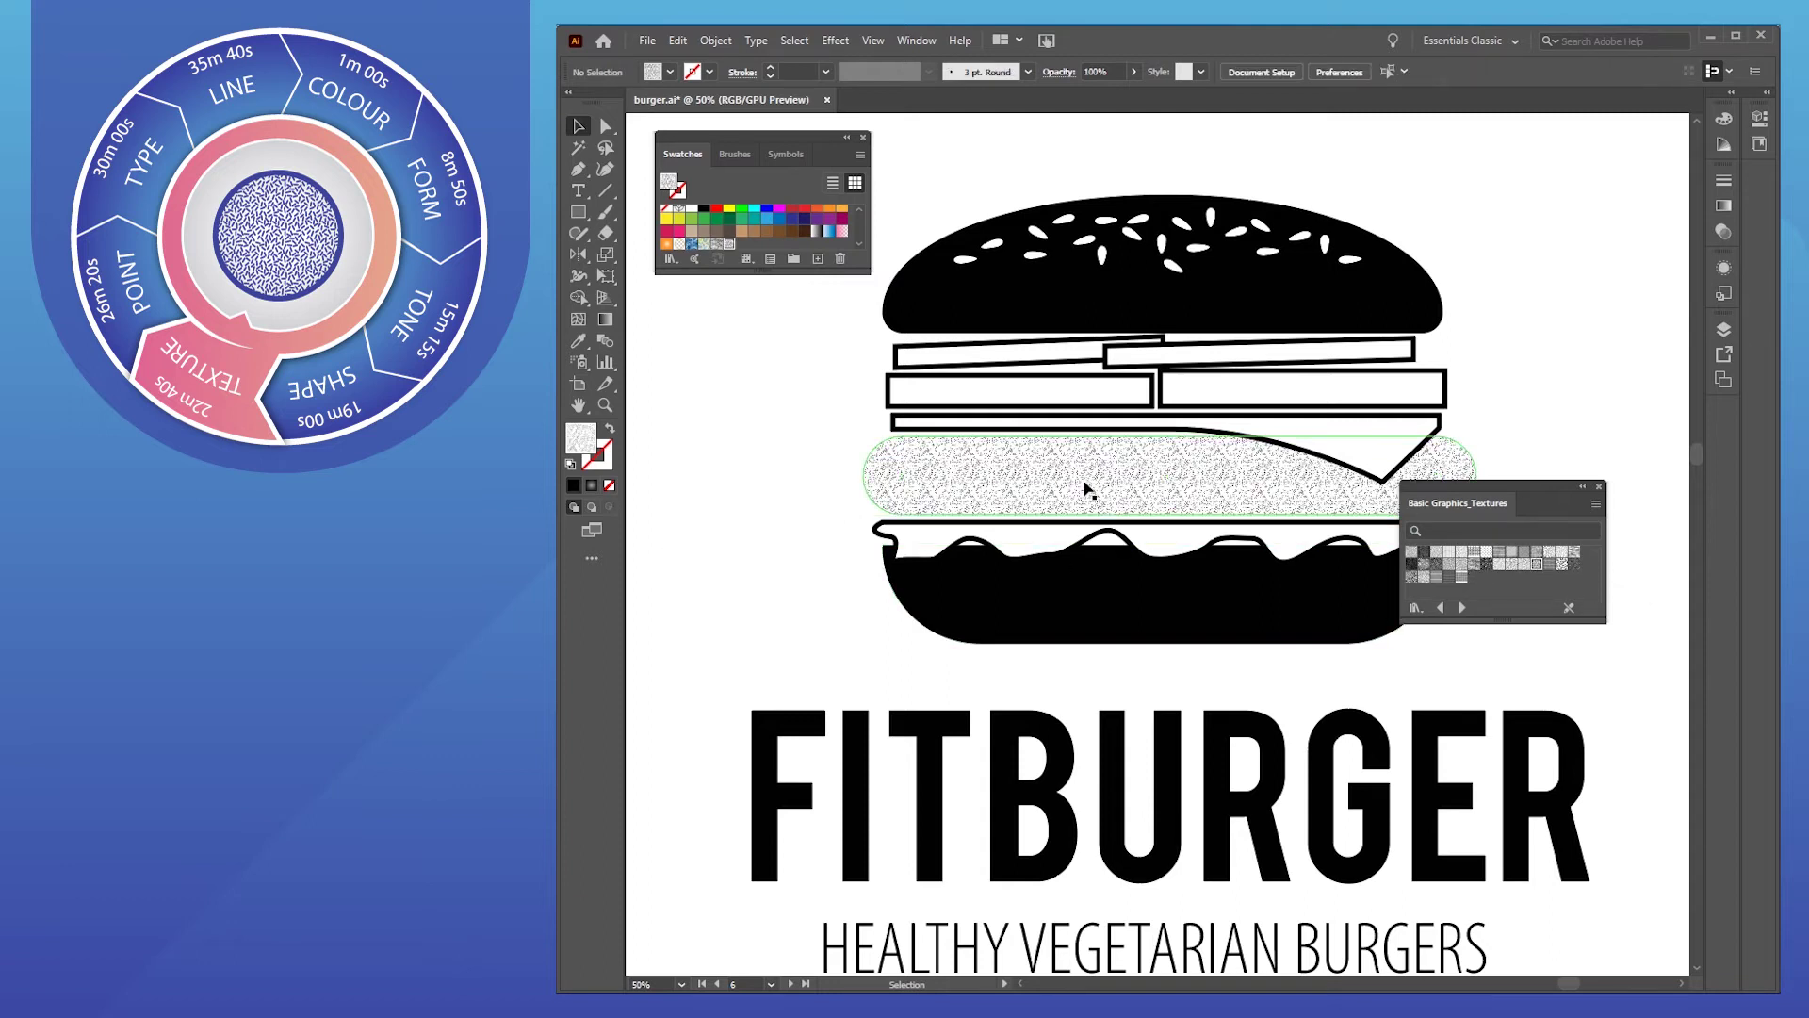
{"action": "left_click", "coordinate": [1315, 493]}
{"action": "left_click", "coordinate": [1562, 565]}
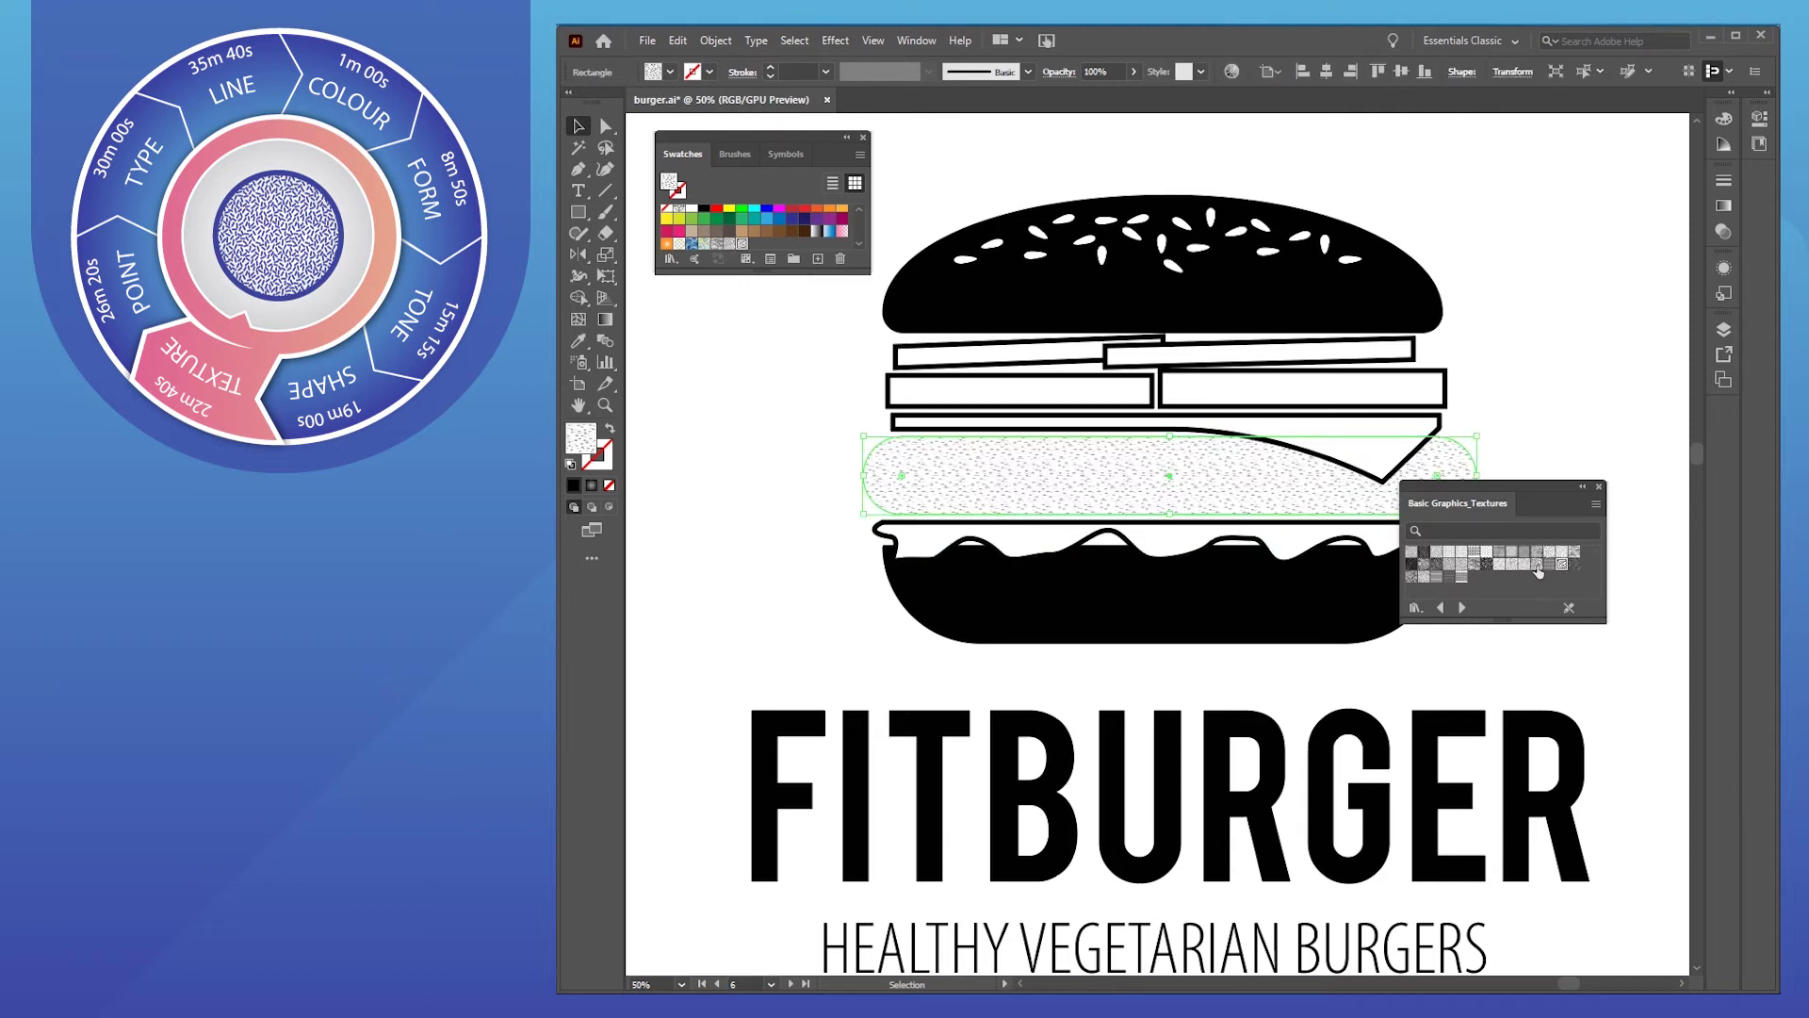
{"action": "left_click", "coordinate": [1574, 552]}
{"action": "left_click", "coordinate": [1567, 415]}
Try finer, grid and line textures on the patty, settling on a darker one
{"action": "left_click", "coordinate": [1134, 477]}
{"action": "left_click", "coordinate": [1499, 551]}
{"action": "left_click", "coordinate": [1477, 476]}
{"action": "left_click", "coordinate": [1461, 476]}
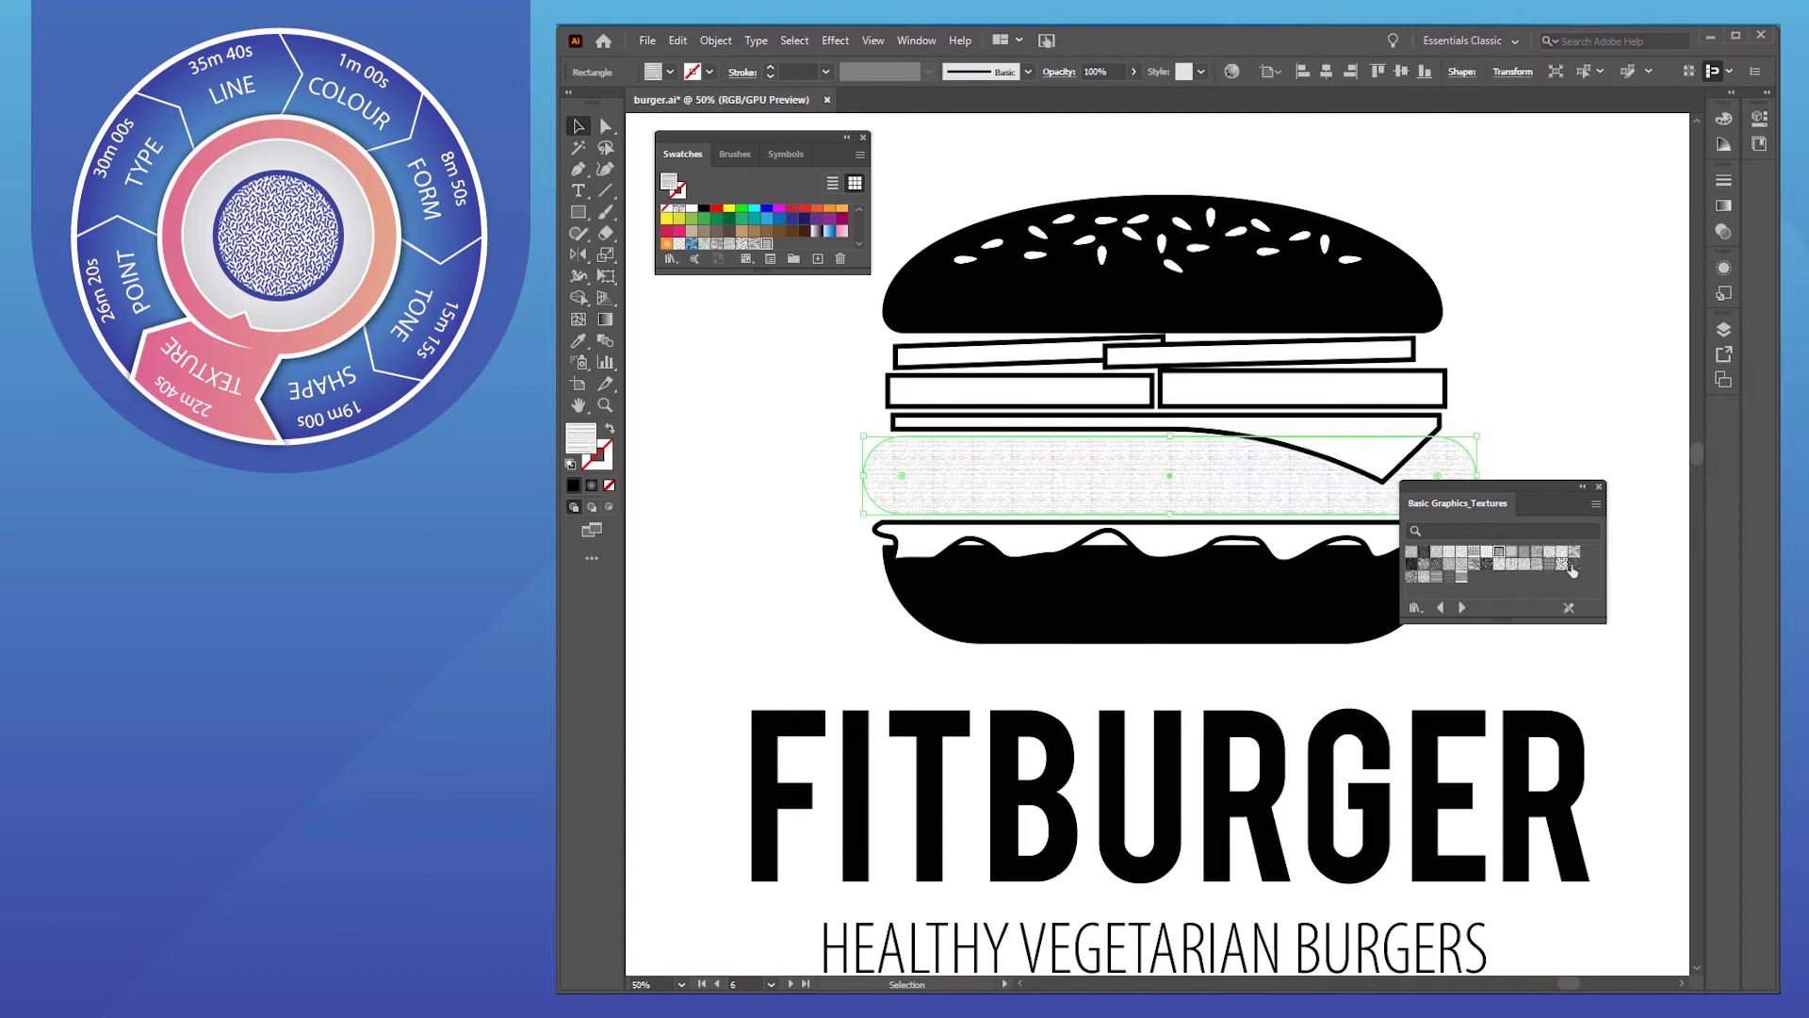
{"action": "left_click", "coordinate": [1523, 551]}
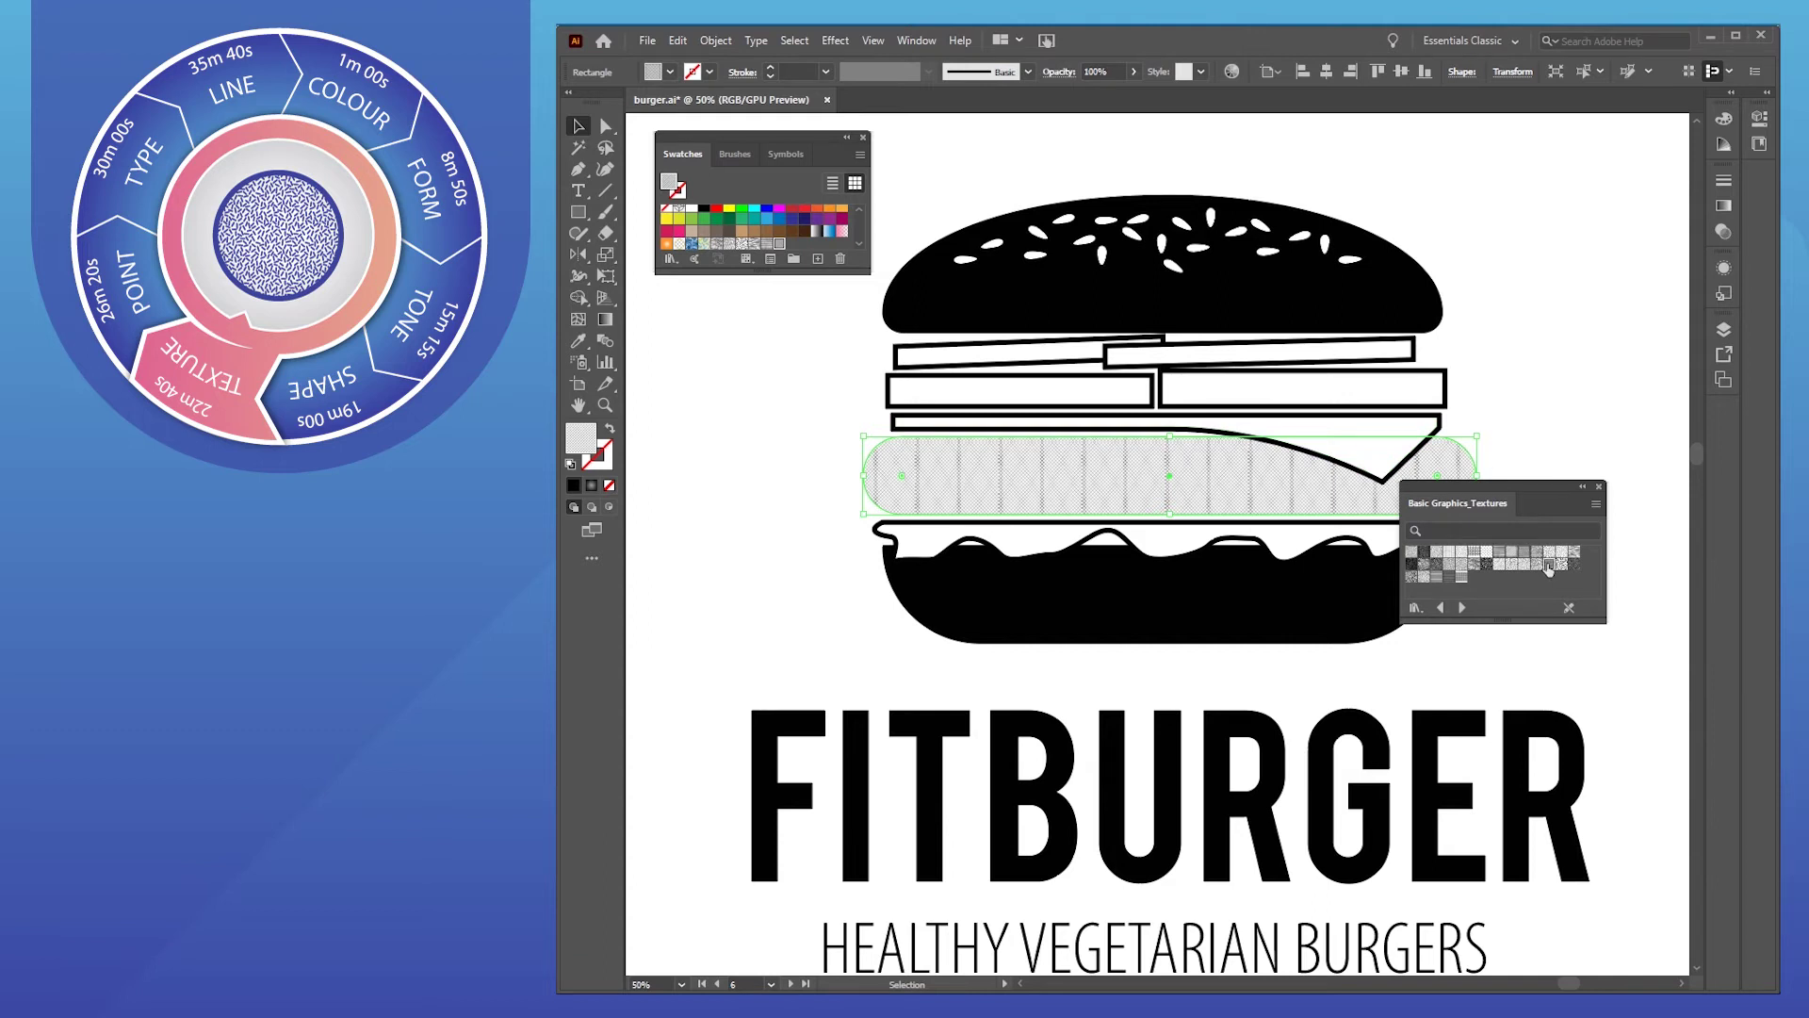
{"action": "left_click", "coordinate": [1520, 552]}
{"action": "left_click", "coordinate": [1424, 552]}
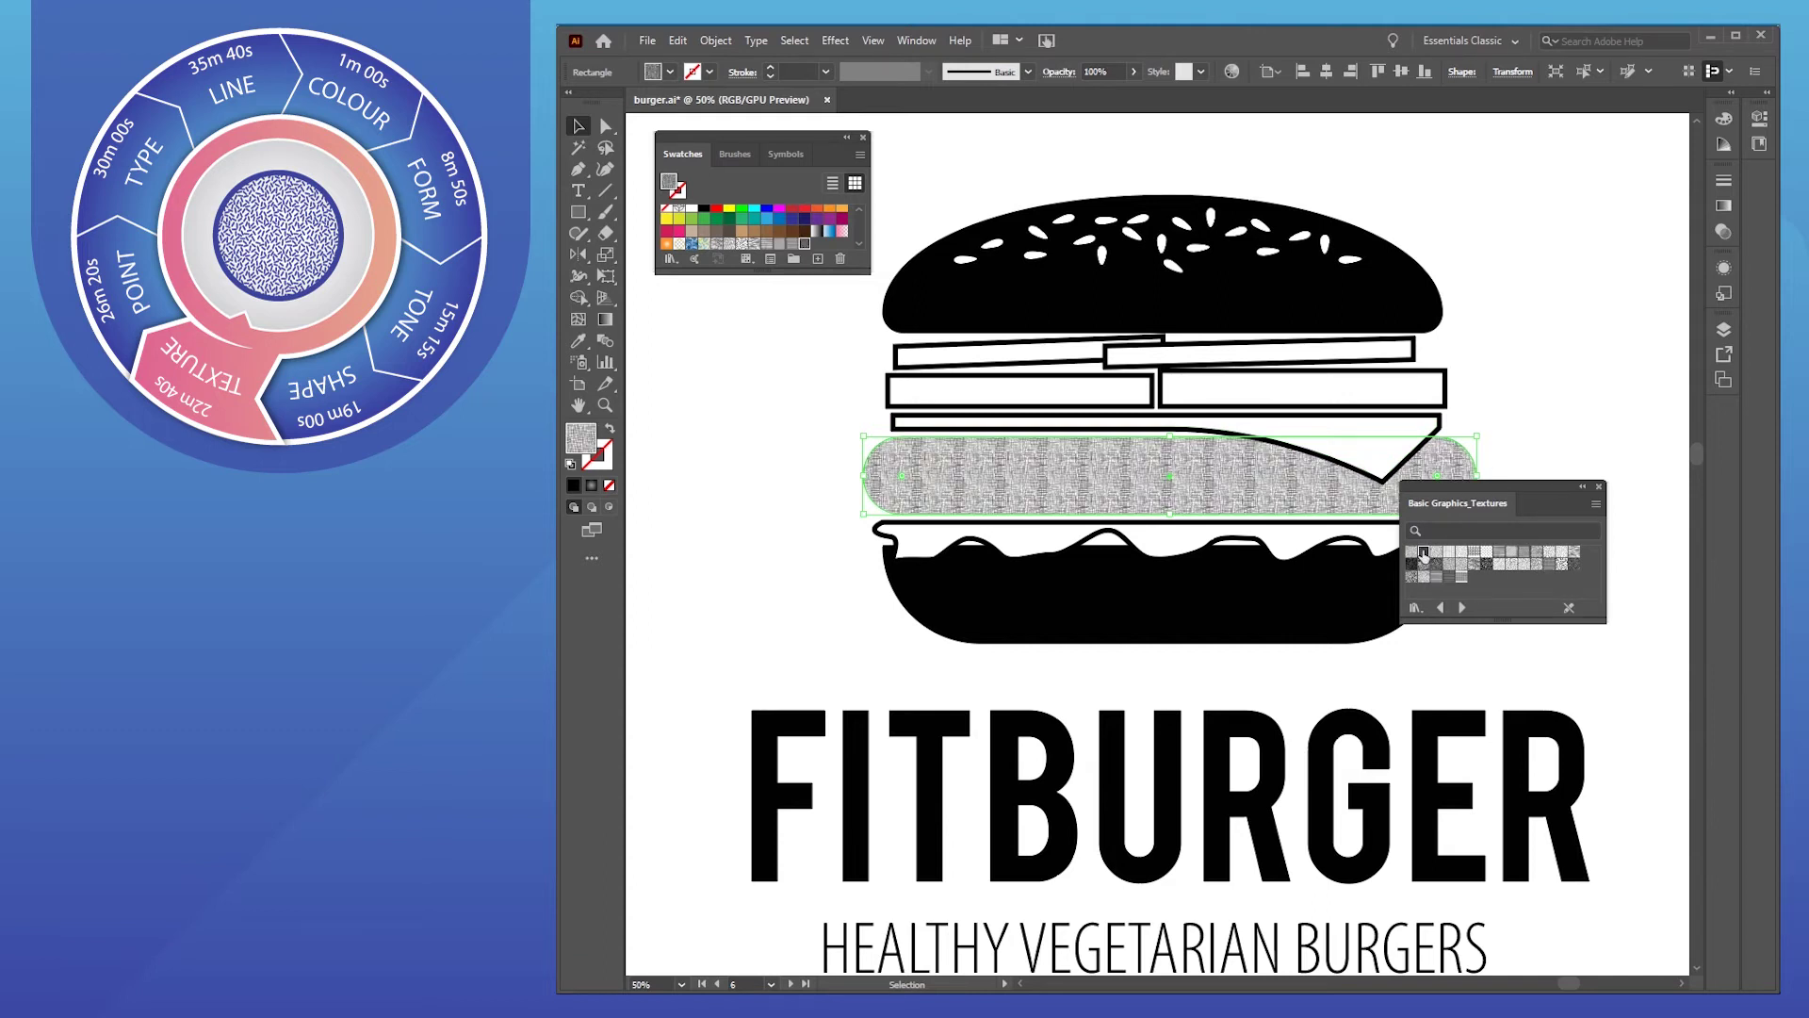
{"action": "left_click", "coordinate": [713, 492]}
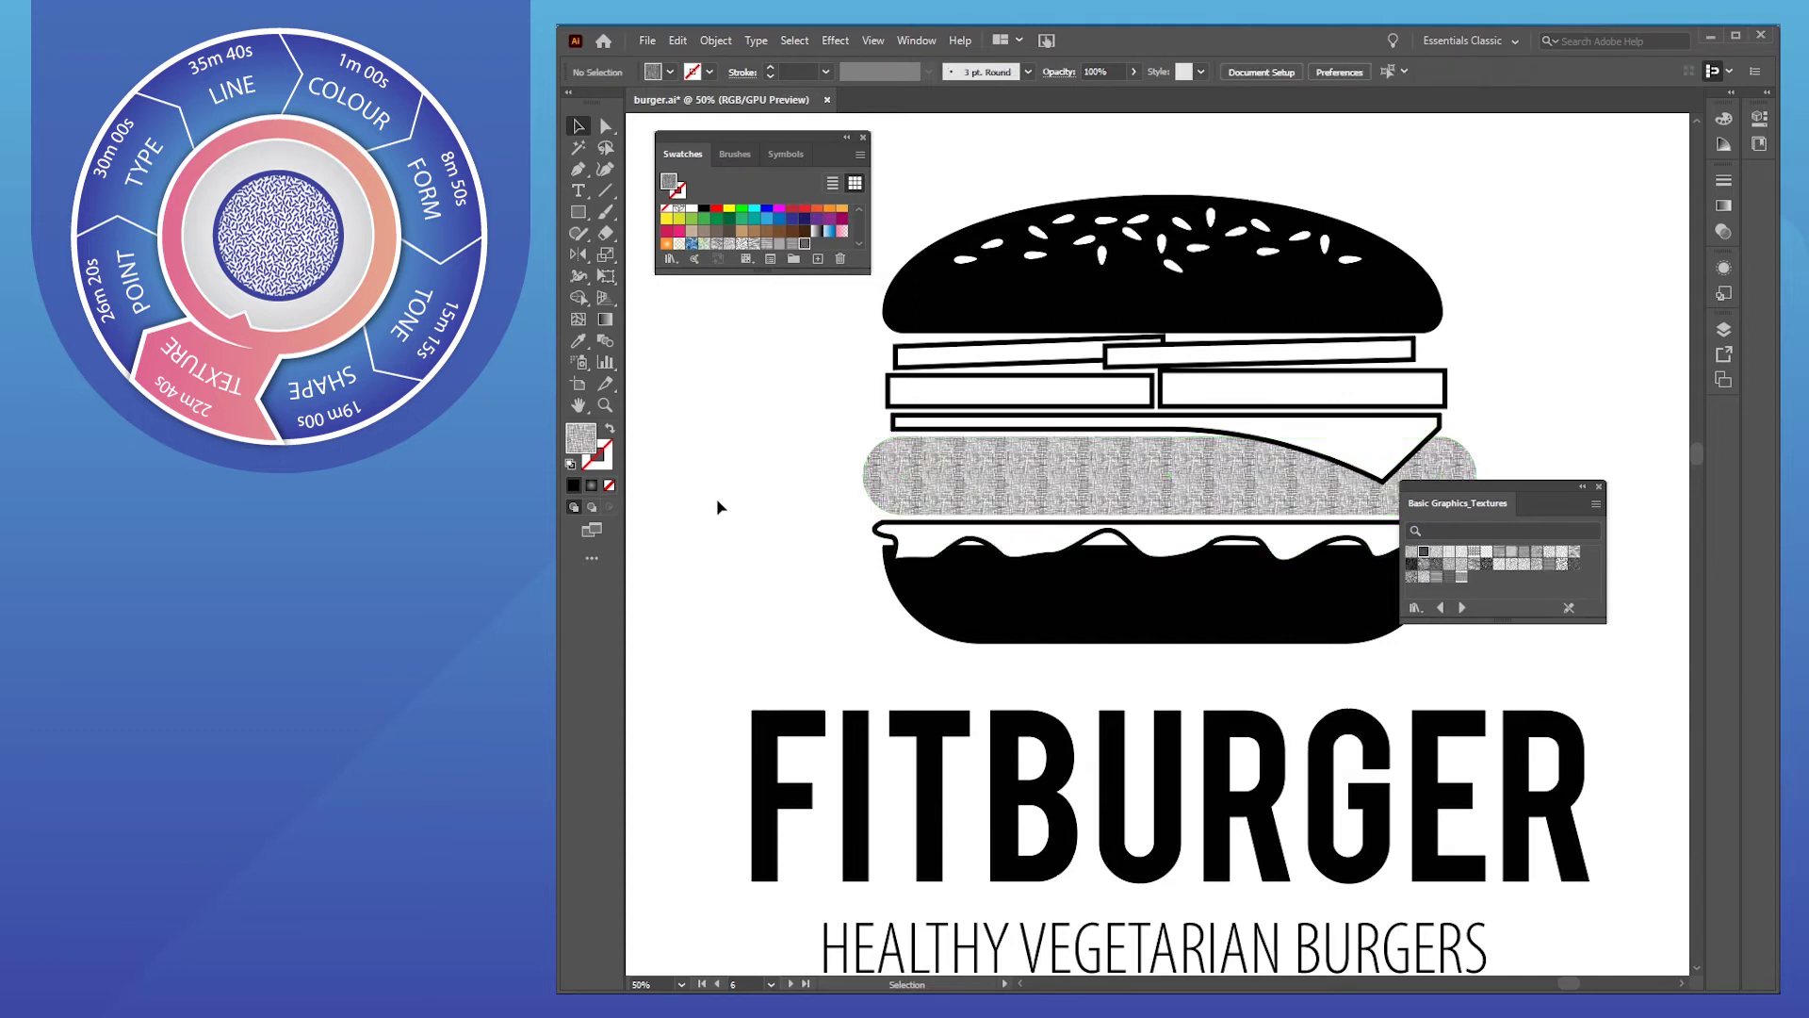
Fill both buns with the Stipple Irregular texture
{"action": "left_click", "coordinate": [933, 594]}
{"action": "left_click", "coordinate": [1091, 315], "text": "shift"}
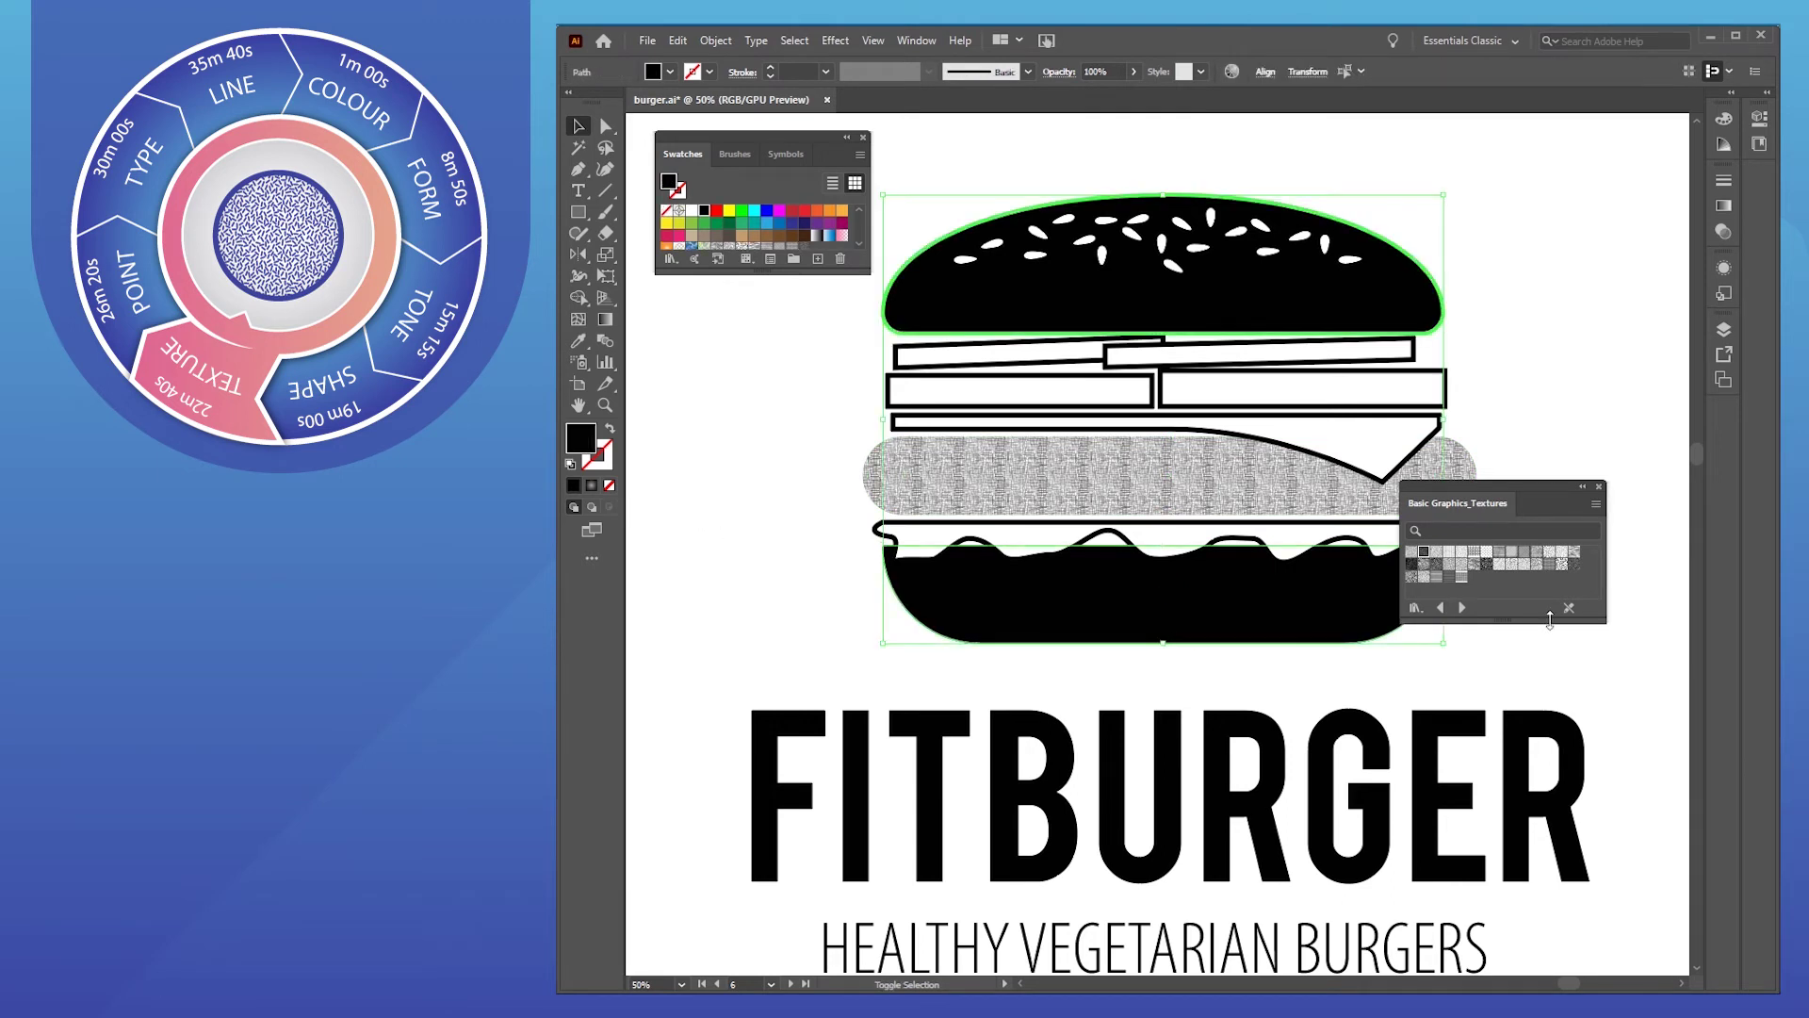
{"action": "left_click", "coordinate": [1509, 569]}
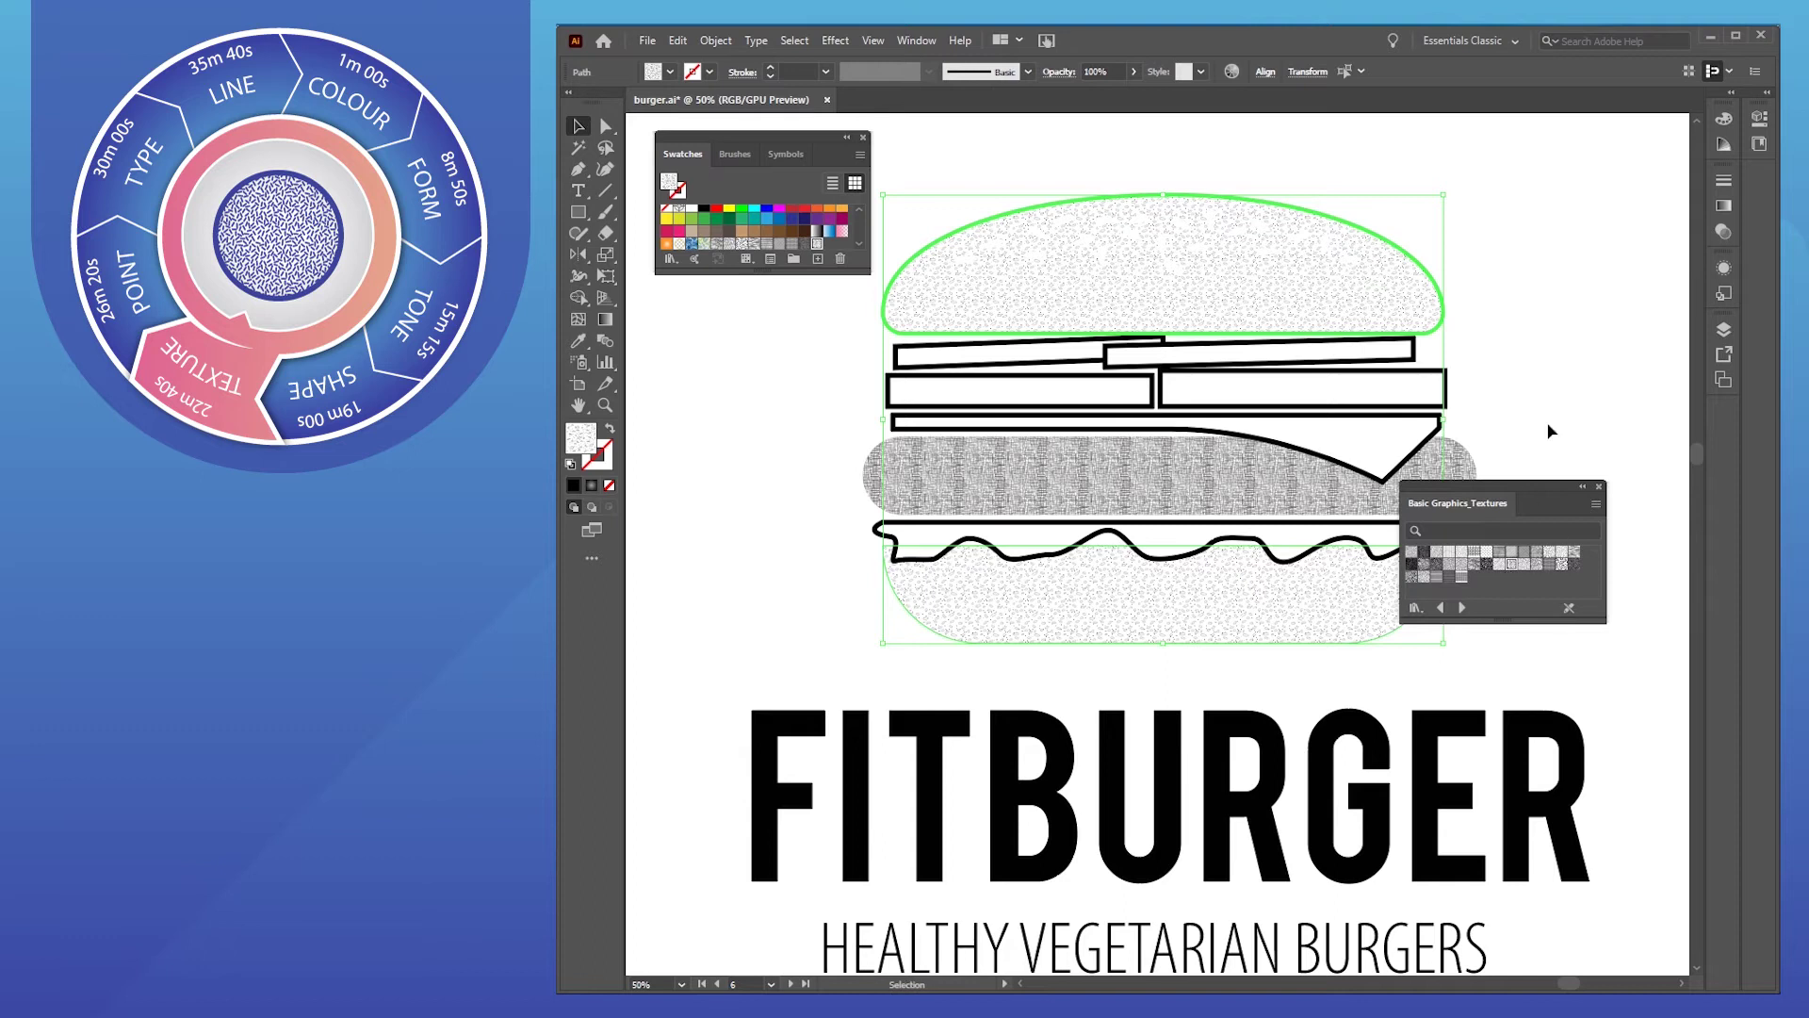
{"action": "left_click", "coordinate": [759, 370]}
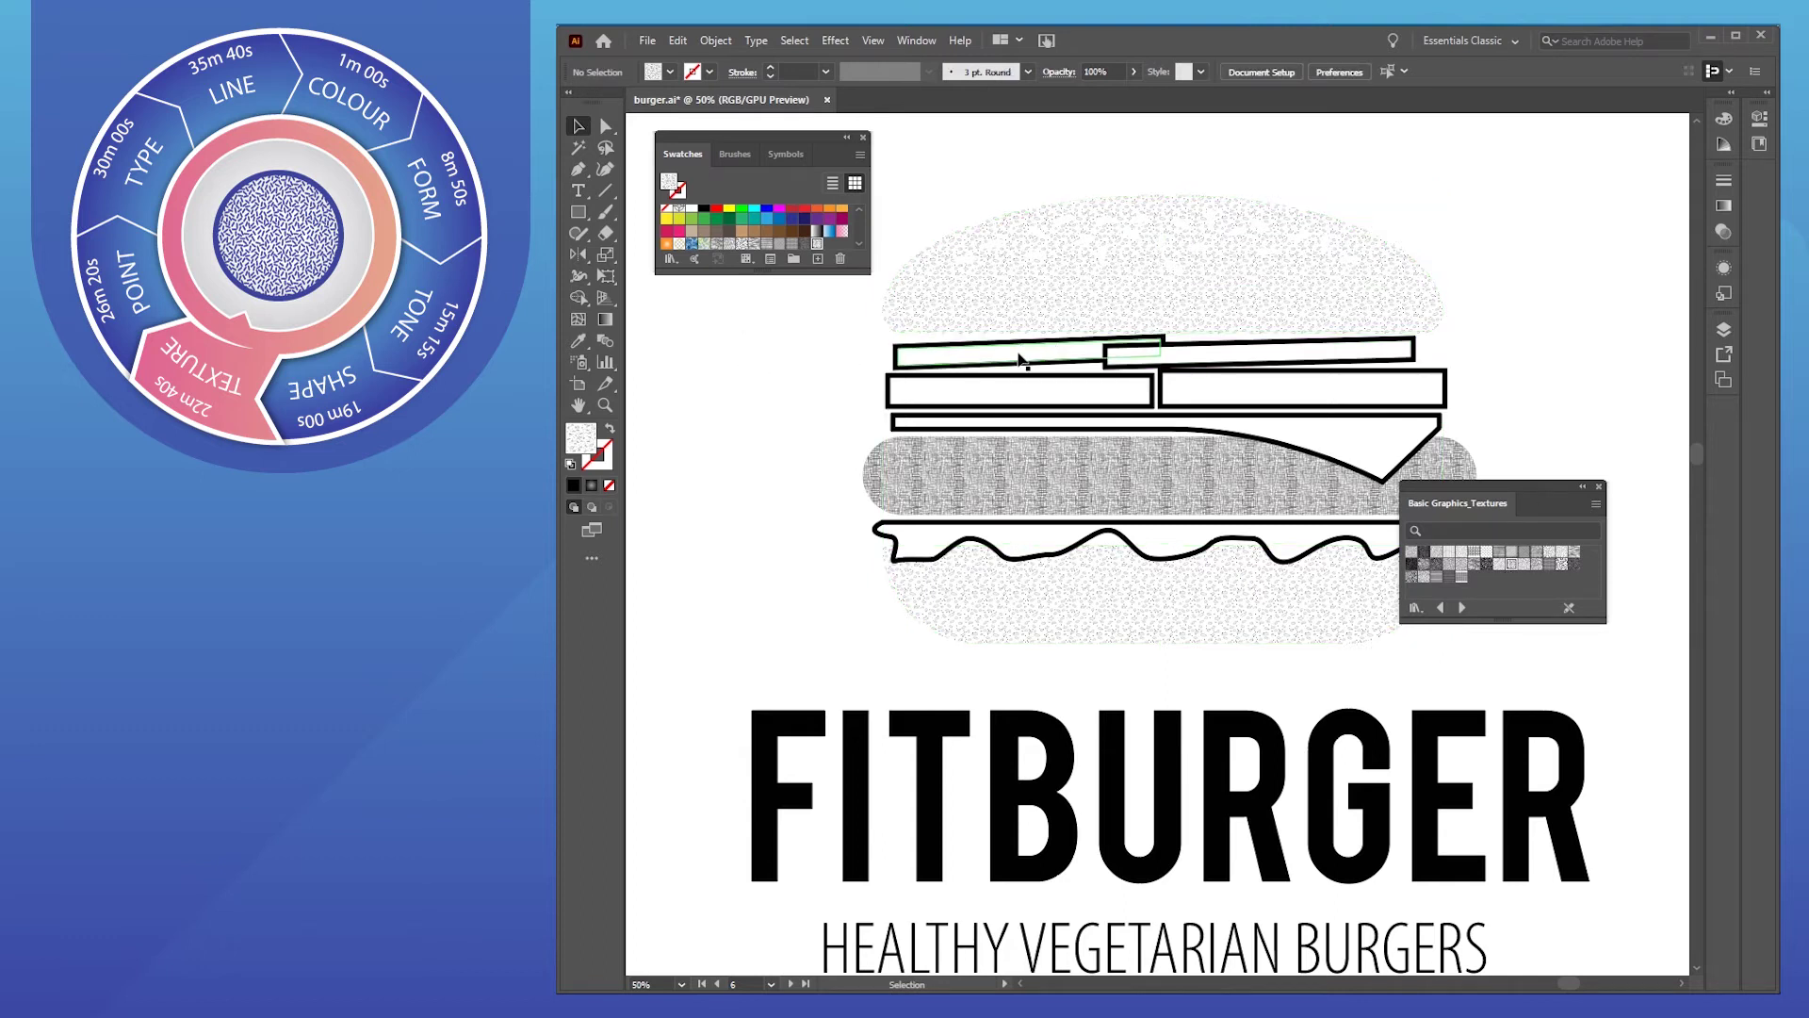
Give the FITBURGER title a dense crosshatch texture fill
{"action": "left_click", "coordinate": [806, 749]}
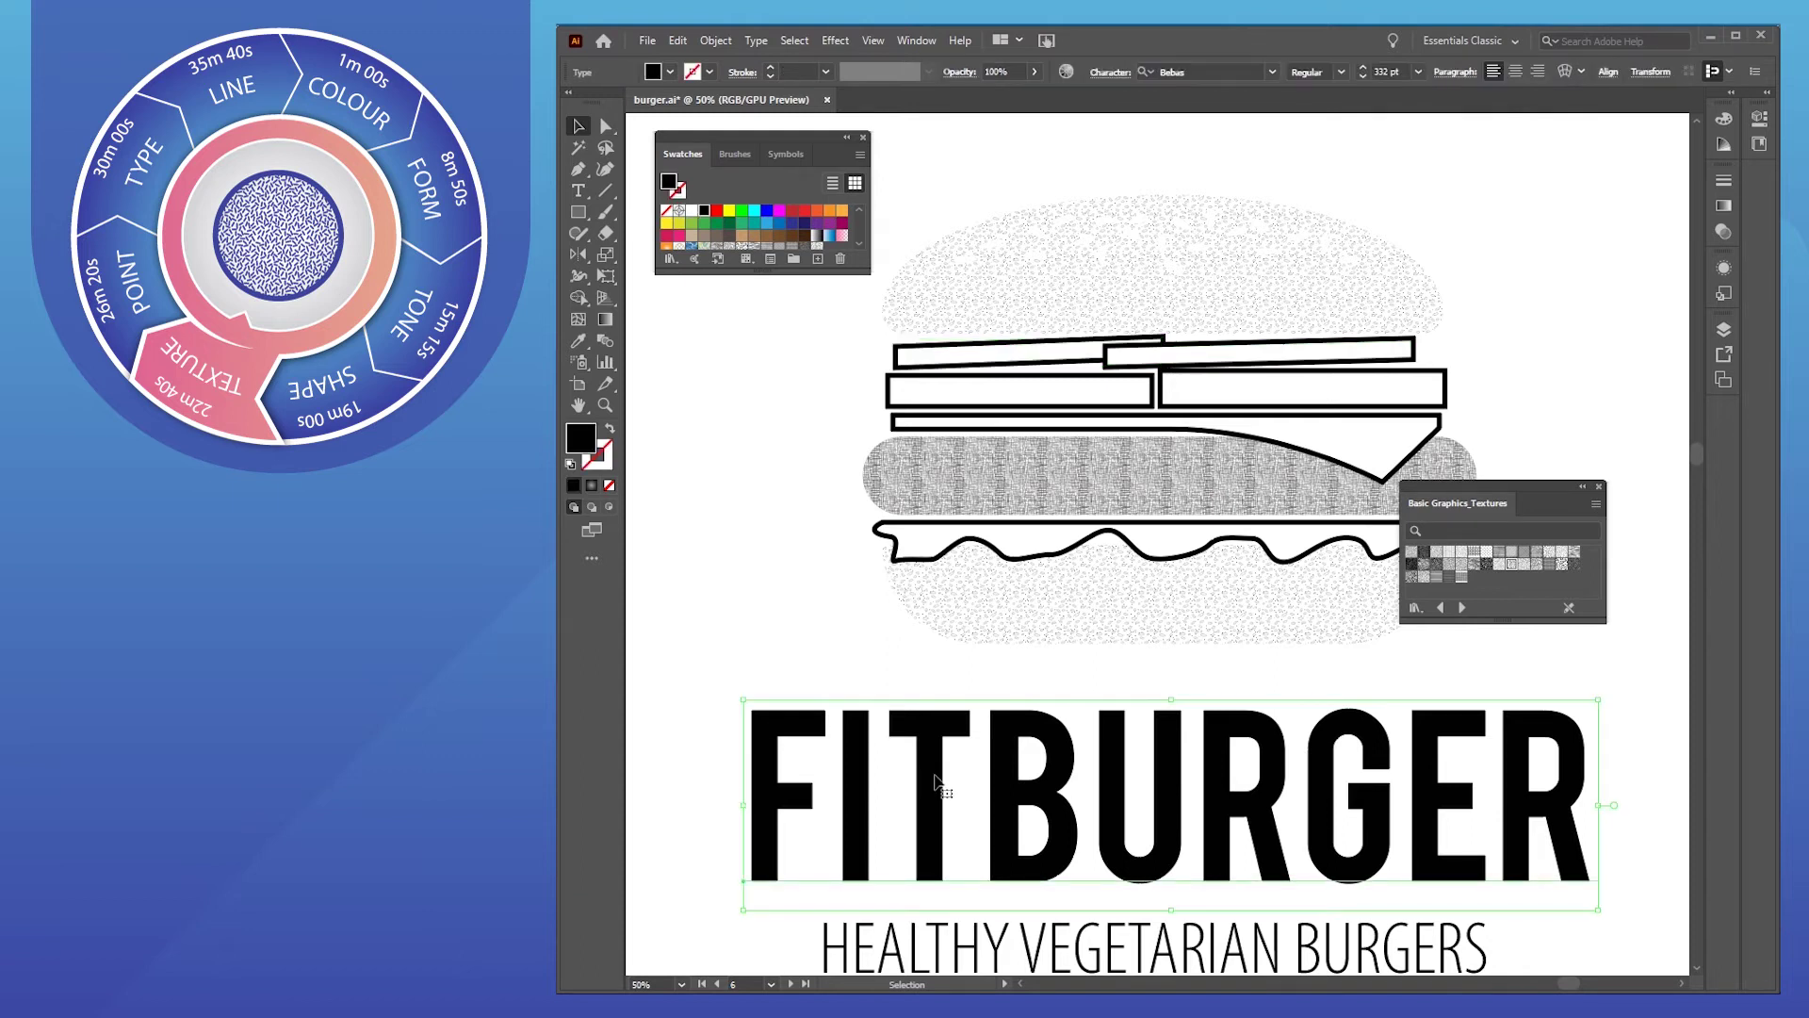
{"action": "left_click", "coordinate": [1476, 563]}
{"action": "left_click", "coordinate": [1487, 565]}
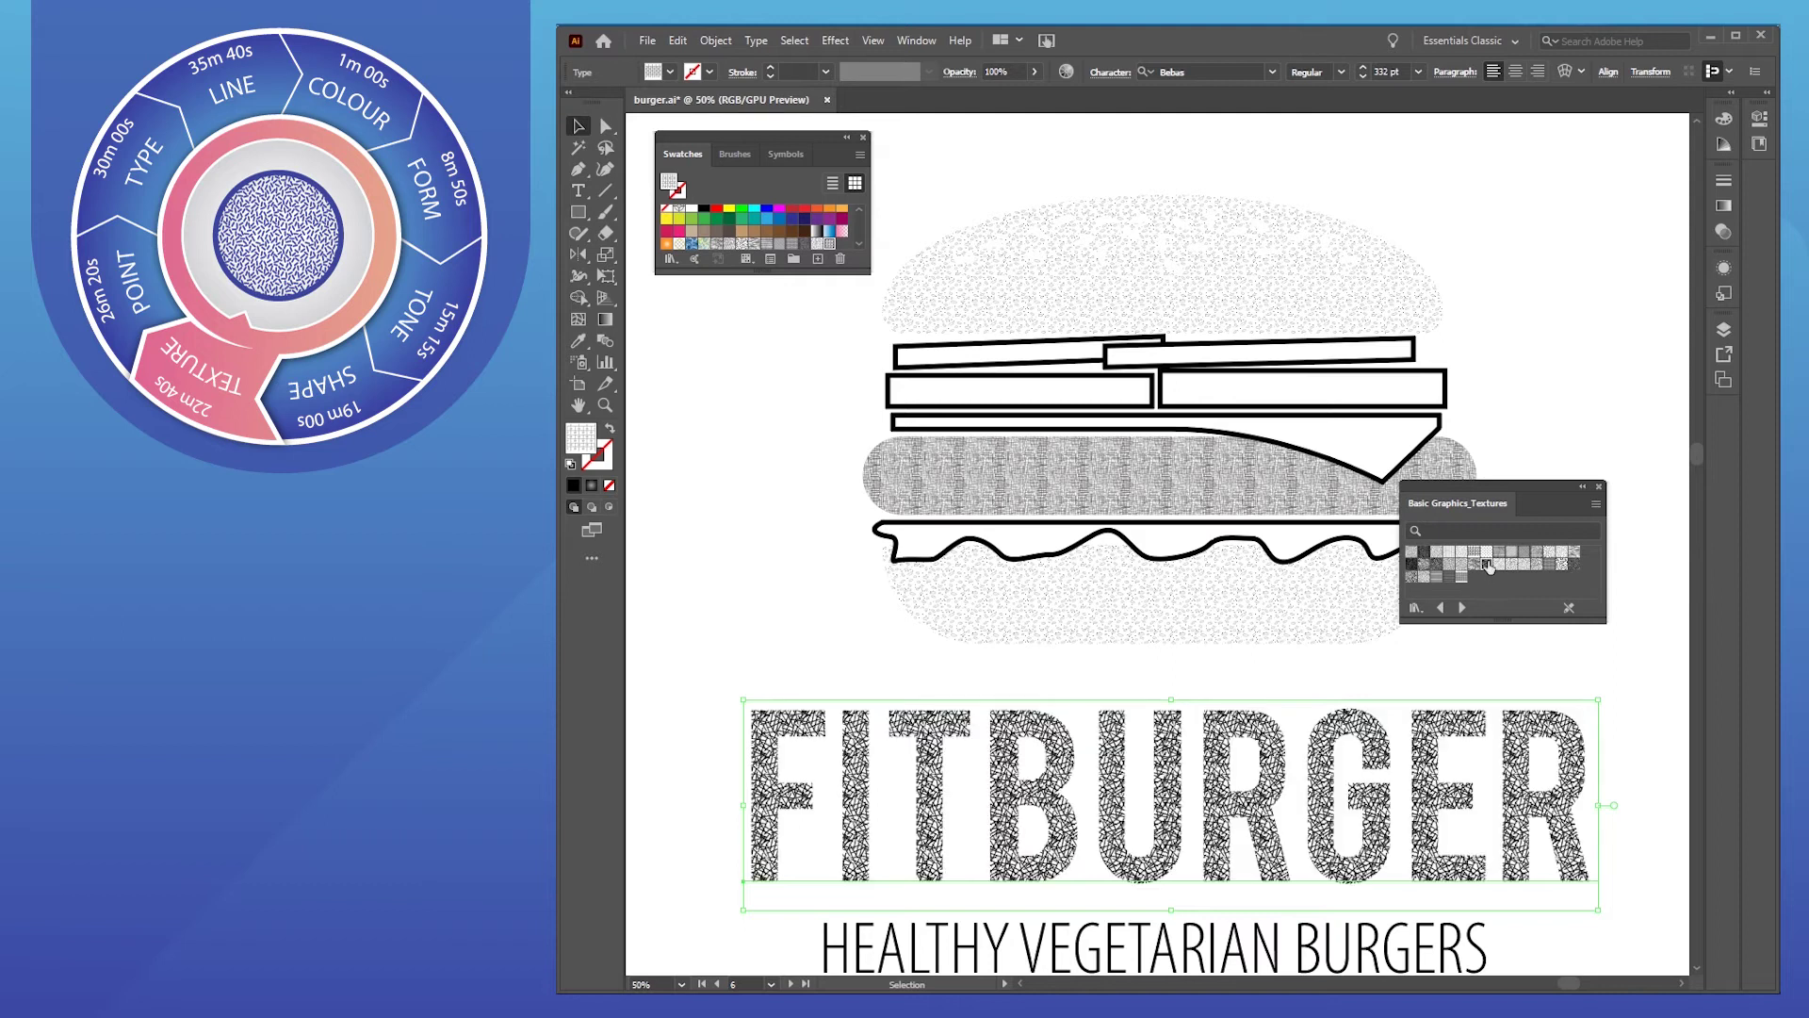
{"action": "left_click", "coordinate": [783, 609]}
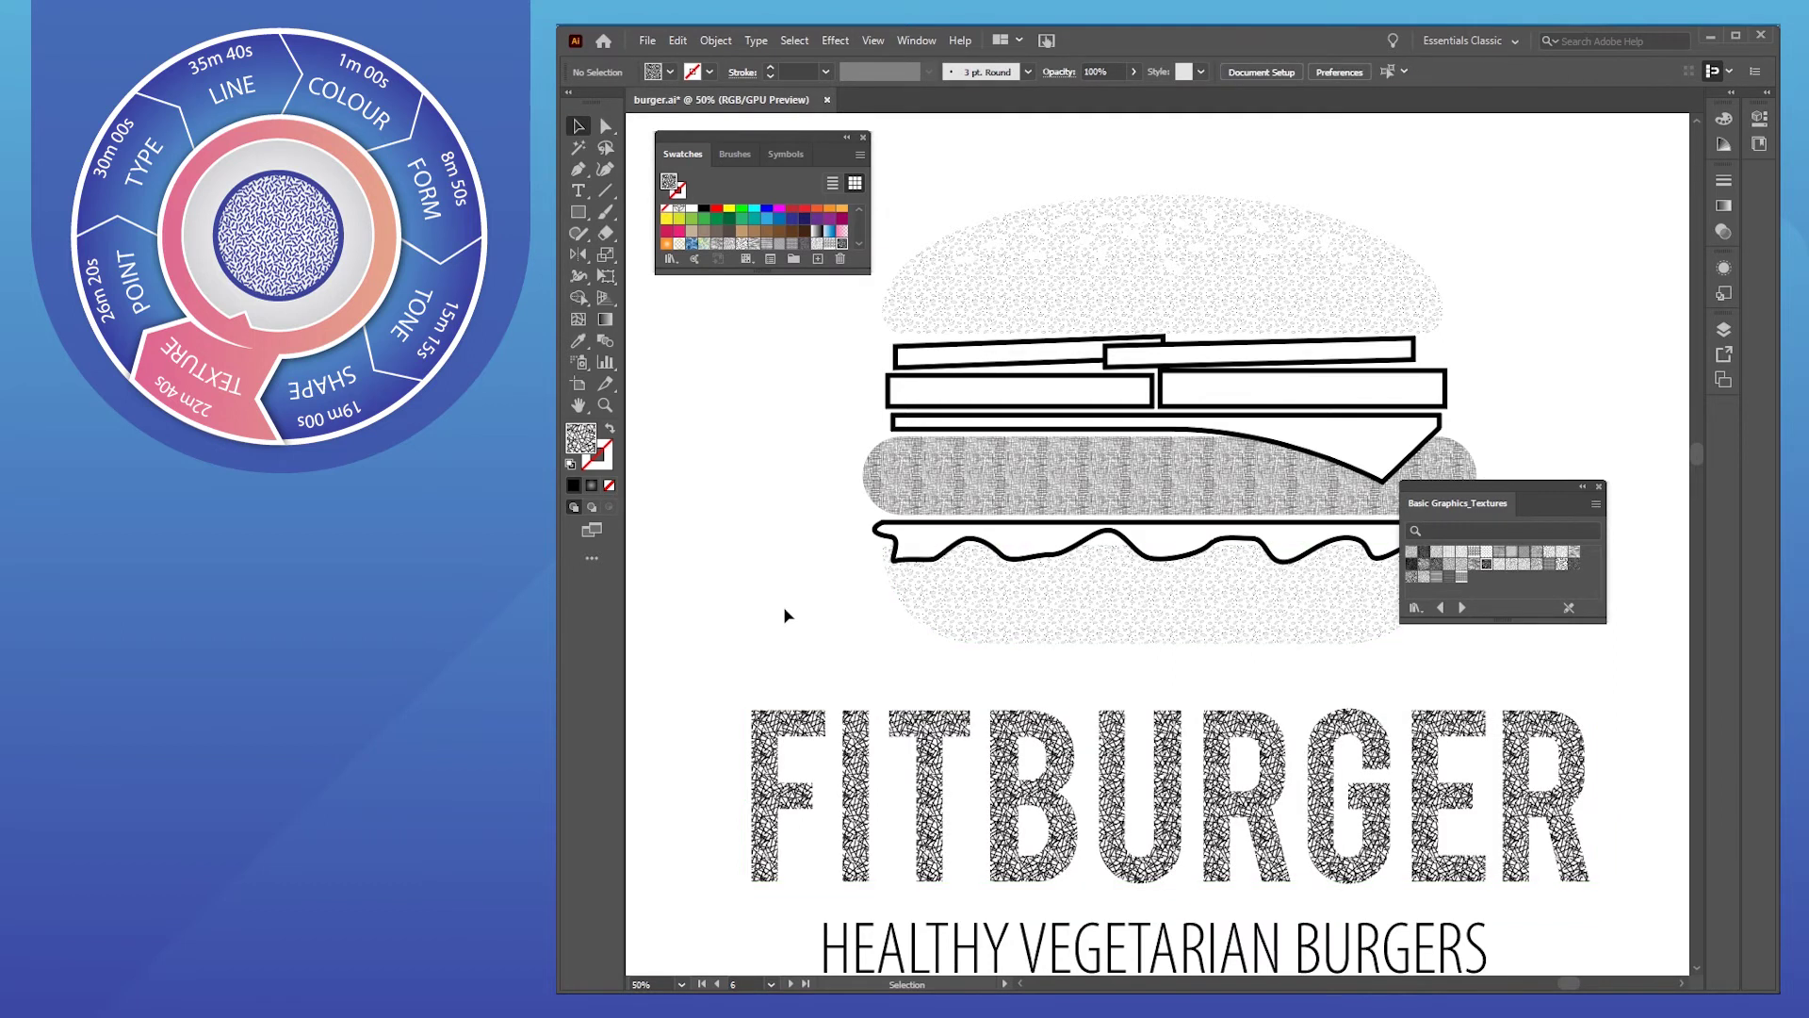
{"action": "scroll", "coordinate": [1103, 589], "scroll_direction": "down", "scroll_amount": 2}
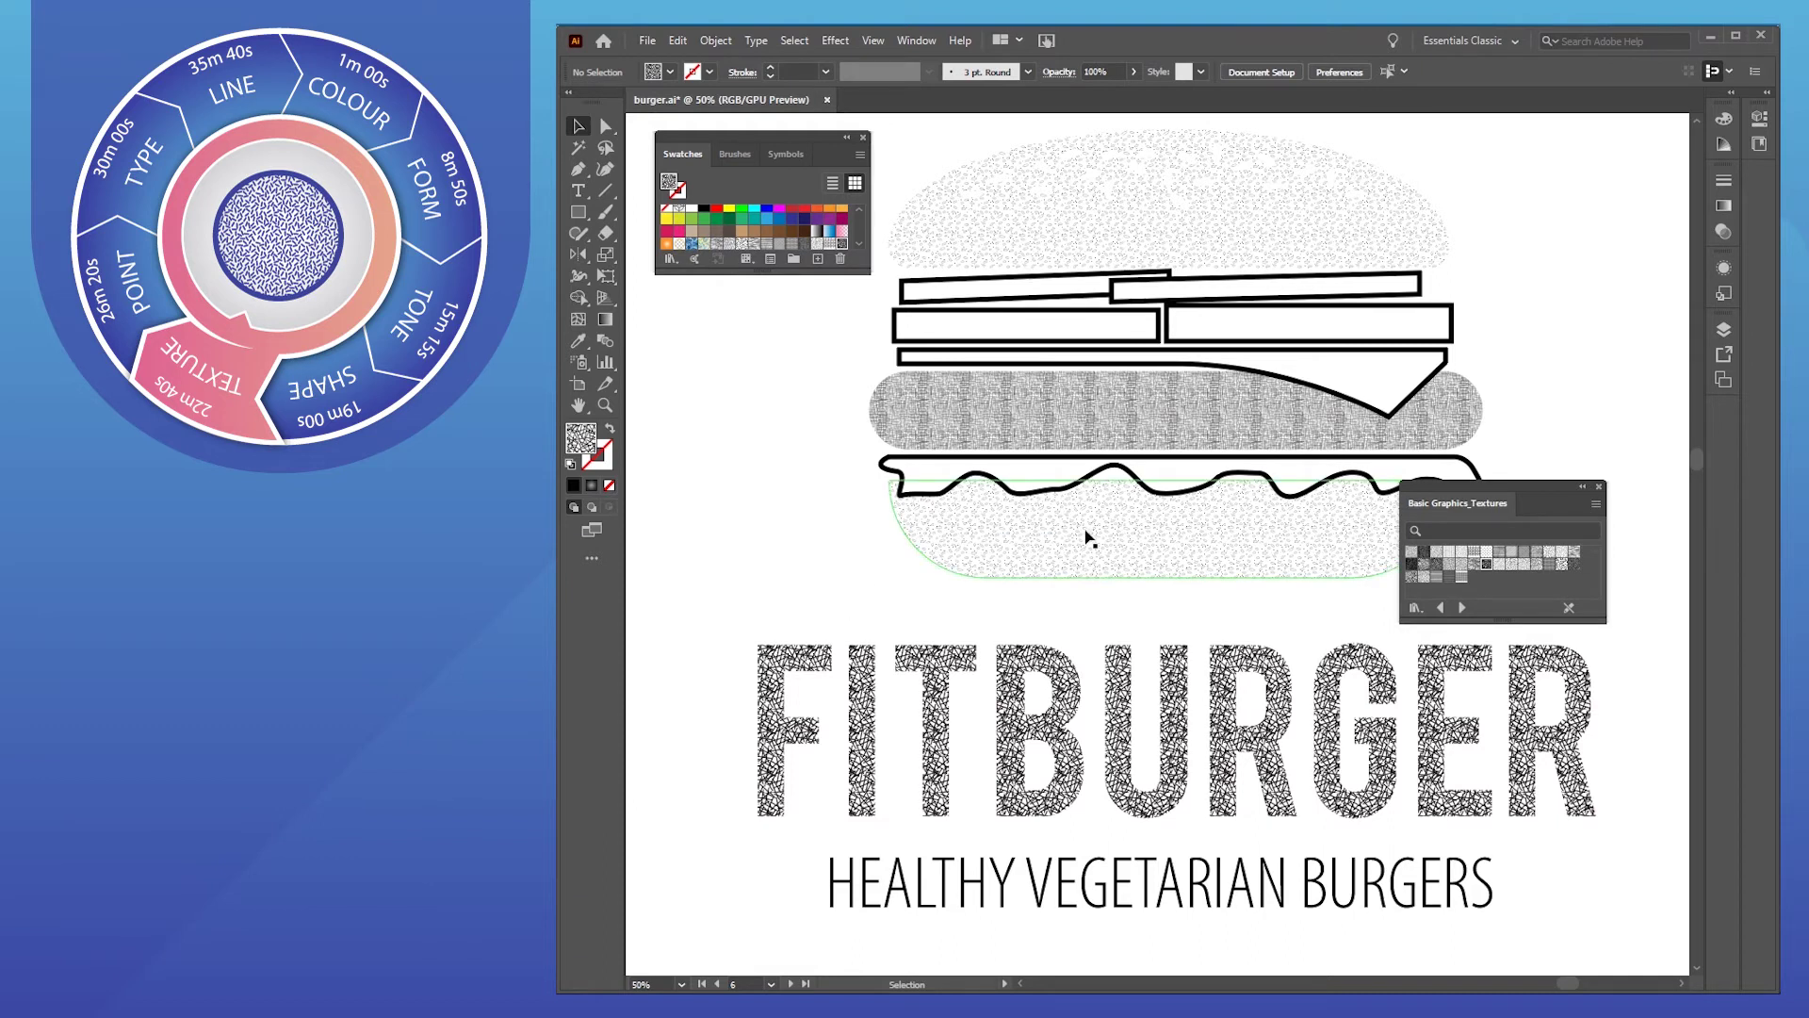
Raise the stroke weight of both the top and bottom buns to 6 pt
{"action": "scroll", "coordinate": [1280, 315], "scroll_direction": "up", "scroll_amount": 1}
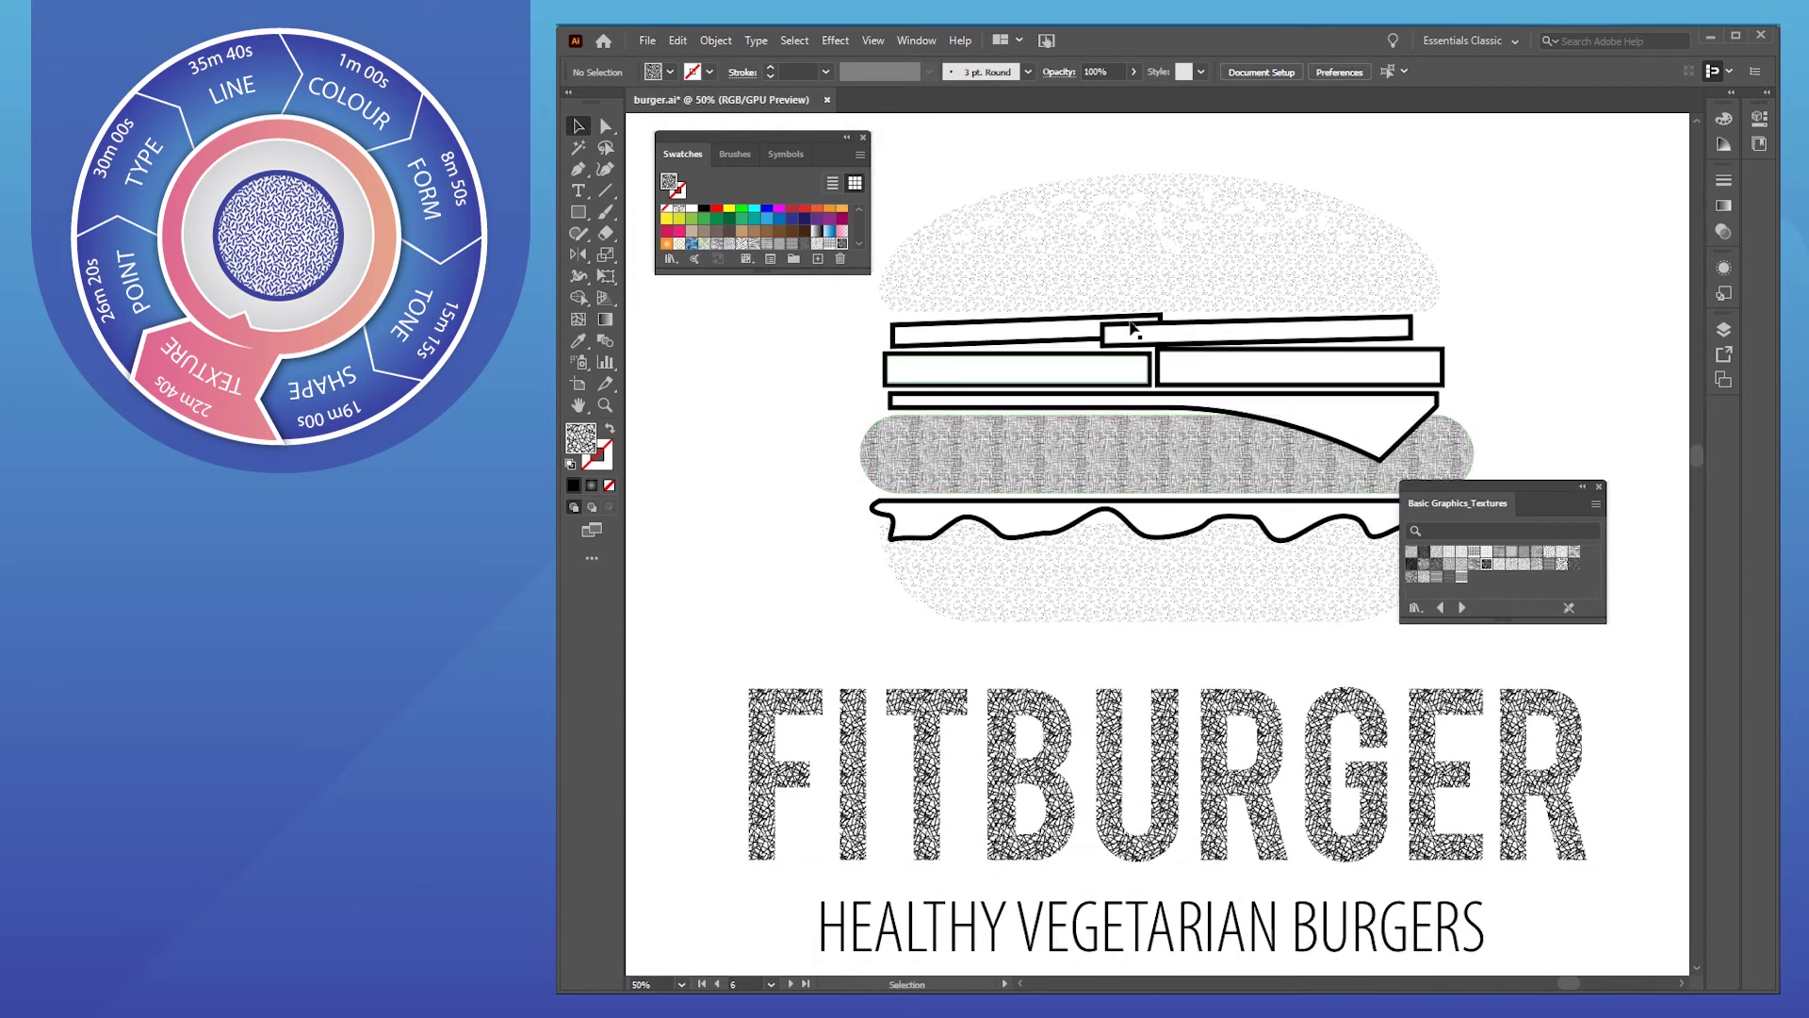
{"action": "left_click", "coordinate": [1126, 273]}
{"action": "left_click", "coordinate": [1074, 577], "text": "shift"}
{"action": "left_click", "coordinate": [573, 485]}
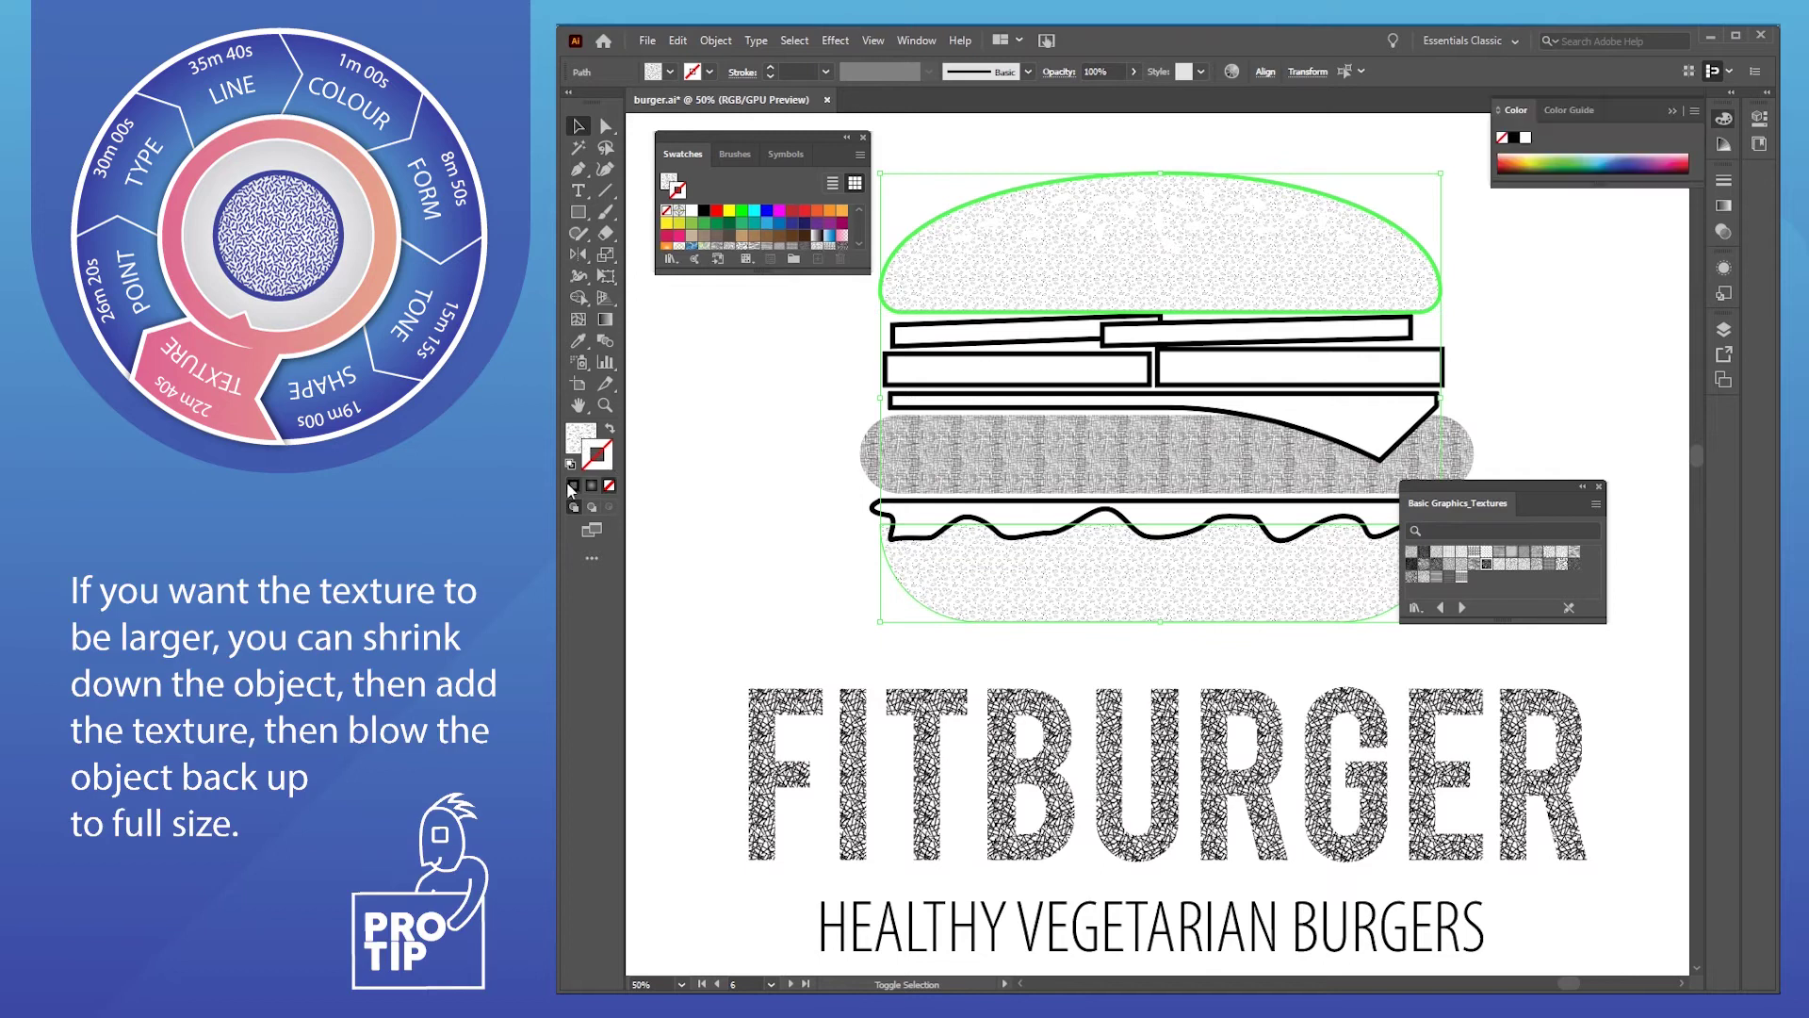
{"action": "left_click", "coordinate": [794, 492]}
{"action": "left_click", "coordinate": [1184, 586]}
{"action": "left_click", "coordinate": [1175, 274], "text": "shift"}
{"action": "left_click", "coordinate": [1724, 180]}
{"action": "left_click", "coordinate": [1566, 195]}
{"action": "left_click", "coordinate": [1565, 195]}
{"action": "left_click", "coordinate": [1565, 195]}
{"action": "left_click", "coordinate": [1565, 195]}
{"action": "left_click", "coordinate": [1565, 195]}
{"action": "left_click", "coordinate": [1450, 130]}
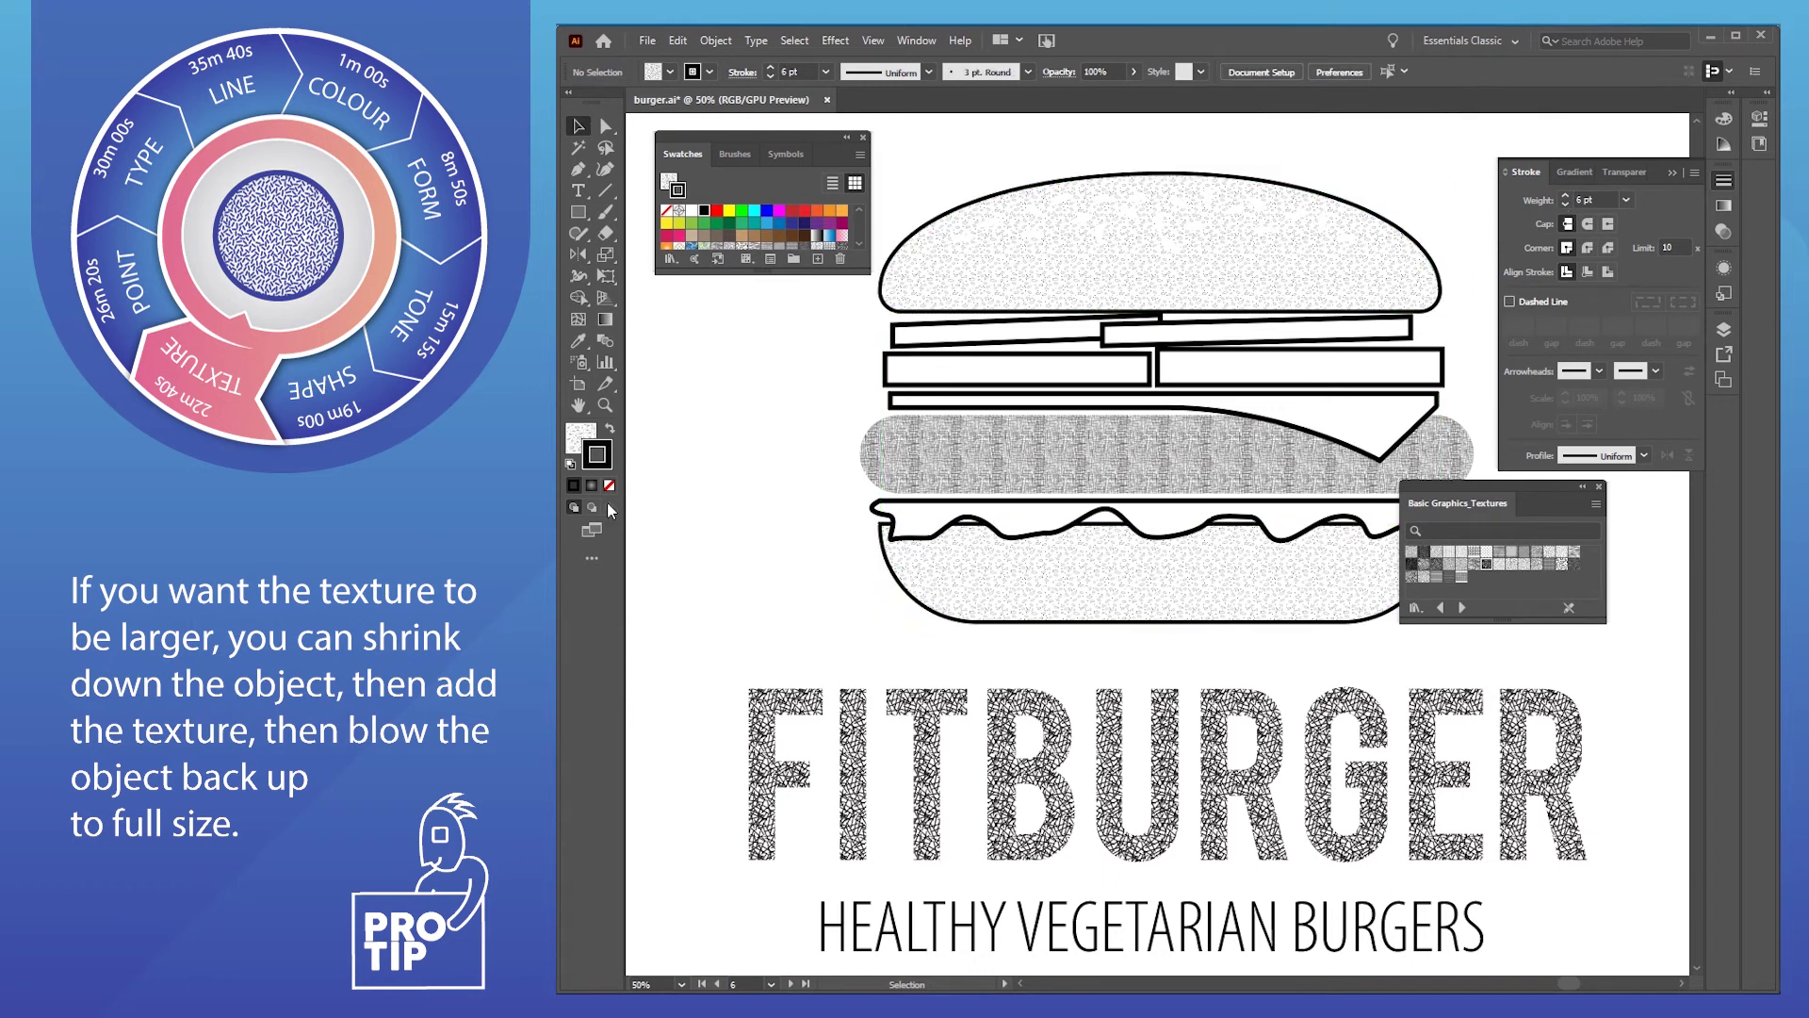
Reselect only the two buns, dropping the patty from the selection
{"action": "left_click", "coordinate": [1018, 597]}
{"action": "left_click", "coordinate": [1047, 272], "text": "shift"}
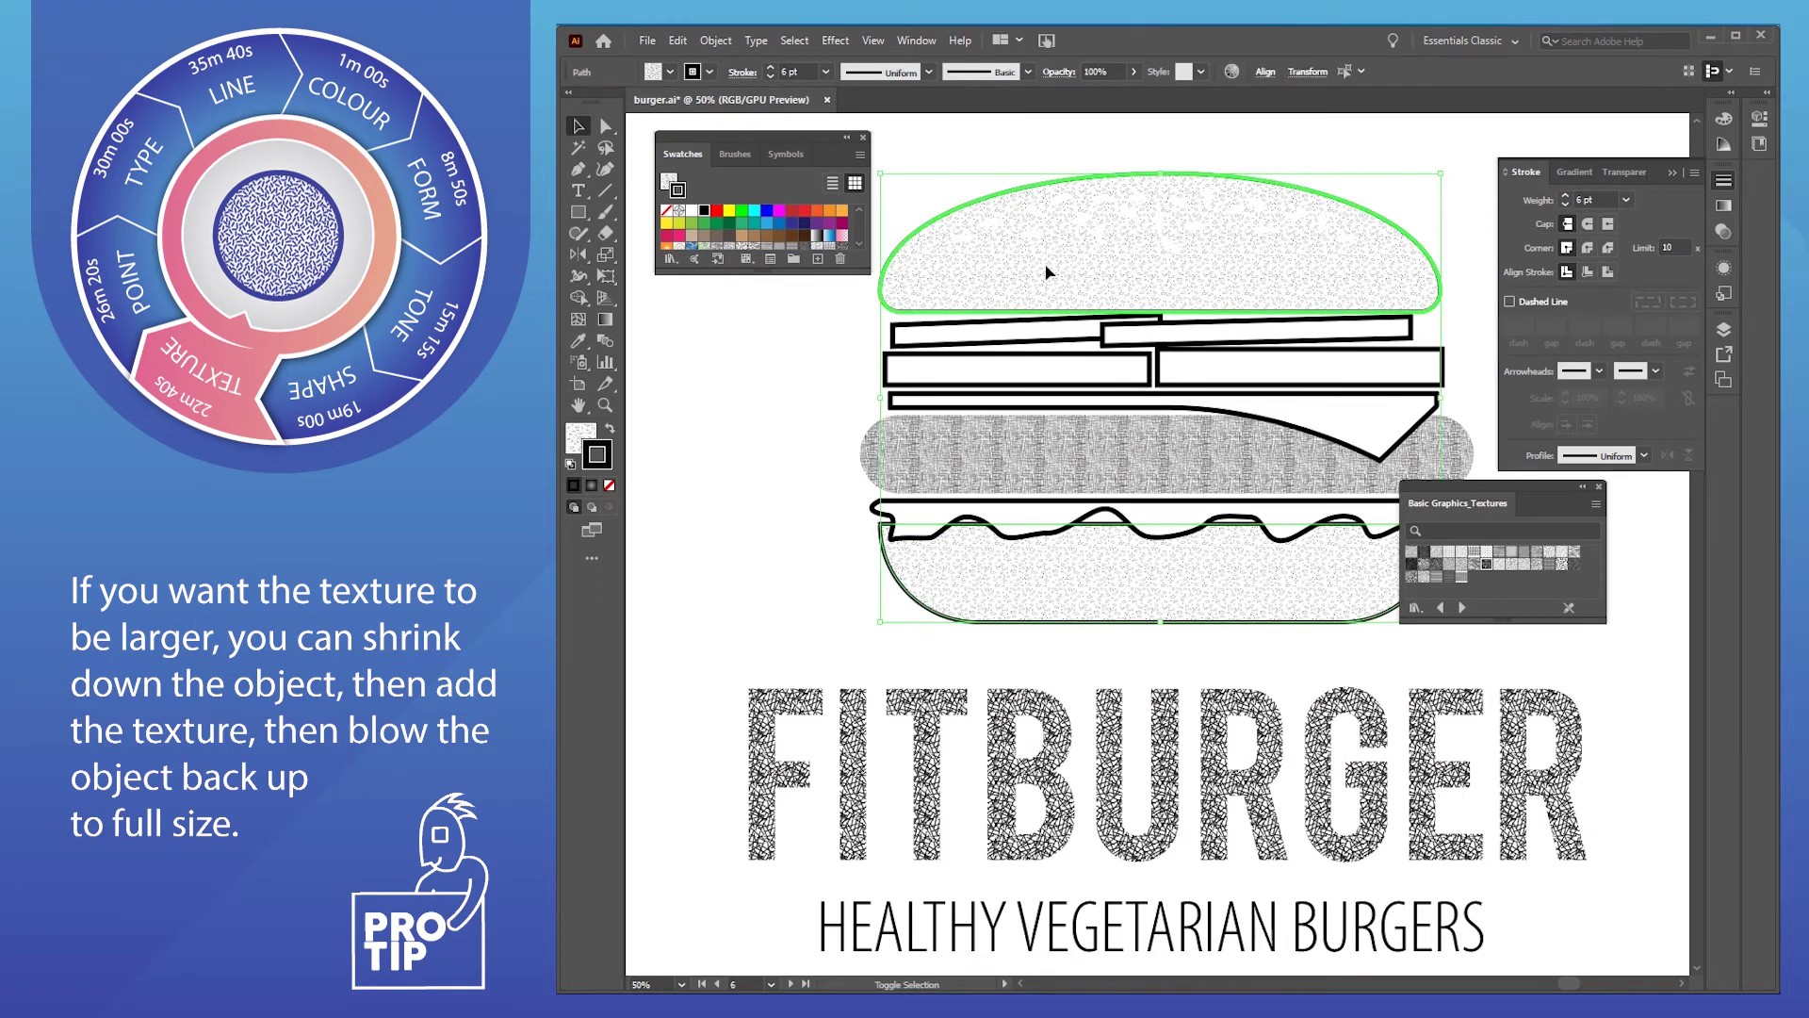
{"action": "left_click", "coordinate": [991, 460], "text": "shift"}
{"action": "left_click", "coordinate": [989, 283]}
{"action": "left_click", "coordinate": [1017, 554], "text": "shift"}
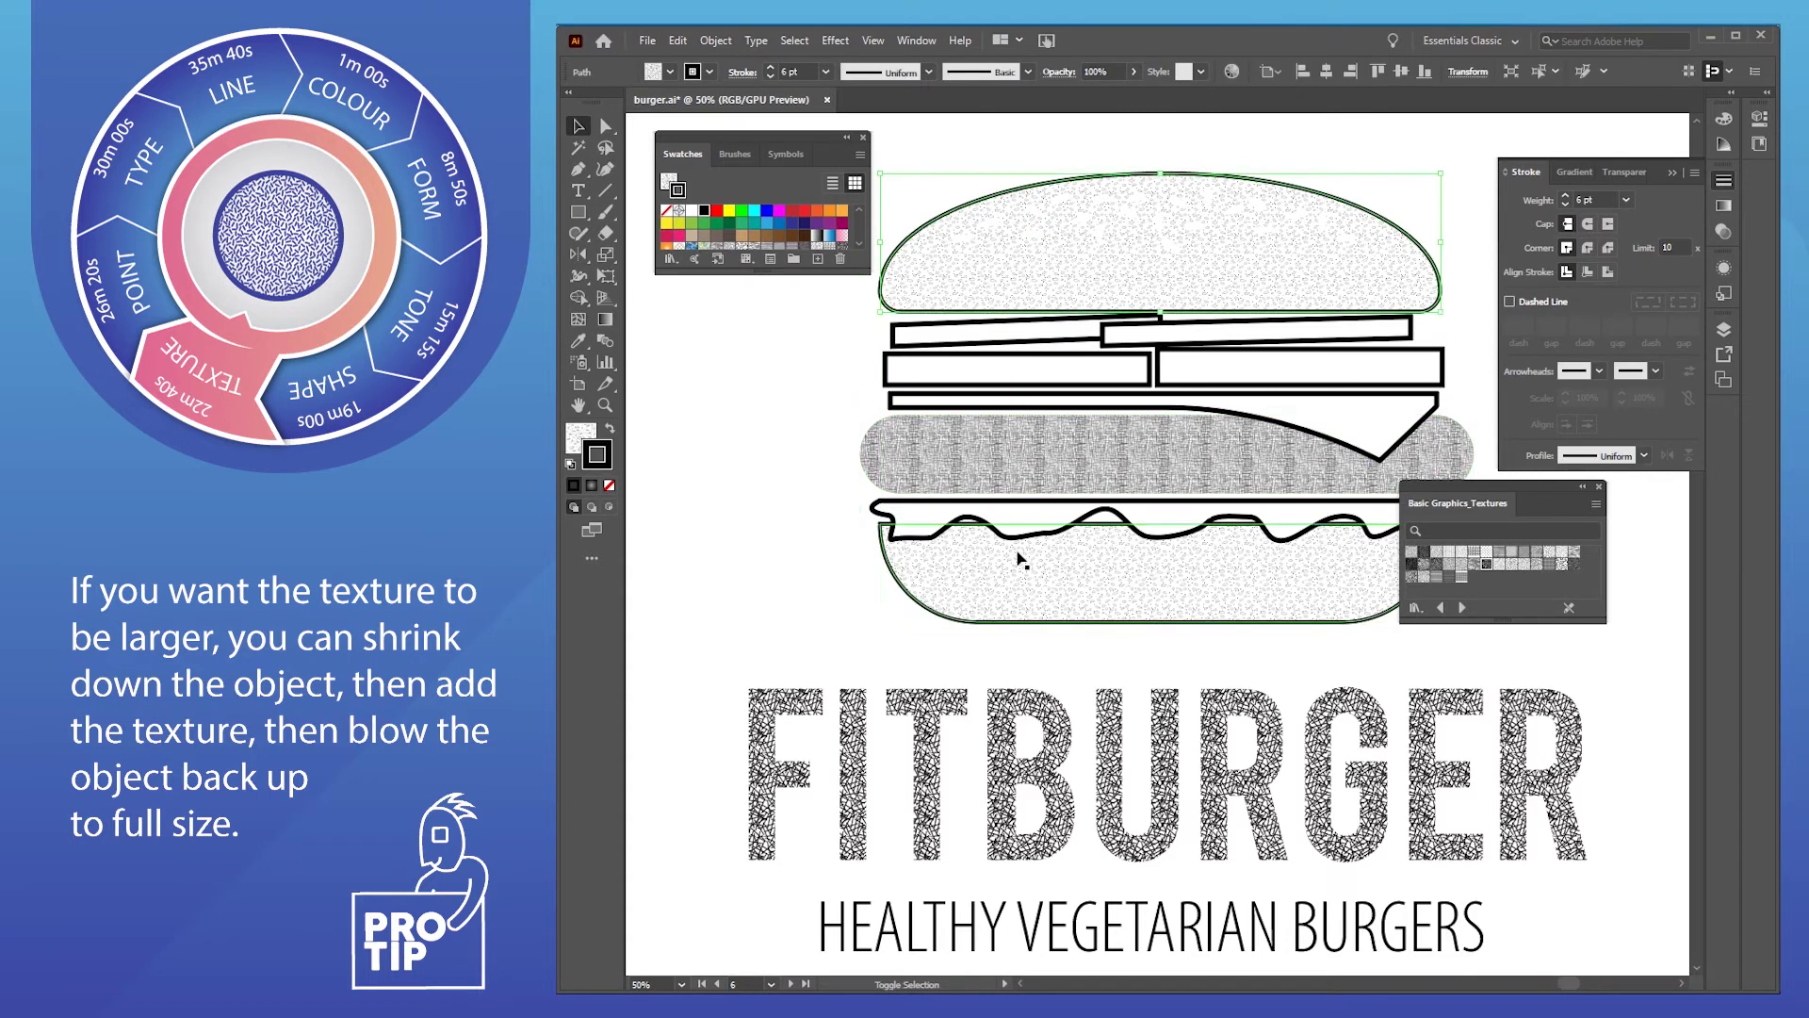
{"action": "key", "text": "a"}
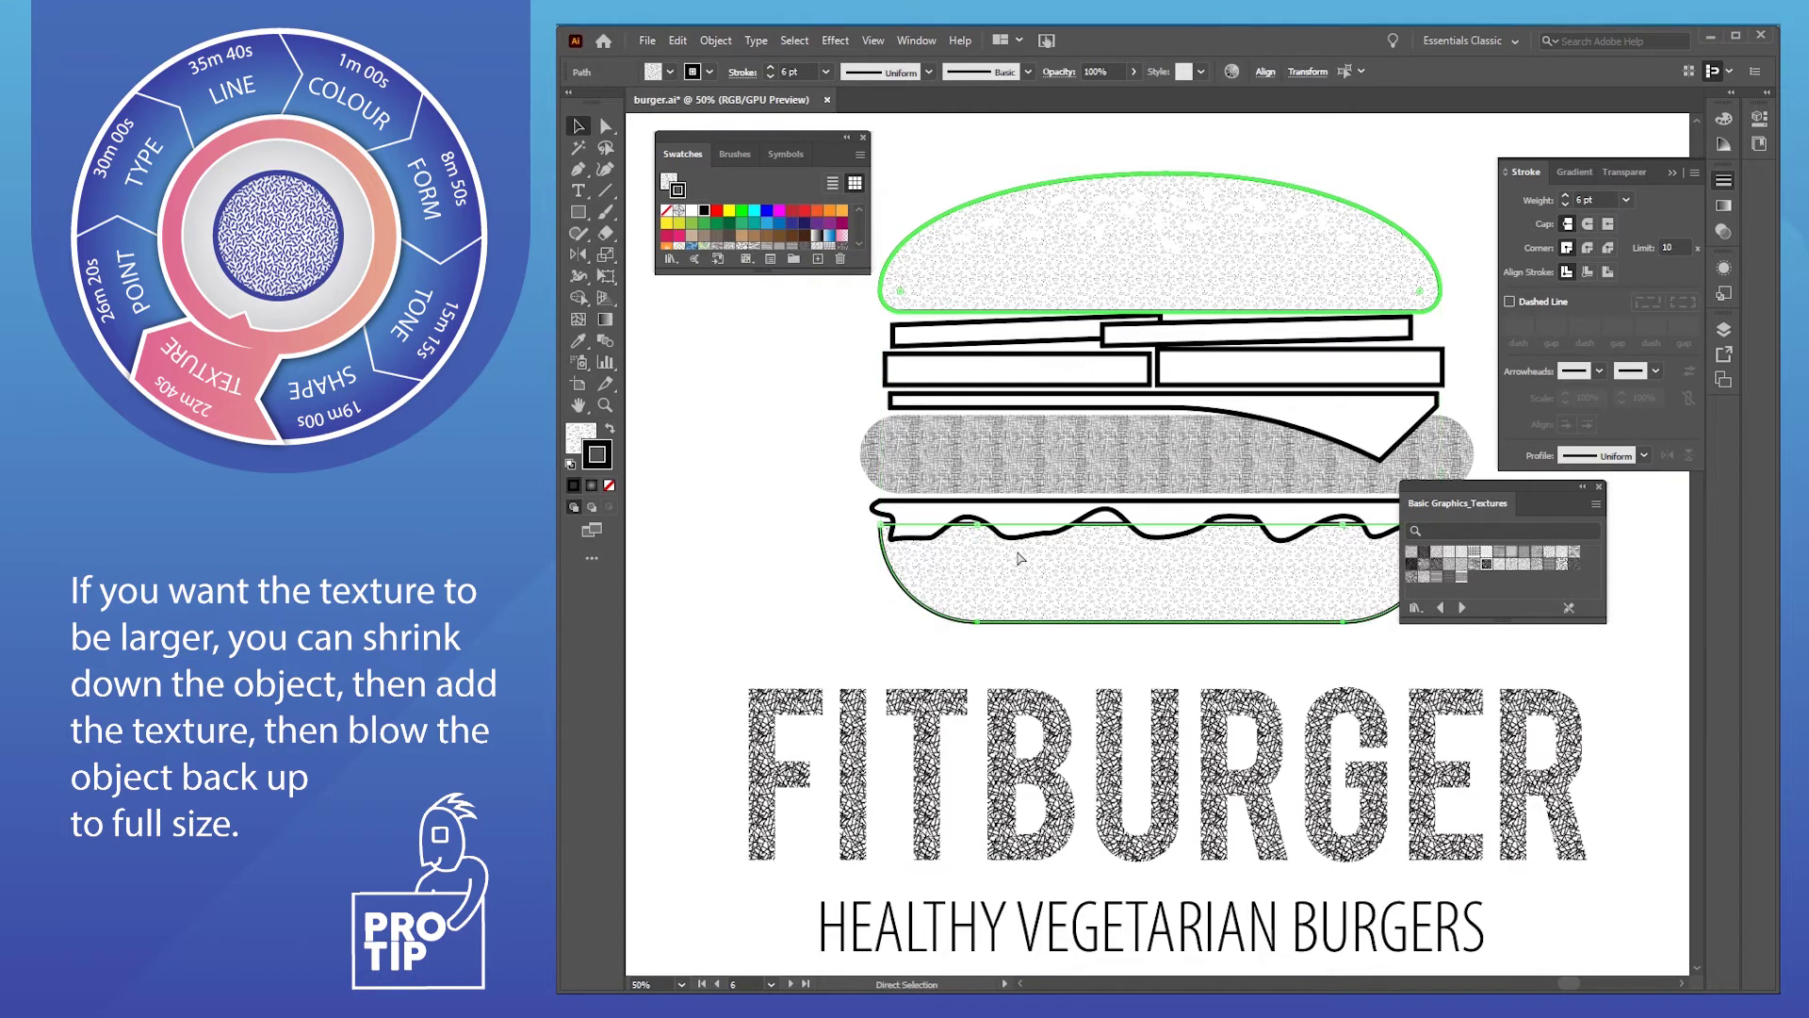
Send both buns behind the rest of the burger with Arrange > Send to Back
{"action": "key", "text": "v"}
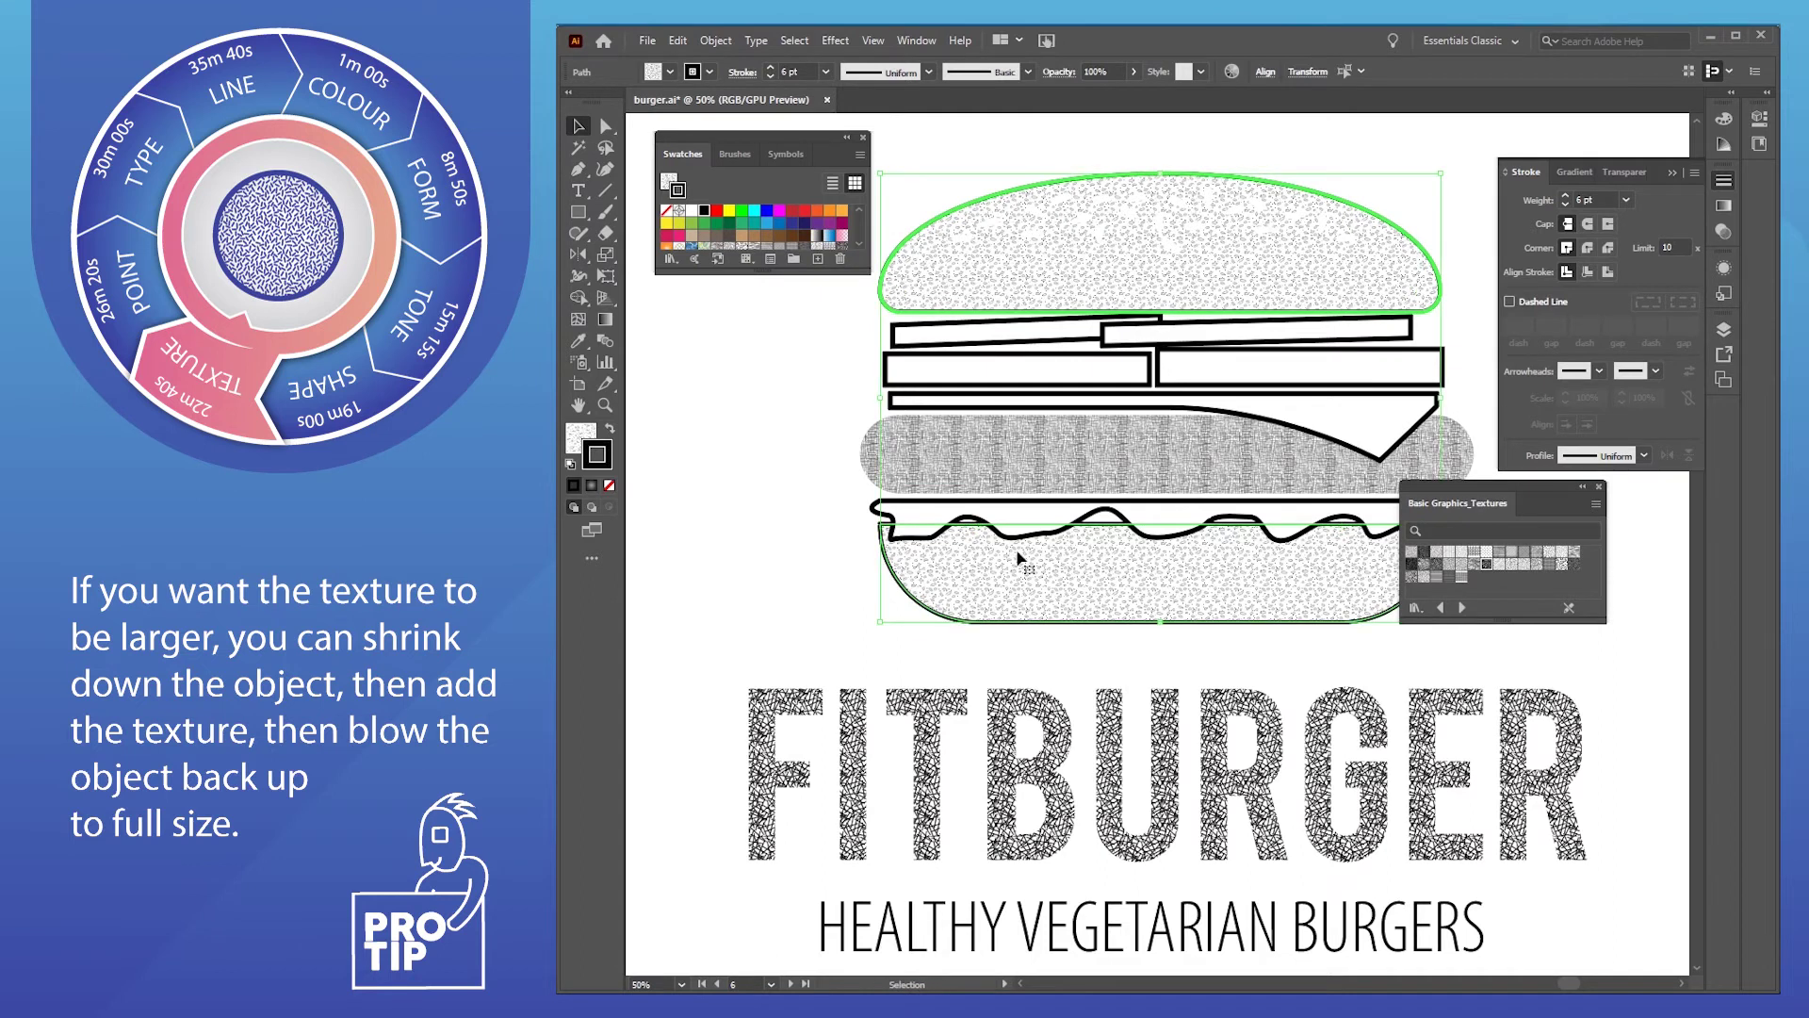
{"action": "right_click", "coordinate": [1032, 275]}
{"action": "mouse_move", "coordinate": [1130, 549]}
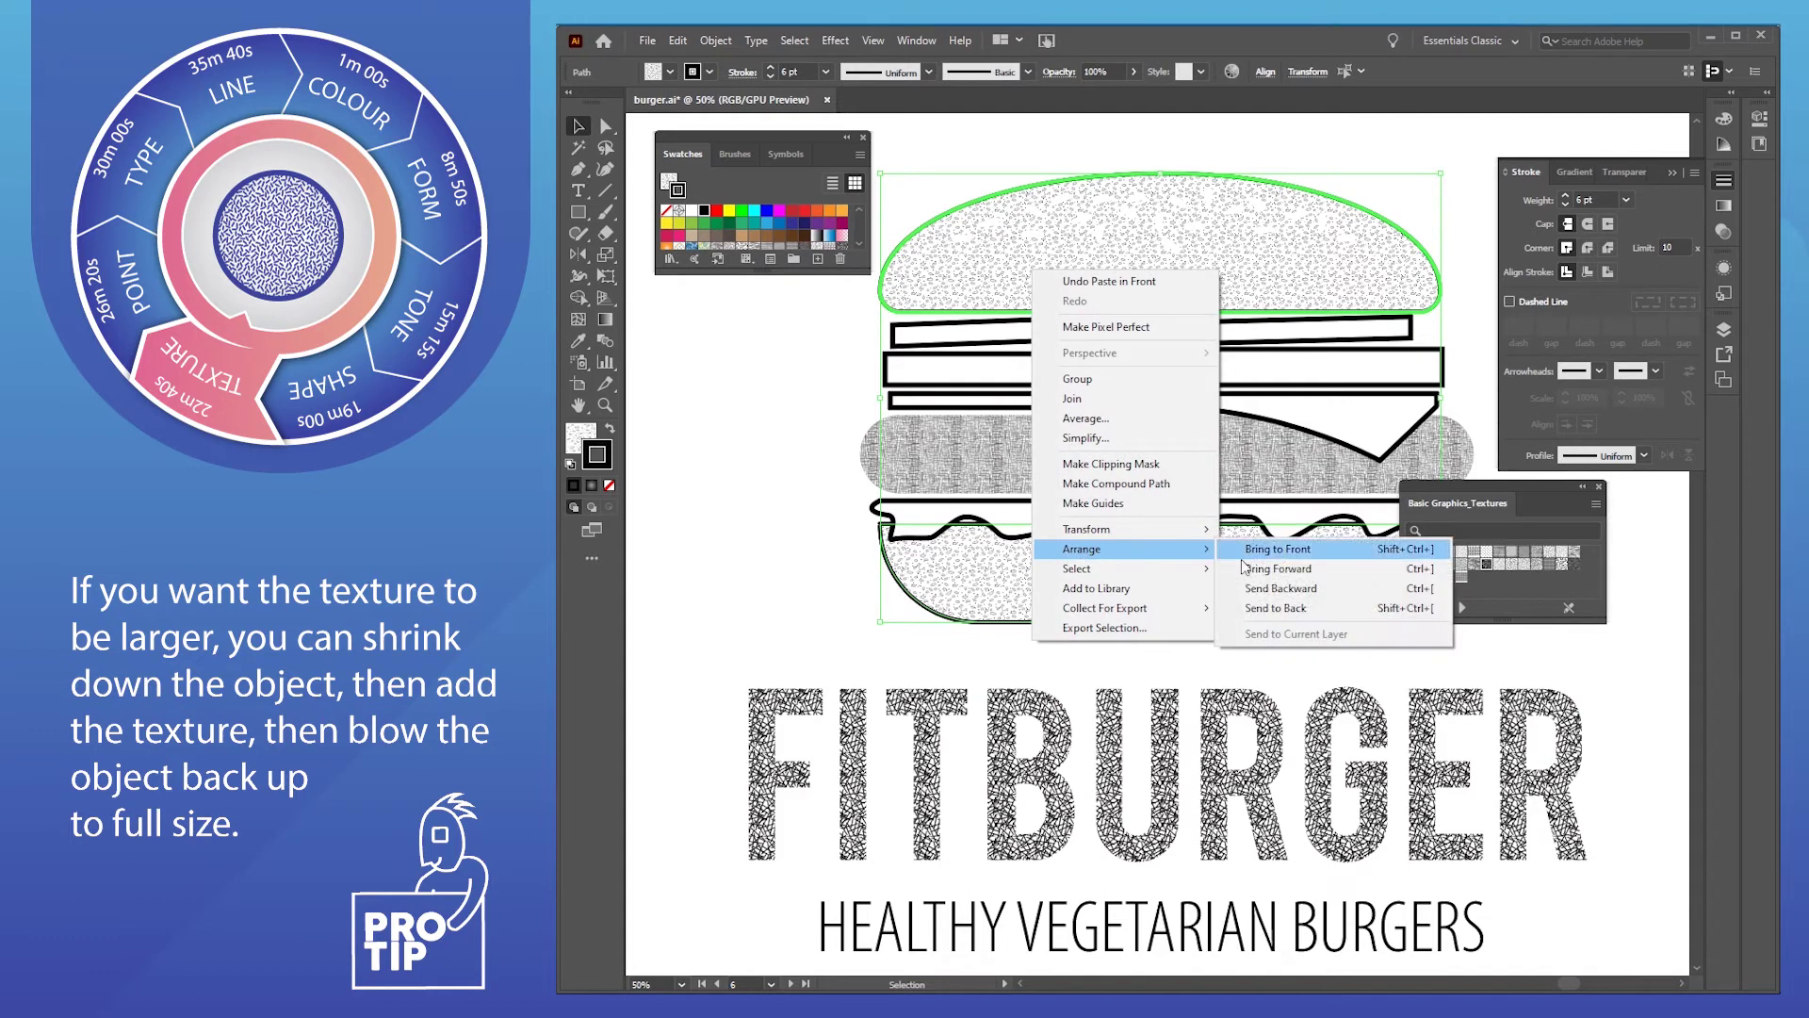
{"action": "left_click", "coordinate": [1282, 608]}
Give both buns a pale yellow fill via the Color Picker
{"action": "left_click", "coordinate": [581, 438]}
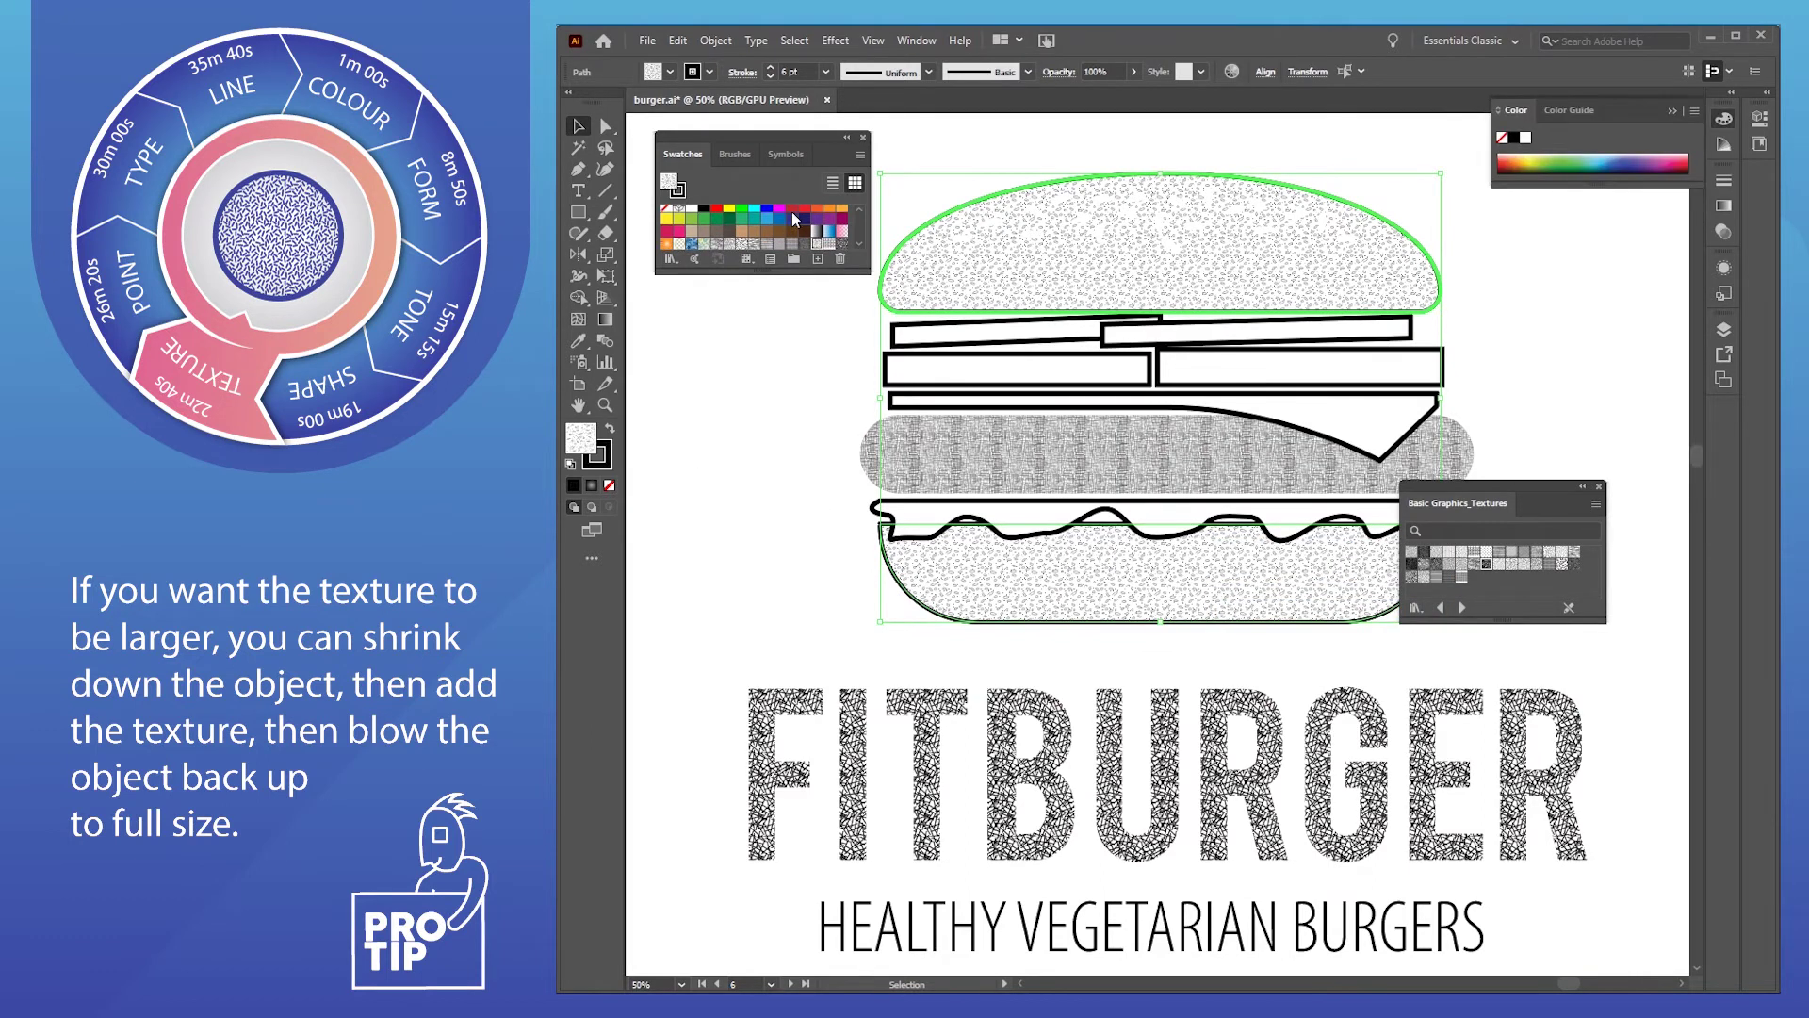
{"action": "left_click", "coordinate": [793, 211]}
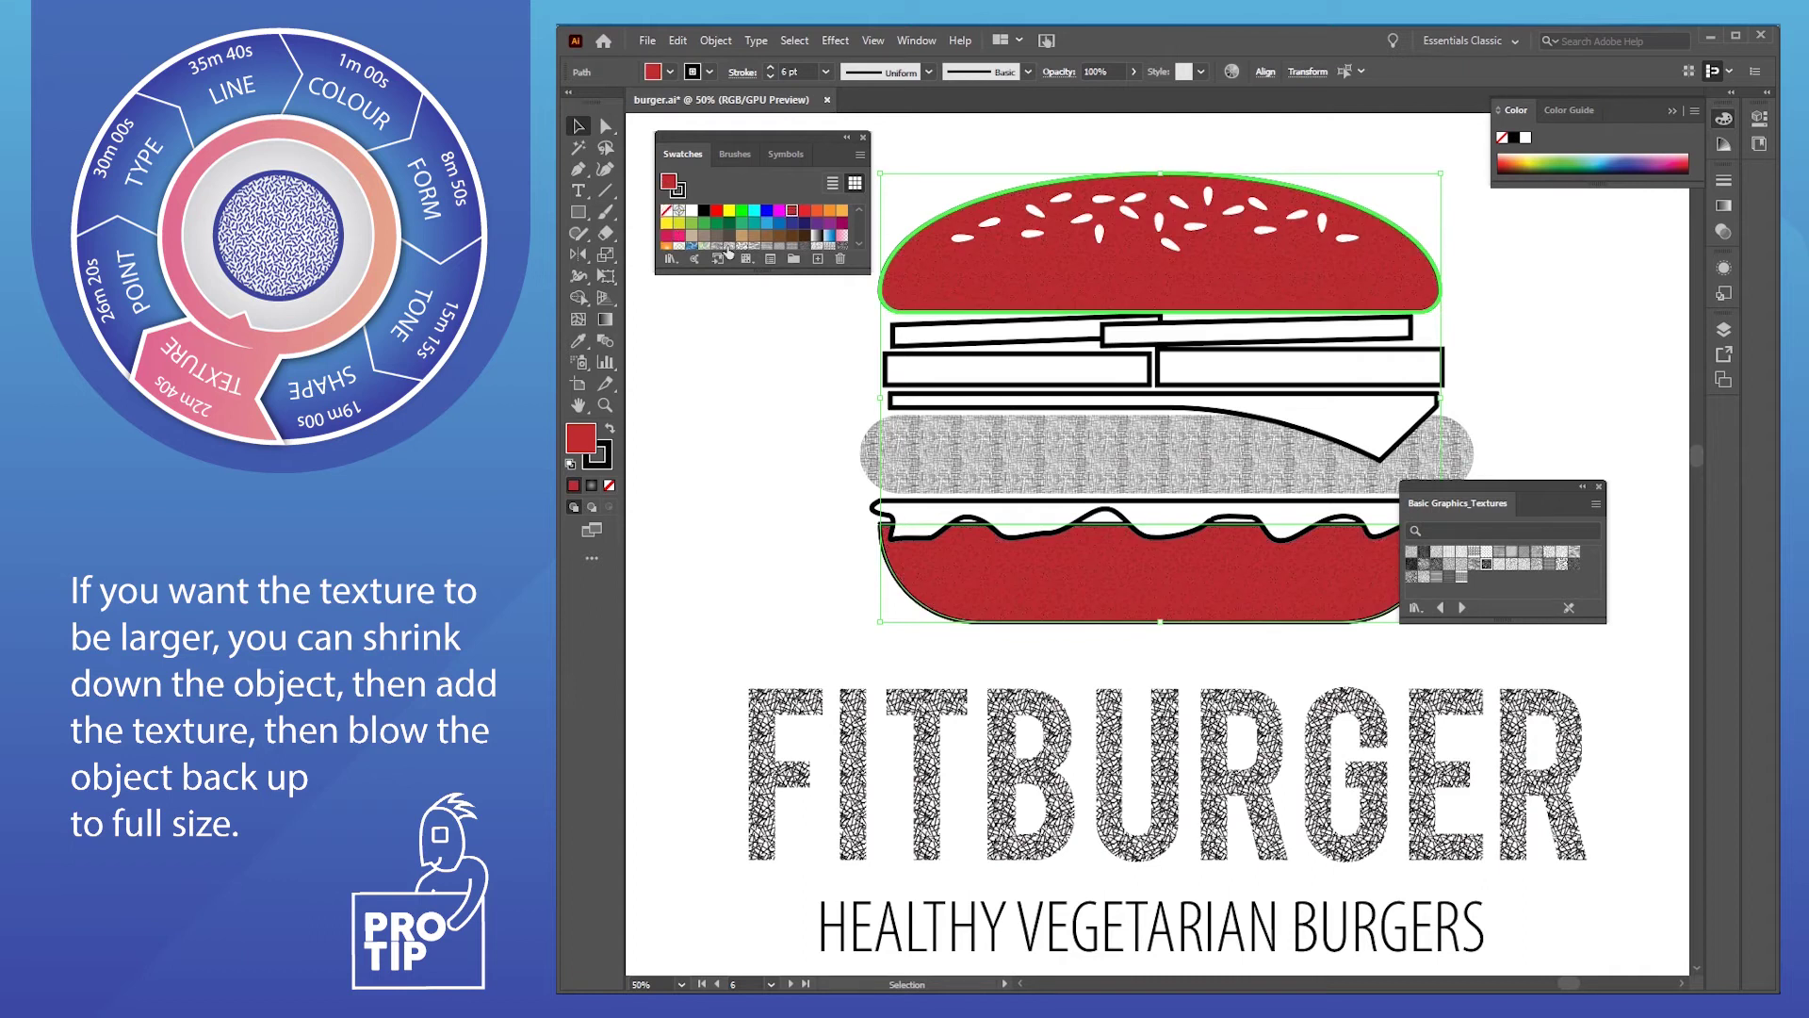
{"action": "double_click", "coordinate": [581, 438]}
{"action": "left_click_drag", "start_coordinate": [990, 432], "coordinate": [997, 421]}
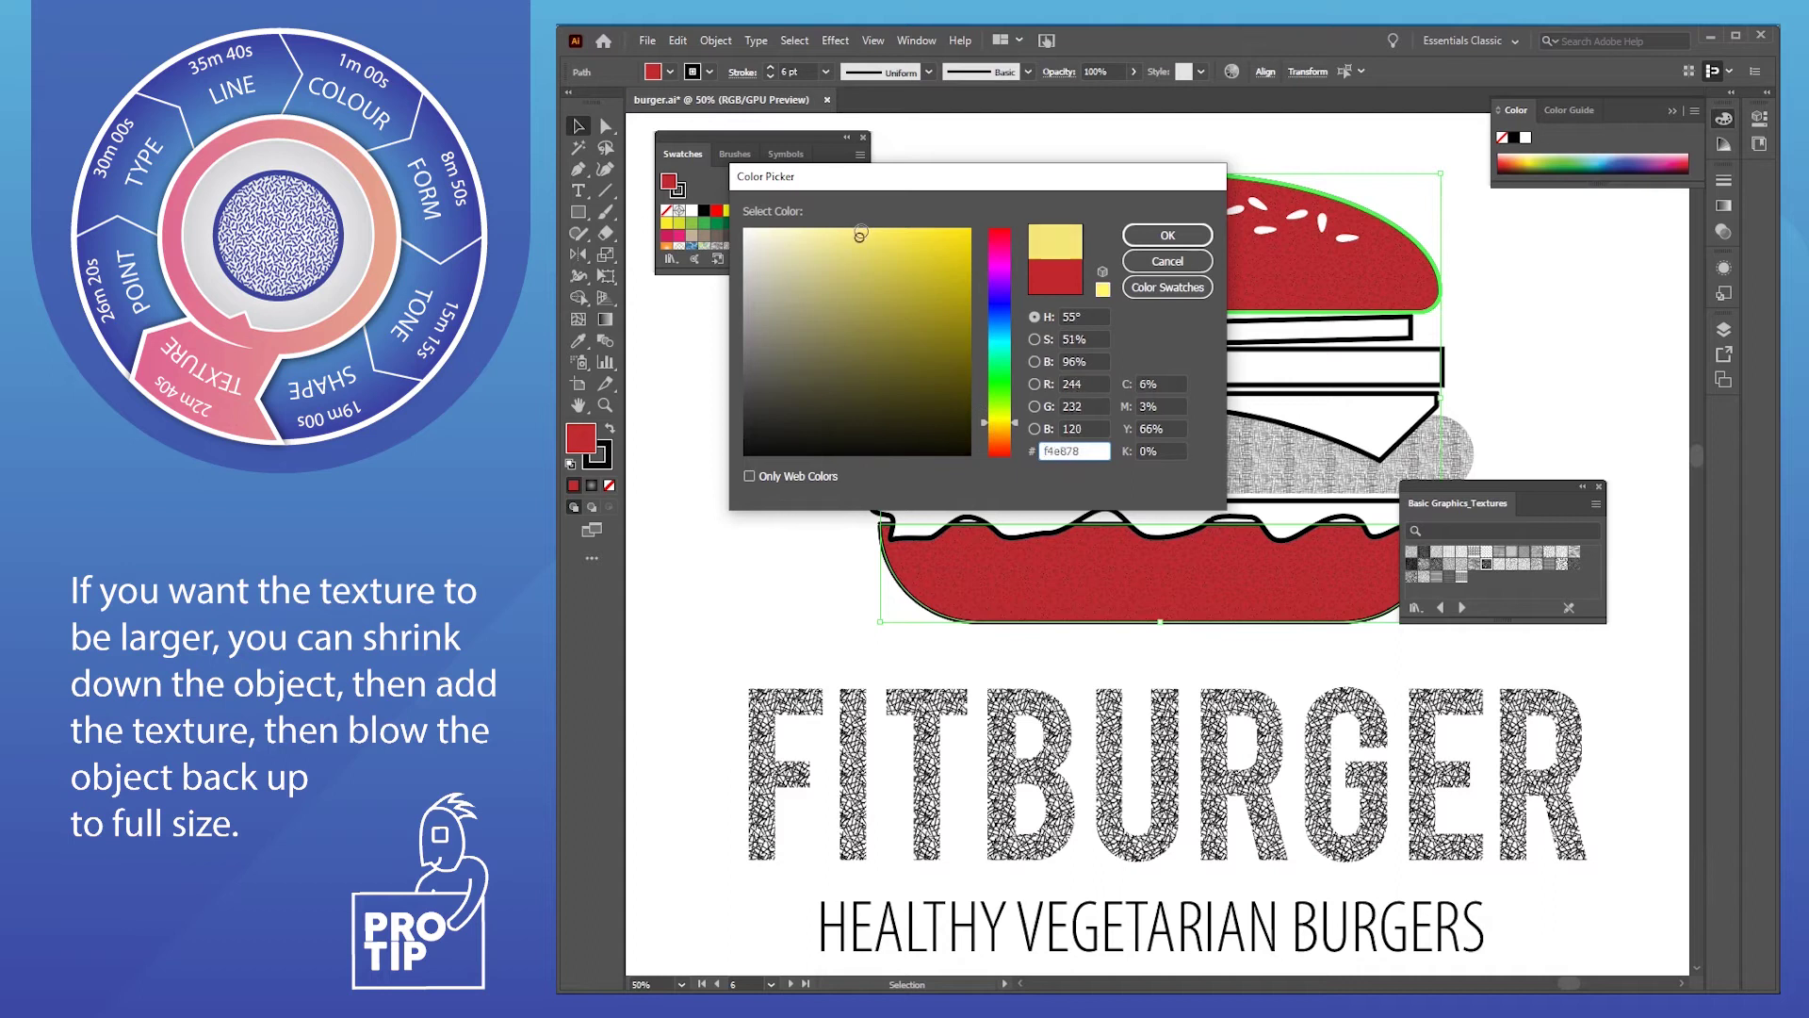
{"action": "left_click", "coordinate": [1189, 239]}
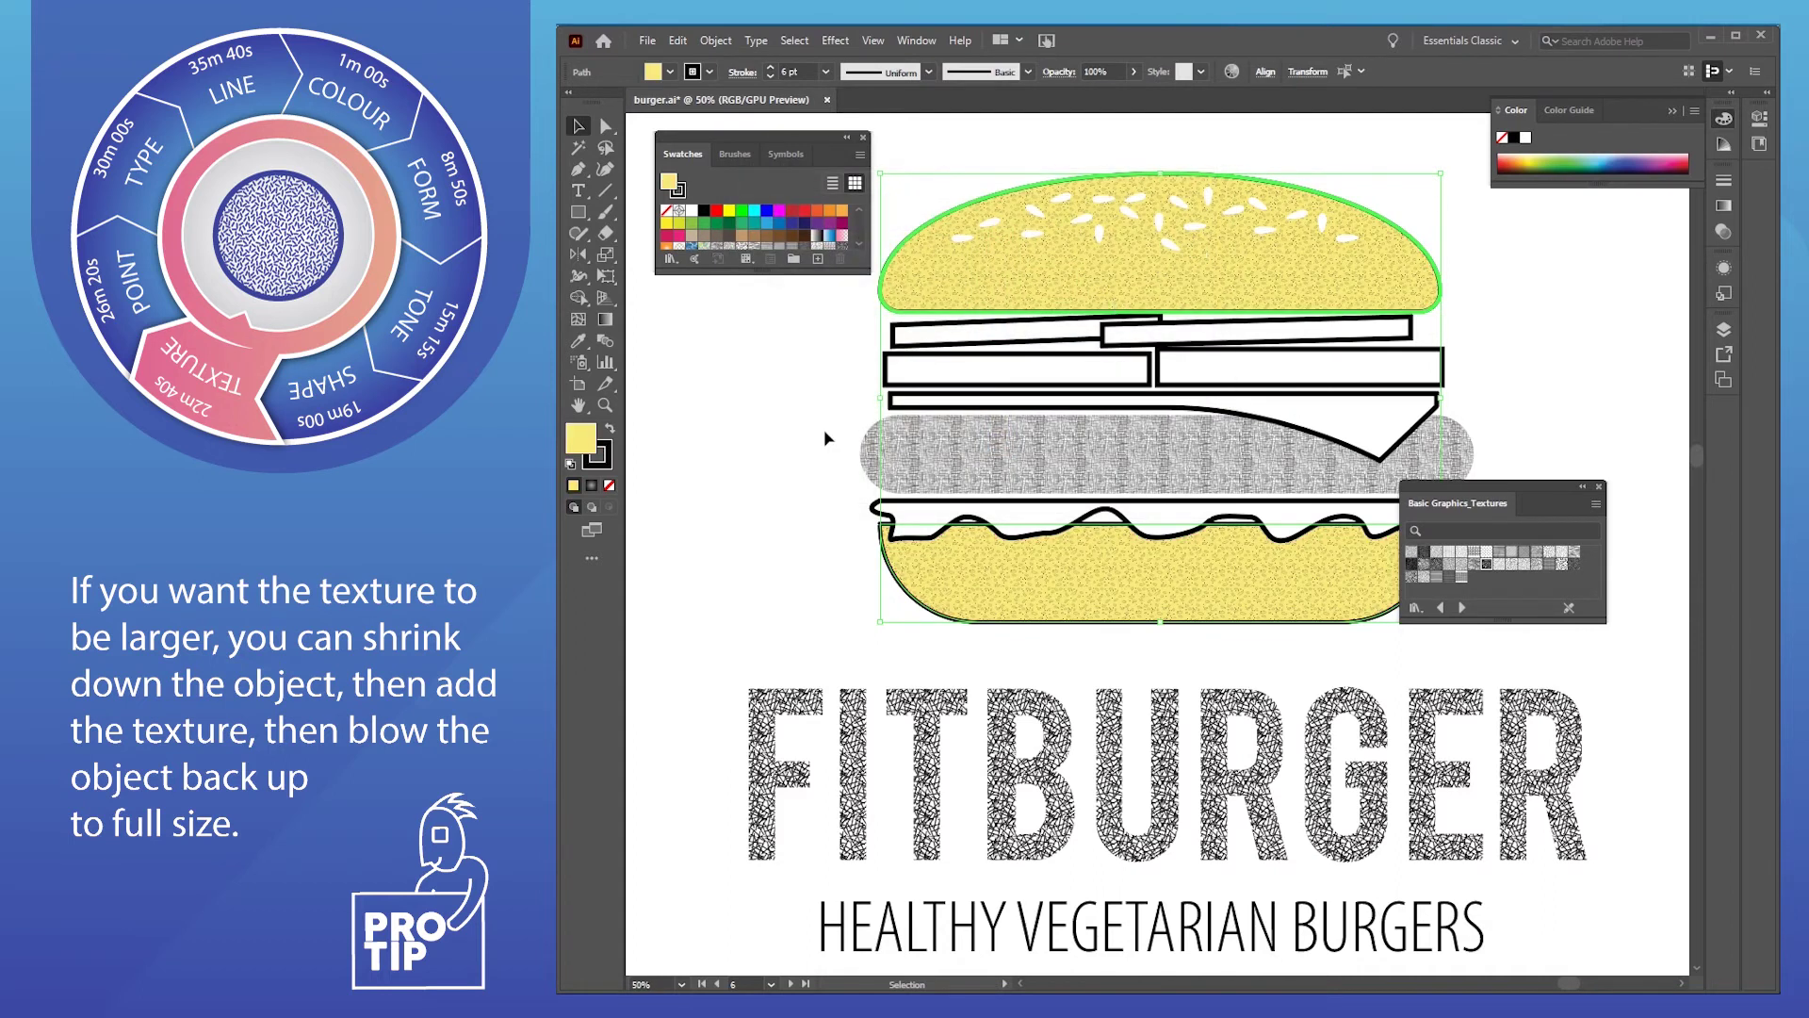
Try moving the bottom bun down-right, undo it, and reselect the bottom bun
{"action": "left_click", "coordinate": [823, 428]}
{"action": "left_click_drag", "start_coordinate": [1016, 603], "coordinate": [1042, 646]}
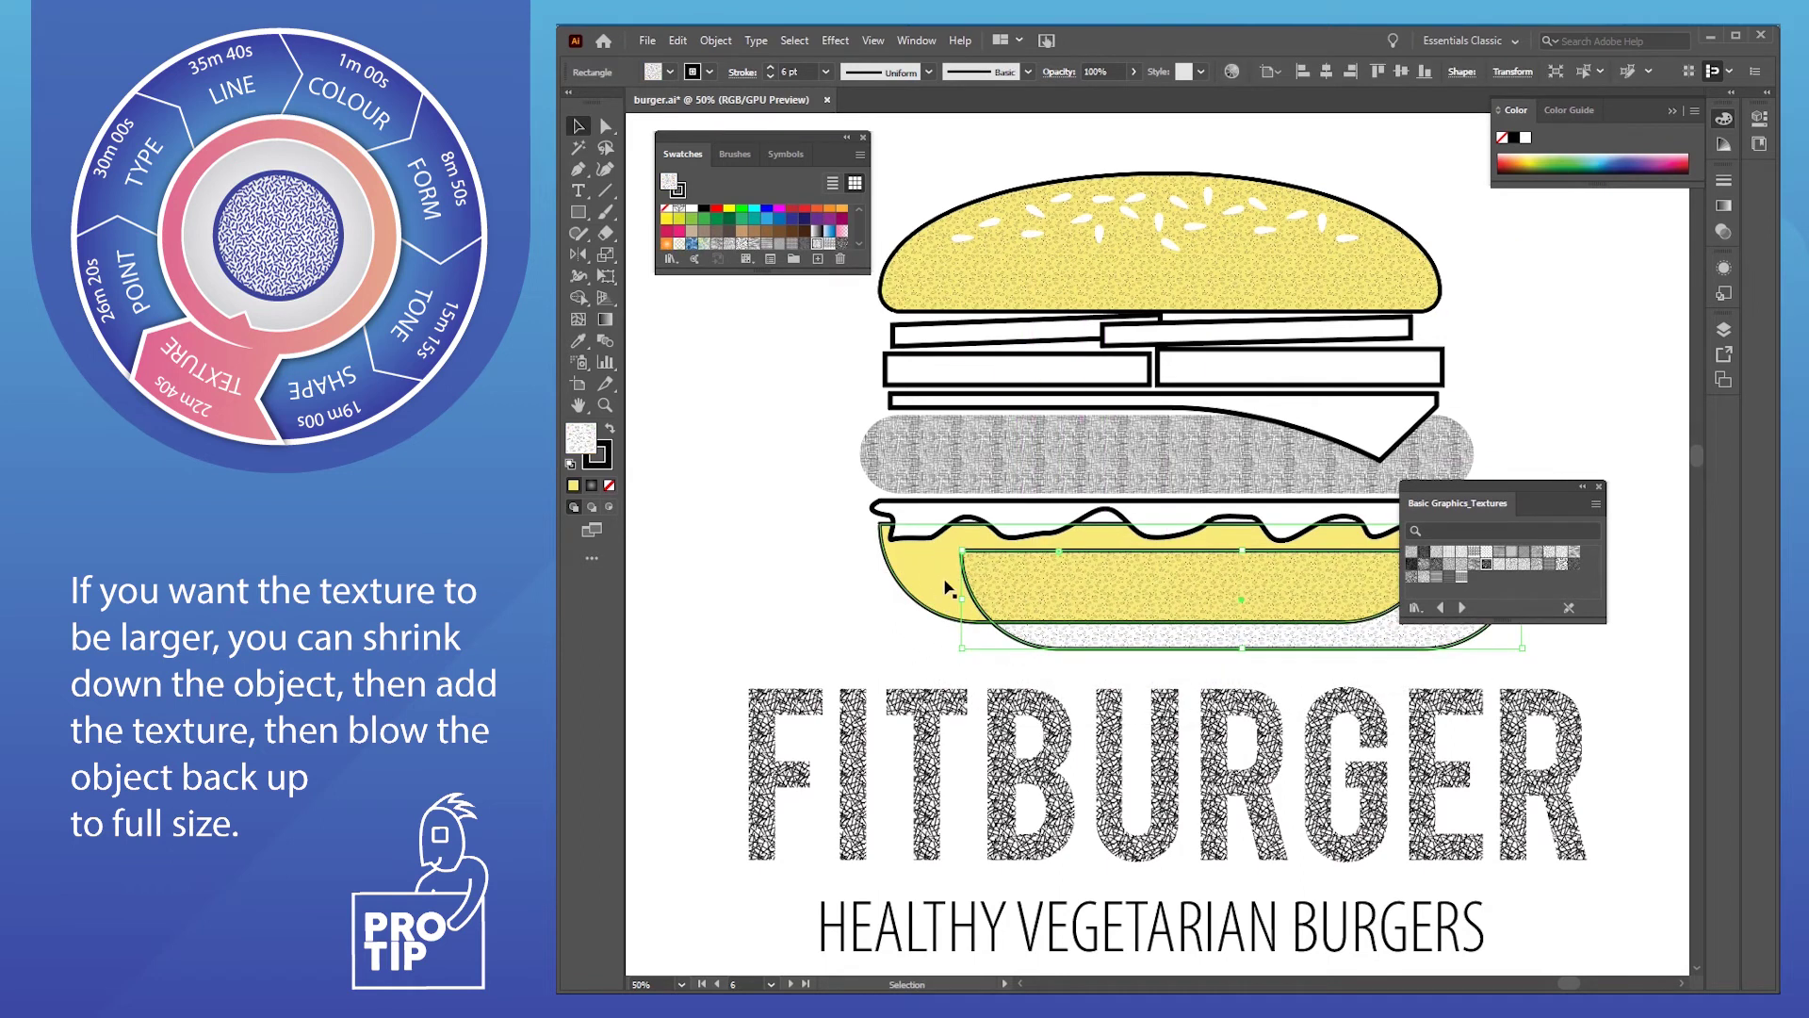
{"action": "key", "text": "ctrl+z"}
{"action": "left_click", "coordinate": [985, 602]}
{"action": "scroll", "coordinate": [1041, 598], "scroll_direction": "up", "scroll_amount": 3}
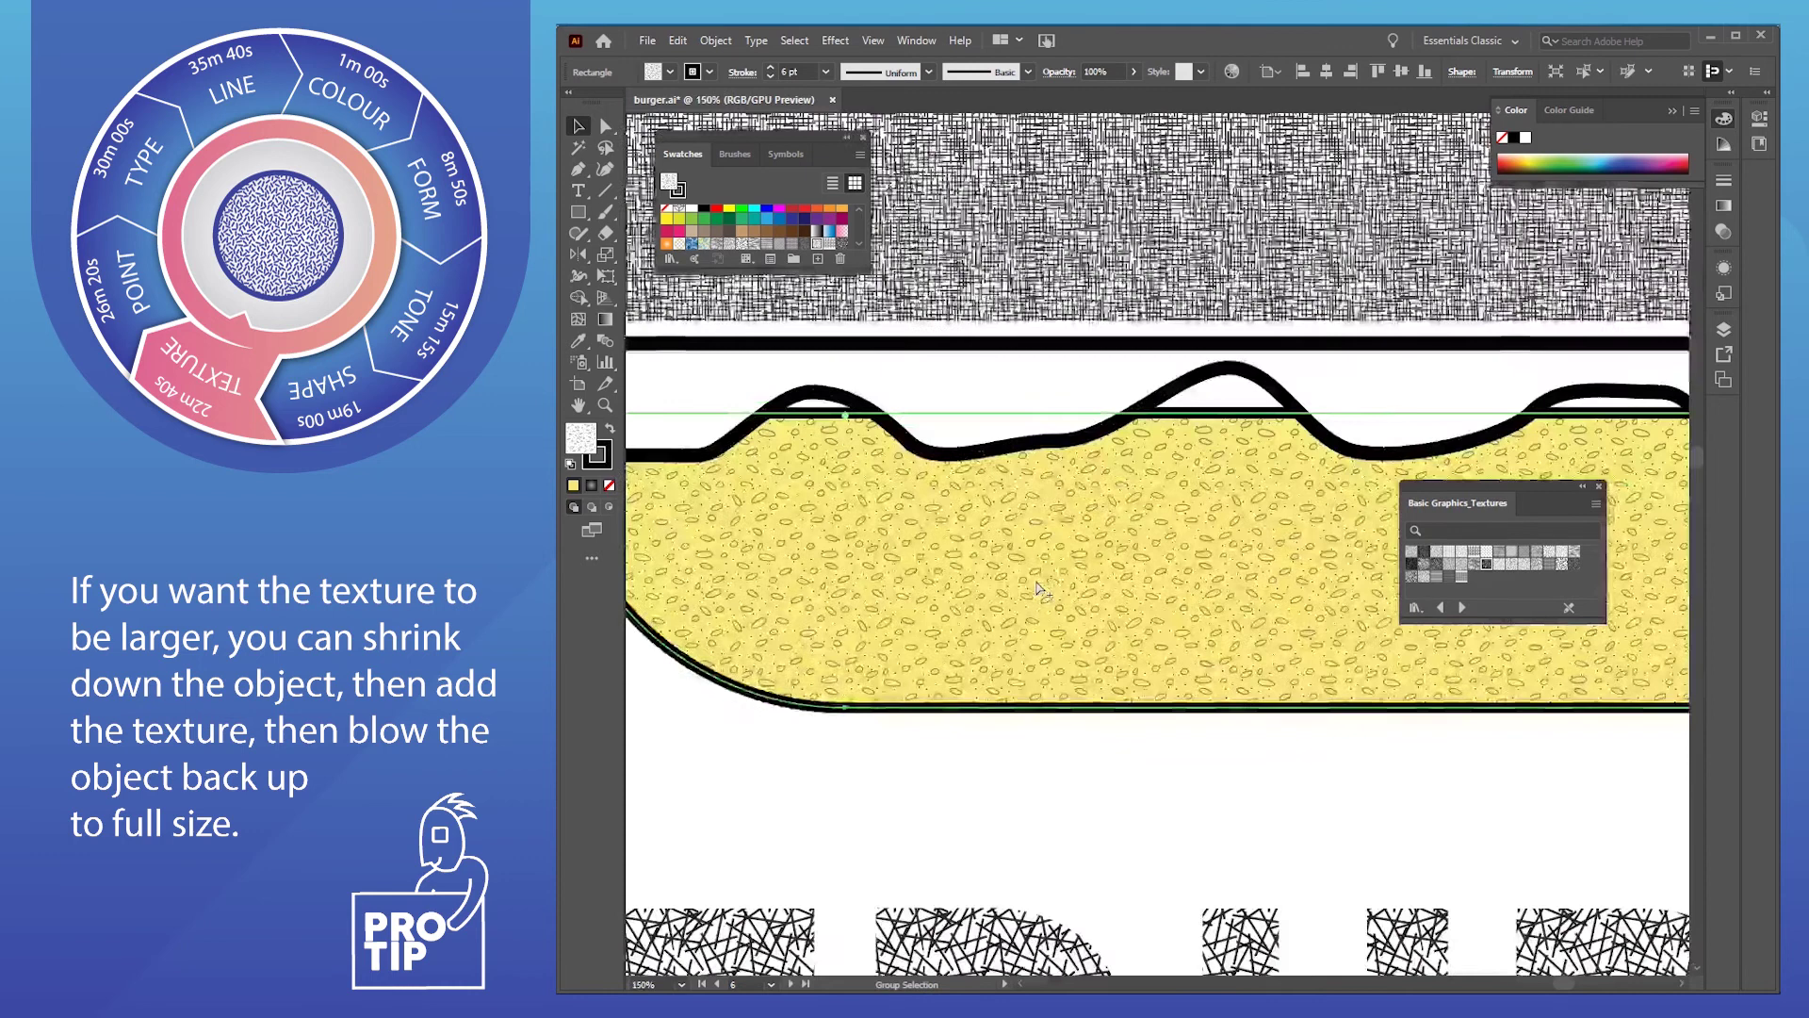
{"action": "scroll", "coordinate": [1083, 634], "scroll_direction": "down", "scroll_amount": 4}
{"action": "left_click_drag", "start_coordinate": [1082, 681], "coordinate": [1002, 788]}
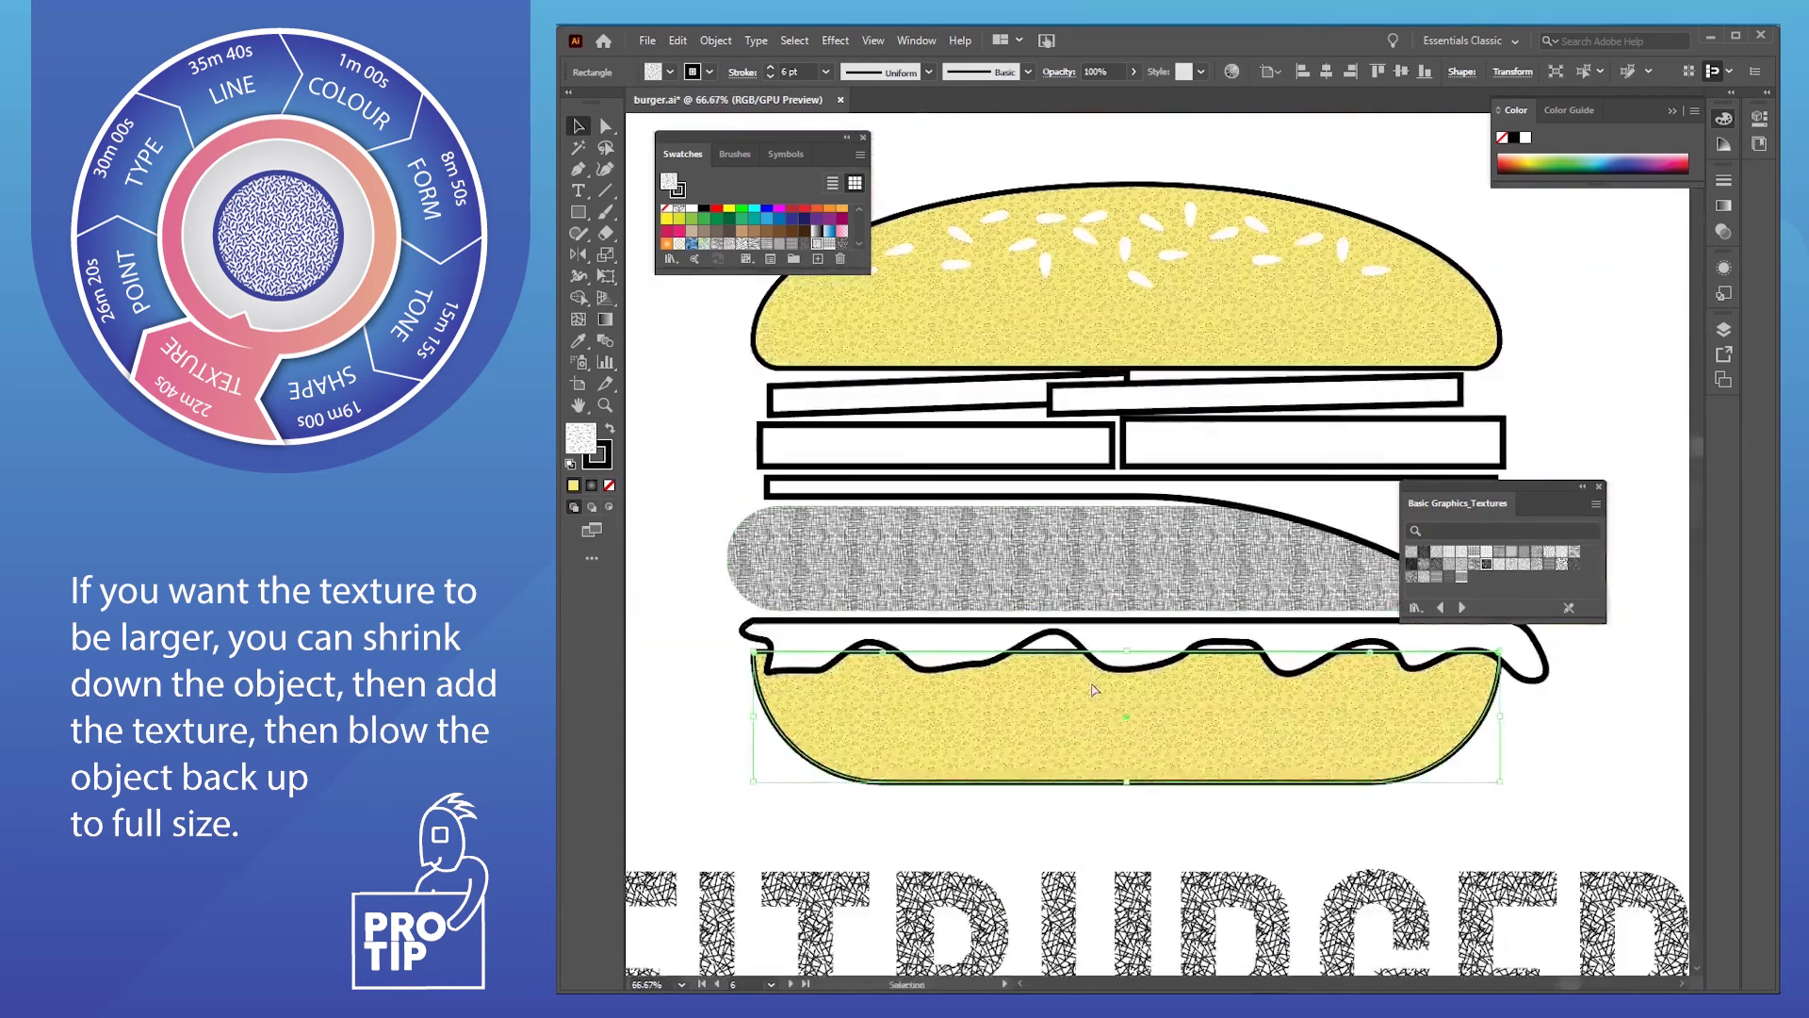
Bring the whole burger into view and select the grey patty
{"action": "left_click", "coordinate": [753, 561]}
{"action": "left_click", "coordinate": [704, 690]}
{"action": "scroll", "coordinate": [1102, 706], "scroll_direction": "up", "scroll_amount": 3}
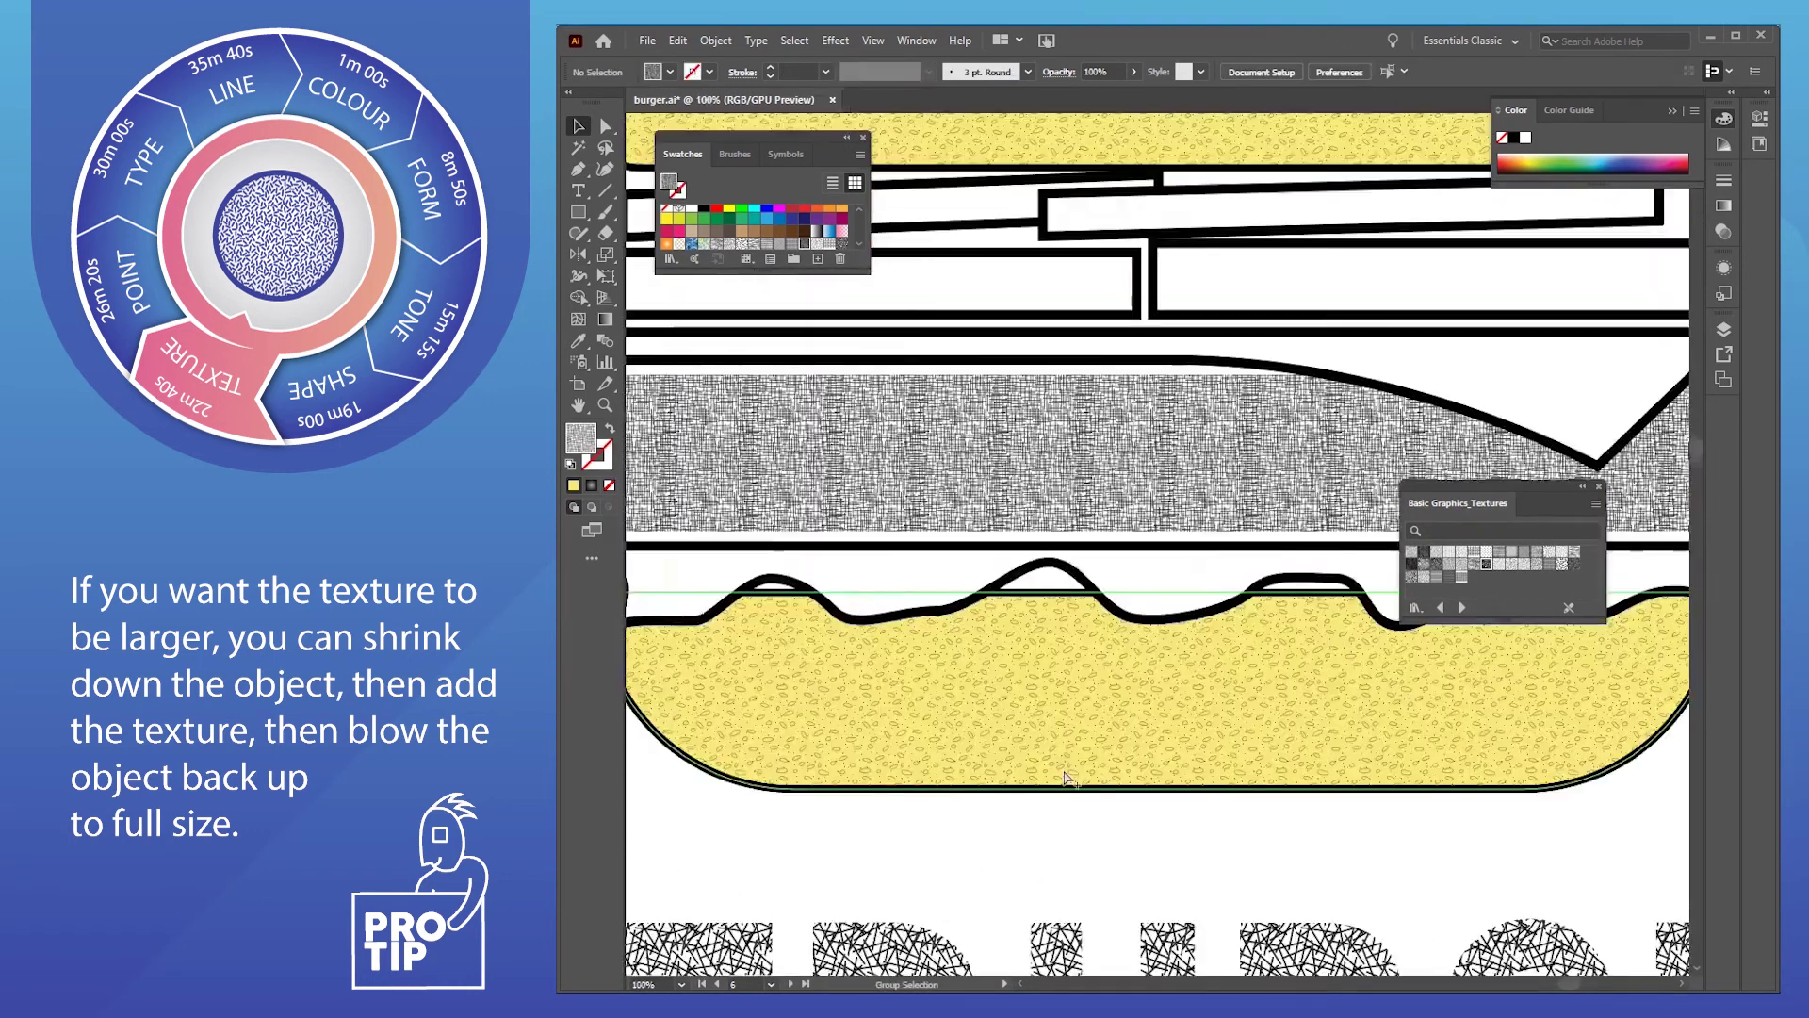
{"action": "scroll", "coordinate": [1099, 716], "scroll_direction": "down", "scroll_amount": 3}
{"action": "left_click_drag", "start_coordinate": [1101, 674], "coordinate": [1106, 767]}
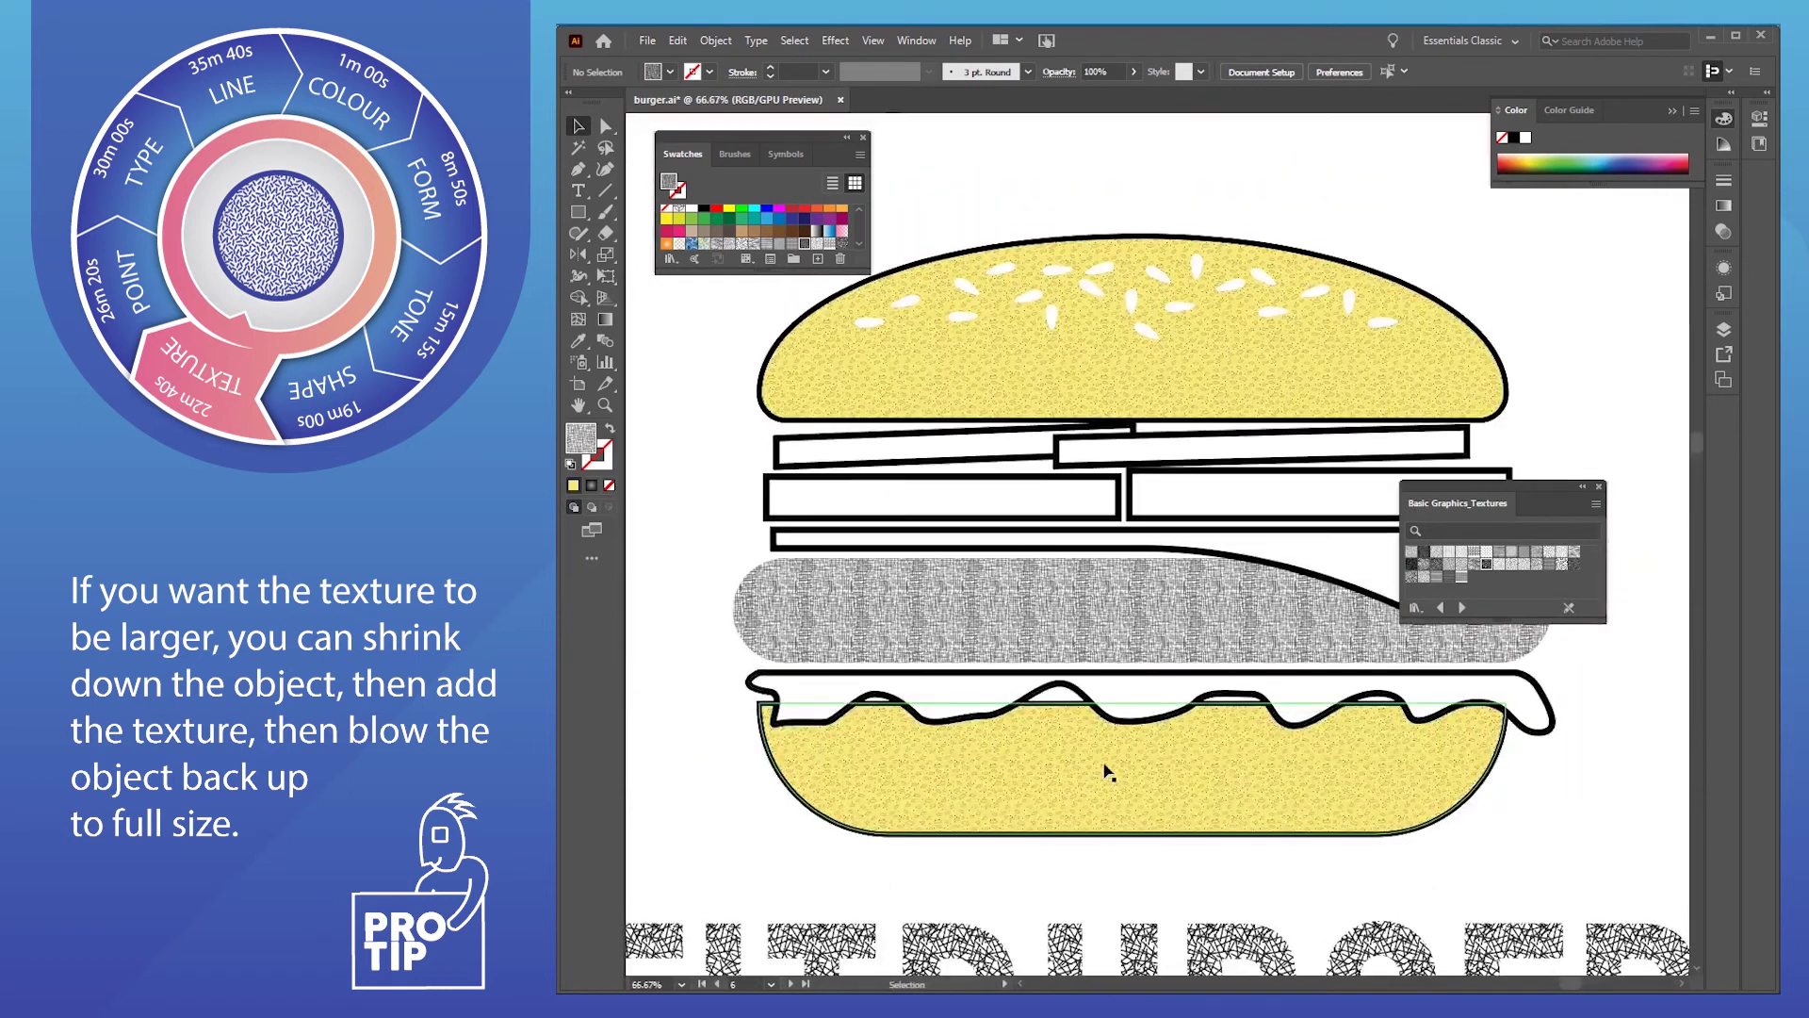
{"action": "scroll", "coordinate": [1103, 752], "scroll_direction": "down", "scroll_amount": 2}
{"action": "scroll", "coordinate": [1119, 711], "scroll_direction": "up", "scroll_amount": 2}
{"action": "left_click", "coordinate": [963, 577]}
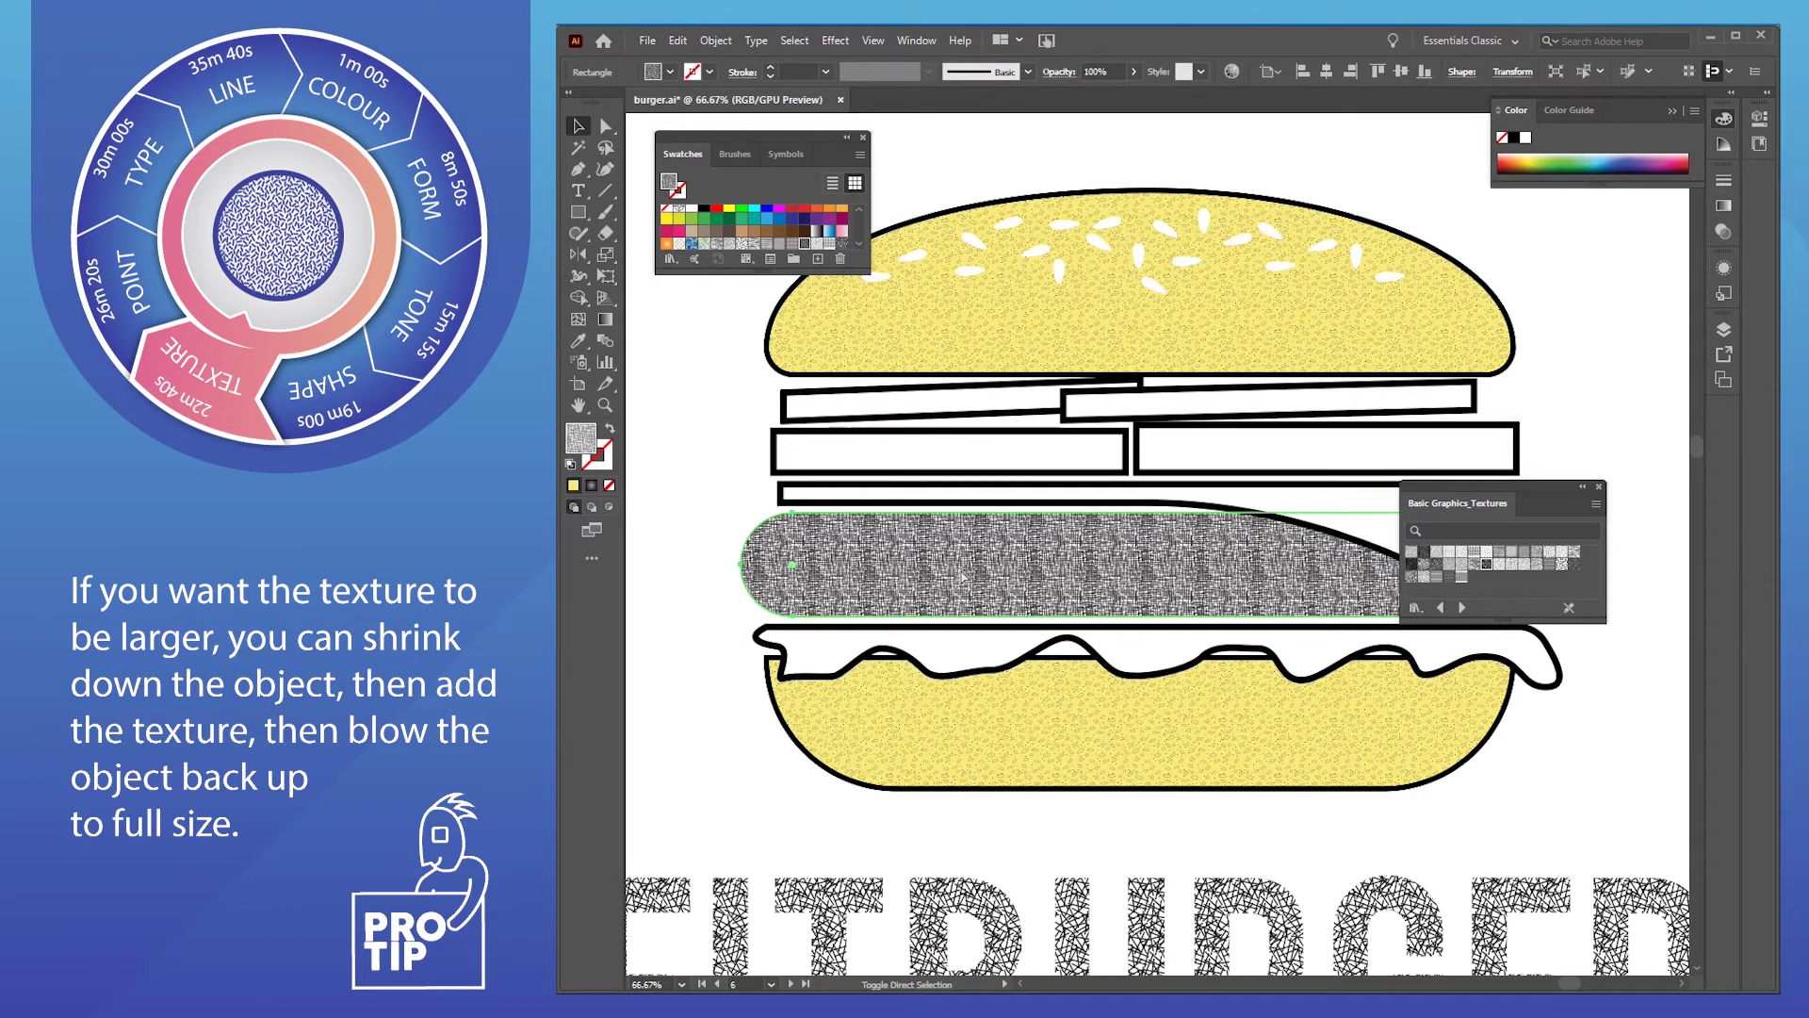
Fill the patty with a dark red from the Color Picker
{"action": "key", "text": "ctrl"}
{"action": "double_click", "coordinate": [580, 439]}
{"action": "mouse_move", "coordinate": [1005, 437]}
{"action": "left_mouse_down"}
{"action": "mouse_move", "coordinate": [1005, 452]}
{"action": "mouse_move", "coordinate": [964, 377]}
{"action": "left_mouse_up"}
{"action": "left_click", "coordinate": [1160, 237]}
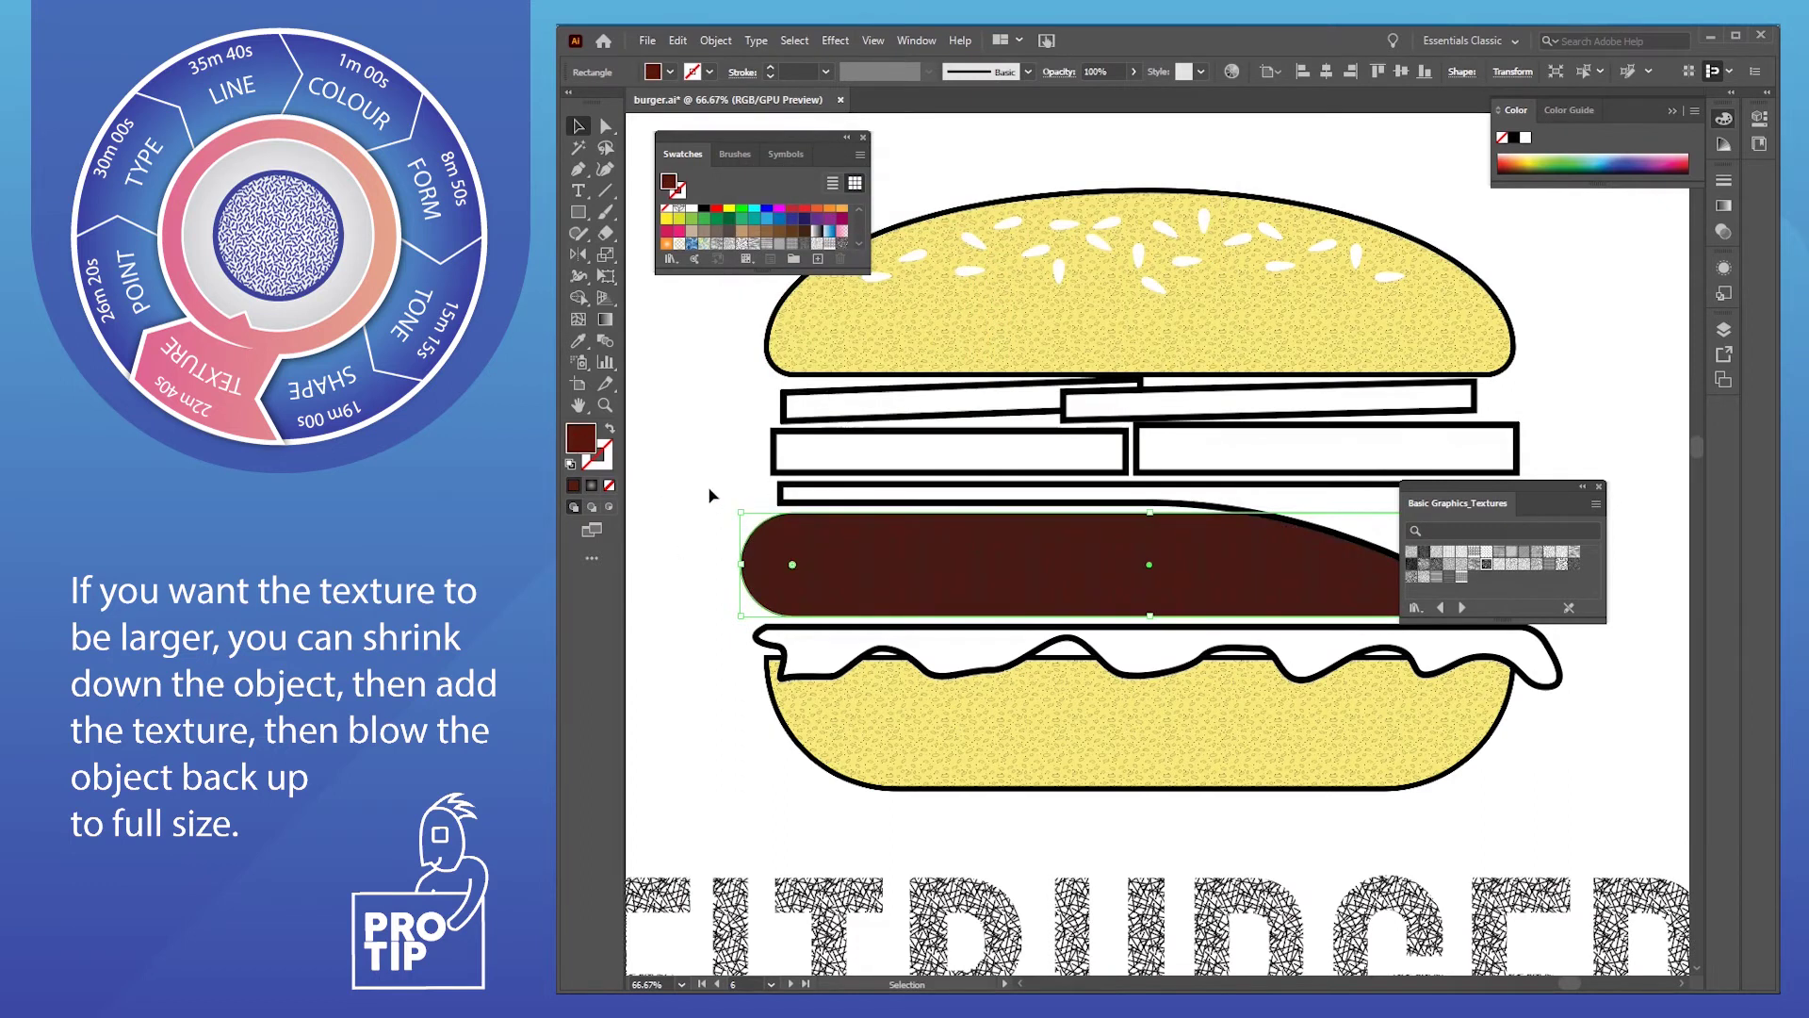
Separate the brown patty from its textured copy layer
{"action": "left_click", "coordinate": [820, 595]}
{"action": "mouse_move", "coordinate": [826, 566]}
{"action": "left_mouse_down"}
{"action": "mouse_move", "coordinate": [929, 593]}
{"action": "mouse_move", "coordinate": [896, 529]}
{"action": "mouse_move", "coordinate": [918, 551]}
{"action": "mouse_move", "coordinate": [827, 567]}
{"action": "left_mouse_up"}
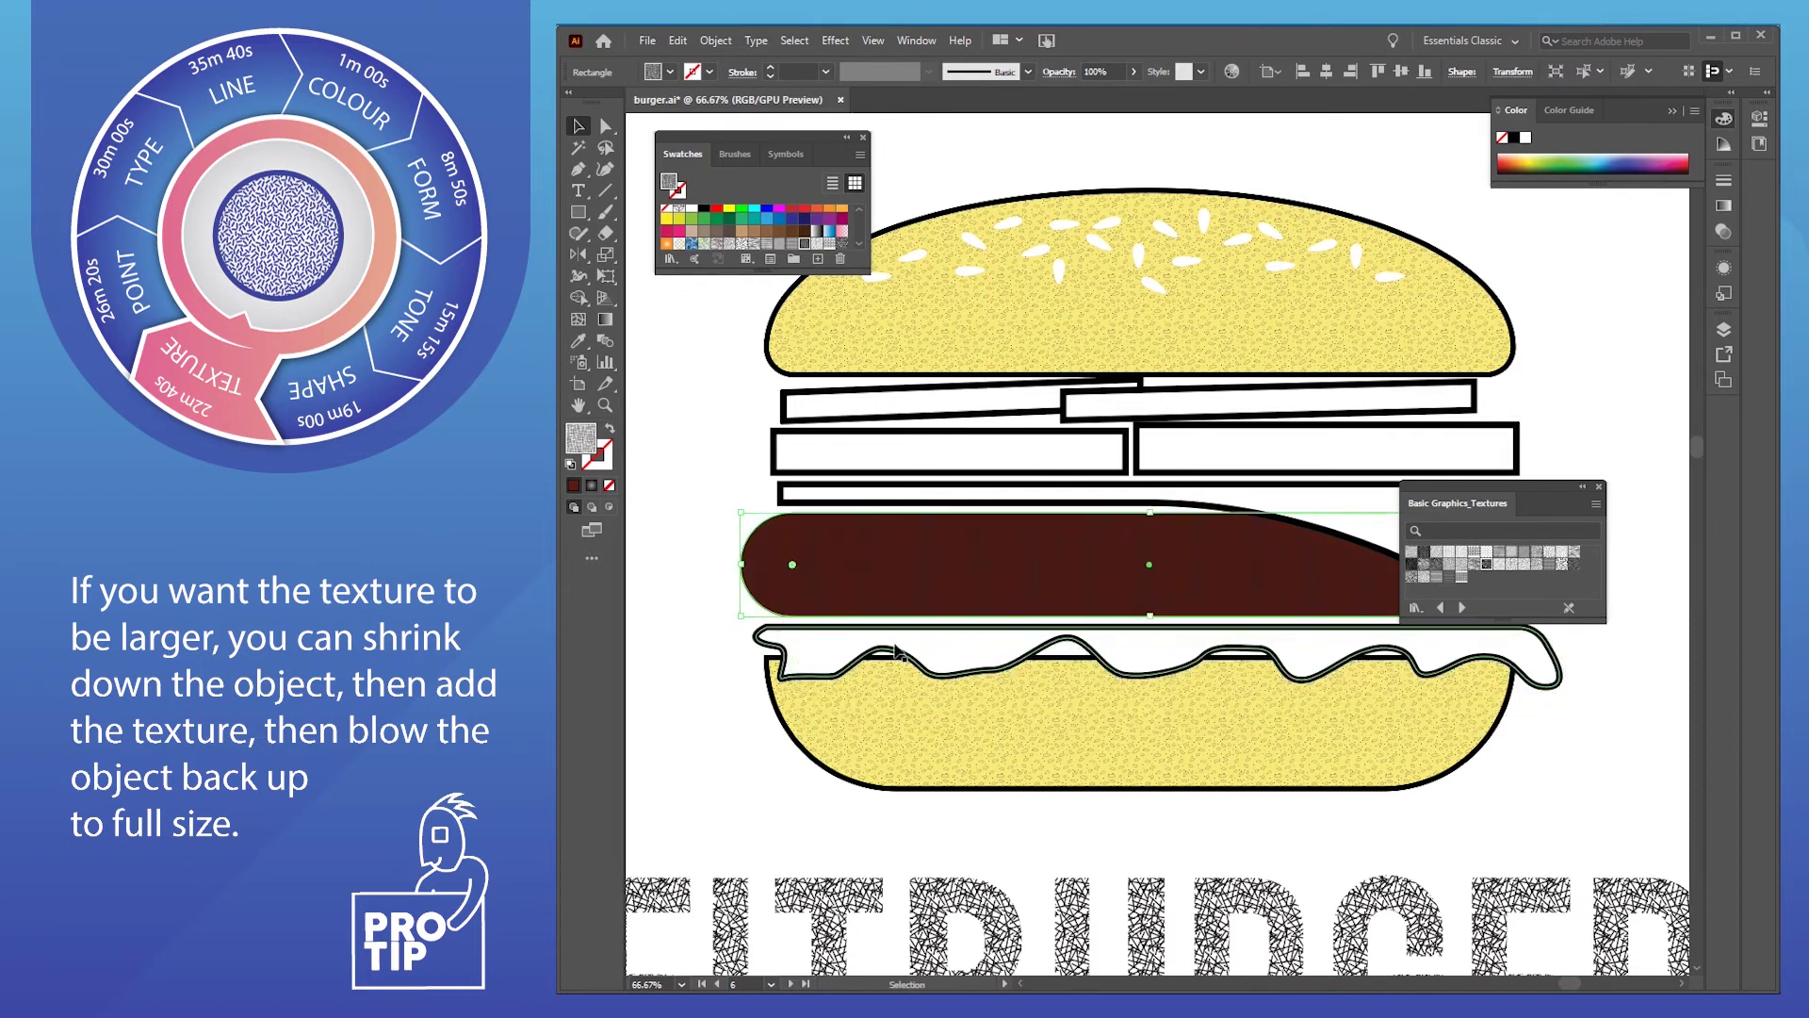
{"action": "key", "text": "a"}
{"action": "key", "text": "ctrl+shift+a"}
{"action": "key", "text": "v"}
{"action": "mouse_move", "coordinate": [896, 582]}
{"action": "left_mouse_down"}
{"action": "mouse_move", "coordinate": [900, 603]}
{"action": "mouse_move", "coordinate": [782, 730]}
{"action": "mouse_move", "coordinate": [889, 625]}
{"action": "mouse_move", "coordinate": [891, 581]}
{"action": "left_mouse_up"}
Change the patty fill to a brighter red-brown and view the whole logo
{"action": "double_click", "coordinate": [586, 446]}
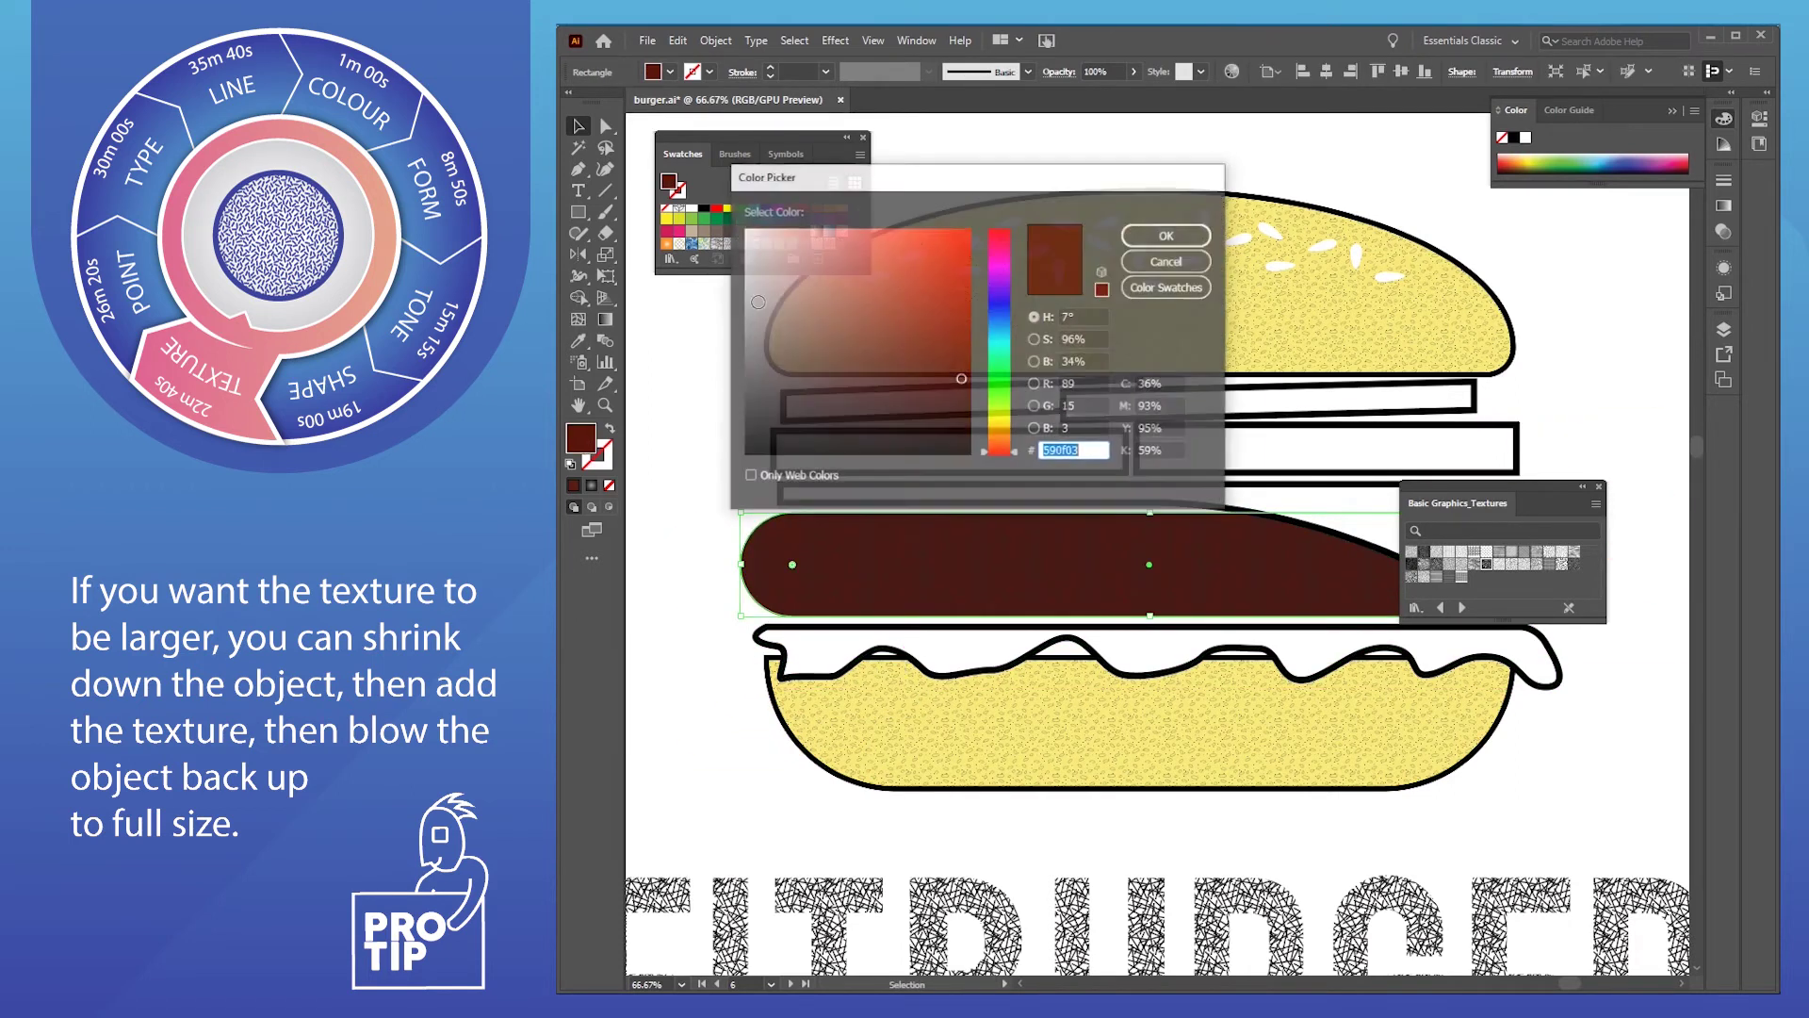
{"action": "left_click", "coordinate": [930, 333]}
{"action": "left_click", "coordinate": [1168, 235]}
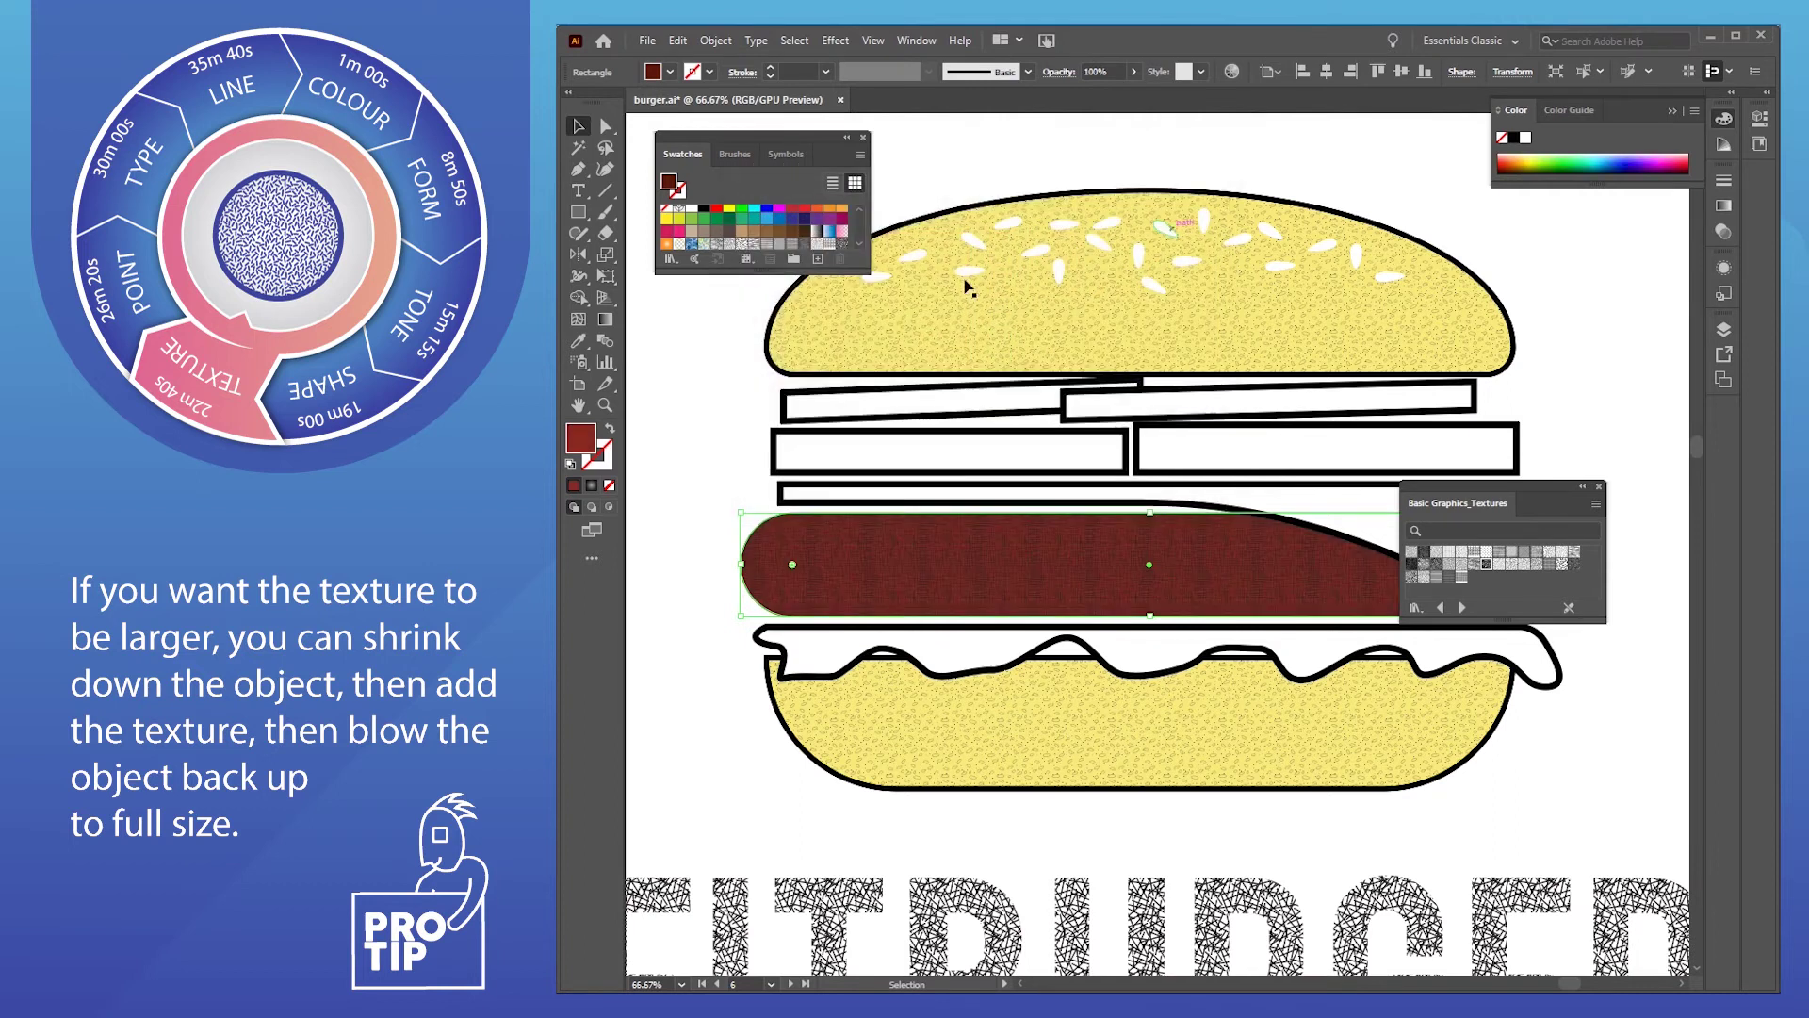
{"action": "left_click", "coordinate": [695, 518]}
{"action": "scroll", "coordinate": [1066, 569], "scroll_direction": "up", "scroll_amount": 2}
{"action": "scroll", "coordinate": [1065, 569], "scroll_direction": "up", "scroll_amount": 2}
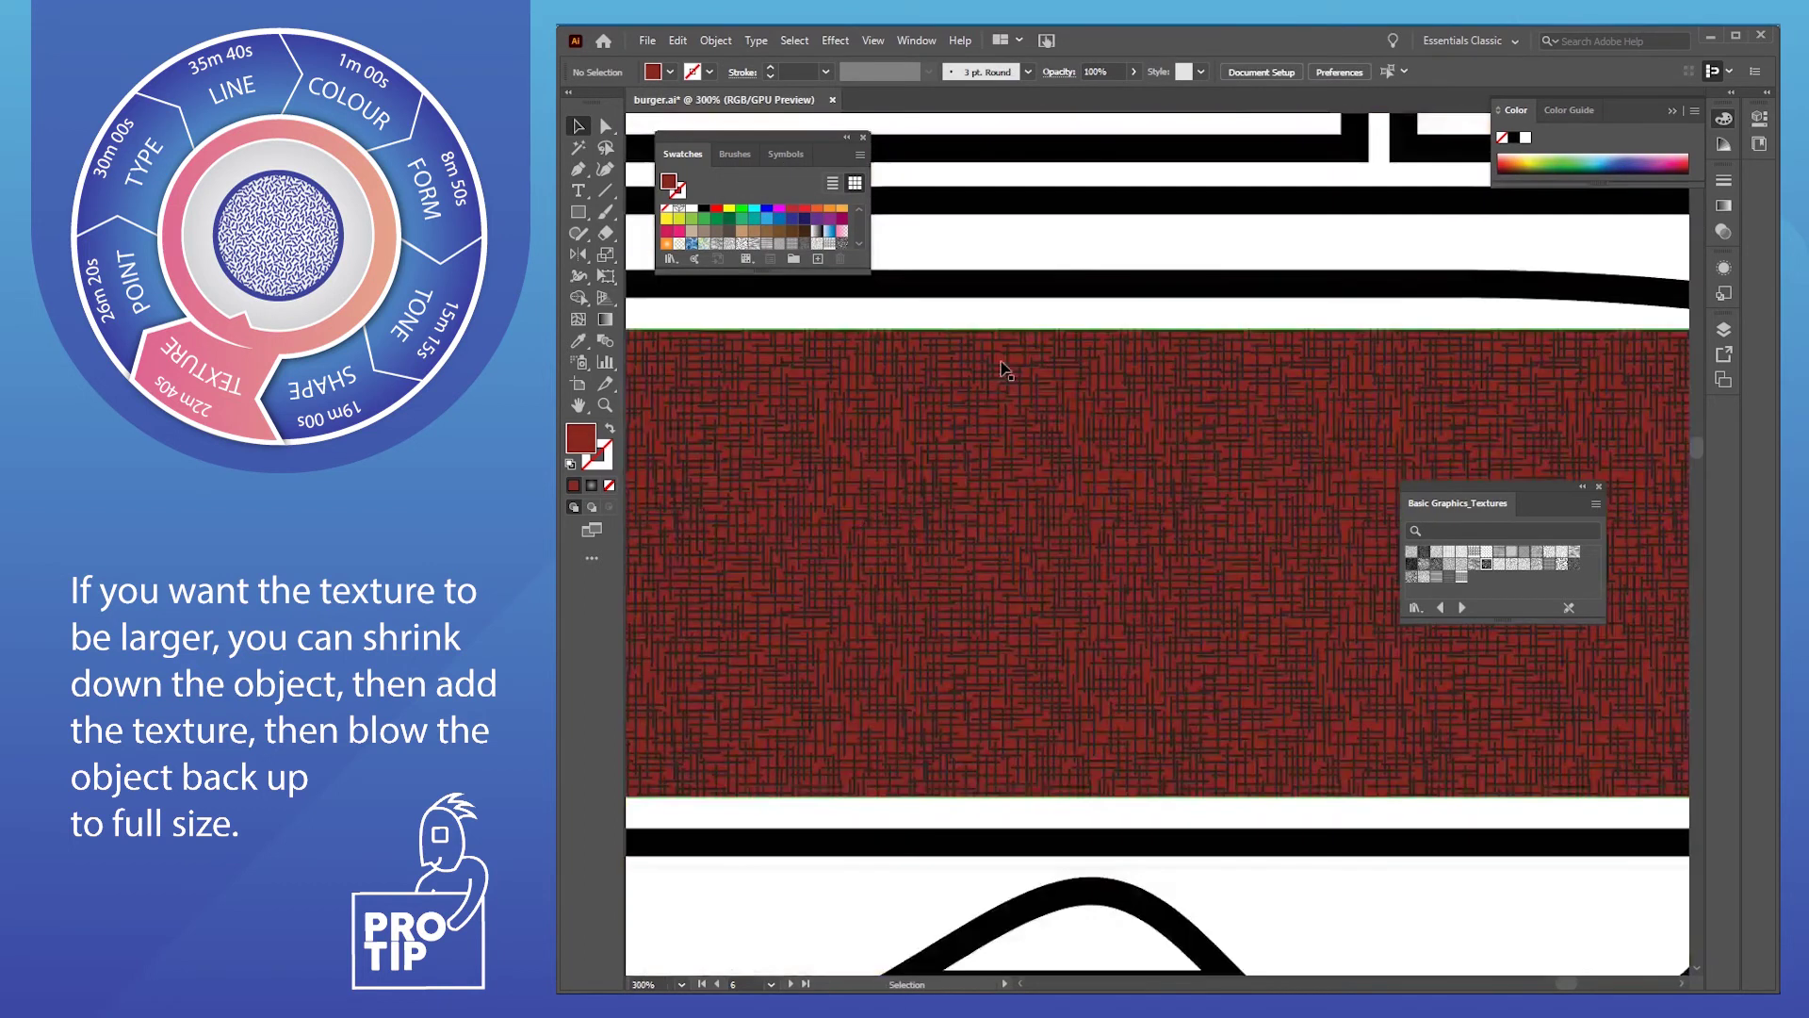
{"action": "scroll", "coordinate": [1083, 618], "scroll_direction": "down", "scroll_amount": 4}
{"action": "scroll", "coordinate": [1058, 606], "scroll_direction": "down", "scroll_amount": 1}
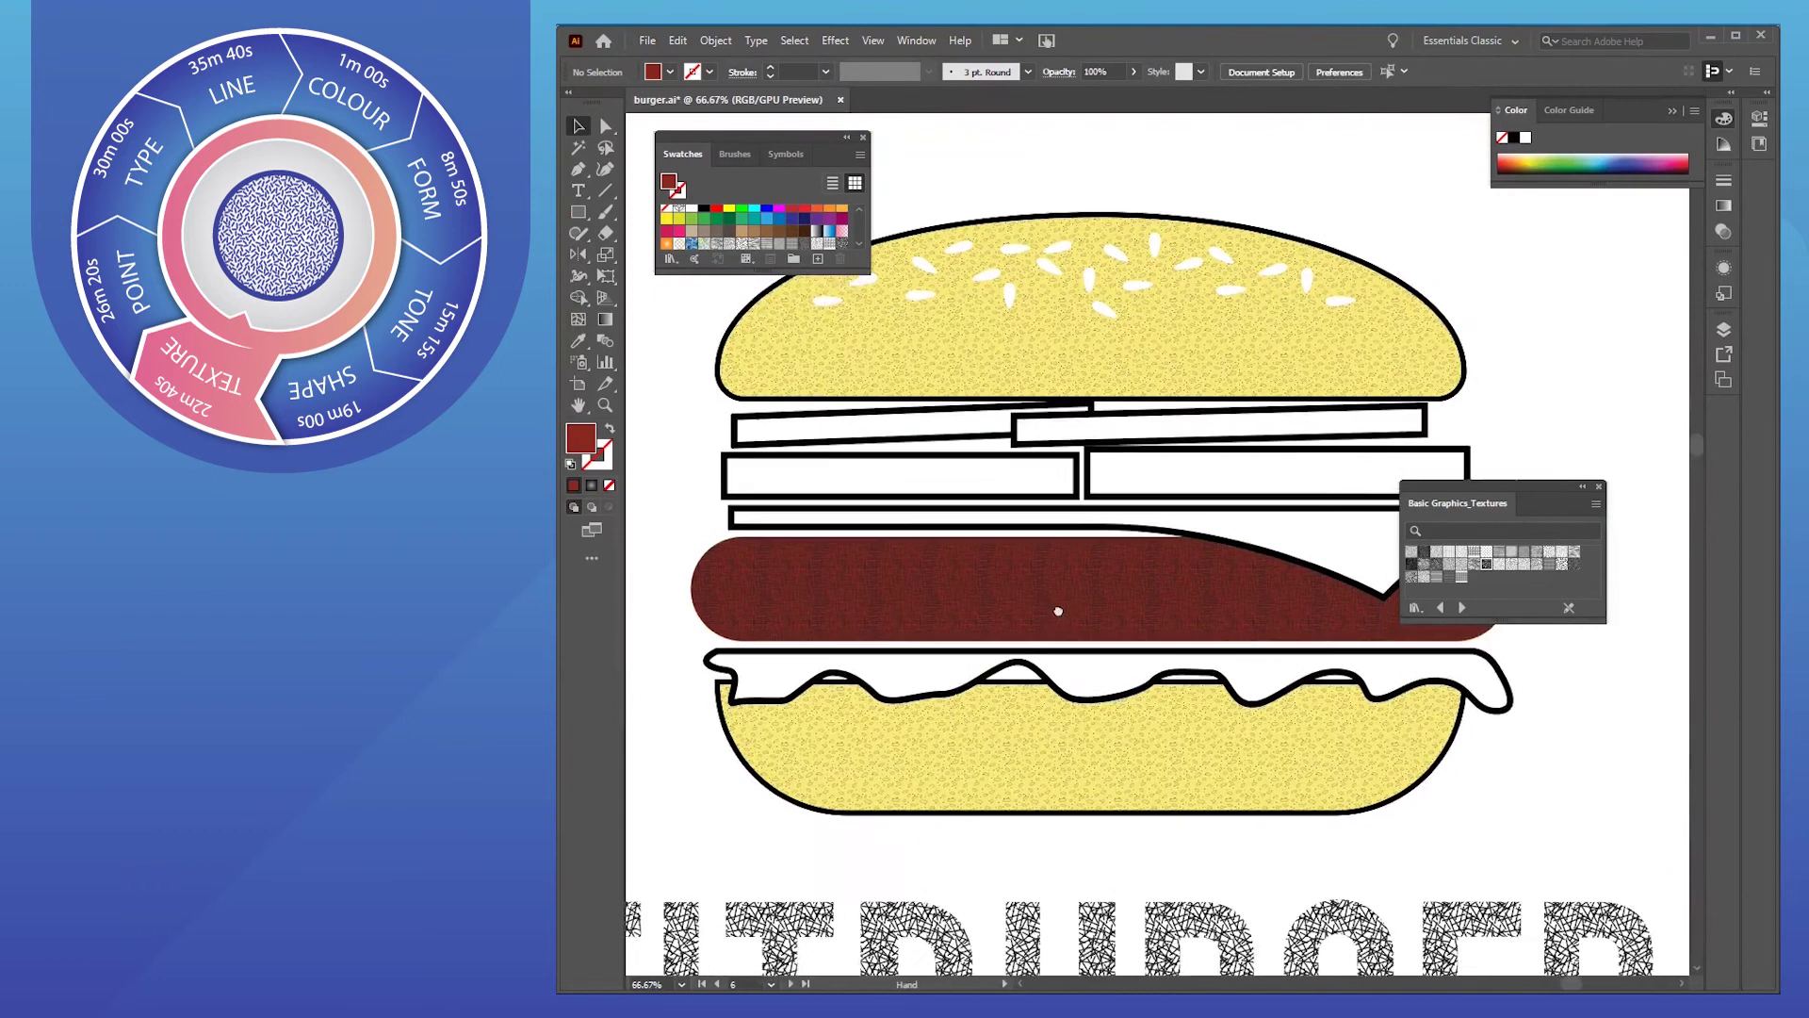
{"action": "scroll", "coordinate": [1216, 307], "scroll_direction": "up", "scroll_amount": 2}
{"action": "scroll", "coordinate": [1216, 307], "scroll_direction": "down", "scroll_amount": 4}
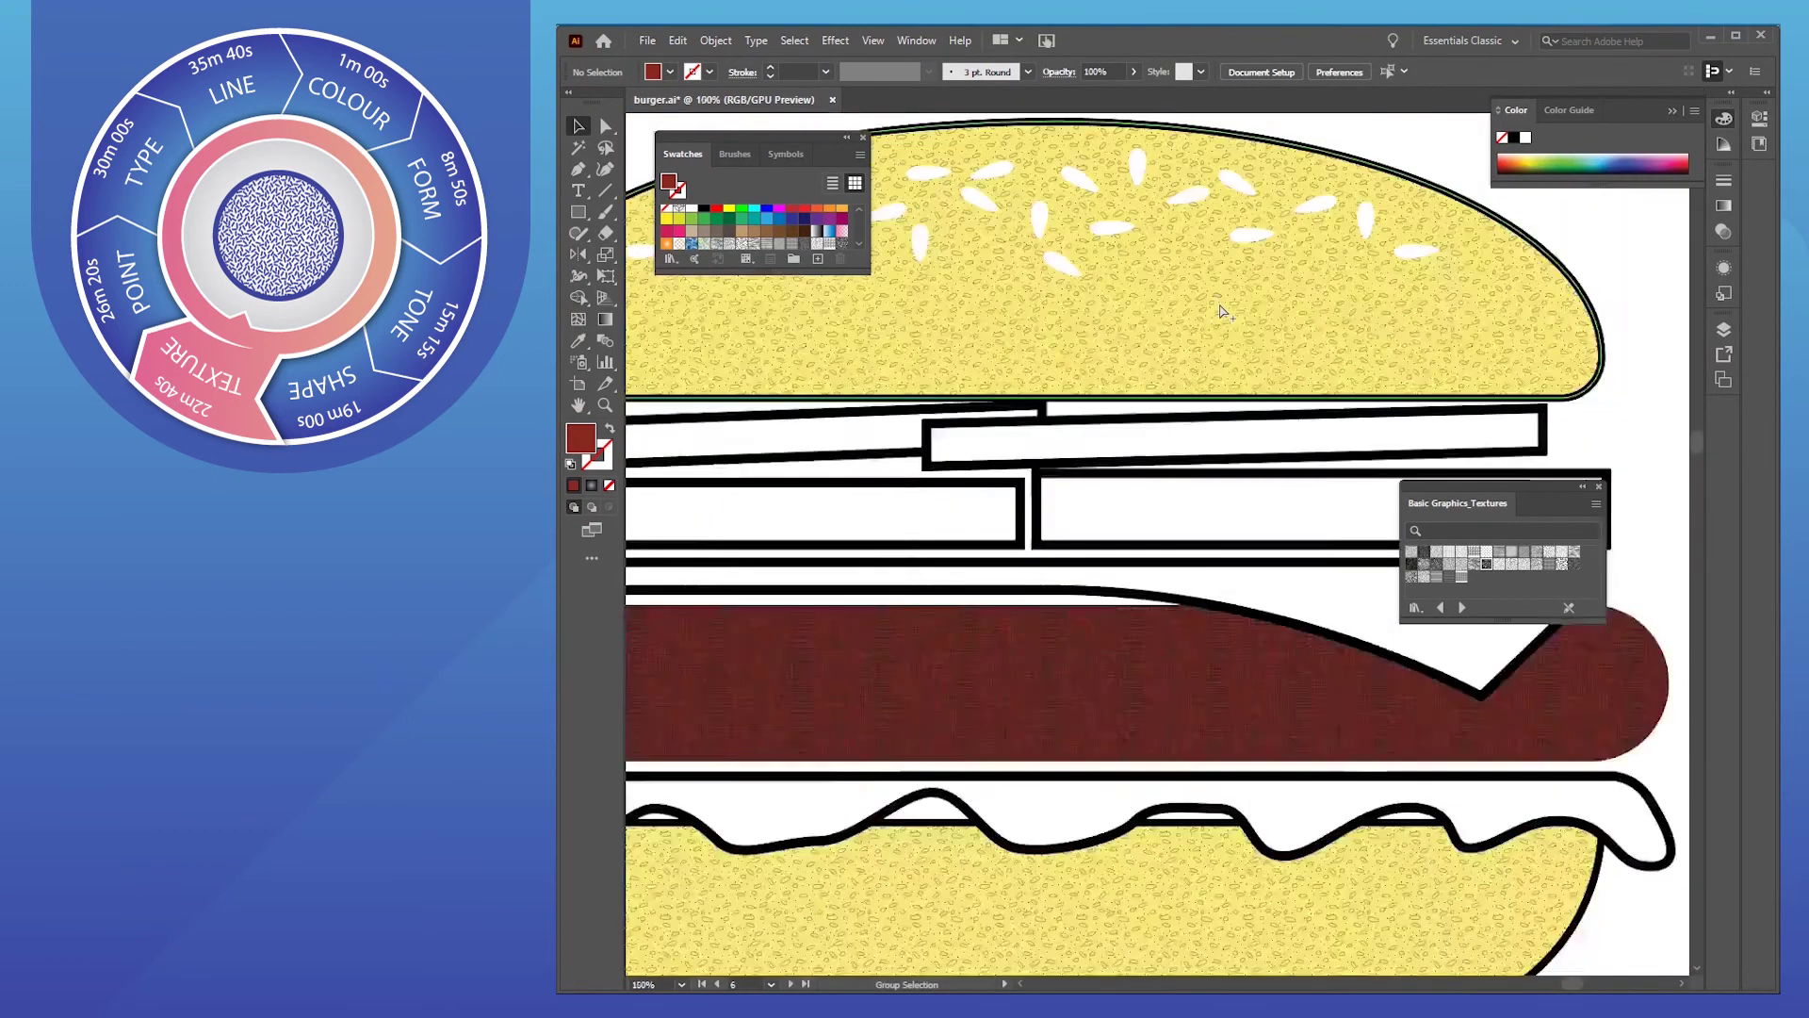
{"action": "left_click_drag", "start_coordinate": [1171, 472], "coordinate": [1163, 419]}
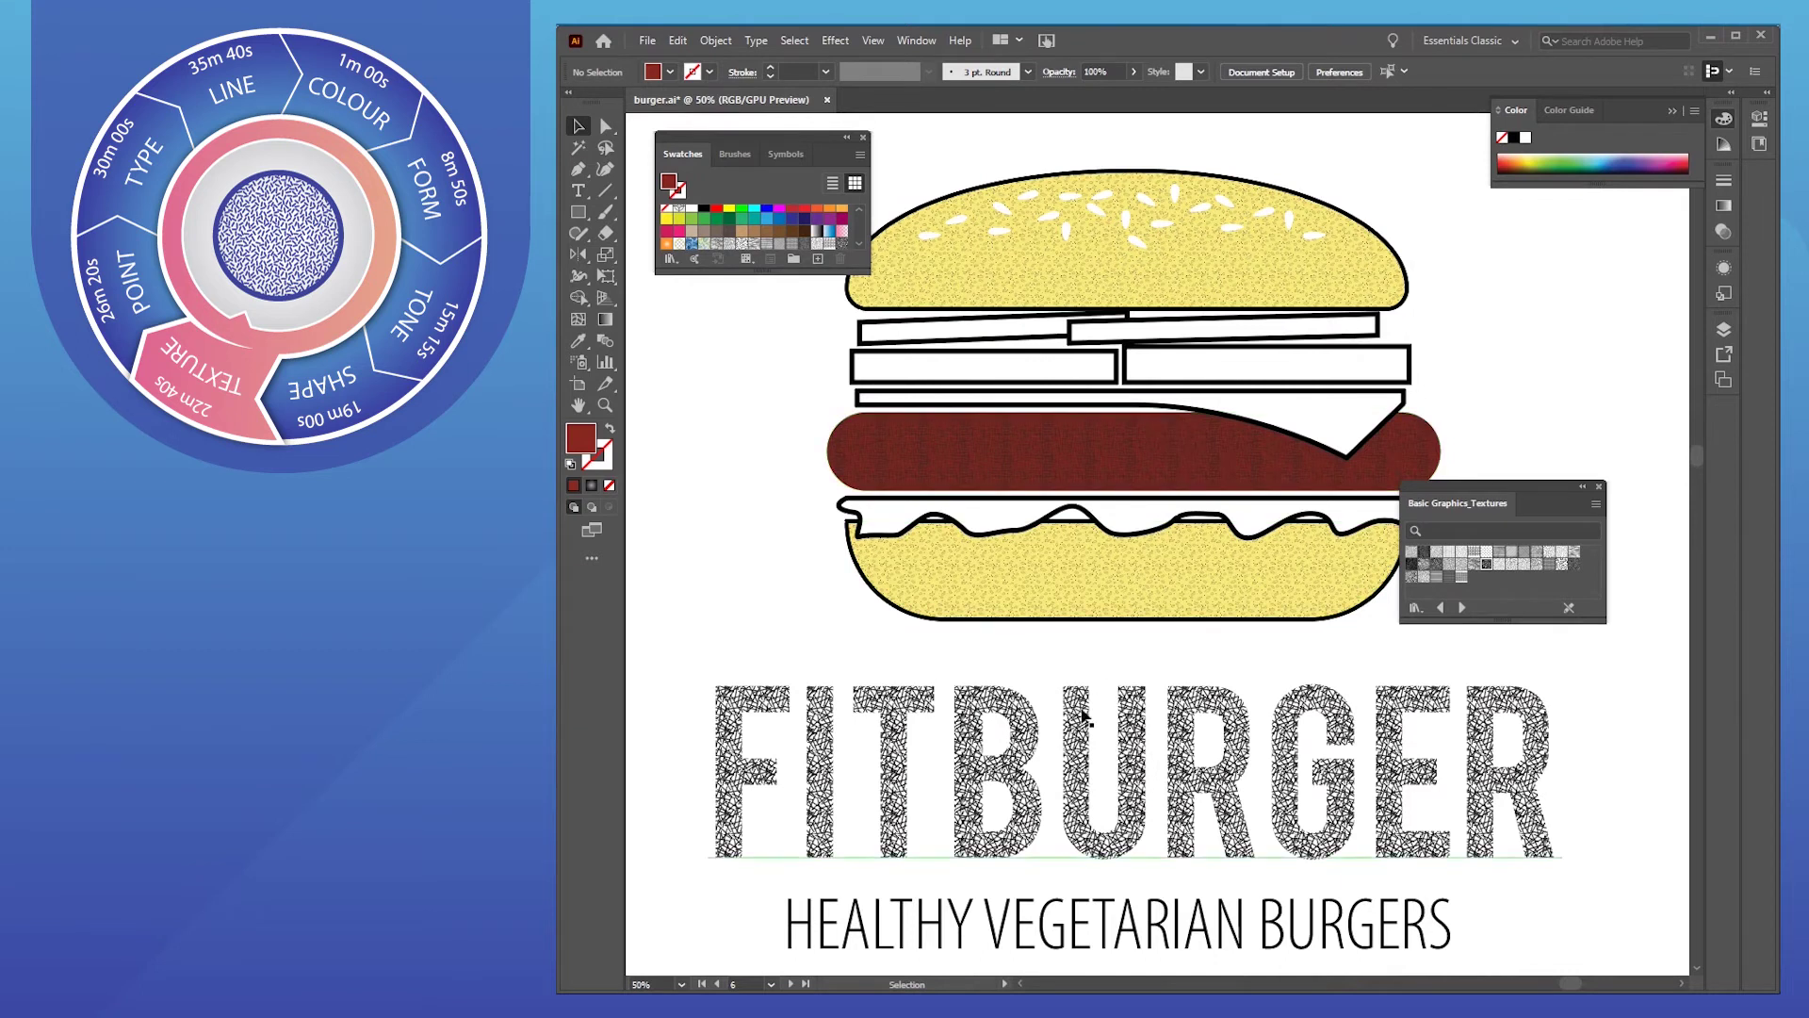
Fill the FITBURGER text with red
{"action": "left_click", "coordinate": [1067, 751]}
{"action": "key", "text": "a"}
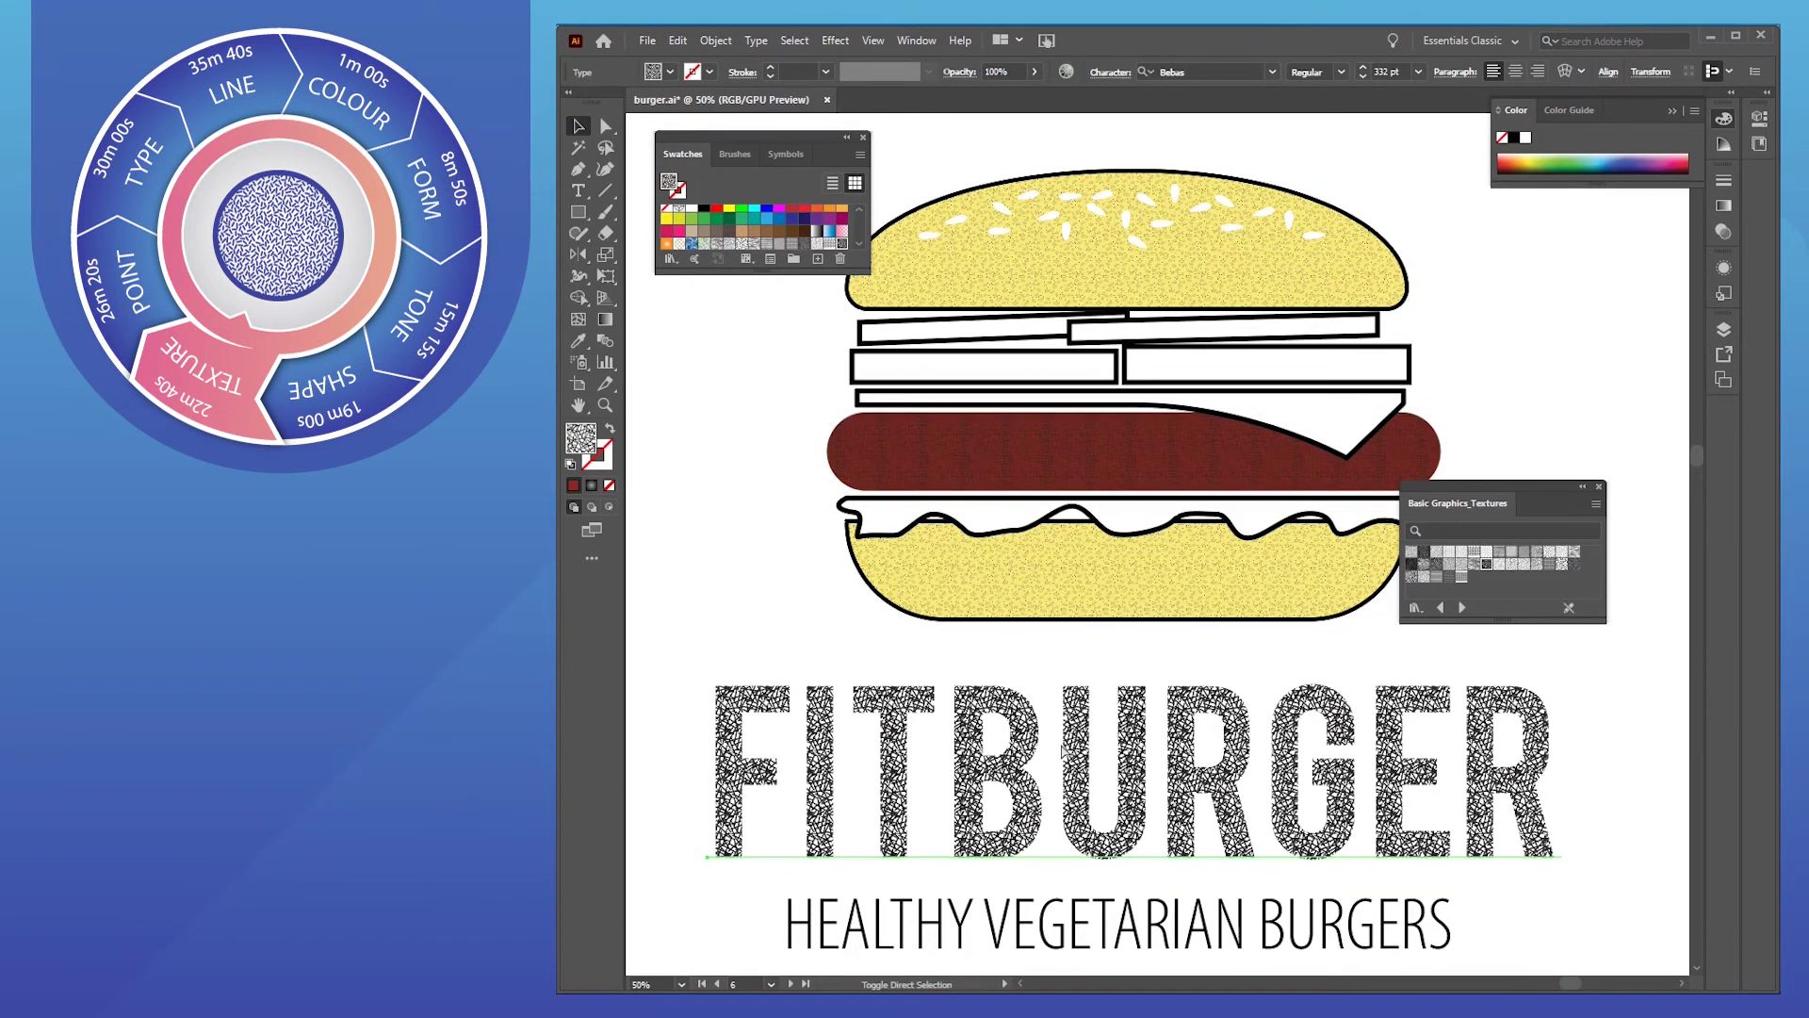
{"action": "key", "text": "v"}
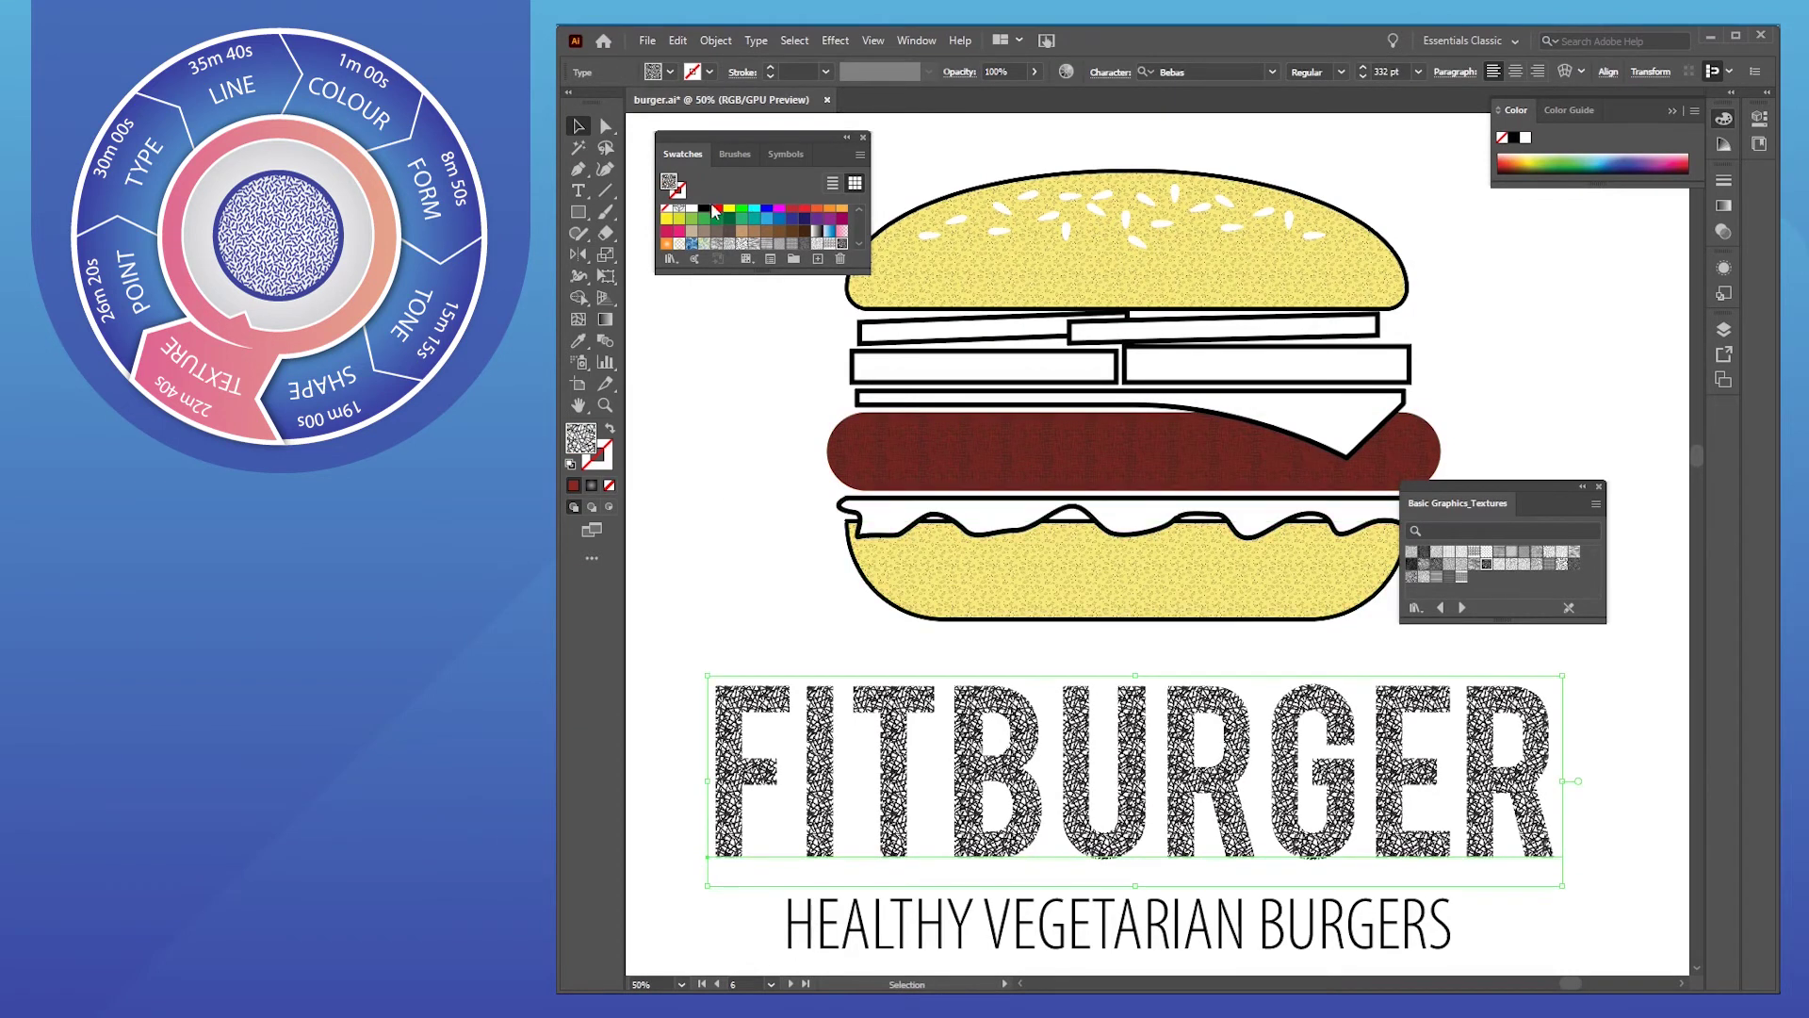
{"action": "left_click", "coordinate": [716, 211]}
{"action": "left_click", "coordinate": [750, 575]}
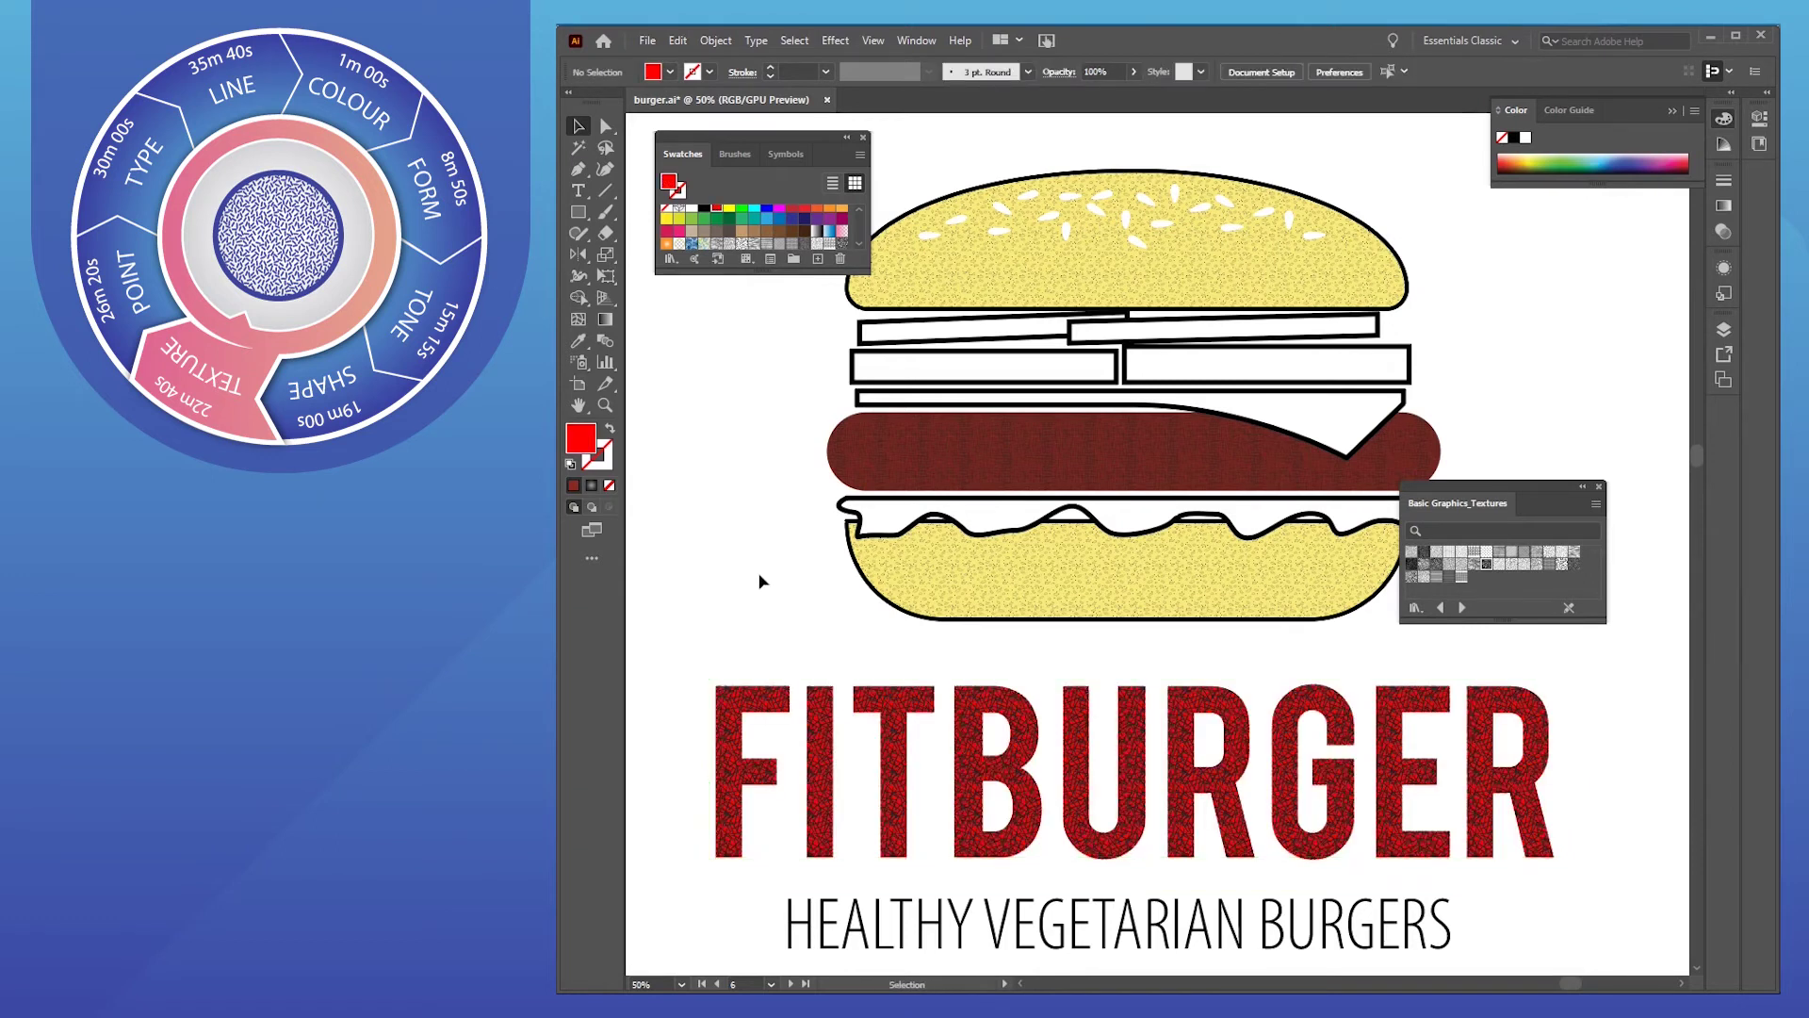
Close the texture swatch library and the Swatches panel
{"action": "scroll", "coordinate": [1253, 784], "scroll_direction": "down", "scroll_amount": 1}
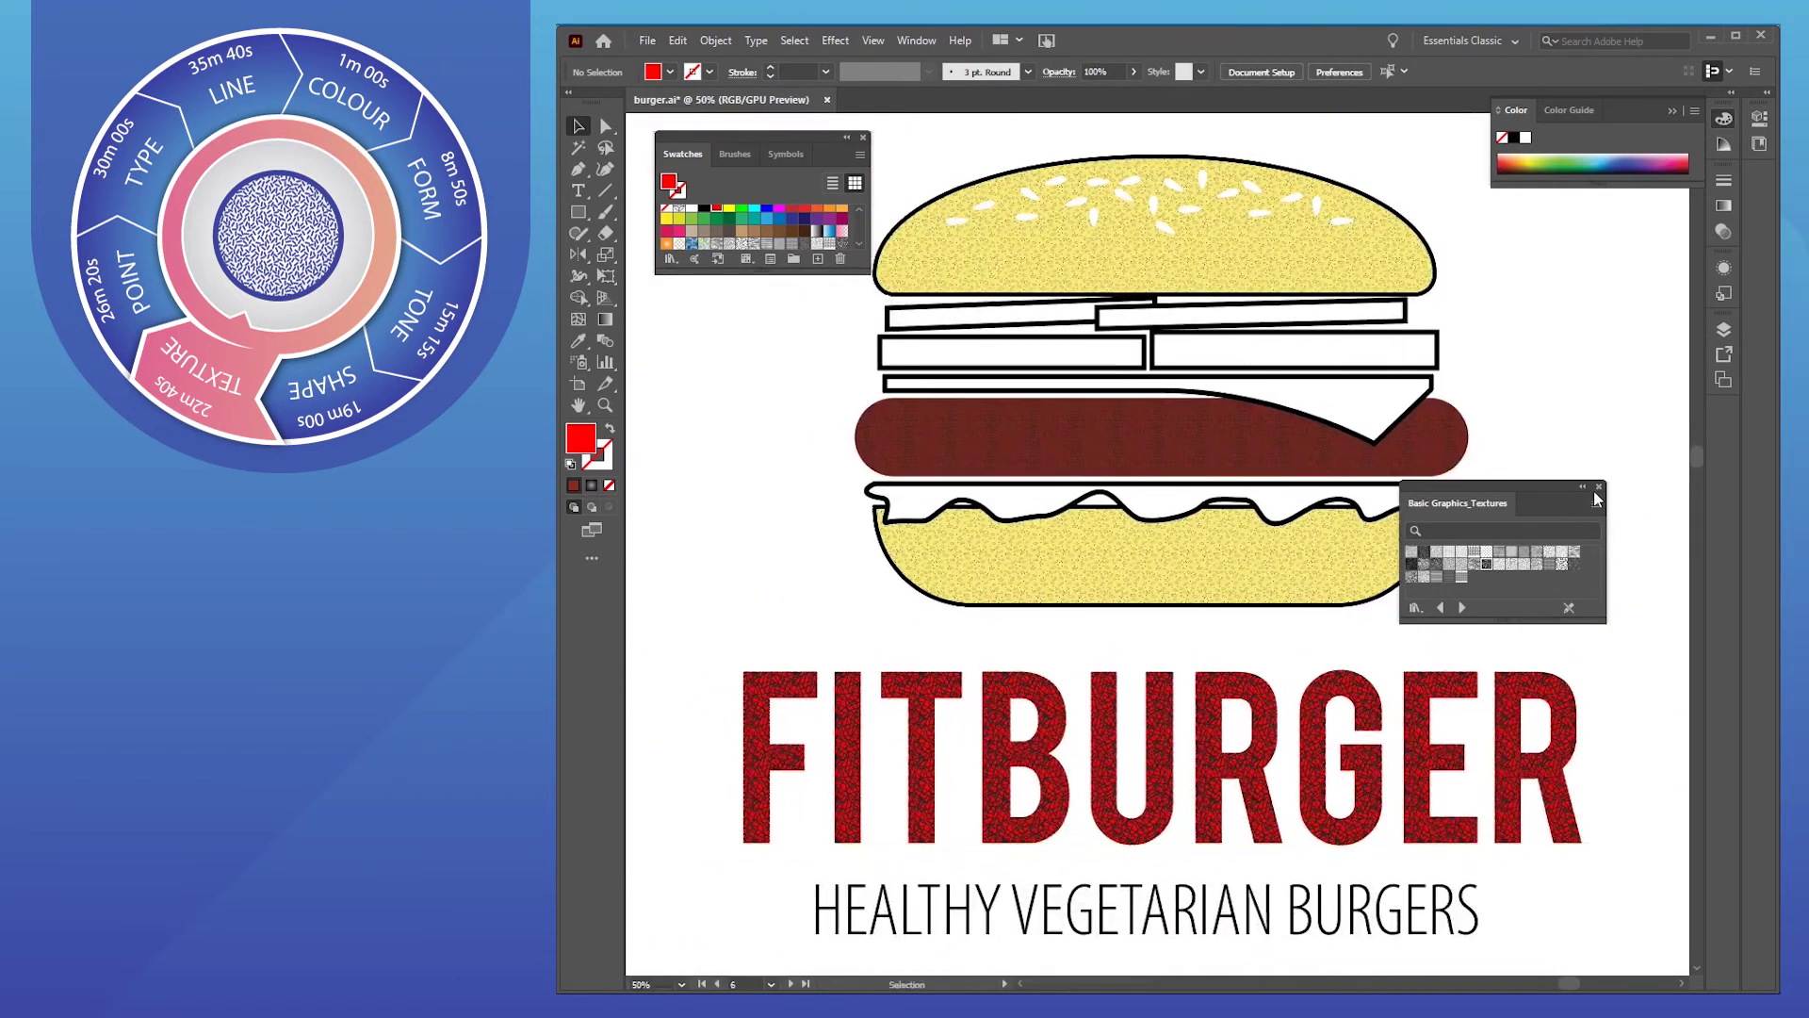
{"action": "left_click", "coordinate": [1599, 489]}
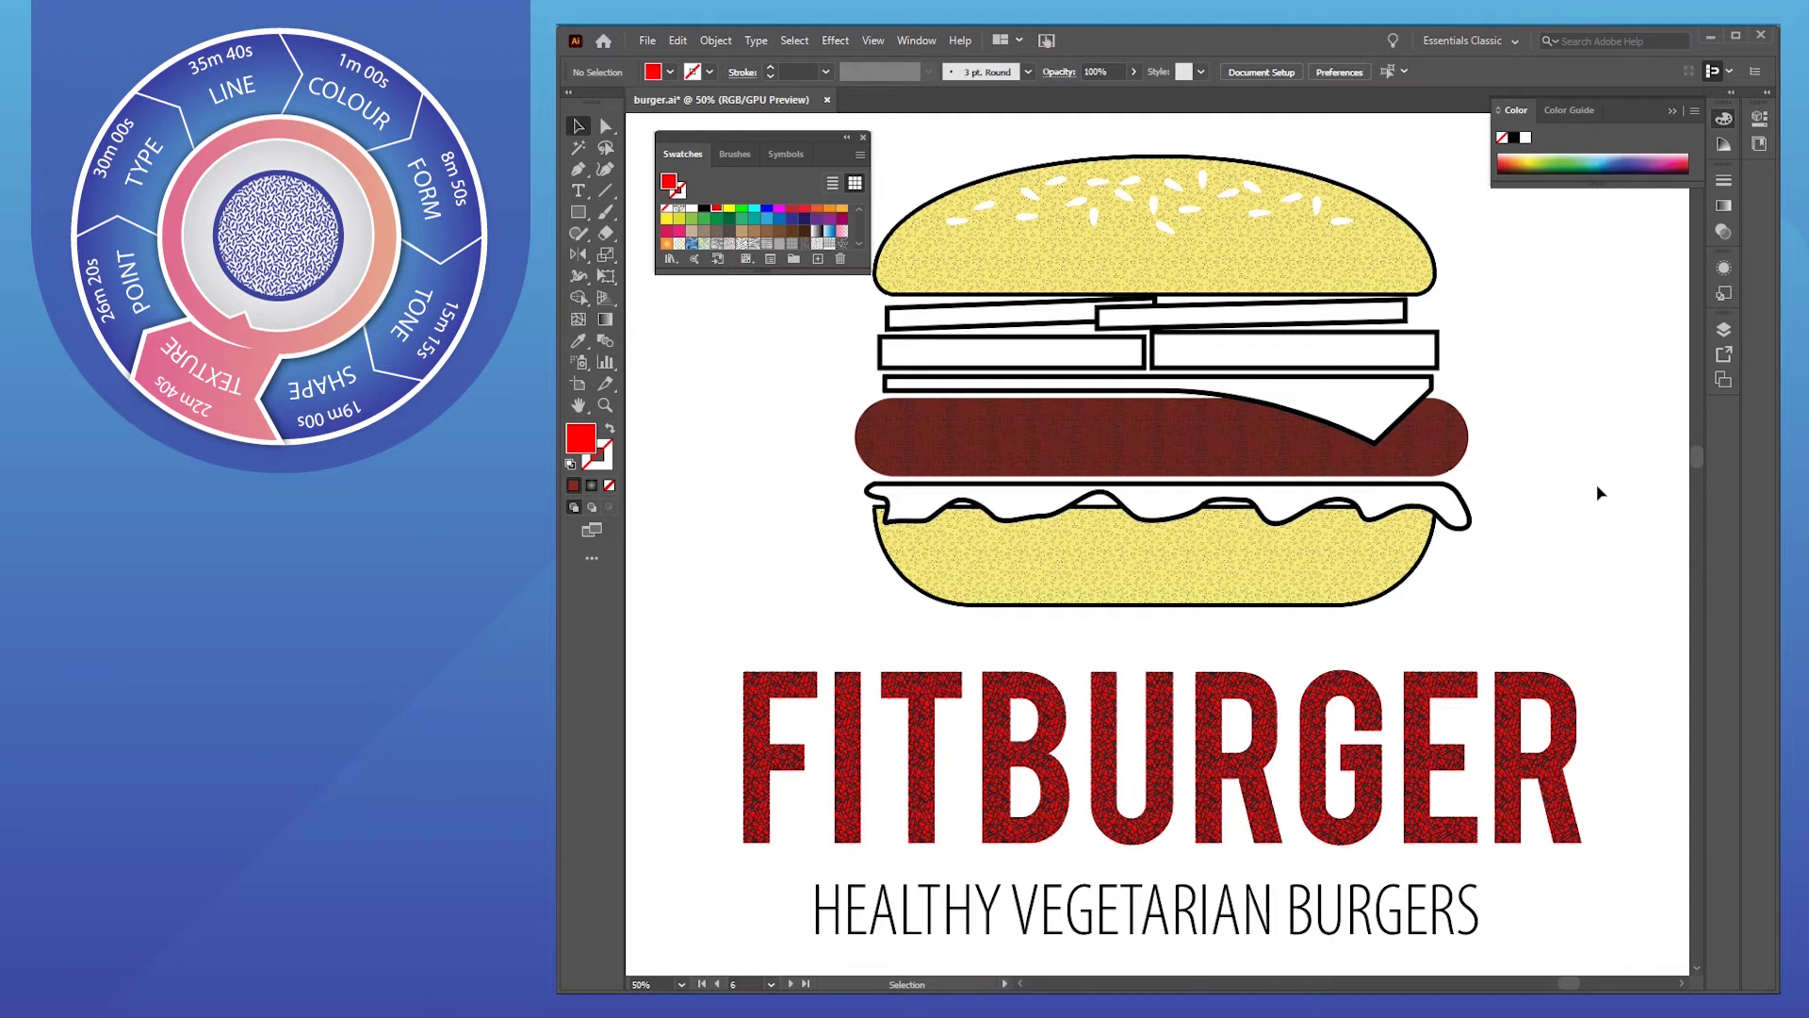
{"action": "left_click_drag", "start_coordinate": [1153, 542], "coordinate": [1154, 530]}
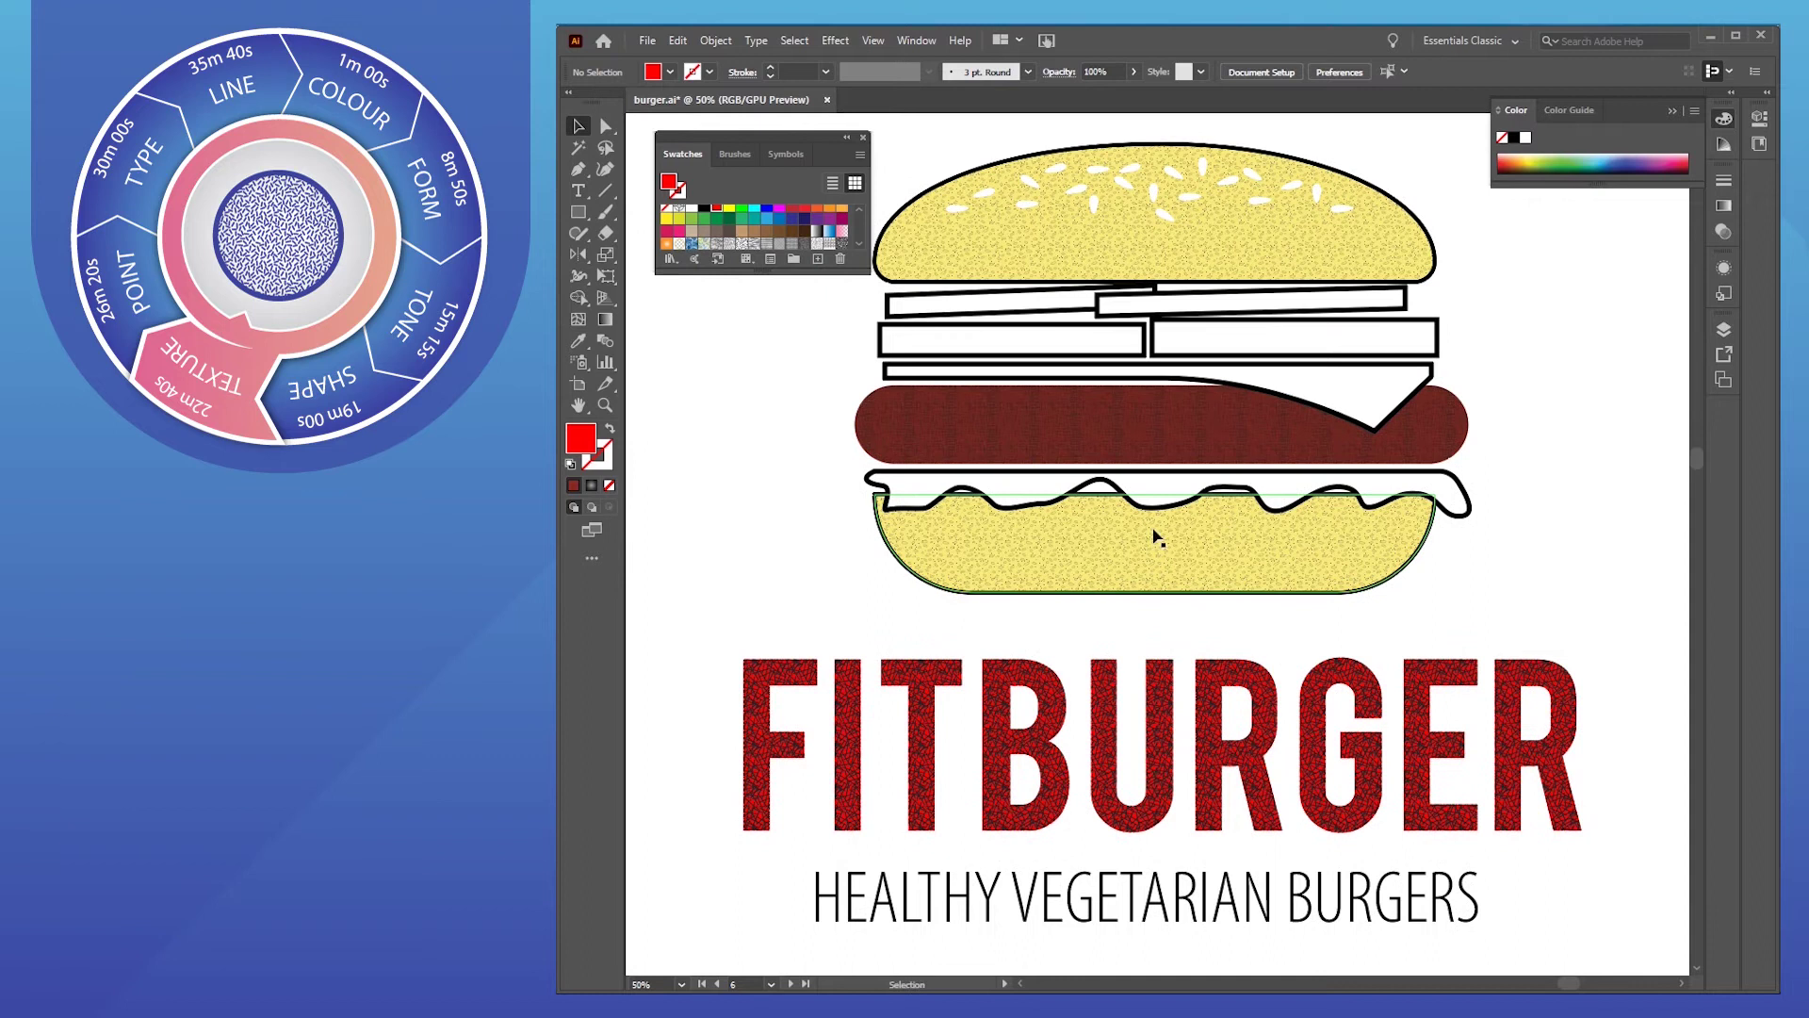
{"action": "left_click", "coordinate": [864, 139]}
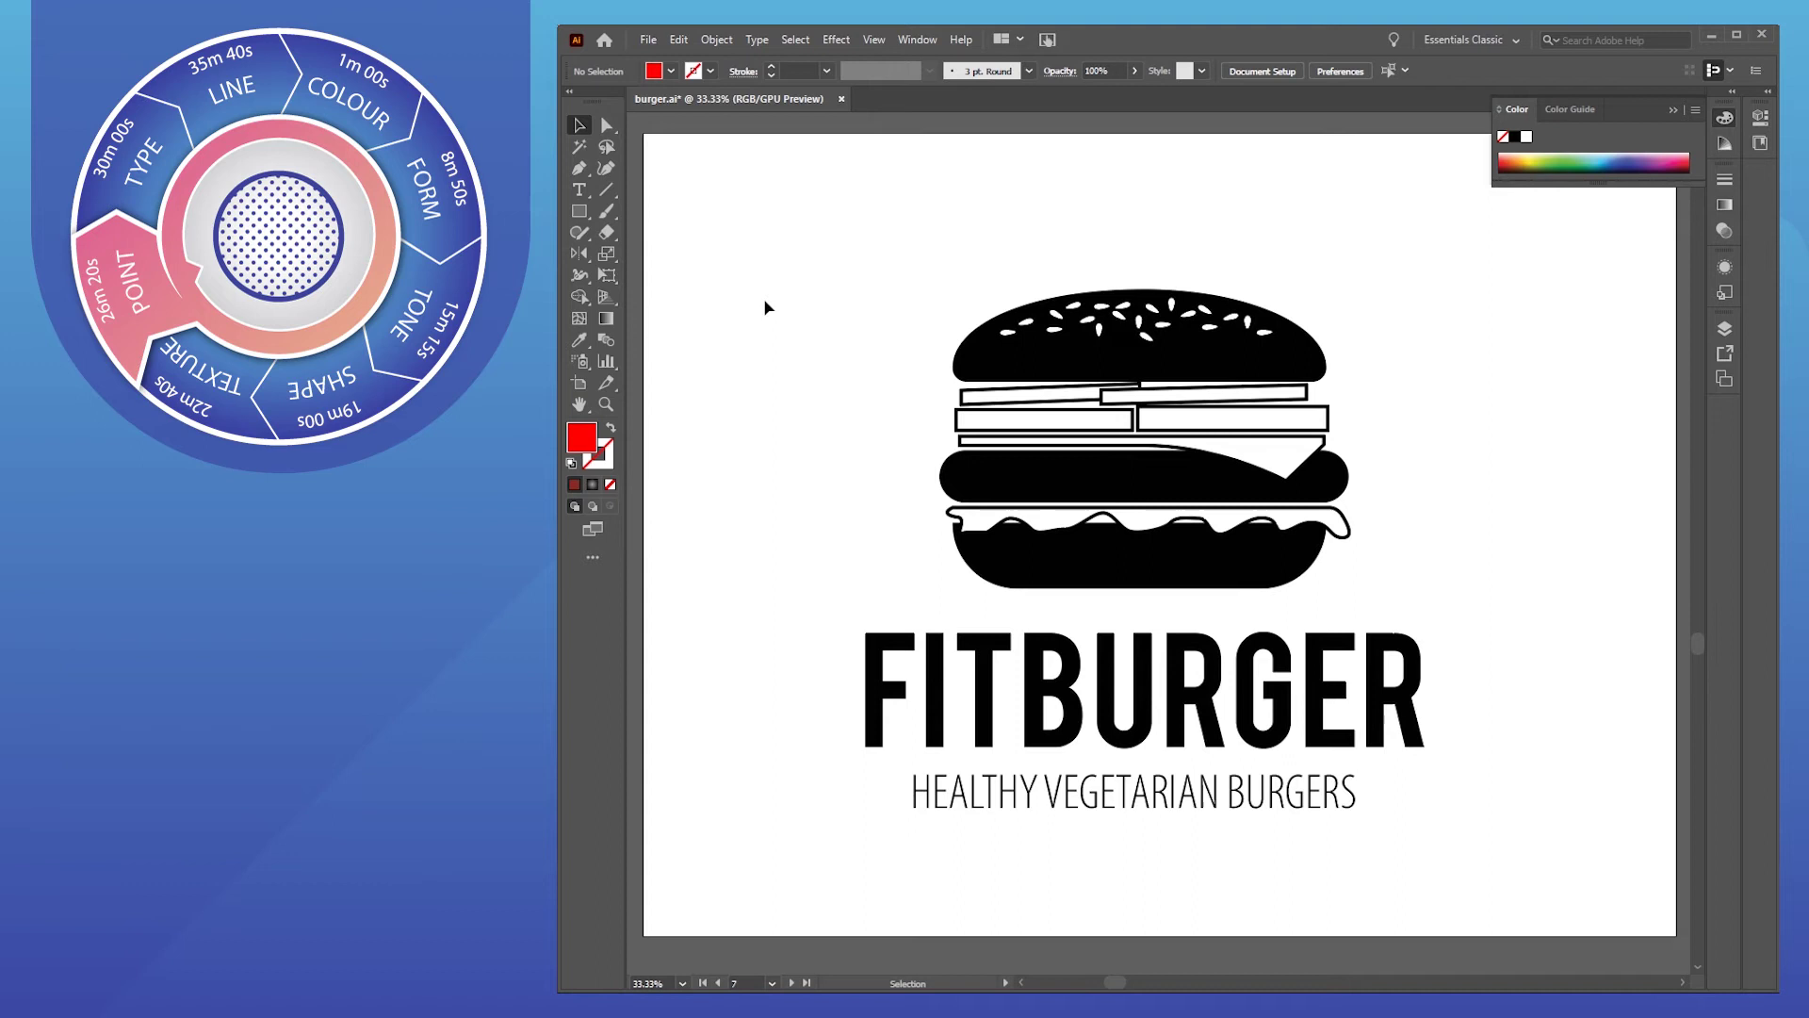
Zoom in, select the black patty, and show the Swatches panel
{"action": "scroll", "coordinate": [1119, 504], "scroll_direction": "up", "scroll_amount": 1, "text": "alt"}
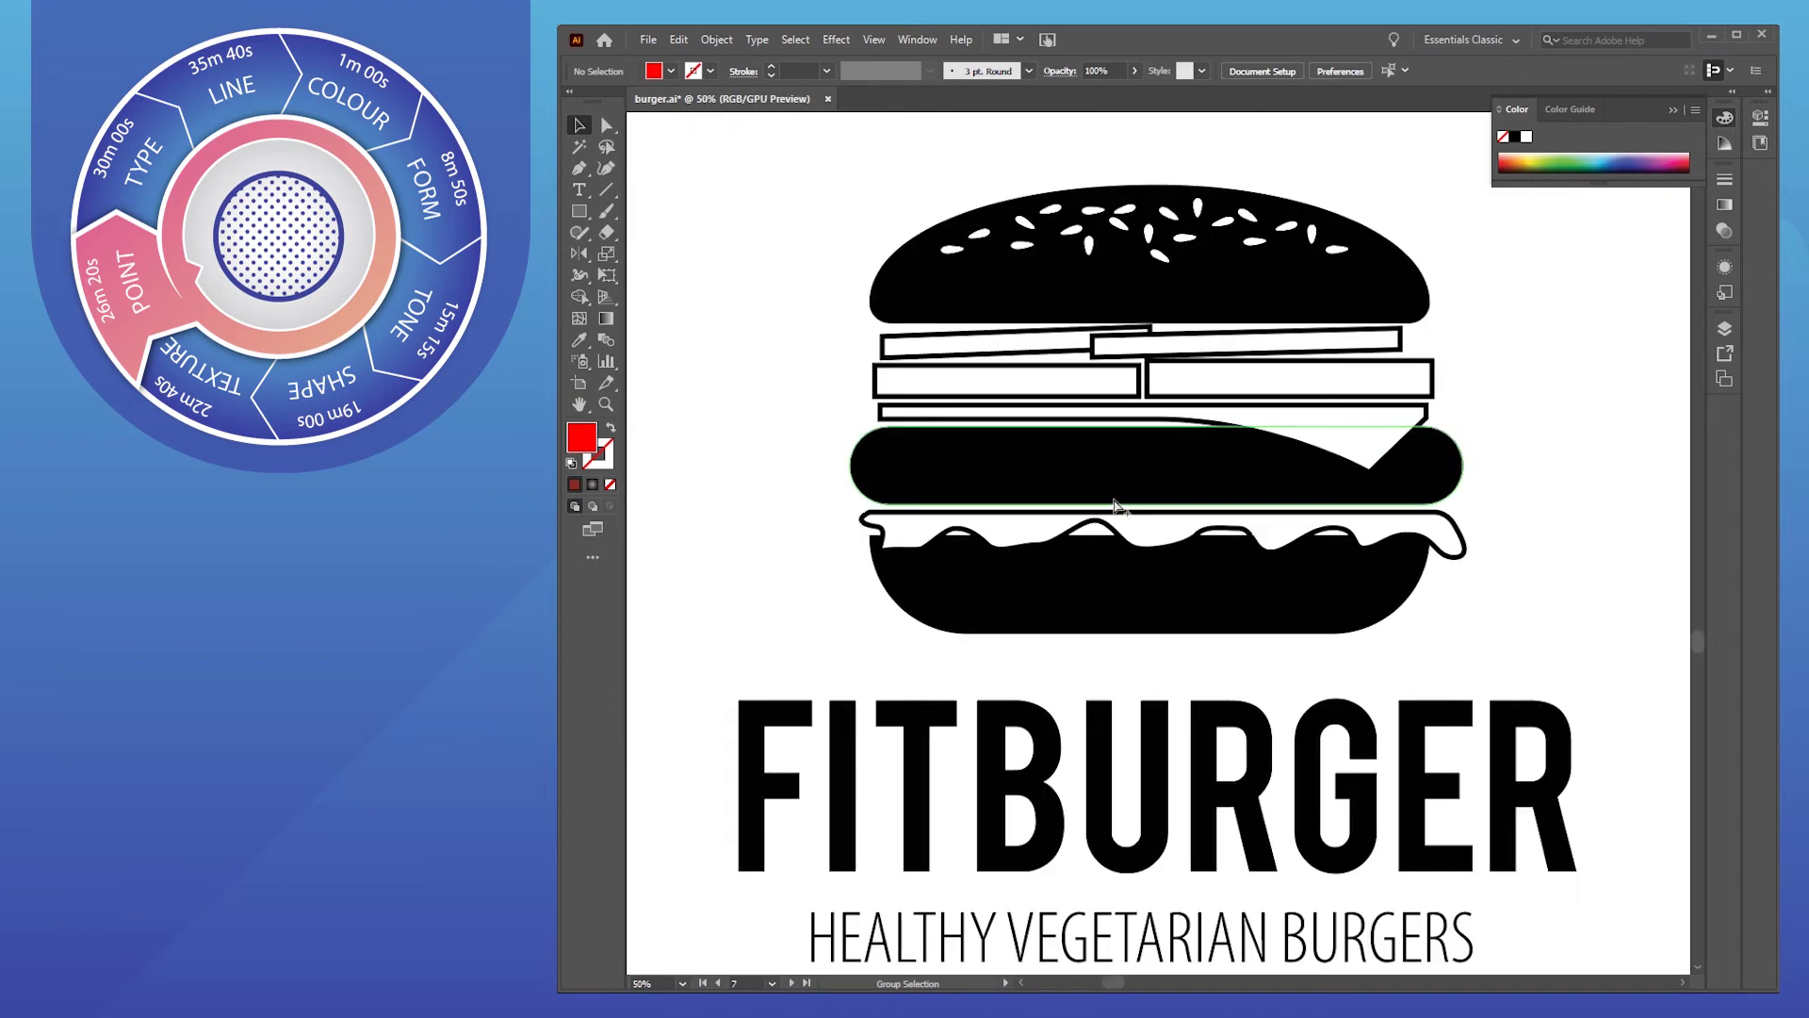
{"action": "scroll", "coordinate": [1115, 506], "scroll_direction": "up", "scroll_amount": 1, "text": "alt"}
{"action": "left_click", "coordinate": [1033, 460]}
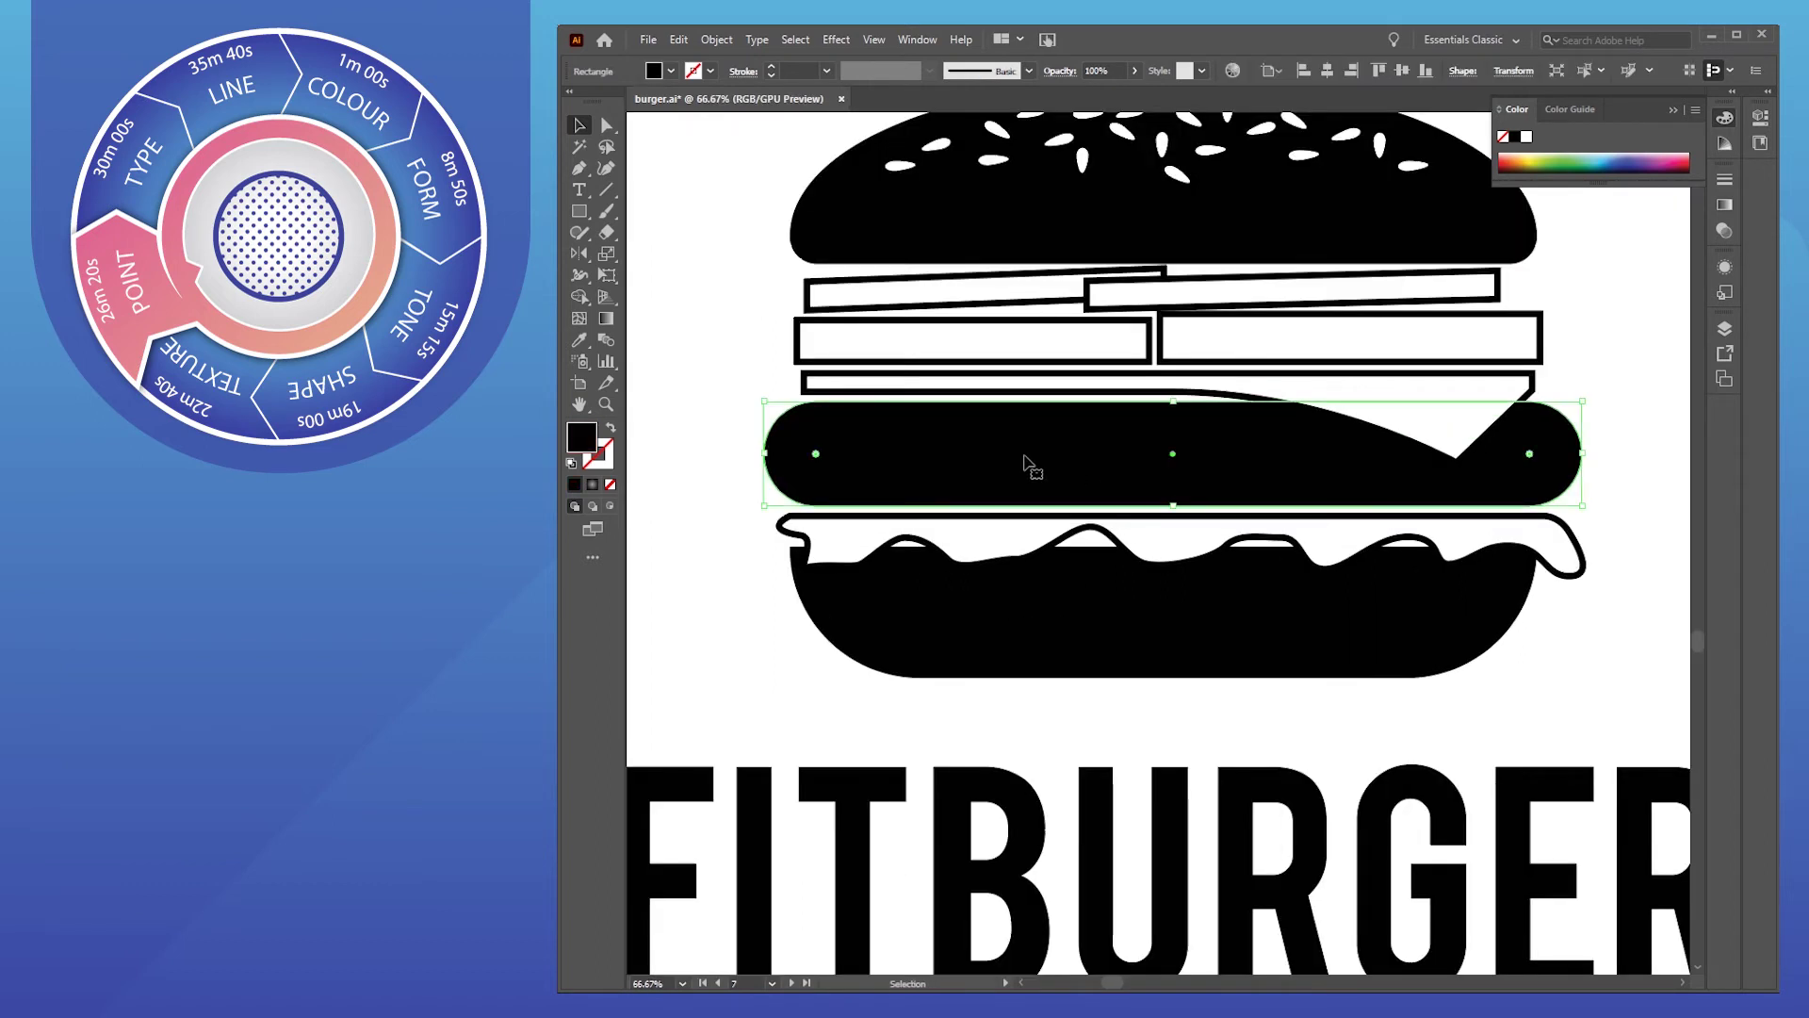
{"action": "left_click", "coordinate": [917, 40]}
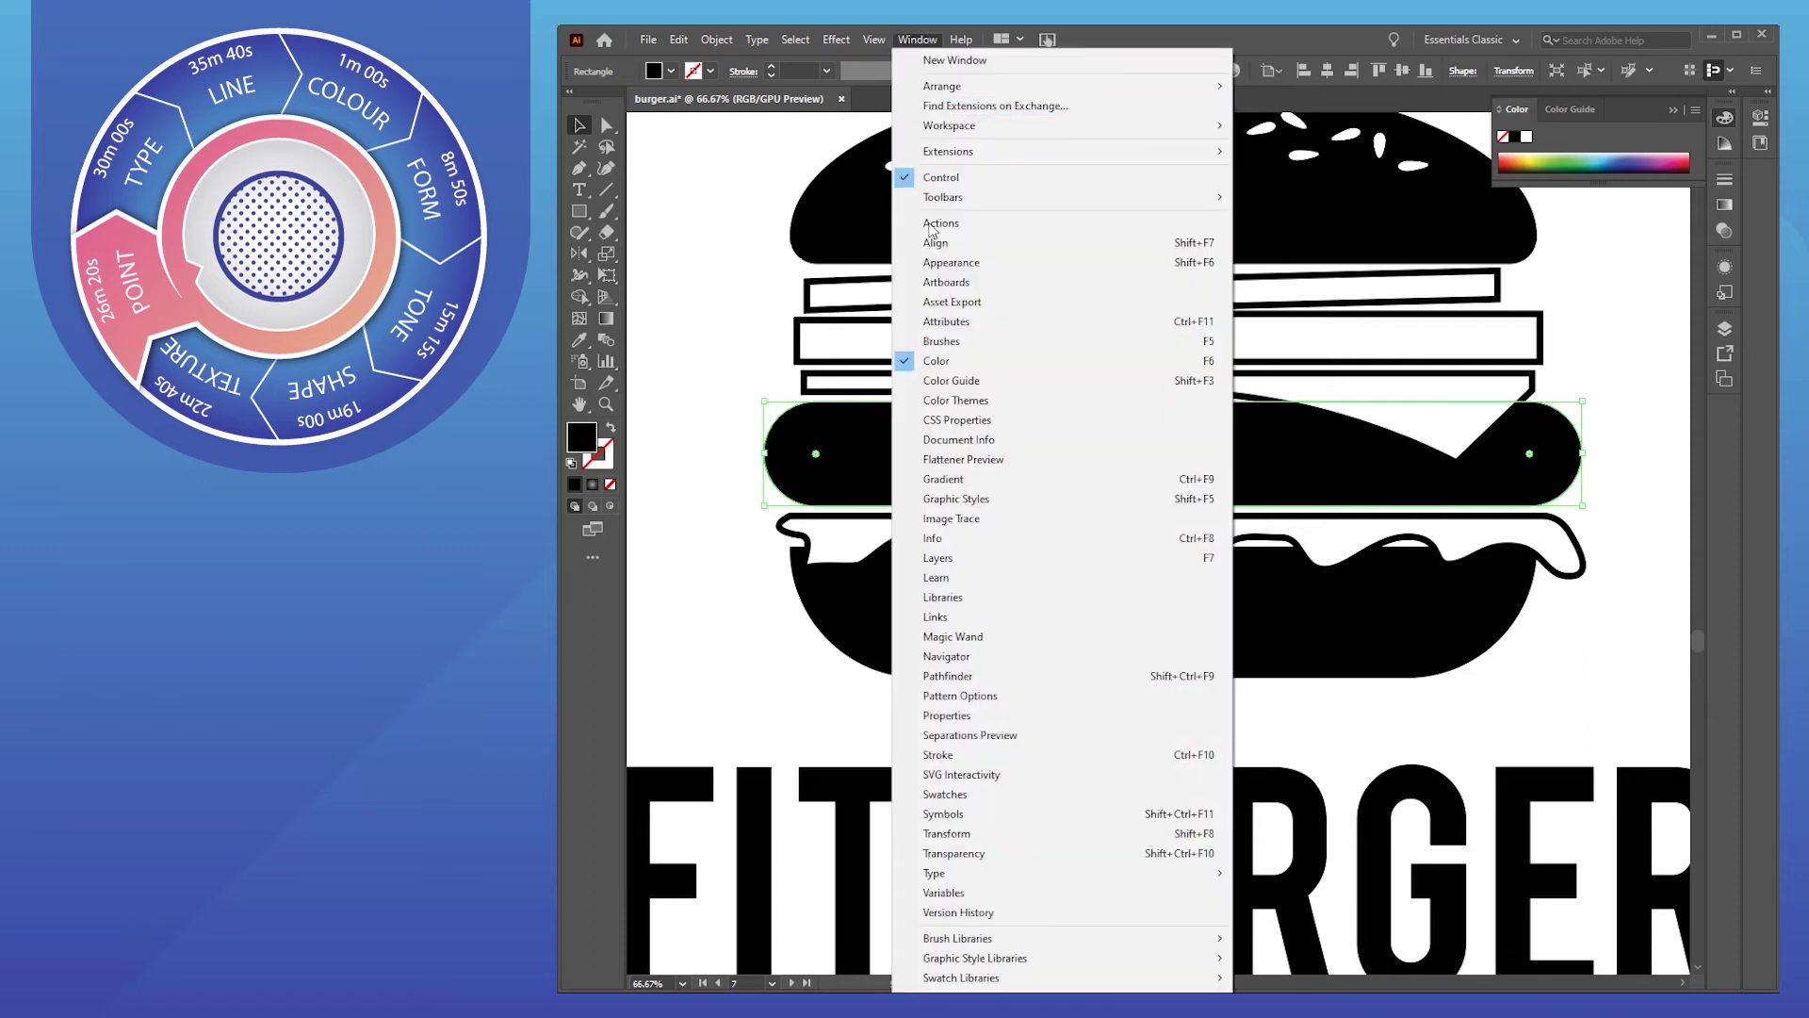
{"action": "left_click", "coordinate": [945, 793]}
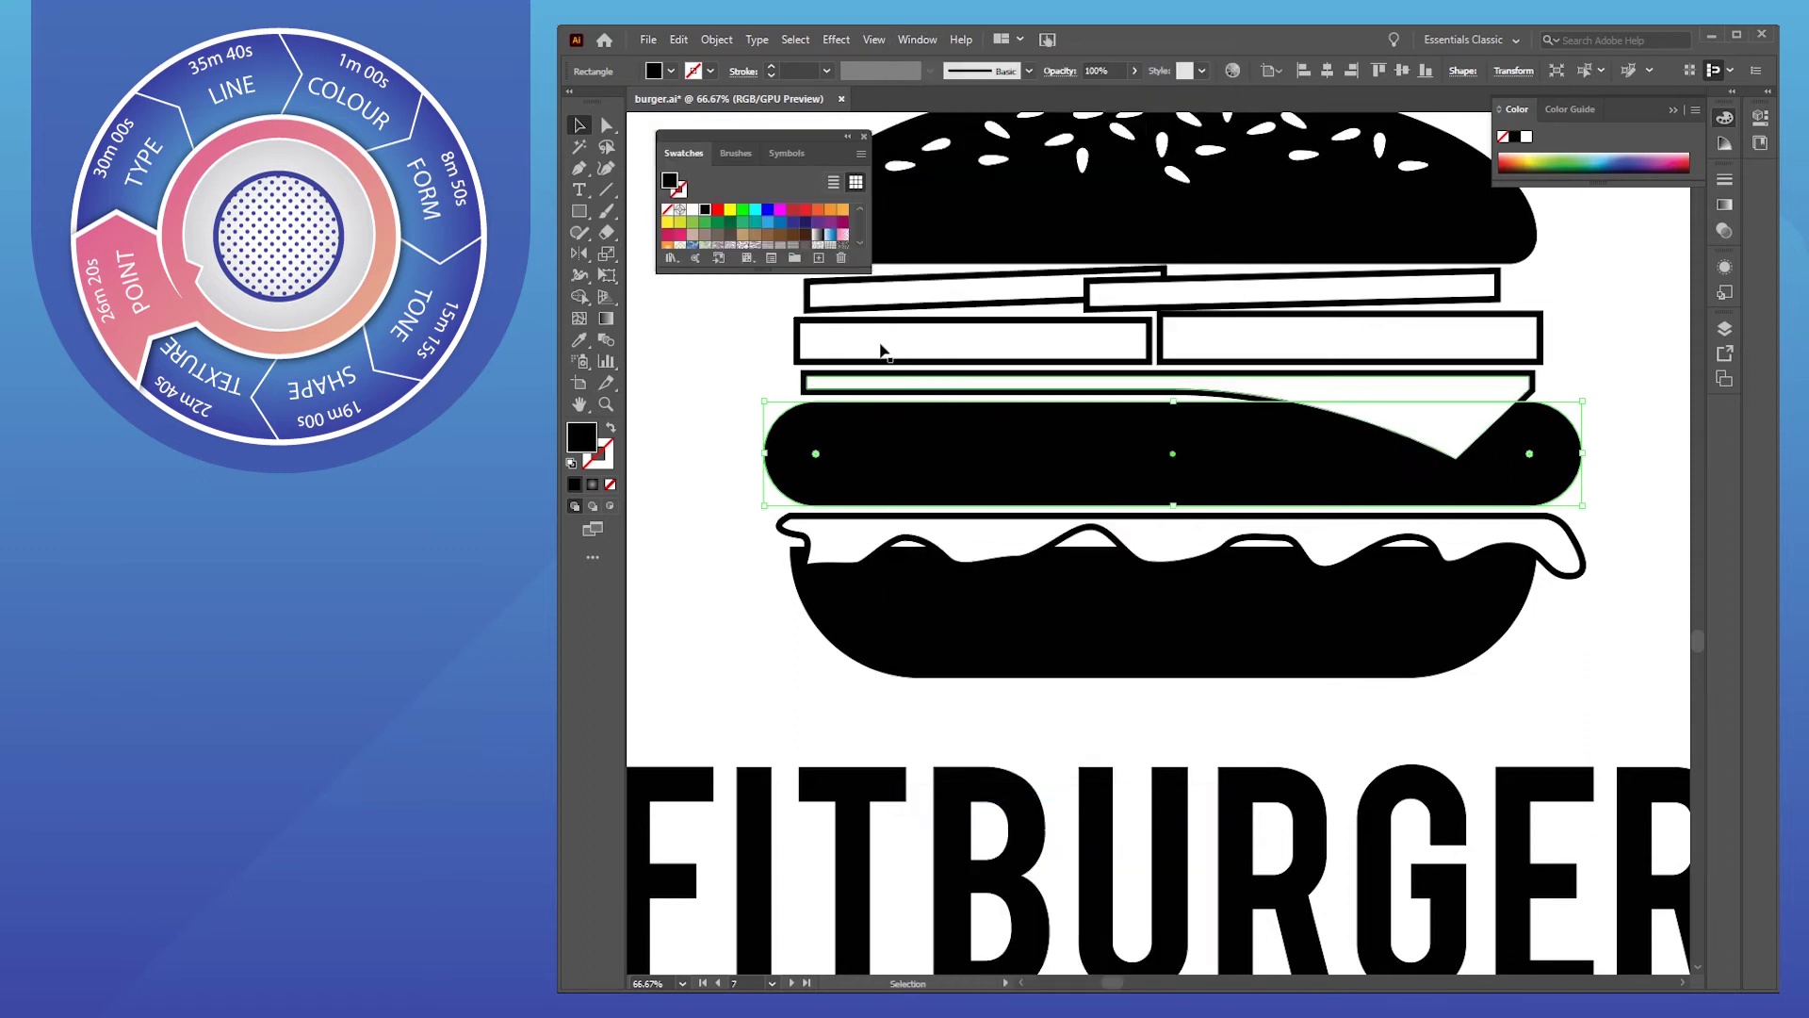
Load the Basic Graphics_Dots pattern library from the Swatches panel menu
{"action": "left_click", "coordinate": [860, 154]}
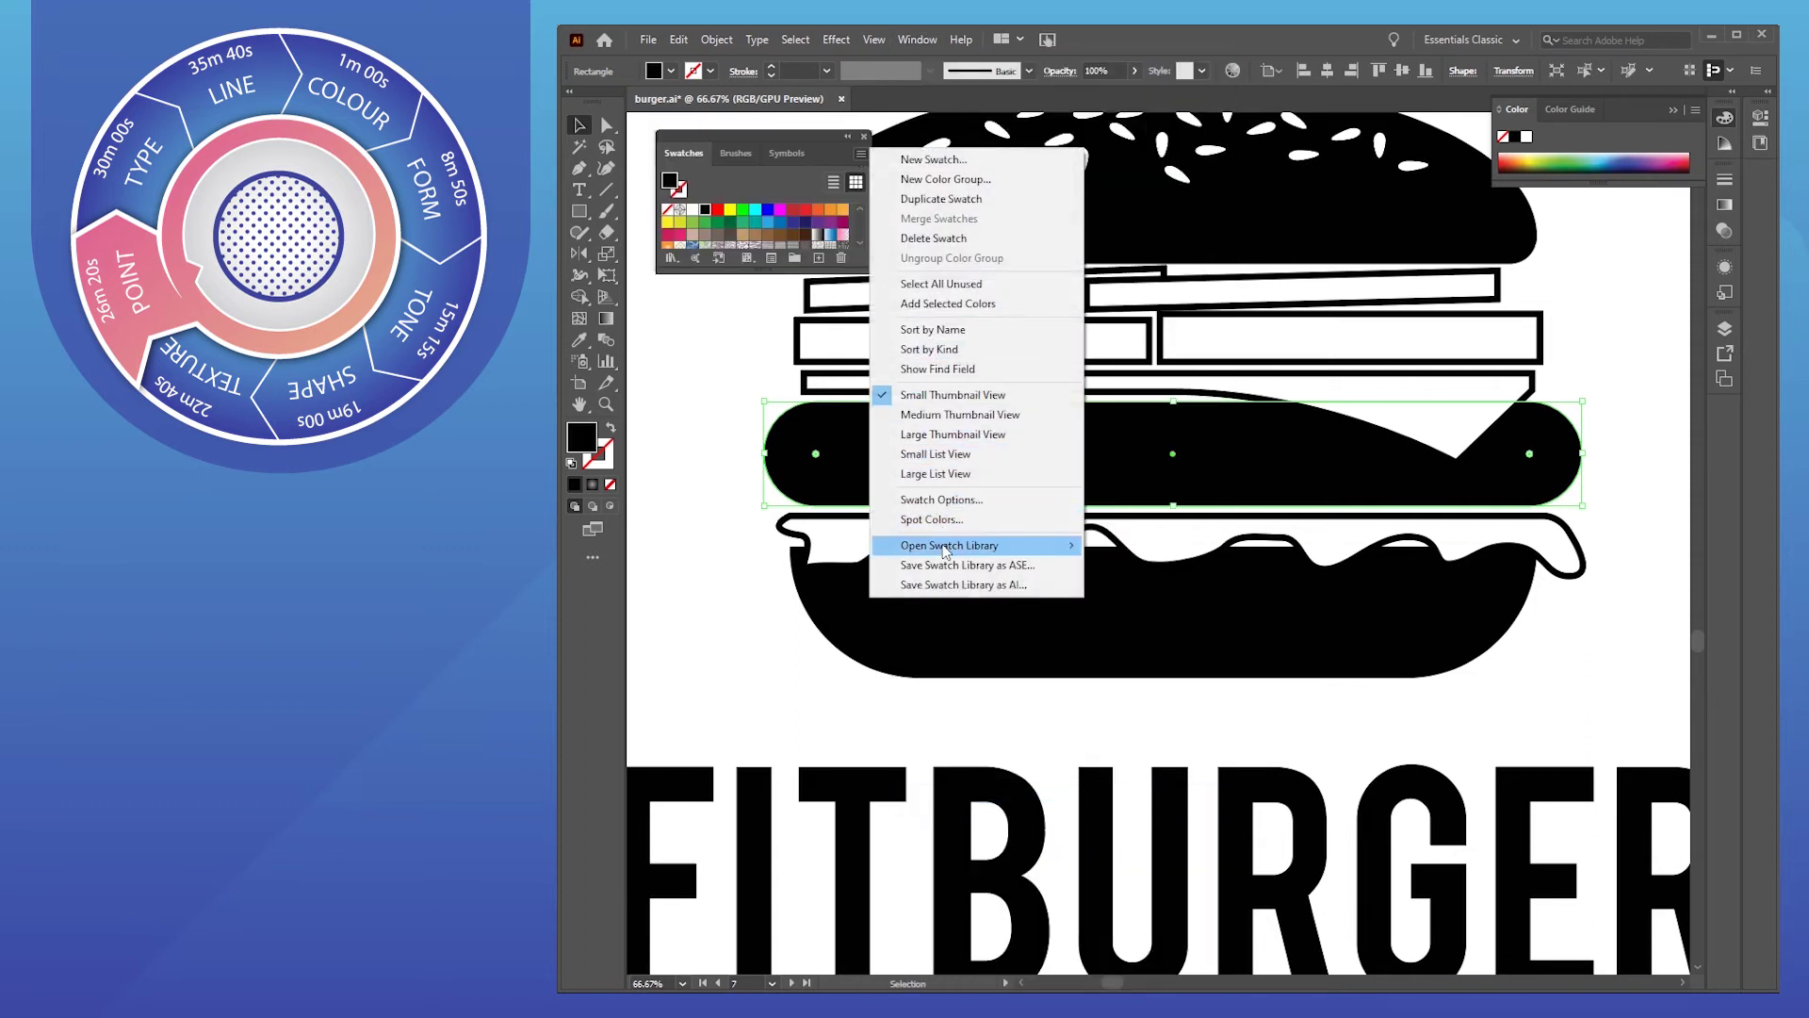
{"action": "mouse_move", "coordinate": [945, 551]}
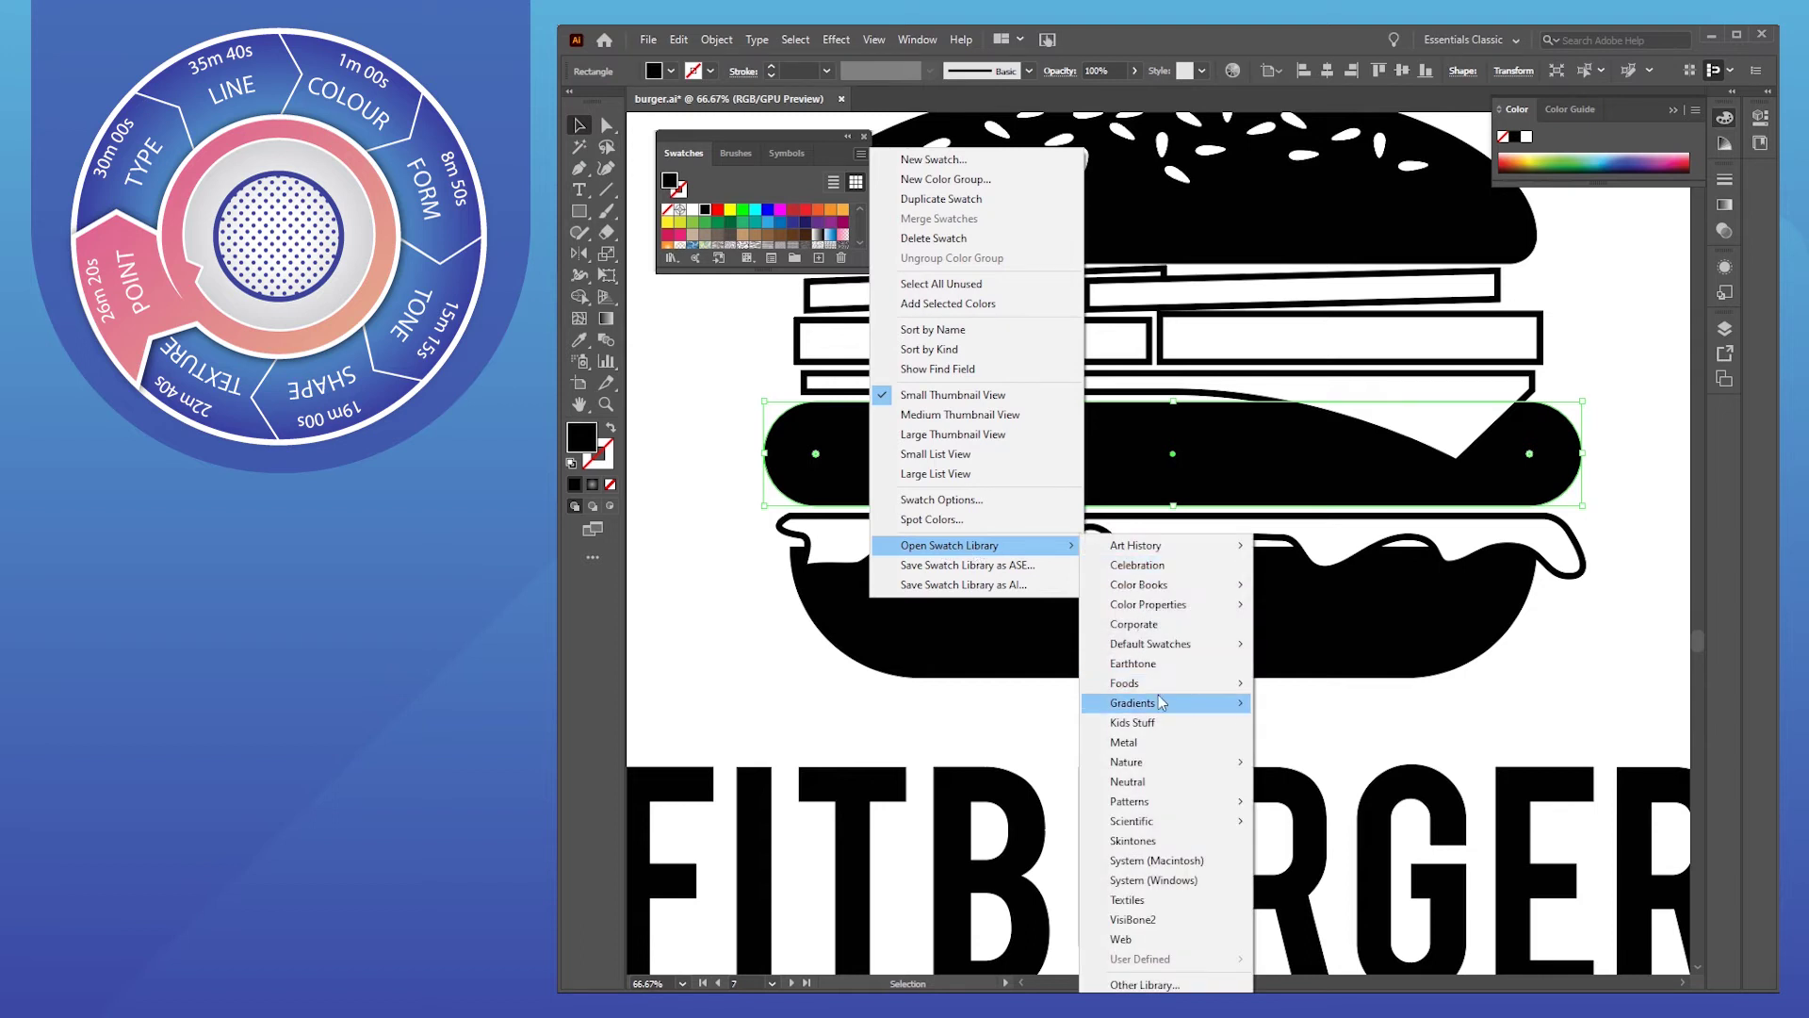
{"action": "mouse_move", "coordinate": [1182, 802]}
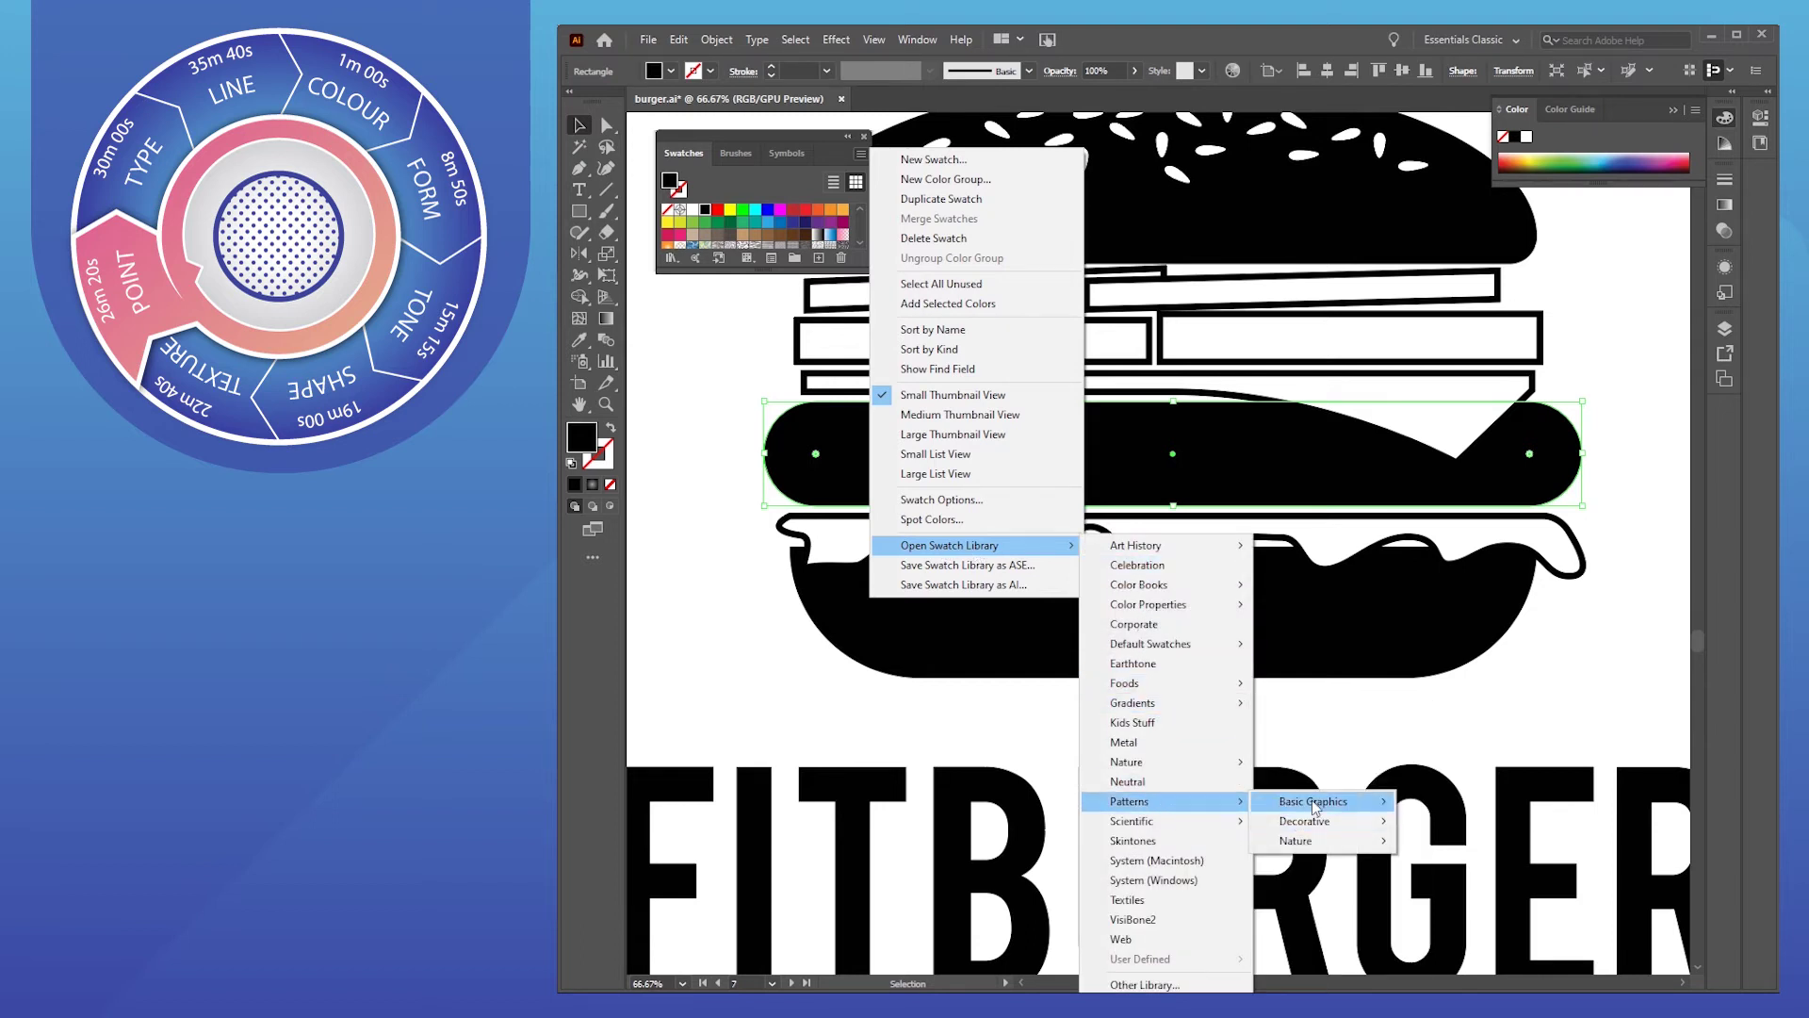
{"action": "mouse_move", "coordinate": [1317, 803]}
{"action": "left_click", "coordinate": [1459, 804]}
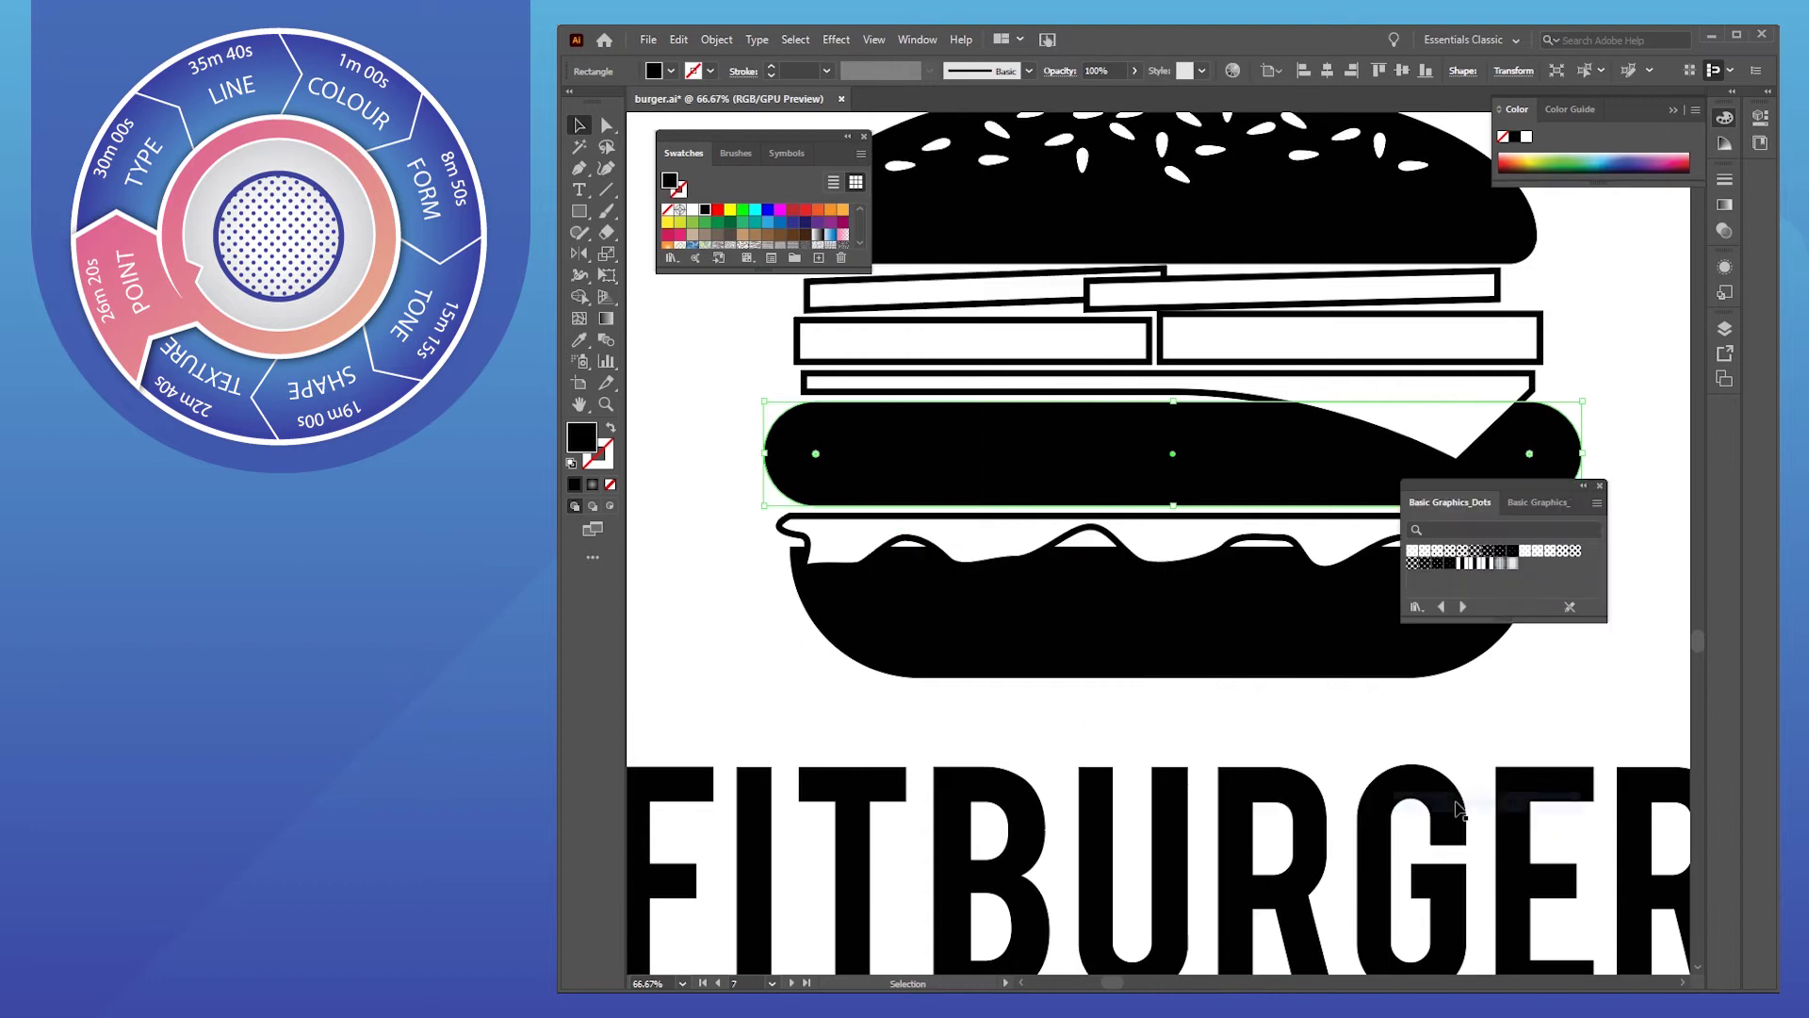
Apply dot patterns to both buns and a denser dot pattern to the patty
{"action": "left_click", "coordinate": [1453, 559]}
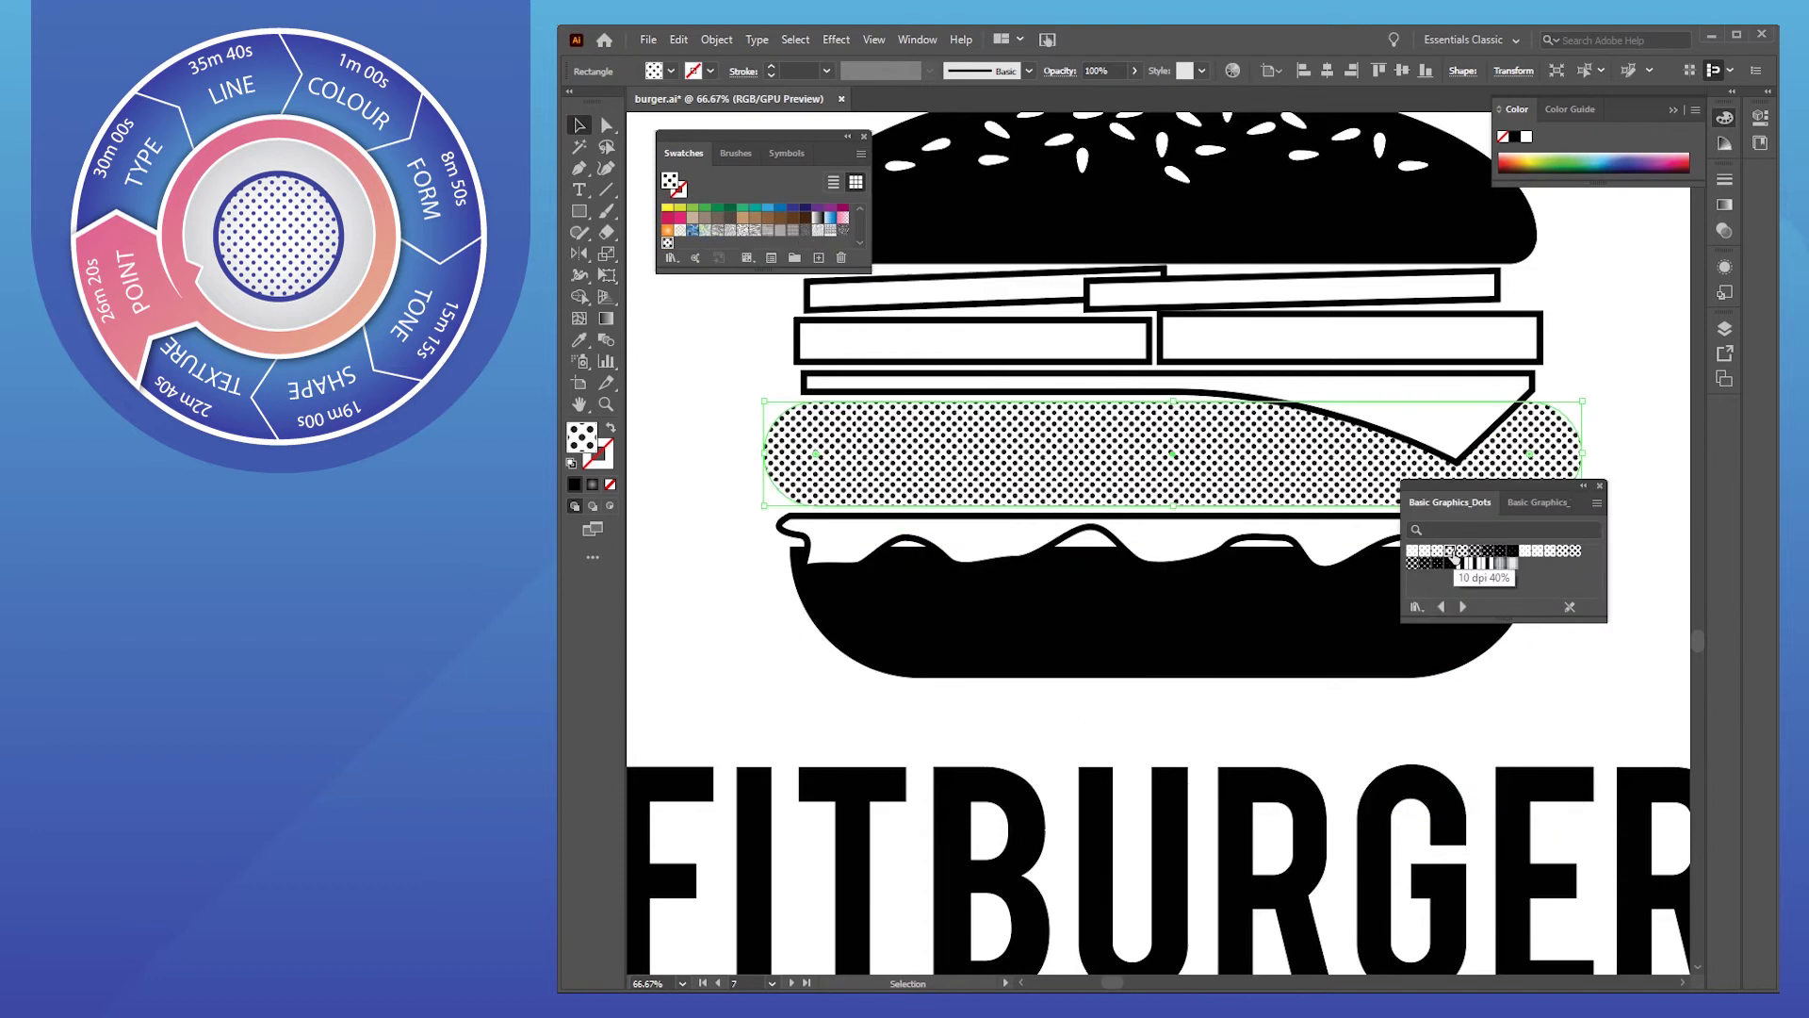
{"action": "left_click", "coordinate": [763, 597]}
{"action": "scroll", "coordinate": [1140, 546], "scroll_direction": "right", "scroll_amount": 2}
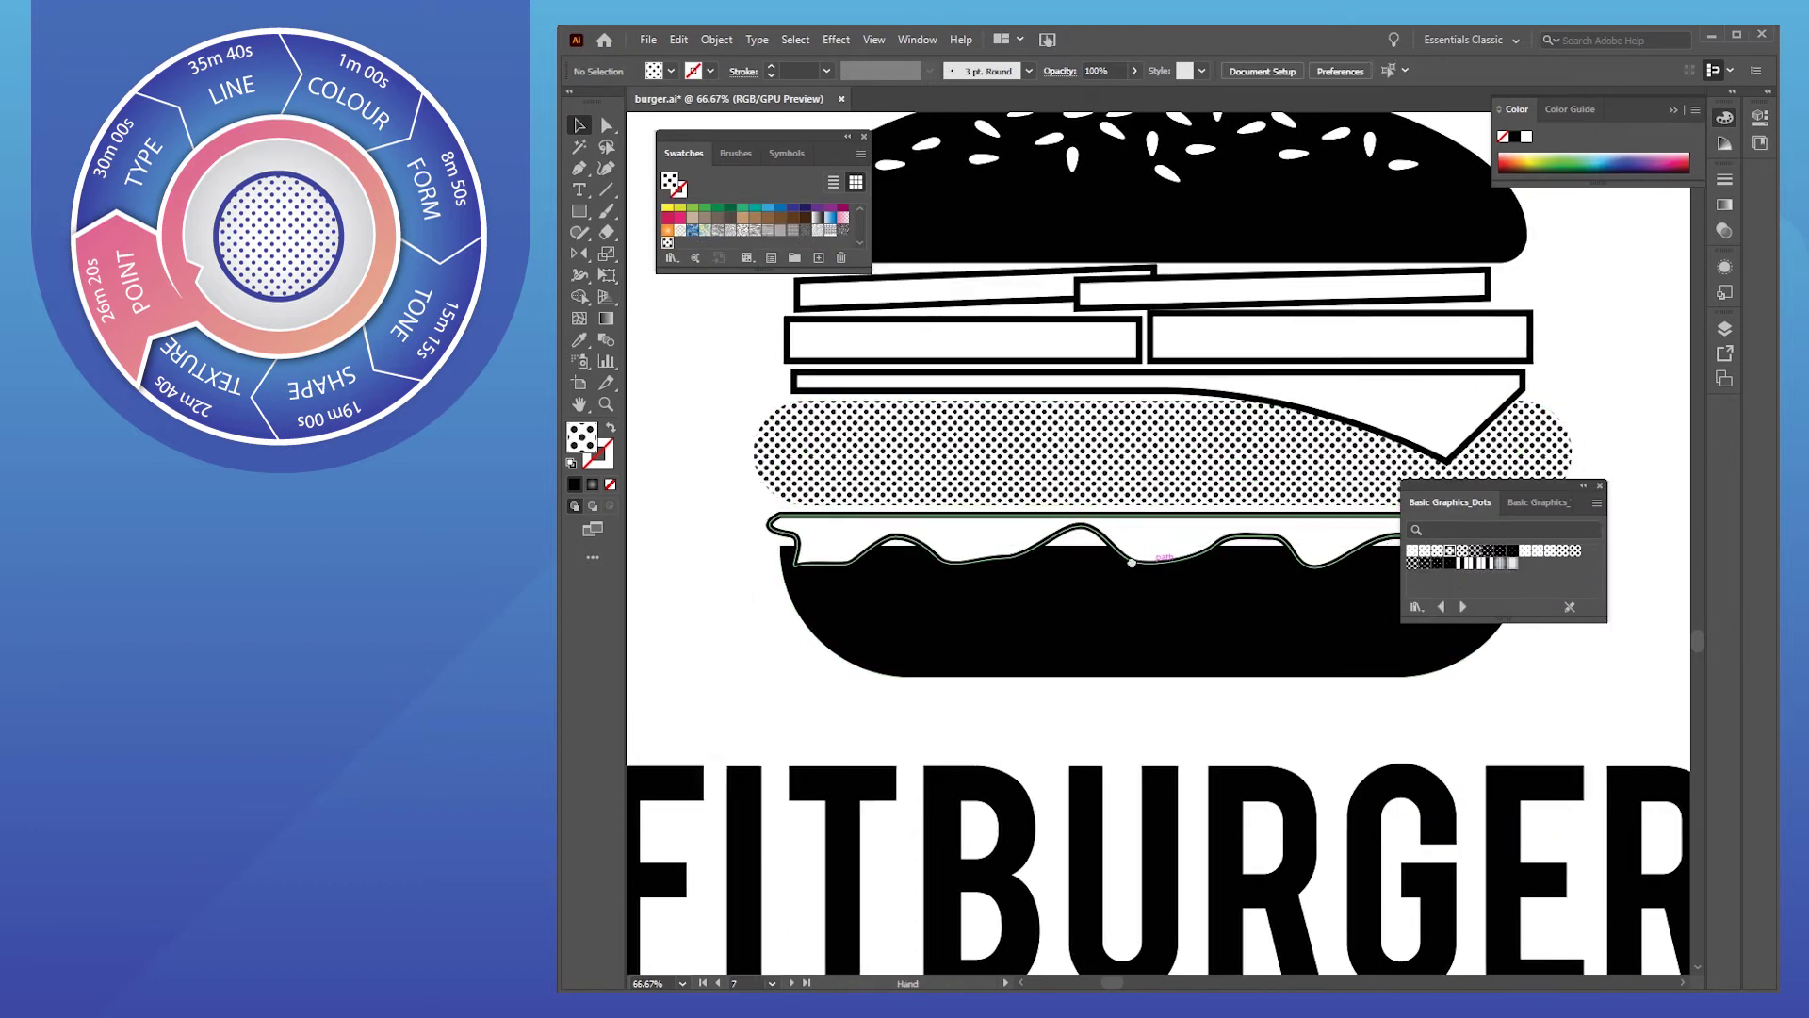
{"action": "scroll", "coordinate": [1141, 547], "scroll_direction": "down", "scroll_amount": 2}
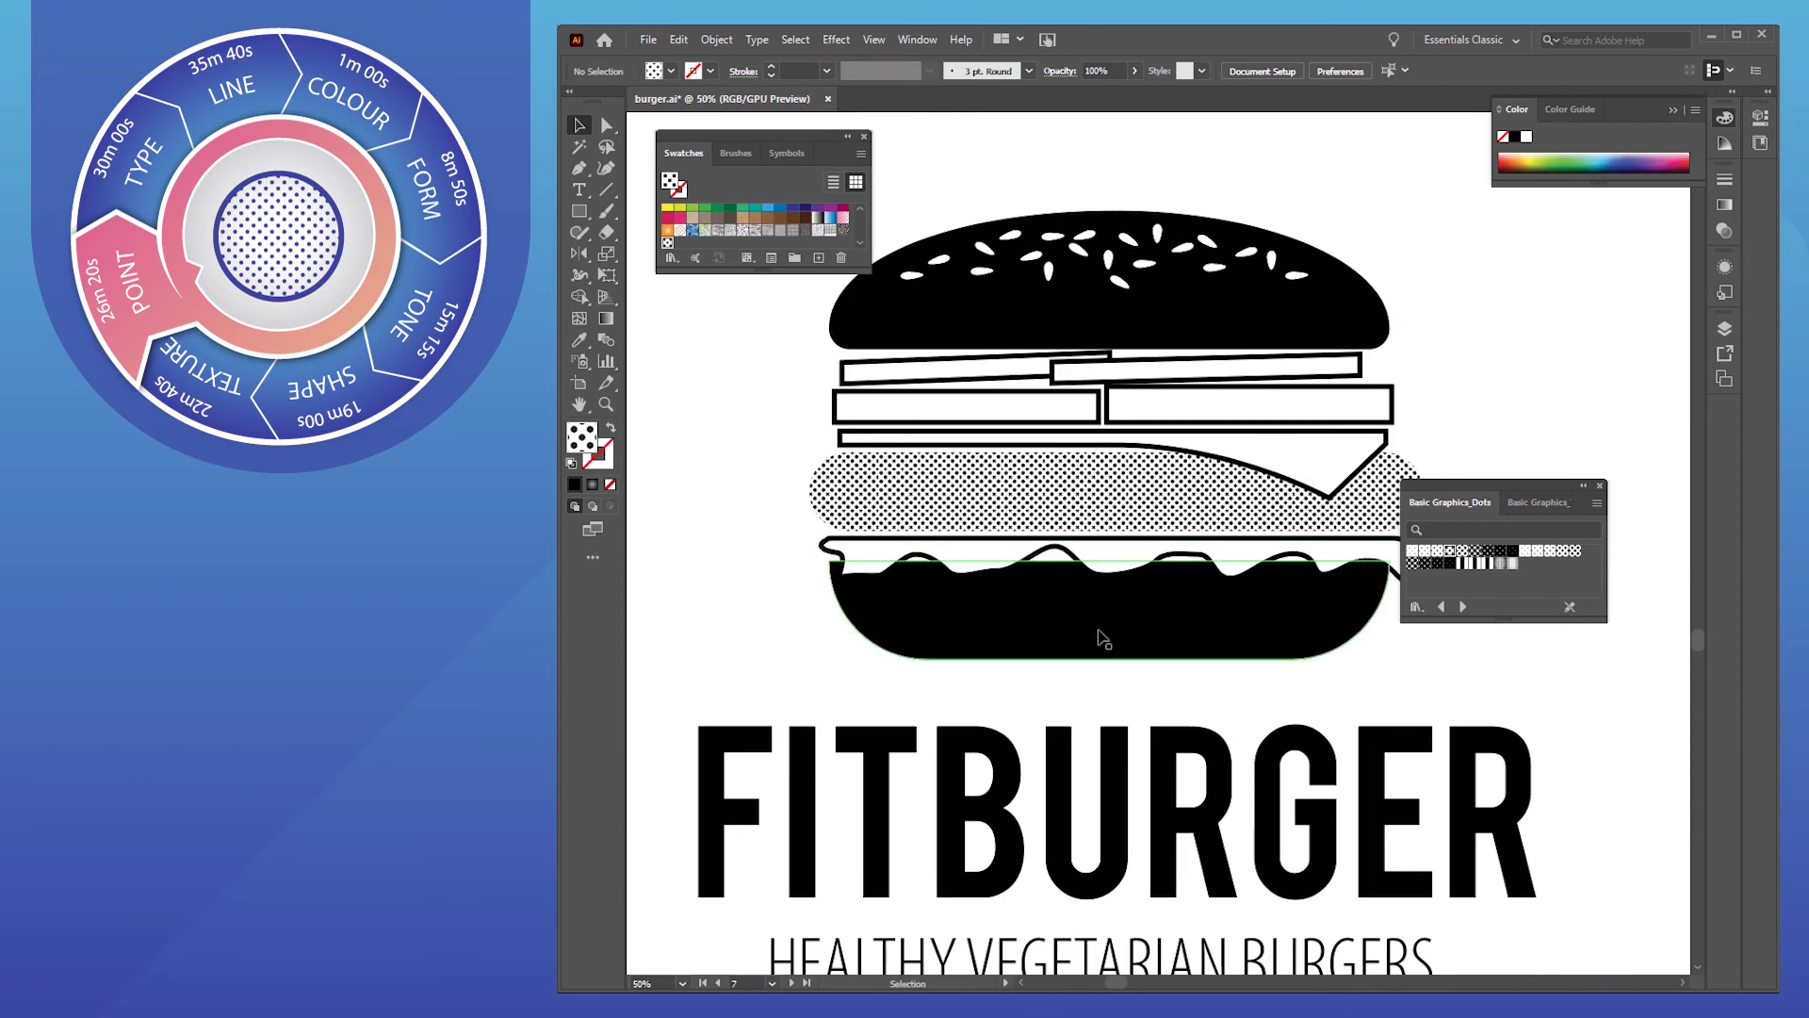
{"action": "left_click", "coordinate": [1096, 651]}
{"action": "left_click", "coordinate": [1109, 330], "text": "shift"}
{"action": "left_click", "coordinate": [1439, 553]}
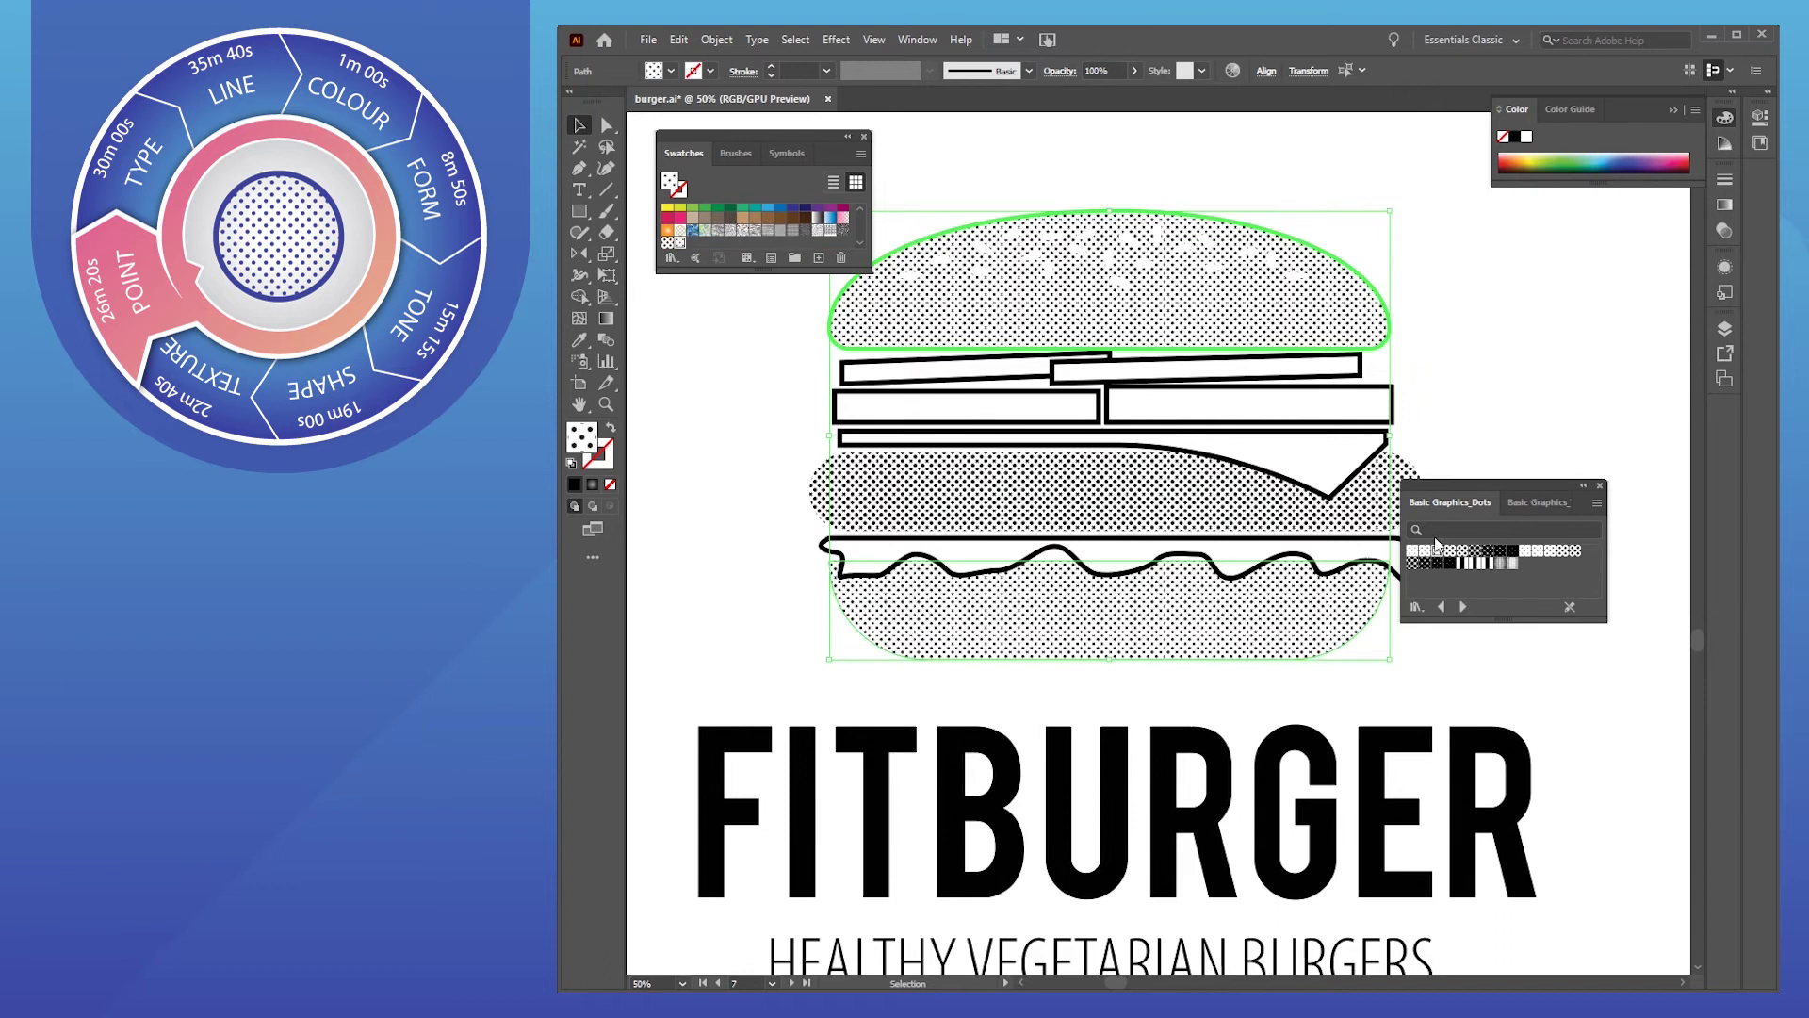
{"action": "left_click", "coordinate": [1071, 493]}
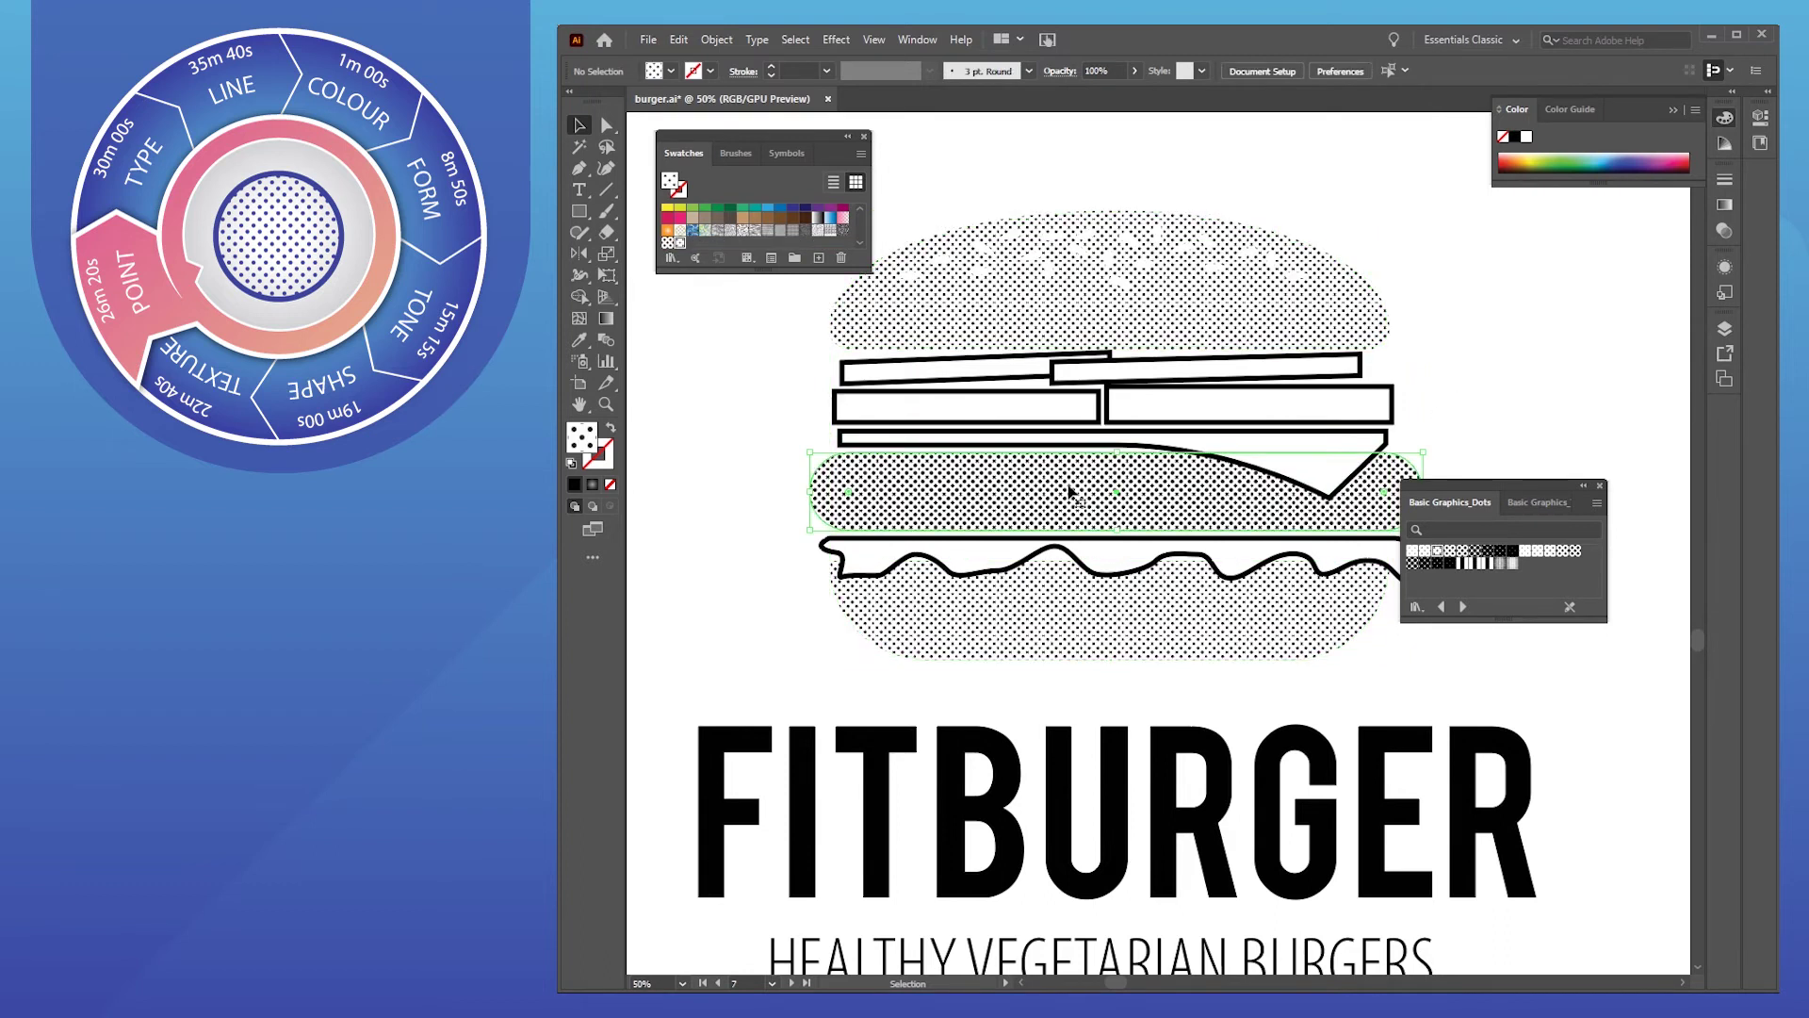
{"action": "left_click", "coordinate": [1475, 554]}
Fill both cheese slices and the thin strip beneath them with dot patterns
{"action": "left_click", "coordinate": [1482, 429]}
{"action": "scroll", "coordinate": [974, 627], "scroll_direction": "up", "scroll_amount": 3}
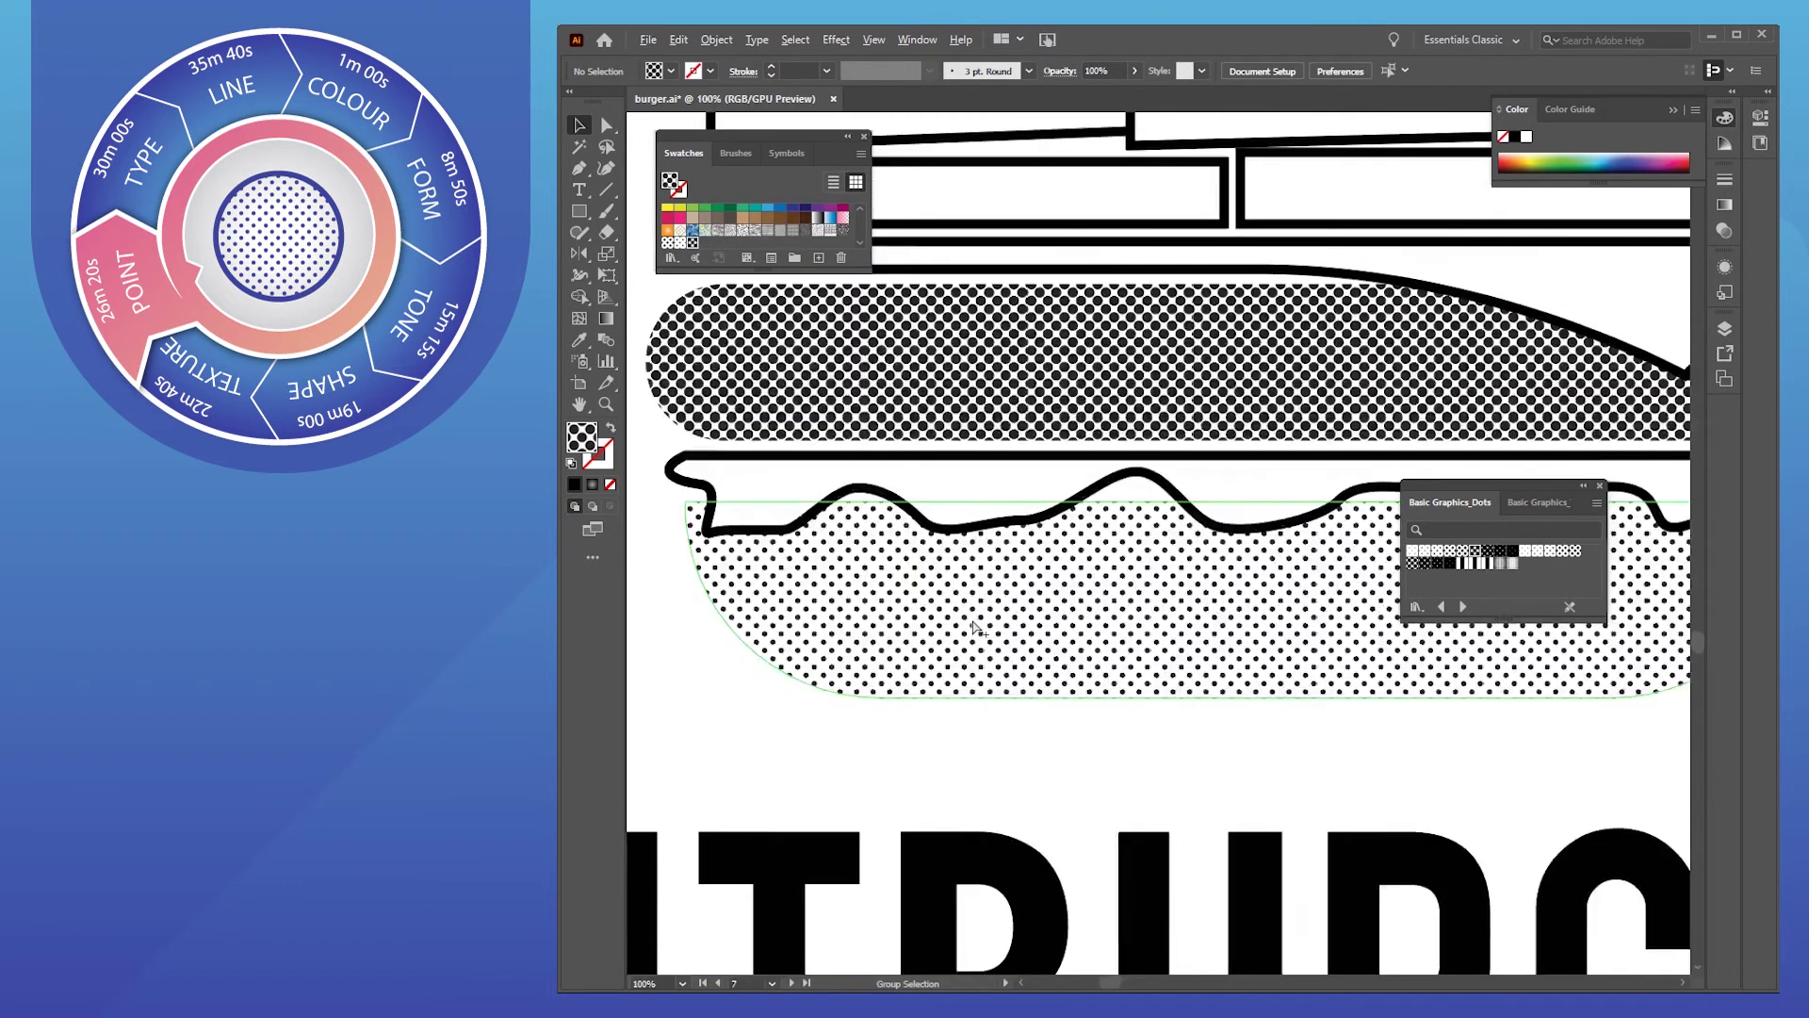
{"action": "scroll", "coordinate": [1058, 533], "scroll_direction": "down", "scroll_amount": 2}
{"action": "left_click", "coordinate": [986, 421]}
{"action": "left_click", "coordinate": [1179, 422], "text": "shift"}
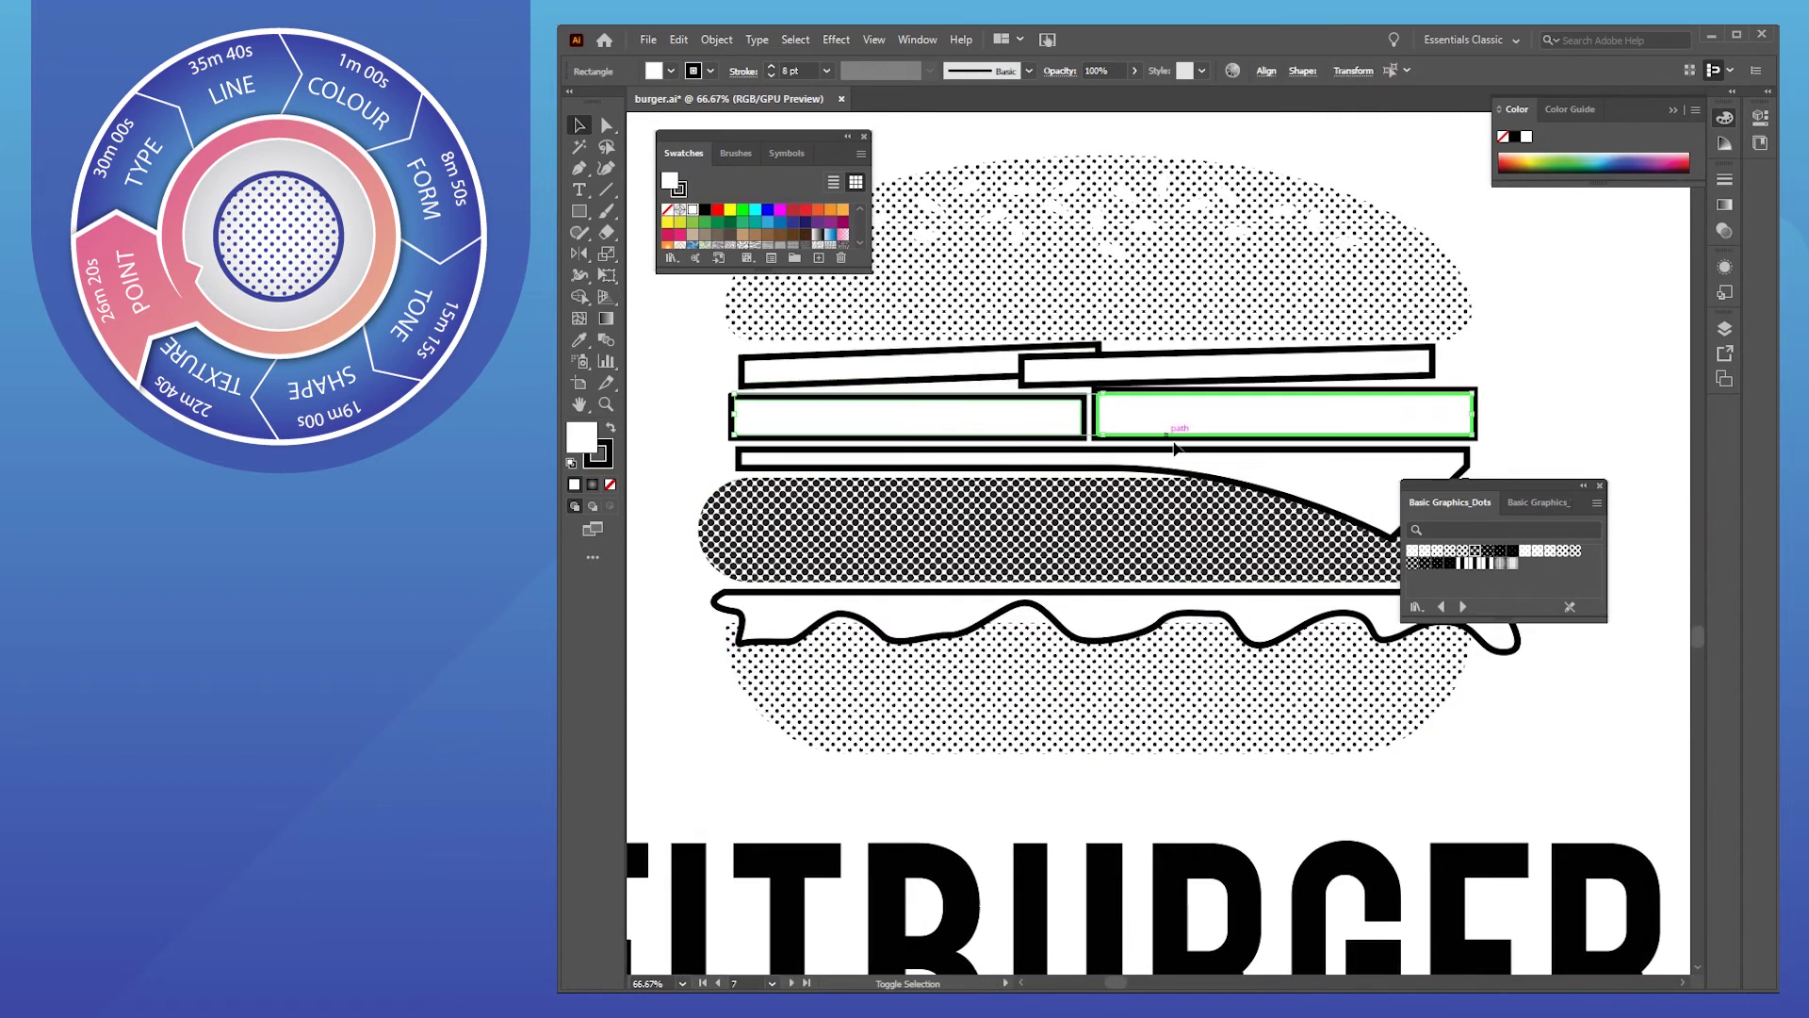
{"action": "left_click", "coordinate": [1575, 552]}
{"action": "left_click", "coordinate": [1563, 339]}
{"action": "left_click", "coordinate": [1292, 462]}
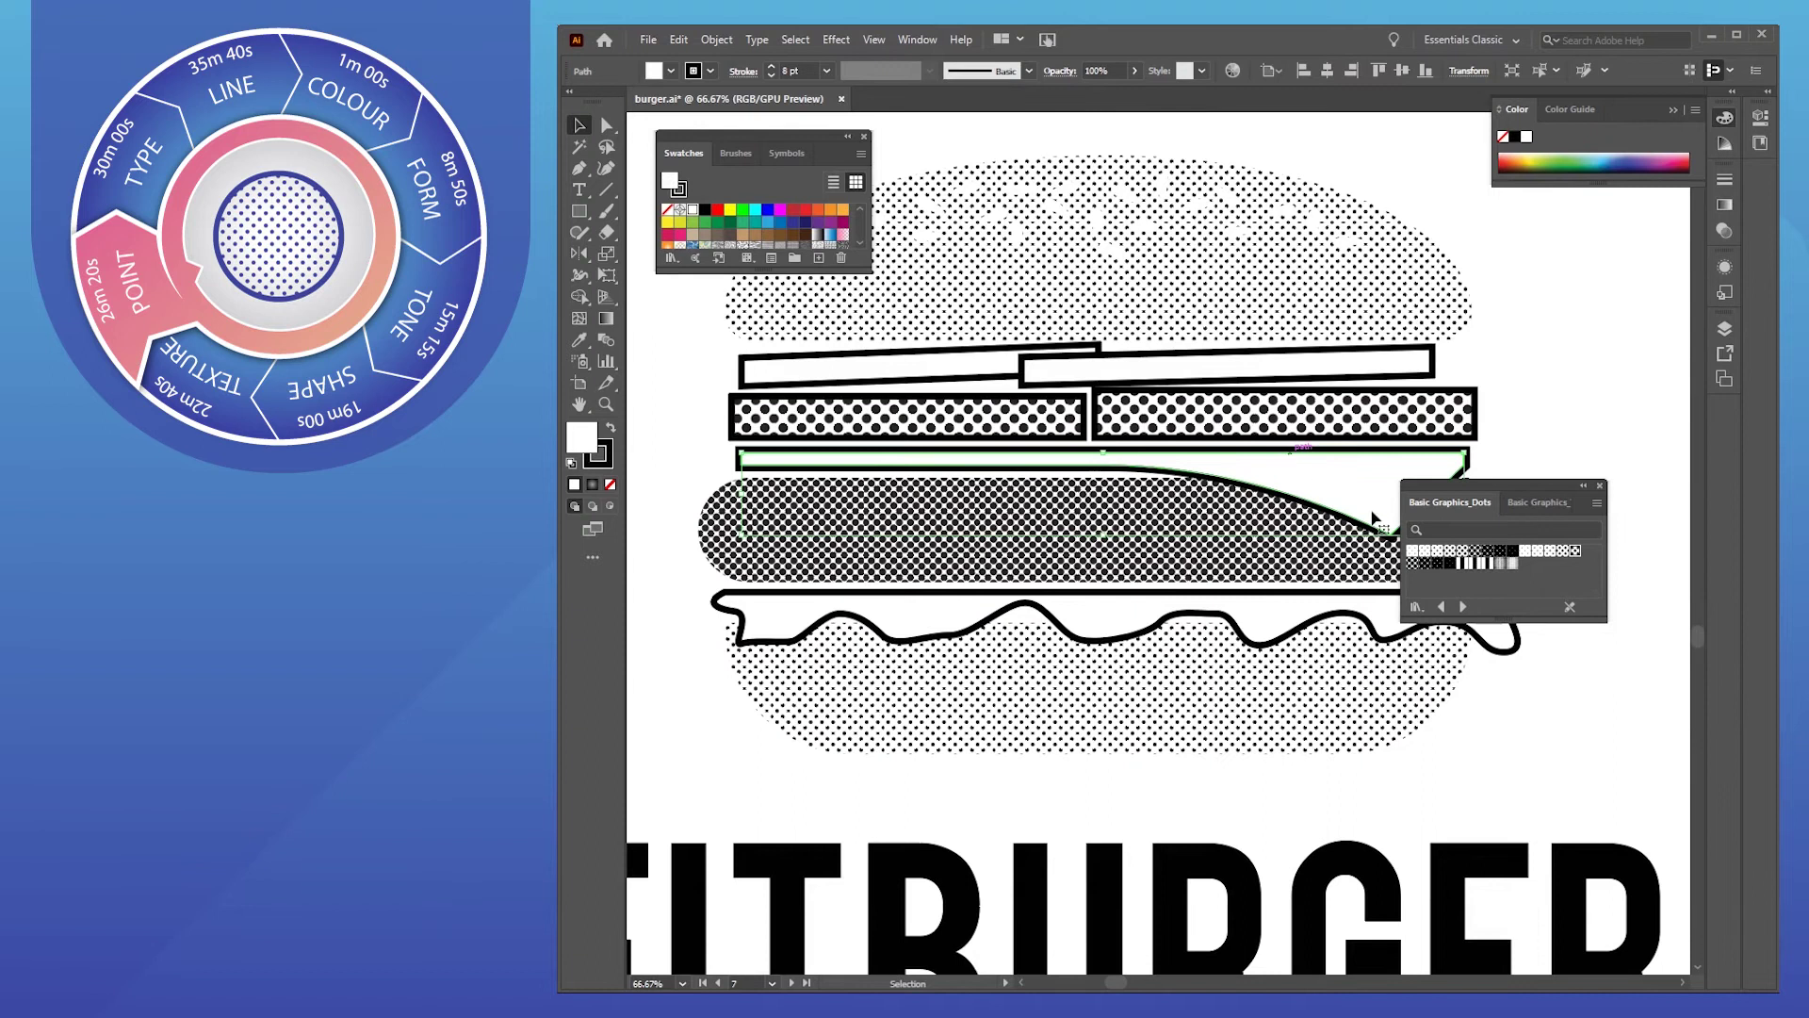
{"action": "left_click", "coordinate": [1430, 566]}
{"action": "left_click", "coordinate": [1571, 392]}
Give the two top strips a dot gradient pattern and the lettuce a dot pattern
{"action": "left_click", "coordinate": [1328, 375]}
{"action": "left_click", "coordinate": [961, 373], "text": "shift"}
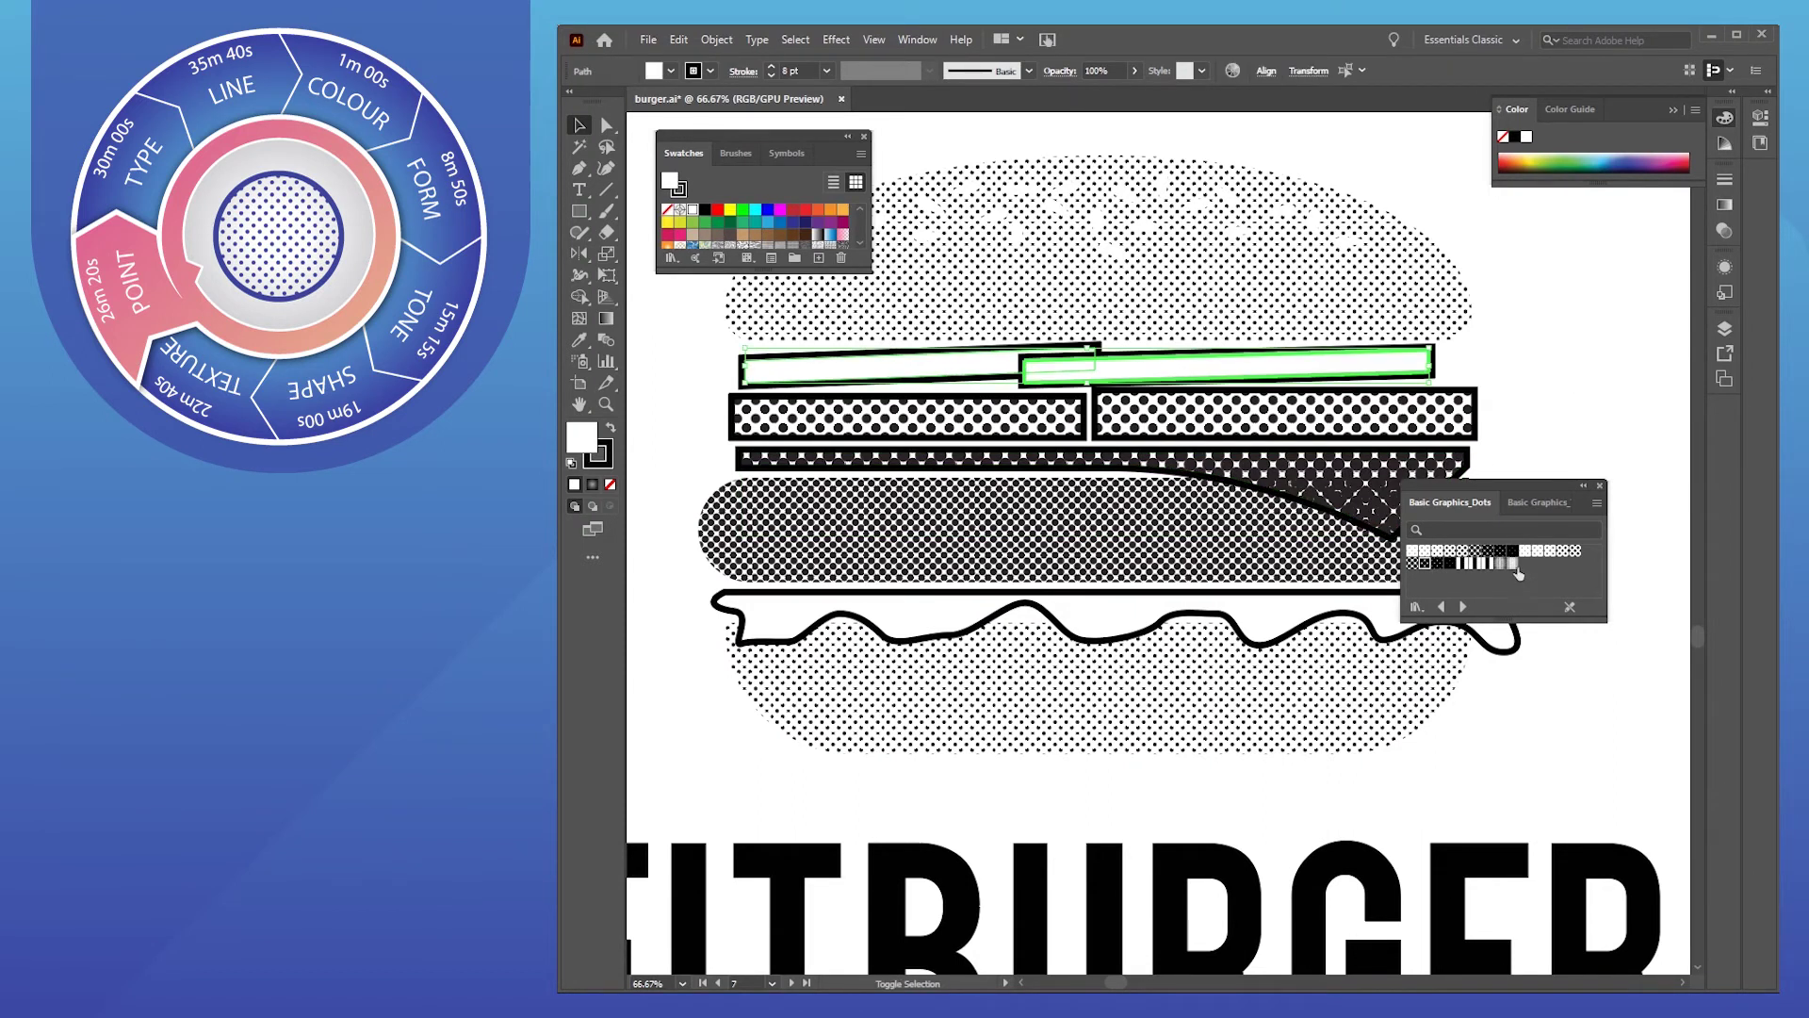
{"action": "left_click", "coordinate": [1511, 564]}
{"action": "key", "text": "ctrl+shift+a"}
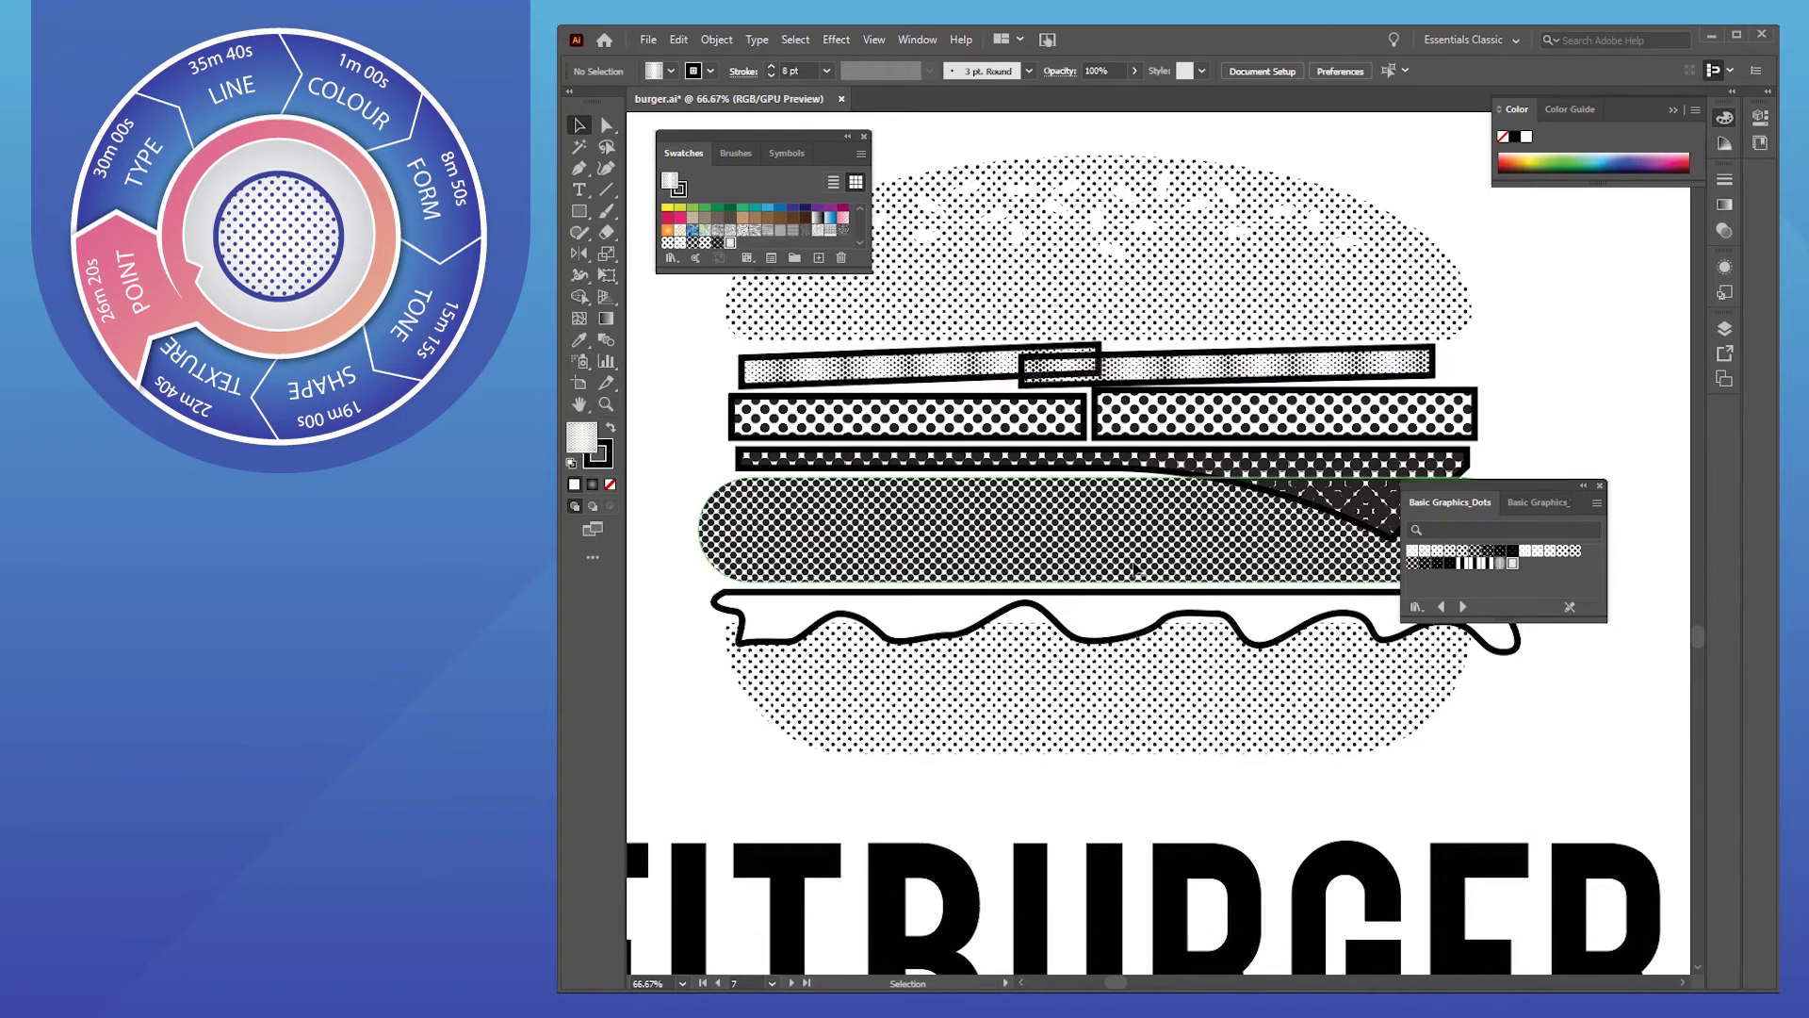
{"action": "left_click", "coordinate": [1119, 609]}
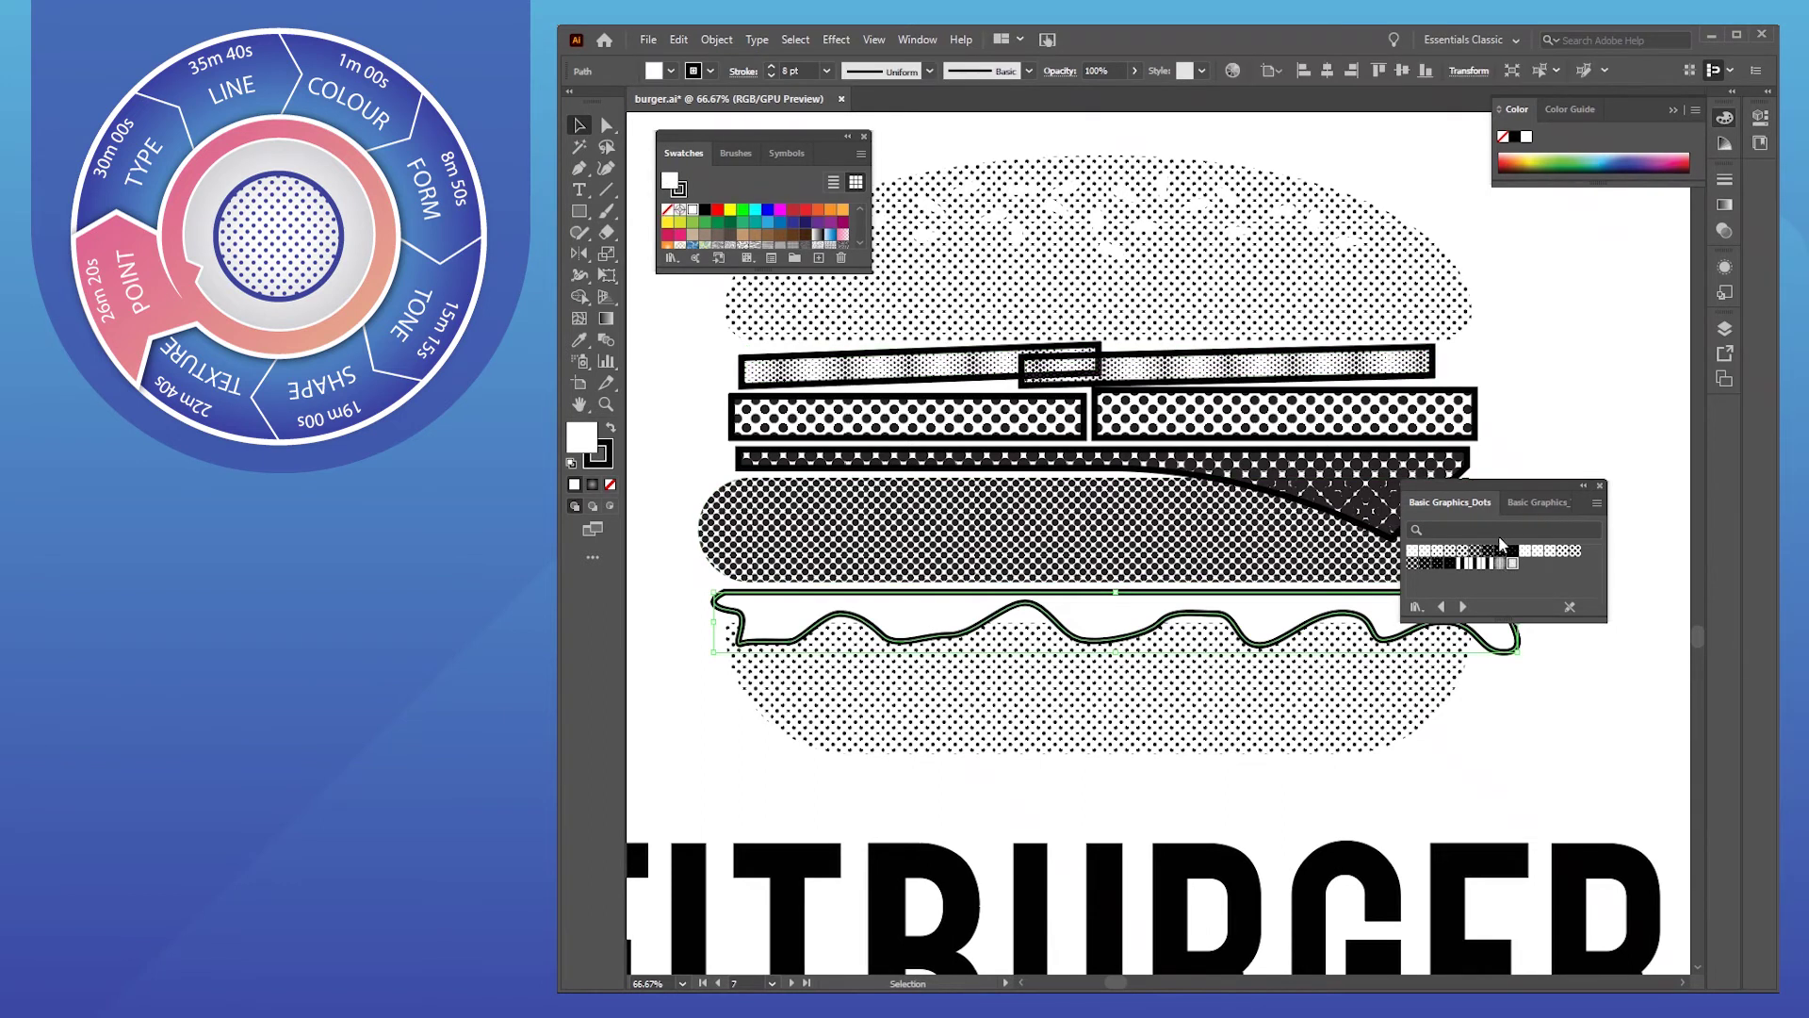
{"action": "left_click", "coordinate": [1561, 550]}
{"action": "left_click", "coordinate": [1624, 384]}
Zoom out to the whole logo and close the Basic Graphics_Dots library
{"action": "key", "text": "ctrl+minus"}
{"action": "left_click_drag", "start_coordinate": [1093, 676], "coordinate": [1190, 512]}
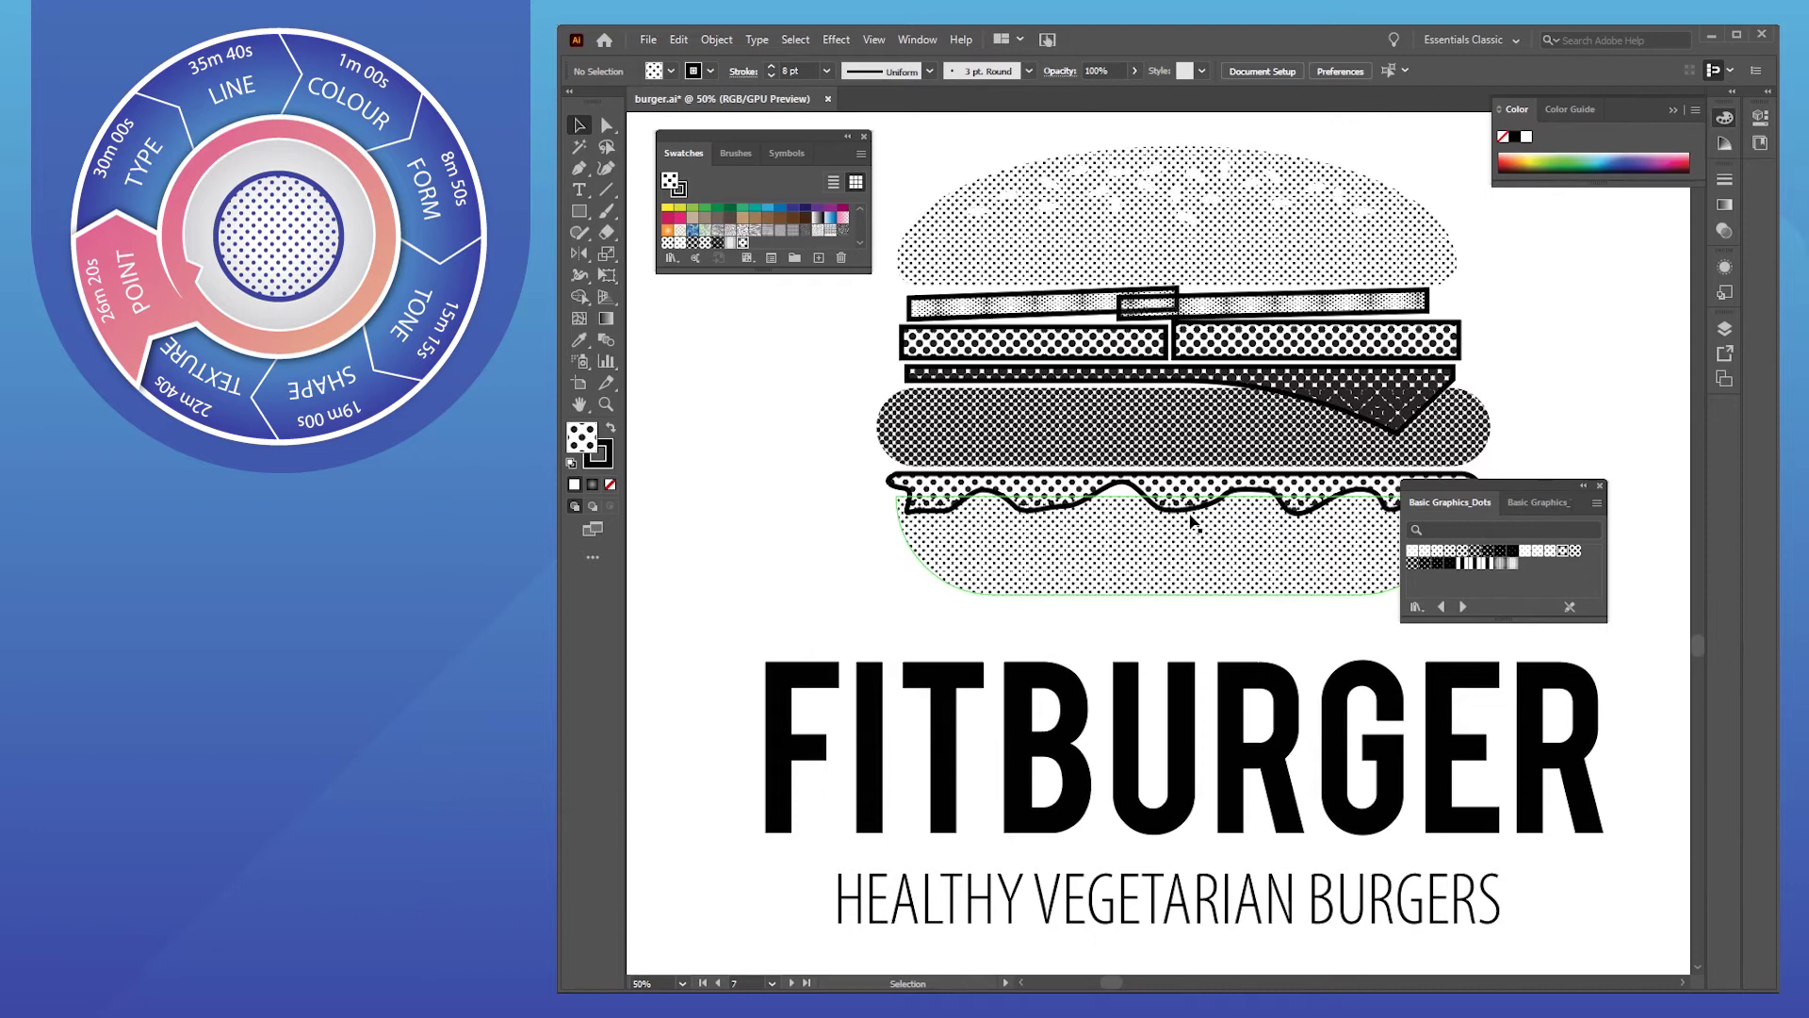
{"action": "left_click", "coordinate": [1600, 486]}
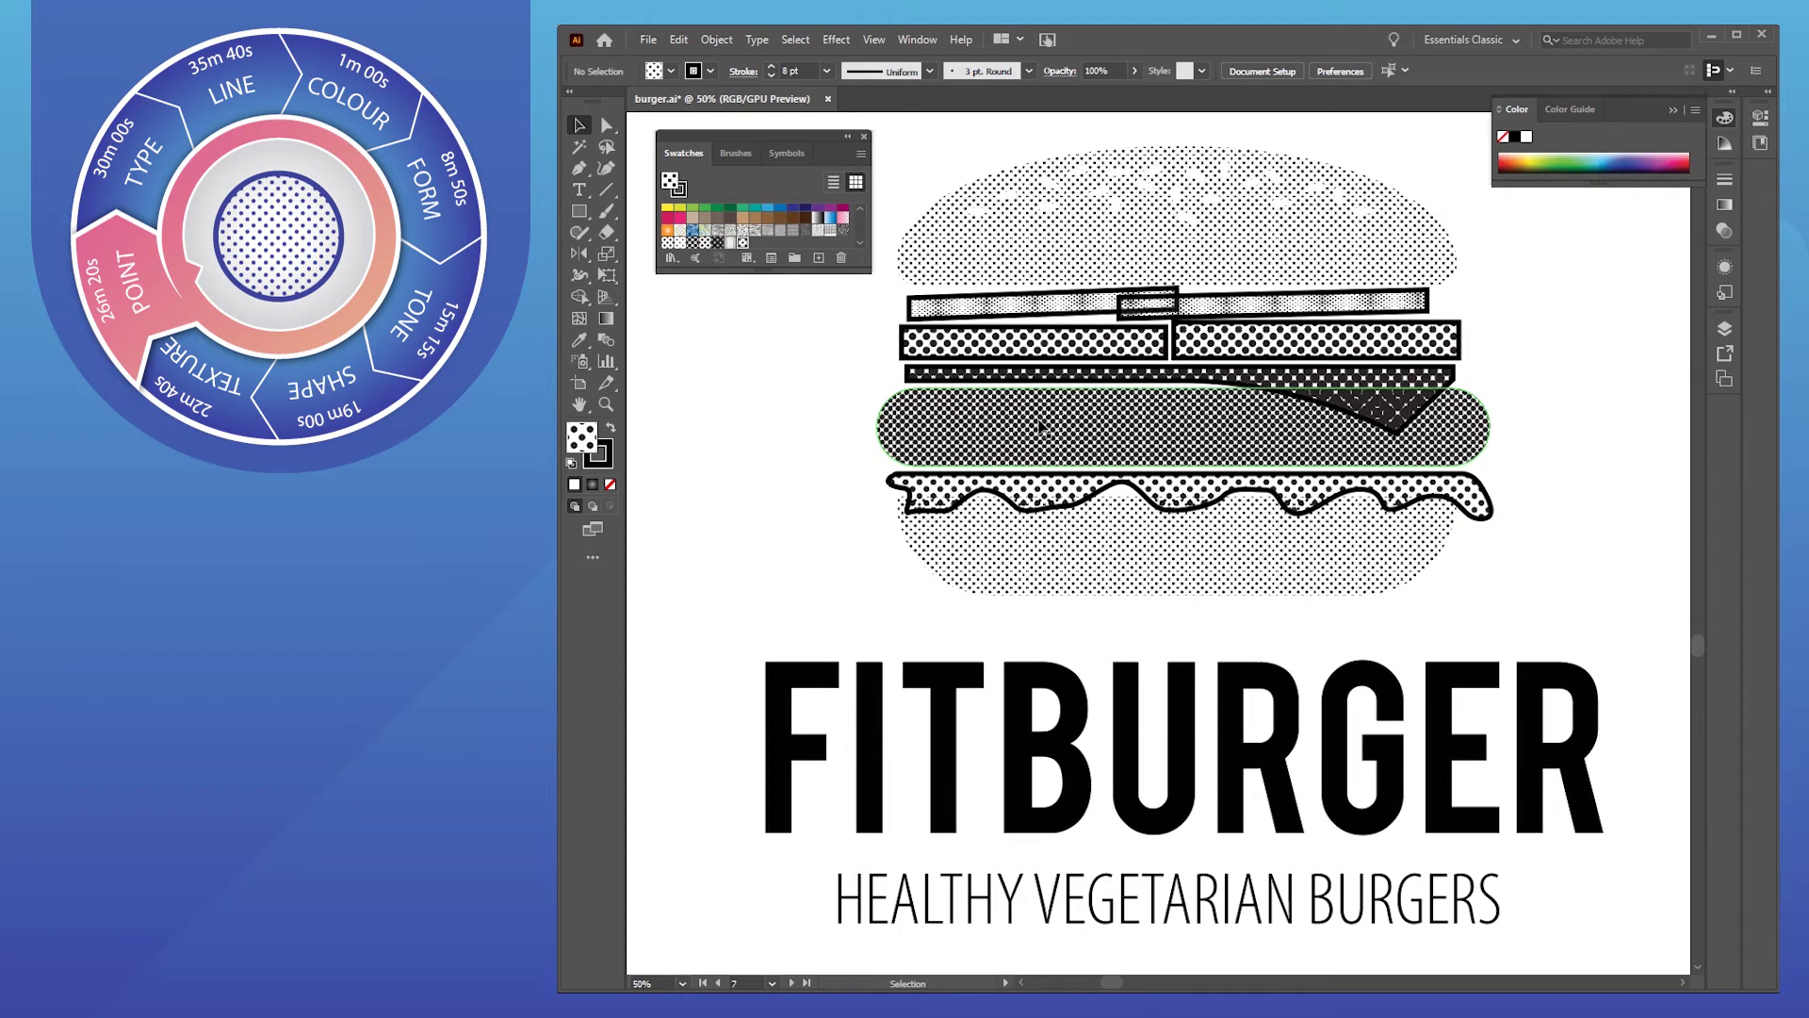
{"action": "left_click_drag", "start_coordinate": [1050, 438], "coordinate": [1032, 439]}
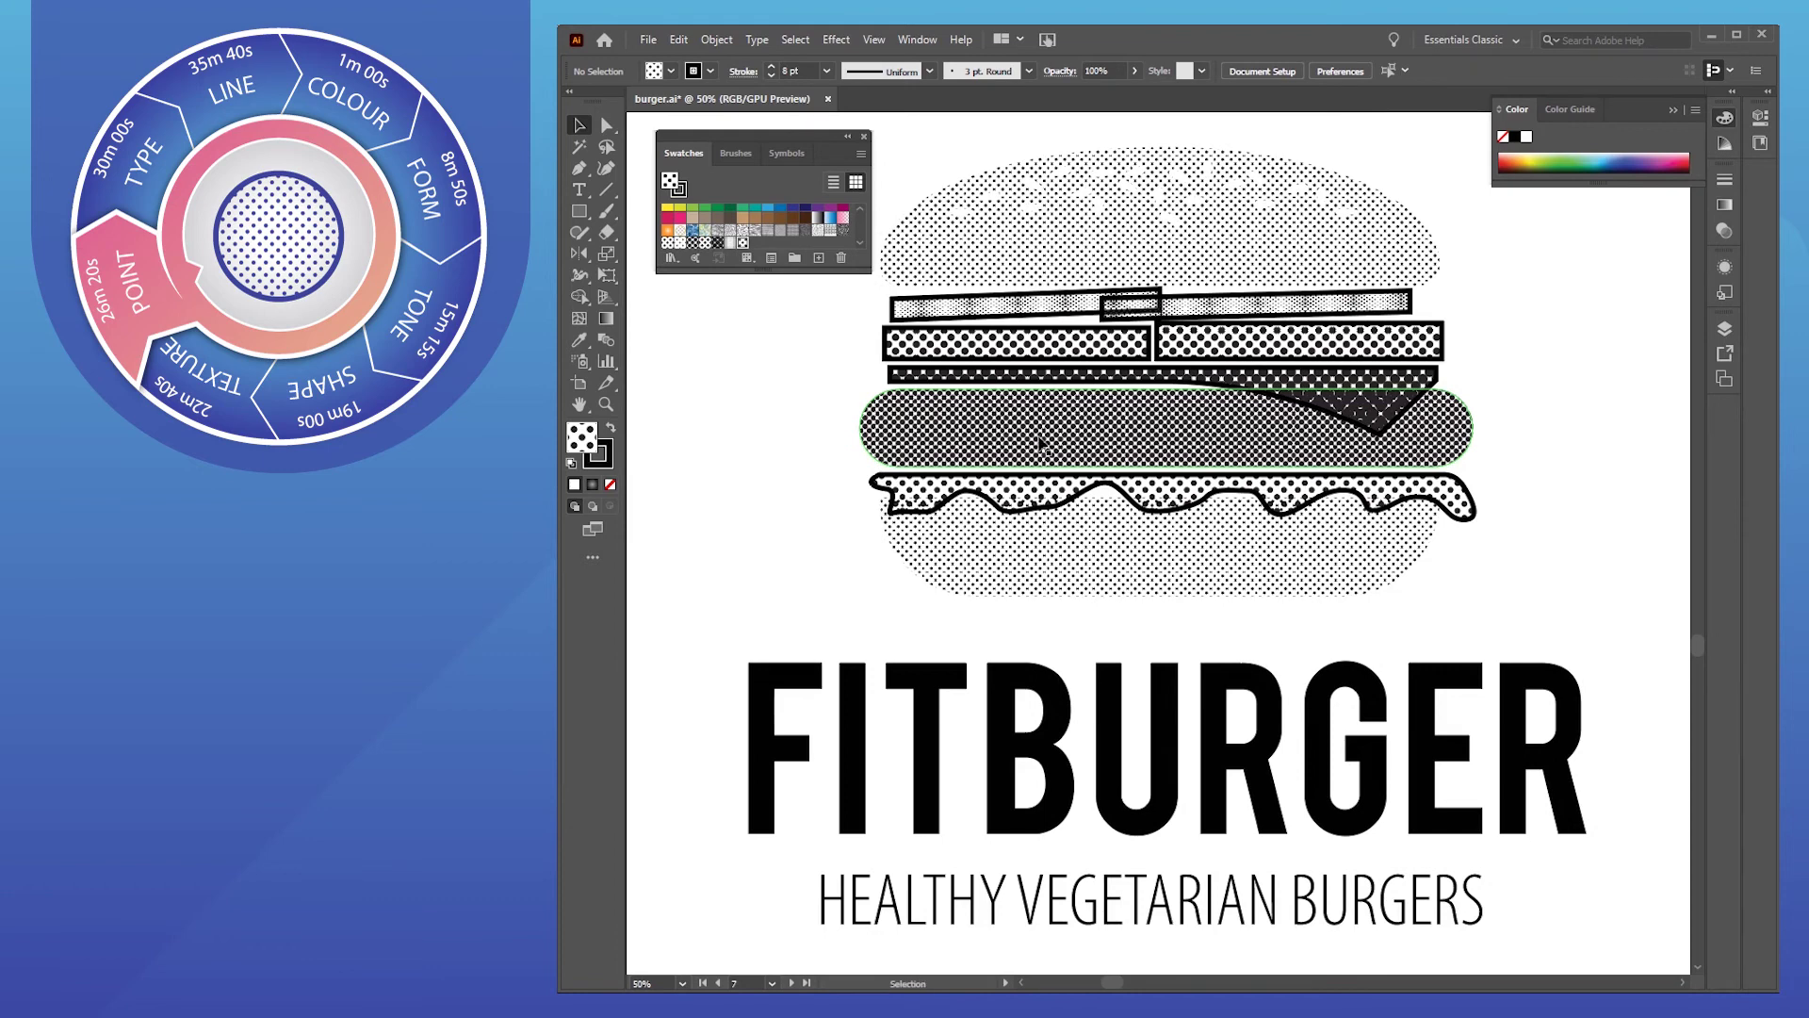
{"action": "scroll", "coordinate": [1178, 184], "scroll_direction": "up", "scroll_amount": 3, "text": "alt"}
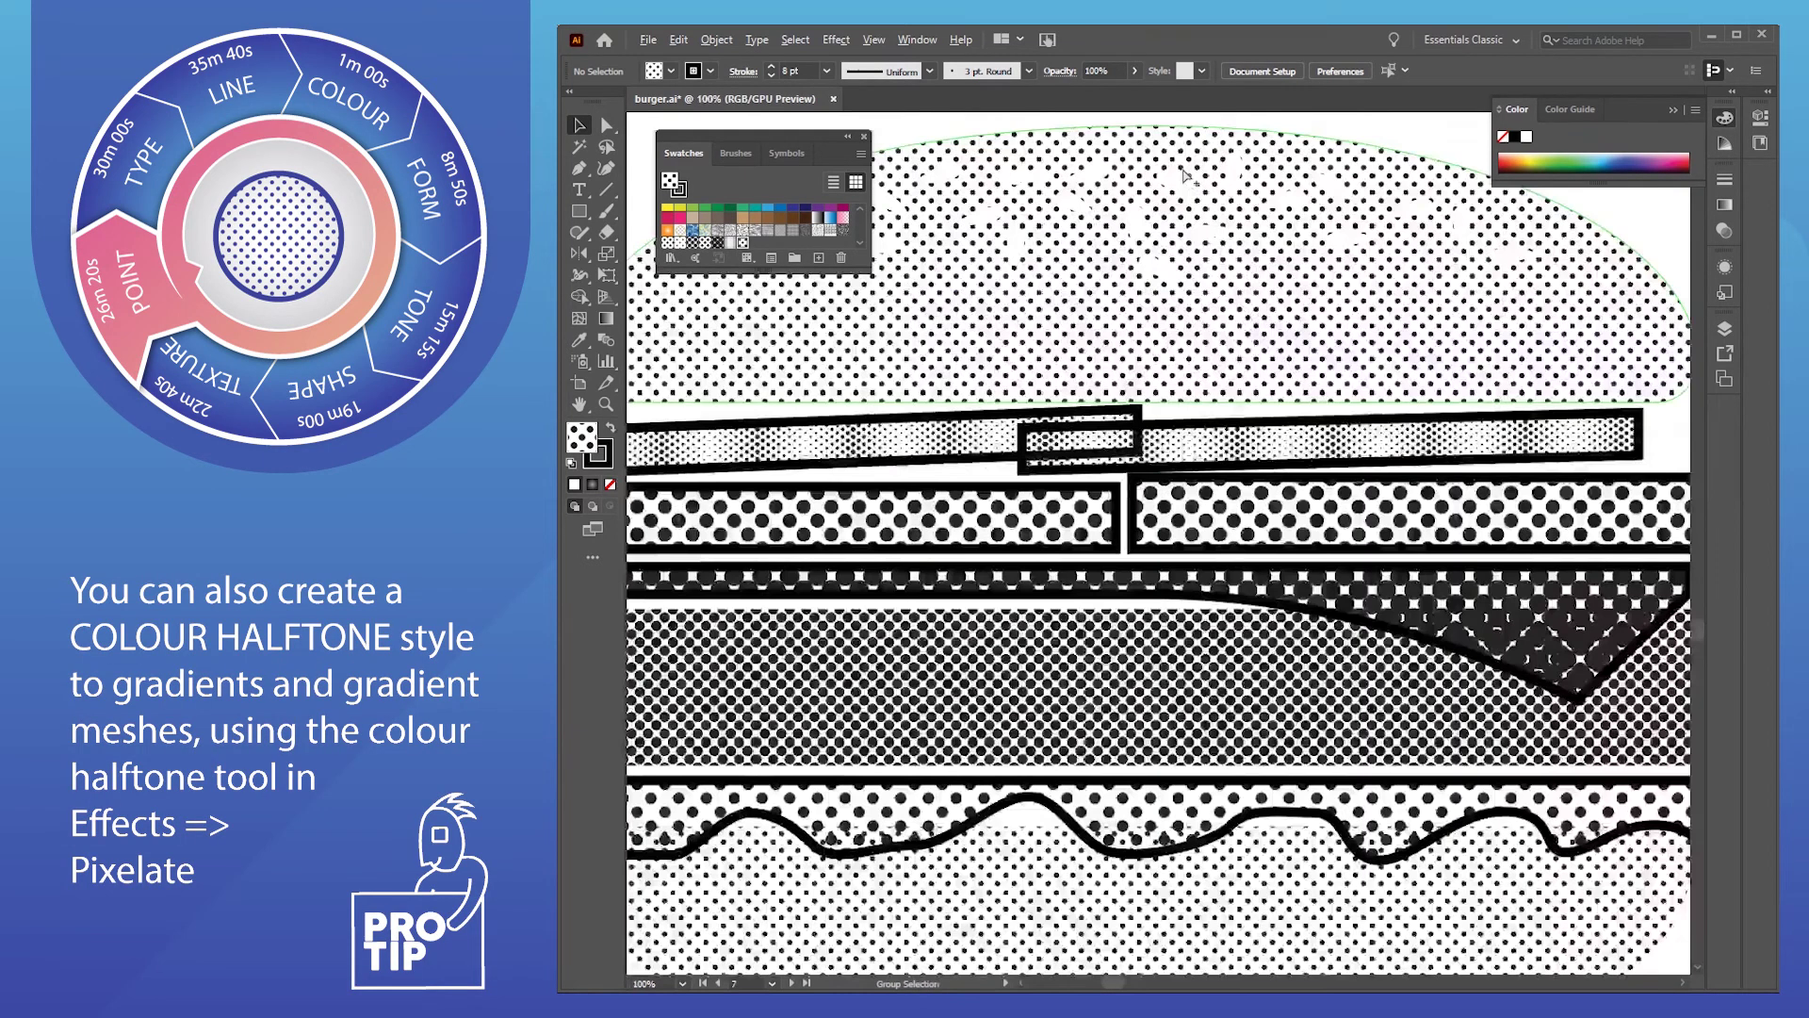
Undo the dot pattern fills so the buns and patty are solid black again
{"action": "scroll", "coordinate": [1135, 273], "scroll_direction": "down", "scroll_amount": 2, "text": "alt"}
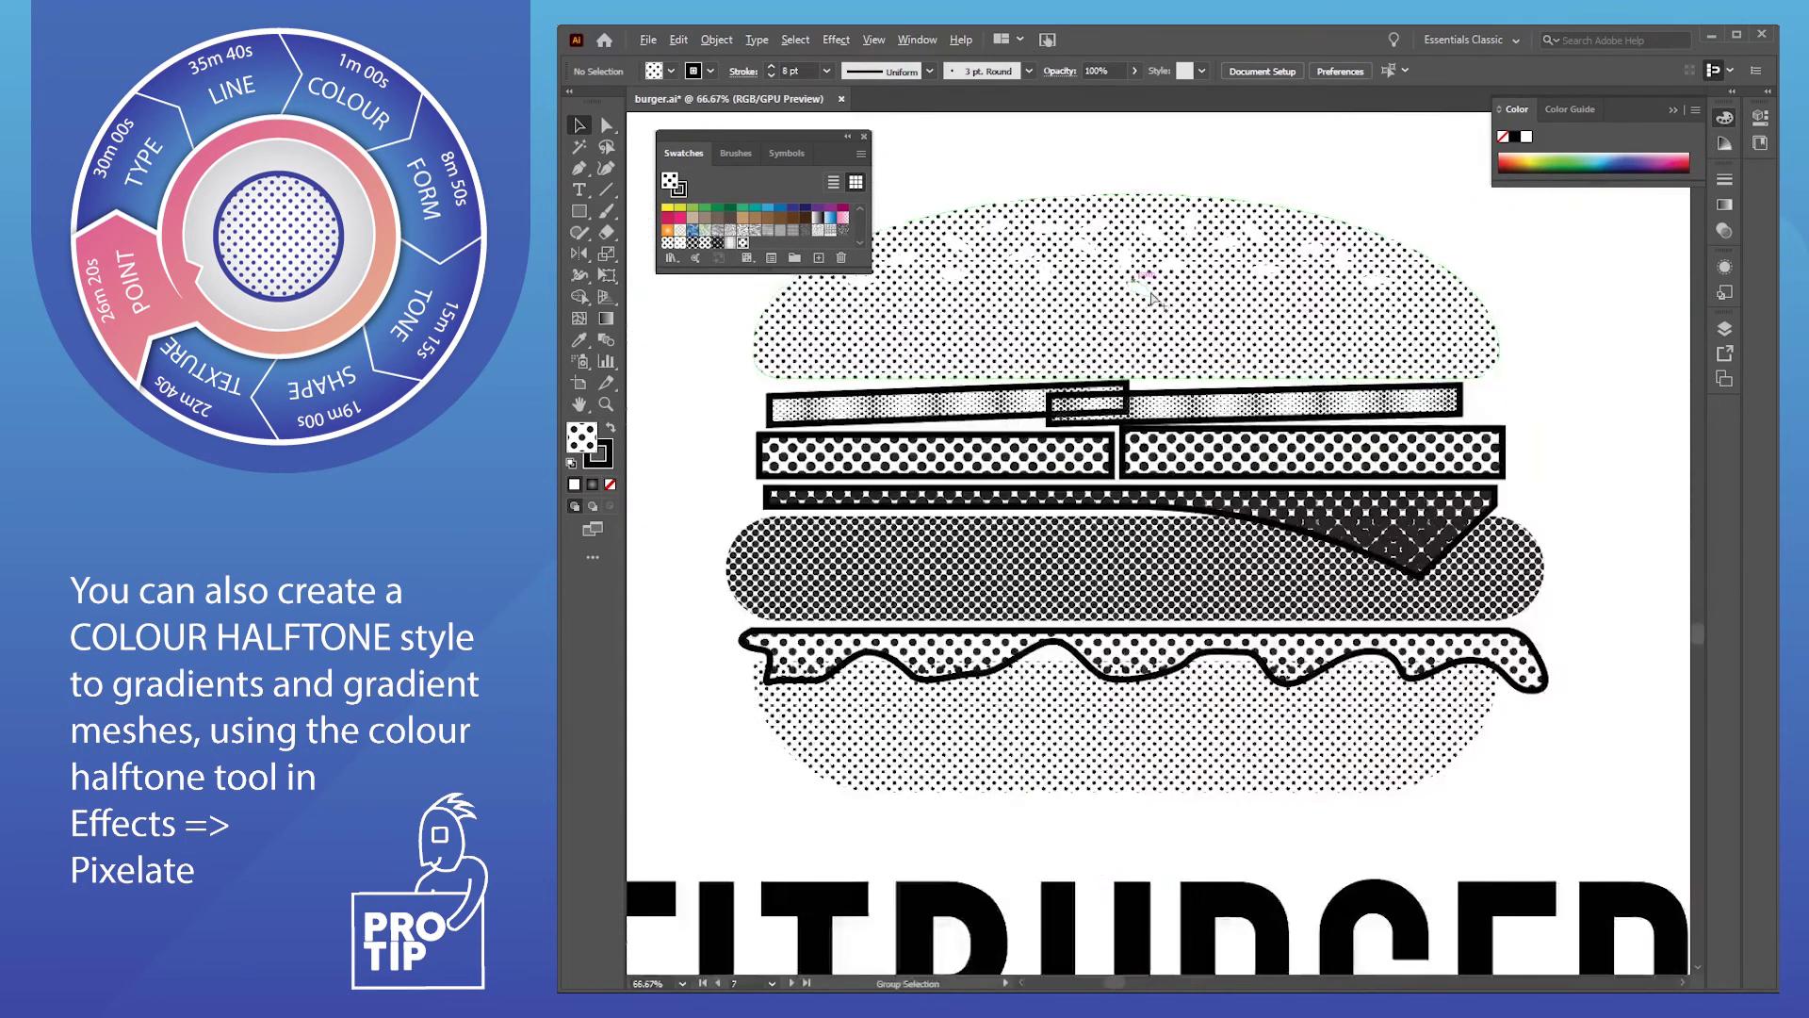
{"action": "left_click_drag", "start_coordinate": [1176, 508], "coordinate": [1195, 469]}
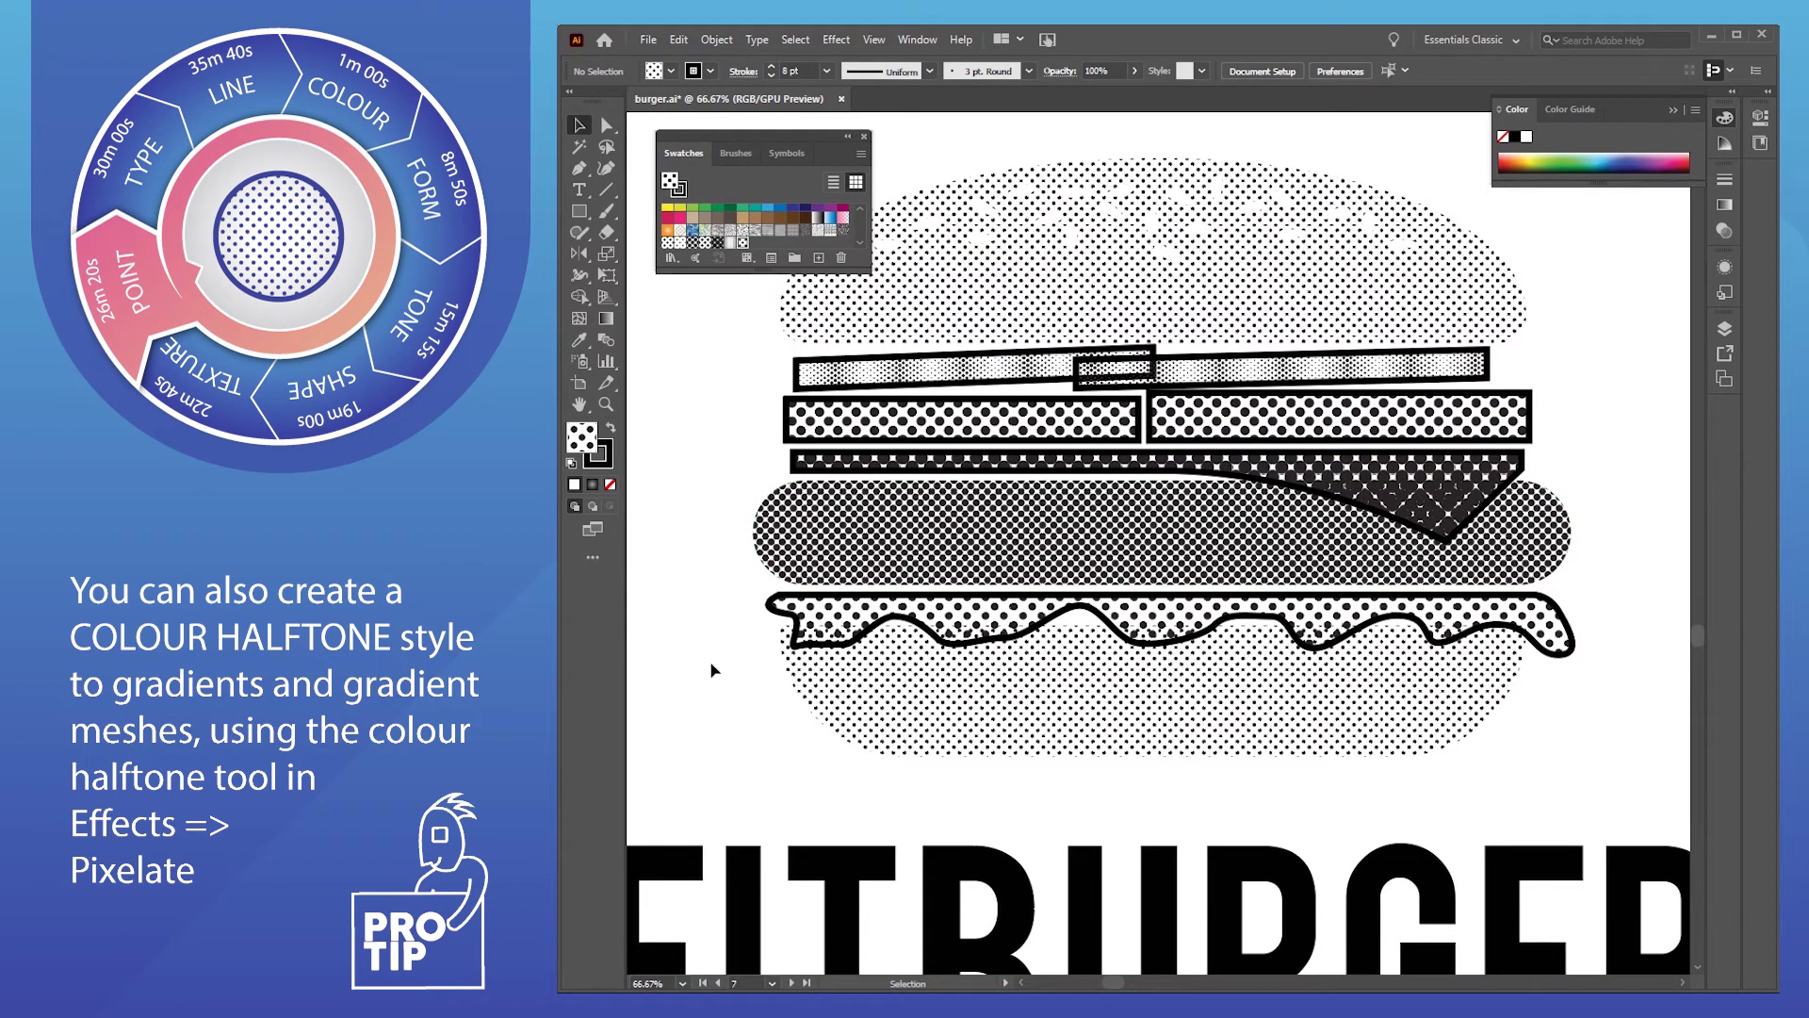
{"action": "key", "text": "ctrl+z"}
{"action": "key", "text": "ctrl+z"}
{"action": "key", "text": "ctrl+z"}
{"action": "key", "text": "ctrl+z"}
{"action": "key", "text": "ctrl+z"}
{"action": "key", "text": "ctrl+z"}
{"action": "key", "text": "ctrl+z"}
{"action": "key", "text": "ctrl+z"}
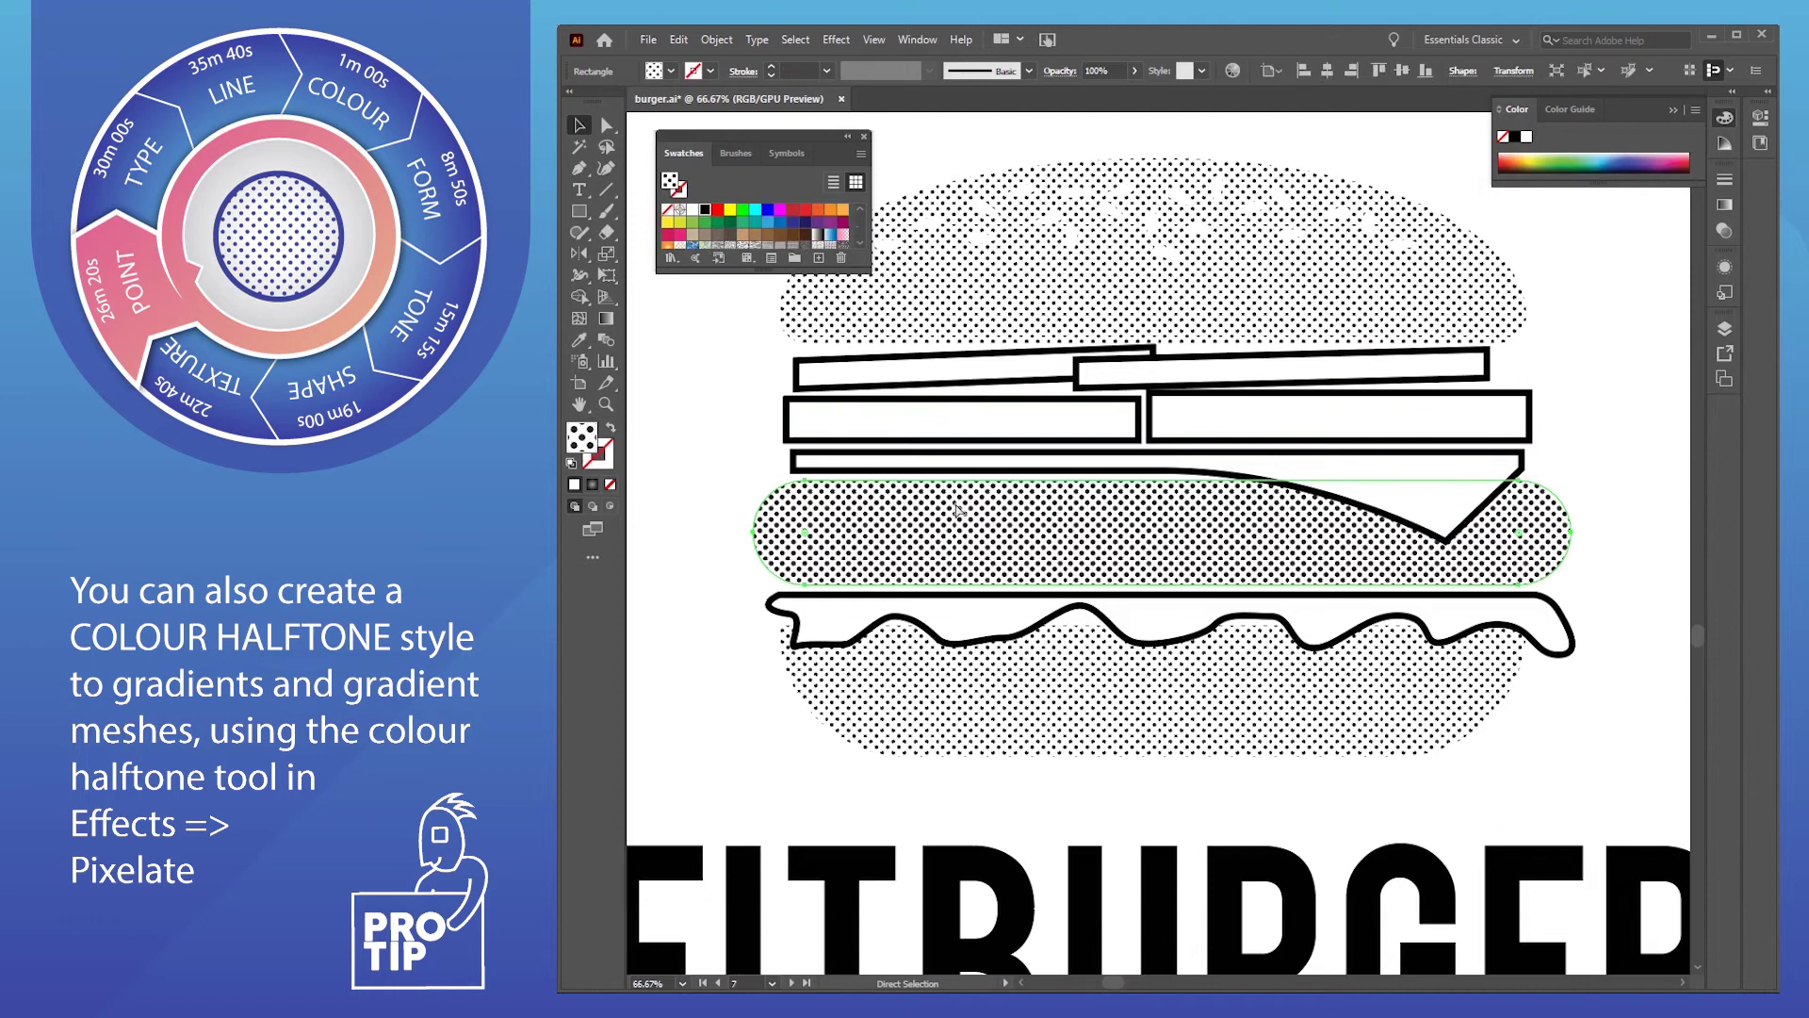
{"action": "left_click", "coordinate": [694, 525]}
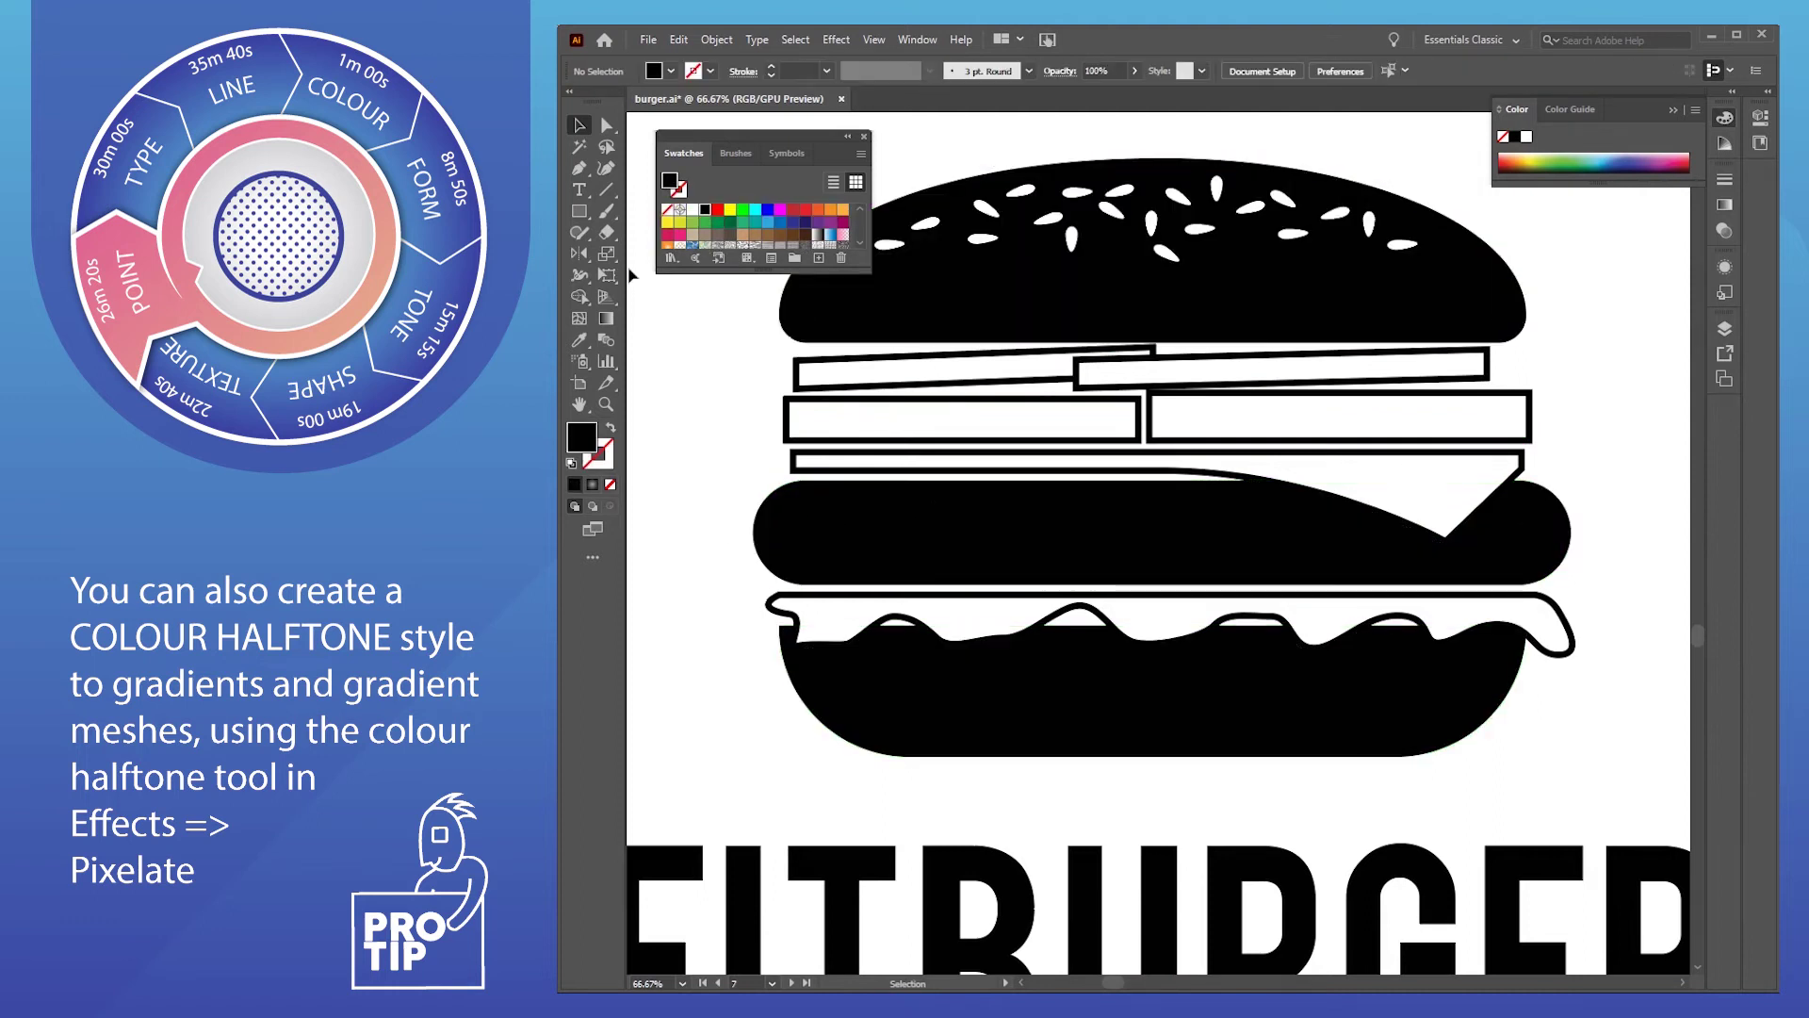
Draw a small circle on the patty's left end and make it white with the Eyedropper
{"action": "left_click", "coordinate": [582, 213]}
{"action": "left_click", "coordinate": [660, 254]}
{"action": "left_click_drag", "start_coordinate": [780, 515], "coordinate": [813, 543]}
{"action": "key", "text": "i"}
{"action": "left_click", "coordinate": [653, 412]}
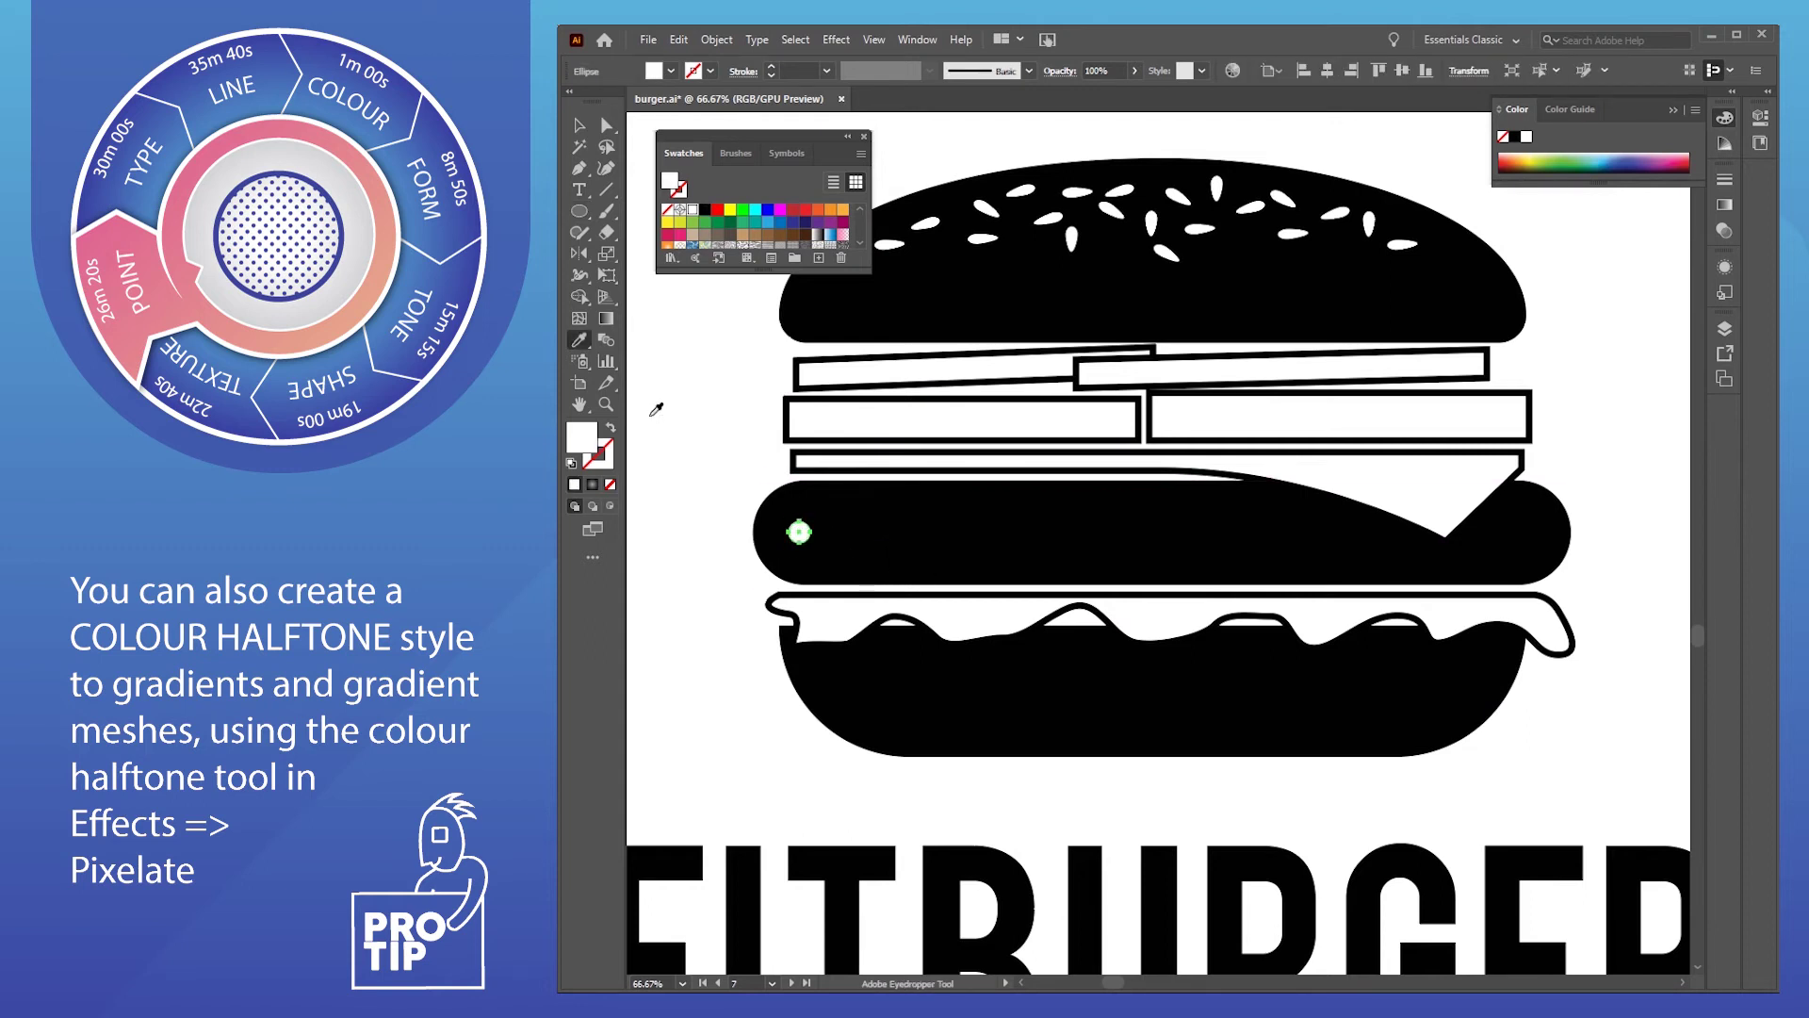
{"action": "left_click", "coordinate": [586, 130]}
{"action": "left_click", "coordinate": [699, 420]}
{"action": "scroll", "coordinate": [716, 492], "scroll_direction": "up", "scroll_amount": 3}
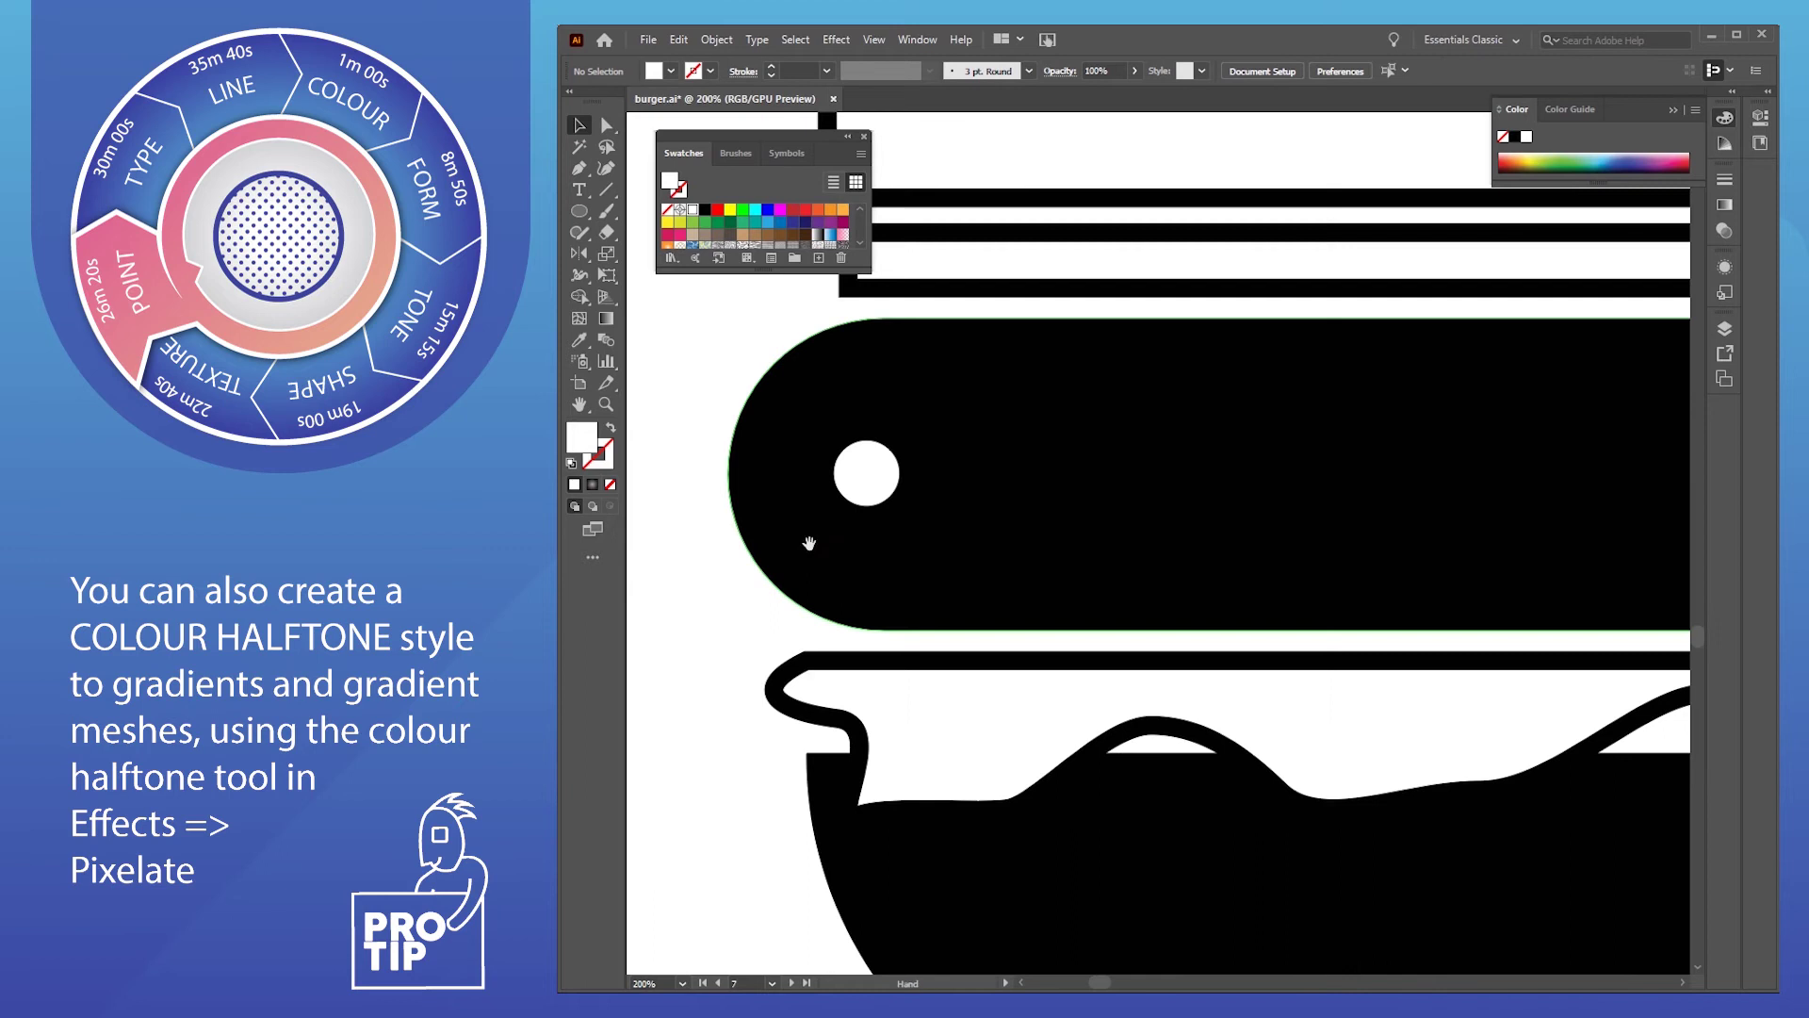
Alt-drag copies of the white dot in varied sizes along the patty's top edge
{"action": "left_click_drag", "start_coordinate": [973, 611], "coordinate": [1264, 529]}
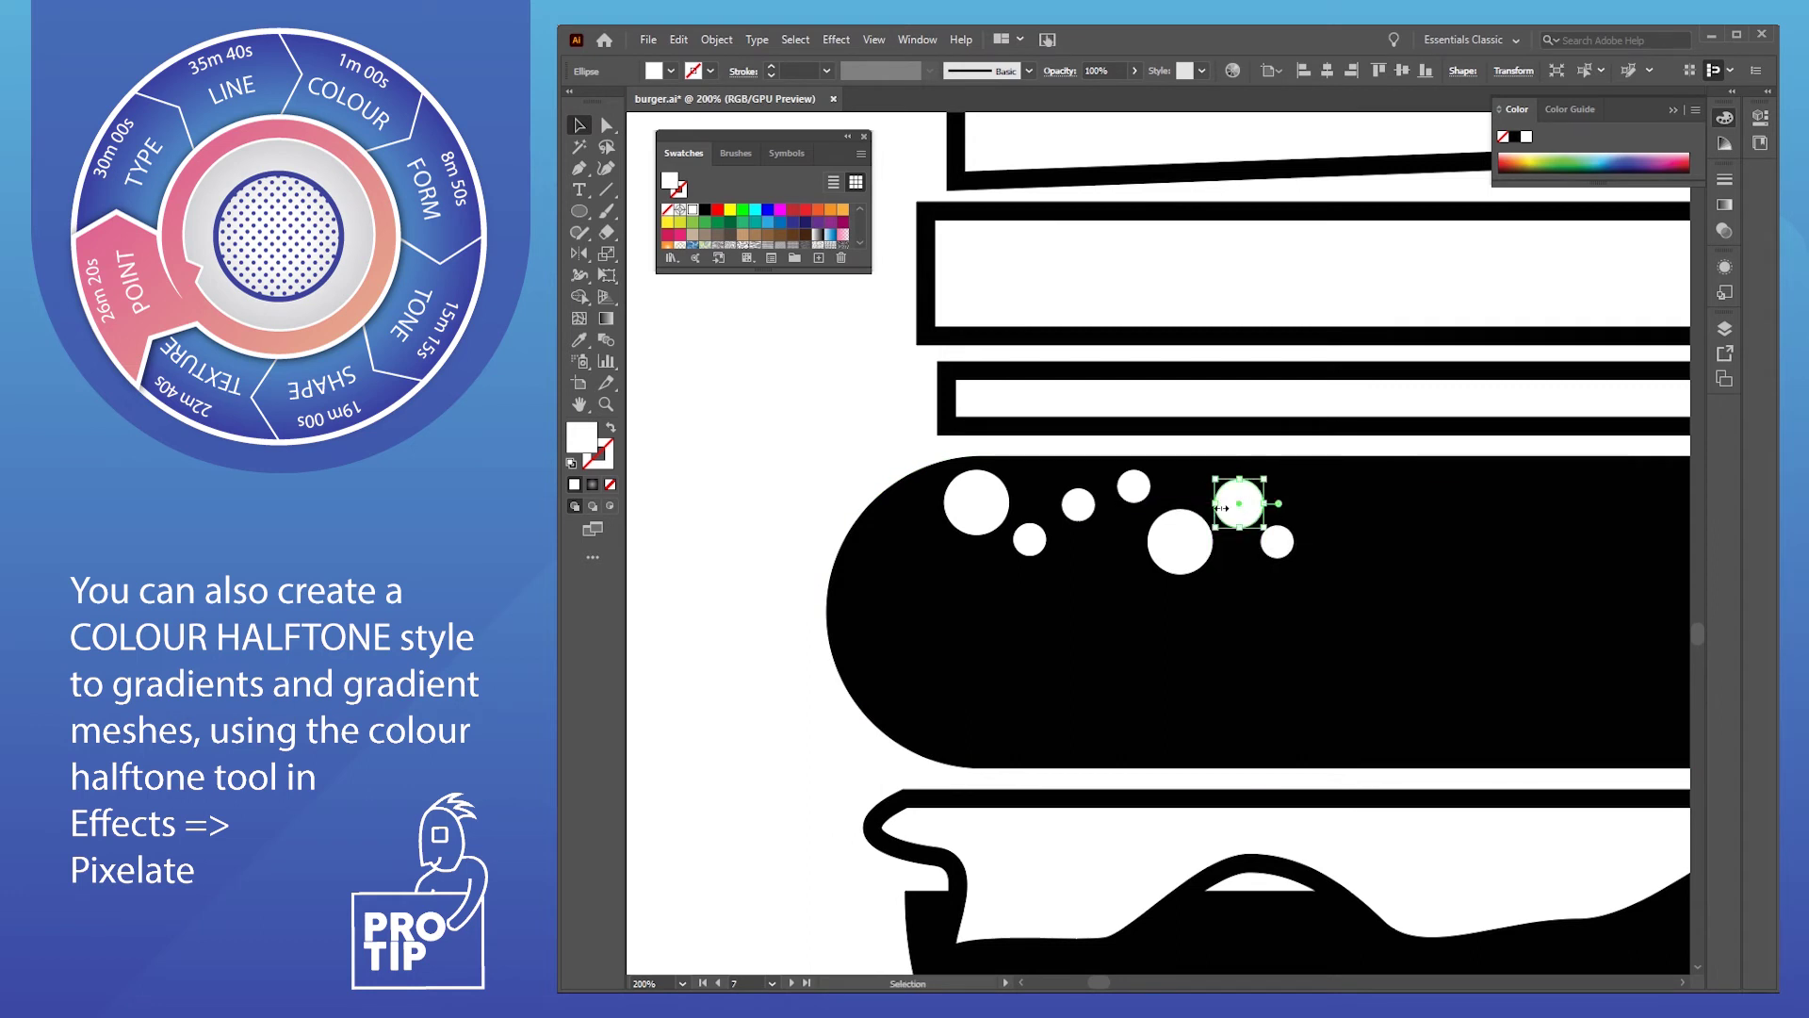
{"action": "left_click_drag", "start_coordinate": [1084, 499], "coordinate": [1306, 481]}
{"action": "key", "text": "ctrl+shift+a"}
{"action": "left_click_drag", "start_coordinate": [1112, 479], "coordinate": [1190, 474]}
{"action": "key", "text": "ctrl+shift+a"}
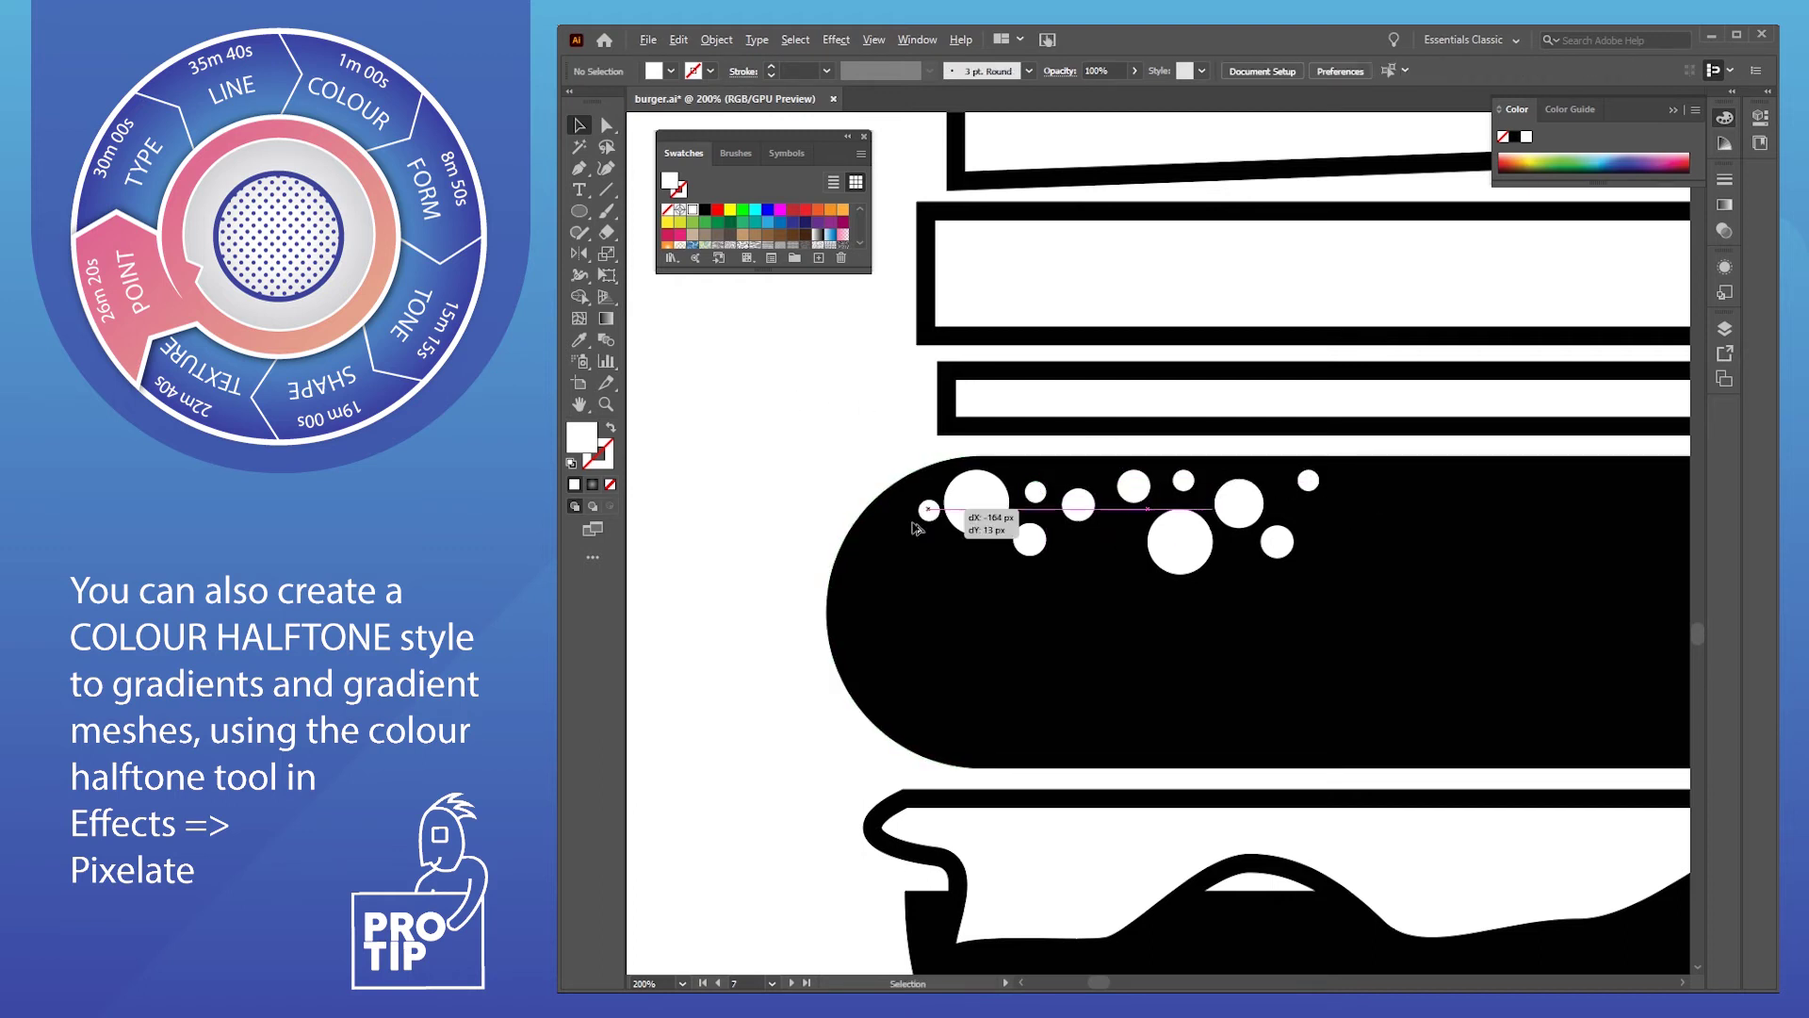
{"action": "key", "text": "ctrl+shift+a"}
{"action": "mouse_move", "coordinate": [1035, 491]}
{"action": "left_mouse_down"}
{"action": "mouse_move", "coordinate": [906, 494]}
{"action": "mouse_move", "coordinate": [1368, 514]}
{"action": "mouse_move", "coordinate": [1320, 505]}
{"action": "mouse_move", "coordinate": [1355, 484]}
{"action": "mouse_move", "coordinate": [1359, 547]}
{"action": "left_mouse_up"}
{"action": "key", "text": "ctrl+shift+a"}
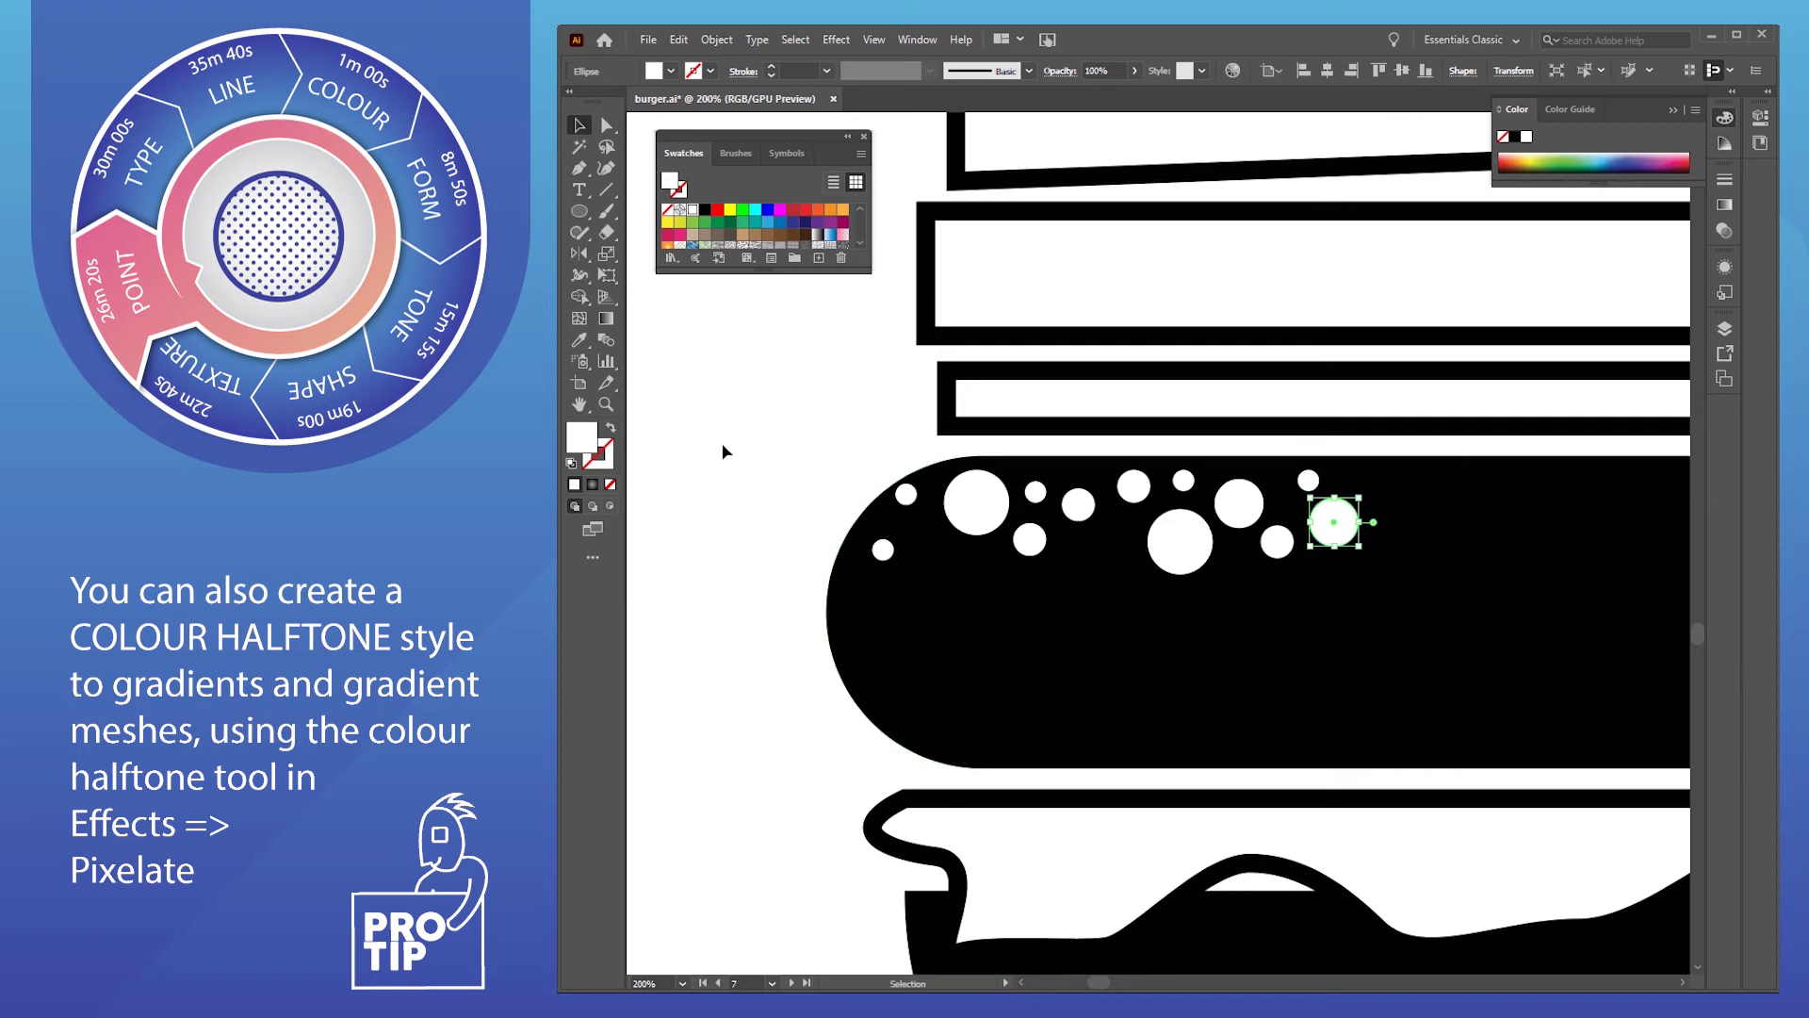
{"action": "key", "text": "ctrl+shift+a"}
{"action": "left_click_drag", "start_coordinate": [1308, 481], "coordinate": [1359, 478]}
{"action": "left_click_drag", "start_coordinate": [1277, 533], "coordinate": [1398, 508]}
{"action": "left_click_drag", "start_coordinate": [1184, 480], "coordinate": [1424, 468]}
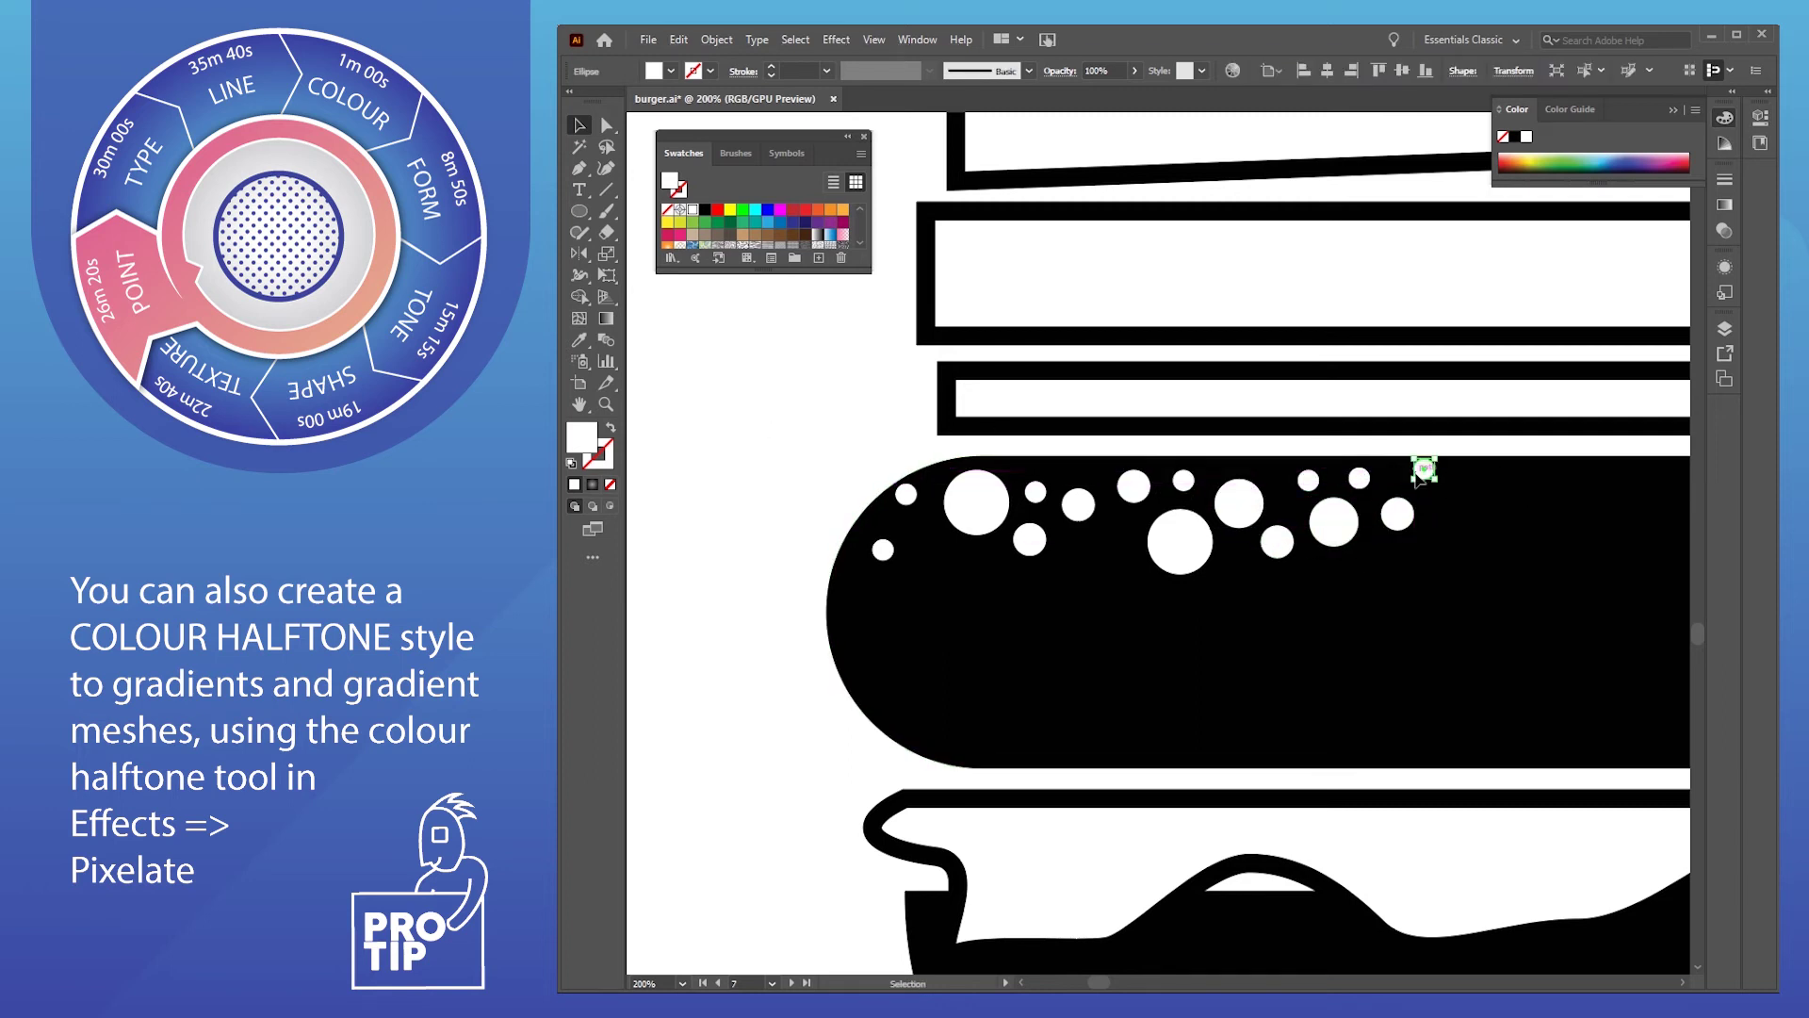
Delete stray dots, reposition a few, and select the patty with all its dots
{"action": "key", "text": "Delete"}
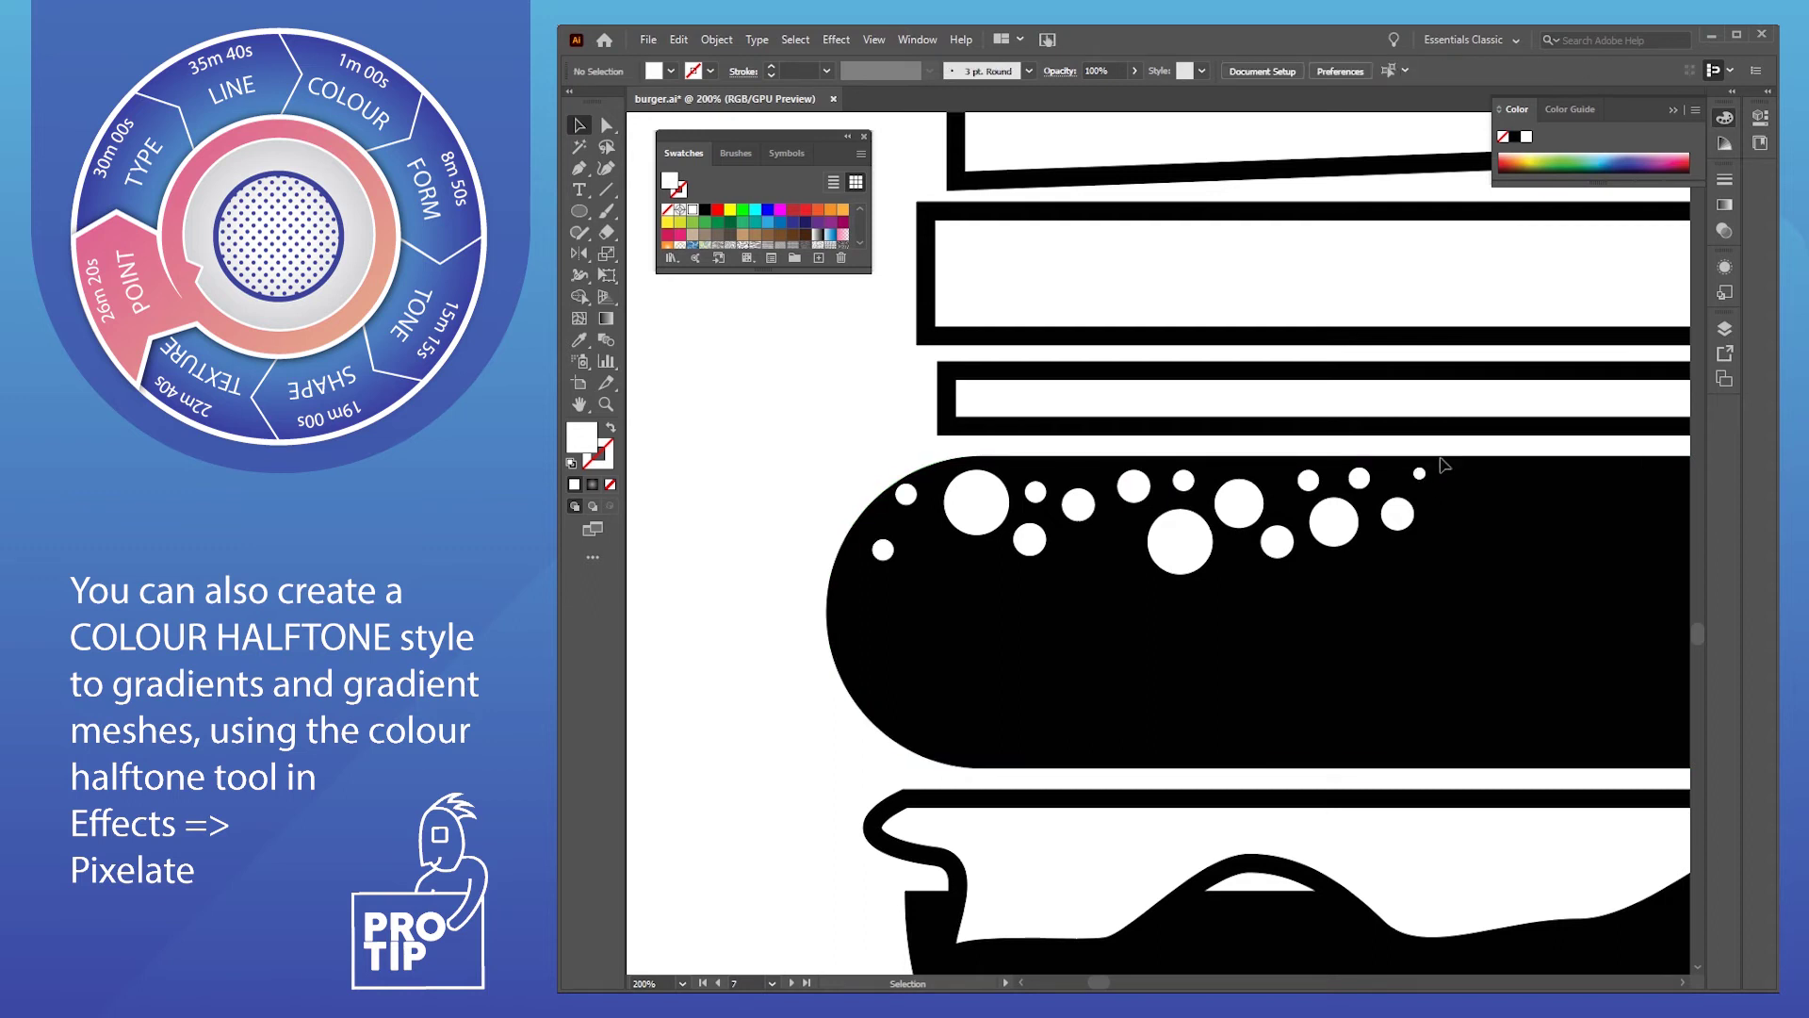
{"action": "left_click", "coordinate": [1269, 475]}
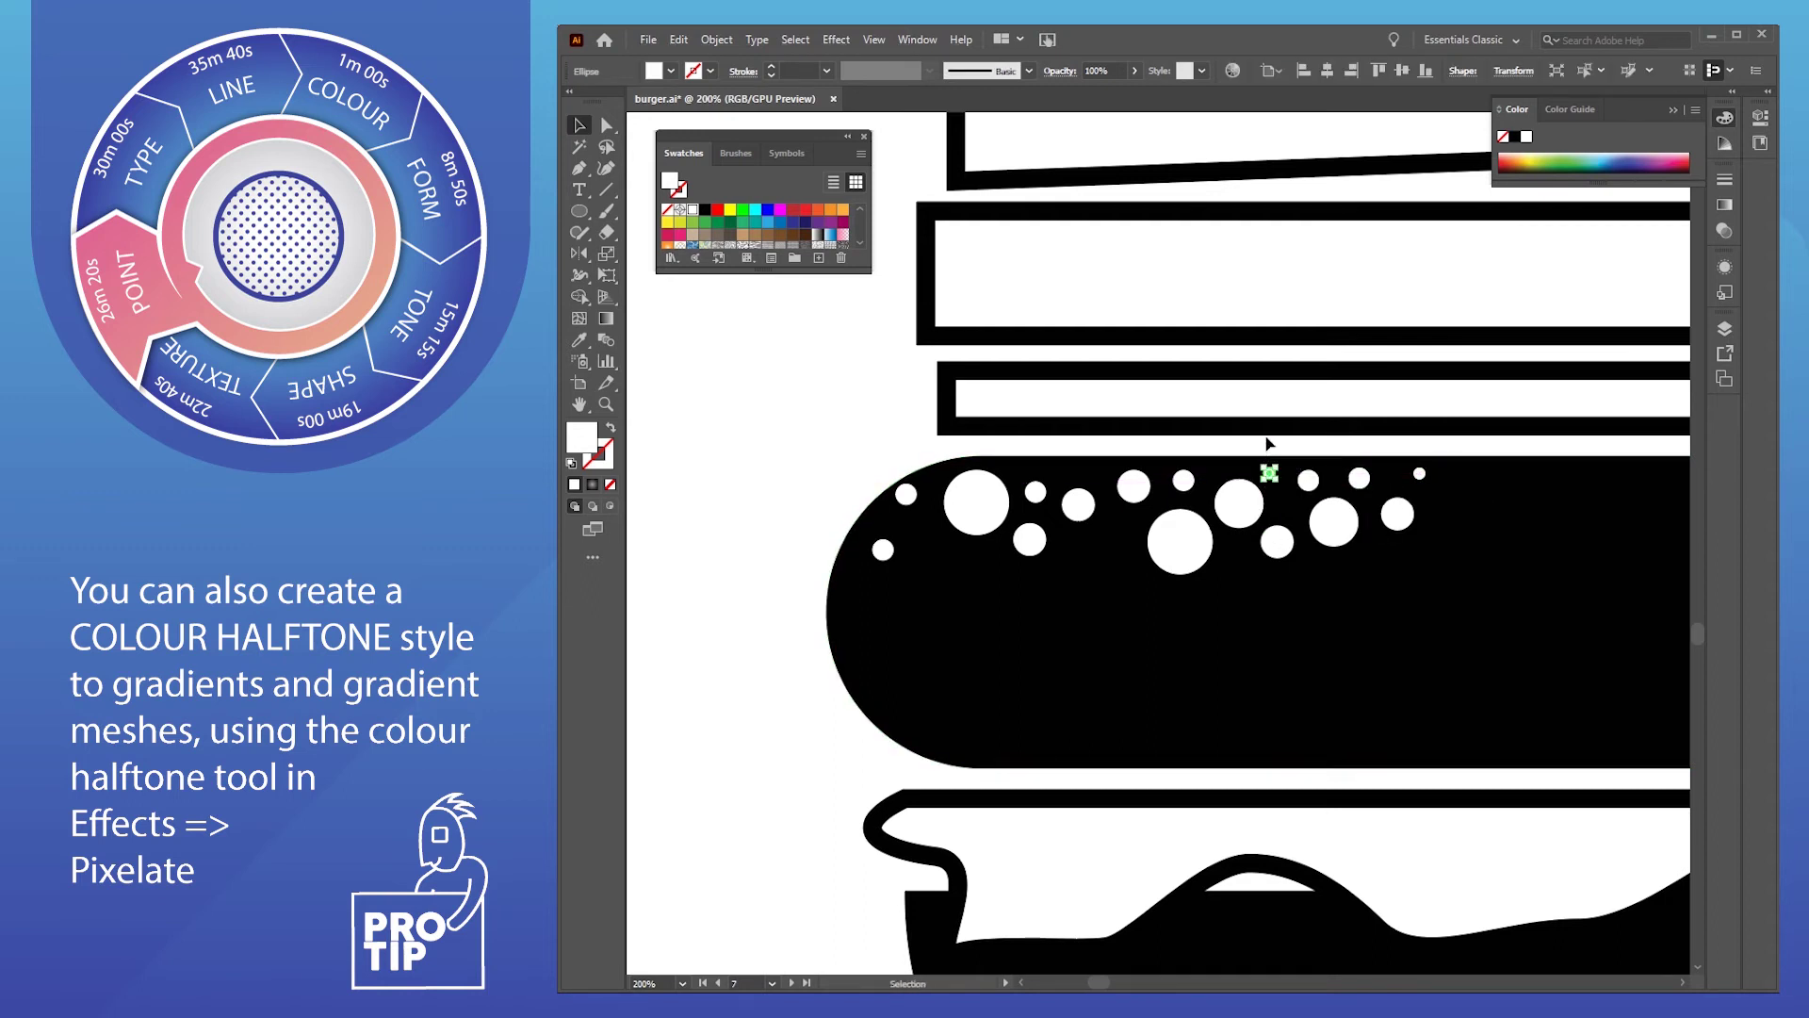
{"action": "left_click_drag", "start_coordinate": [1270, 476], "coordinate": [1451, 502]}
{"action": "key", "text": "ctrl+shift+a"}
{"action": "left_click", "coordinate": [808, 551]}
{"action": "left_click_drag", "start_coordinate": [1344, 634], "coordinate": [1015, 662]}
{"action": "left_click_drag", "start_coordinate": [1276, 582], "coordinate": [1723, 588]}
{"action": "left_click_drag", "start_coordinate": [1049, 551], "coordinate": [1121, 613]}
{"action": "left_click", "coordinate": [997, 594]}
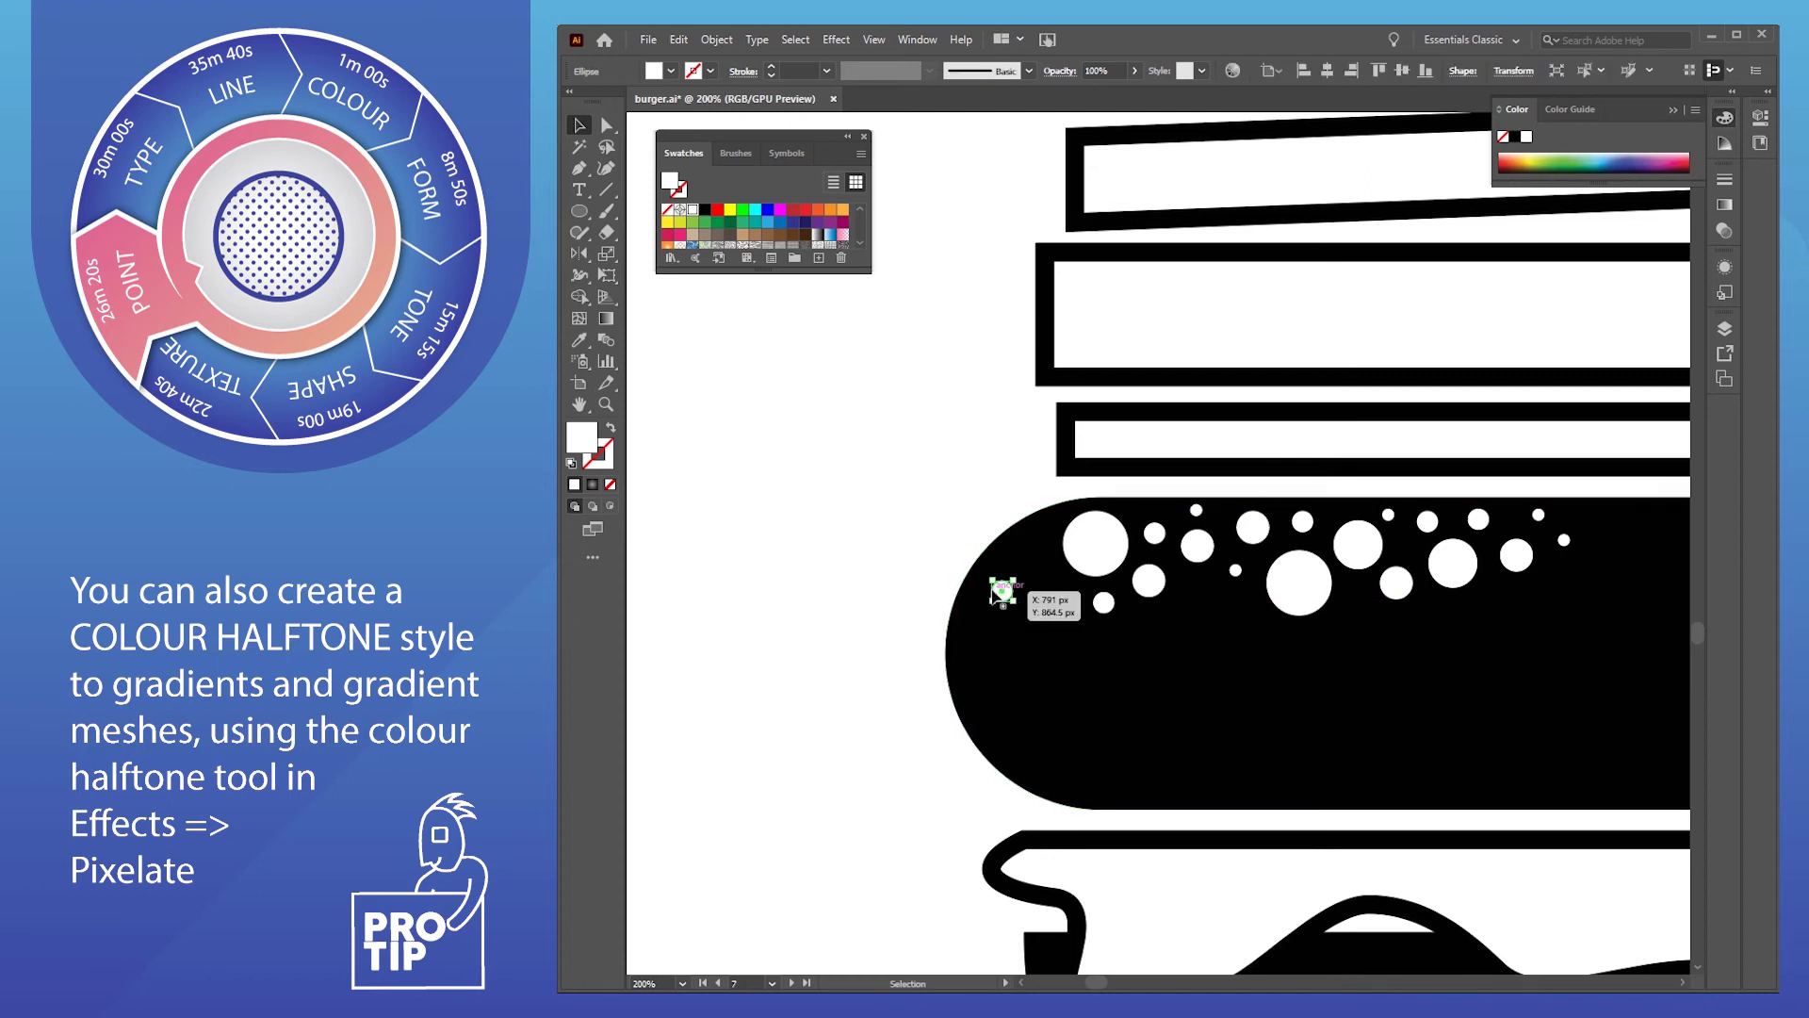
{"action": "key", "text": "Delete"}
{"action": "left_click_drag", "start_coordinate": [1055, 539], "coordinate": [1575, 611]}
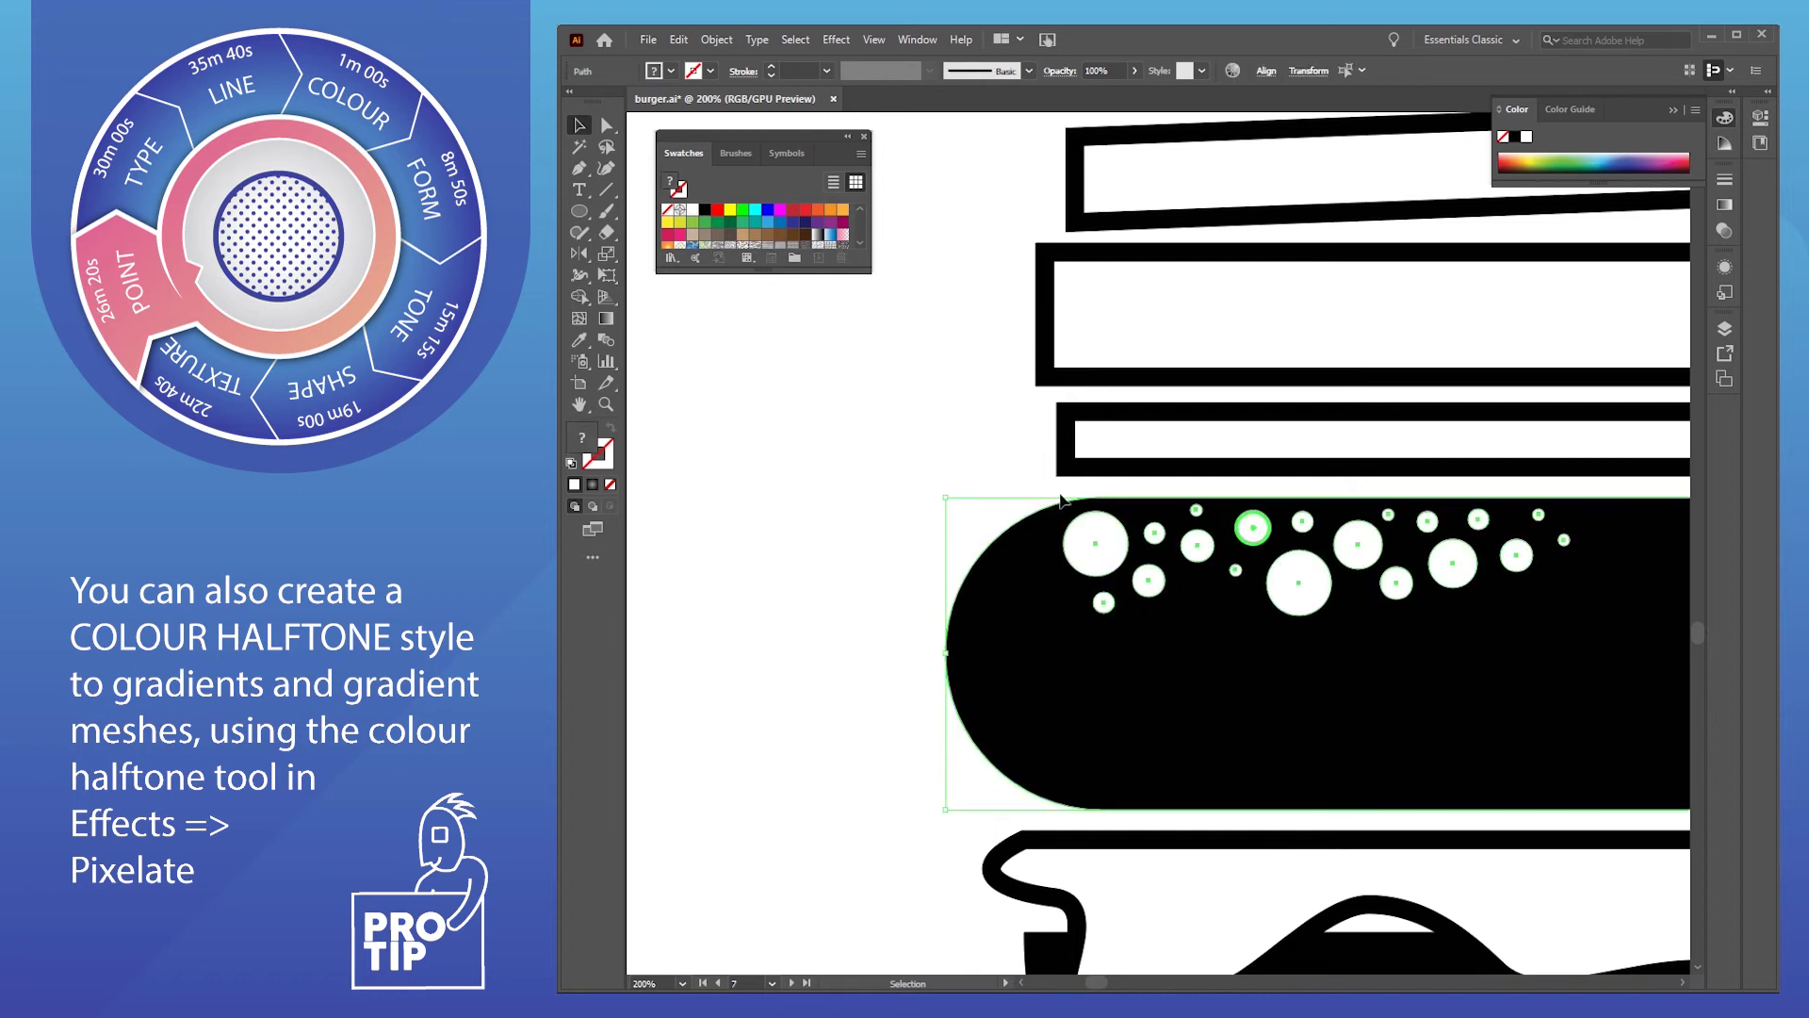
Group the white dots without the patty and copy the group right along the patty
{"action": "left_click", "coordinate": [1051, 691], "text": "shift"}
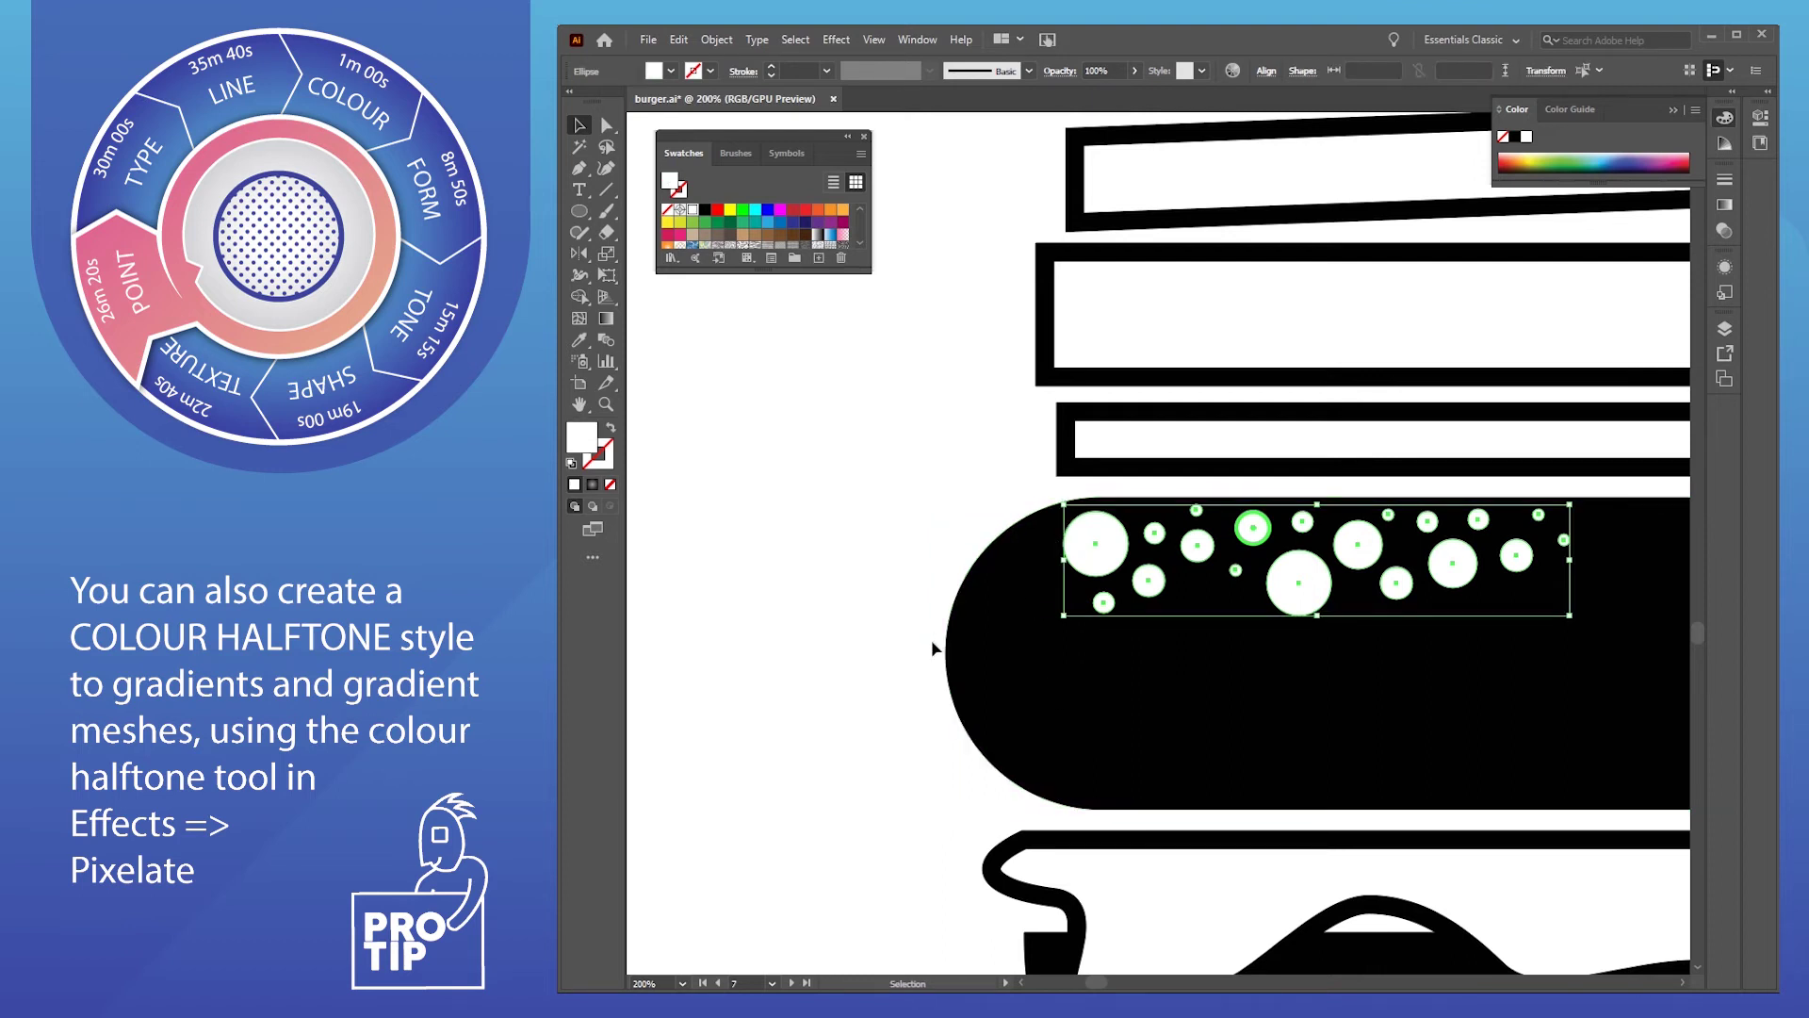
{"action": "scroll", "coordinate": [1276, 691], "scroll_direction": "right", "scroll_amount": 5}
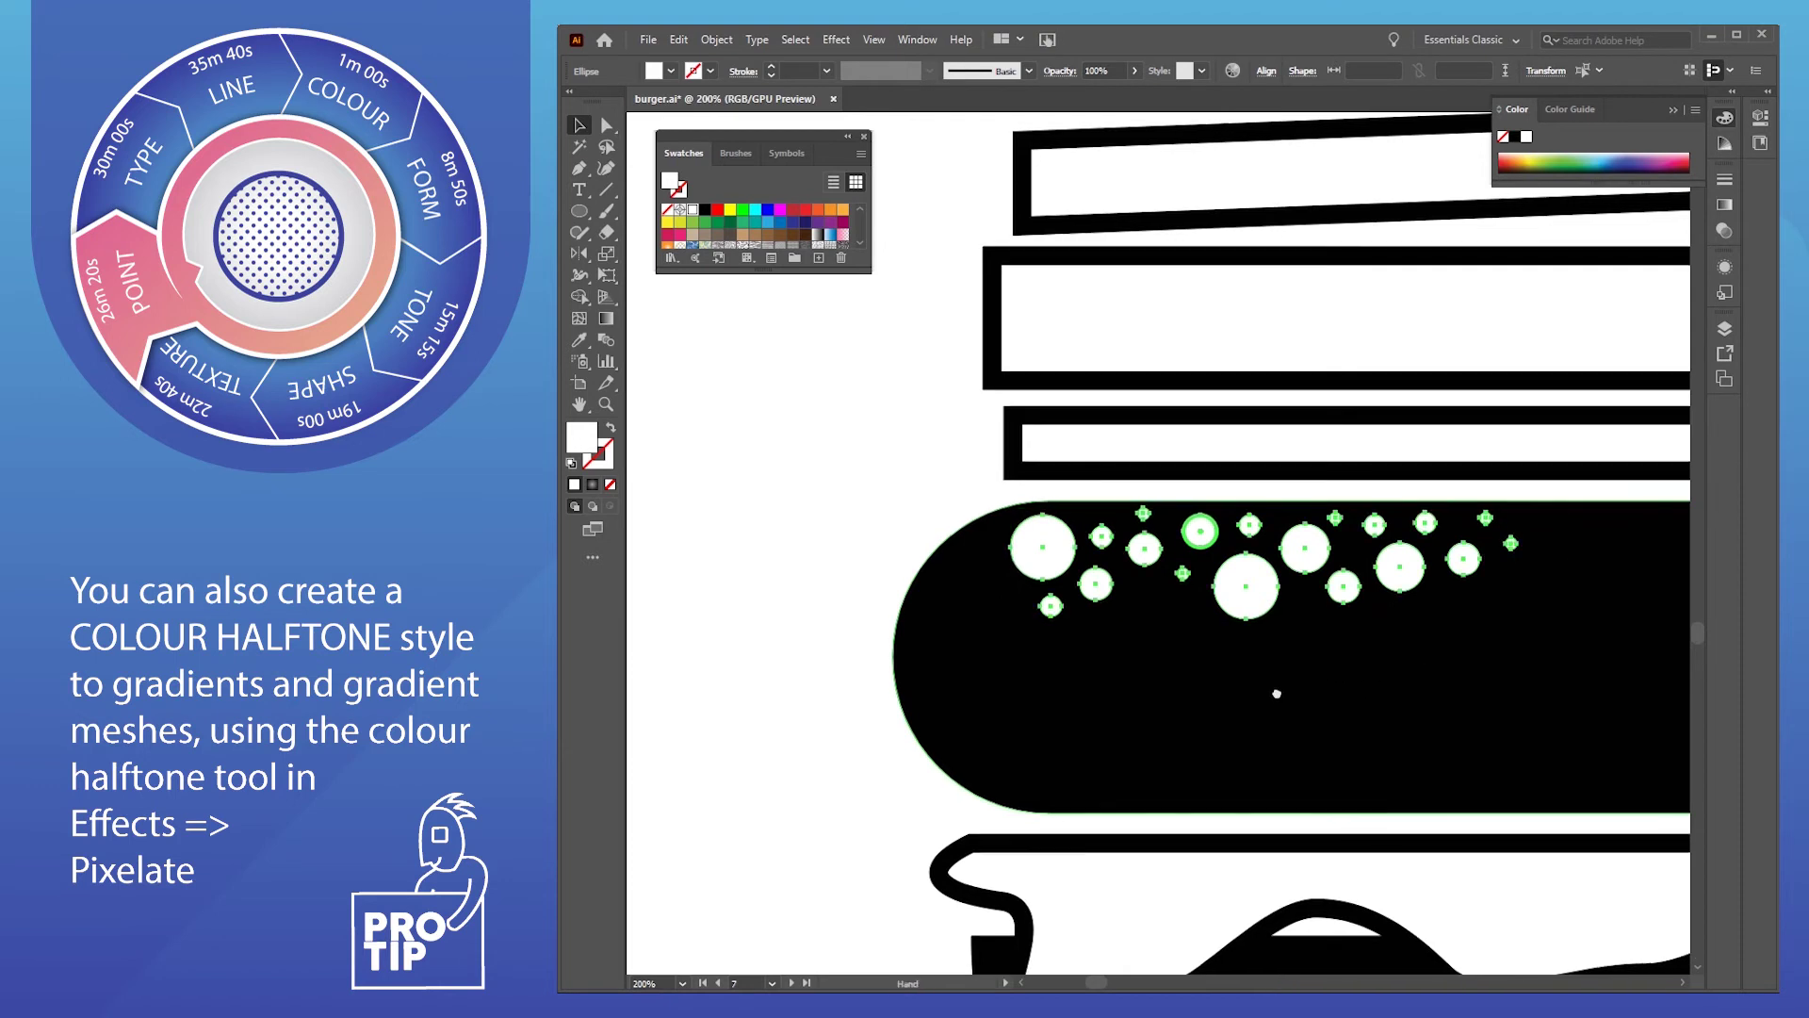
{"action": "key", "text": "a"}
{"action": "key", "text": "v"}
{"action": "left_click", "coordinate": [685, 540]}
{"action": "left_click", "coordinate": [744, 578]}
{"action": "left_click_drag", "start_coordinate": [731, 579], "coordinate": [1425, 674]}
Zoom out over the burger and copy the dot group further left along the patty
{"action": "key", "text": "space"}
{"action": "left_click", "coordinate": [1305, 767]}
{"action": "key", "text": "ctrl+1"}
{"action": "key", "text": "space"}
{"action": "left_click_drag", "start_coordinate": [1304, 767], "coordinate": [1267, 676]}
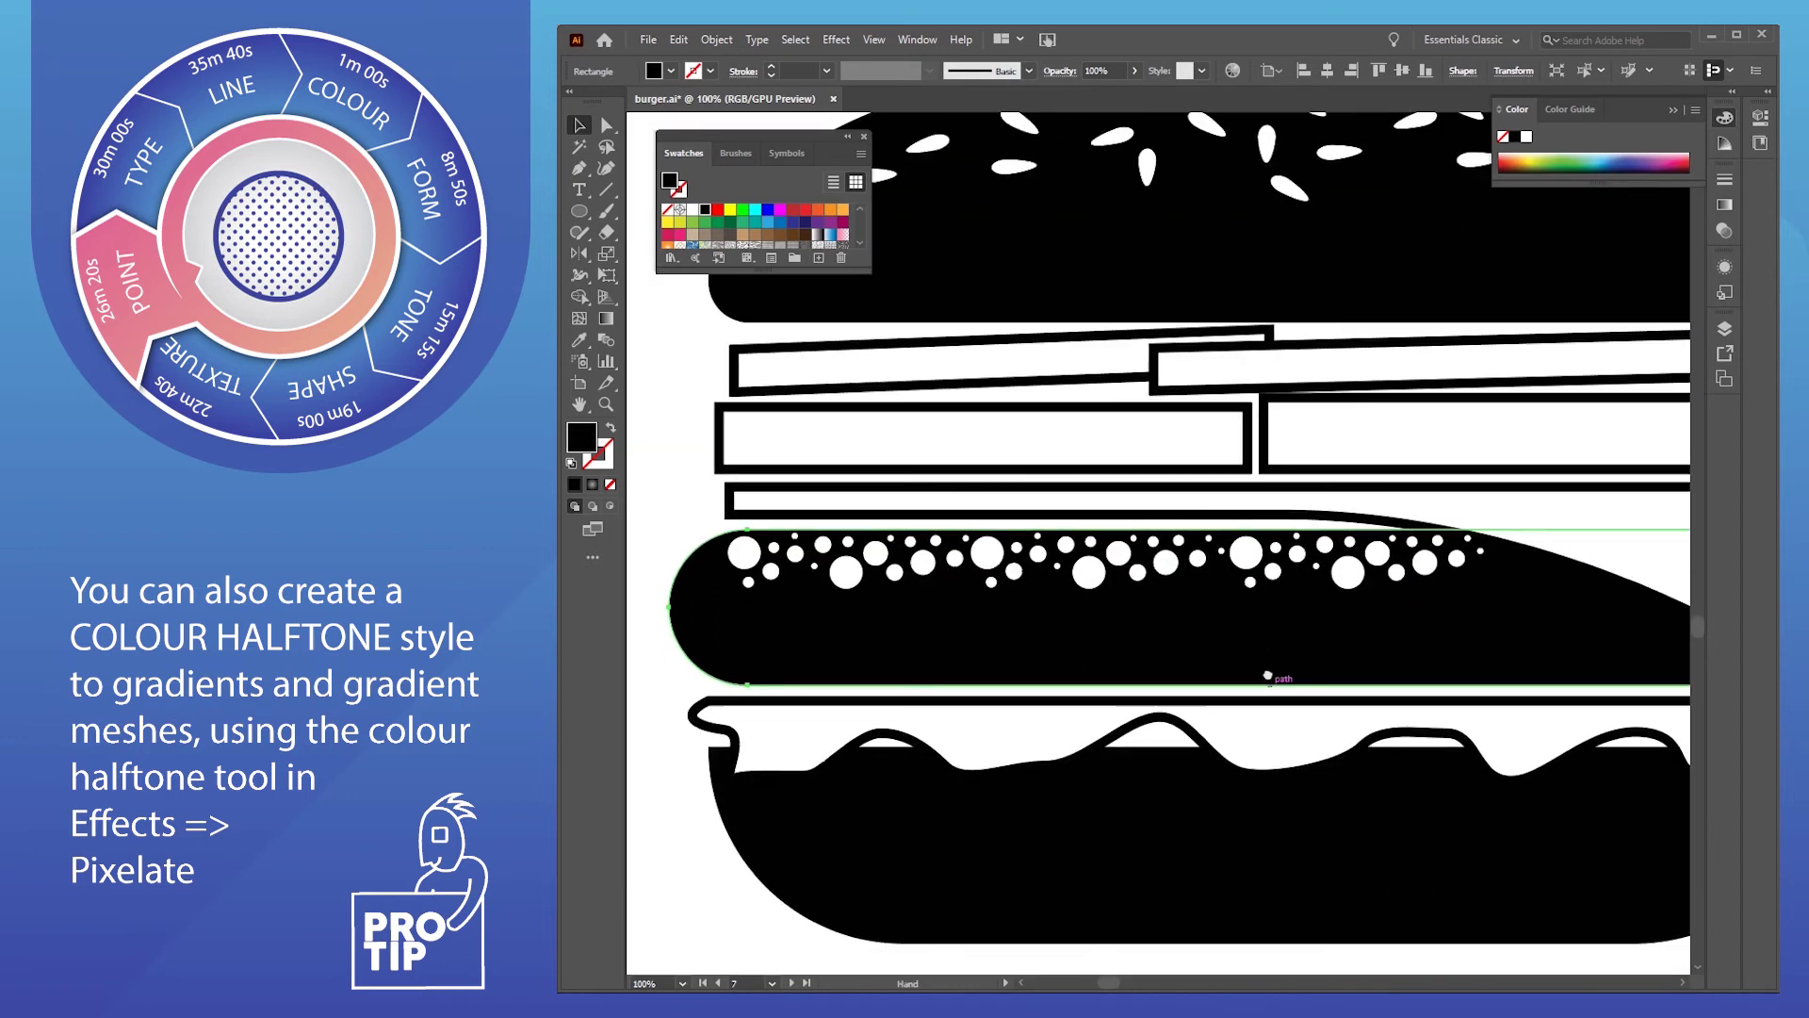
{"action": "key", "text": "ctrl+minus"}
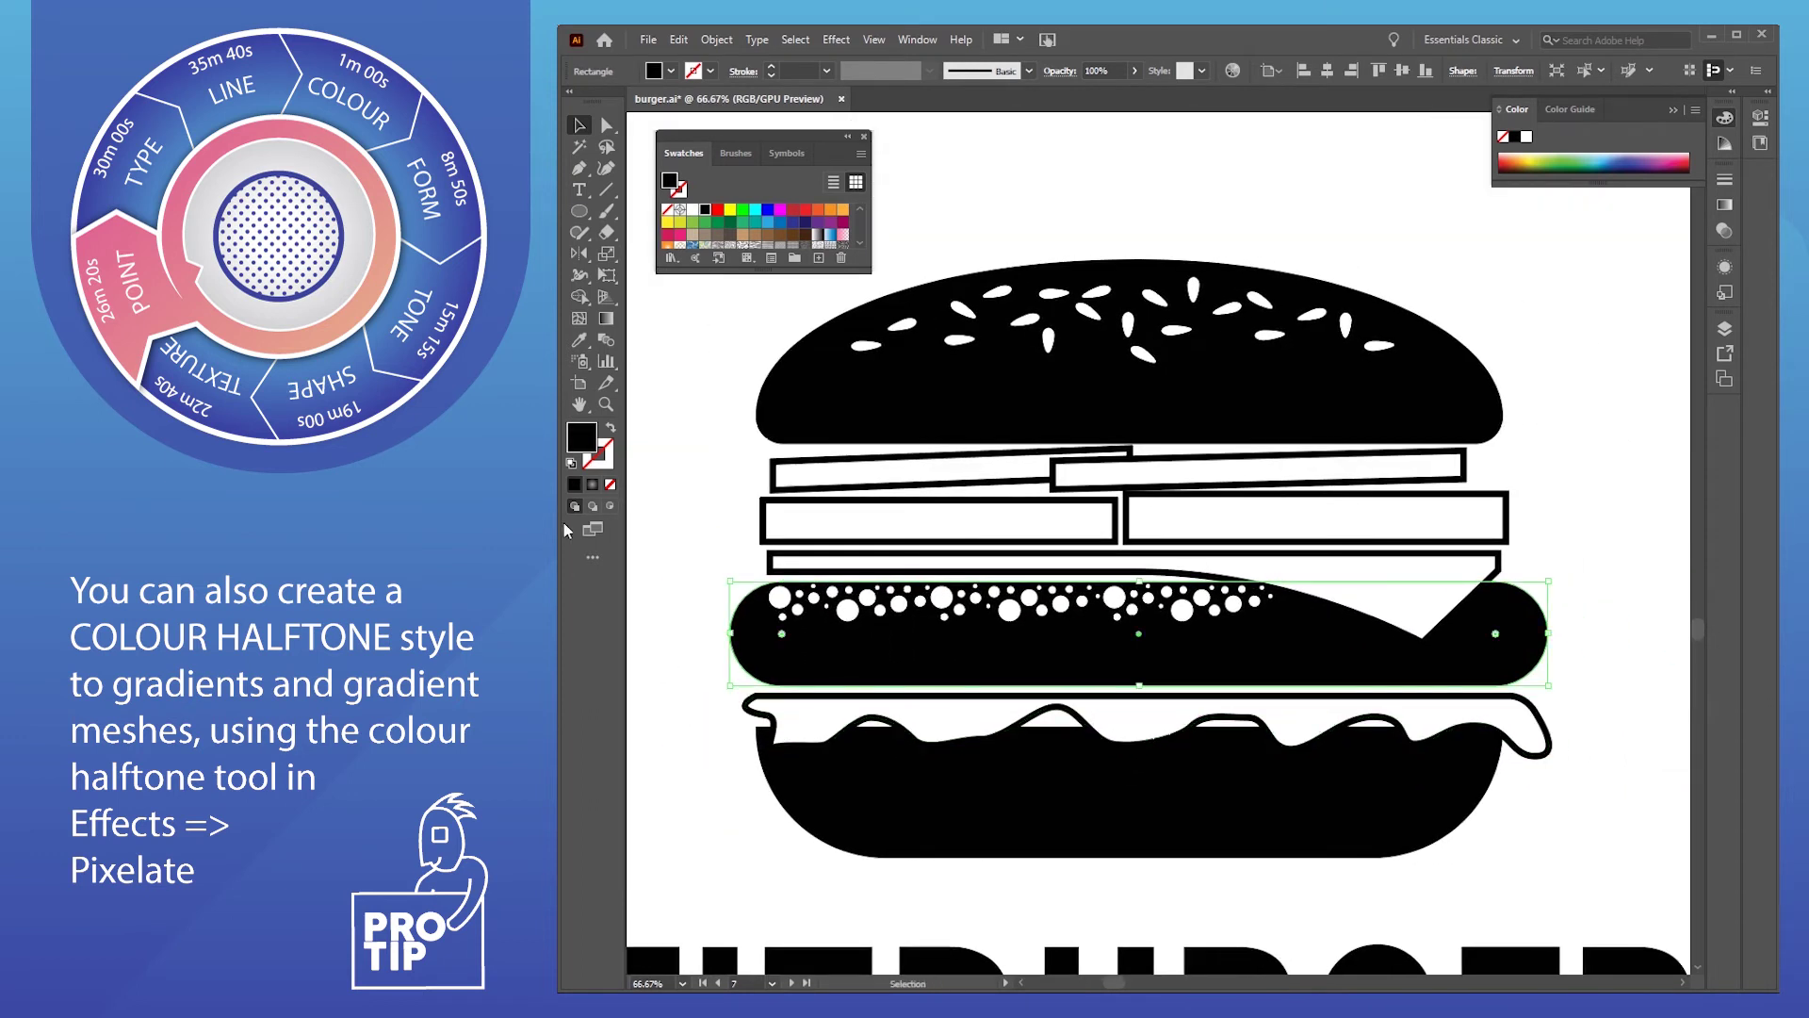
{"action": "left_click", "coordinate": [1225, 601]}
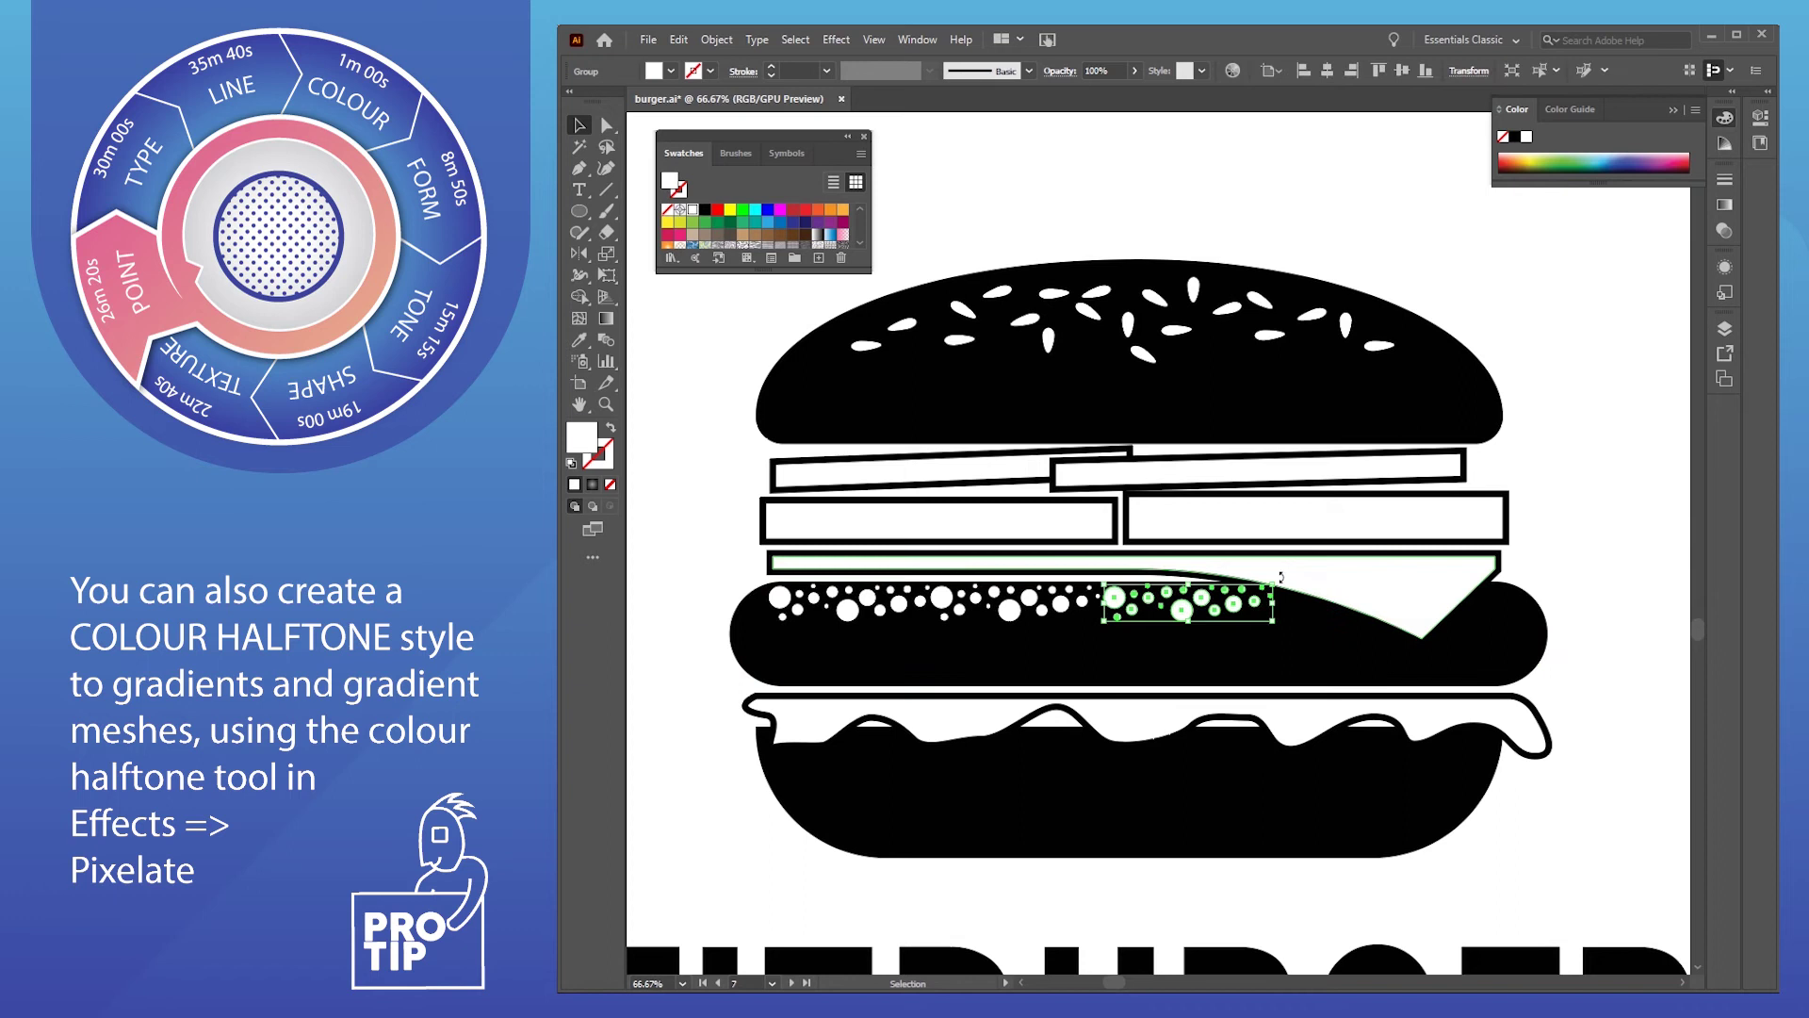
{"action": "left_click_drag", "start_coordinate": [1258, 577], "coordinate": [1022, 607]}
Inspect individual dots and the patty close up, then clear the selection
{"action": "key", "text": "a"}
{"action": "left_click", "coordinate": [959, 595]}
{"action": "left_click", "coordinate": [1020, 641]}
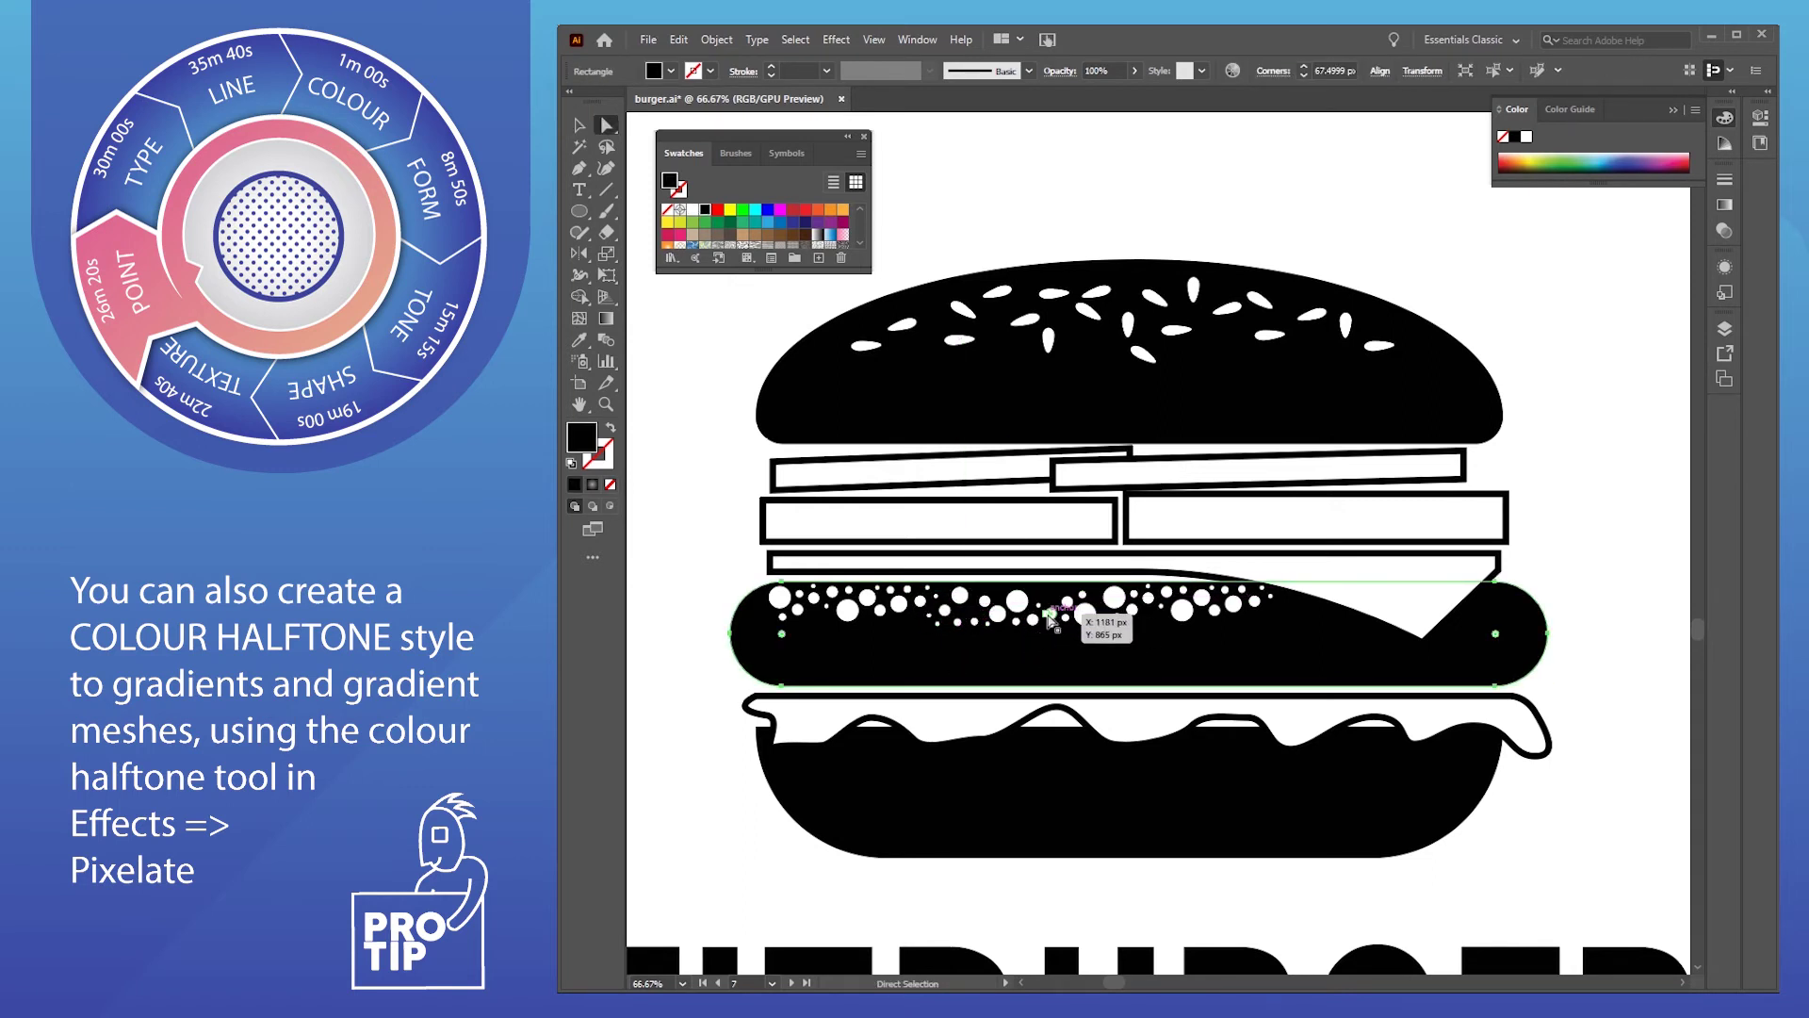
{"action": "scroll", "coordinate": [1051, 624], "scroll_direction": "up", "scroll_amount": 3}
{"action": "left_click", "coordinate": [1039, 533]}
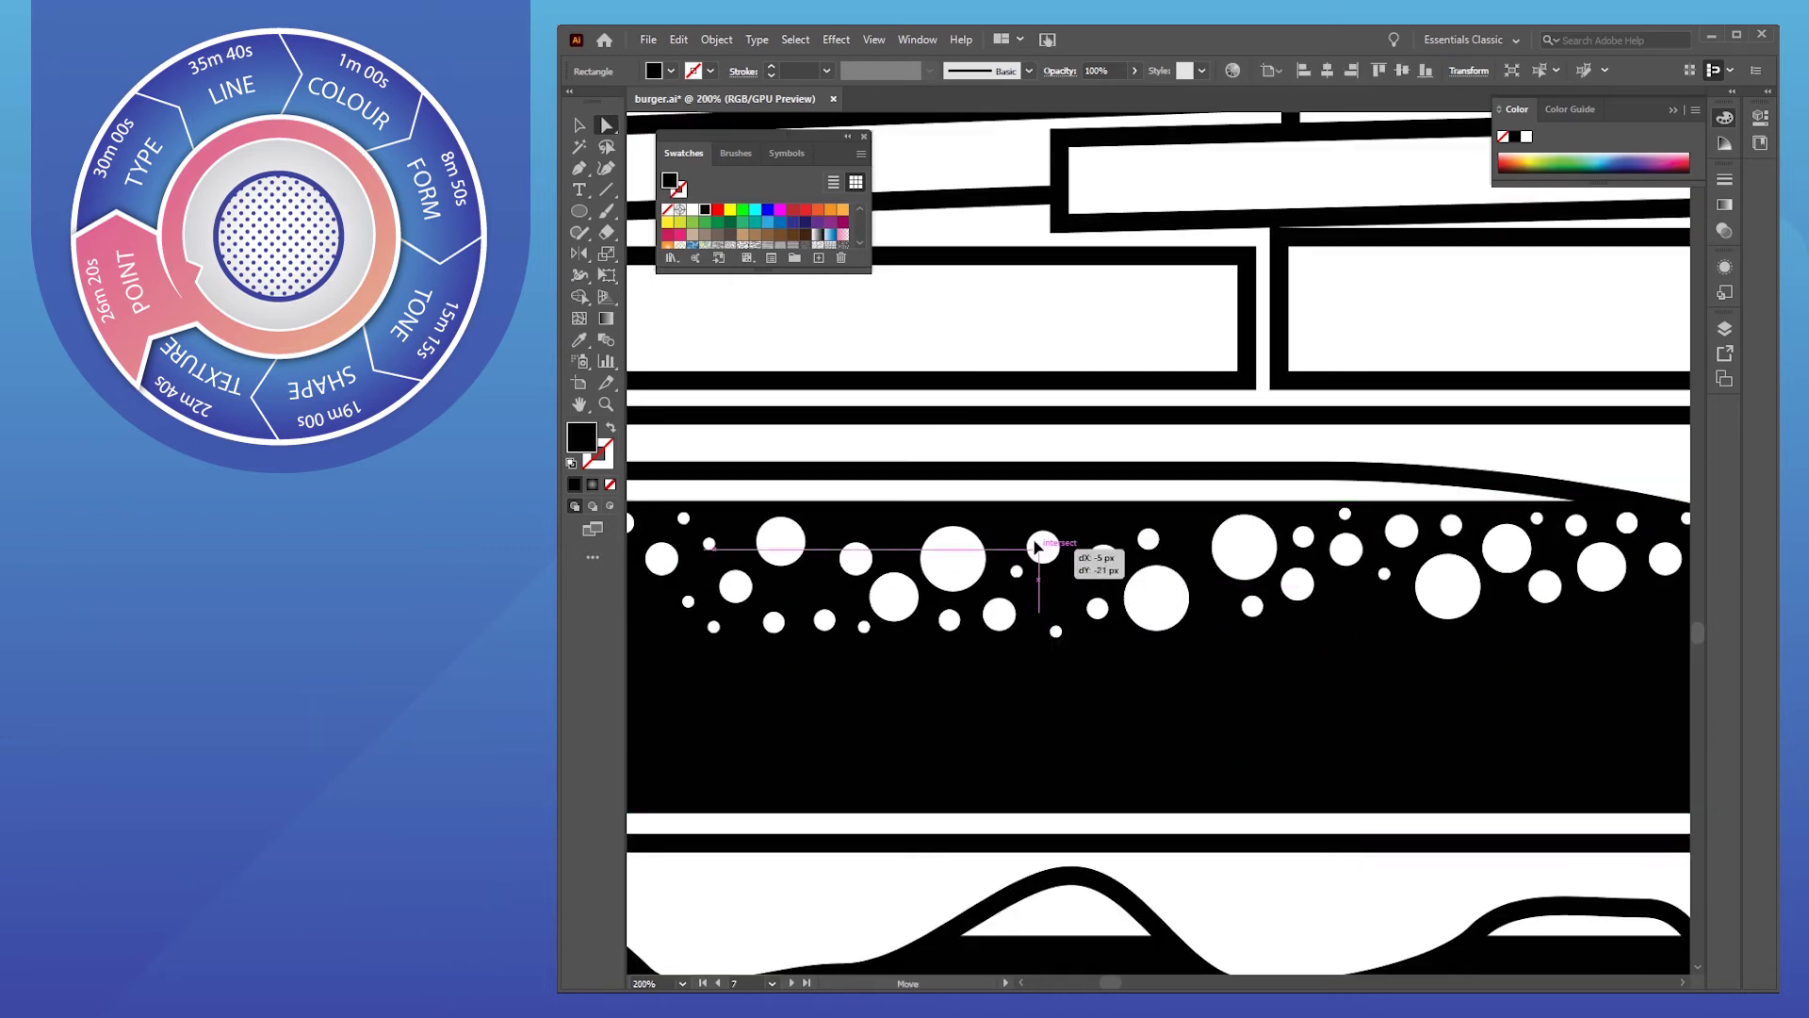
{"action": "key", "text": "v"}
{"action": "left_click", "coordinate": [1171, 694]}
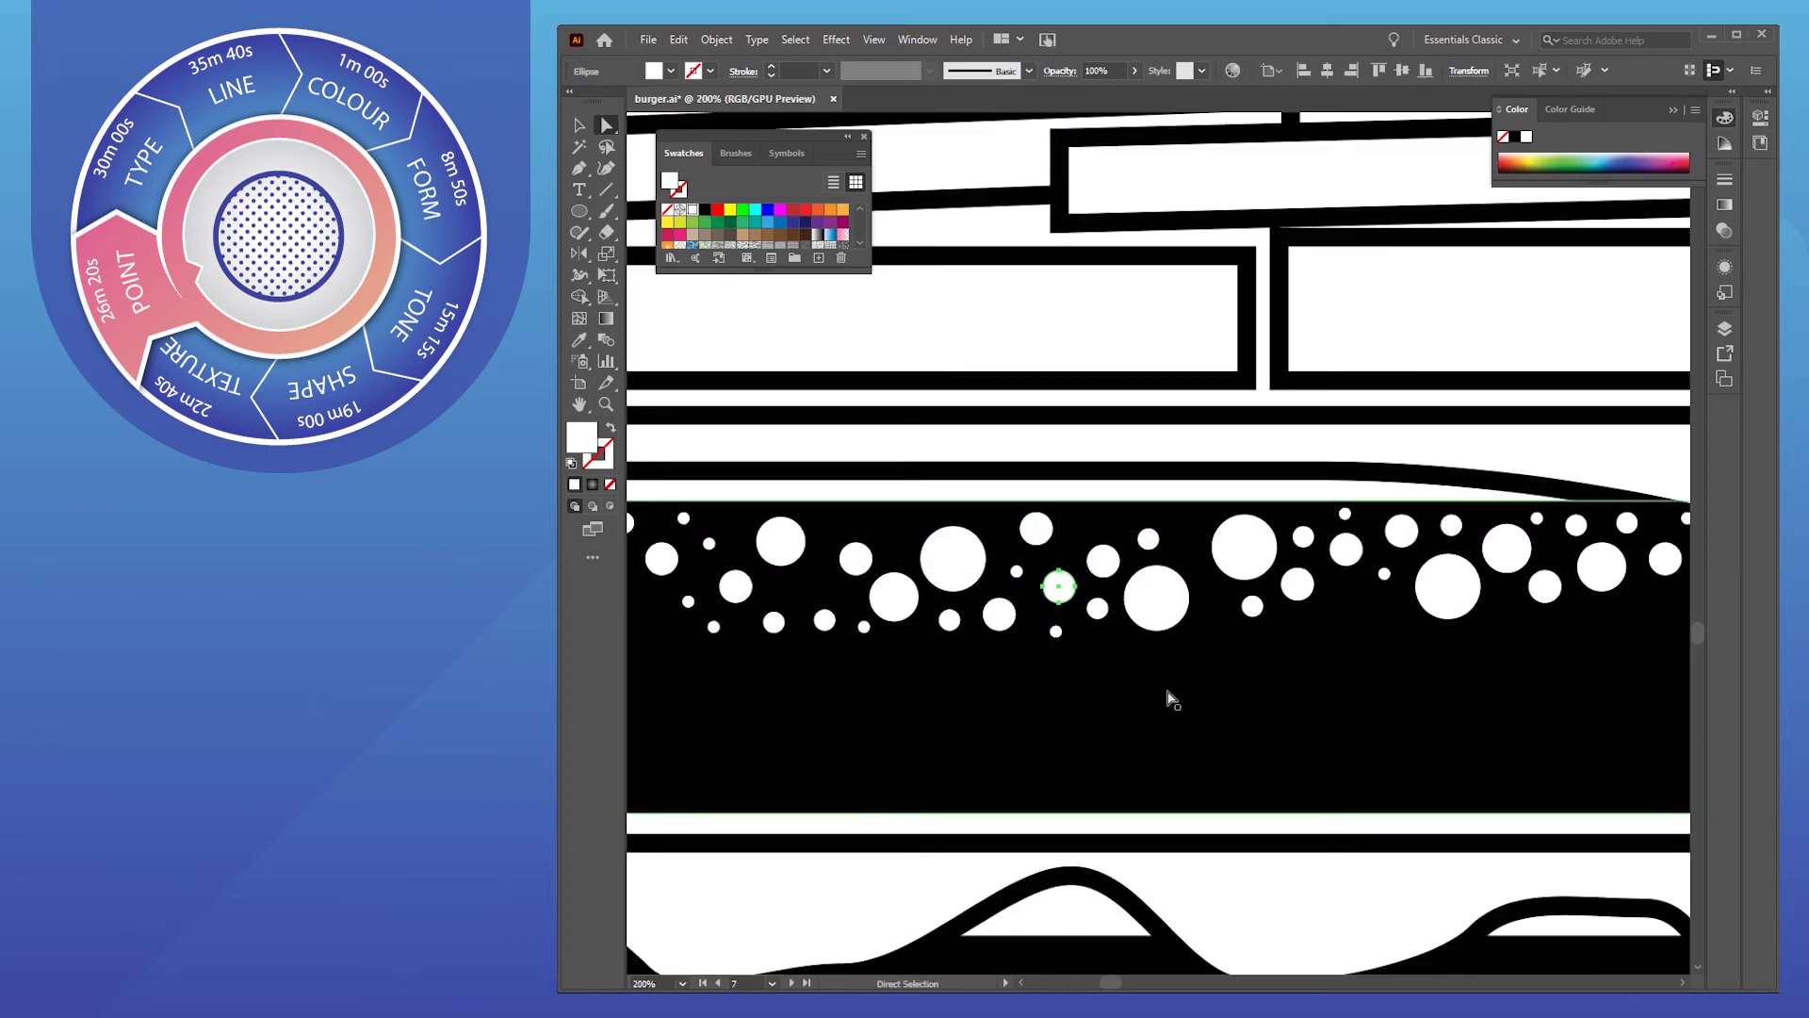
{"action": "scroll", "coordinate": [1179, 768], "scroll_direction": "down", "scroll_amount": 2}
{"action": "scroll", "coordinate": [1216, 759], "scroll_direction": "down", "scroll_amount": 1}
{"action": "key", "text": "a"}
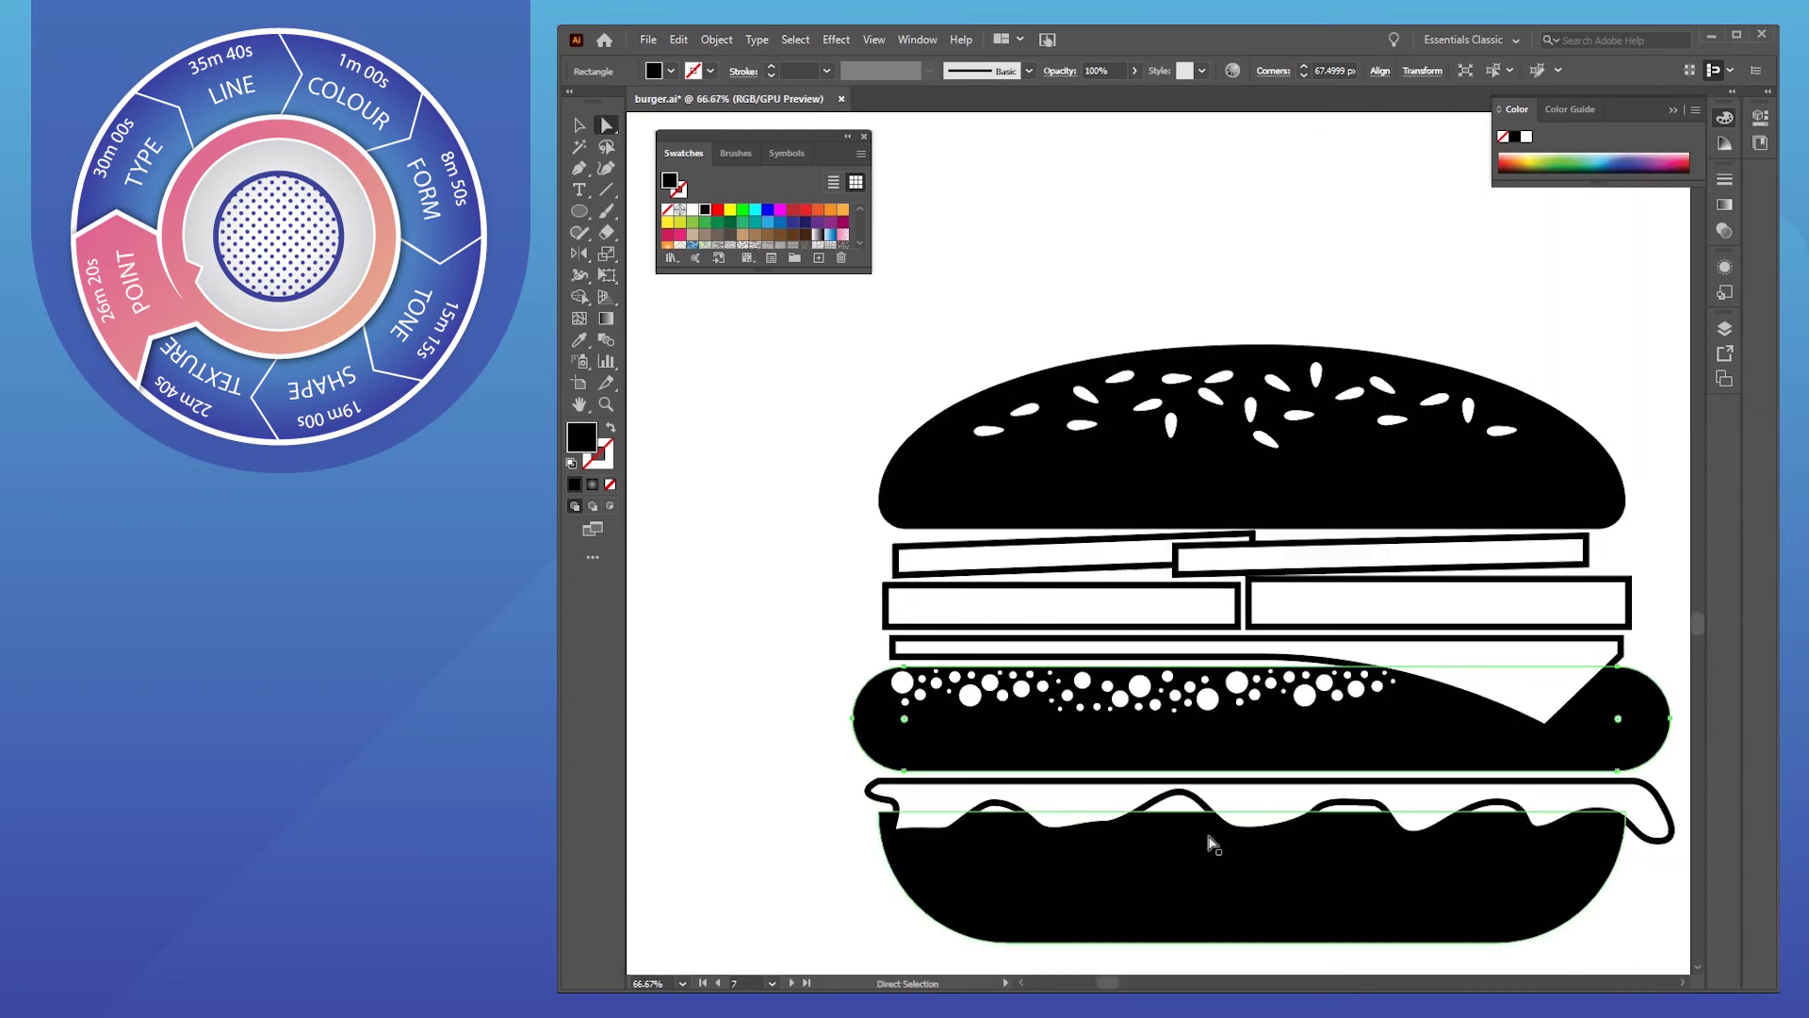
{"action": "left_click", "coordinate": [753, 690]}
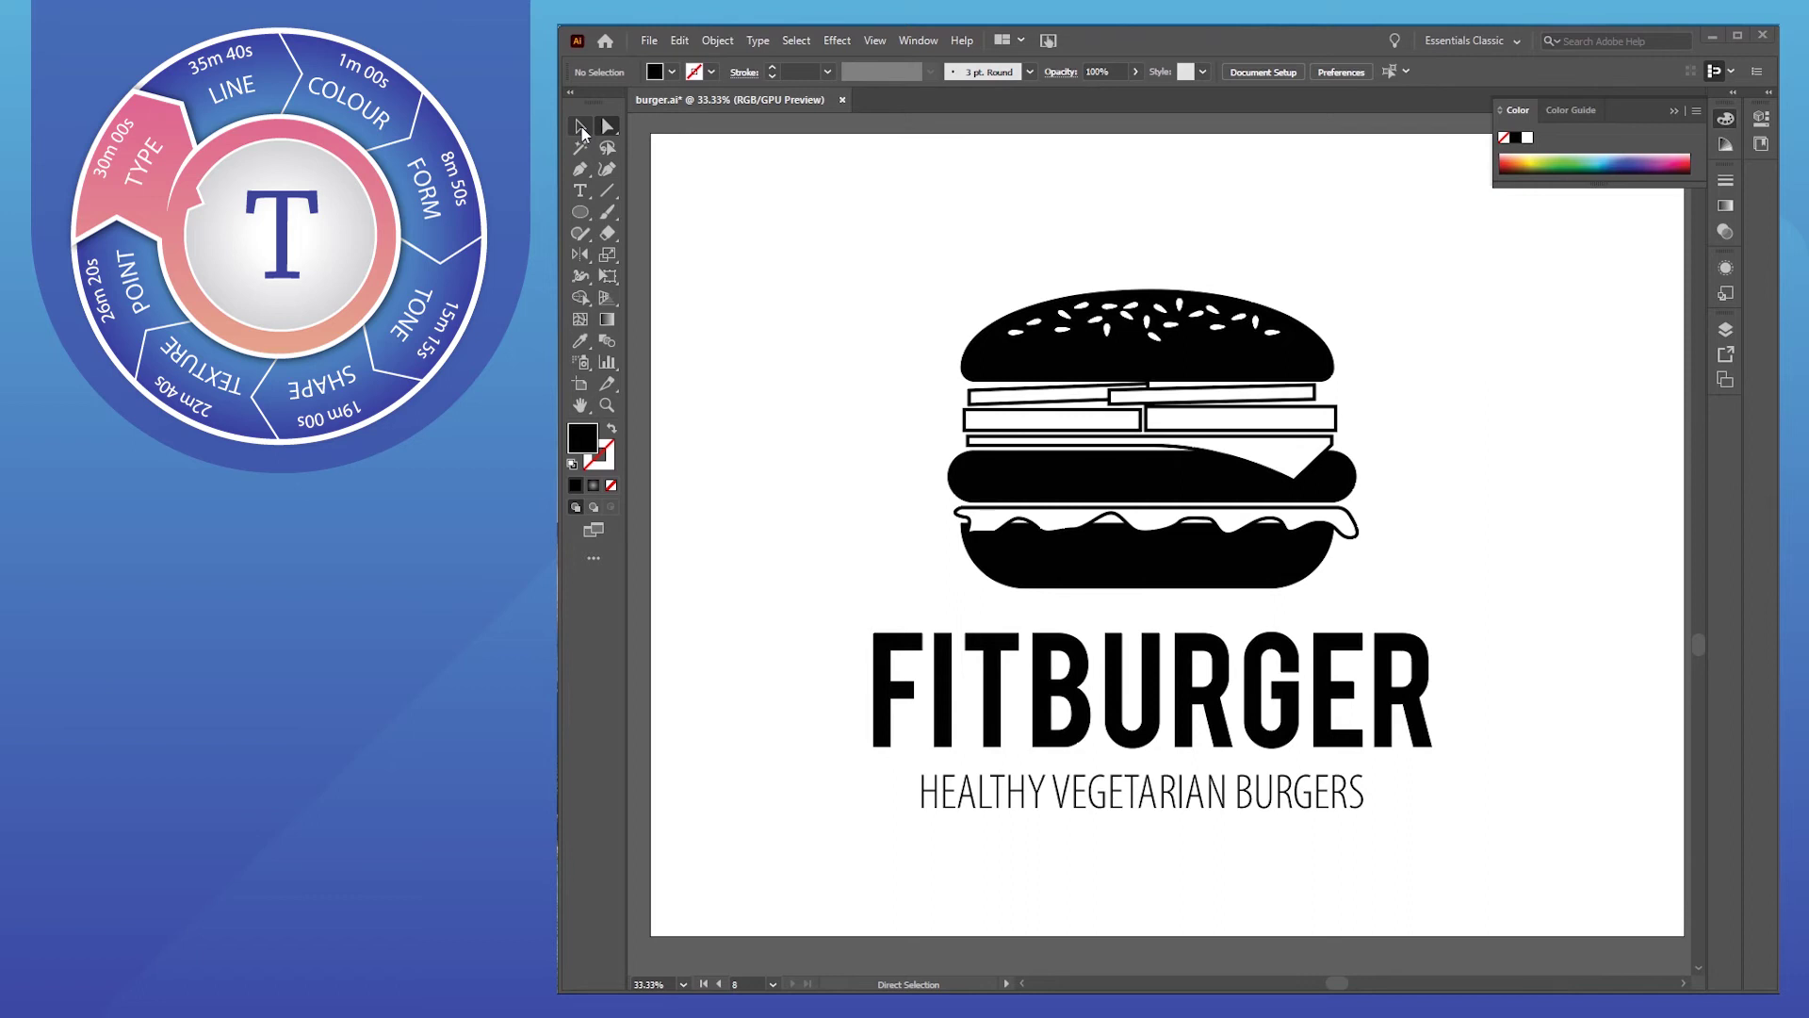
Marquee-select the burger logo with its text and move it to the artboard's top-left
{"action": "left_click", "coordinate": [582, 127]}
{"action": "left_click_drag", "start_coordinate": [718, 253], "coordinate": [1178, 578]}
{"action": "left_click_drag", "start_coordinate": [1065, 445], "coordinate": [927, 712]}
{"action": "left_click", "coordinate": [1120, 601]}
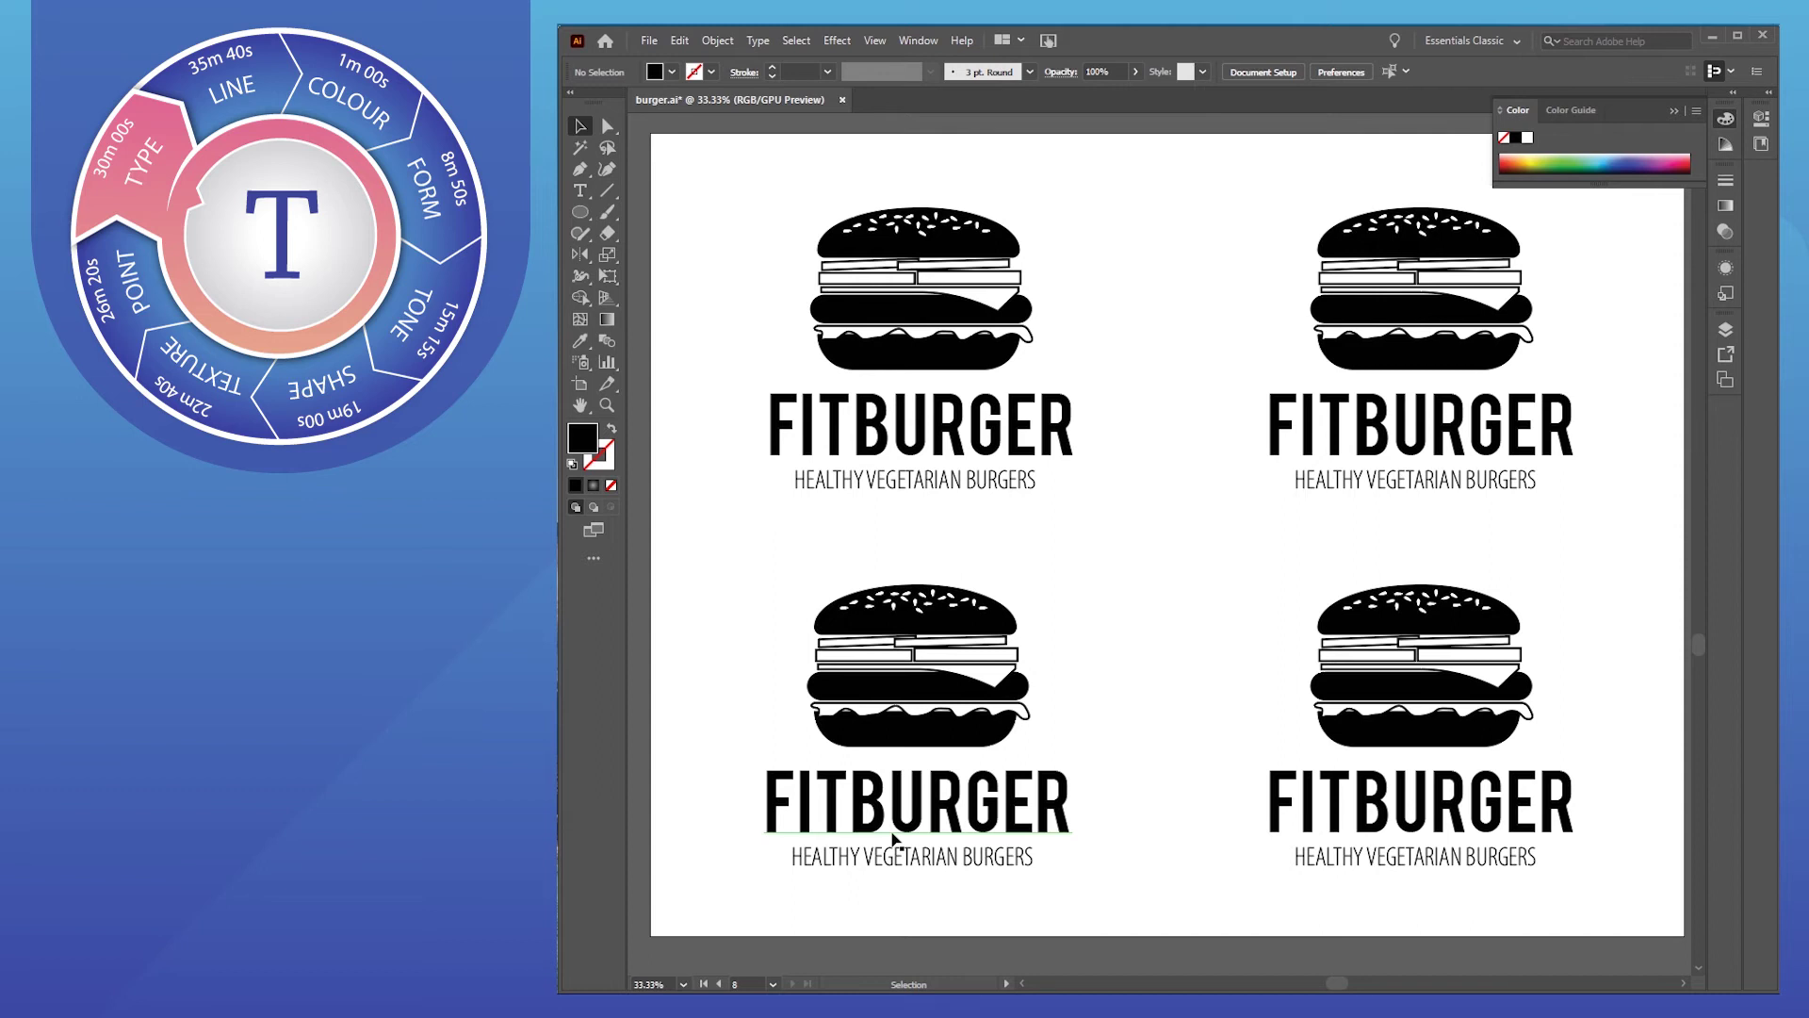
{"action": "key", "text": "t"}
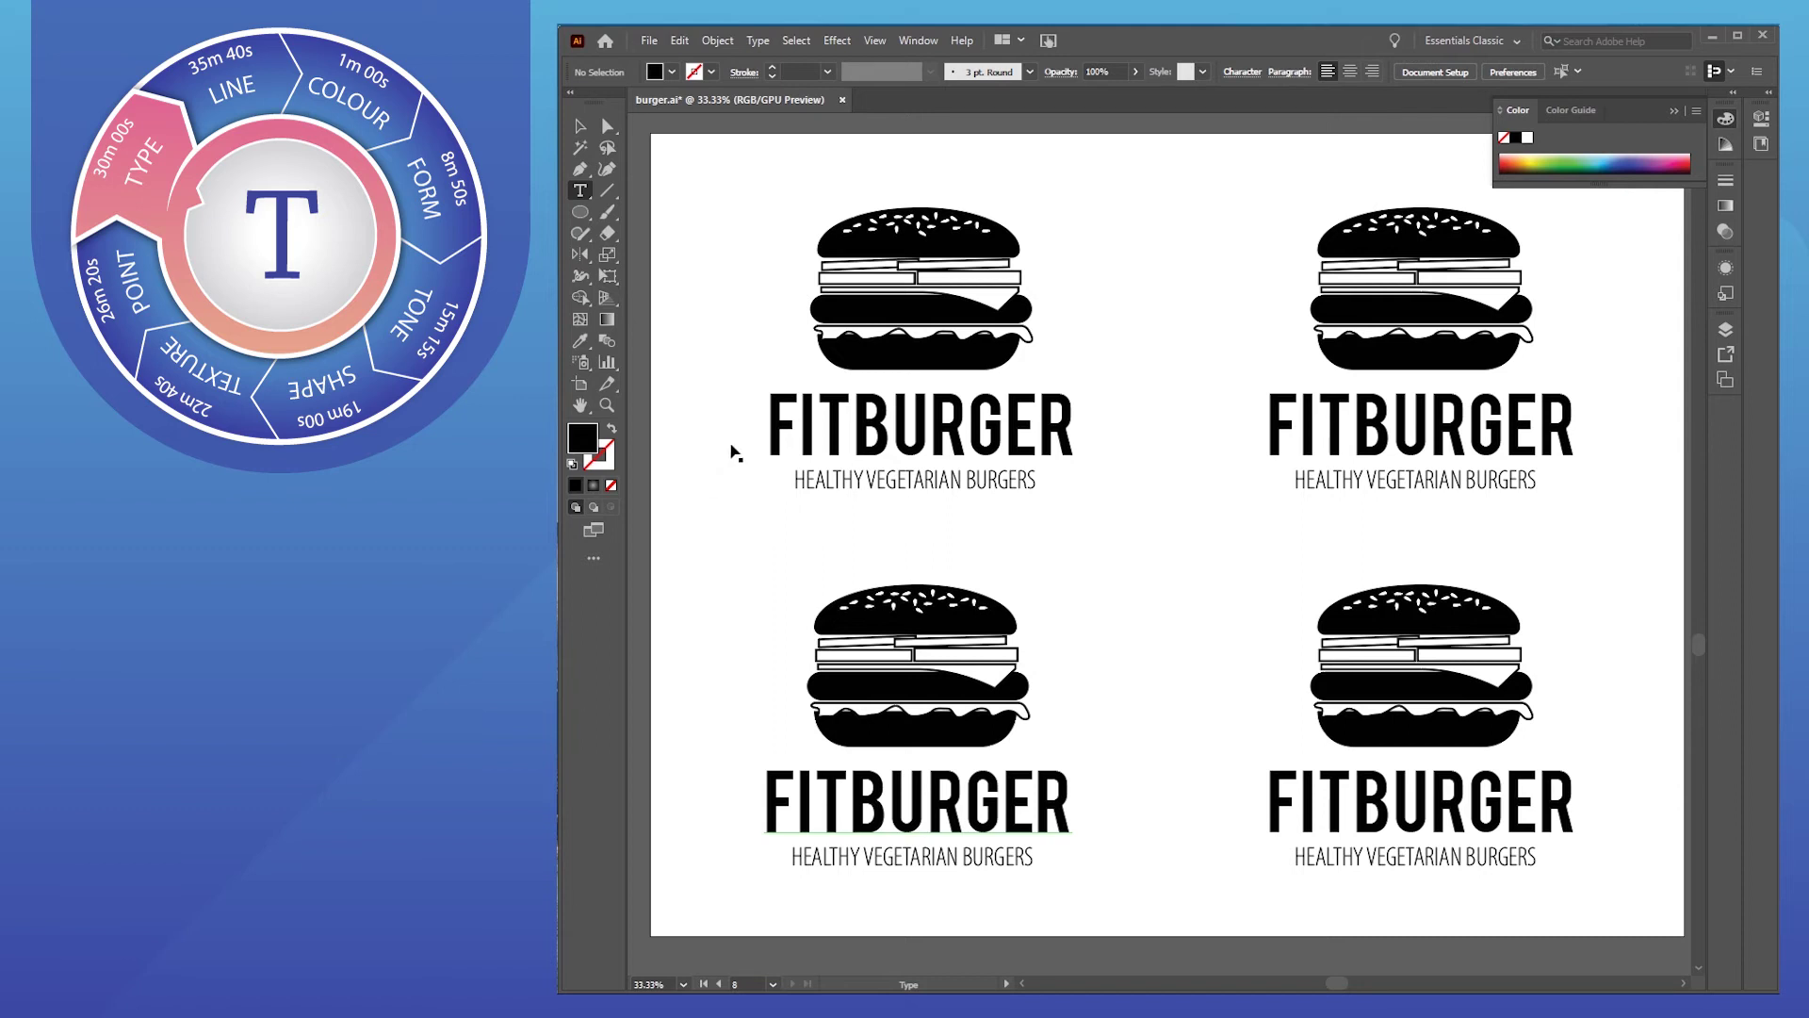
{"action": "left_click_drag", "start_coordinate": [850, 407], "coordinate": [769, 422]}
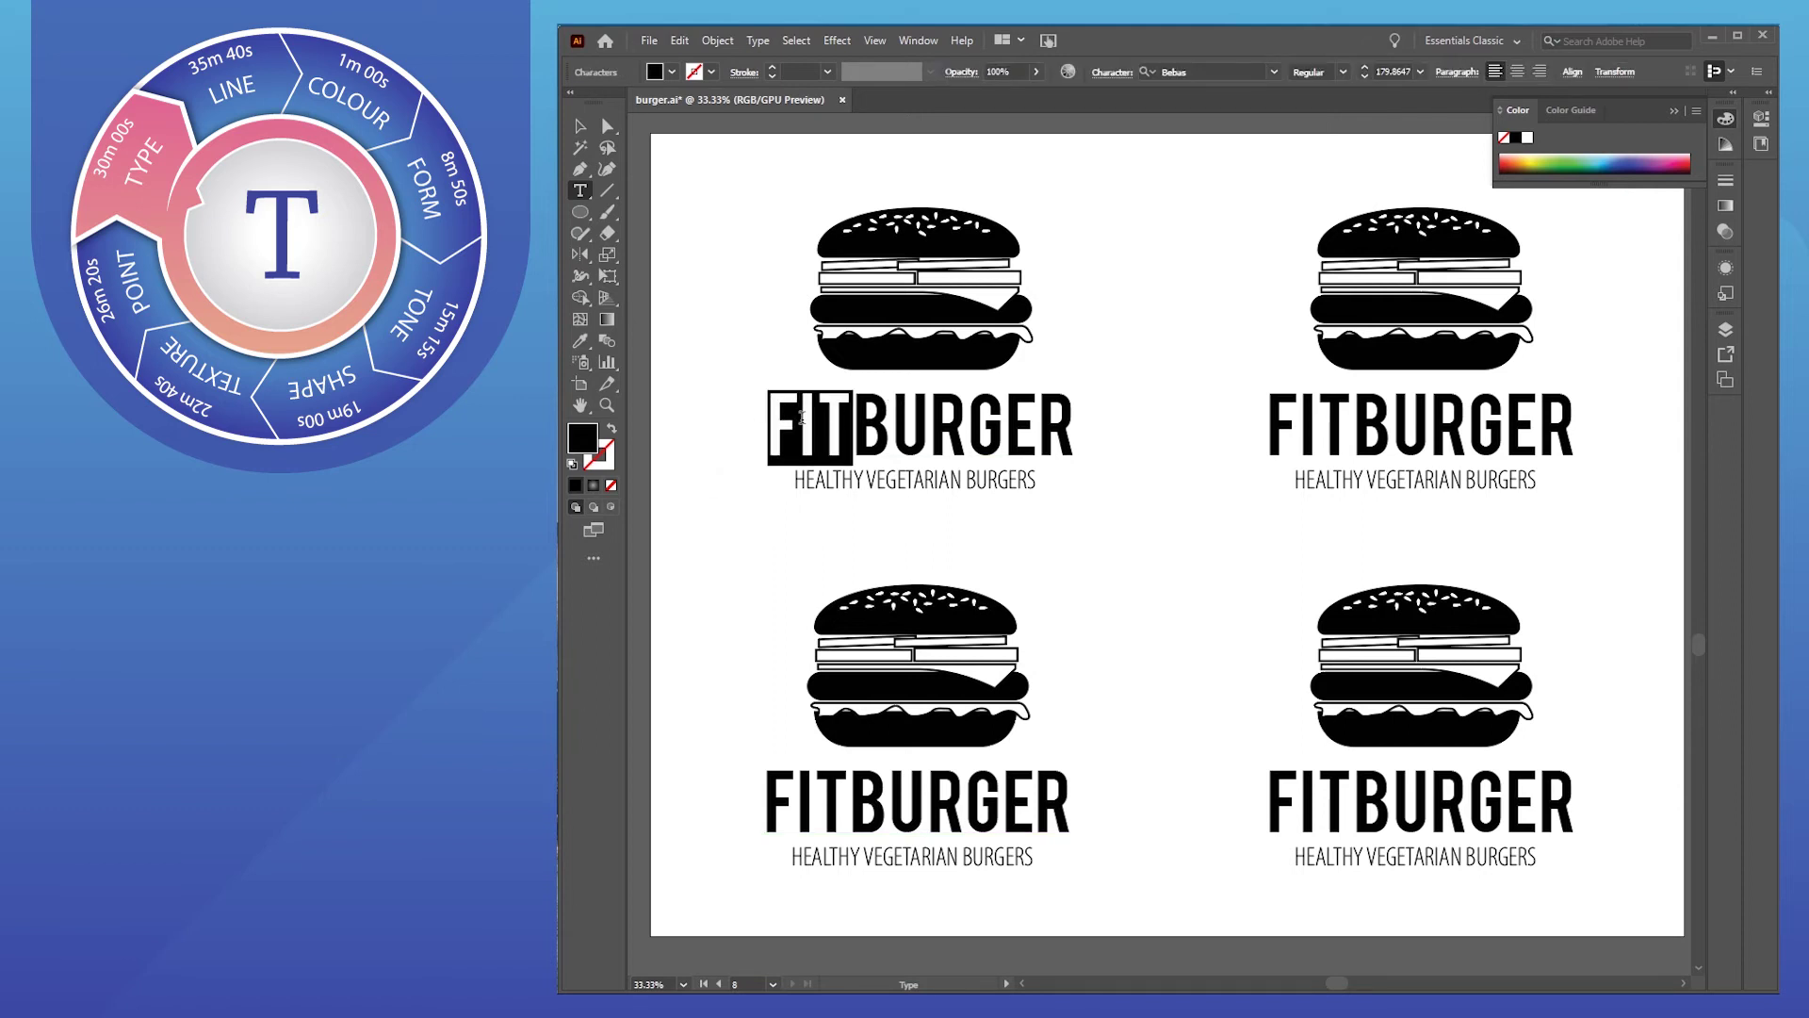
{"action": "key", "text": "ctrl"}
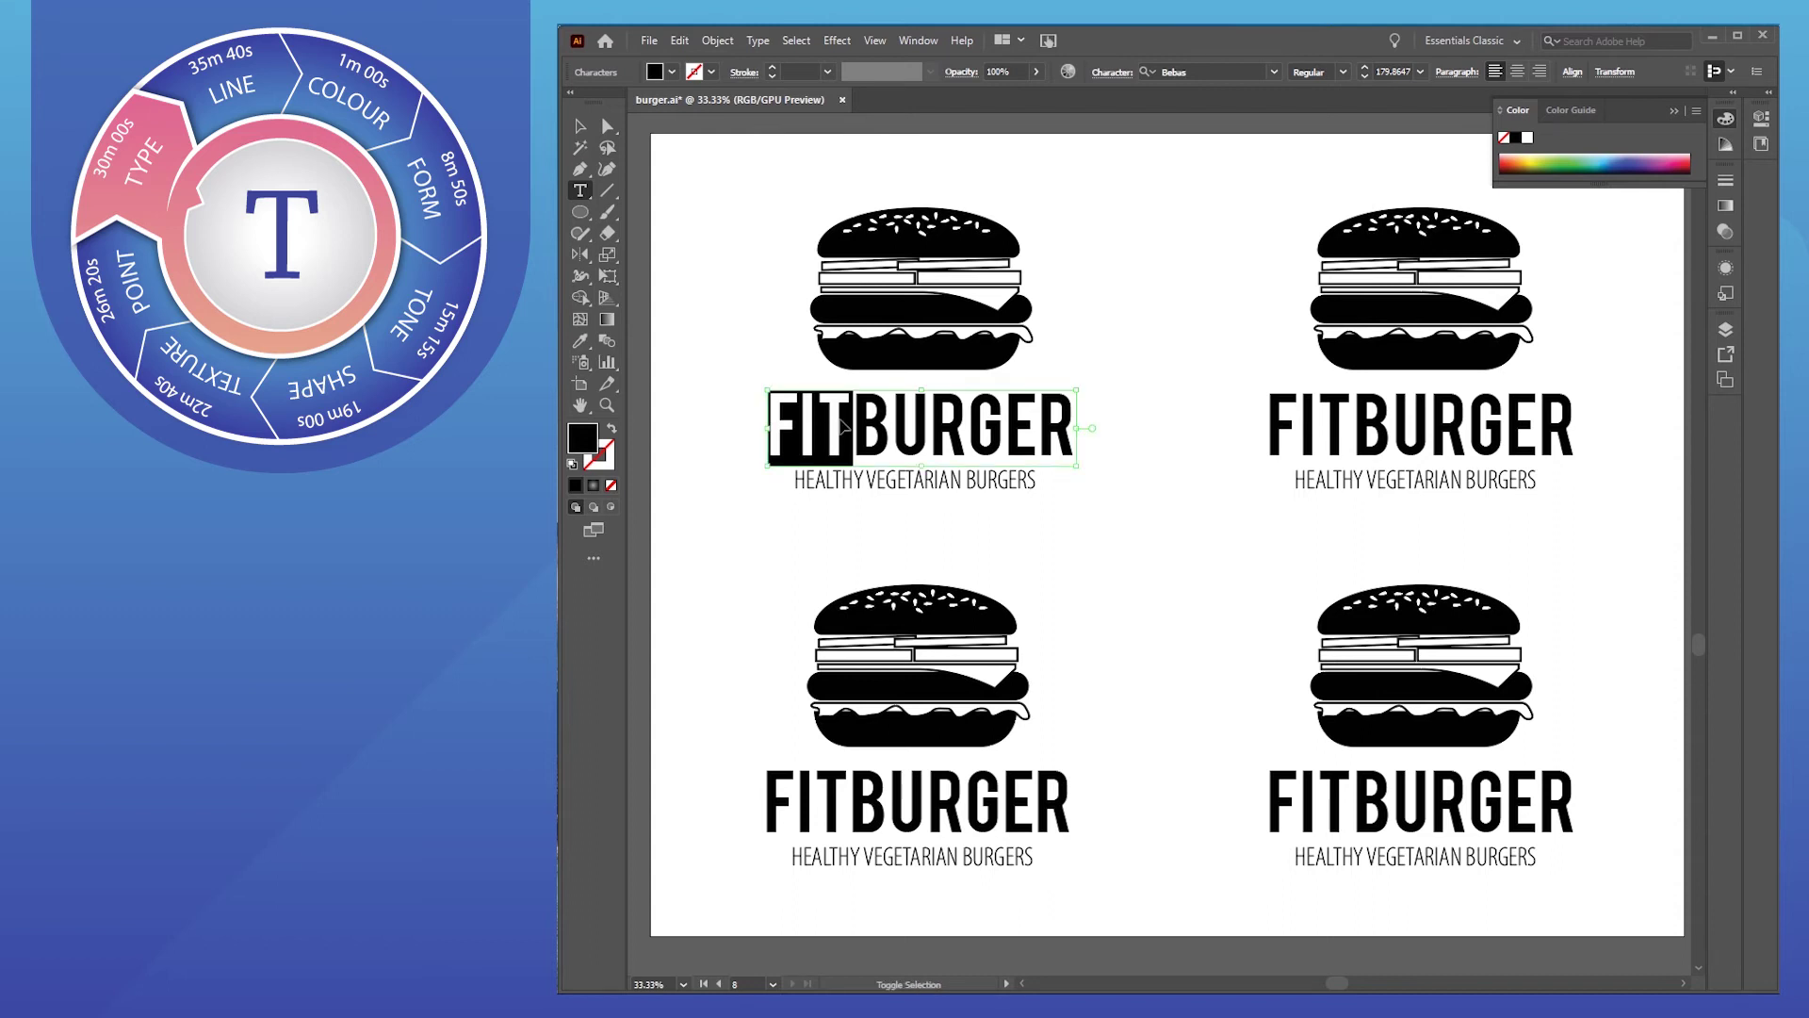
{"action": "key", "text": "alt+Left"}
{"action": "key", "text": "alt+Left"}
{"action": "key", "text": "alt+Left"}
{"action": "key", "text": "alt+Left"}
{"action": "key", "text": "alt+Left"}
{"action": "key", "text": "alt+Left"}
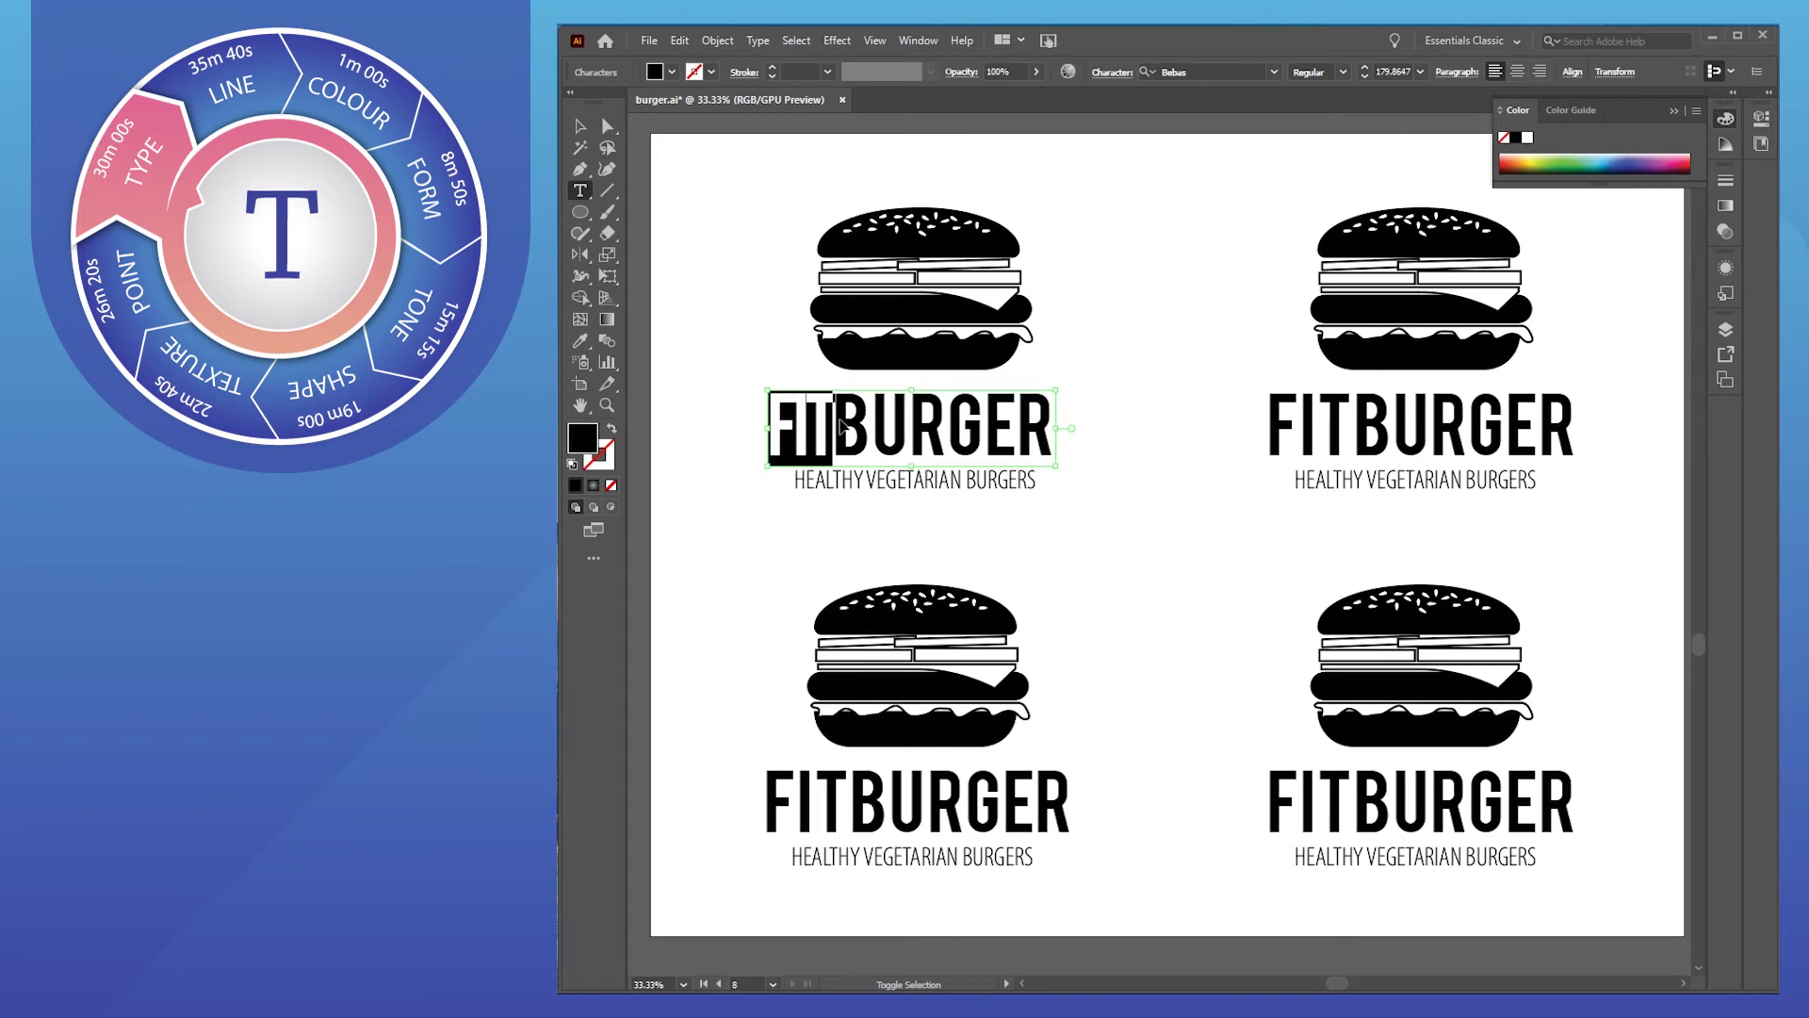
{"action": "key", "text": "alt+Right"}
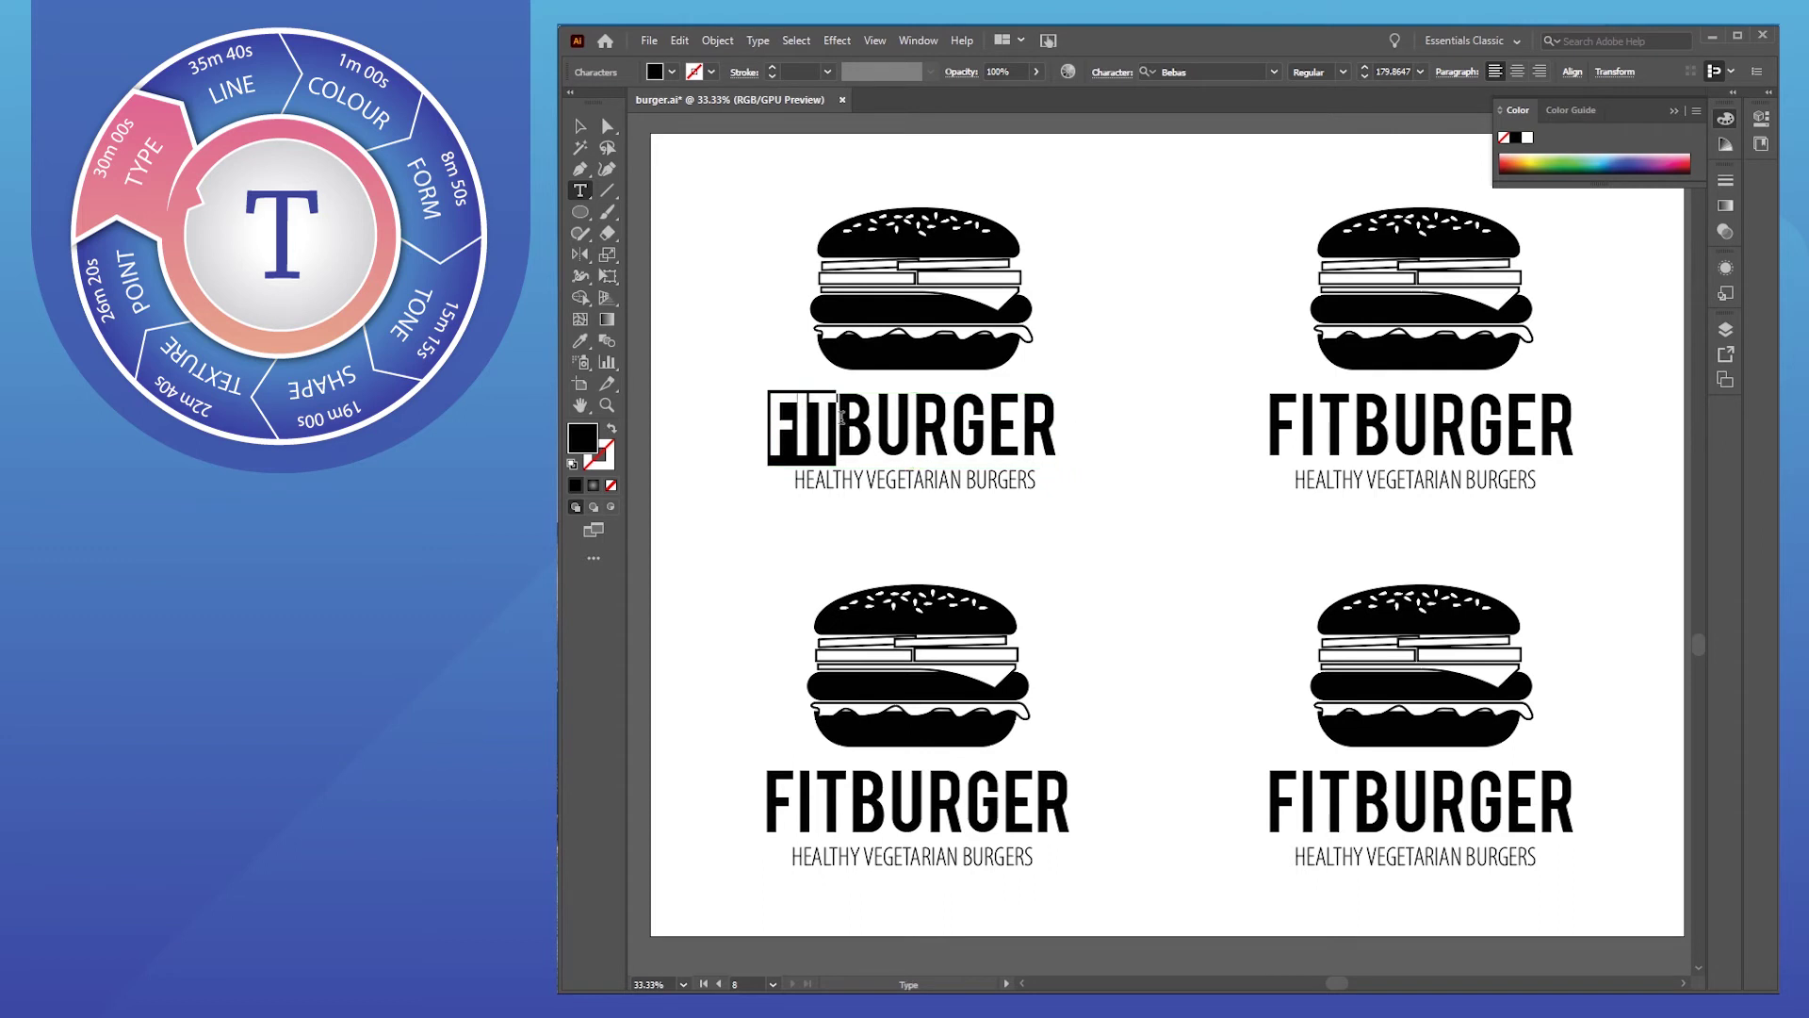
{"action": "left_click", "coordinate": [840, 416]}
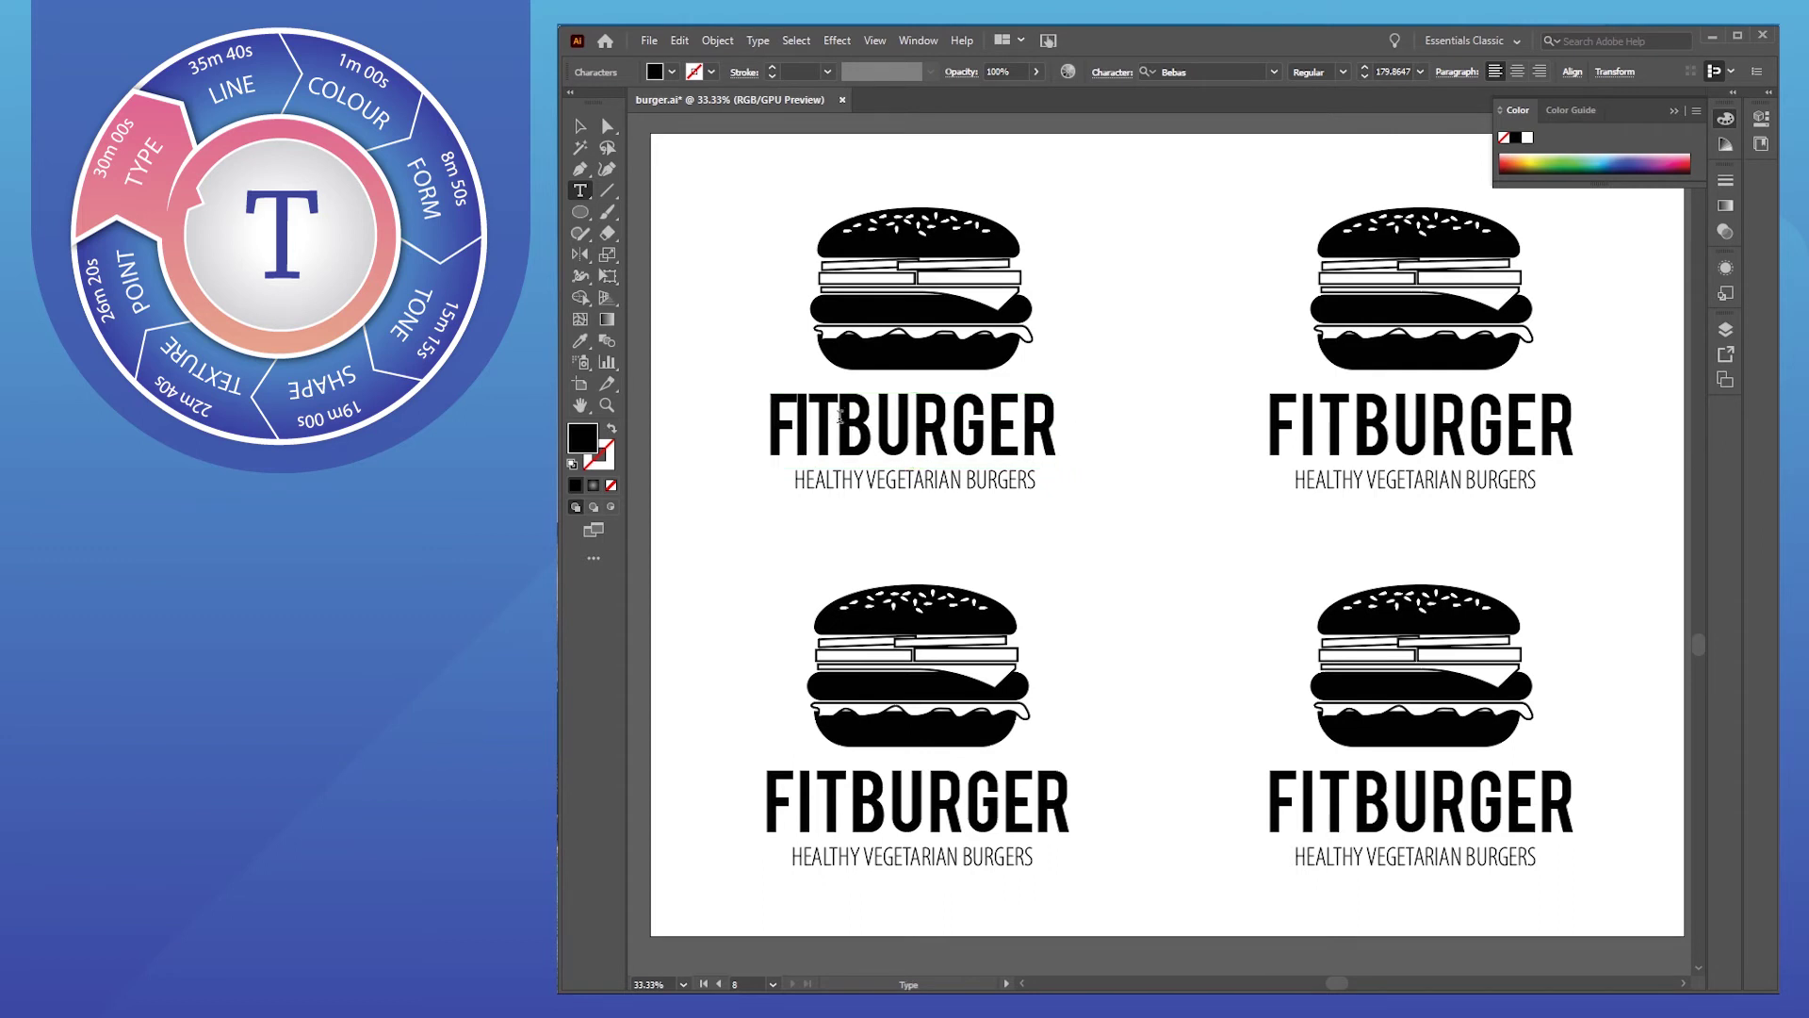
{"action": "key", "text": "alt+Right"}
{"action": "key", "text": "alt+Right"}
{"action": "key", "text": "alt+Right"}
{"action": "key", "text": "alt+Right"}
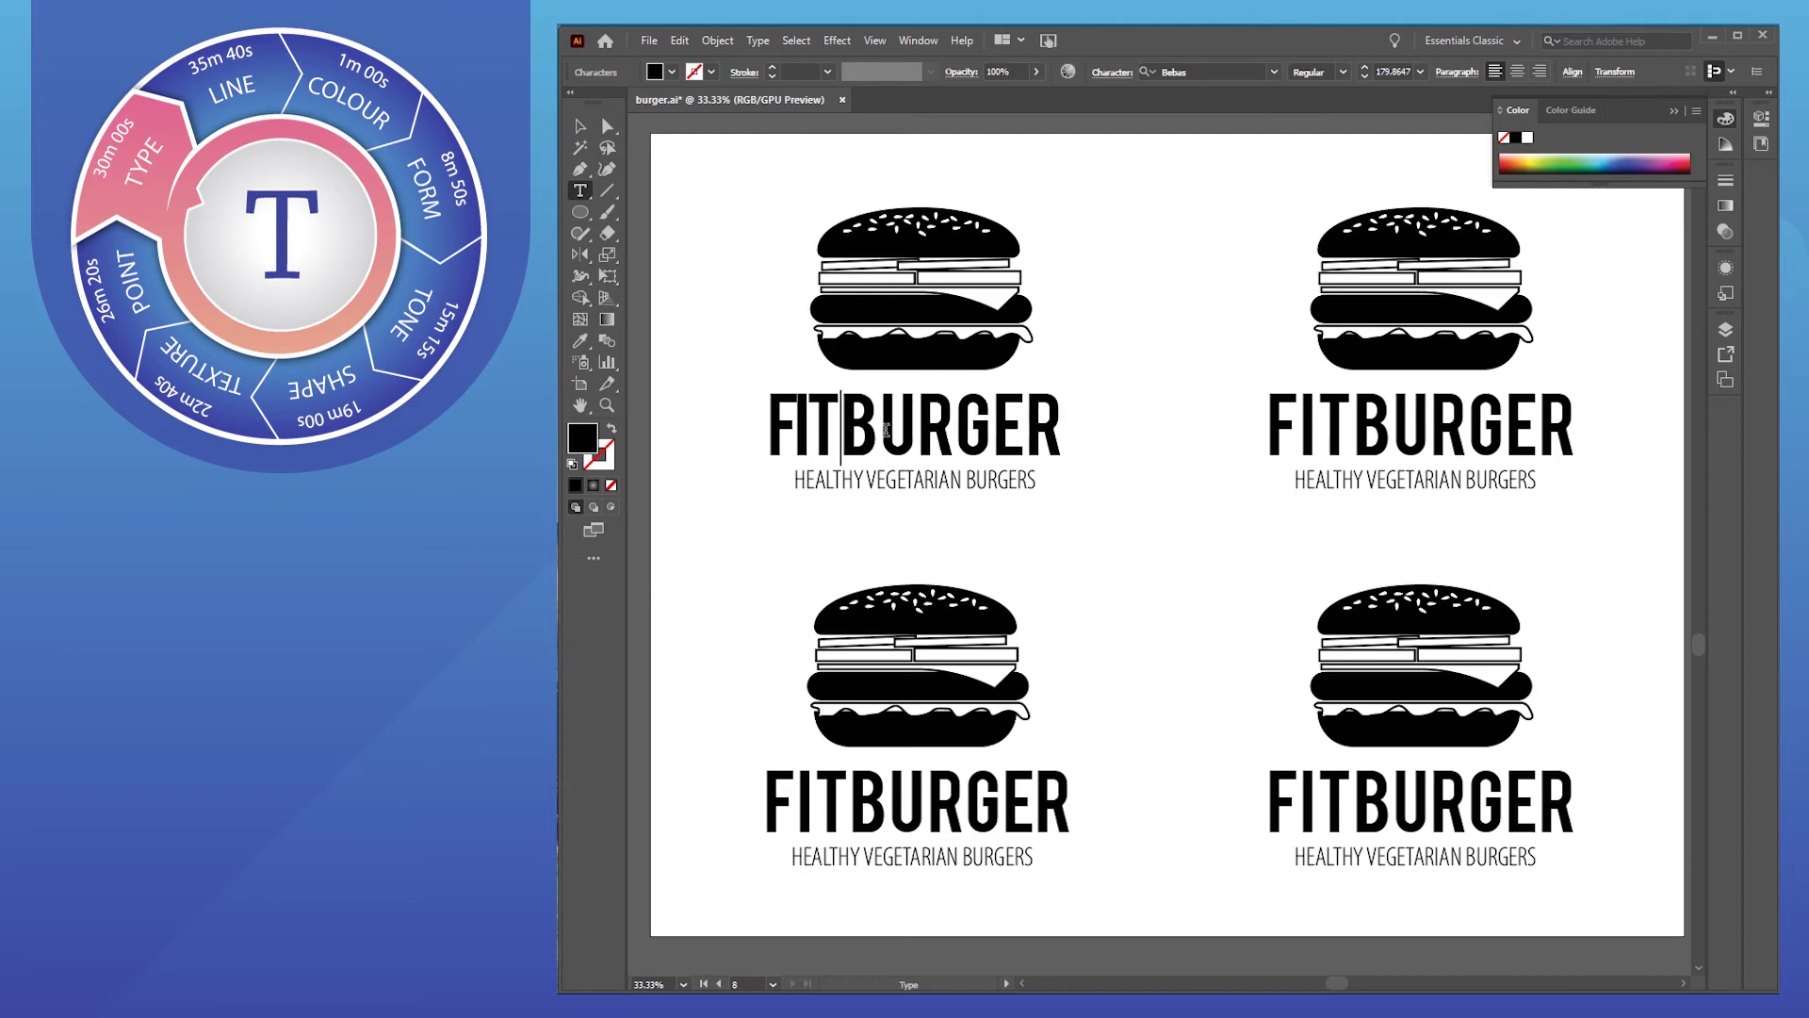
{"action": "left_click_drag", "start_coordinate": [846, 426], "coordinate": [1074, 435]}
{"action": "key", "text": "alt+Right"}
{"action": "key", "text": "alt+Right"}
{"action": "key", "text": "alt+Right"}
{"action": "key", "text": "alt+Right"}
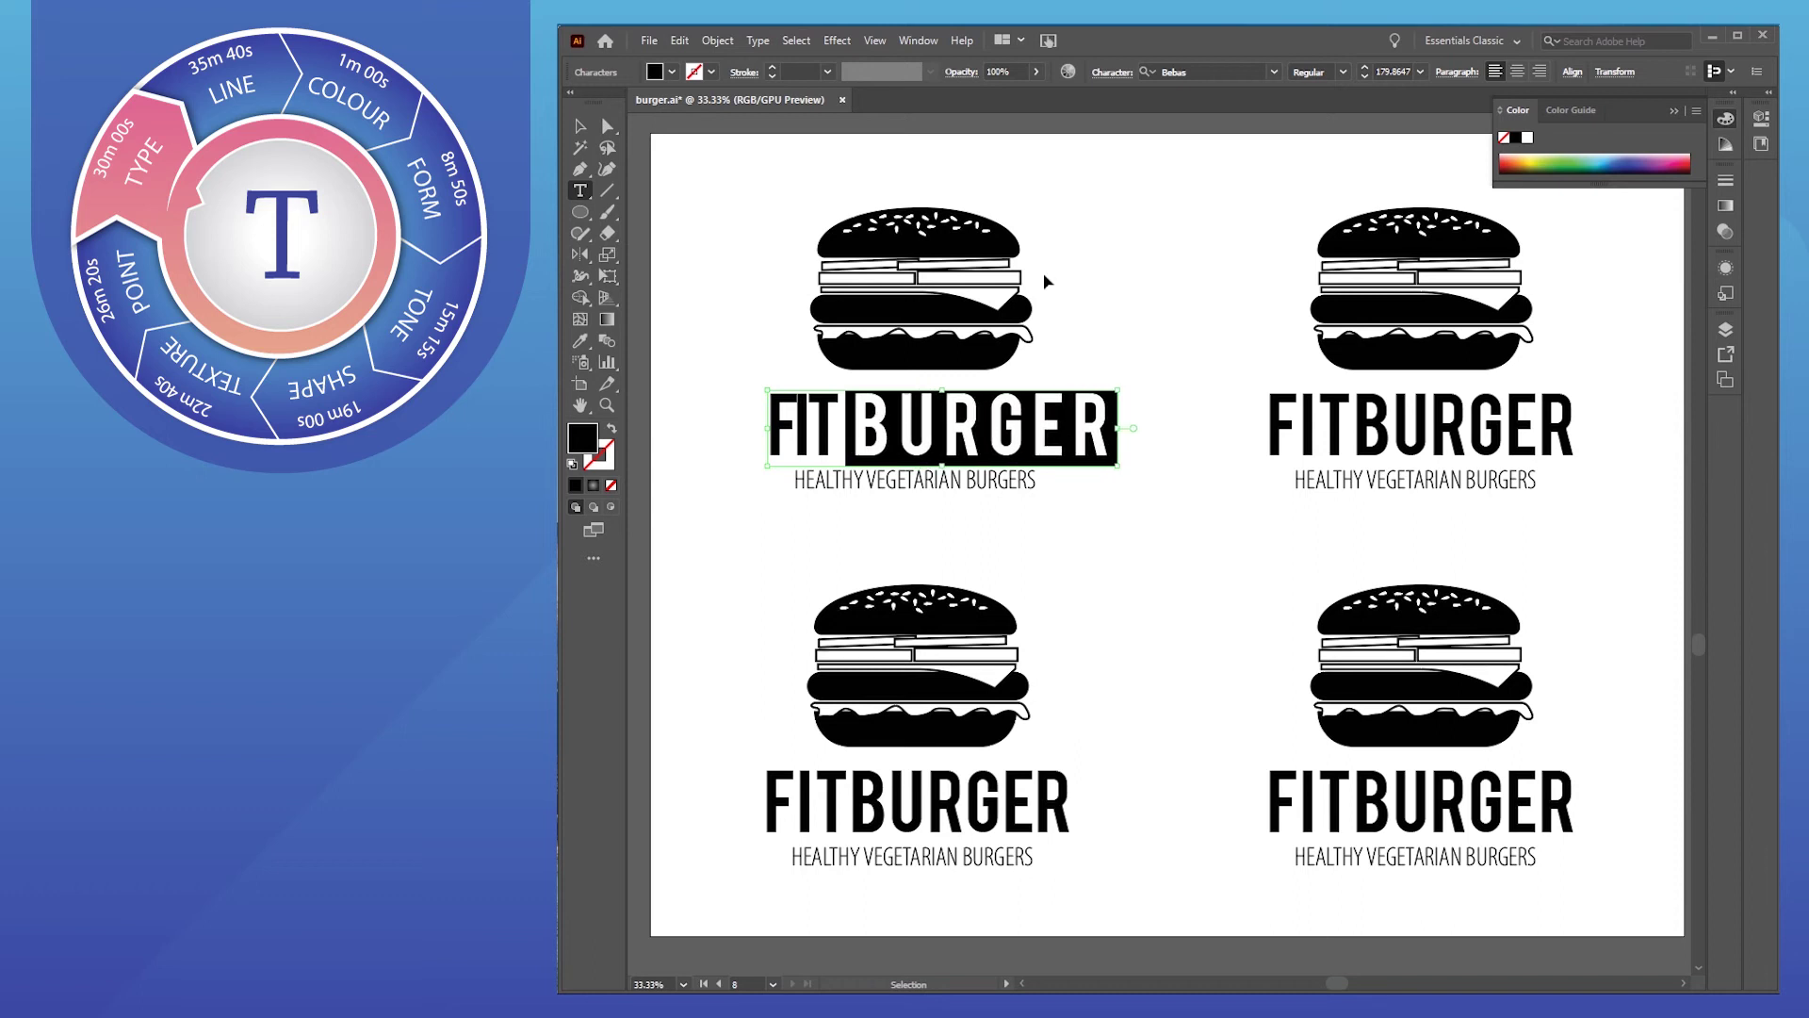
{"action": "key", "text": "Escape"}
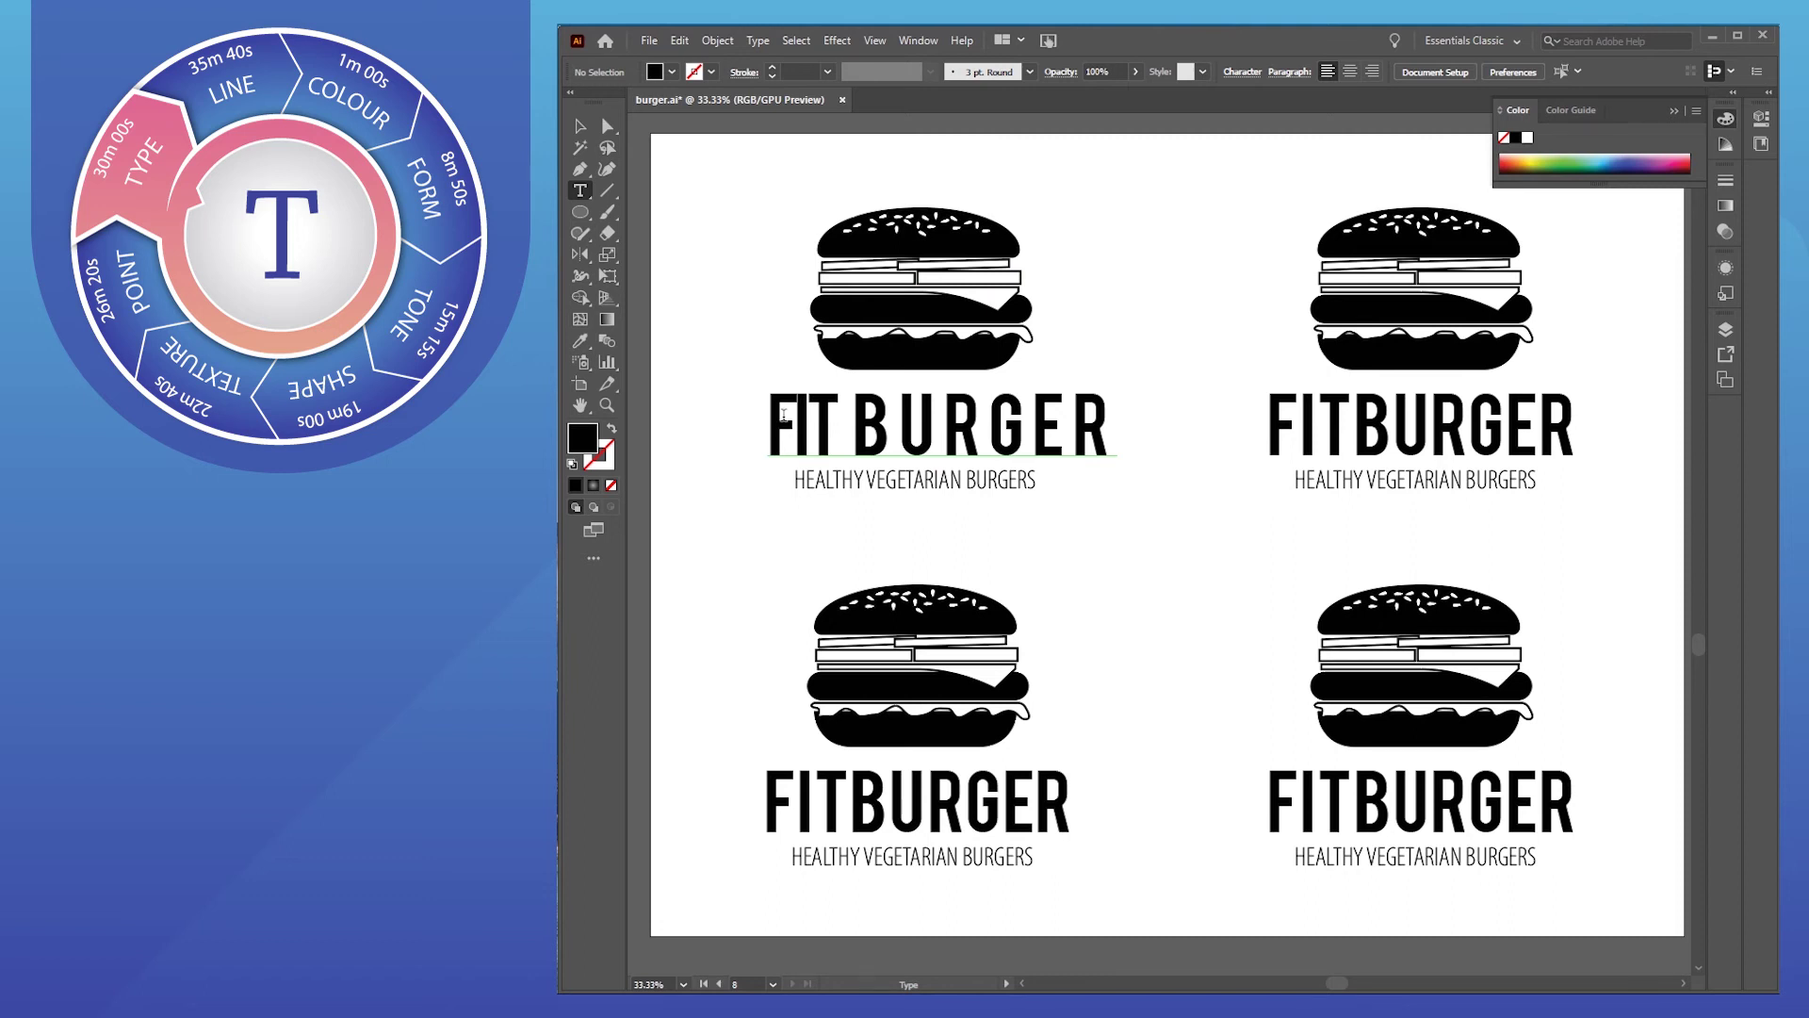
{"action": "left_click_drag", "start_coordinate": [806, 415], "coordinate": [794, 412]}
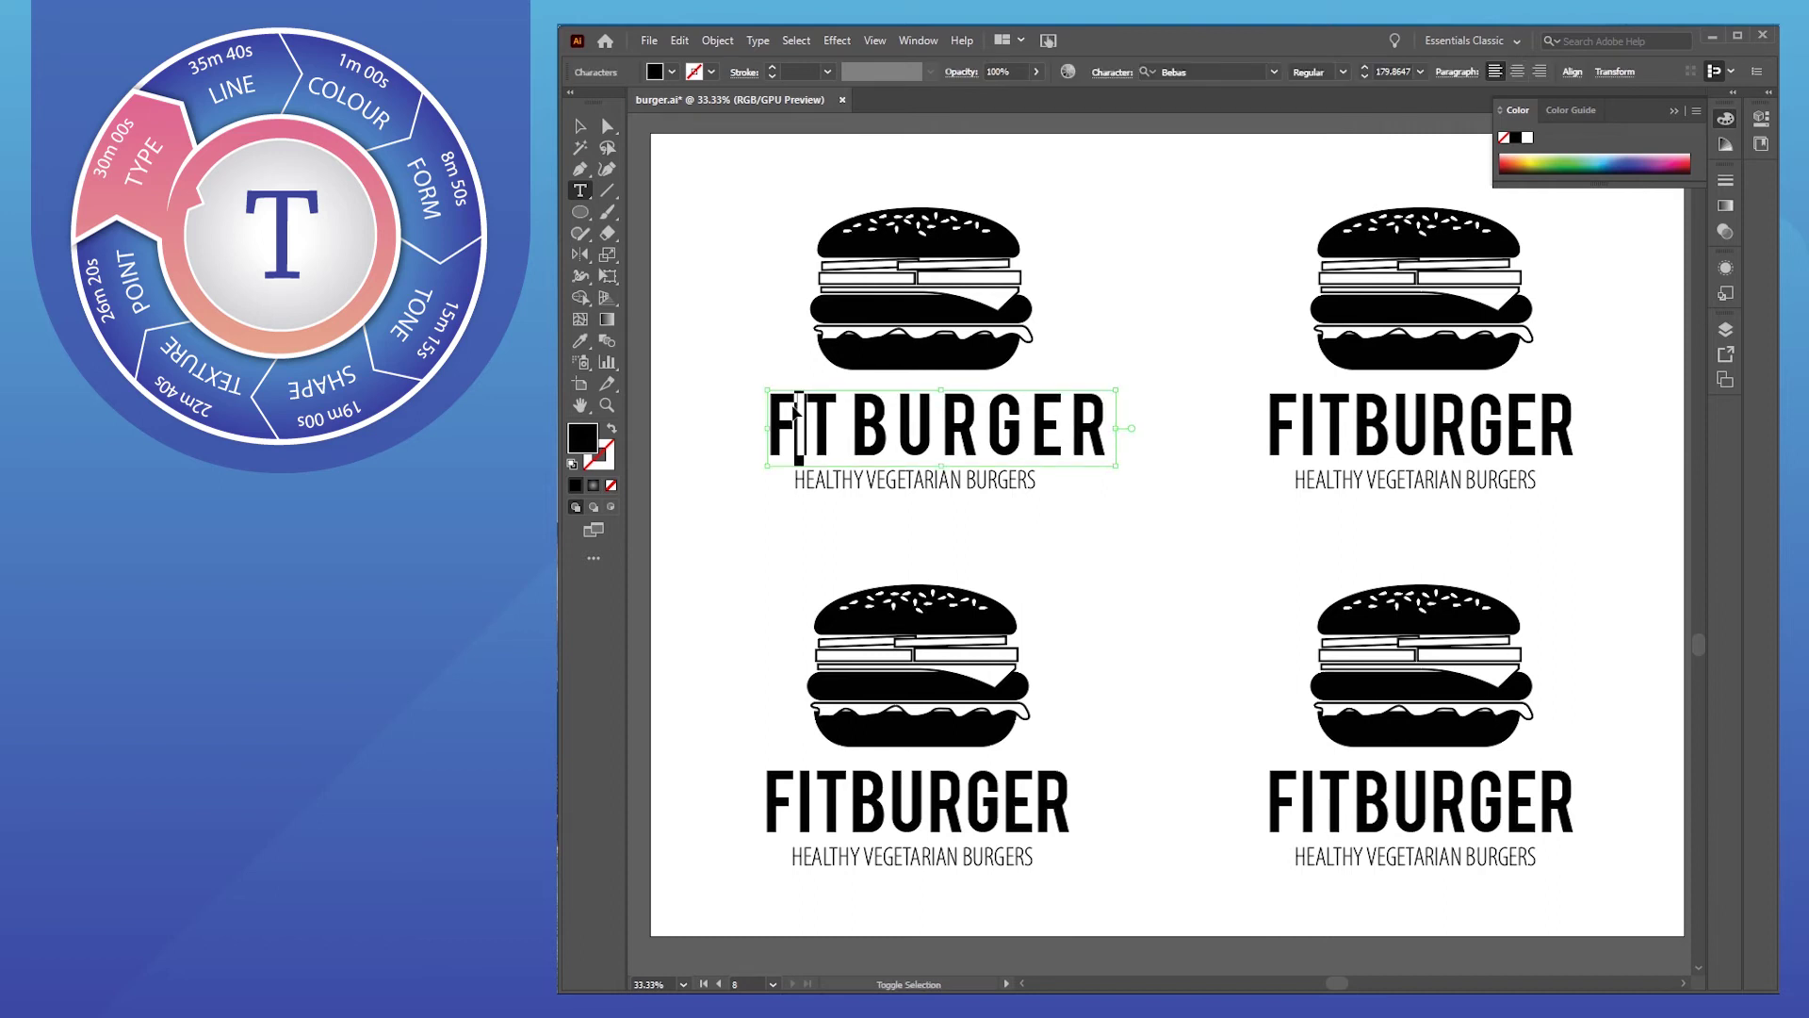
{"action": "left_click", "coordinate": [730, 316], "text": "ctrl"}
{"action": "scroll", "coordinate": [857, 402], "scroll_direction": "up", "scroll_amount": 1}
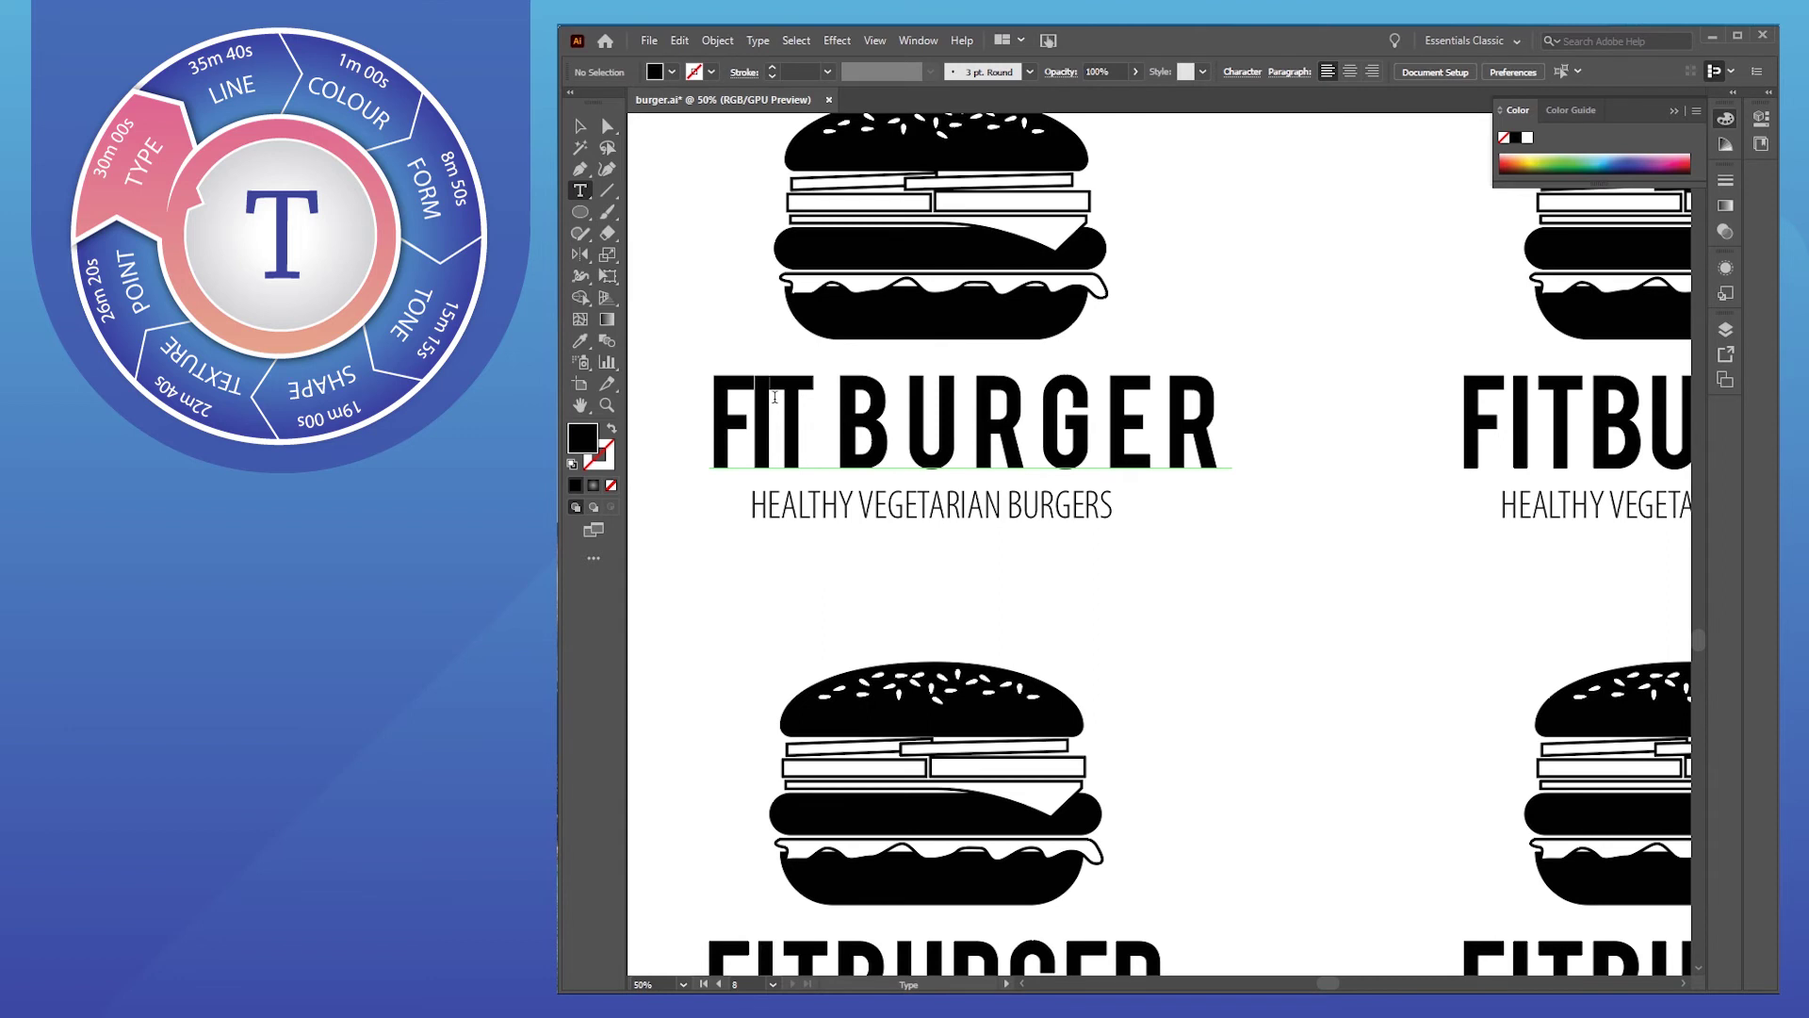
{"action": "scroll", "coordinate": [749, 230], "scroll_direction": "up", "scroll_amount": 2}
{"action": "key", "text": "space"}
{"action": "left_click_drag", "start_coordinate": [732, 217], "coordinate": [812, 248]}
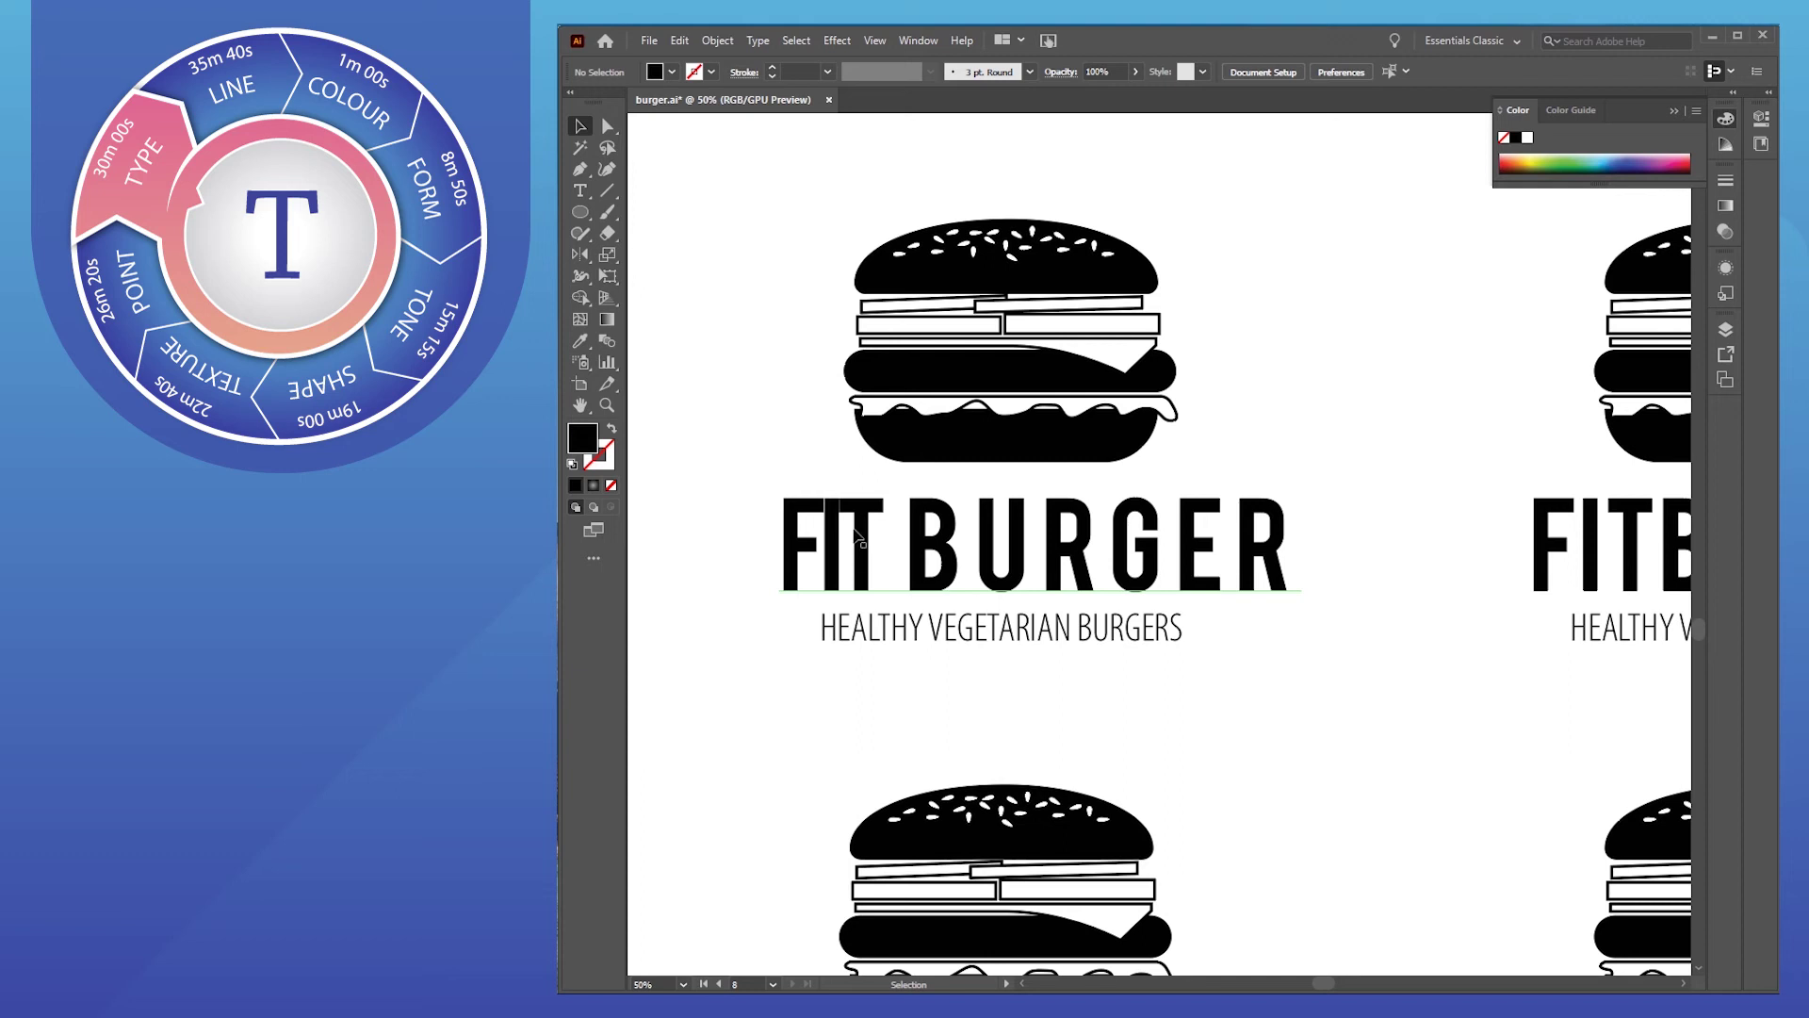
{"action": "scroll", "coordinate": [803, 517], "scroll_direction": "up", "scroll_amount": 1}
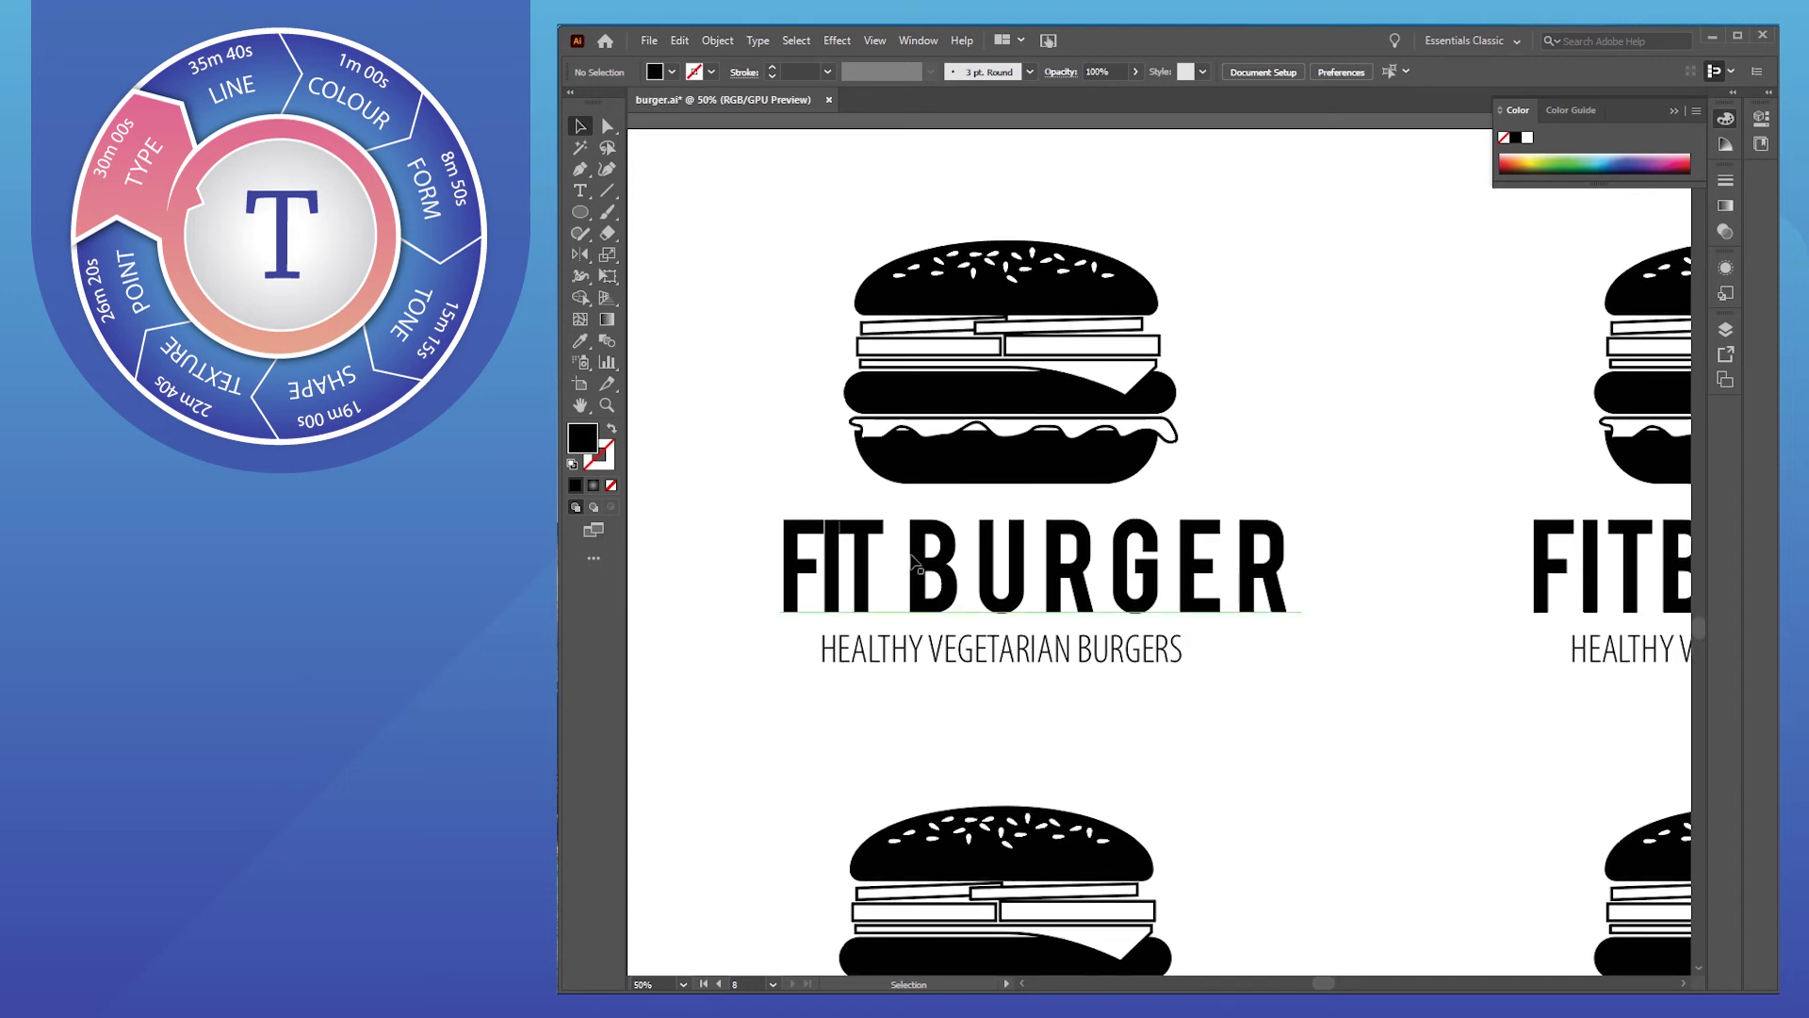
Adjust the tagline's tracking with Alt+arrow keys and move it under the FIT BURGER title
{"action": "key", "text": "t"}
{"action": "left_click", "coordinate": [909, 650]}
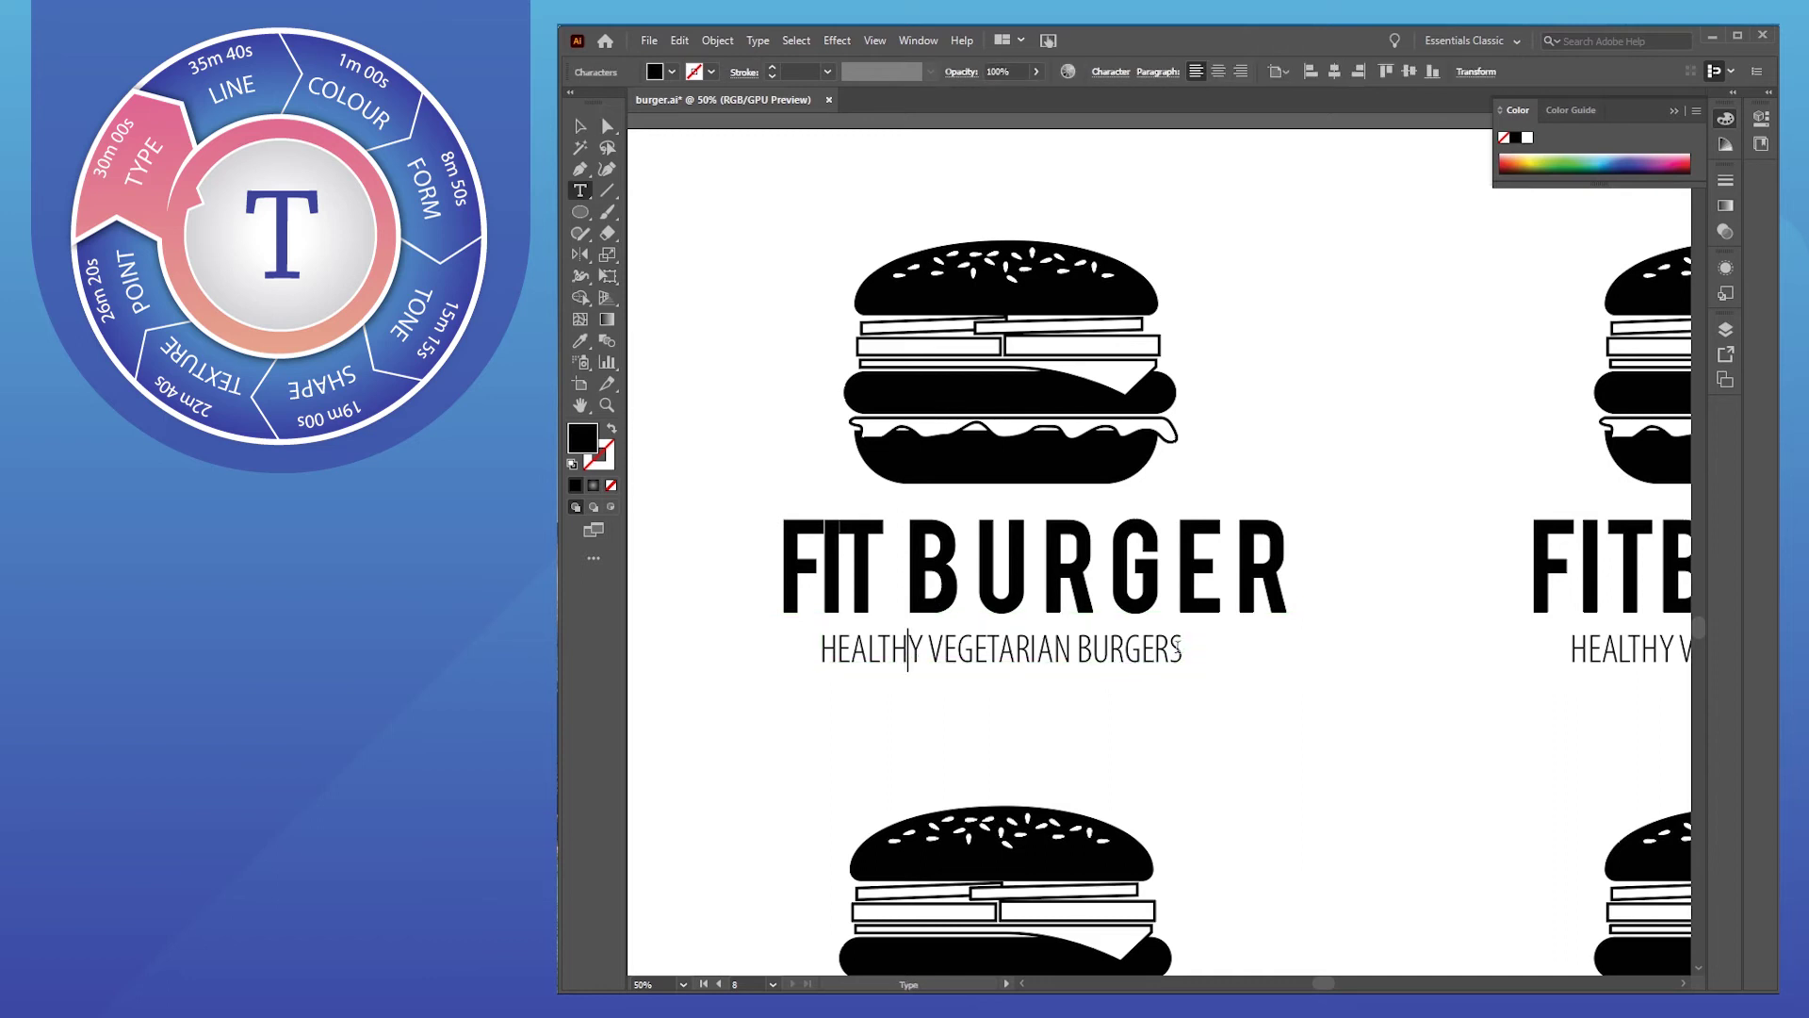
{"action": "left_click_drag", "start_coordinate": [1178, 650], "coordinate": [752, 633]}
{"action": "key", "text": "alt+Left"}
{"action": "key", "text": "alt+Left"}
{"action": "key", "text": "alt+Left"}
{"action": "key", "text": "alt+Left"}
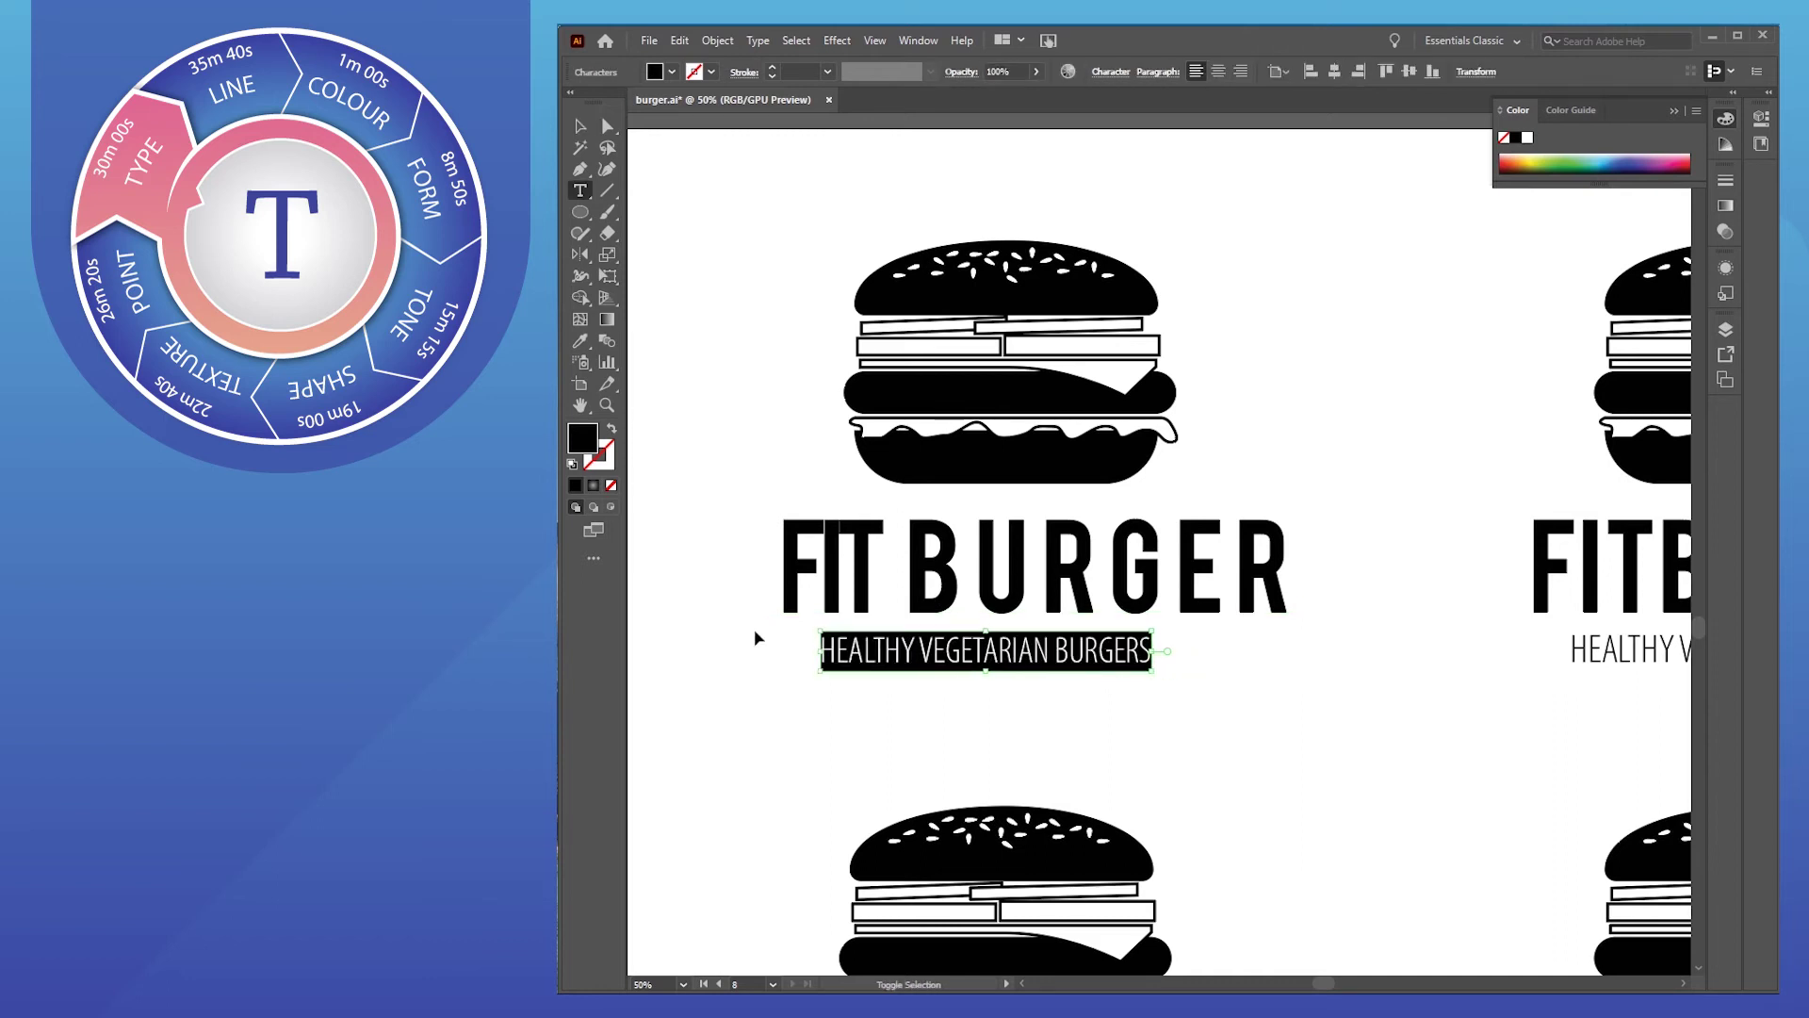
{"action": "key", "text": "alt+Left"}
{"action": "key", "text": "alt+Left"}
{"action": "key", "text": "alt+Left"}
{"action": "key", "text": "alt+Left"}
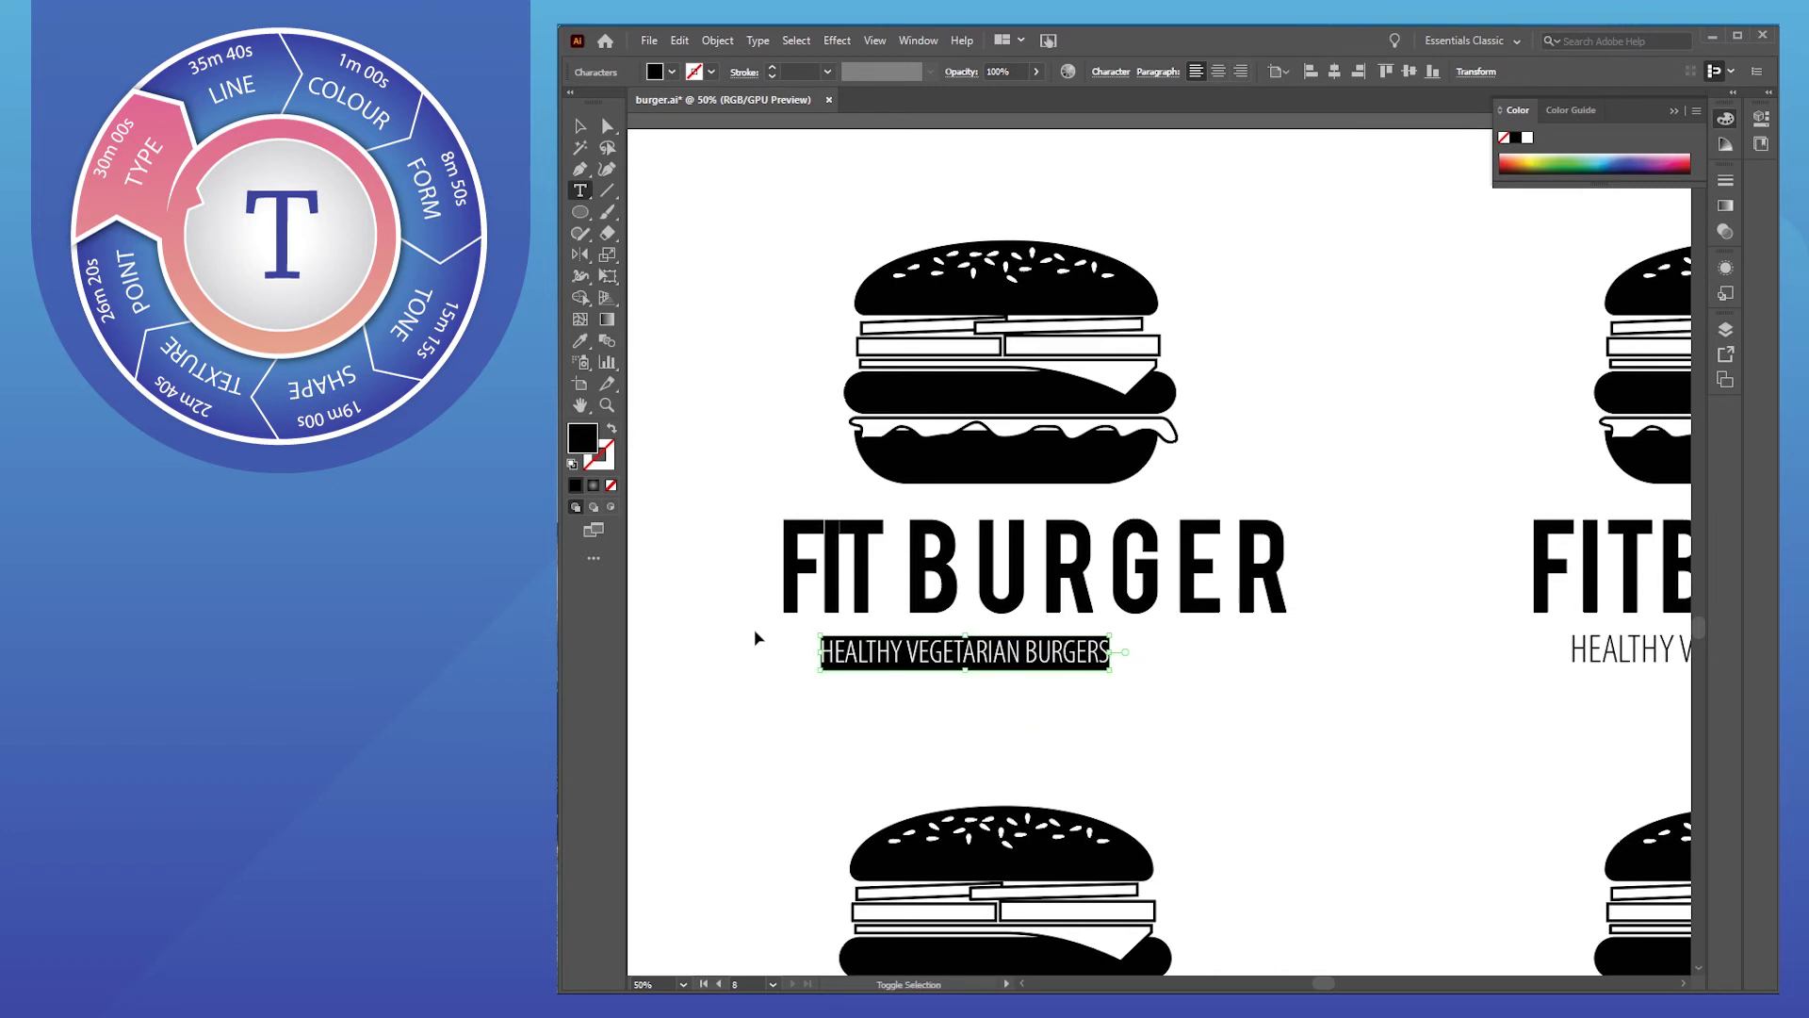
{"action": "key", "text": "alt+Left"}
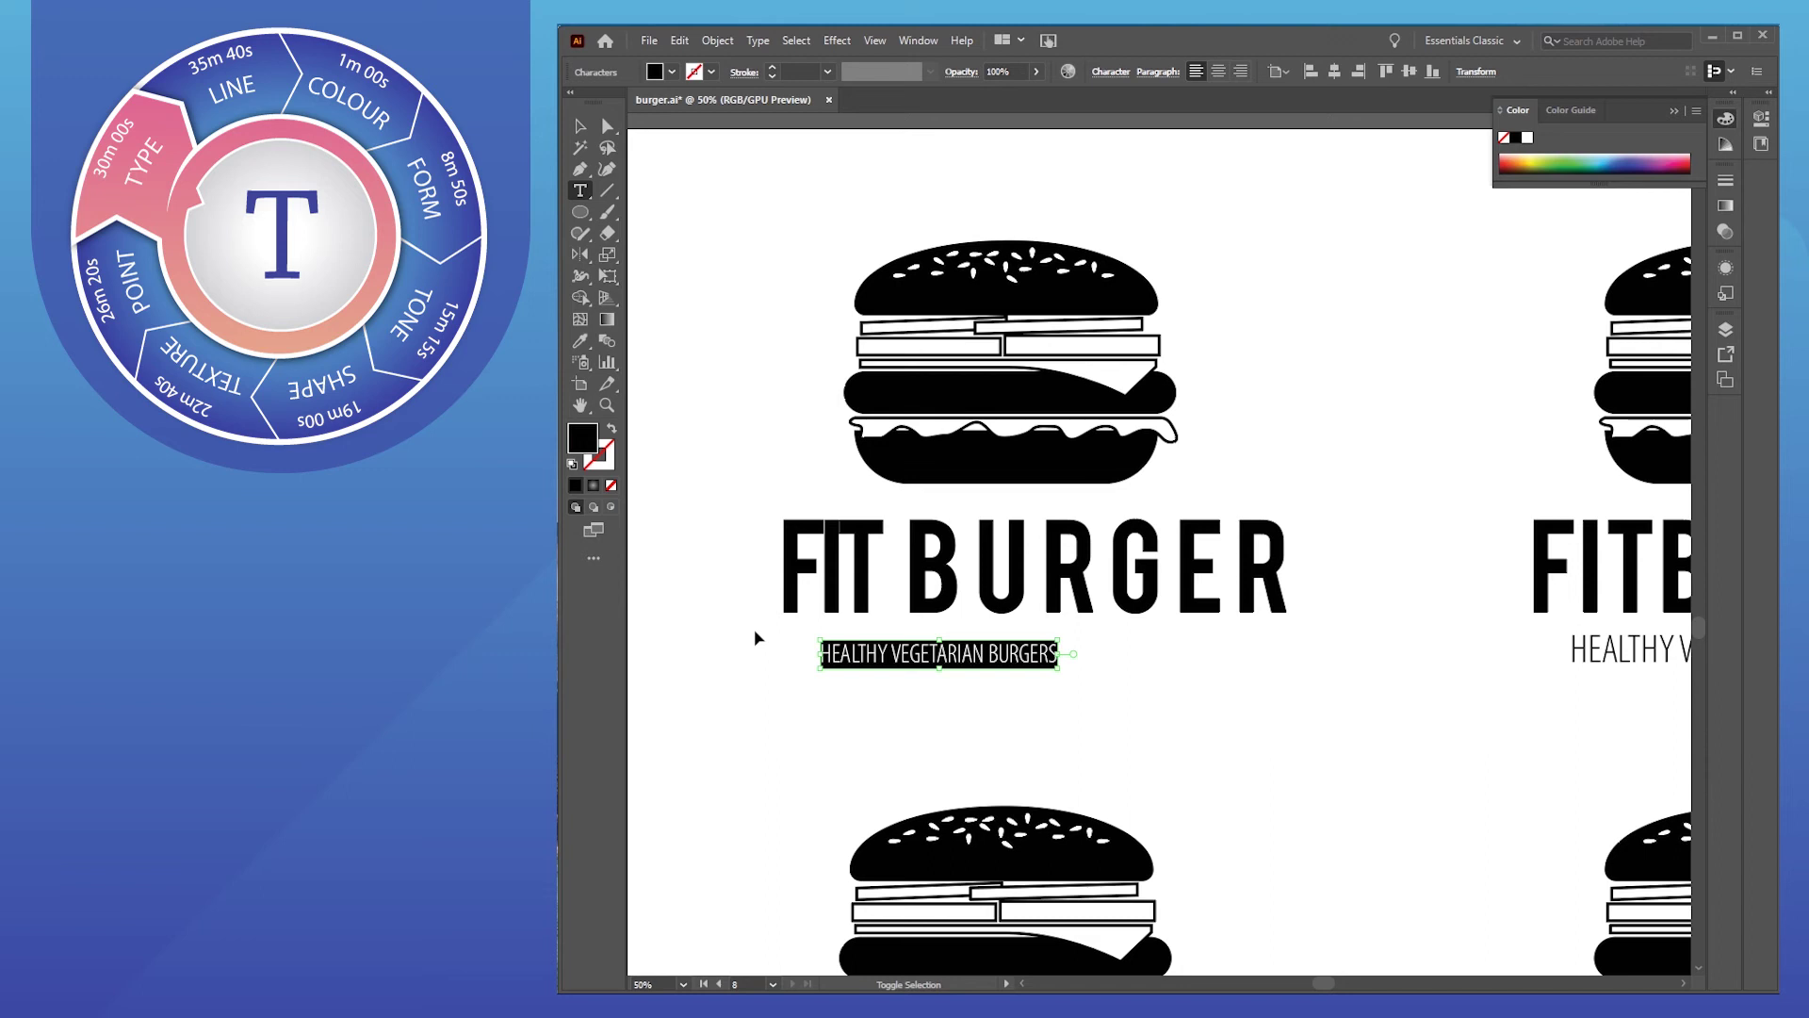
{"action": "key", "text": "alt+Right"}
{"action": "key", "text": "alt+Right"}
{"action": "key", "text": "alt+Right"}
{"action": "key", "text": "alt+Right"}
{"action": "key", "text": "alt+Right"}
{"action": "key", "text": "alt+Right"}
{"action": "key", "text": "alt+Right"}
{"action": "key", "text": "alt+Right"}
{"action": "key", "text": "alt+Right"}
{"action": "key", "text": "alt+Right"}
{"action": "key", "text": "alt+Right"}
{"action": "key", "text": "alt+Right"}
{"action": "key", "text": "alt+Right"}
{"action": "key", "text": "alt+Right"}
{"action": "key", "text": "alt+Right"}
{"action": "key", "text": "alt+Right"}
{"action": "key", "text": "alt+Right"}
{"action": "key", "text": "alt+Right"}
{"action": "key", "text": "alt+Right"}
{"action": "key", "text": "alt+Right"}
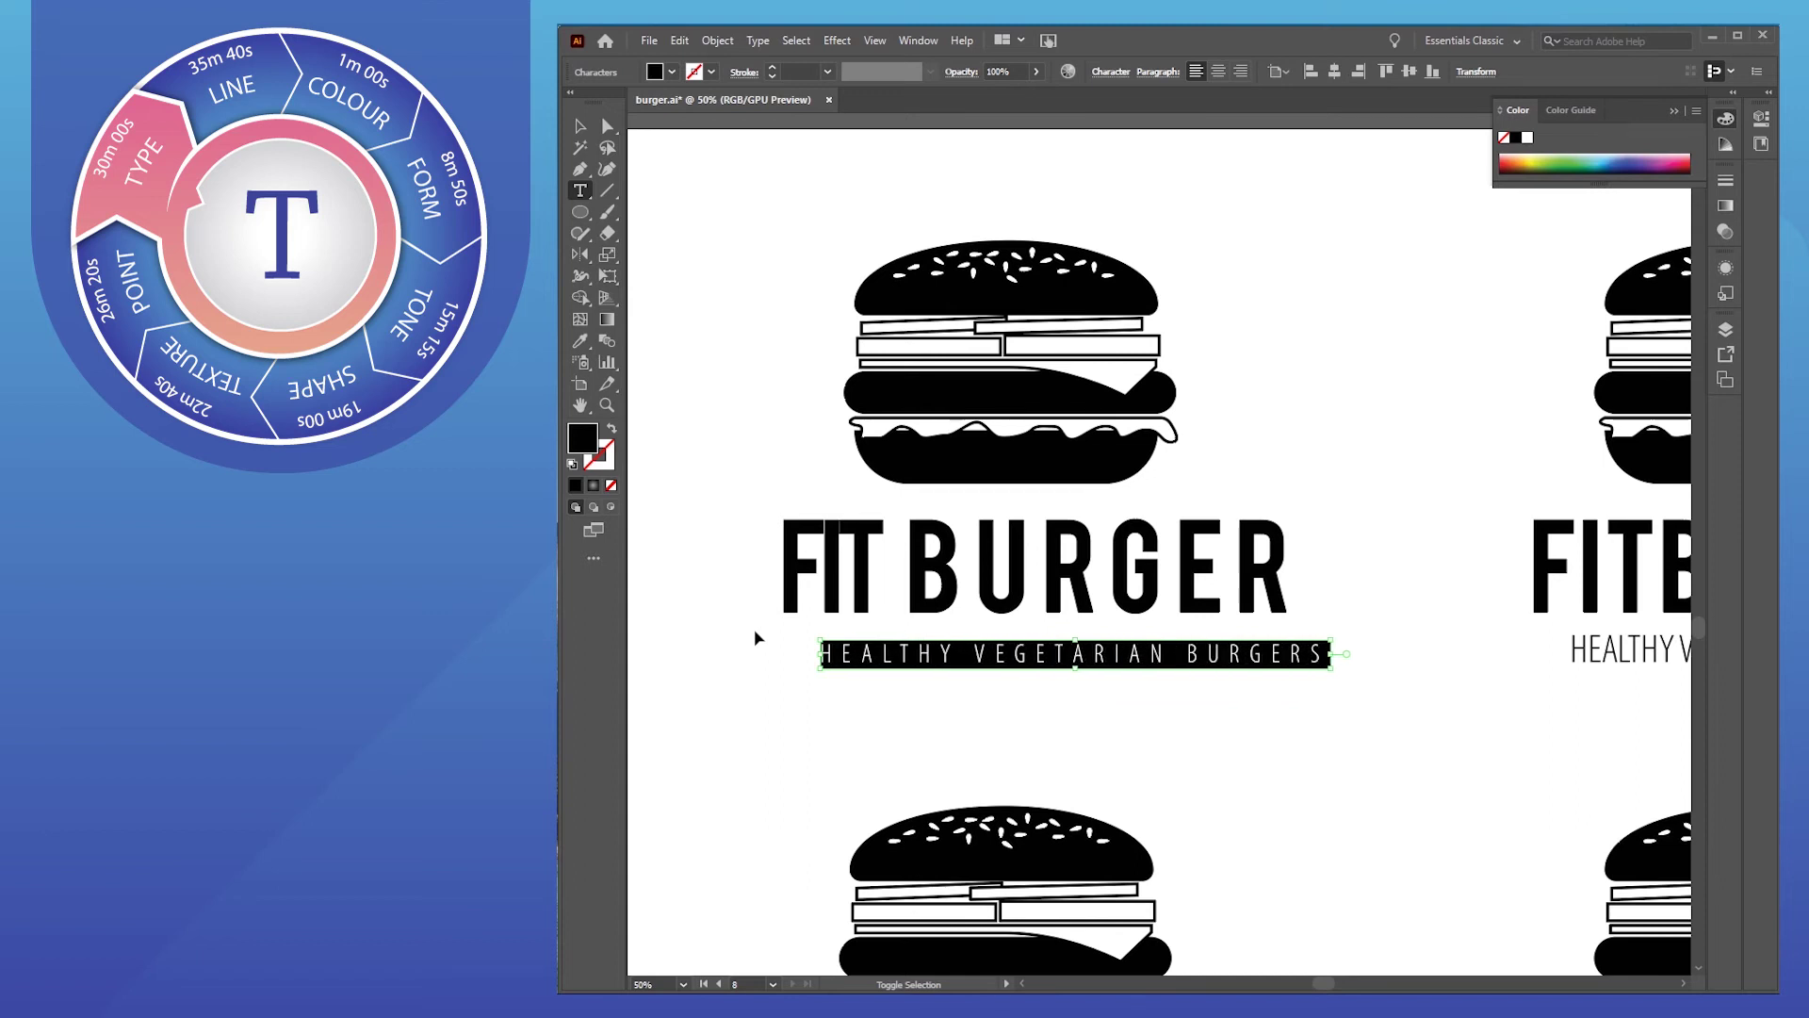
{"action": "left_click", "coordinate": [581, 128]}
{"action": "left_click_drag", "start_coordinate": [1087, 663], "coordinate": [1054, 650]}
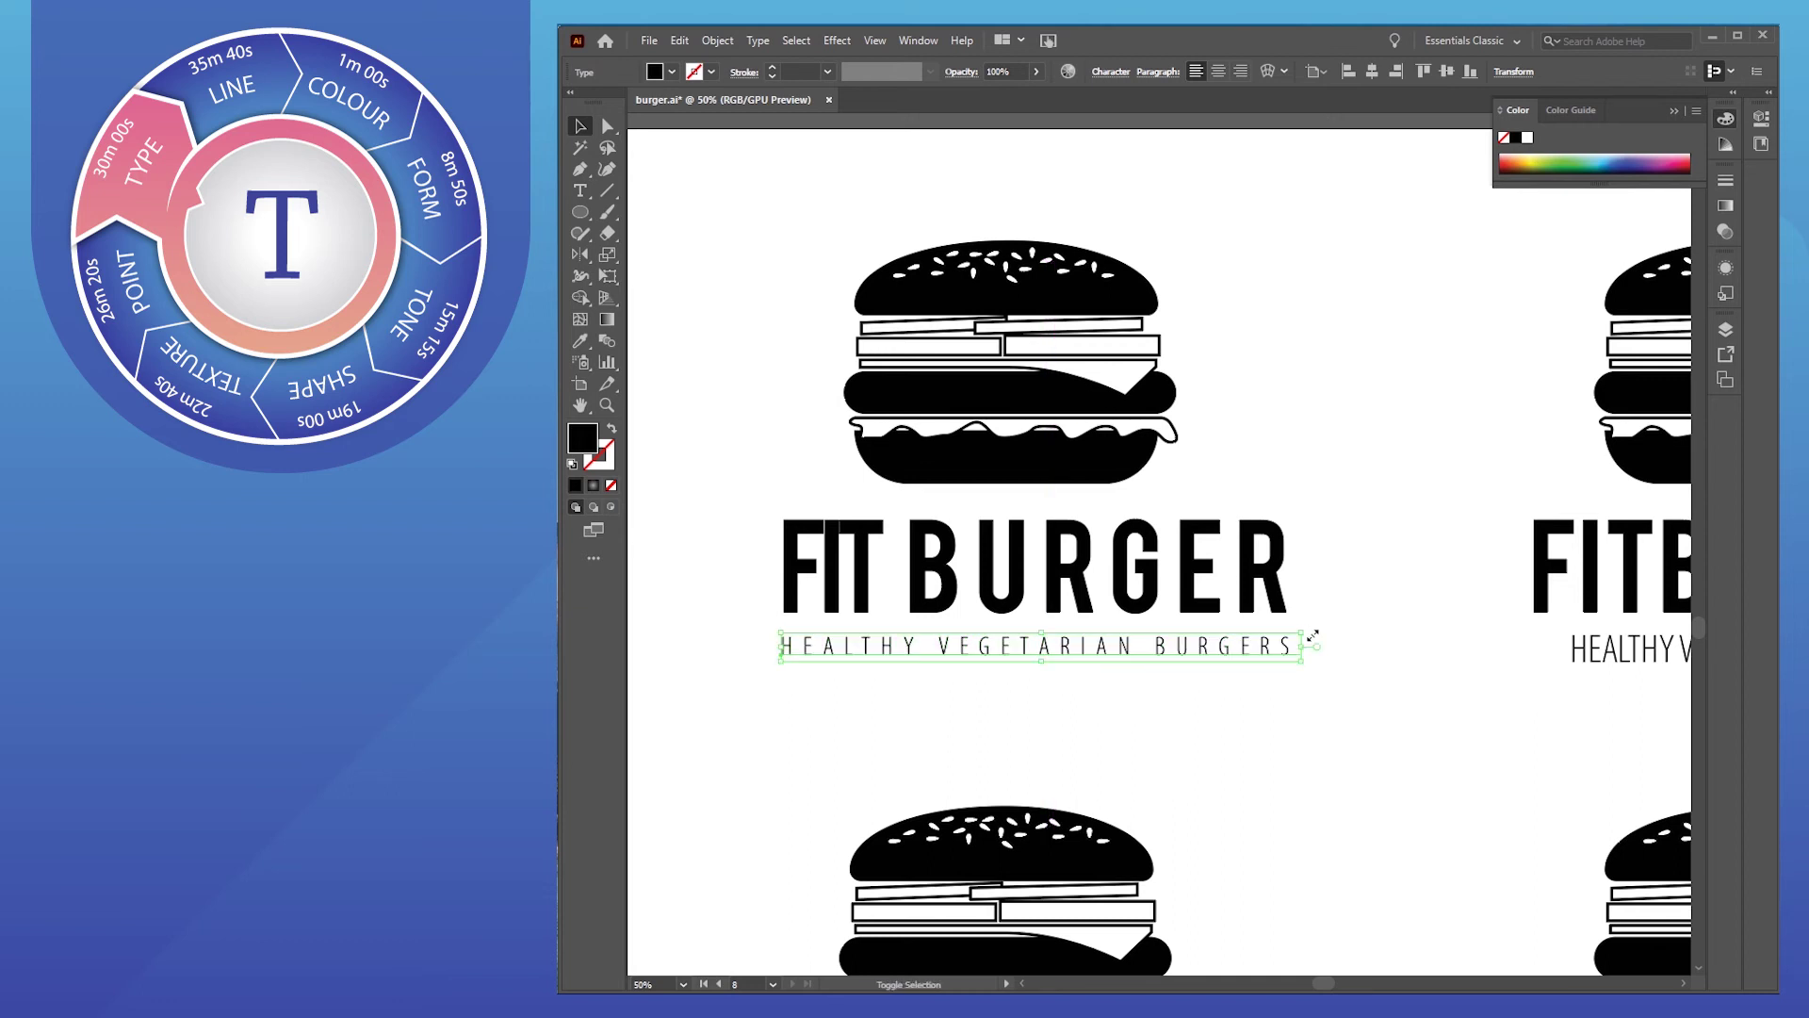
{"action": "left_click", "coordinate": [1398, 684]}
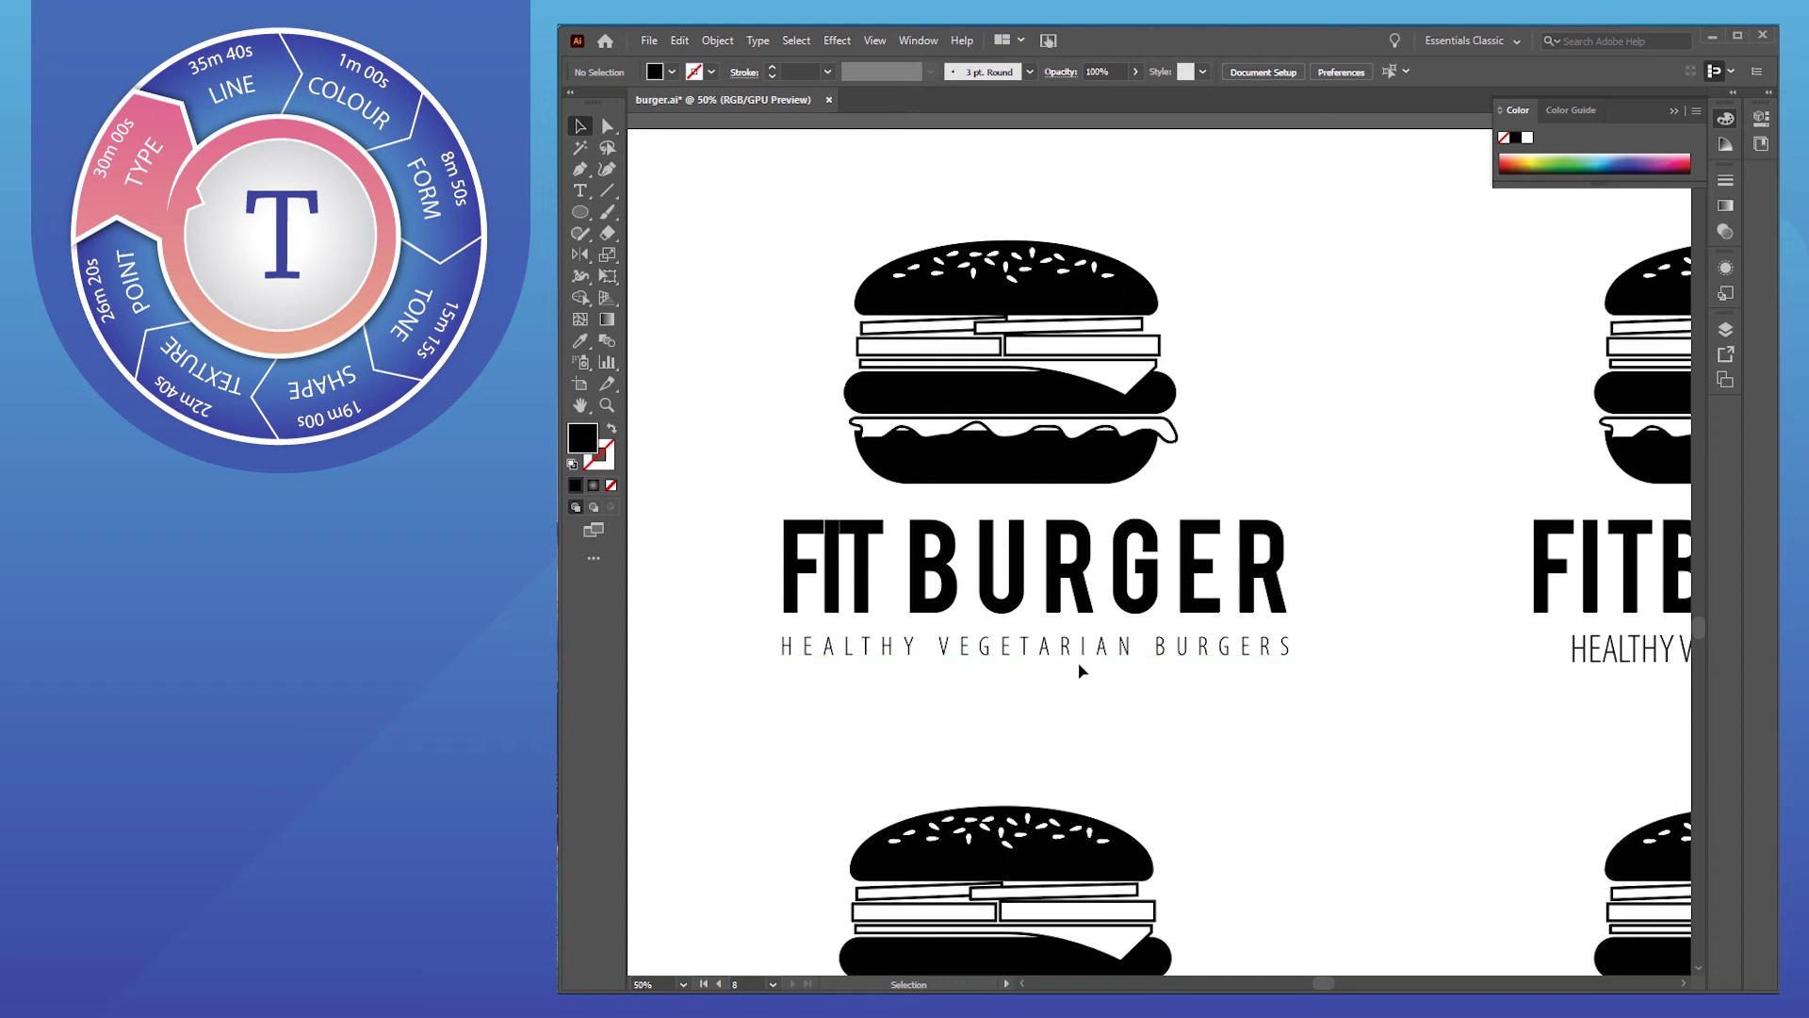
On the second logo, drag the tagline up until it sits just beneath the title
{"action": "left_click_drag", "start_coordinate": [1446, 654], "coordinate": [893, 681]}
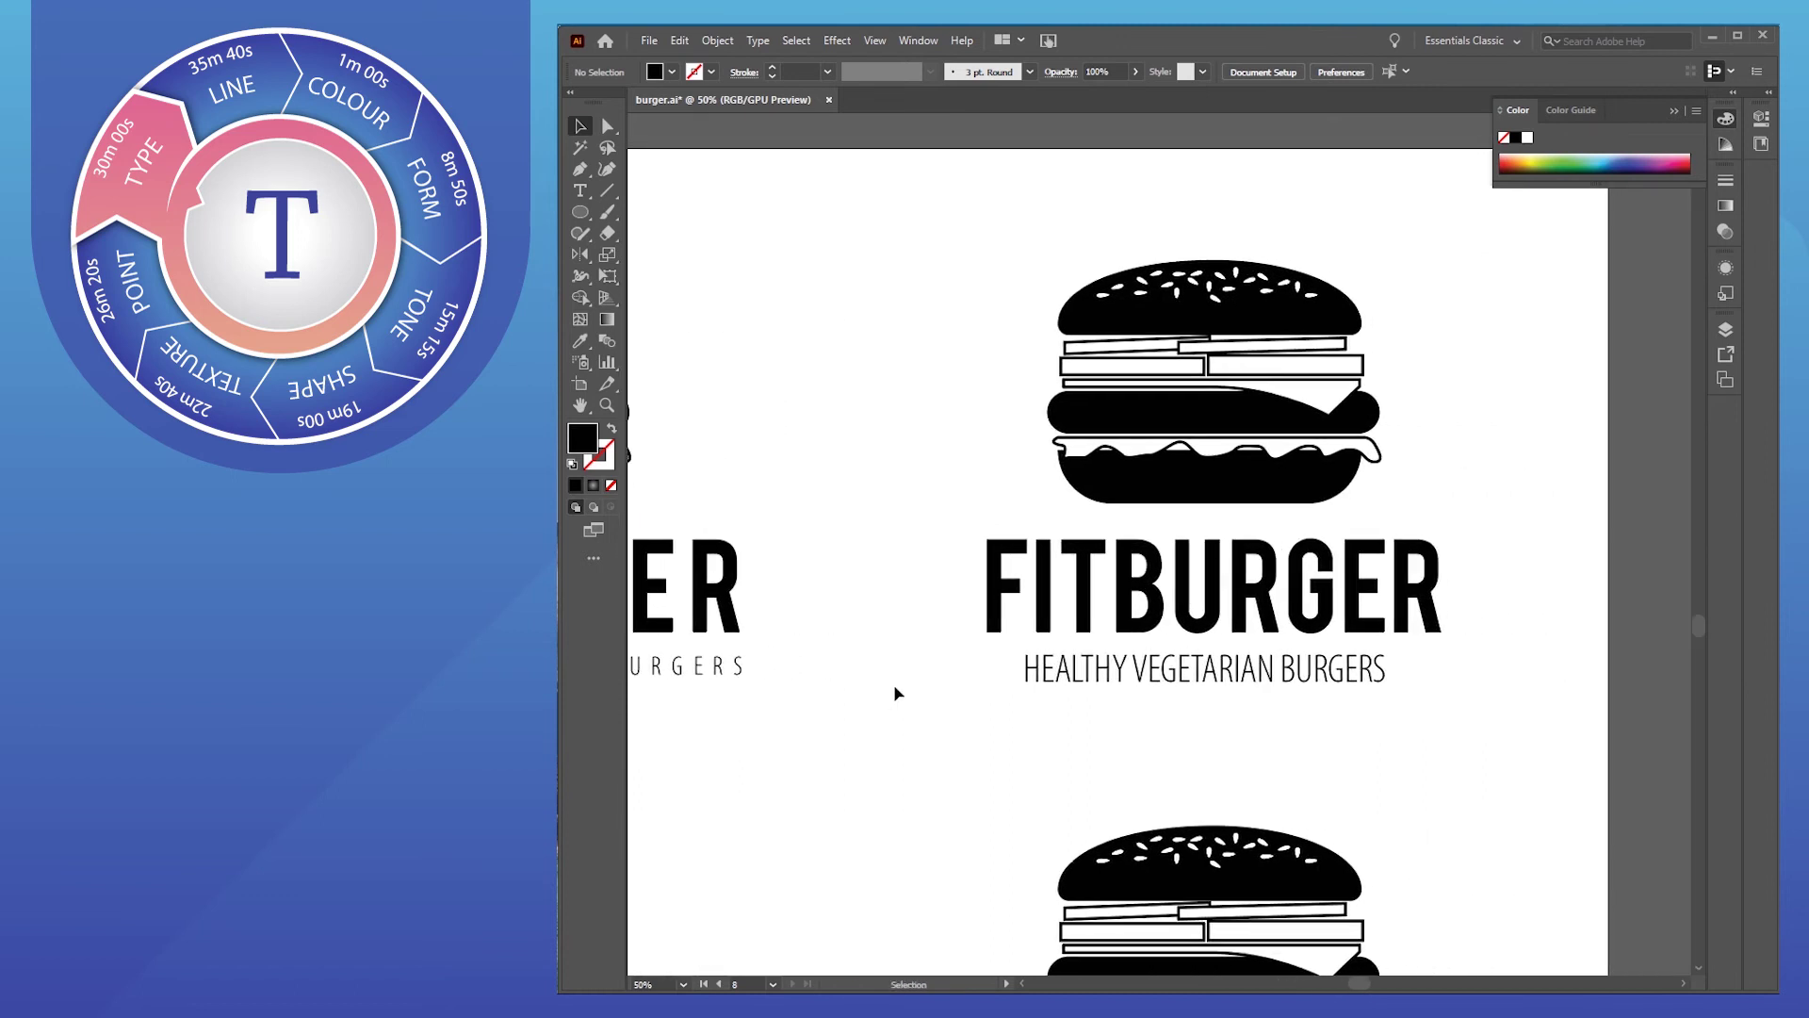
{"action": "left_click", "coordinate": [1084, 603]}
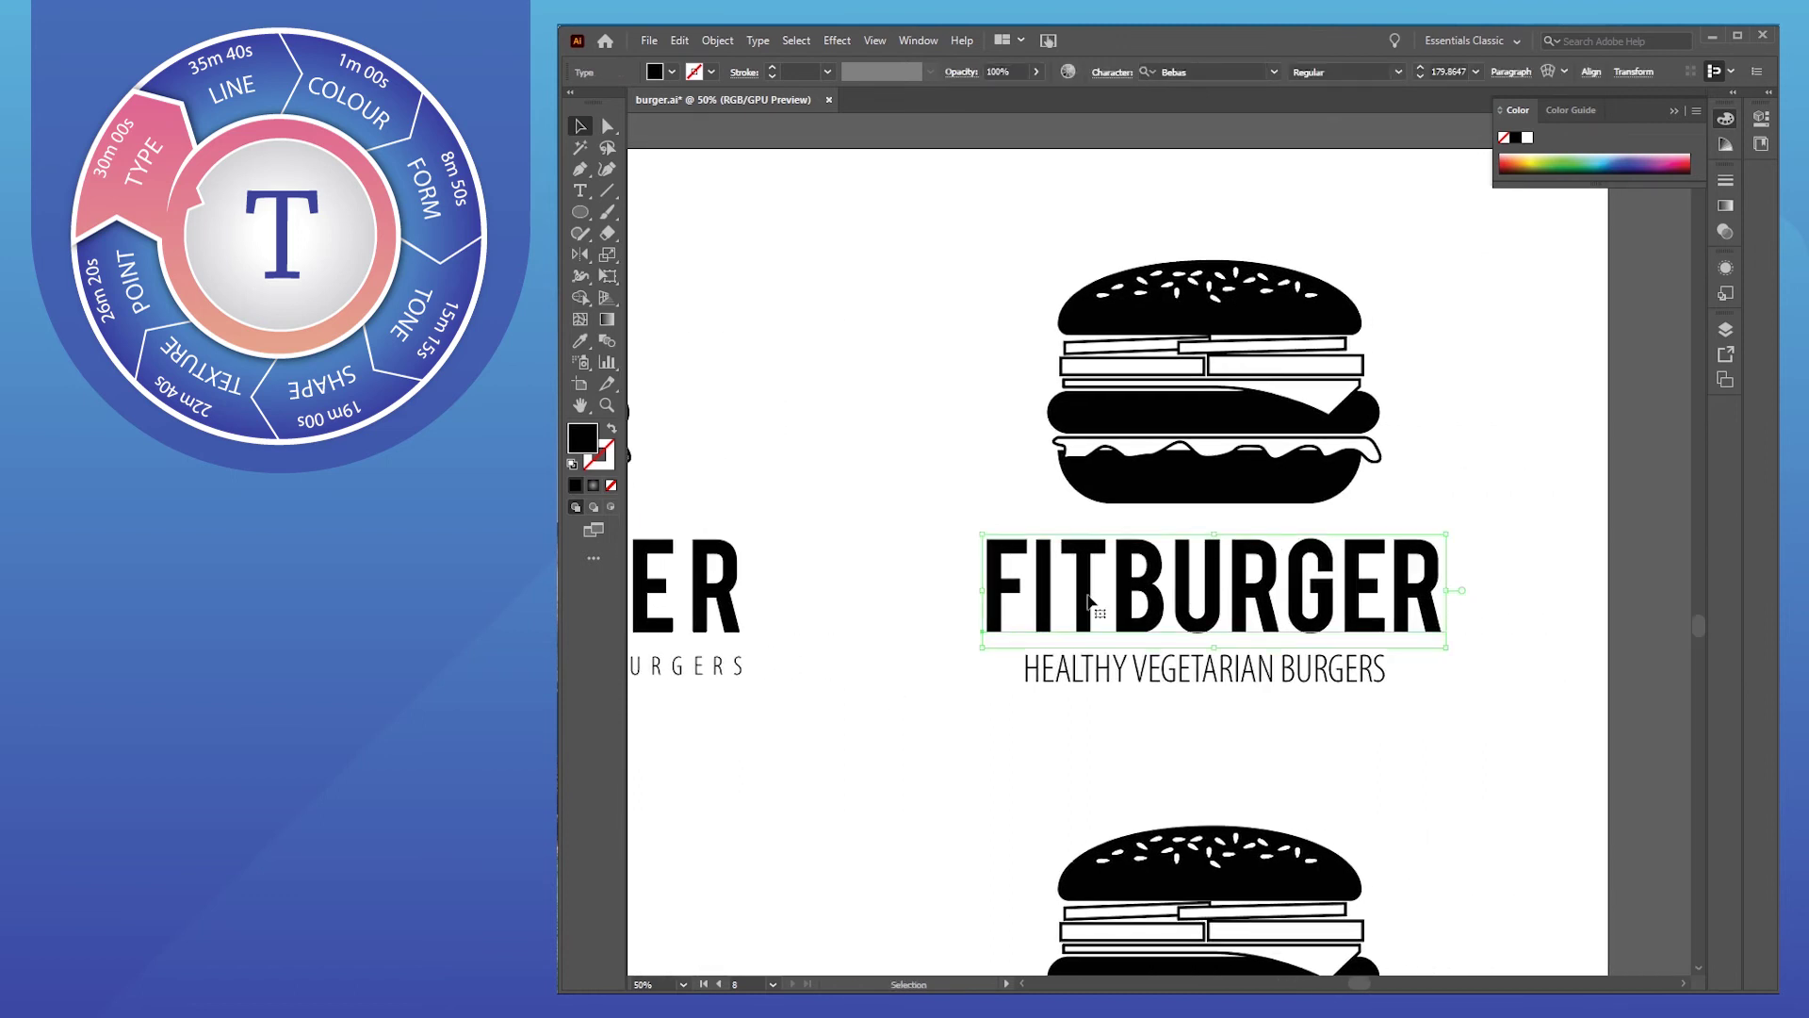
{"action": "left_click", "coordinate": [1103, 726]}
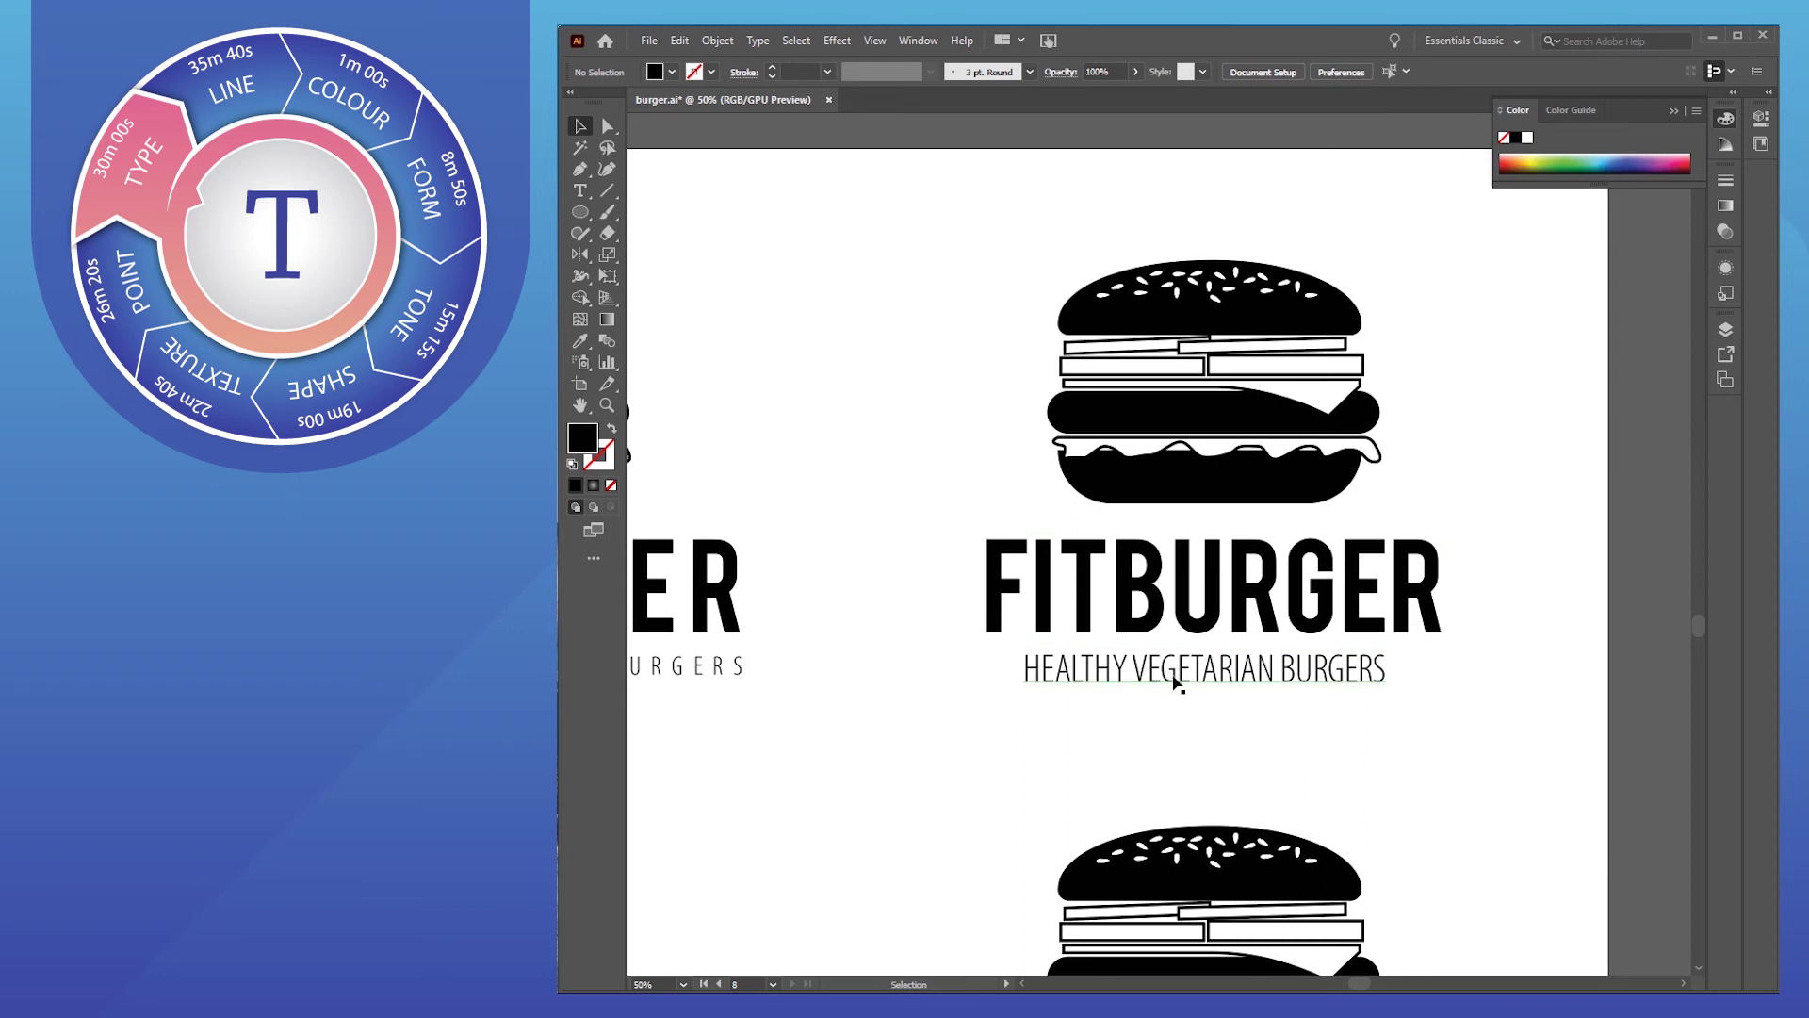
{"action": "left_click_drag", "start_coordinate": [1175, 683], "coordinate": [1175, 669]}
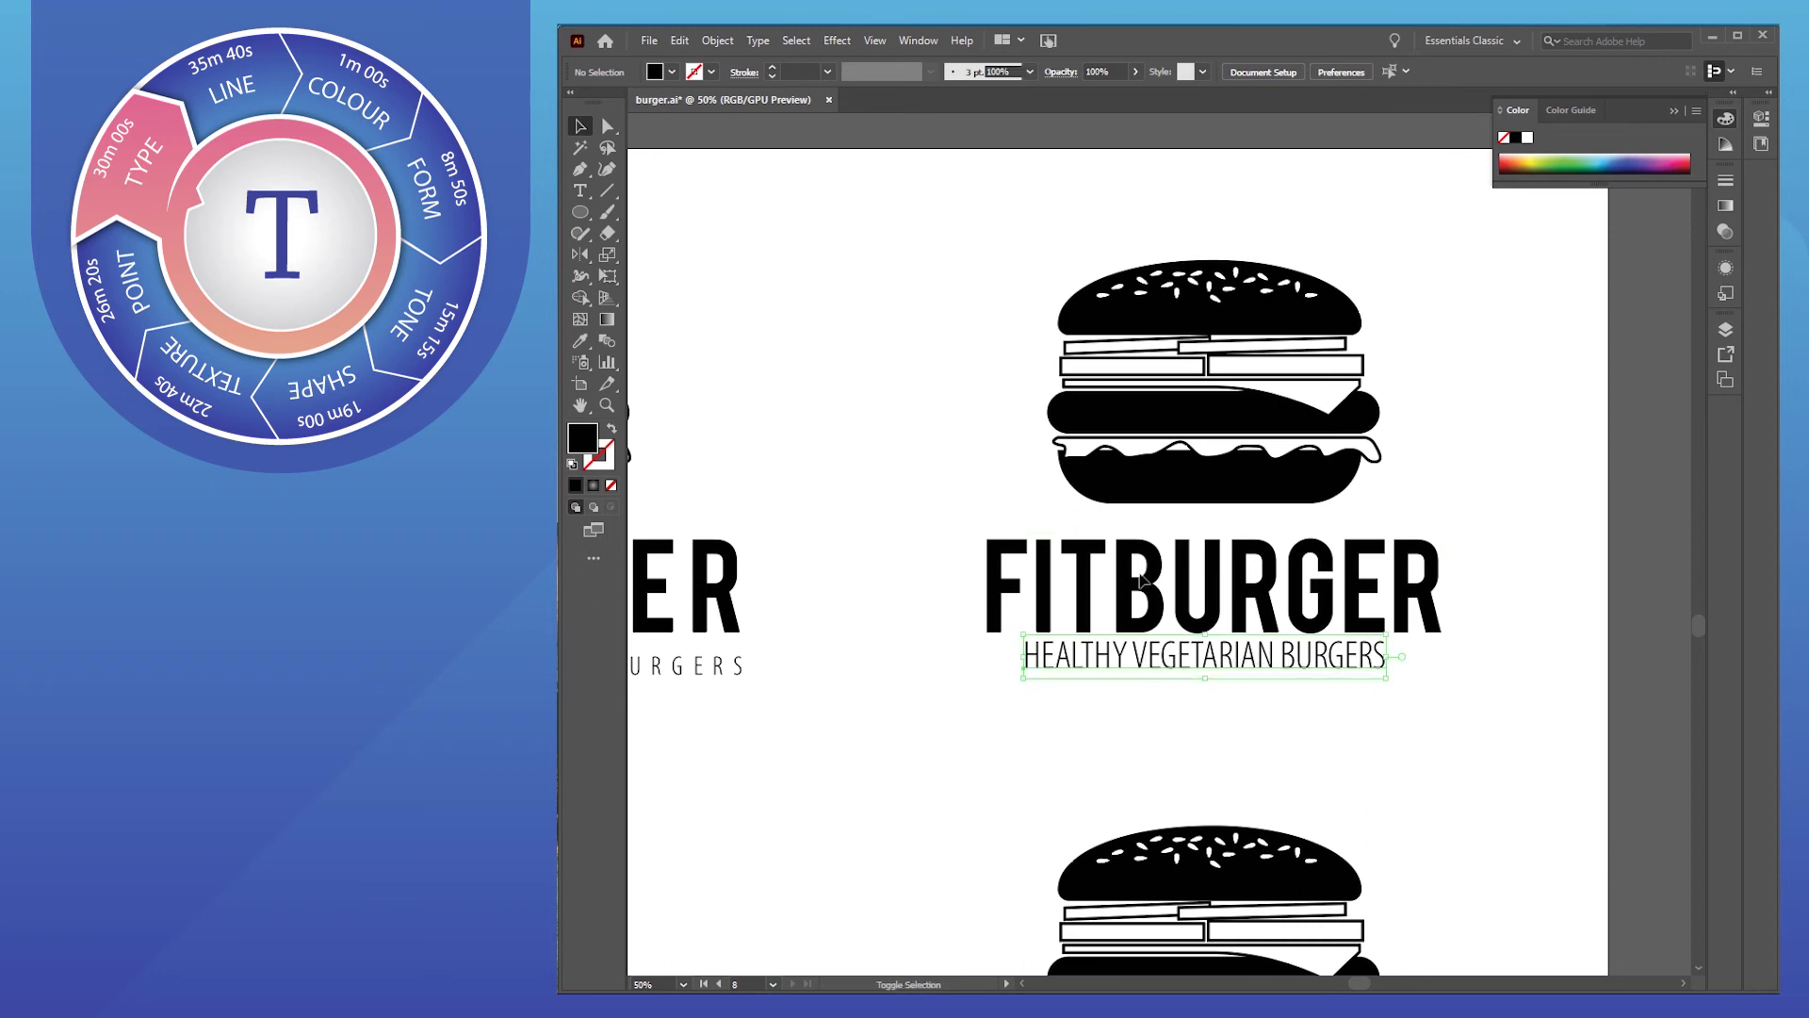
{"action": "left_click", "coordinate": [1136, 732]}
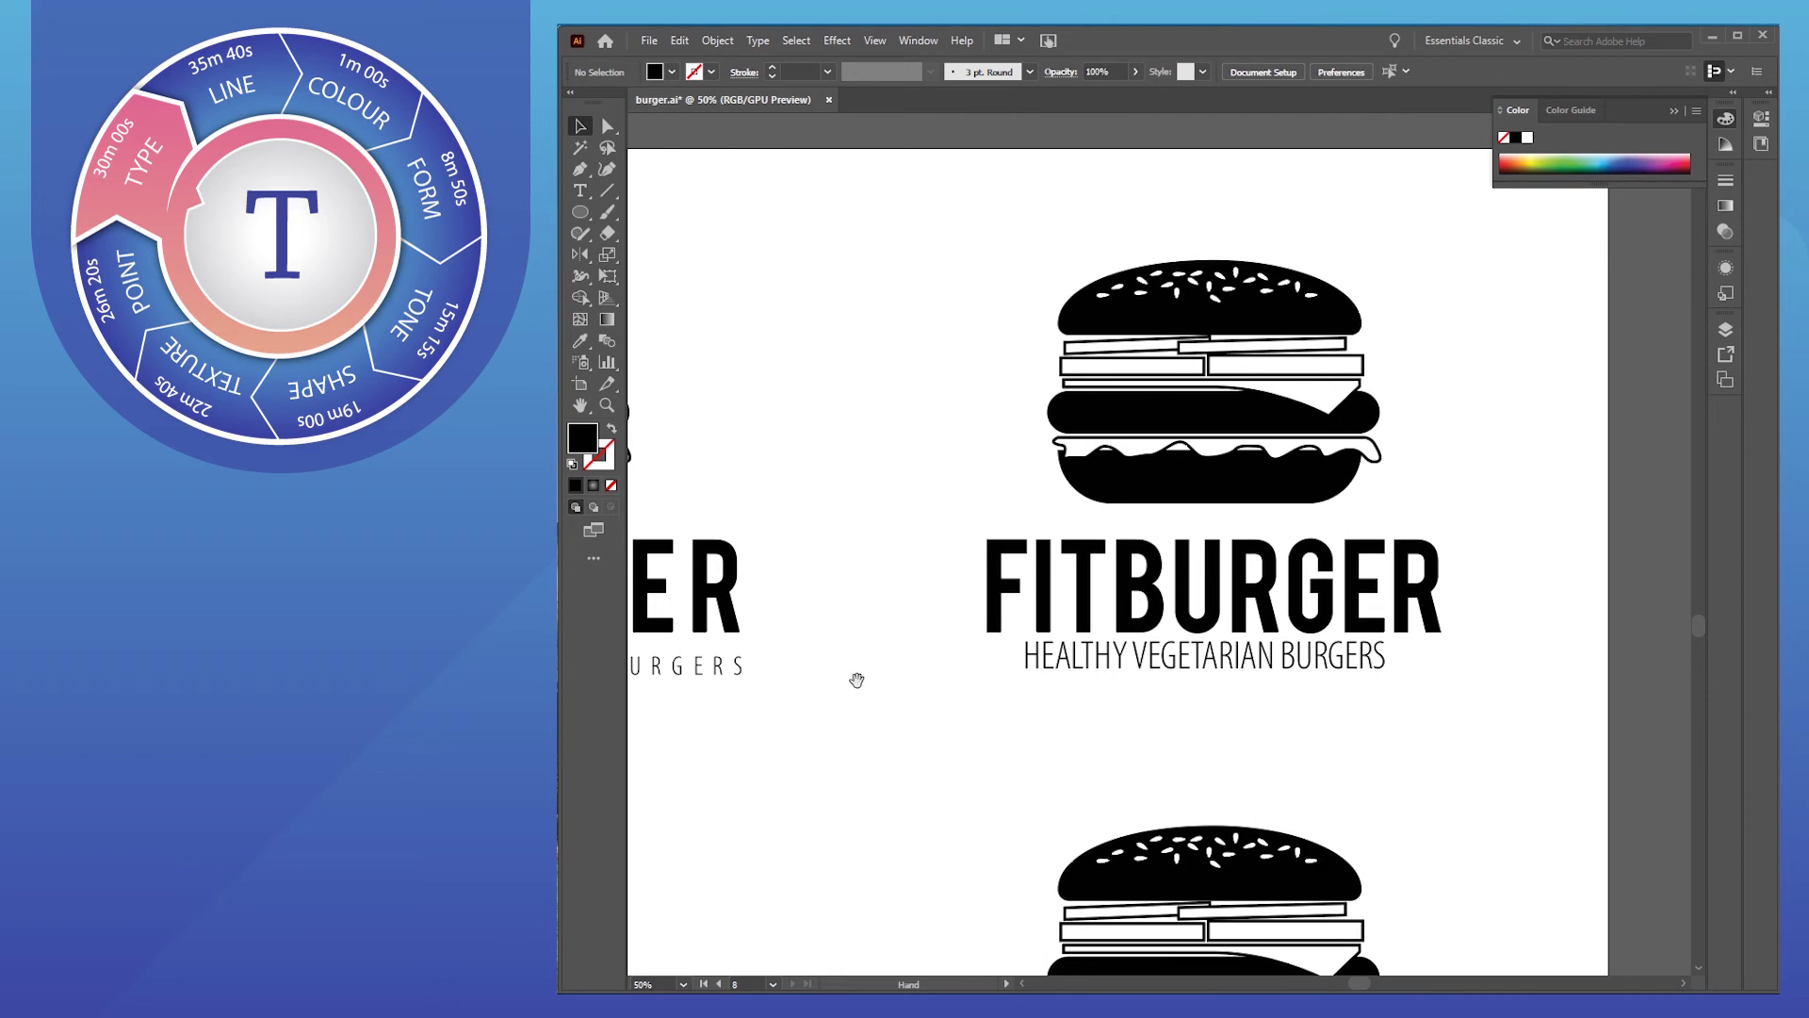
{"action": "scroll", "coordinate": [856, 678], "scroll_direction": "left", "scroll_amount": 2}
{"action": "left_click_drag", "start_coordinate": [1224, 646], "coordinate": [1238, 563]}
{"action": "left_click", "coordinate": [1008, 788]}
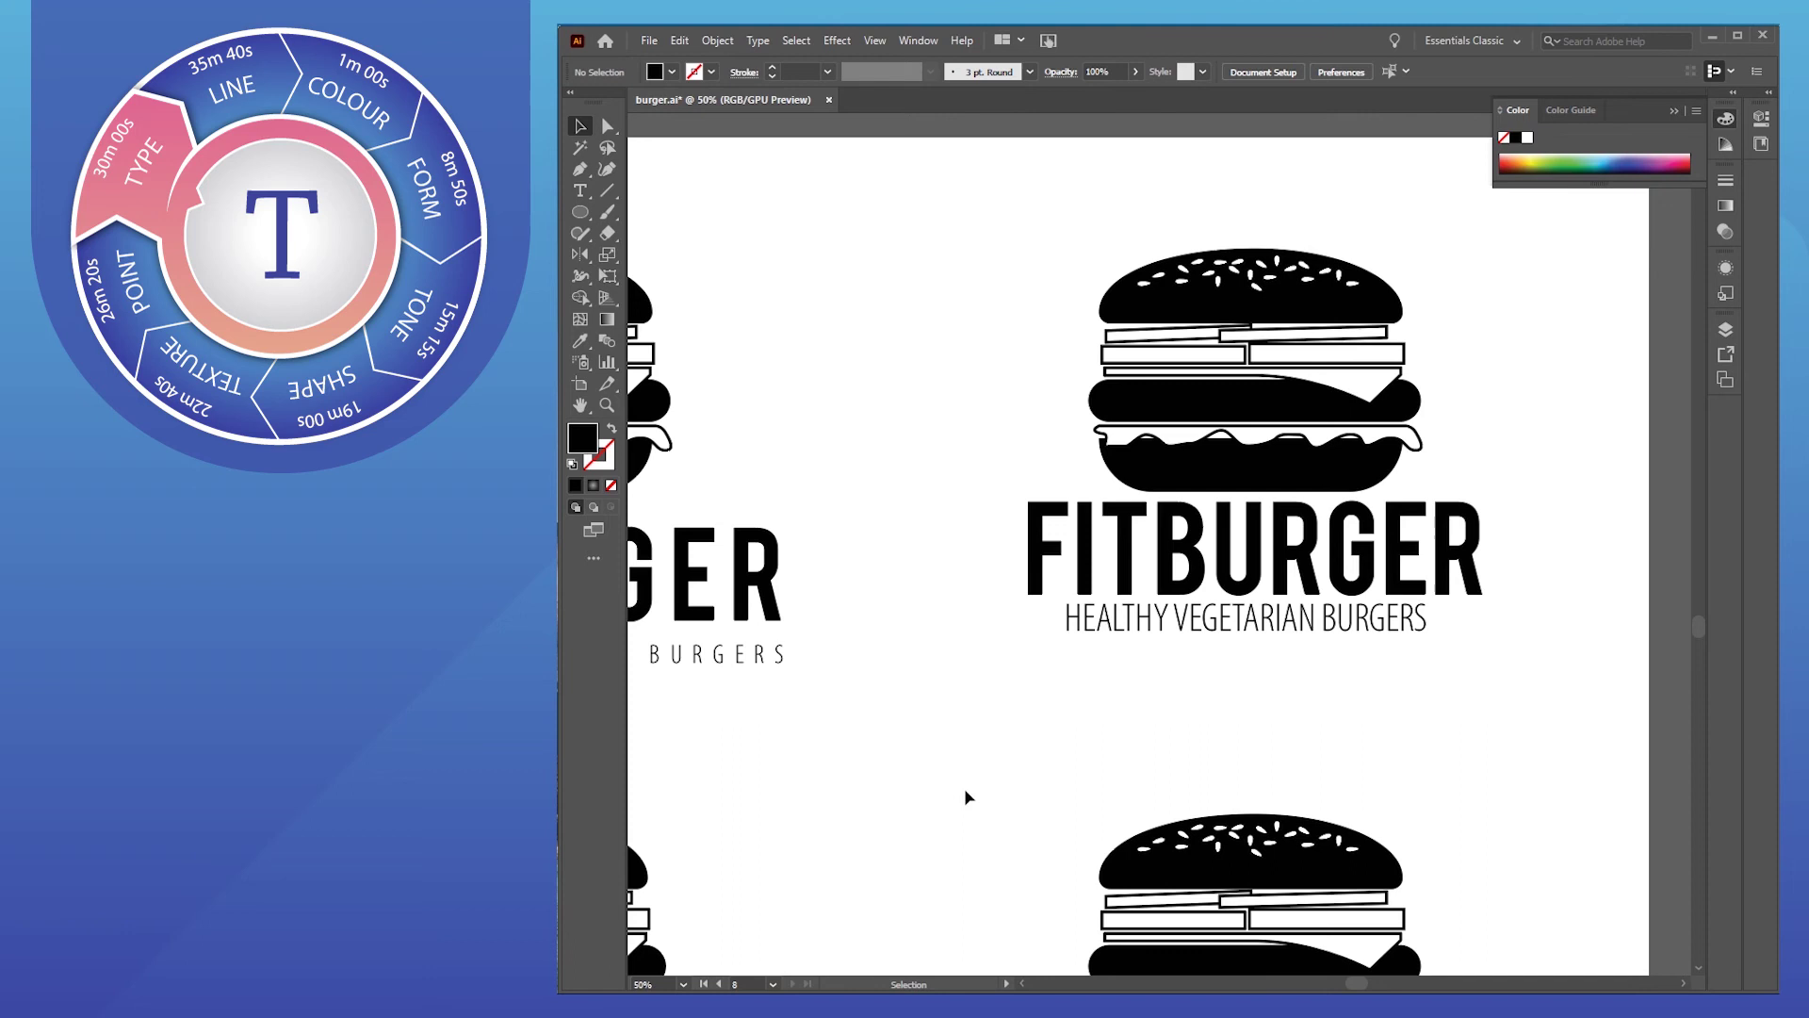
Select the lower logo's FITBURGER title and open the Window menu
{"action": "left_click_drag", "start_coordinate": [964, 788], "coordinate": [1570, 340]}
{"action": "left_click_drag", "start_coordinate": [1235, 520], "coordinate": [1235, 525]}
{"action": "left_click", "coordinate": [1091, 705]}
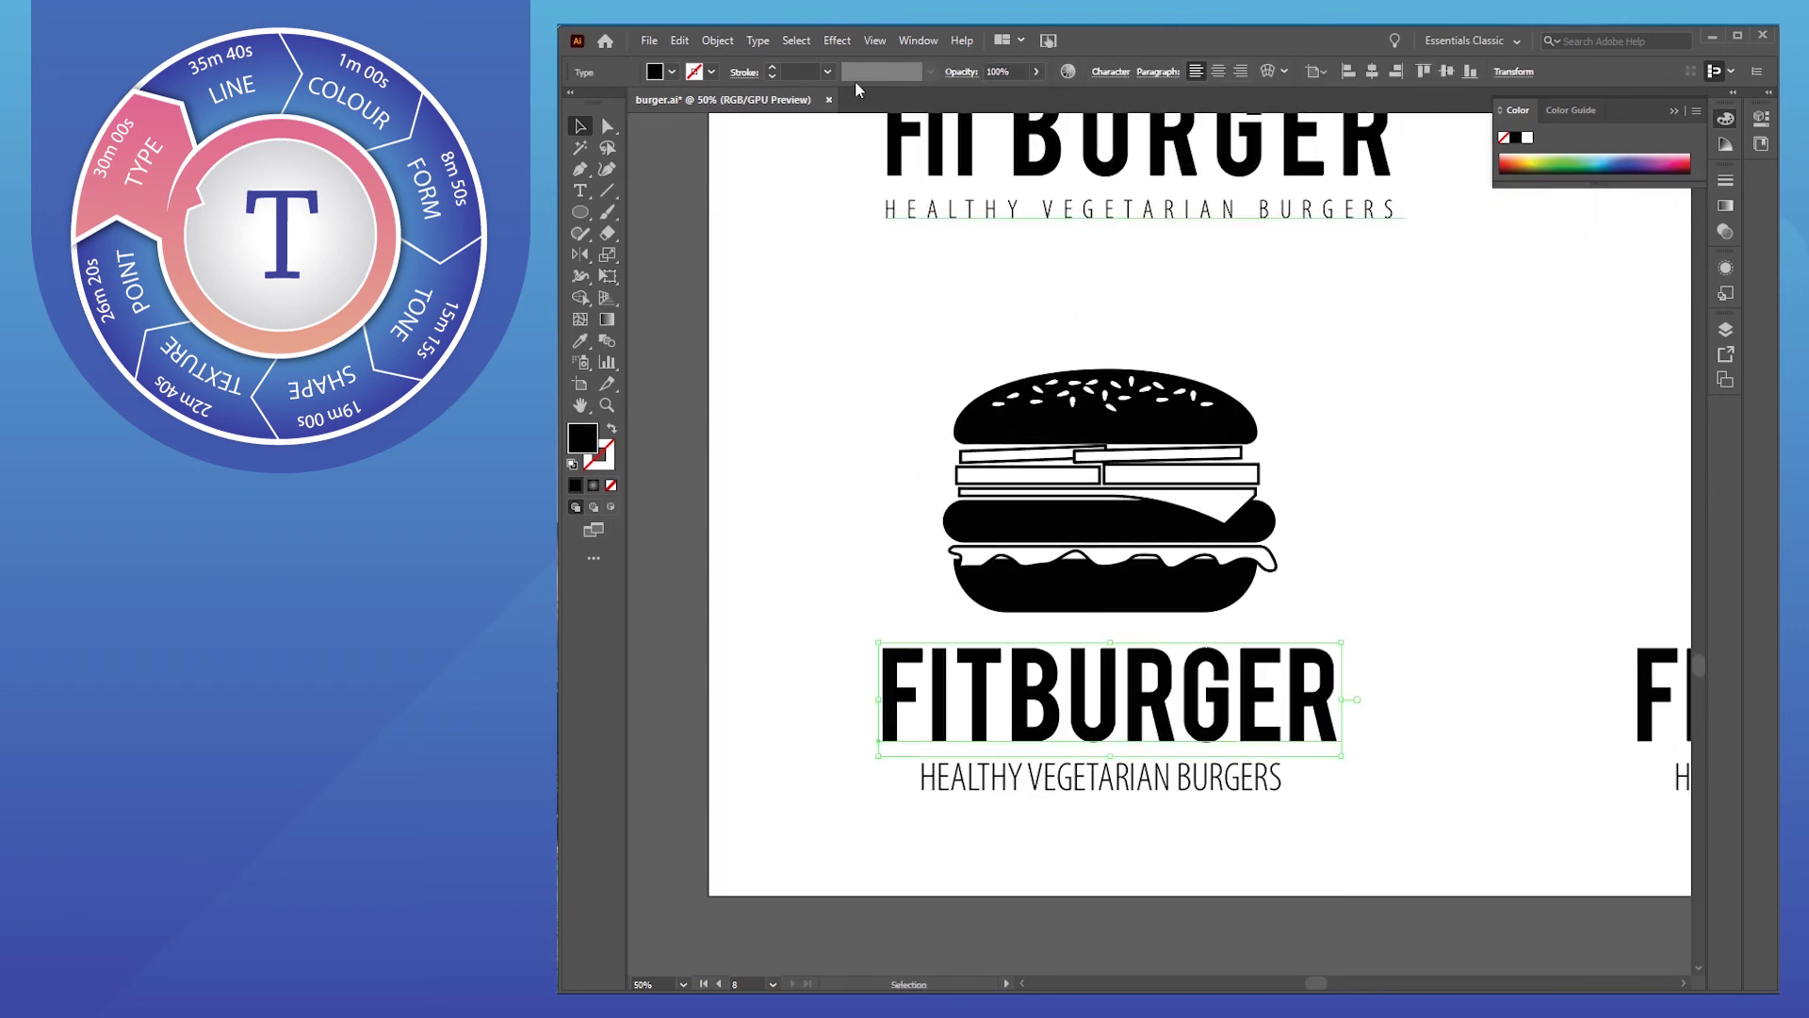
{"action": "left_click", "coordinate": [919, 40]}
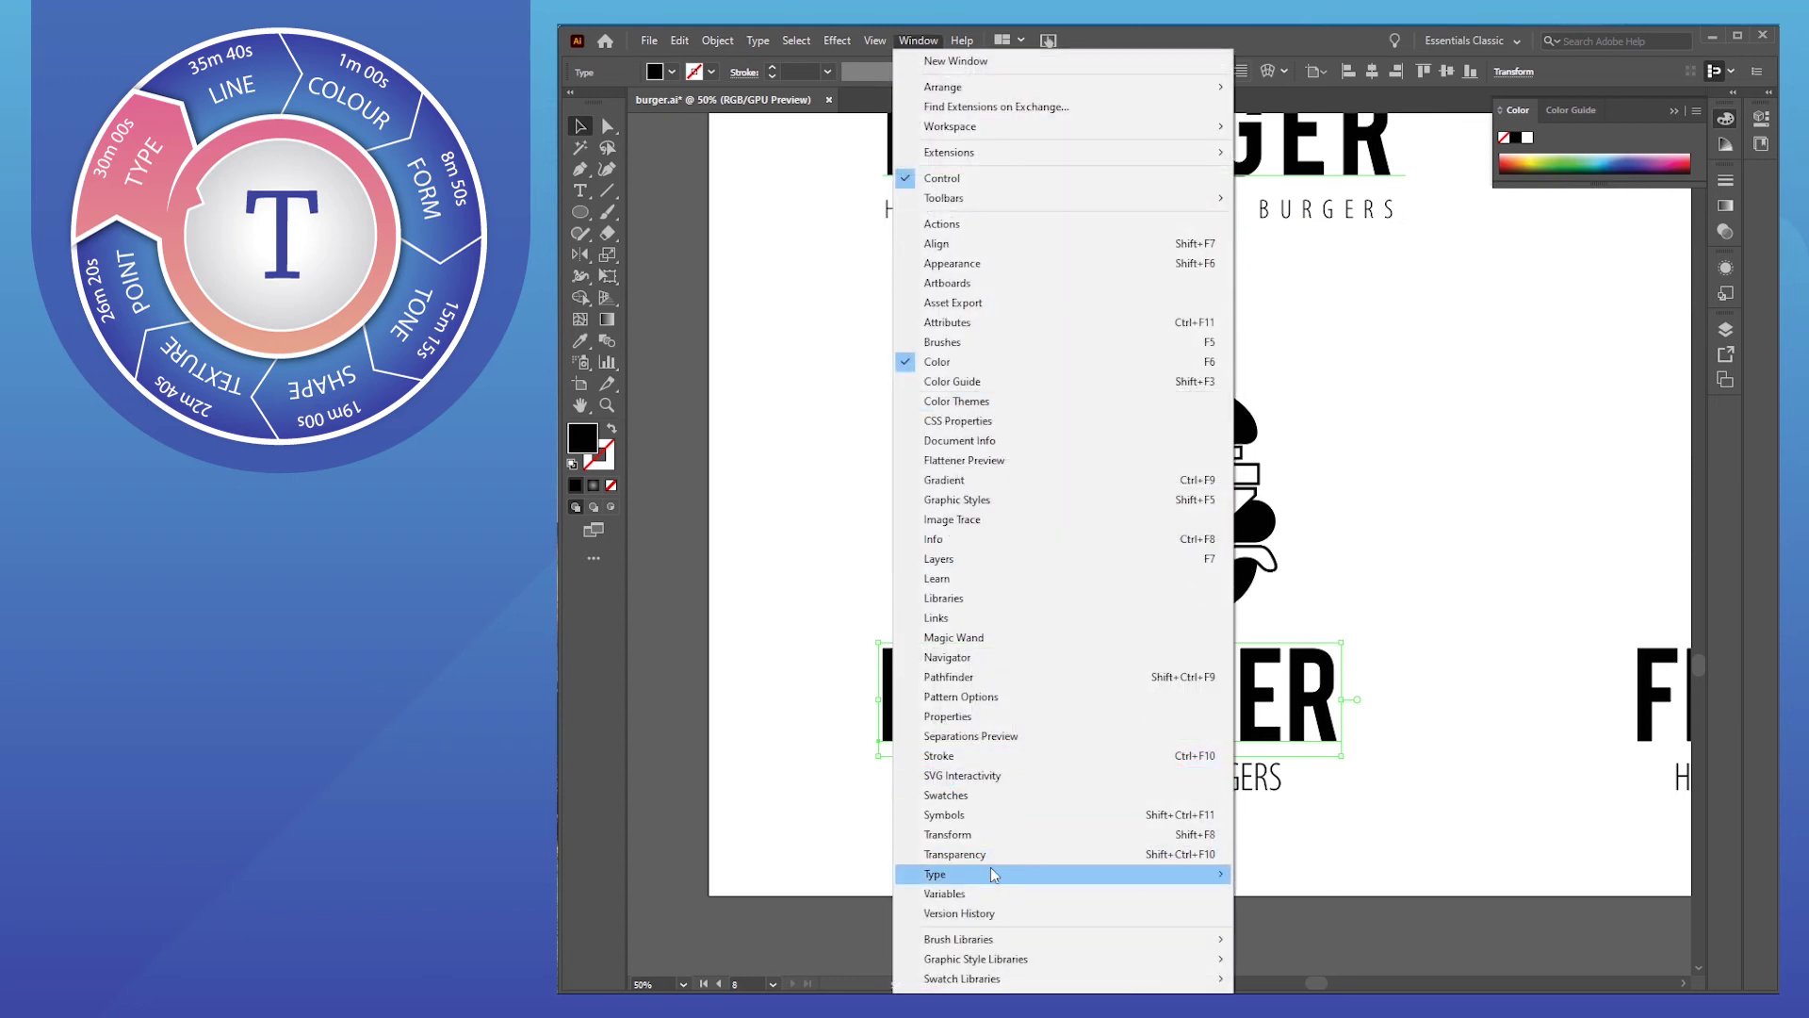
Float the Character panel, set the lower FITBURGER title to Cocogoose, and recentre it under the burger
{"action": "mouse_move", "coordinate": [1107, 877]}
{"action": "left_click", "coordinate": [1282, 876]}
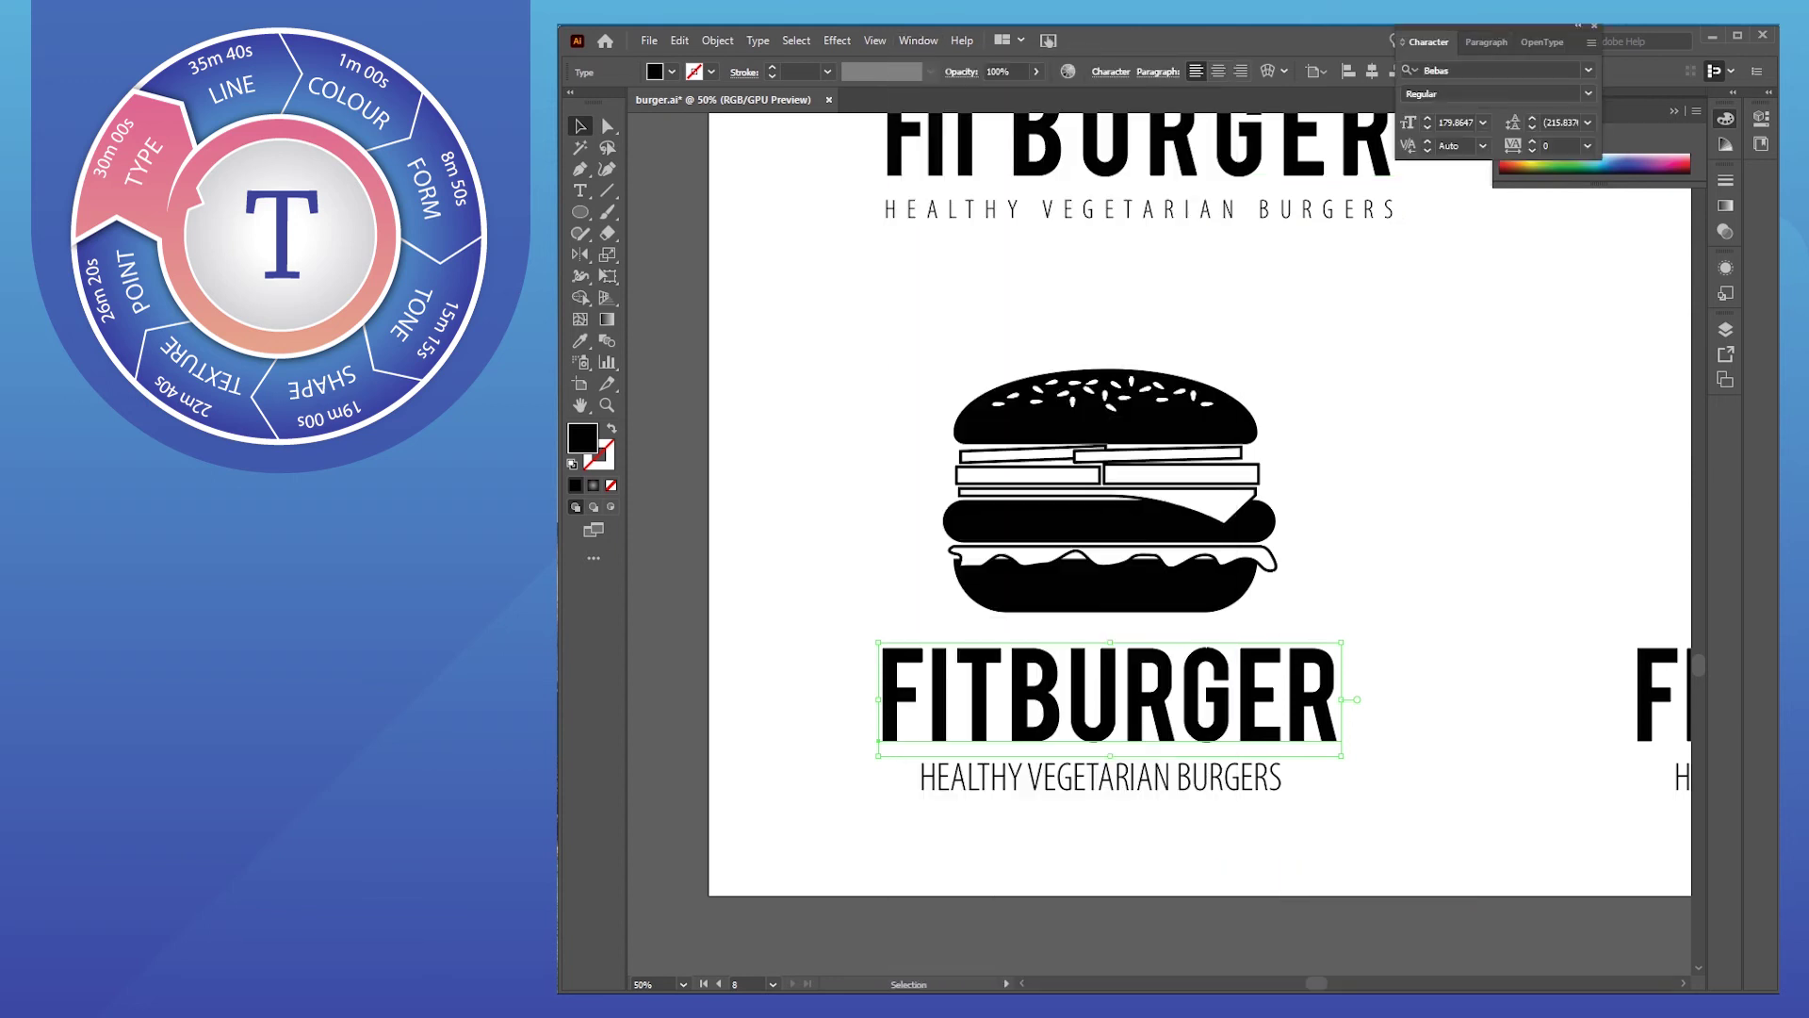
{"action": "left_click_drag", "start_coordinate": [1516, 28], "coordinate": [1494, 295]}
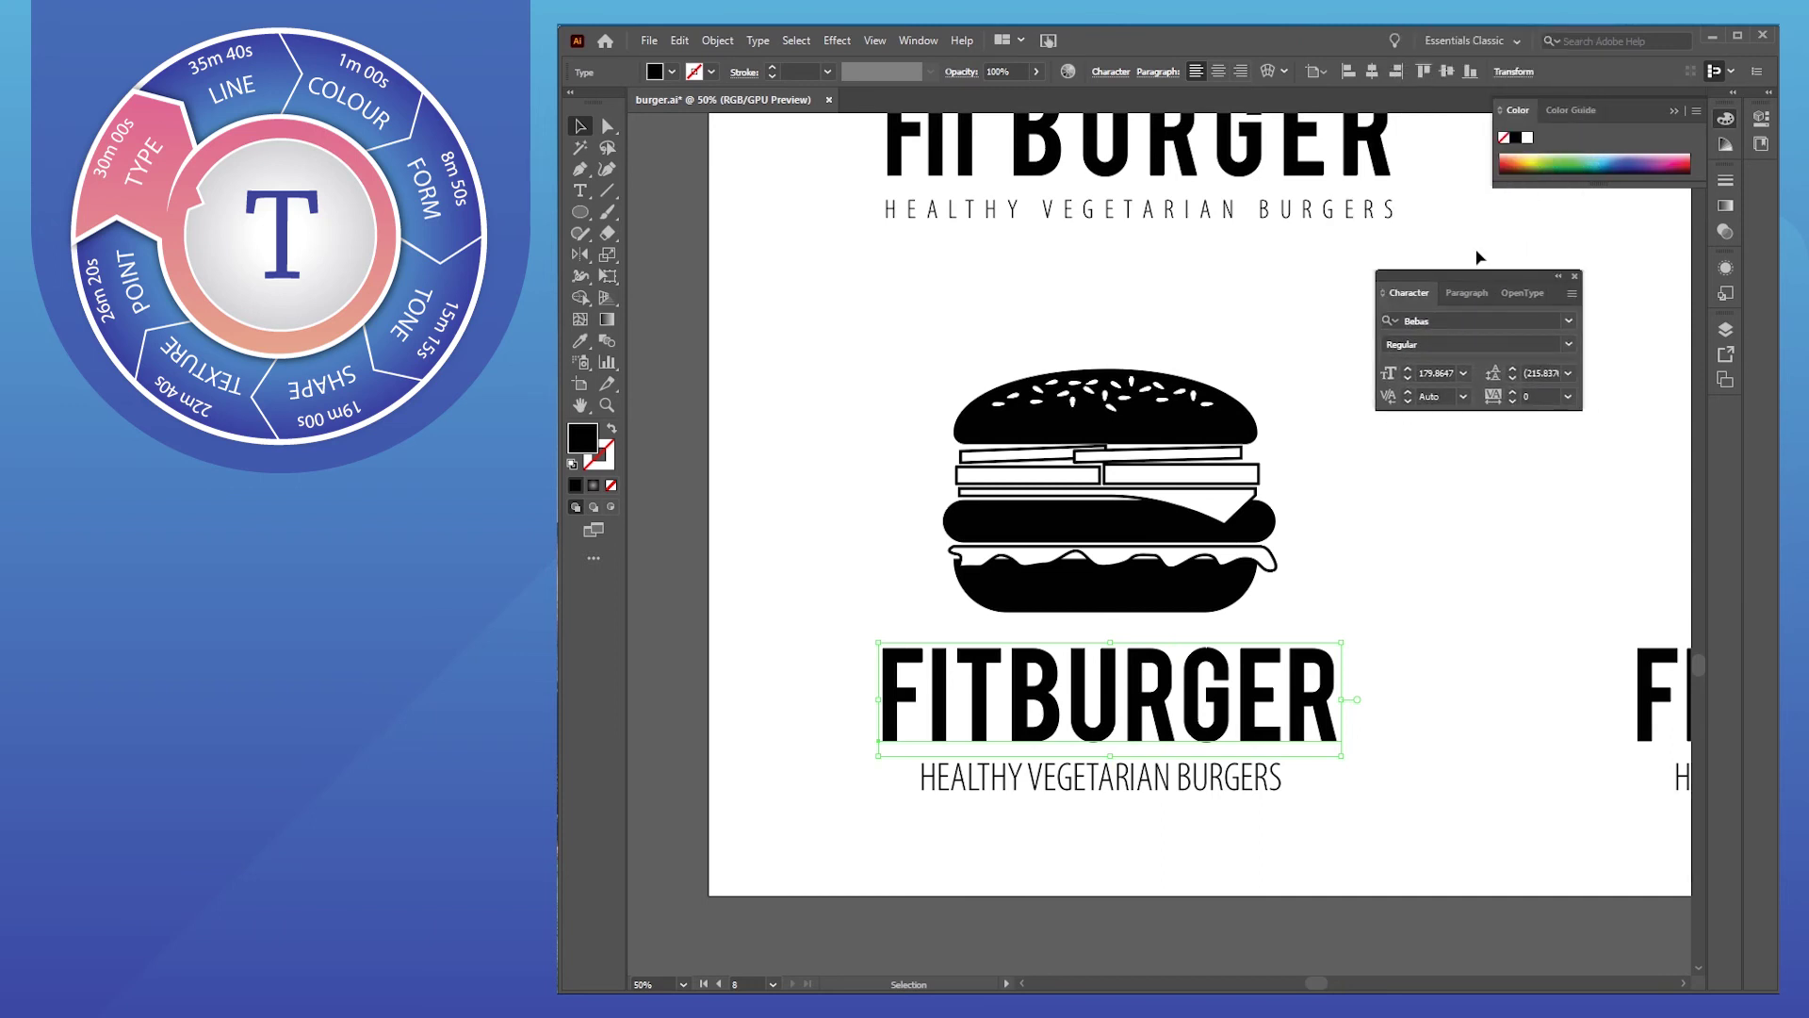
{"action": "left_click", "coordinate": [1570, 322]}
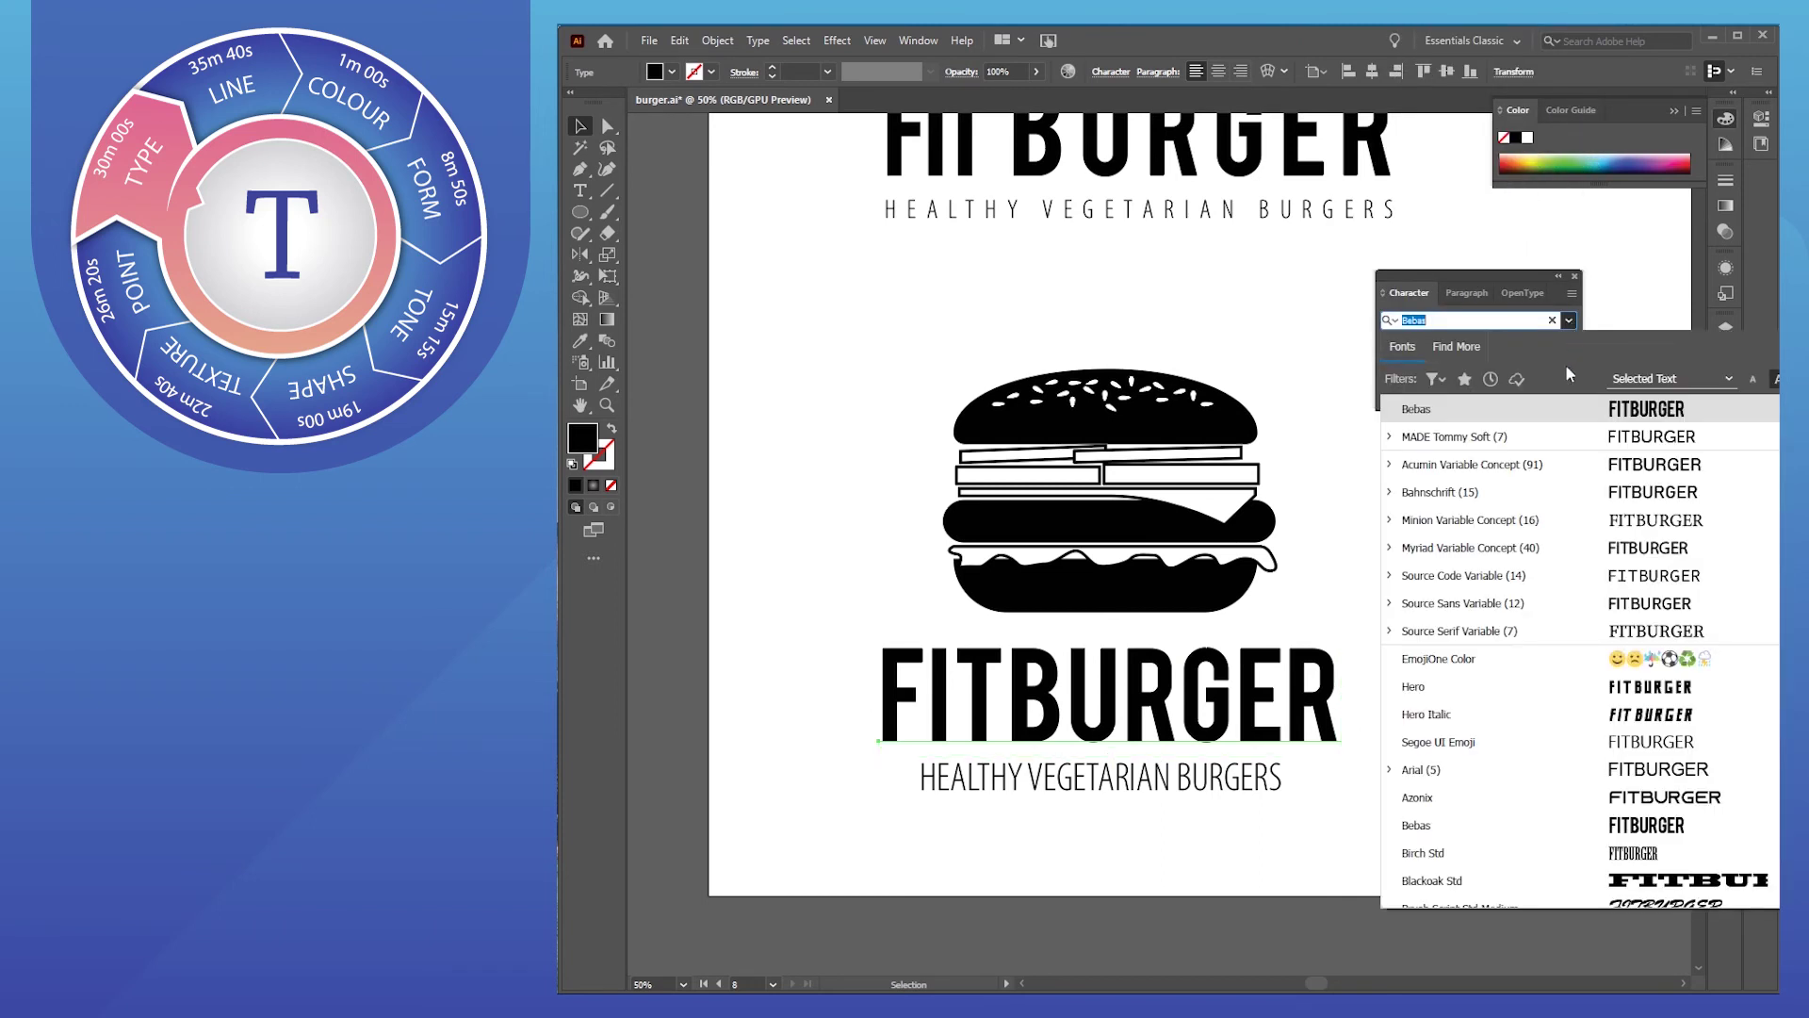
{"action": "scroll", "coordinate": [1564, 707], "scroll_direction": "down", "scroll_amount": 2}
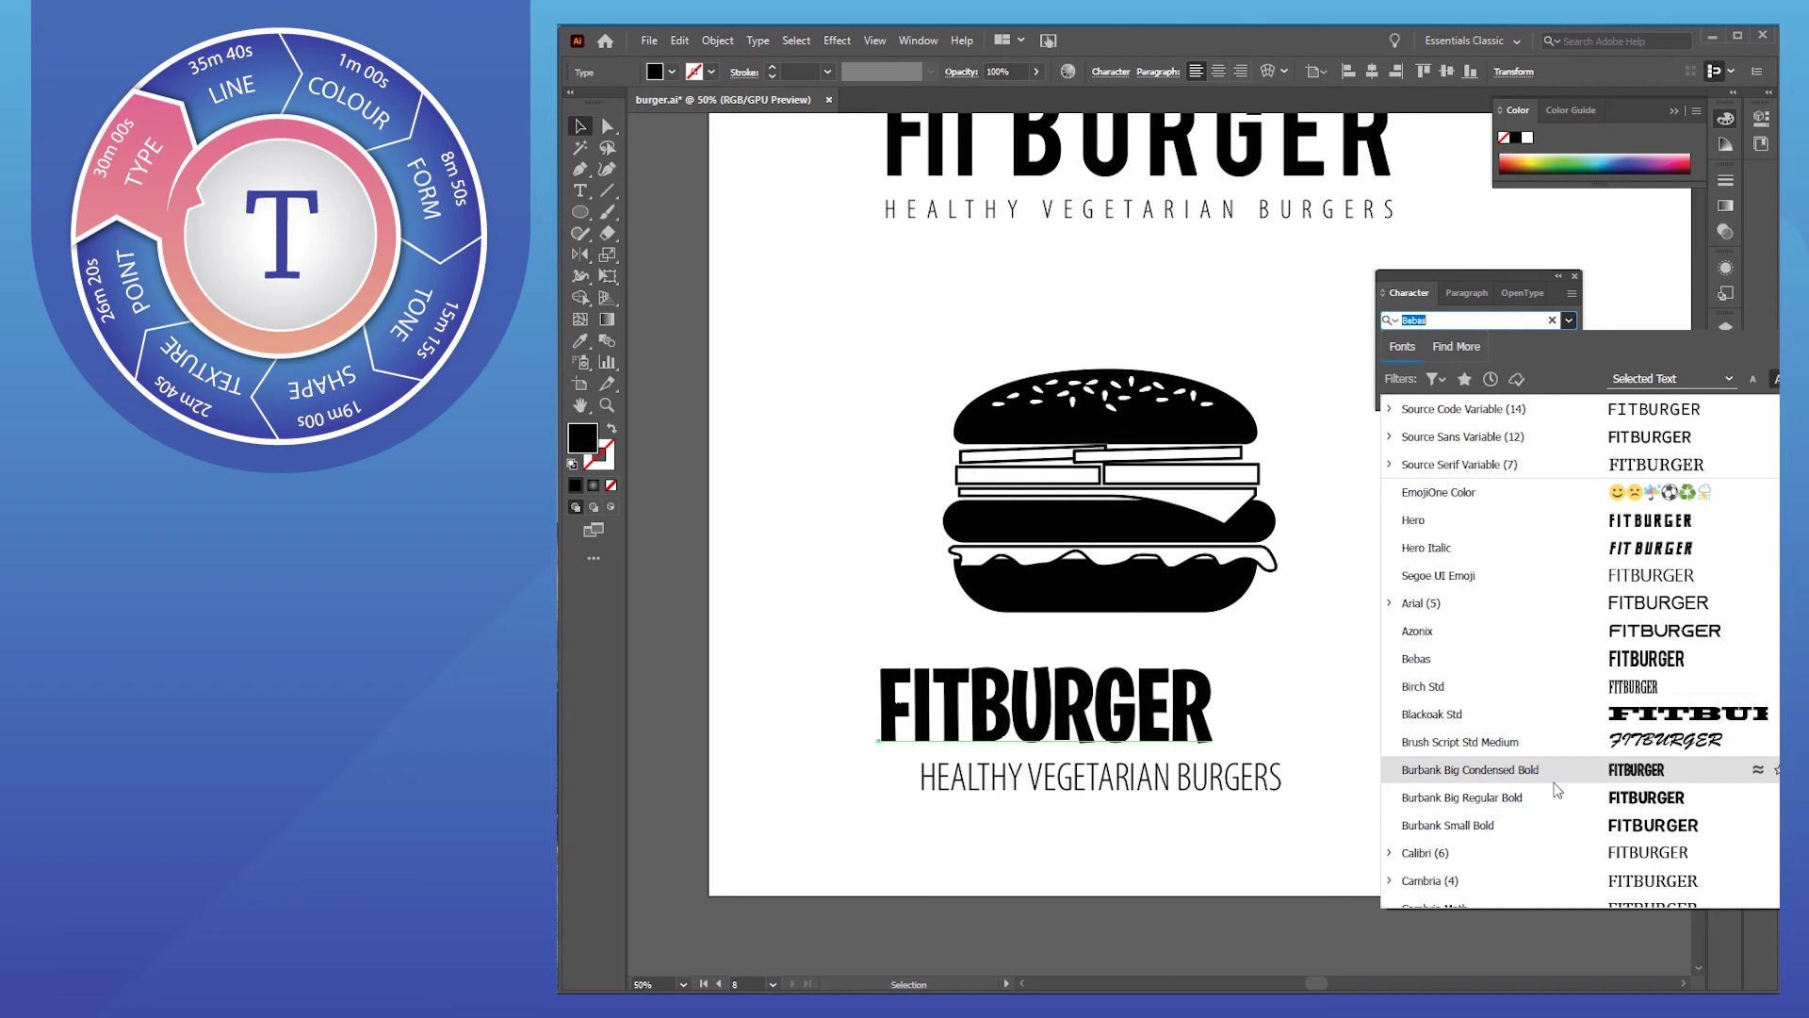
{"action": "scroll", "coordinate": [1557, 790], "scroll_direction": "down", "scroll_amount": 5}
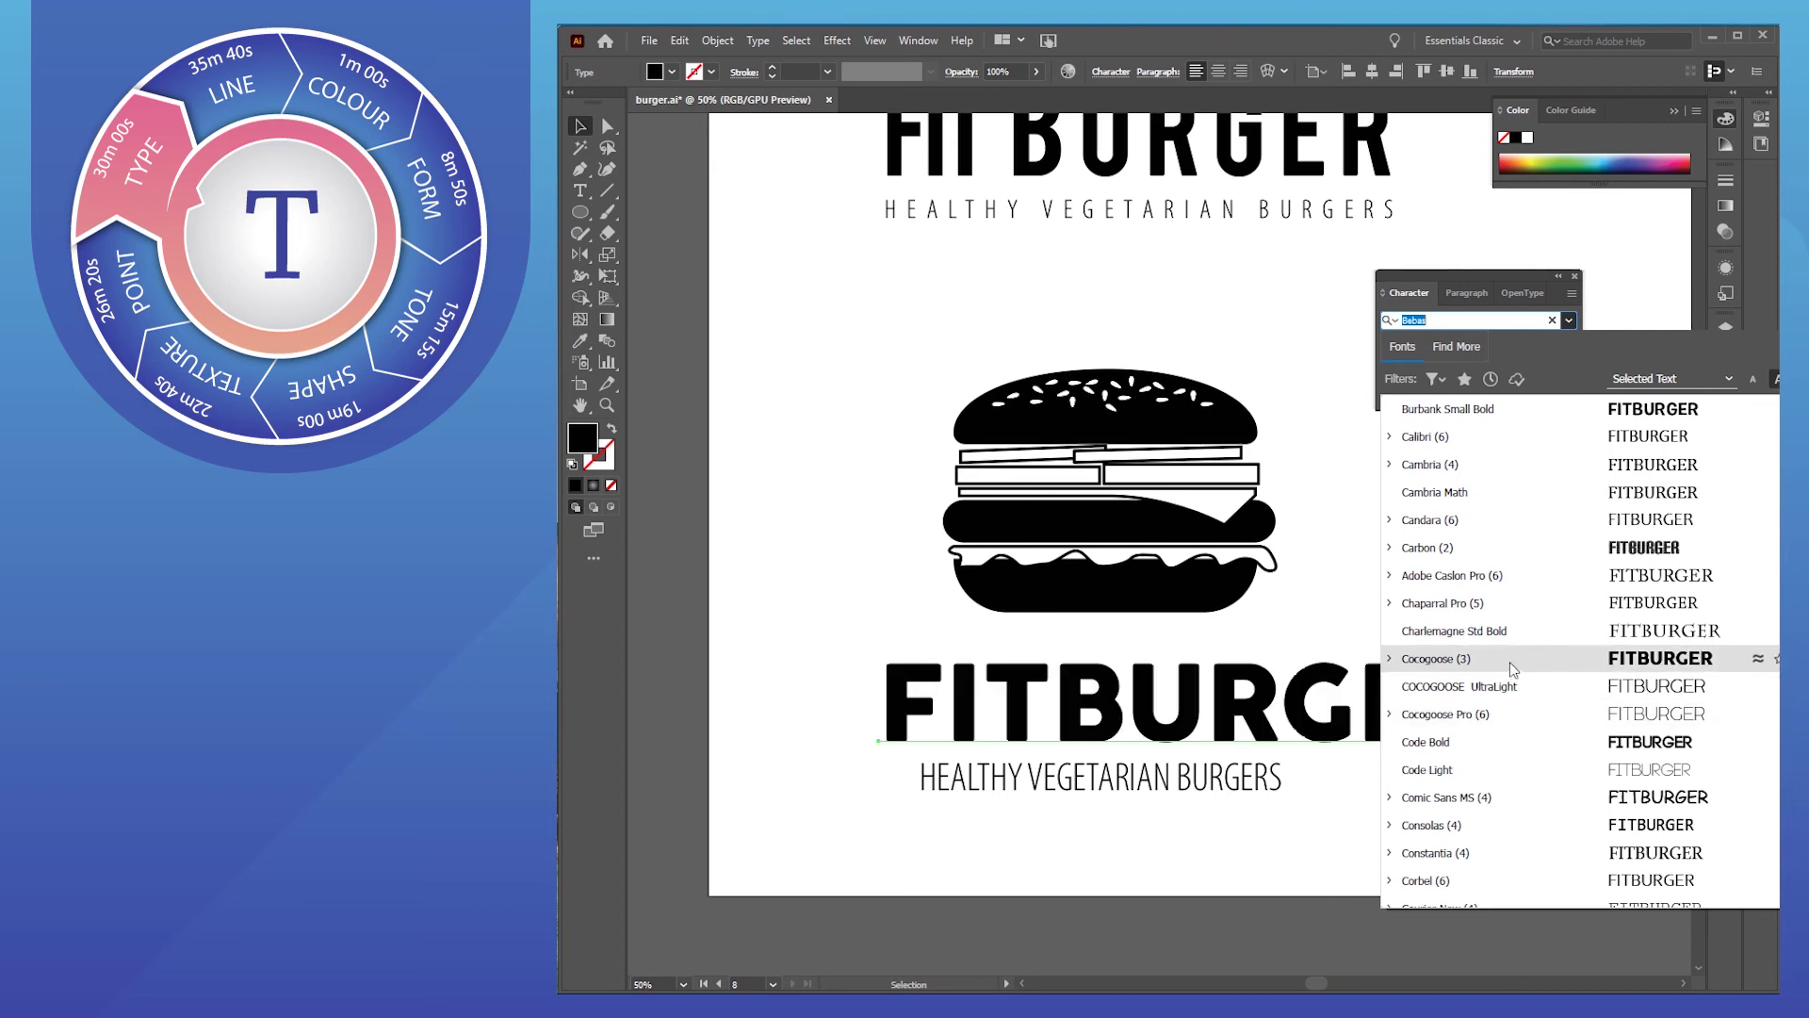
{"action": "left_click", "coordinate": [1512, 667]}
{"action": "left_click", "coordinate": [1471, 611]}
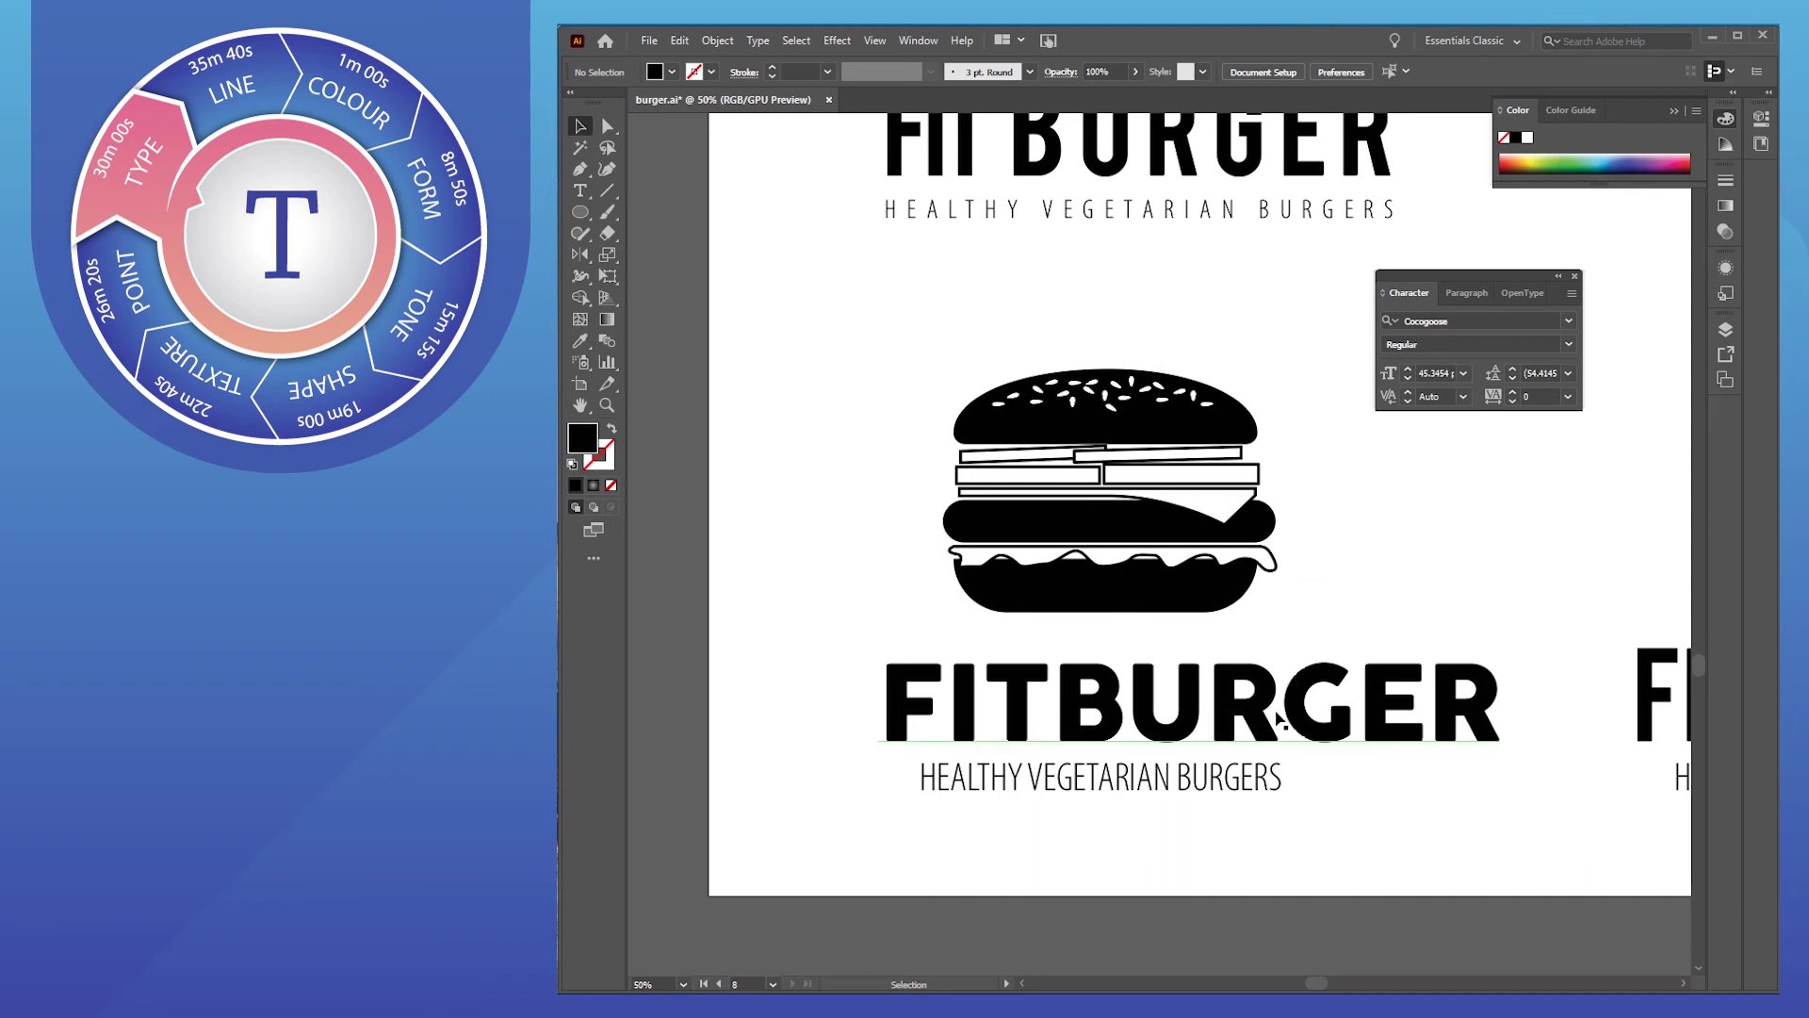
{"action": "left_click_drag", "start_coordinate": [1114, 718], "coordinate": [1036, 705]}
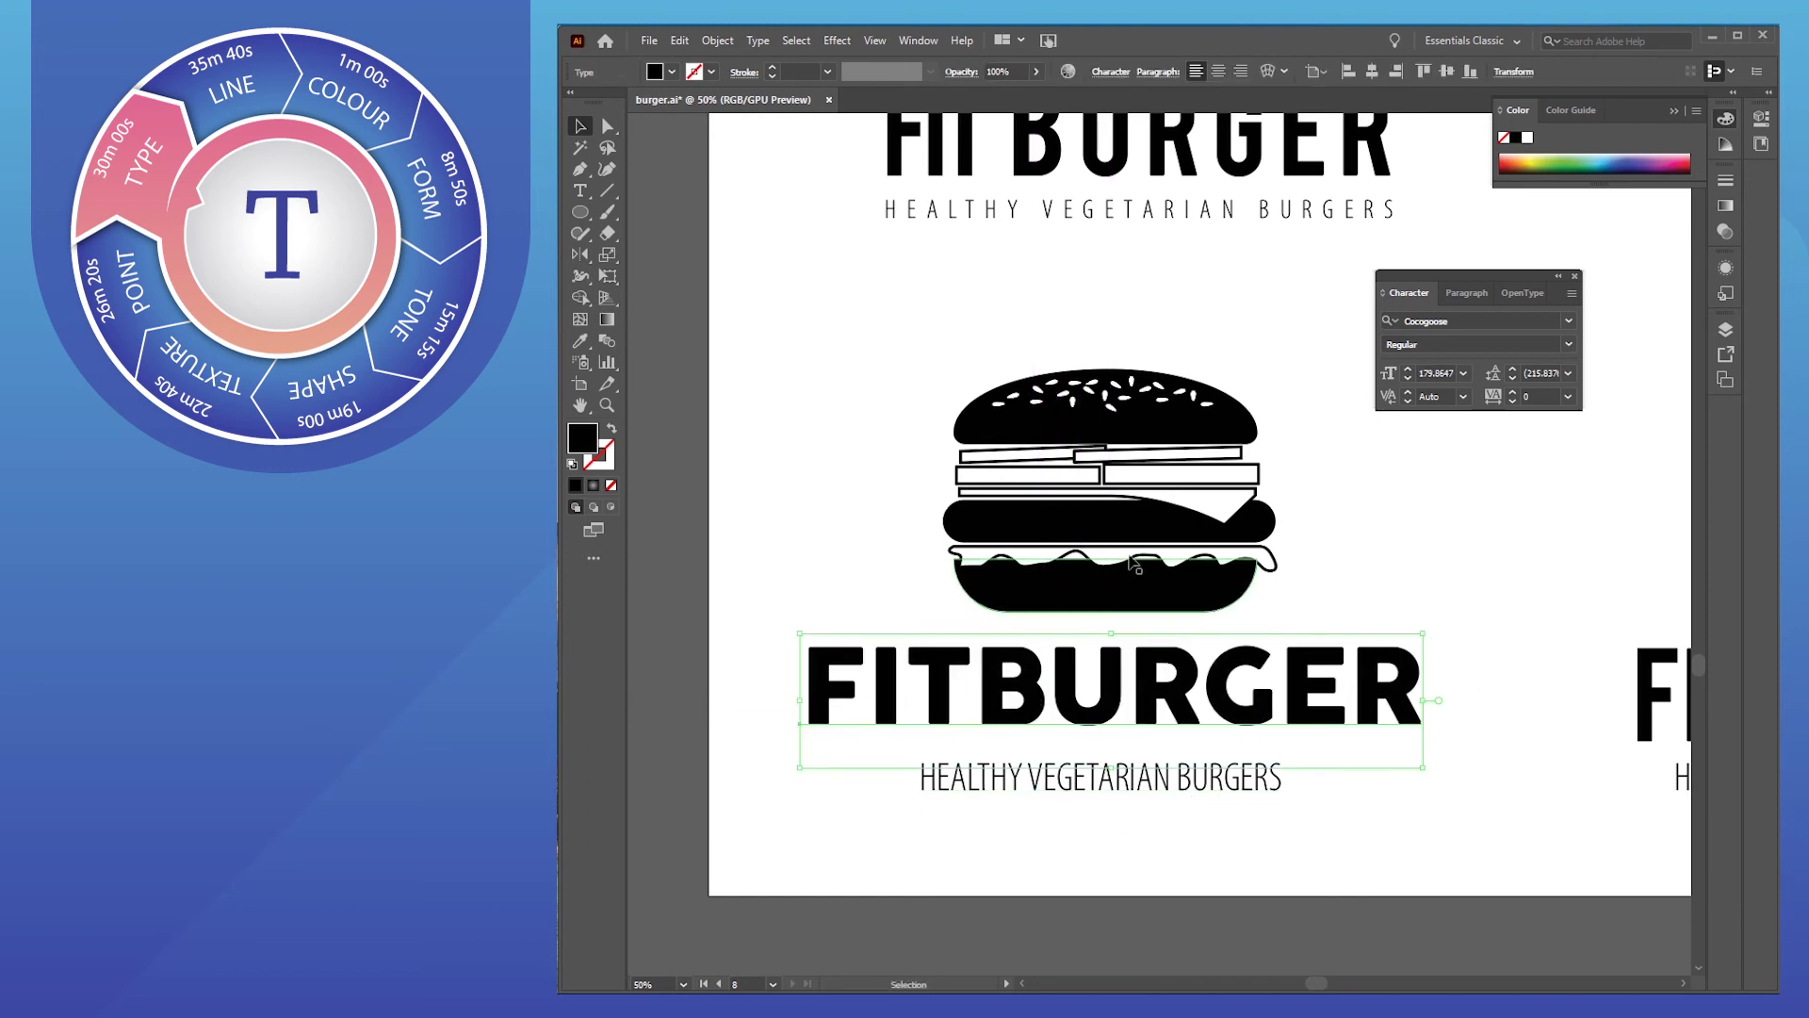
Reselect the Cocogoose title and its tagline, panning across artboards back to the Cocogoose logo
{"action": "left_click", "coordinate": [842, 580]}
{"action": "left_click", "coordinate": [816, 699]}
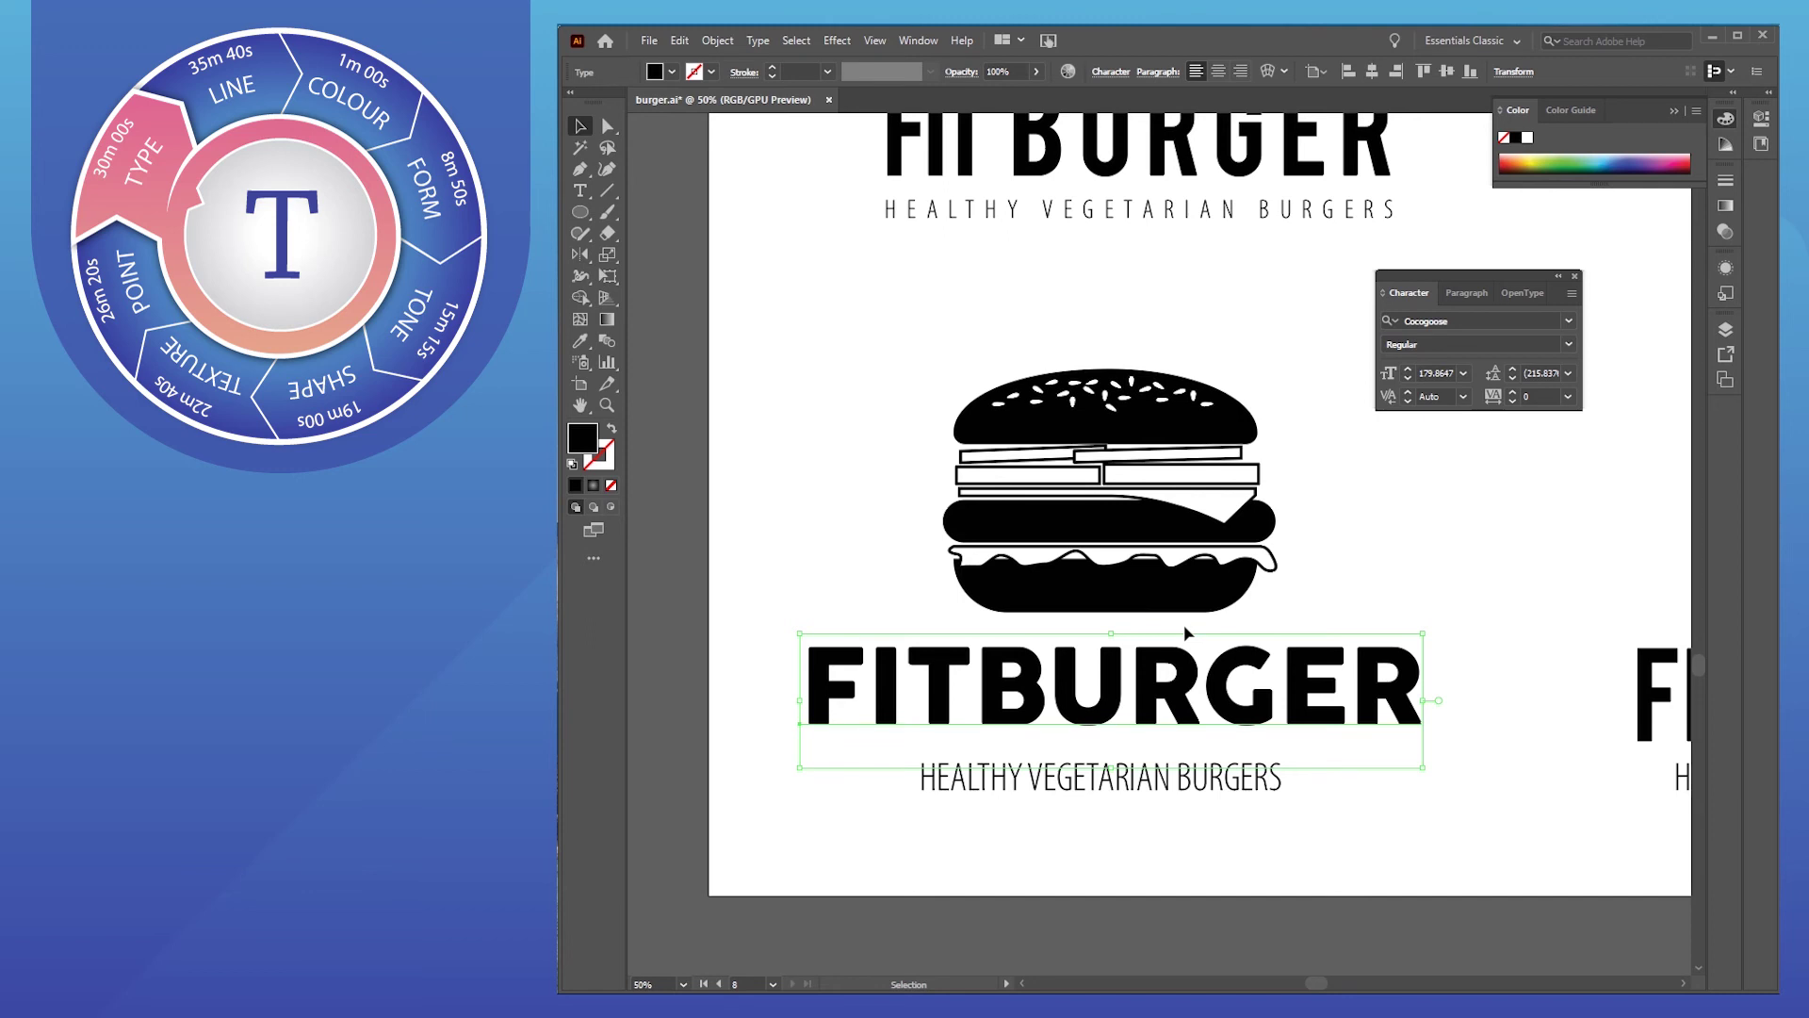
{"action": "left_click", "coordinate": [1345, 542]}
{"action": "left_click_drag", "start_coordinate": [1142, 782], "coordinate": [1167, 828]}
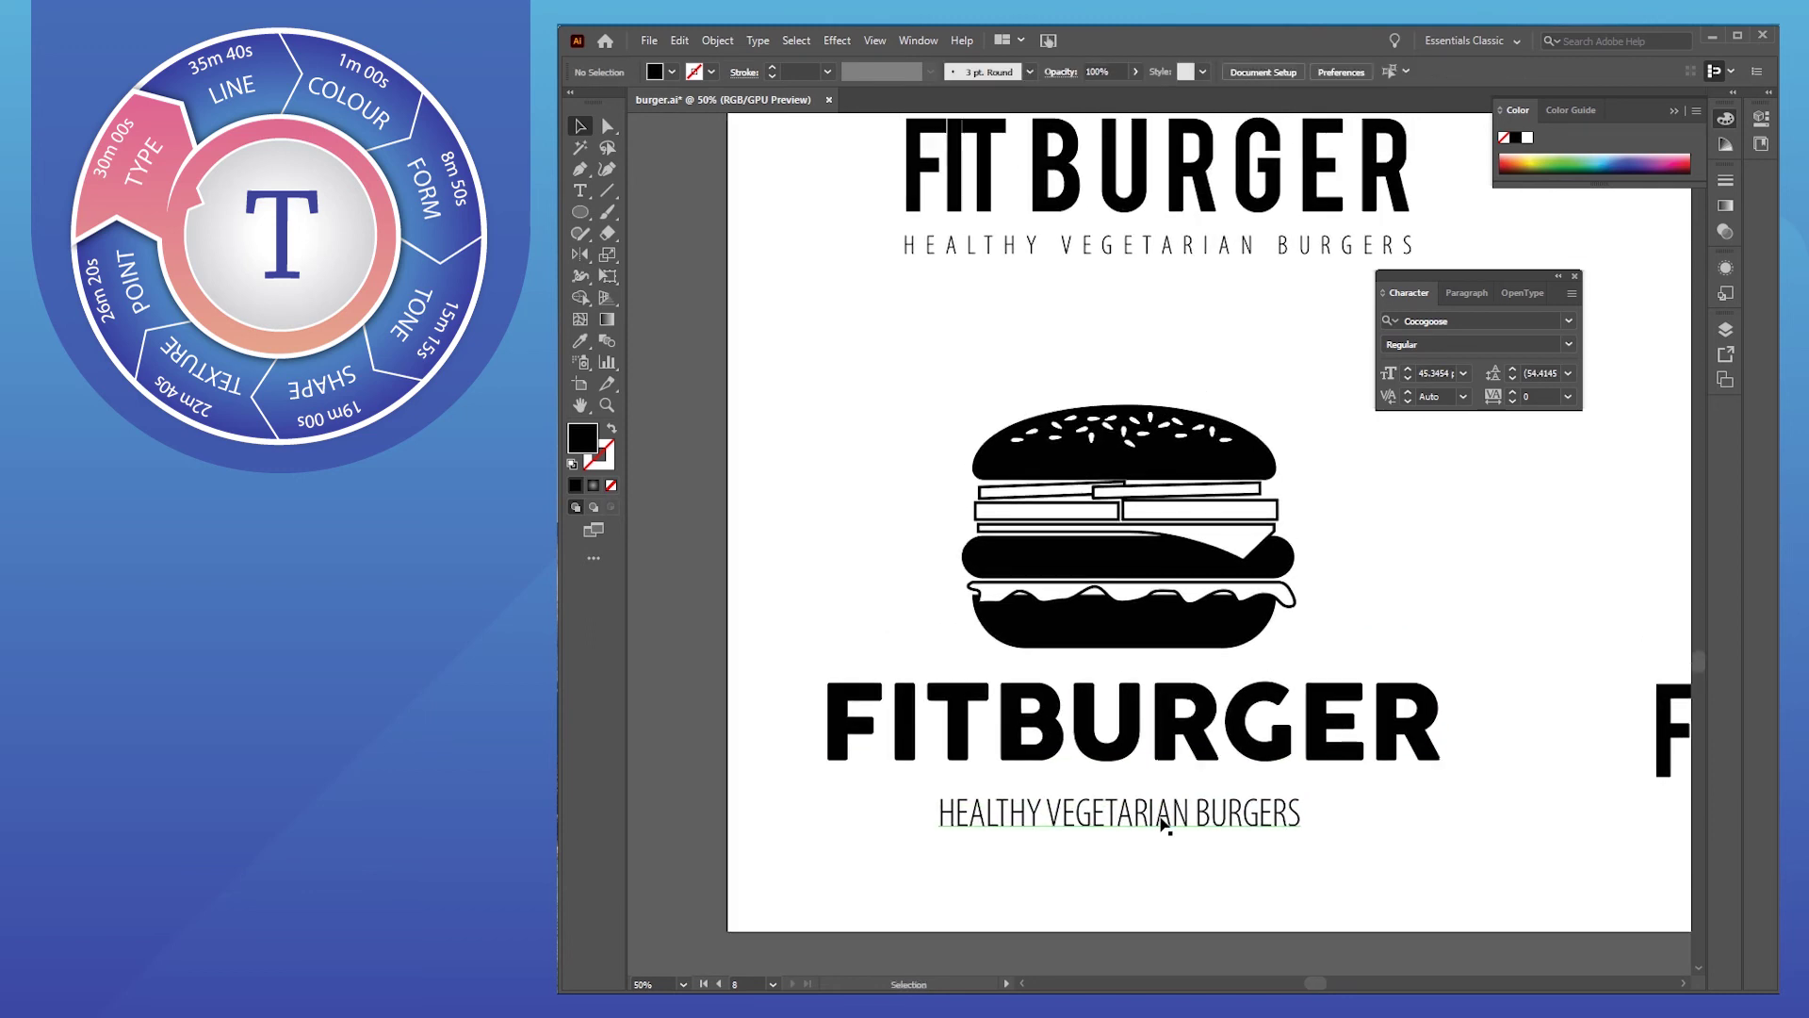
{"action": "left_click", "coordinate": [1161, 820]}
{"action": "left_click_drag", "start_coordinate": [1237, 549], "coordinate": [1216, 645]}
{"action": "left_click_drag", "start_coordinate": [1696, 817], "coordinate": [1090, 720]}
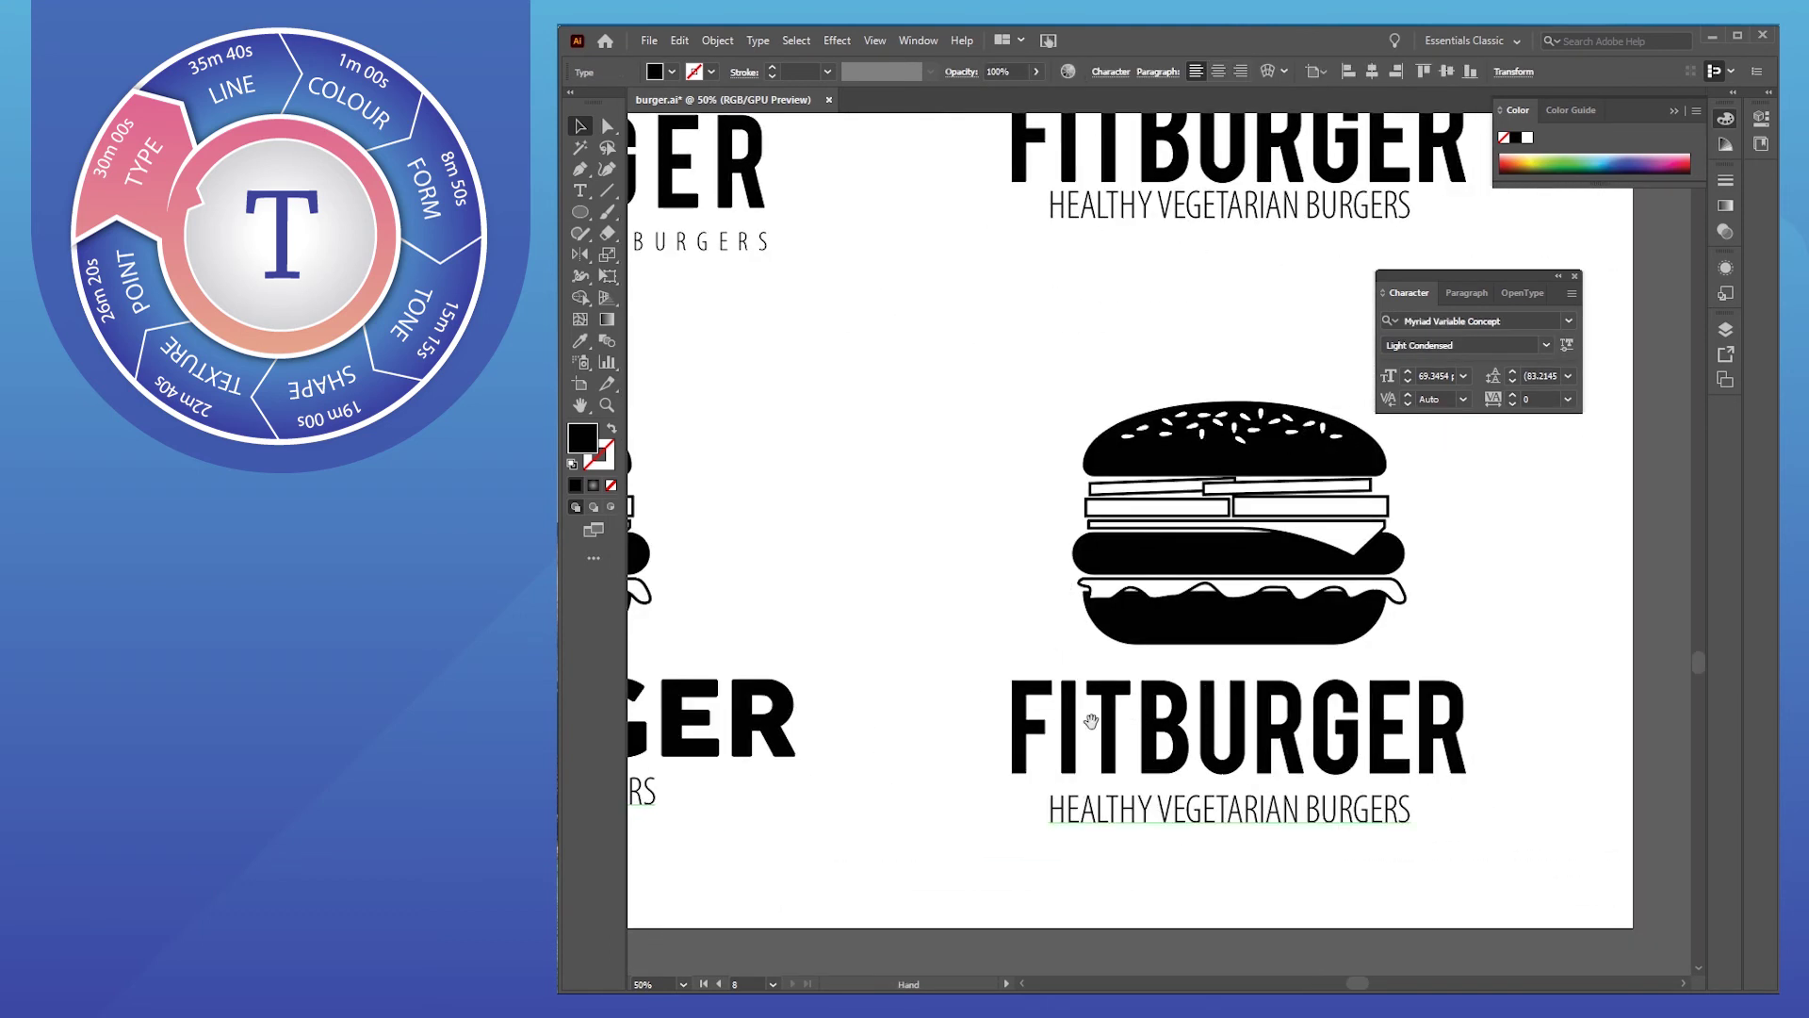
{"action": "left_click_drag", "start_coordinate": [971, 704], "coordinate": [1598, 724]}
{"action": "left_click", "coordinate": [1086, 818]}
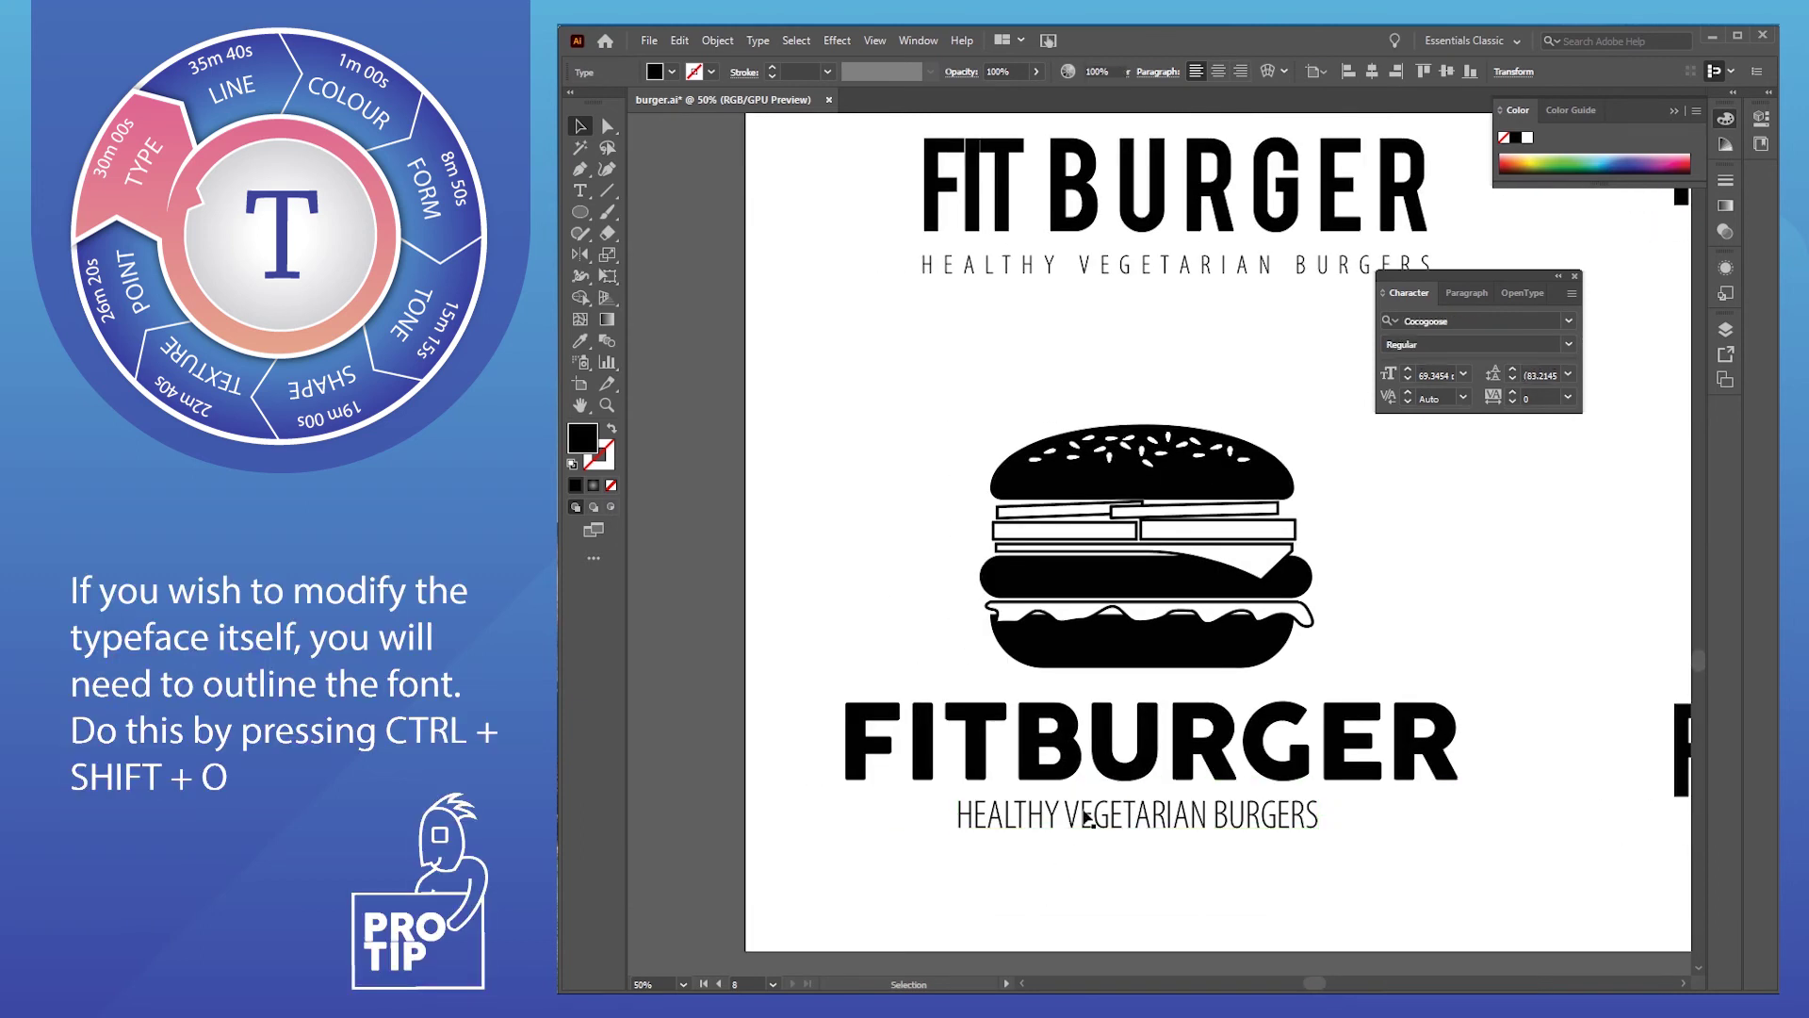
Set the tagline in Arial, shrink its size, and move it left under the title
{"action": "left_click", "coordinate": [1569, 321]}
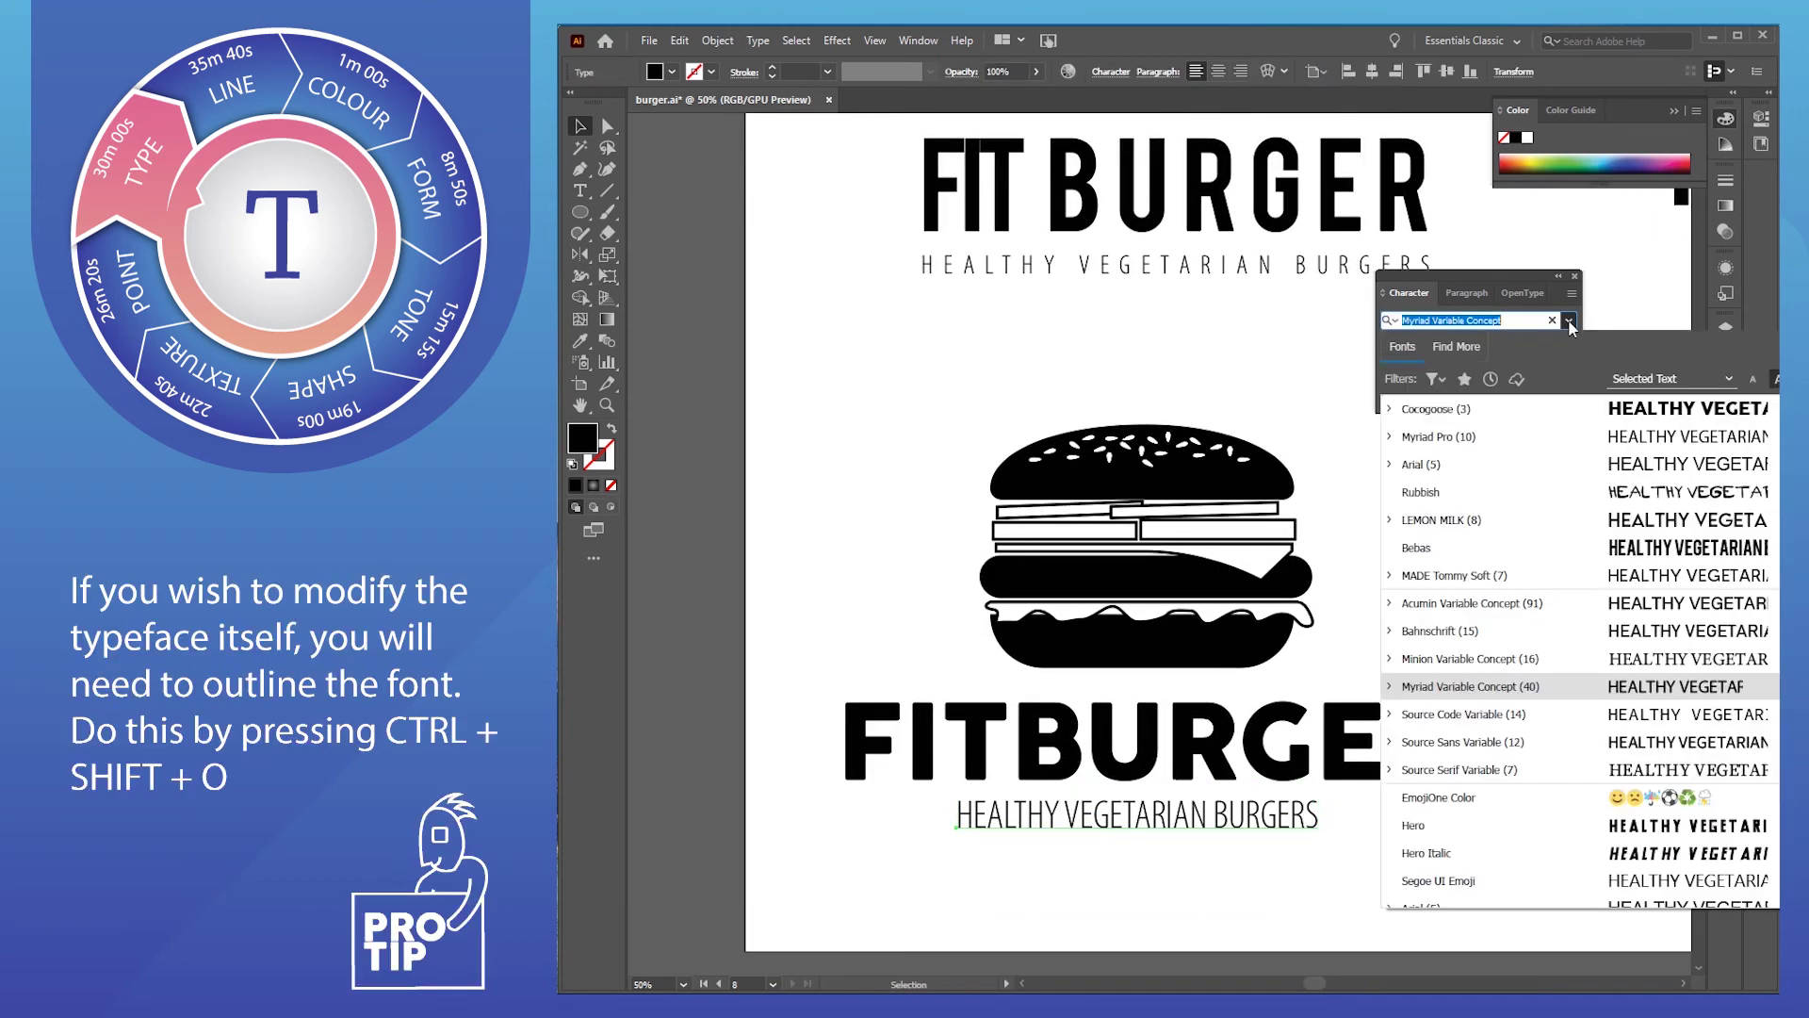
{"action": "left_click", "coordinate": [1514, 463]}
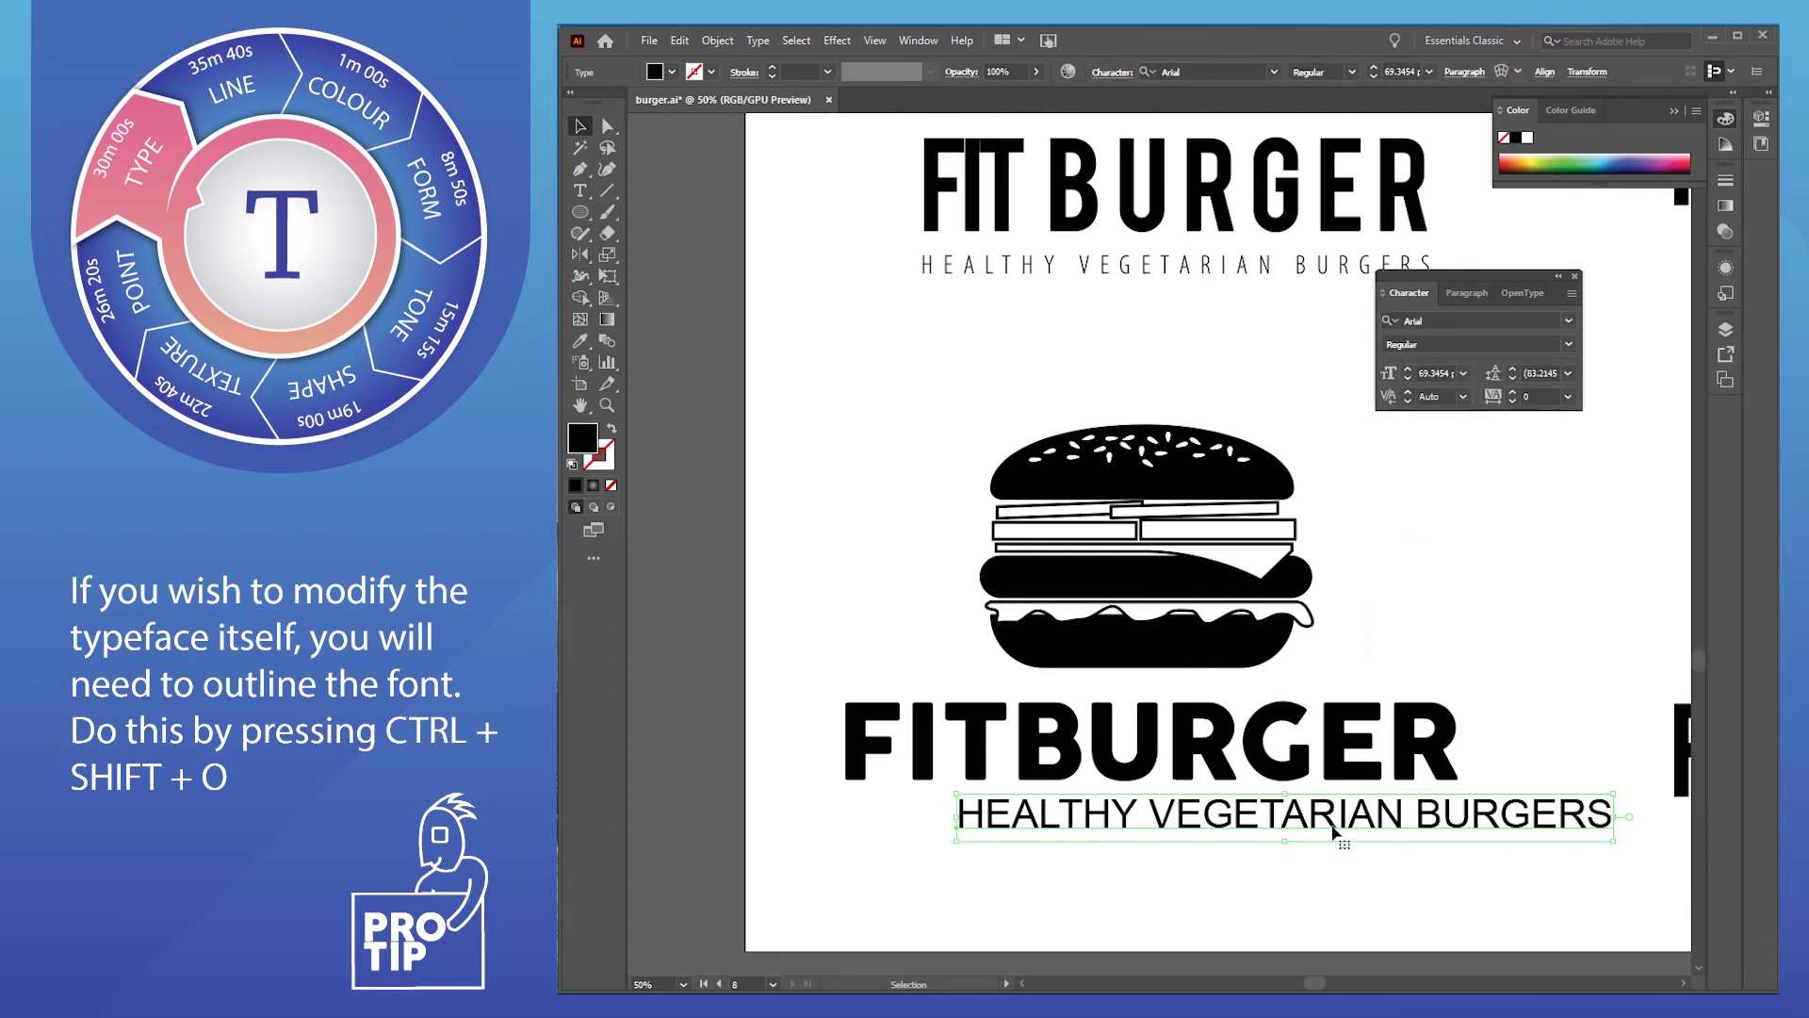
{"action": "key", "text": "ctrl+shift+comma"}
{"action": "key", "text": "ctrl+shift+comma"}
{"action": "key", "text": "ctrl+shift+comma"}
{"action": "key", "text": "ctrl+shift+comma"}
{"action": "key", "text": "ctrl+shift+comma"}
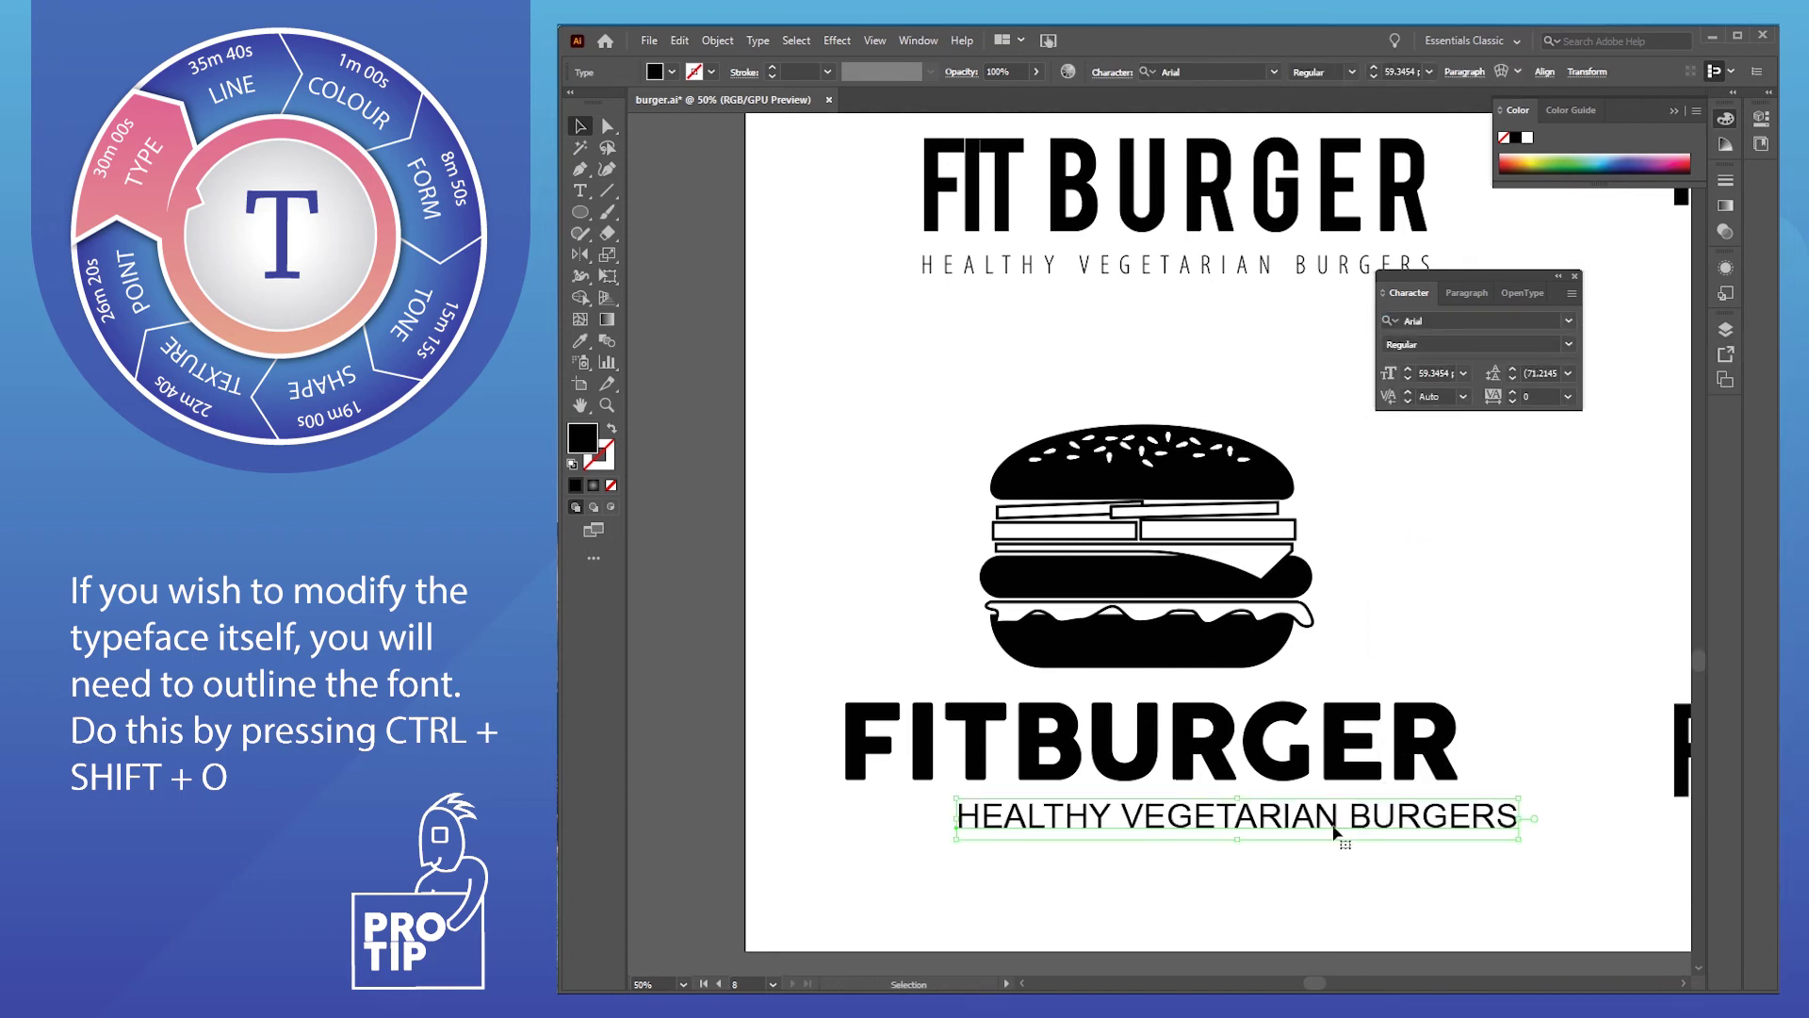
{"action": "mouse_move", "coordinate": [1100, 825]}
{"action": "left_mouse_down"}
{"action": "mouse_move", "coordinate": [993, 820]}
{"action": "mouse_move", "coordinate": [1009, 816]}
{"action": "left_mouse_up"}
{"action": "left_click", "coordinate": [1143, 889]}
On another logo variant, select the FITBURGER title and tagline and show the Paragraph panel
{"action": "left_click_drag", "start_coordinate": [1522, 709], "coordinate": [1113, 692]}
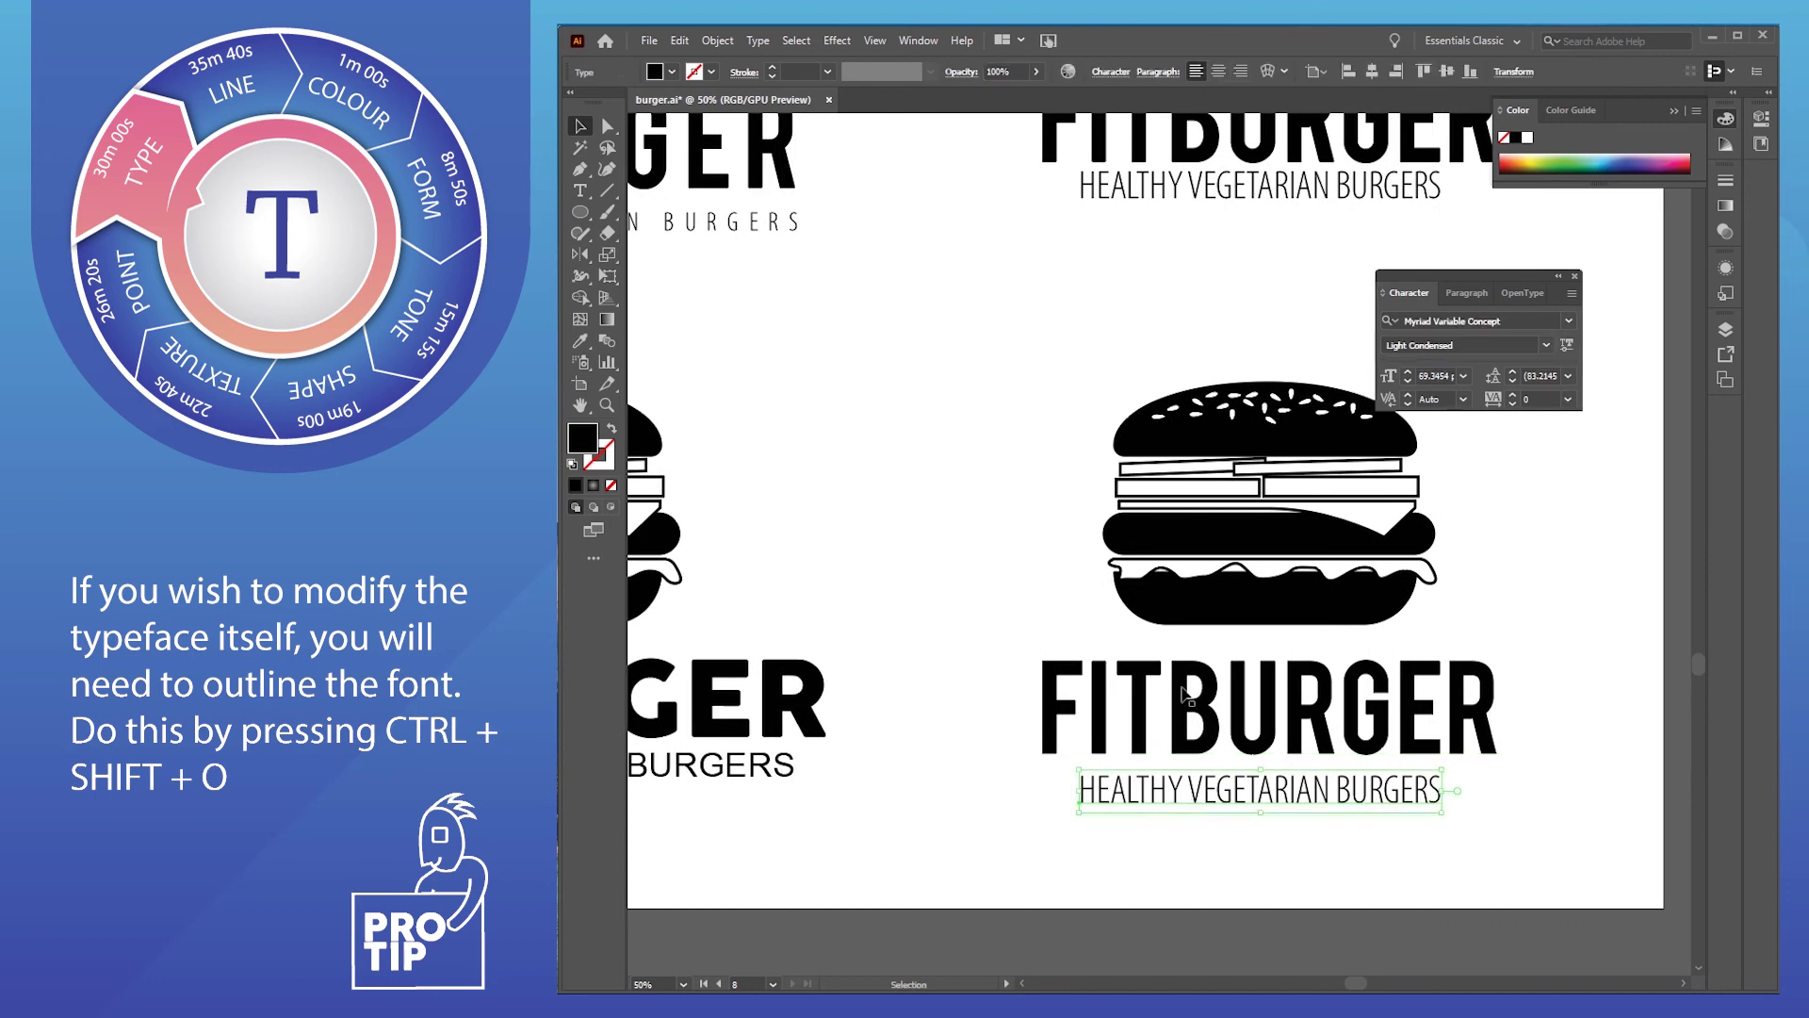
{"action": "left_click_drag", "start_coordinate": [1026, 440], "coordinate": [1468, 626]}
{"action": "left_click", "coordinate": [1143, 795]}
{"action": "left_click", "coordinate": [1148, 746]}
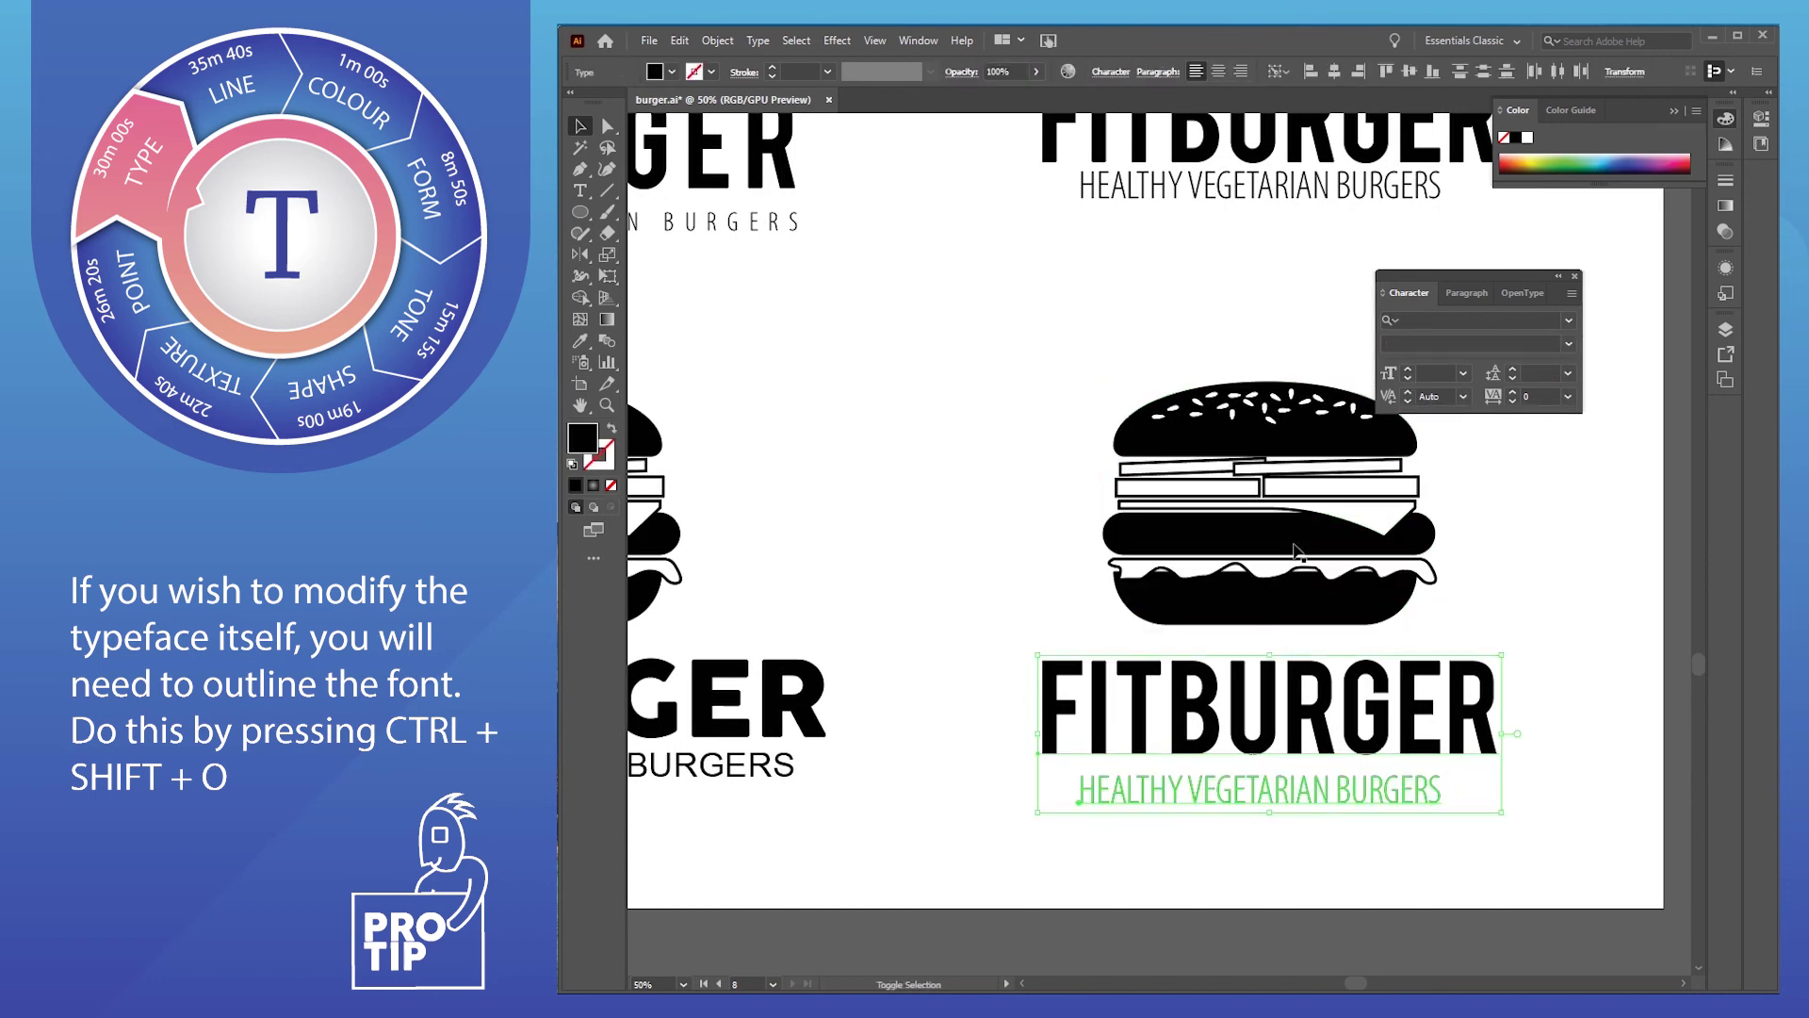
{"action": "left_click", "coordinate": [1463, 293]}
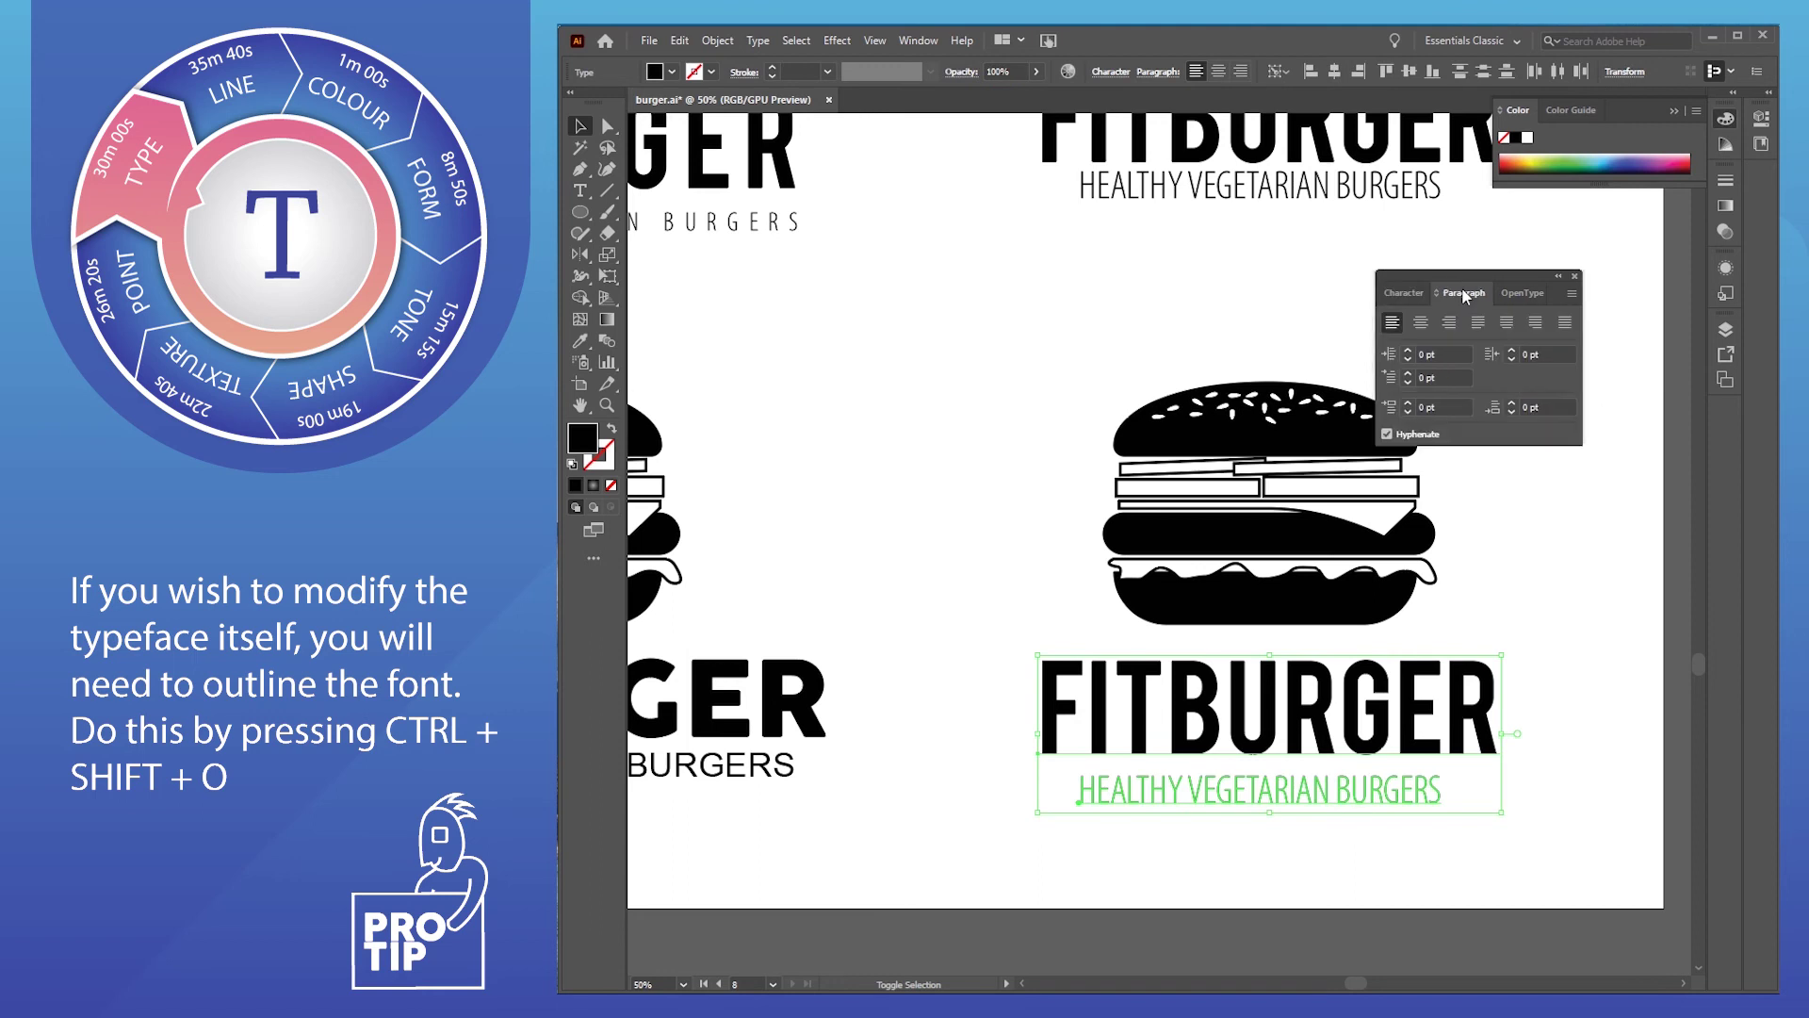
Left-align the title and tagline, nudge the burger left, and move the Paragraph panel aside
{"action": "left_click", "coordinate": [1393, 325]}
{"action": "left_click", "coordinate": [953, 694]}
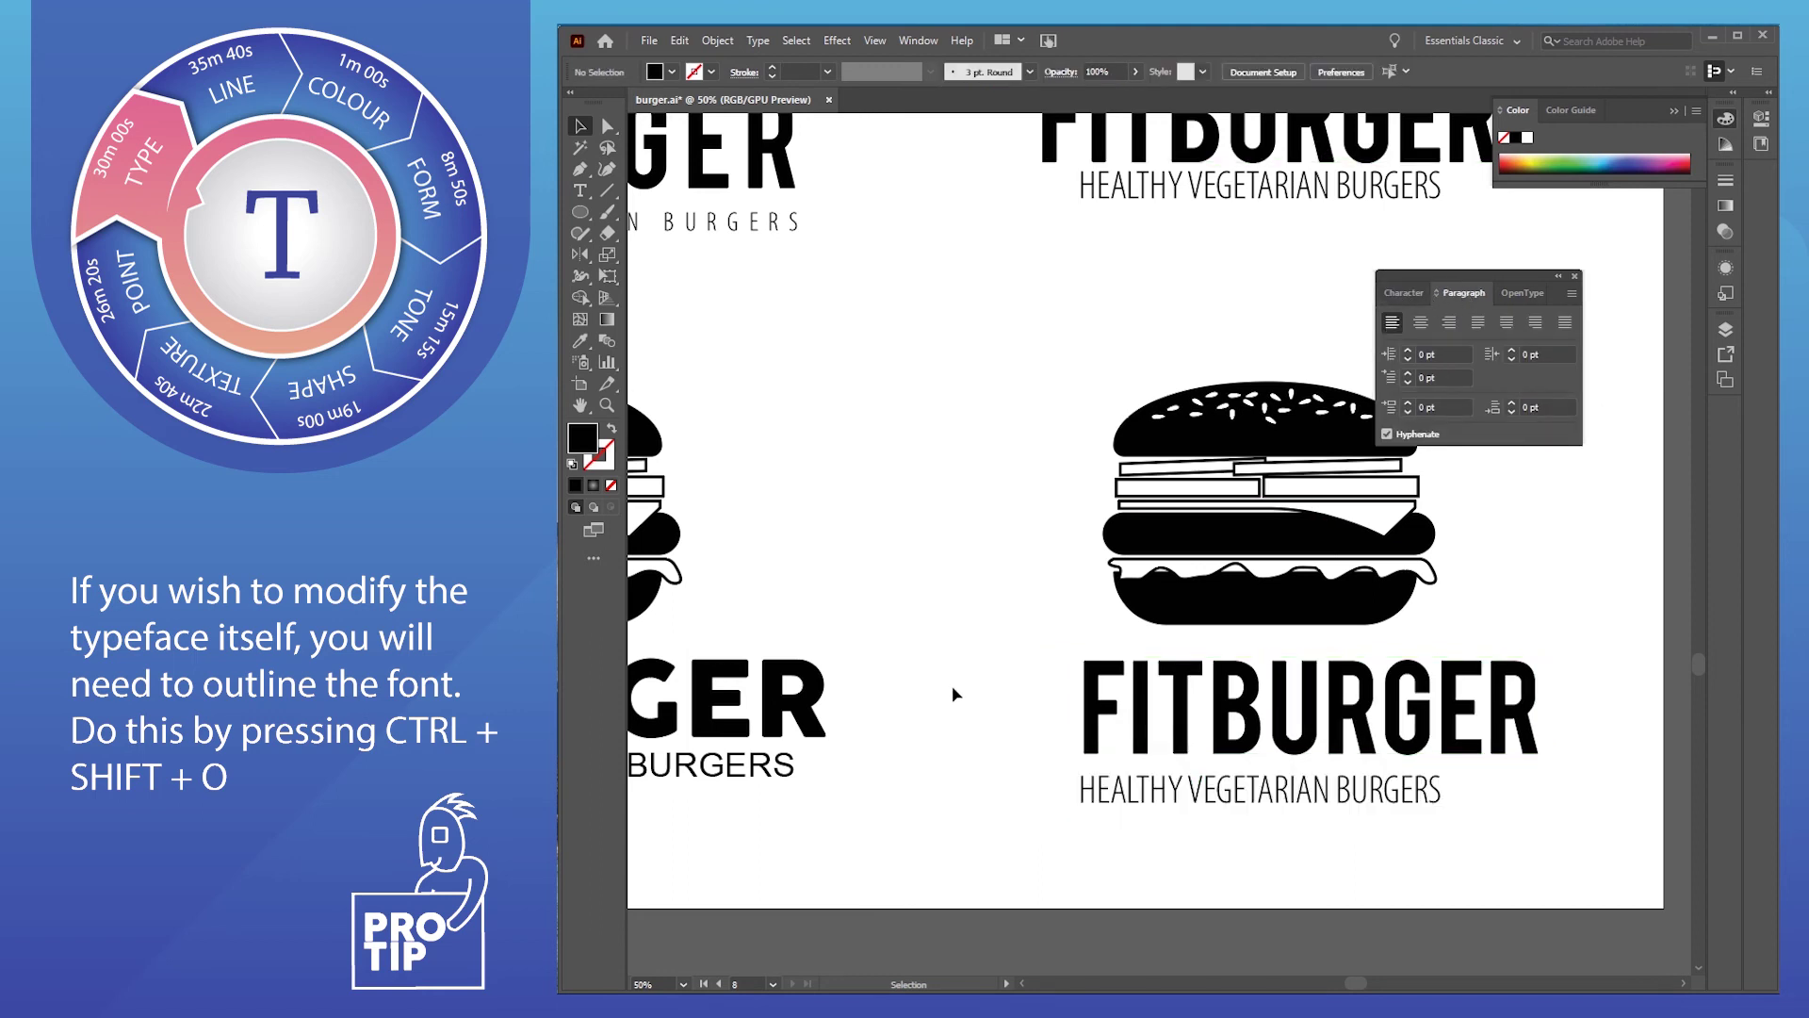
{"action": "left_click_drag", "start_coordinate": [1094, 389], "coordinate": [1474, 509]}
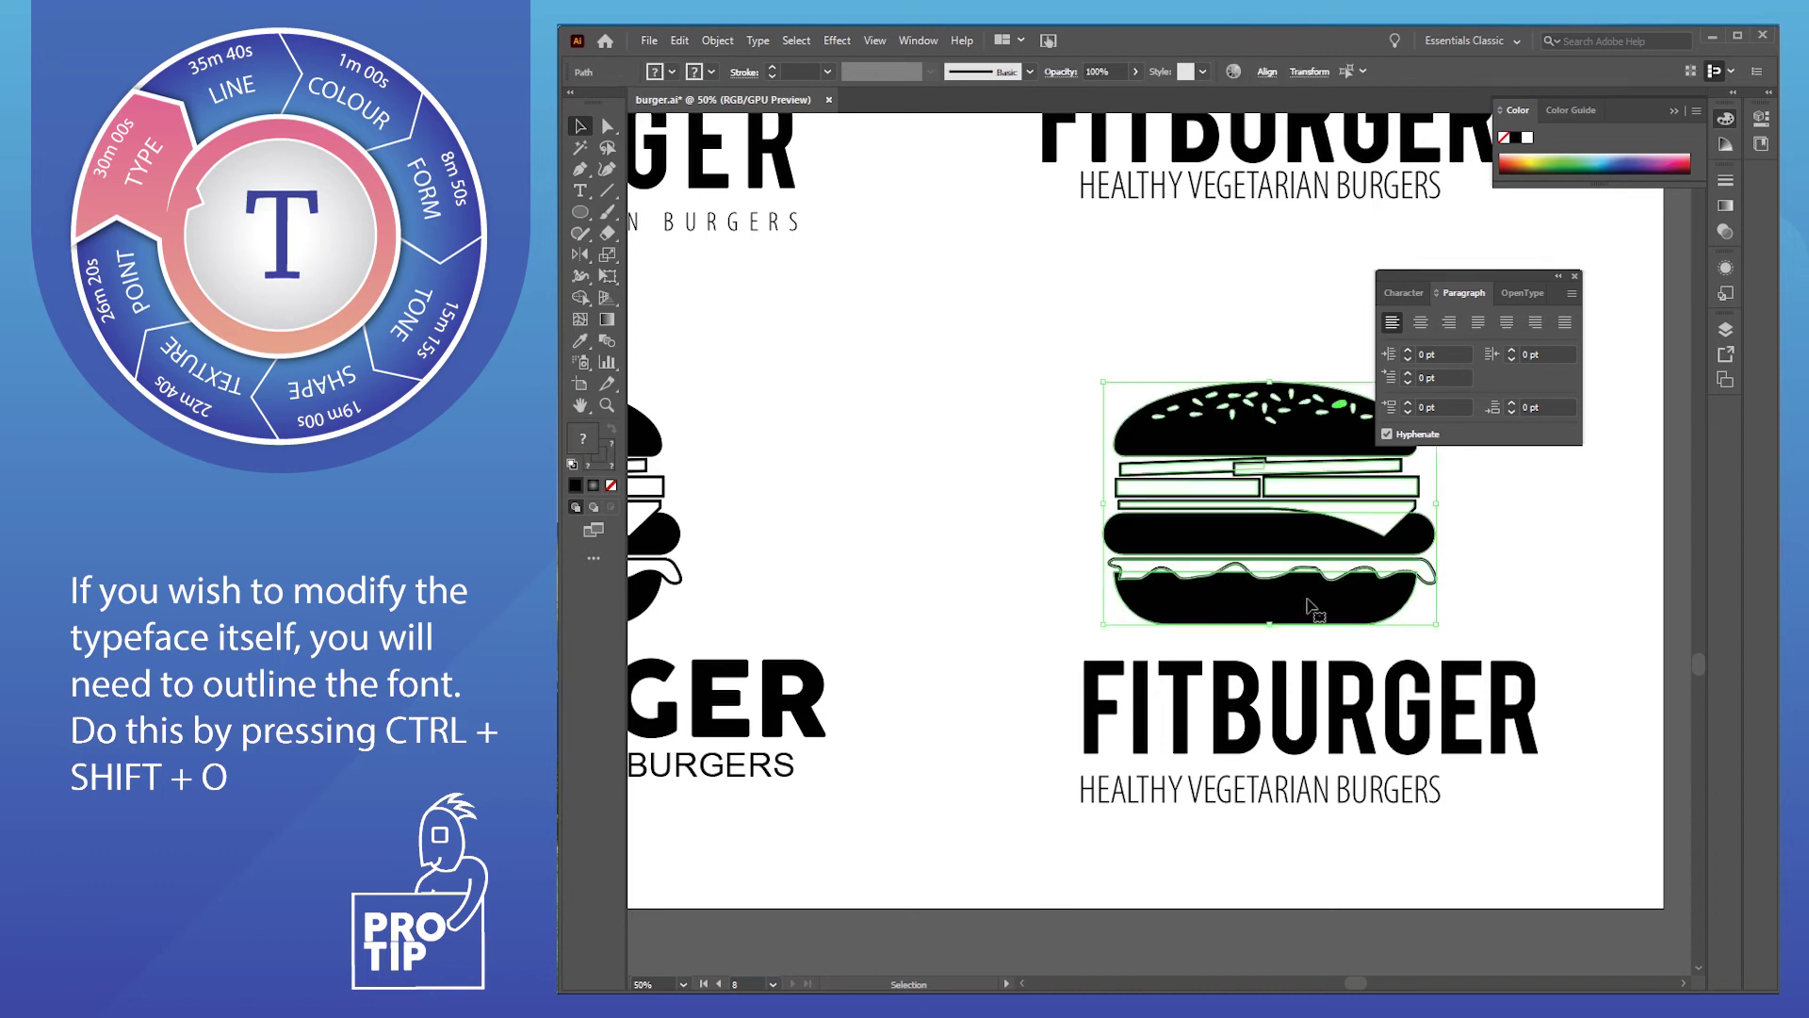
{"action": "left_click_drag", "start_coordinate": [1320, 614], "coordinate": [1291, 615]}
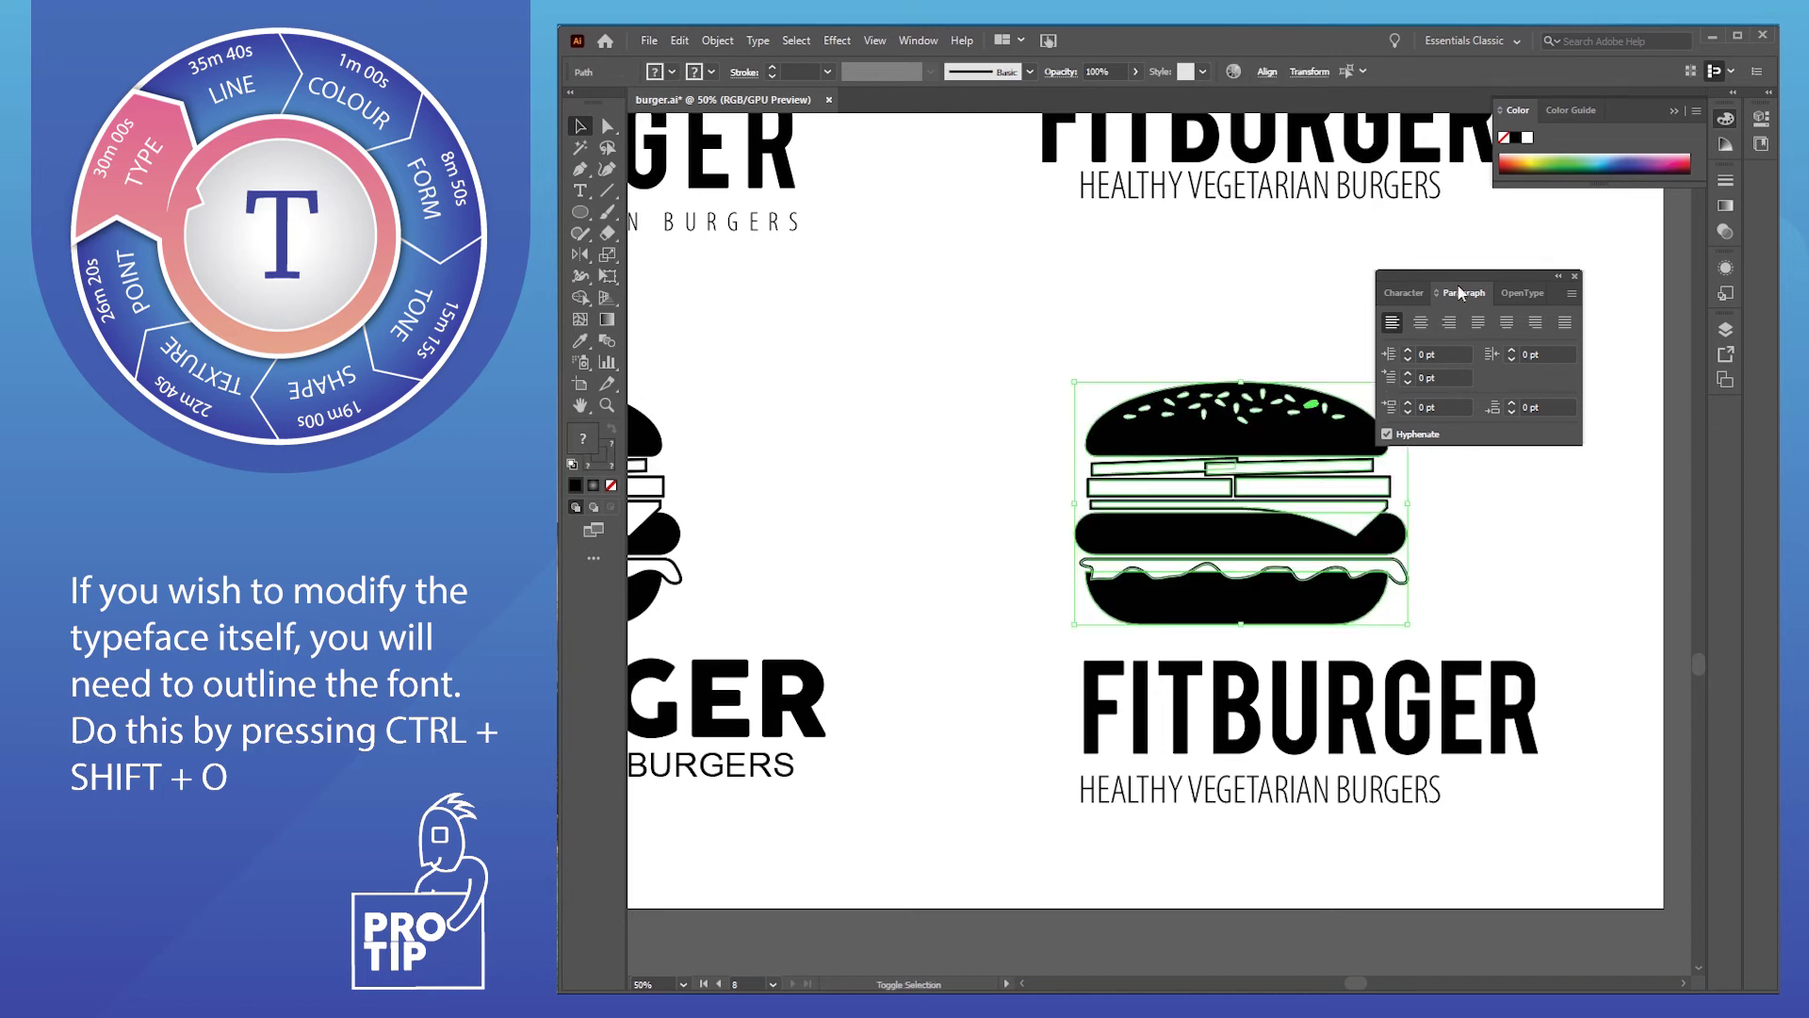
{"action": "left_click_drag", "start_coordinate": [1491, 273], "coordinate": [1585, 209]}
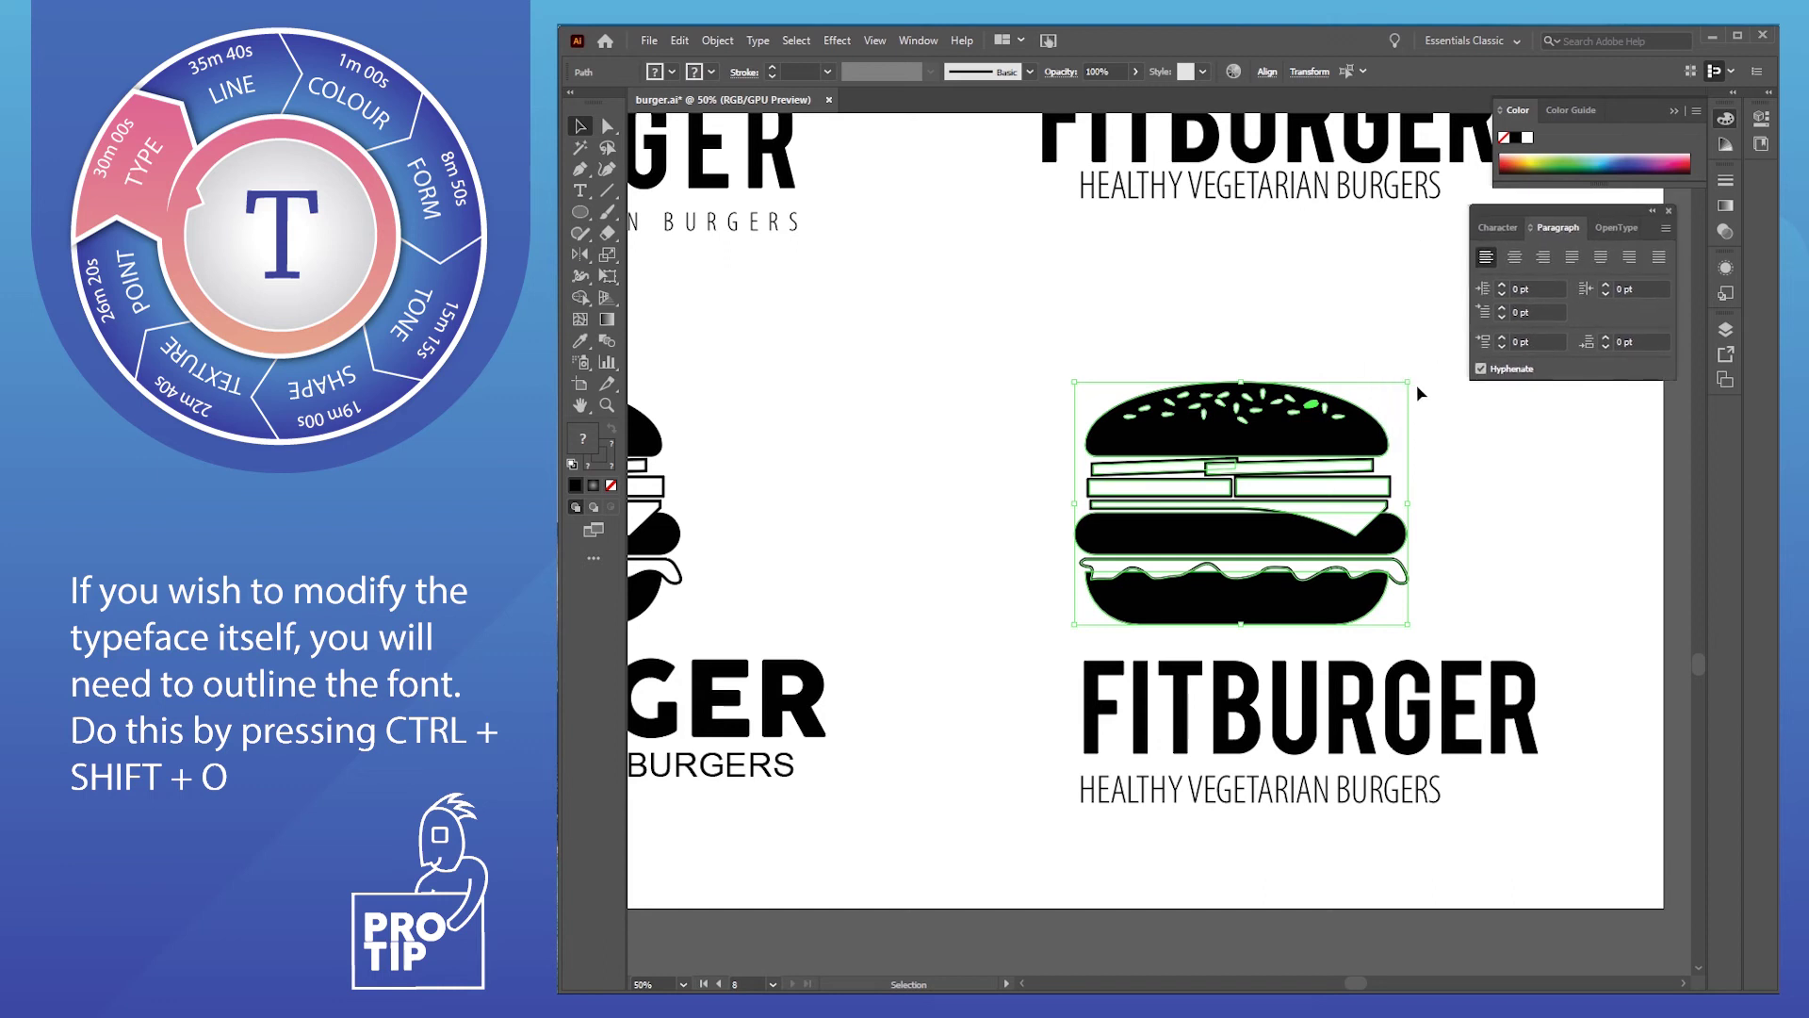
{"action": "left_click", "coordinate": [953, 616]}
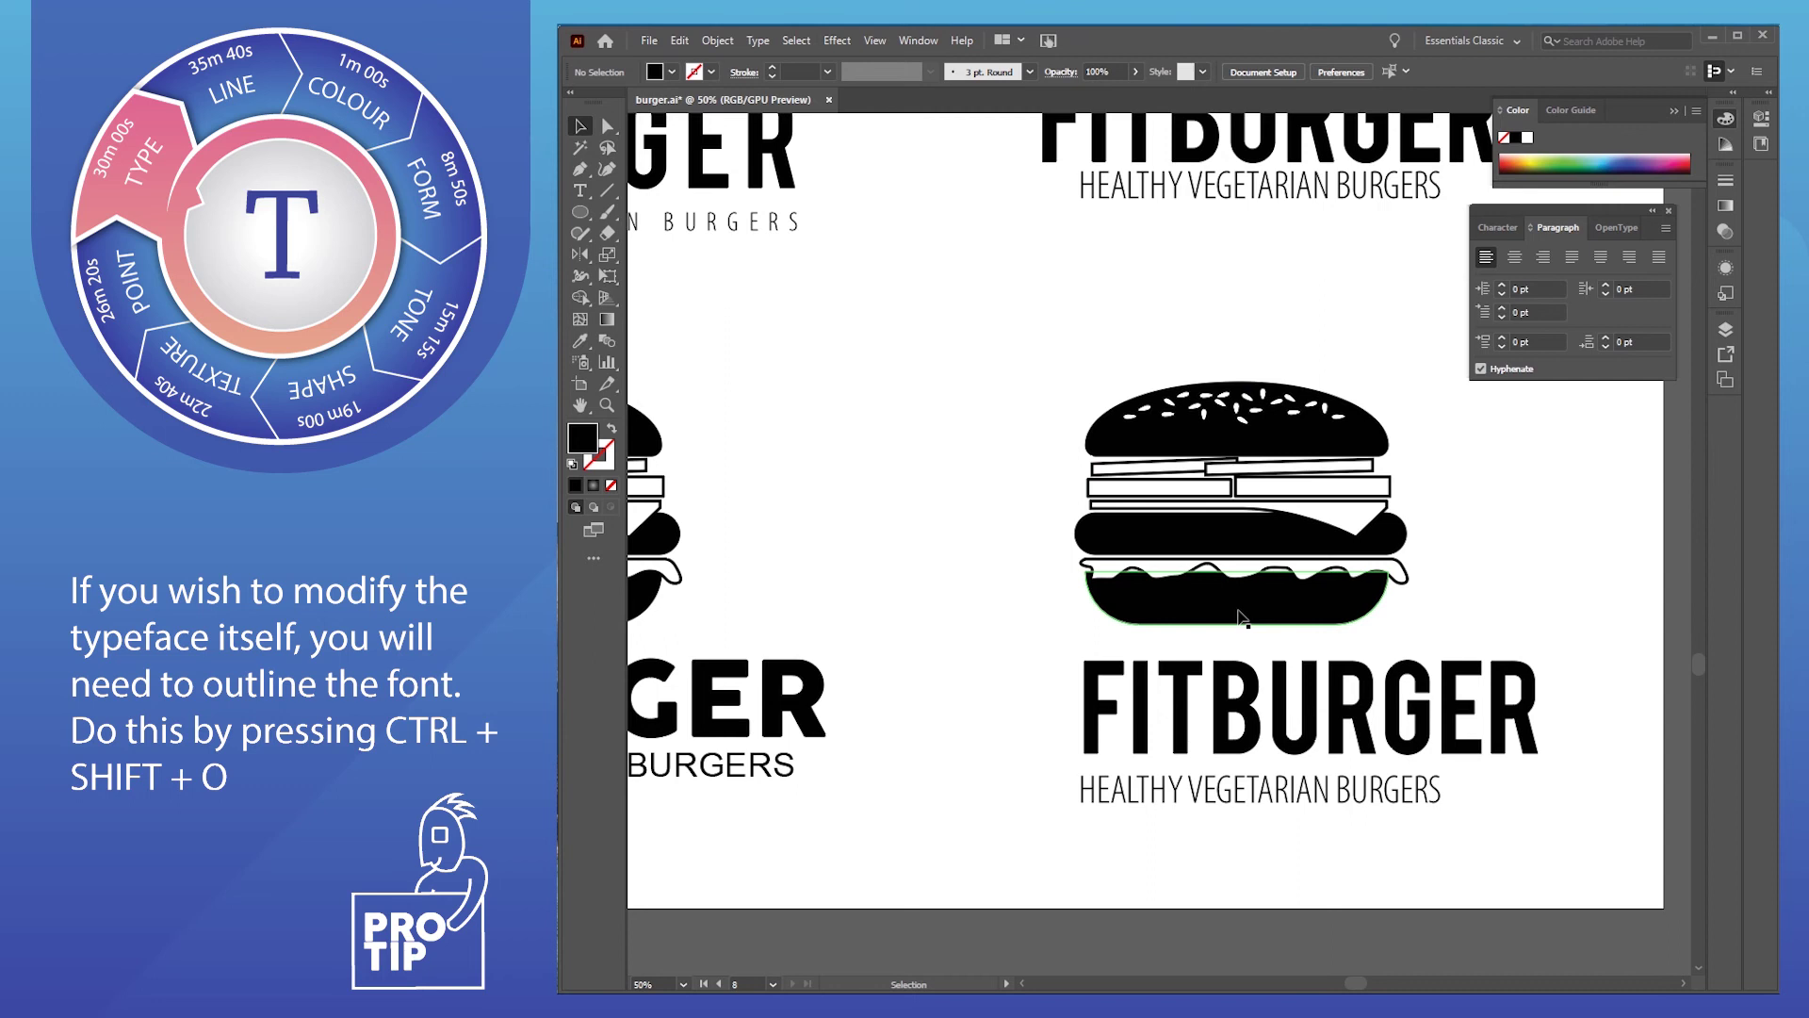
Right-align the title and tagline, shift text and burger right, and shrink the burger proportionally
{"action": "left_click_drag", "start_coordinate": [1018, 754], "coordinate": [1234, 836]}
{"action": "left_click", "coordinate": [1542, 256]}
{"action": "left_click_drag", "start_coordinate": [985, 721], "coordinate": [1387, 719]}
{"action": "left_click_drag", "start_coordinate": [1314, 604], "coordinate": [1404, 606]}
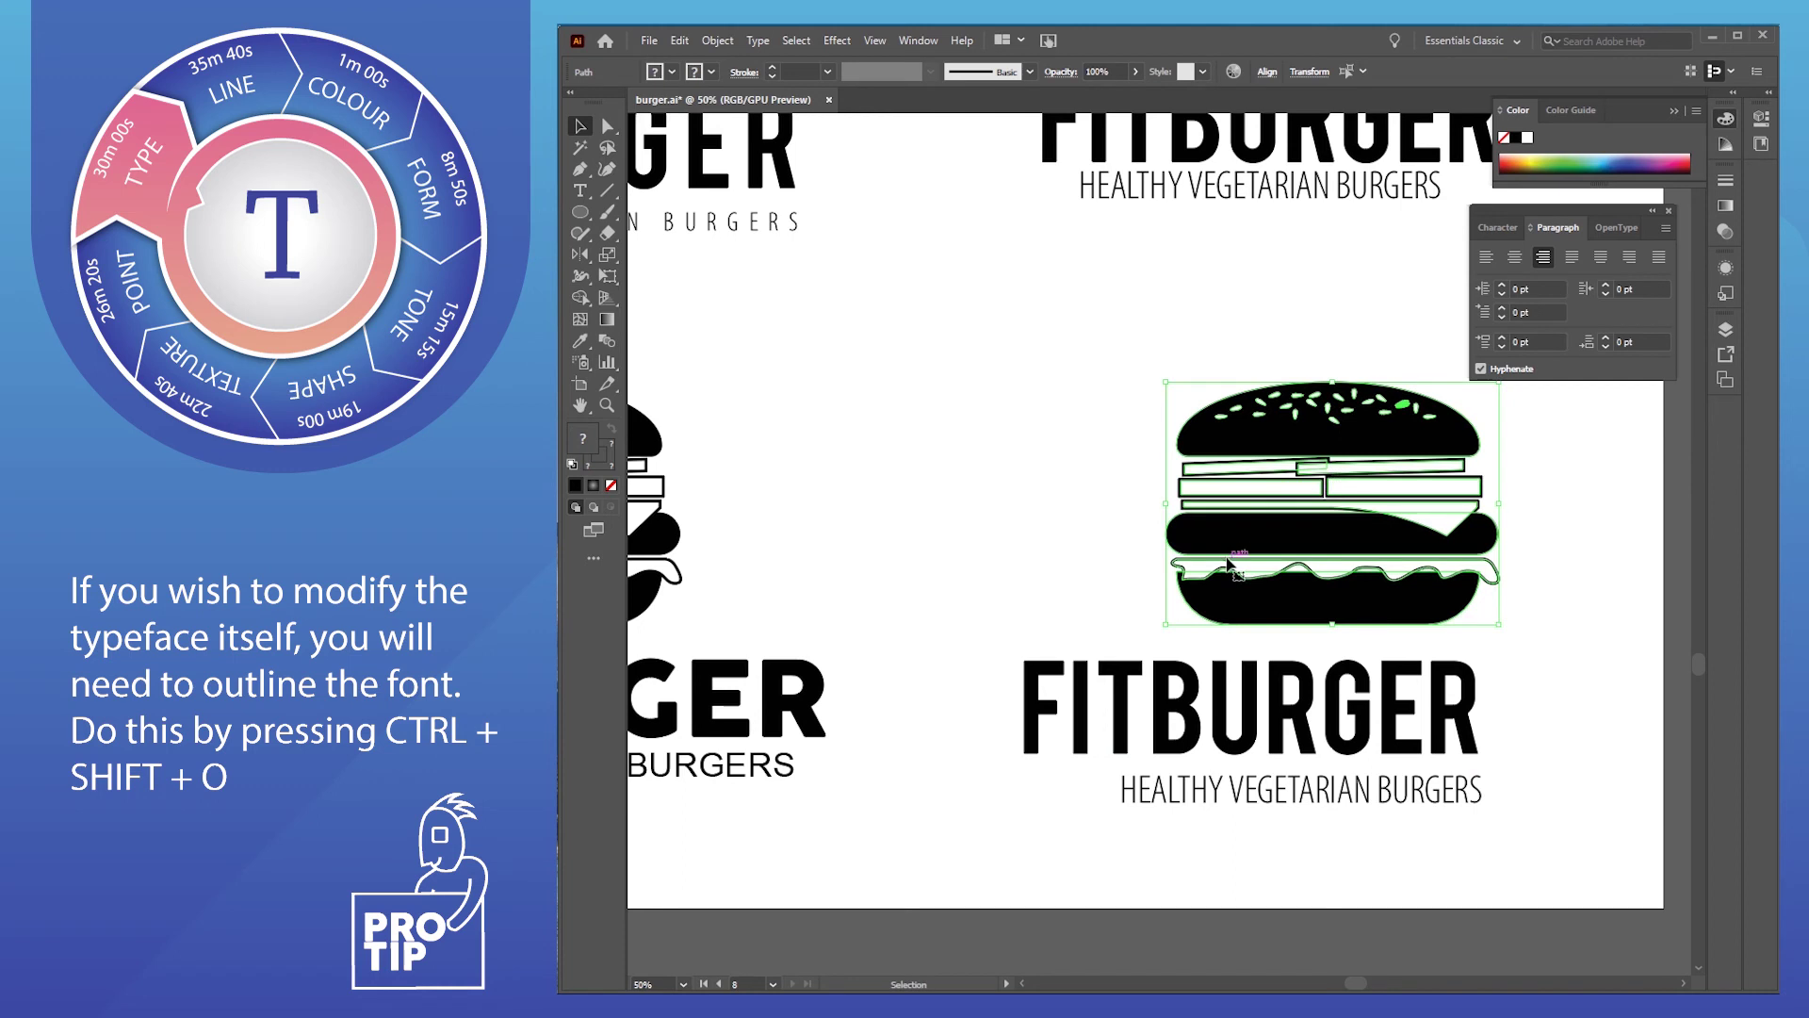
{"action": "left_click_drag", "start_coordinate": [1167, 383], "coordinate": [1285, 463]}
Enlarge the artboard toward the bottom right with the Artboard tool
{"action": "scroll", "coordinate": [1285, 462], "scroll_direction": "right", "scroll_amount": 3}
{"action": "key", "text": "shift+o"}
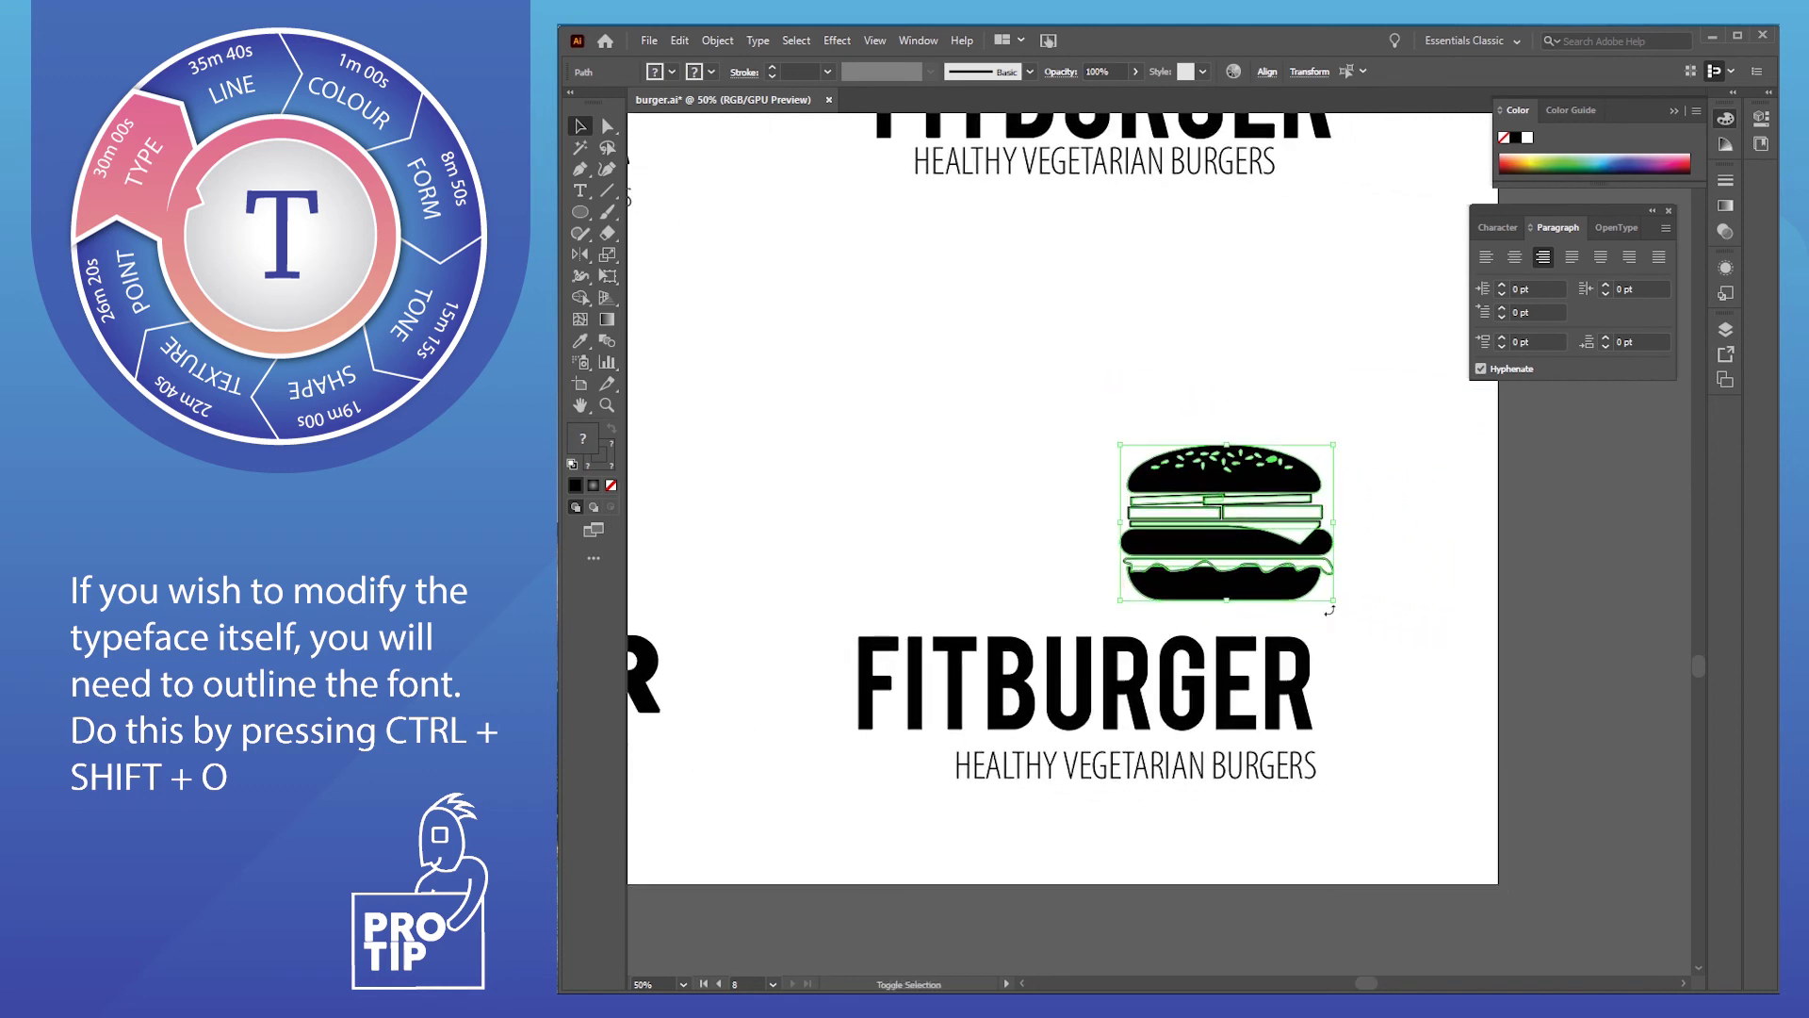
{"action": "left_click_drag", "start_coordinate": [1498, 884], "coordinate": [1666, 910]}
Move the small burger to the left of FITBURGER, then shift burger and title right together
{"action": "key", "text": "v"}
{"action": "left_click_drag", "start_coordinate": [1246, 485], "coordinate": [1450, 652]}
{"action": "left_click", "coordinate": [1280, 509]}
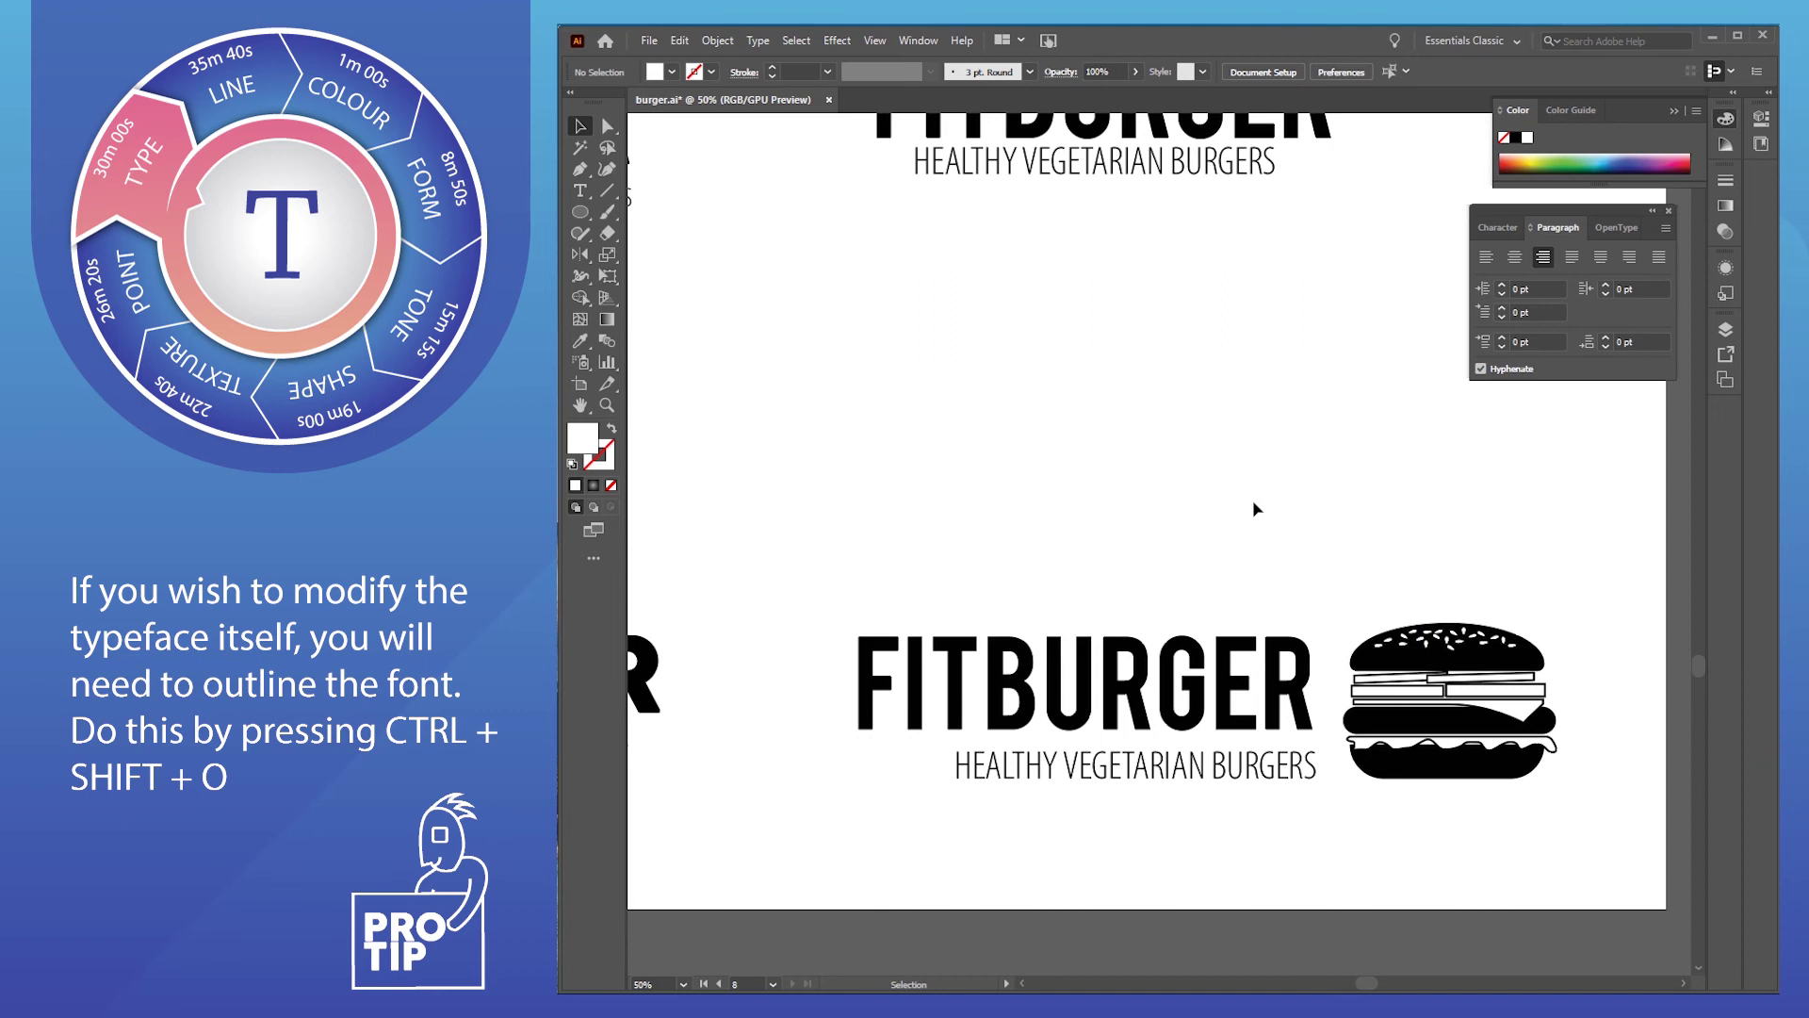
{"action": "left_click_drag", "start_coordinate": [990, 593], "coordinate": [1147, 783]}
{"action": "left_click", "coordinate": [1046, 517]}
{"action": "left_click_drag", "start_coordinate": [1046, 518], "coordinate": [1107, 498]}
{"action": "left_click_drag", "start_coordinate": [1489, 627], "coordinate": [785, 624]}
{"action": "left_click", "coordinate": [967, 642], "text": "shift"}
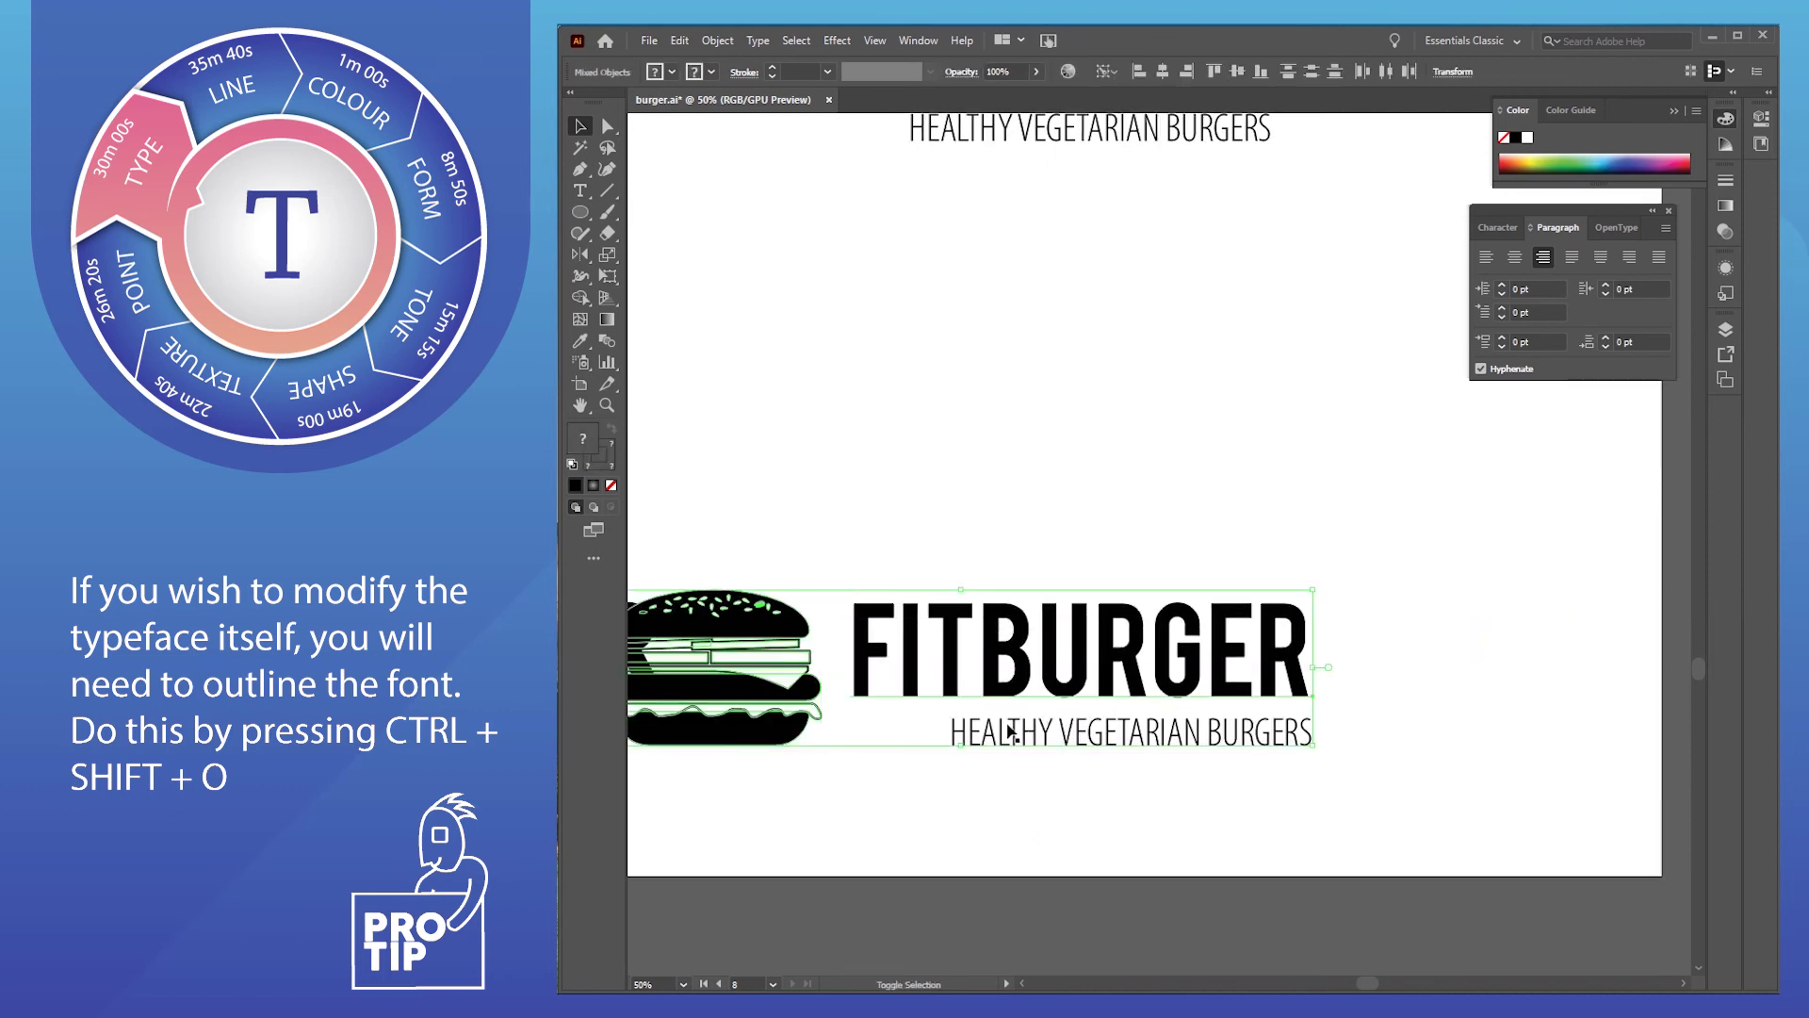
{"action": "left_click_drag", "start_coordinate": [967, 642], "coordinate": [1258, 659]}
{"action": "left_click", "coordinate": [1257, 553]}
Left-align the FITBURGER title and place it close beside the burger
{"action": "left_click", "coordinate": [1369, 744]}
{"action": "left_click", "coordinate": [1485, 256]}
{"action": "left_click_drag", "start_coordinate": [1591, 636], "coordinate": [1131, 636]}
{"action": "left_click", "coordinate": [1111, 385]}
{"action": "left_click_drag", "start_coordinate": [1111, 385], "coordinate": [1140, 971]}
{"action": "left_click_drag", "start_coordinate": [1337, 751], "coordinate": [1267, 356]}
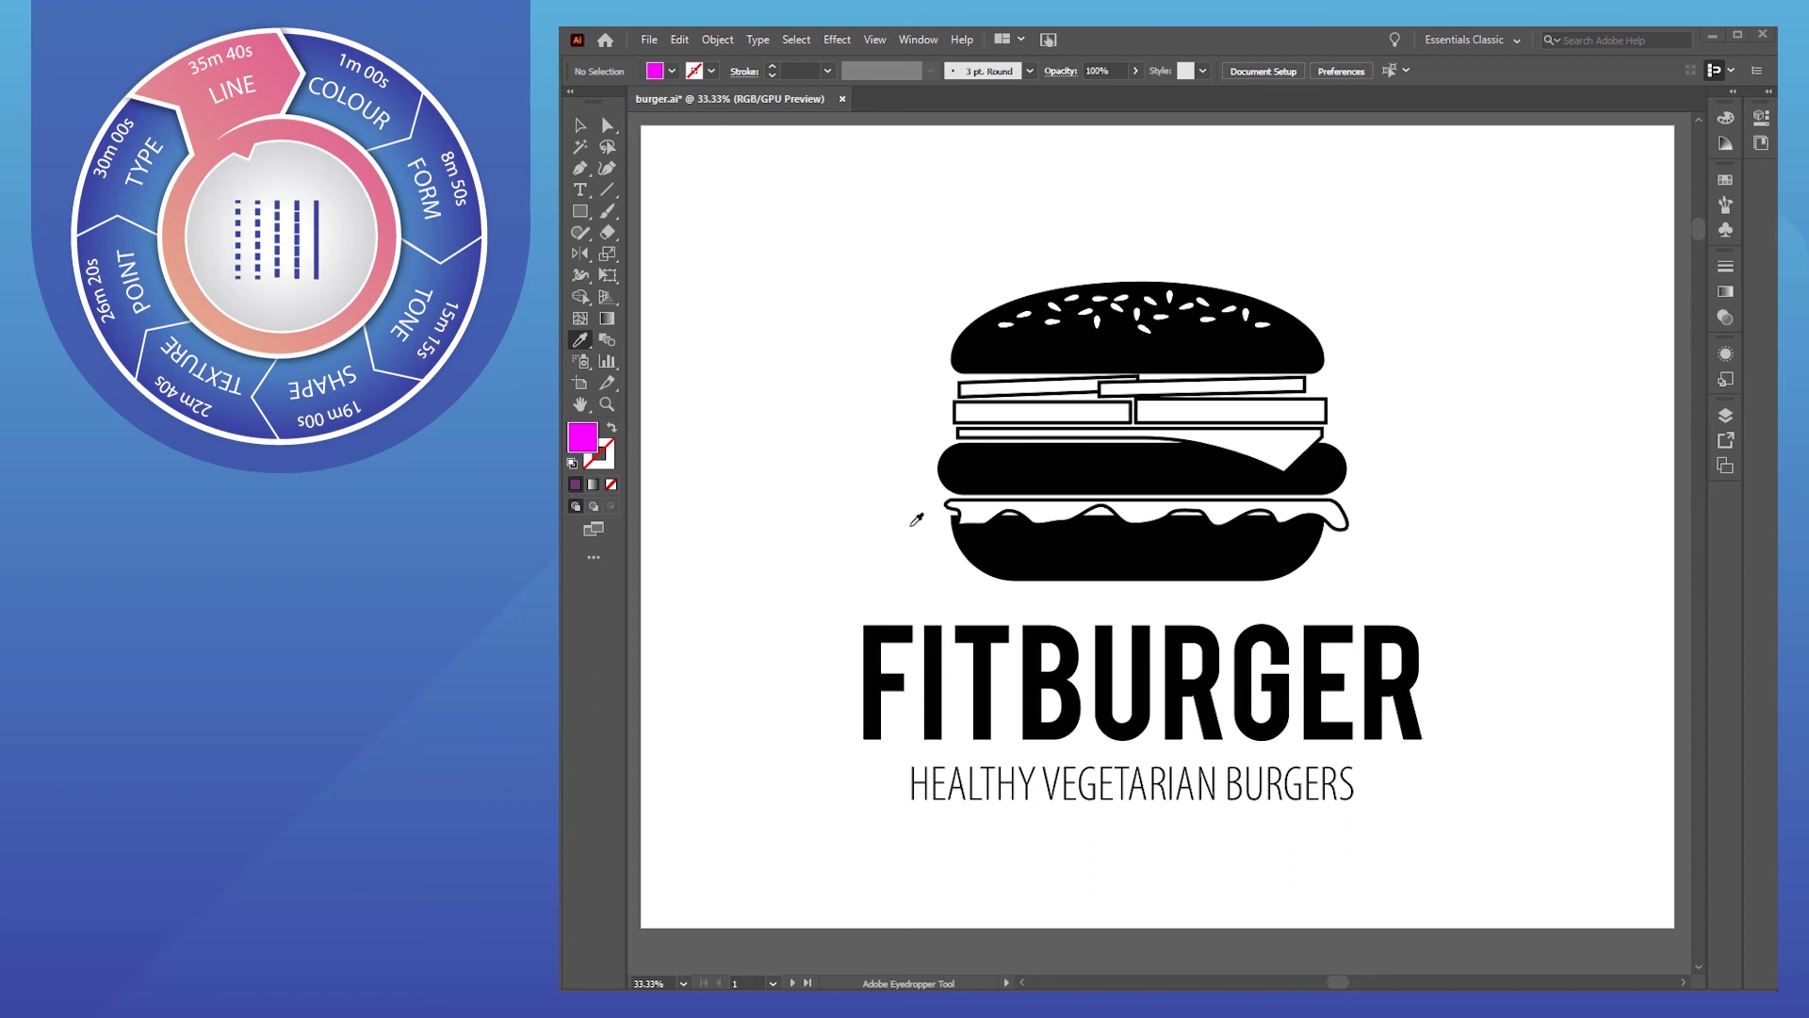
Marquee-select the burger's filling strips and cheese, then add the wavy lettuce path
{"action": "key", "text": "v"}
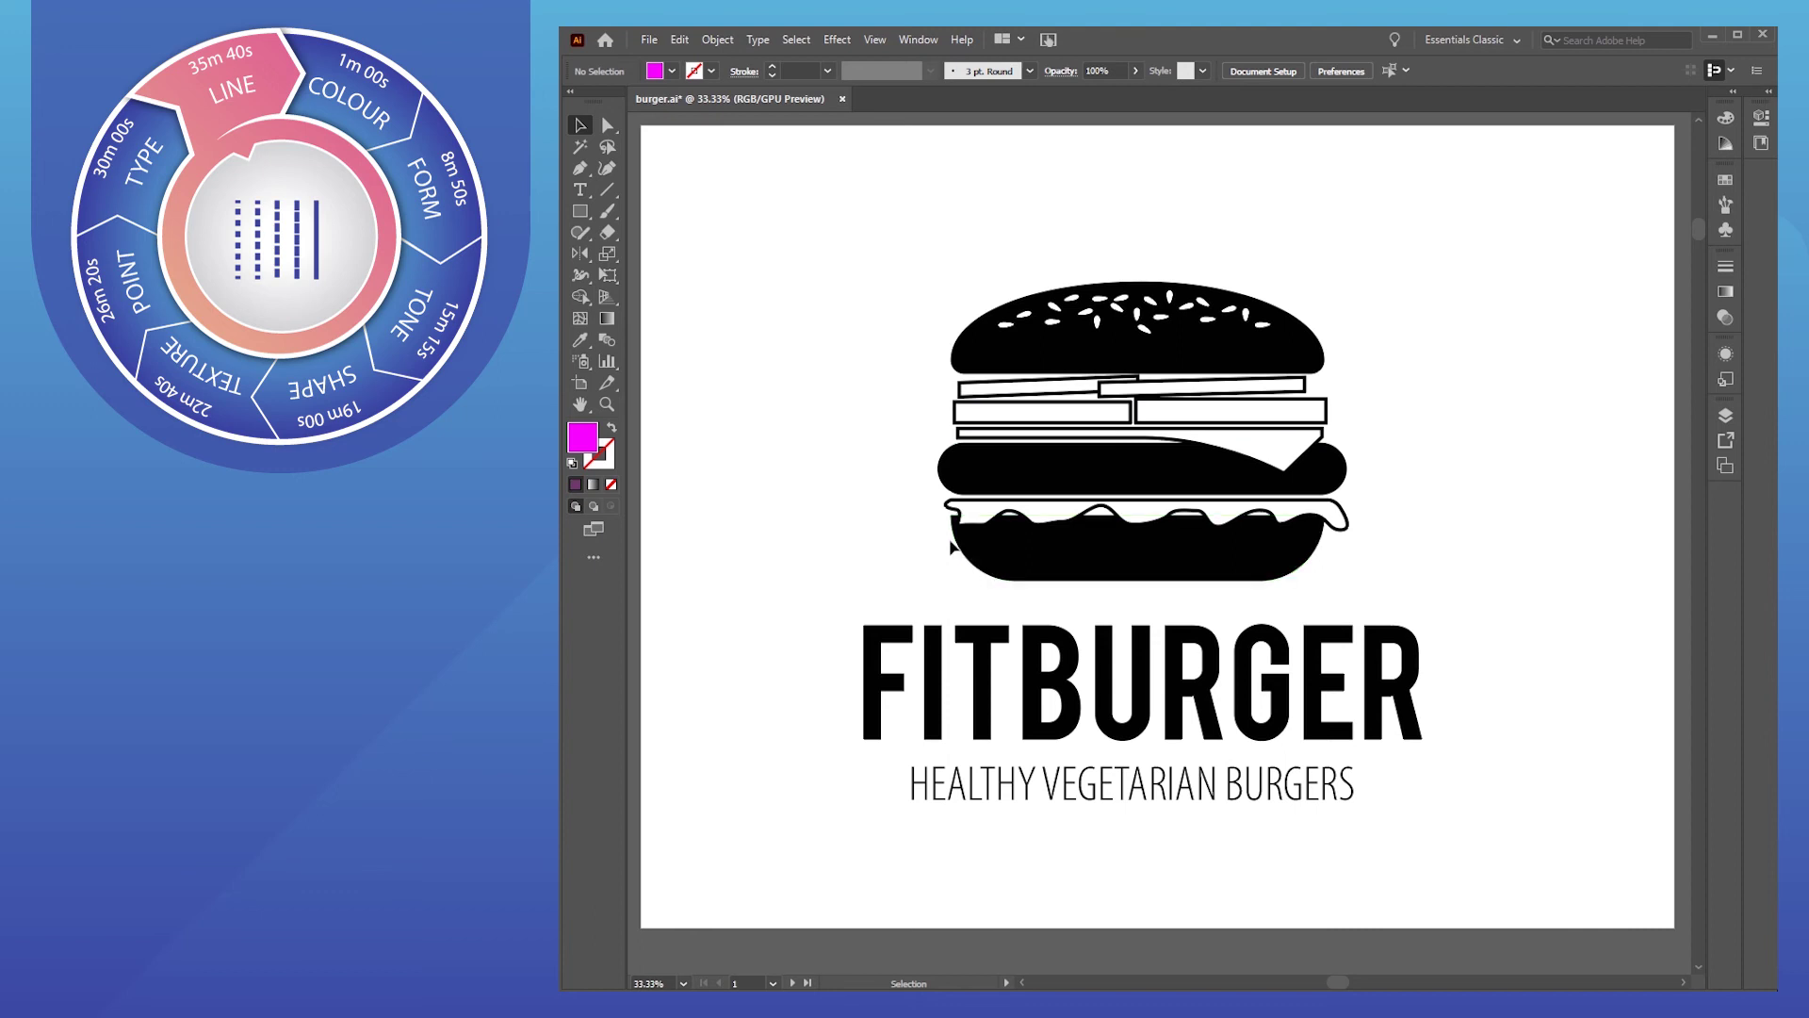
{"action": "scroll", "coordinate": [1066, 467], "scroll_direction": "up", "scroll_amount": 1}
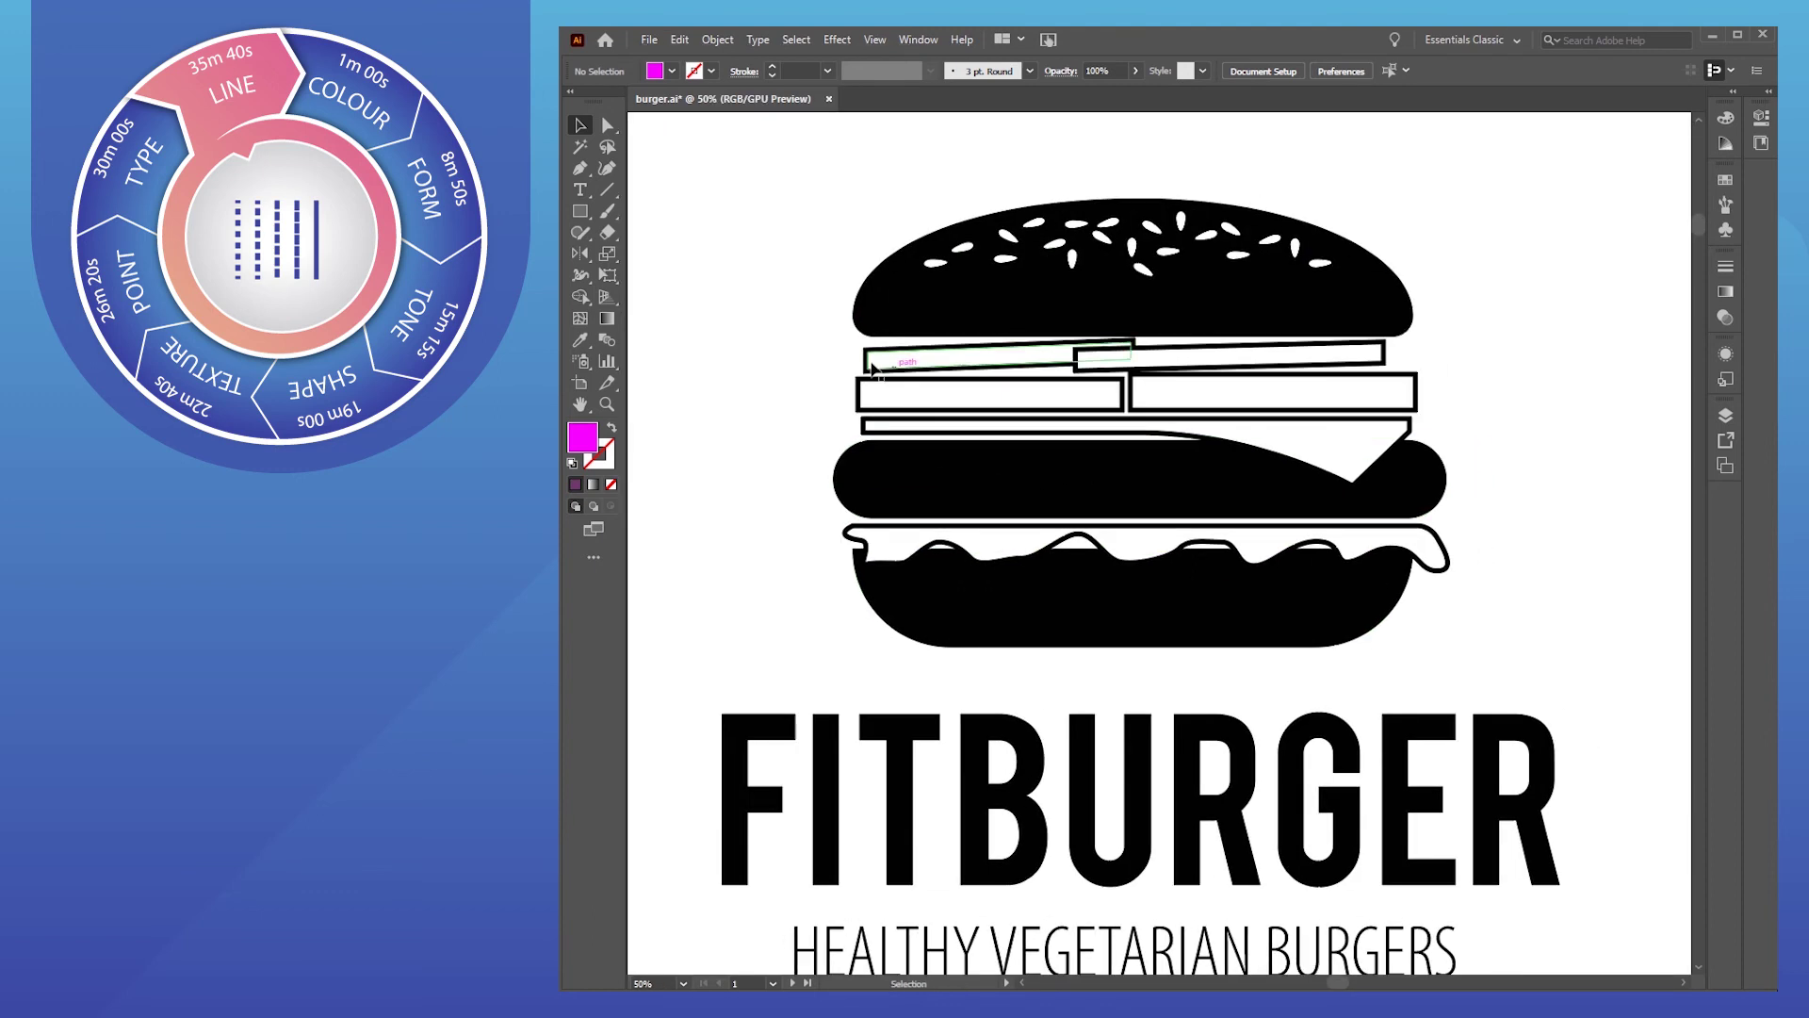
{"action": "left_click_drag", "start_coordinate": [825, 350], "coordinate": [1332, 438]}
{"action": "left_click", "coordinate": [1005, 538], "text": "shift"}
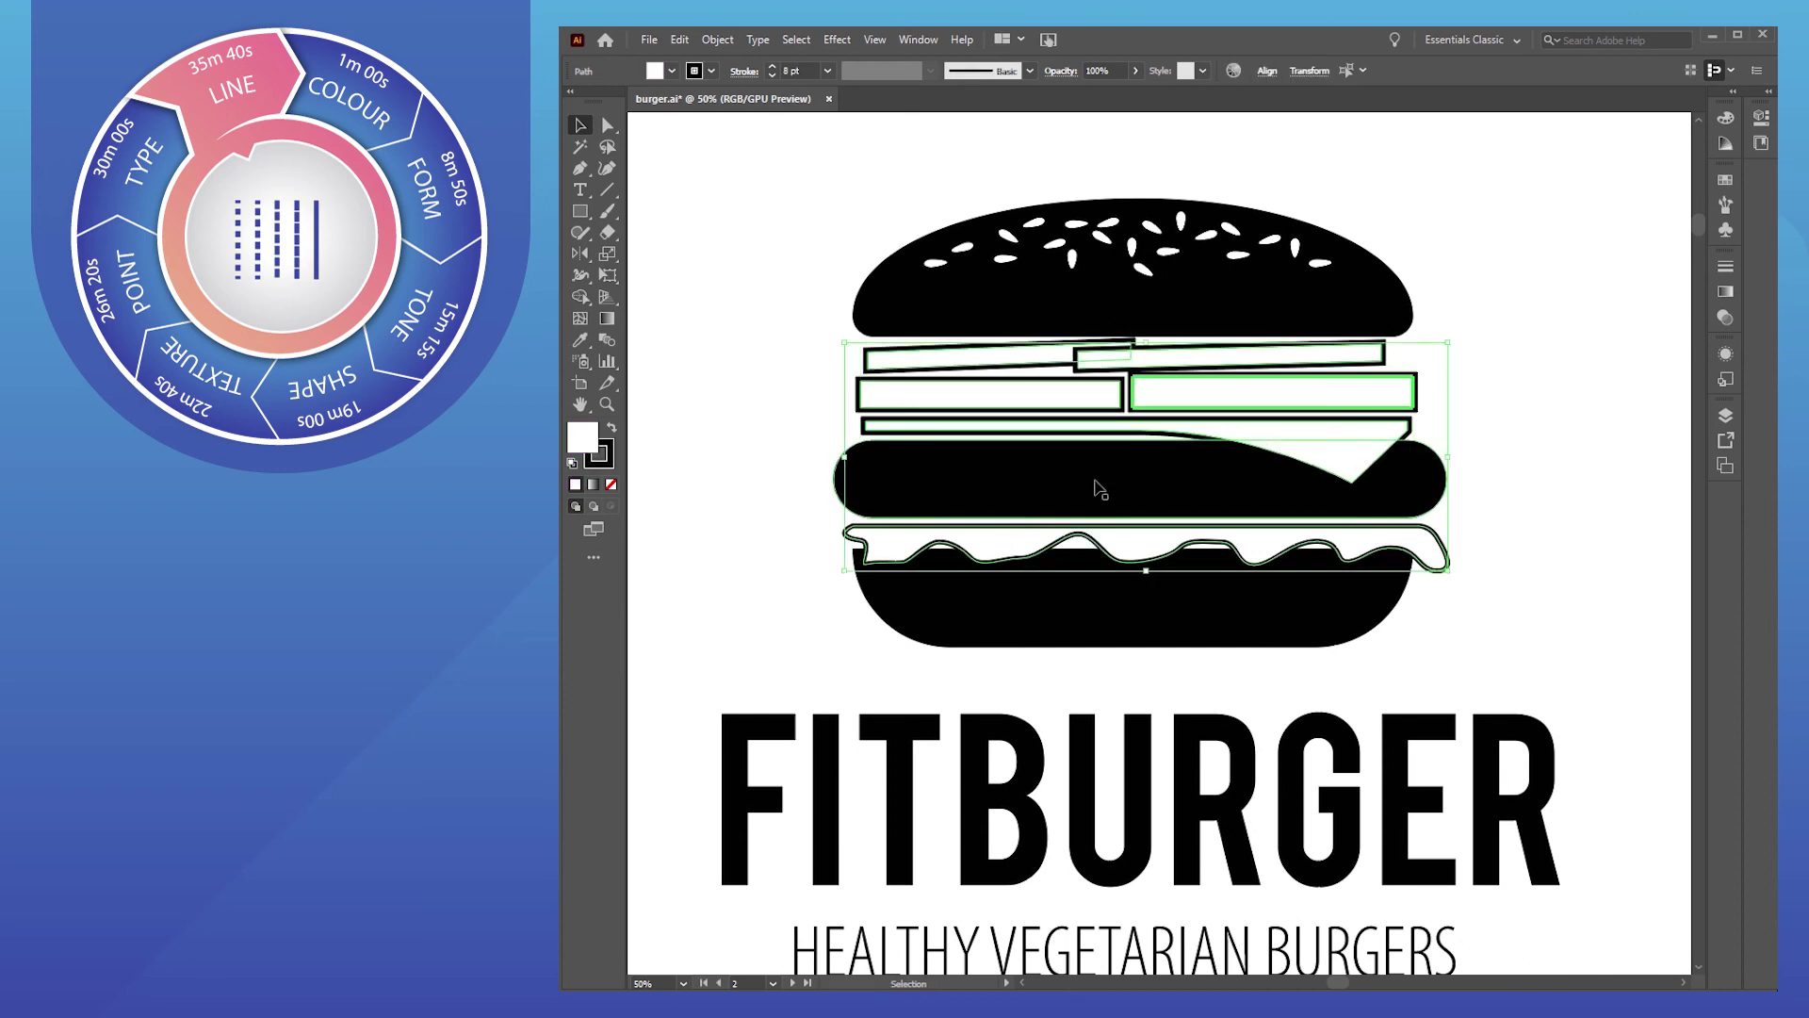
Show the Brushes panel, lengthen its brush list and float it over the canvas
{"action": "left_click", "coordinate": [1726, 206]}
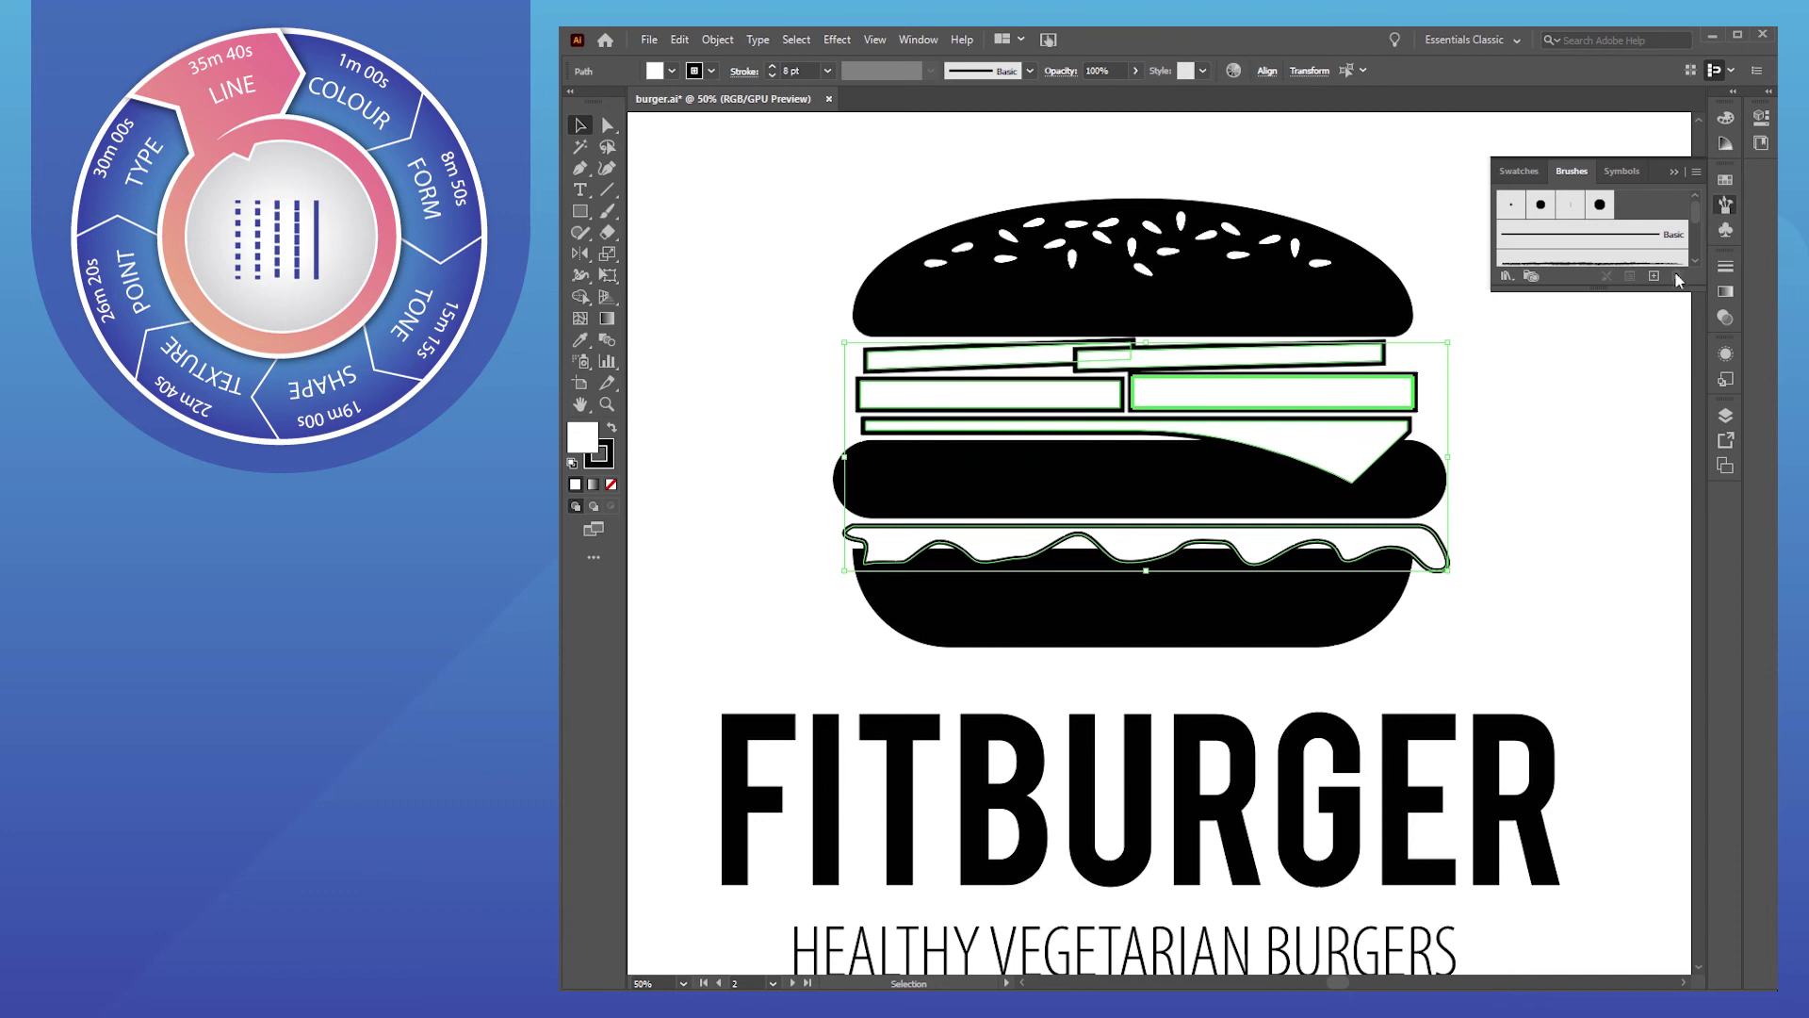
{"action": "left_click_drag", "start_coordinate": [1660, 293], "coordinate": [1656, 528]}
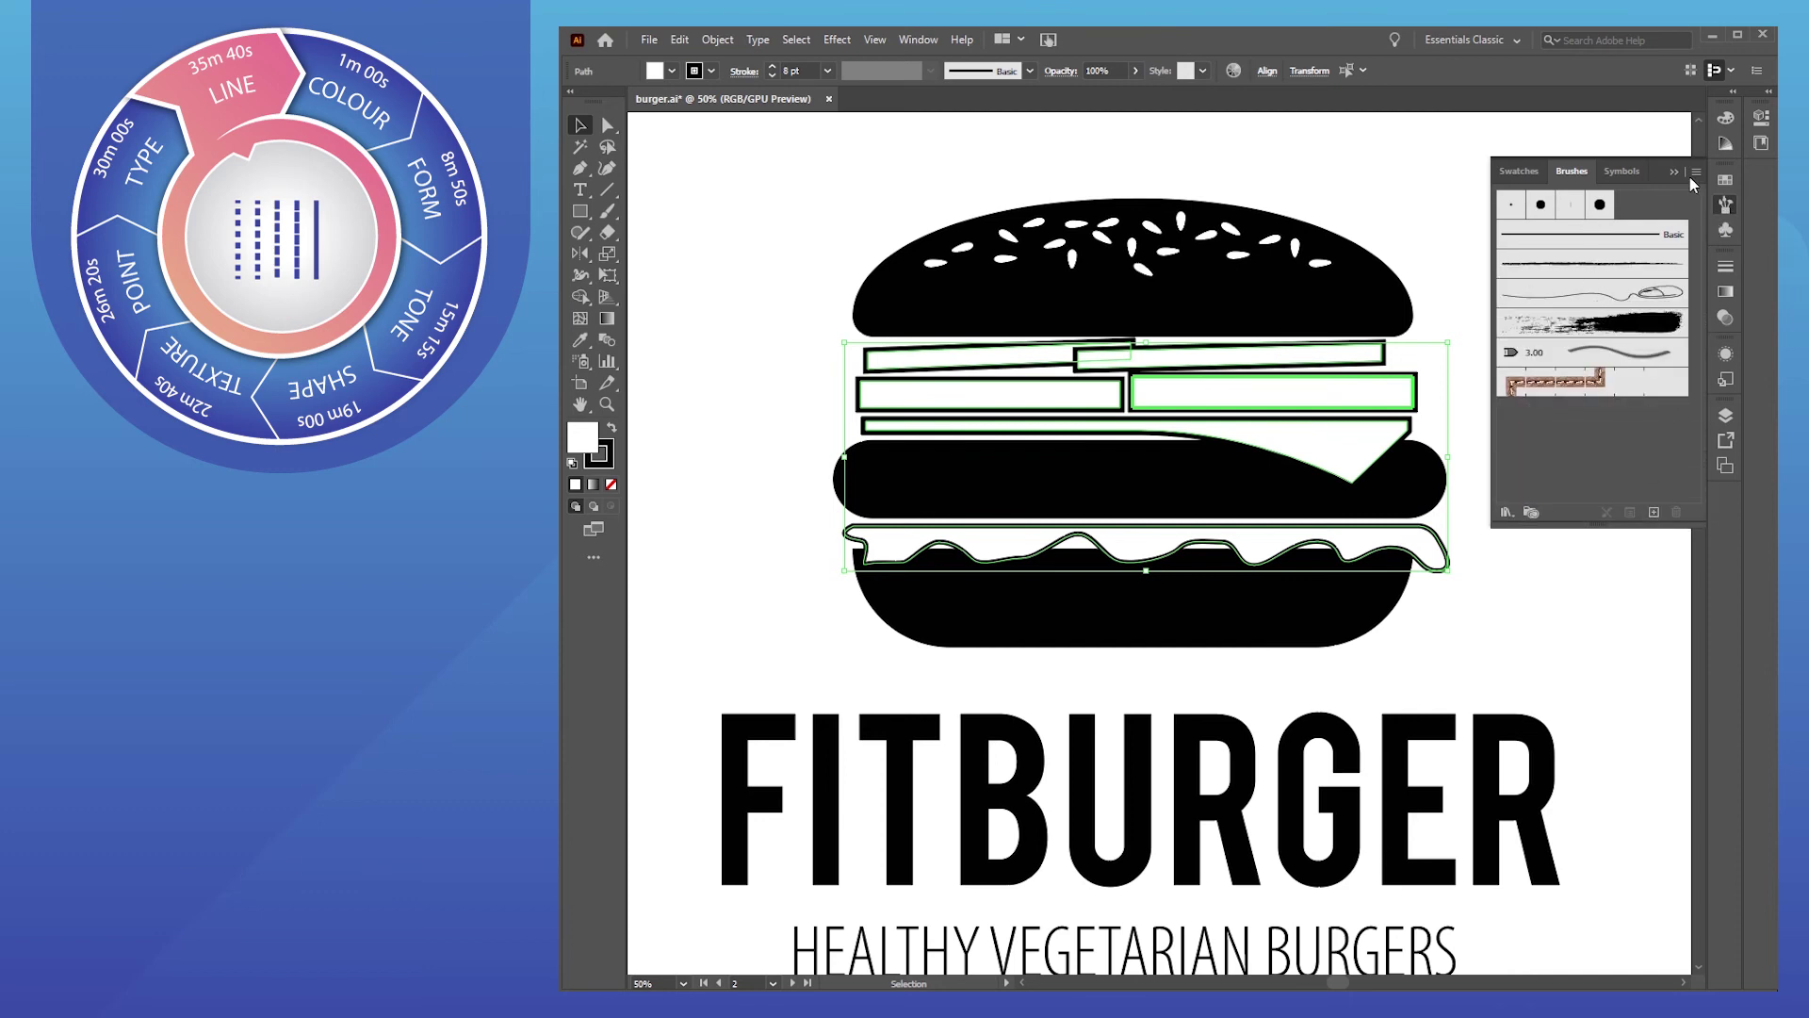
{"action": "left_click", "coordinate": [1697, 173]}
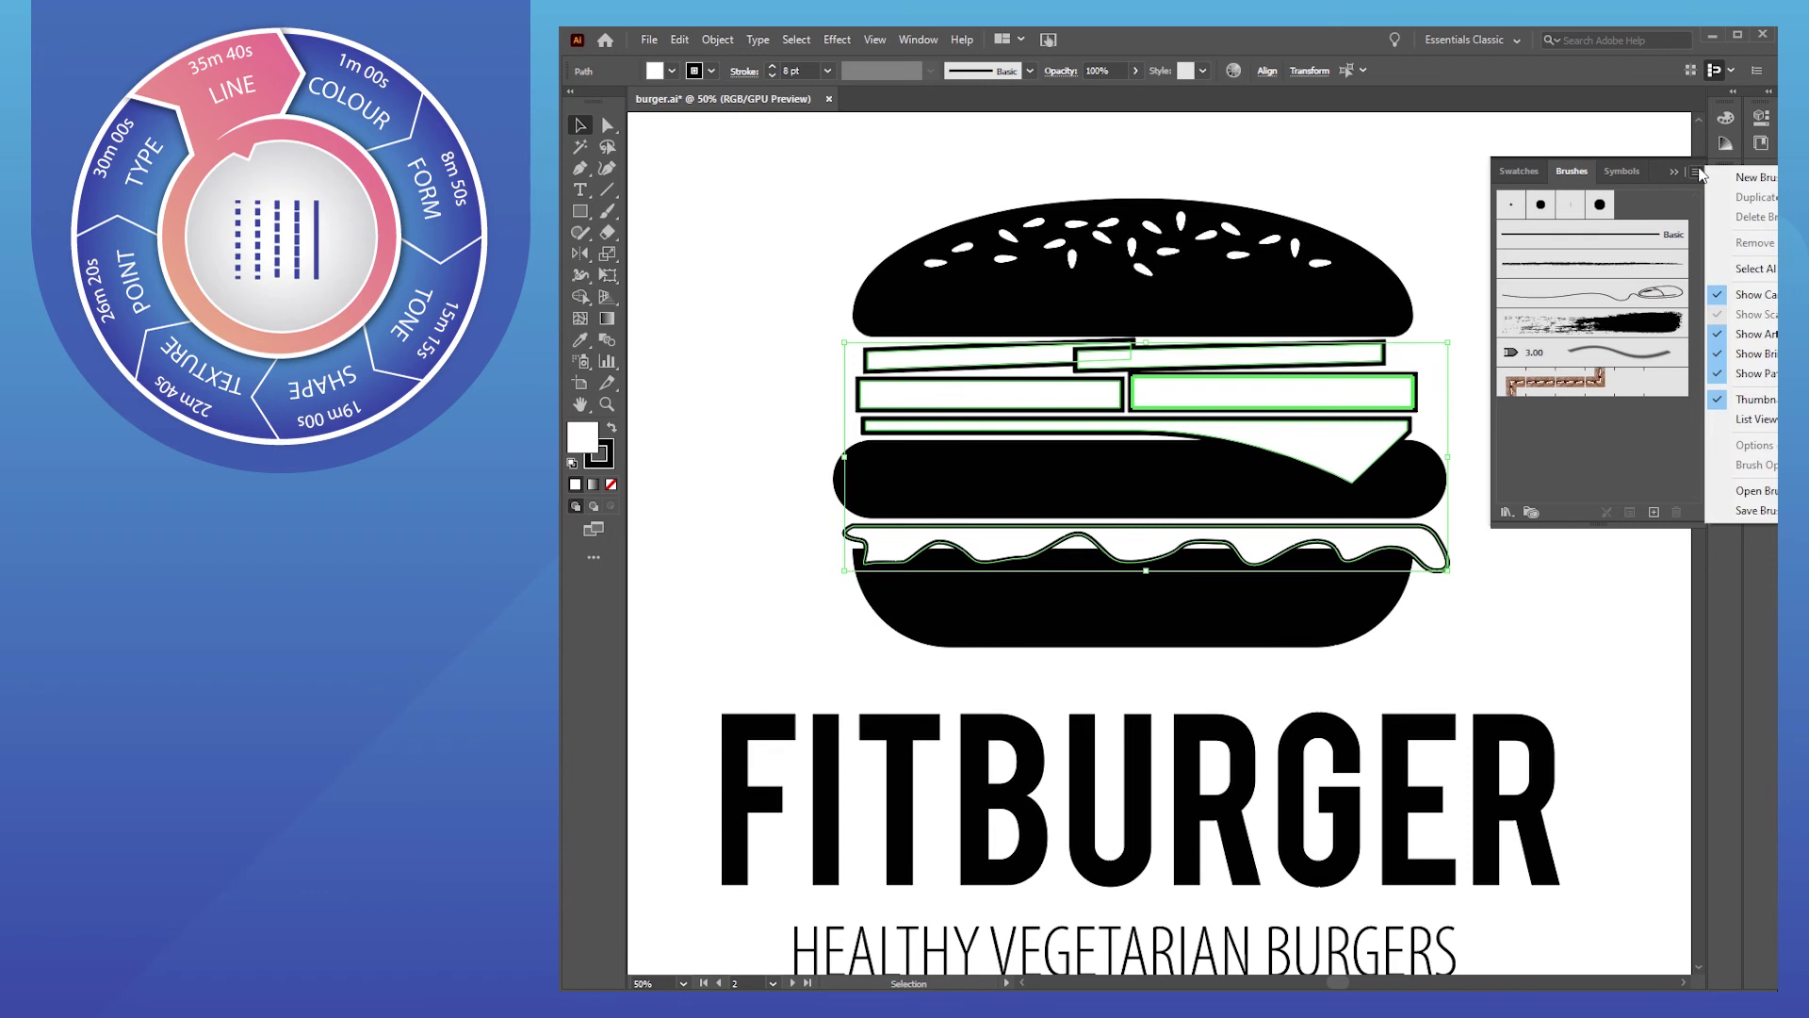
{"action": "left_click", "coordinate": [1666, 167]}
{"action": "left_click_drag", "start_coordinate": [1645, 166], "coordinate": [1228, 158]}
Load the Artistic_Paintbrush library, close the Brushes panel and move the library aside
{"action": "left_click", "coordinate": [1263, 162]}
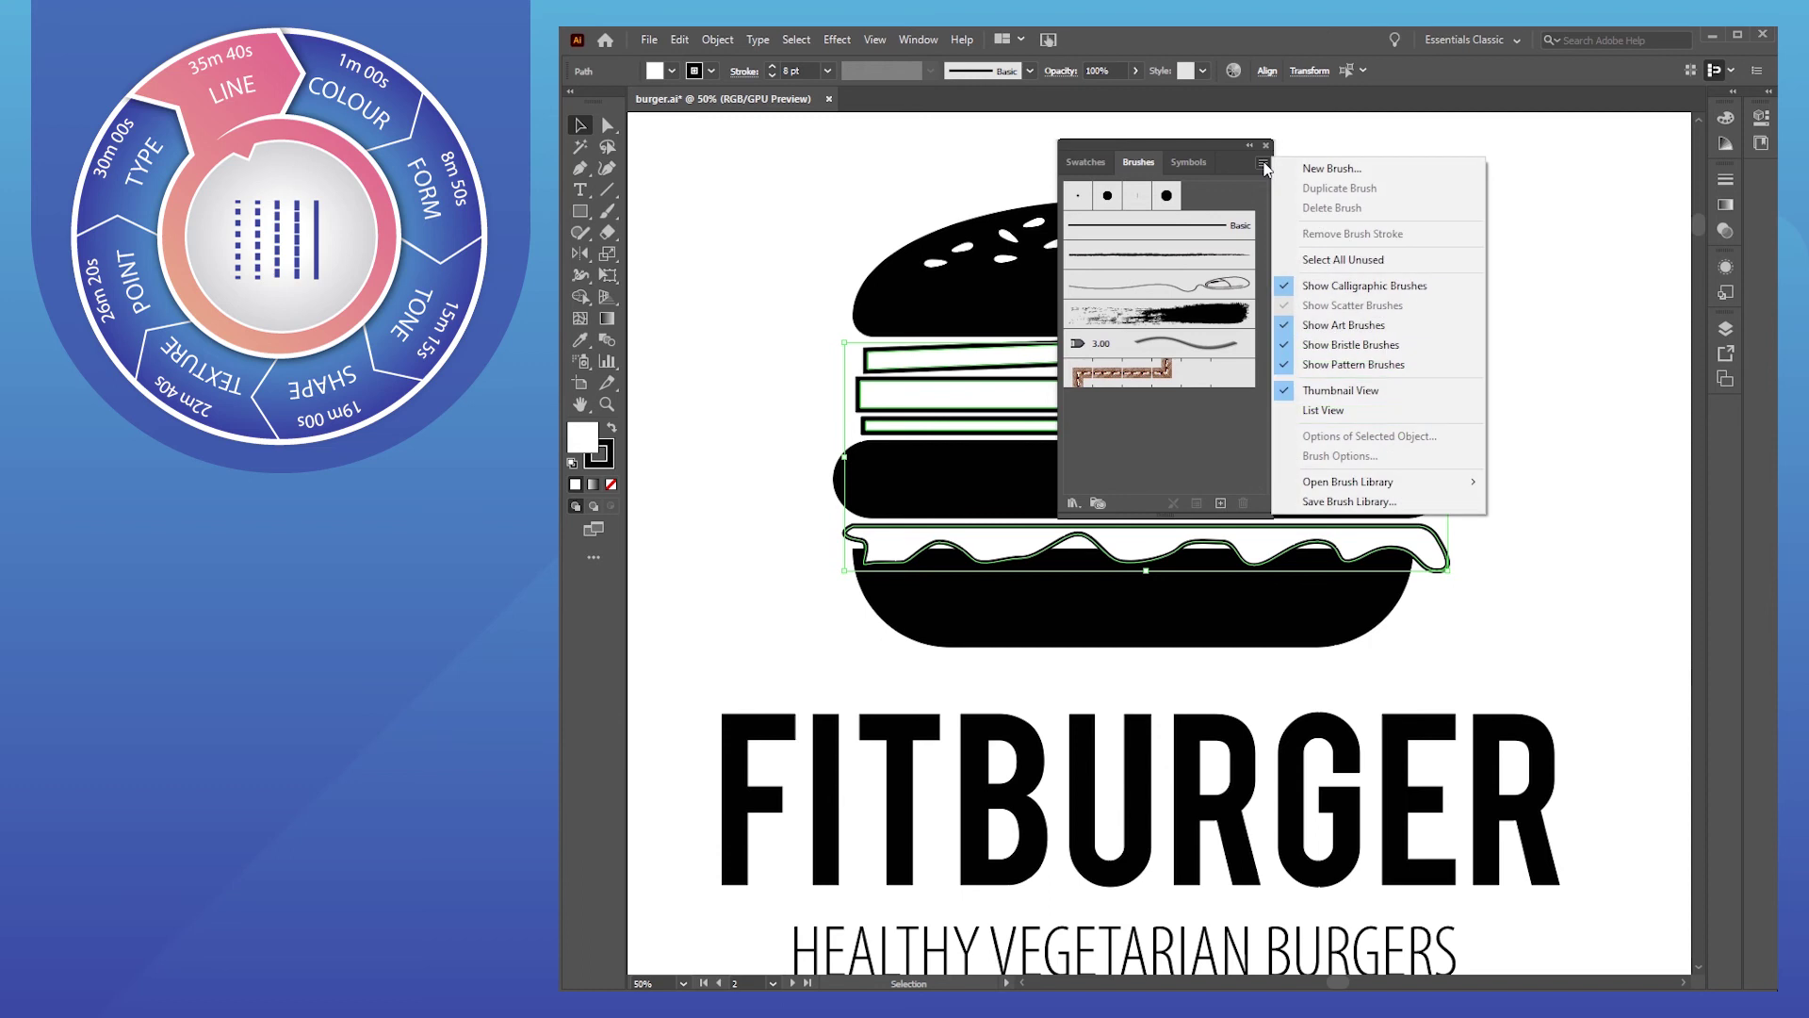
{"action": "mouse_move", "coordinate": [1360, 488]}
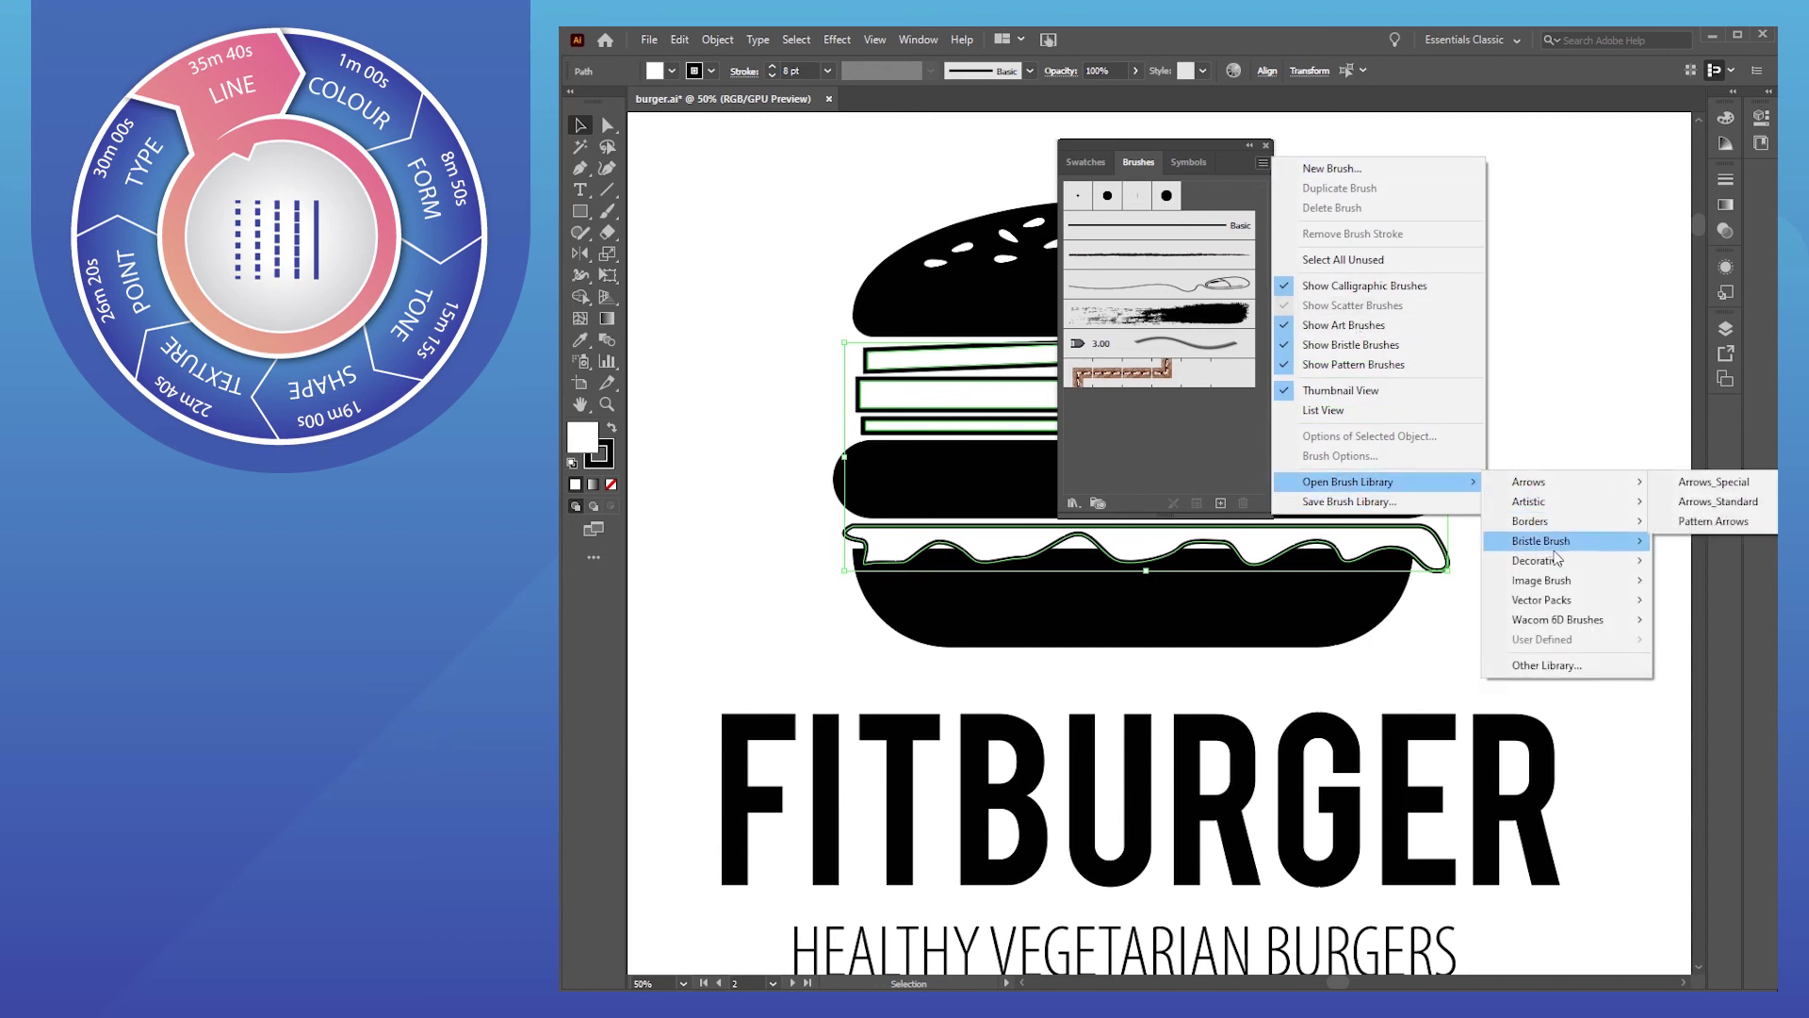
{"action": "mouse_move", "coordinate": [1560, 523]}
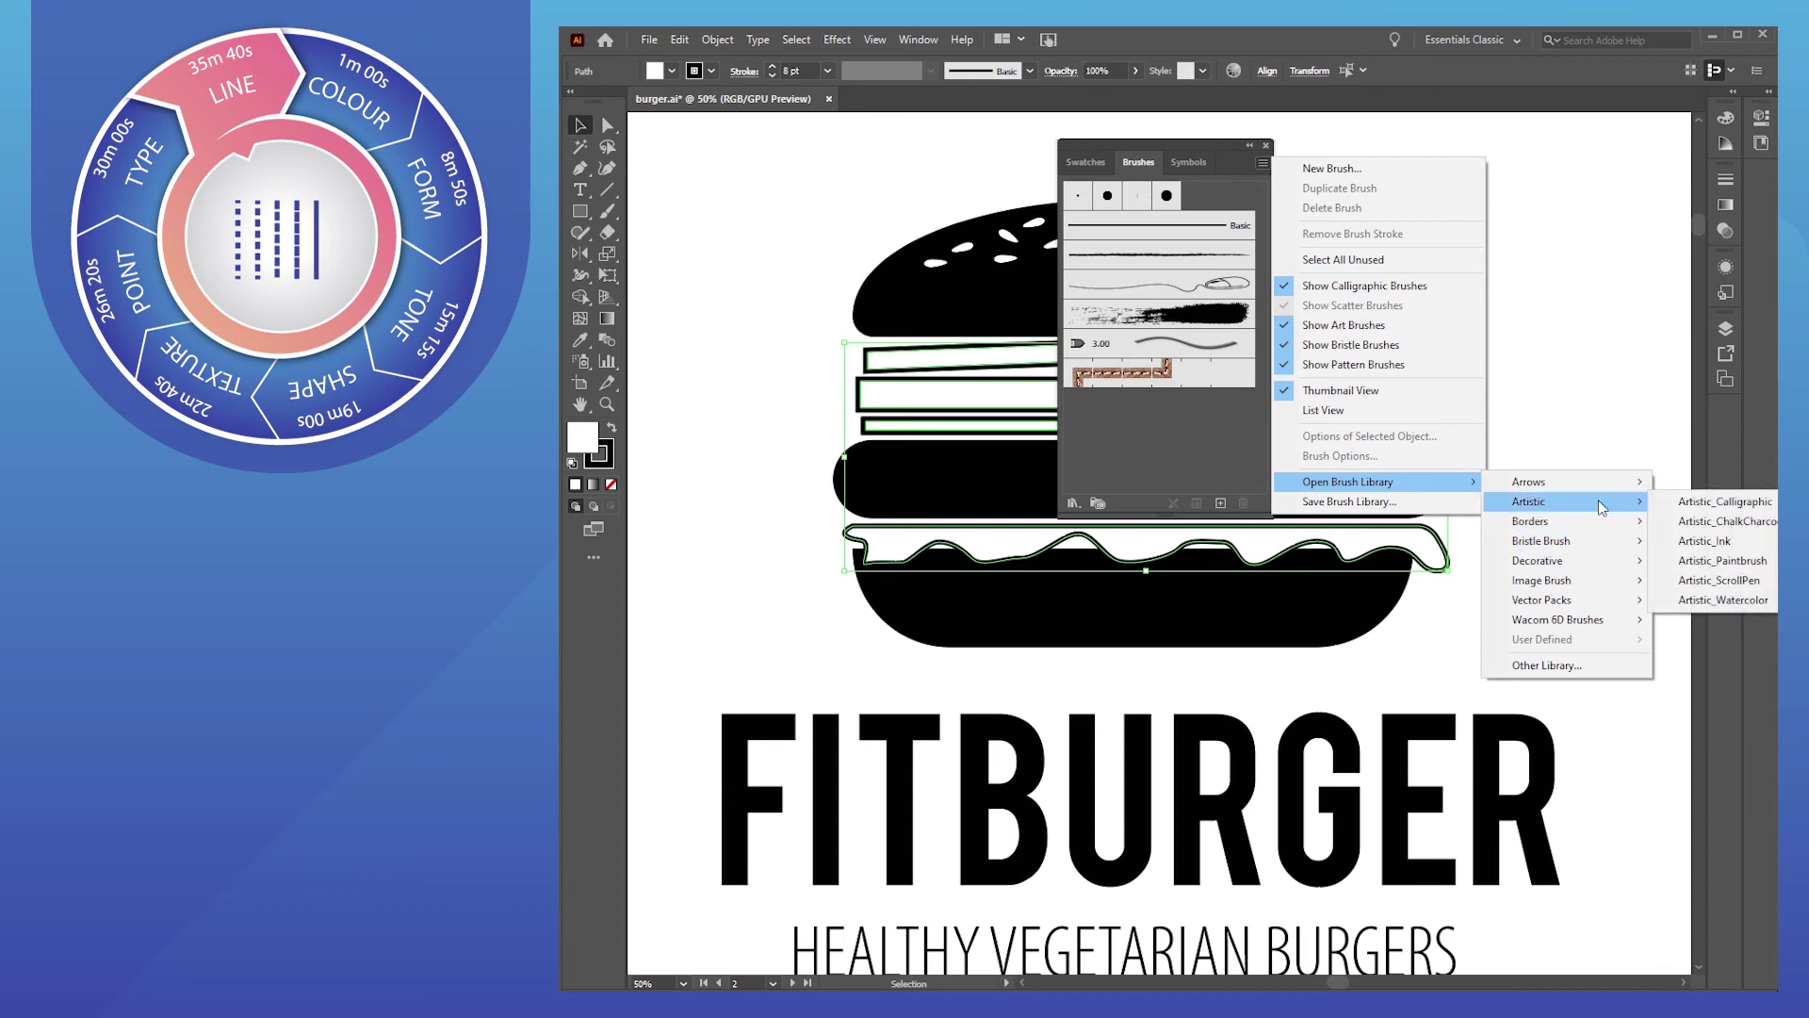
{"action": "left_click", "coordinate": [1705, 560]}
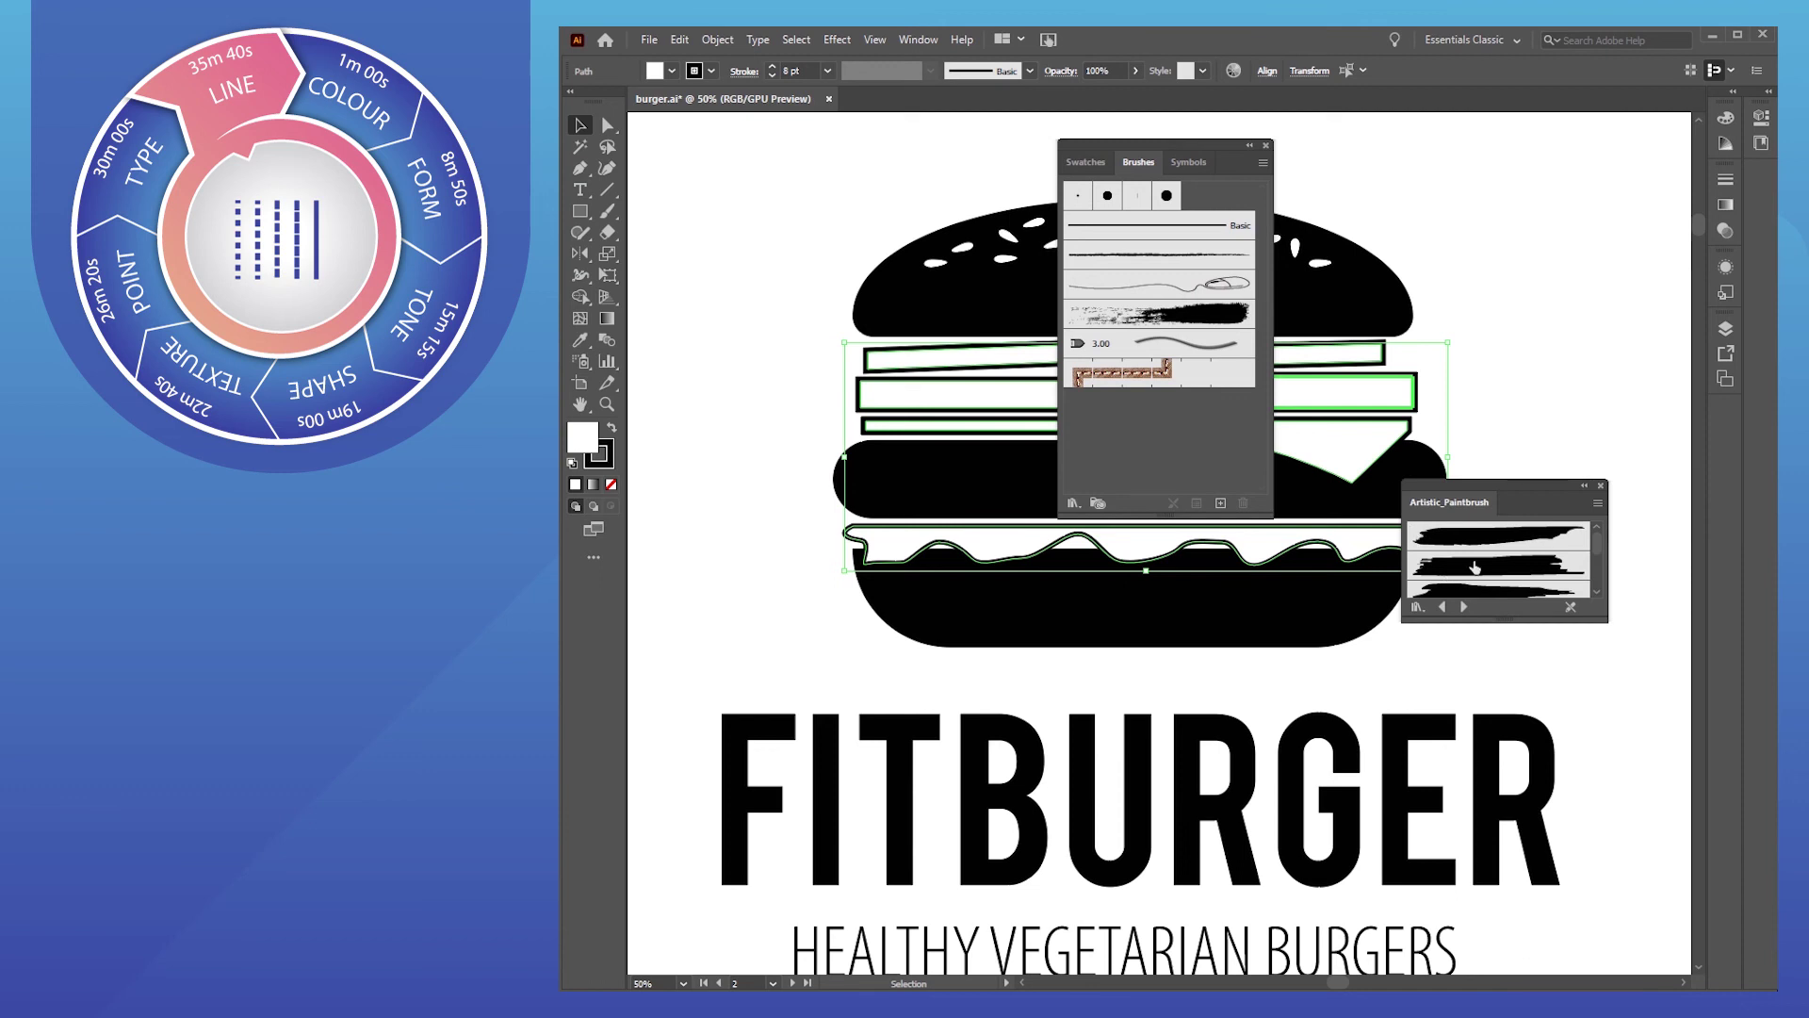
{"action": "left_click", "coordinate": [1267, 146]}
{"action": "left_click_drag", "start_coordinate": [1522, 483], "coordinate": [1570, 208]}
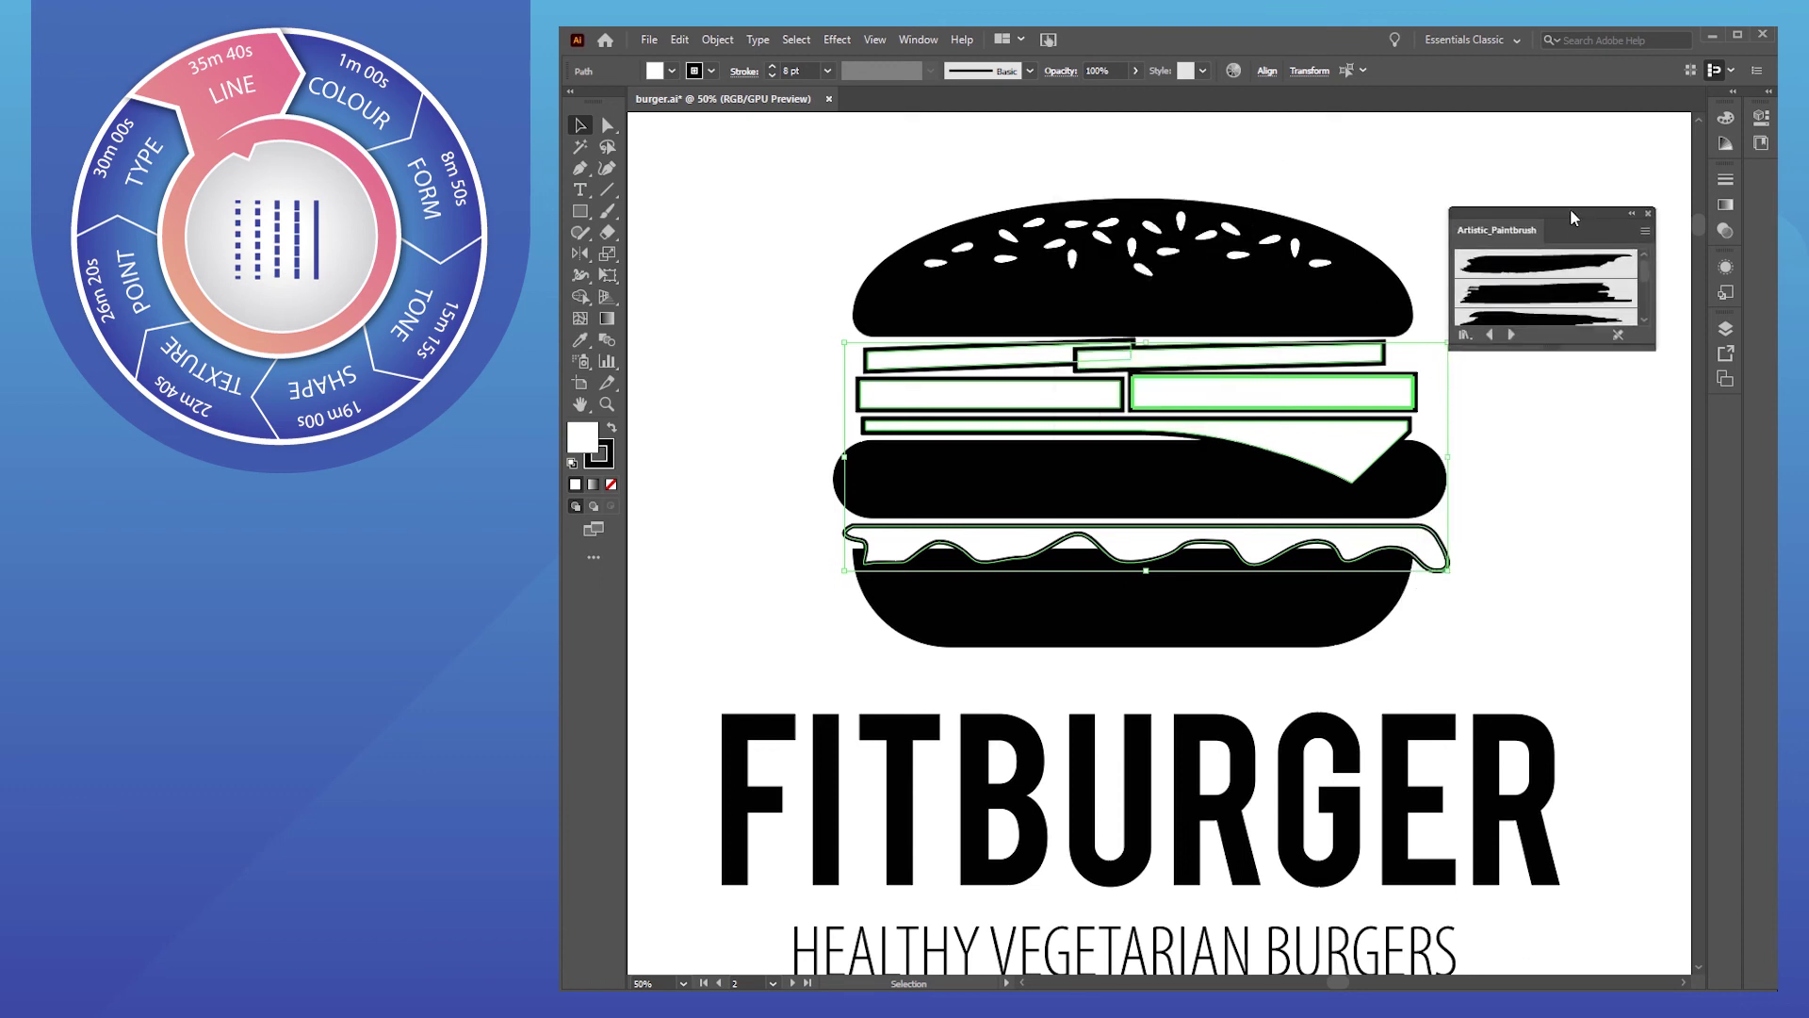
{"action": "scroll", "coordinate": [1542, 300], "scroll_direction": "down", "scroll_amount": 1}
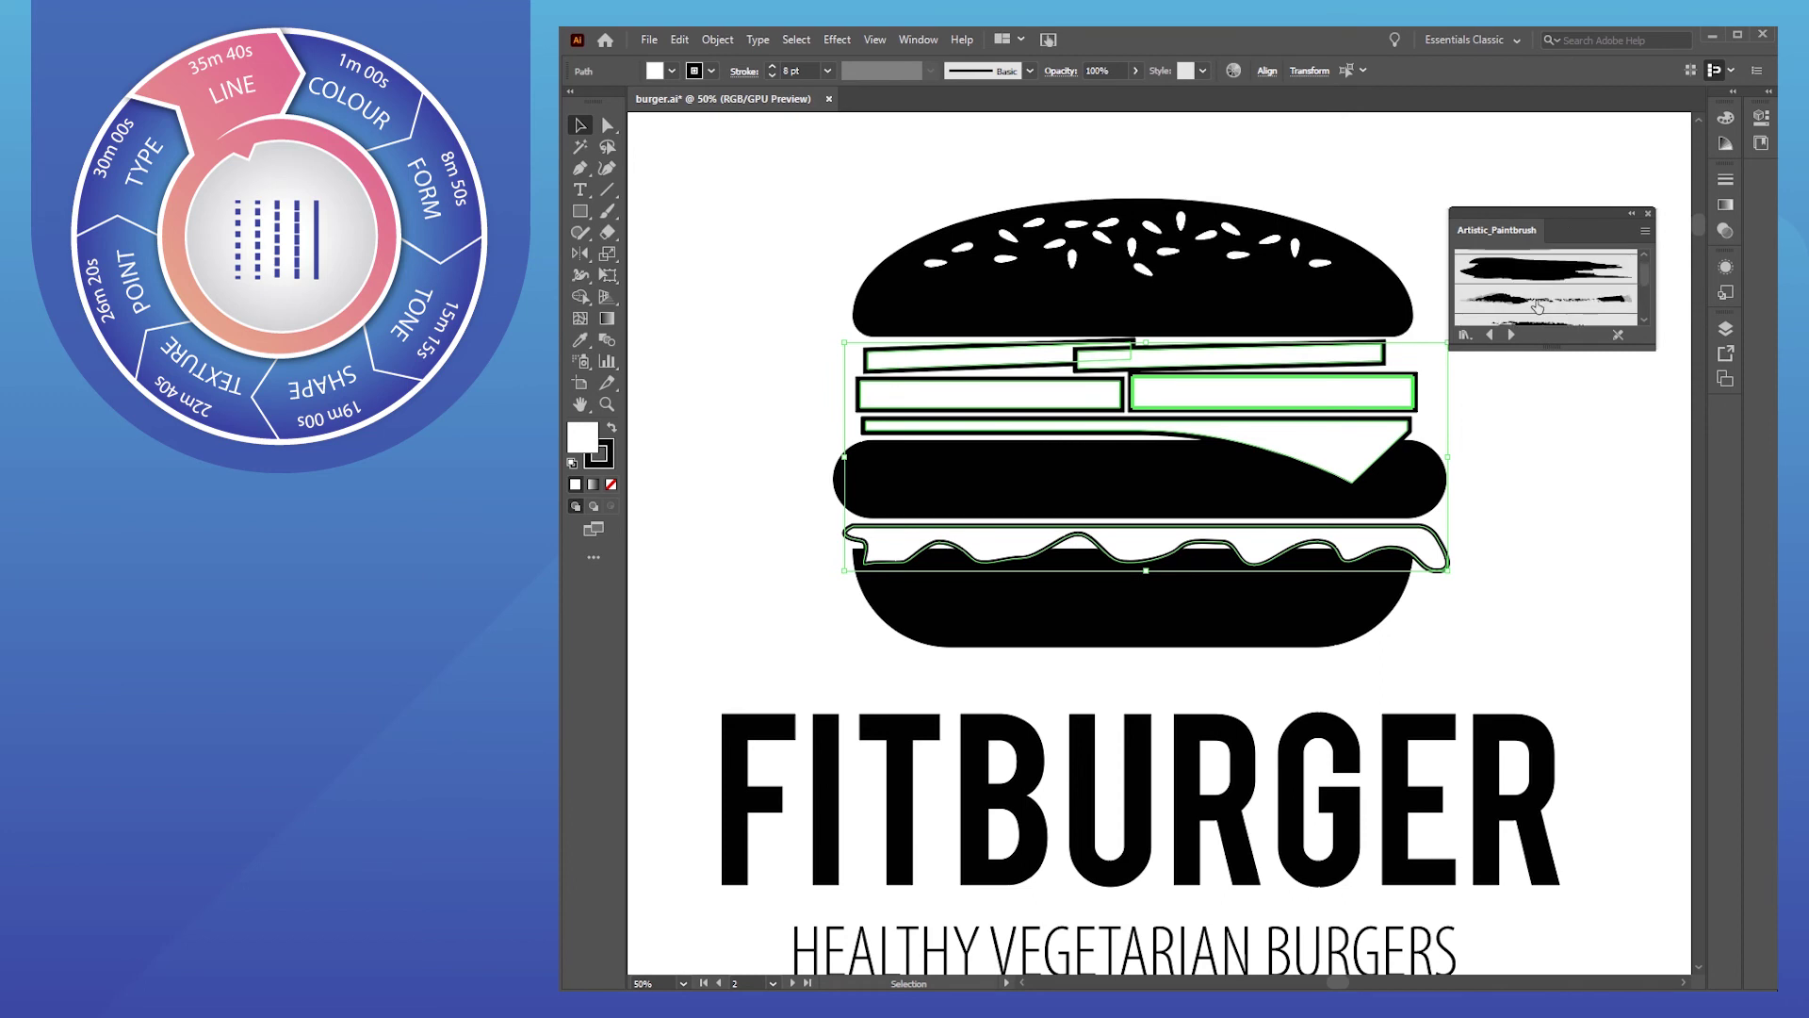
Apply Dry Brush 1 to the selected fillings and deselect to preview the rough outlines
{"action": "left_click", "coordinate": [1523, 299]}
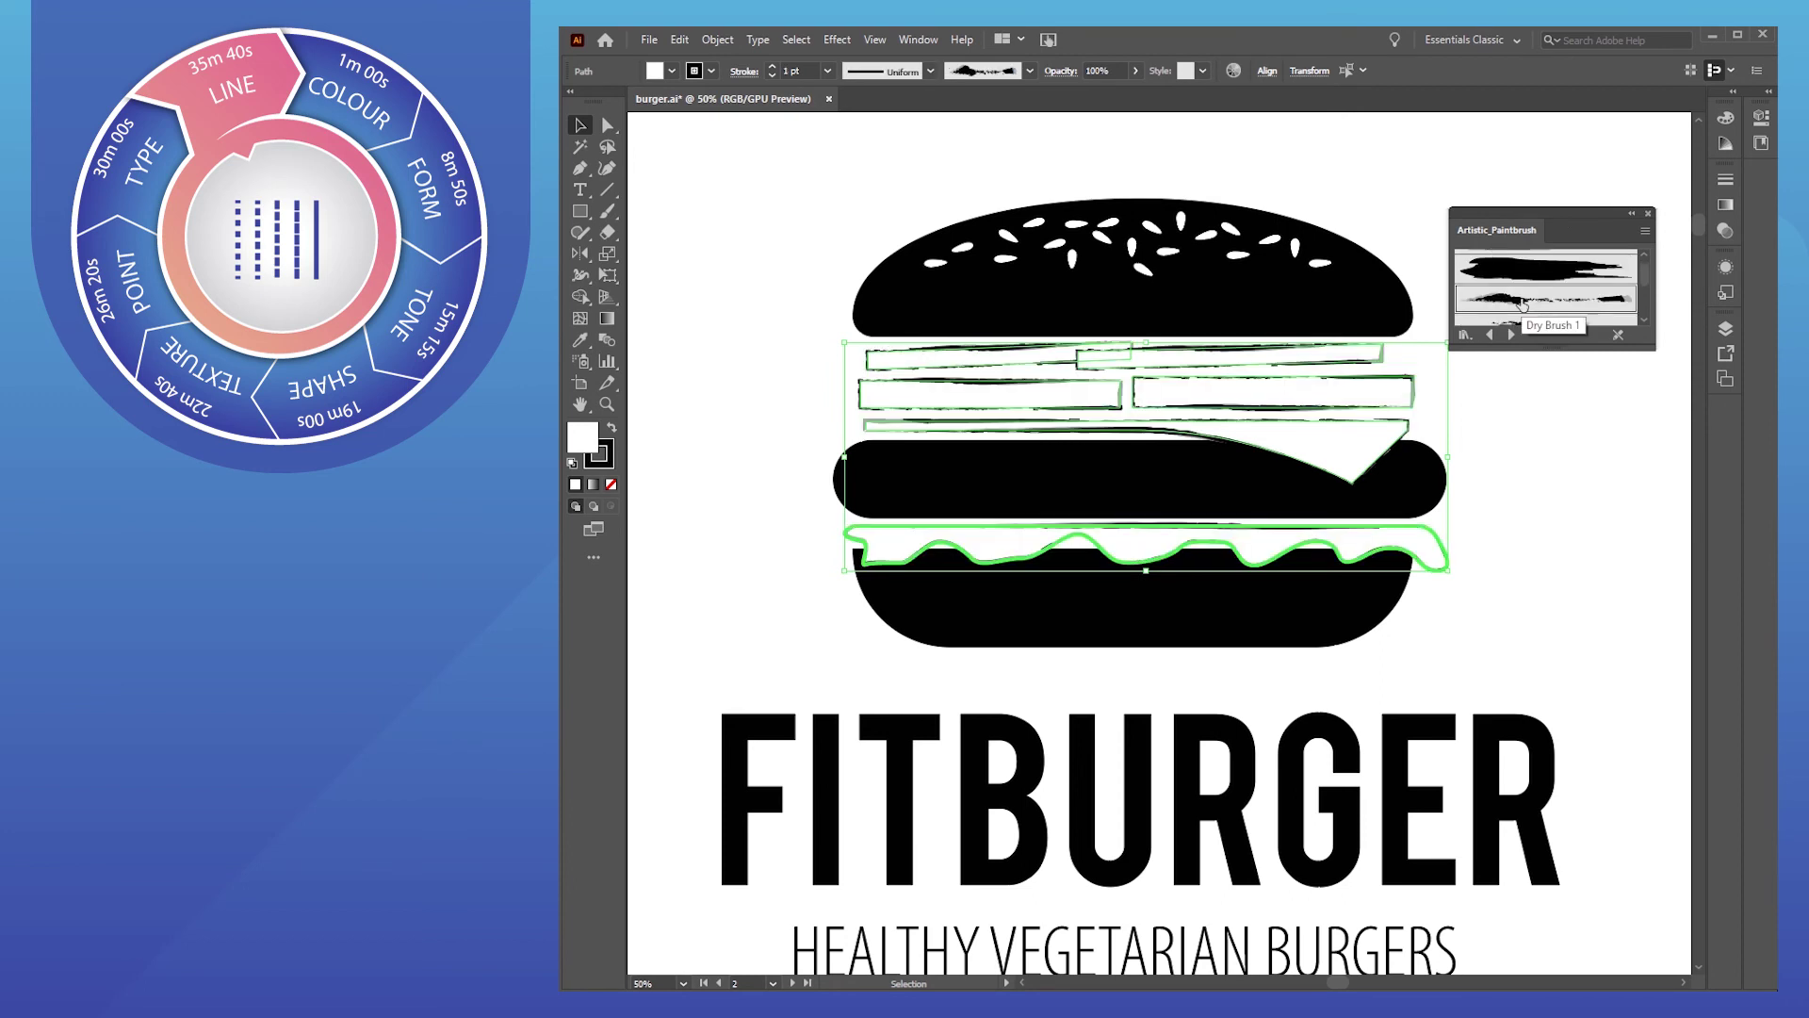
{"action": "left_click", "coordinate": [713, 188]}
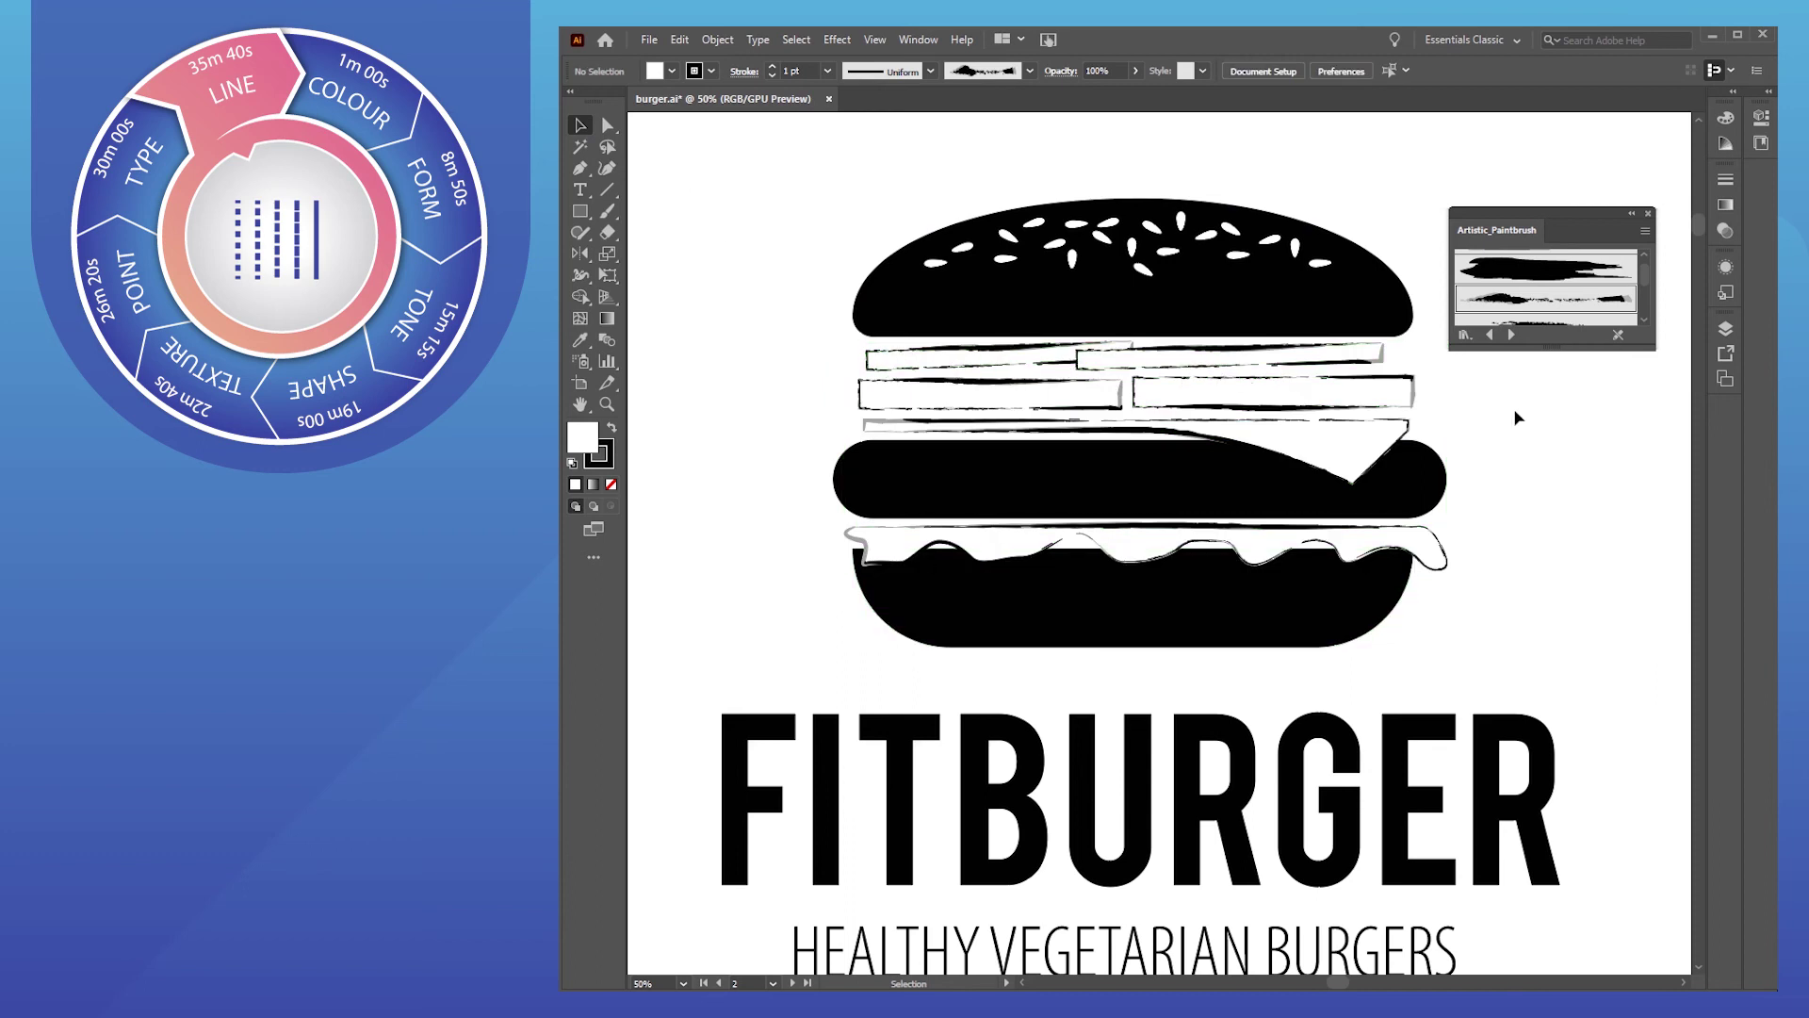
{"action": "key", "text": "space"}
{"action": "left_click_drag", "start_coordinate": [1097, 542], "coordinate": [1103, 474]}
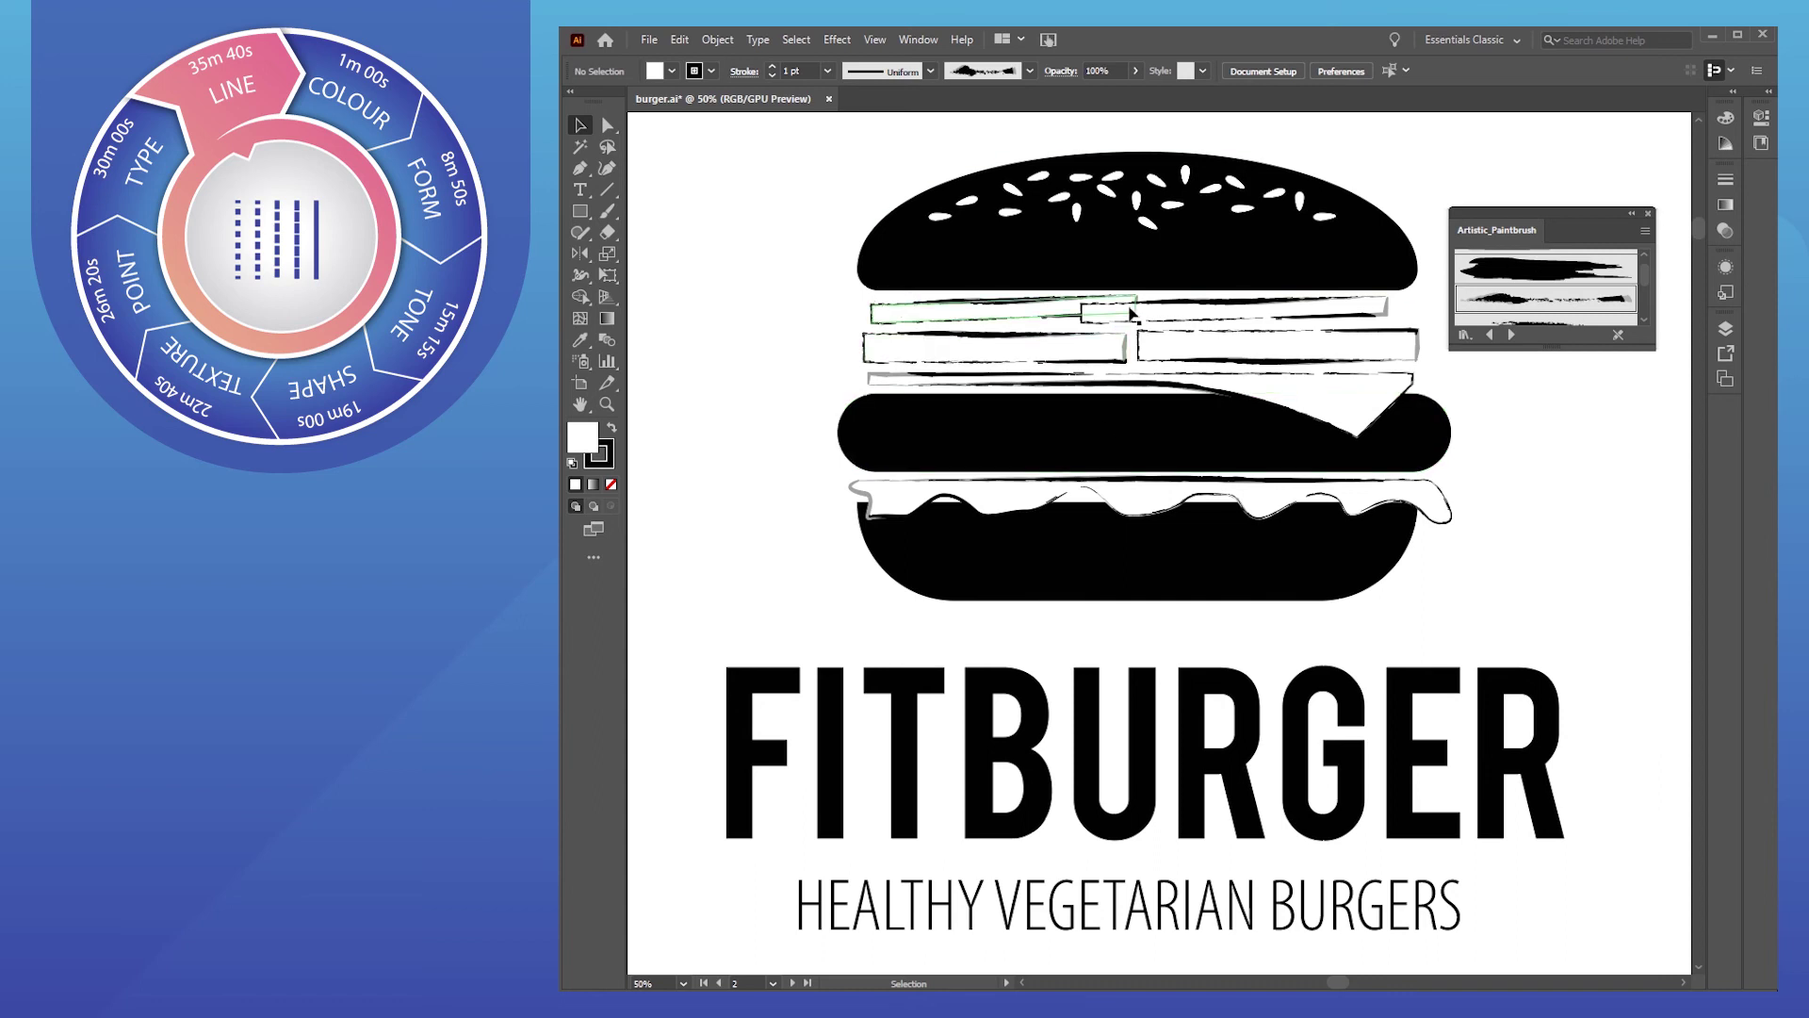
Reselect strips, cheese and lettuce, apply the top paintbrush stroke at 1.5 pt weight
{"action": "left_click_drag", "start_coordinate": [778, 306], "coordinate": [1310, 419]}
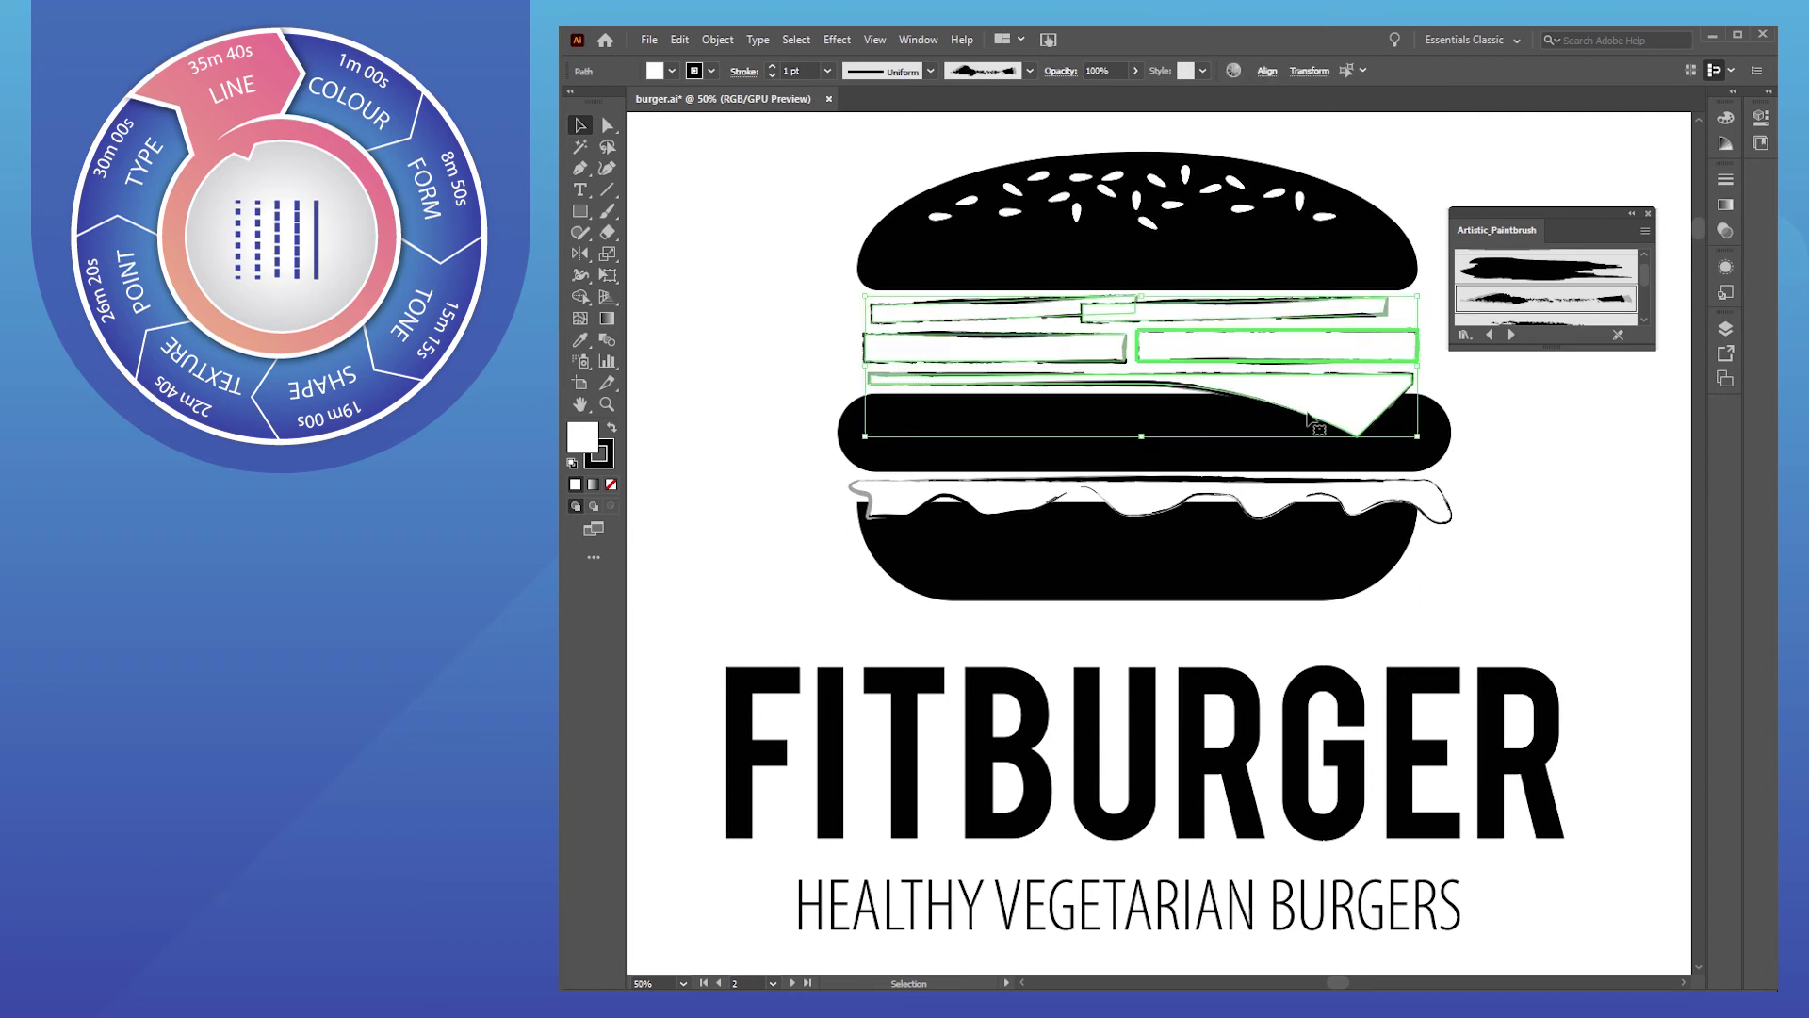
{"action": "left_click", "coordinate": [1159, 482], "text": "shift"}
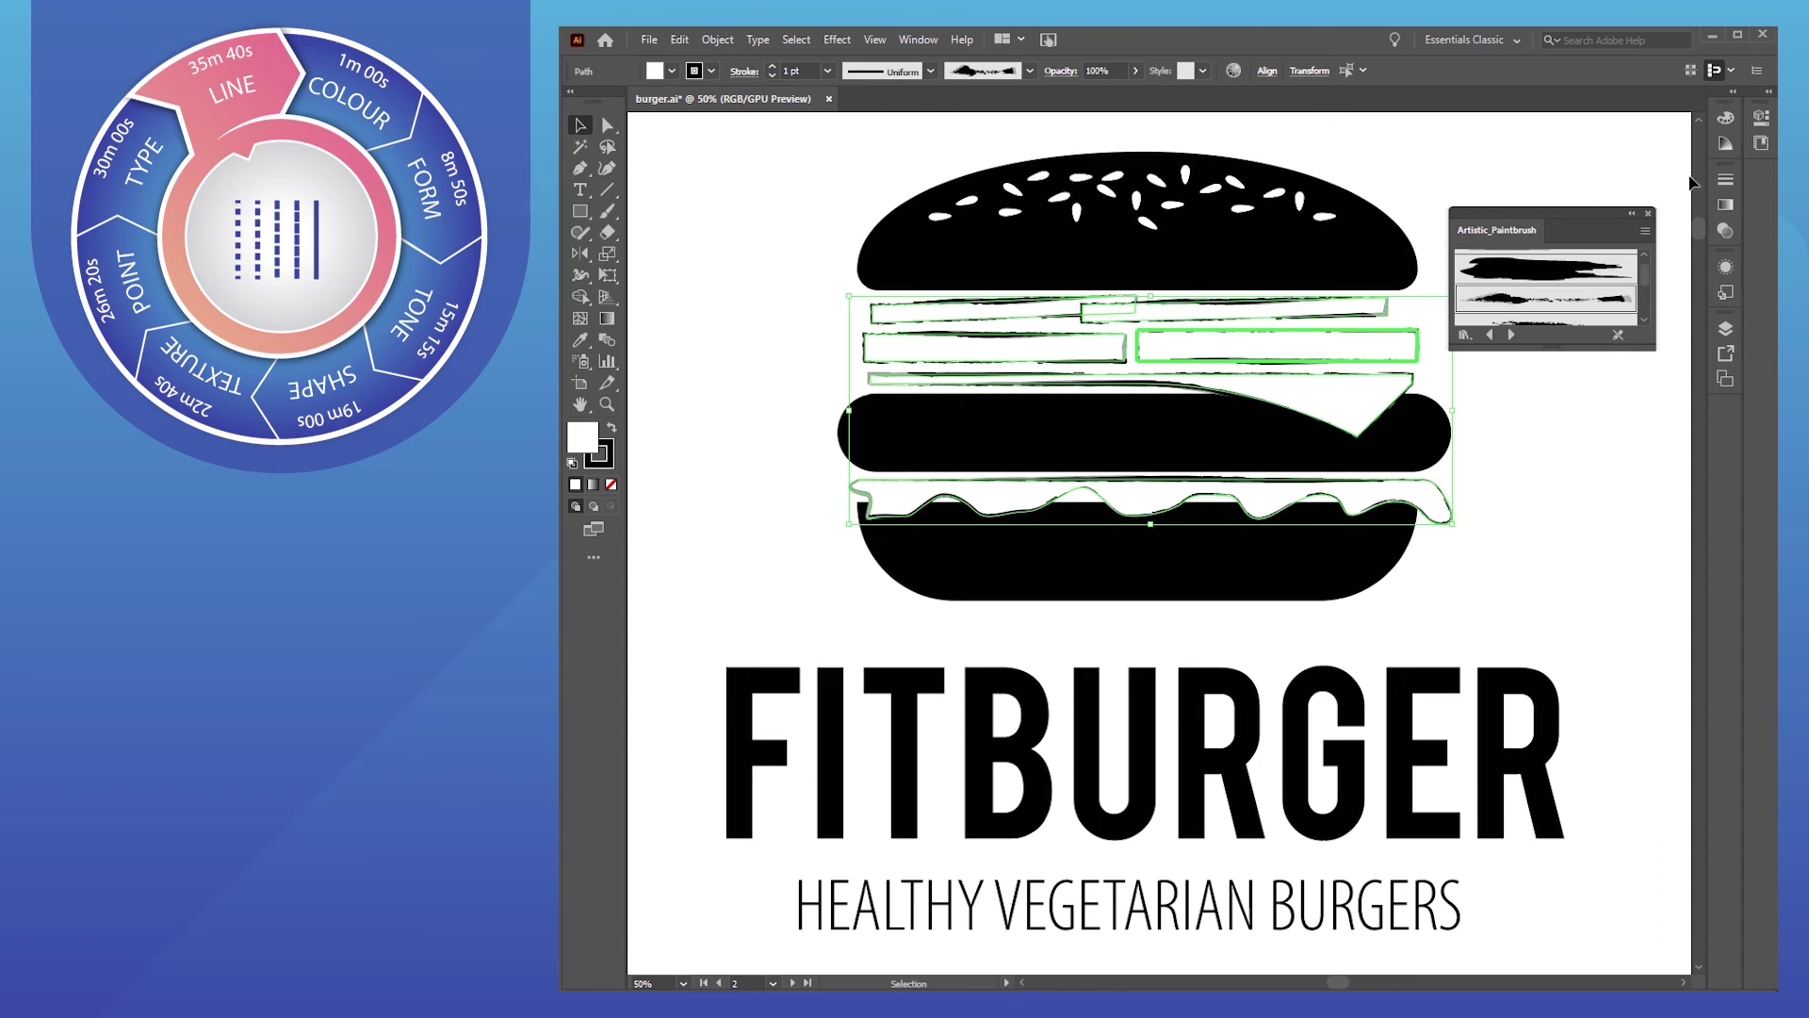
{"action": "scroll", "coordinate": [1550, 283], "scroll_direction": "down", "scroll_amount": 1}
{"action": "left_click", "coordinate": [1549, 276]}
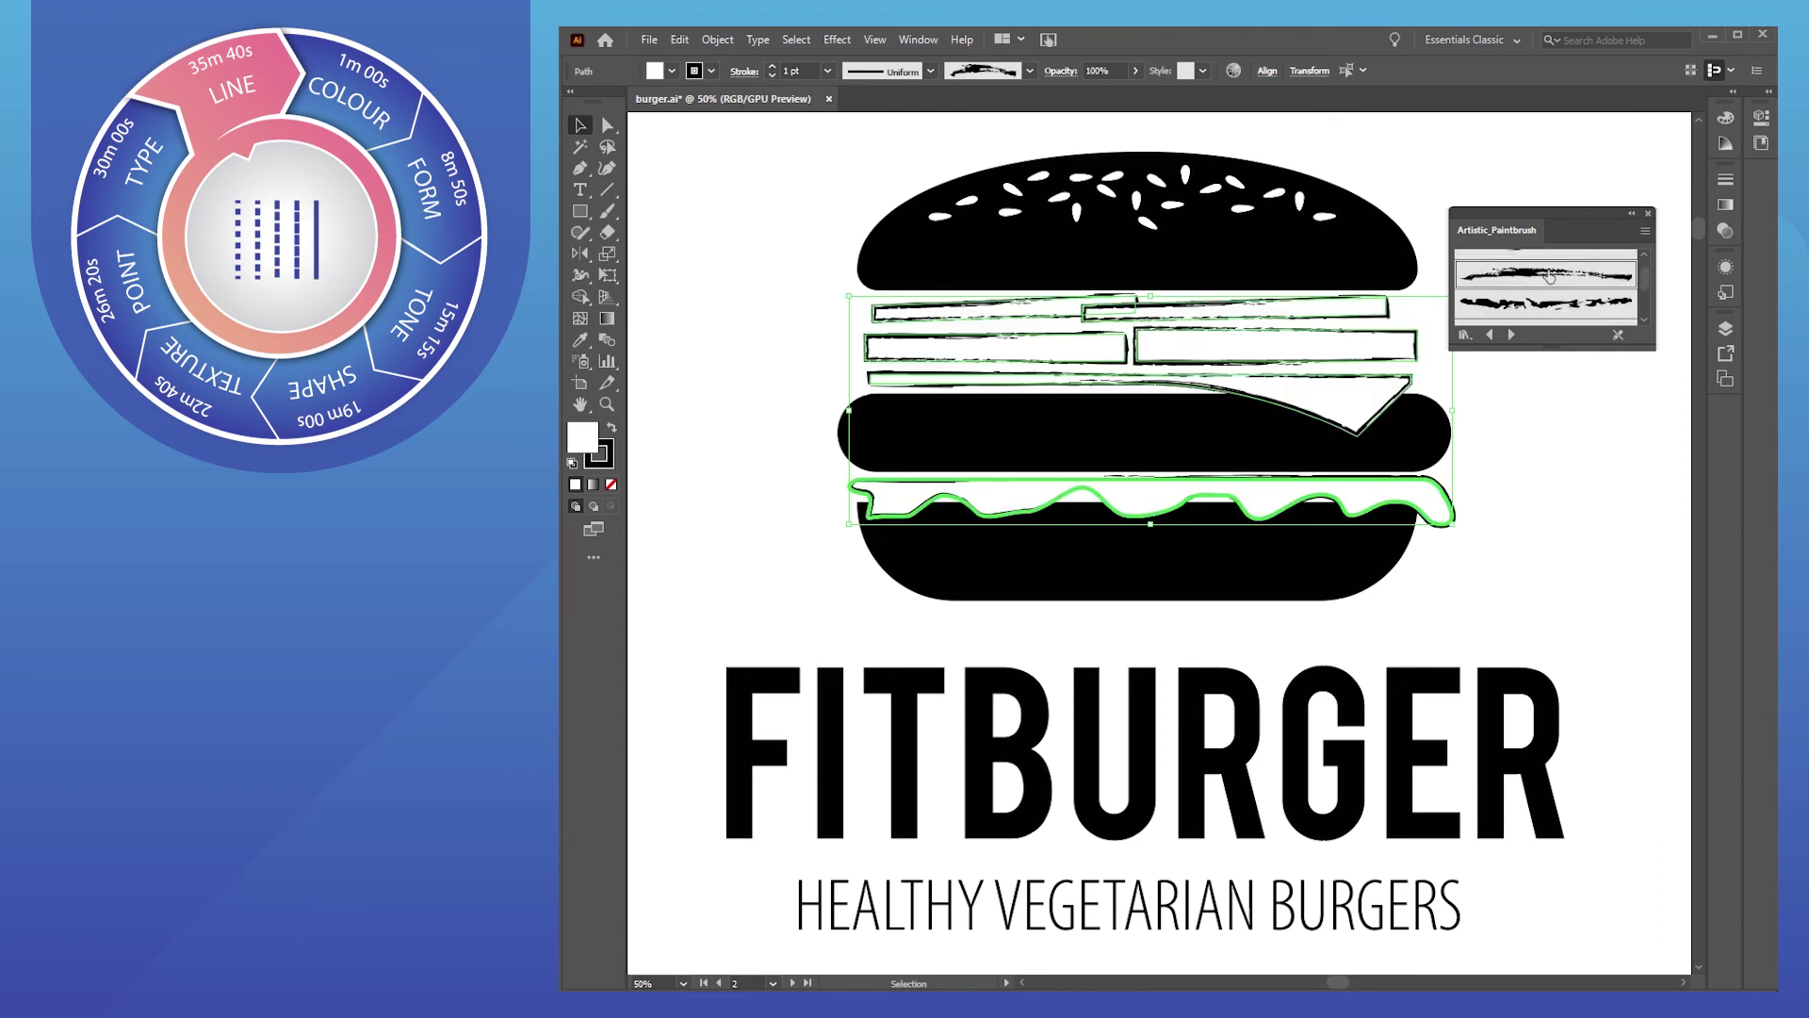
{"action": "left_click", "coordinate": [1725, 179]}
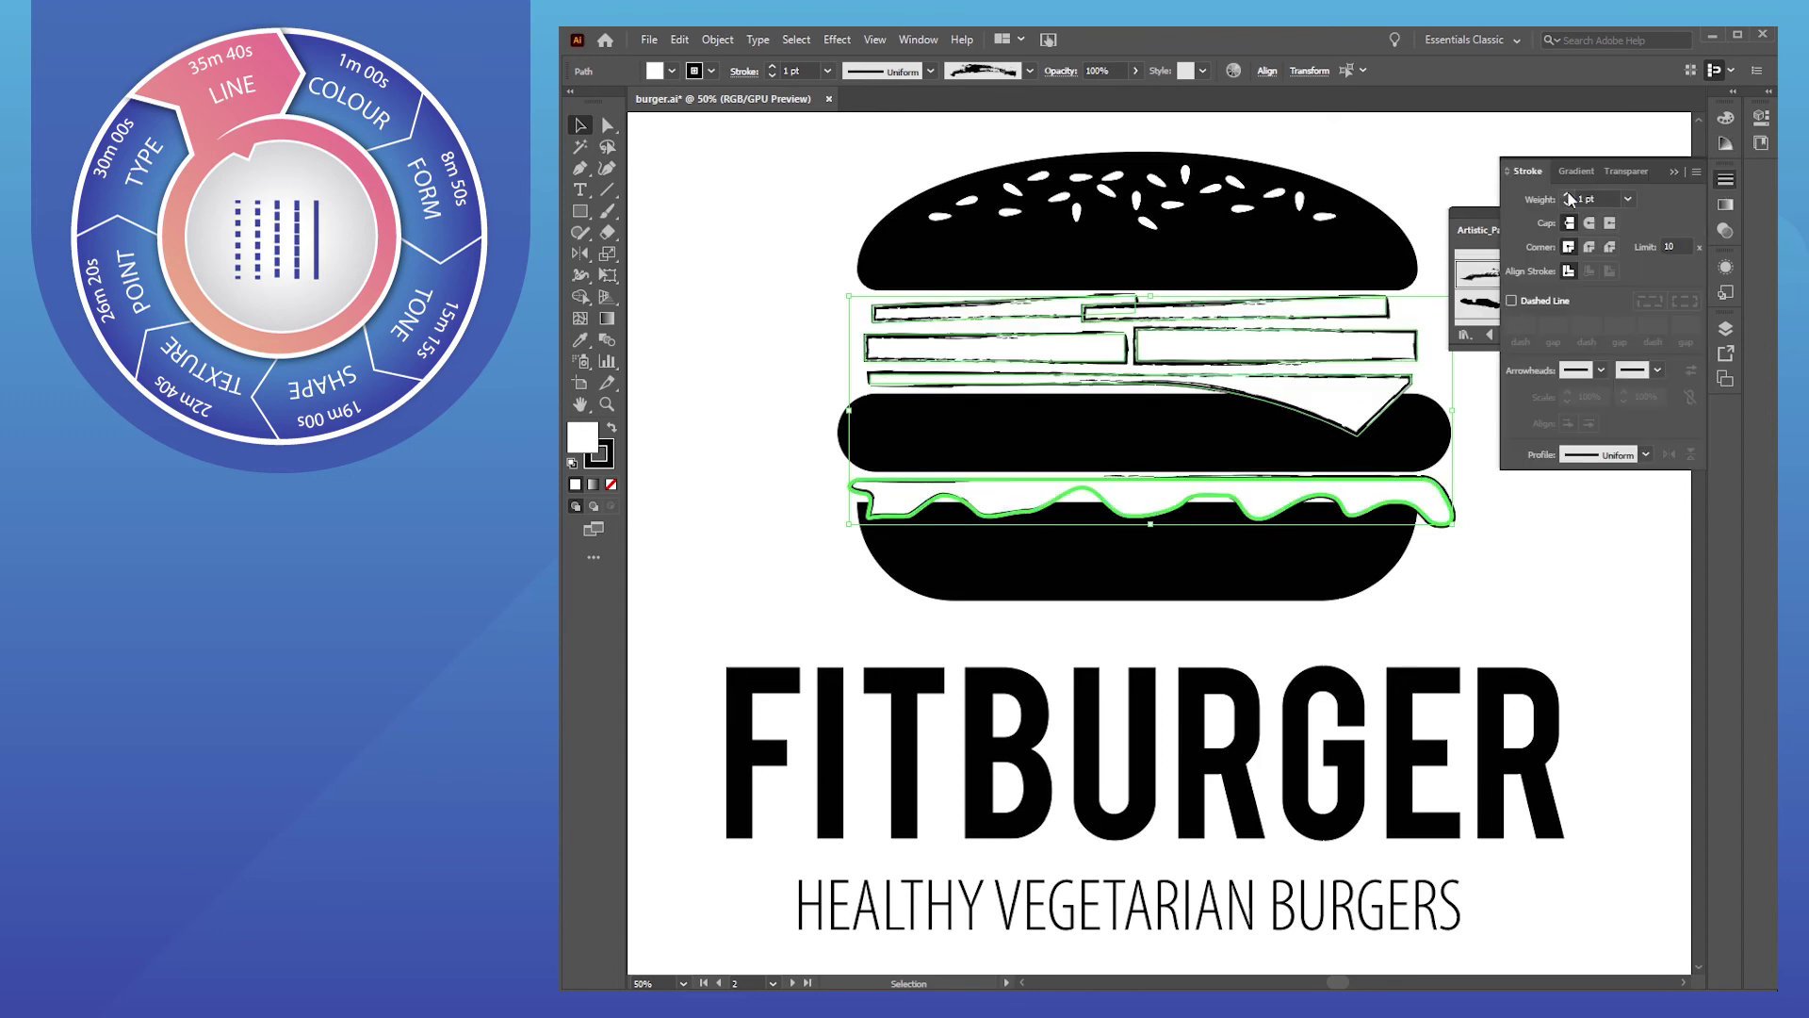
{"action": "left_click", "coordinate": [1568, 196]}
{"action": "left_click", "coordinate": [1554, 196]}
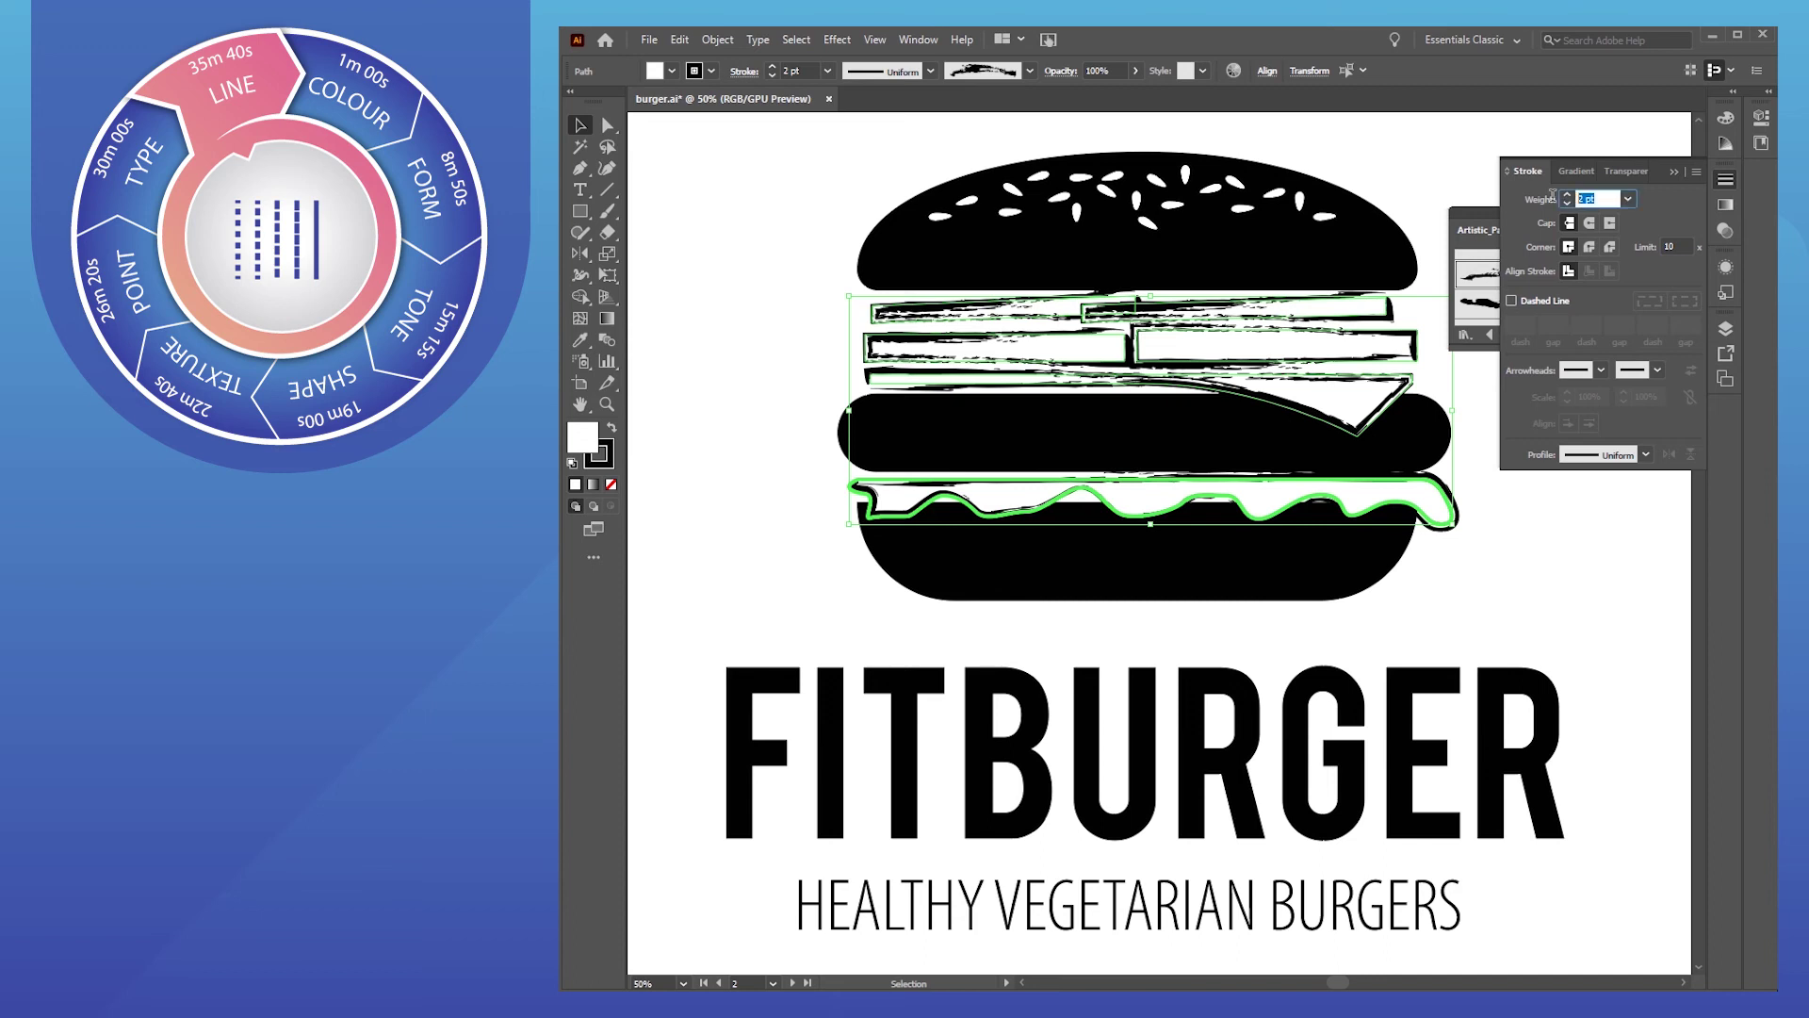
{"action": "type", "text": "1.5"}
{"action": "key", "text": "Tab"}
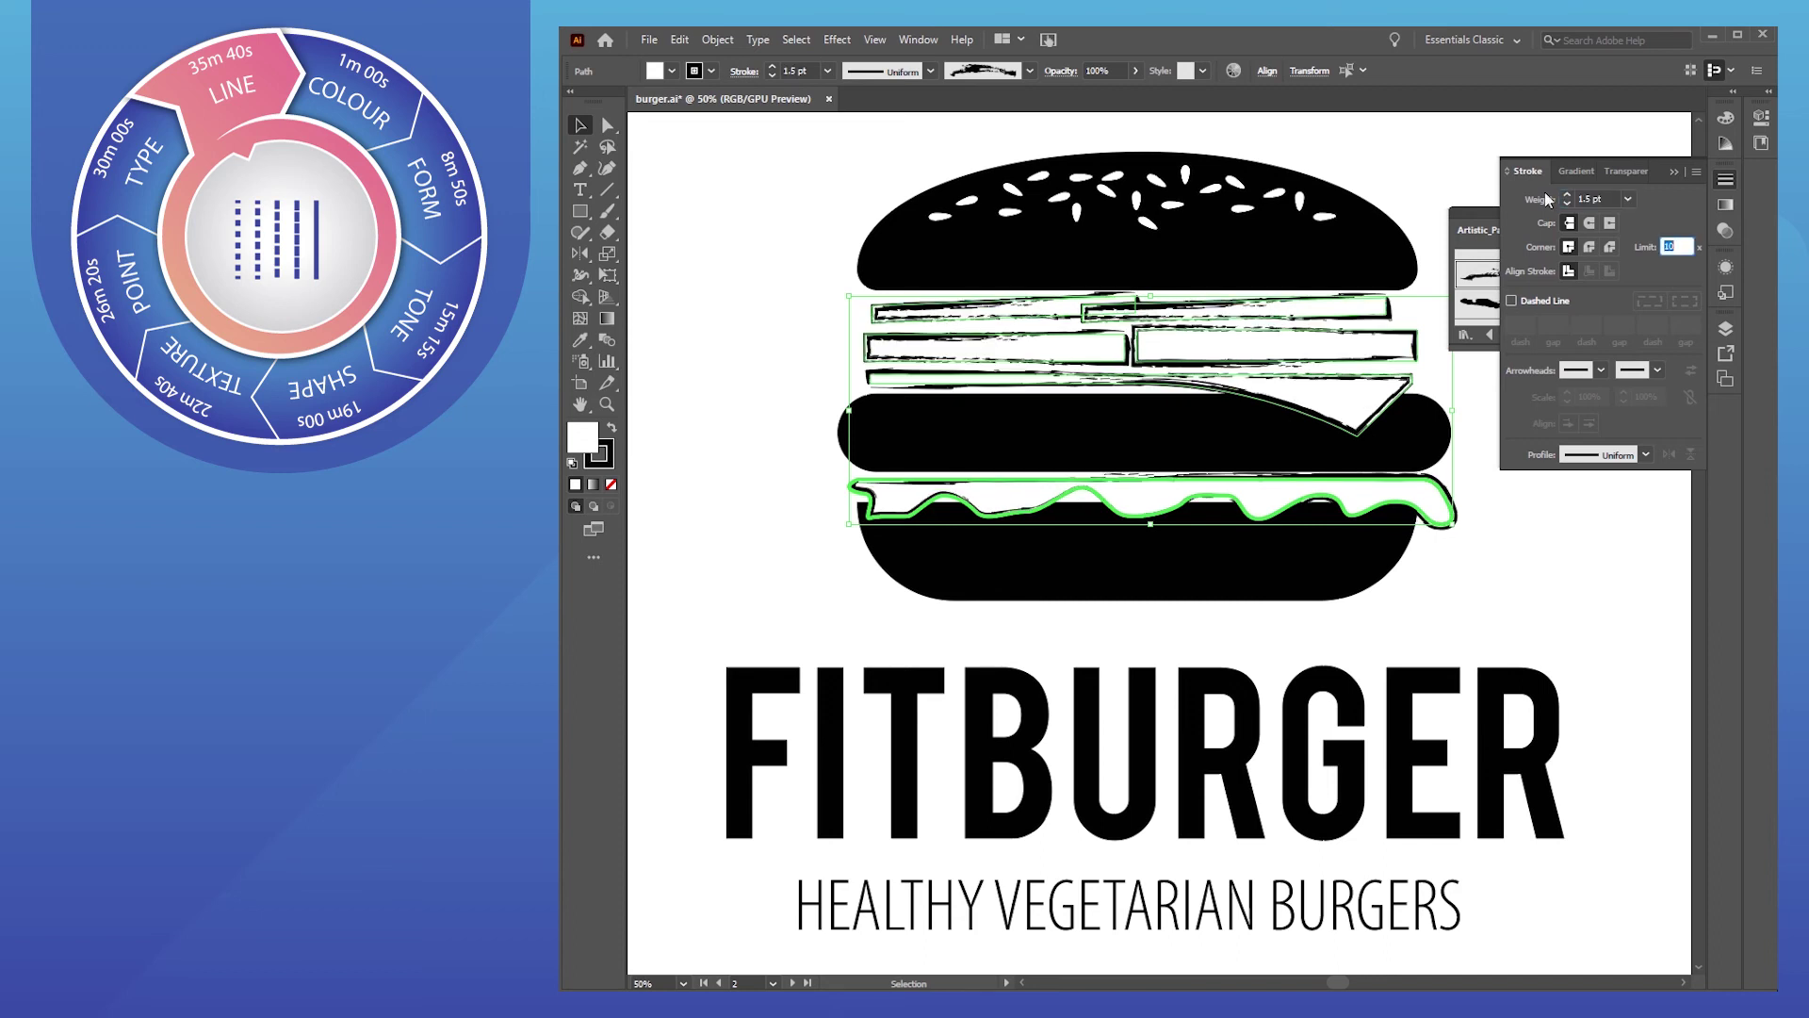
{"action": "left_click", "coordinate": [1676, 171]}
{"action": "left_click", "coordinate": [782, 249]}
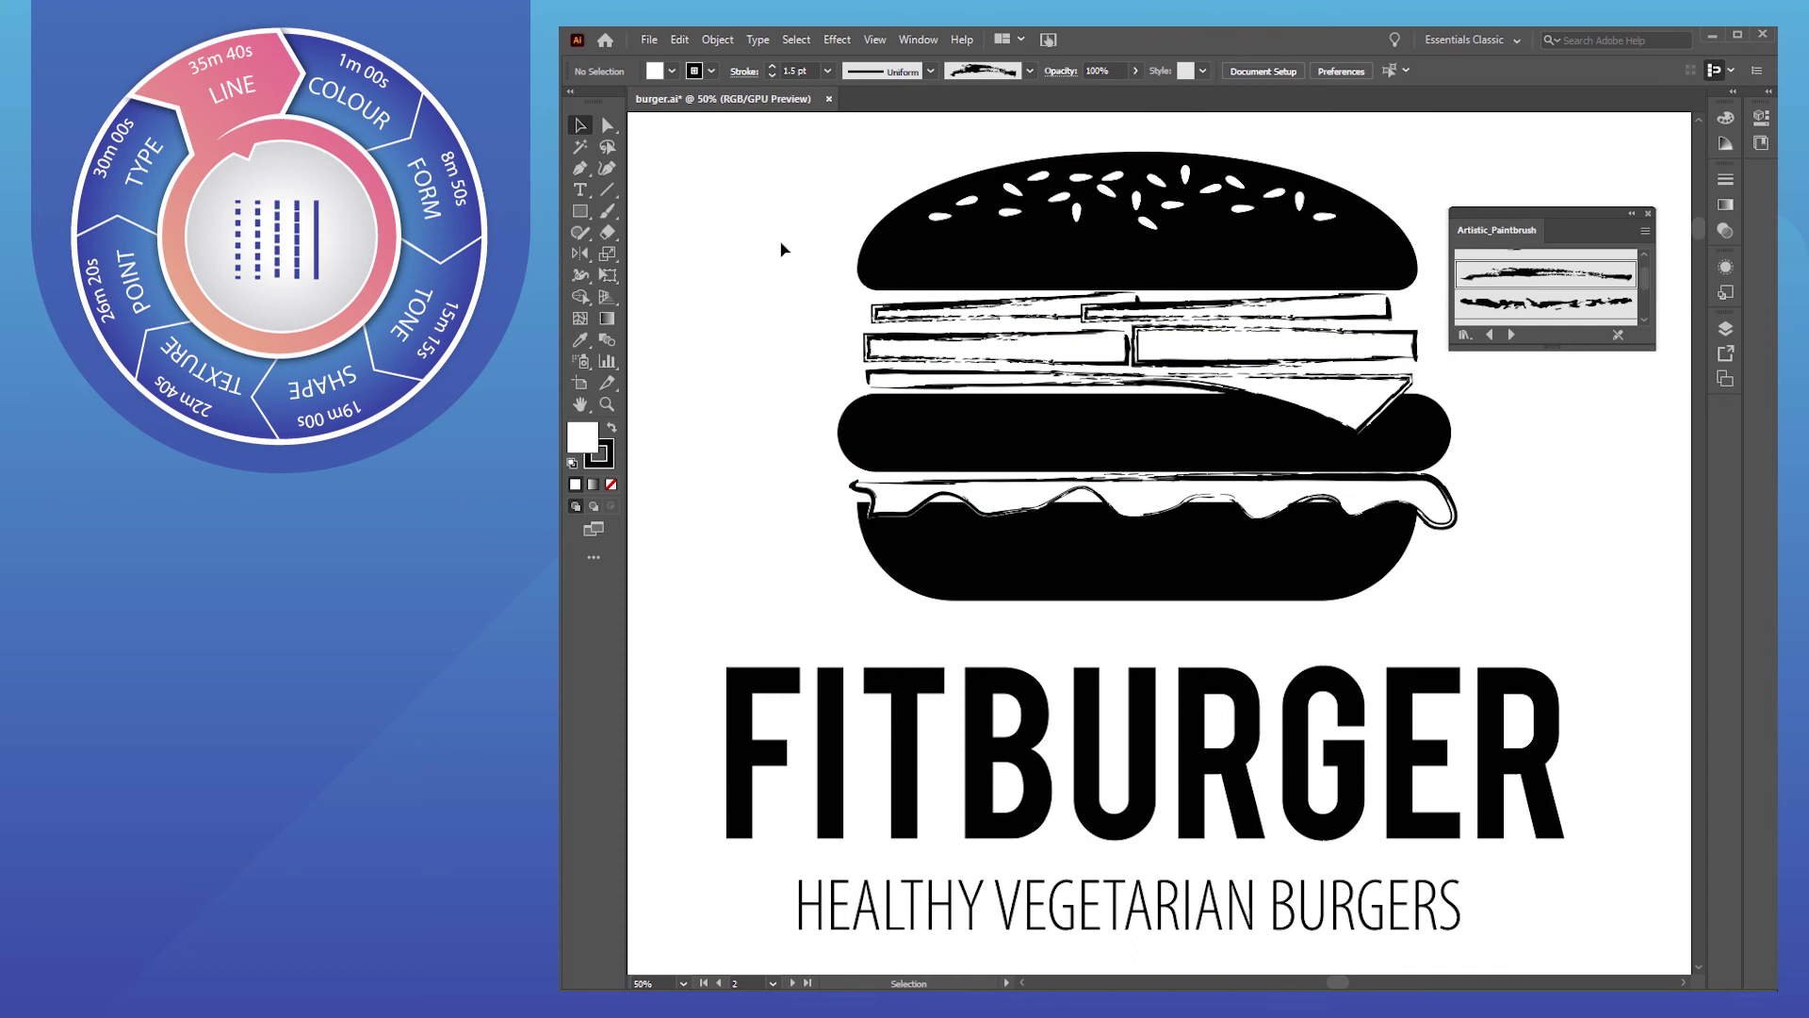
{"action": "left_click", "coordinate": [954, 425]}
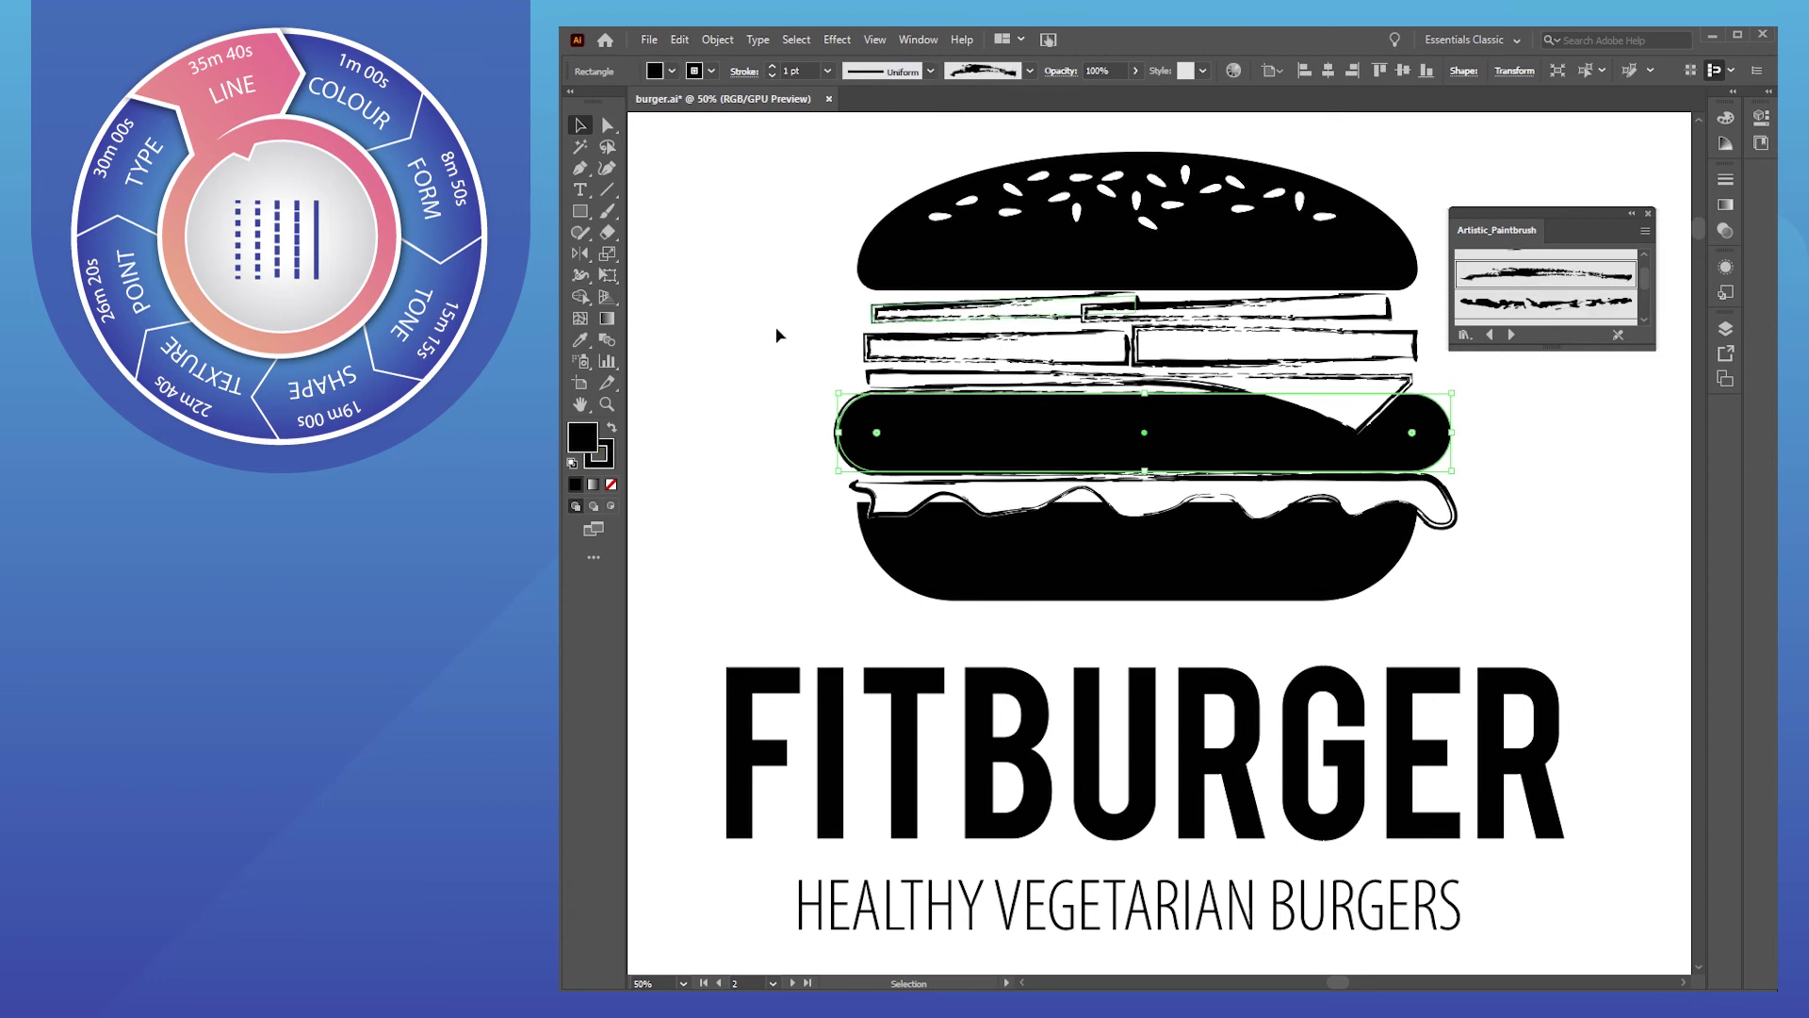
Try the rough artistic brush on the bottom bun, then select the top bun
{"action": "left_click", "coordinate": [770, 478]}
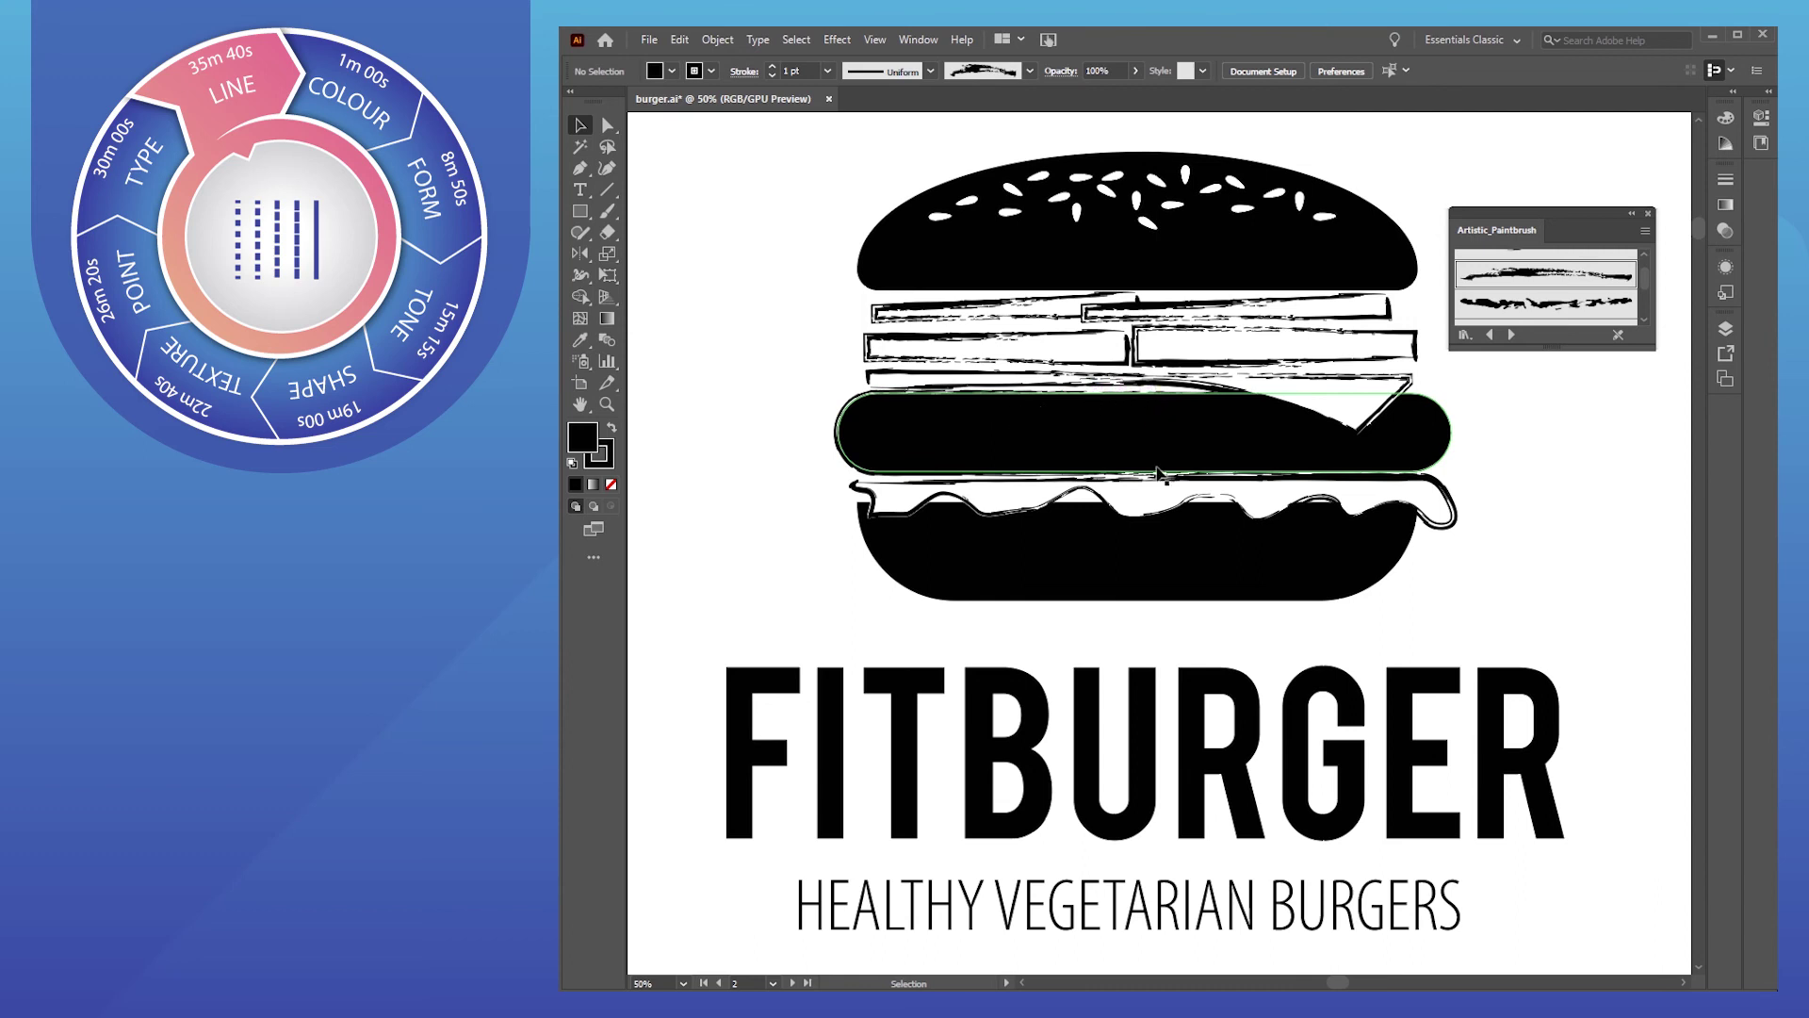
{"action": "left_click", "coordinate": [1223, 566]}
{"action": "left_click", "coordinate": [1552, 284]}
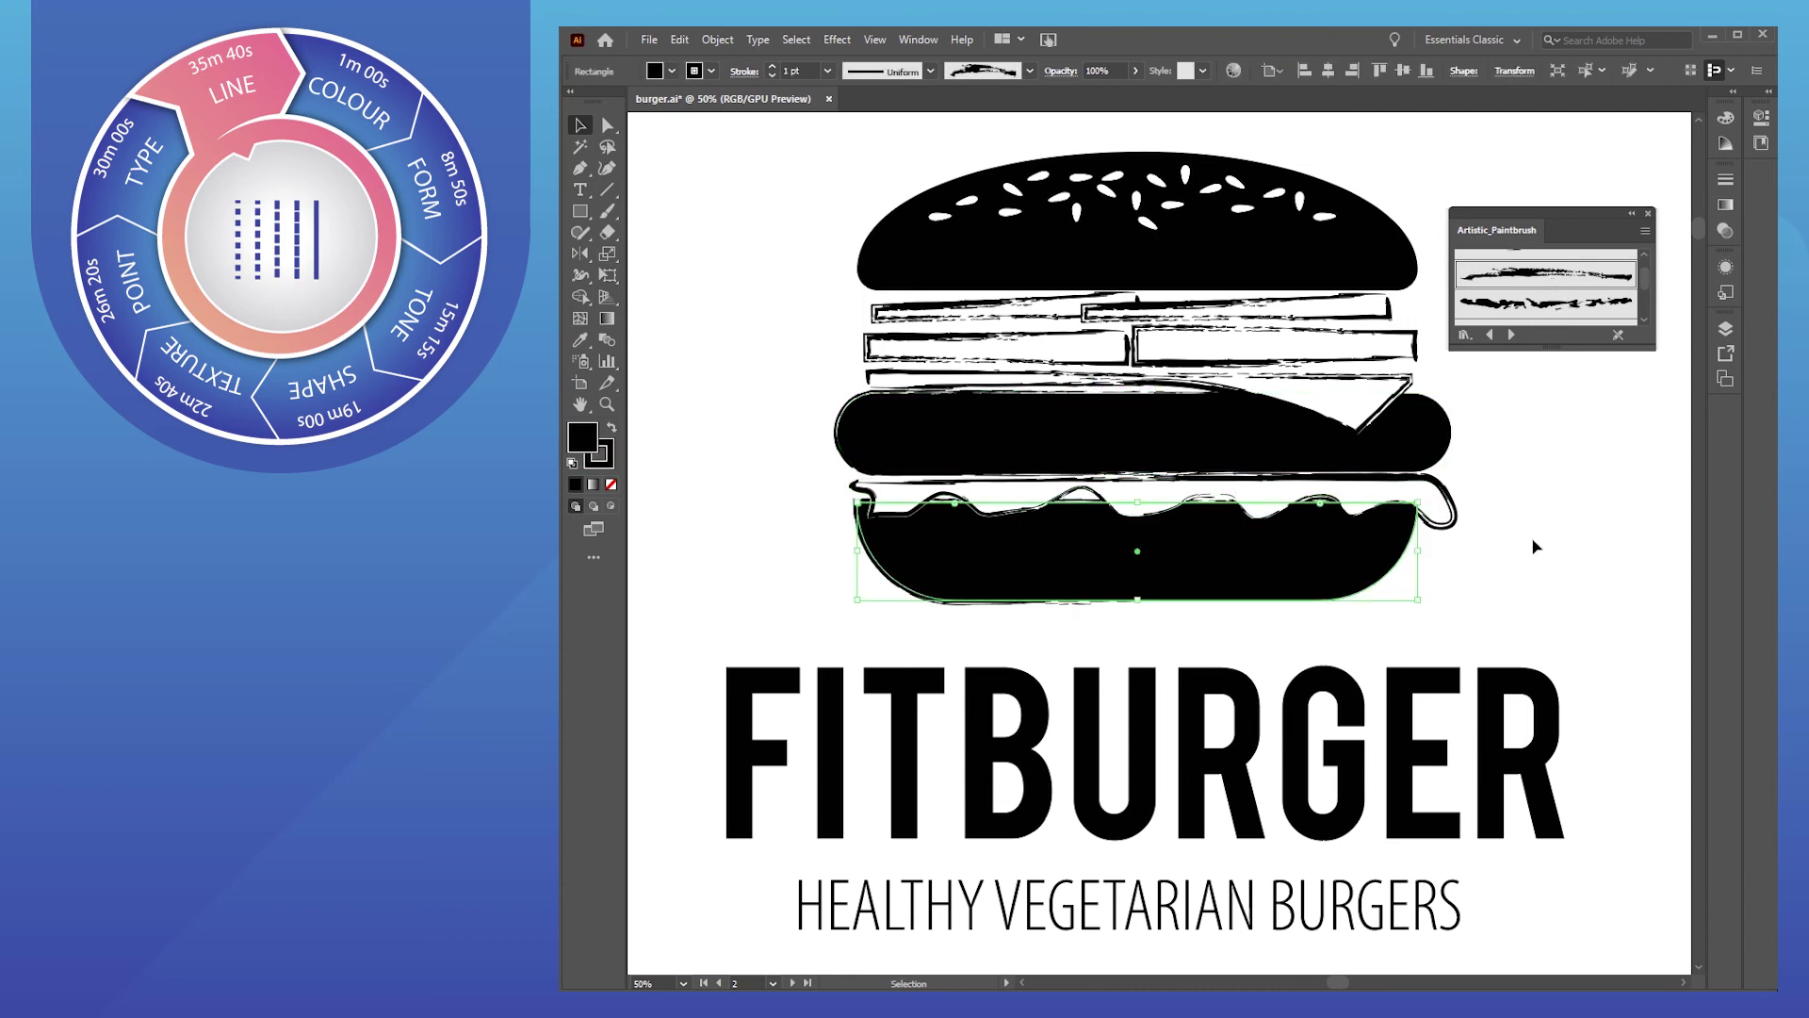
{"action": "left_click", "coordinate": [1077, 608]}
{"action": "left_click", "coordinate": [1107, 280]}
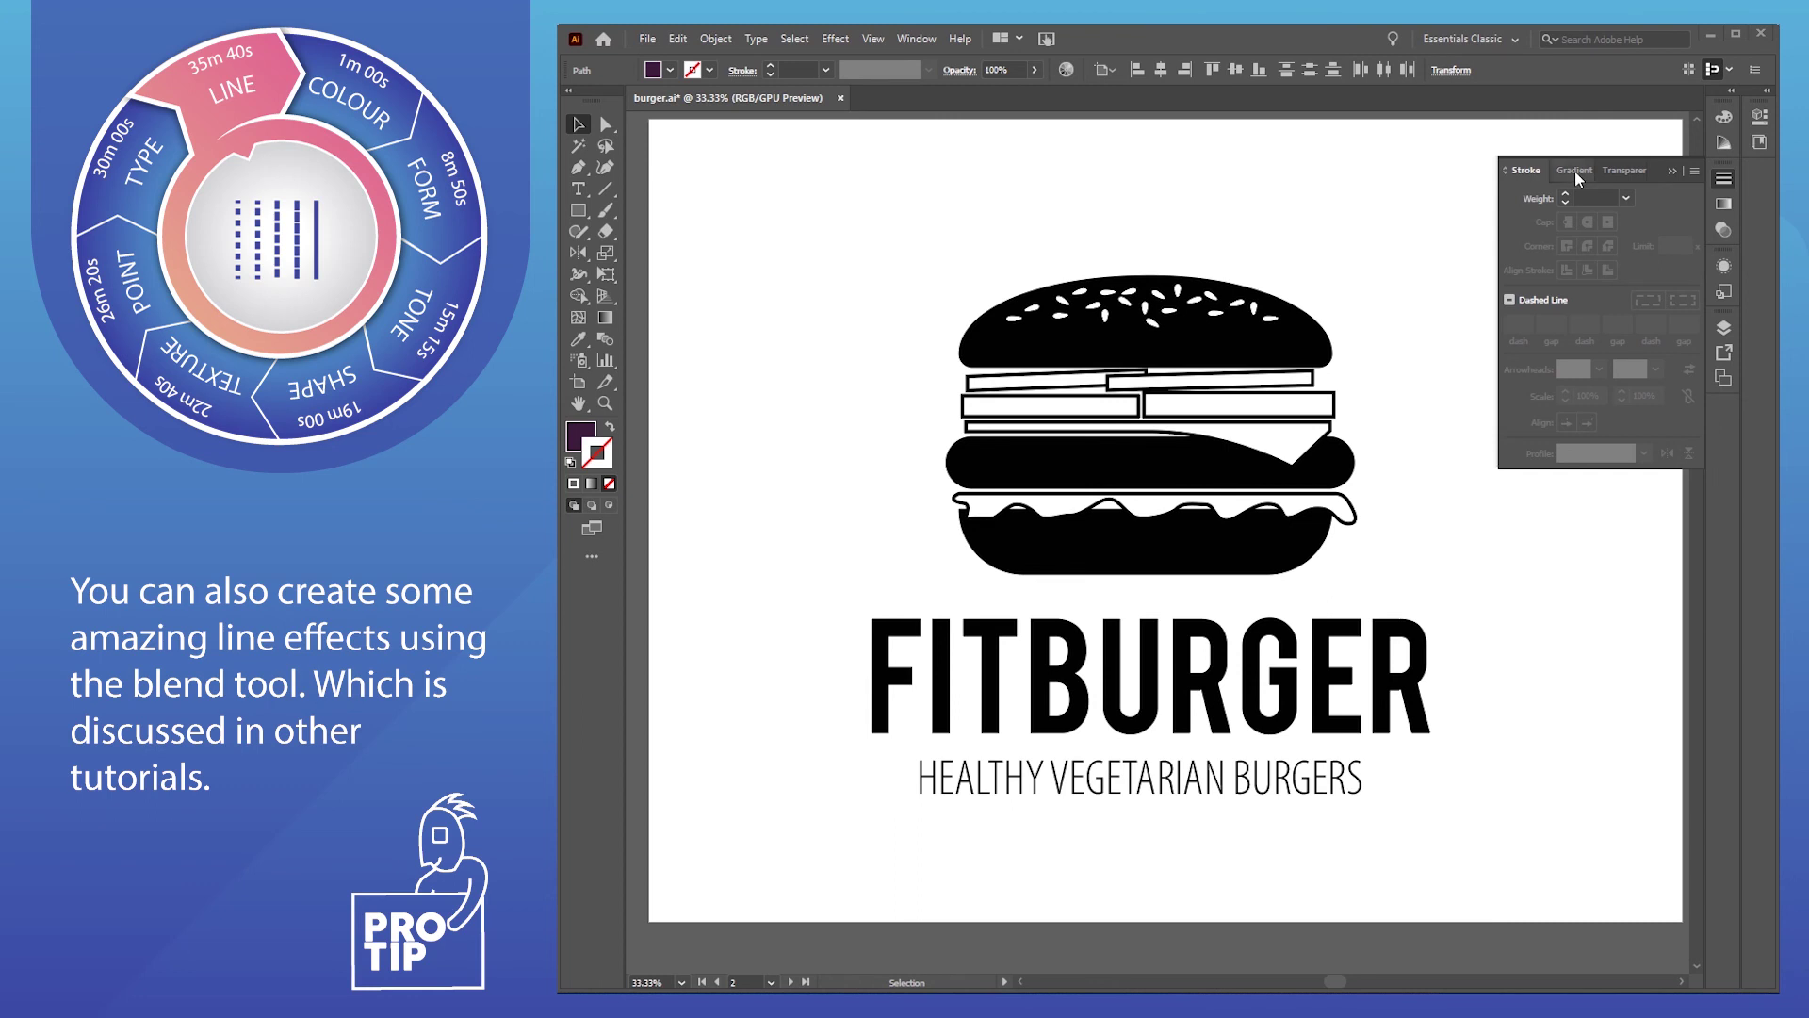
{"action": "left_click", "coordinate": [1669, 170]}
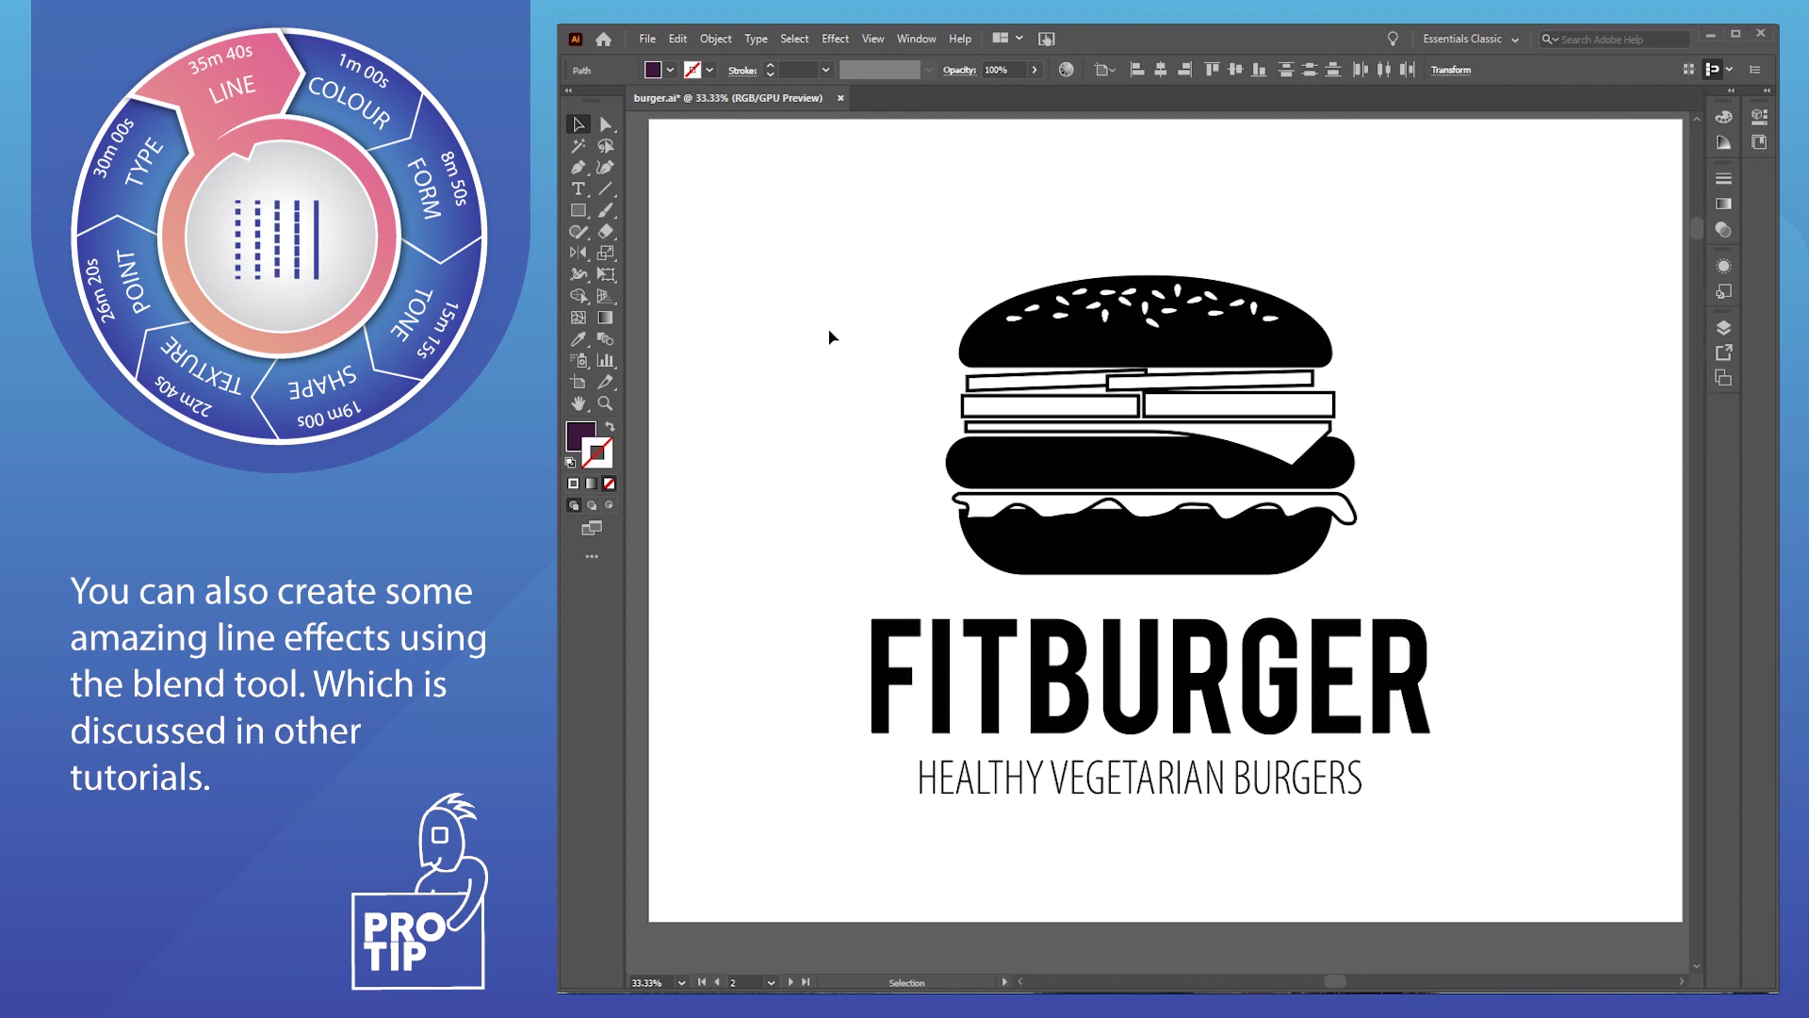
{"action": "scroll", "coordinate": [1062, 472], "scroll_direction": "up", "scroll_amount": 2}
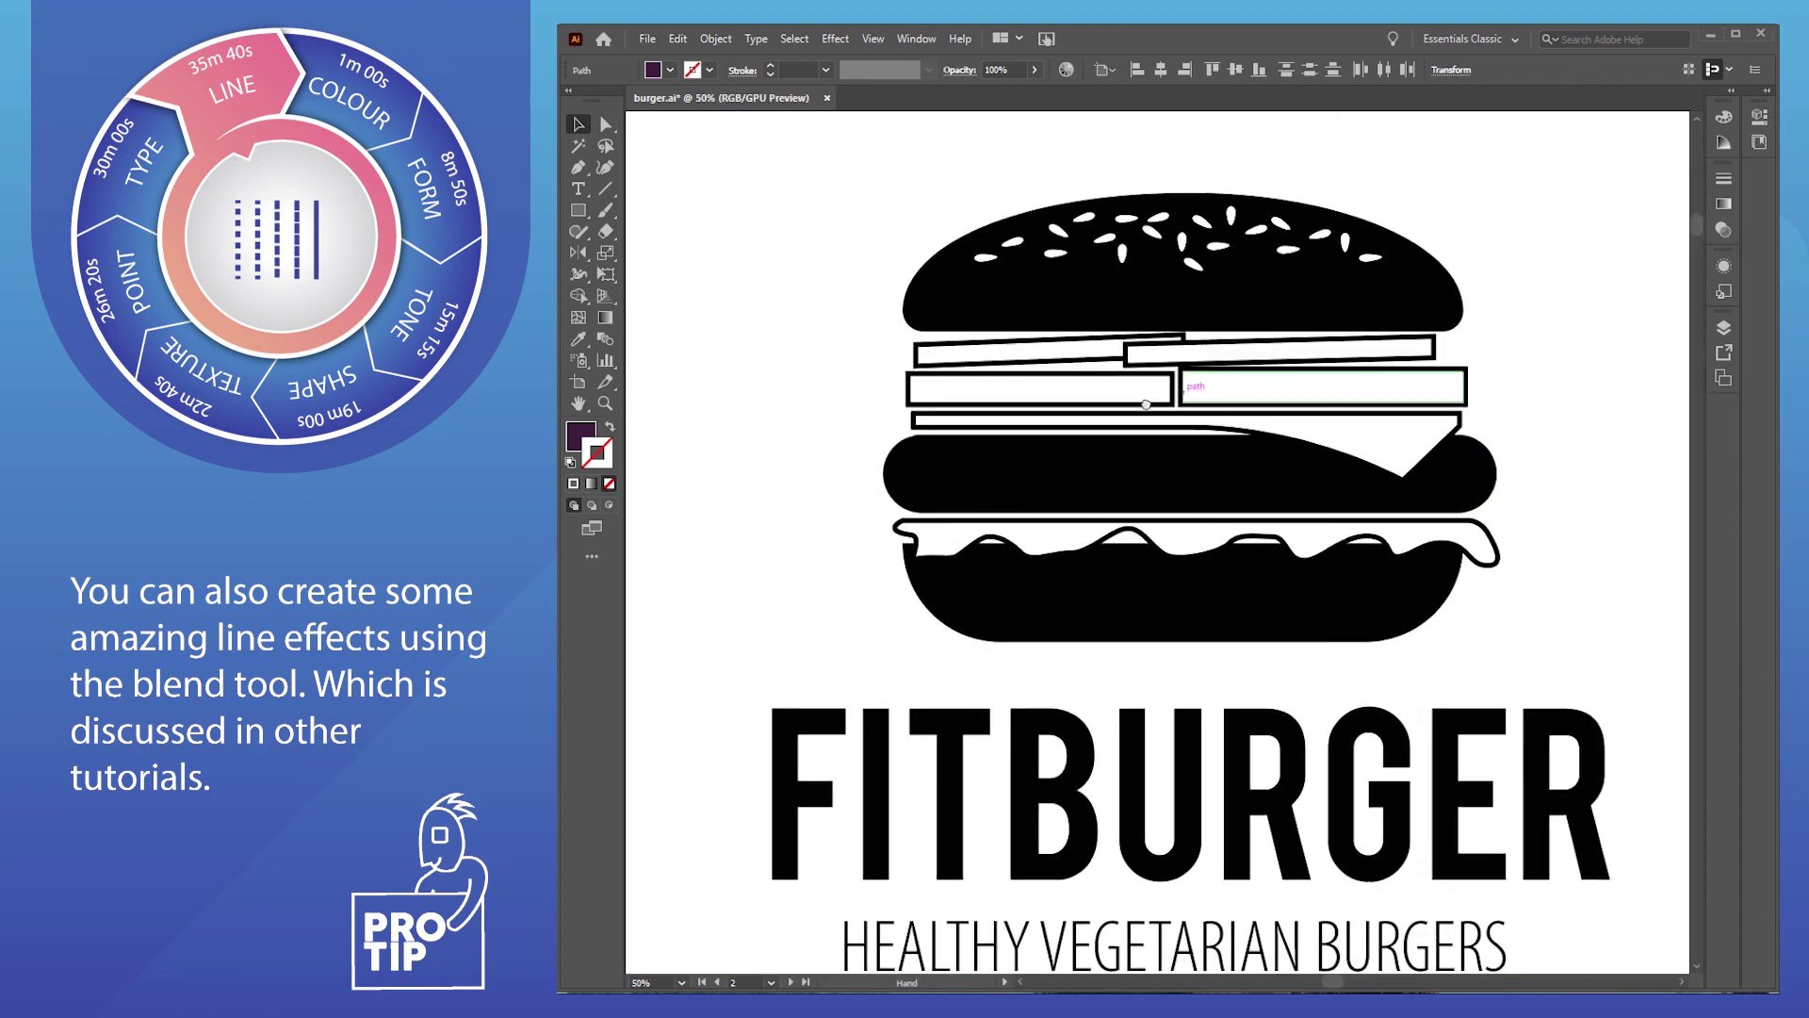
{"action": "key", "text": "v"}
{"action": "left_click_drag", "start_coordinate": [715, 353], "coordinate": [1371, 459]}
{"action": "left_click", "coordinate": [1724, 178]}
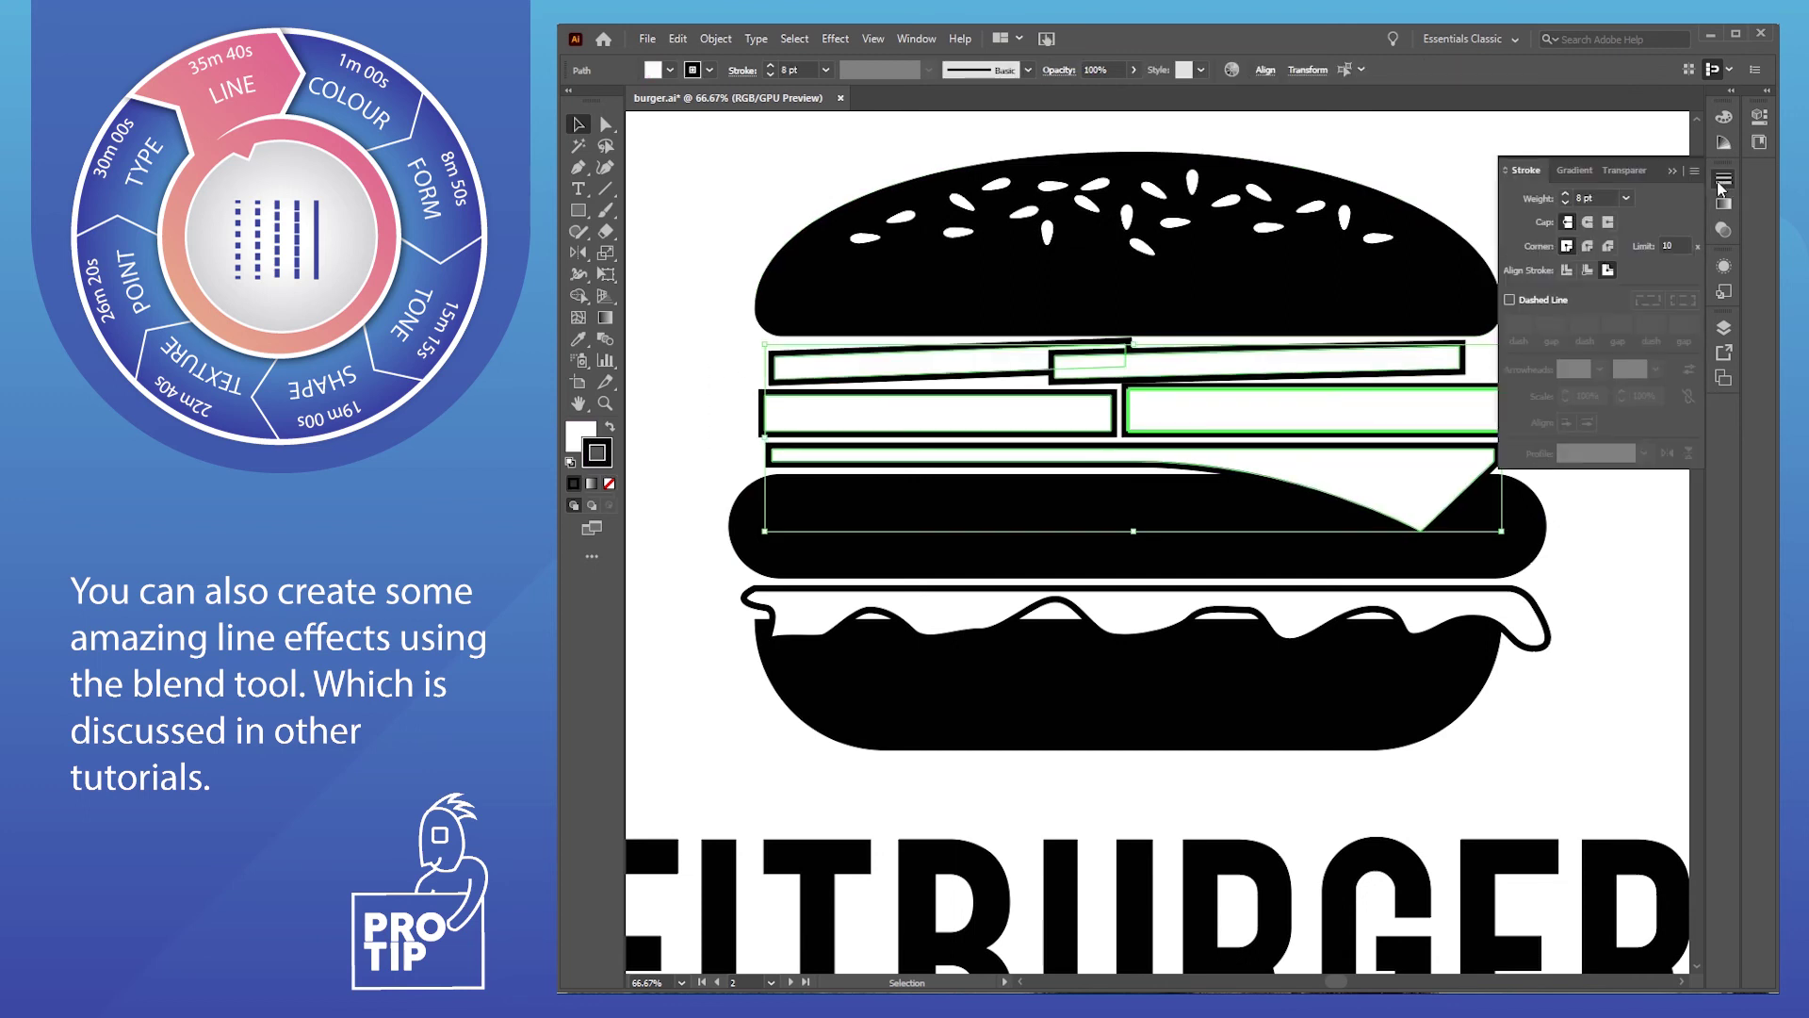
{"action": "left_click", "coordinate": [1510, 300]}
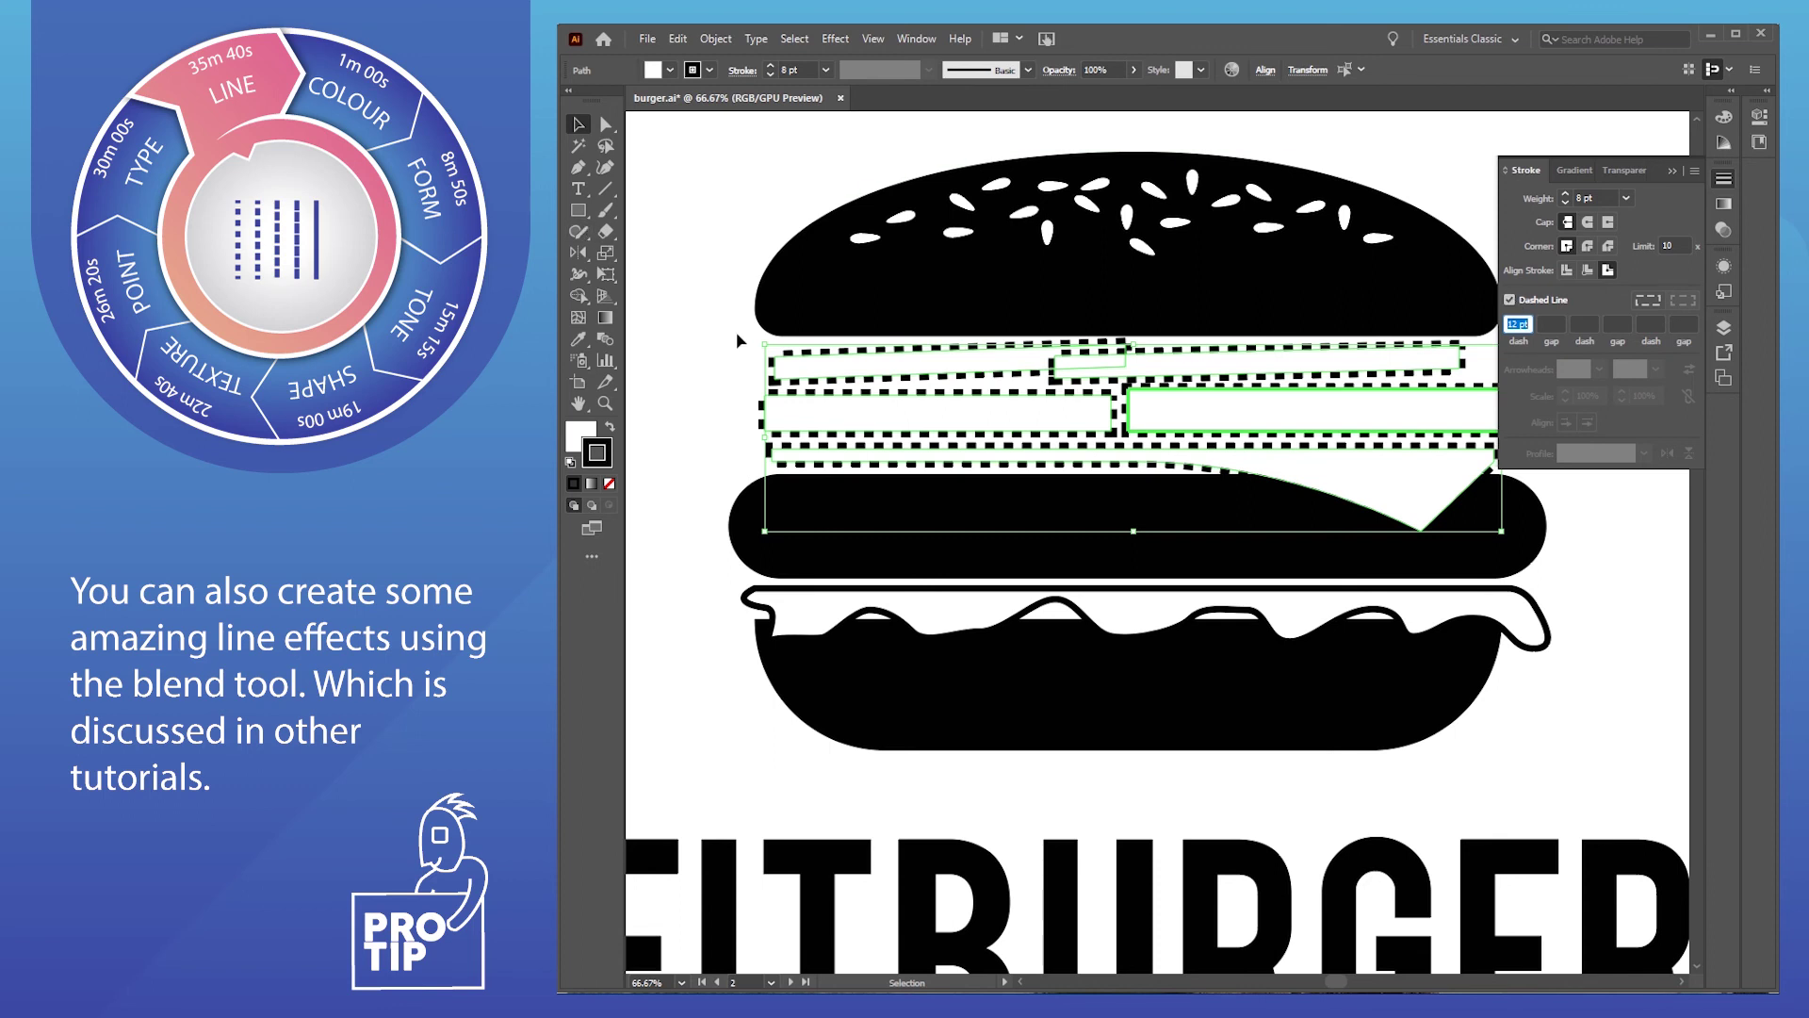
{"action": "type", "text": "2"}
{"action": "key", "text": "Return"}
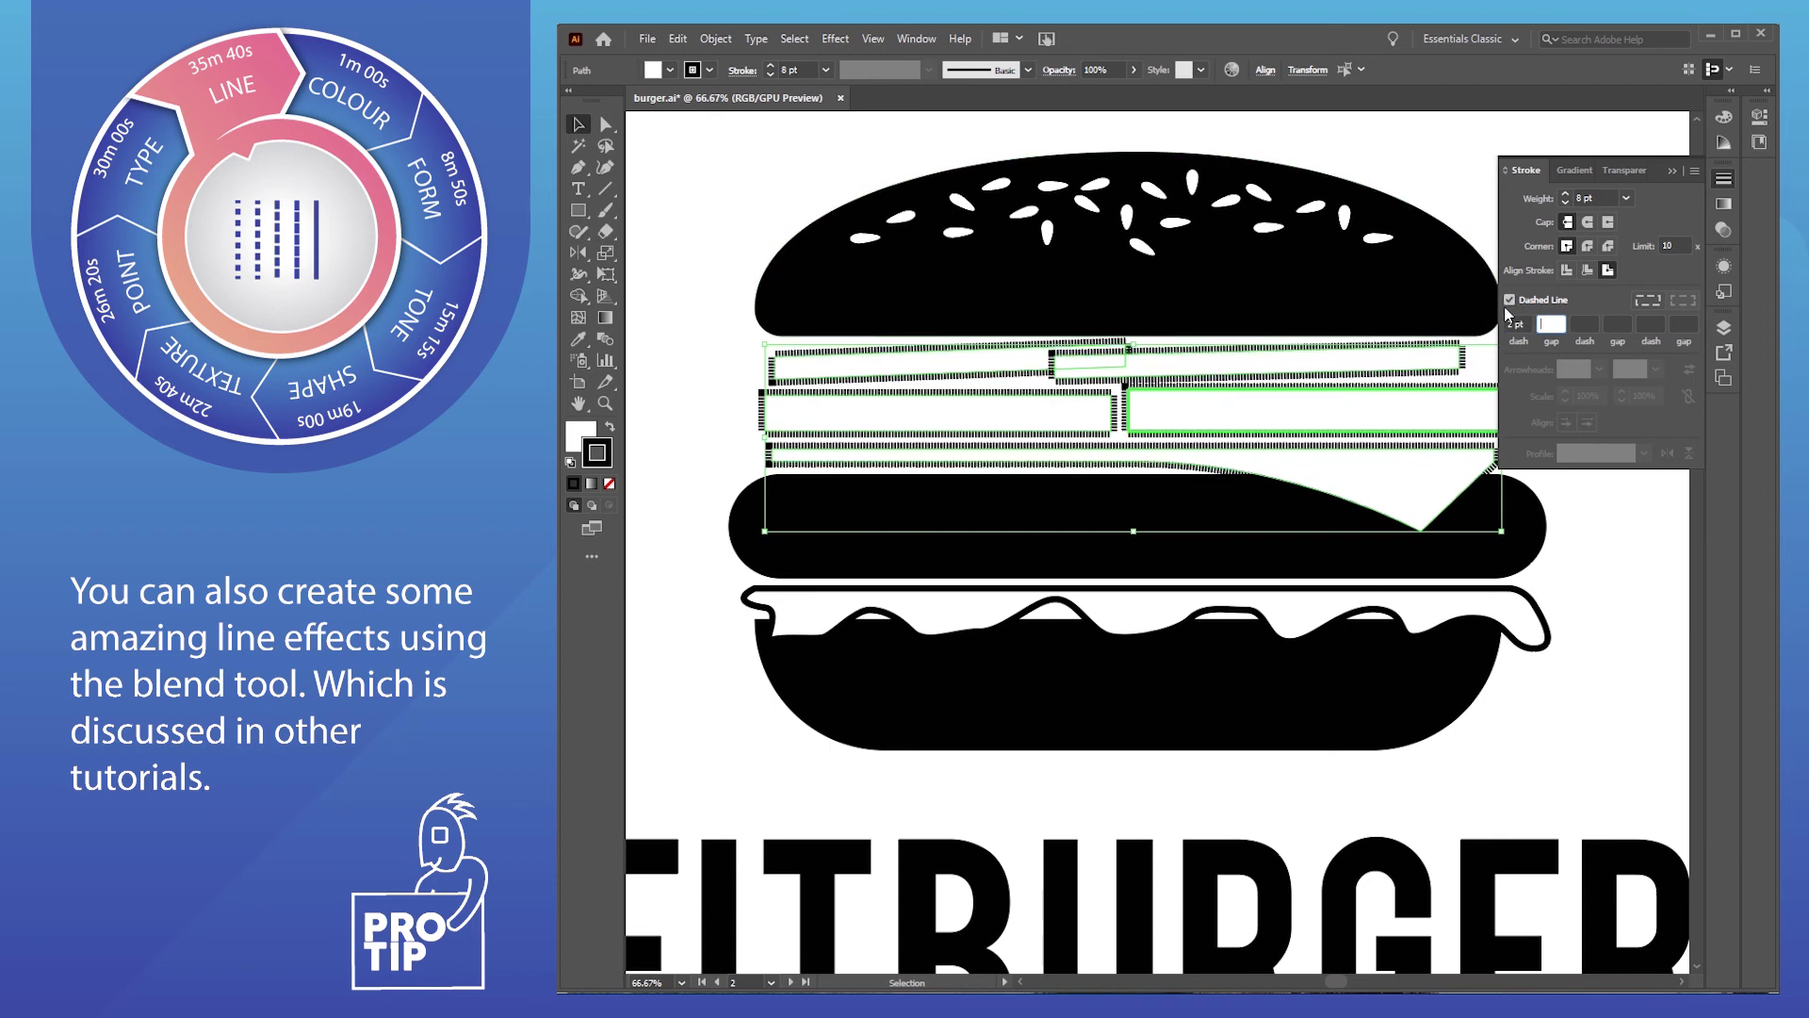
{"action": "left_click", "coordinate": [725, 342]}
{"action": "scroll", "coordinate": [1129, 365], "scroll_direction": "up", "scroll_amount": 5}
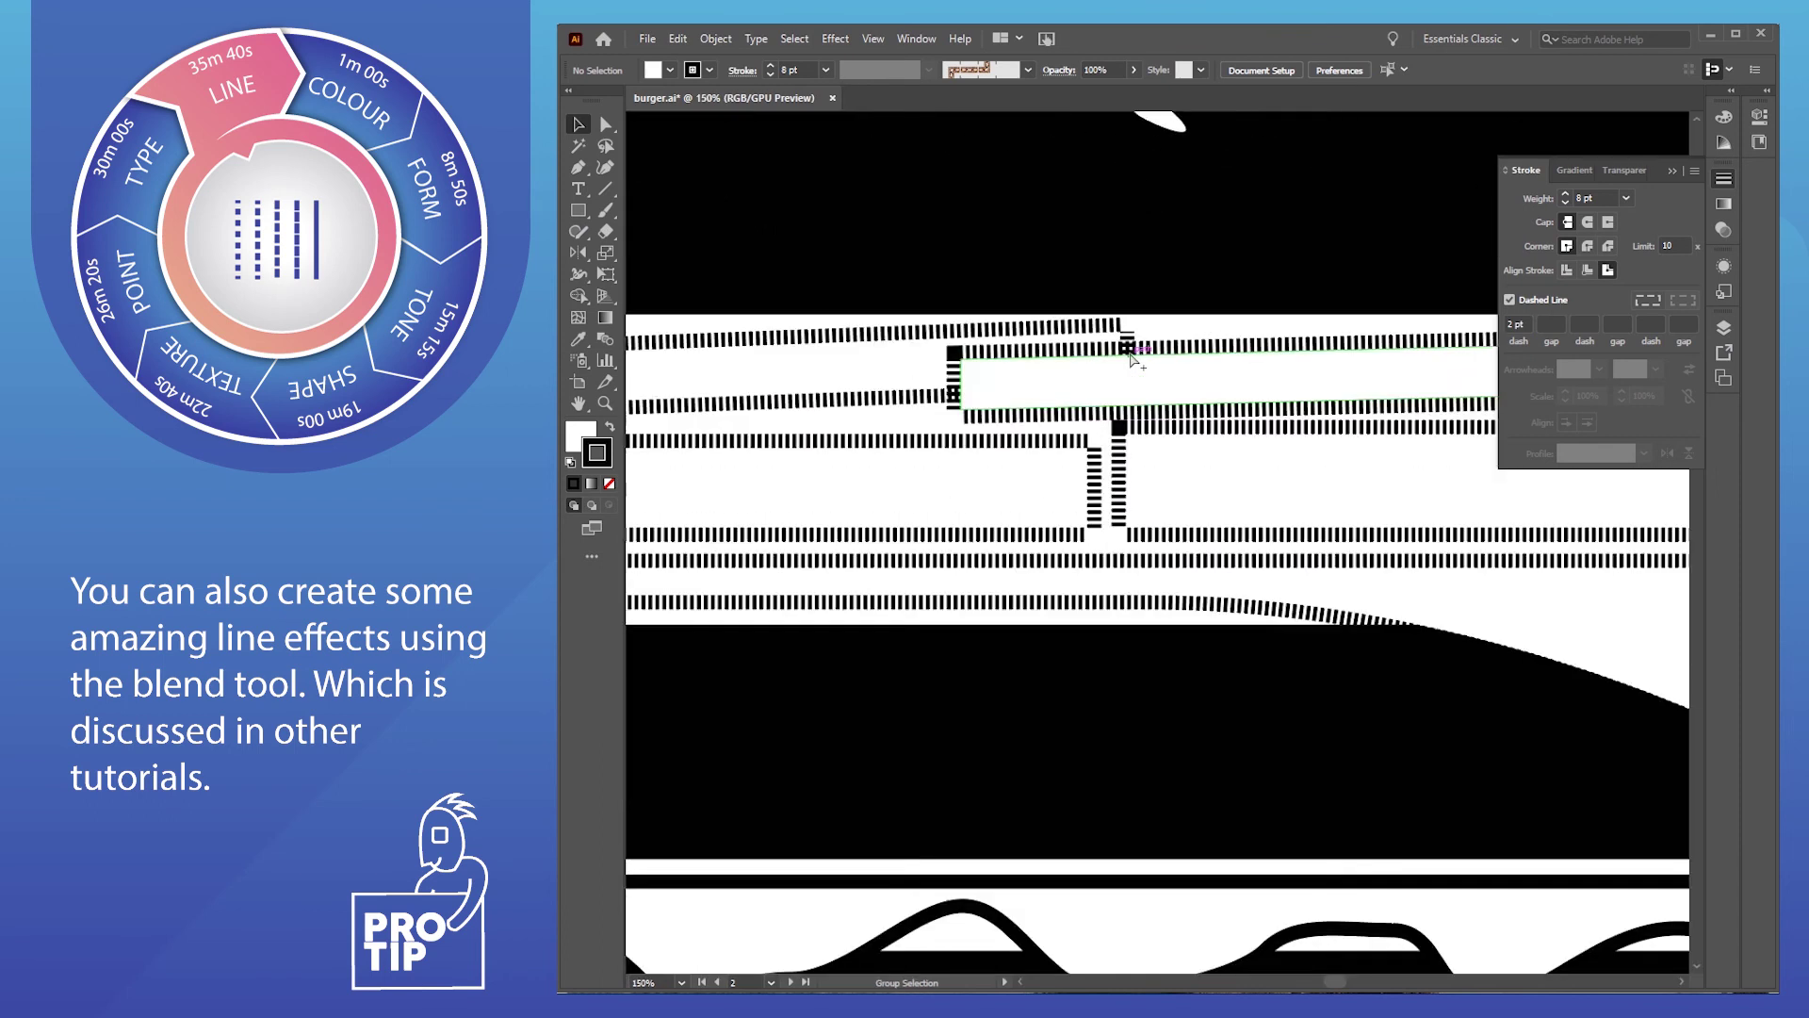
{"action": "scroll", "coordinate": [1128, 365], "scroll_direction": "down", "scroll_amount": 5}
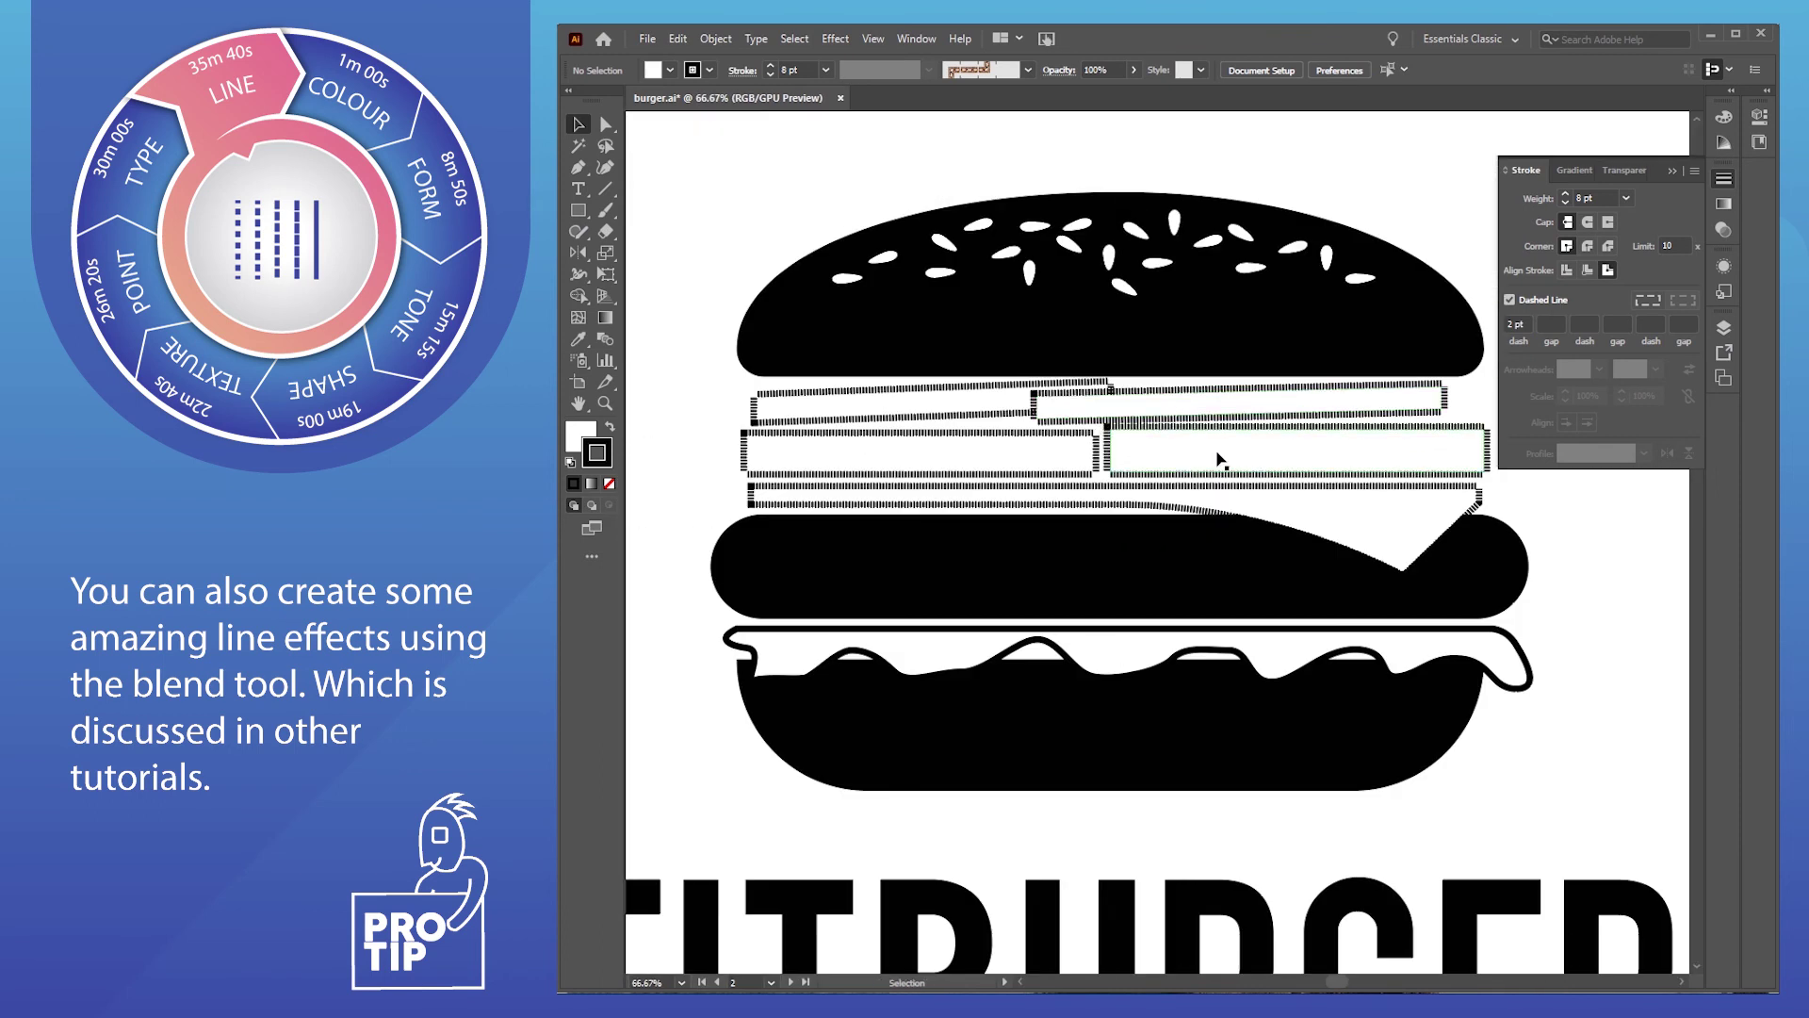
{"action": "scroll", "coordinate": [1223, 456], "scroll_direction": "up", "scroll_amount": 4}
{"action": "scroll", "coordinate": [1225, 434], "scroll_direction": "down", "scroll_amount": 1}
{"action": "scroll", "coordinate": [1222, 420], "scroll_direction": "down", "scroll_amount": 4}
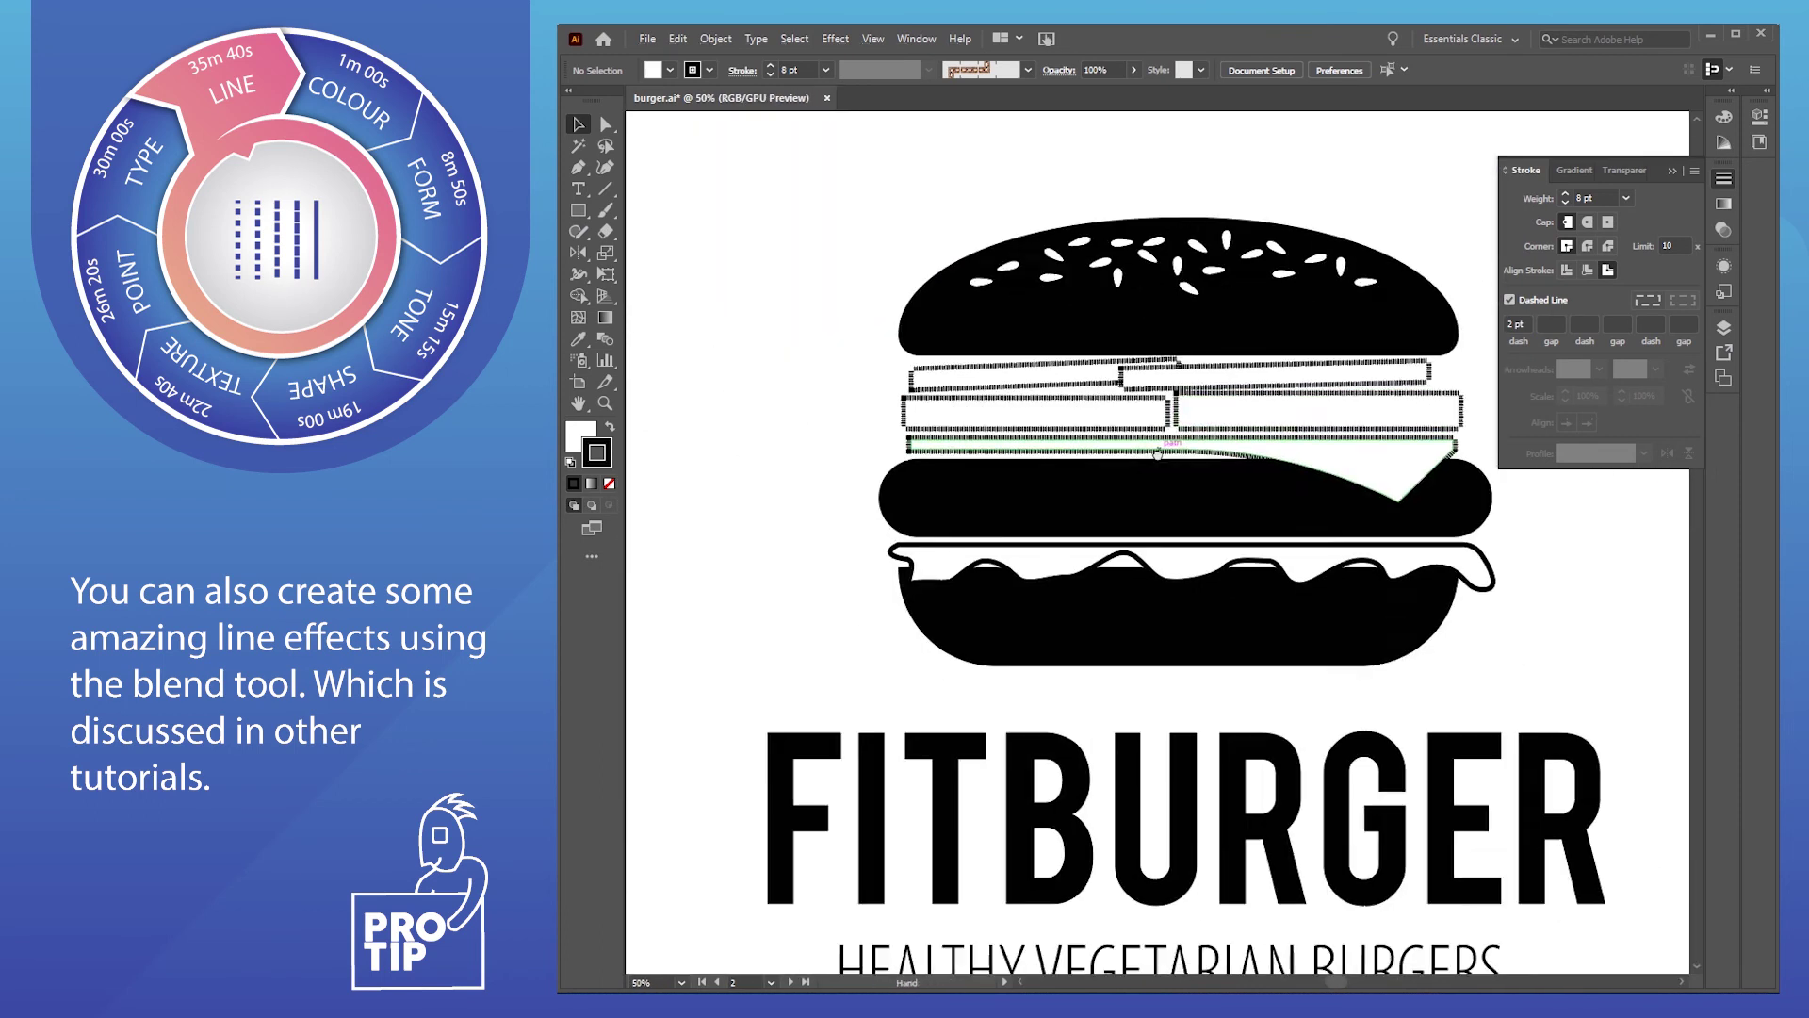
{"action": "scroll", "coordinate": [1216, 493], "scroll_direction": "up", "scroll_amount": 2}
{"action": "scroll", "coordinate": [703, 394], "scroll_direction": "down", "scroll_amount": 1}
{"action": "left_click_drag", "start_coordinate": [662, 407], "coordinate": [1308, 490]}
{"action": "double_click", "coordinate": [1520, 323]}
{"action": "type", "text": "5"}
{"action": "key", "text": "Tab"}
{"action": "type", "text": "1"}
{"action": "key", "text": "Tab"}
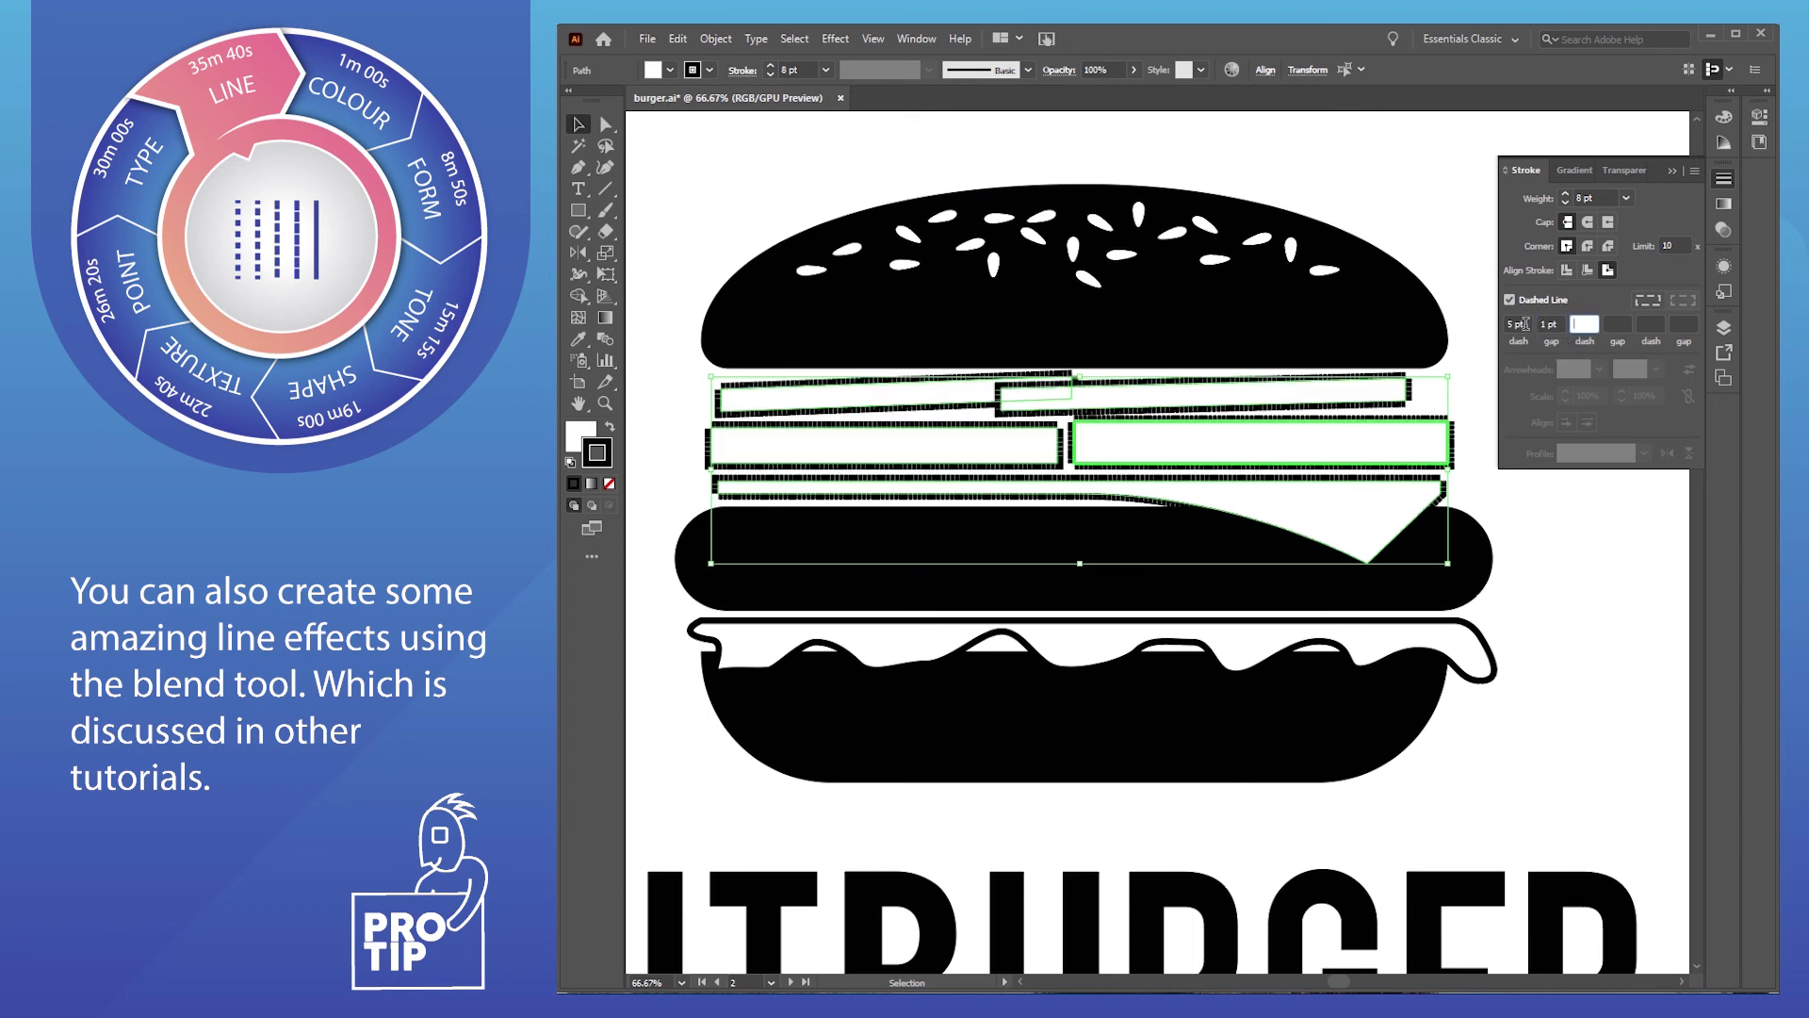
{"action": "key", "text": "shift+Tab"}
{"action": "type", "text": "2"}
{"action": "key", "text": "Tab"}
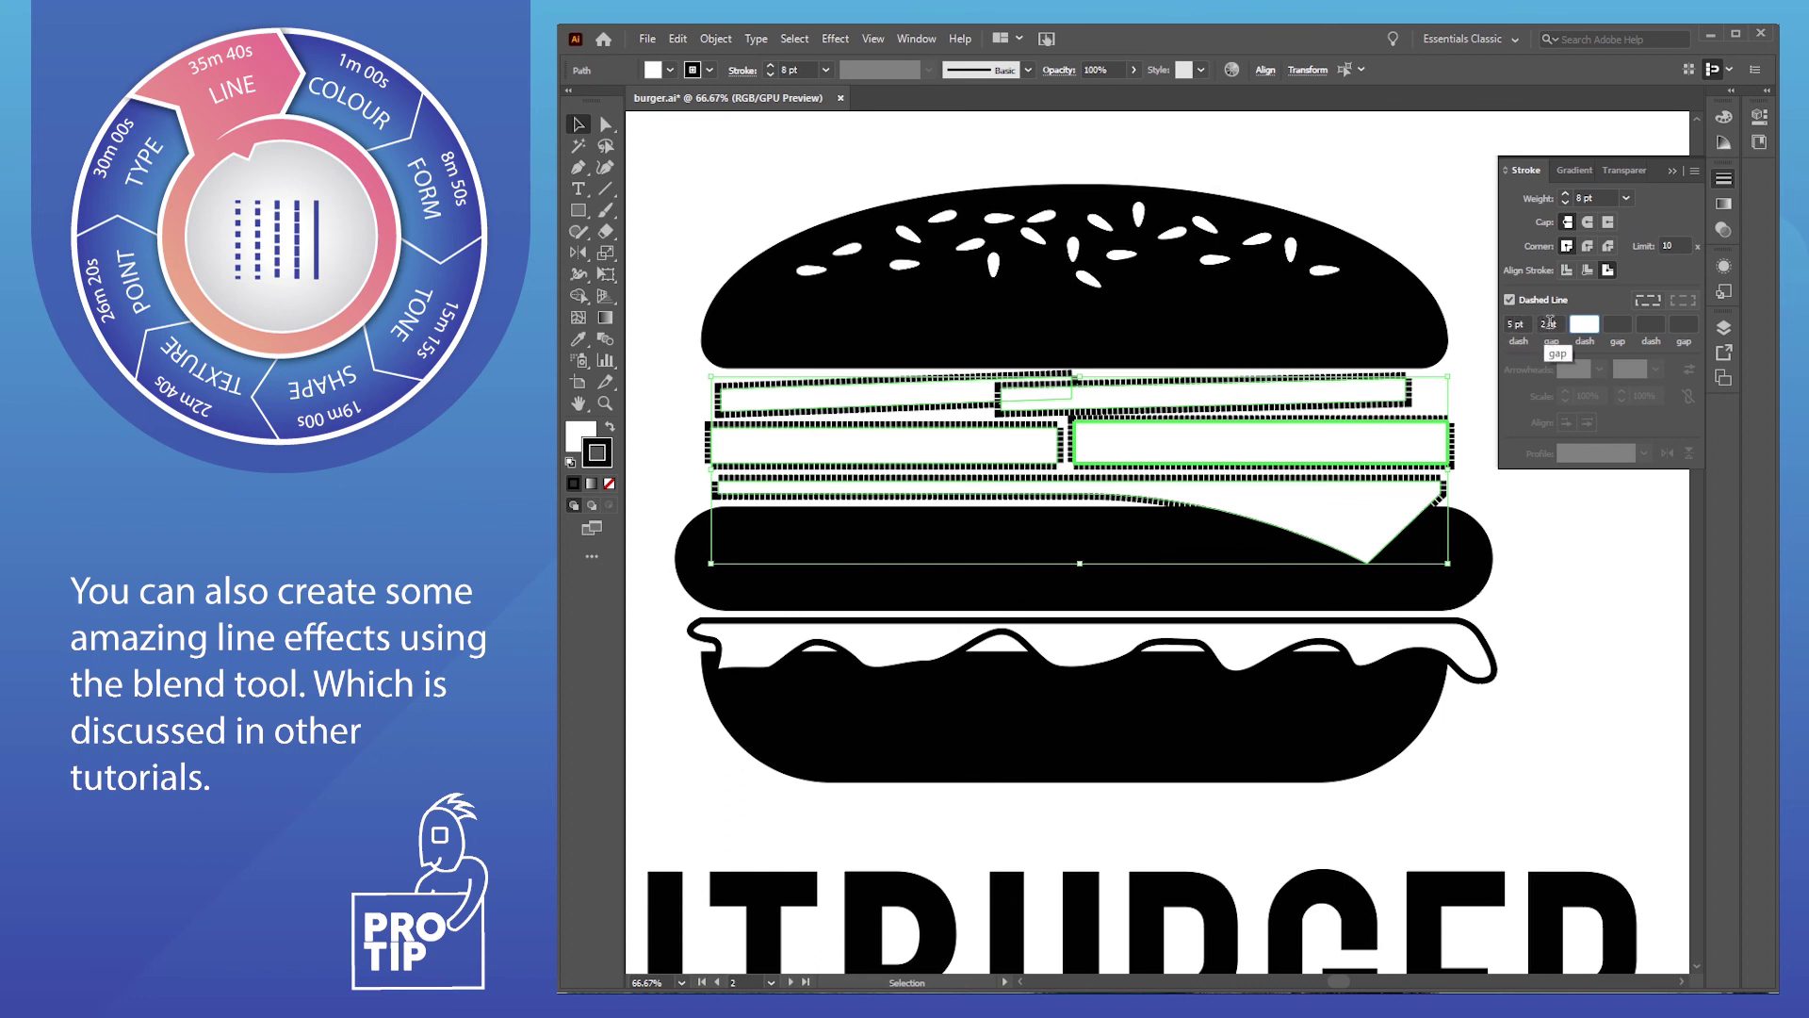
{"action": "left_click", "coordinate": [1191, 170]}
{"action": "scroll", "coordinate": [1248, 802], "scroll_direction": "down", "scroll_amount": 1}
{"action": "left_click", "coordinate": [1108, 626]}
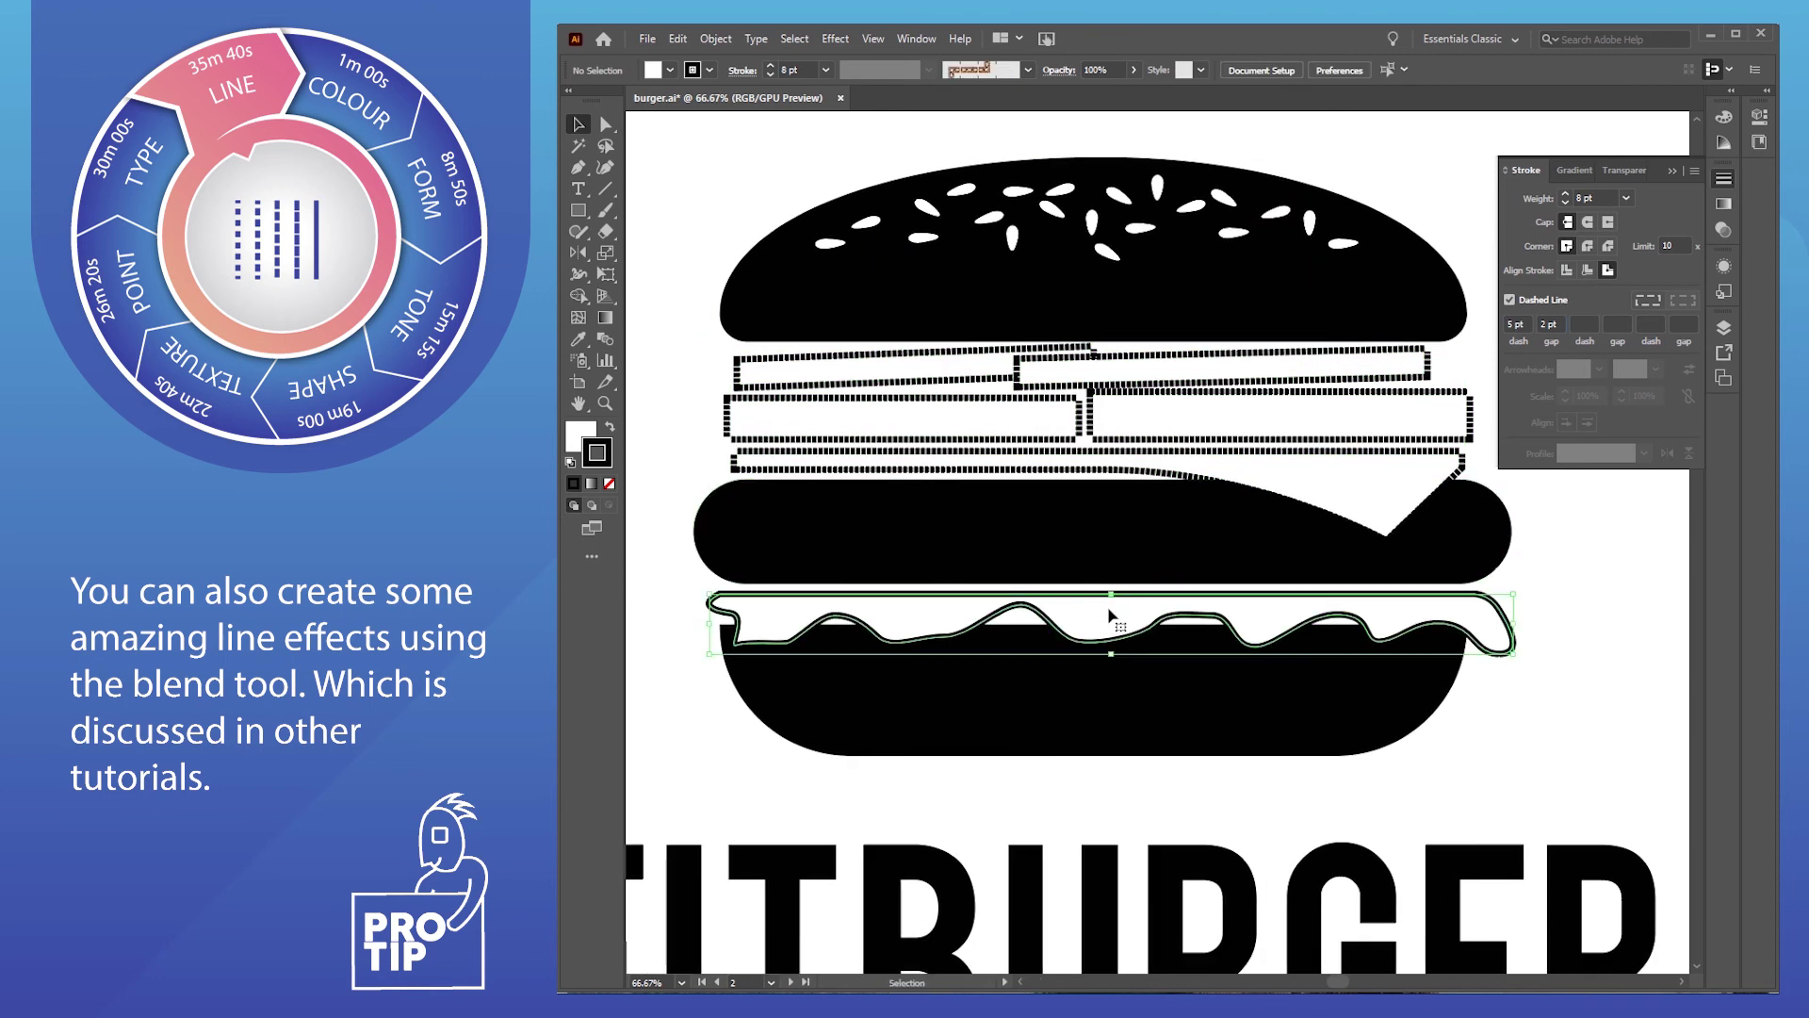
{"action": "key", "text": "i"}
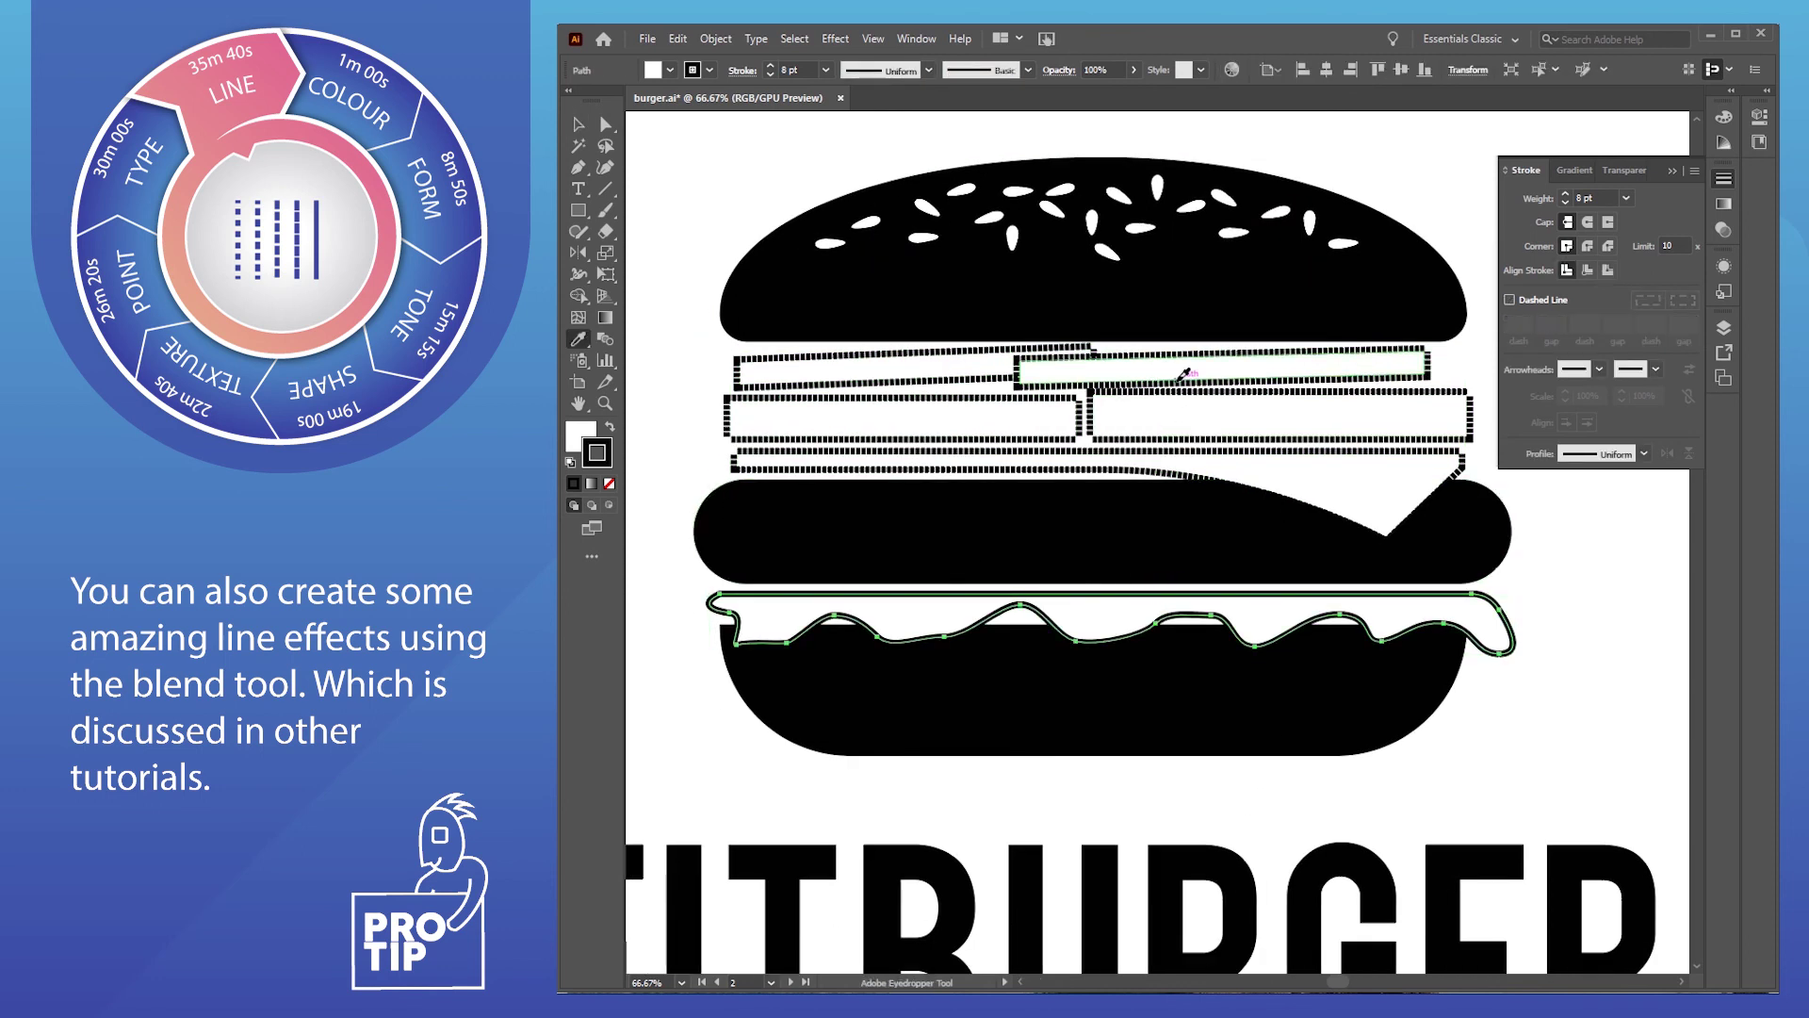
{"action": "left_click", "coordinate": [1185, 374]}
{"action": "key", "text": "ctrl+shift+a"}
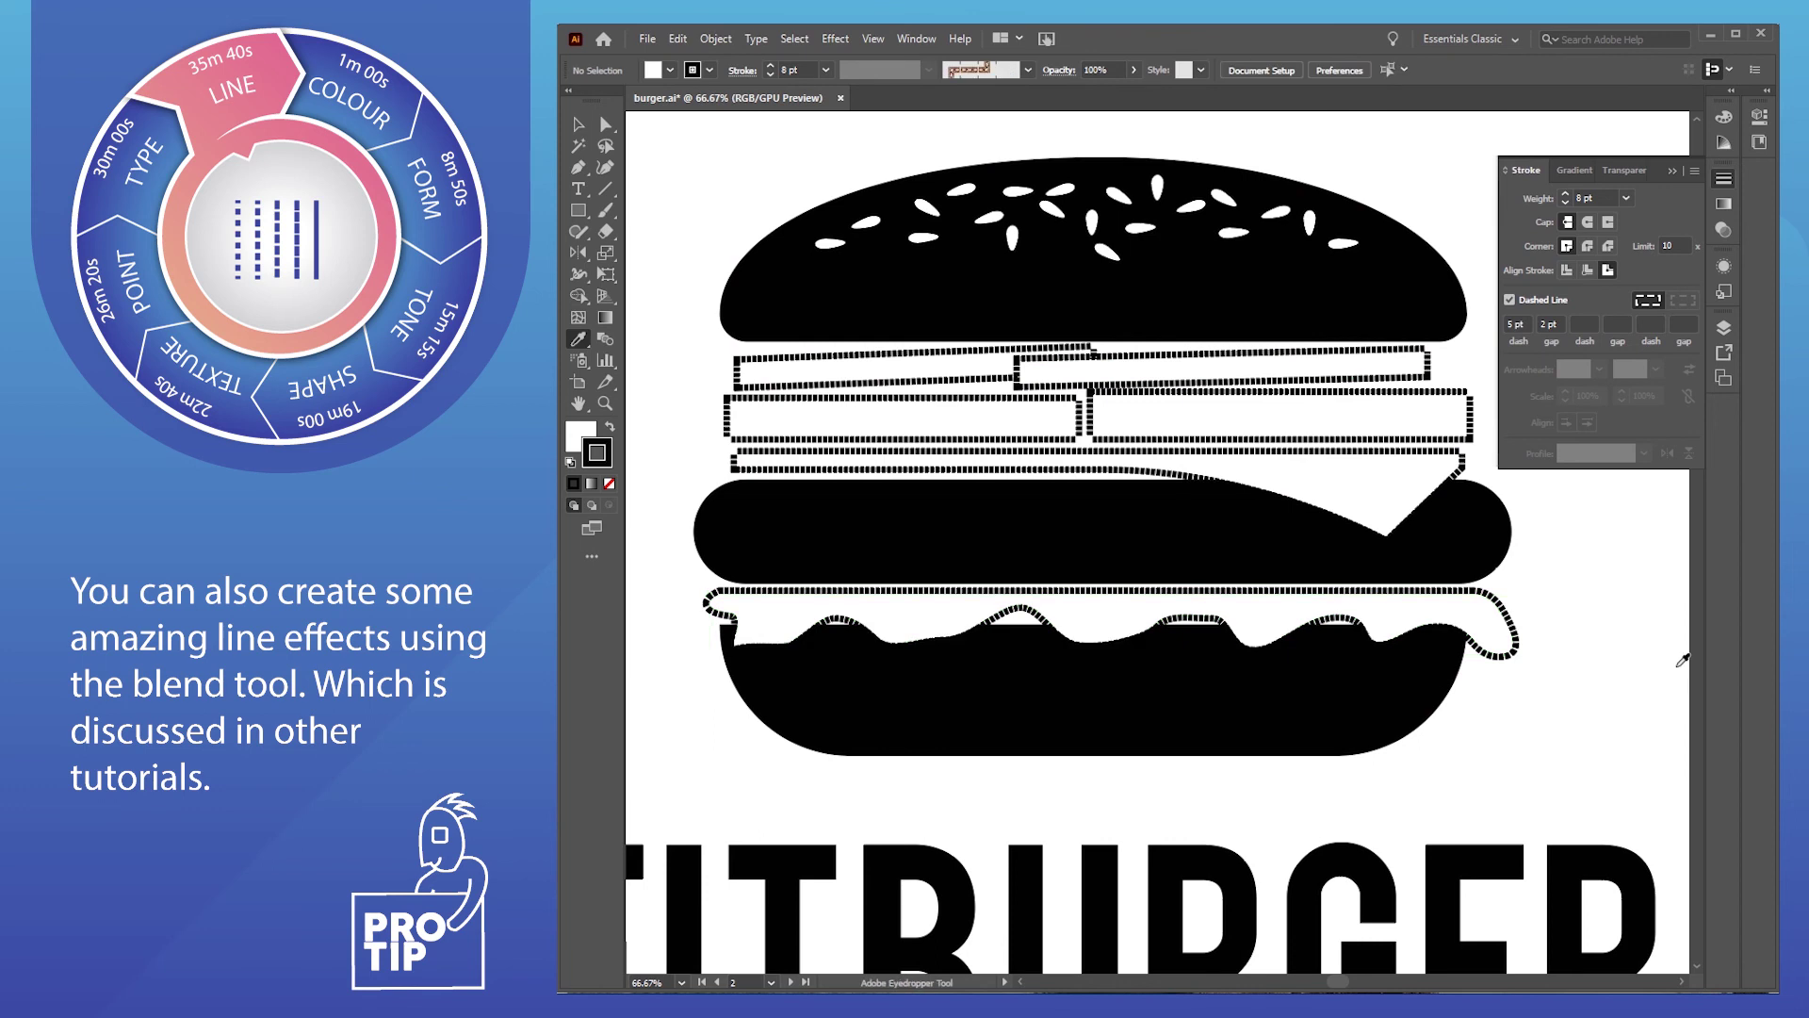
{"action": "scroll", "coordinate": [1683, 659], "scroll_direction": "up", "scroll_amount": 1}
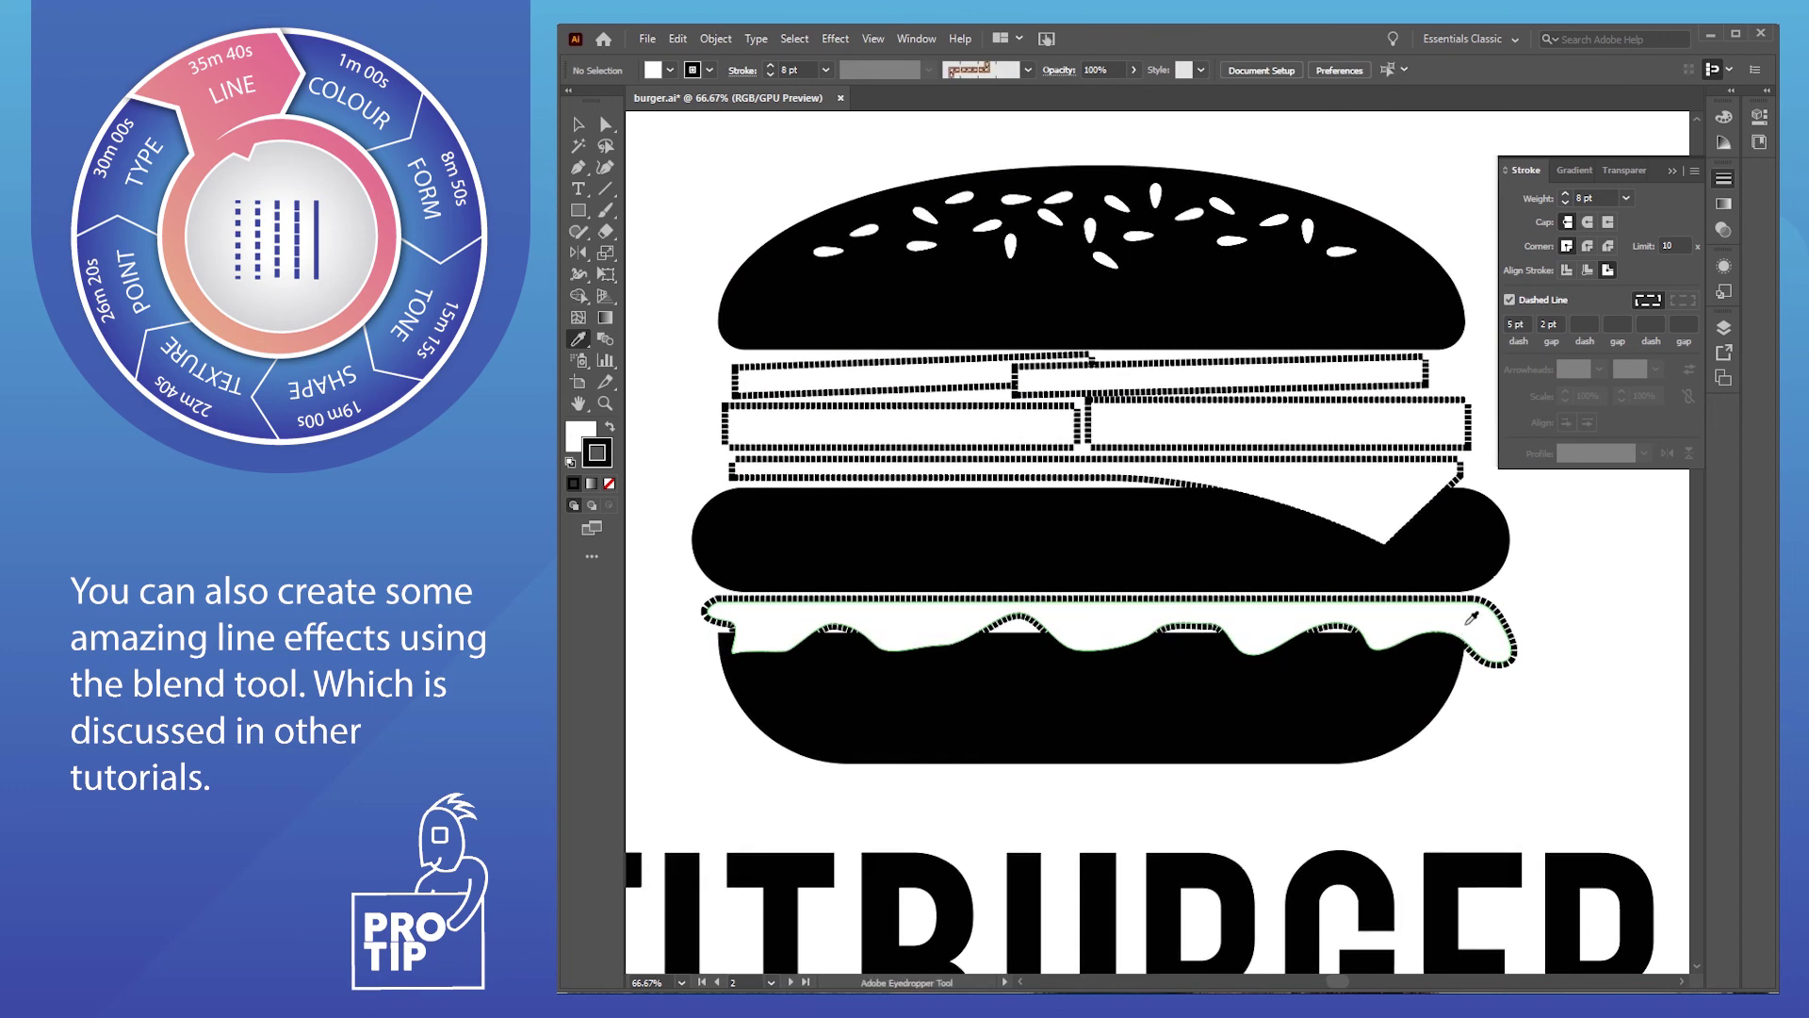
{"action": "key", "text": "v"}
{"action": "key", "text": "ctrl+z"}
{"action": "key", "text": "ctrl+z"}
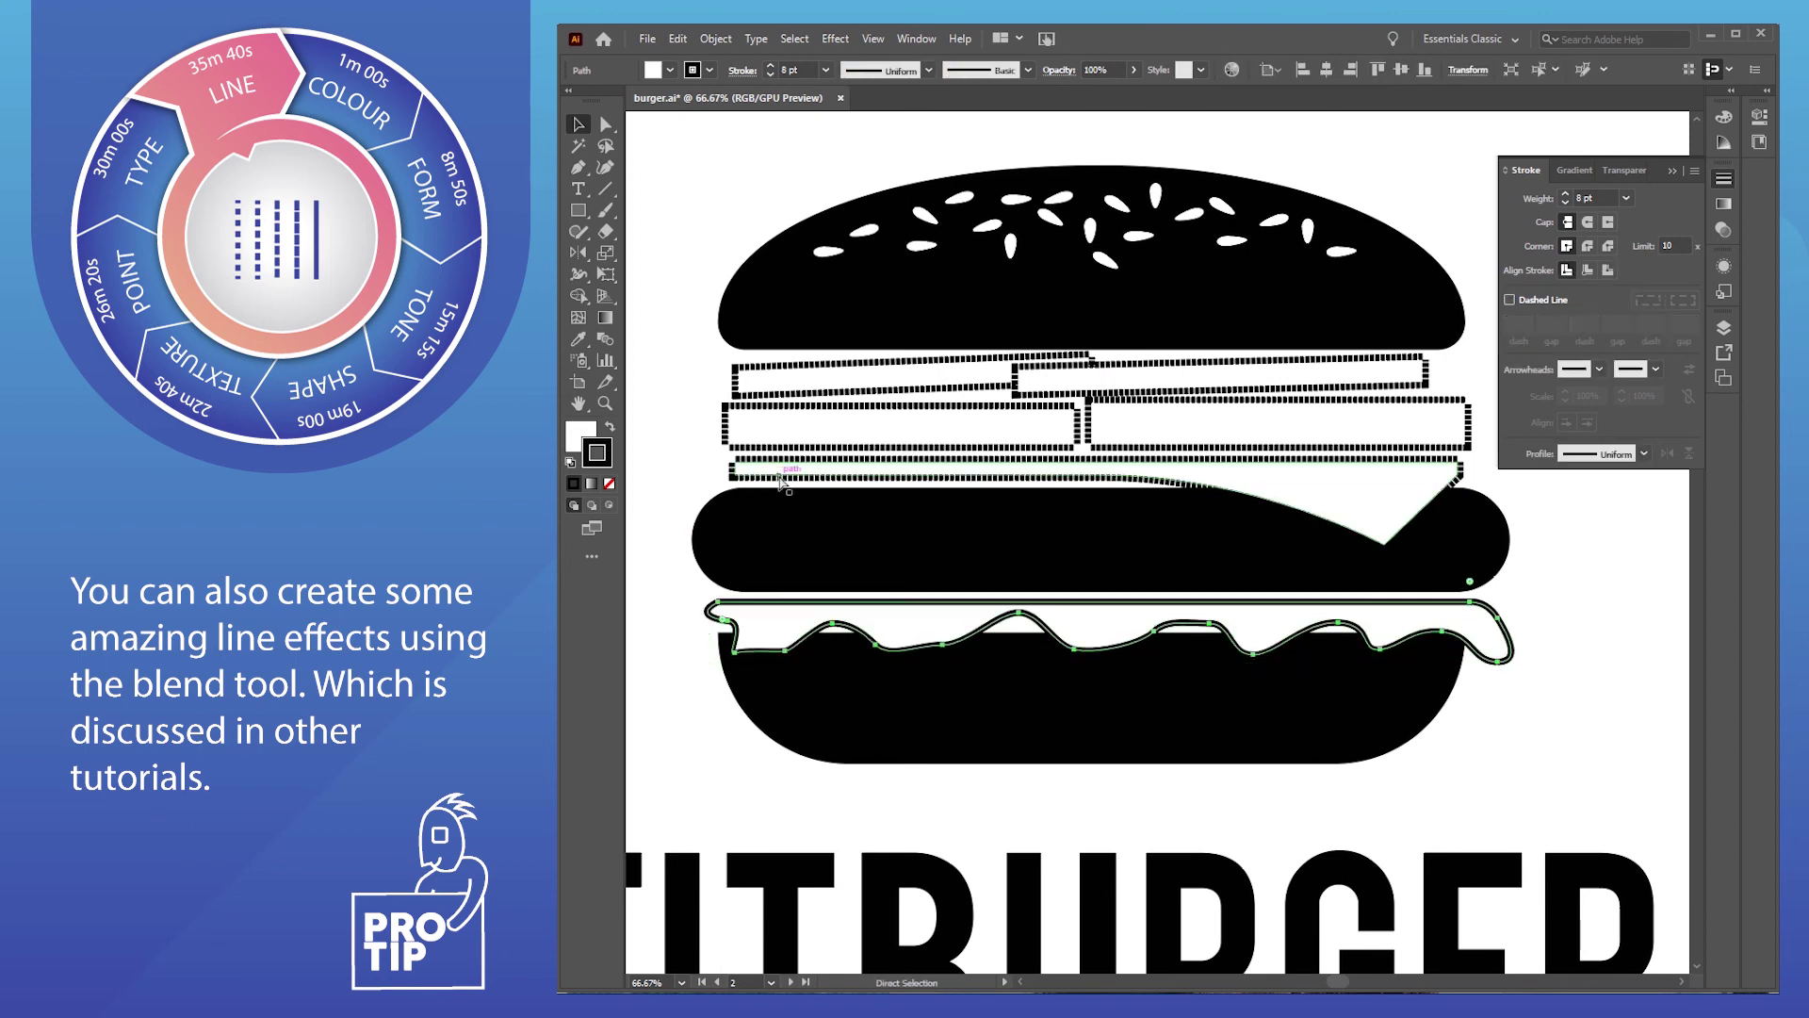
{"action": "left_click", "coordinate": [780, 481]}
{"action": "key", "text": "ctrl+z"}
{"action": "key", "text": "ctrl+z"}
{"action": "key", "text": "ctrl+z"}
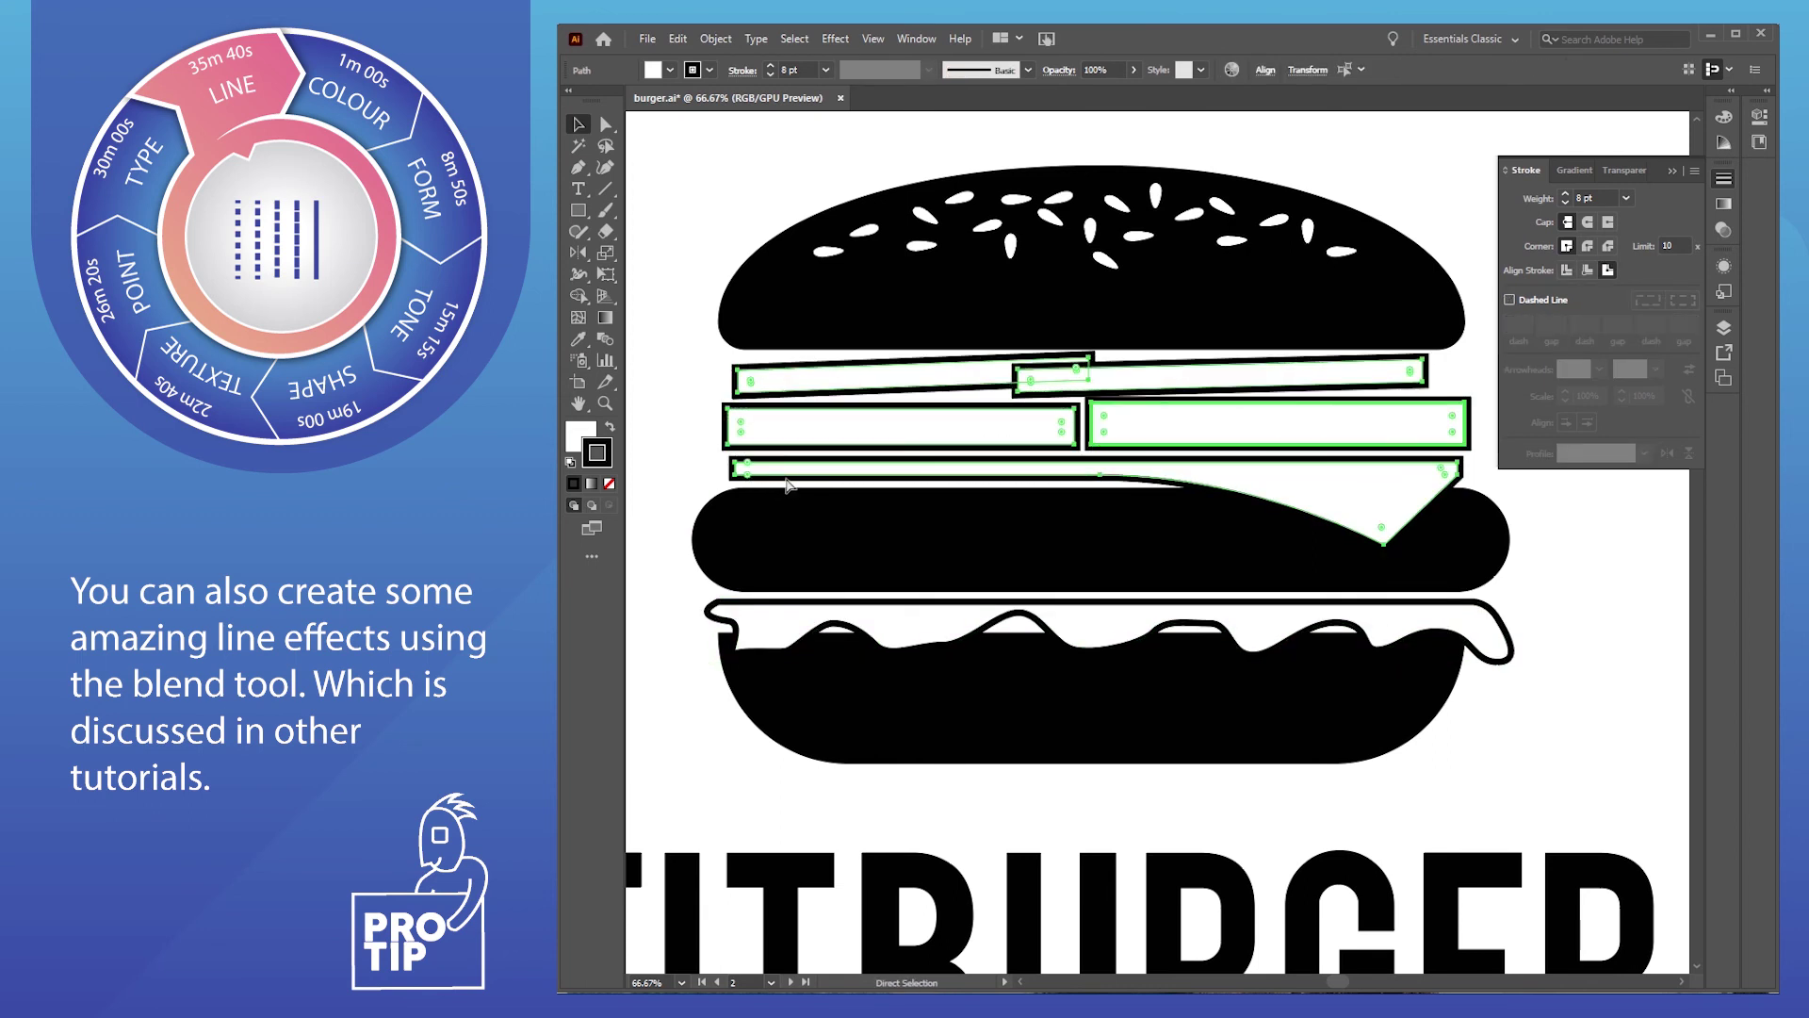
{"action": "left_click", "coordinate": [1062, 624], "text": "shift"}
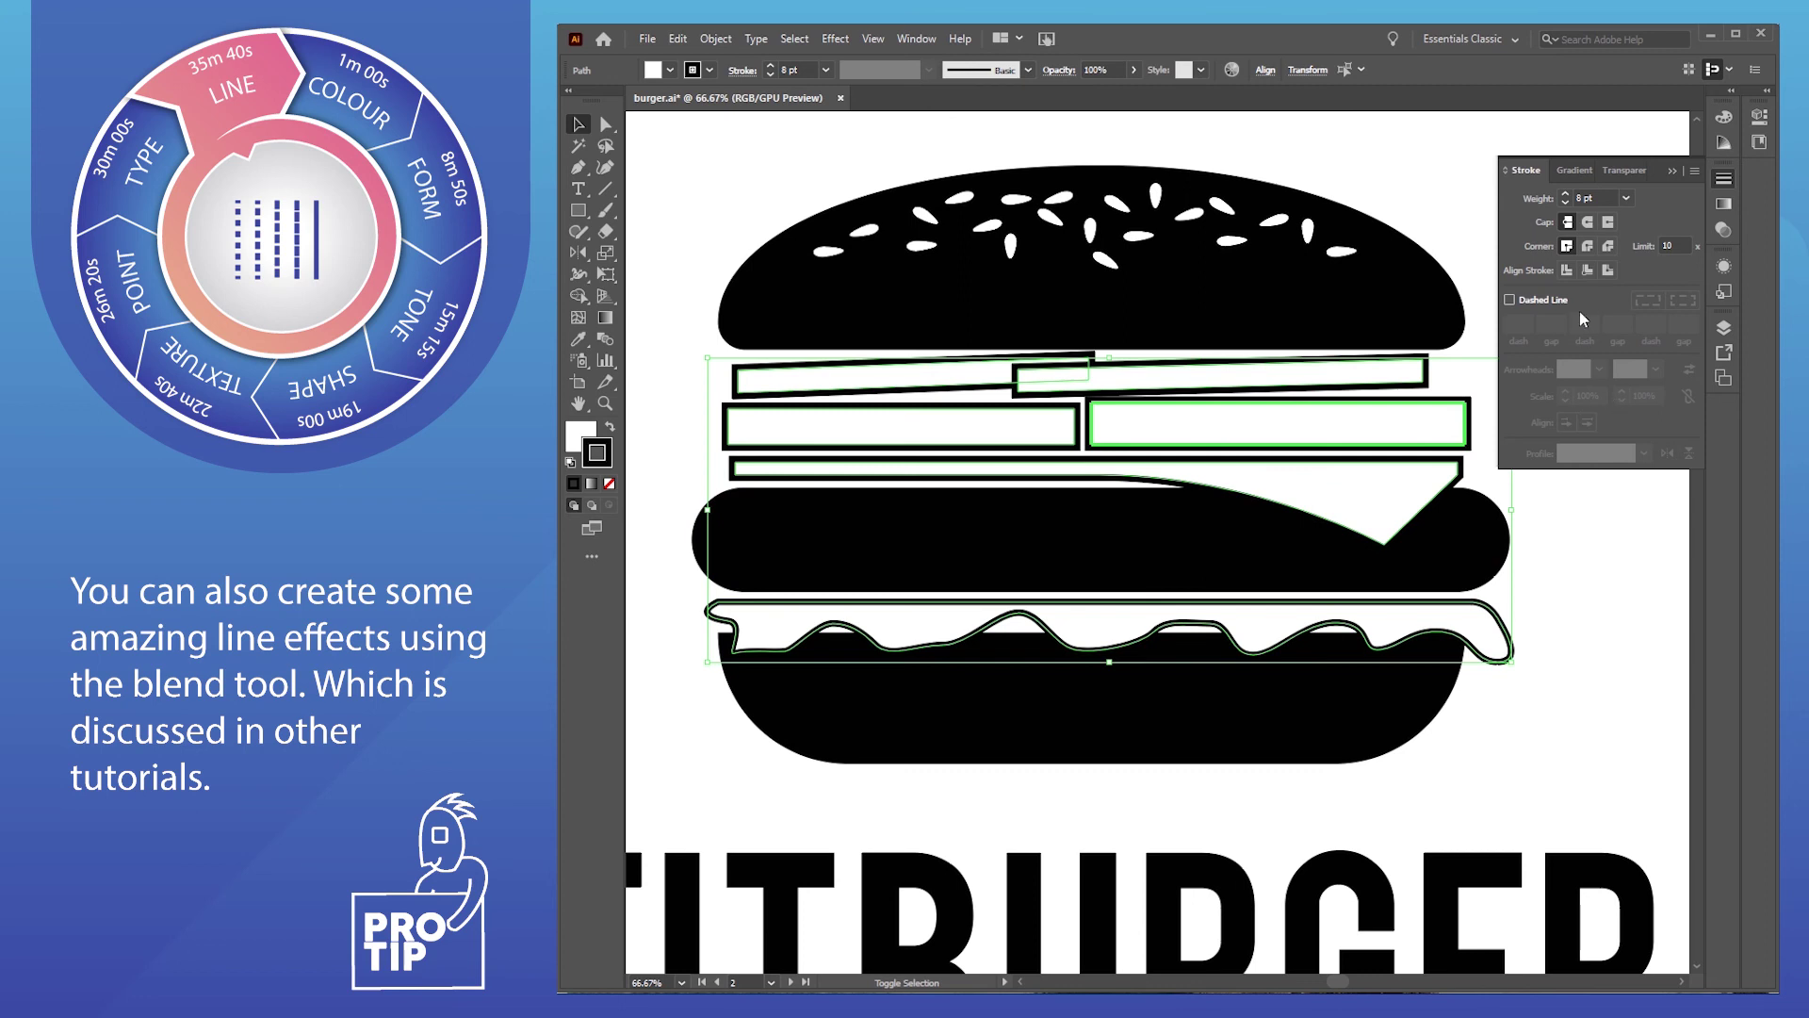
Keep the stroke at 8 pt and give the lettuce outline the elliptical width profile
{"action": "left_click", "coordinate": [1565, 195]}
{"action": "left_click", "coordinate": [1565, 202]}
{"action": "left_click", "coordinate": [1595, 613]}
{"action": "left_click", "coordinate": [1503, 645]}
{"action": "left_click", "coordinate": [1644, 453]}
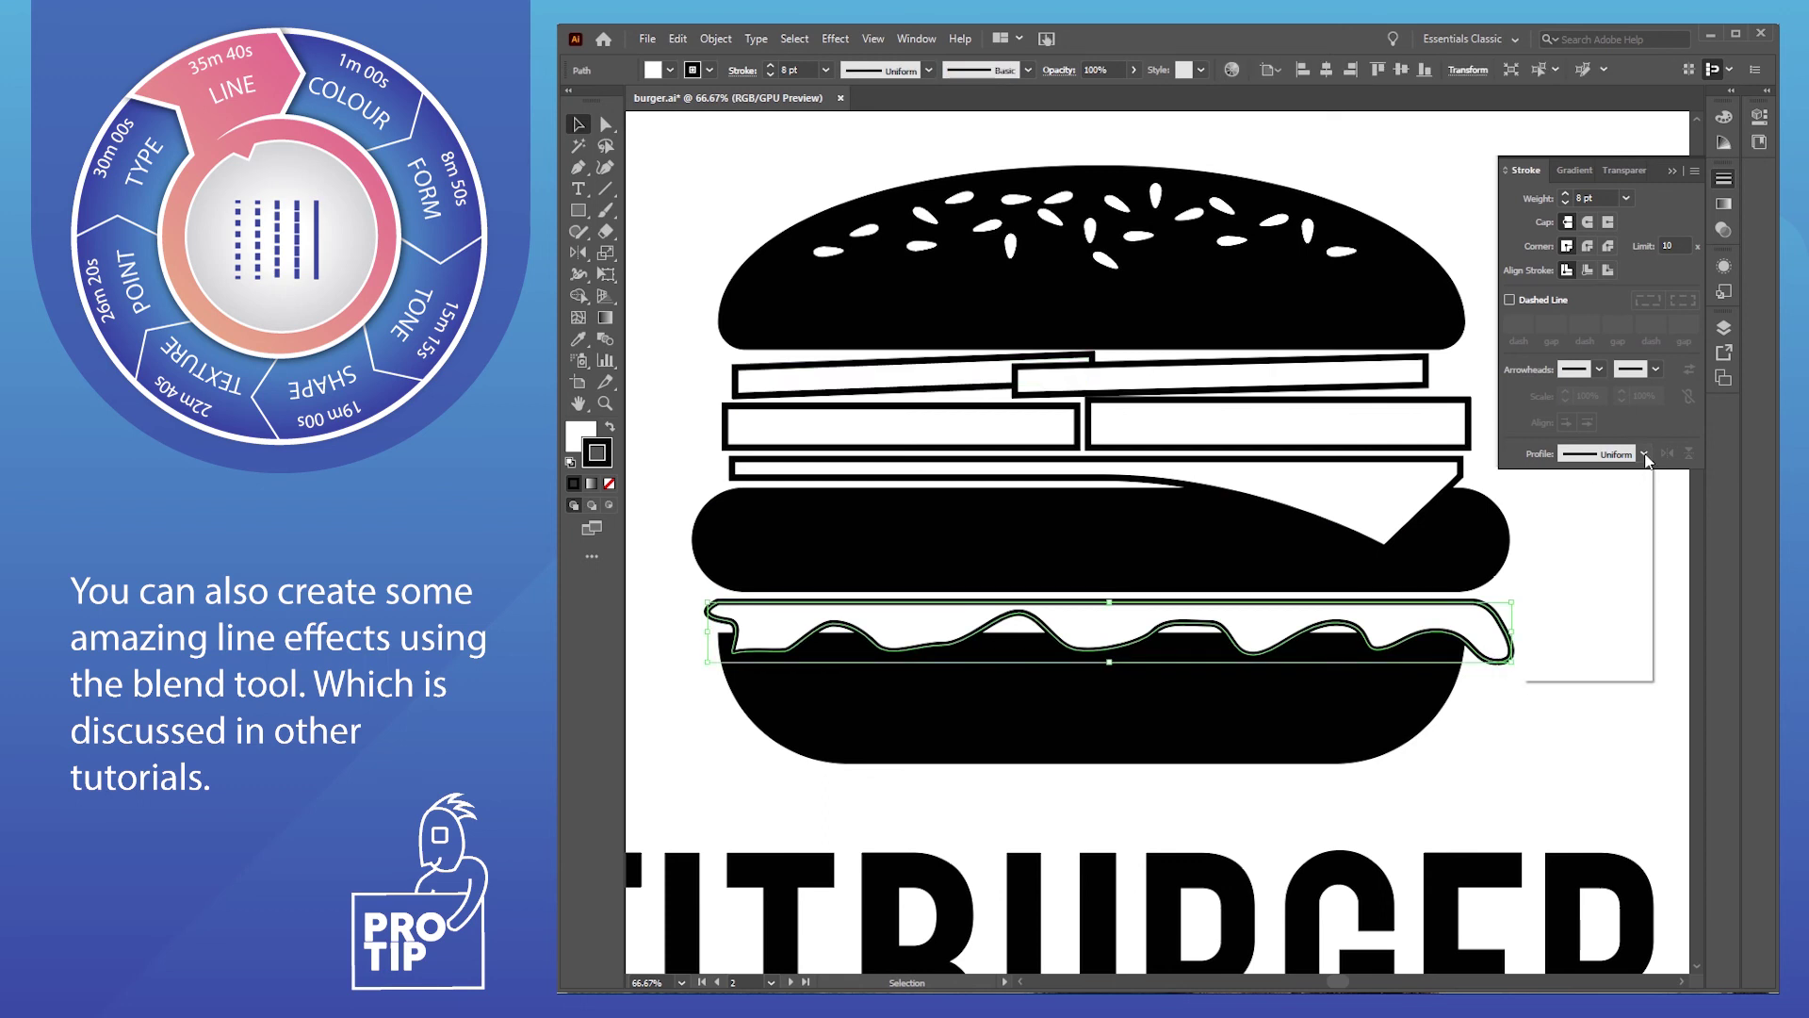
{"action": "left_click", "coordinate": [1595, 514]}
{"action": "key", "text": "ctrl+h"}
{"action": "left_click", "coordinate": [1581, 612]}
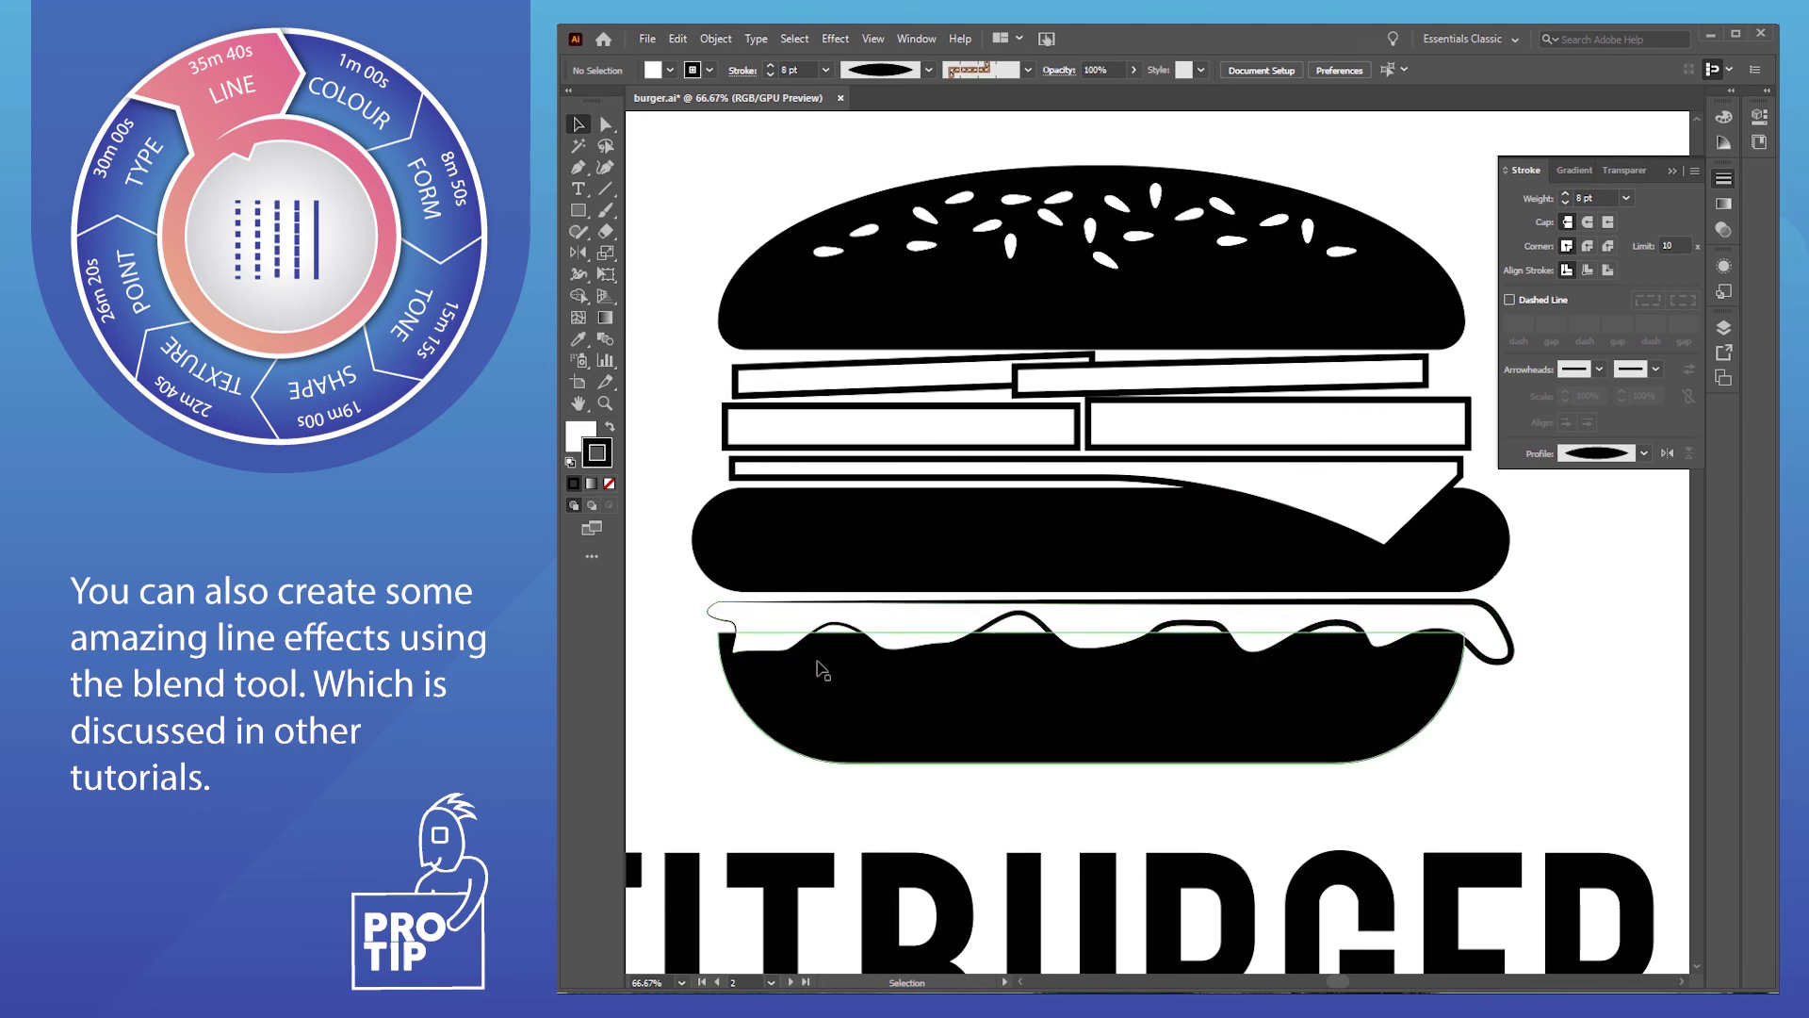
Select the cheese outline and both rectangles above it, then clear the selection and undo
{"action": "left_click", "coordinate": [886, 463]}
{"action": "left_click", "coordinate": [909, 434], "text": "shift"}
{"action": "left_click", "coordinate": [1402, 424], "text": "shift"}
{"action": "left_click", "coordinate": [1324, 456]}
{"action": "key", "text": "ctrl+z"}
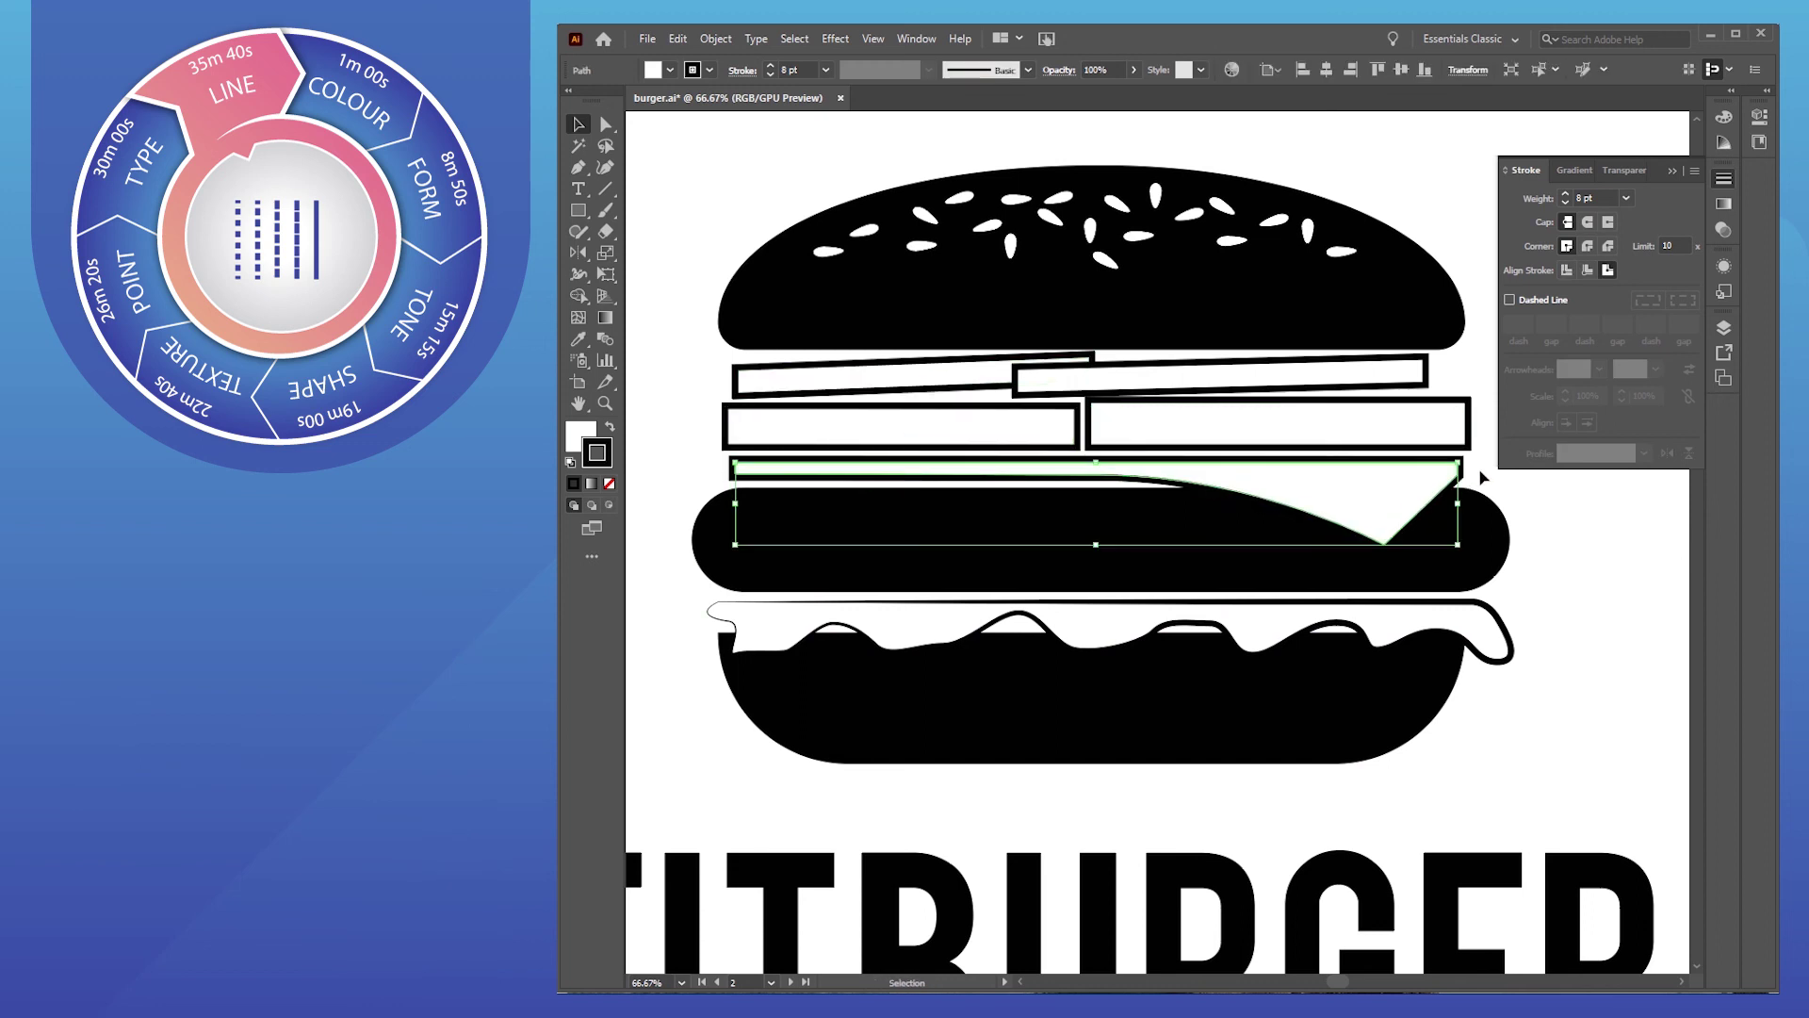
Close the cheese path with the Pen by joining its open end anchors
{"action": "left_click", "coordinate": [1334, 485]}
{"action": "left_click", "coordinate": [1334, 485]}
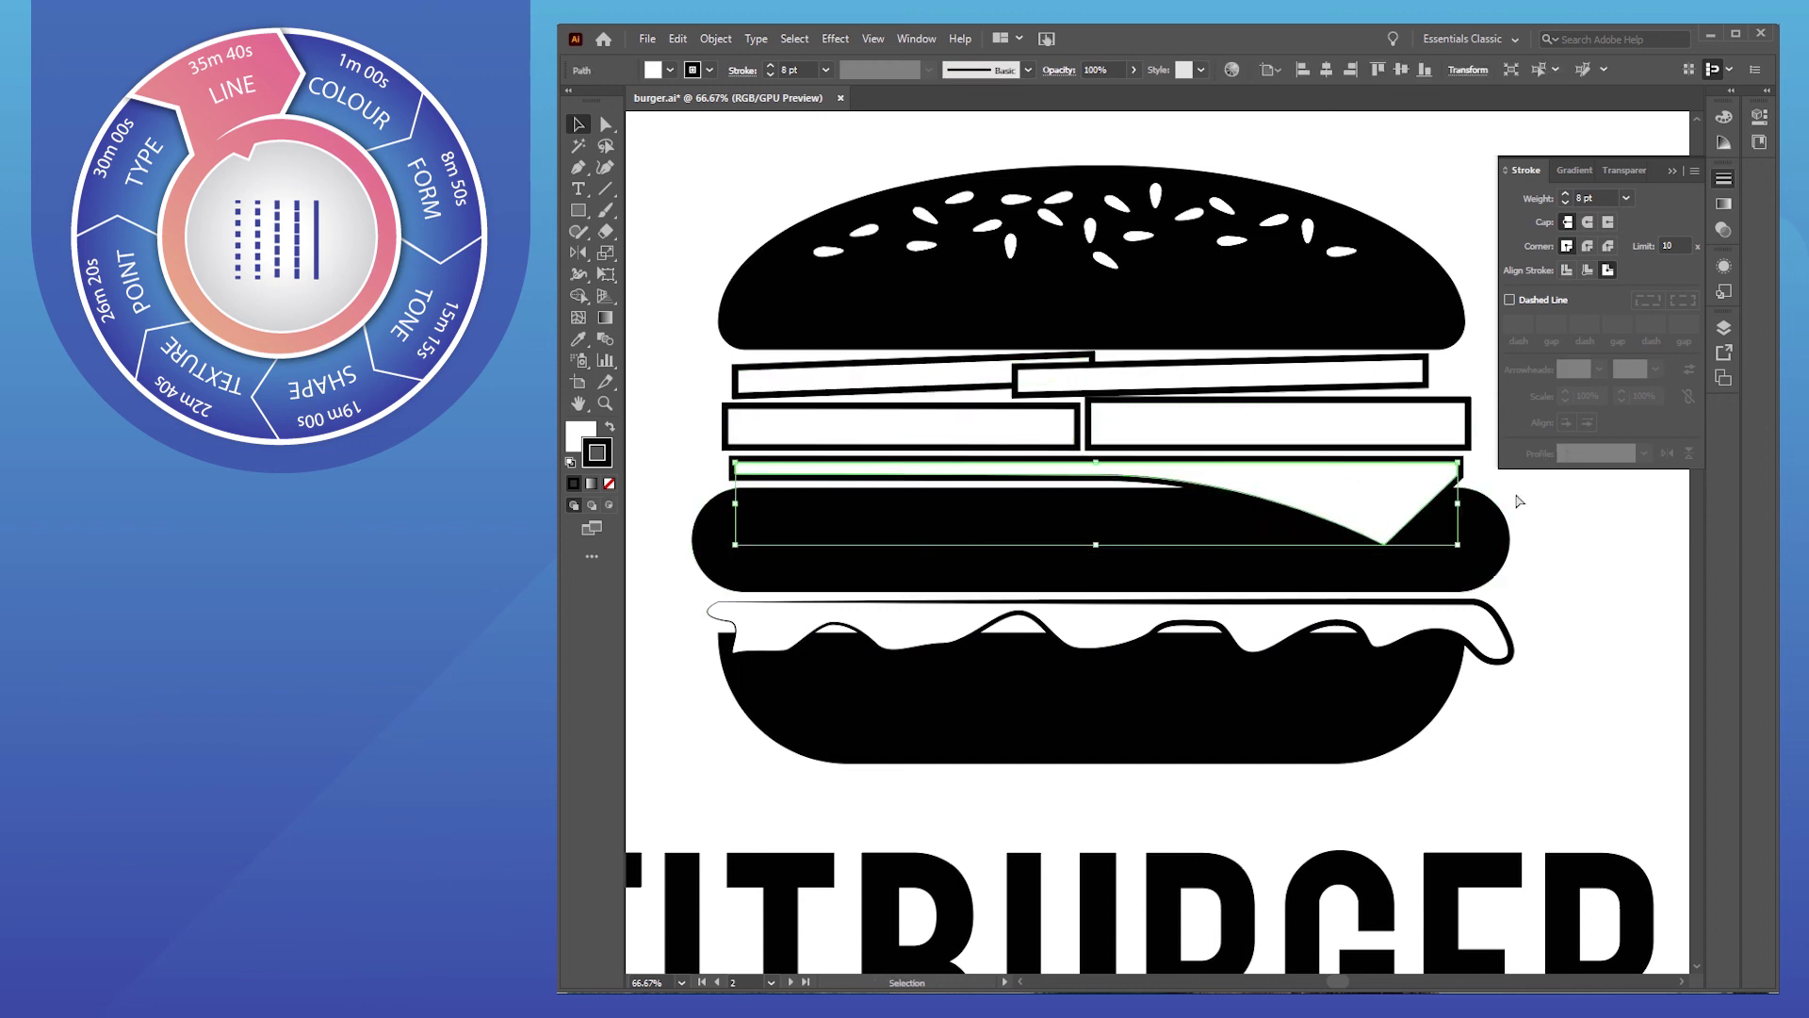
{"action": "key", "text": "a"}
{"action": "left_click", "coordinate": [1458, 471]}
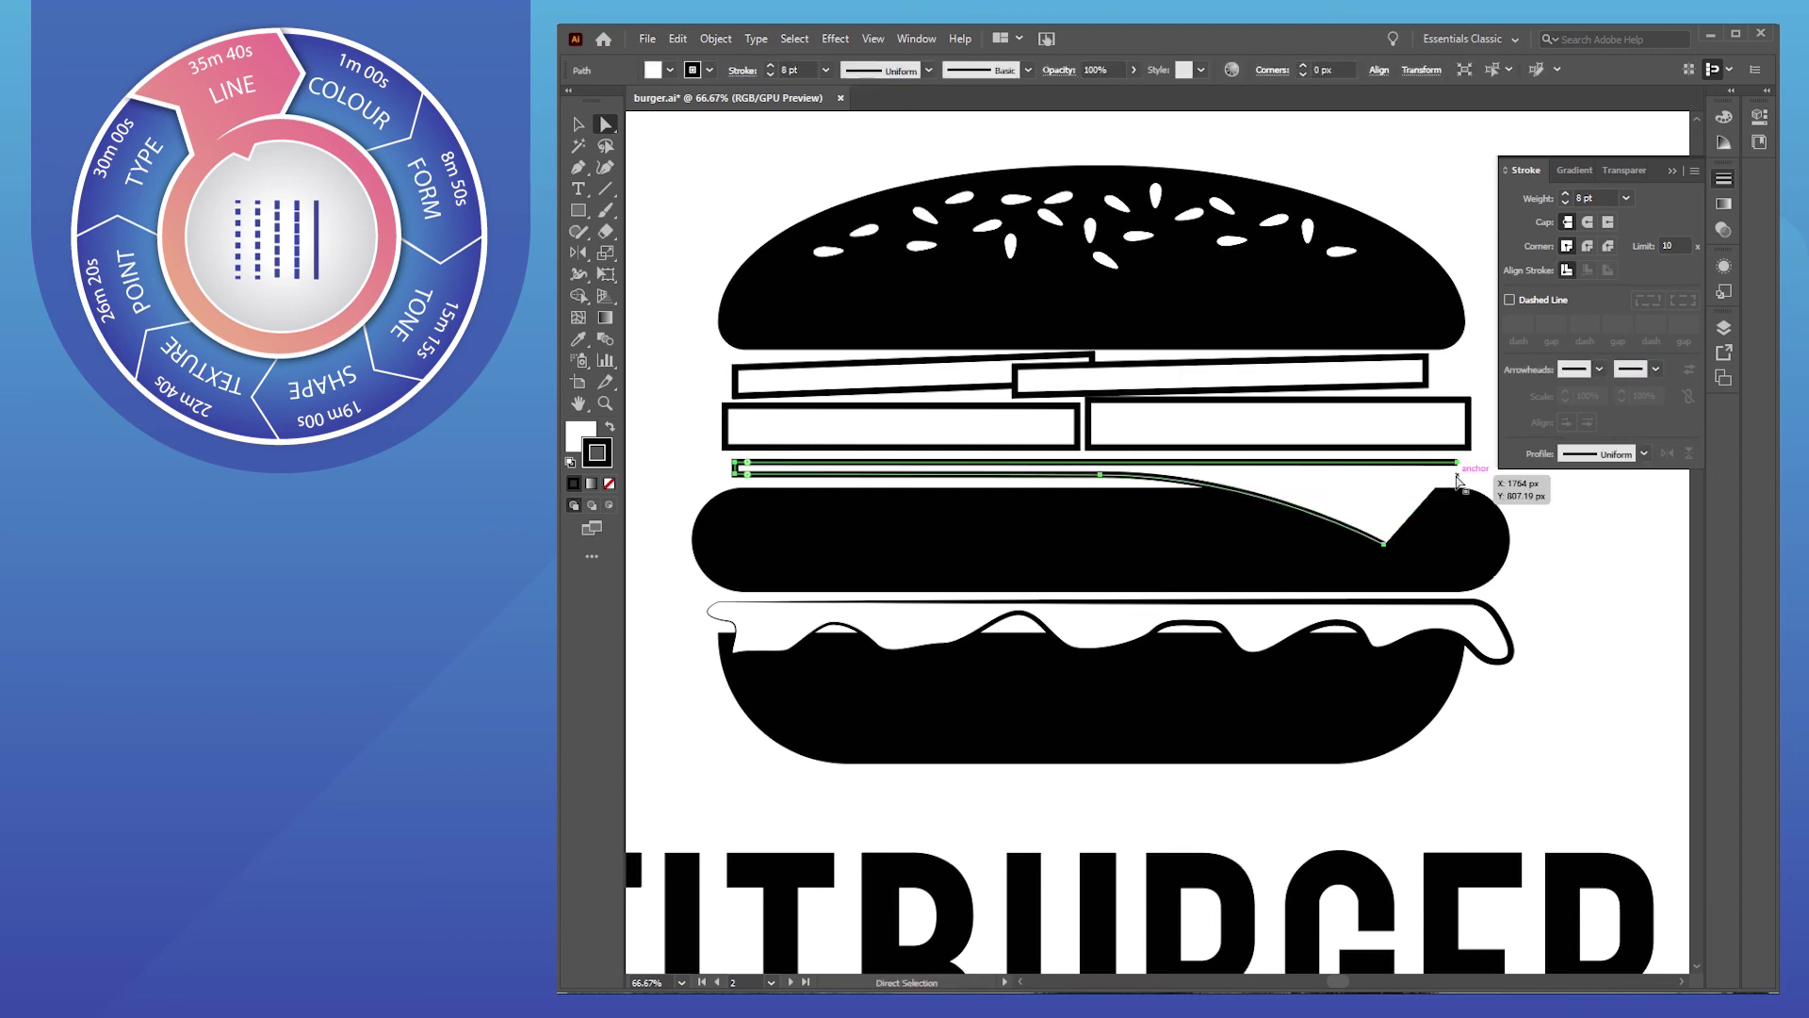
{"action": "left_click", "coordinate": [1477, 516]}
{"action": "key", "text": "p"}
{"action": "left_click", "coordinate": [1457, 462]}
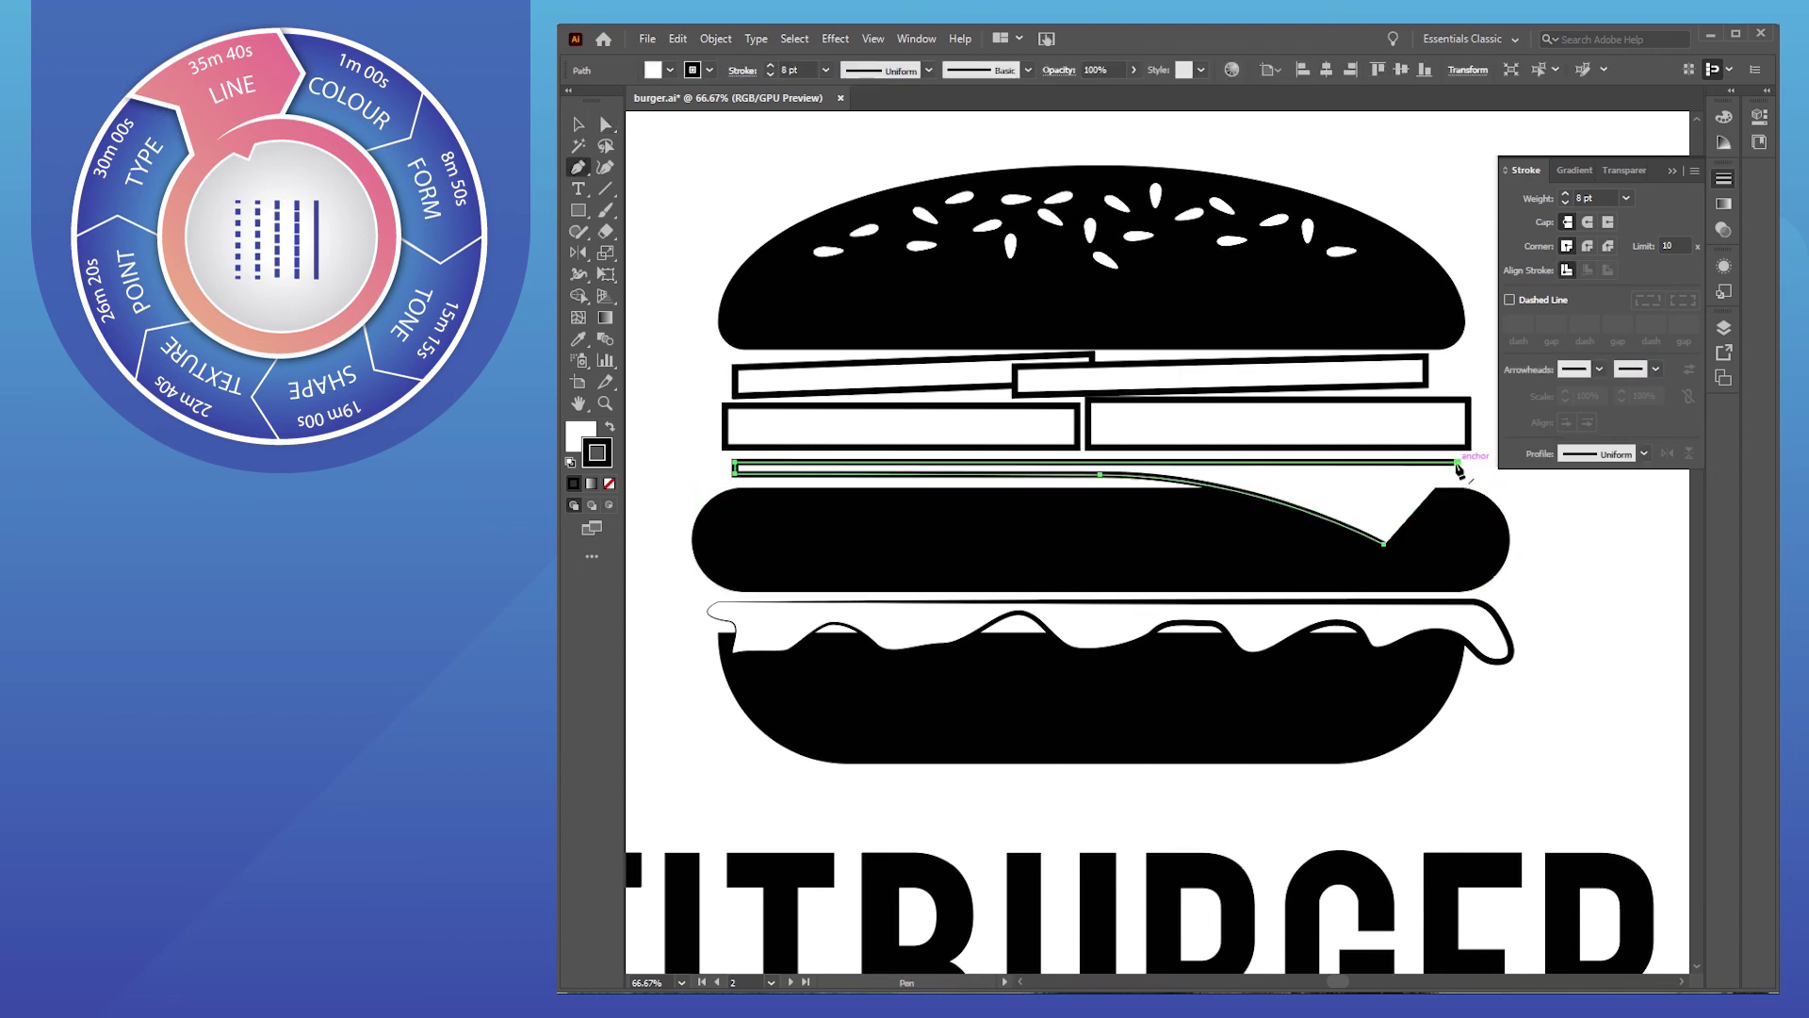
{"action": "left_click", "coordinate": [1383, 543]}
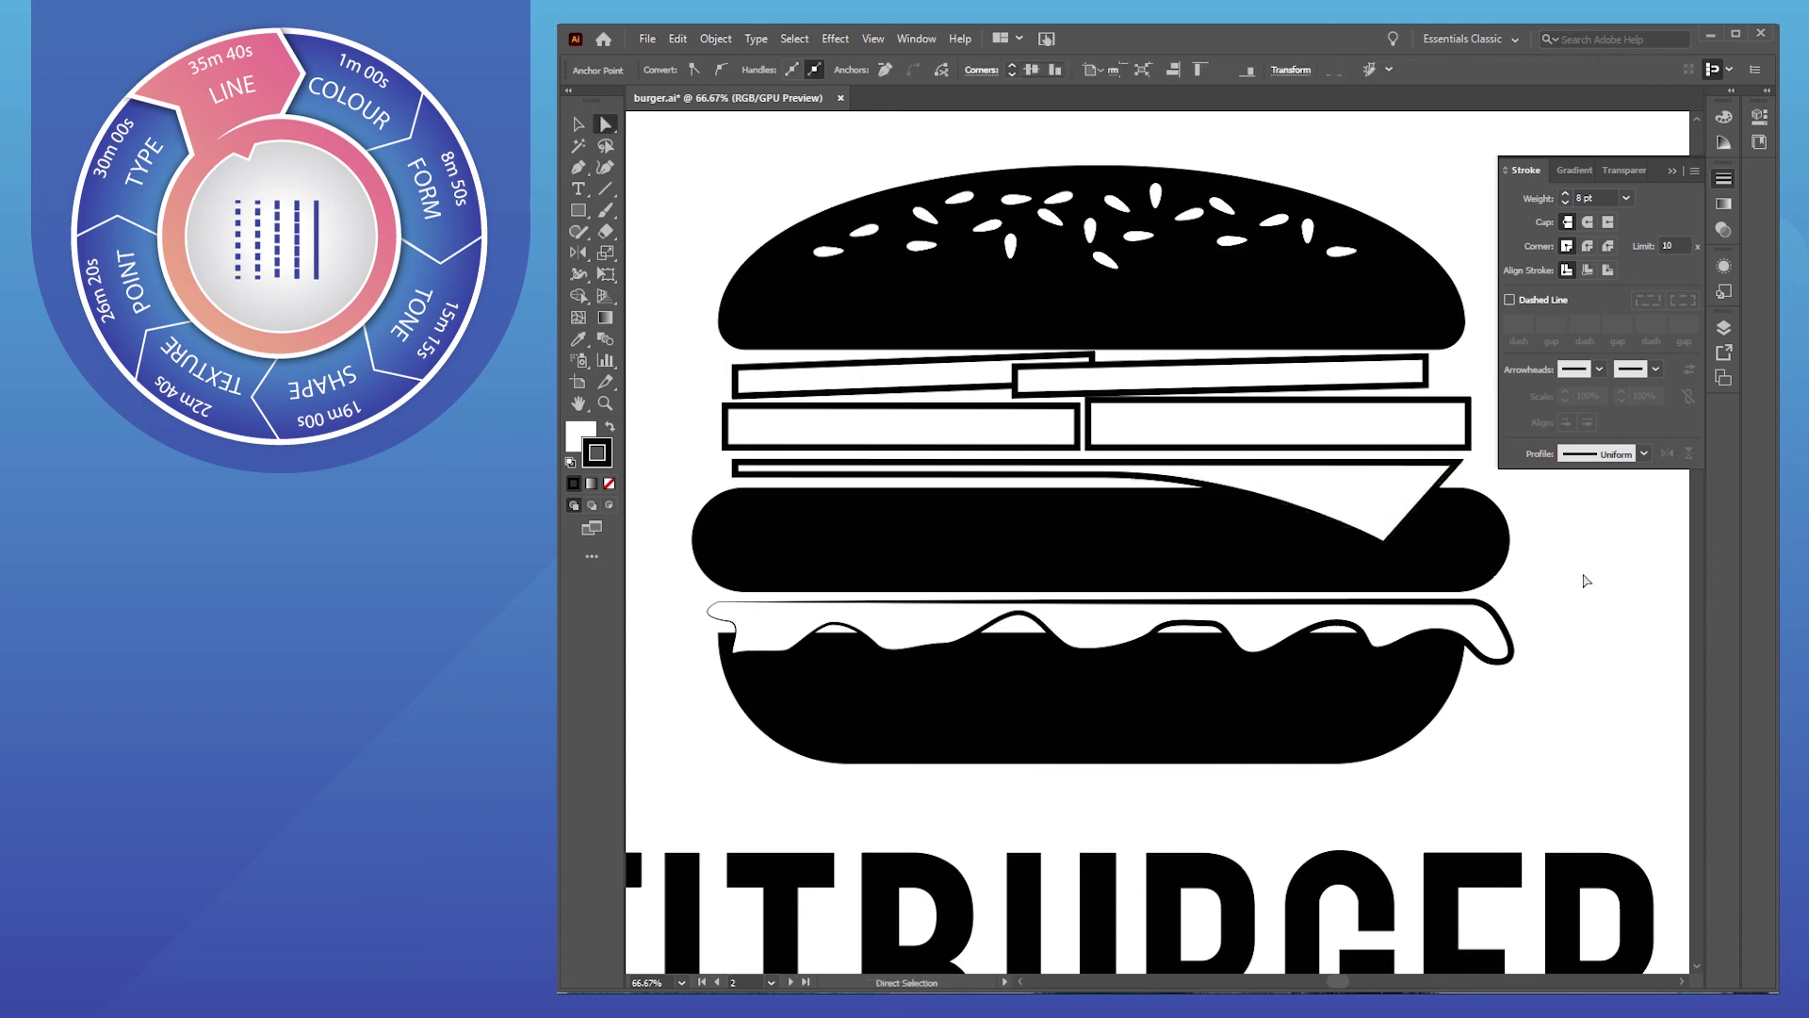
{"action": "key", "text": "a"}
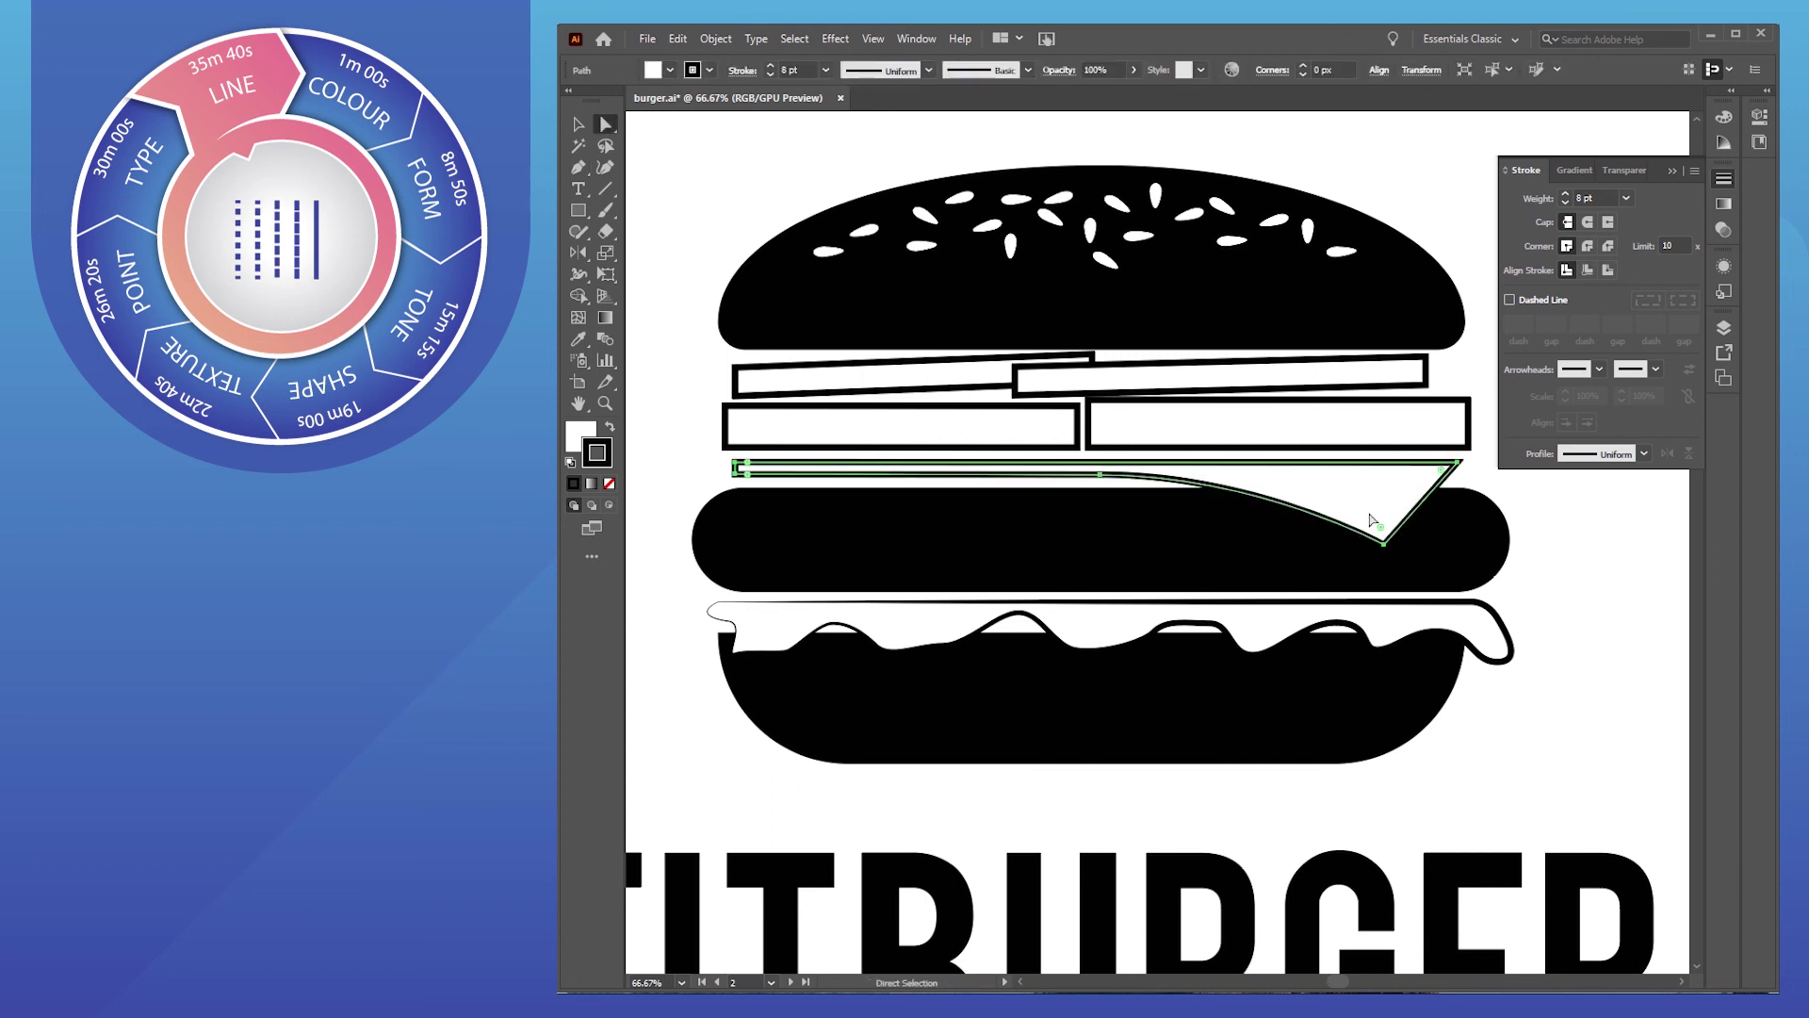
Check the width profile list, then select the right cheese rectangle
{"action": "left_click", "coordinate": [1644, 453]}
{"action": "key", "text": "Escape"}
{"action": "left_click", "coordinate": [1596, 513]}
{"action": "left_click", "coordinate": [1303, 423]}
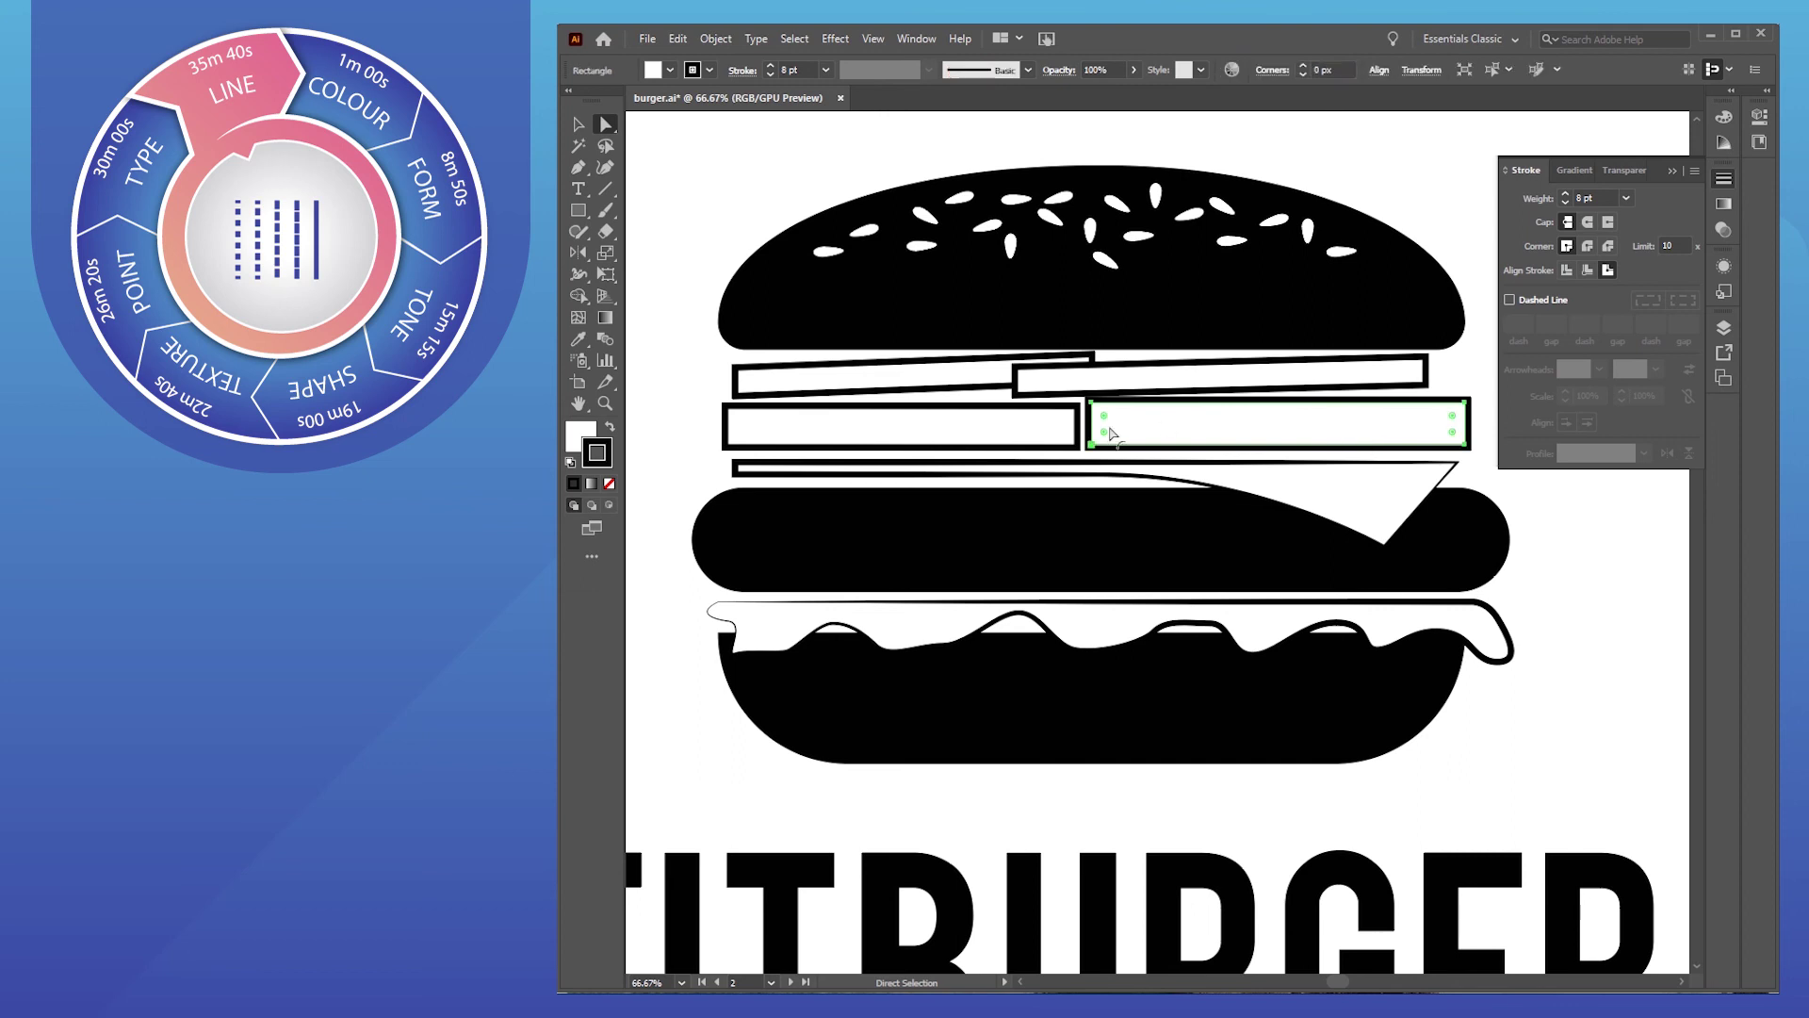
Delete the right rectangle's right edge, redraw it with the Pen and apply the elliptical width profile
{"action": "left_click", "coordinate": [990, 434]}
{"action": "left_click", "coordinate": [858, 381]}
{"action": "left_click", "coordinate": [1210, 382]}
{"action": "left_click", "coordinate": [1188, 417]}
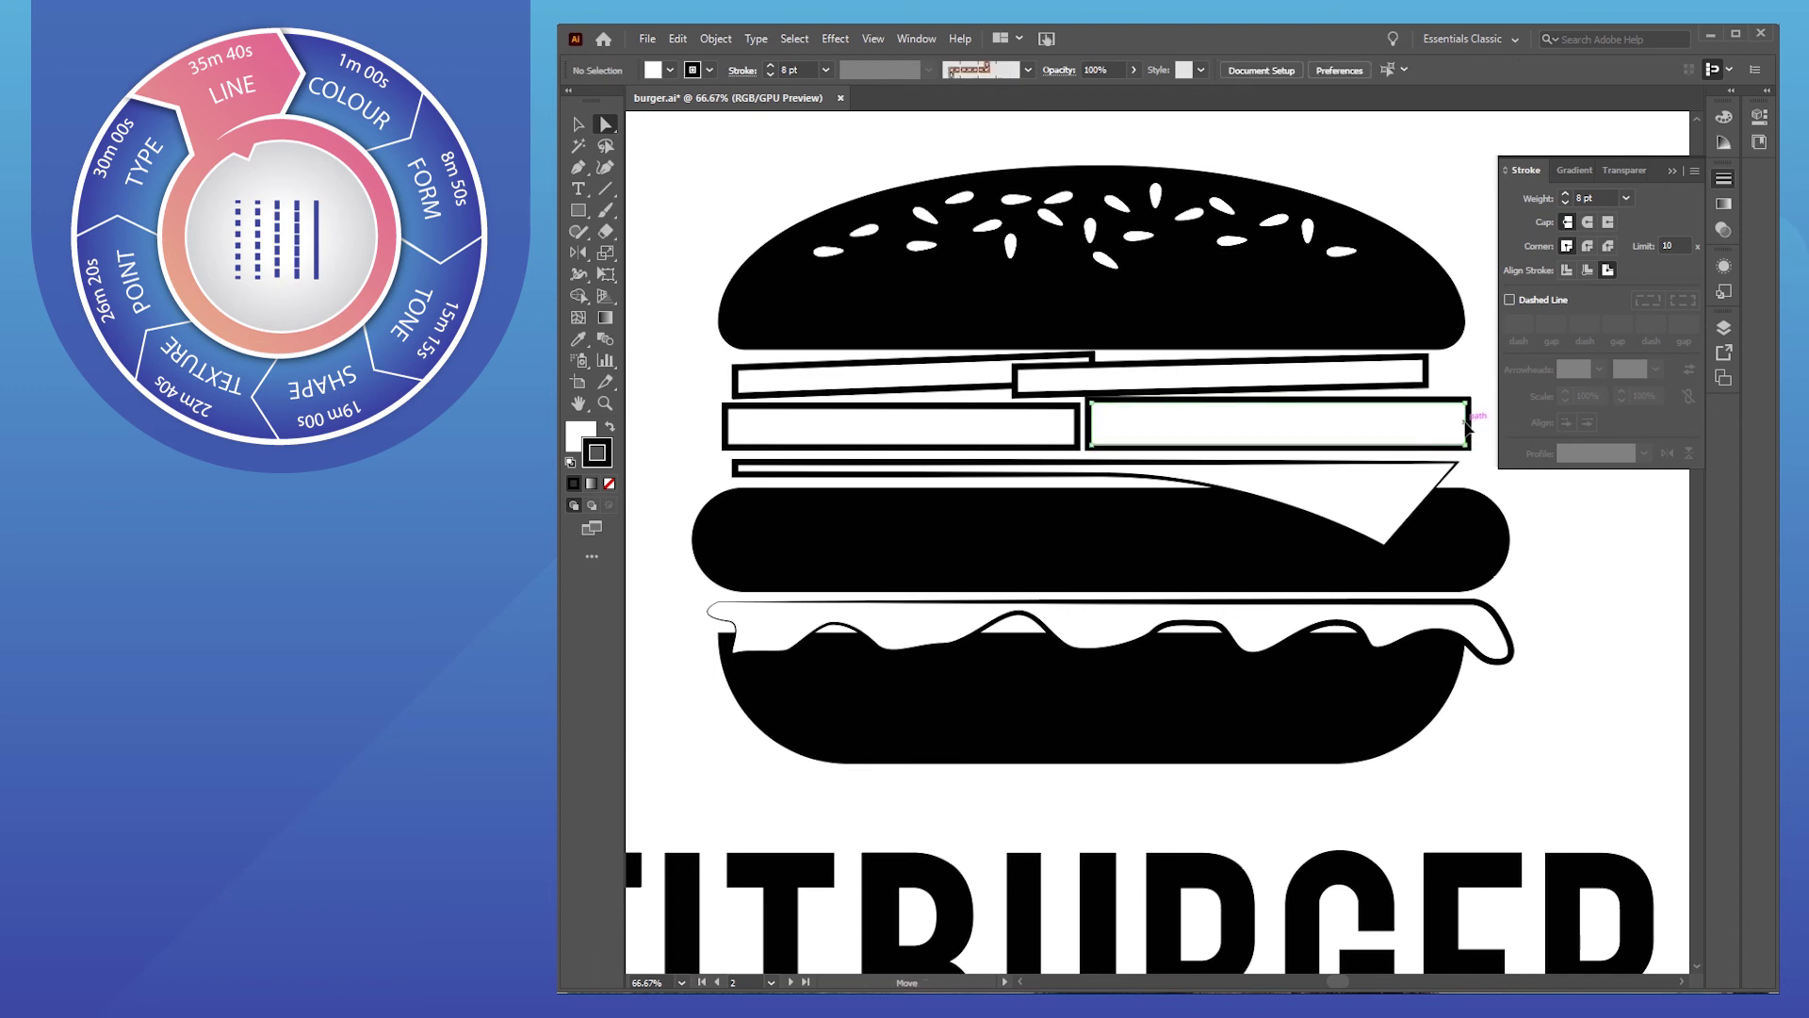
{"action": "left_click", "coordinate": [1468, 426]}
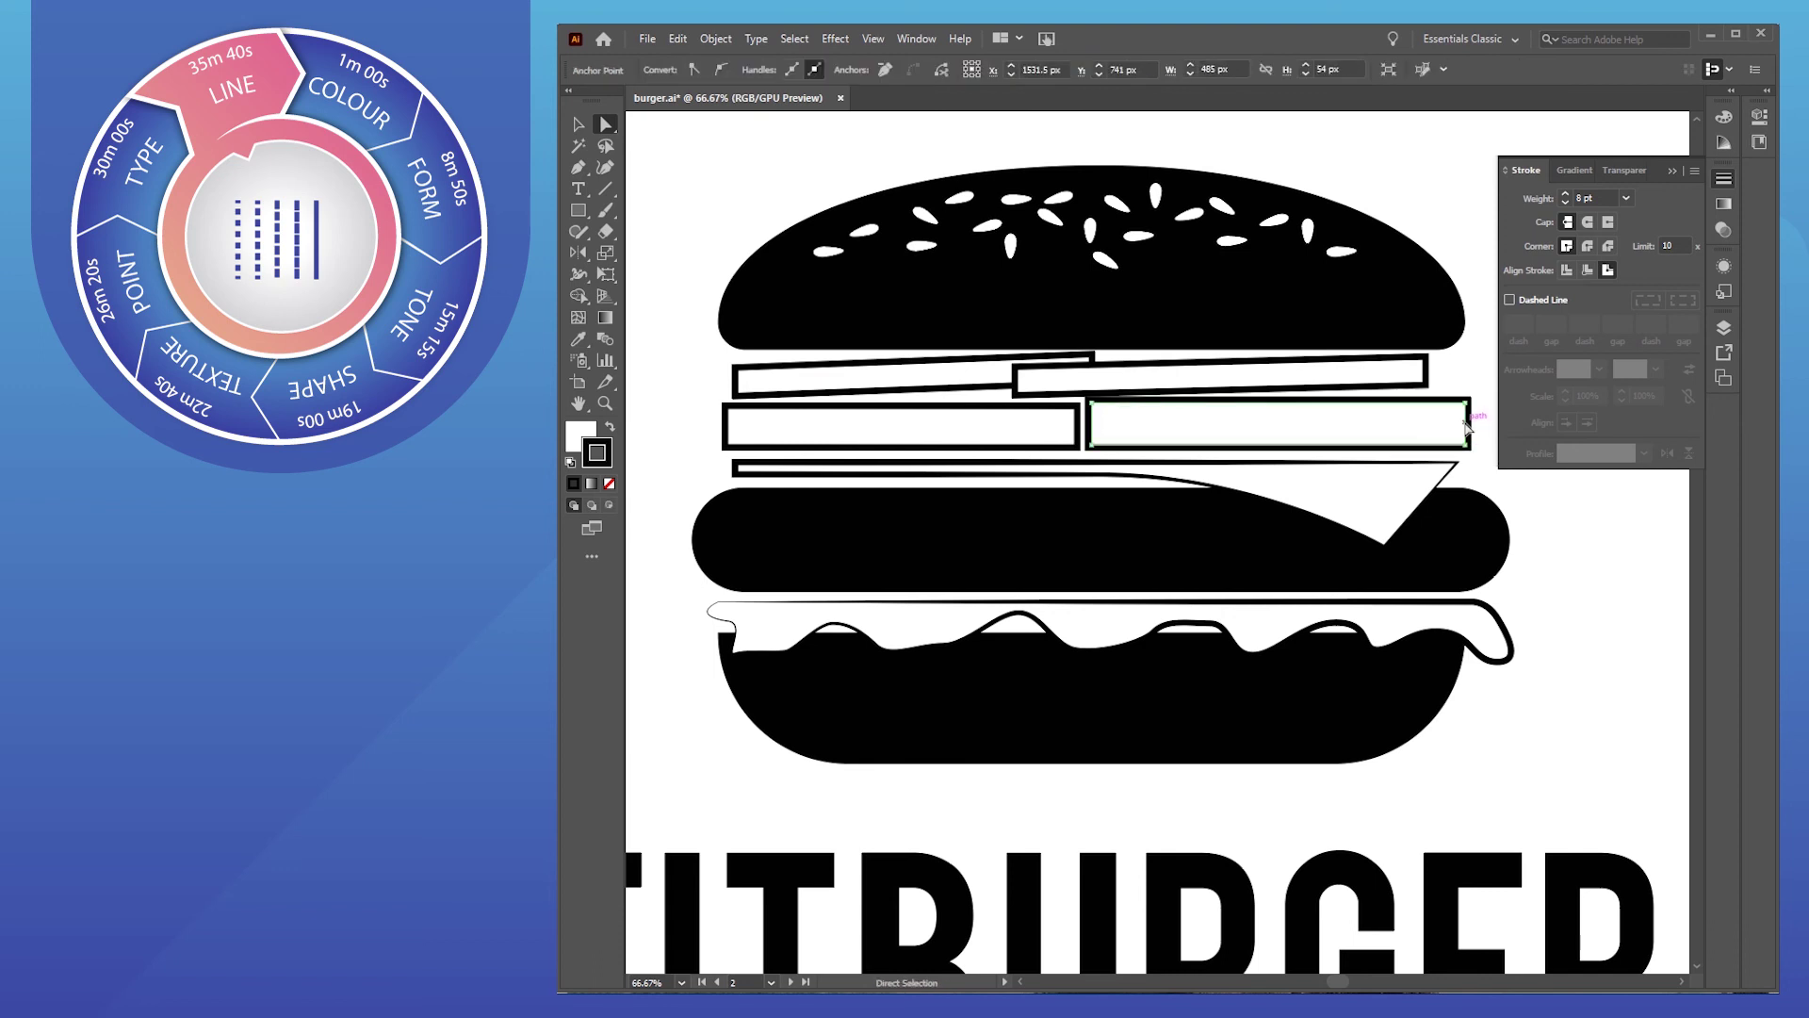
{"action": "key", "text": "Delete"}
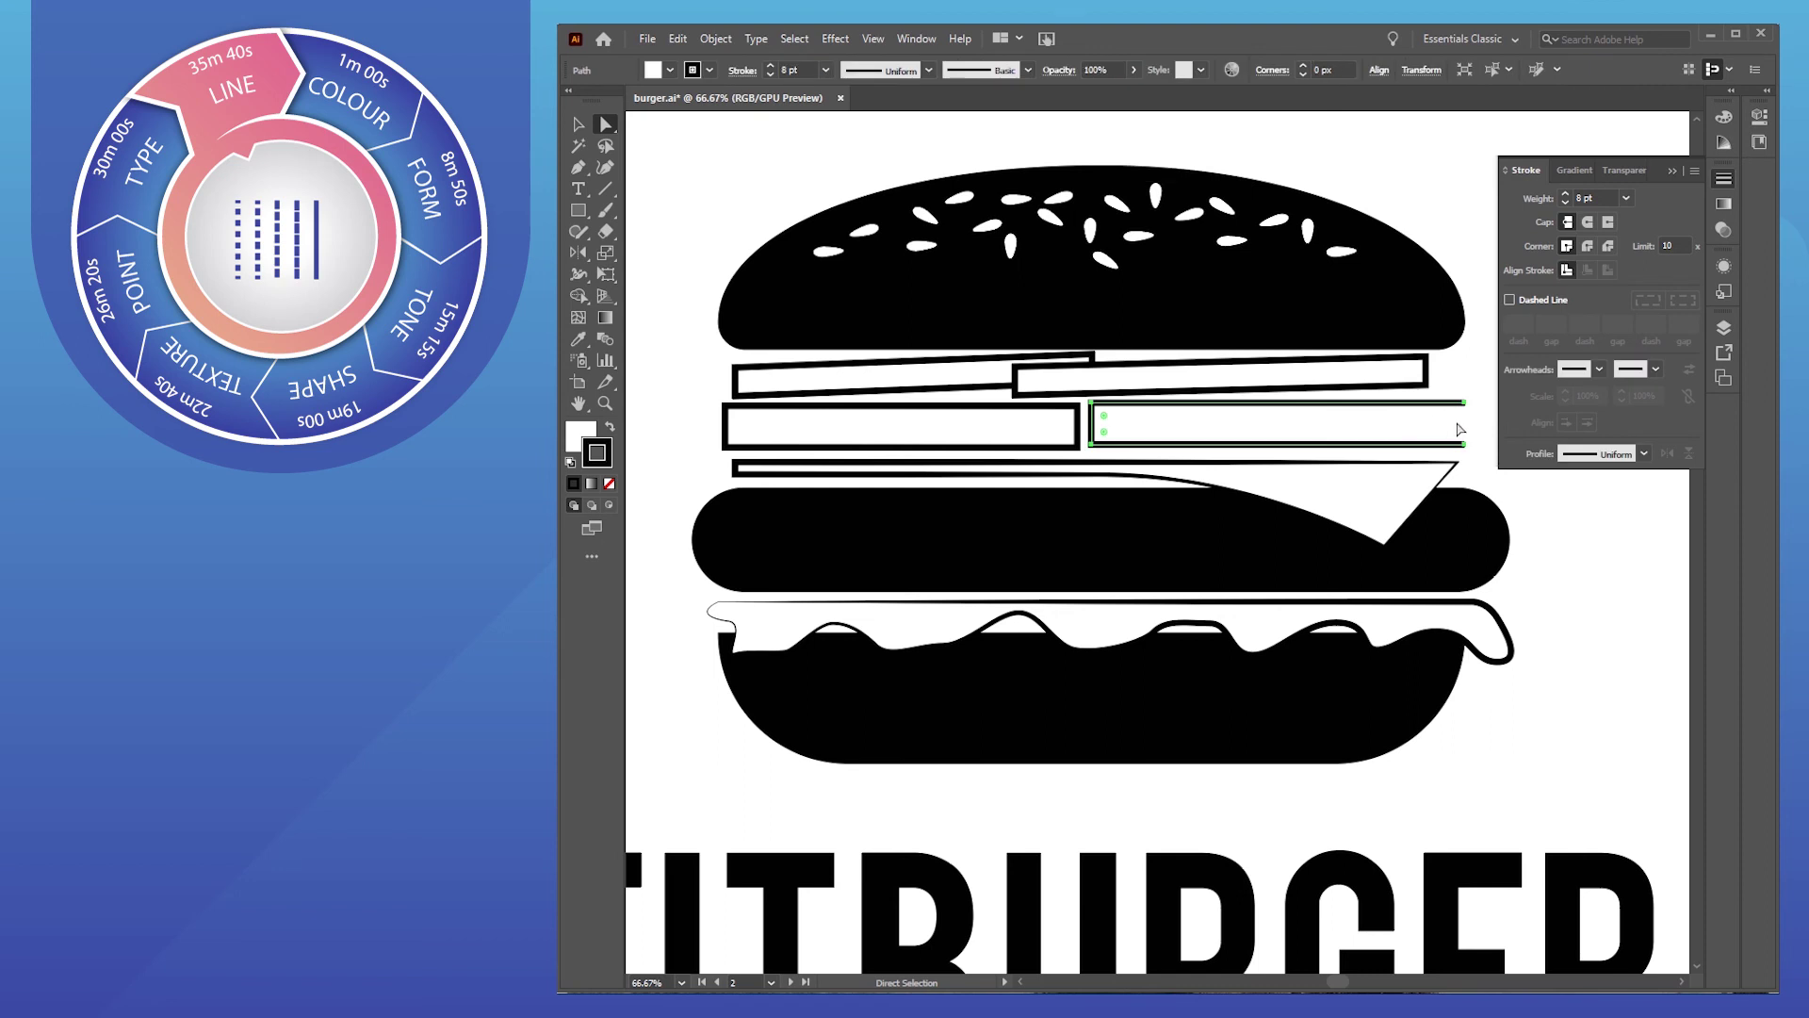
{"action": "key", "text": "p"}
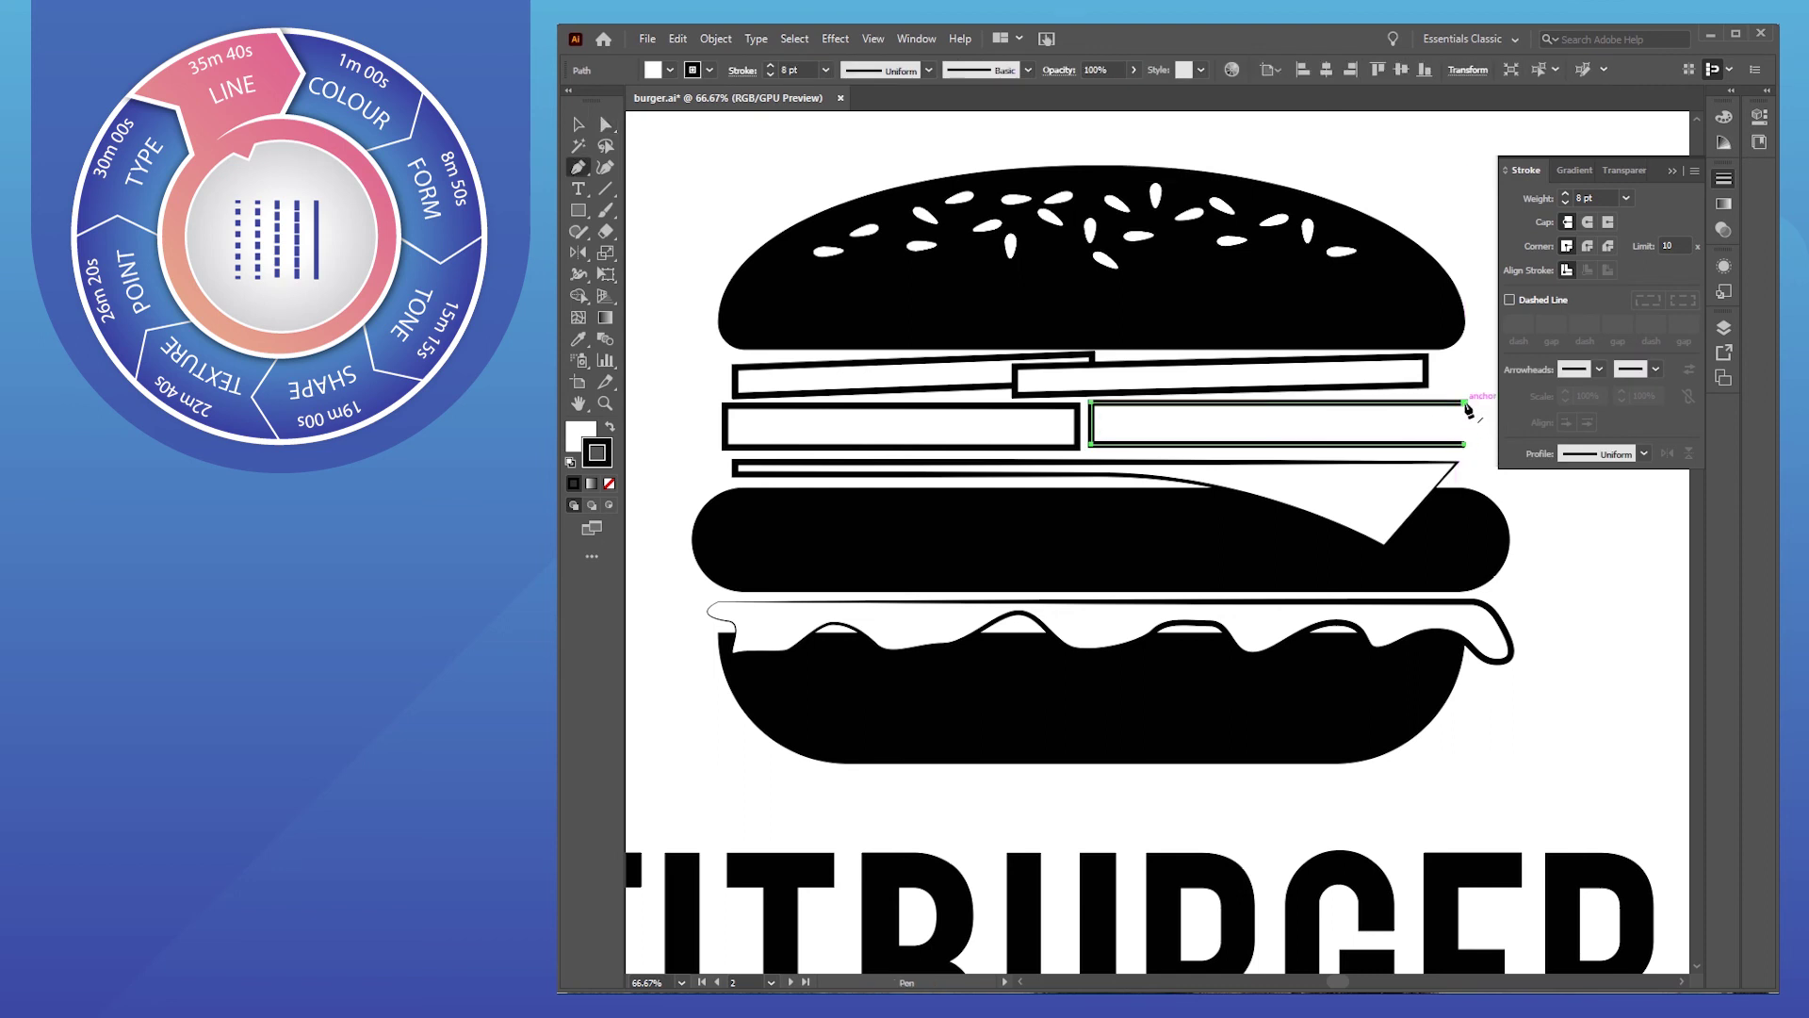
{"action": "left_click", "coordinate": [1465, 403]}
{"action": "left_click", "coordinate": [1466, 444]}
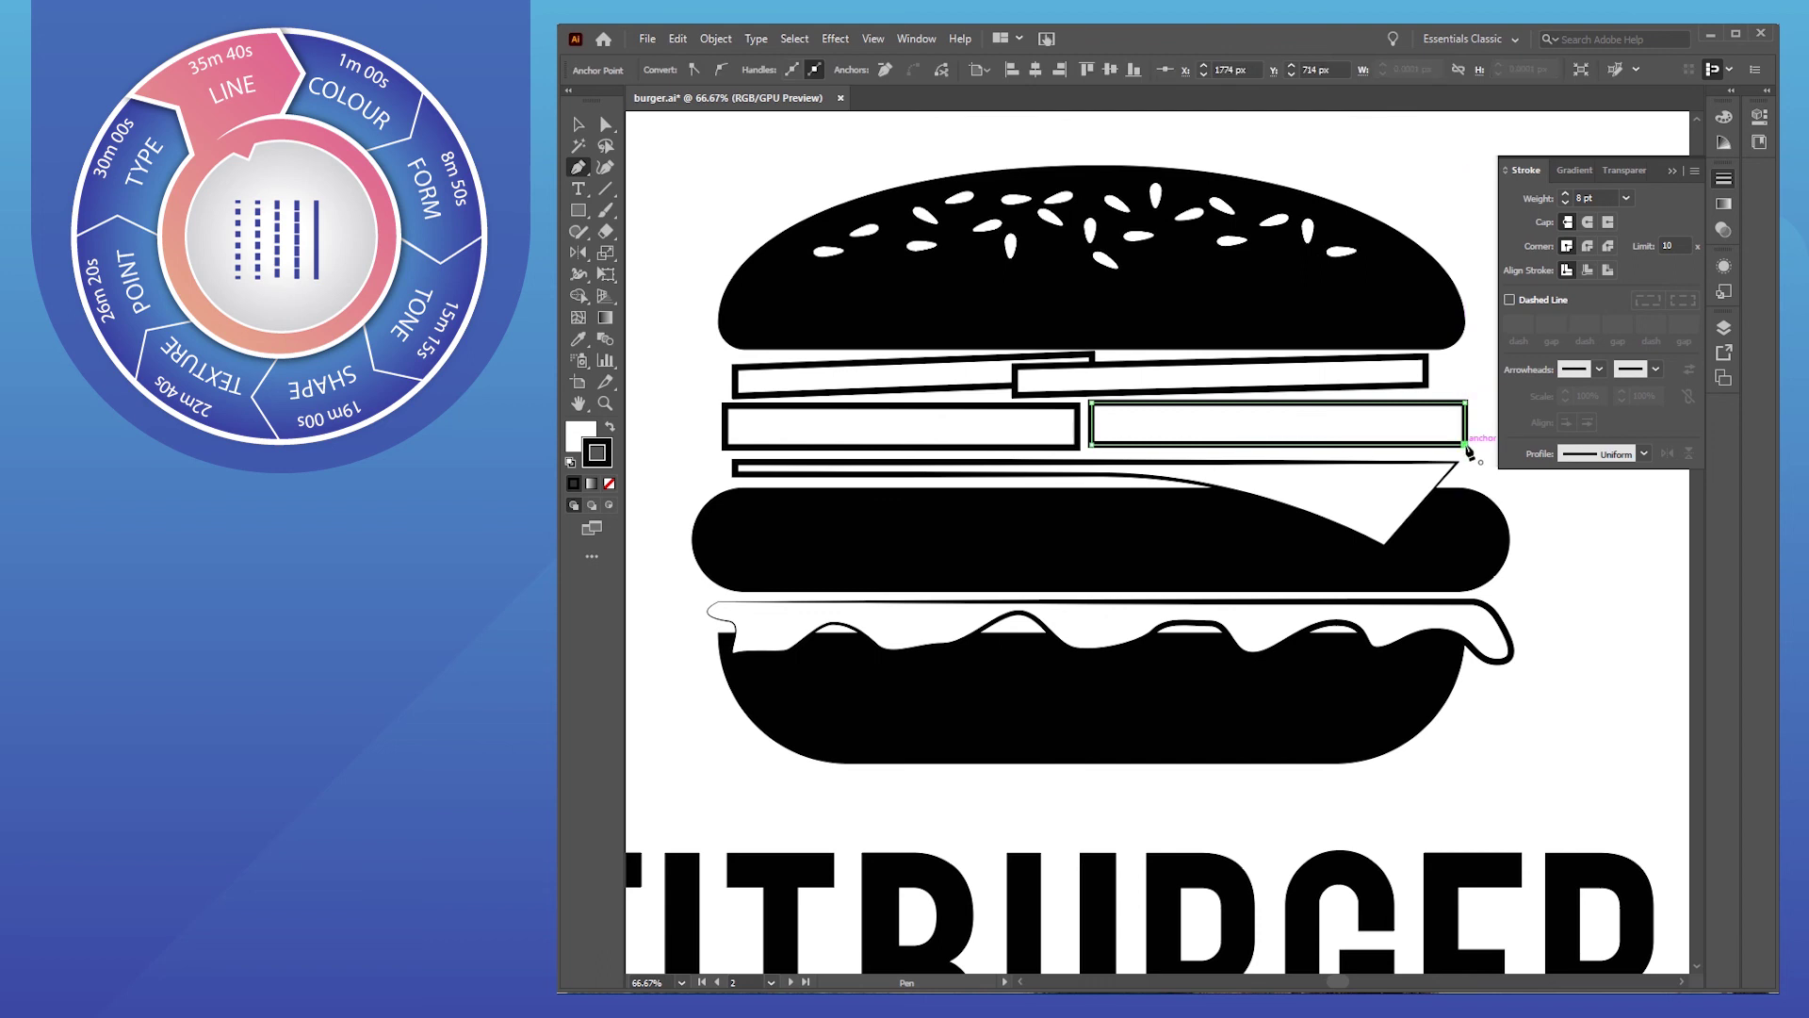
{"action": "left_click", "coordinate": [1644, 453]}
{"action": "left_click", "coordinate": [1602, 509]}
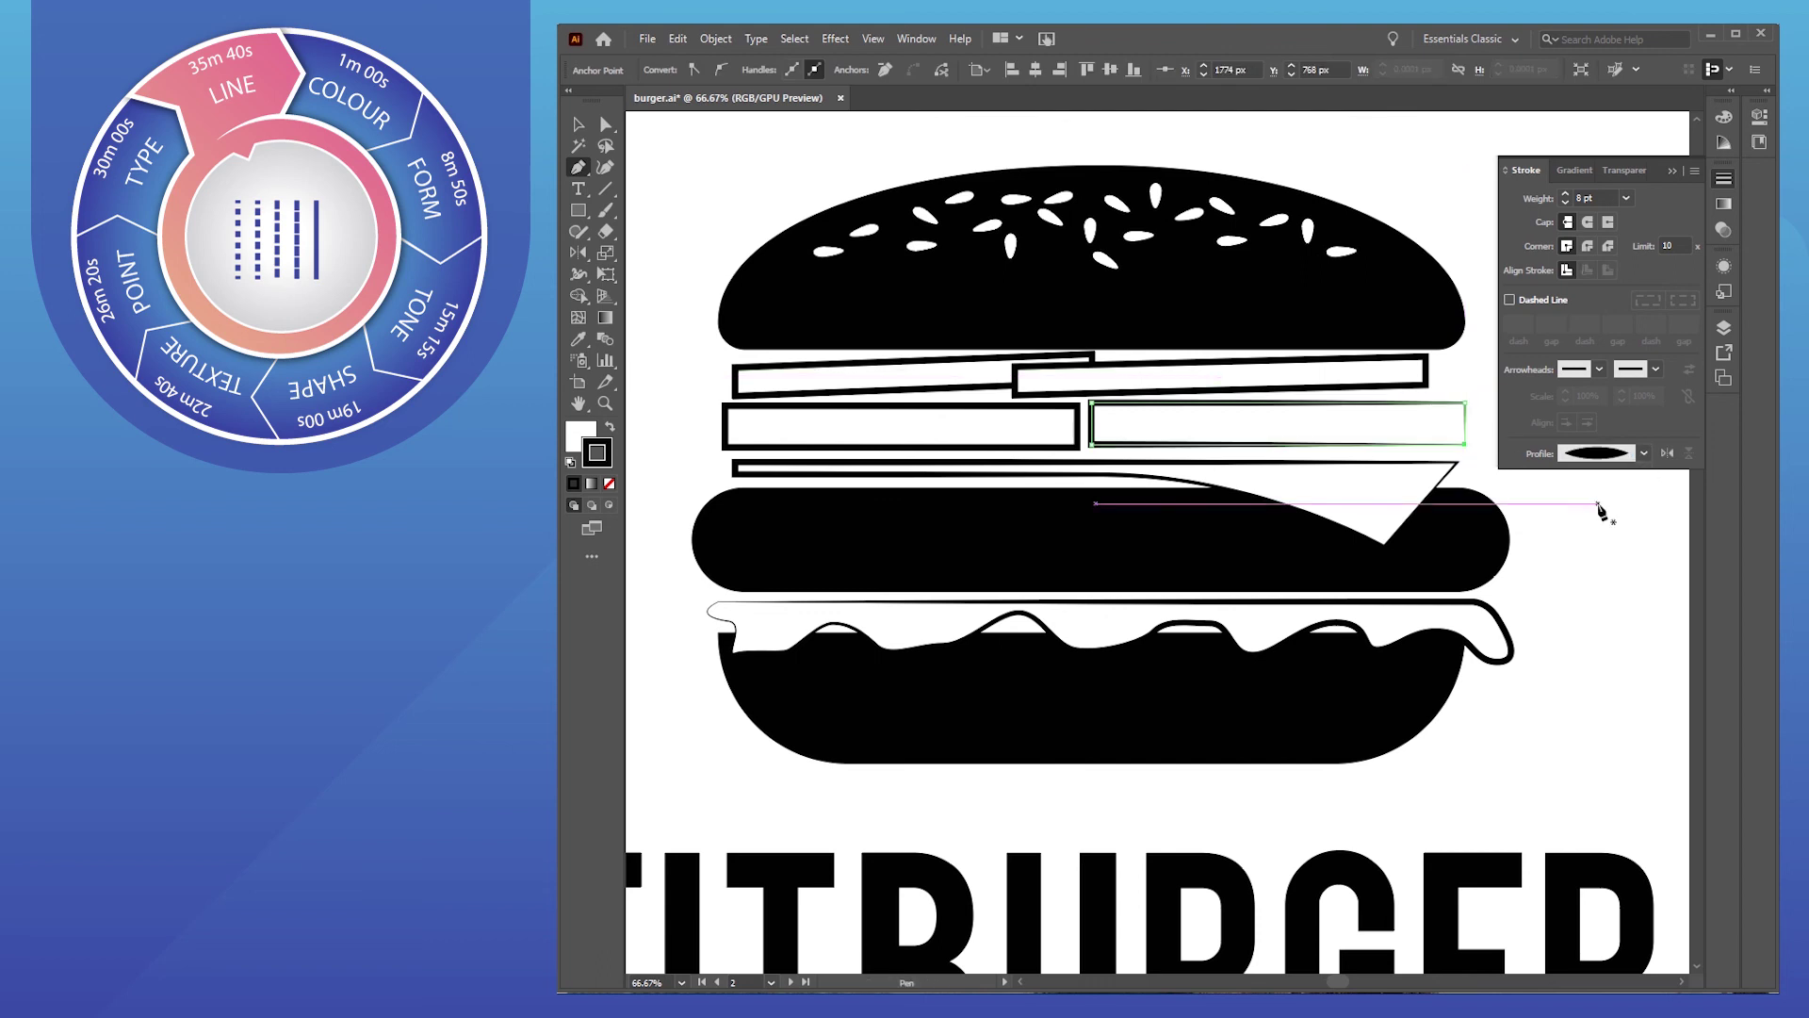
{"action": "left_click", "coordinate": [1588, 580], "text": "ctrl"}
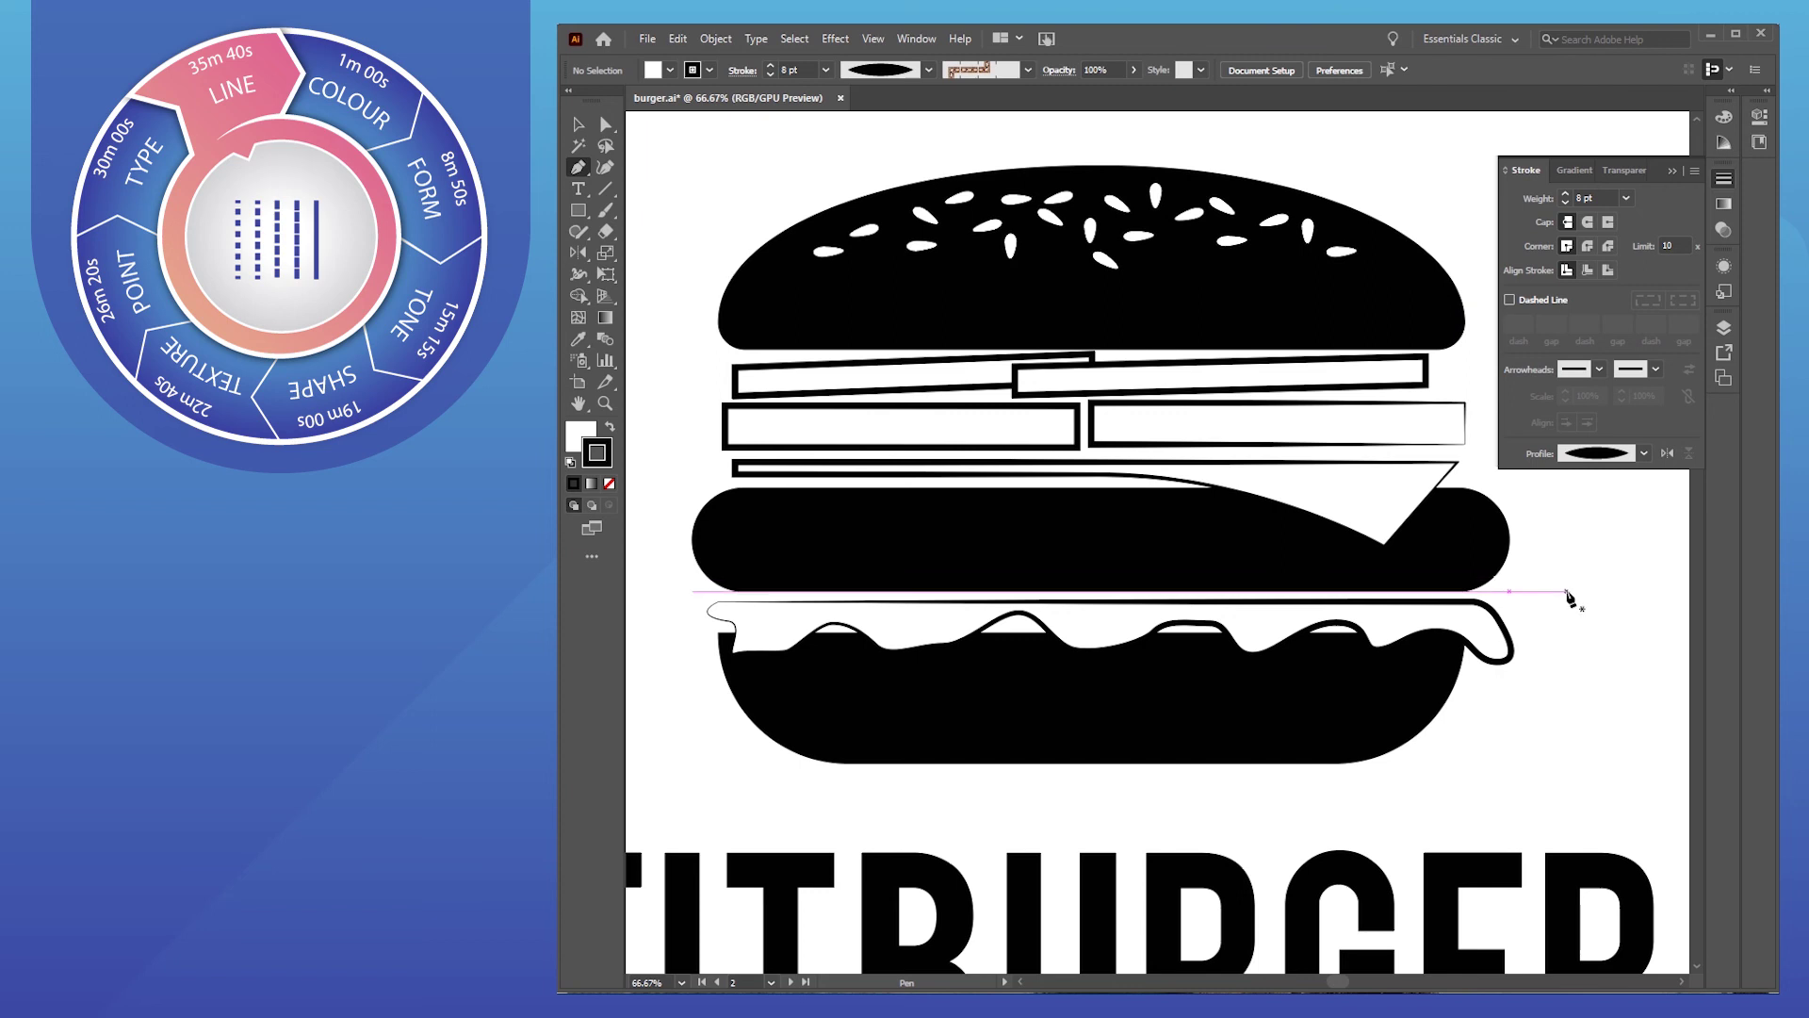
Redraw the left rectangle's left edge with the Pen and give it the elliptical width profile
{"action": "key", "text": "a"}
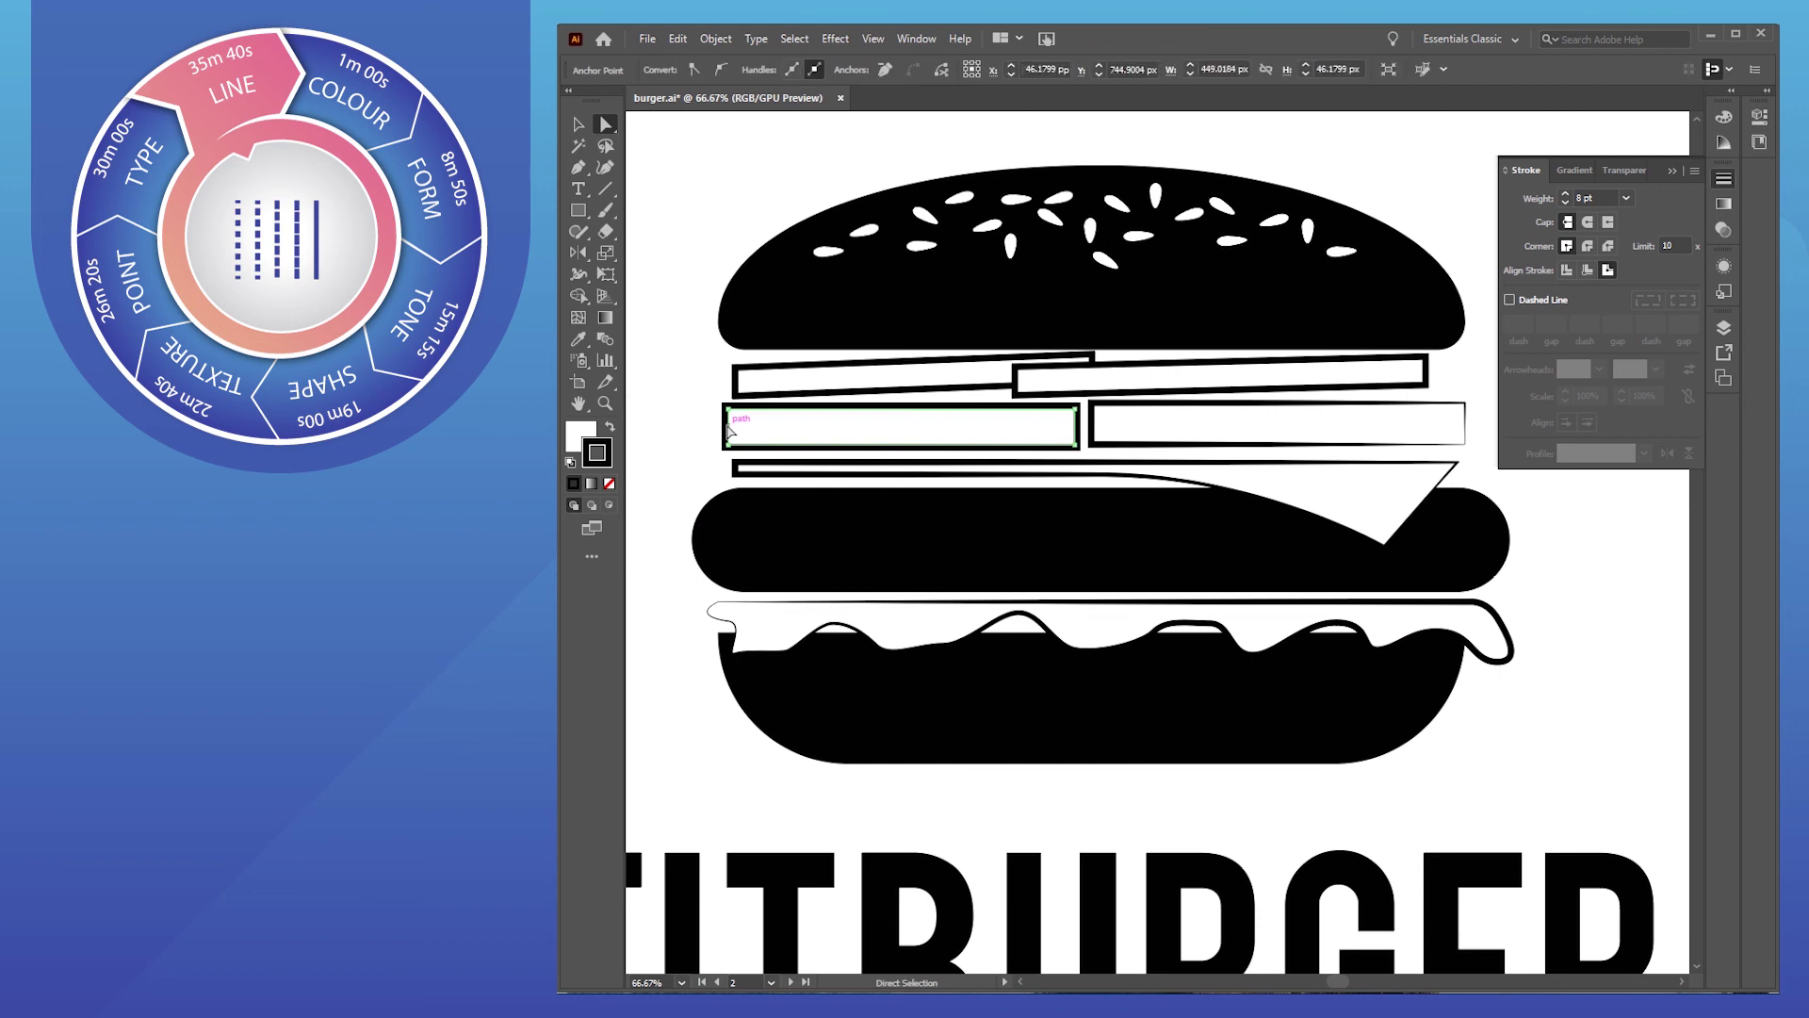
{"action": "left_click", "coordinate": [729, 432]}
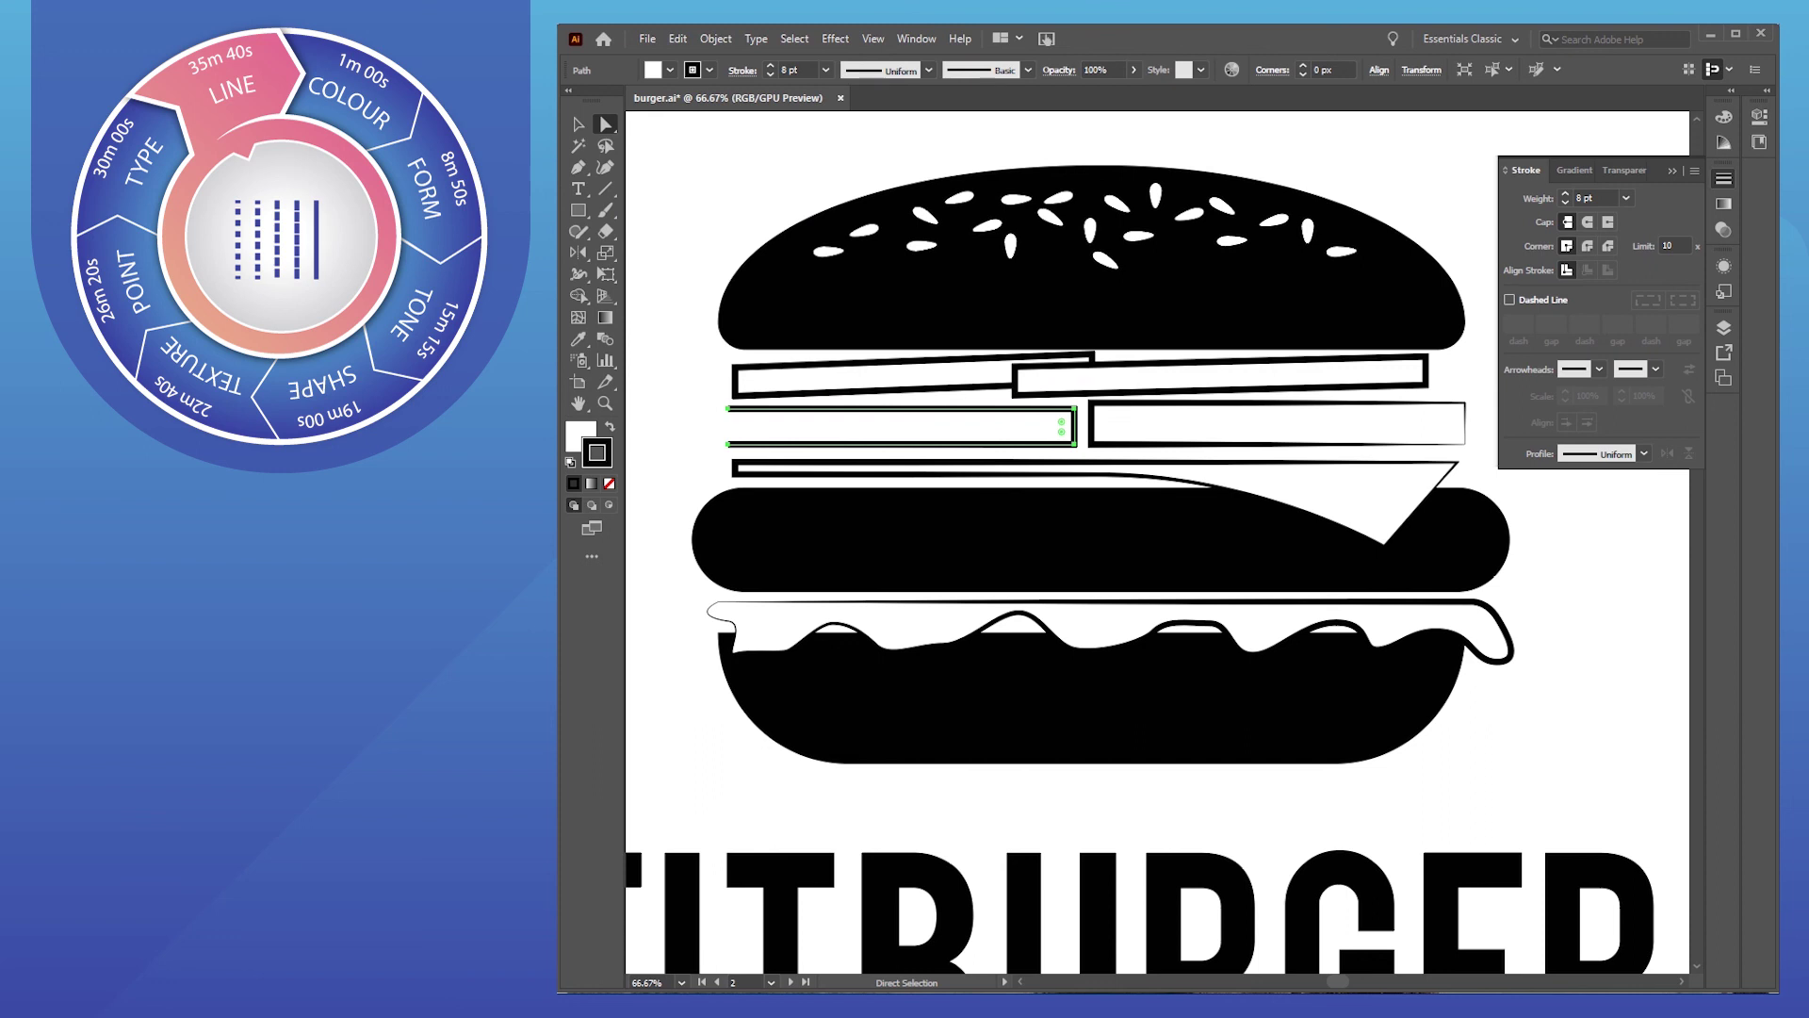
{"action": "left_click", "coordinate": [578, 167]}
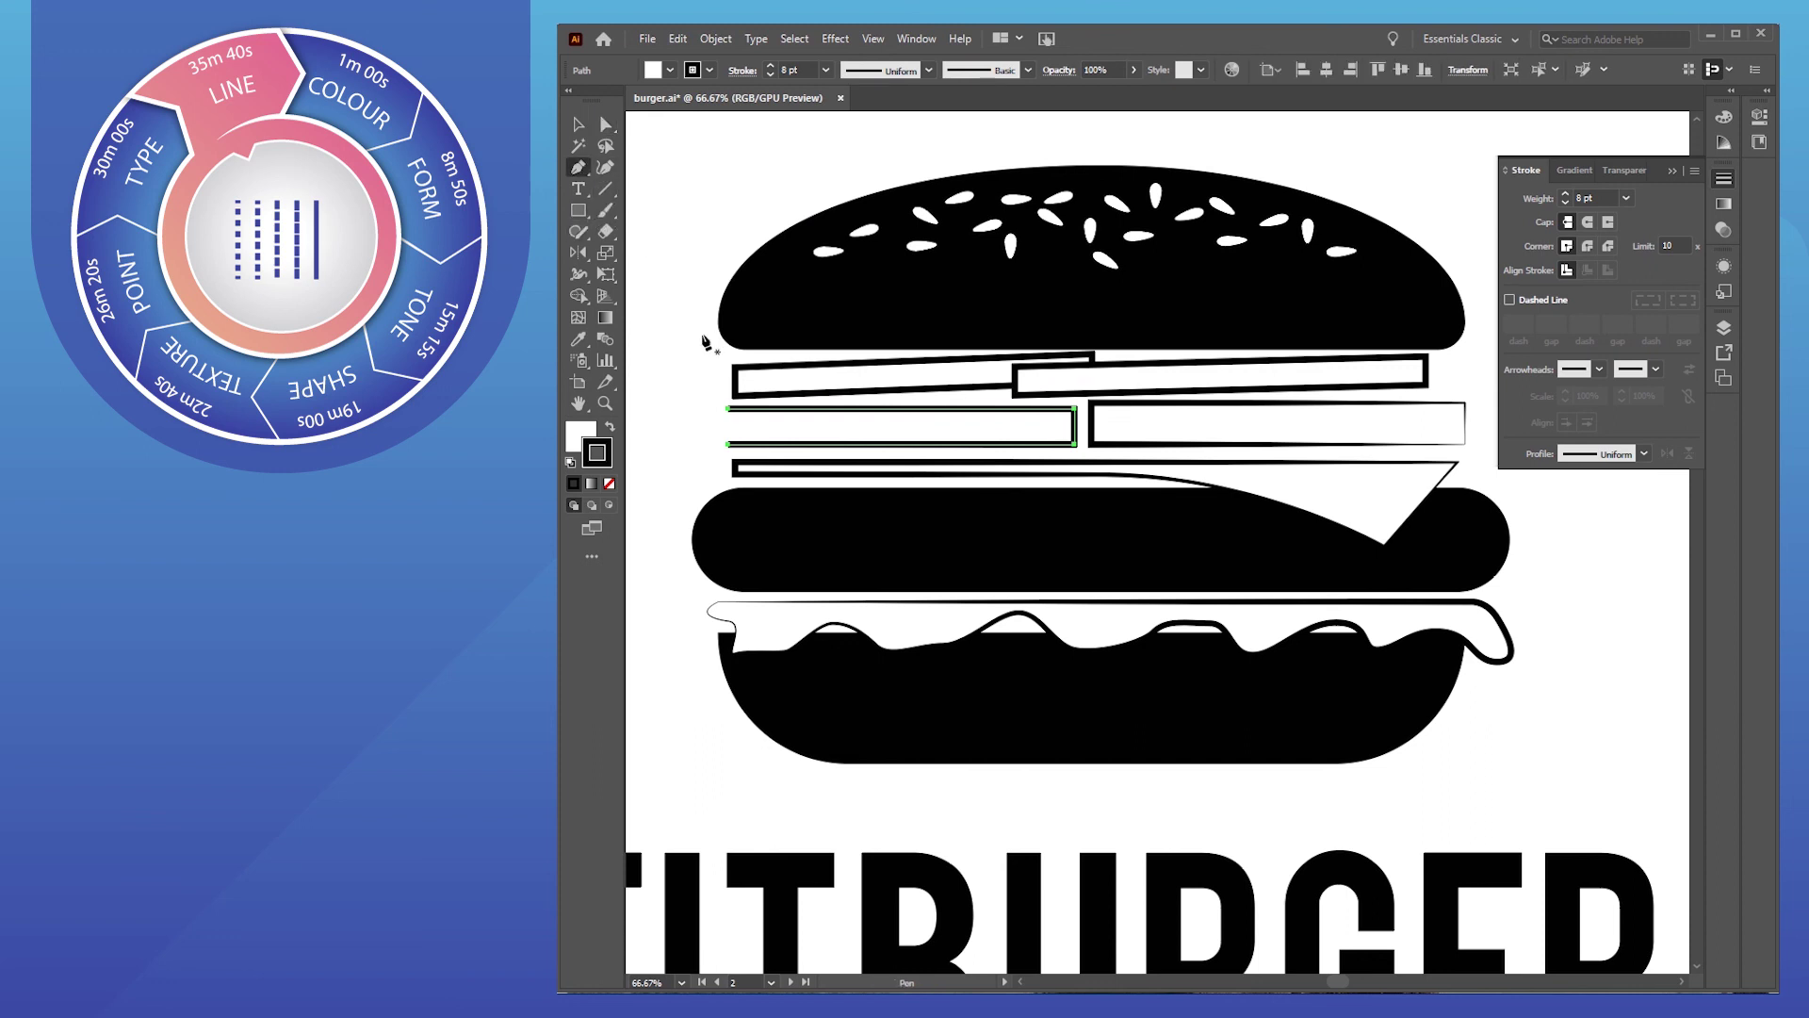
{"action": "left_click", "coordinate": [729, 410]}
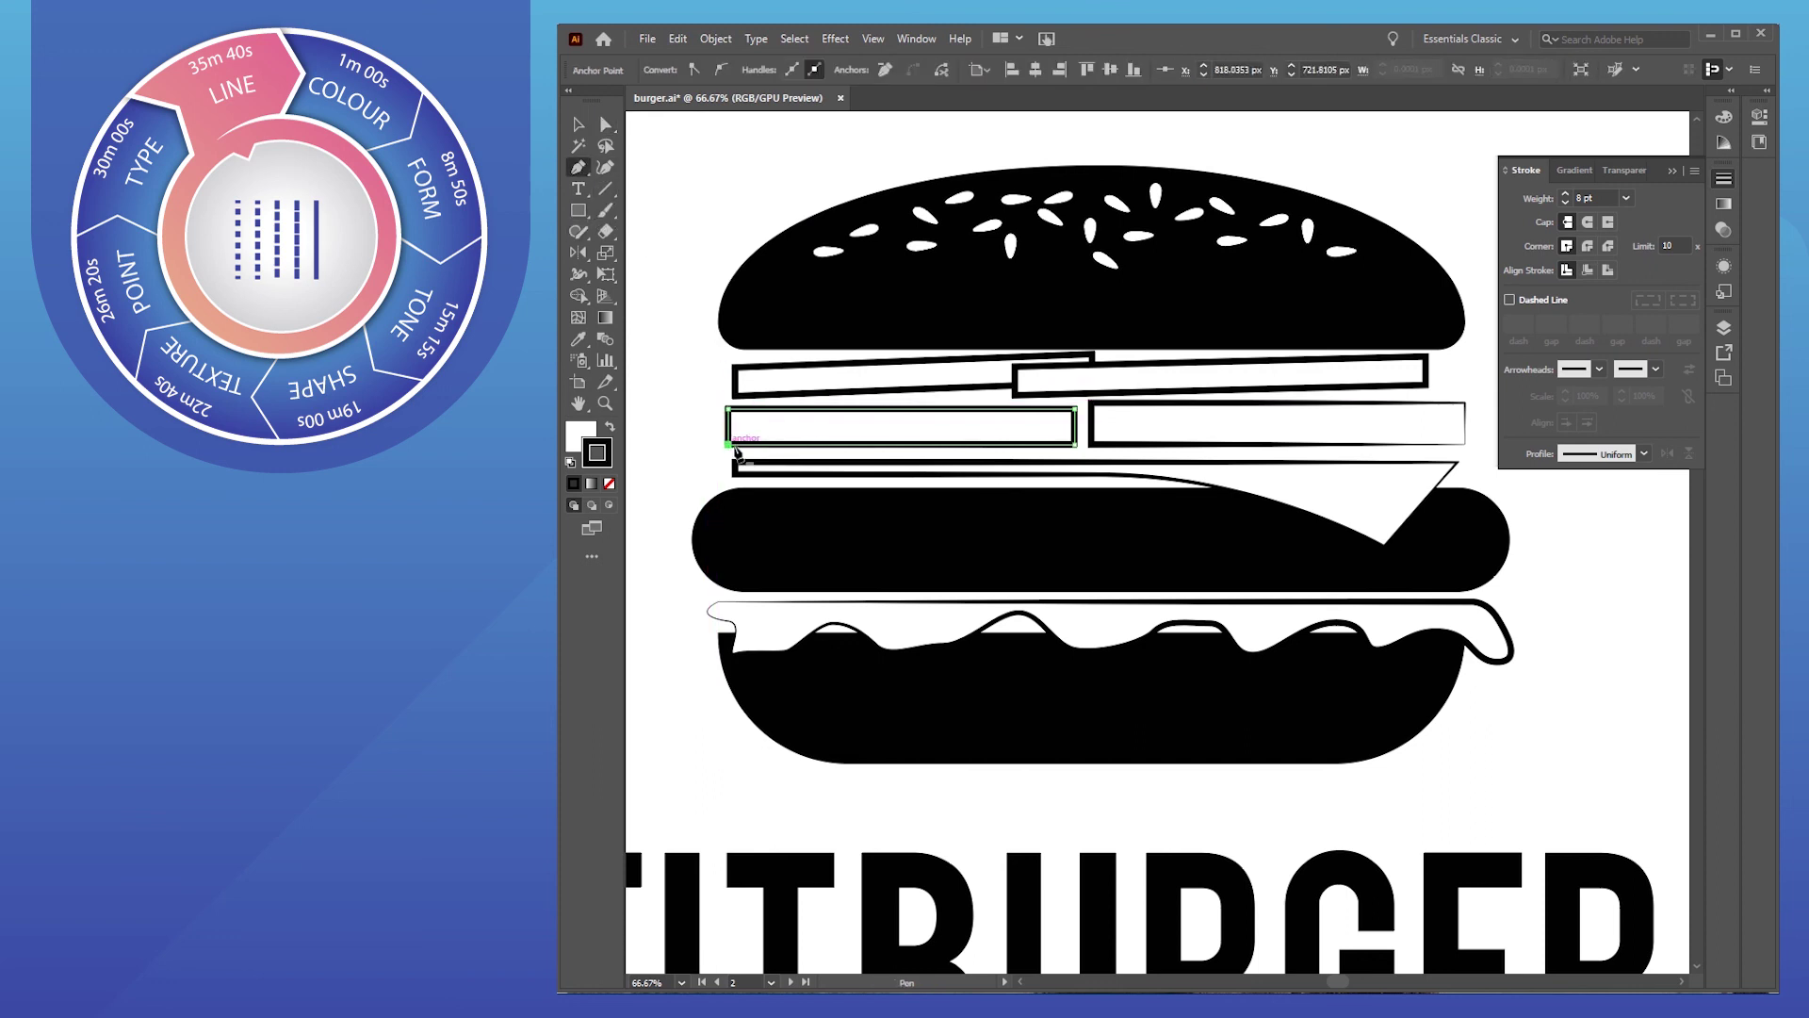
{"action": "left_click", "coordinate": [1615, 467]}
{"action": "left_click", "coordinate": [1602, 494]}
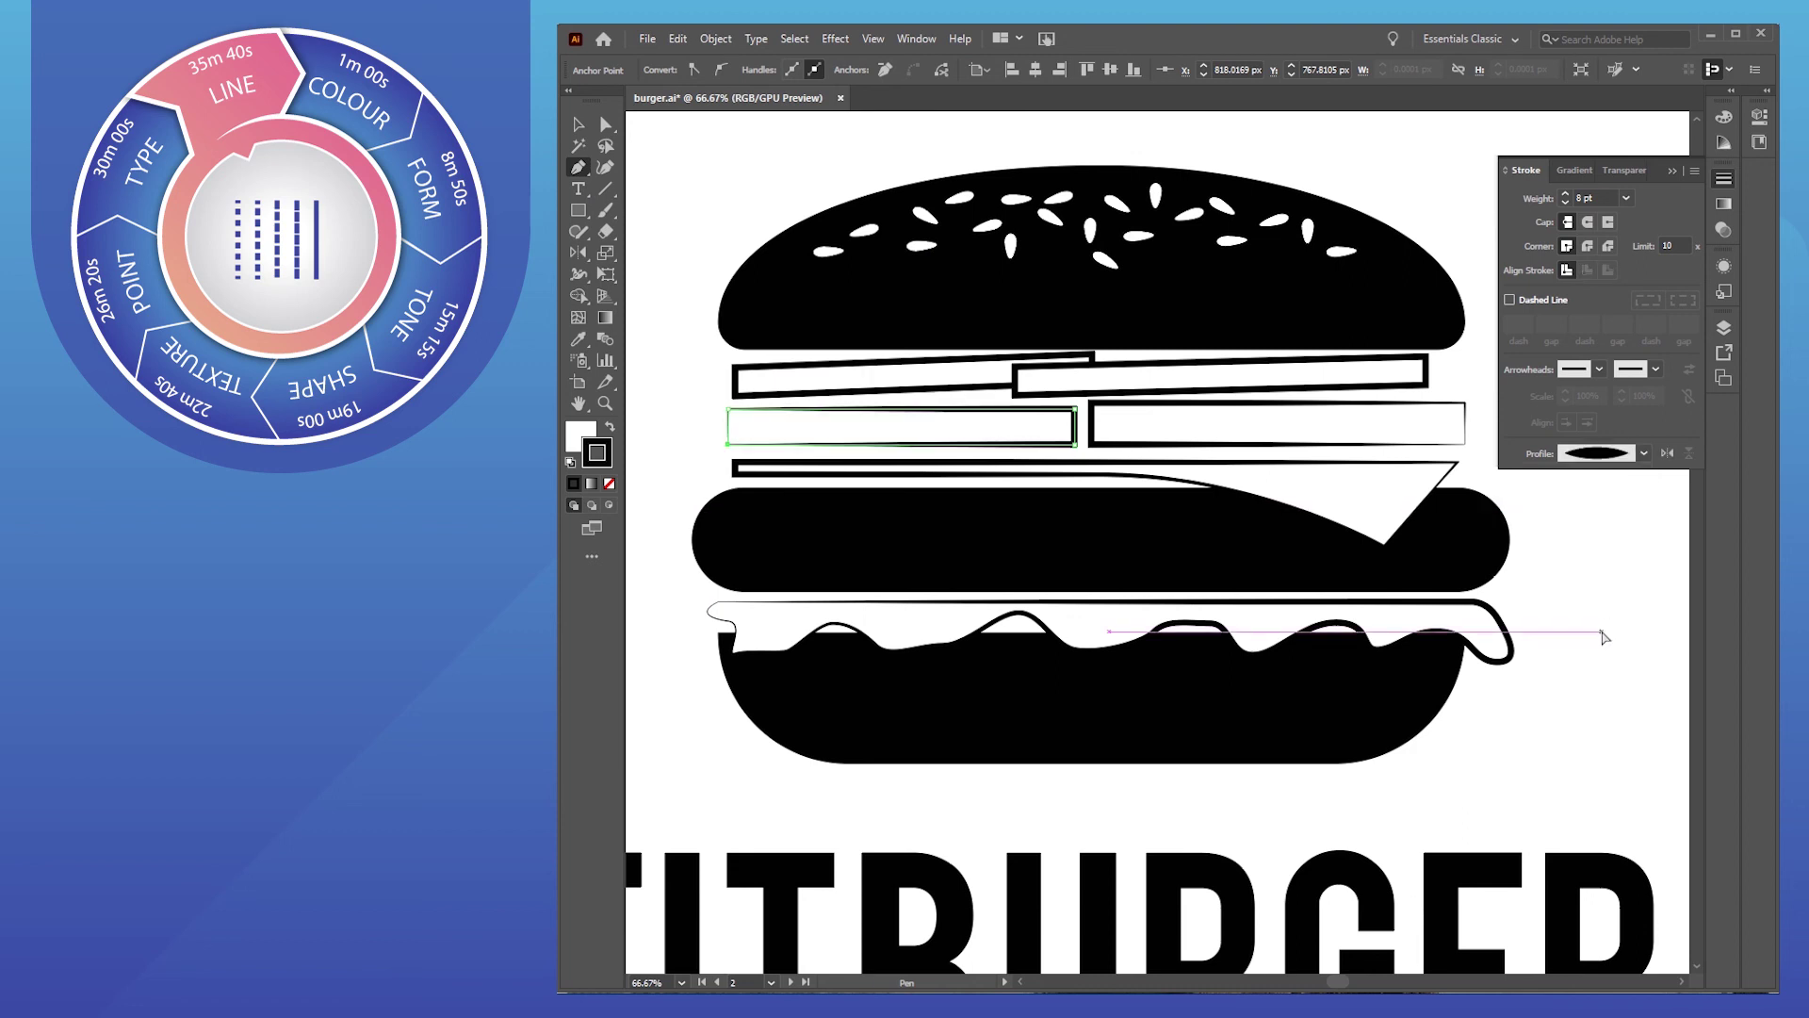
{"action": "left_click", "coordinate": [1605, 638], "text": "ctrl"}
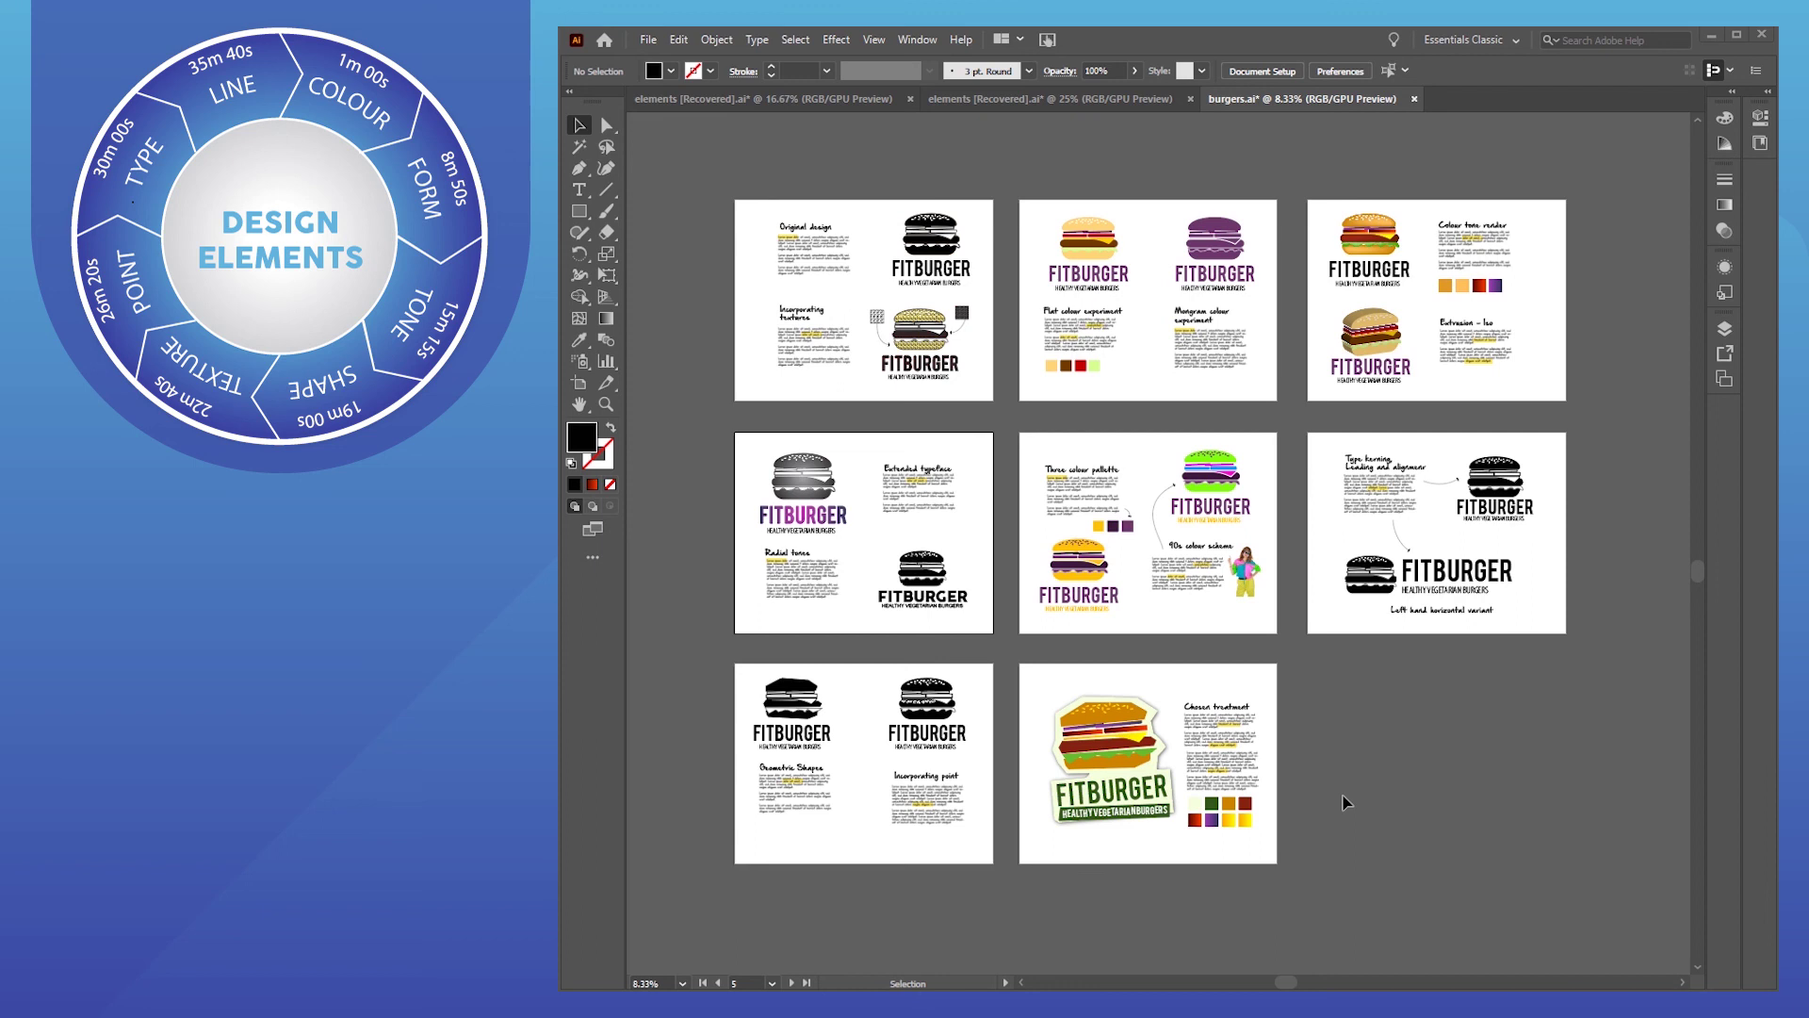
Zoom in on the first artboard and marquee-select, then deselect, the top FITBURGER logo
{"action": "scroll", "coordinate": [836, 276], "scroll_direction": "up", "scroll_amount": 1}
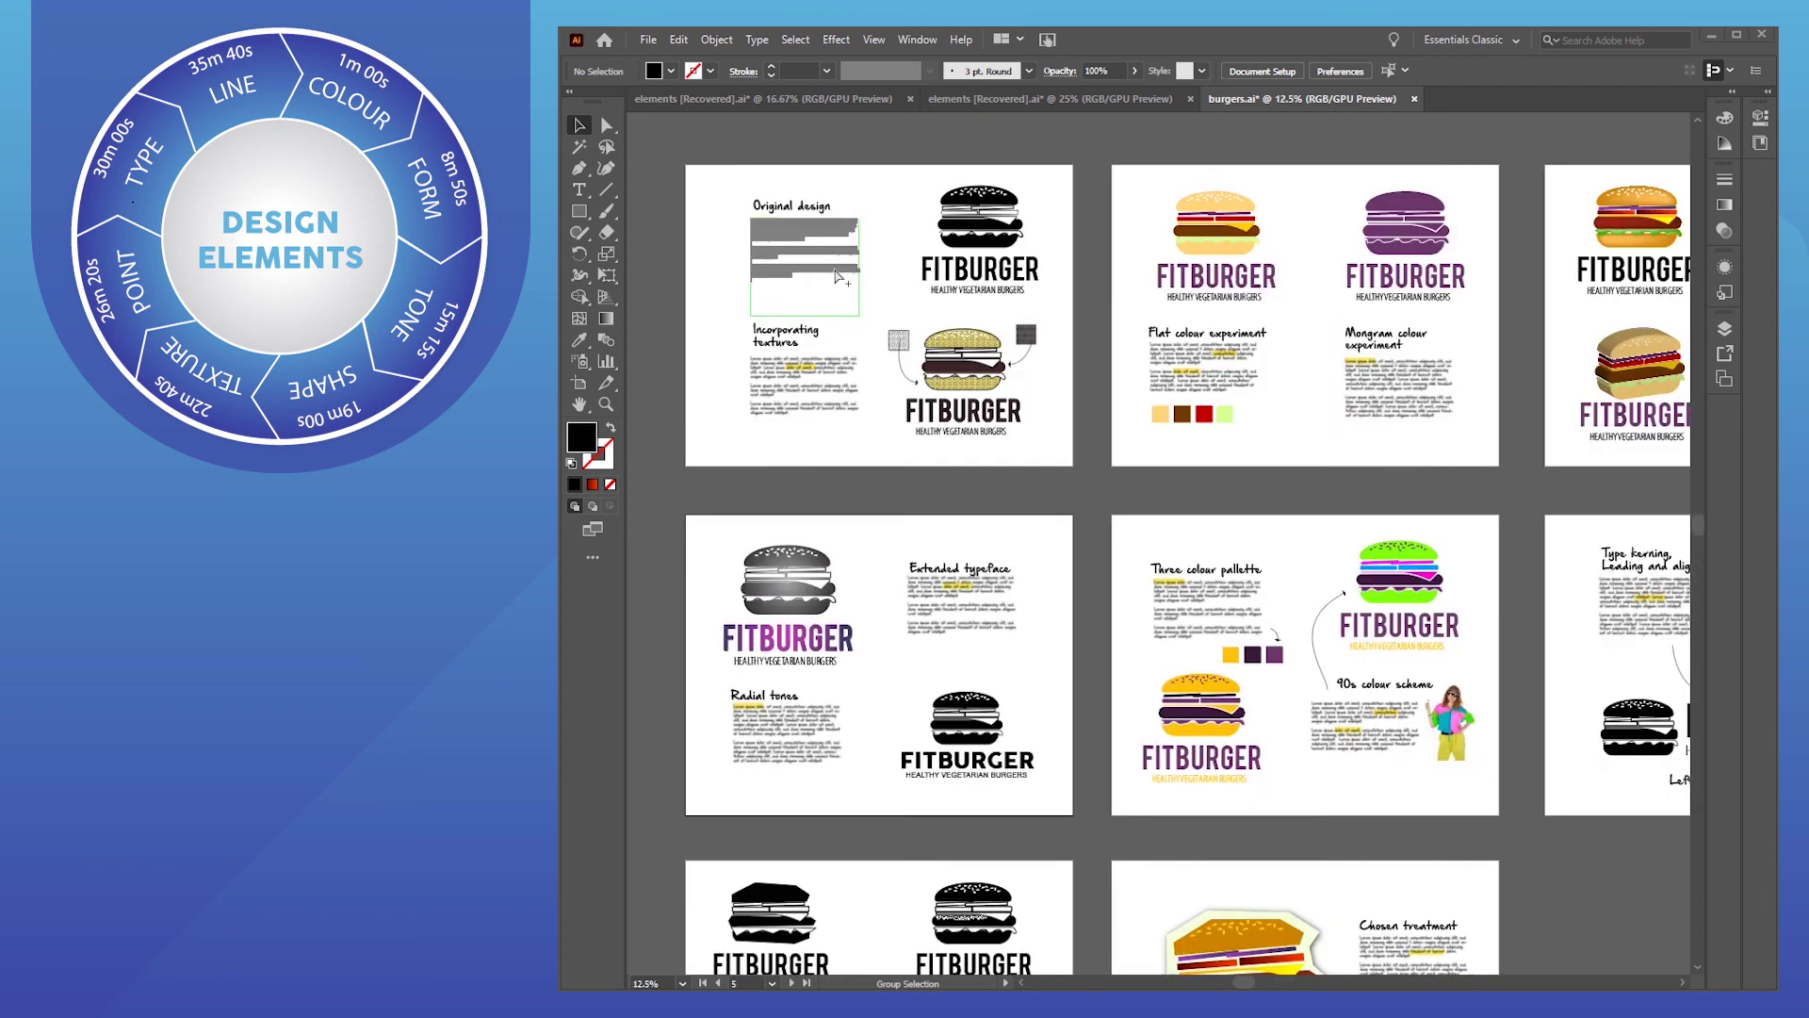
{"action": "scroll", "coordinate": [836, 276], "scroll_direction": "up", "scroll_amount": 1}
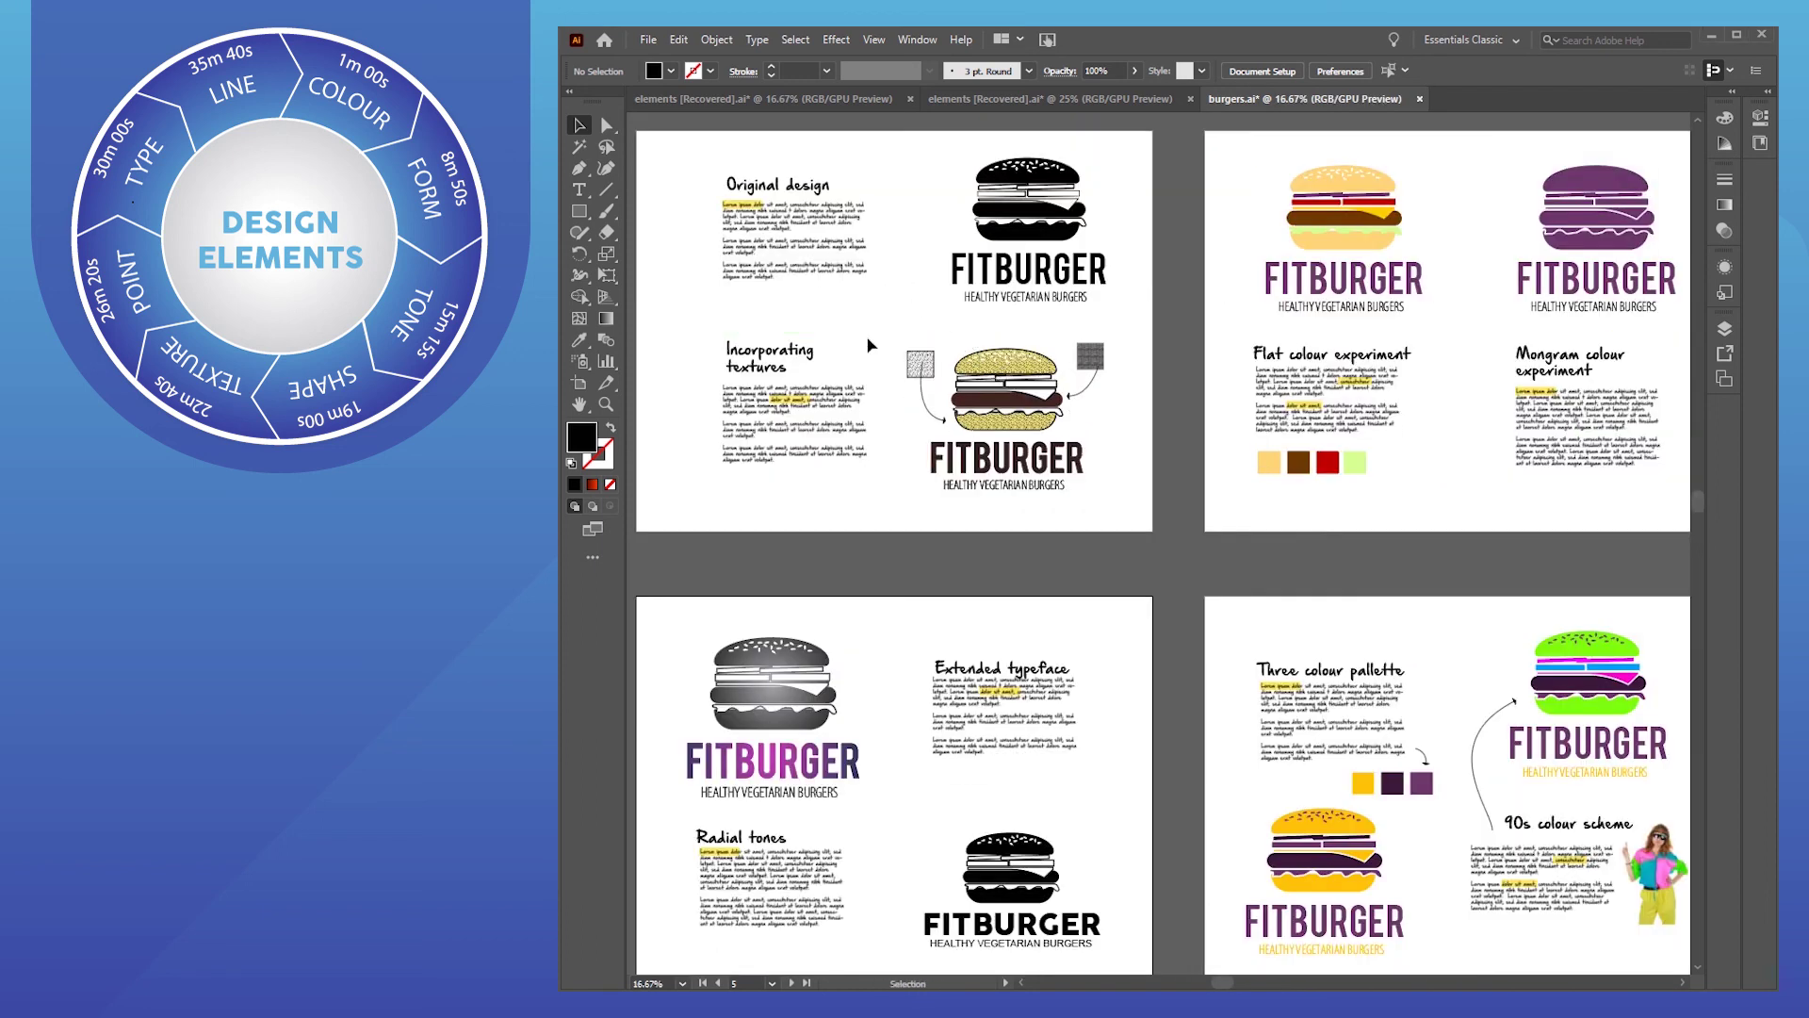
{"action": "left_click_drag", "start_coordinate": [910, 225], "coordinate": [968, 245]}
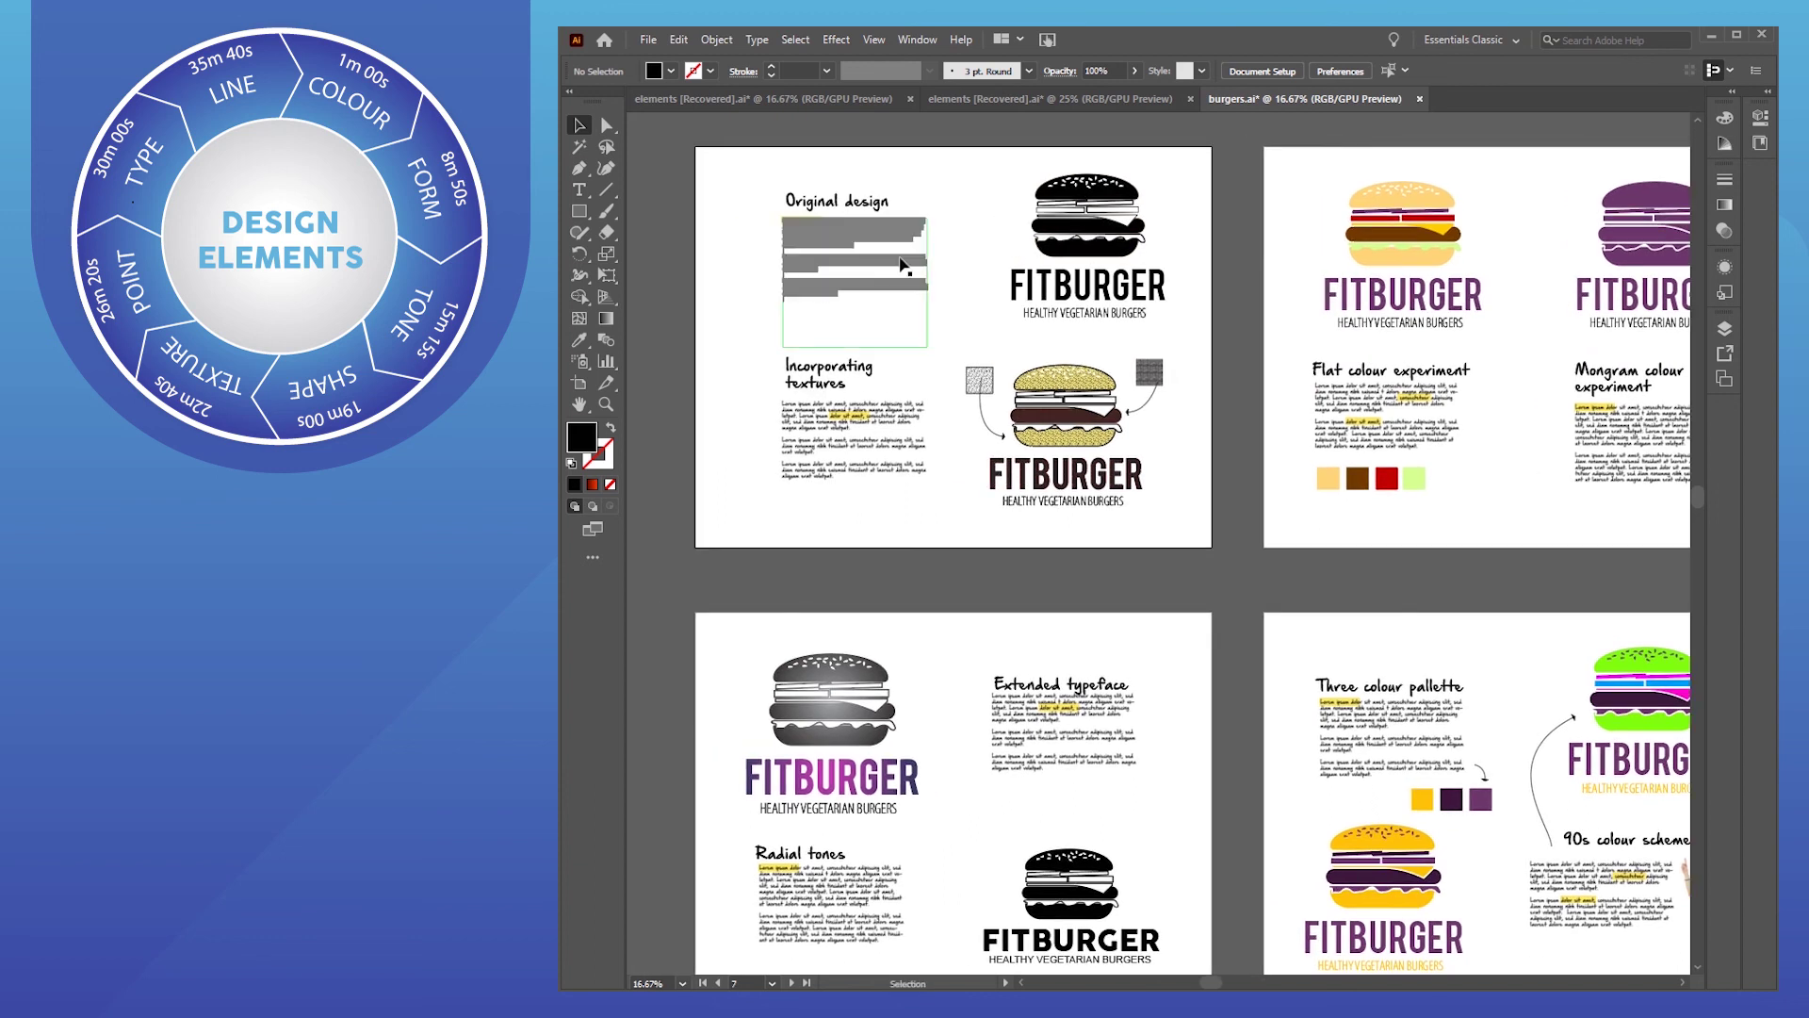
{"action": "scroll", "coordinate": [967, 245], "scroll_direction": "up", "scroll_amount": 1}
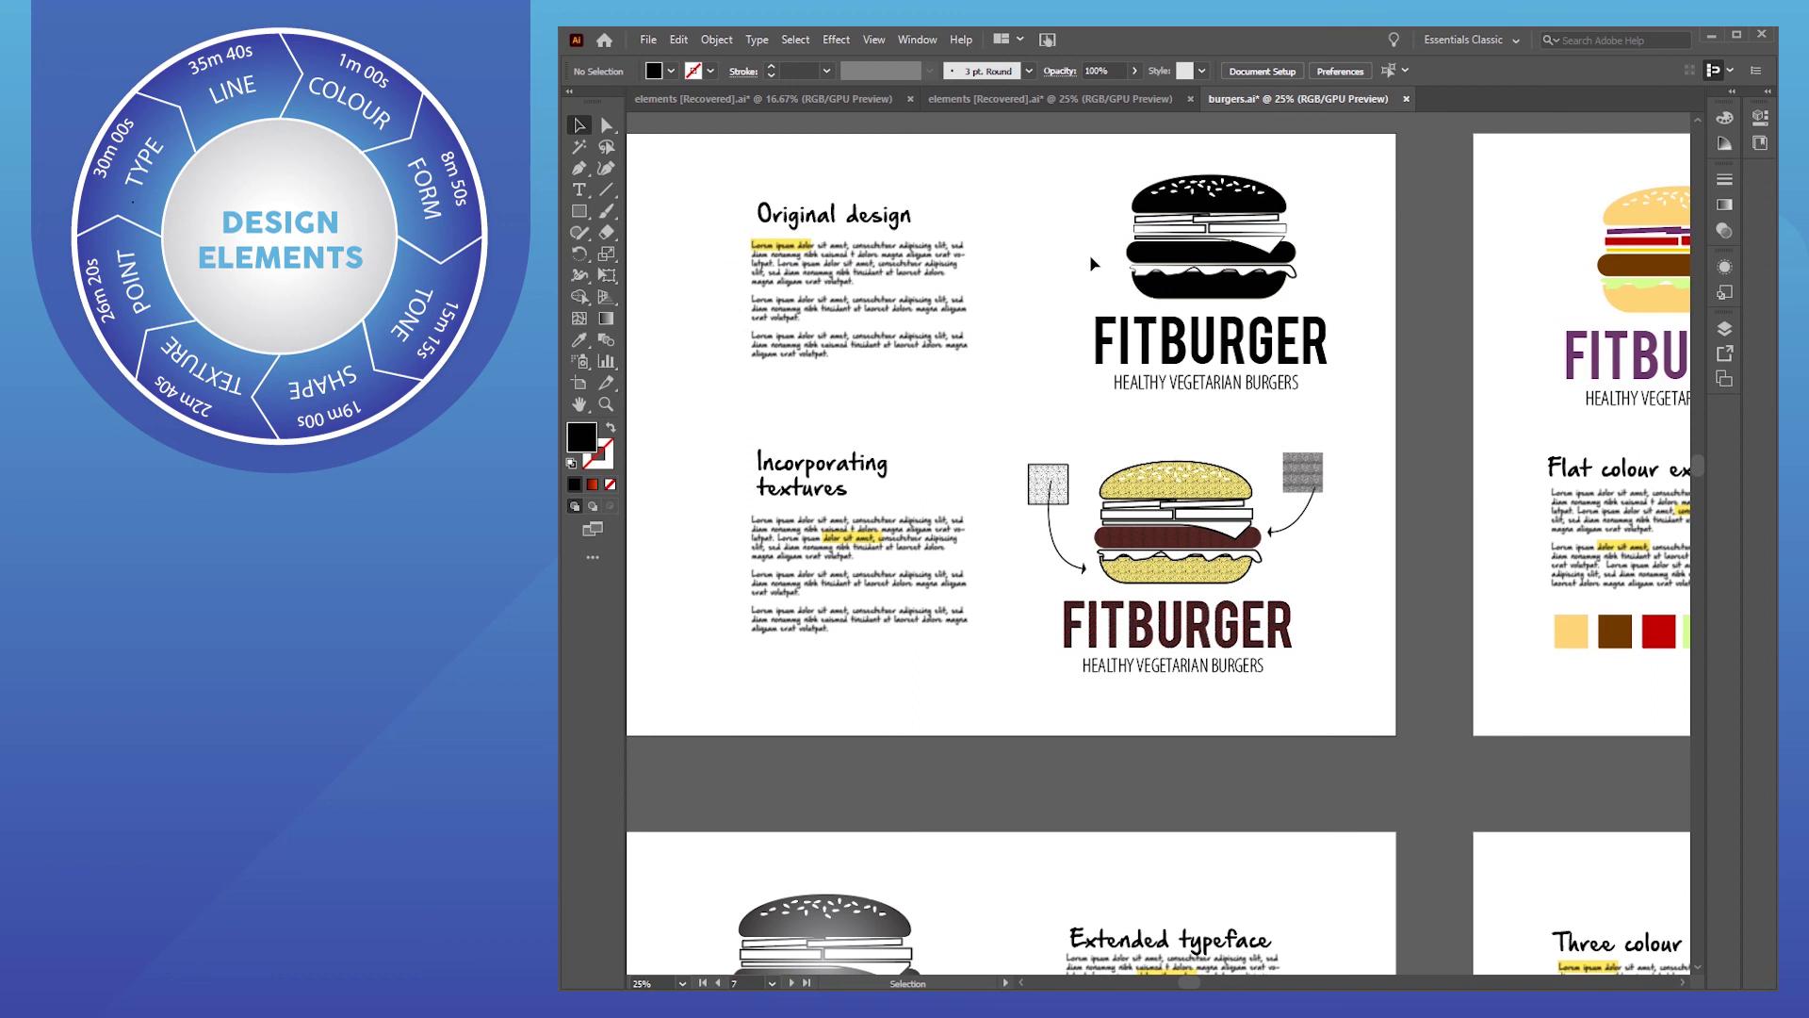
{"action": "left_click_drag", "start_coordinate": [1070, 165], "coordinate": [1353, 410]}
{"action": "left_click", "coordinate": [1352, 410]}
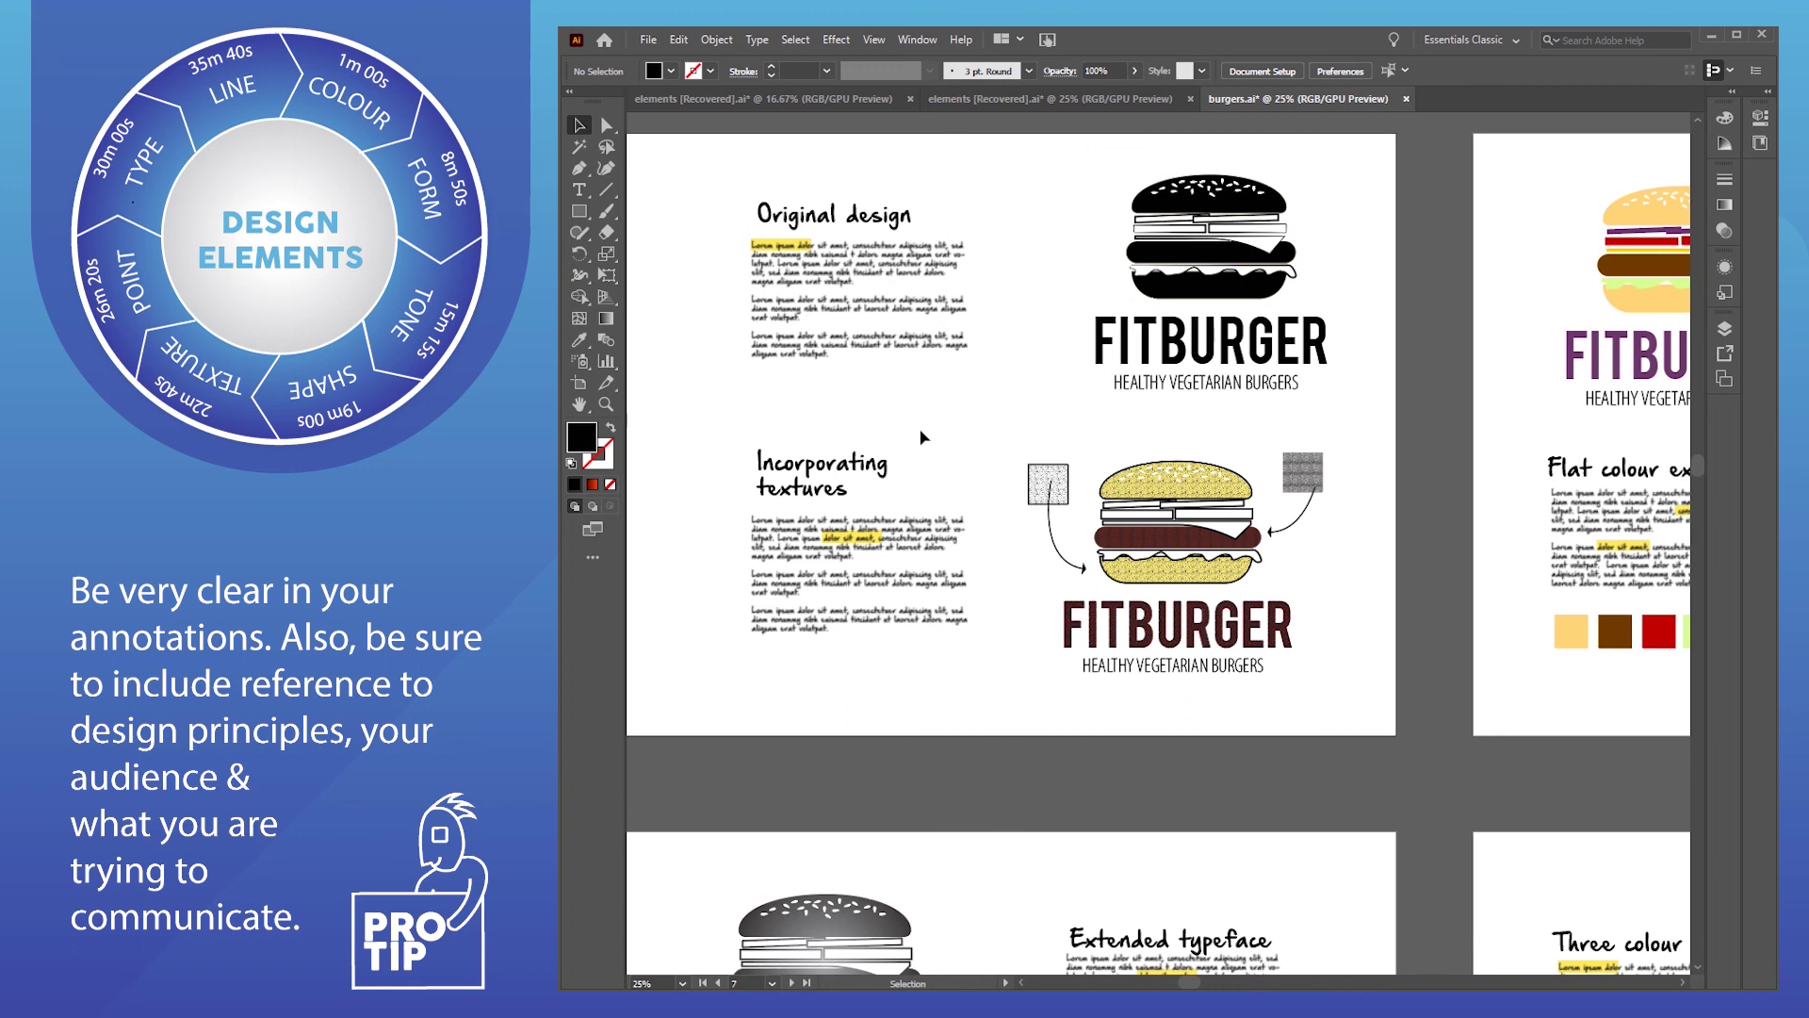
Pan past the Flat colour and Colour tone render artboards to the Type kerning artboard
{"action": "left_click_drag", "start_coordinate": [924, 437], "coordinate": [820, 397]}
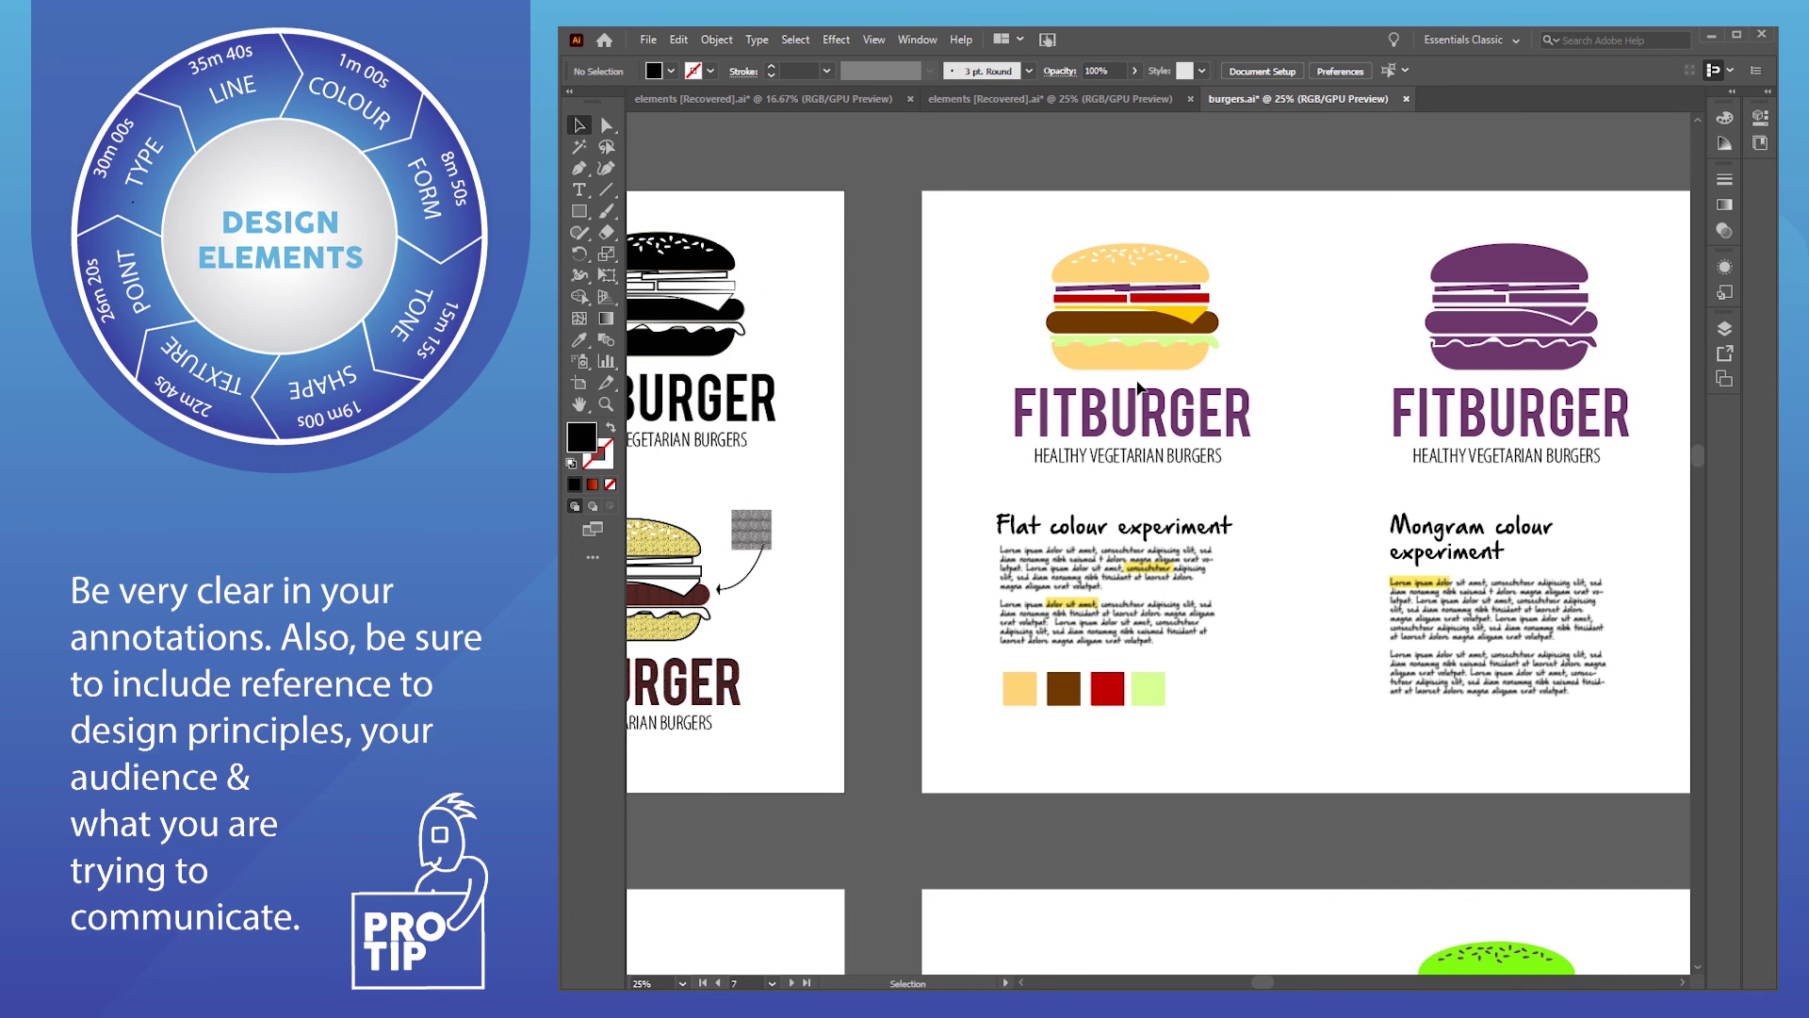
{"action": "left_click_drag", "start_coordinate": [1176, 586], "coordinate": [981, 606]}
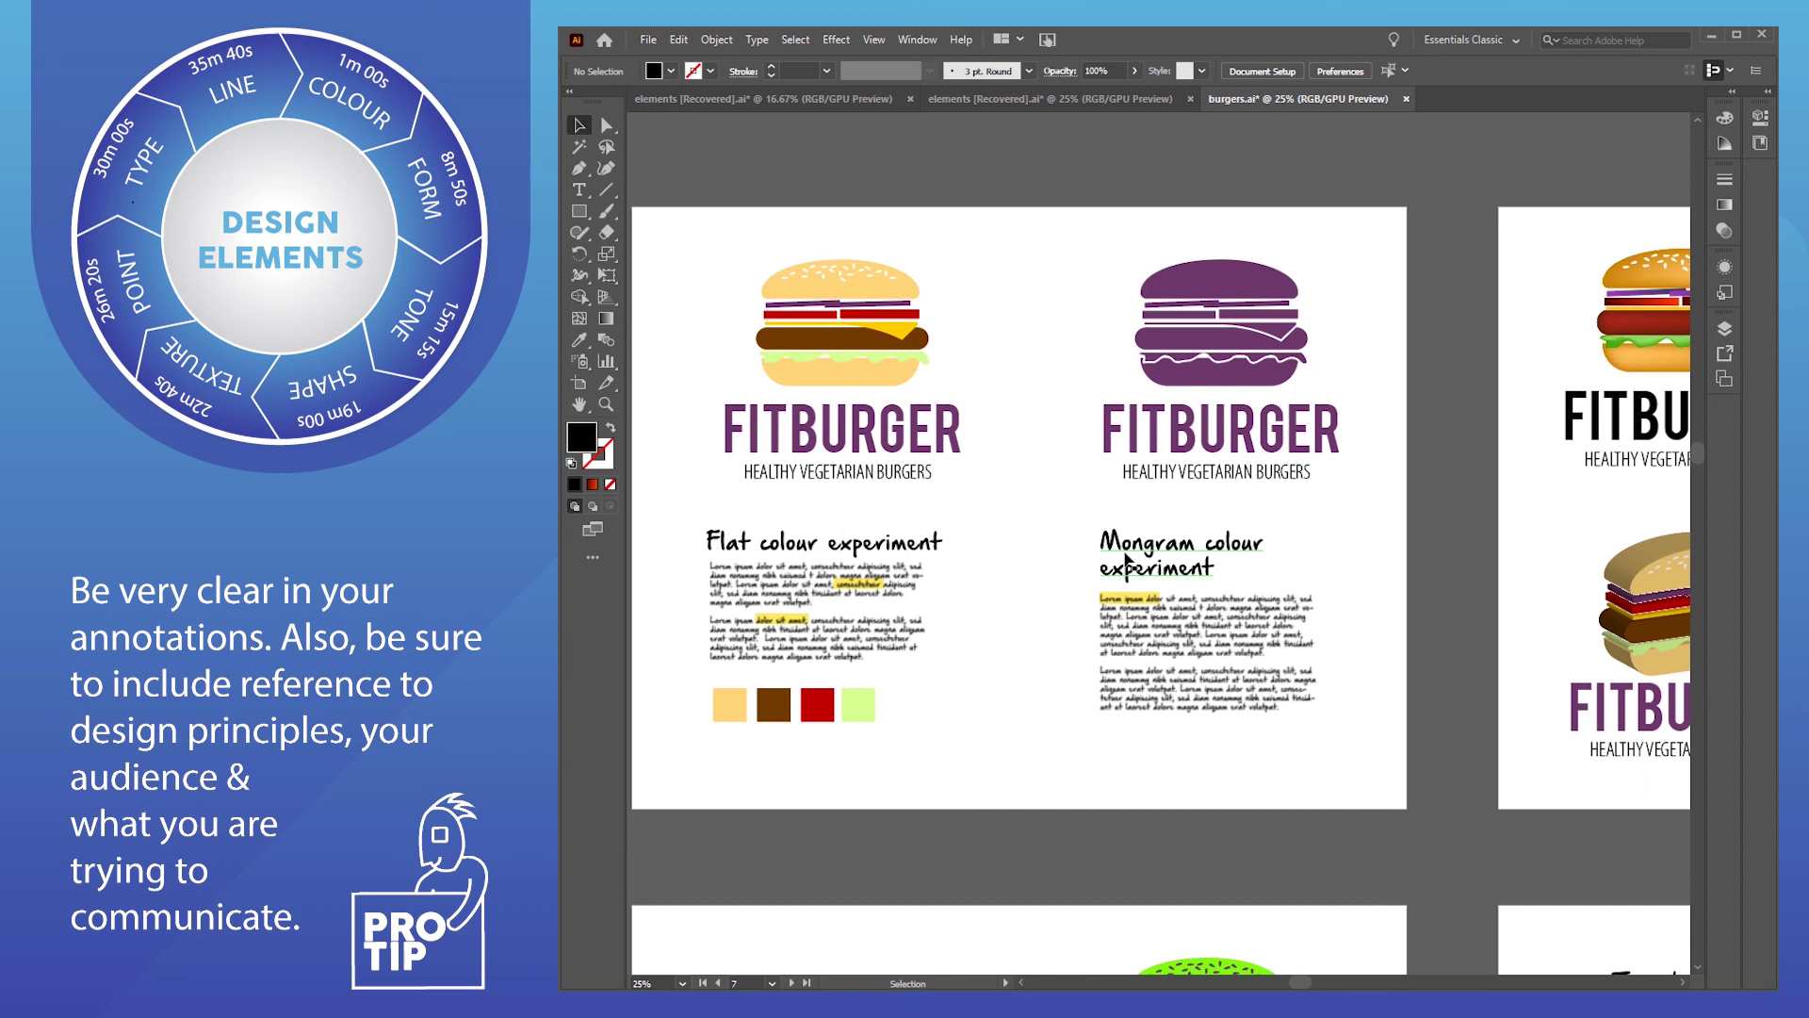
{"action": "left_click_drag", "start_coordinate": [1348, 520], "coordinate": [780, 548]}
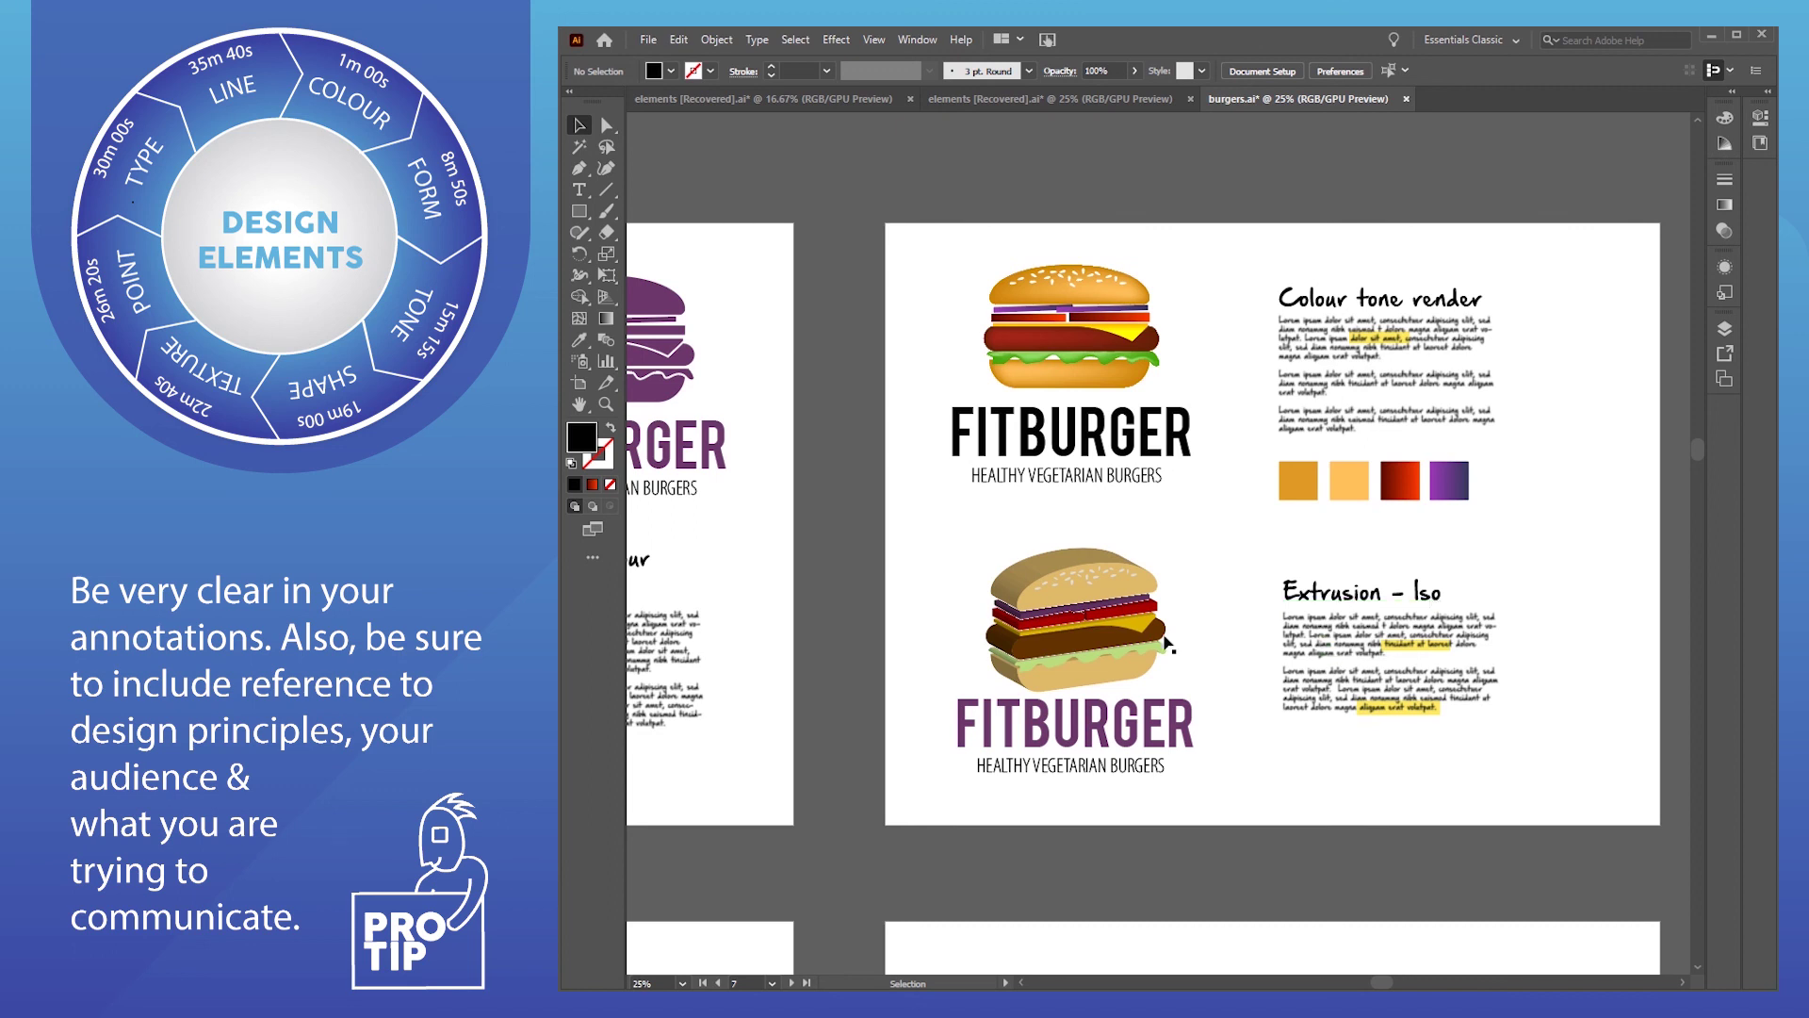
{"action": "left_click_drag", "start_coordinate": [1260, 740], "coordinate": [1268, 417]}
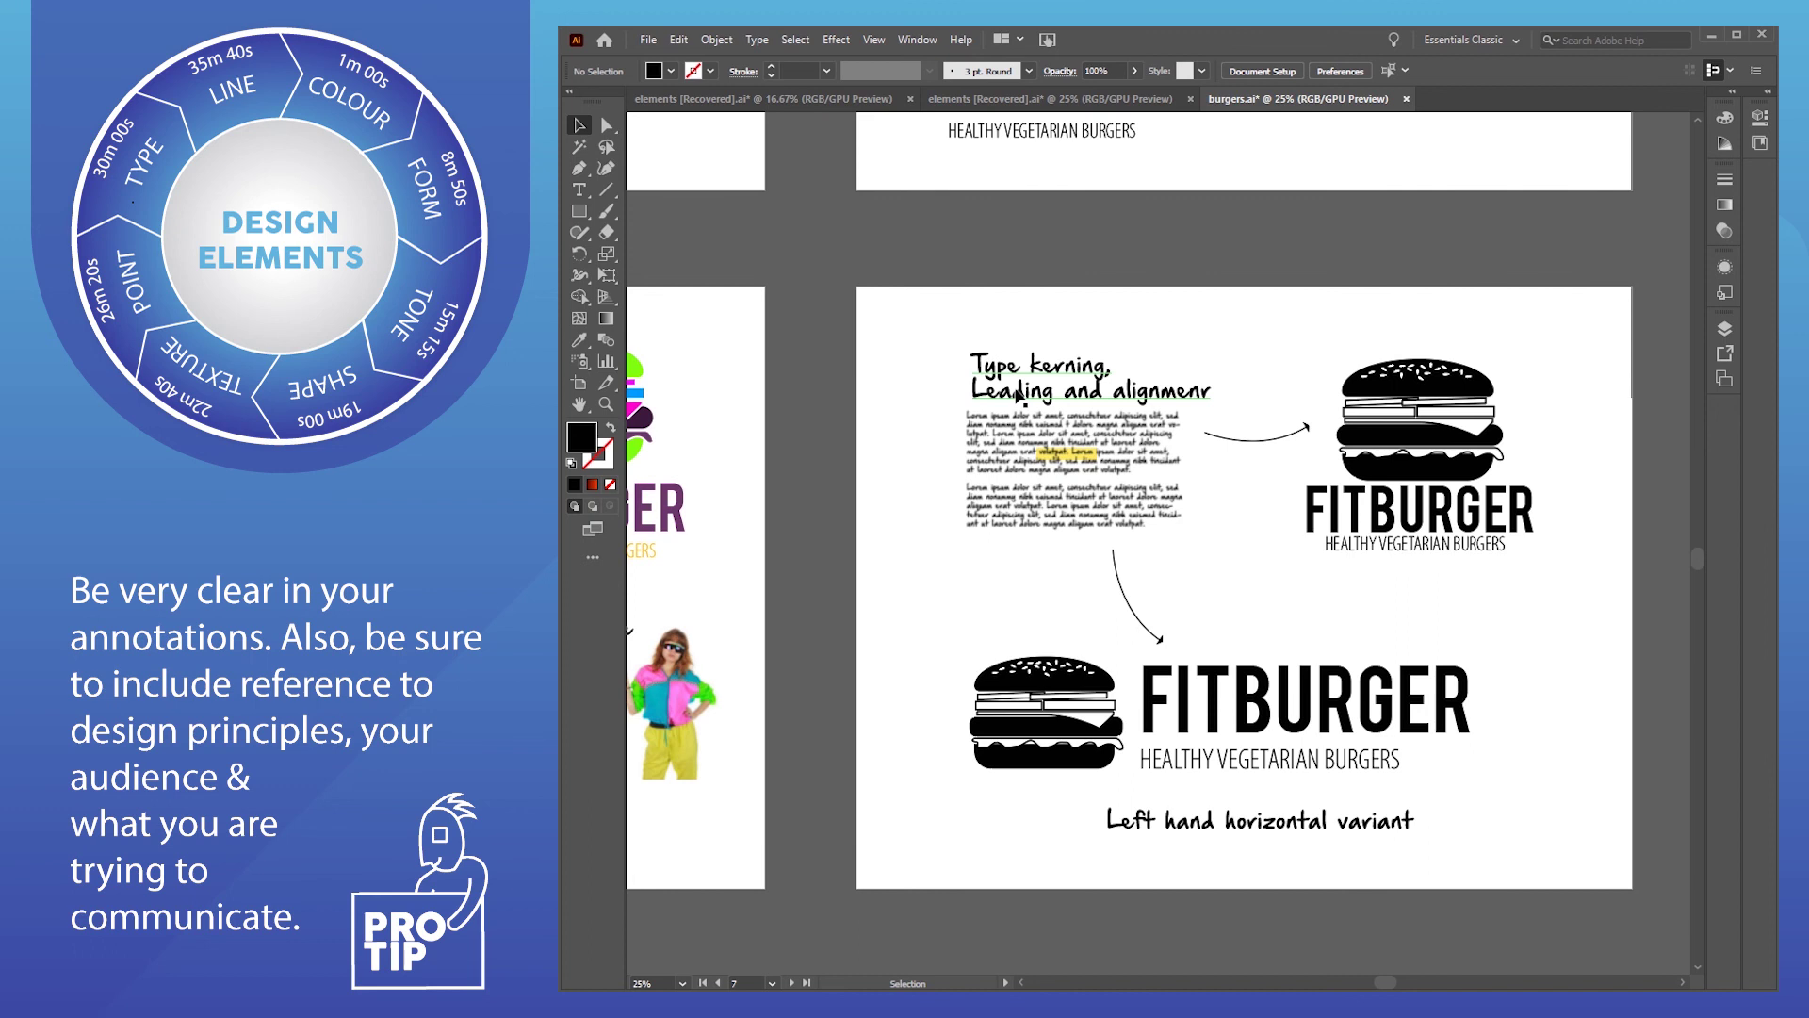
Pan across the Three colour pallette artboard down to the Geometric Shapes and Incorporating point logos
{"action": "left_click_drag", "start_coordinate": [1021, 394], "coordinate": [1297, 522]}
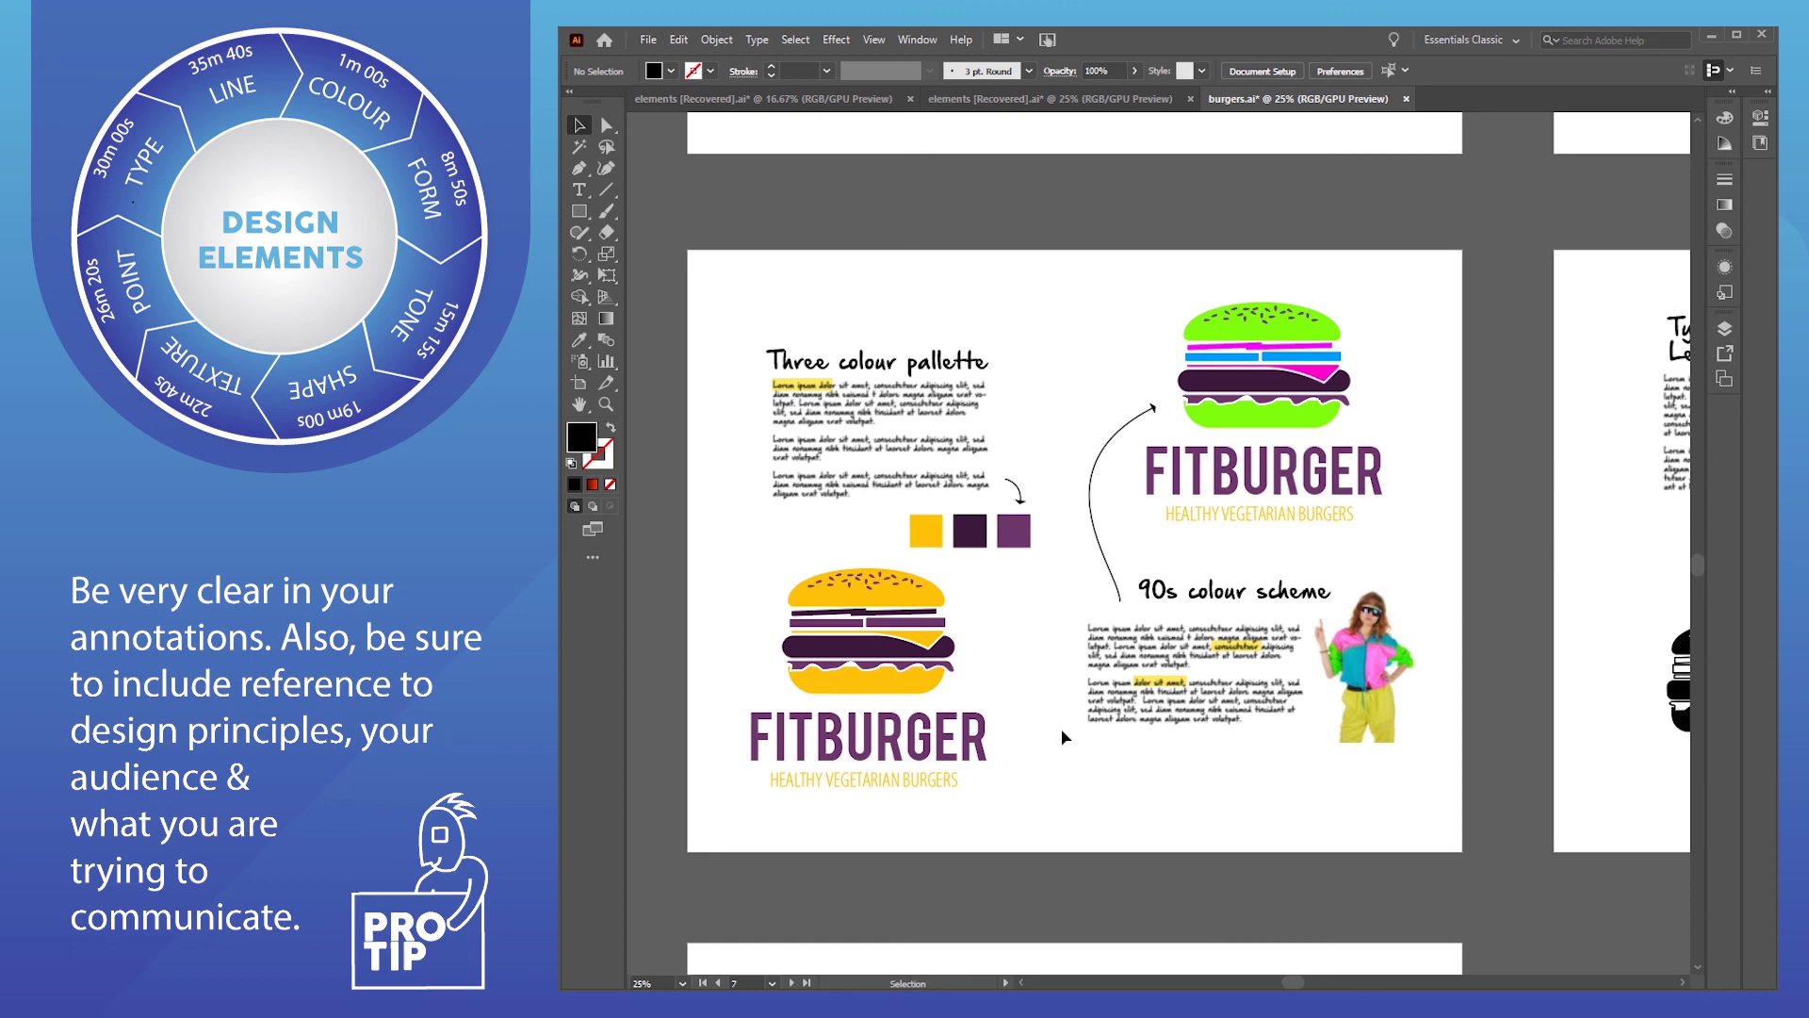
{"action": "left_click_drag", "start_coordinate": [1084, 754], "coordinate": [1159, 286]}
{"action": "left_click_drag", "start_coordinate": [1136, 551], "coordinate": [1600, 478]}
{"action": "mouse_move", "coordinate": [1083, 640]}
{"action": "left_mouse_down"}
{"action": "mouse_move", "coordinate": [1432, 565]}
{"action": "mouse_move", "coordinate": [1477, 575]}
{"action": "left_mouse_up"}
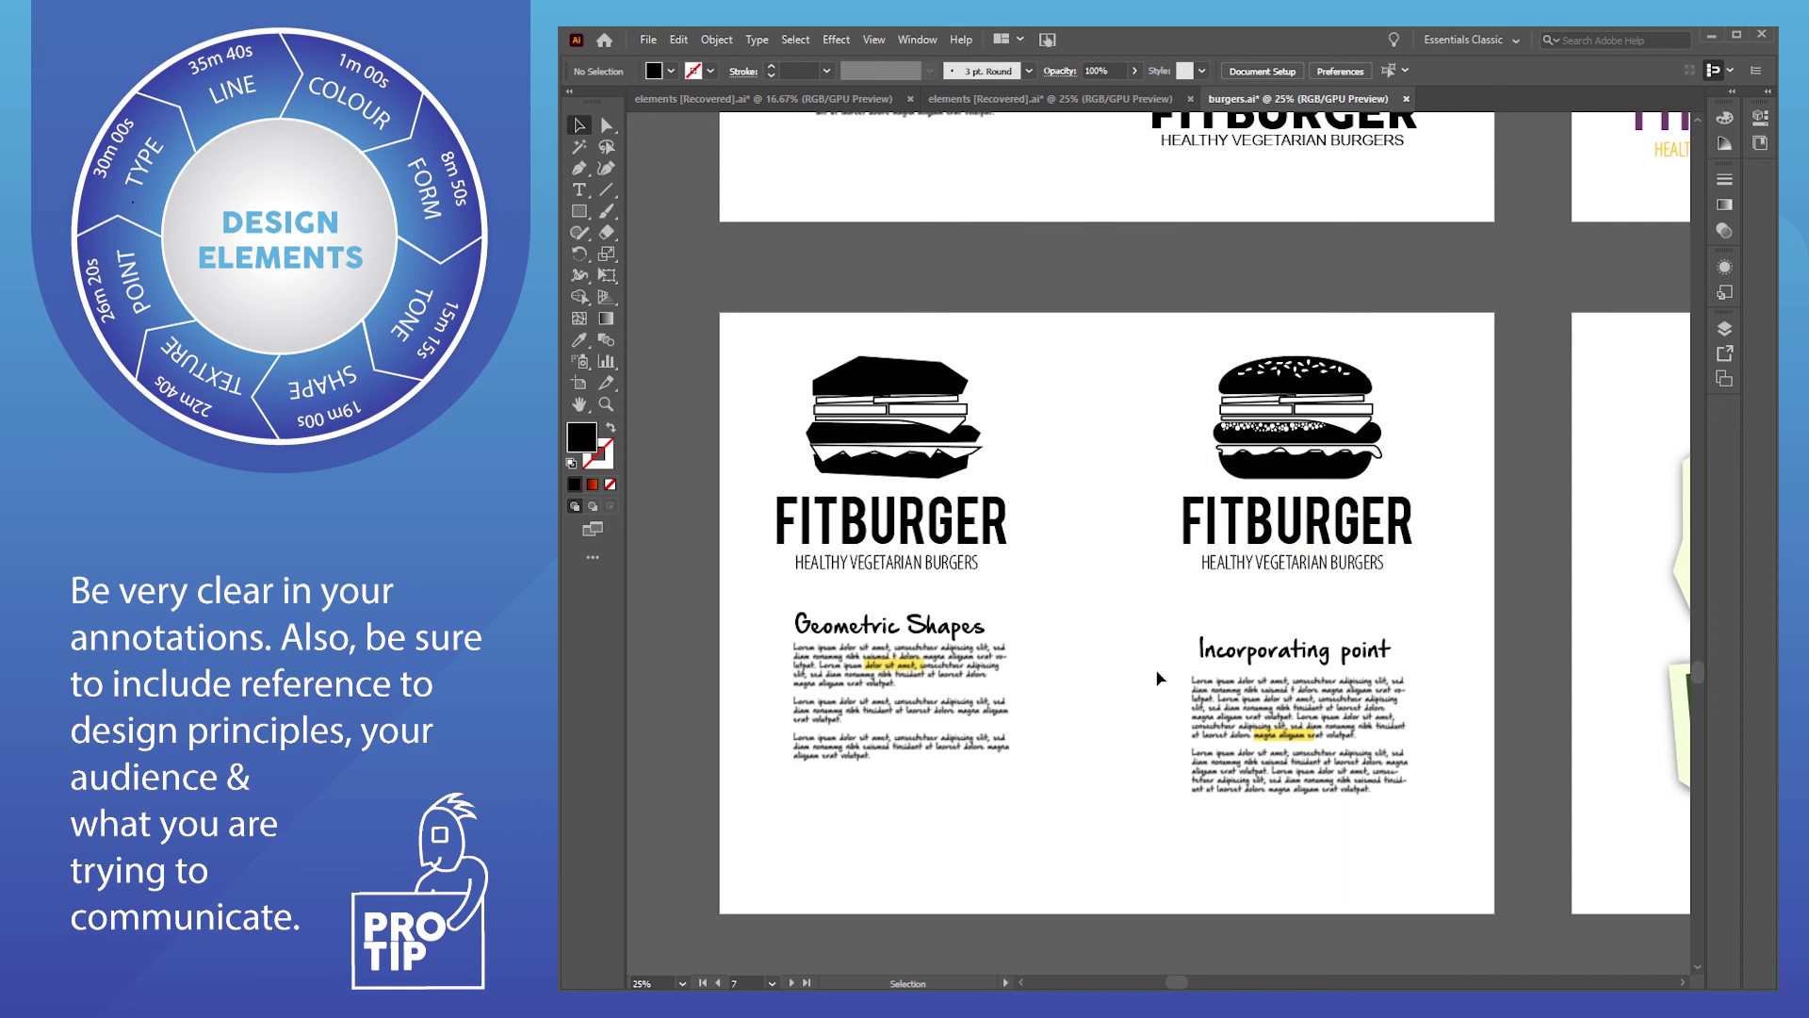
Select the Geometric Shapes artboard and scroll right to the full-colour Chosen treatment badge
{"action": "left_click", "coordinate": [1150, 646]}
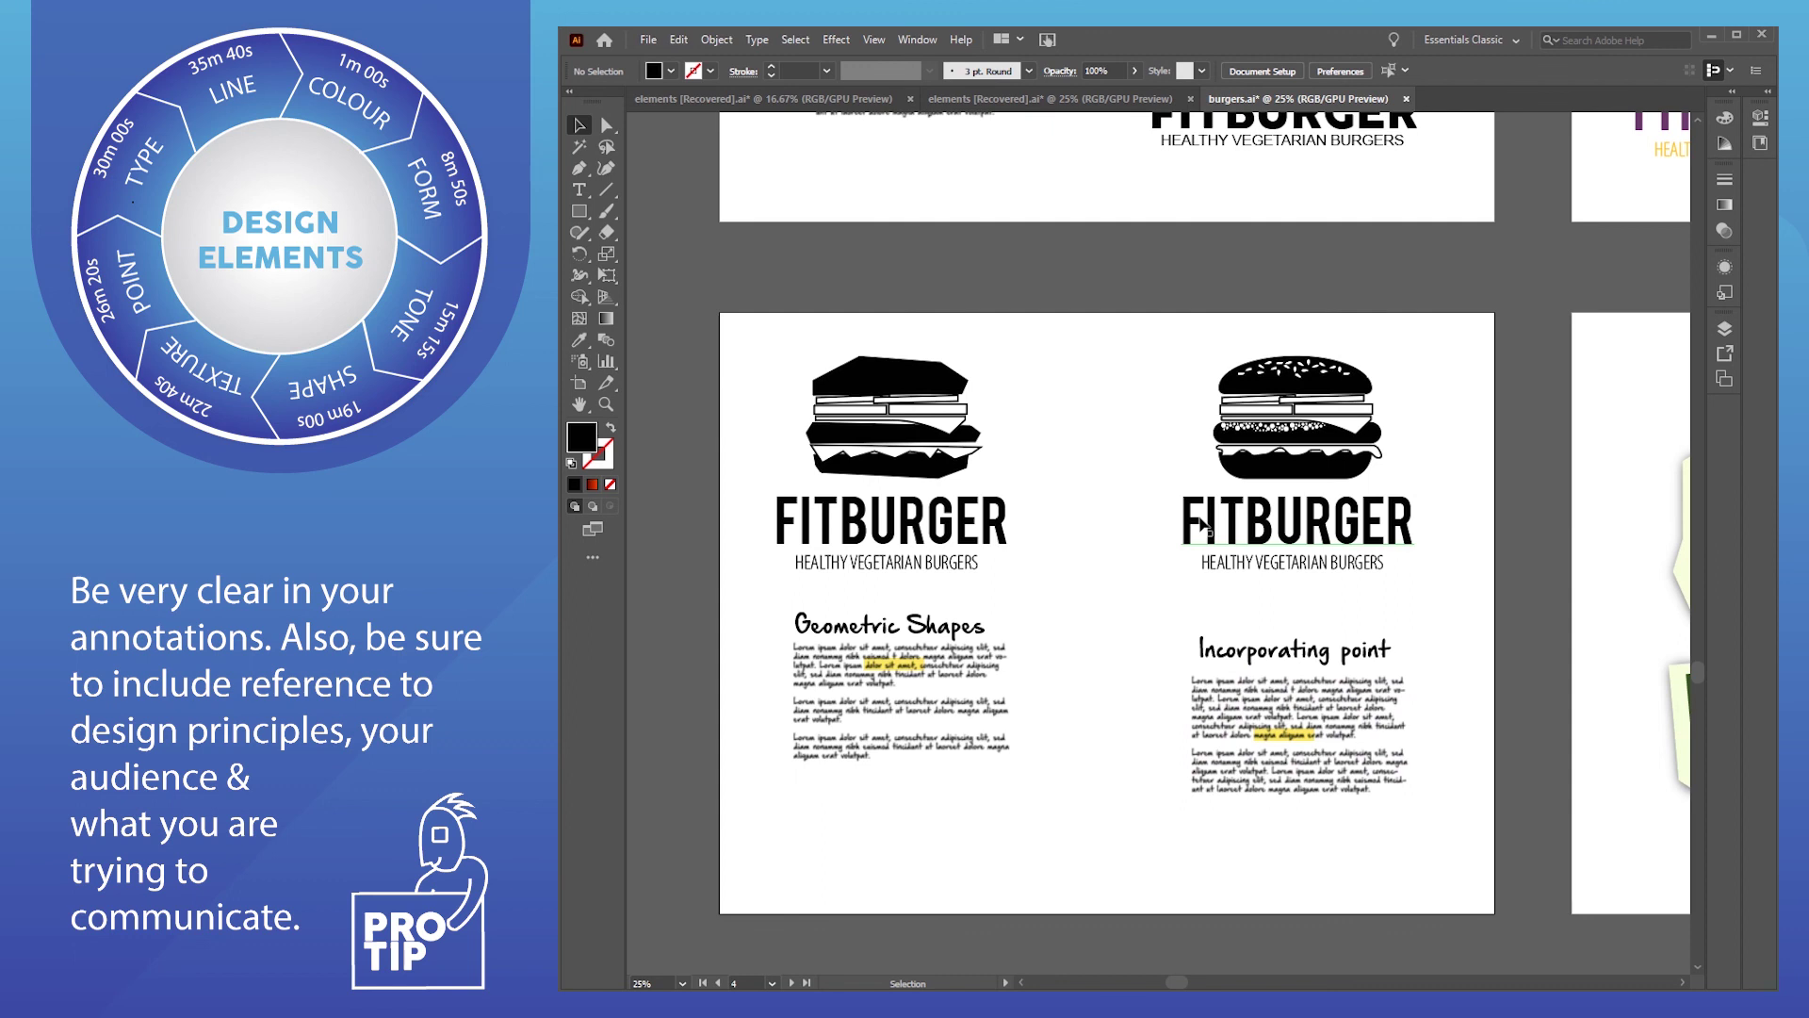
{"action": "scroll", "coordinate": [1202, 523], "scroll_direction": "right", "scroll_amount": 10}
{"action": "scroll", "coordinate": [913, 396], "scroll_direction": "right", "scroll_amount": 1}
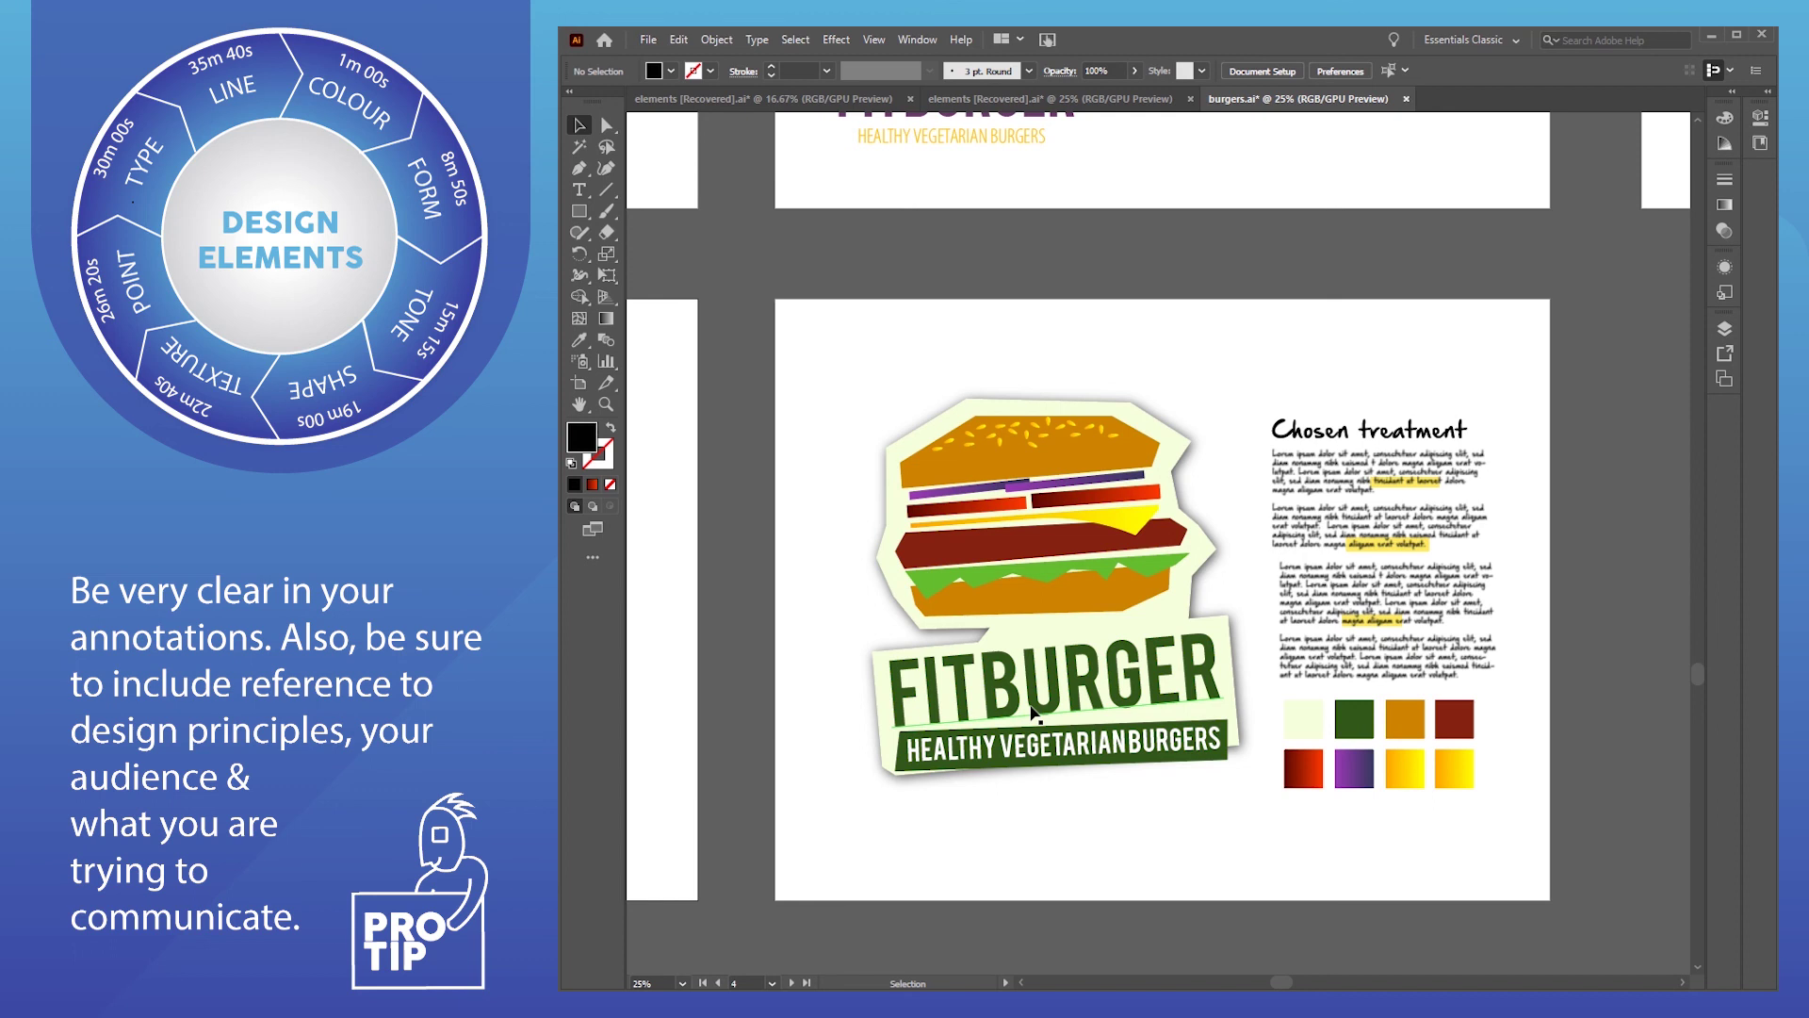
Zoom out to 8.33% and centre all eight annotated FITBURGER artboards in view
{"action": "left_click", "coordinate": [1246, 381]}
{"action": "key", "text": "ctrl+minus"}
{"action": "scroll", "coordinate": [1331, 483], "scroll_direction": "up", "scroll_amount": 3}
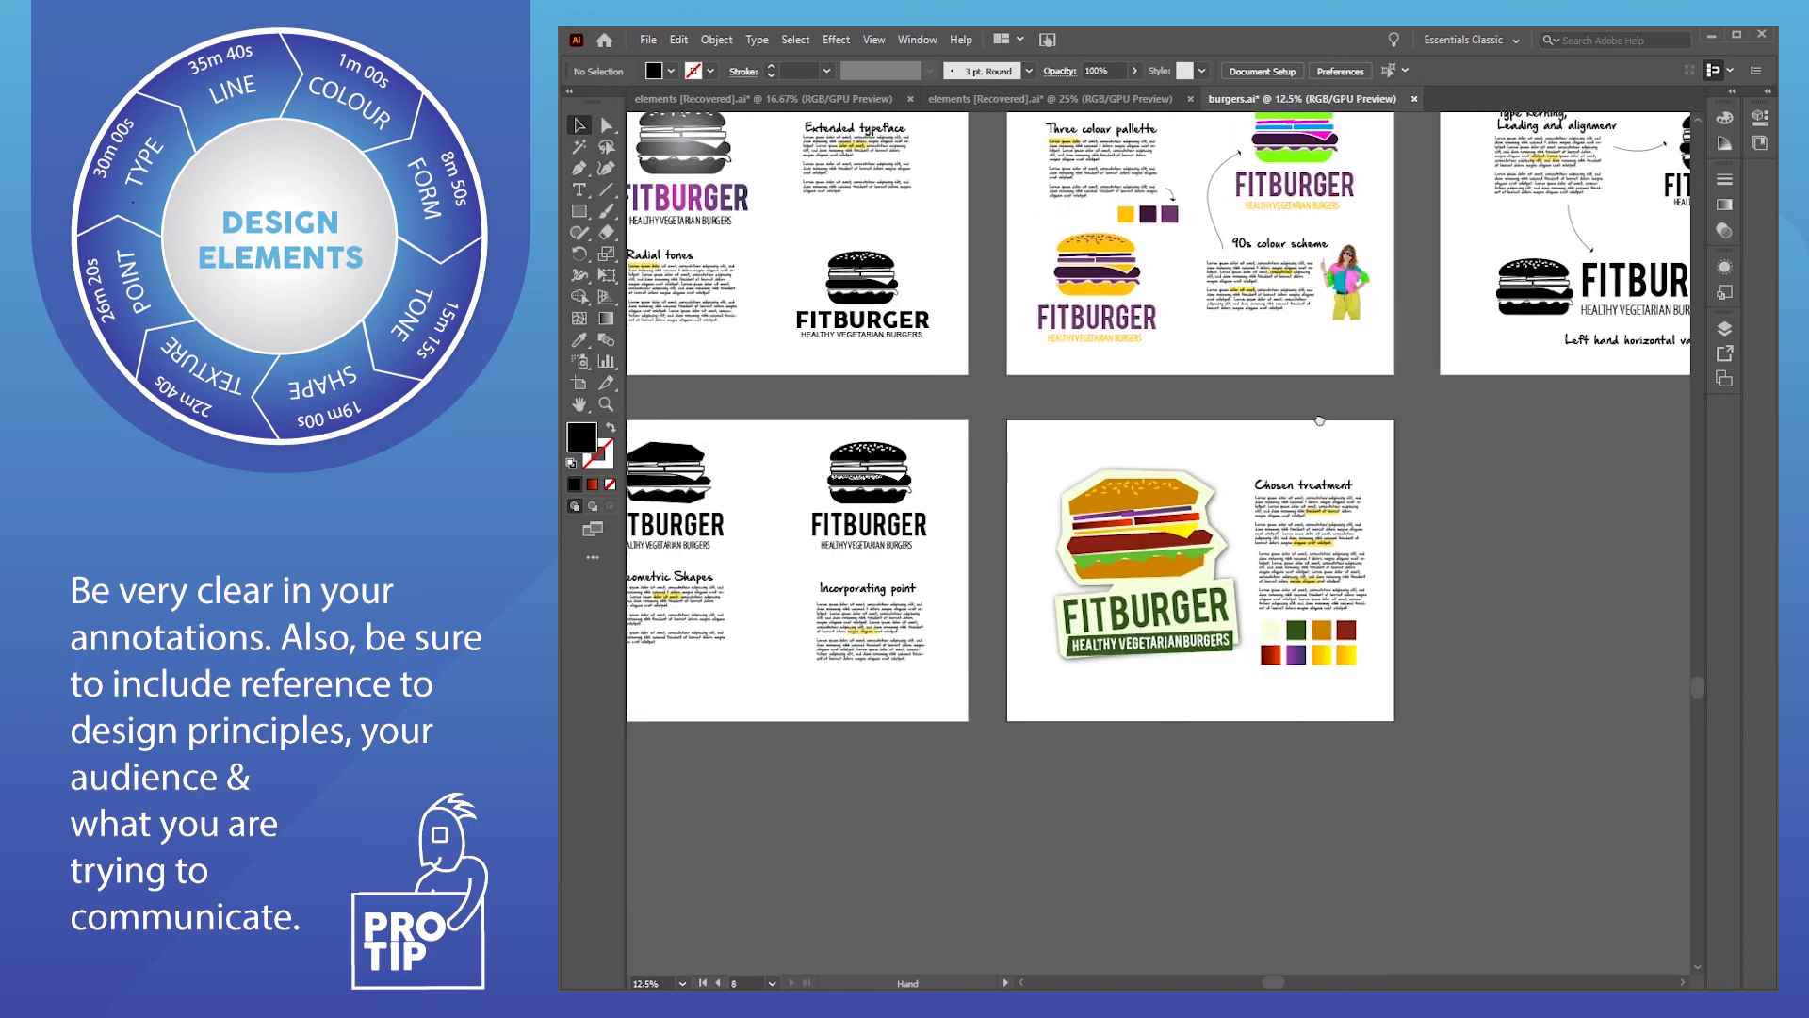
{"action": "key", "text": "ctrl+minus"}
{"action": "scroll", "coordinate": [1272, 566], "scroll_direction": "up", "scroll_amount": 2}
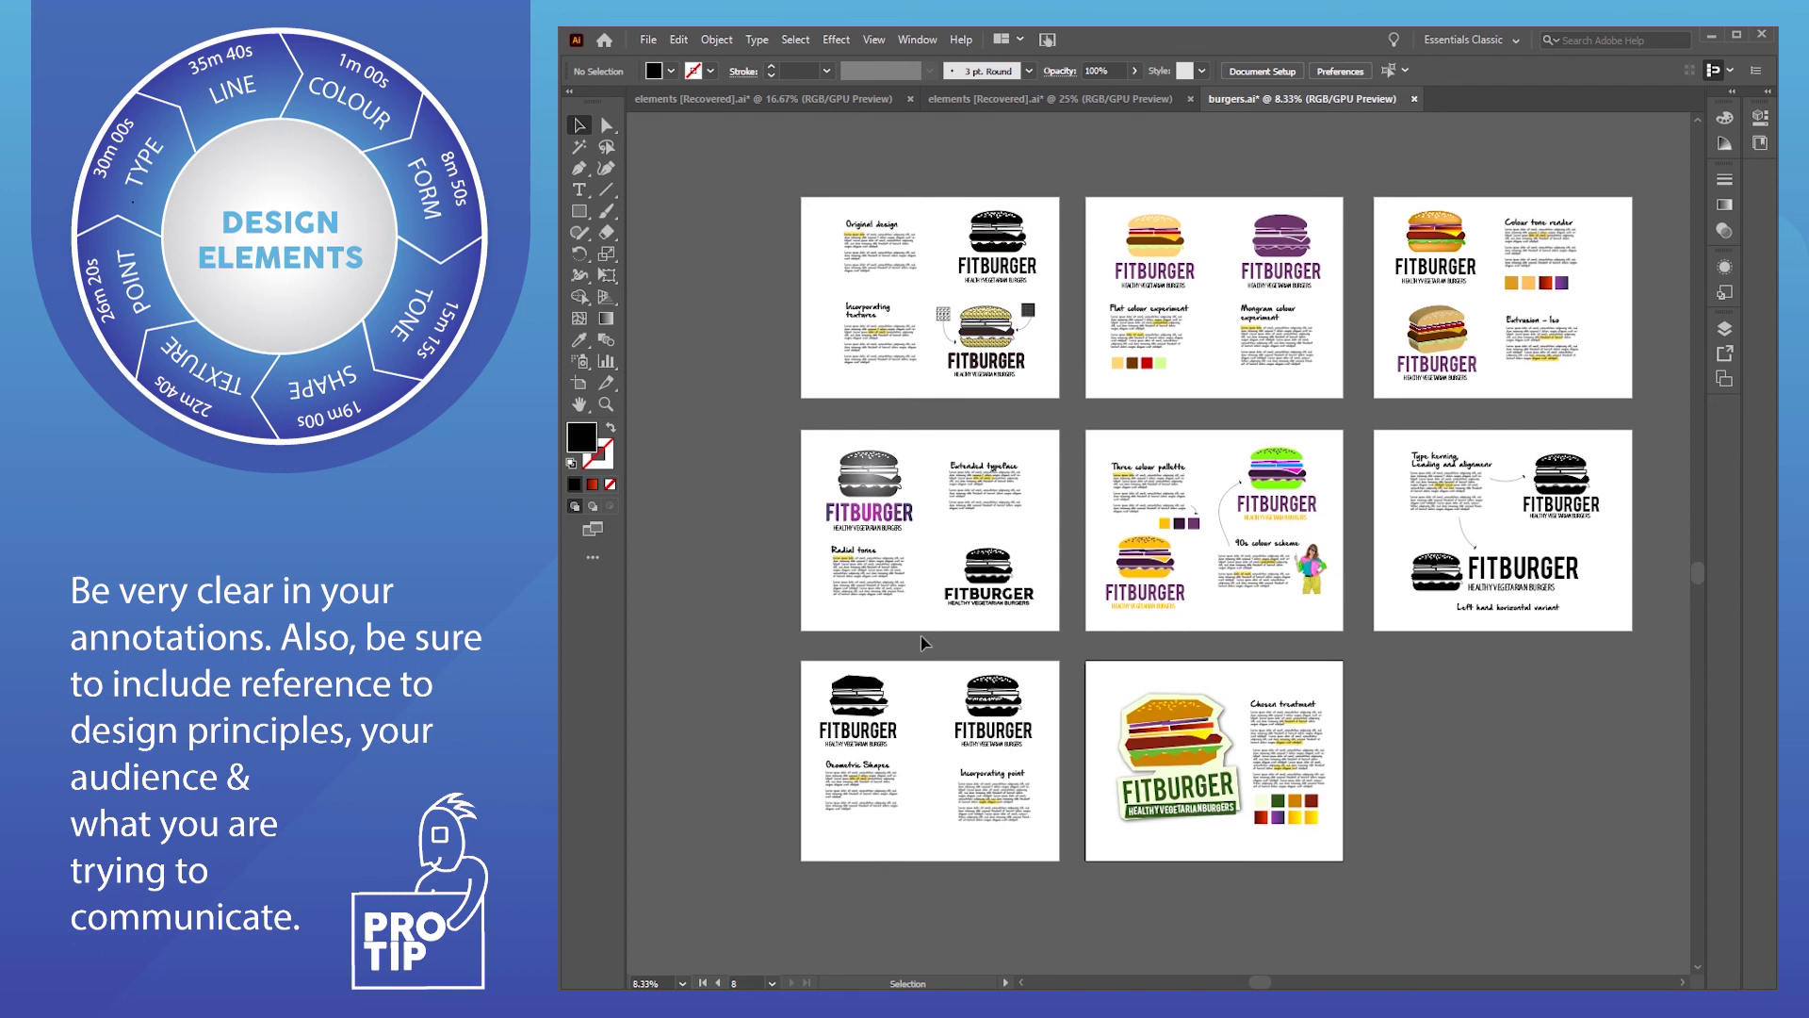
{"action": "scroll", "coordinate": [920, 636], "scroll_direction": "right", "scroll_amount": 3}
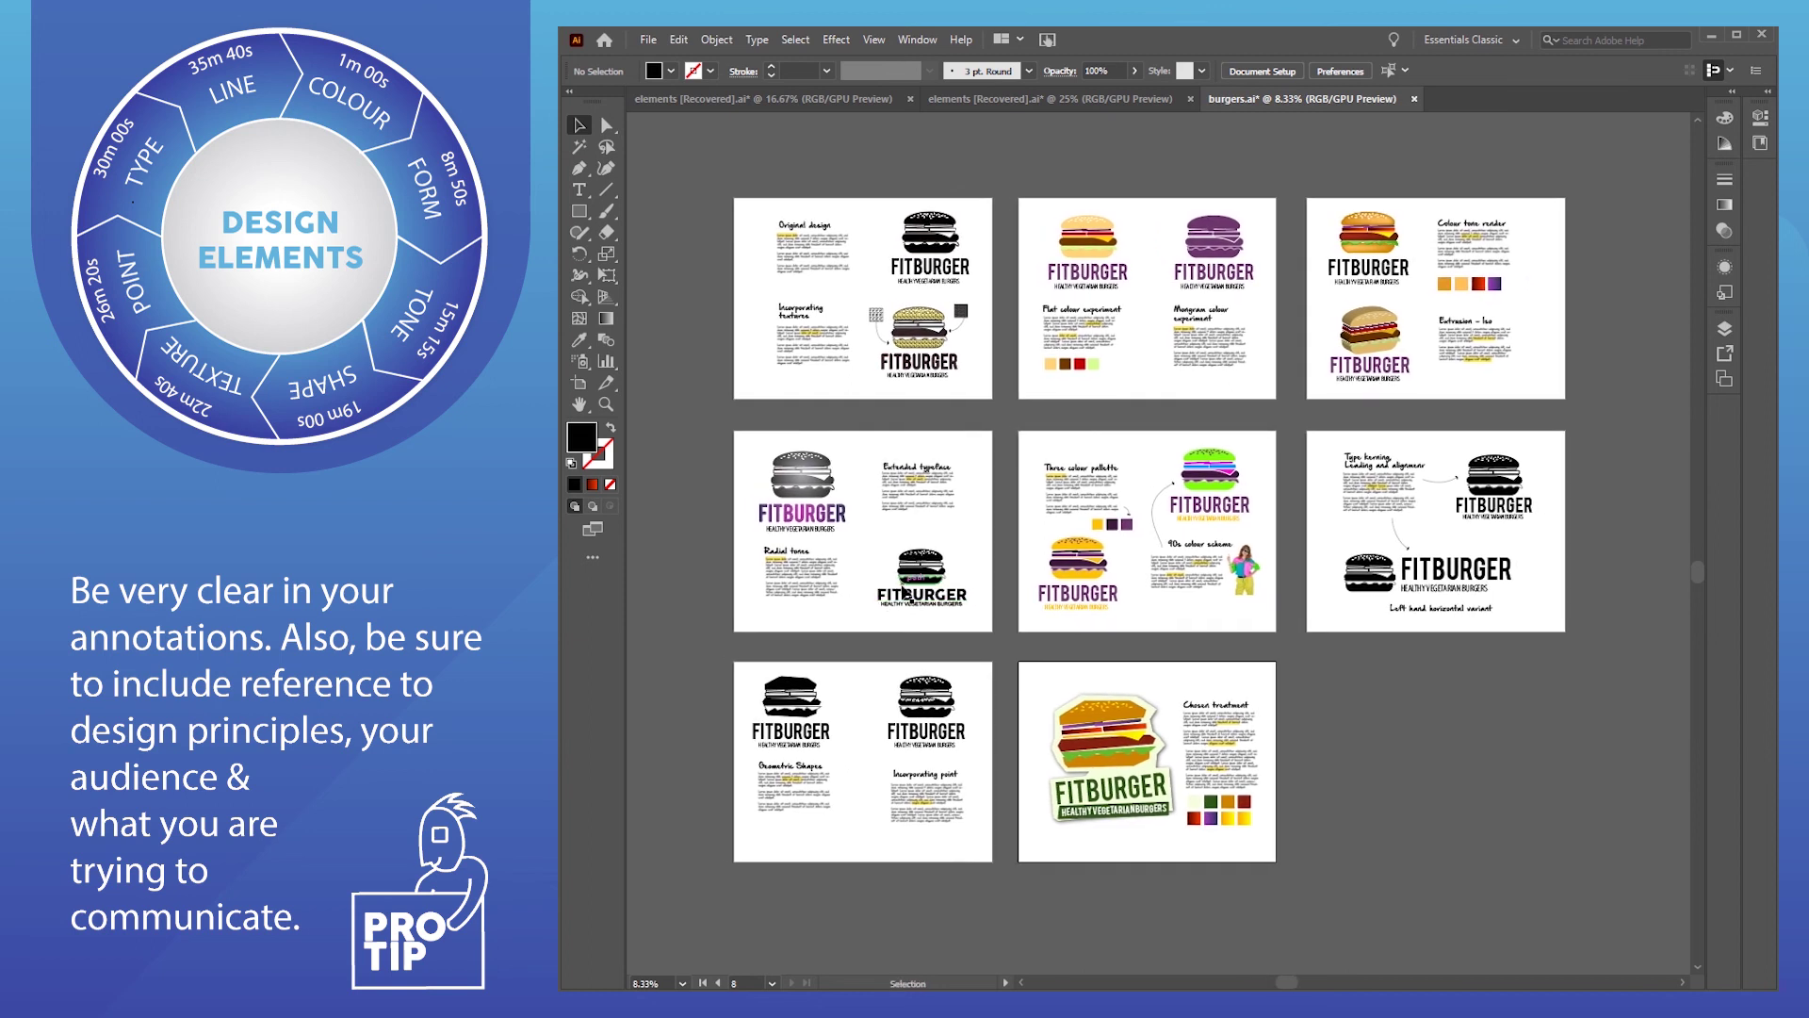